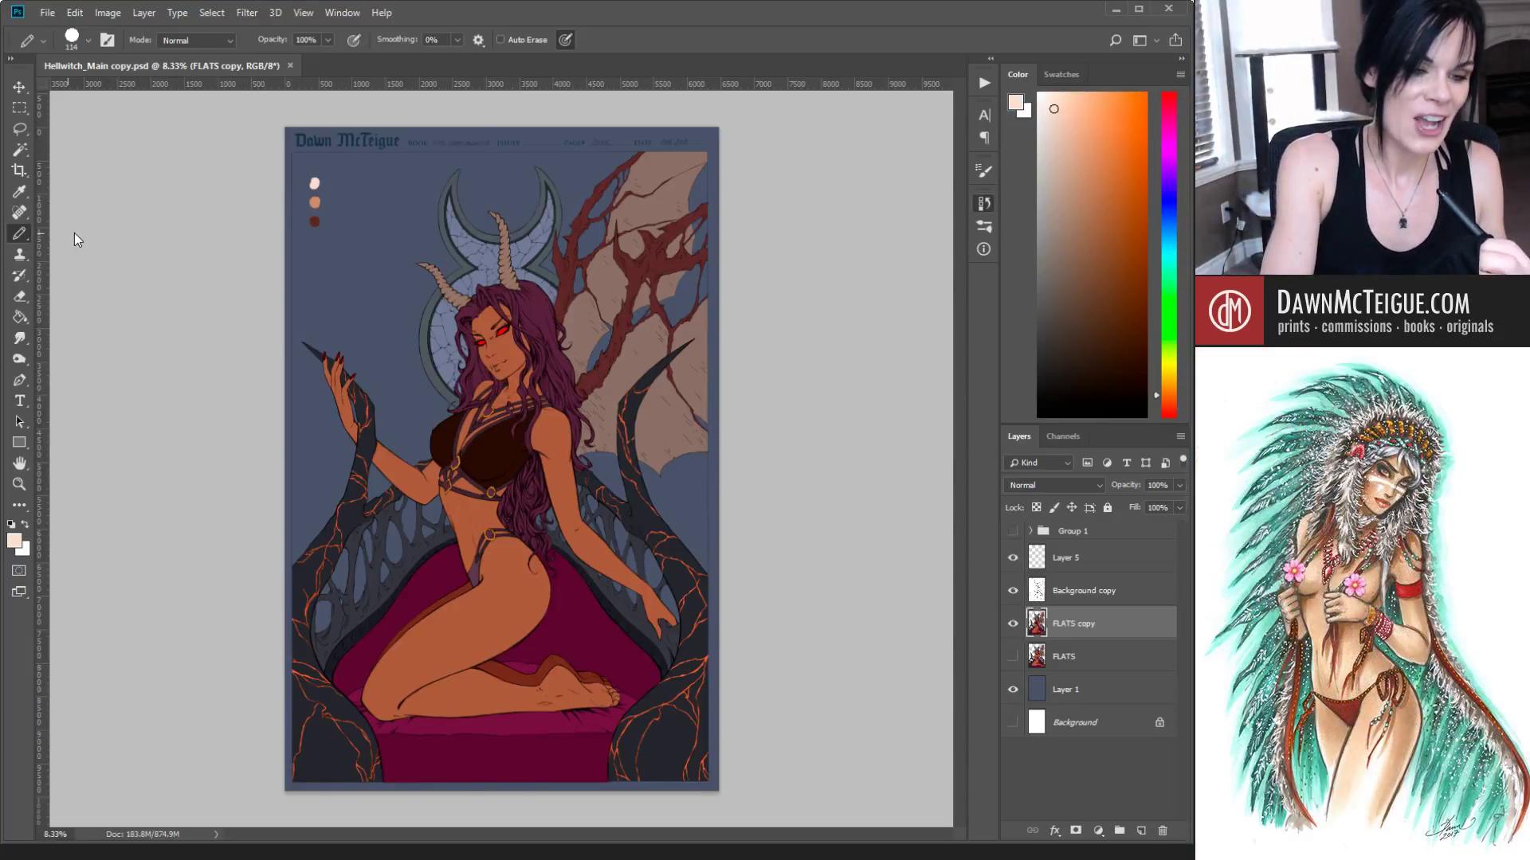
Step: Switch from the Pencil to the Brush tool and enlarge the brush to 50 px
{"action": "key", "text": "b"}
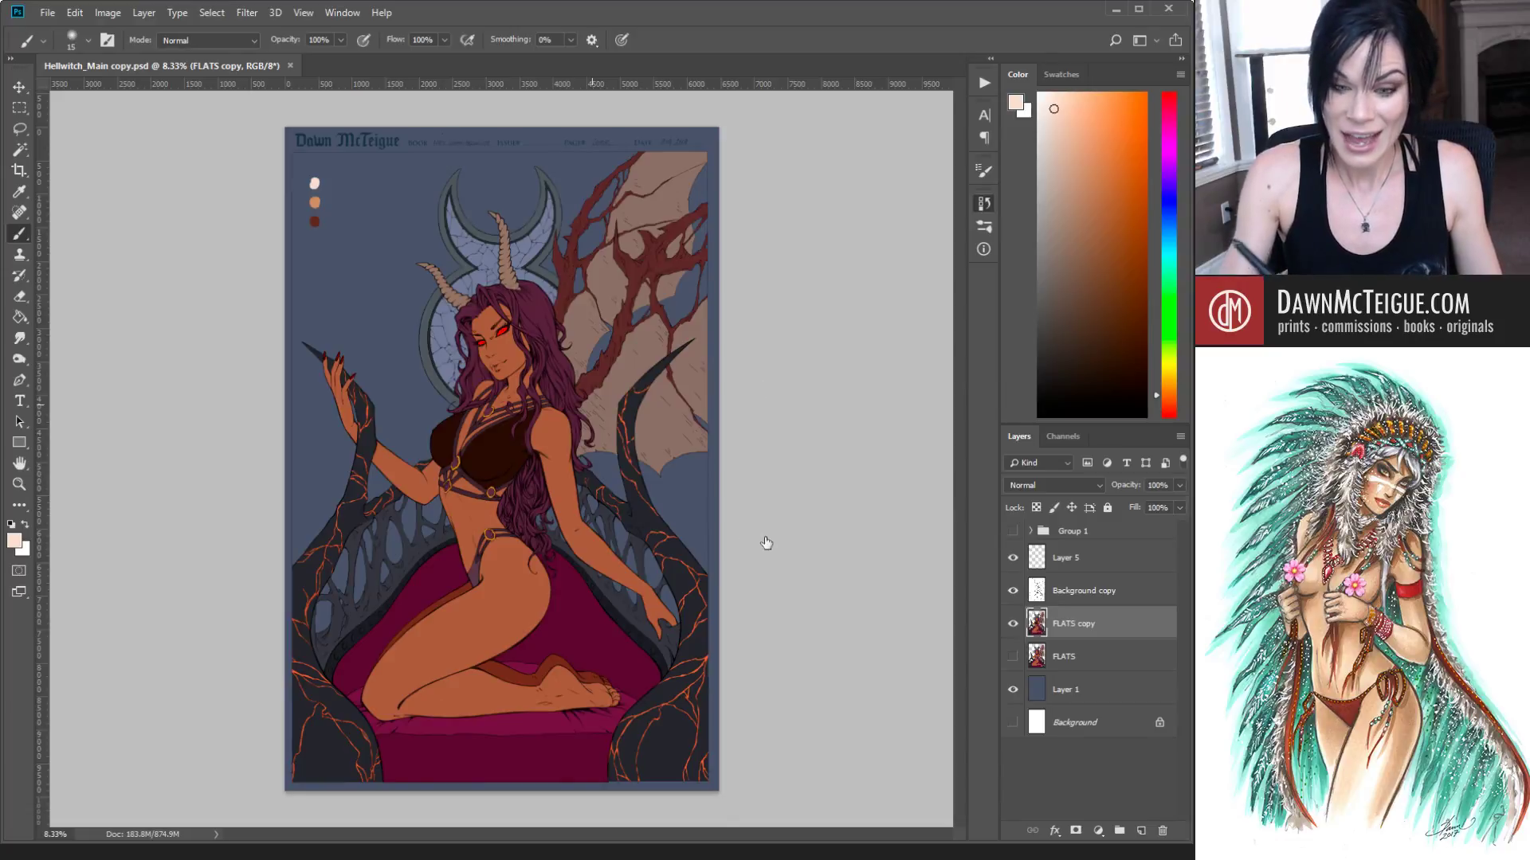
{"action": "key", "text": "bracketright"}
{"action": "key", "text": "bracketright"}
{"action": "key", "text": "bracketright"}
{"action": "key", "text": "bracketright"}
{"action": "key", "text": "bracketright"}
{"action": "key", "text": "bracketright"}
{"action": "key", "text": "bracketright"}
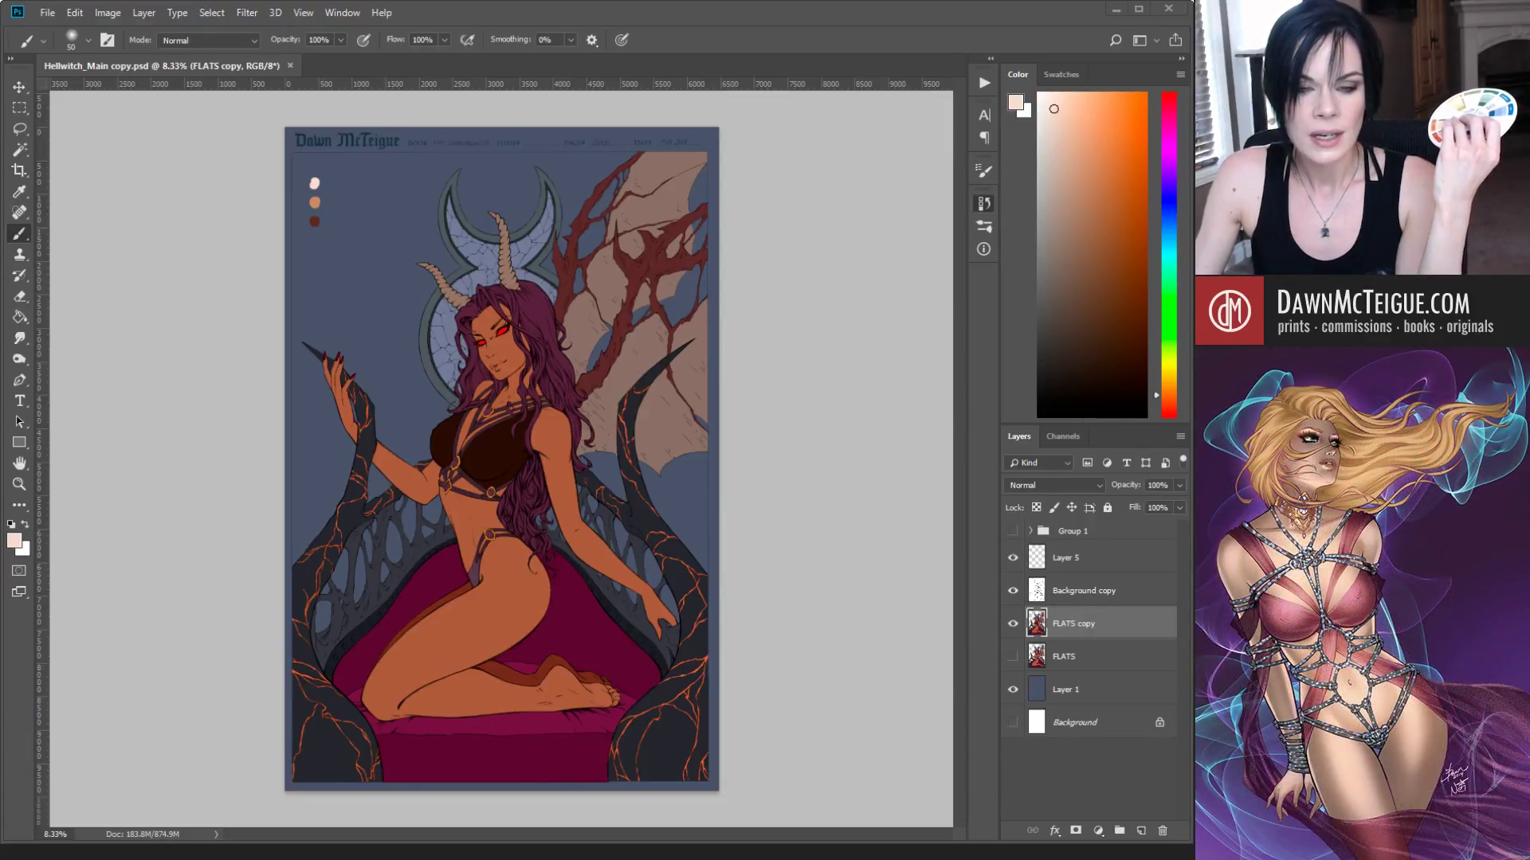
Step: Open Hellwitch_Dress.jpg and examine the dress line art from the neckline down to the draped seat
{"action": "left_click_drag", "start_coordinate": [635, 0], "coordinate": [635, 9]}
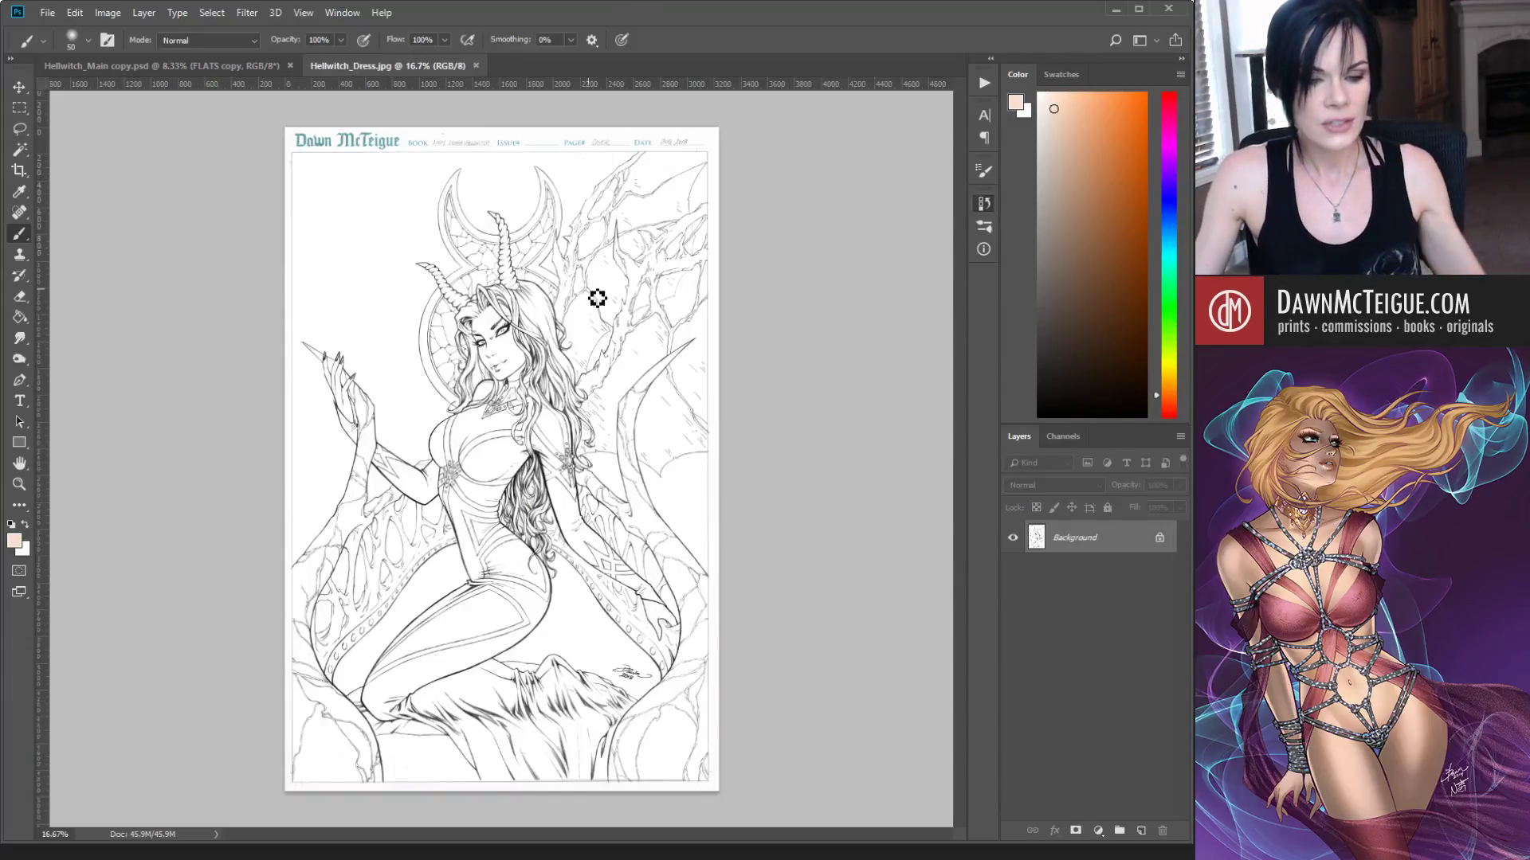
{"action": "left_click", "coordinate": [608, 495], "text": "ctrl"}
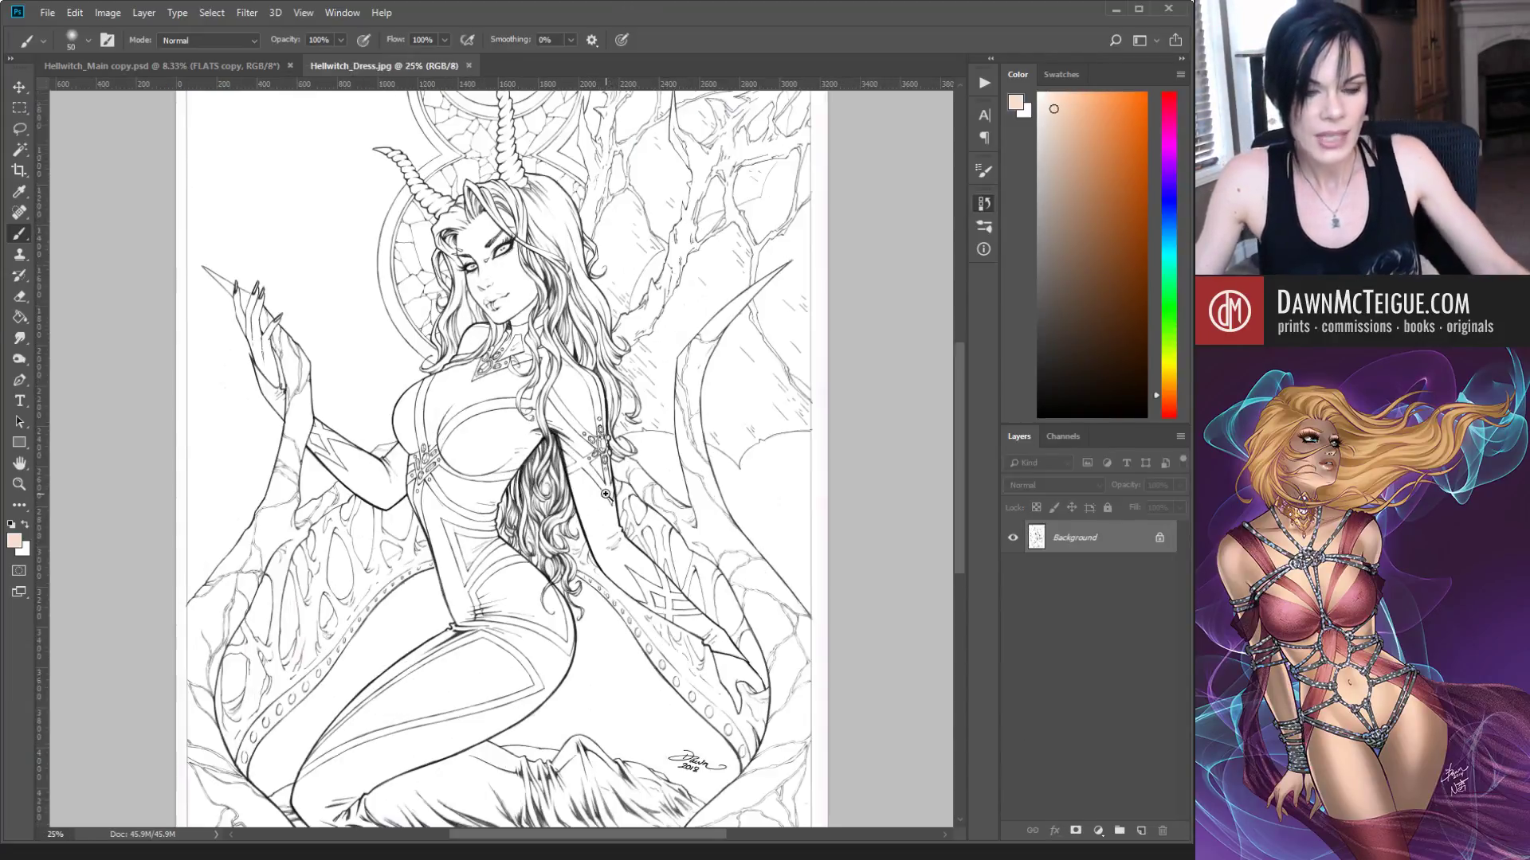
{"action": "left_click", "coordinate": [607, 495], "text": "ctrl"}
{"action": "left_click", "coordinate": [607, 494], "text": "ctrl"}
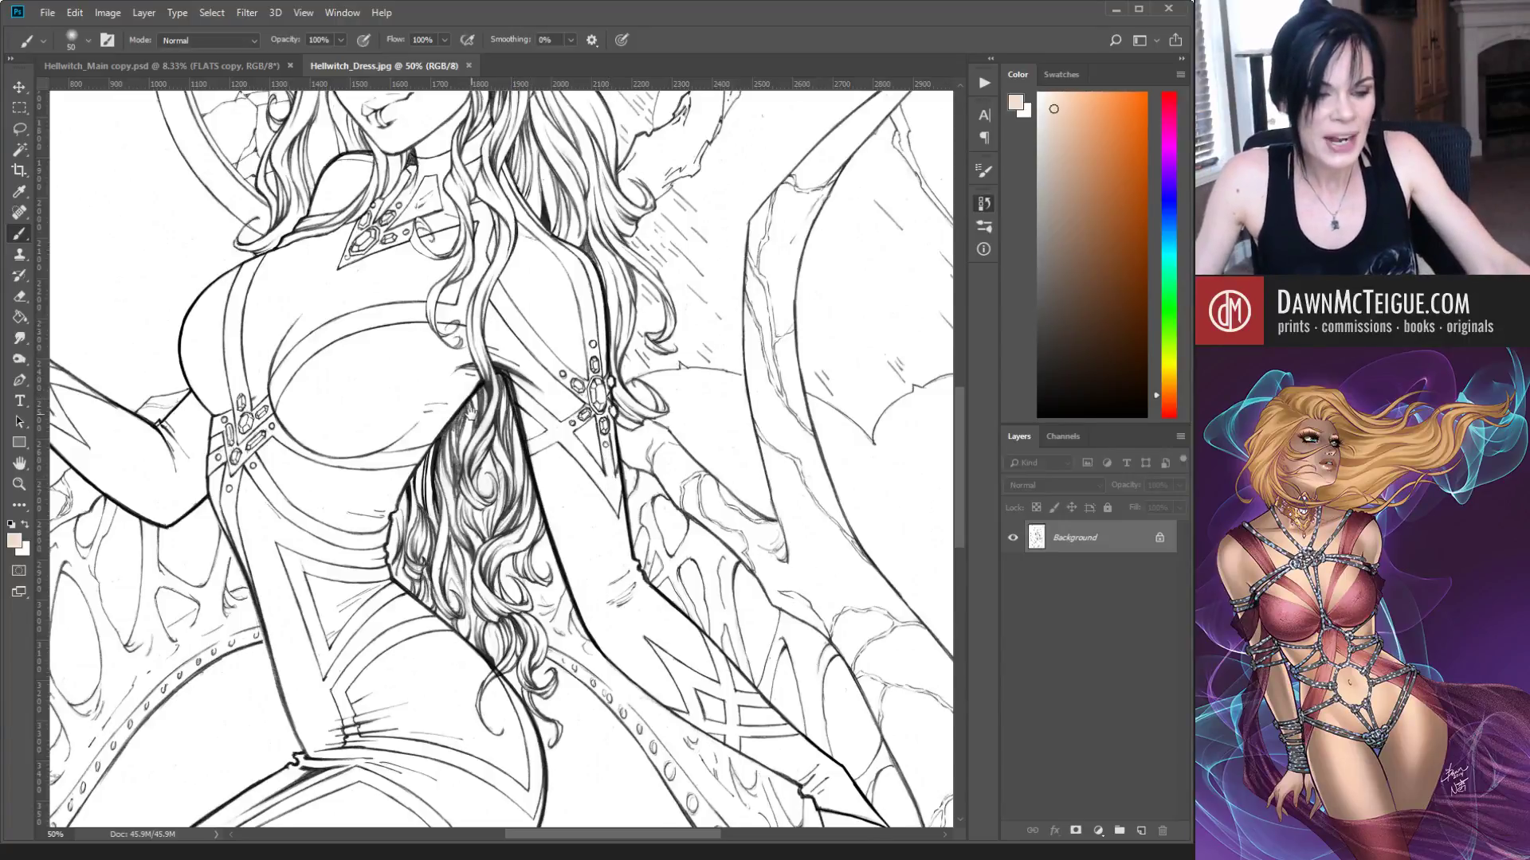
{"action": "left_click_drag", "start_coordinate": [470, 412], "coordinate": [573, 317]}
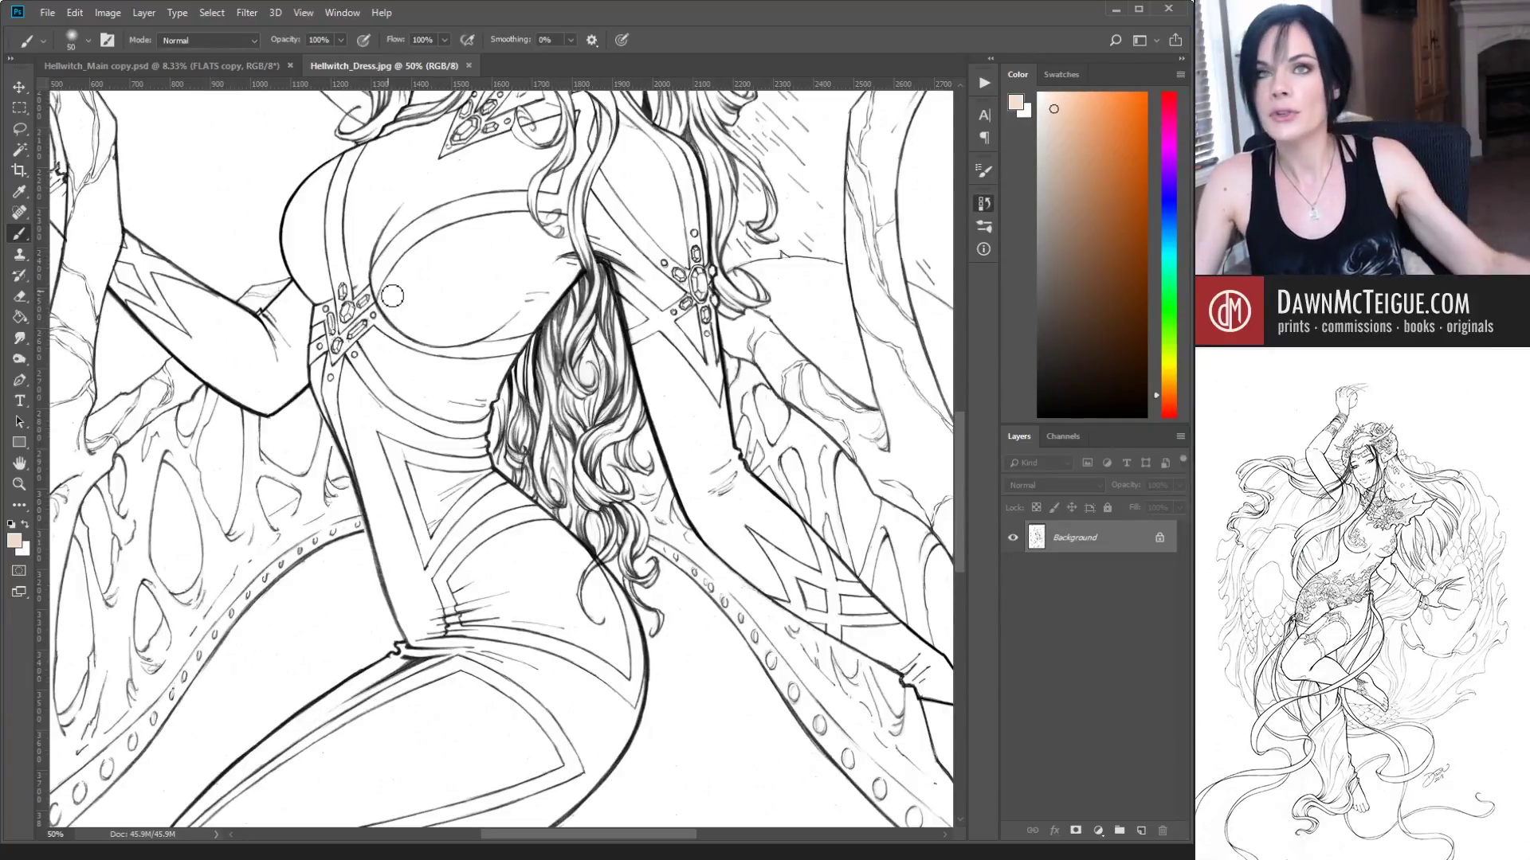
{"action": "left_click_drag", "start_coordinate": [392, 297], "coordinate": [342, 314]}
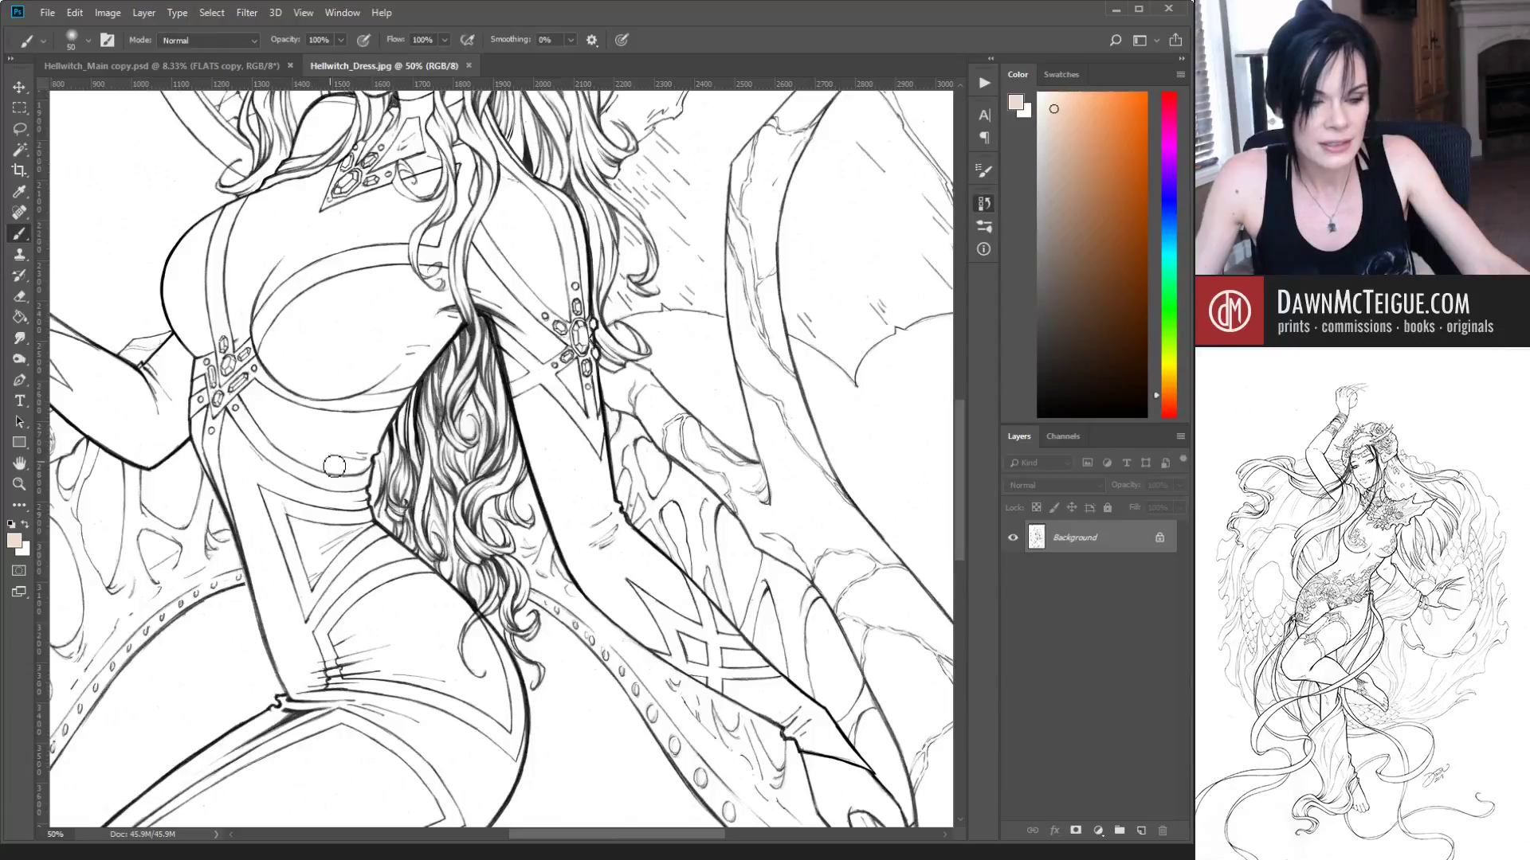
{"action": "left_click_drag", "start_coordinate": [394, 704], "coordinate": [522, 464]}
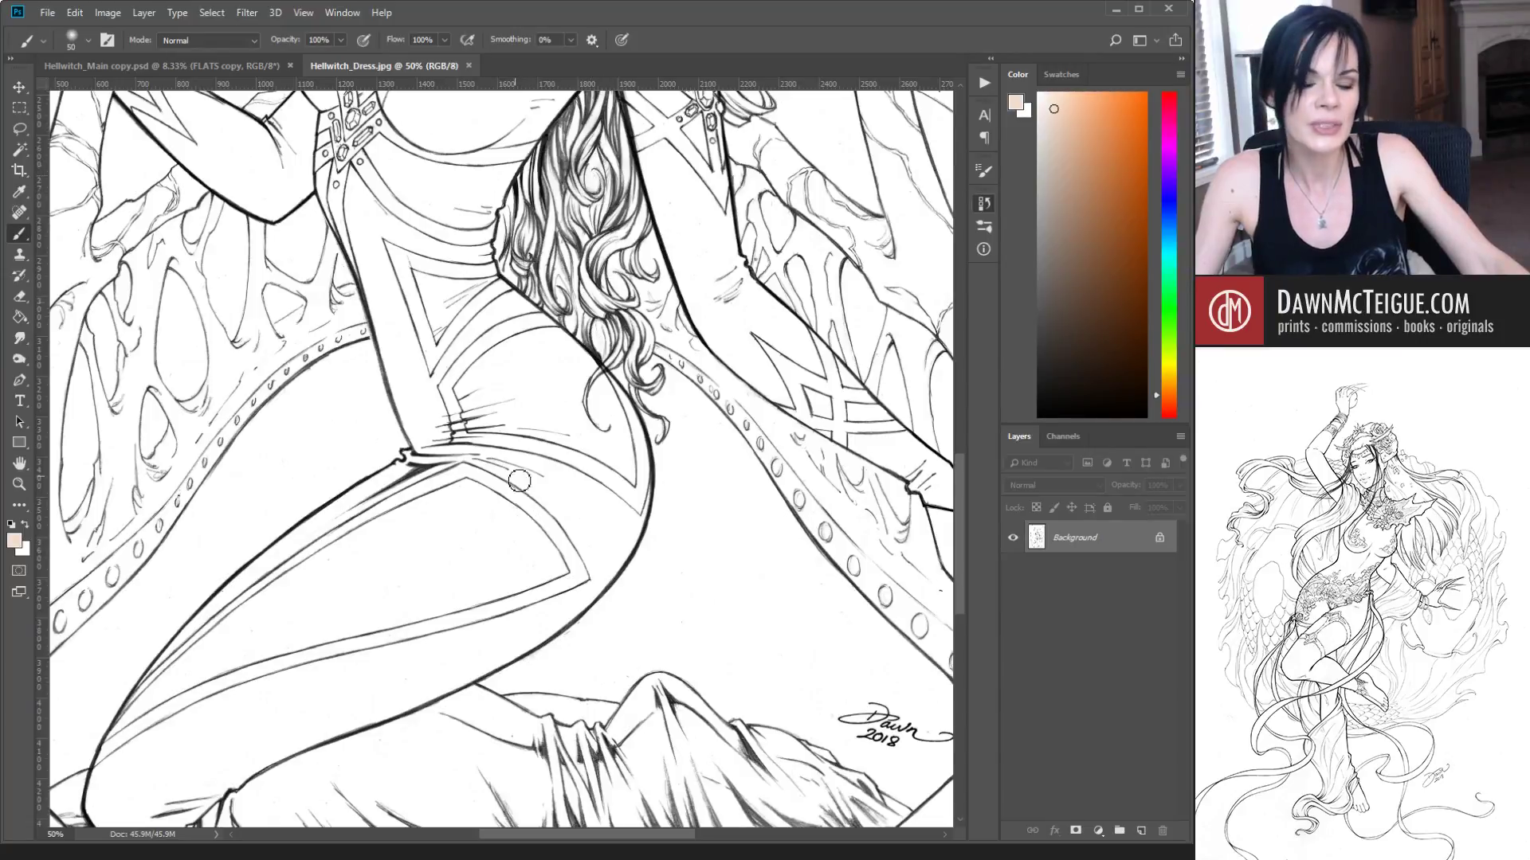
{"action": "left_click_drag", "start_coordinate": [644, 624], "coordinate": [605, 311]}
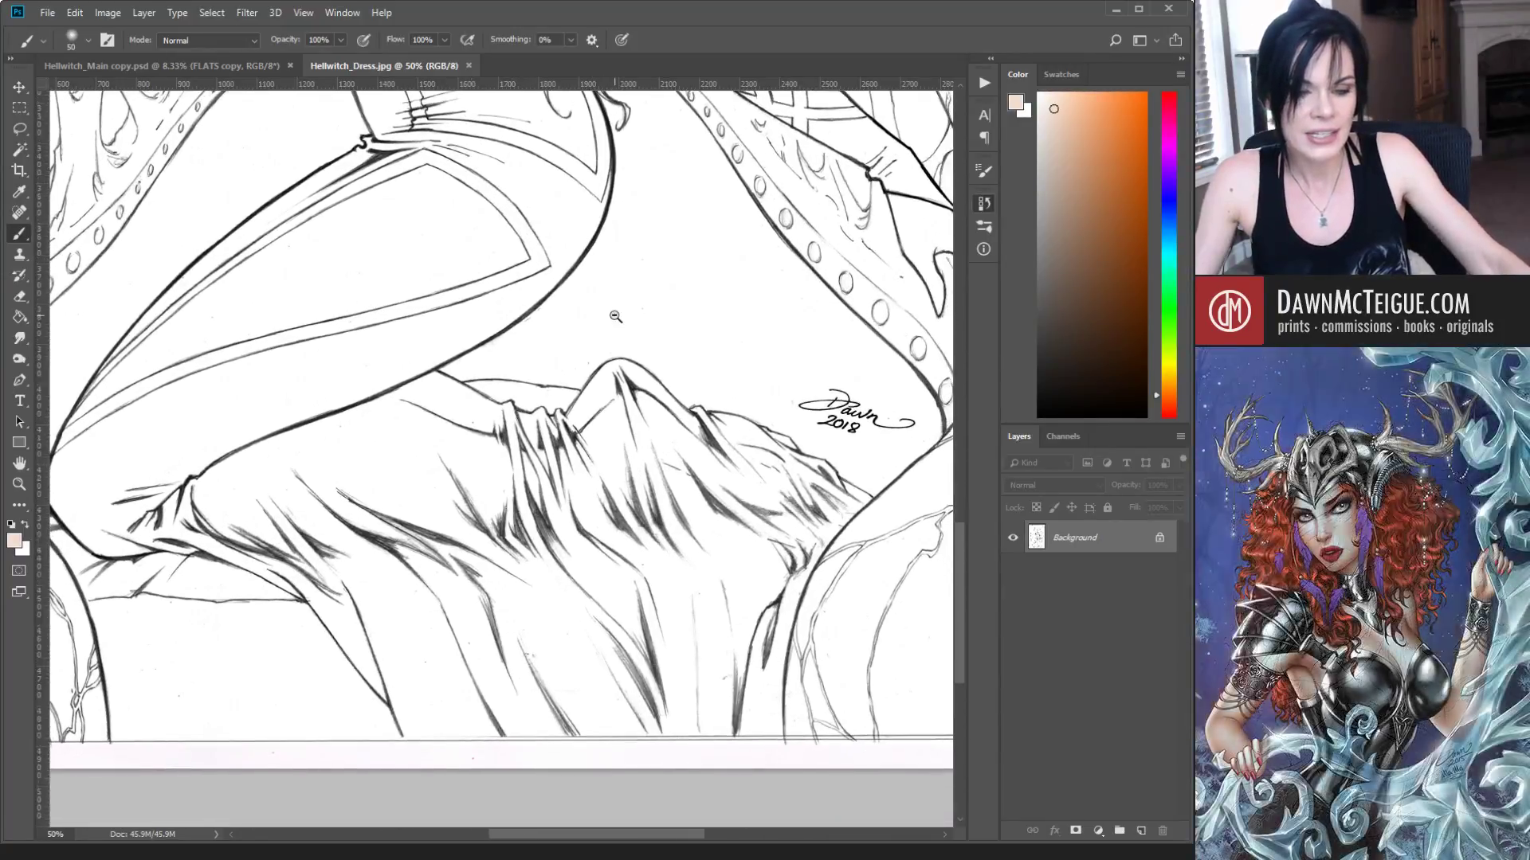
Step: Review the whole dressed line art and compare it with the coloured Hellwitch_Main copy.psd
{"action": "left_click", "coordinate": [615, 316], "text": "alt"}
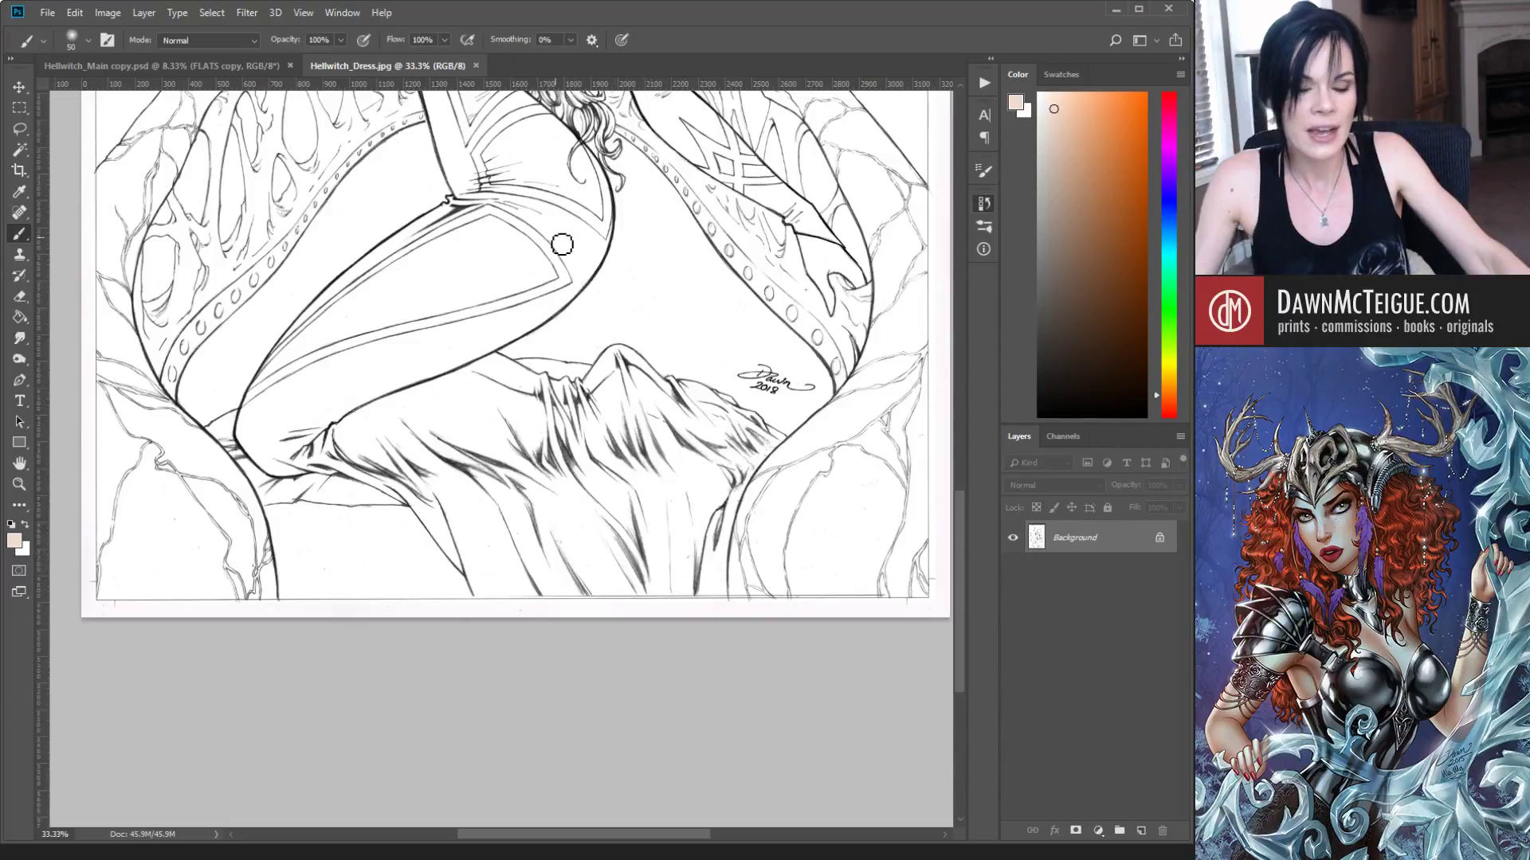
{"action": "scroll", "coordinate": [561, 244], "scroll_direction": "up", "scroll_amount": 10}
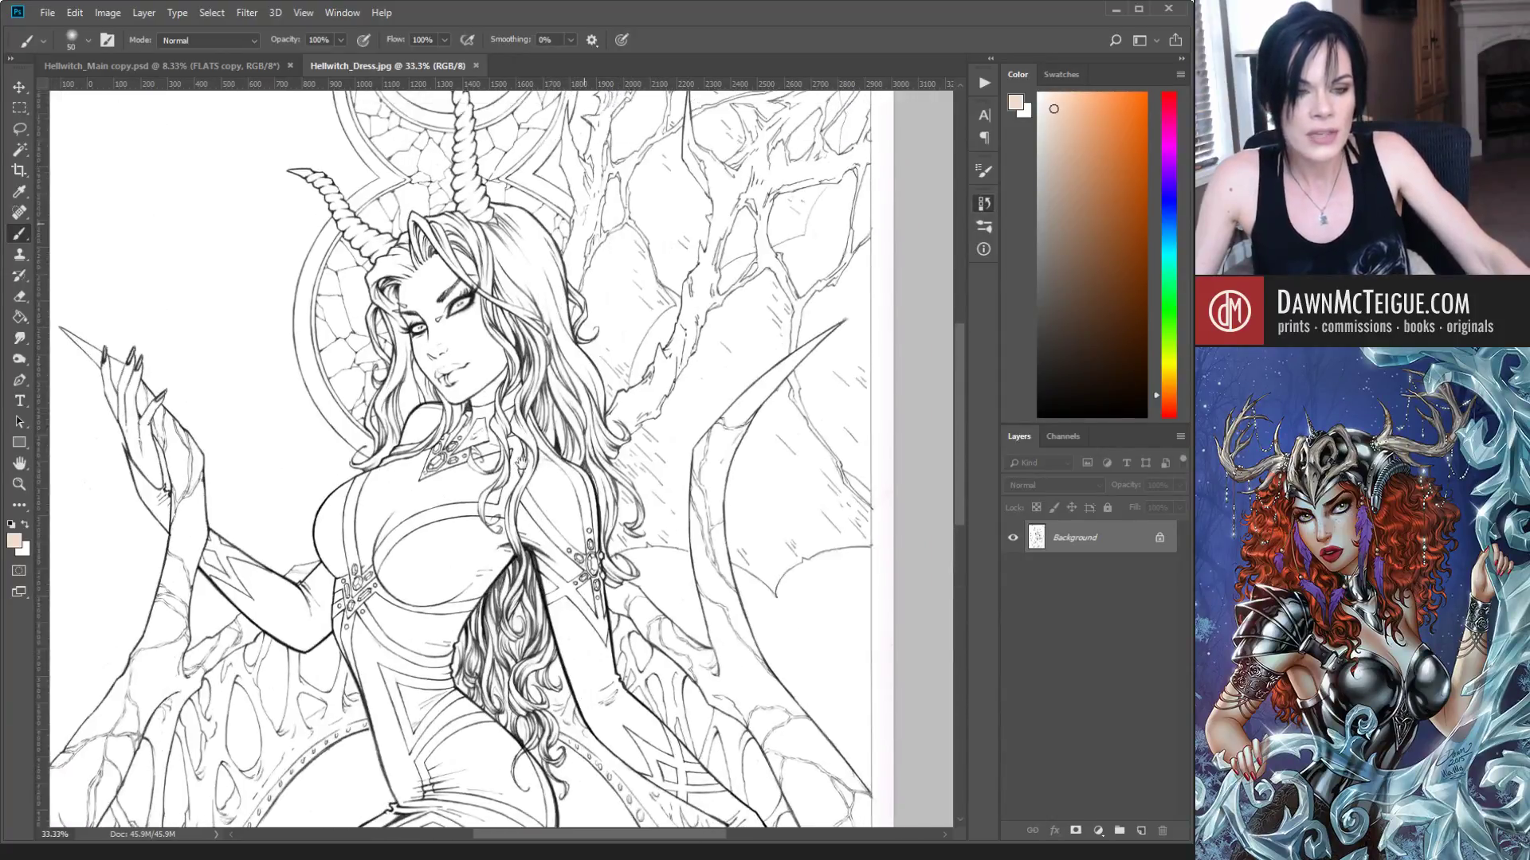
{"action": "mouse_move", "coordinate": [521, 463]}
{"action": "left_mouse_down"}
{"action": "mouse_move", "coordinate": [528, 510]}
{"action": "mouse_move", "coordinate": [494, 509]}
{"action": "left_mouse_up"}
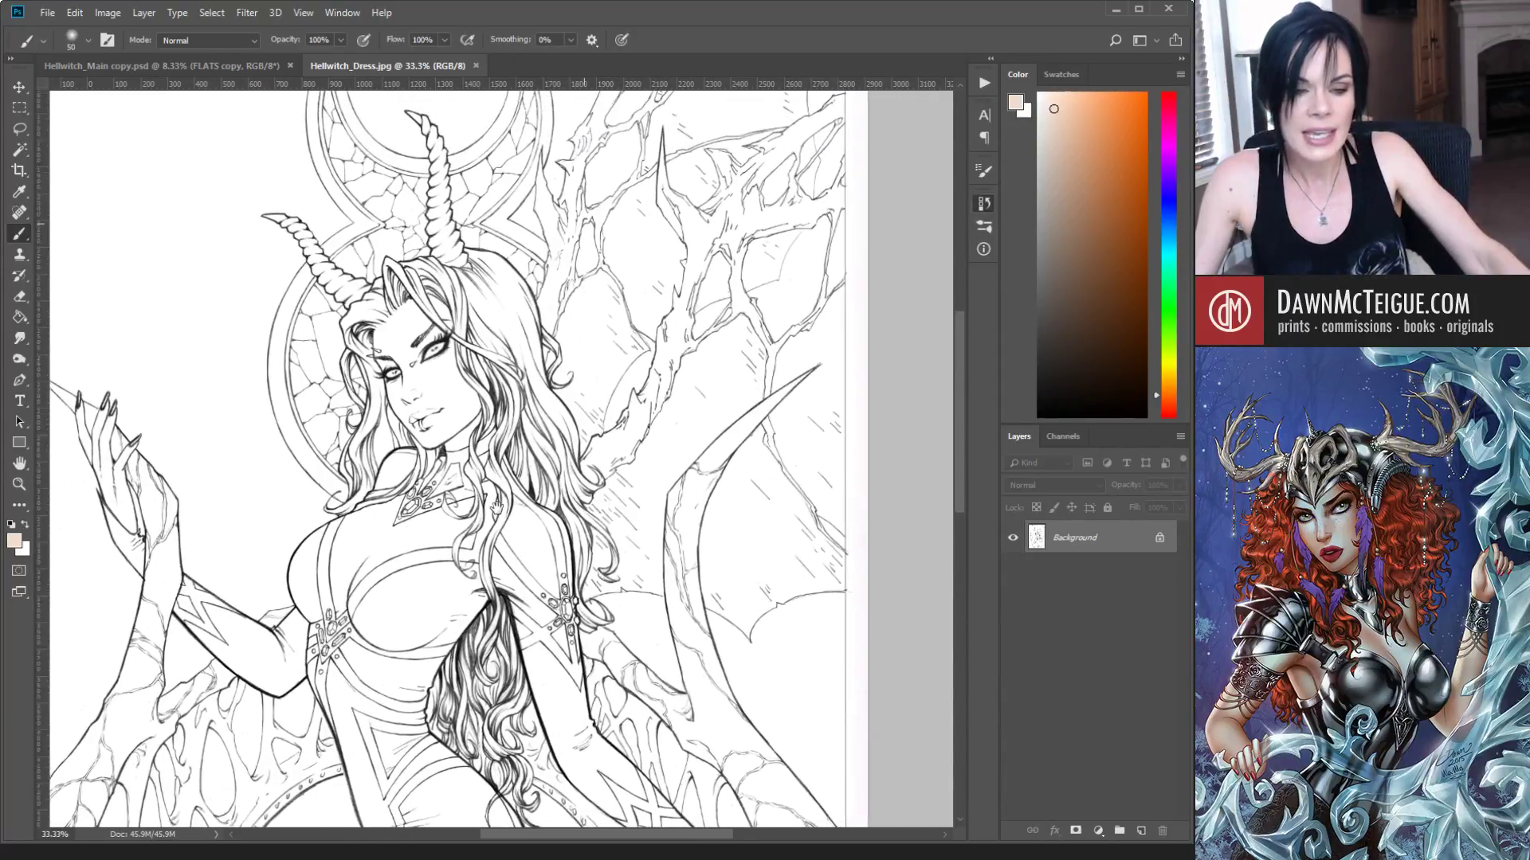
{"action": "left_click", "coordinate": [667, 346], "text": "ctrl+alt"}
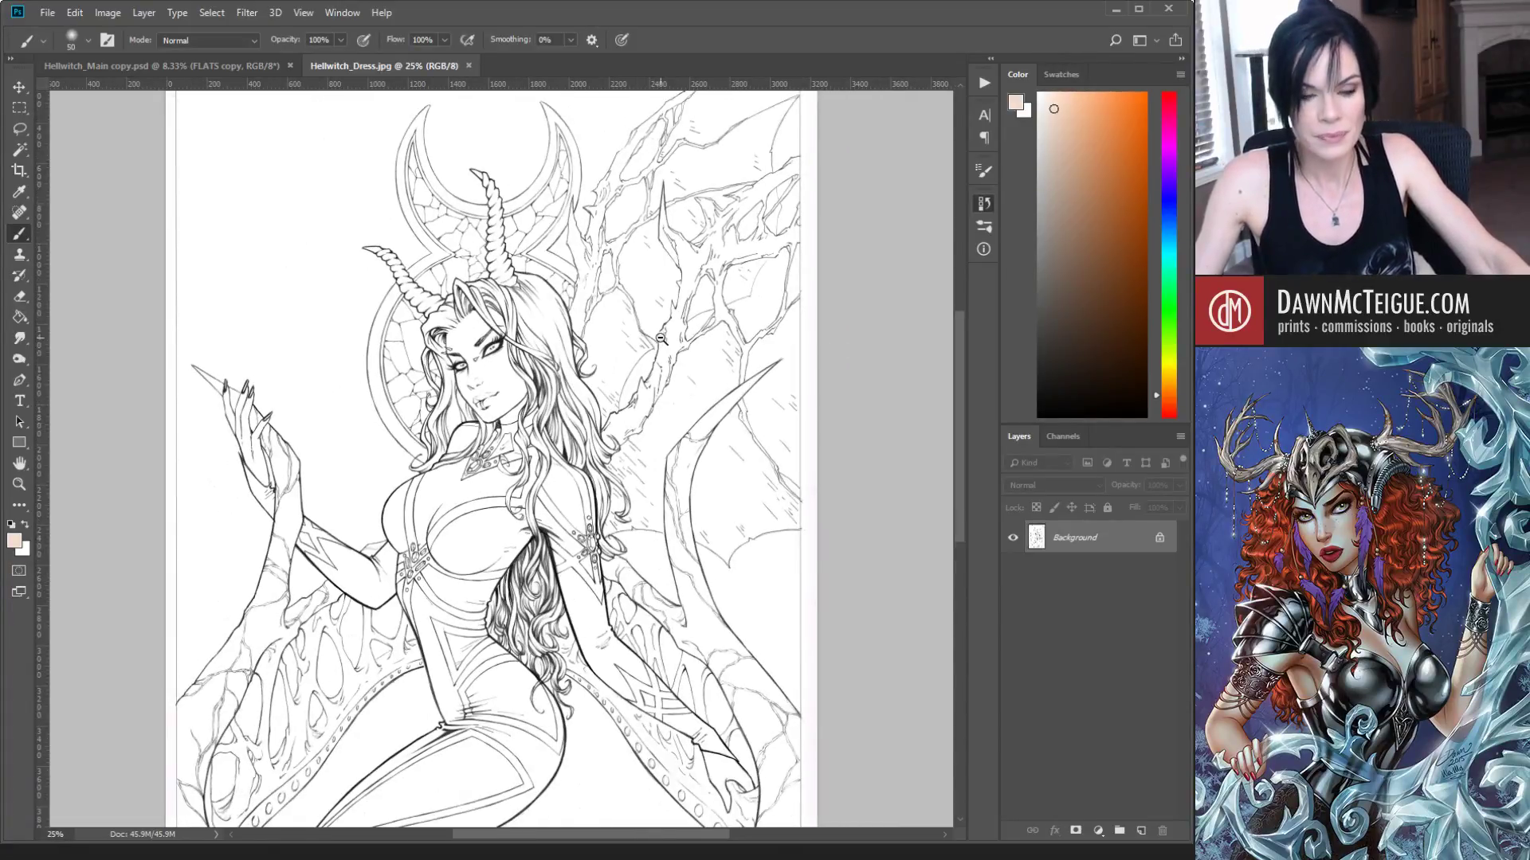
{"action": "left_click", "coordinate": [661, 339], "text": "alt"}
{"action": "left_click_drag", "start_coordinate": [429, 598], "coordinate": [552, 466]}
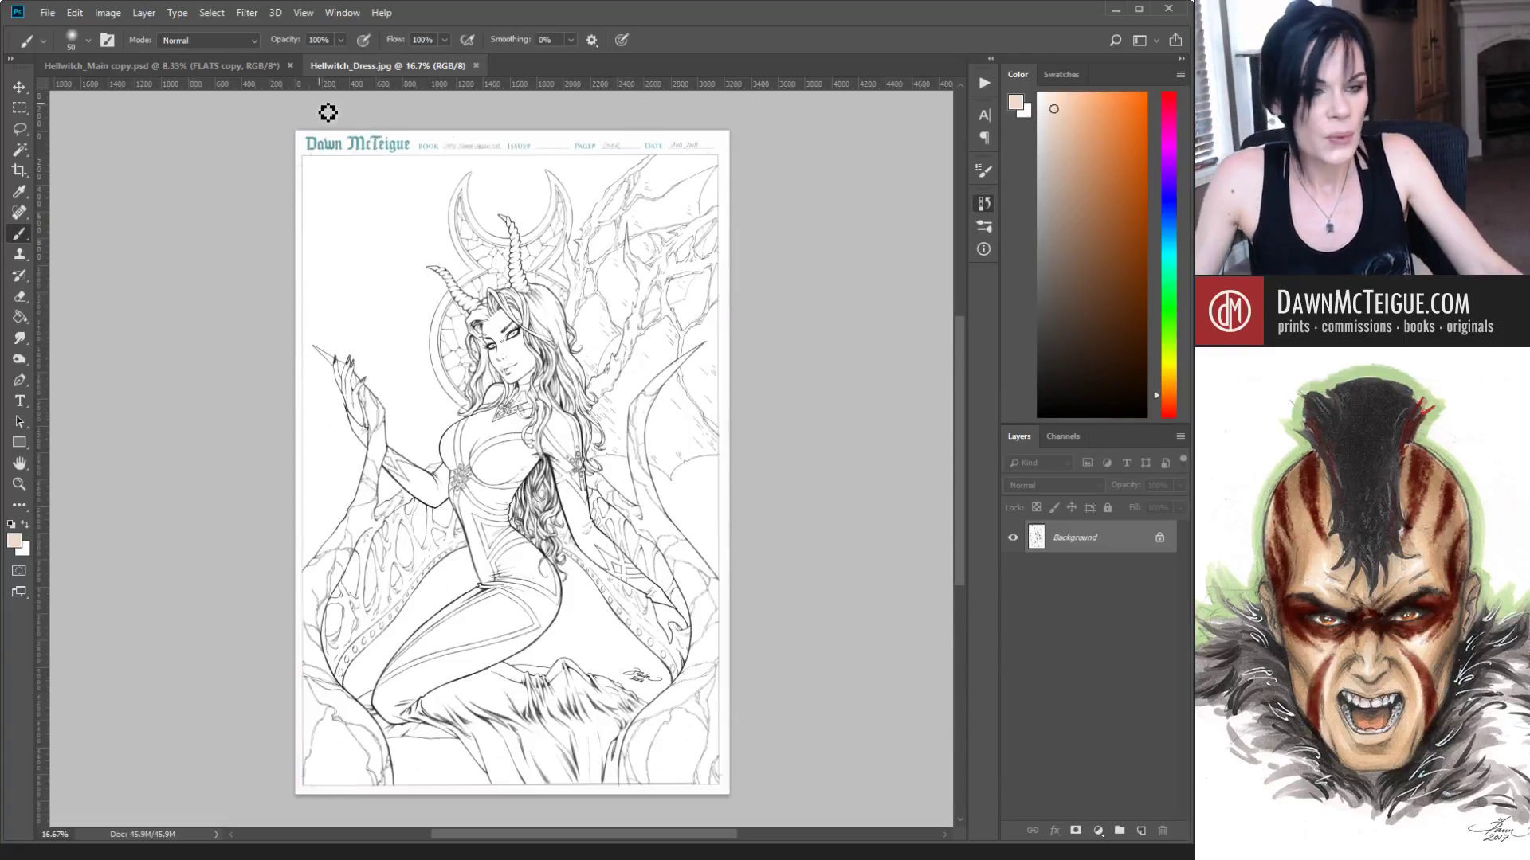
{"action": "left_click", "coordinate": [241, 69]}
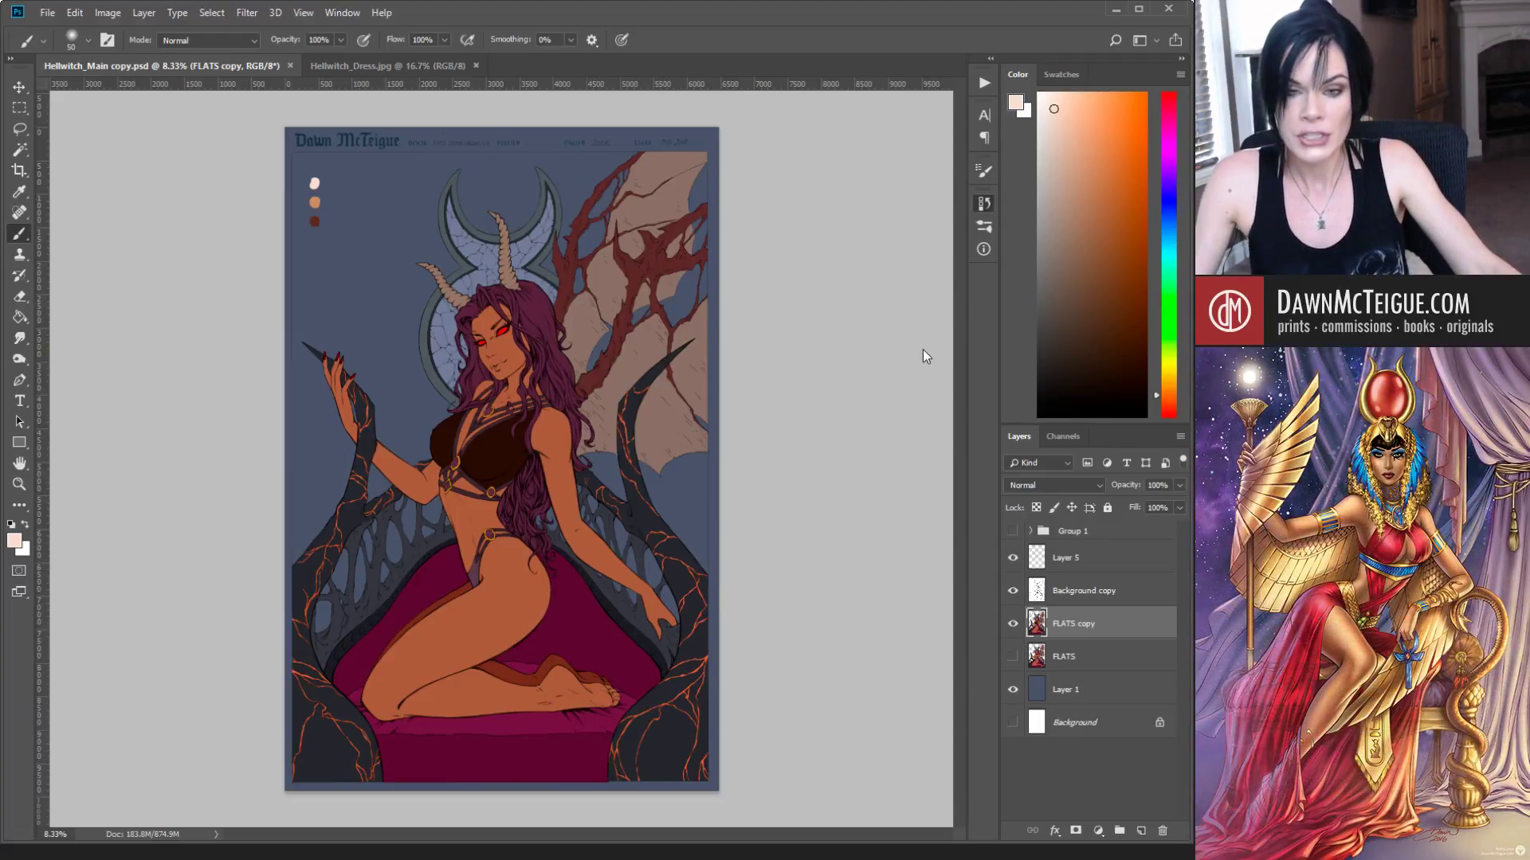
{"action": "left_click", "coordinate": [395, 64]}
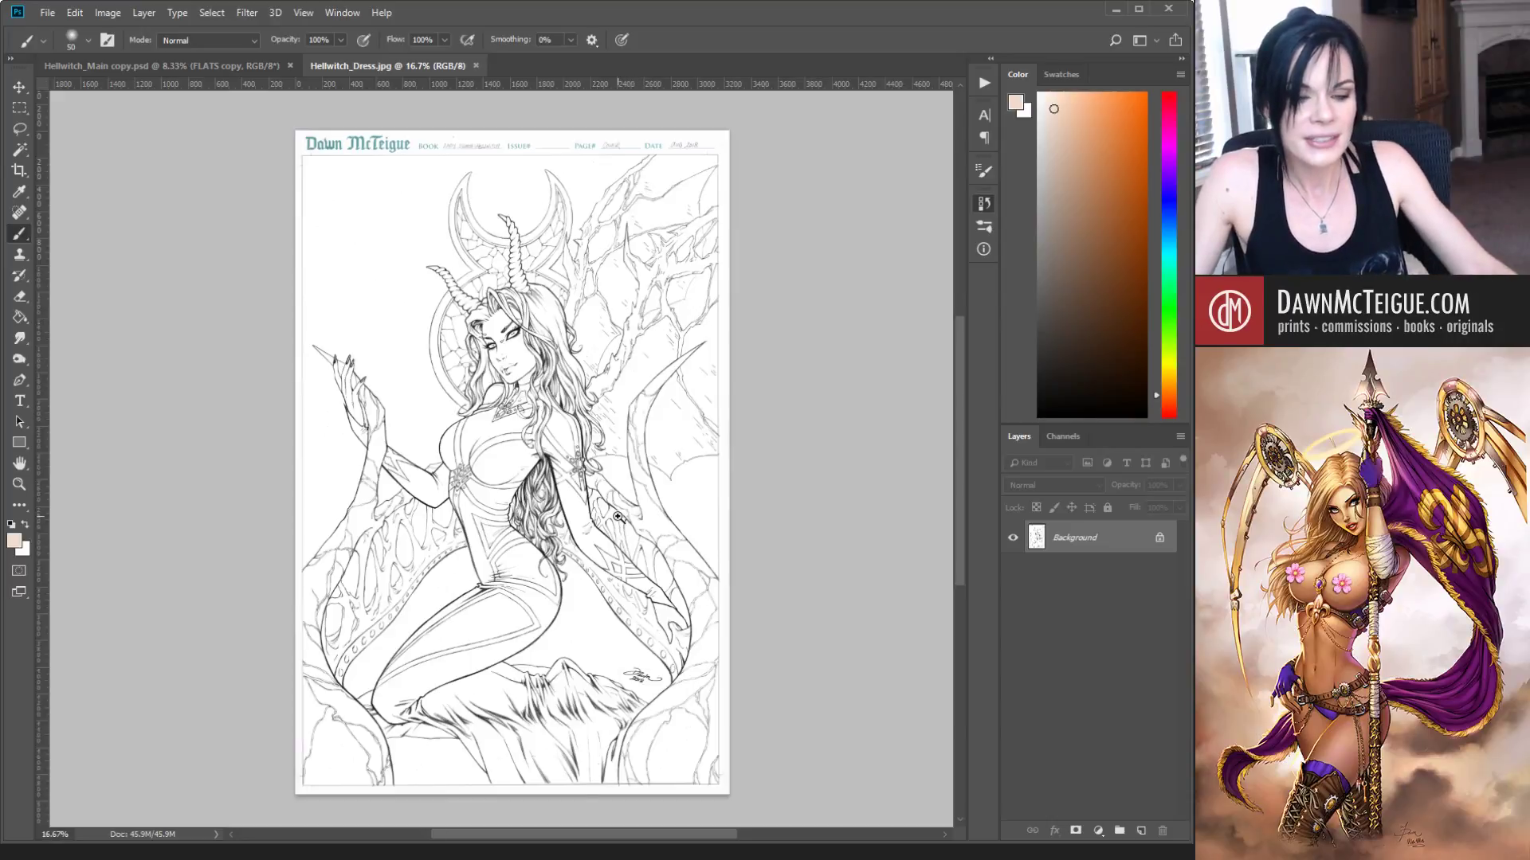
{"action": "scroll", "coordinate": [618, 517], "scroll_direction": "up", "scroll_amount": 1}
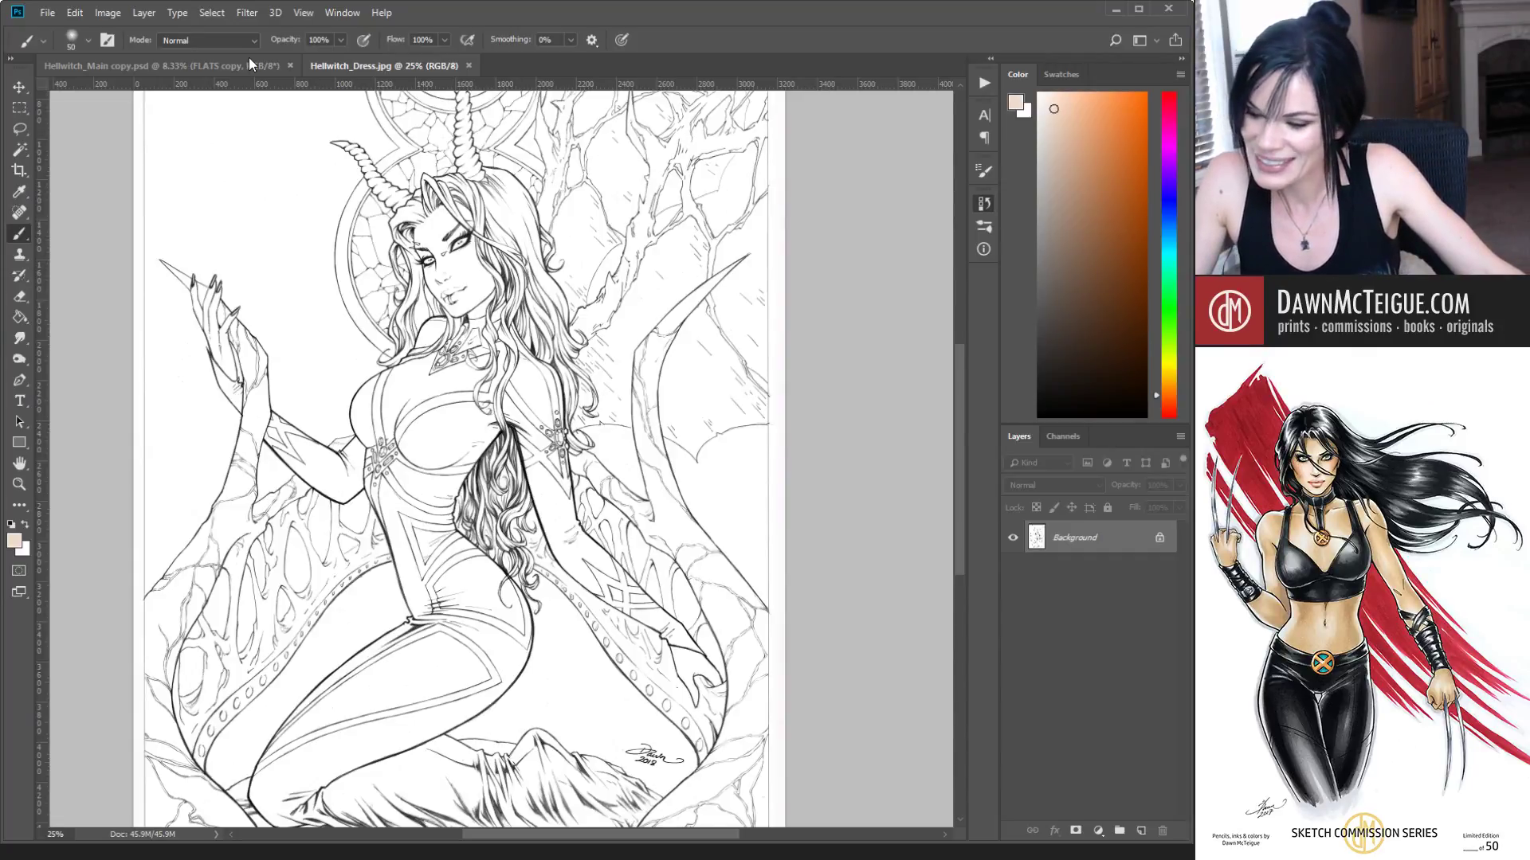
{"action": "left_click", "coordinate": [248, 58]}
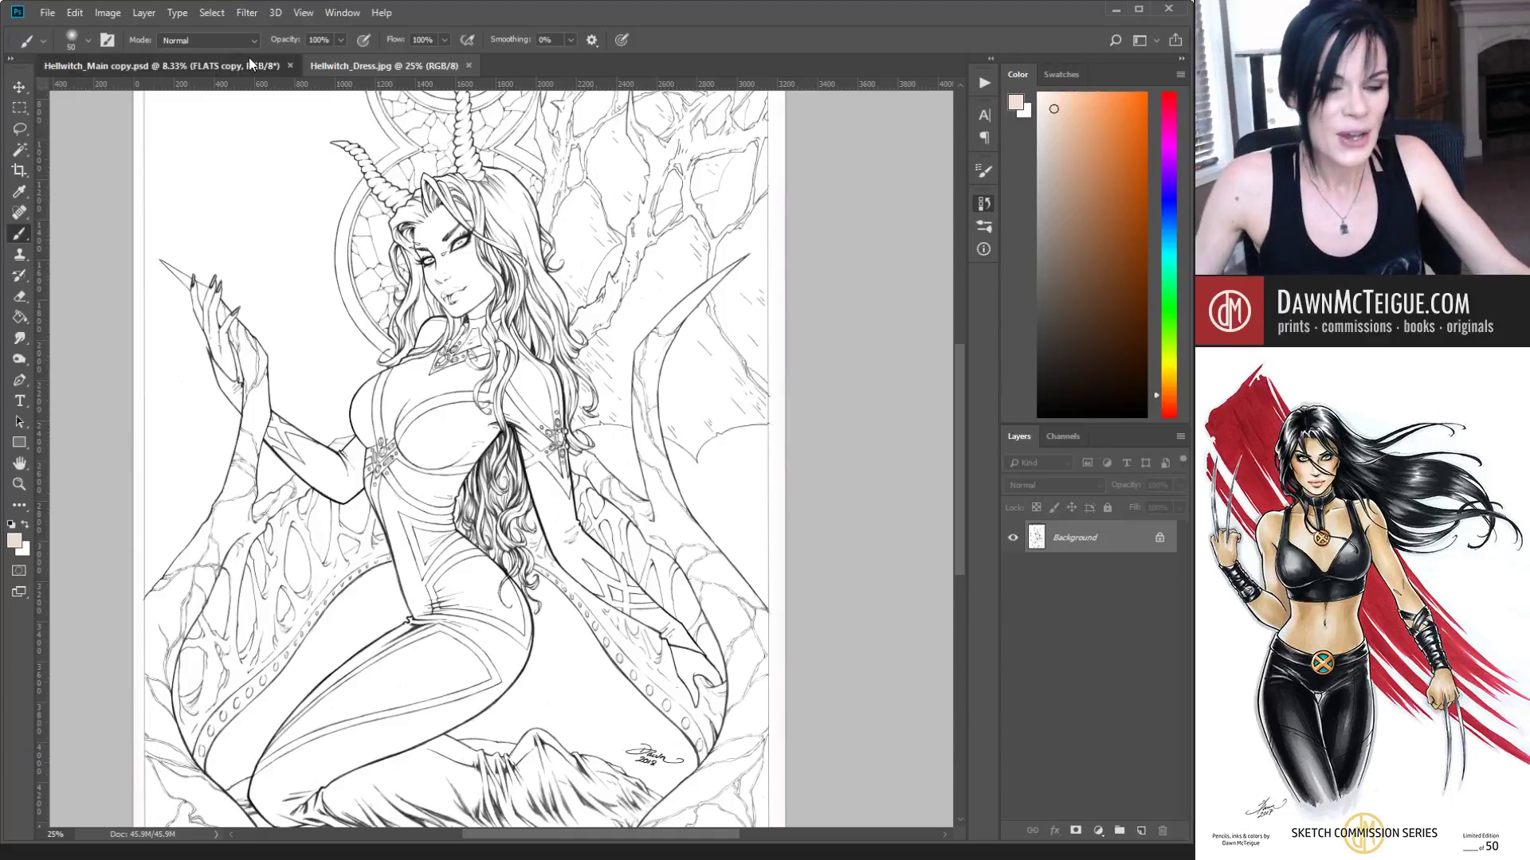
Step: Examine the flat colours on the figure's face, hair and harness top in Hellwitch_Main copy.psd
{"action": "left_click", "coordinate": [613, 486], "text": "ctrl"}
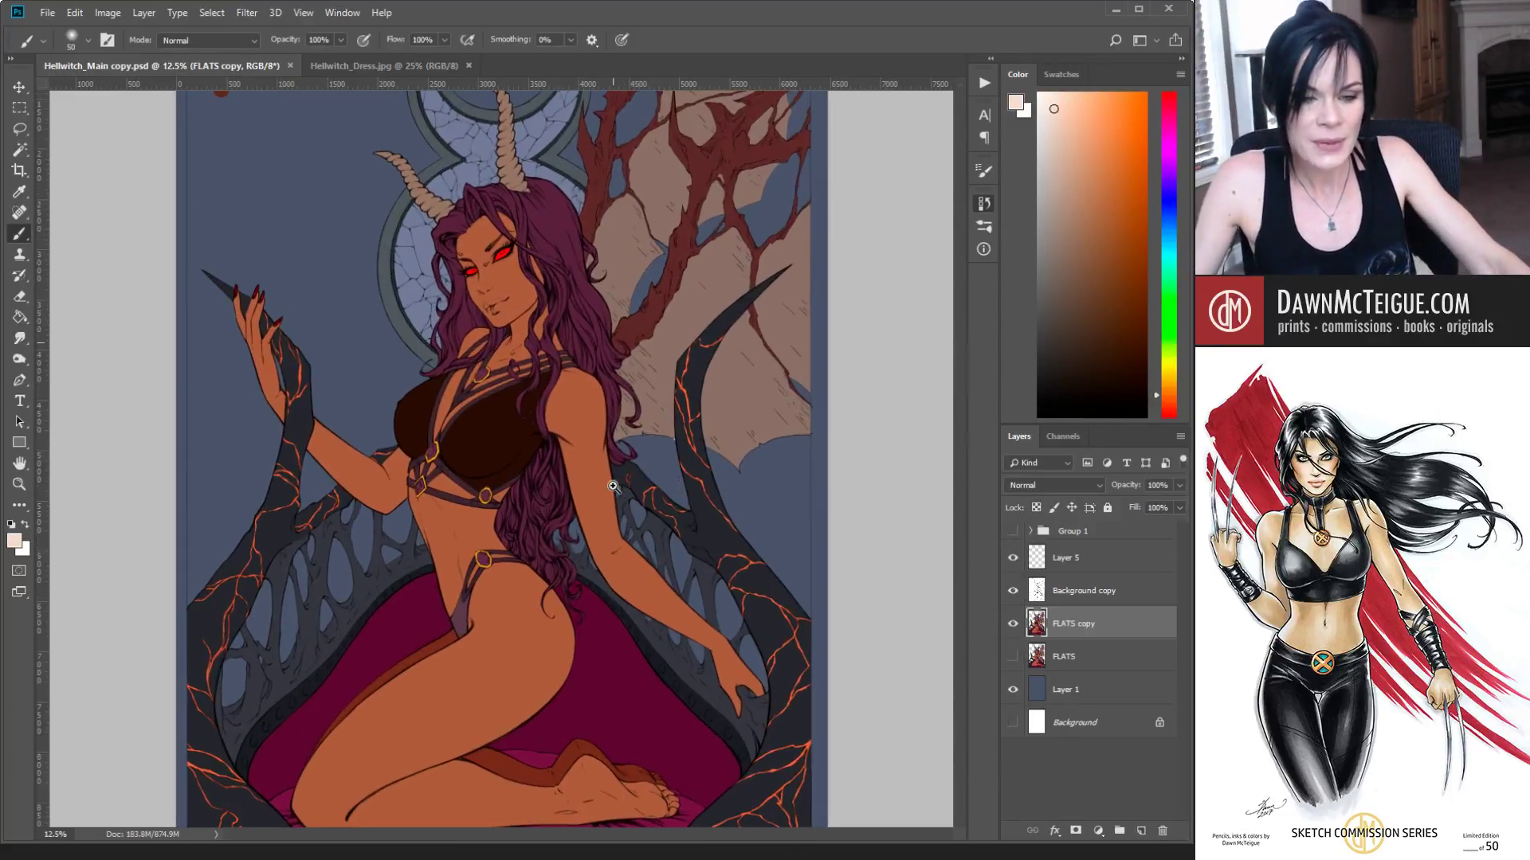
{"action": "left_click", "coordinate": [612, 486], "text": "ctrl"}
{"action": "left_click", "coordinate": [612, 486], "text": "ctrl"}
{"action": "left_click_drag", "start_coordinate": [648, 241], "coordinate": [676, 504]}
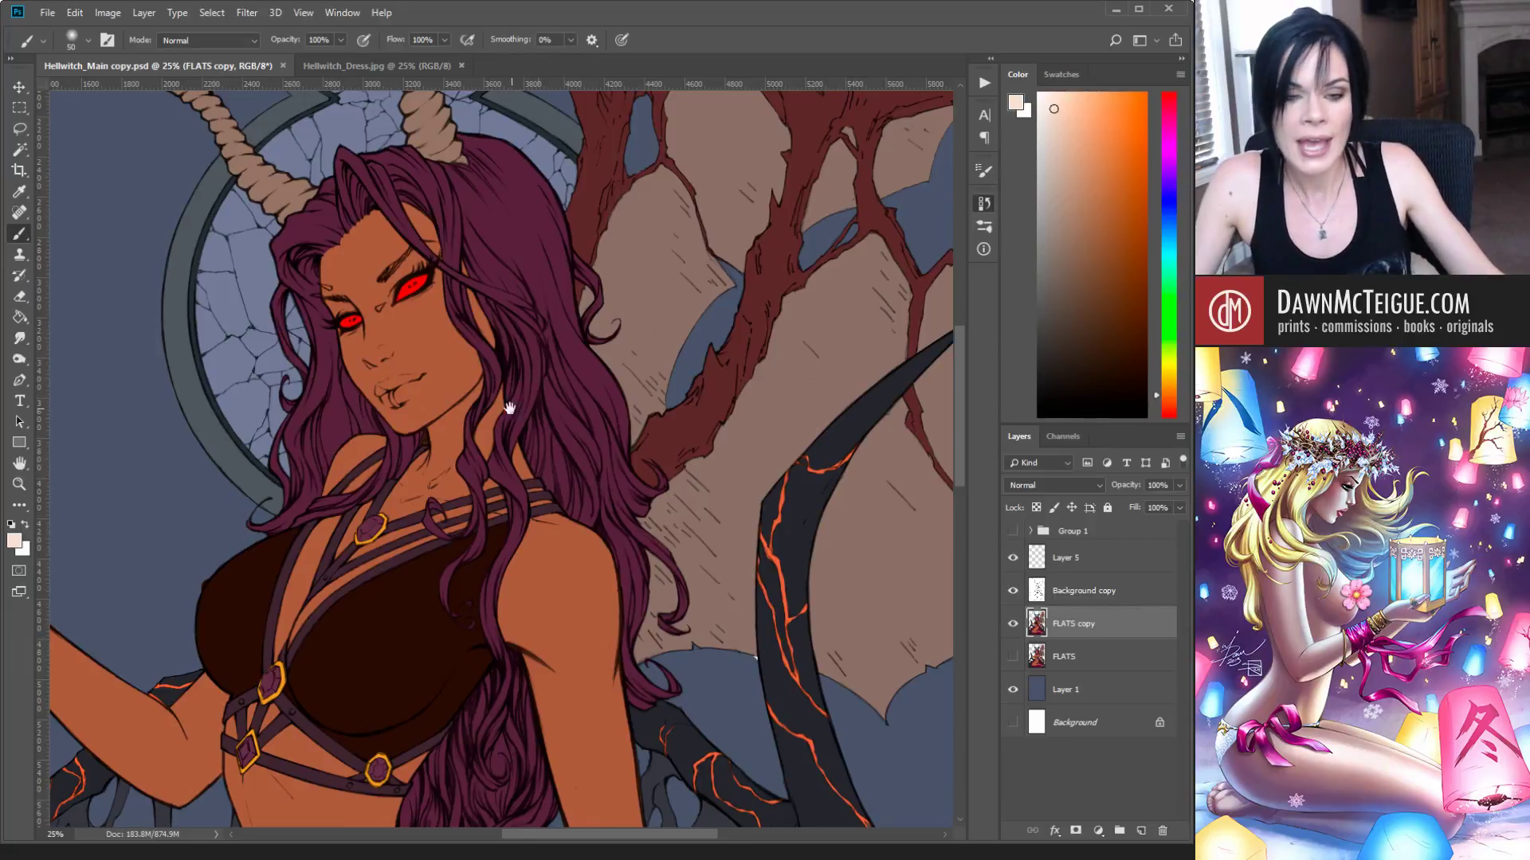
{"action": "left_click_drag", "start_coordinate": [711, 275], "coordinate": [835, 288]}
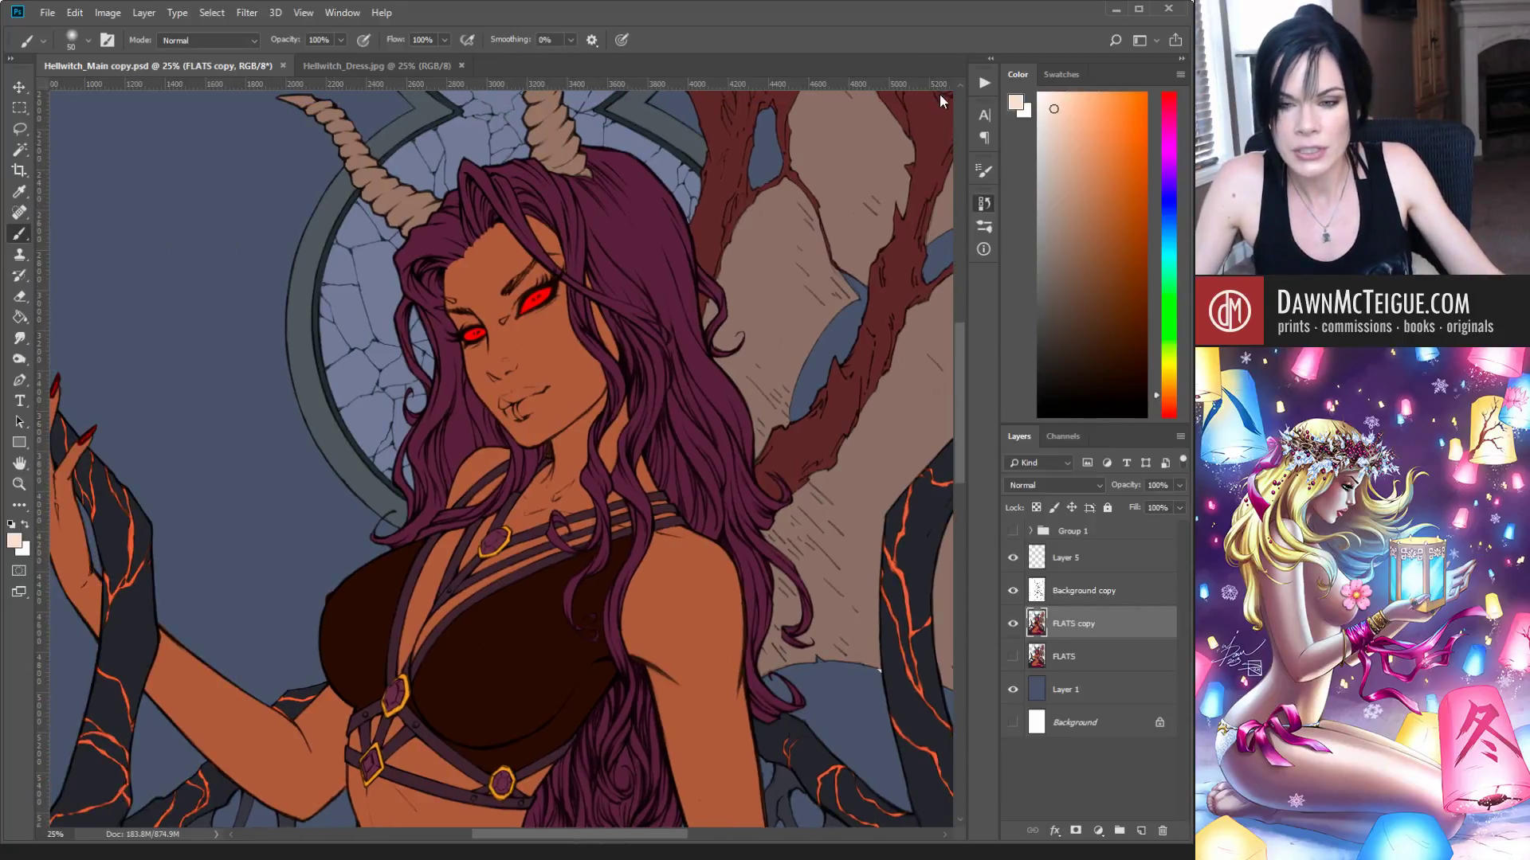
{"action": "left_click_drag", "start_coordinate": [579, 267], "coordinate": [591, 160]}
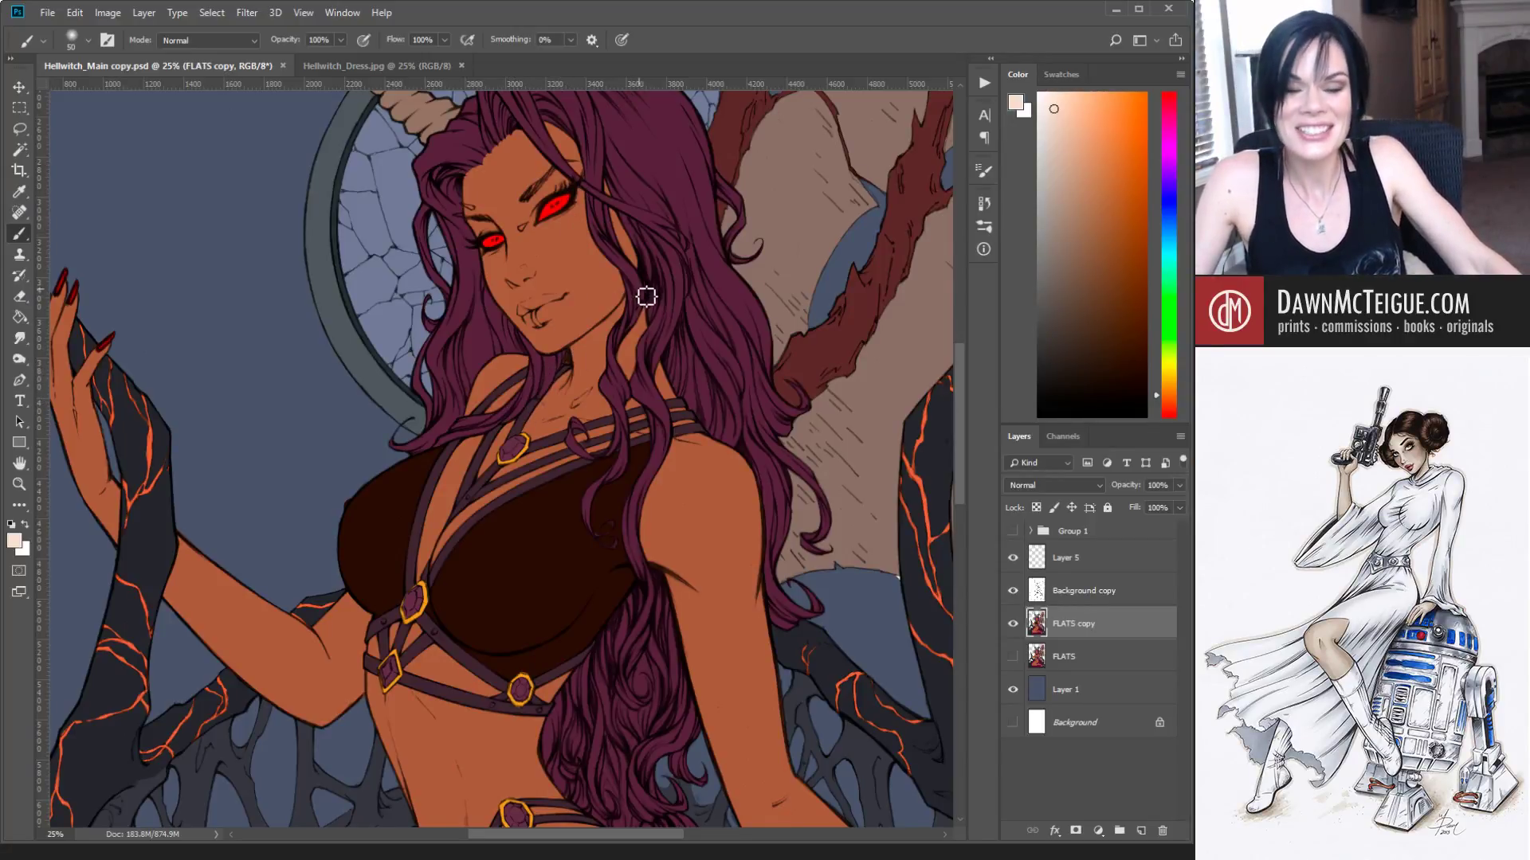
Step: Review the flat colours across the full page, including the horns, moon ornament, wing and throne
{"action": "left_click", "coordinate": [795, 414], "text": "alt"}
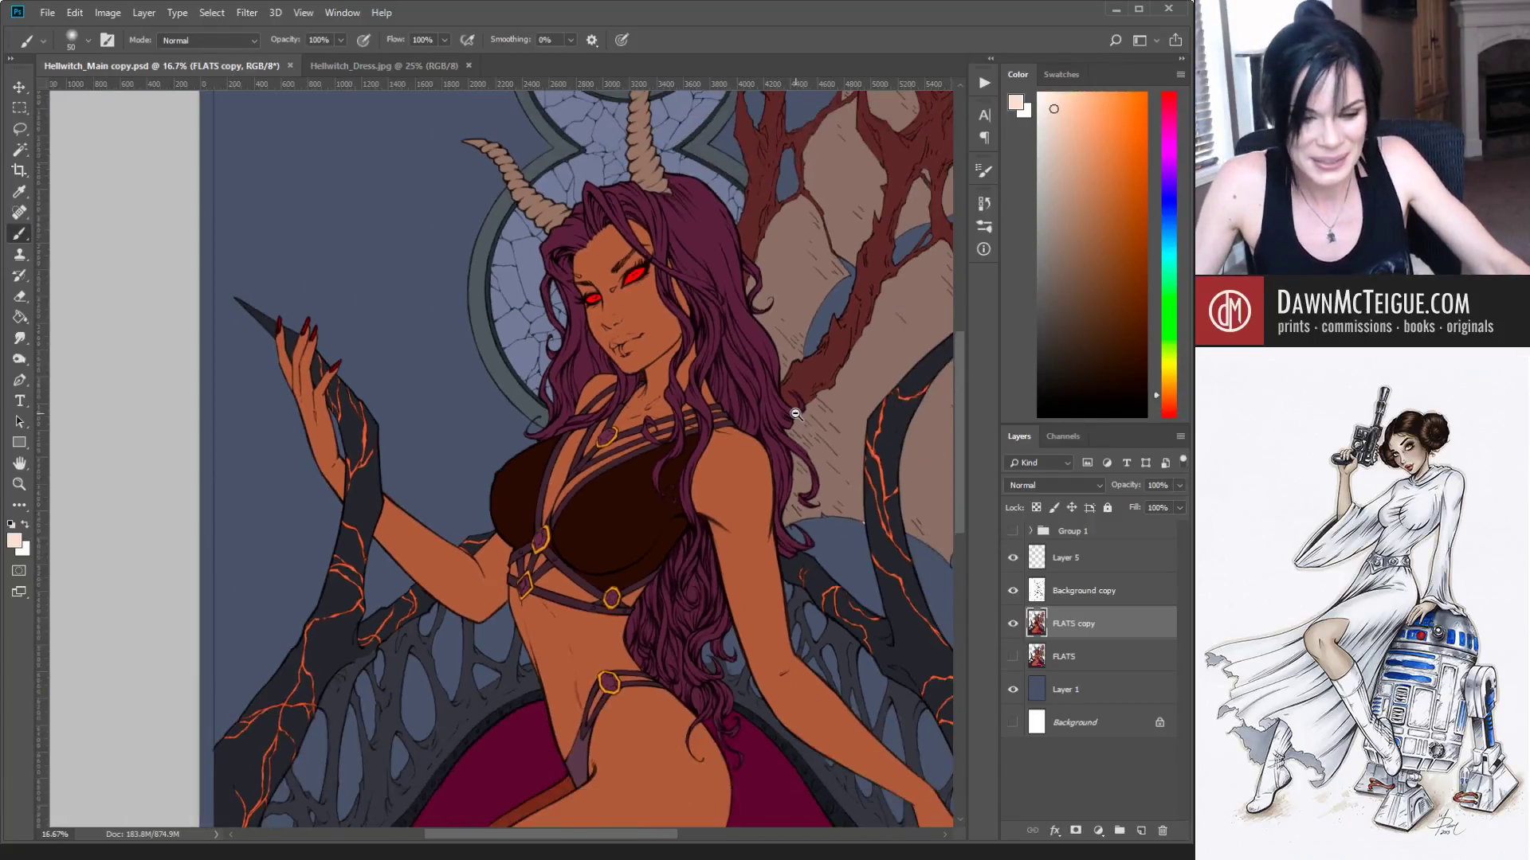
{"action": "left_click", "coordinate": [795, 413], "text": "alt"}
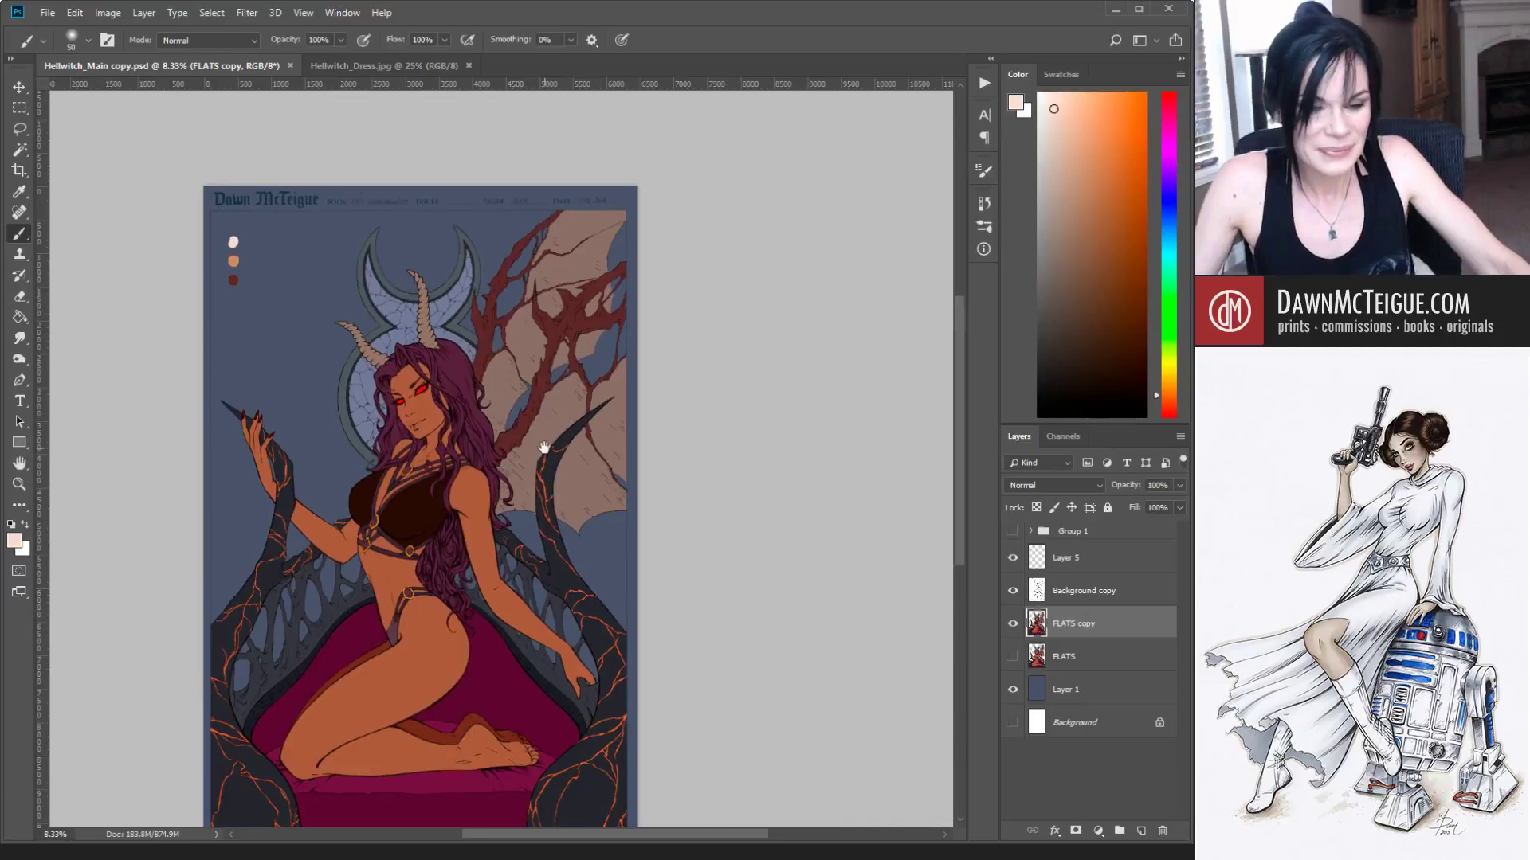
{"action": "left_click_drag", "start_coordinate": [547, 447], "coordinate": [756, 407]}
{"action": "left_click", "coordinate": [657, 400]}
{"action": "left_click", "coordinate": [657, 401]}
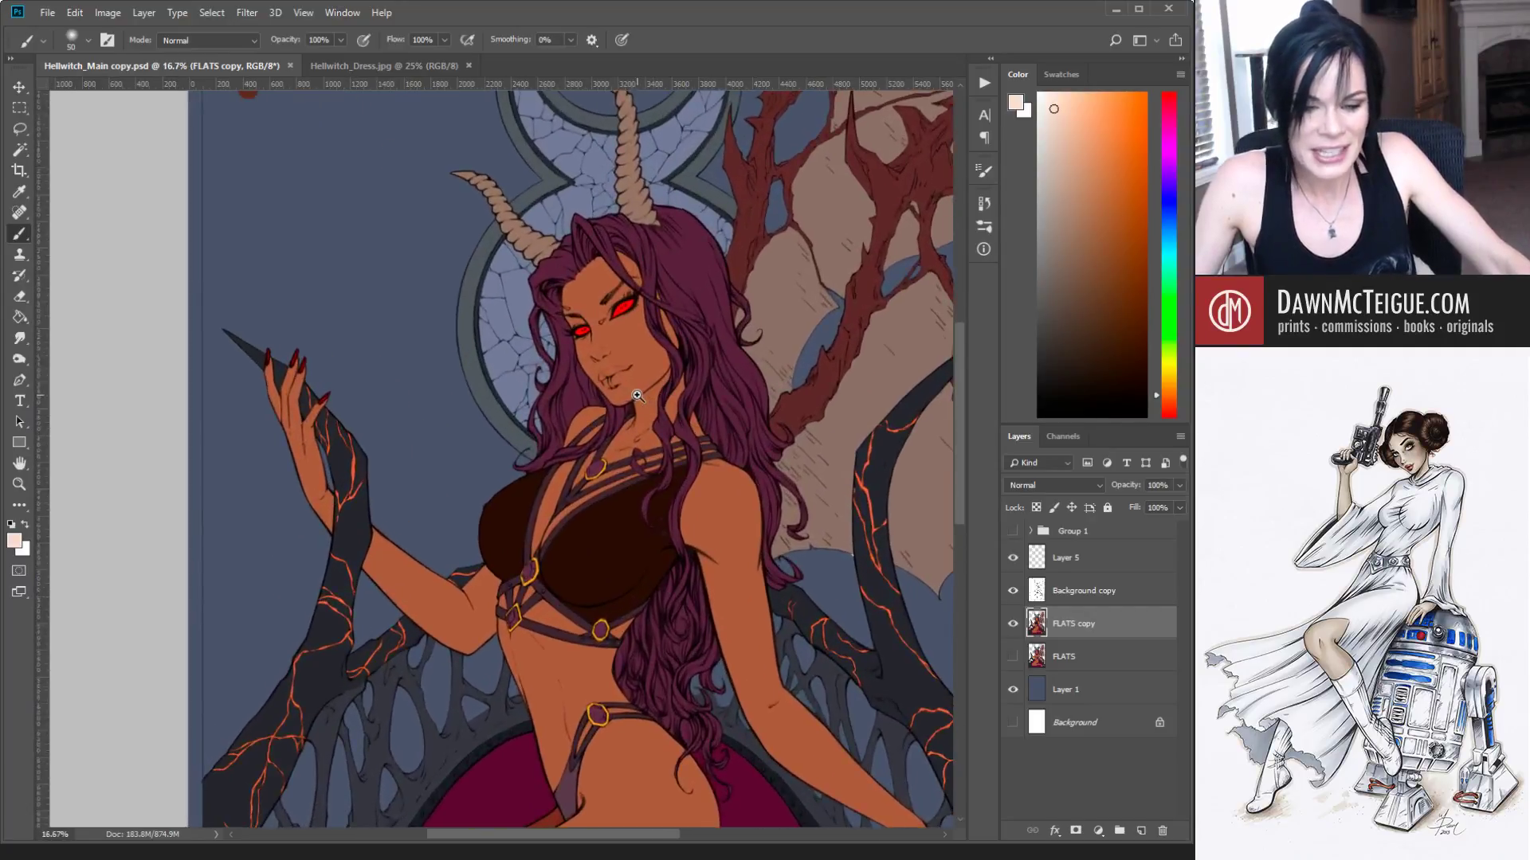
{"action": "left_click", "coordinate": [657, 401]}
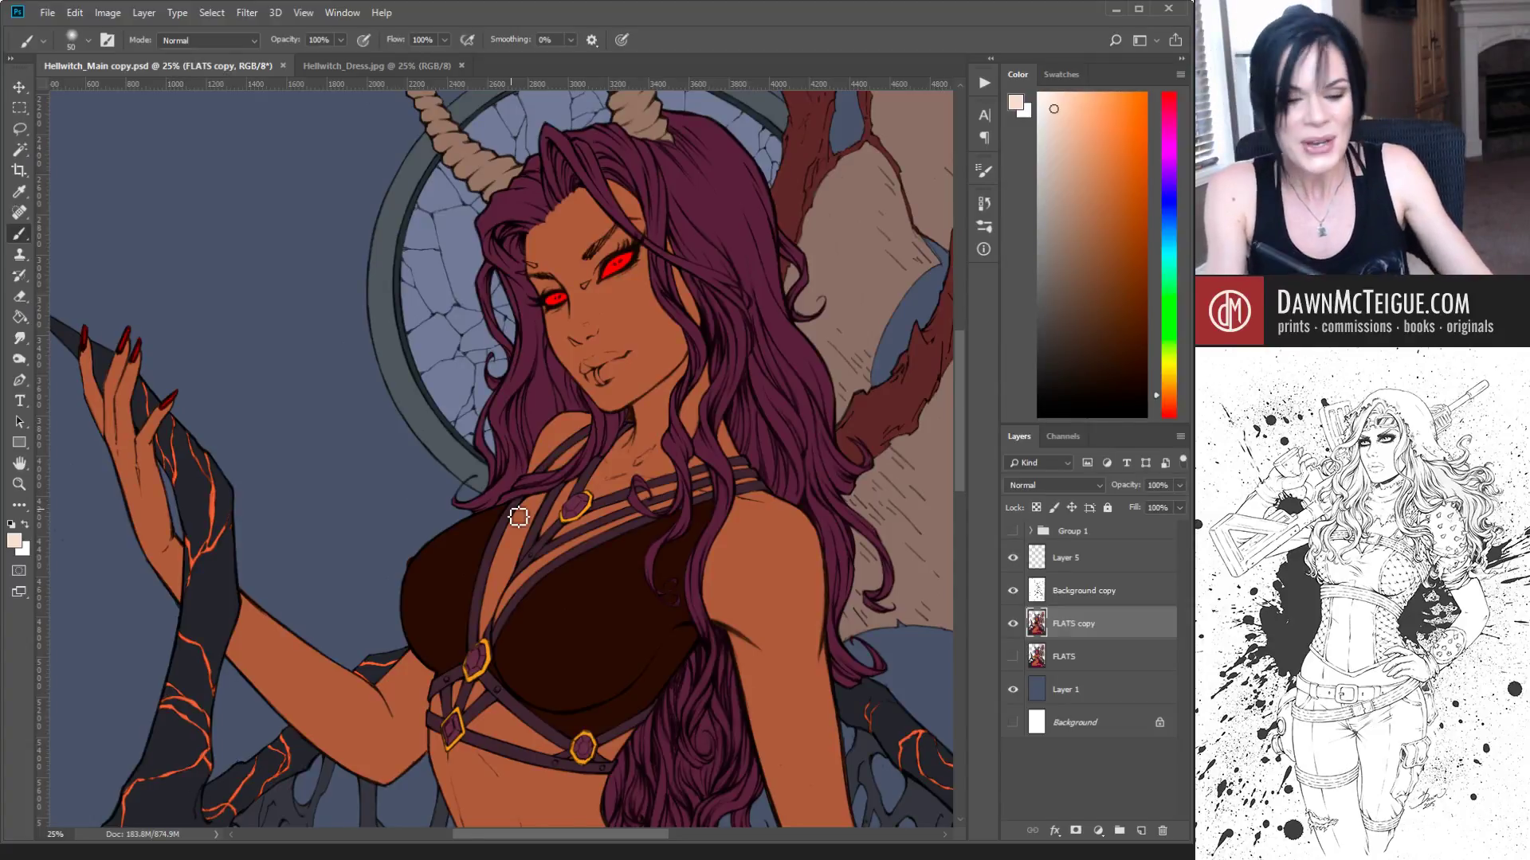
{"action": "left_click", "coordinate": [674, 353], "text": "ctrl+alt"}
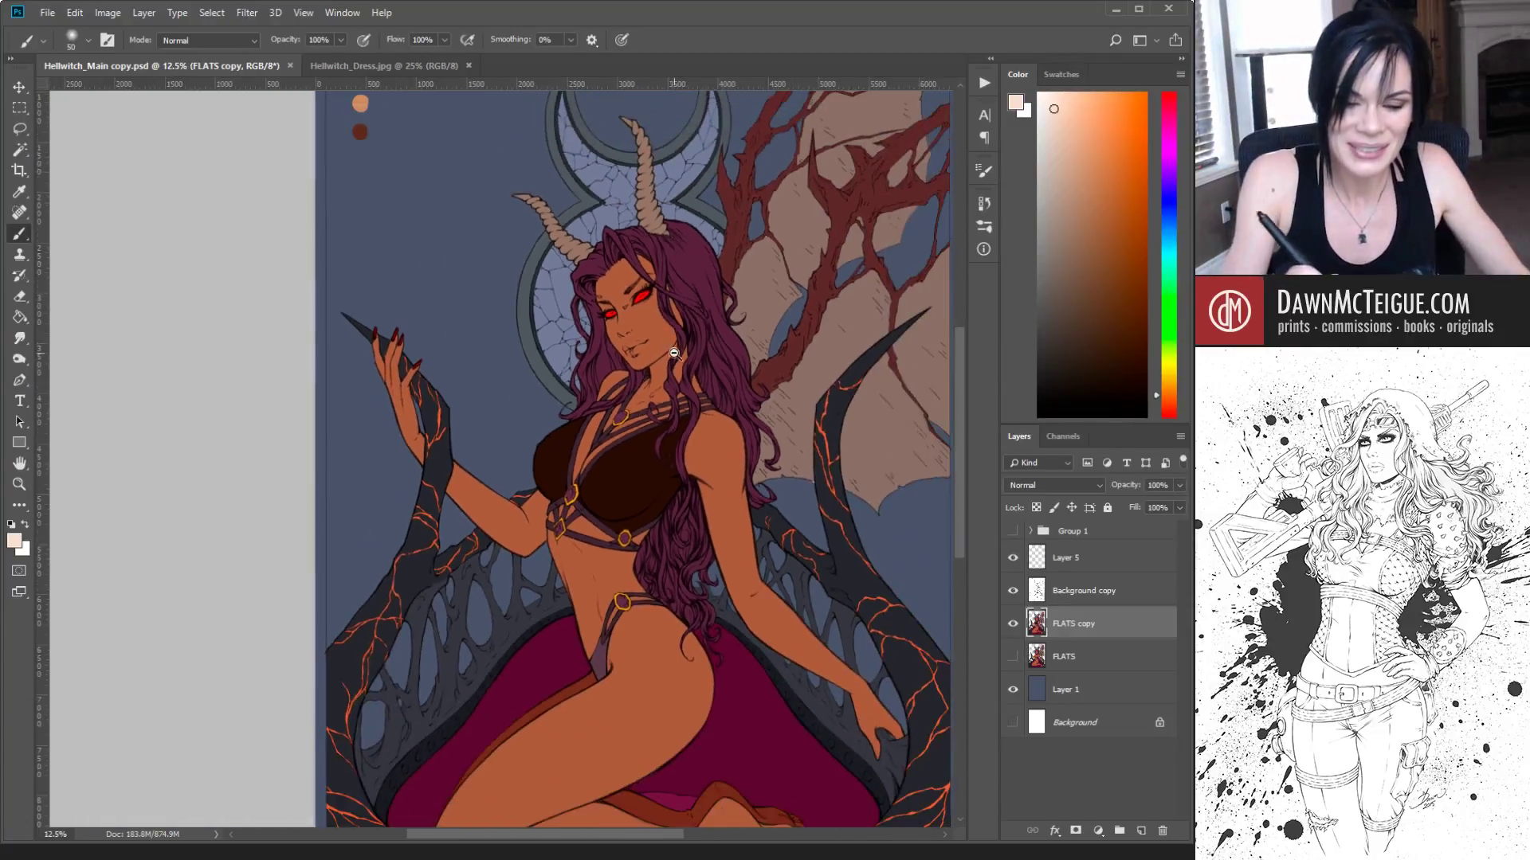
{"action": "left_click_drag", "start_coordinate": [691, 334], "coordinate": [639, 489]}
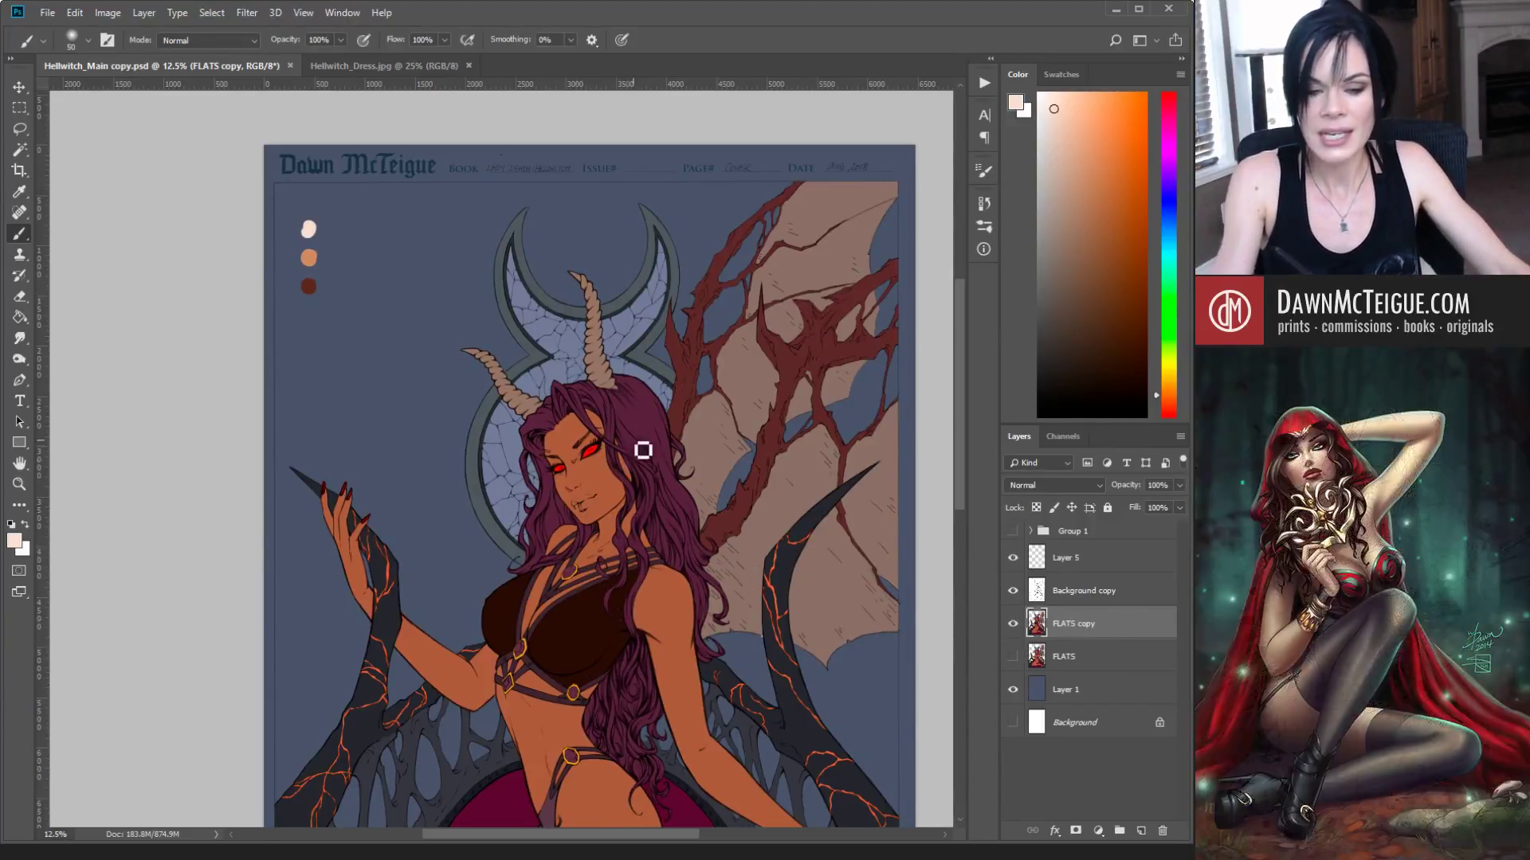
{"action": "left_click_drag", "start_coordinate": [625, 700], "coordinate": [607, 561]}
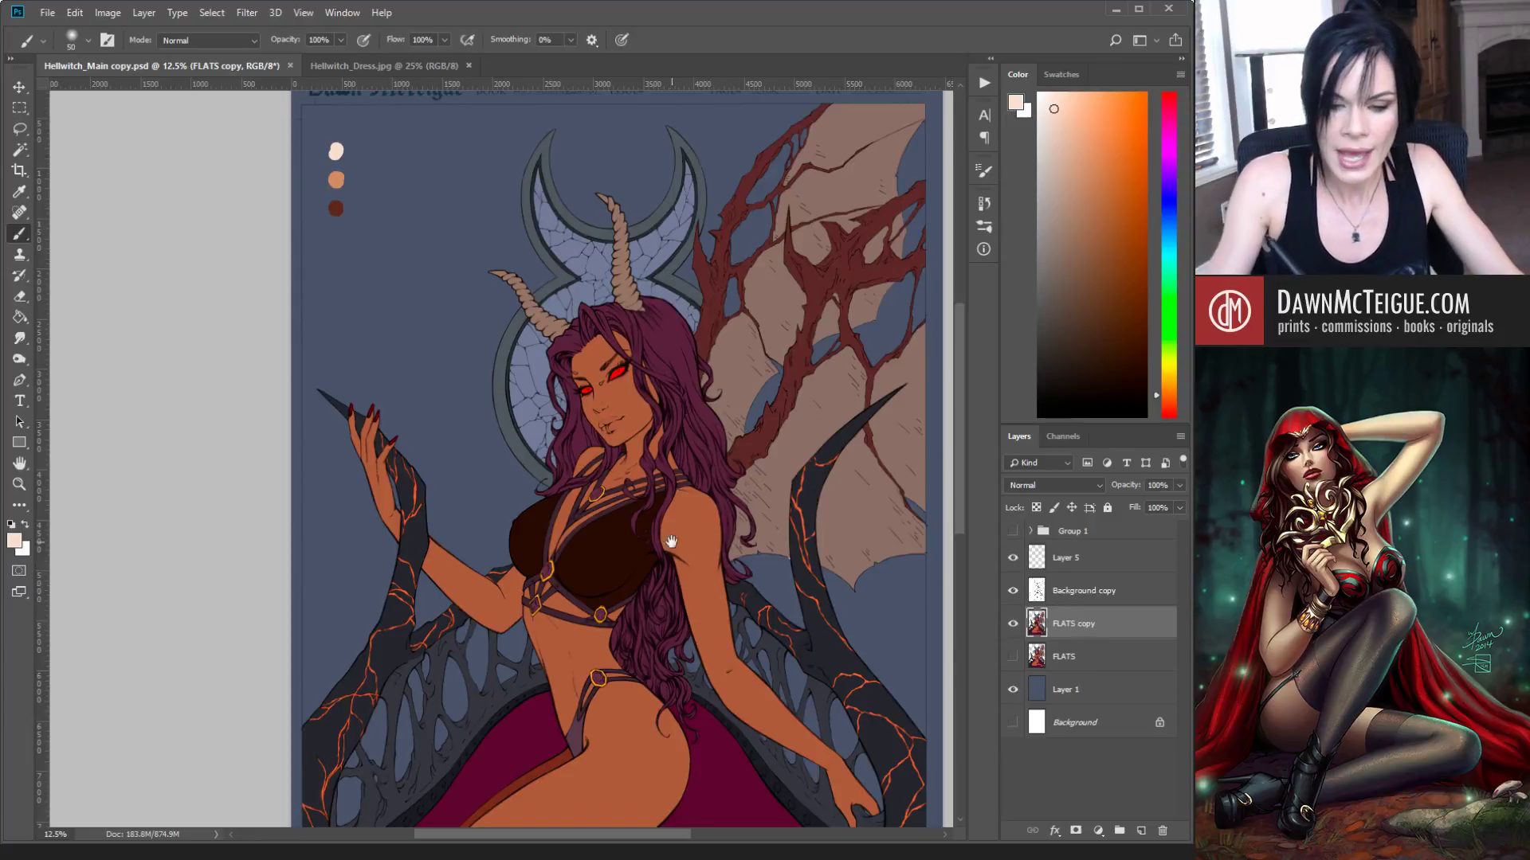
{"action": "left_click_drag", "start_coordinate": [671, 540], "coordinate": [707, 629]}
Step: Focus on the figure's face, switch to the Pencil tool and reduce its size to 15 px
{"action": "left_click", "coordinate": [736, 512], "text": "ctrl"}
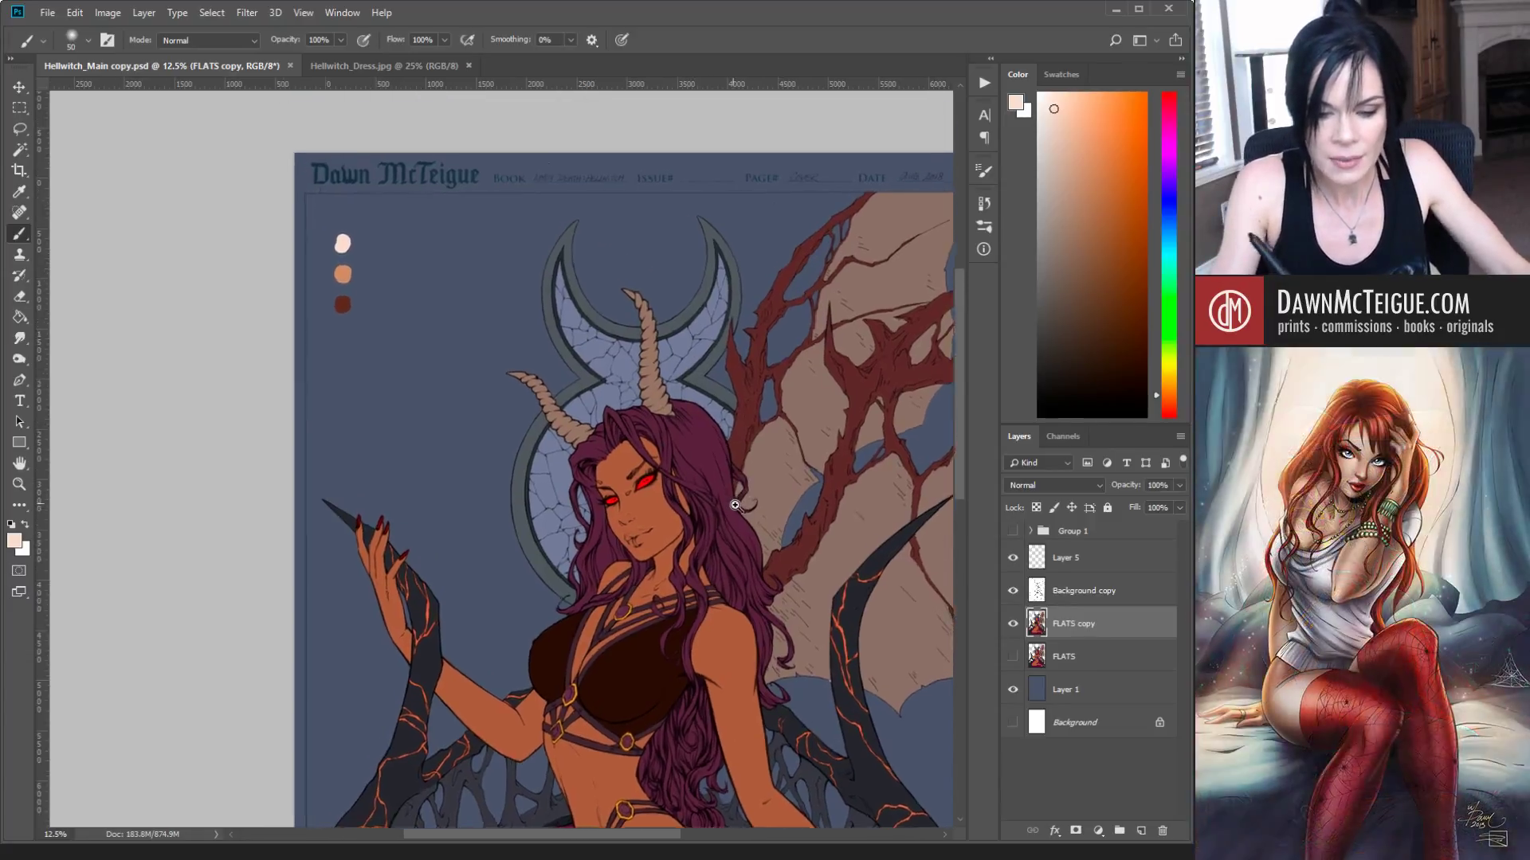
{"action": "left_click", "coordinate": [736, 511], "text": "ctrl"}
{"action": "left_click_drag", "start_coordinate": [666, 454], "coordinate": [755, 553]}
{"action": "left_click_drag", "start_coordinate": [556, 652], "coordinate": [751, 567]}
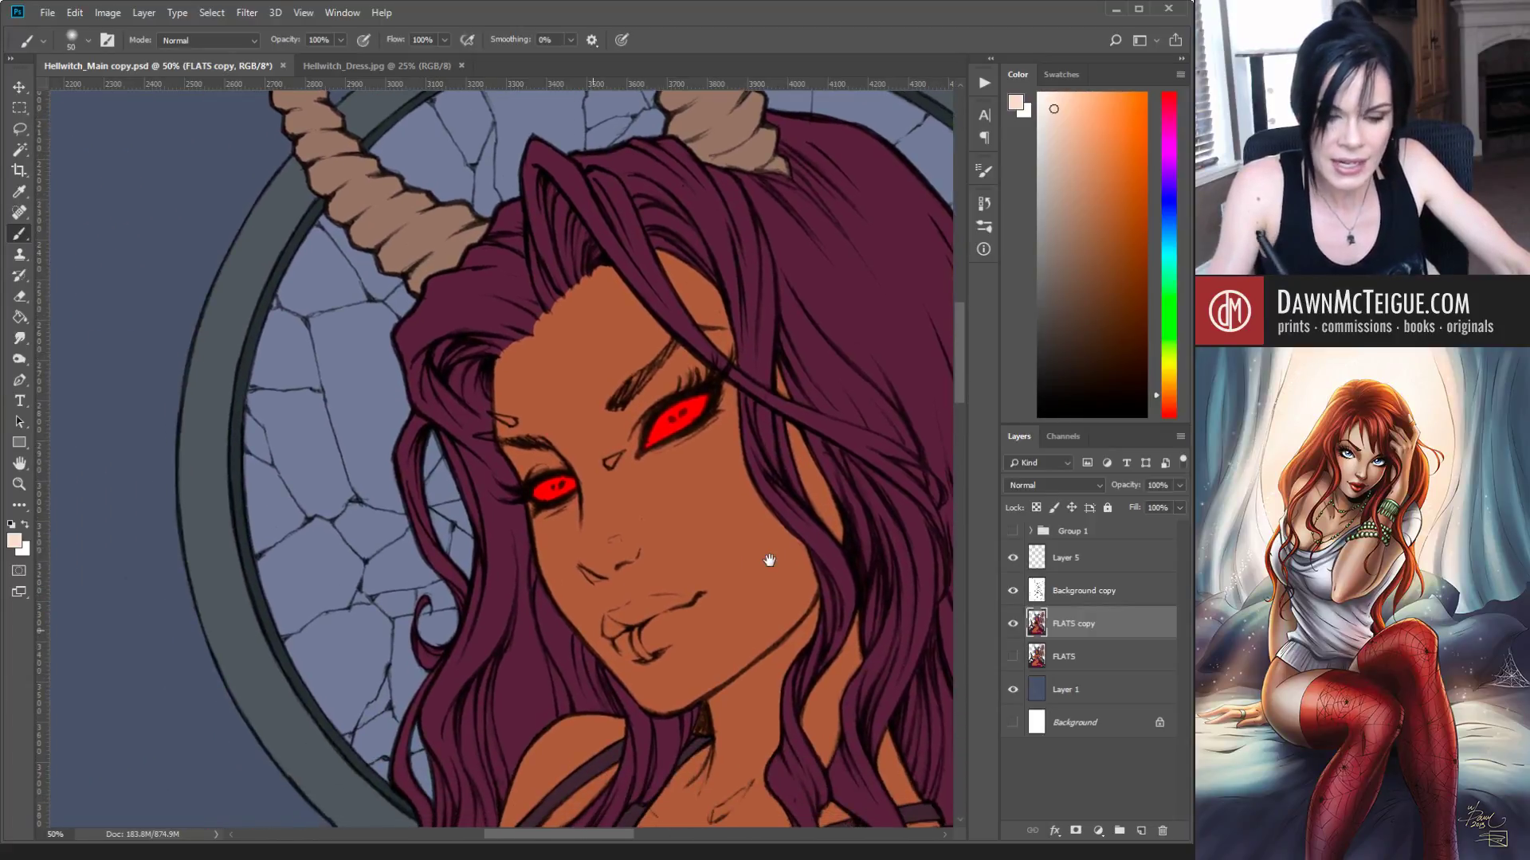
{"action": "mouse_move", "coordinate": [677, 601]}
{"action": "left_mouse_down"}
{"action": "mouse_move", "coordinate": [701, 574]}
{"action": "mouse_move", "coordinate": [702, 610]}
{"action": "left_mouse_up"}
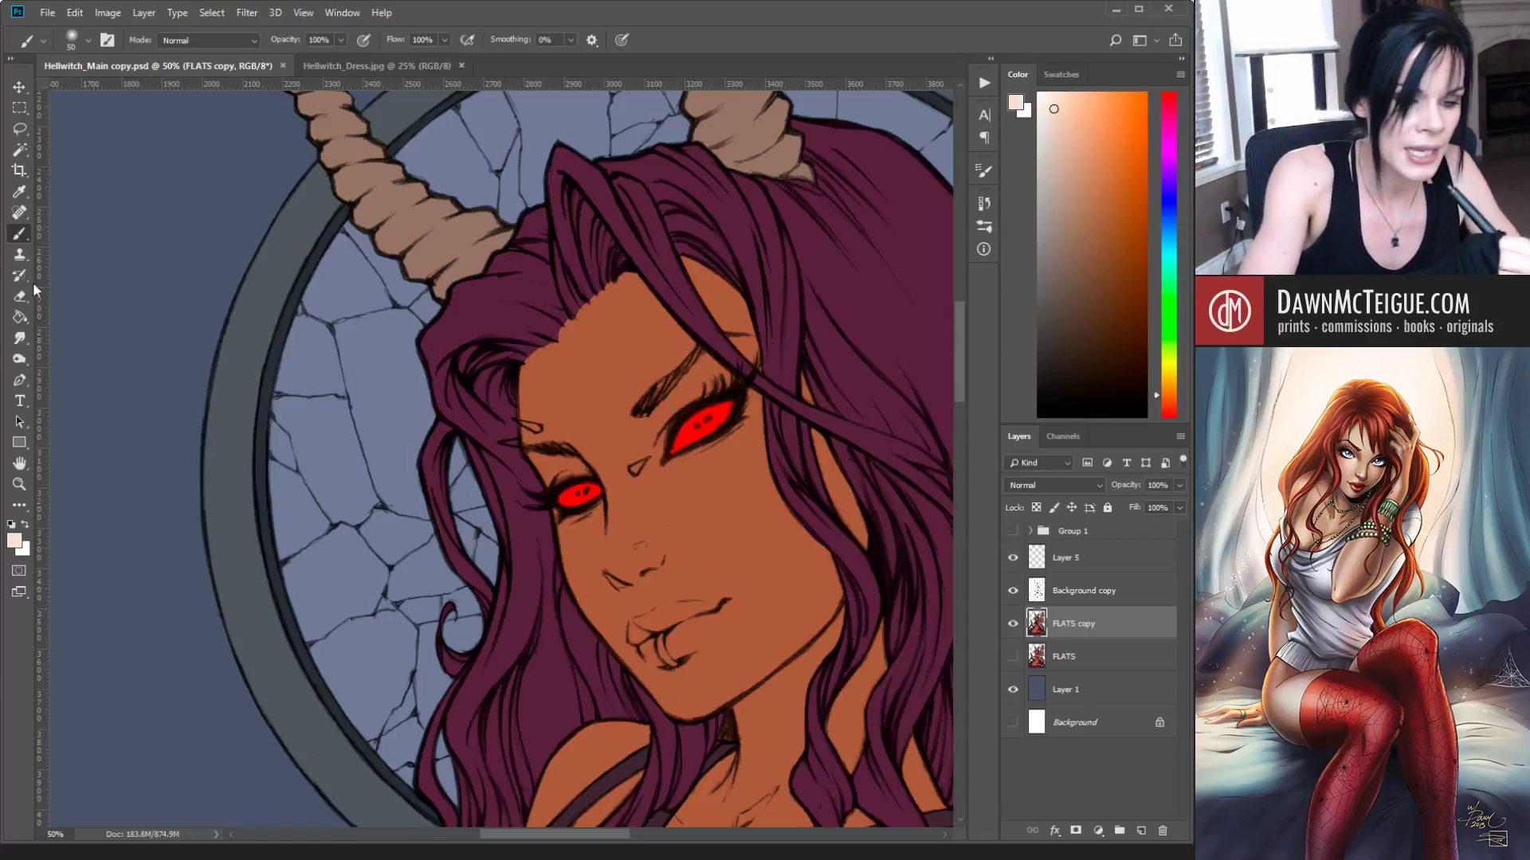
{"action": "key", "text": "shift+b"}
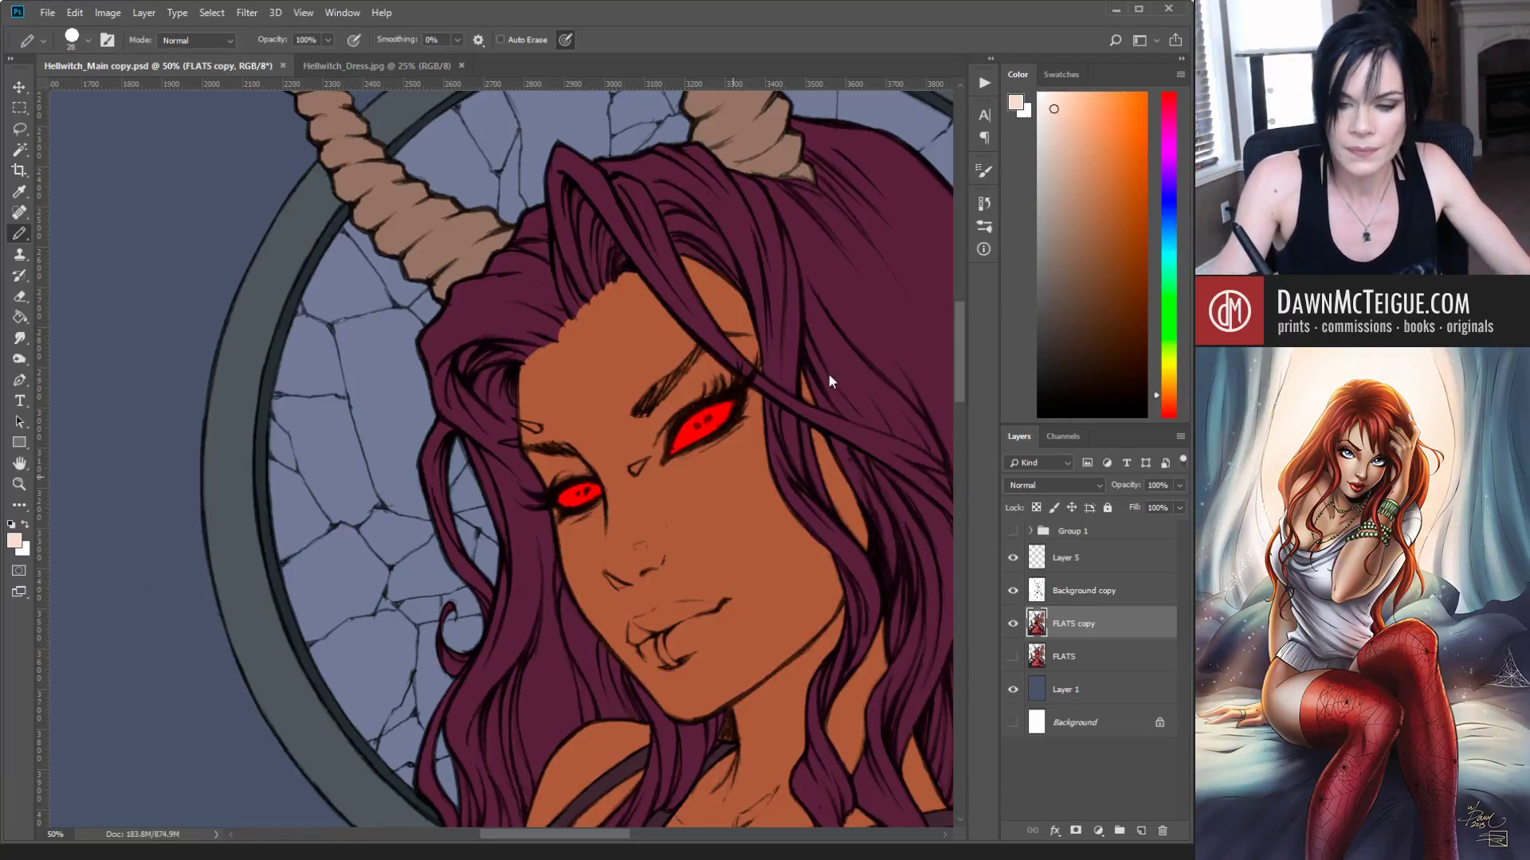
{"action": "key", "text": "bracketleft"}
{"action": "key", "text": "bracketleft"}
{"action": "key", "text": "bracketleft"}
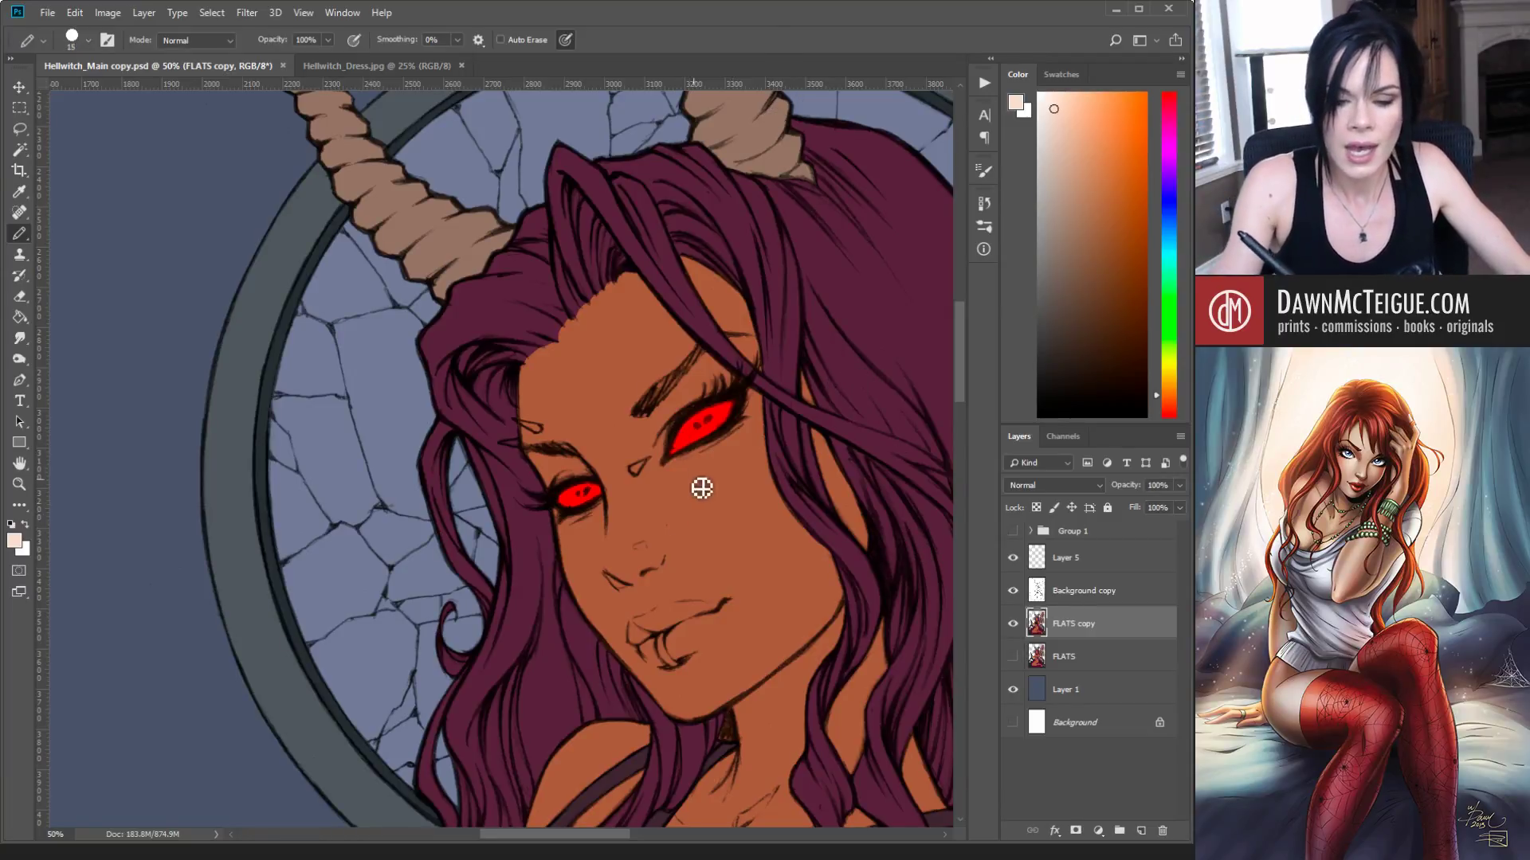
Step: Hide the Background copy line-art layer and magnify the hard edge of the red eye flat to 300%
{"action": "left_click", "coordinate": [1013, 592]}
{"action": "left_click", "coordinate": [717, 476], "text": "ctrl"}
{"action": "left_click", "coordinate": [721, 487], "text": "ctrl"}
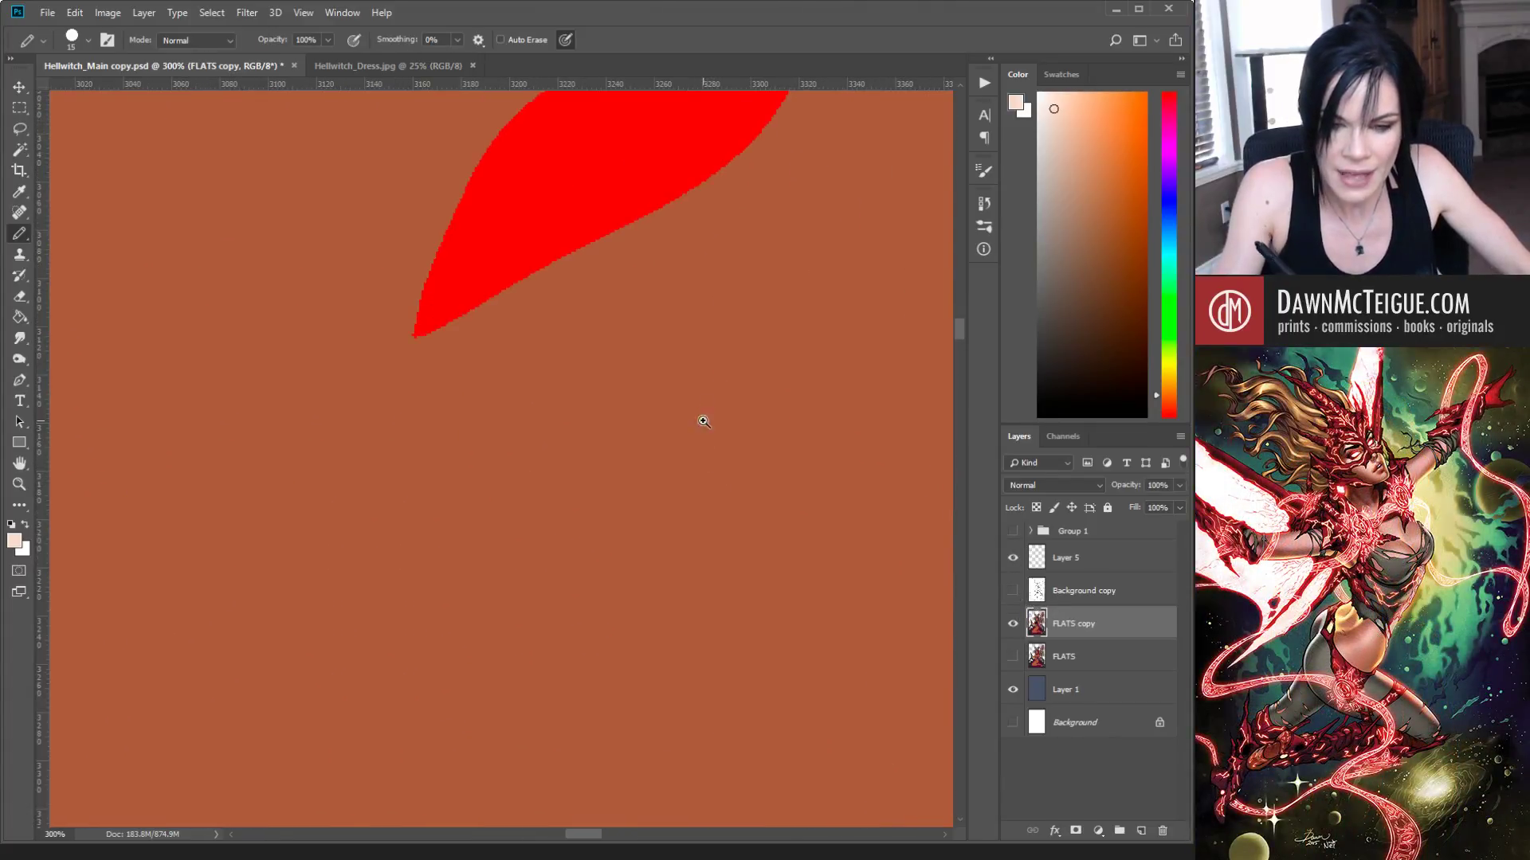
Step: Inspect the hard edge of the red eye flat at up to 500% and show the Background copy line-art layer again
{"action": "left_click_drag", "start_coordinate": [702, 420], "coordinate": [686, 644]}
{"action": "left_click", "coordinate": [653, 260], "text": "ctrl"}
{"action": "left_click", "coordinate": [653, 260], "text": "ctrl"}
{"action": "left_click", "coordinate": [653, 261], "text": "ctrl"}
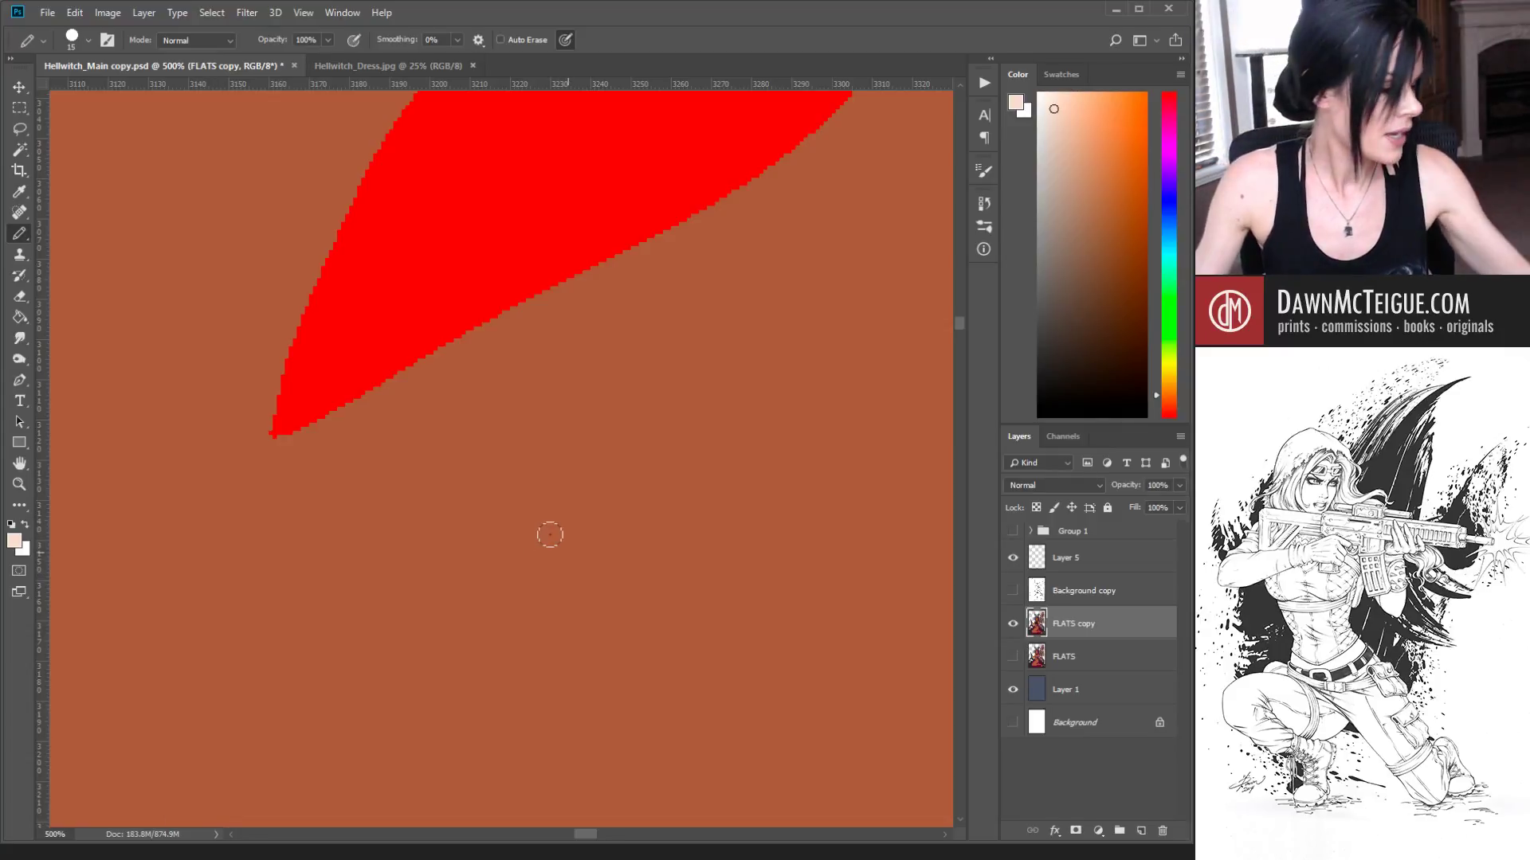
{"action": "left_click", "coordinate": [683, 402], "text": "alt"}
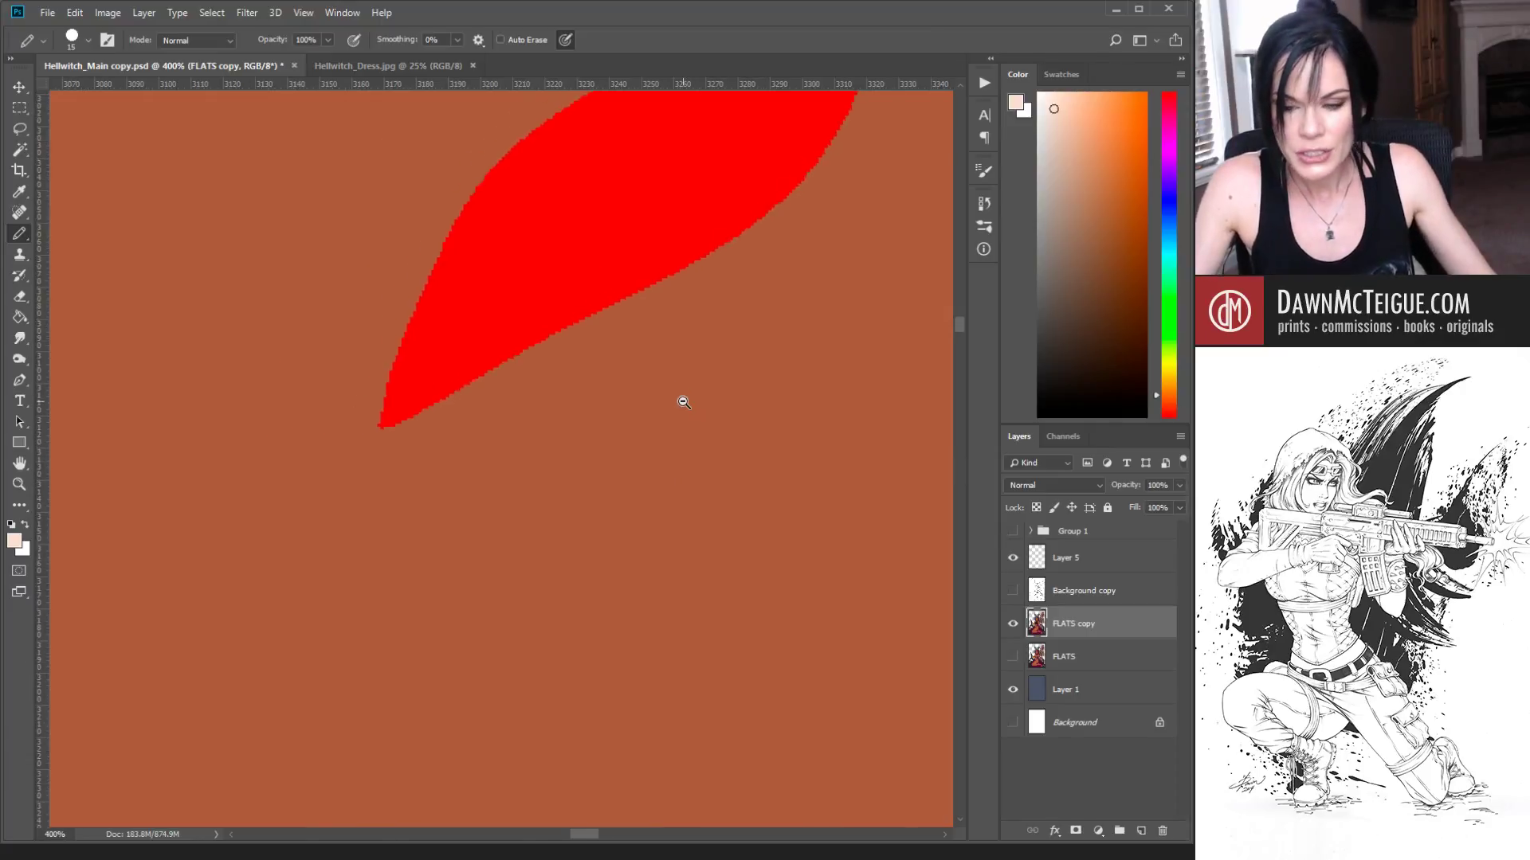
{"action": "left_click", "coordinate": [683, 402], "text": "alt"}
{"action": "left_click", "coordinate": [703, 447], "text": "alt"}
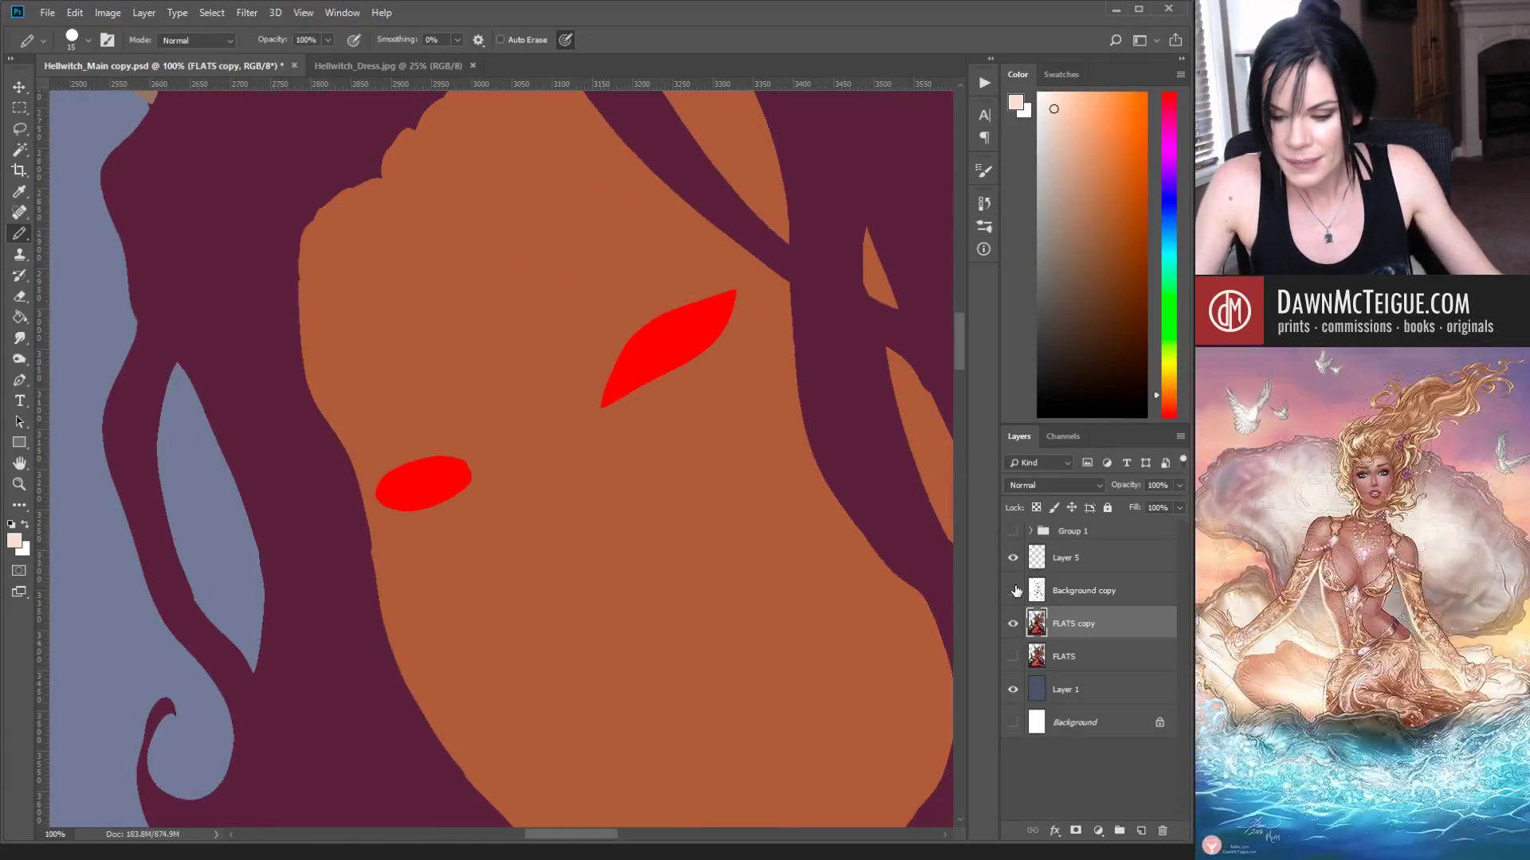
{"action": "left_click", "coordinate": [1014, 590]}
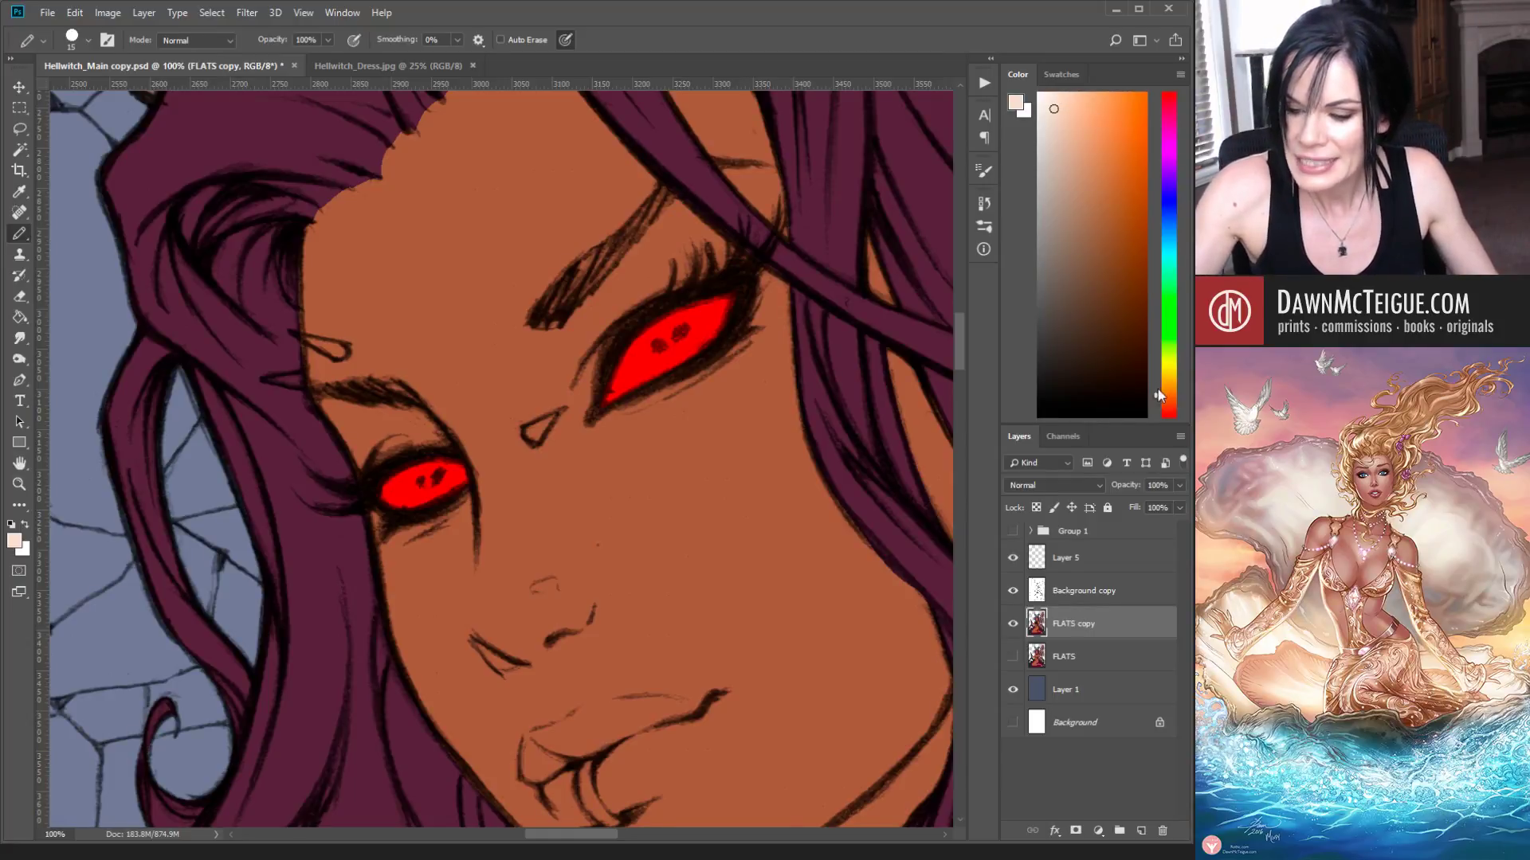
Step: Choose a pale grey foreground colour and pencil in the three piercing spikes around the nose bridge and brow
{"action": "left_click_drag", "start_coordinate": [1157, 392], "coordinate": [1160, 213]}
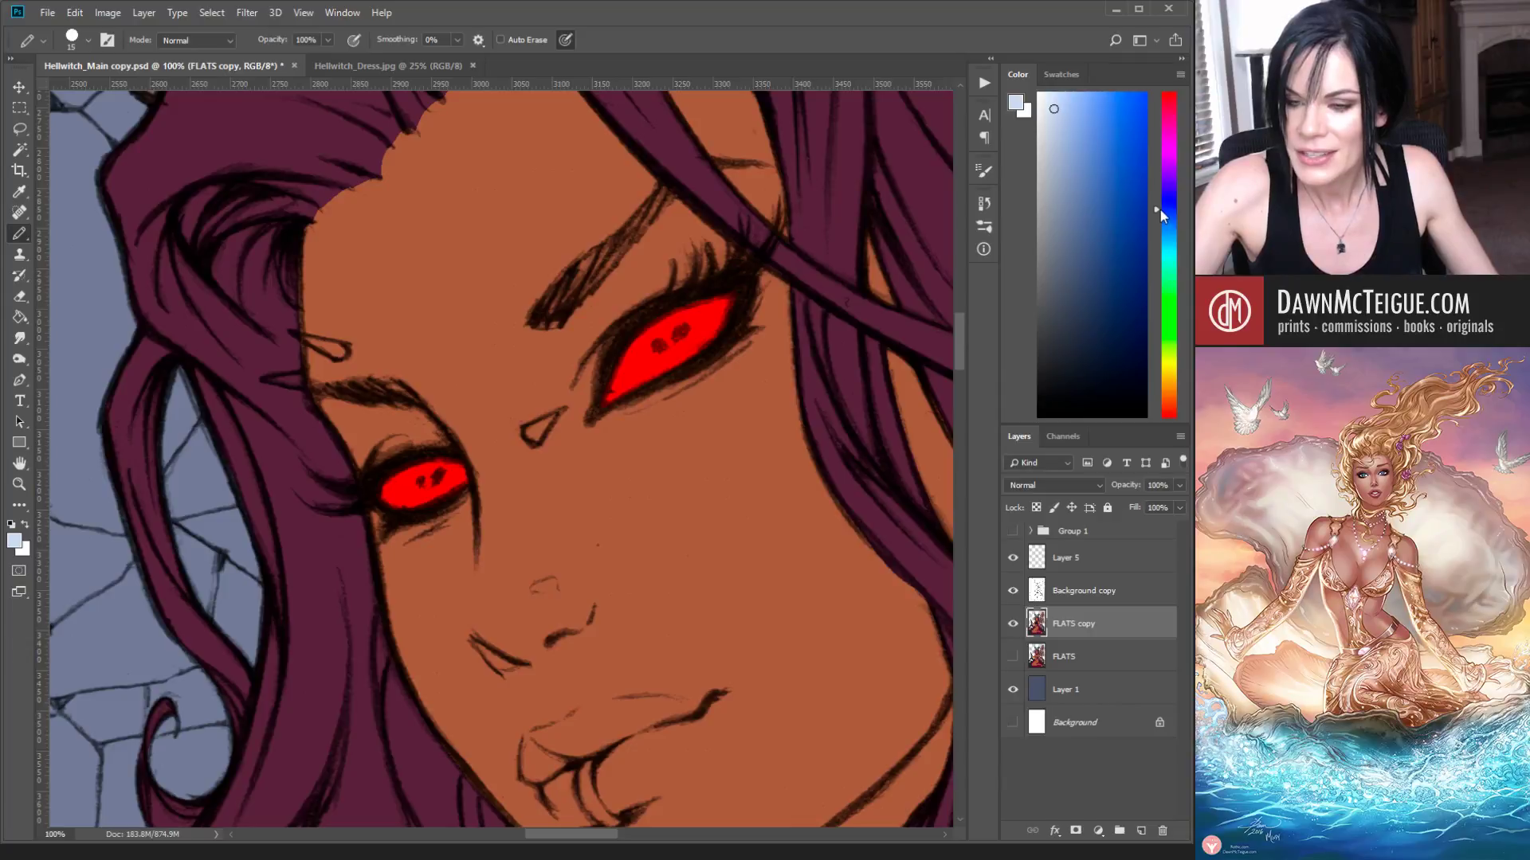
{"action": "left_click", "coordinate": [1046, 93]}
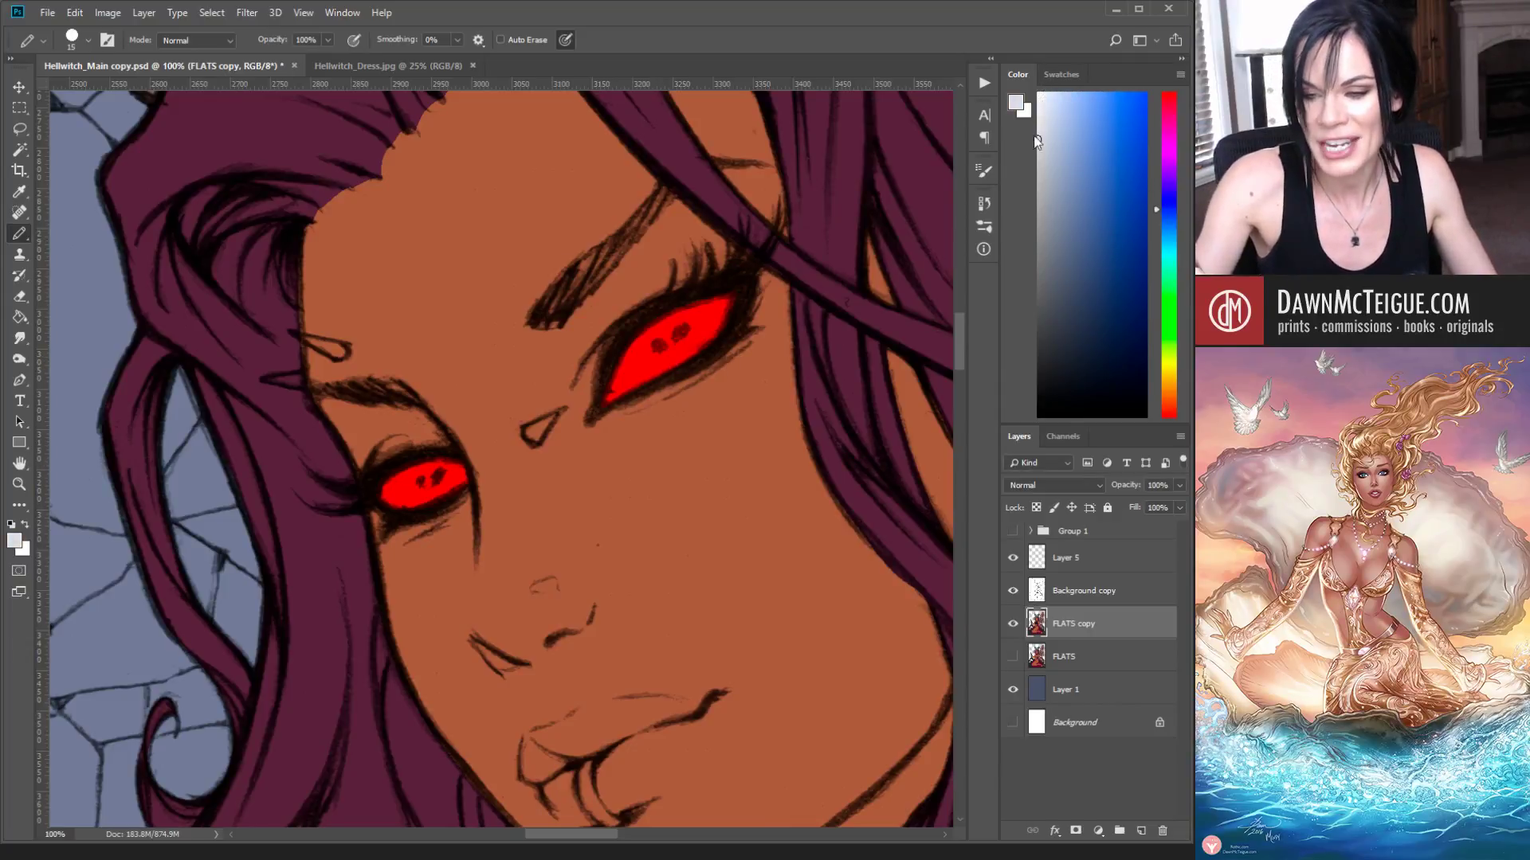
{"action": "left_click_drag", "start_coordinate": [530, 430], "coordinate": [560, 422]}
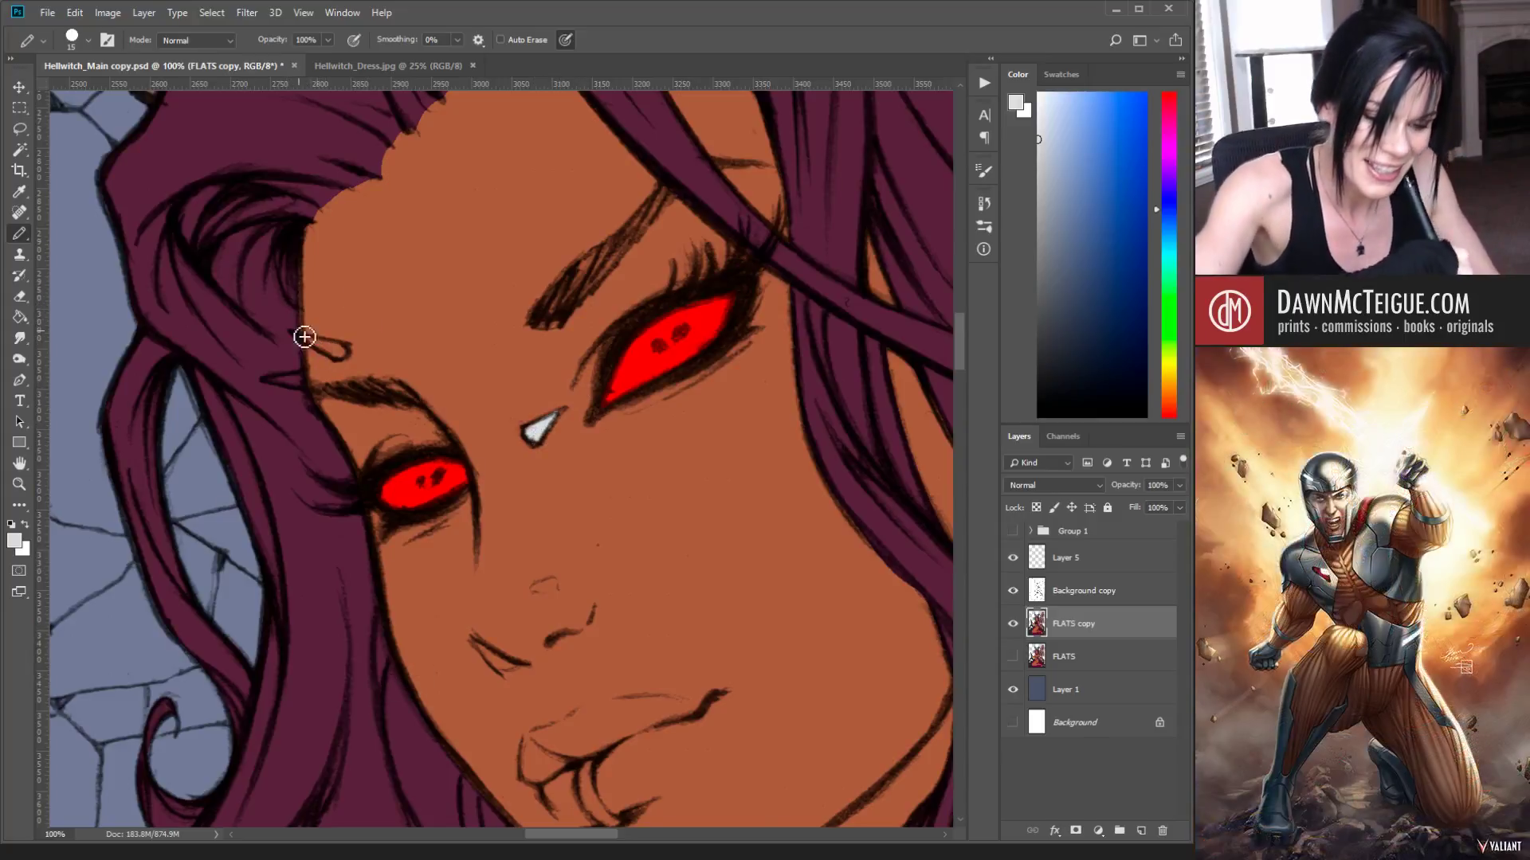
{"action": "left_click_drag", "start_coordinate": [304, 337], "coordinate": [338, 359]}
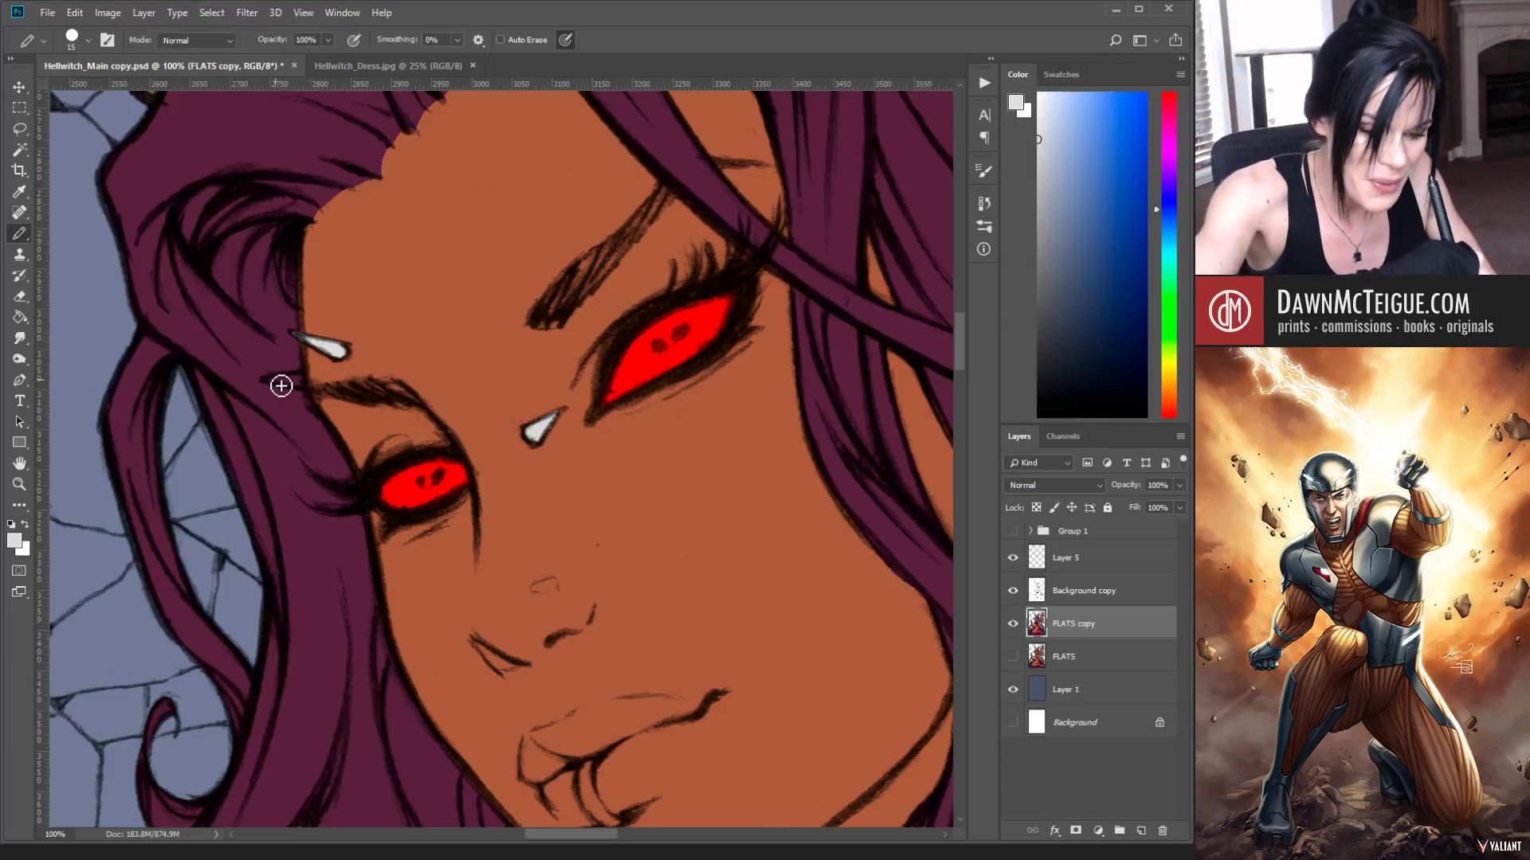
{"action": "mouse_move", "coordinate": [277, 385]}
{"action": "left_mouse_down"}
{"action": "mouse_move", "coordinate": [307, 389]}
{"action": "mouse_move", "coordinate": [279, 387]}
{"action": "left_mouse_up"}
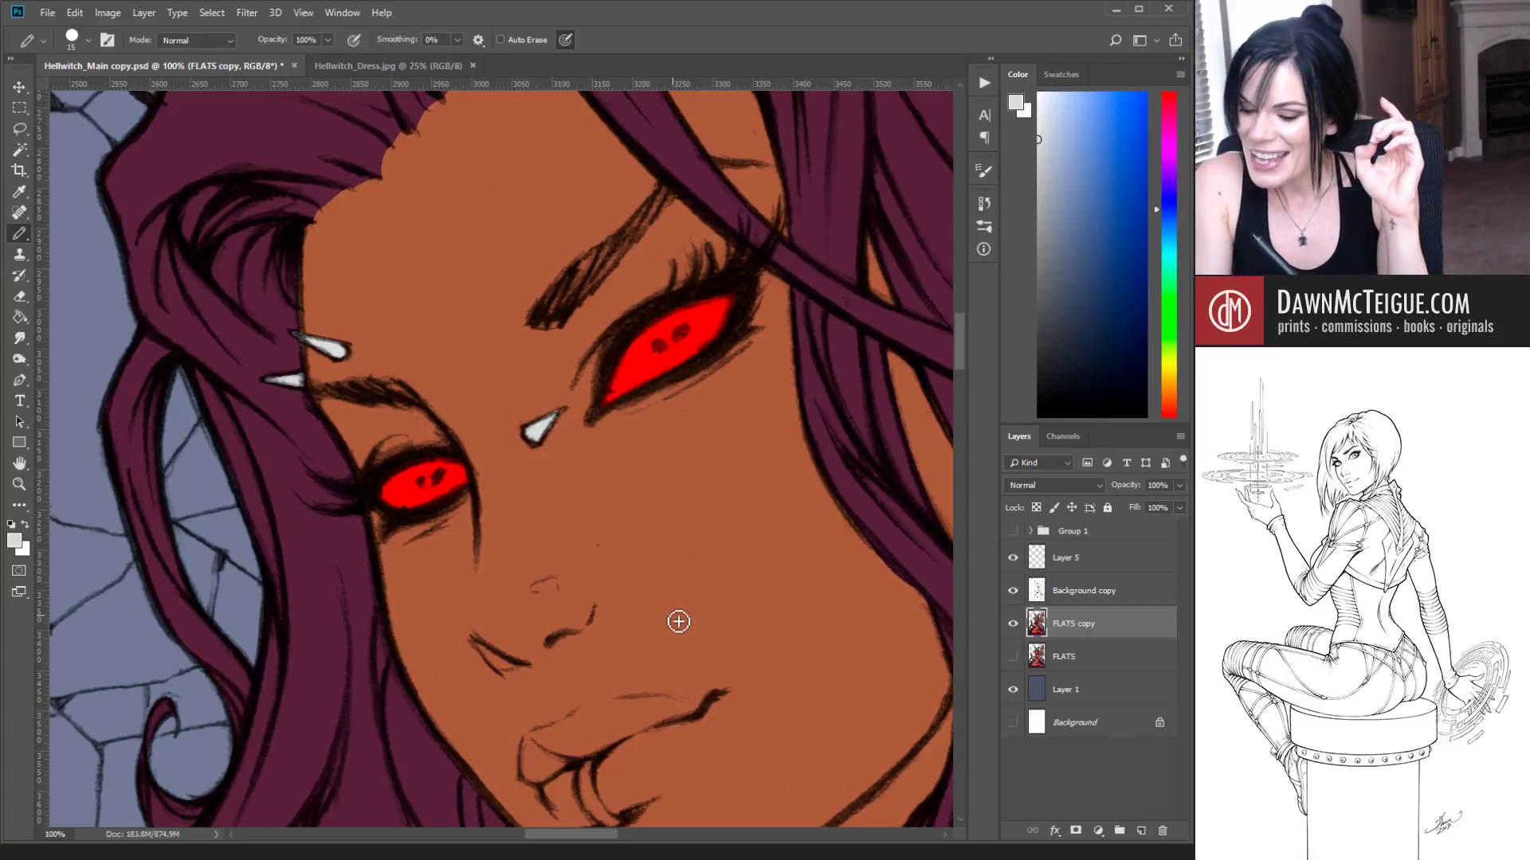
Step: Examine the pencilled piercings in relation to the figure's face and upper body, from page scale back to 50%
{"action": "left_click", "coordinate": [664, 520], "text": "alt"}
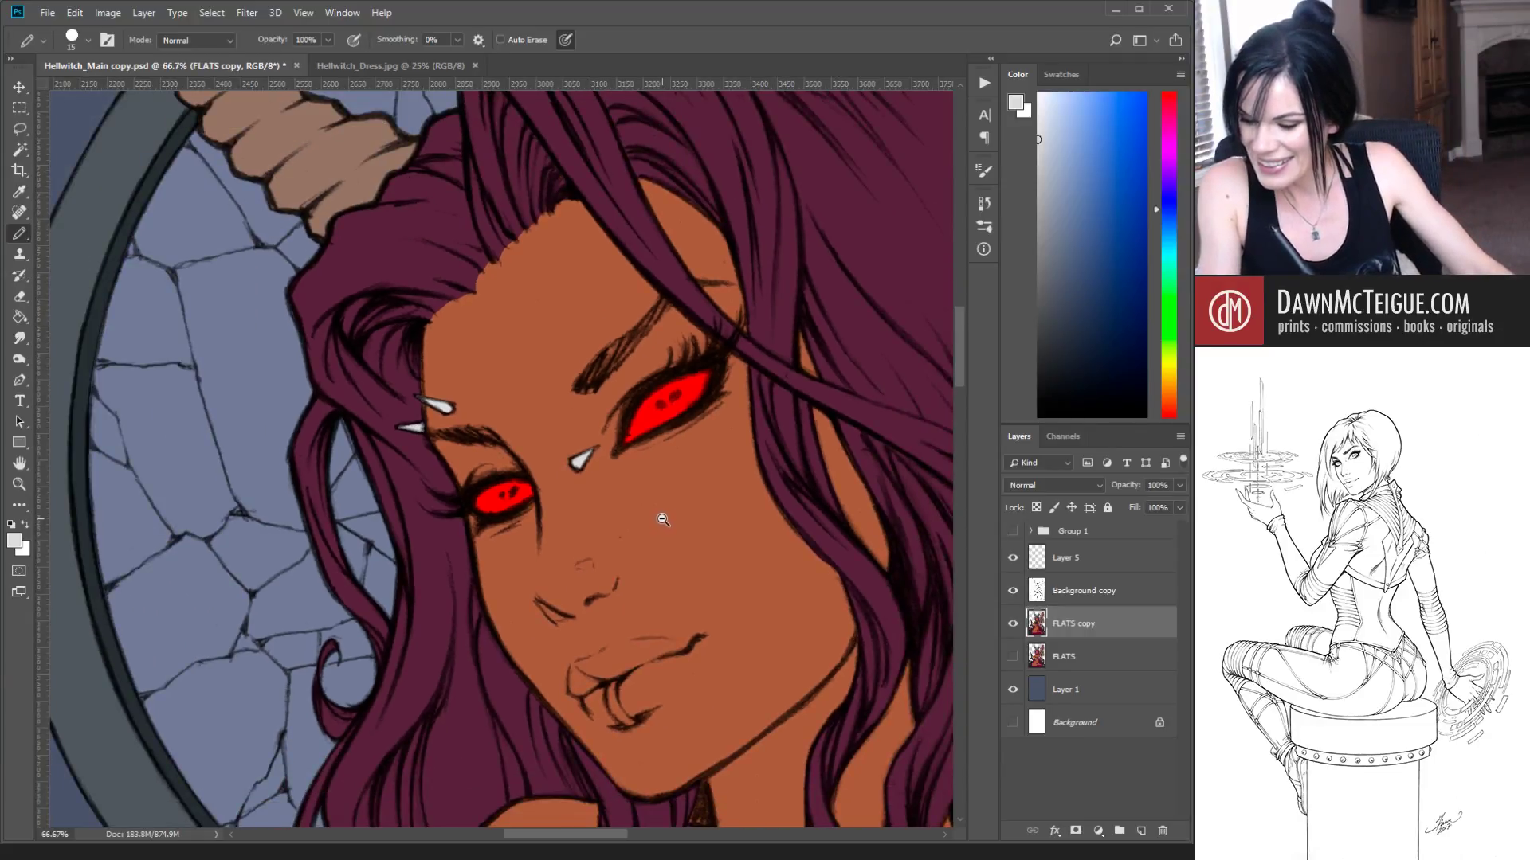
{"action": "left_click", "coordinate": [662, 520], "text": "alt"}
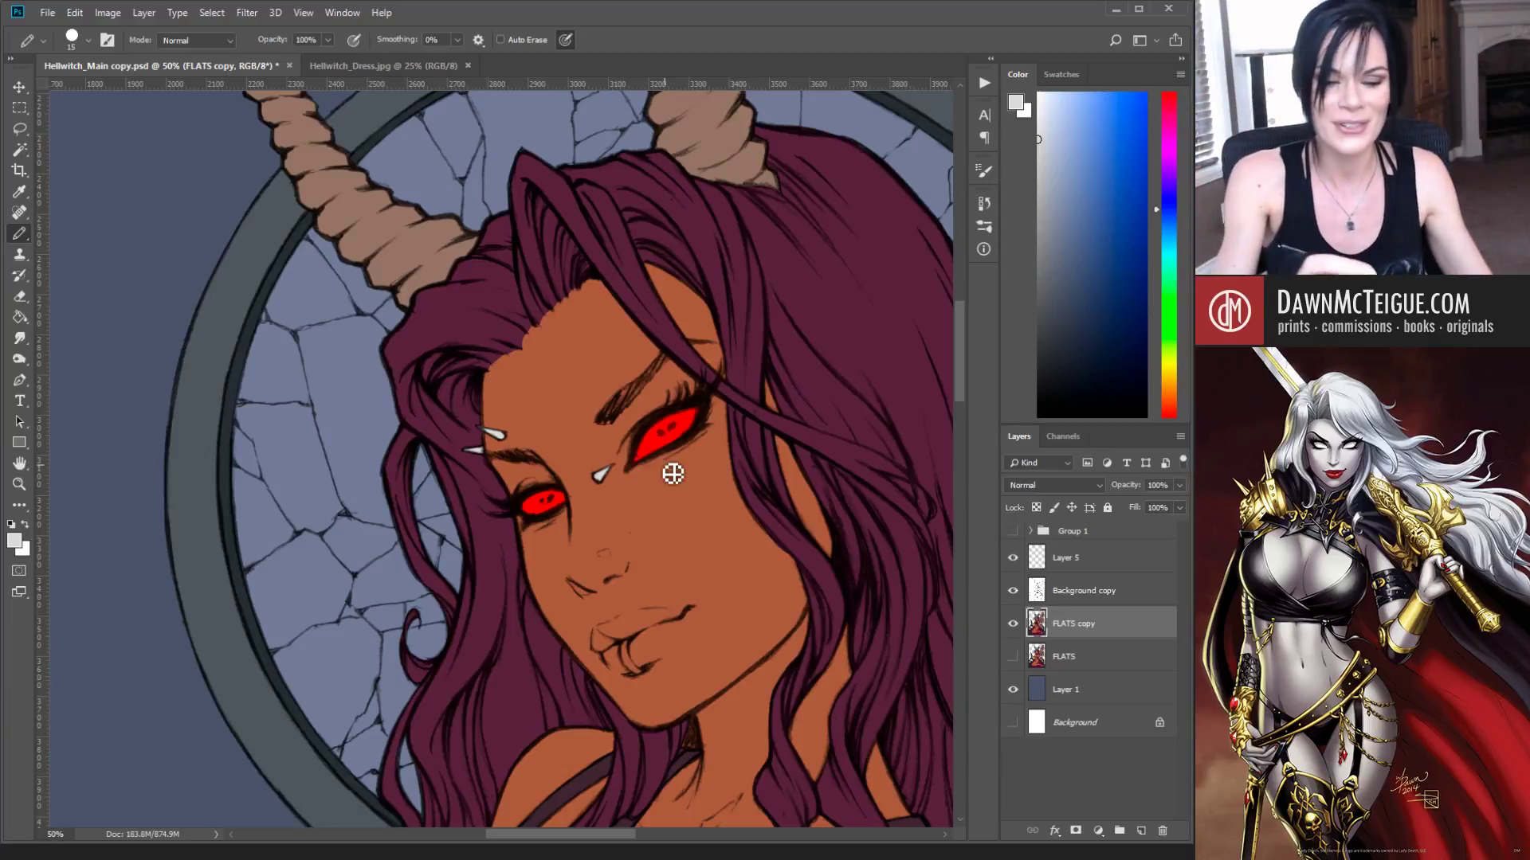
{"action": "left_click", "coordinate": [672, 428], "text": "alt"}
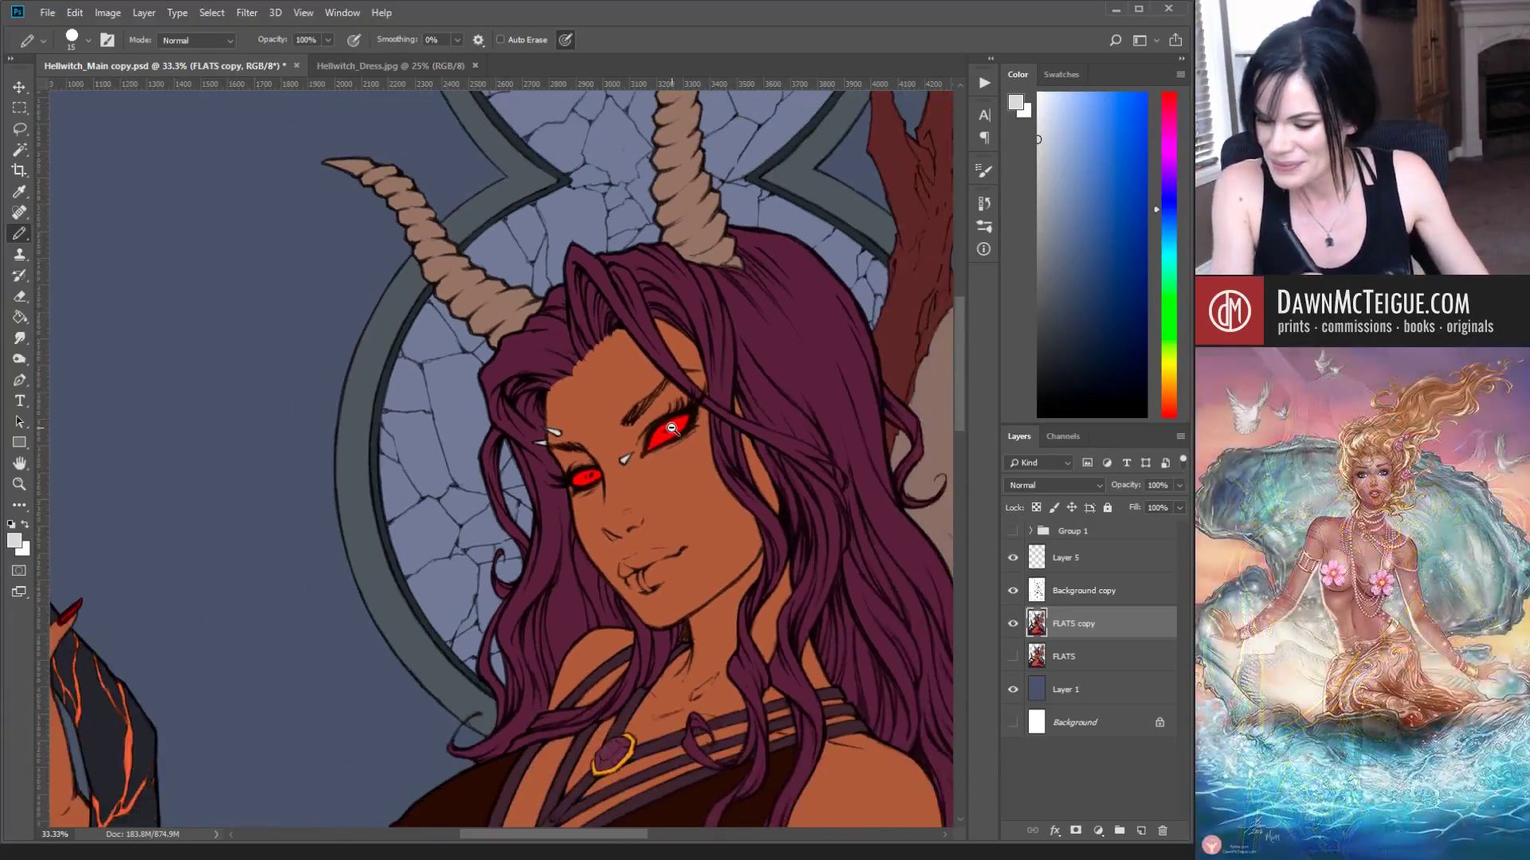
{"action": "left_click", "coordinate": [671, 429], "text": "alt"}
{"action": "left_click", "coordinate": [727, 498], "text": "alt"}
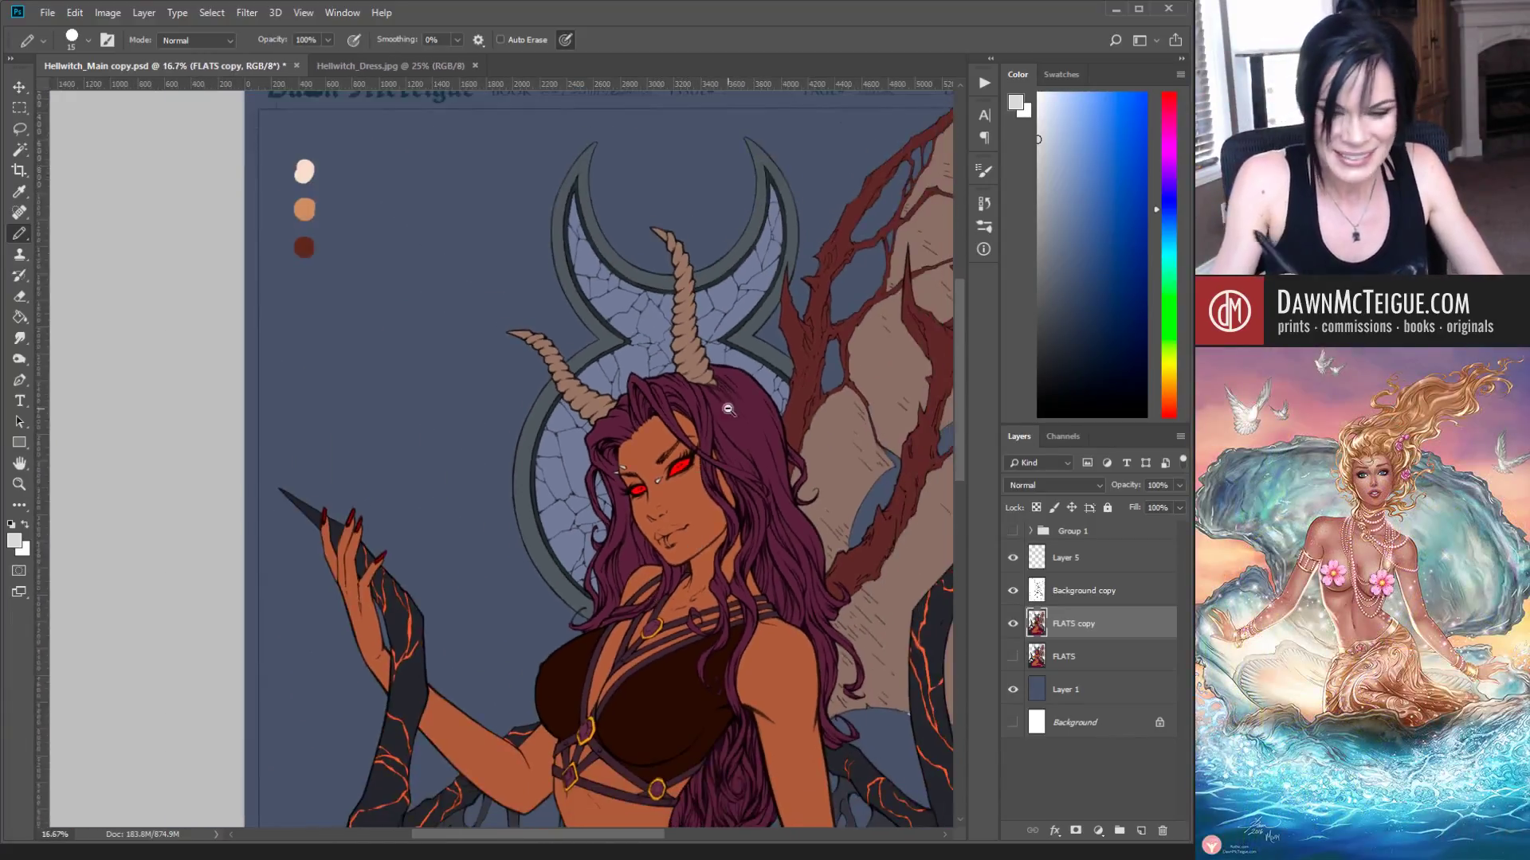
{"action": "left_click_drag", "start_coordinate": [728, 498], "coordinate": [640, 437]}
{"action": "left_click_drag", "start_coordinate": [585, 550], "coordinate": [675, 531]}
{"action": "left_click", "coordinate": [666, 472], "text": "ctrl"}
{"action": "left_click", "coordinate": [667, 471], "text": "ctrl"}
{"action": "left_click", "coordinate": [667, 470], "text": "ctrl"}
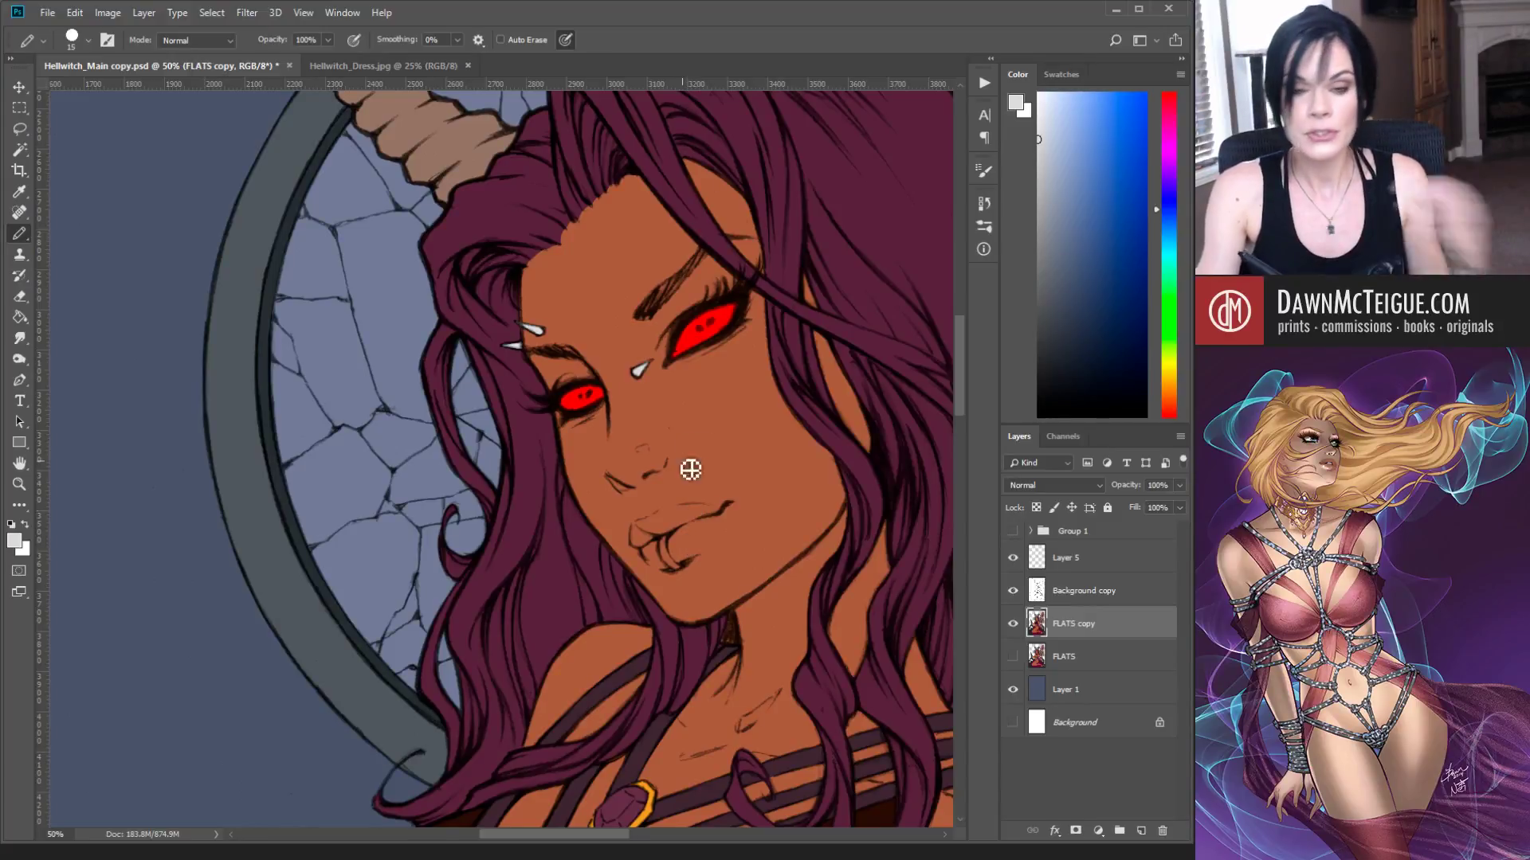
Step: Sample the purple hair flat and pencil it along the forehead hairline on the FLATS copy layer
{"action": "left_click", "coordinate": [556, 185], "text": "alt"}
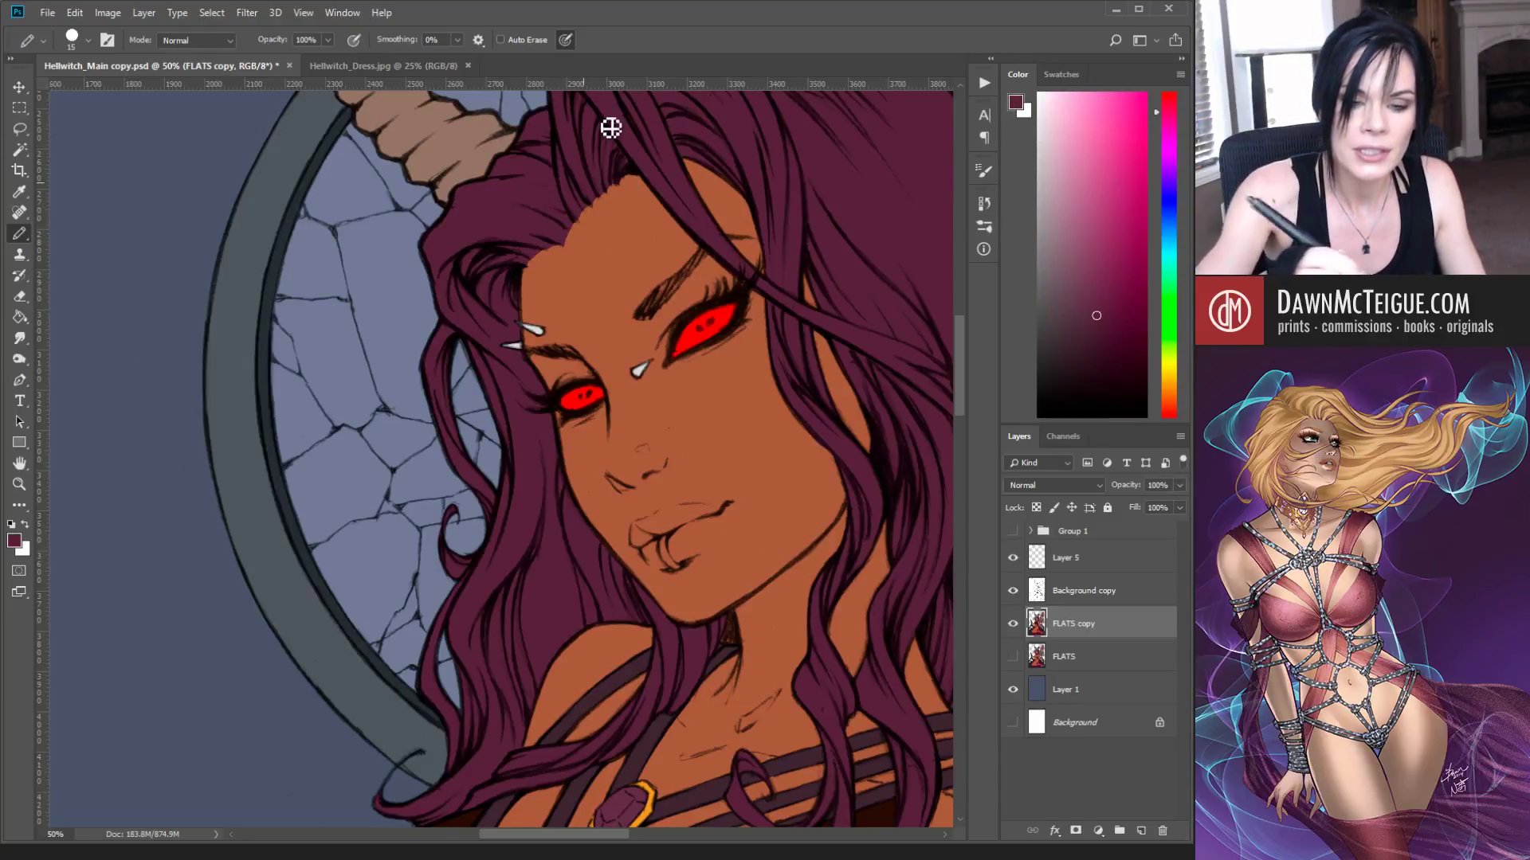
{"action": "mouse_move", "coordinate": [534, 266]}
{"action": "left_mouse_down"}
{"action": "mouse_move", "coordinate": [572, 251]}
{"action": "mouse_move", "coordinate": [560, 254]}
{"action": "left_mouse_up"}
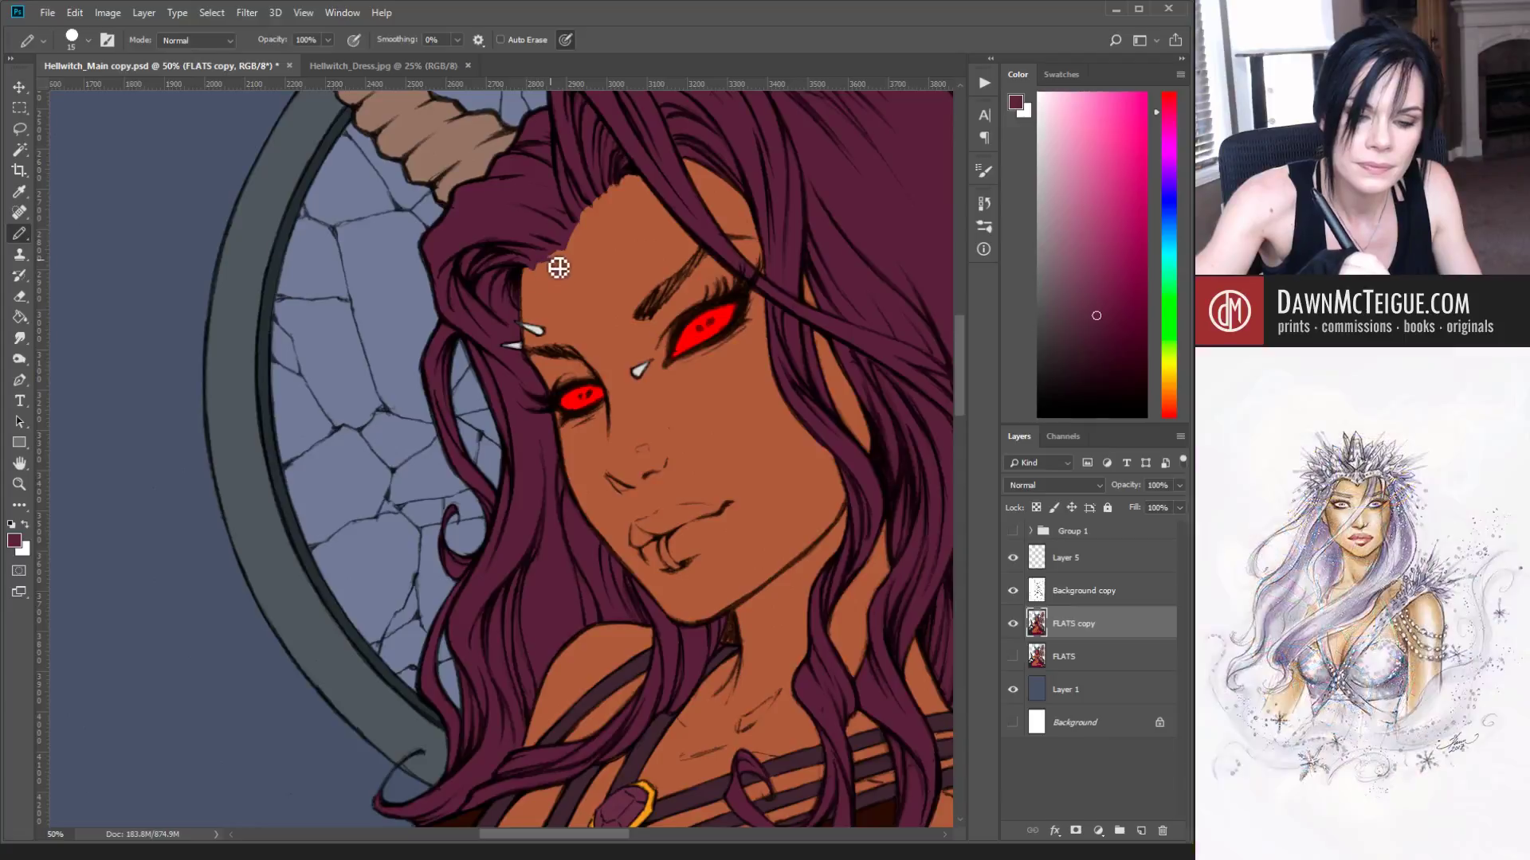
{"action": "left_click_drag", "start_coordinate": [559, 267], "coordinate": [581, 199]}
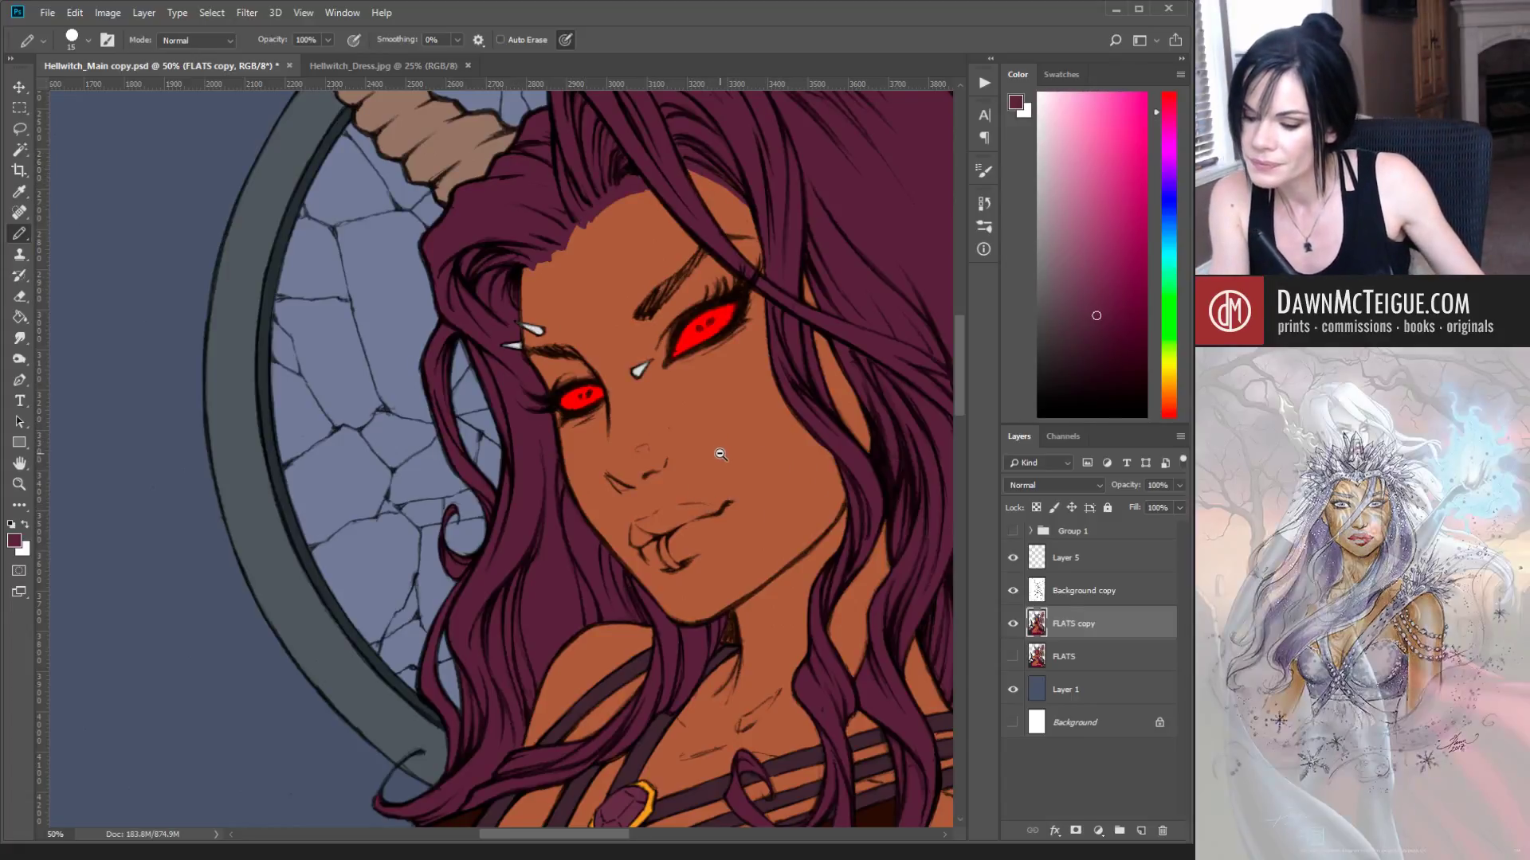
Step: Review the flats over the whole figure, from the hairline and harness down to the legs, throne and wing
{"action": "left_click", "coordinate": [720, 454], "text": "alt"}
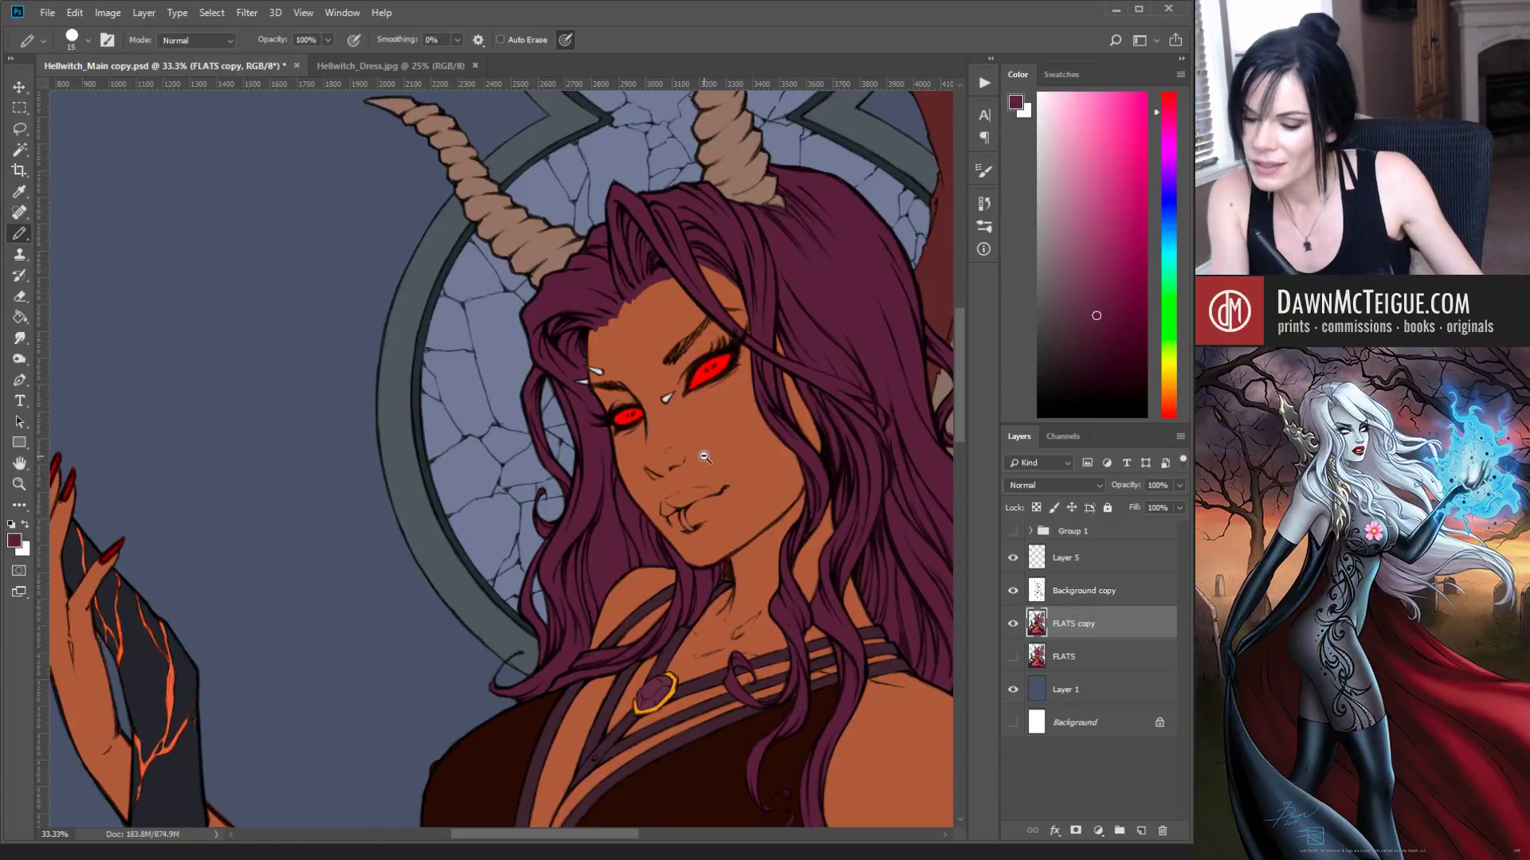
{"action": "left_click", "coordinate": [718, 470], "text": "alt"}
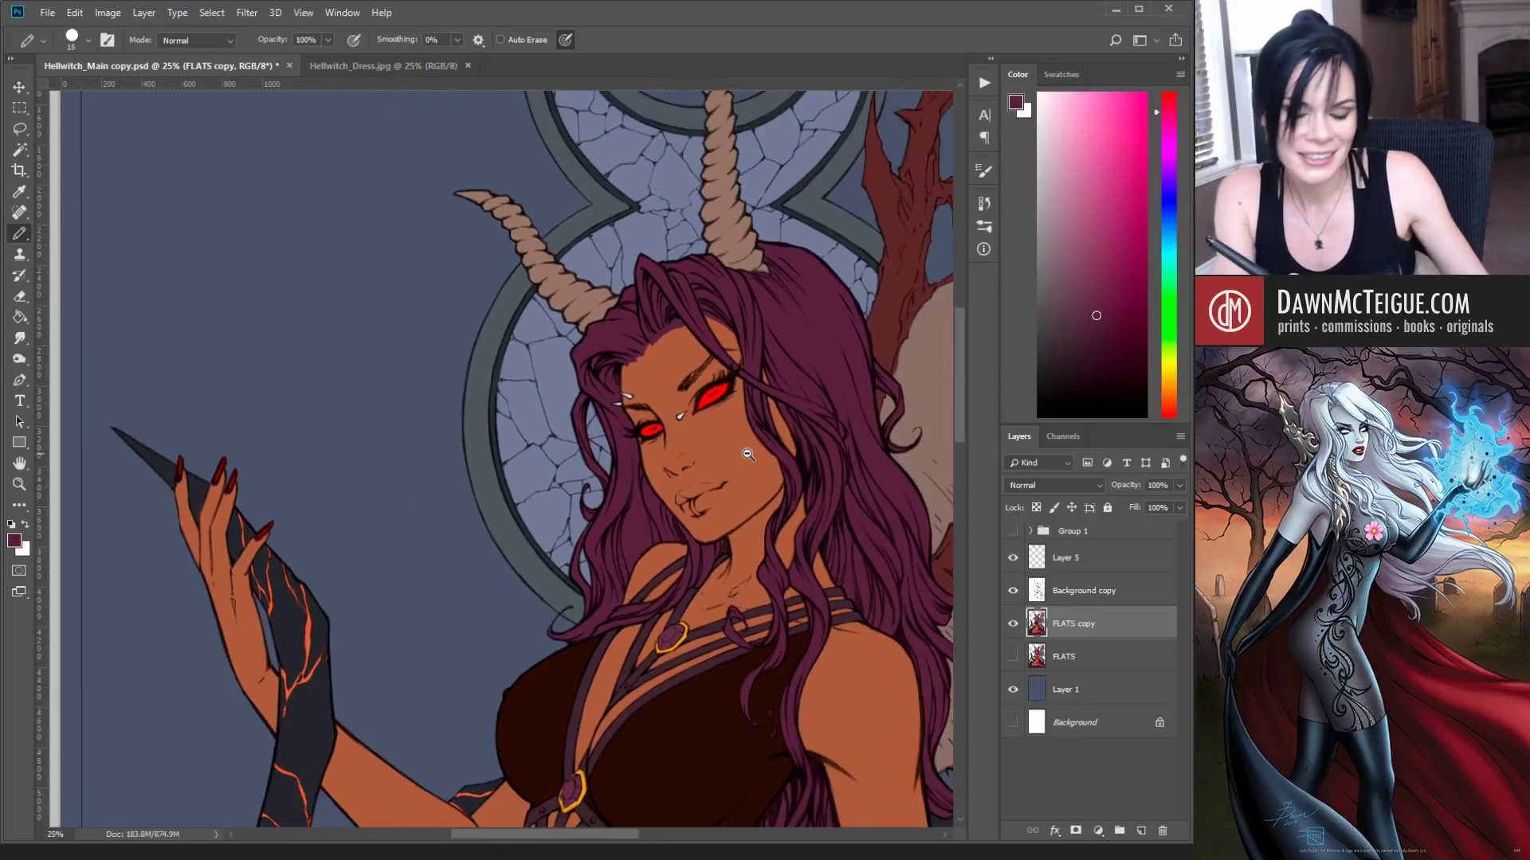
{"action": "left_click", "coordinate": [786, 512], "text": "alt"}
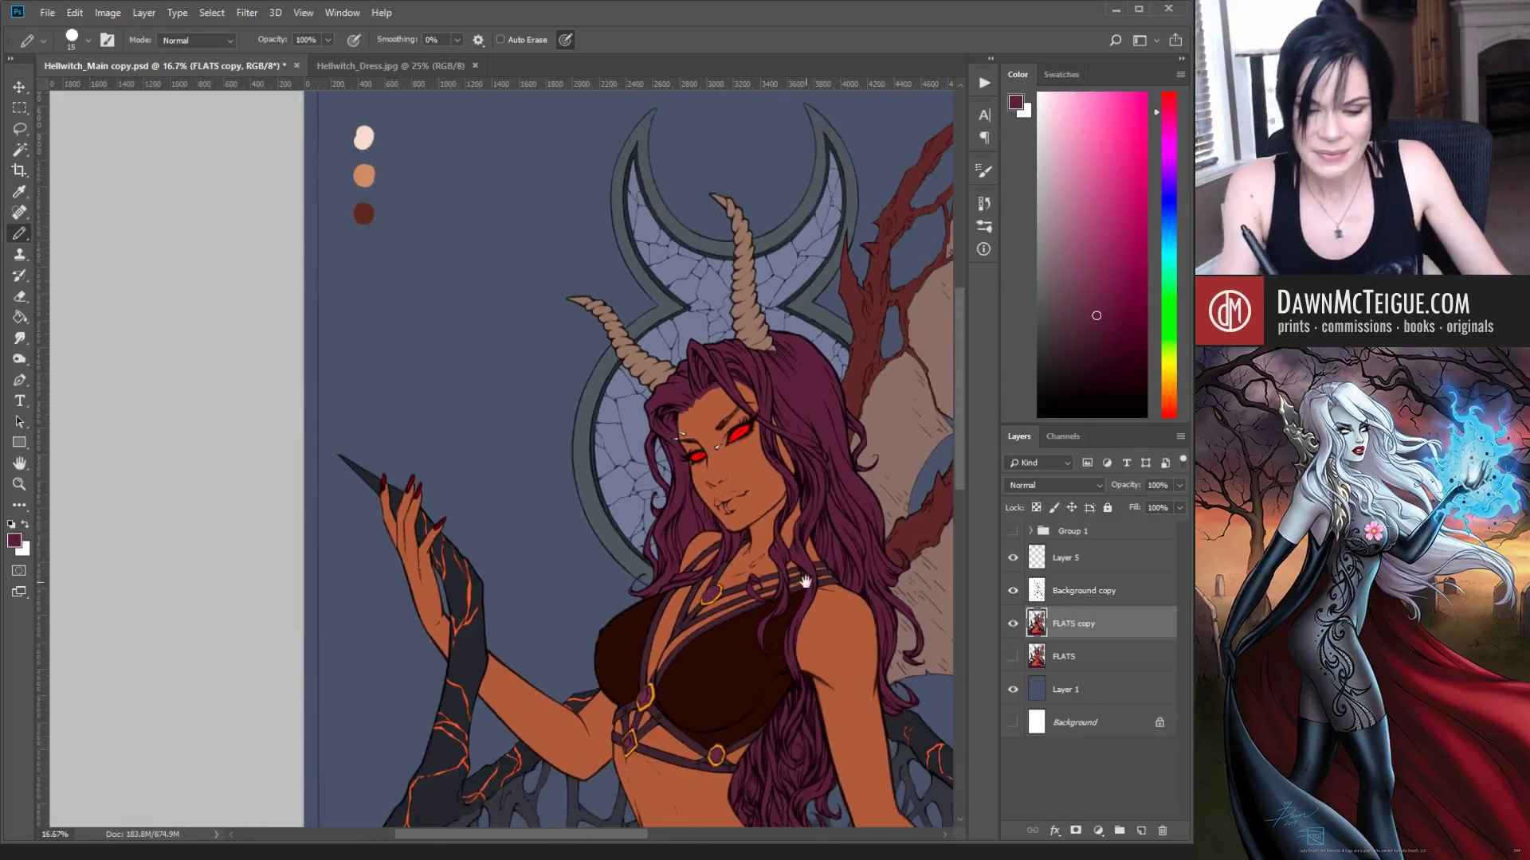
{"action": "left_click_drag", "start_coordinate": [805, 549], "coordinate": [722, 463]}
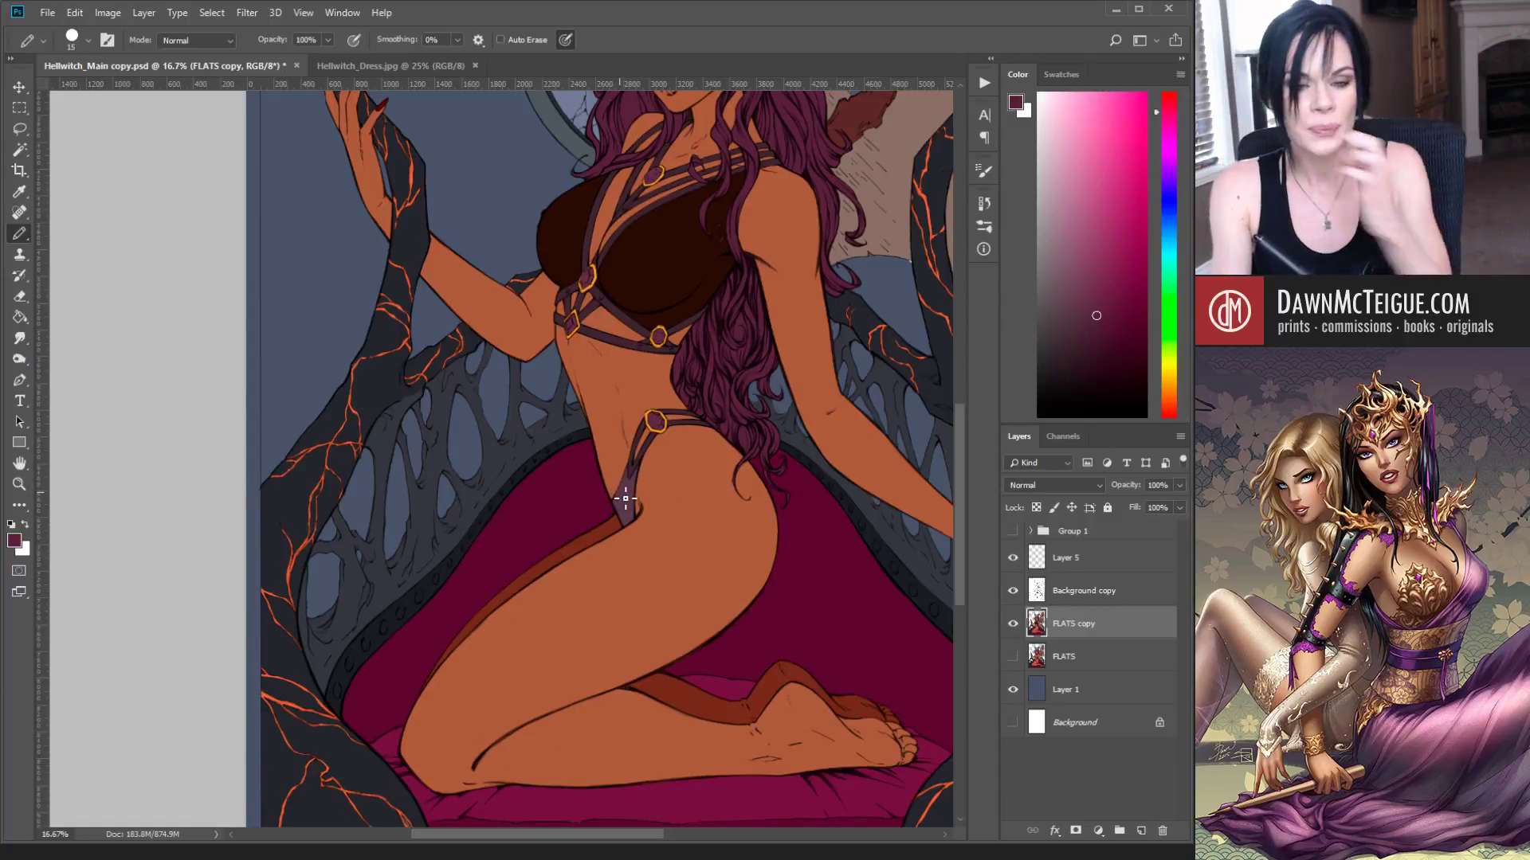
{"action": "scroll", "coordinate": [701, 243], "scroll_direction": "down", "scroll_amount": 1}
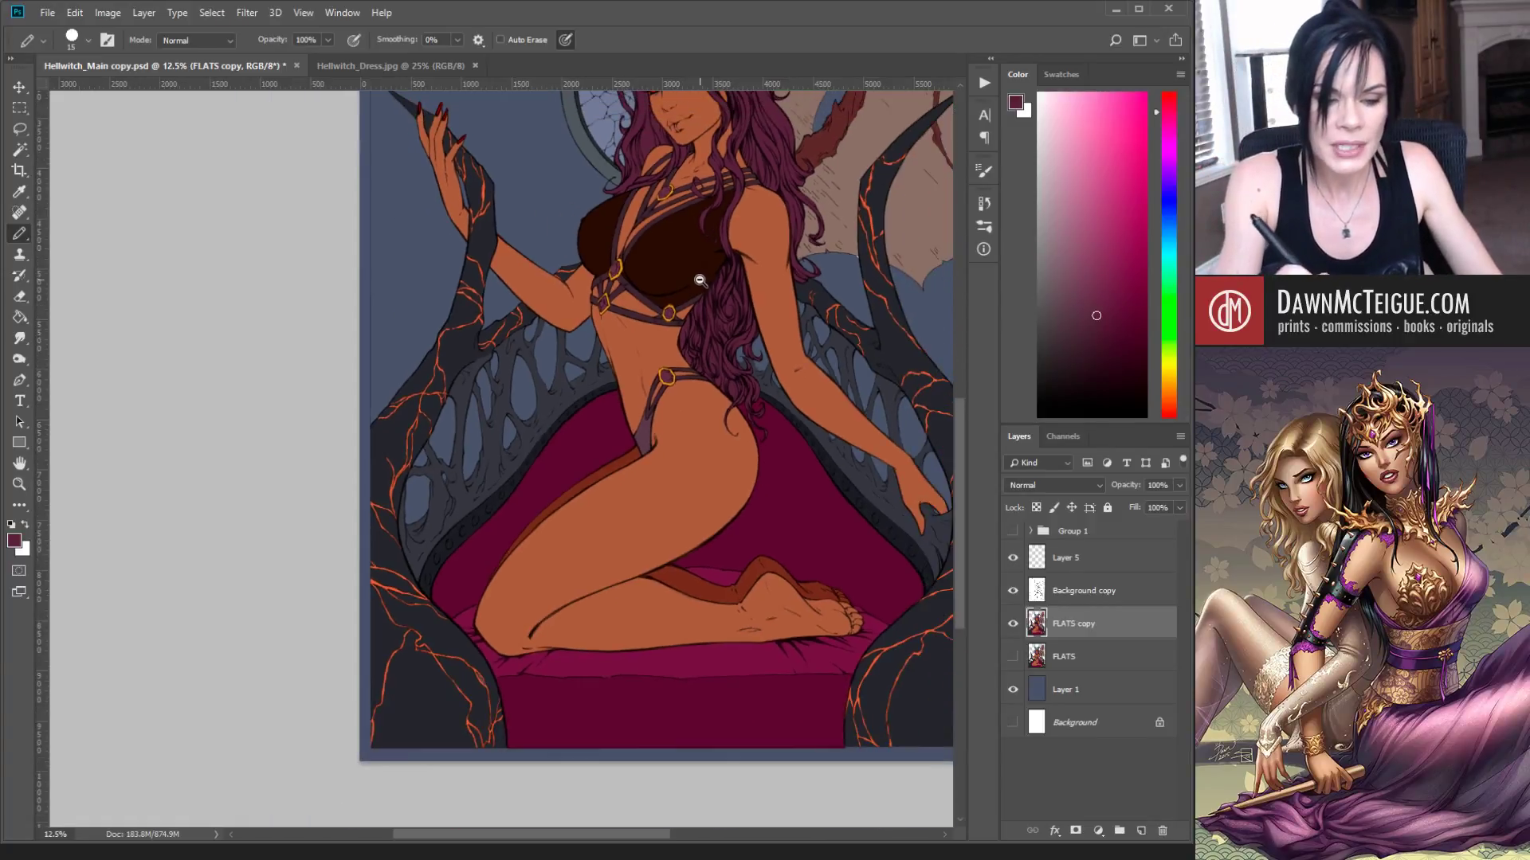
{"action": "left_click_drag", "start_coordinate": [719, 322], "coordinate": [662, 625]}
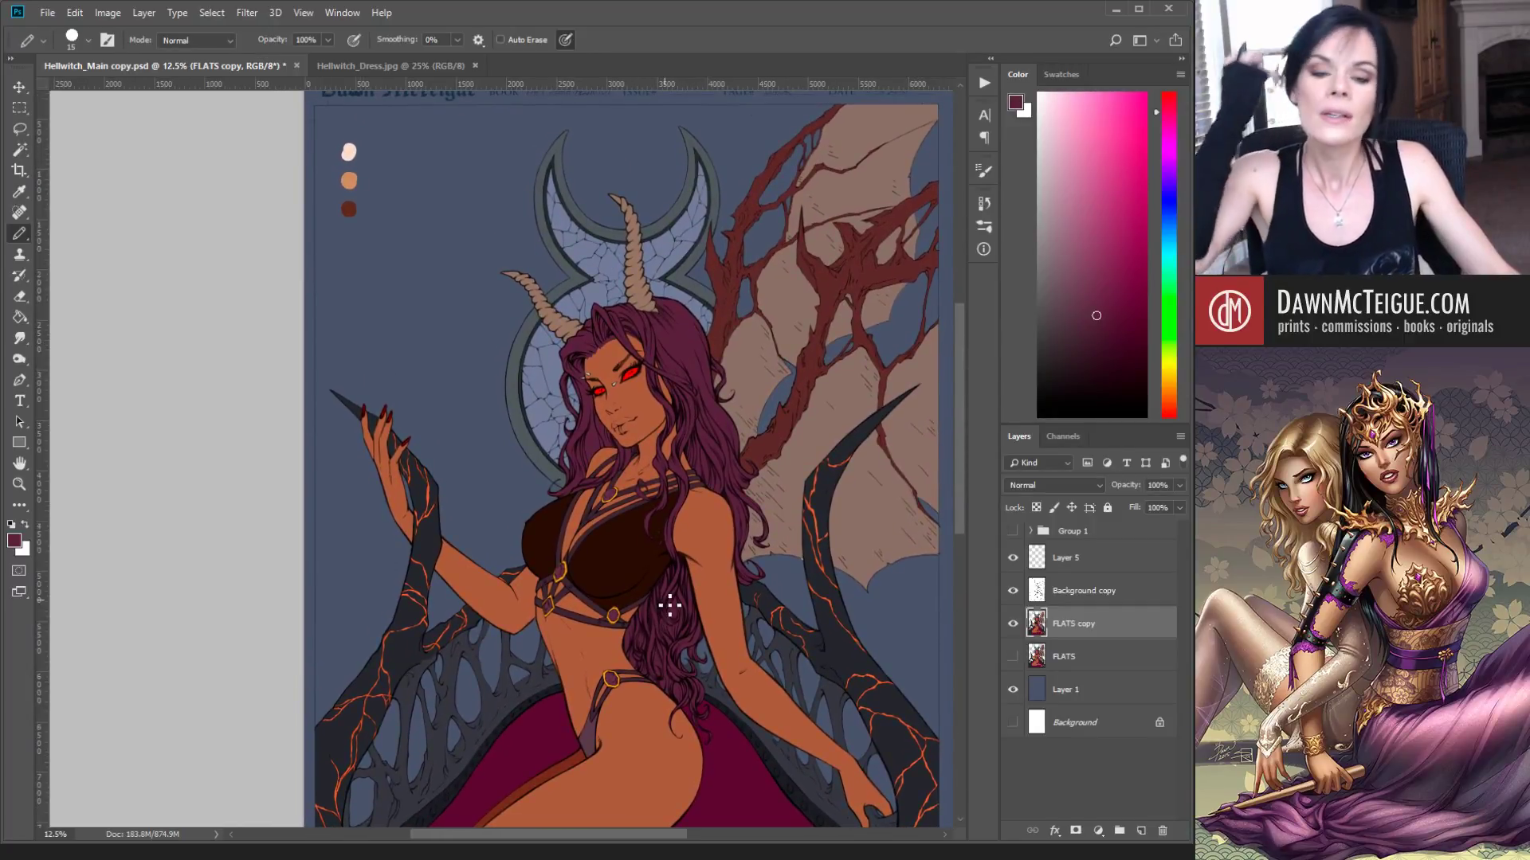
{"action": "left_click", "coordinate": [681, 346], "text": "ctrl+alt"}
{"action": "left_click", "coordinate": [514, 472], "text": "ctrl"}
{"action": "left_click", "coordinate": [539, 535], "text": "ctrl"}
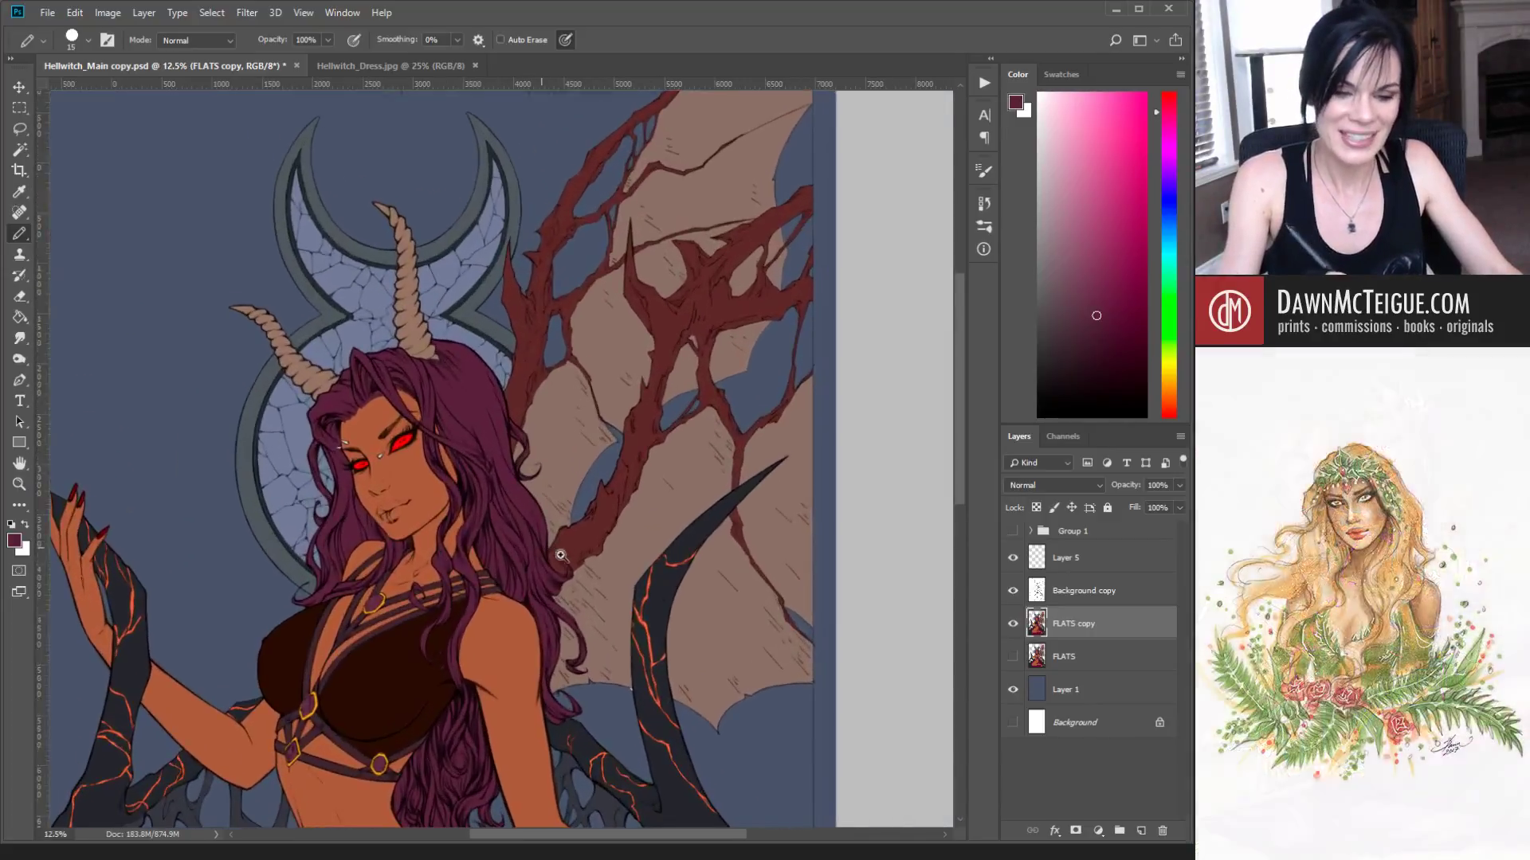
{"action": "left_click_drag", "start_coordinate": [539, 589], "coordinate": [721, 523]}
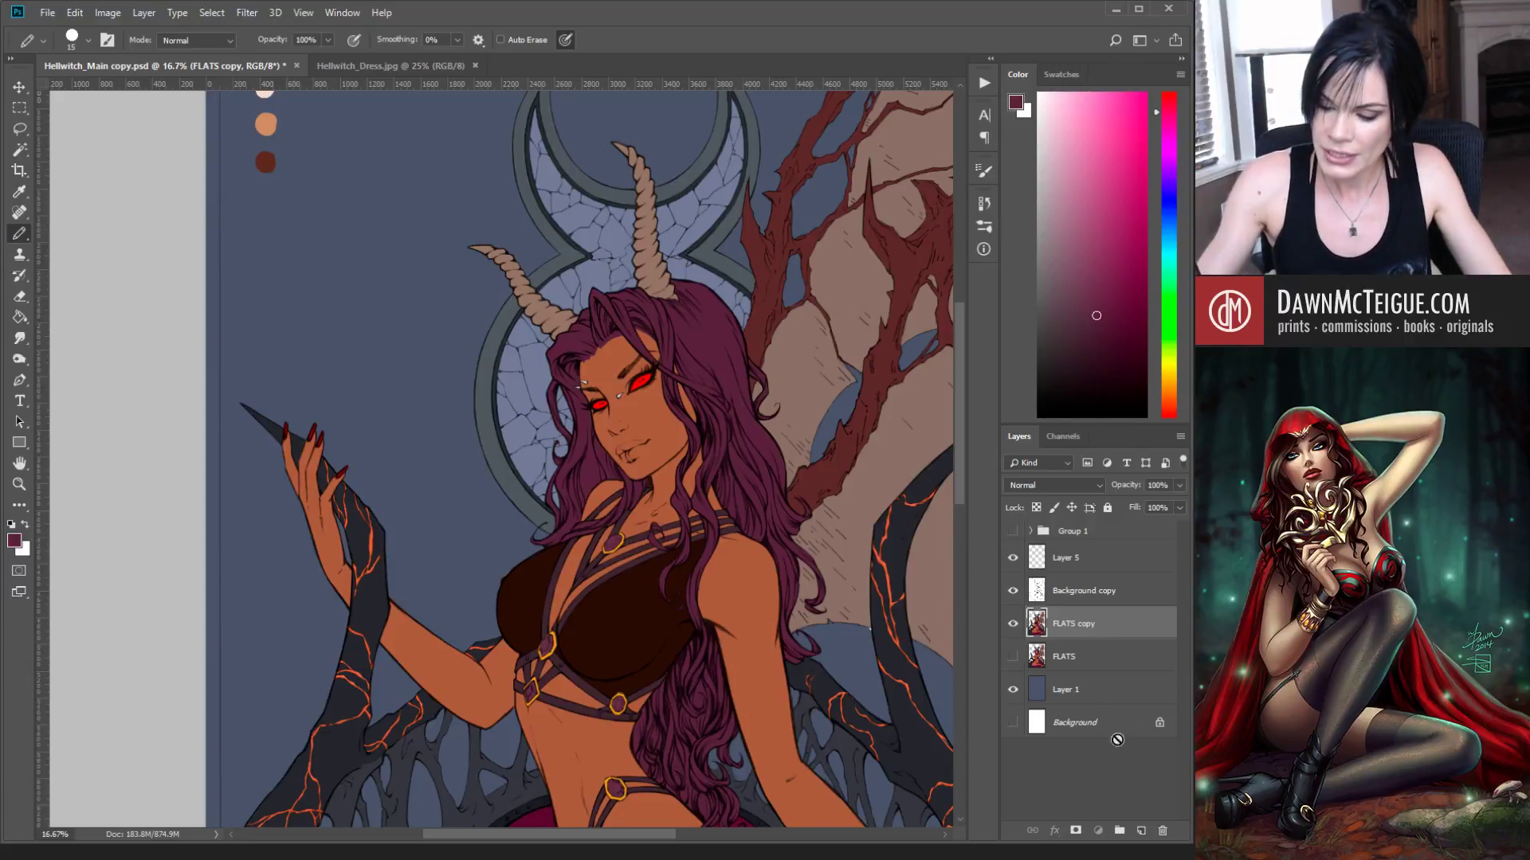
Step: Duplicate the FLATS copy layer and rename the duplicate colors
{"action": "left_click_drag", "start_coordinate": [1141, 831], "coordinate": [1140, 831]}
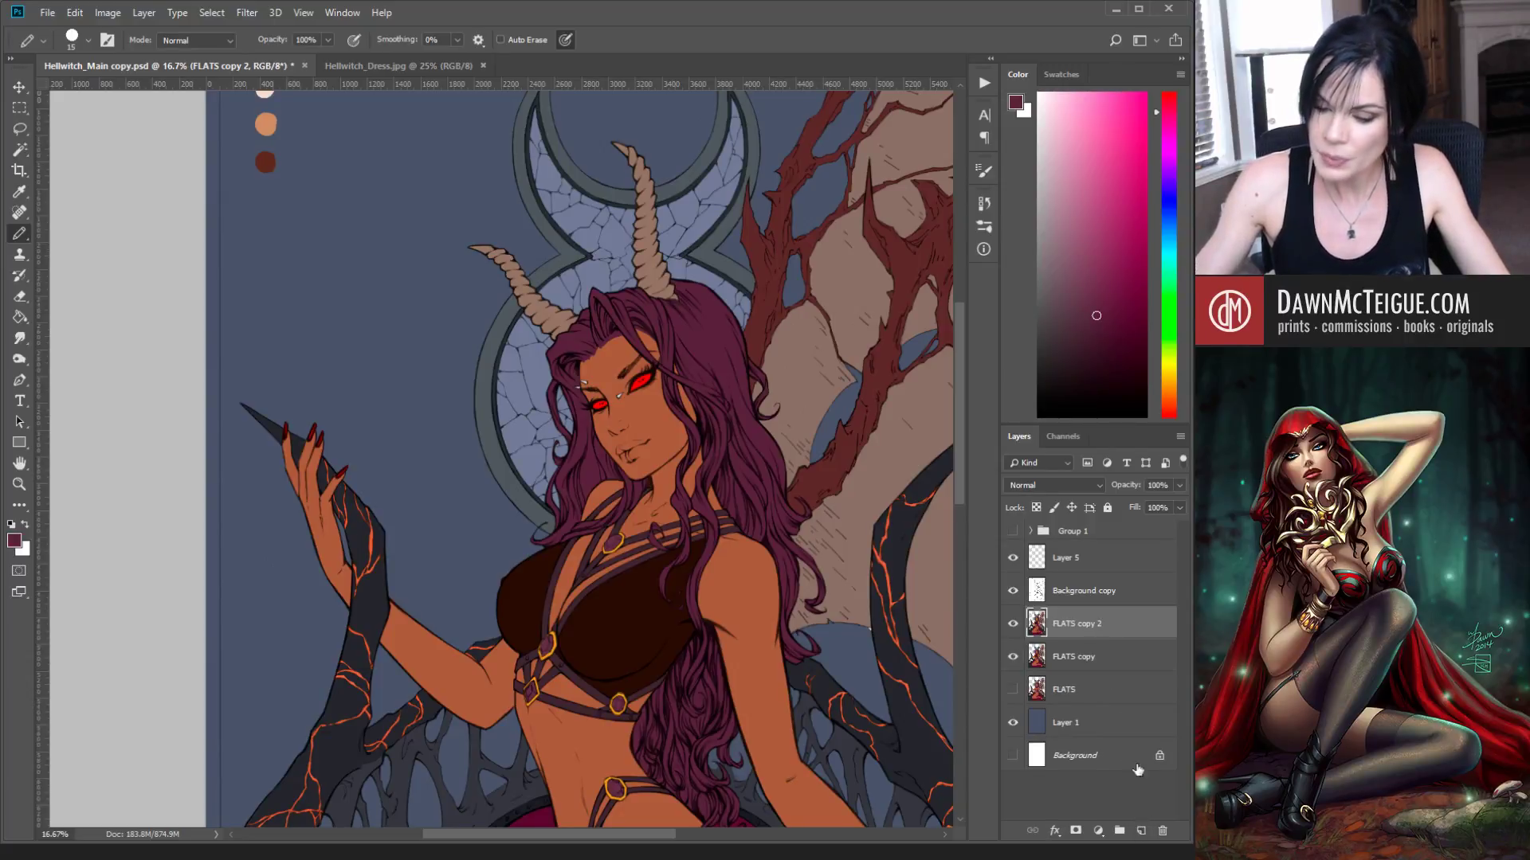
{"action": "double_click", "coordinate": [1072, 623]}
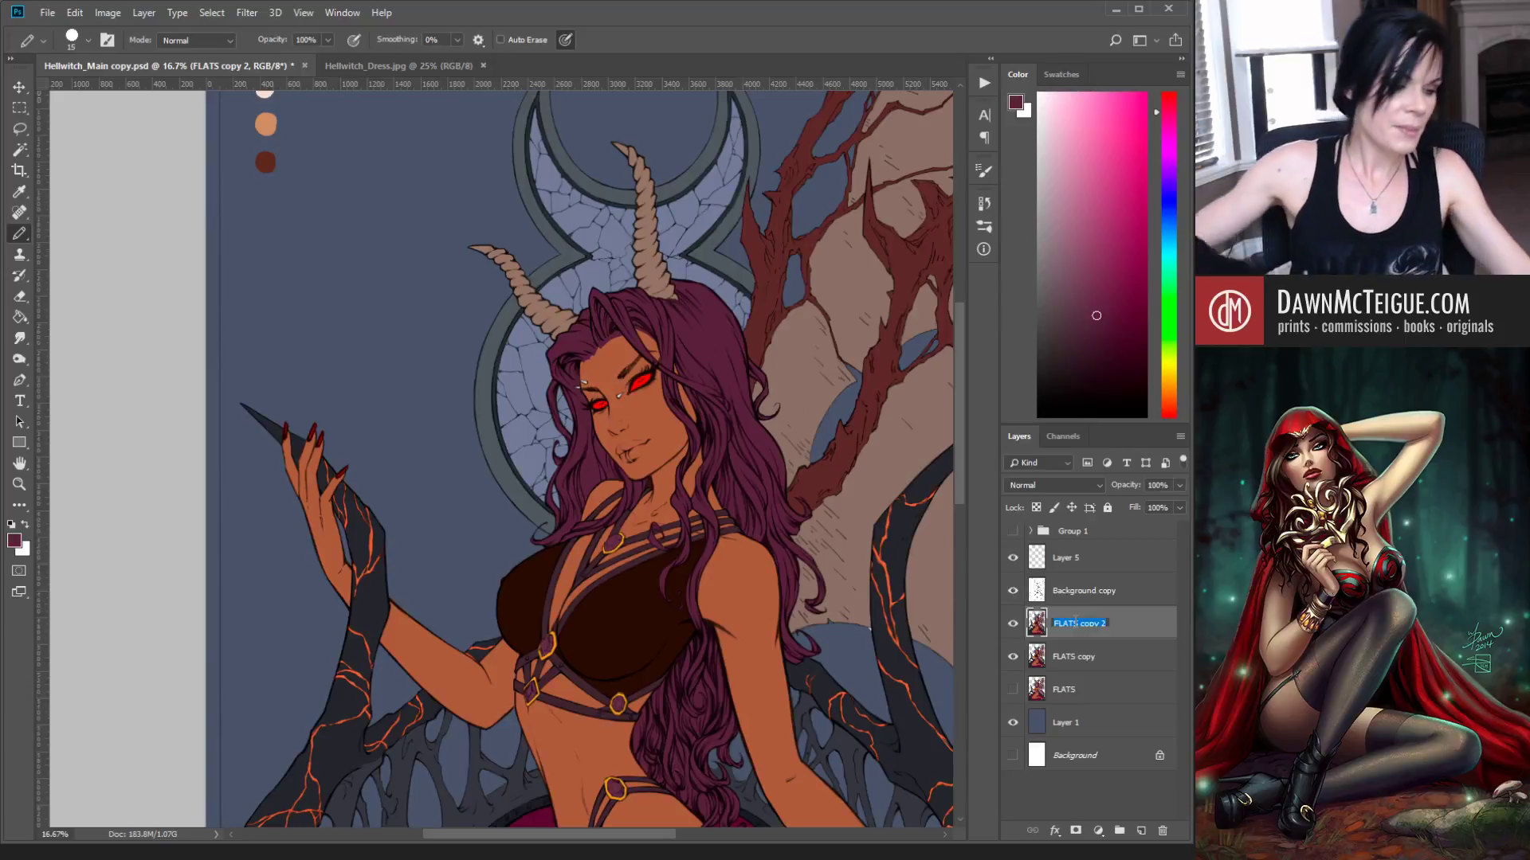
{"action": "type", "text": "colors"}
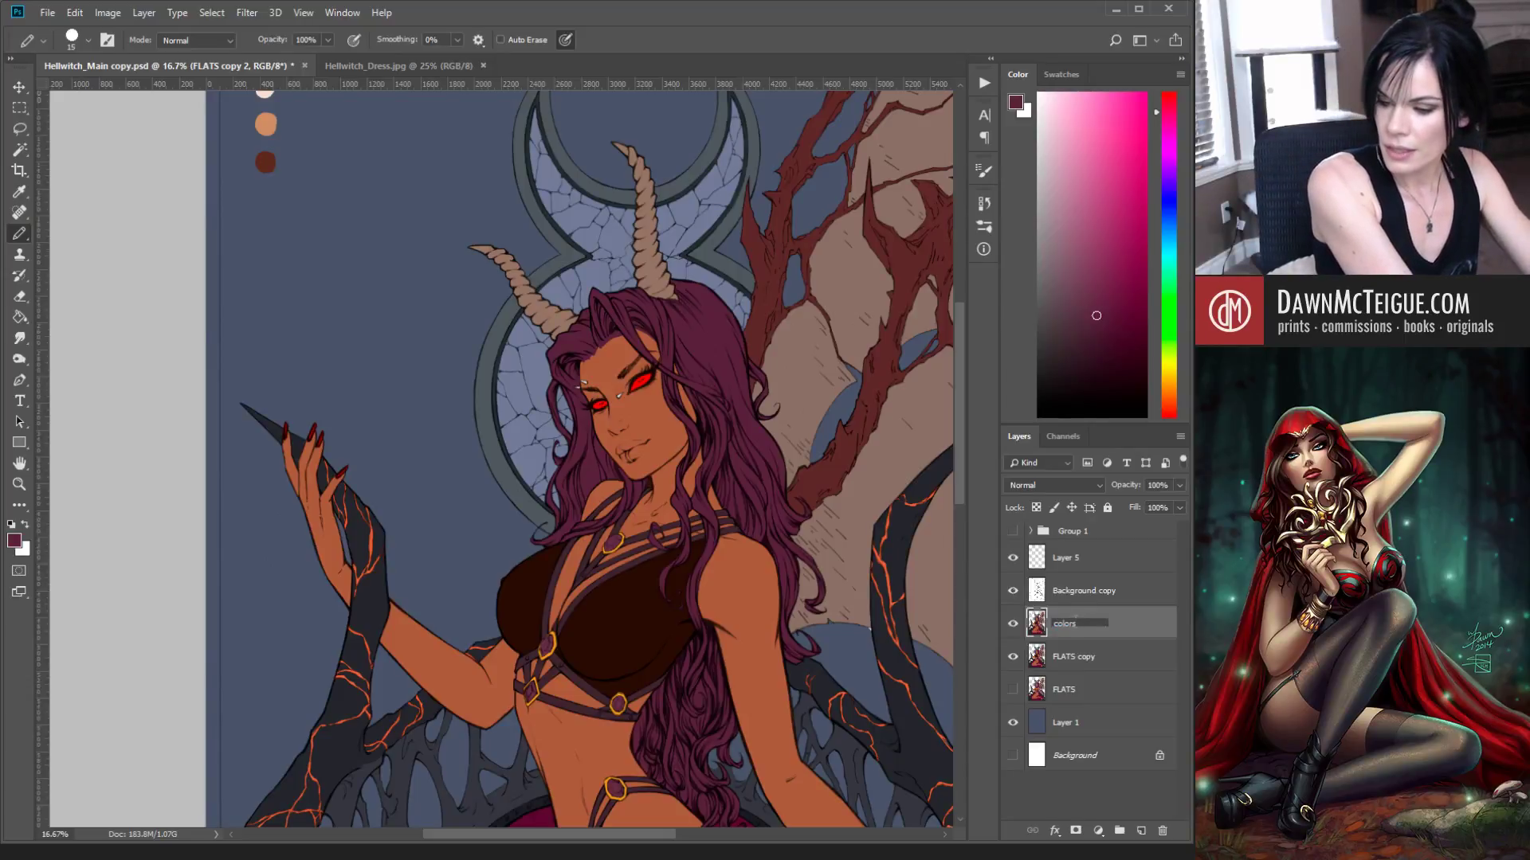
{"action": "key", "text": "Return"}
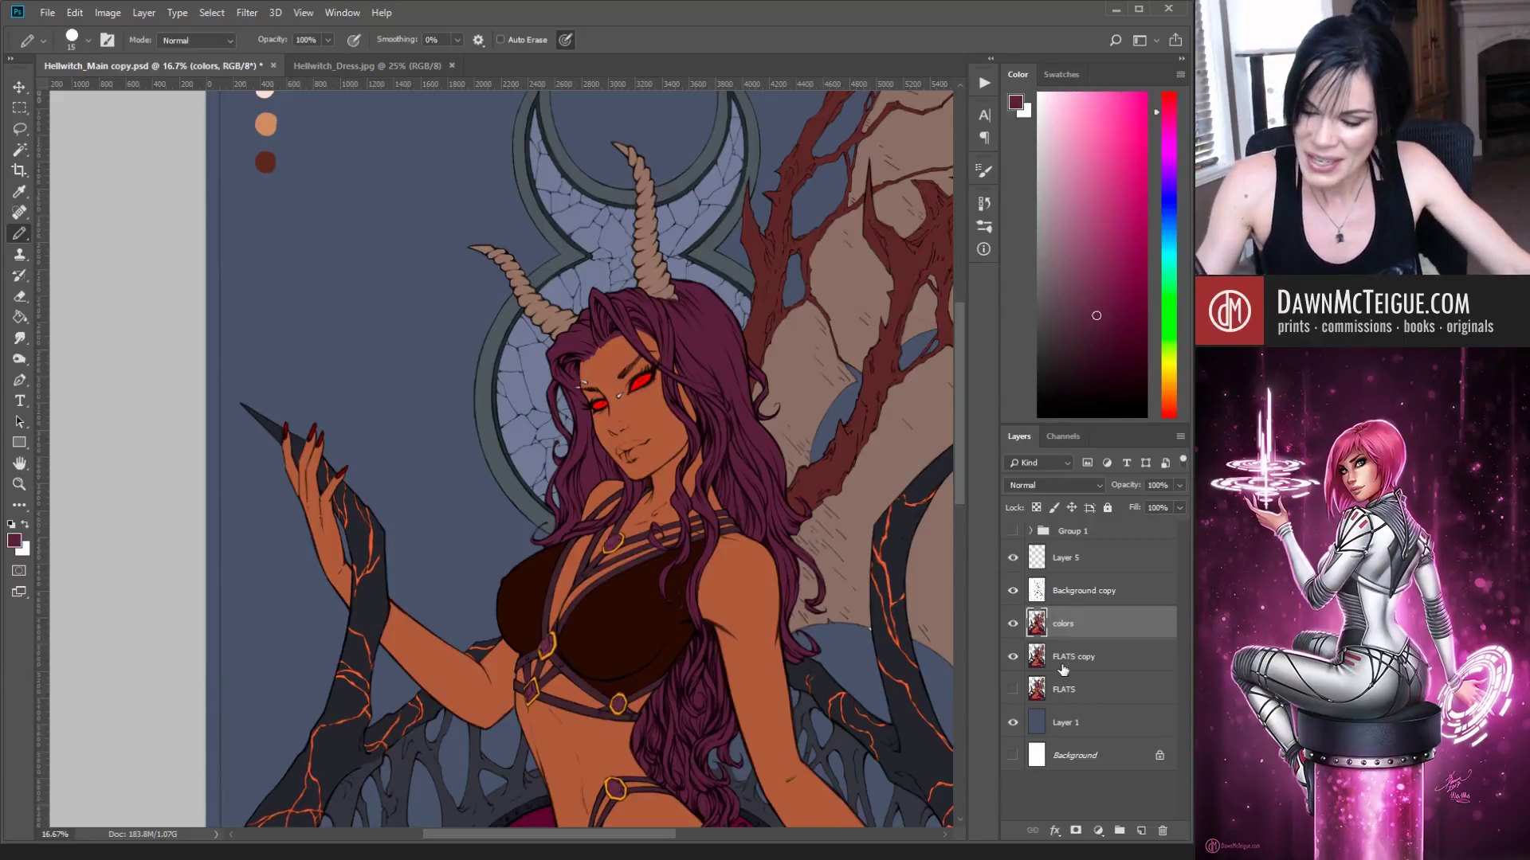
Step: Fully lock the FLATS copy layer and make the colors layer active
{"action": "left_click", "coordinate": [1142, 663]}
{"action": "left_click", "coordinate": [1106, 507]}
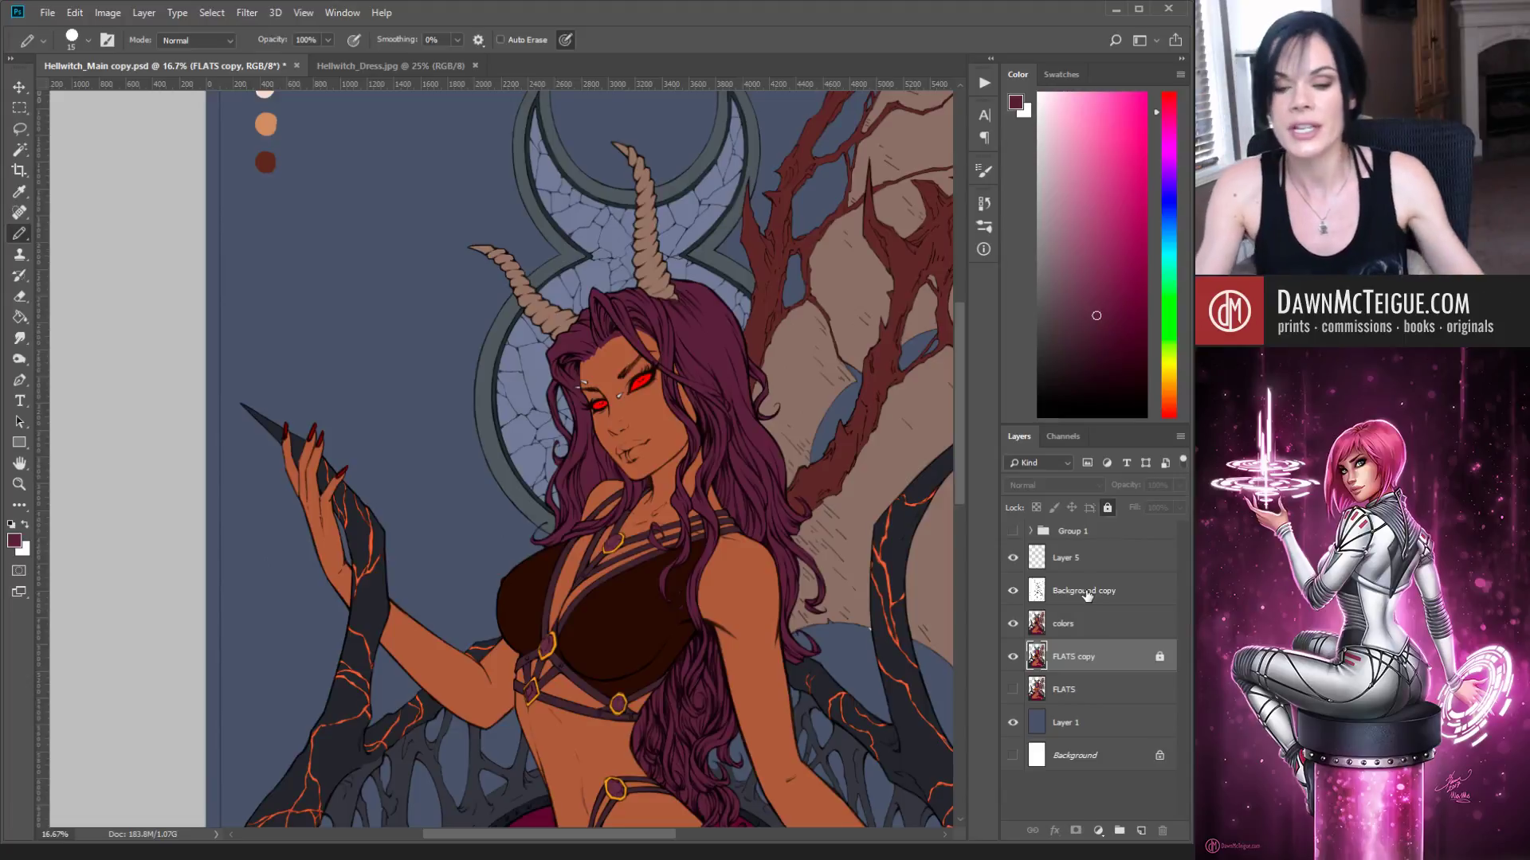
{"action": "left_click", "coordinate": [1097, 630]}
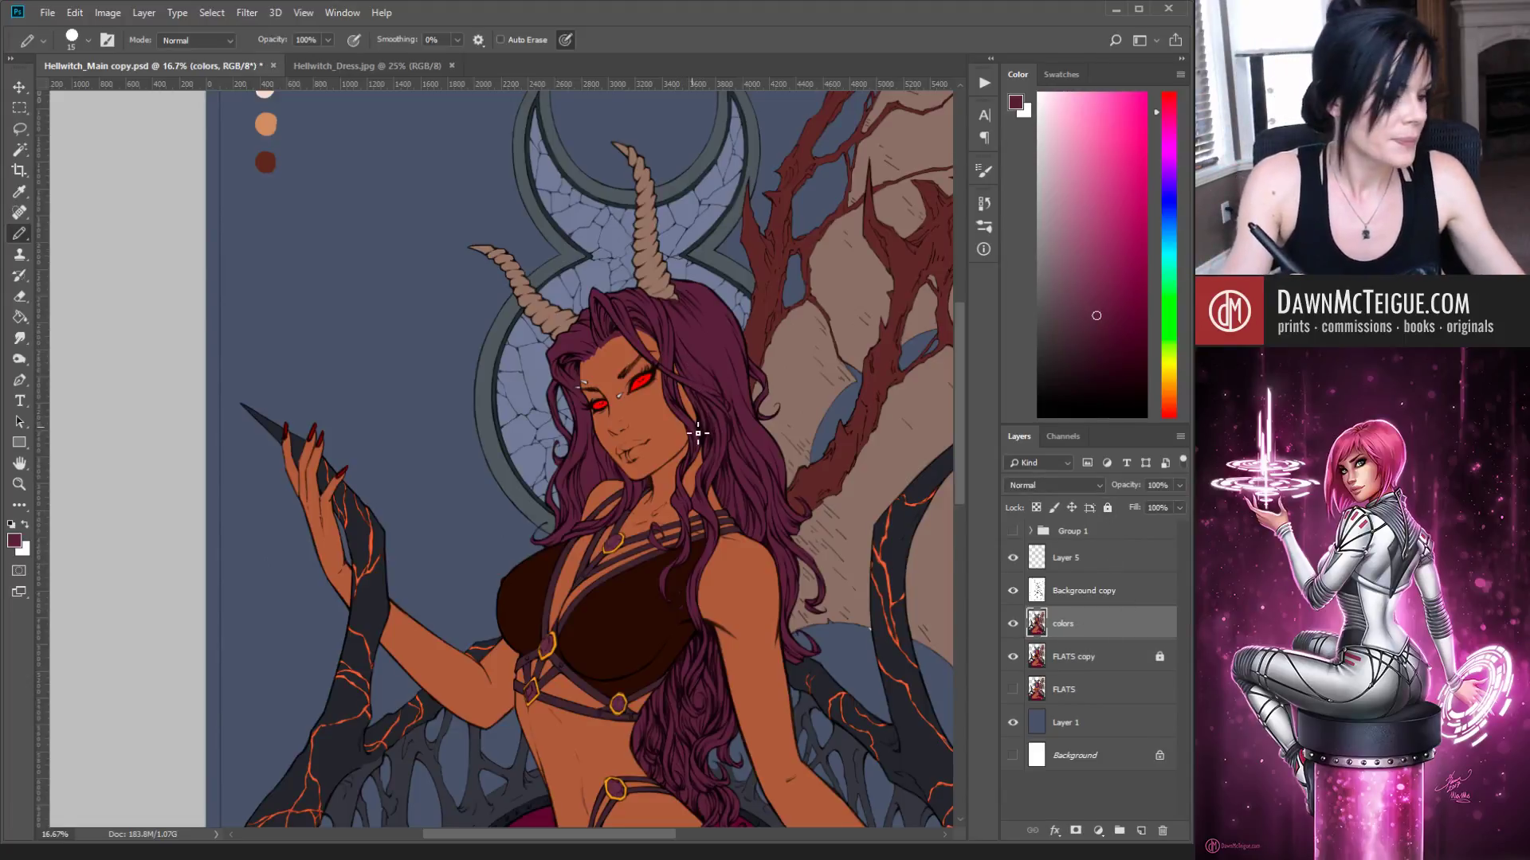
Step: Select the face, neck, shoulder and upper chest skin flats on the colors layer with the Magic Wand
{"action": "key", "text": "w"}
{"action": "left_click", "coordinate": [690, 538]}
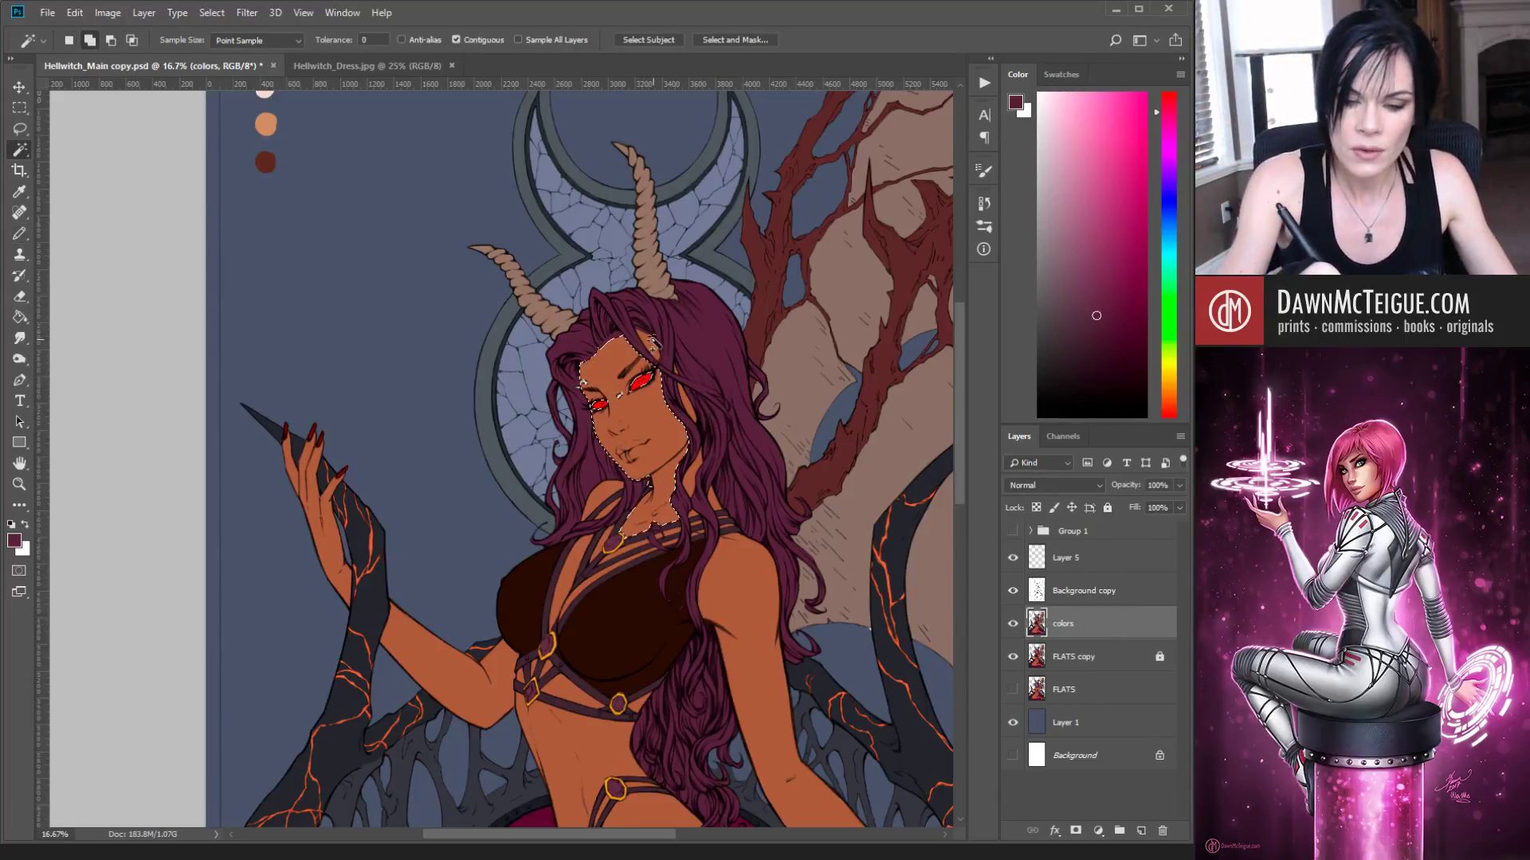
{"action": "left_click", "coordinate": [699, 434], "text": "shift"}
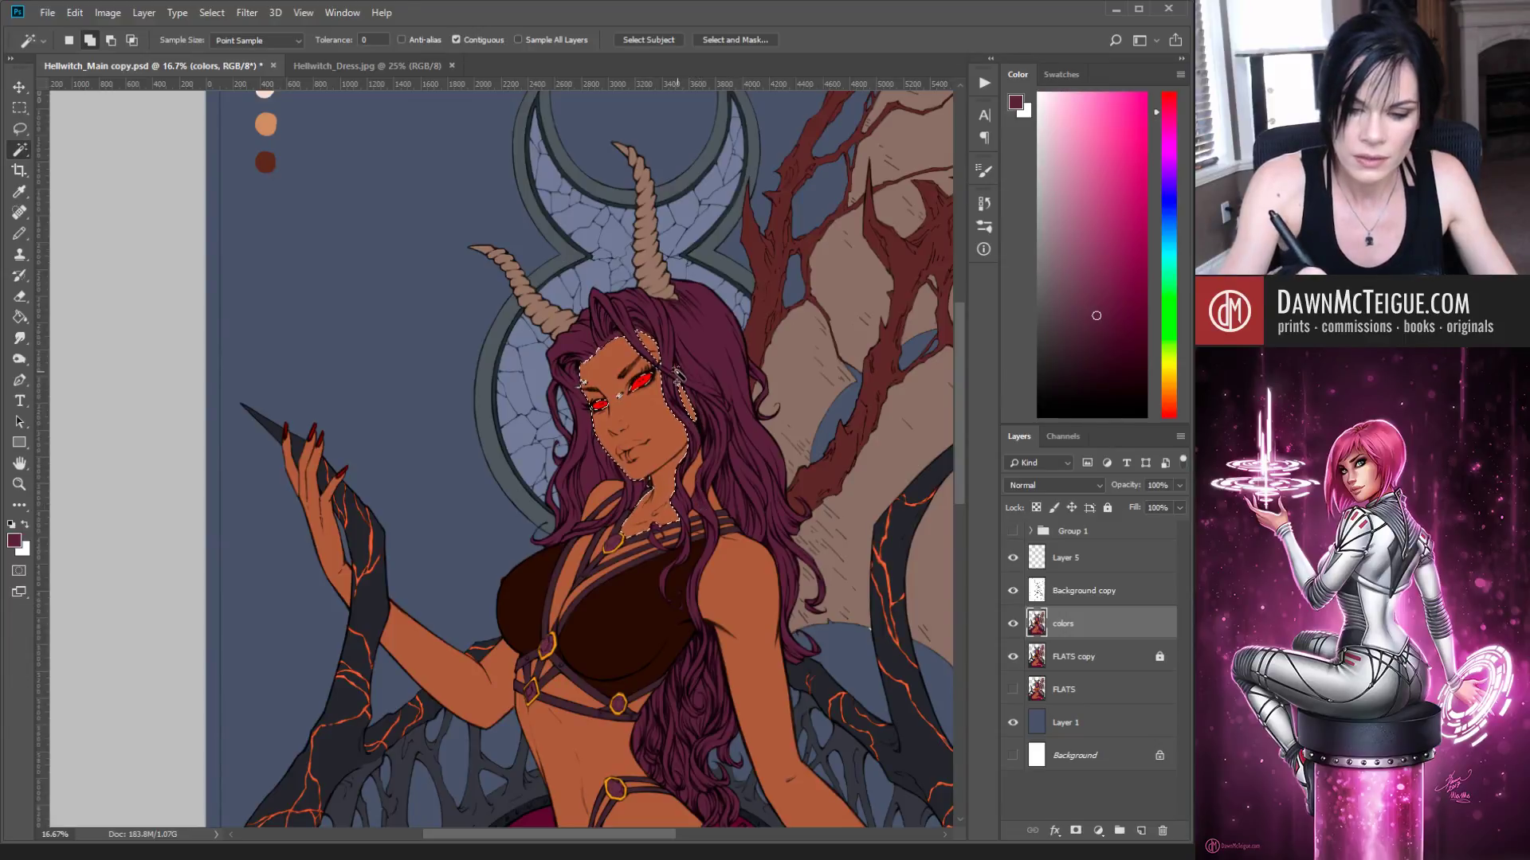
{"action": "left_click", "coordinate": [706, 475]}
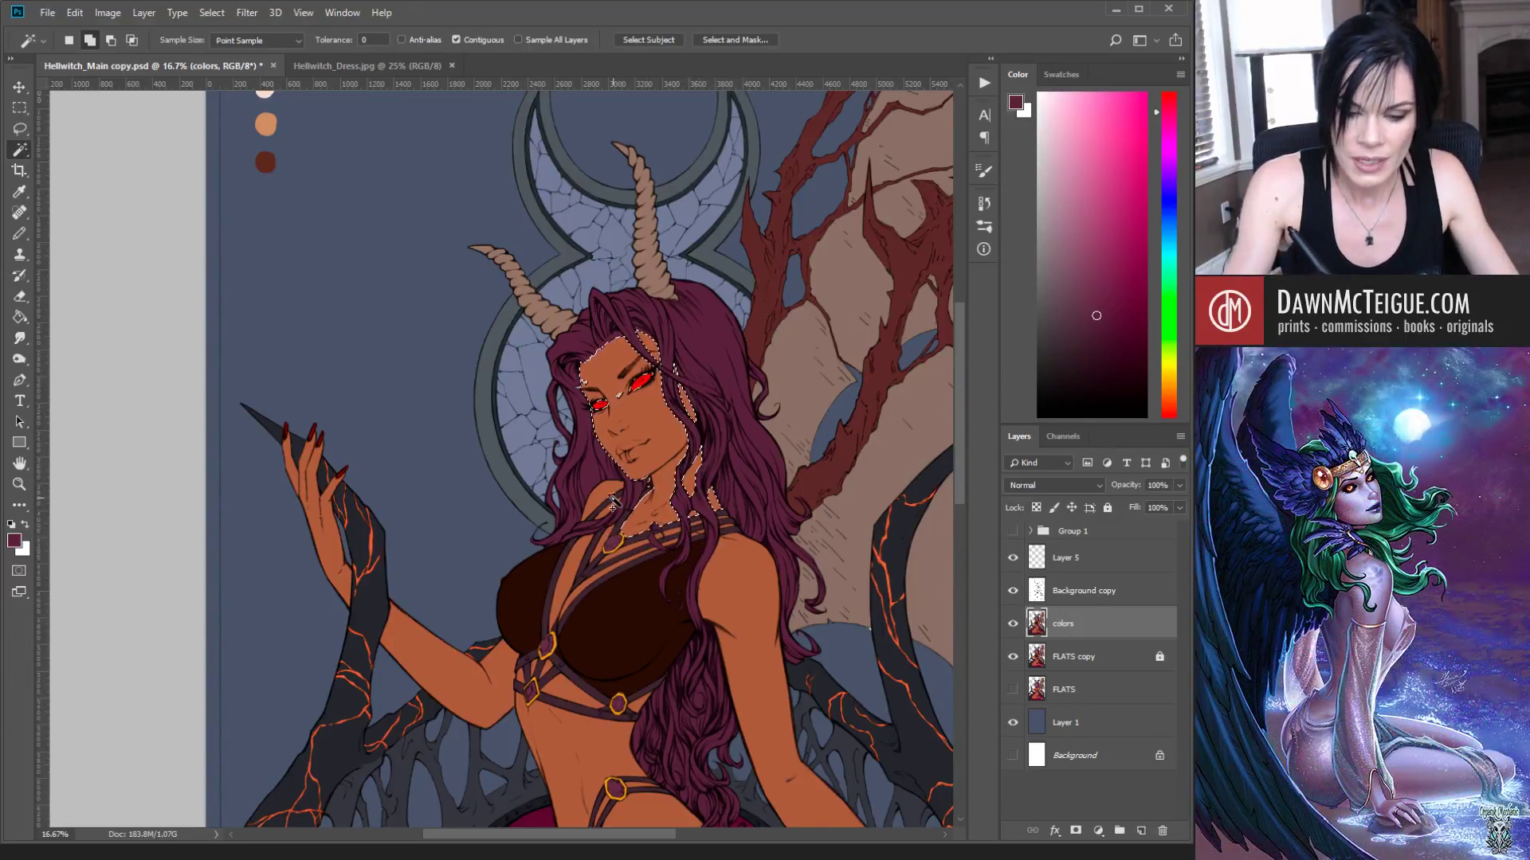
{"action": "left_click", "coordinate": [616, 516], "text": "shift"}
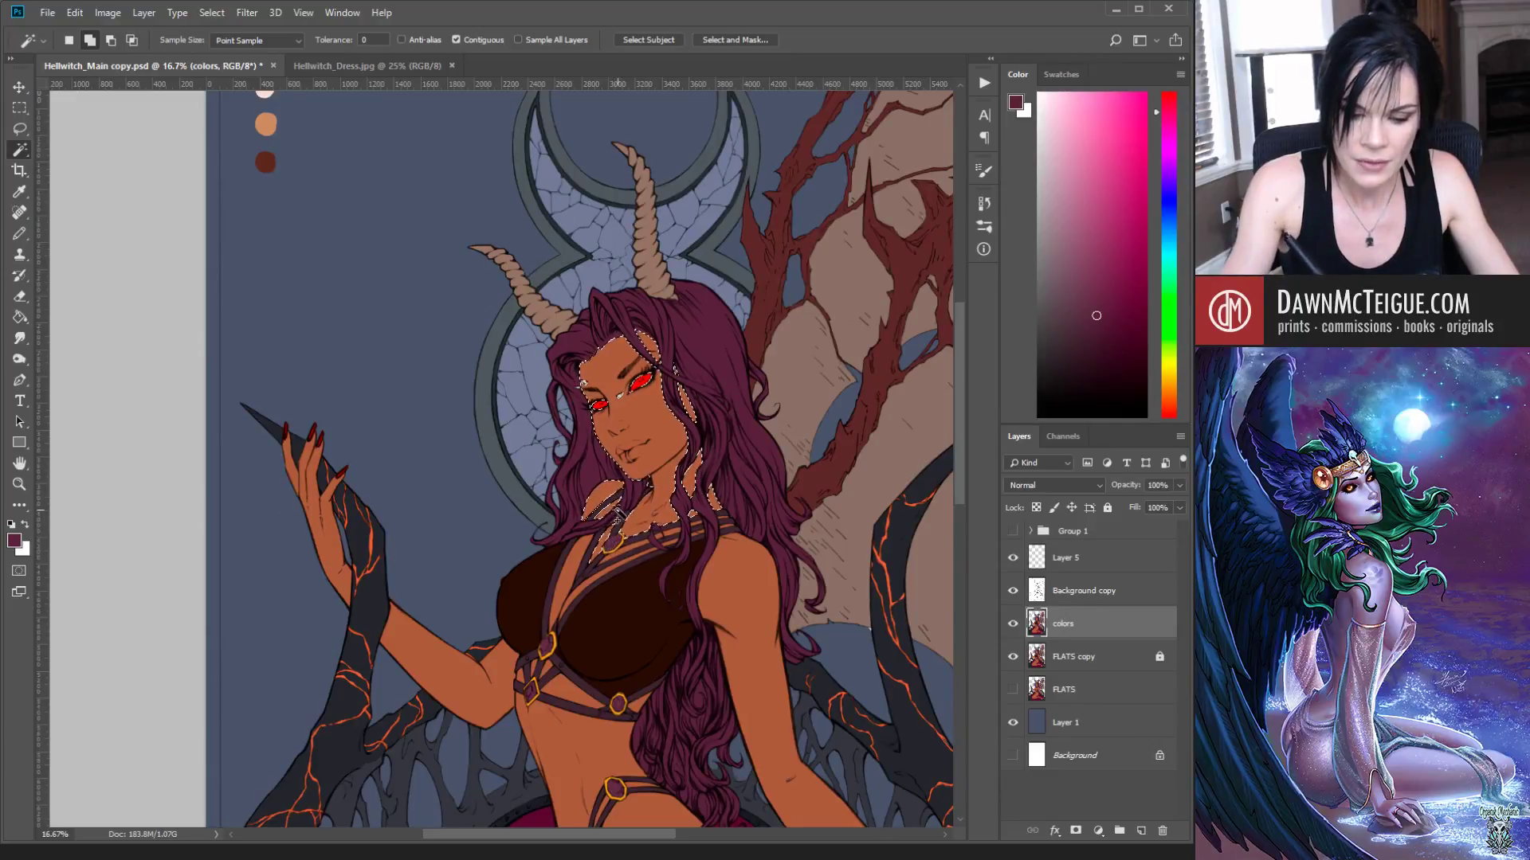
{"action": "left_click", "coordinate": [580, 555], "text": "shift"}
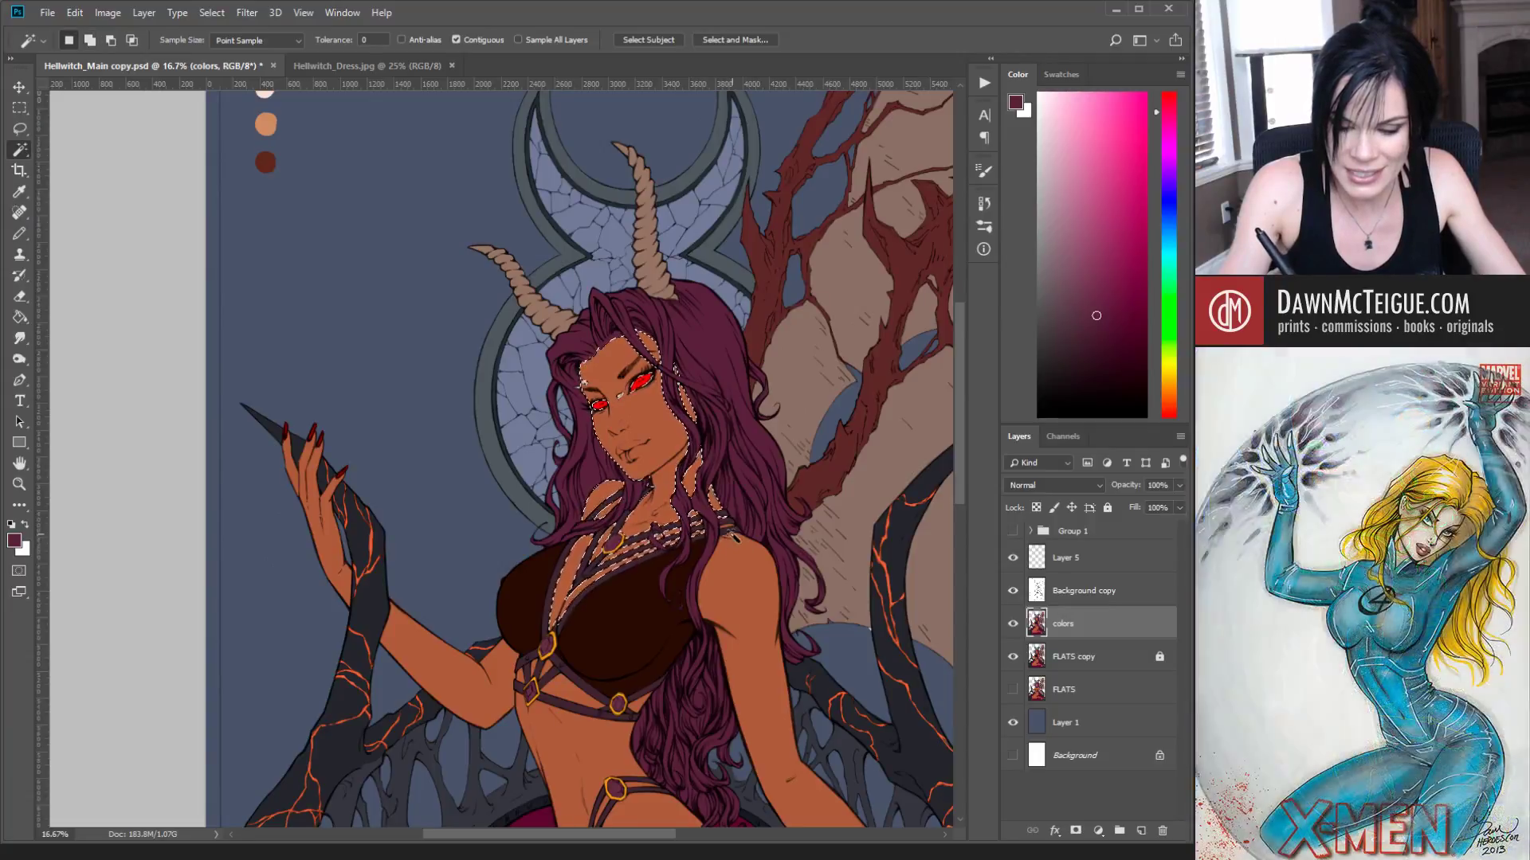
Step: Add both arms, the raised hand and the skin areas between the harness straps to the skin selection
{"action": "left_click", "coordinate": [734, 582]}
{"action": "left_click", "coordinate": [571, 692]}
{"action": "left_click", "coordinate": [542, 670]}
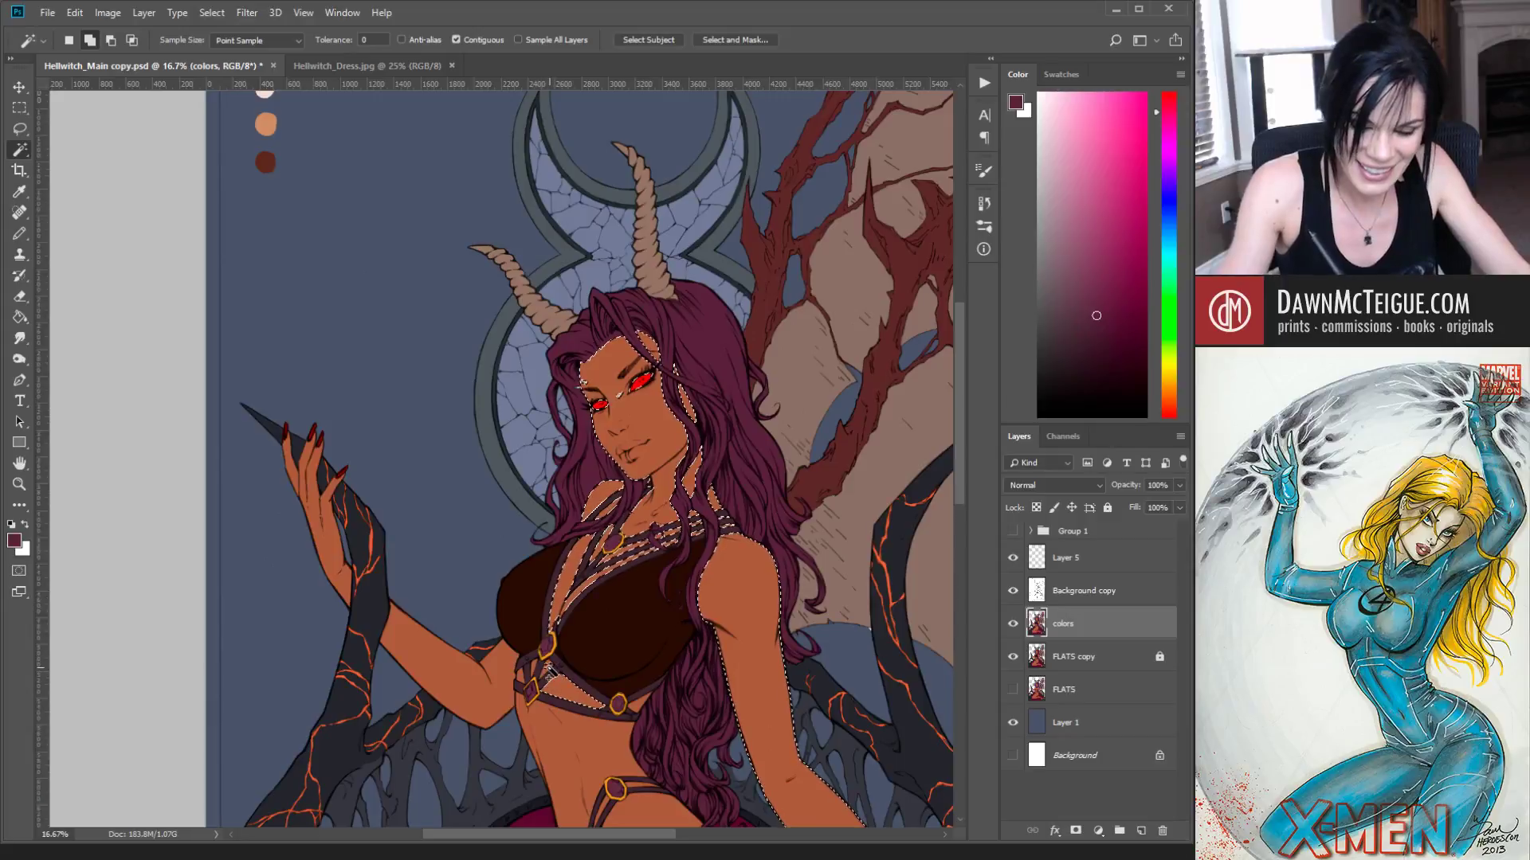
{"action": "left_click", "coordinate": [523, 670]}
{"action": "left_click", "coordinate": [503, 686]}
{"action": "left_click", "coordinate": [537, 723]}
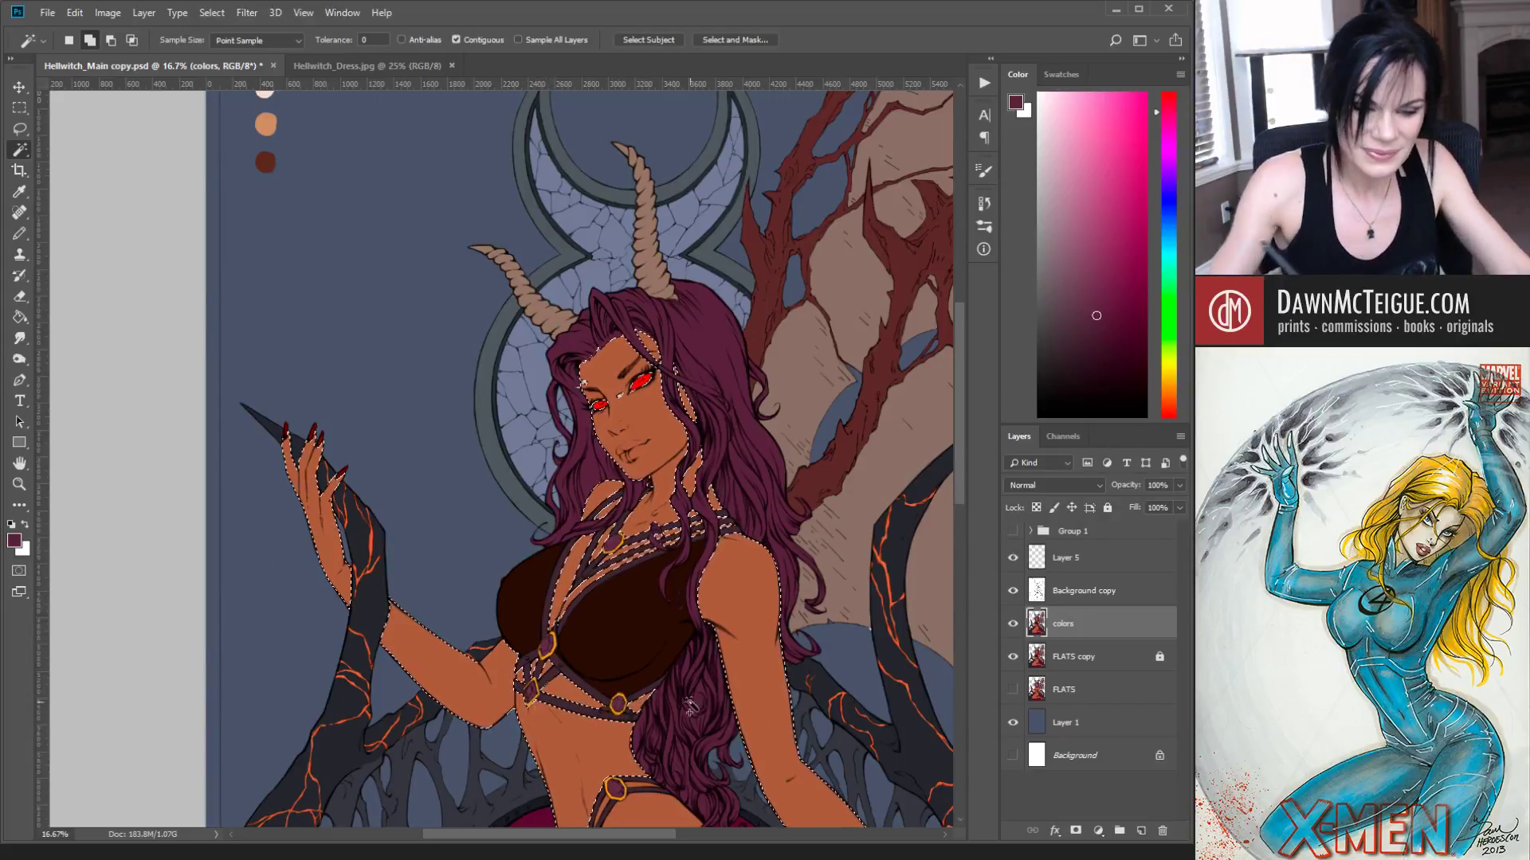
{"action": "left_click", "coordinate": [326, 526]}
Step: Add the darker far-leg and foot areas and the skin between the hip straps to the selection
{"action": "left_click_drag", "start_coordinate": [721, 674], "coordinate": [667, 366]}
{"action": "left_click", "coordinate": [601, 595]}
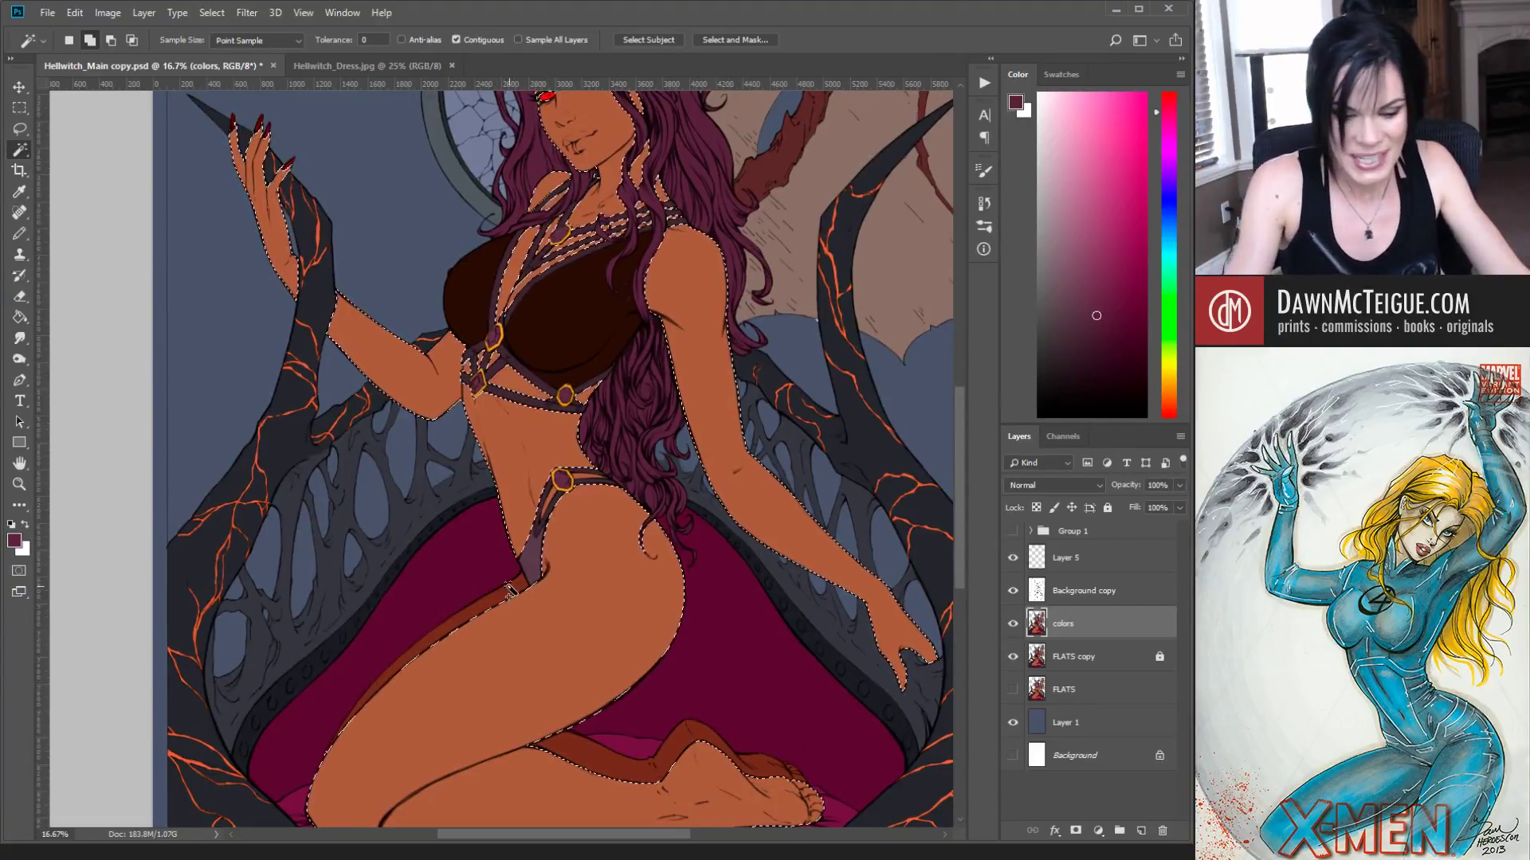
{"action": "left_click", "coordinate": [638, 768], "text": "shift"}
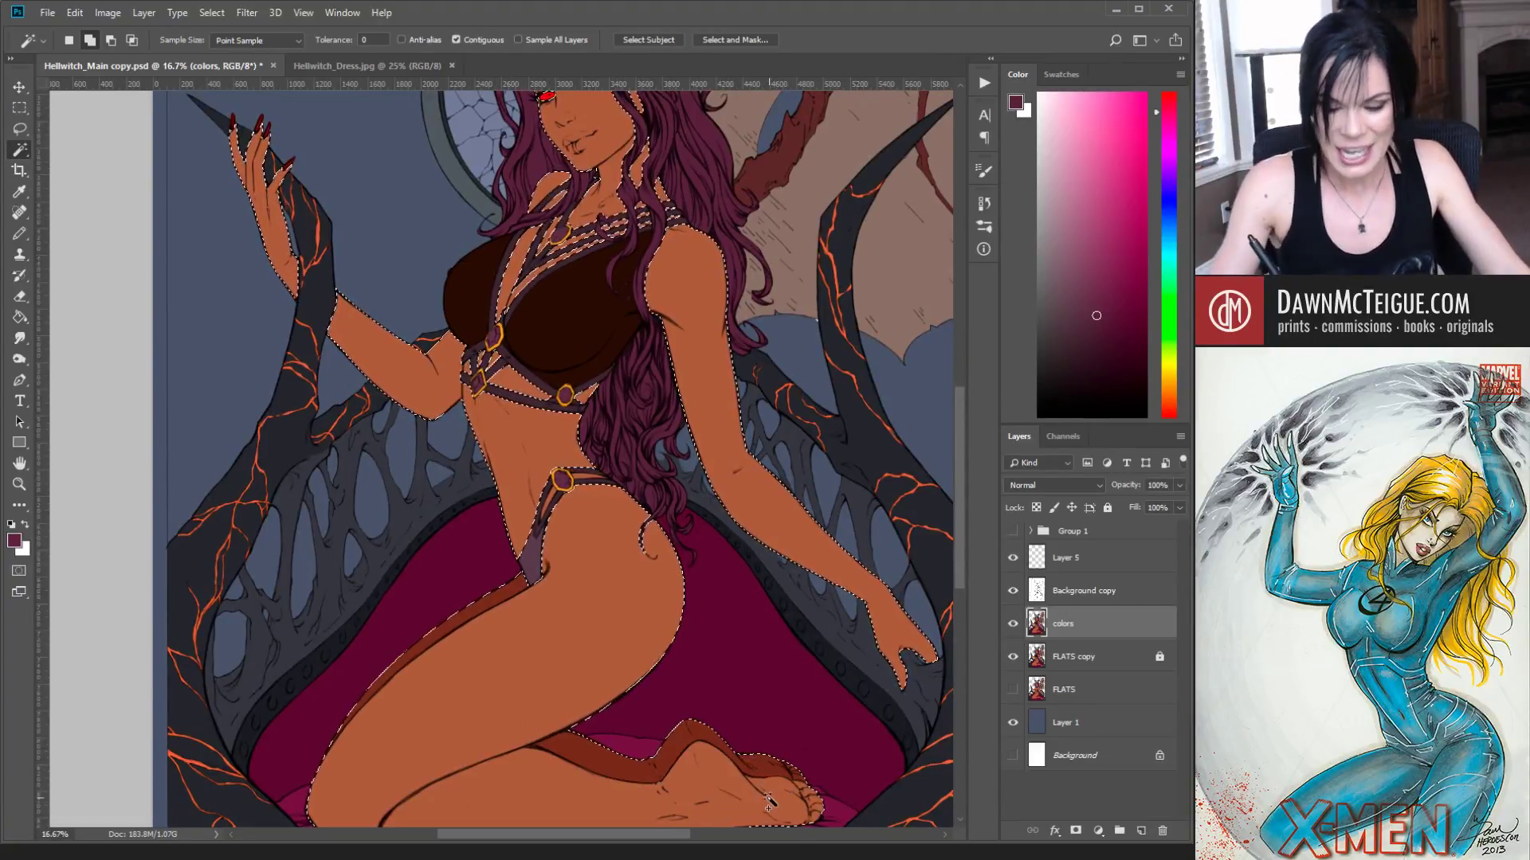
{"action": "left_click", "coordinate": [549, 498], "text": "shift"}
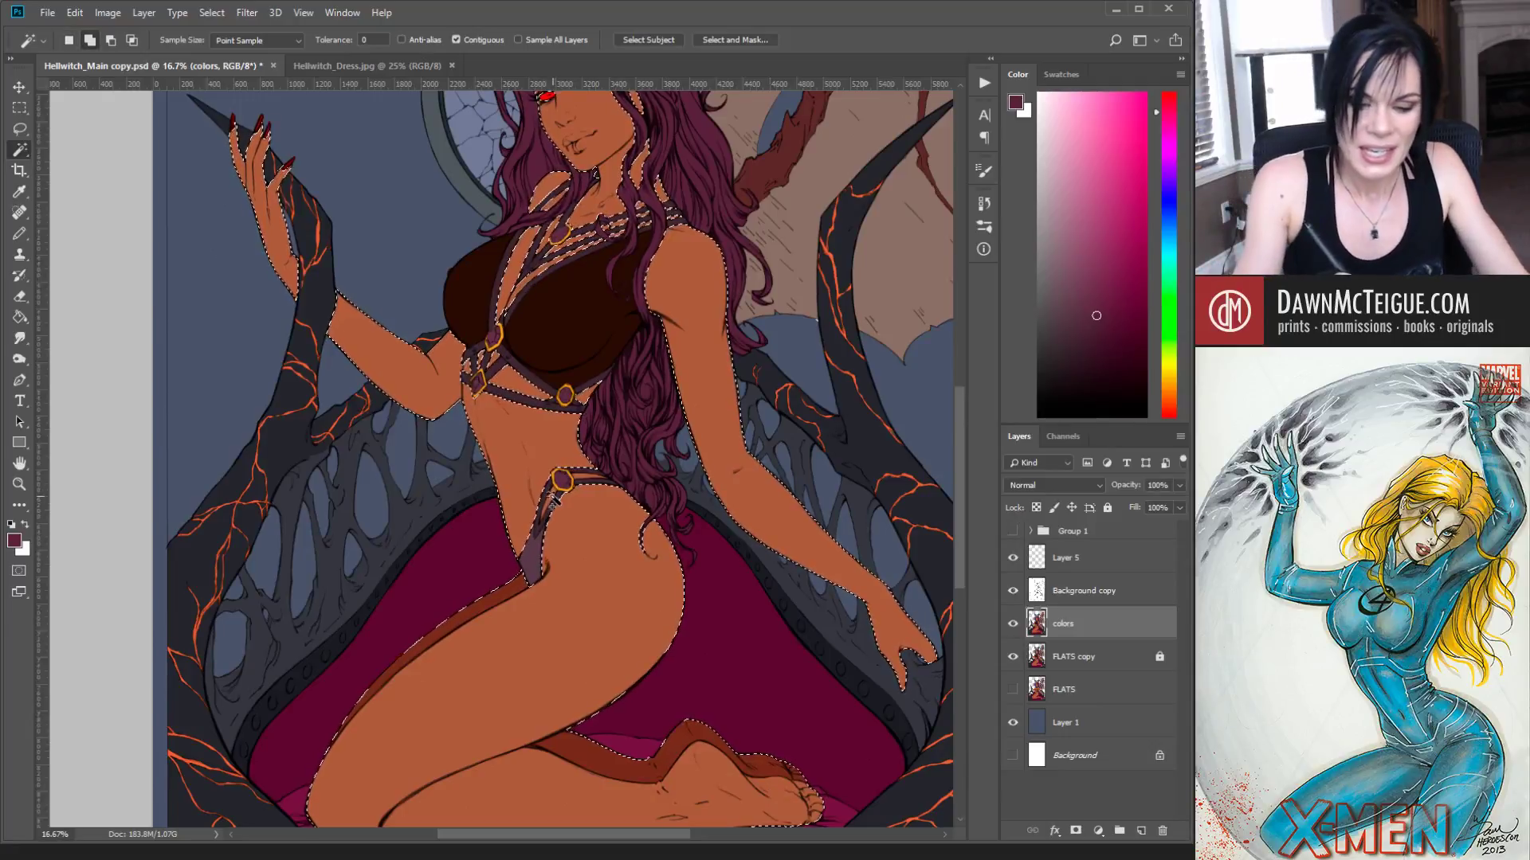
Step: Hide the marching-ants outline of the skin selection while keeping the selection active
{"action": "key", "text": "ctrl+d"}
{"action": "left_click", "coordinate": [728, 499], "text": "alt"}
{"action": "left_click_drag", "start_coordinate": [687, 365], "coordinate": [705, 614]}
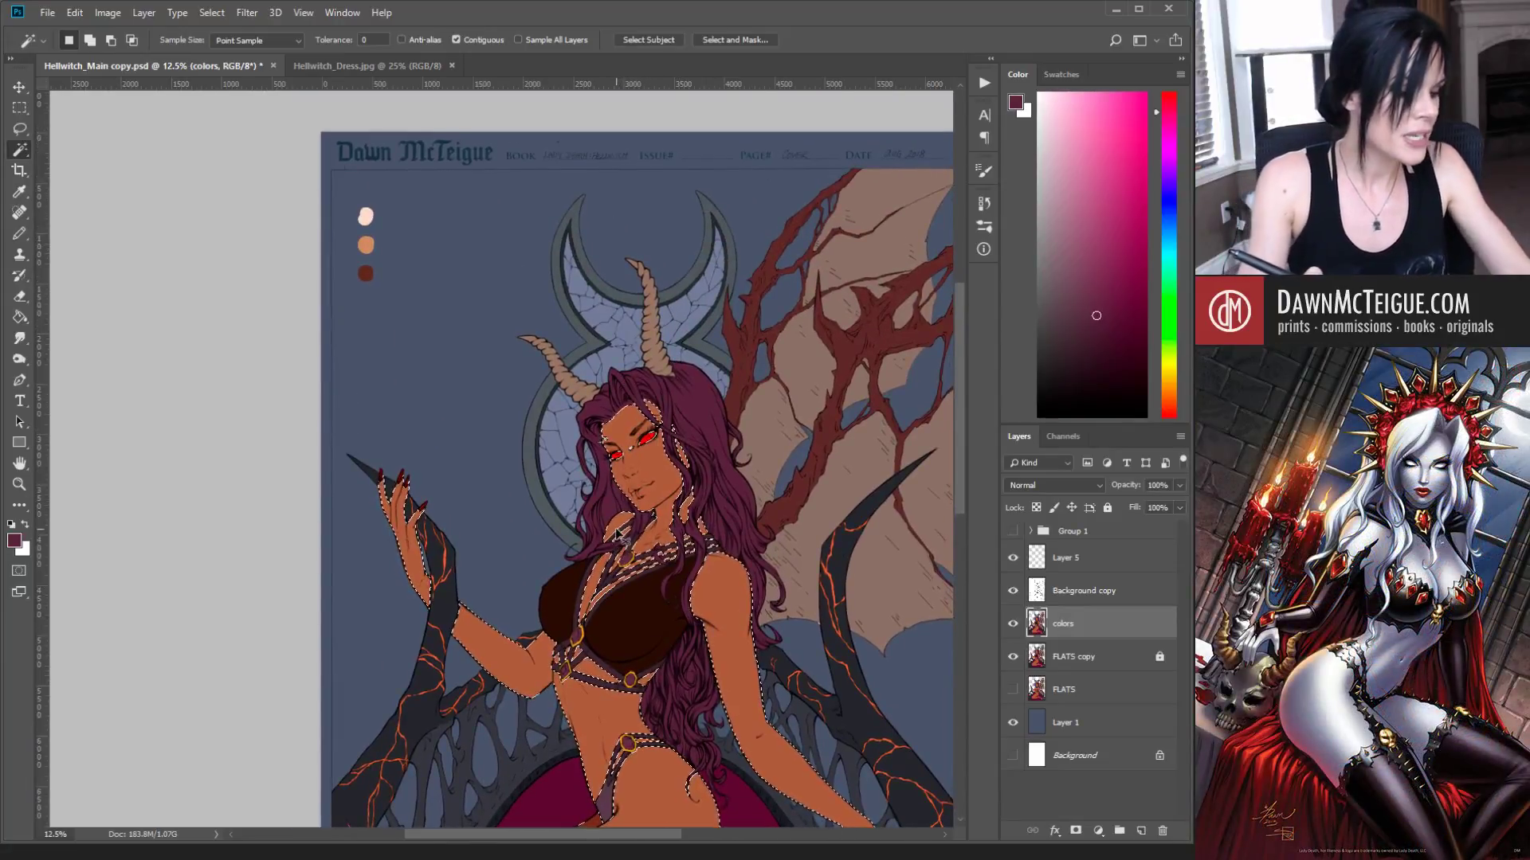
{"action": "key", "text": "ctrl+h"}
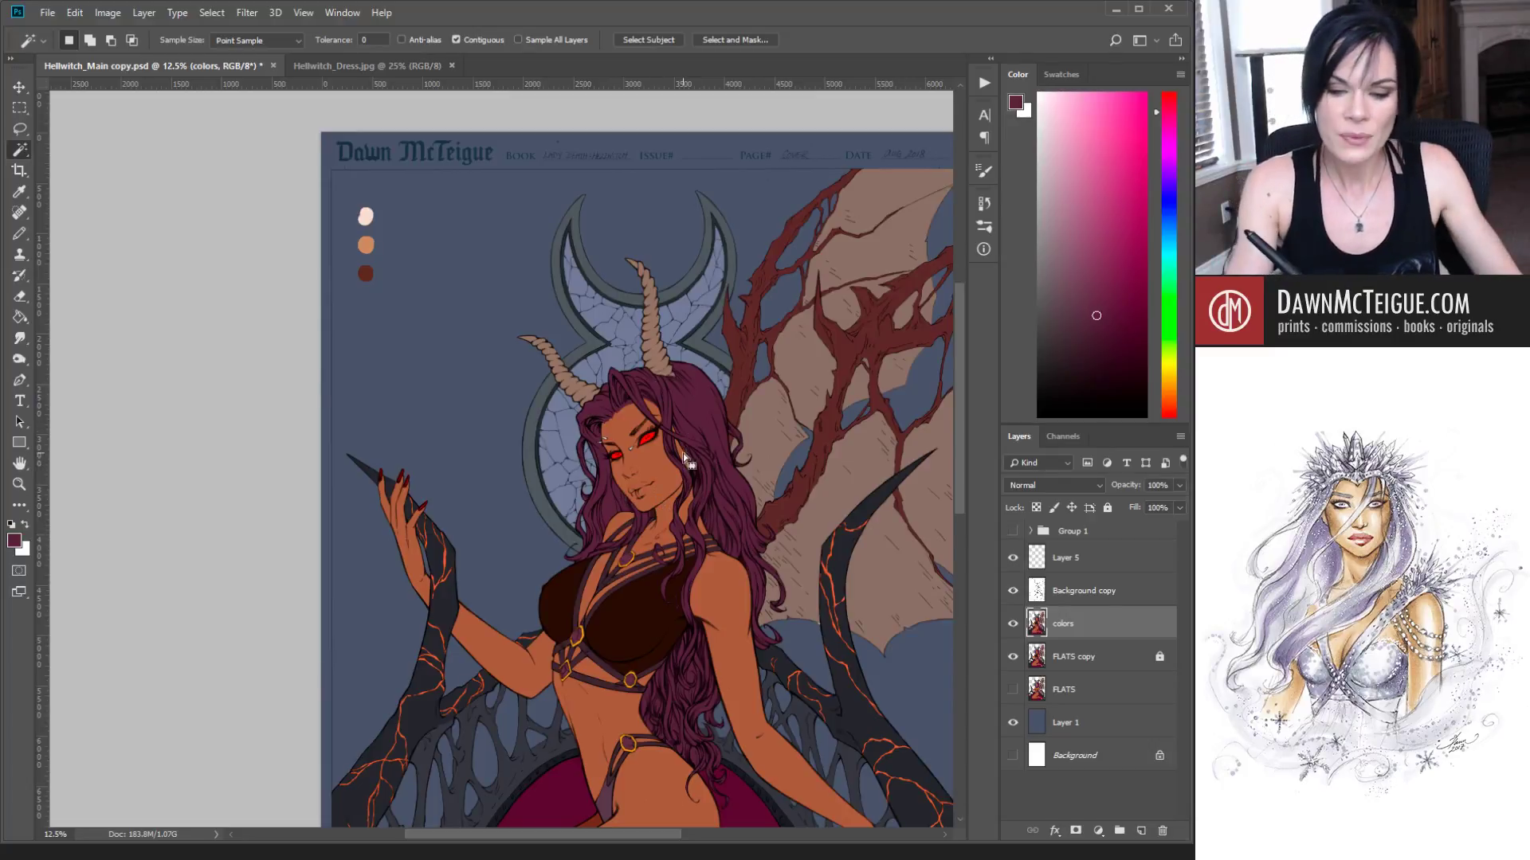
Step: Set up the Brush with the dark red-brown skin swatch color, 66% opacity and 82% flow
{"action": "key", "text": "b"}
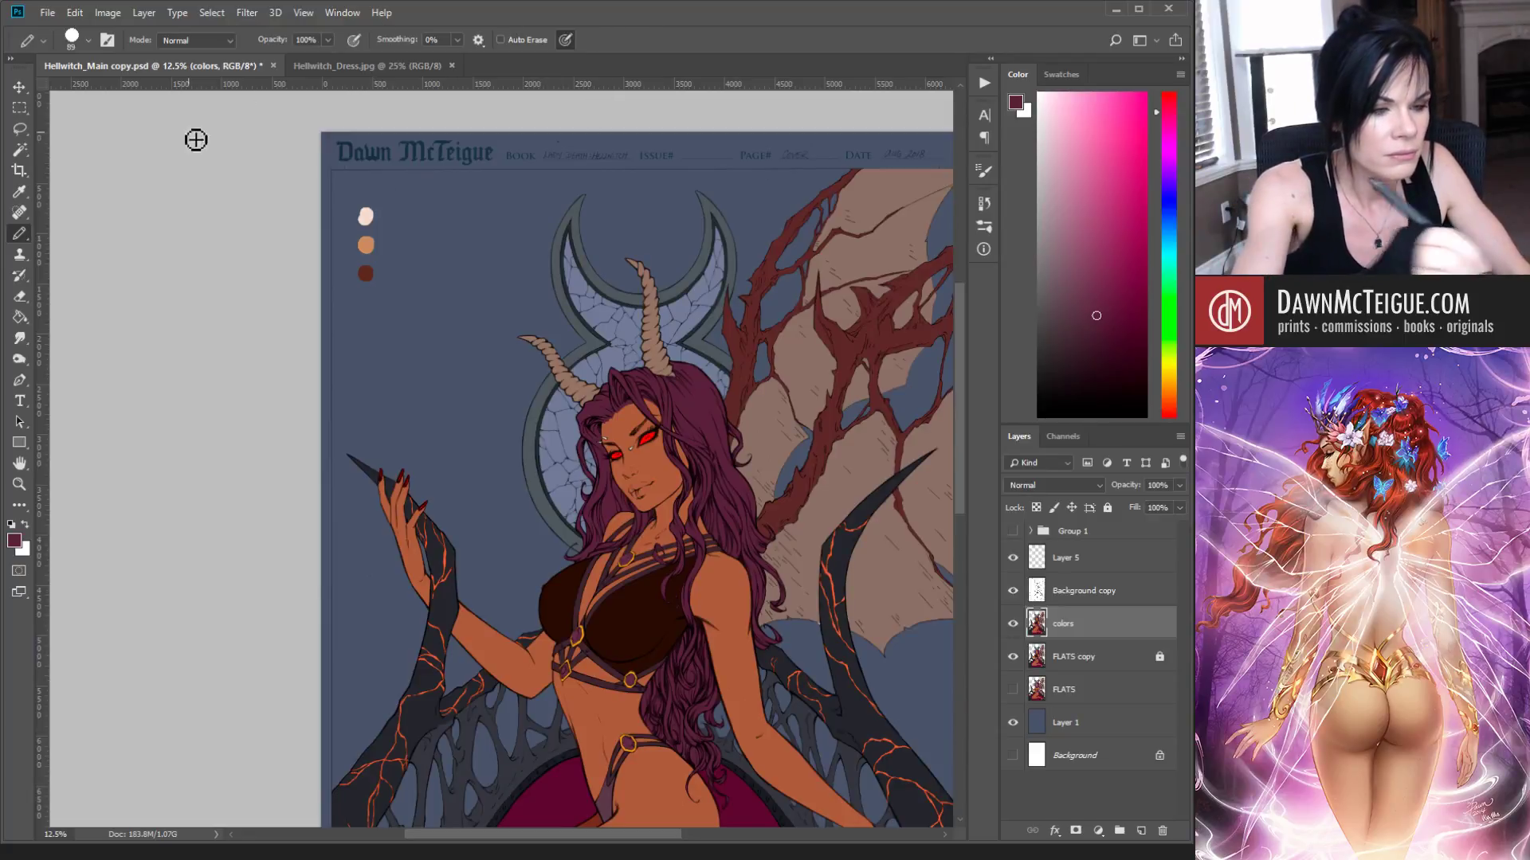
{"action": "key", "text": "b"}
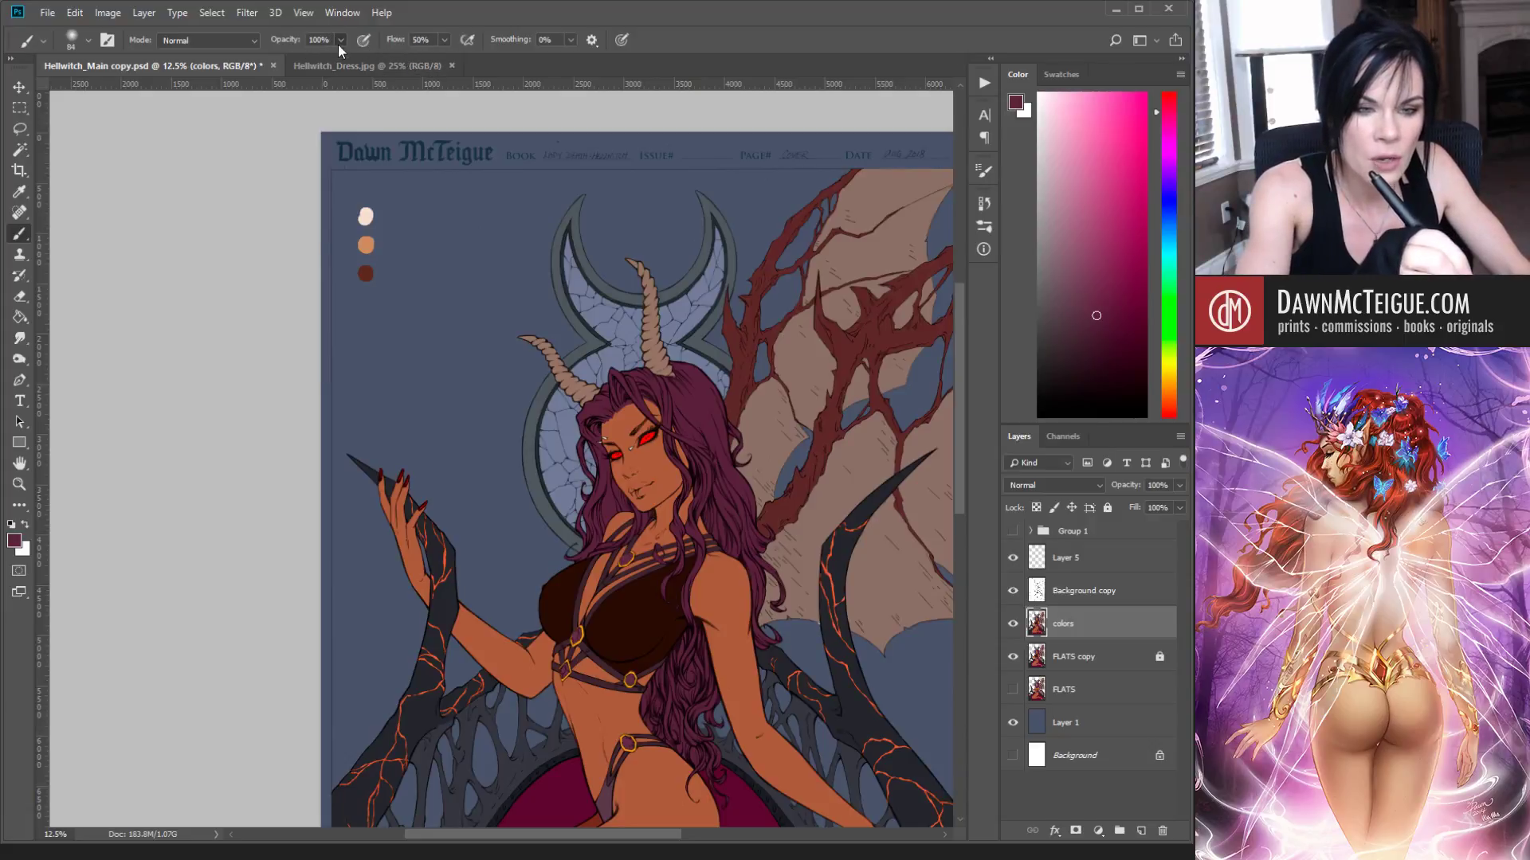
{"action": "left_click", "coordinate": [368, 273], "text": "alt"}
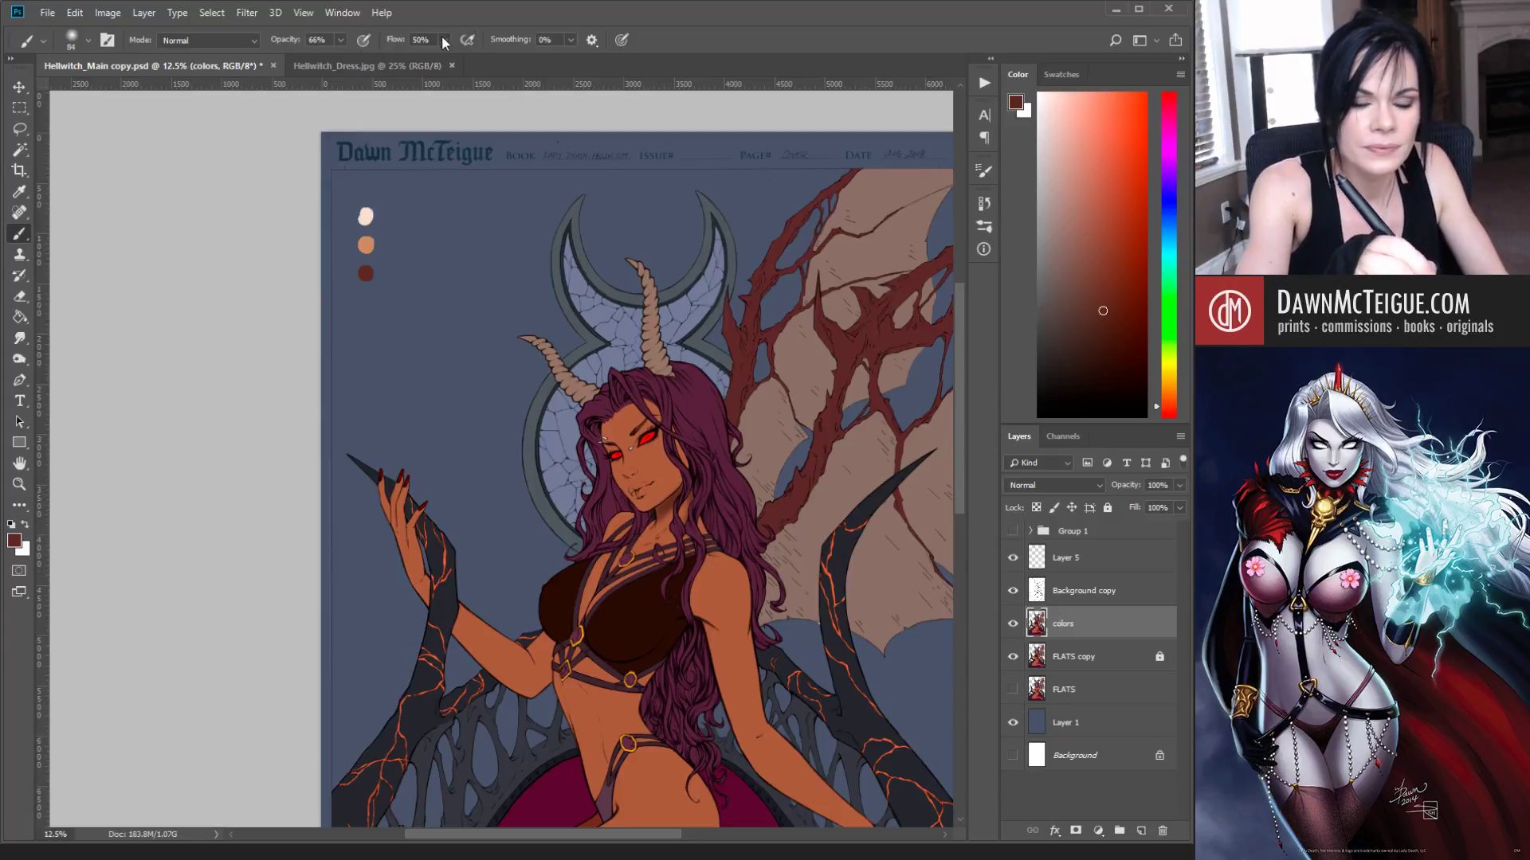
{"action": "key", "text": "shift+8"}
{"action": "key", "text": "shift+2"}
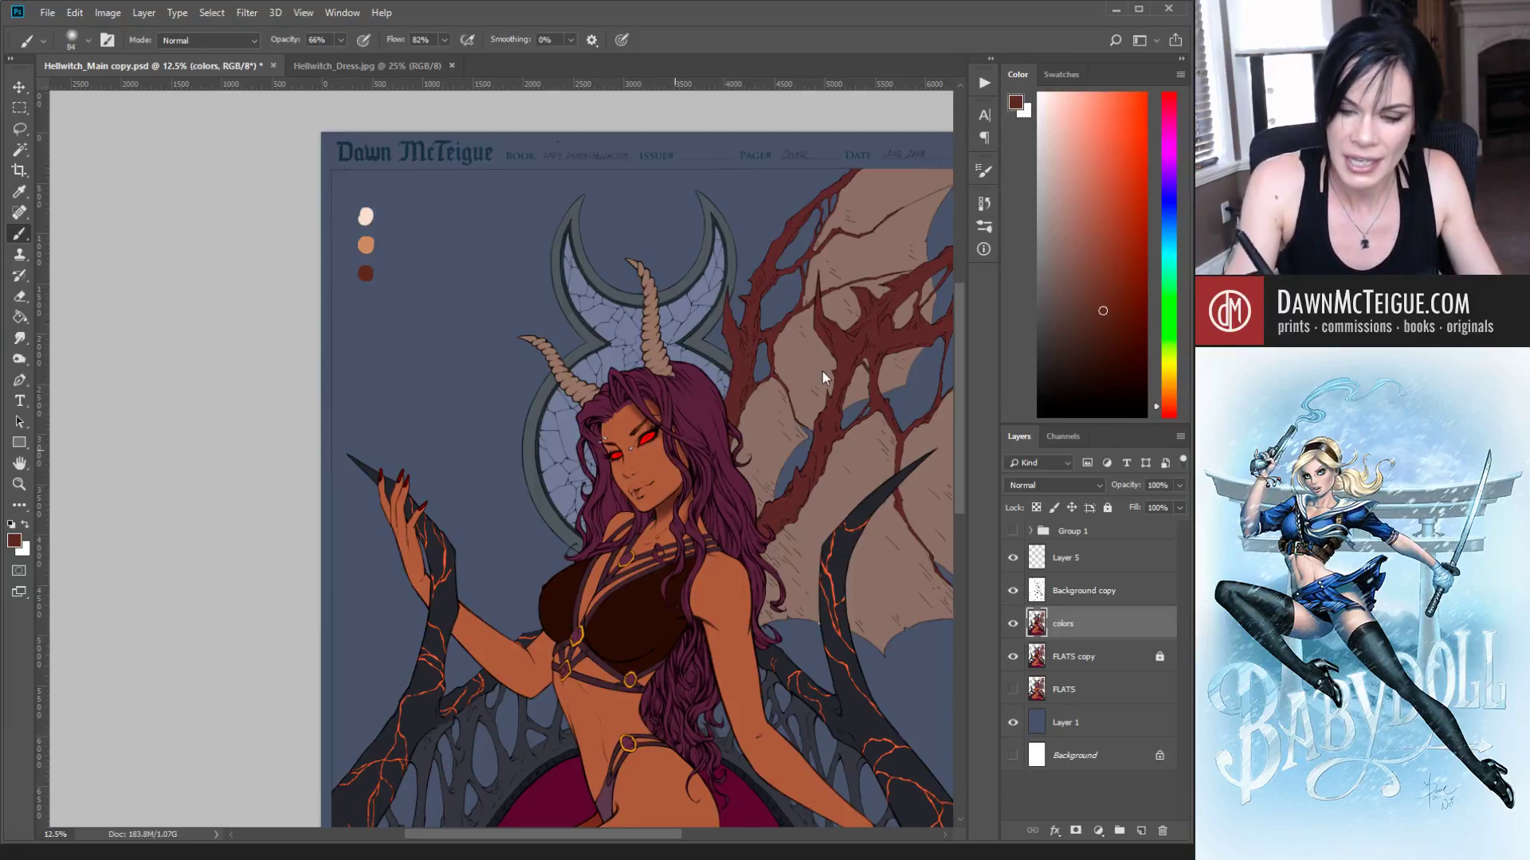
Step: Shade the contours of the face in dark red-brown with the brush at size 34
{"action": "key", "text": "bracketright"}
{"action": "key", "text": "bracketright"}
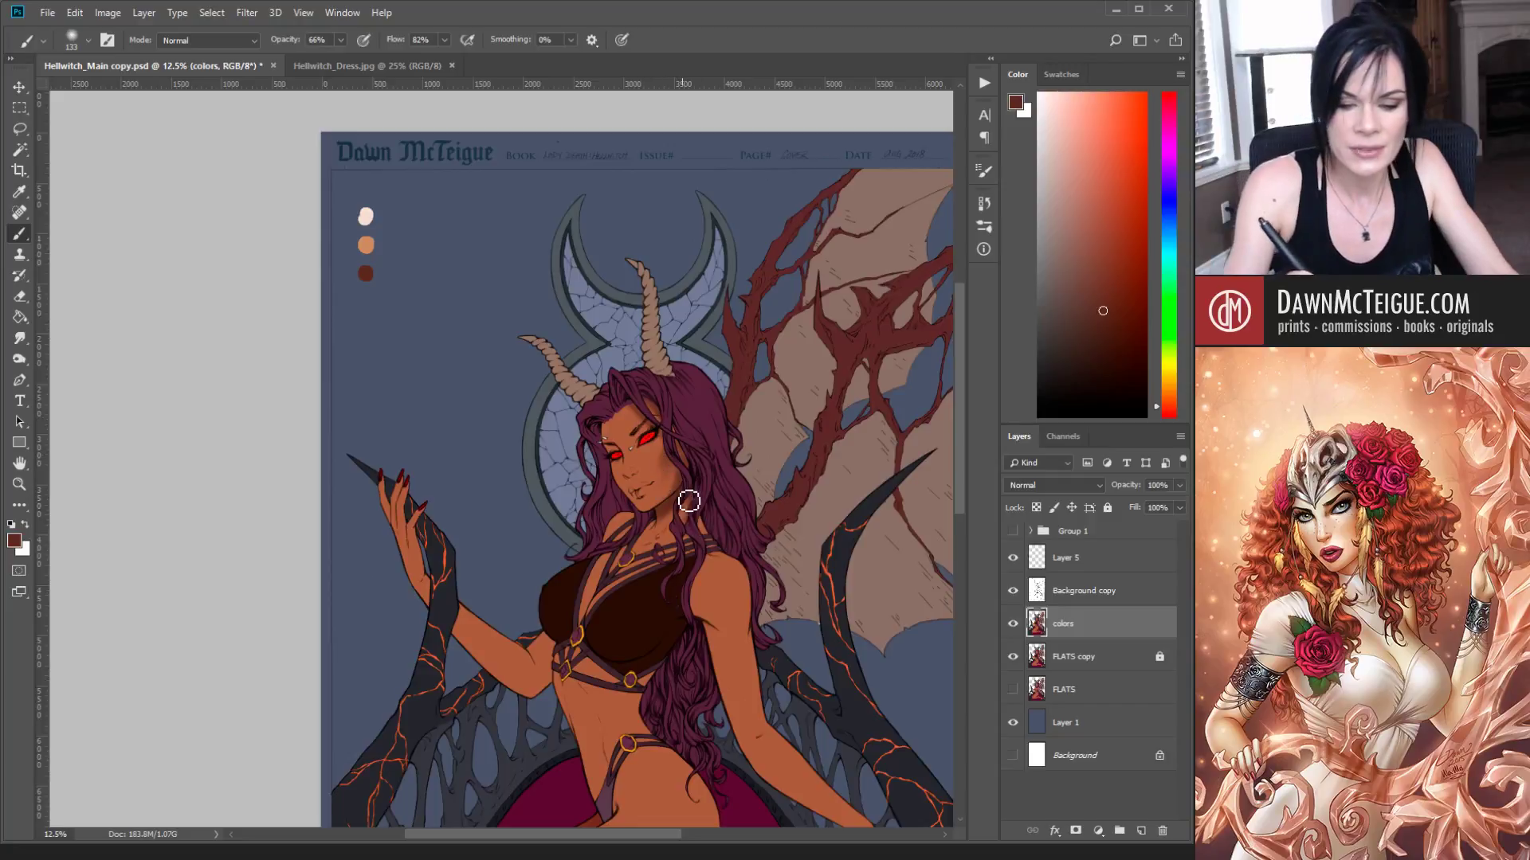
{"action": "key", "text": "bracketleft"}
{"action": "key", "text": "bracketleft"}
{"action": "key", "text": "bracketleft"}
{"action": "key", "text": "bracketleft"}
{"action": "key", "text": "bracketleft"}
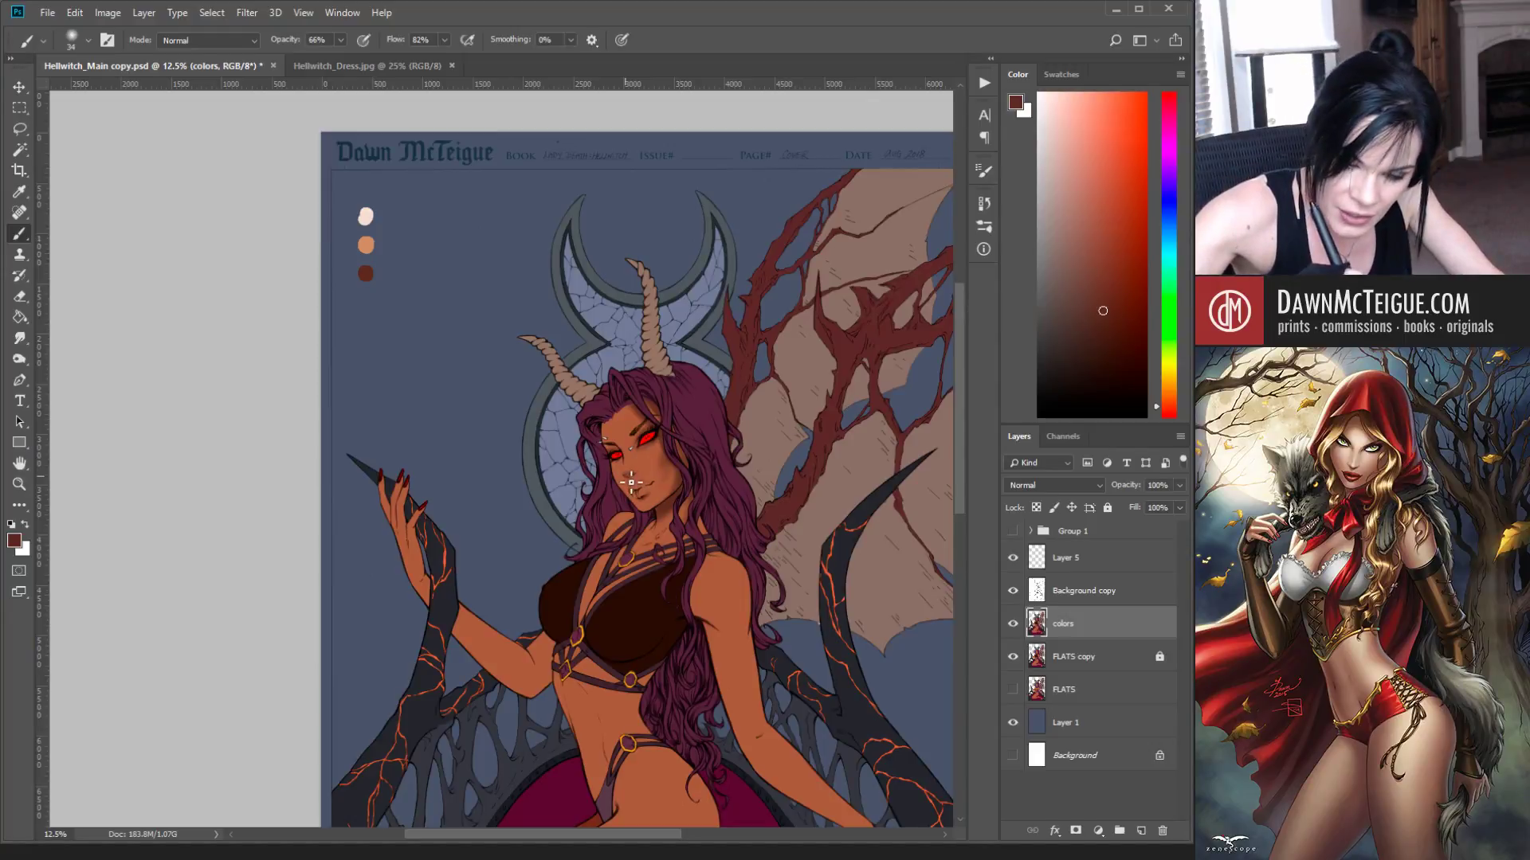
{"action": "left_click", "coordinate": [654, 438]}
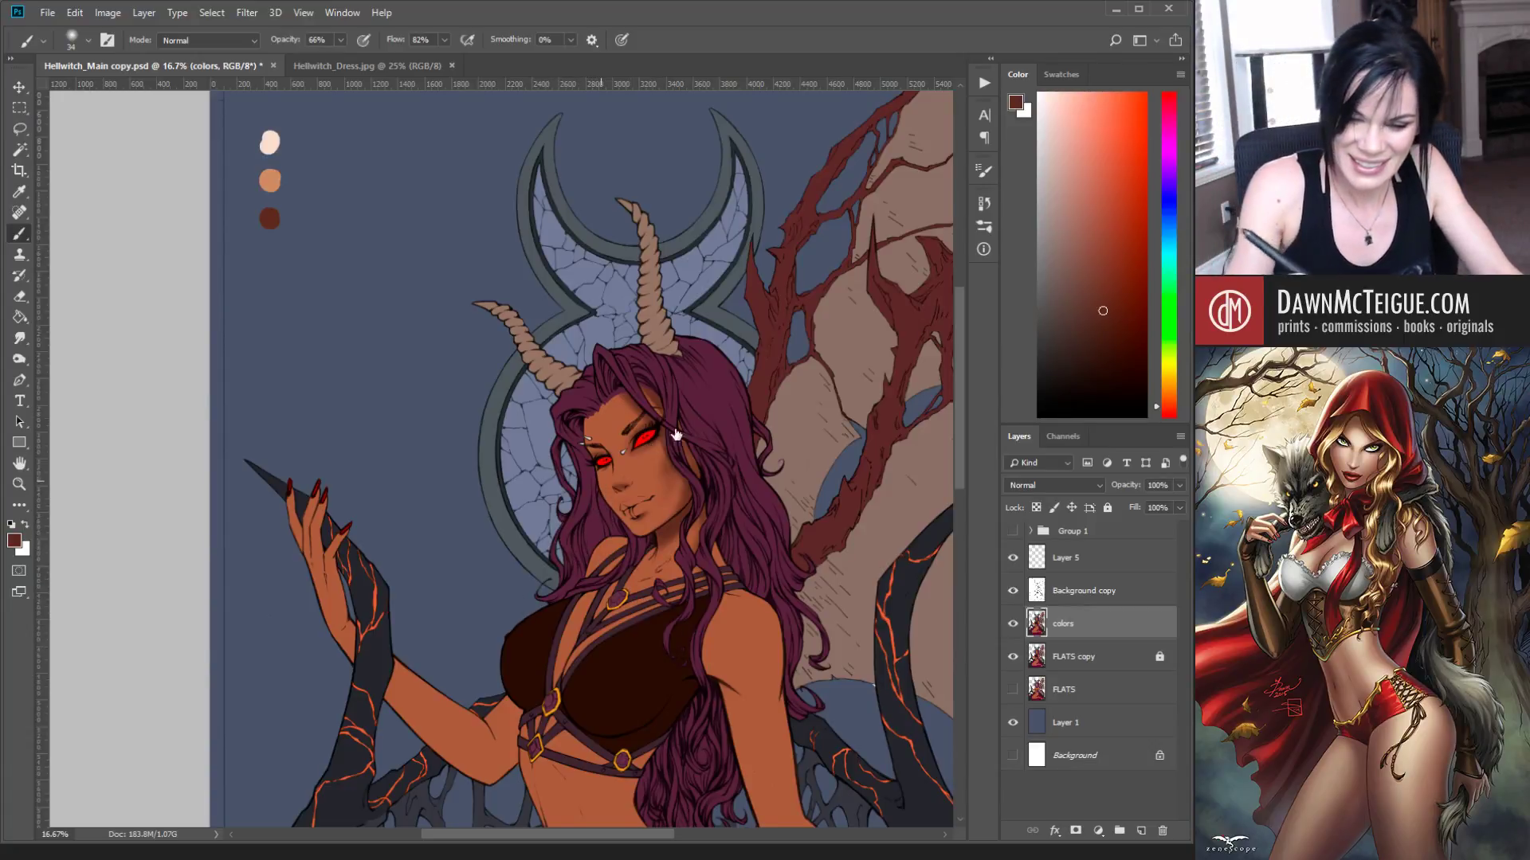
Step: Deepen the soft shadows around the forehead and eyes, enlarging the brush to 55 and 97
{"action": "key", "text": "]"}
{"action": "key", "text": "]"}
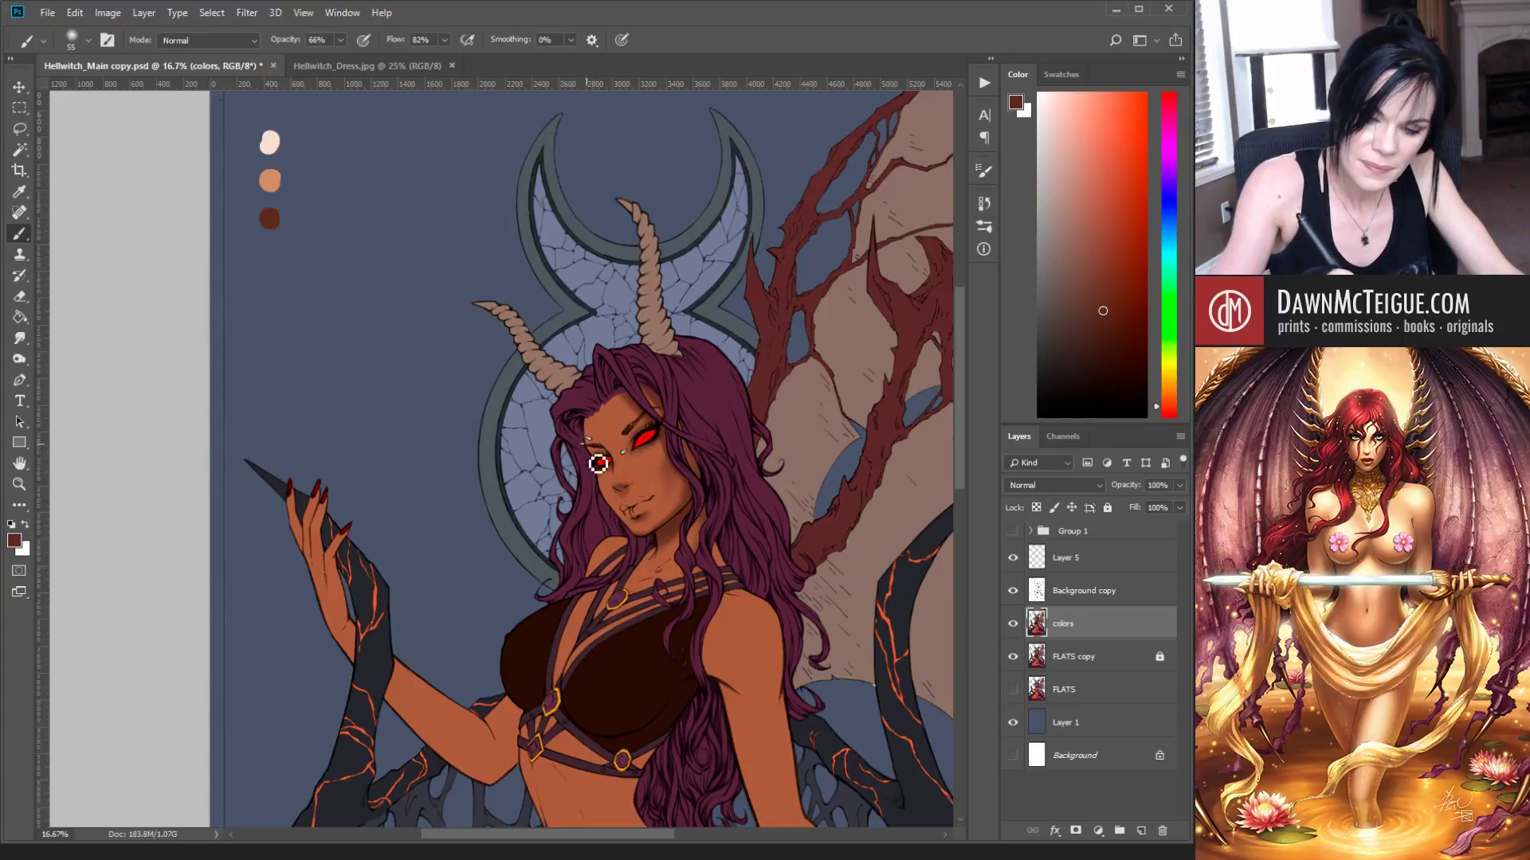
{"action": "key", "text": "bracketright"}
{"action": "key", "text": "bracketright"}
{"action": "key", "text": "bracketright"}
{"action": "key", "text": "bracketright"}
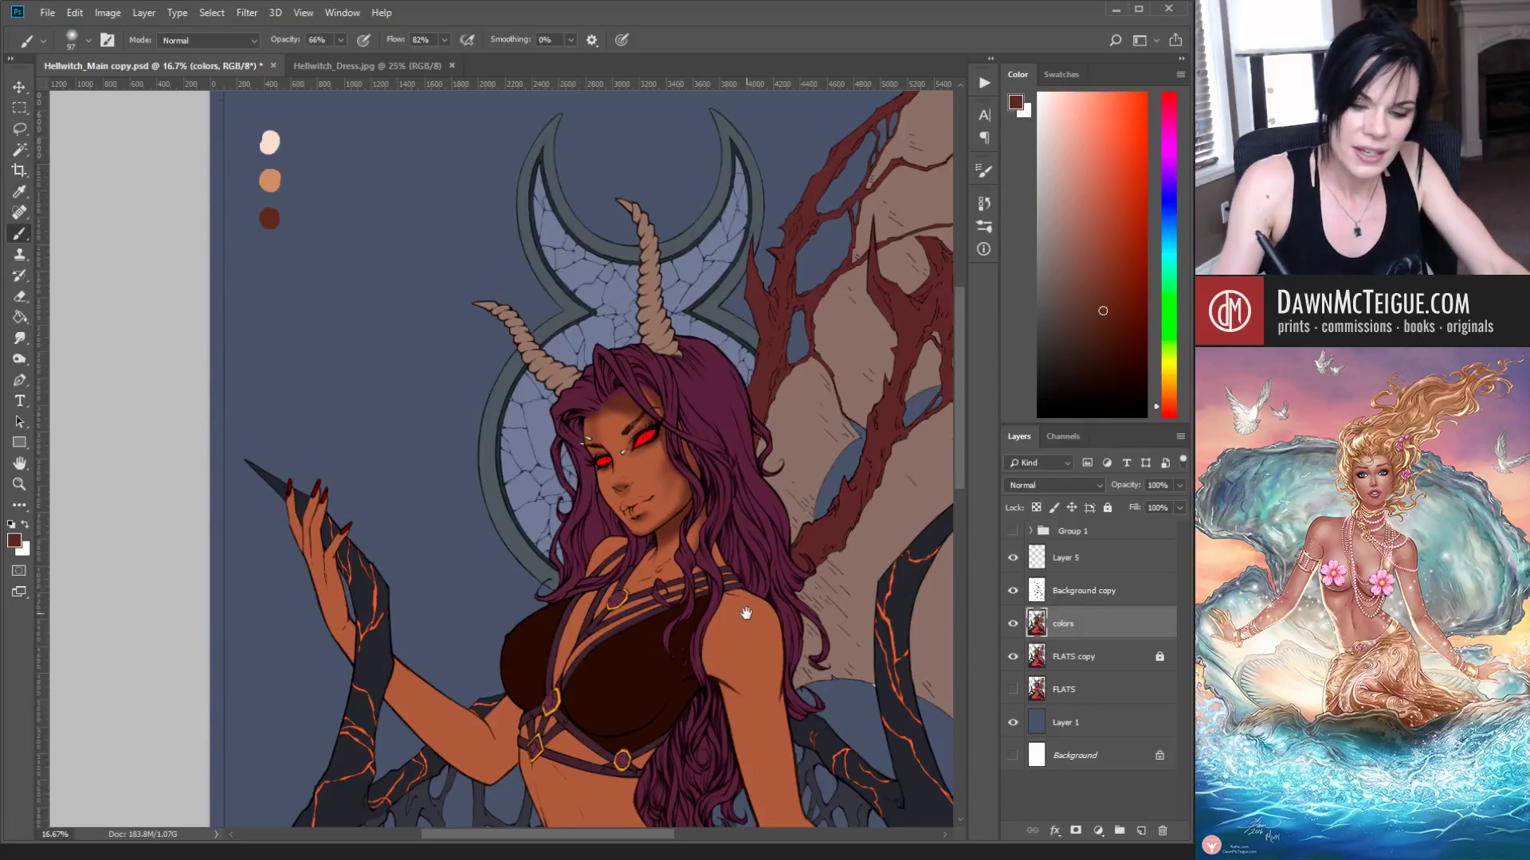
Step: Shade the shoulder and upper part of the lowered arm with soft strokes at brush size 306
{"action": "left_click_drag", "start_coordinate": [745, 609], "coordinate": [825, 486]}
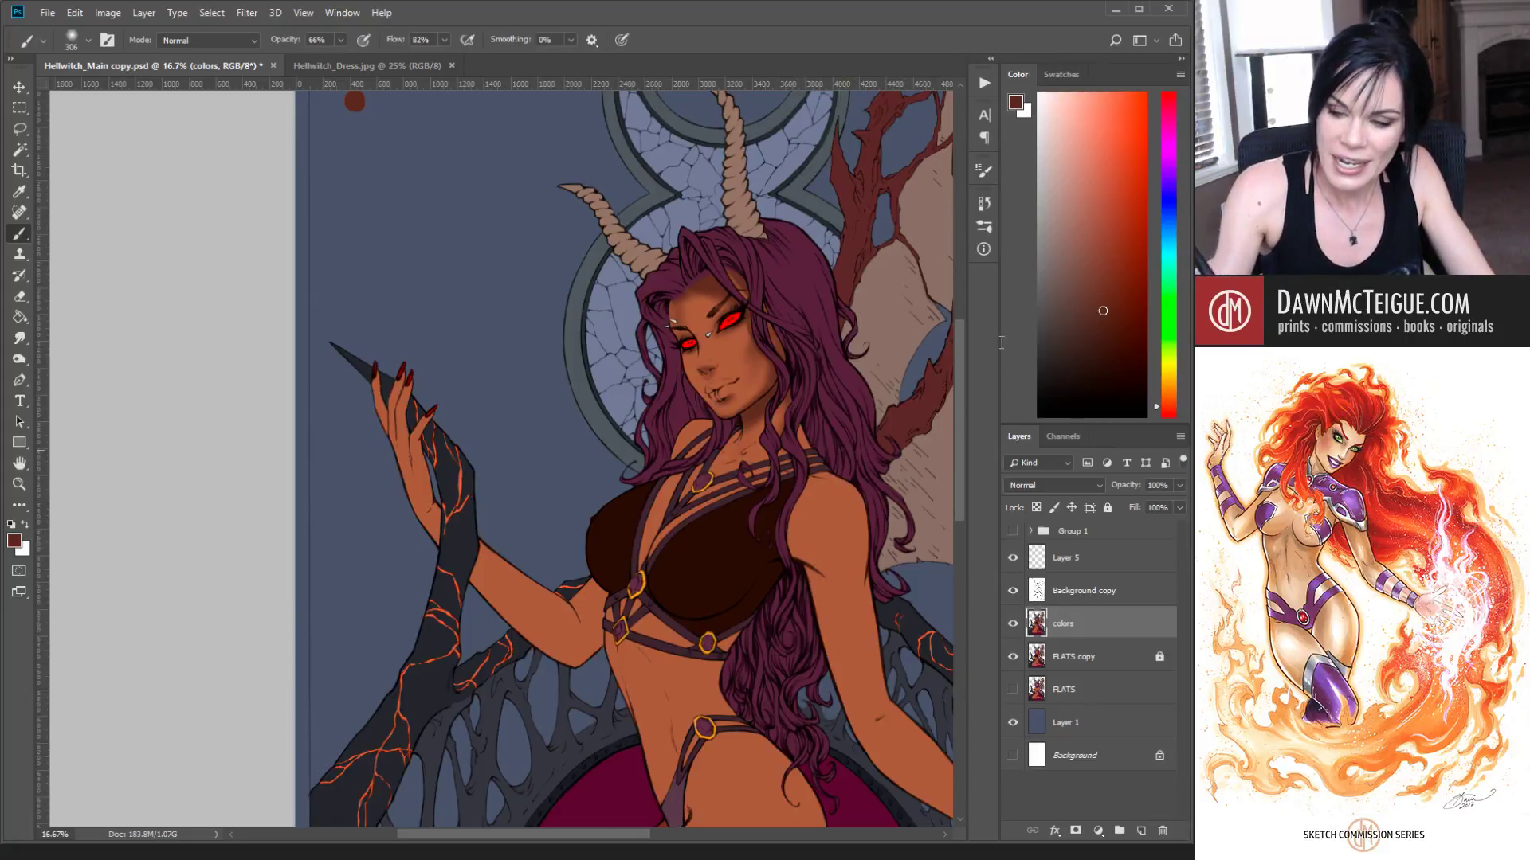
{"action": "mouse_move", "coordinate": [790, 491]}
{"action": "left_mouse_down"}
{"action": "mouse_move", "coordinate": [844, 588]}
{"action": "mouse_move", "coordinate": [794, 490]}
{"action": "mouse_move", "coordinate": [852, 656]}
{"action": "mouse_move", "coordinate": [799, 508]}
{"action": "mouse_move", "coordinate": [859, 738]}
{"action": "mouse_move", "coordinate": [820, 559]}
{"action": "mouse_move", "coordinate": [805, 571]}
{"action": "mouse_move", "coordinate": [849, 716]}
{"action": "mouse_move", "coordinate": [829, 616]}
{"action": "mouse_move", "coordinate": [865, 694]}
{"action": "left_mouse_up"}
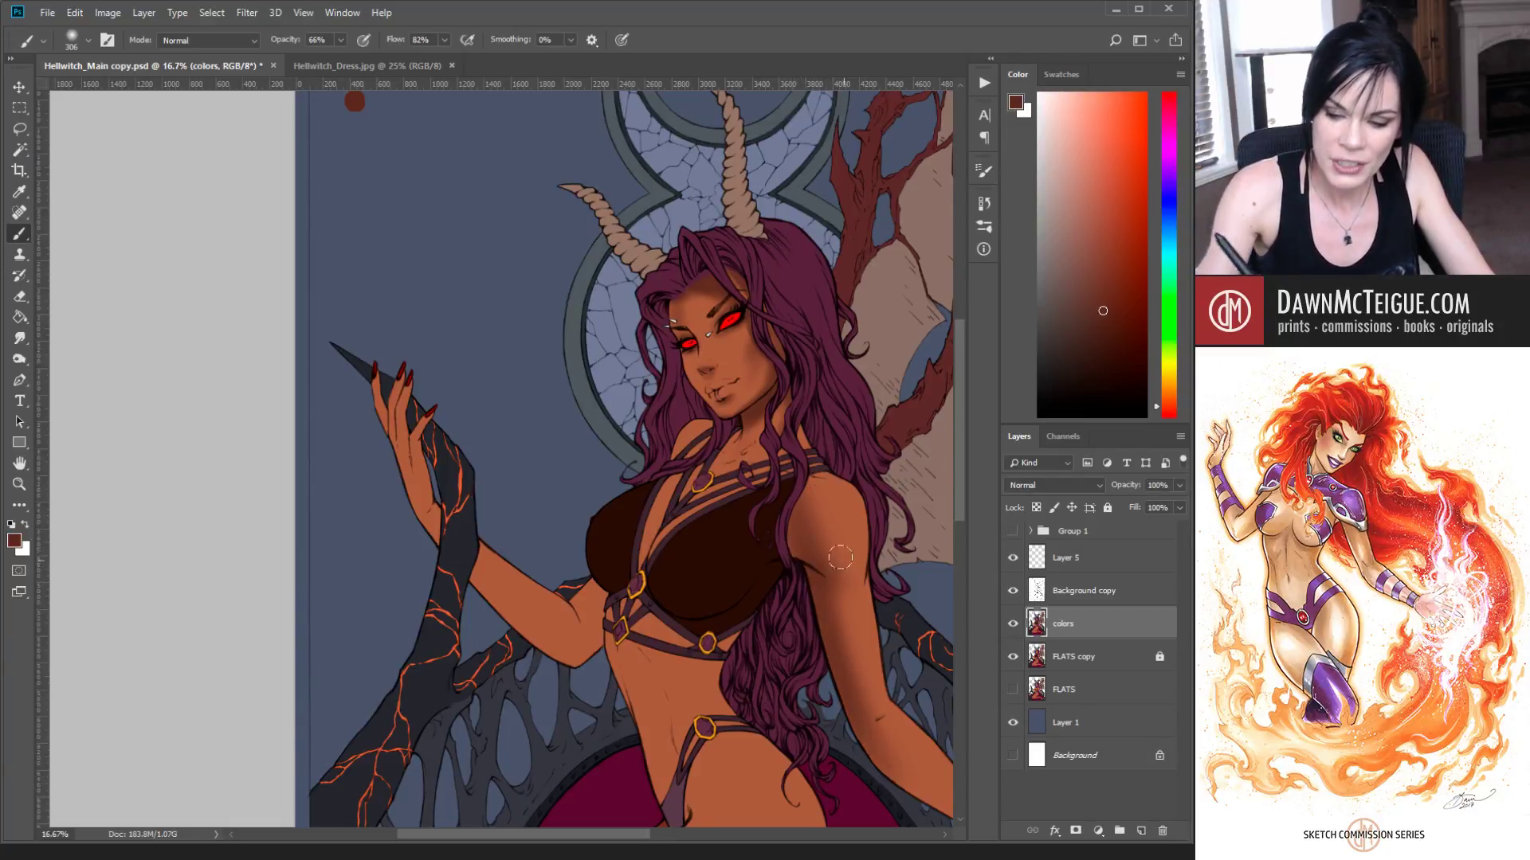
{"action": "mouse_move", "coordinate": [840, 556]}
{"action": "left_mouse_down"}
{"action": "mouse_move", "coordinate": [863, 488]}
{"action": "mouse_move", "coordinate": [859, 621]}
{"action": "left_mouse_up"}
{"action": "mouse_move", "coordinate": [859, 567]}
{"action": "left_mouse_down"}
{"action": "mouse_move", "coordinate": [873, 701]}
{"action": "mouse_move", "coordinate": [857, 686]}
{"action": "left_mouse_up"}
{"action": "left_click_drag", "start_coordinate": [835, 596], "coordinate": [859, 660]}
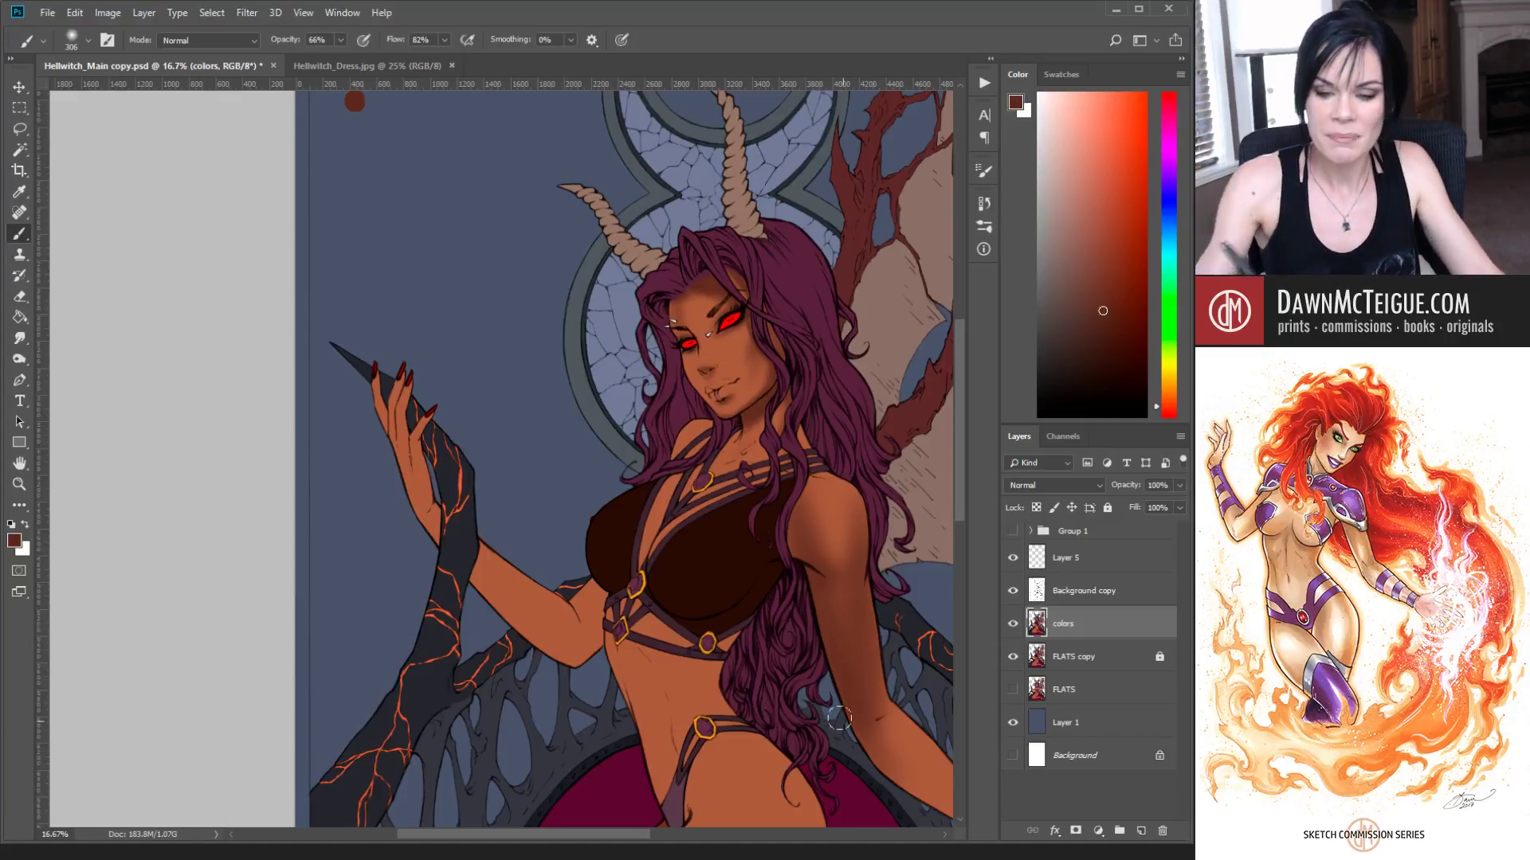
Step: Continue the shading down the forearm of the lowered arm from elbow to wrist
{"action": "left_click_drag", "start_coordinate": [832, 553], "coordinate": [749, 356]}
{"action": "left_click_drag", "start_coordinate": [780, 543], "coordinate": [883, 620]}
{"action": "left_click_drag", "start_coordinate": [808, 516], "coordinate": [931, 619]}
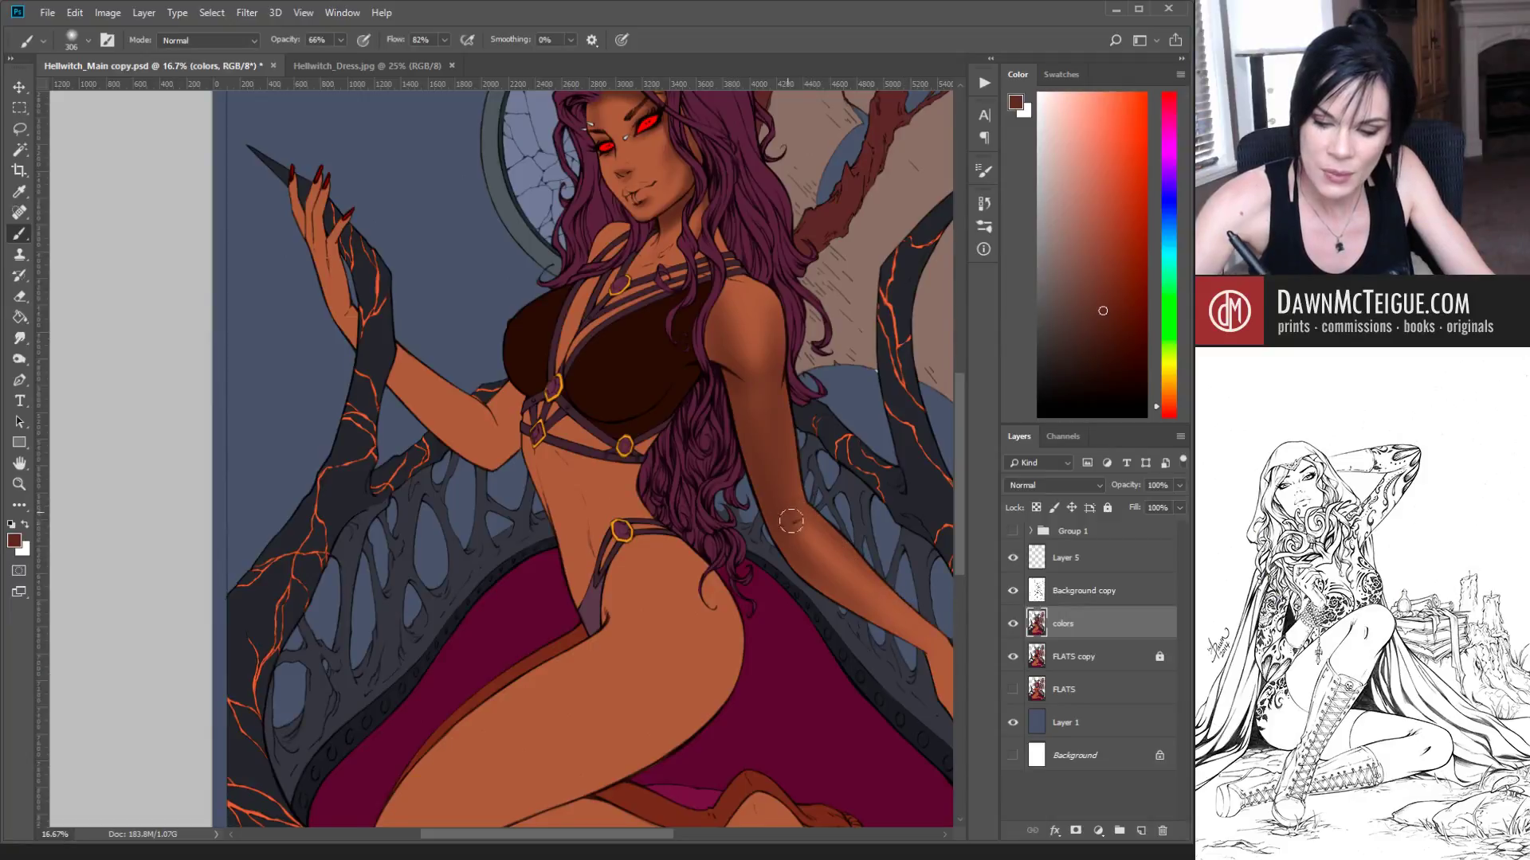
{"action": "left_click_drag", "start_coordinate": [791, 521], "coordinate": [940, 647]}
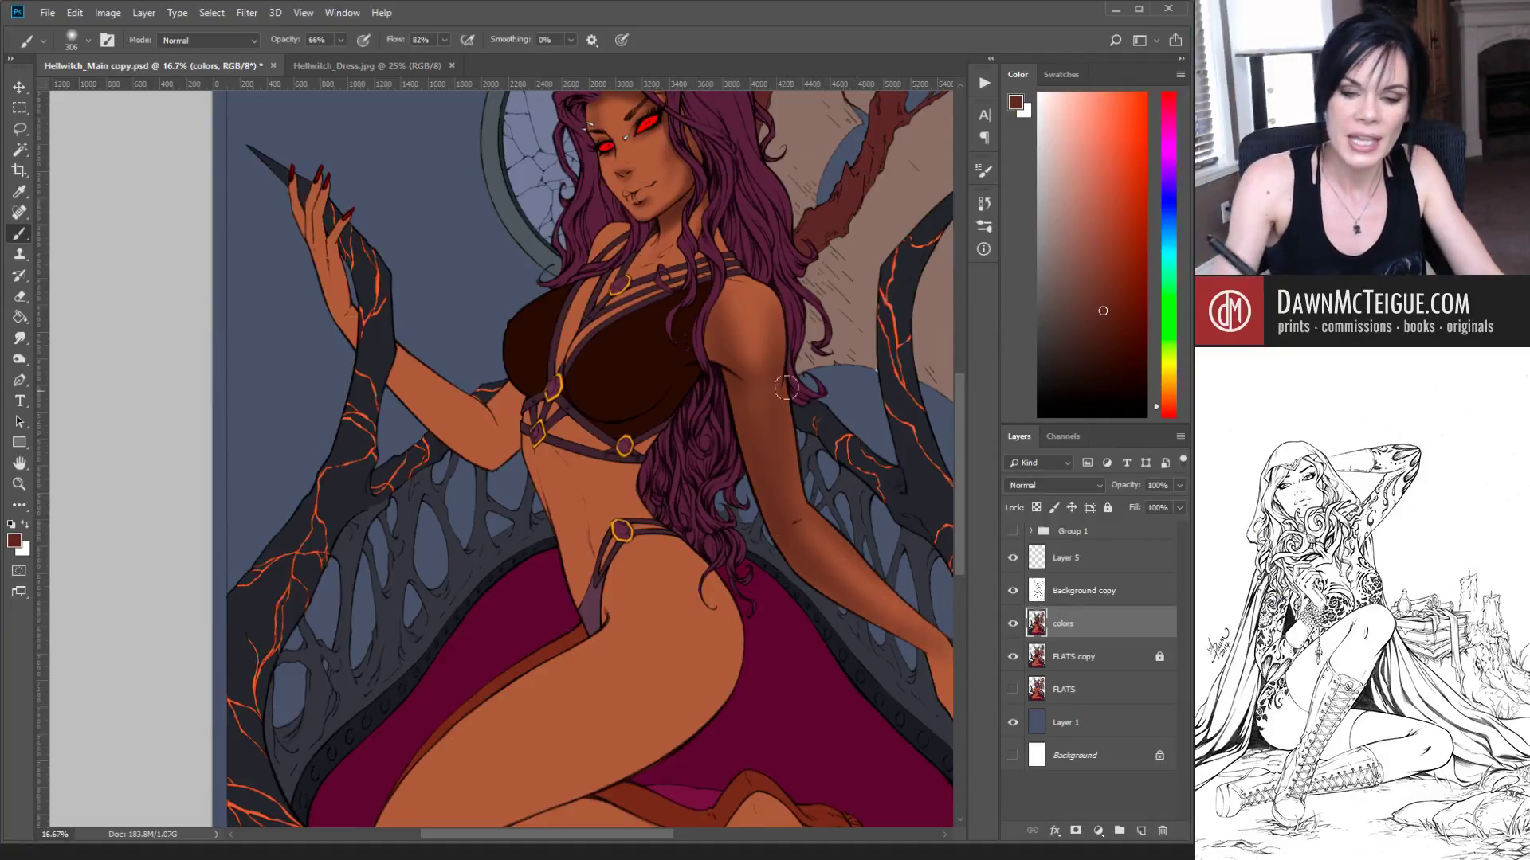
Step: Shade the sides of the waist and belly and the outer hip at brush size 306
{"action": "mouse_move", "coordinate": [652, 435]}
{"action": "left_mouse_down"}
{"action": "mouse_move", "coordinate": [670, 516]}
{"action": "mouse_move", "coordinate": [619, 459]}
{"action": "mouse_move", "coordinate": [696, 551]}
{"action": "mouse_move", "coordinate": [624, 468]}
{"action": "mouse_move", "coordinate": [726, 584]}
{"action": "mouse_move", "coordinate": [631, 495]}
{"action": "mouse_move", "coordinate": [735, 647]}
{"action": "mouse_move", "coordinate": [649, 519]}
{"action": "mouse_move", "coordinate": [743, 701]}
{"action": "left_mouse_up"}
{"action": "left_click_drag", "start_coordinate": [536, 451], "coordinate": [561, 549]}
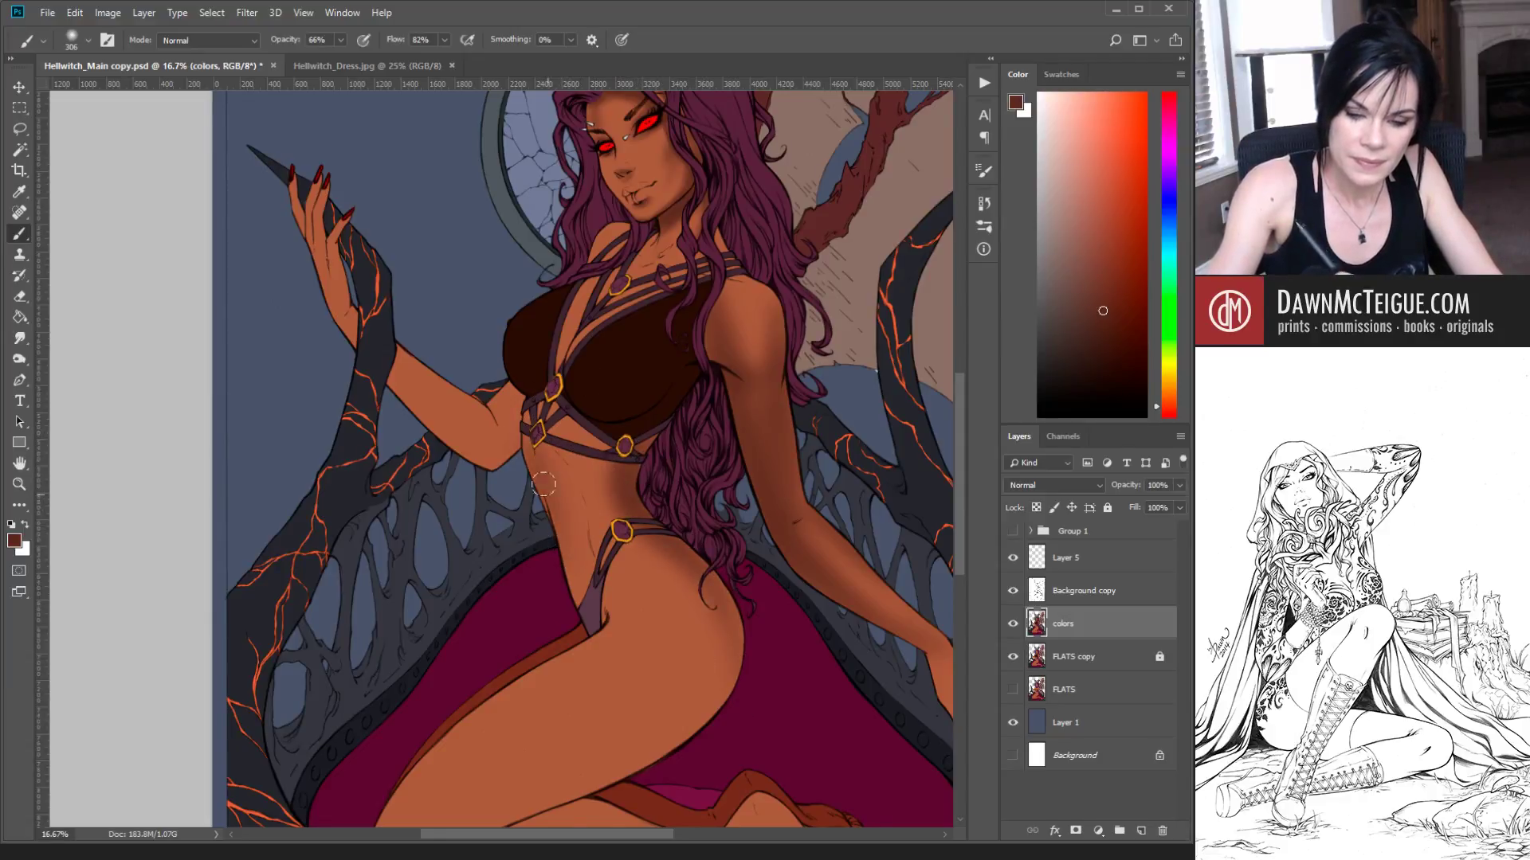
{"action": "mouse_move", "coordinate": [553, 488]}
{"action": "left_mouse_down"}
{"action": "mouse_move", "coordinate": [565, 539]}
{"action": "mouse_move", "coordinate": [568, 494]}
{"action": "mouse_move", "coordinate": [585, 550]}
{"action": "mouse_move", "coordinate": [576, 590]}
{"action": "left_mouse_up"}
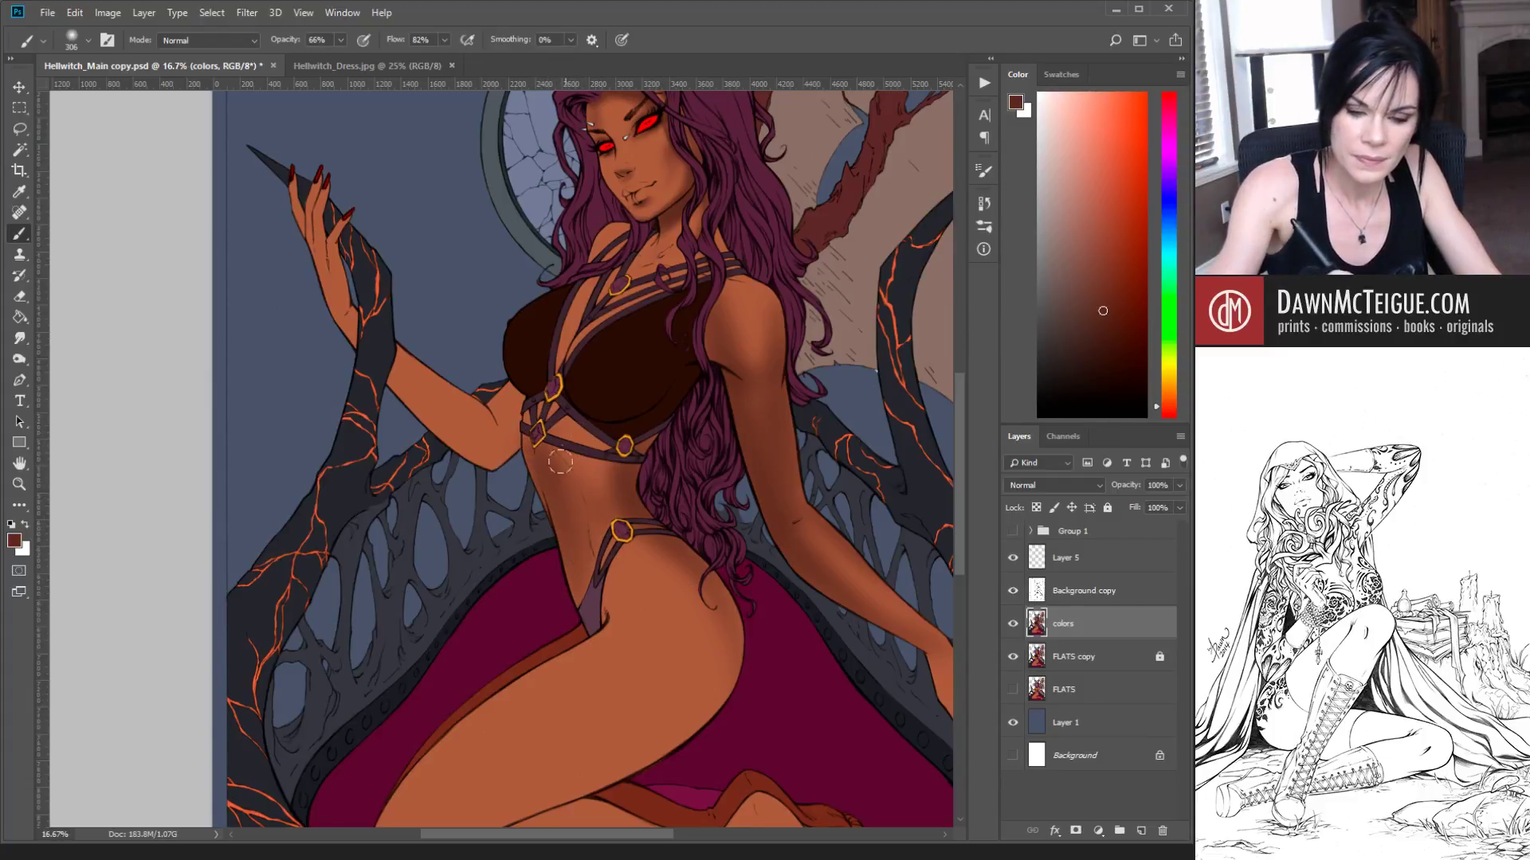
{"action": "left_click_drag", "start_coordinate": [558, 523], "coordinate": [592, 620]}
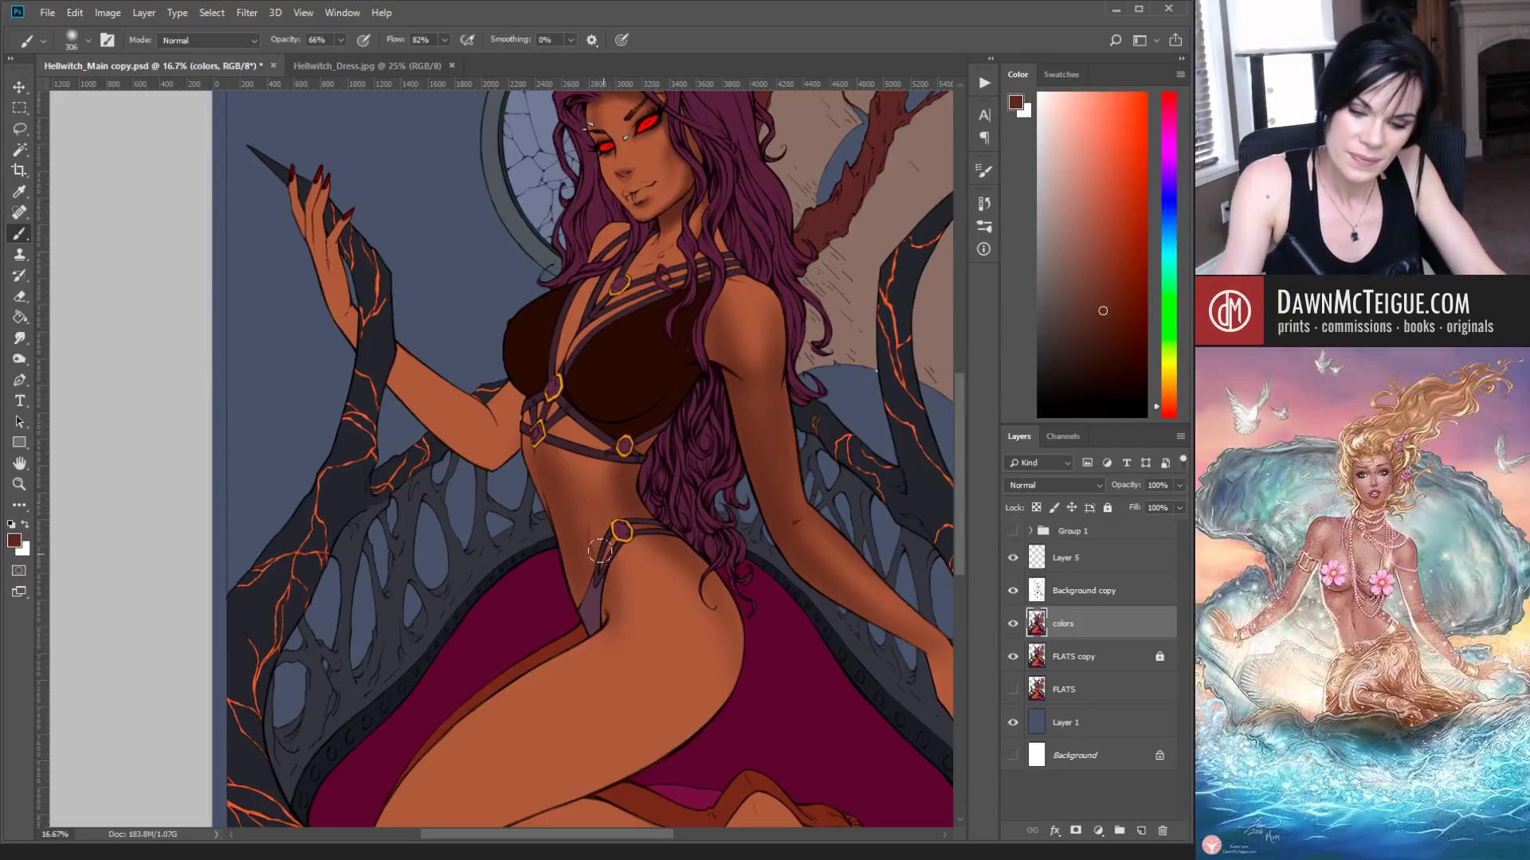
{"action": "left_click_drag", "start_coordinate": [686, 579], "coordinate": [717, 713]}
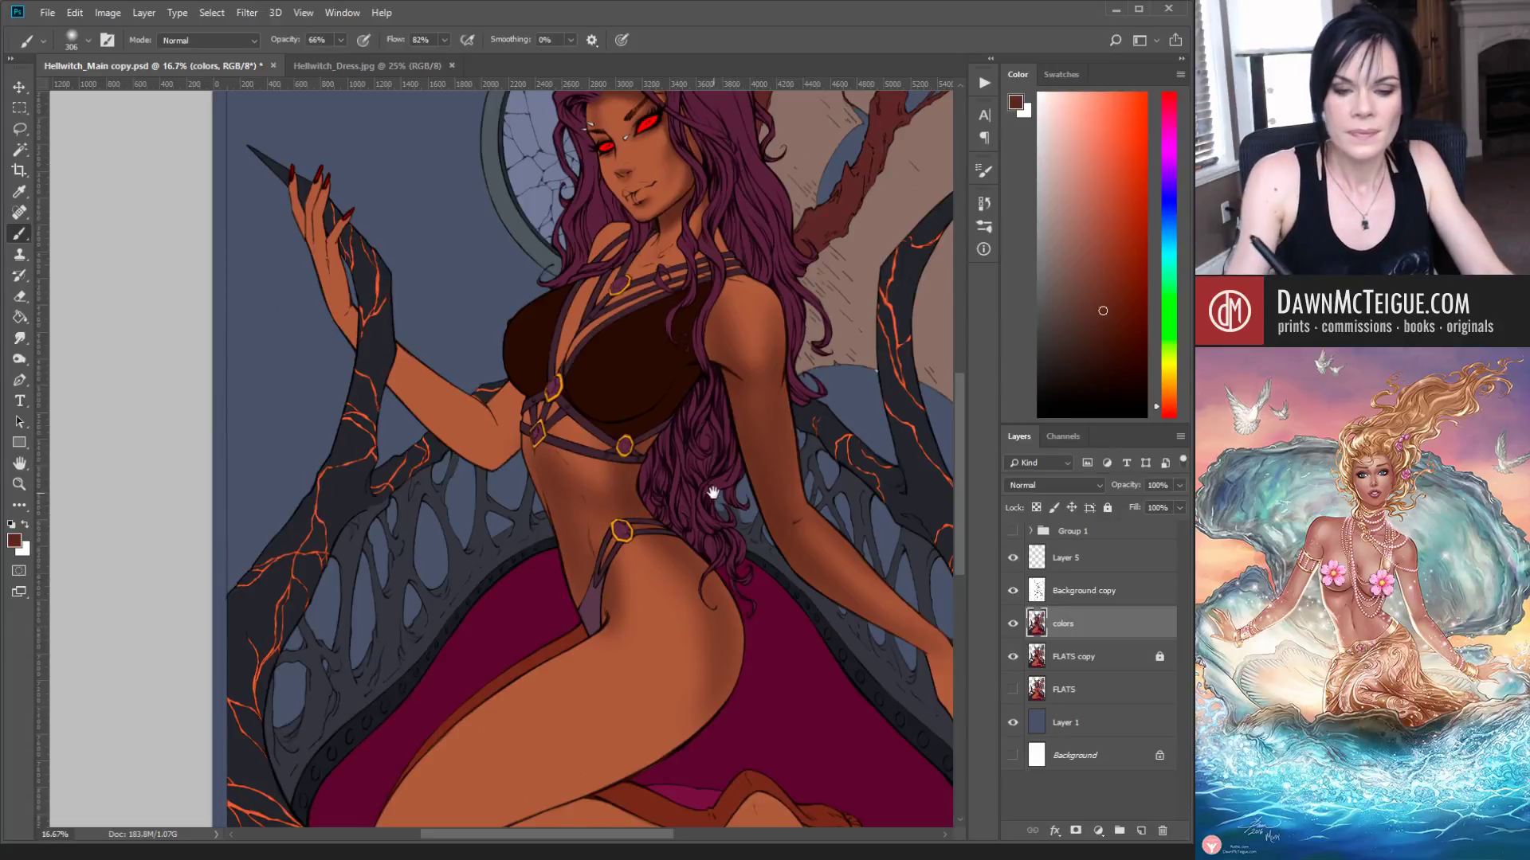
Step: Shade the underside of the near thigh from hip to knee with the brush enlarged to 432
{"action": "left_click_drag", "start_coordinate": [713, 493], "coordinate": [789, 414]}
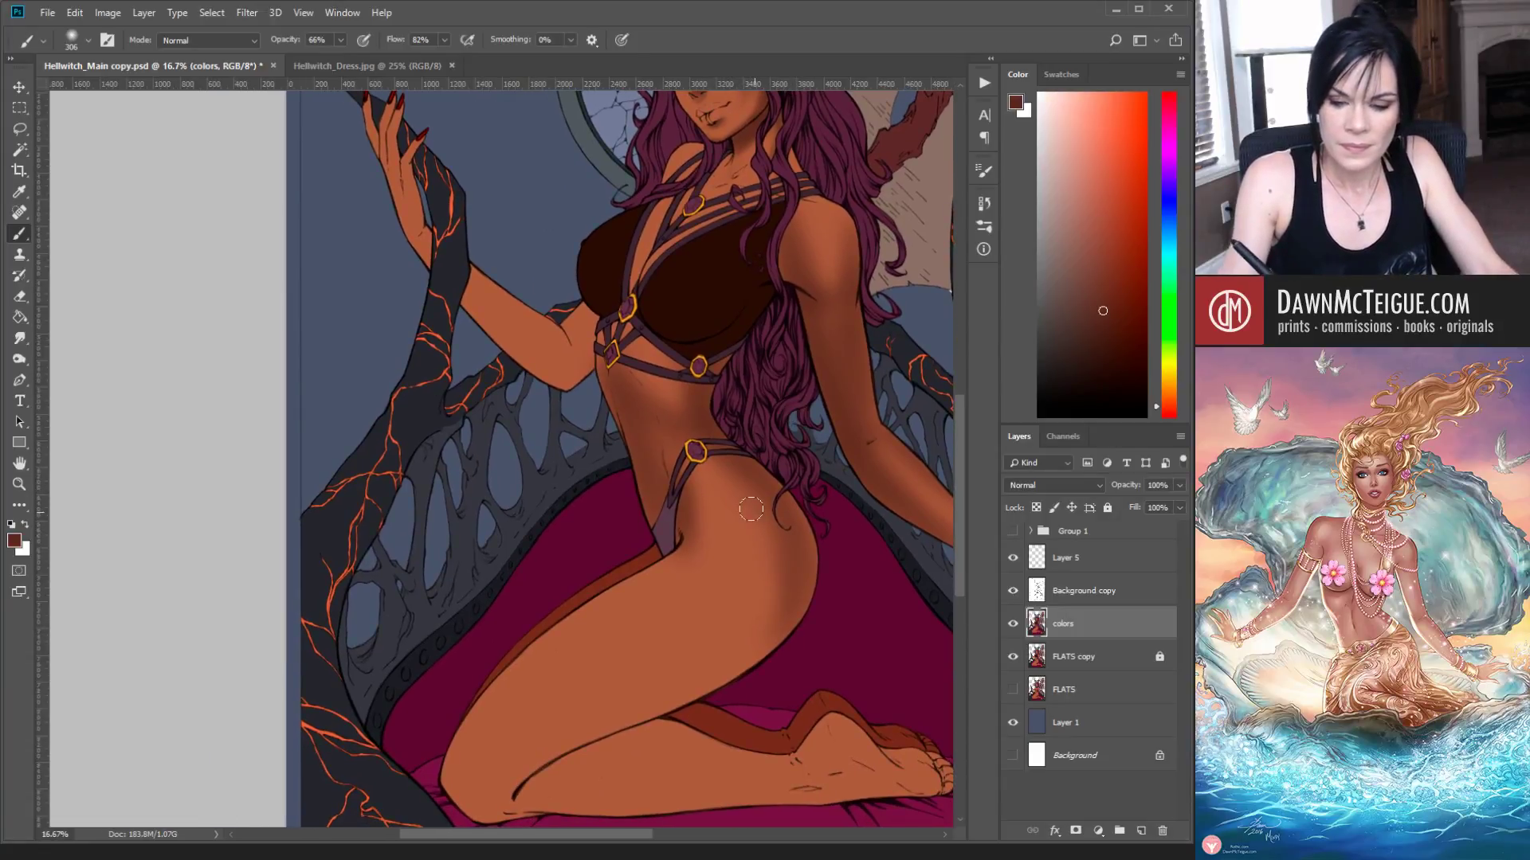
{"action": "key", "text": "bracketright"}
{"action": "key", "text": "bracketright"}
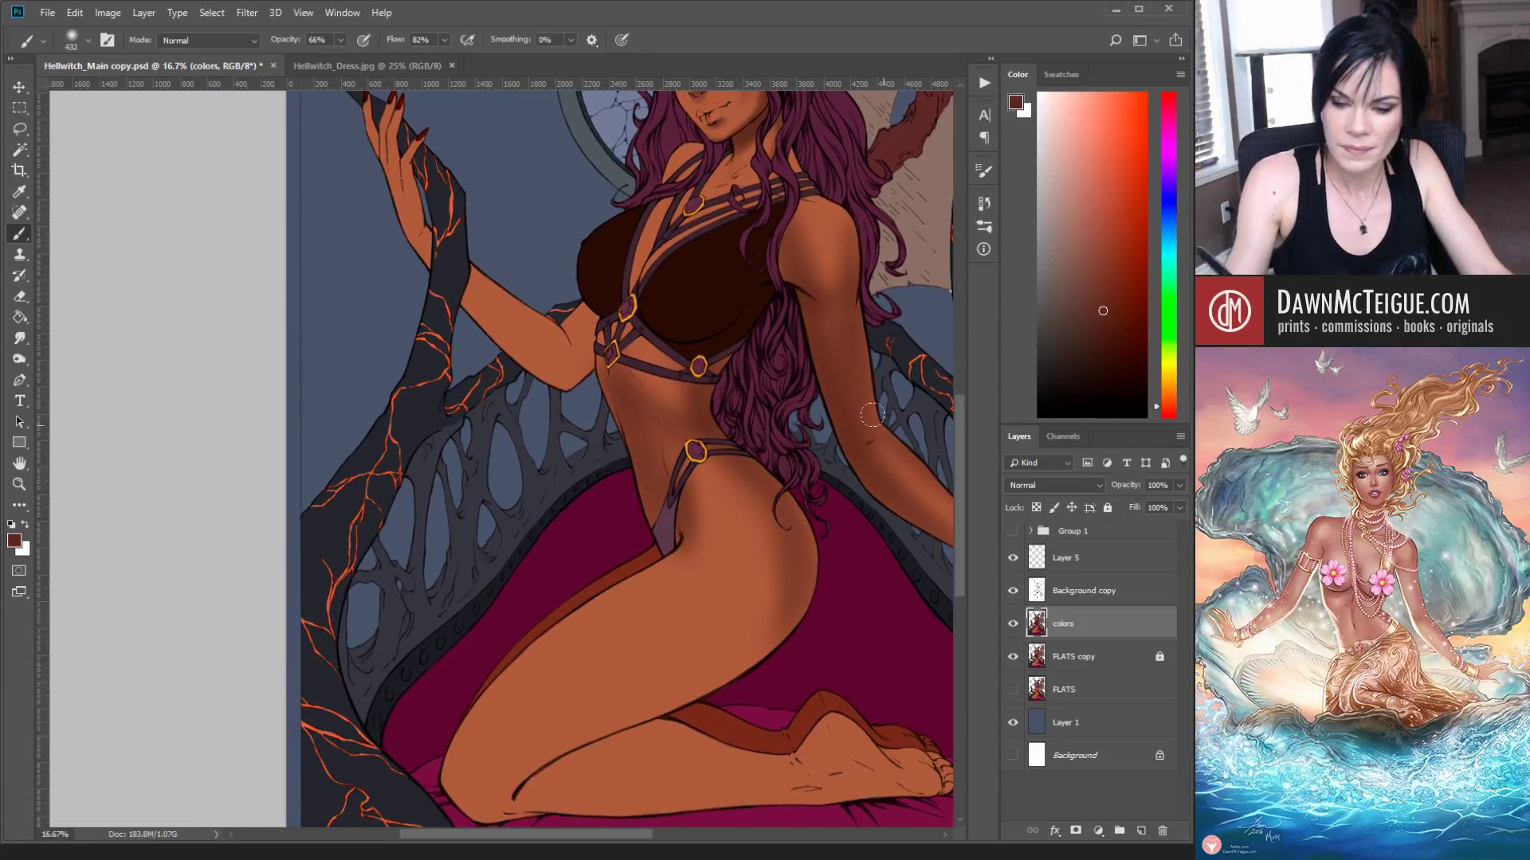
{"action": "left_click_drag", "start_coordinate": [774, 620], "coordinate": [598, 712]}
{"action": "left_click_drag", "start_coordinate": [777, 563], "coordinate": [605, 721]}
{"action": "mouse_move", "coordinate": [789, 521]}
{"action": "left_mouse_down"}
{"action": "mouse_move", "coordinate": [717, 654]}
{"action": "mouse_move", "coordinate": [550, 757]}
{"action": "left_mouse_up"}
{"action": "left_click_drag", "start_coordinate": [788, 573], "coordinate": [639, 714]}
{"action": "mouse_move", "coordinate": [542, 756]}
{"action": "left_mouse_down"}
{"action": "mouse_move", "coordinate": [497, 796]}
{"action": "mouse_move", "coordinate": [441, 730]}
{"action": "left_mouse_up"}
{"action": "mouse_move", "coordinate": [459, 791]}
{"action": "left_mouse_down"}
{"action": "mouse_move", "coordinate": [446, 714]}
{"action": "mouse_move", "coordinate": [489, 672]}
{"action": "left_mouse_up"}
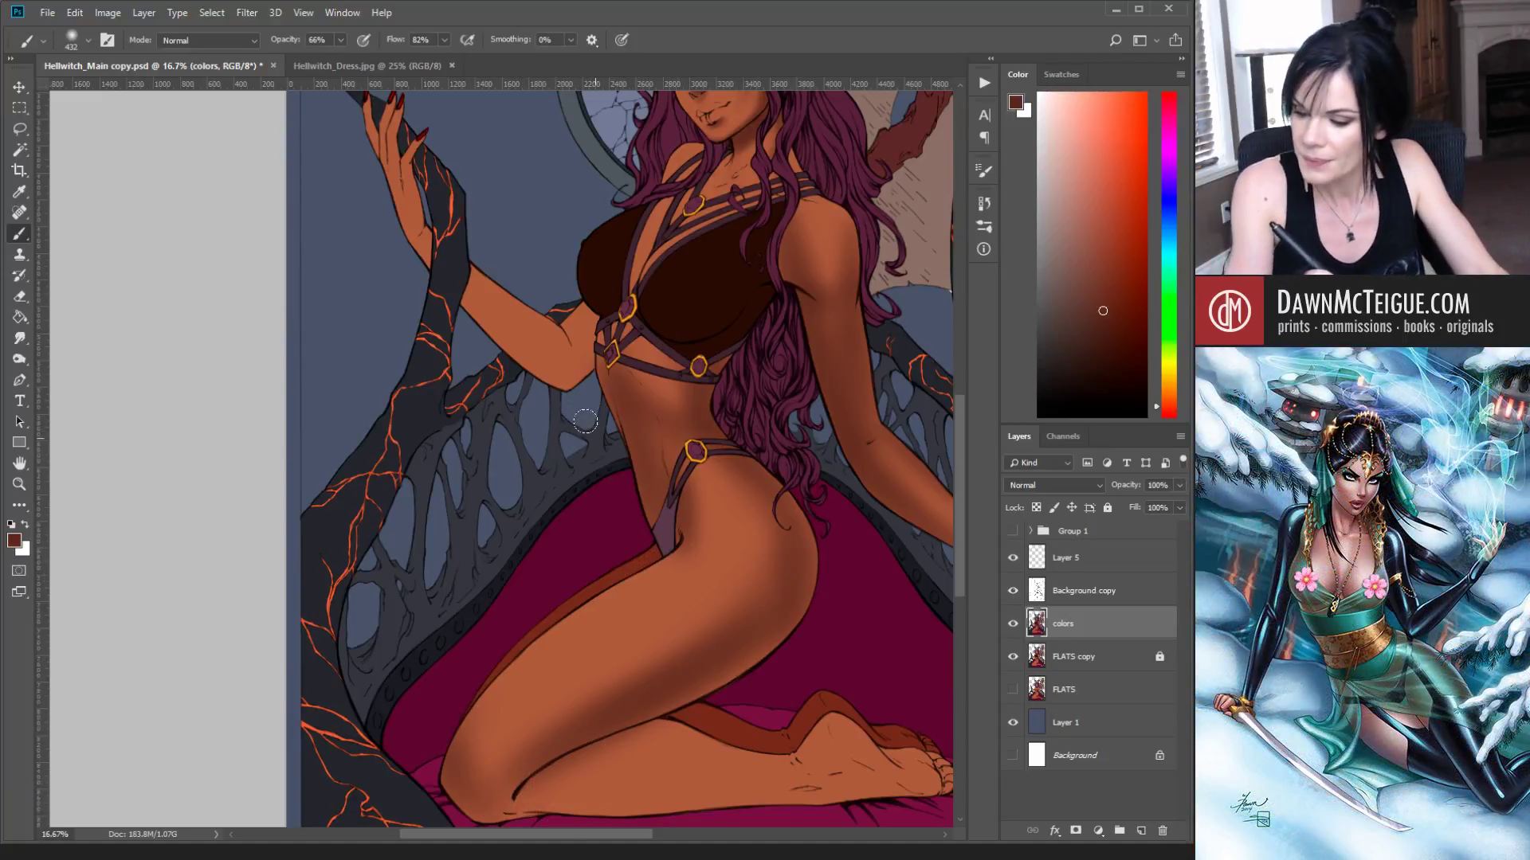
Step: Shade the elbow and upper part of the raised arm with the brush reduced to 120
{"action": "key", "text": "bracketleft"}
{"action": "key", "text": "bracketleft"}
{"action": "key", "text": "bracketleft"}
{"action": "key", "text": "bracketleft"}
{"action": "key", "text": "bracketleft"}
{"action": "key", "text": "bracketleft"}
{"action": "key", "text": "bracketleft"}
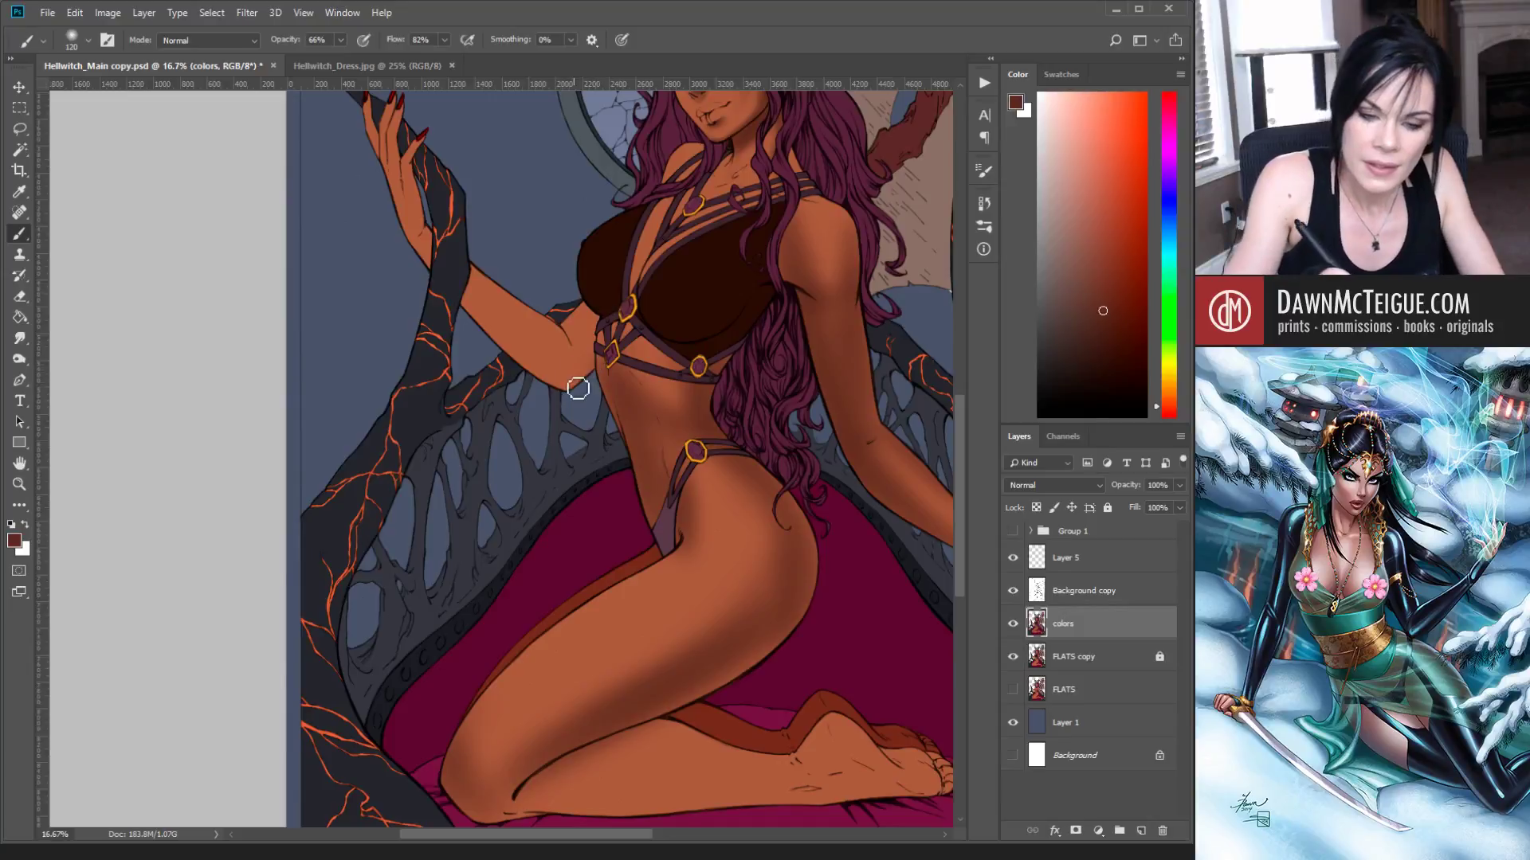
{"action": "left_click_drag", "start_coordinate": [602, 359], "coordinate": [570, 390]}
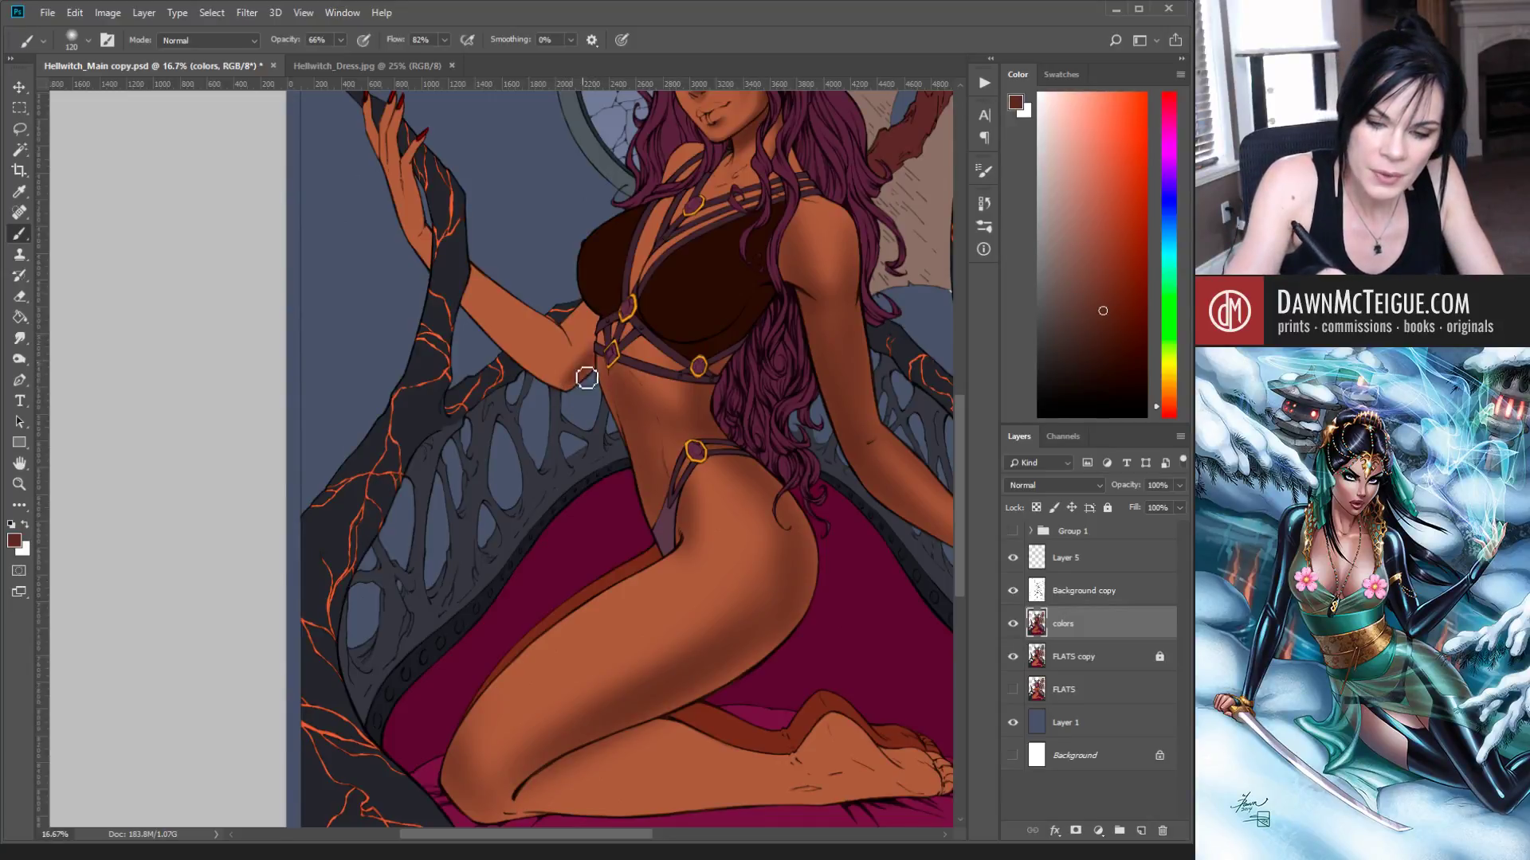
Step: Shade the forearm, palm and fingers of the raised arm with soft strokes at brush size 177
{"action": "mouse_move", "coordinate": [459, 302]}
{"action": "left_mouse_down"}
{"action": "mouse_move", "coordinate": [563, 383]}
{"action": "mouse_move", "coordinate": [458, 291]}
{"action": "mouse_move", "coordinate": [558, 371]}
{"action": "mouse_move", "coordinate": [492, 295]}
{"action": "mouse_move", "coordinate": [453, 279]}
{"action": "mouse_move", "coordinate": [592, 382]}
{"action": "mouse_move", "coordinate": [455, 276]}
{"action": "mouse_move", "coordinate": [530, 361]}
{"action": "mouse_move", "coordinate": [461, 306]}
{"action": "mouse_move", "coordinate": [484, 301]}
{"action": "mouse_move", "coordinate": [525, 342]}
{"action": "mouse_move", "coordinate": [449, 239]}
{"action": "mouse_move", "coordinate": [416, 230]}
{"action": "mouse_move", "coordinate": [426, 275]}
{"action": "mouse_move", "coordinate": [381, 153]}
{"action": "left_mouse_up"}
{"action": "mouse_move", "coordinate": [400, 235]}
{"action": "left_mouse_down"}
{"action": "mouse_move", "coordinate": [357, 106]}
{"action": "mouse_move", "coordinate": [383, 116]}
{"action": "left_mouse_up"}
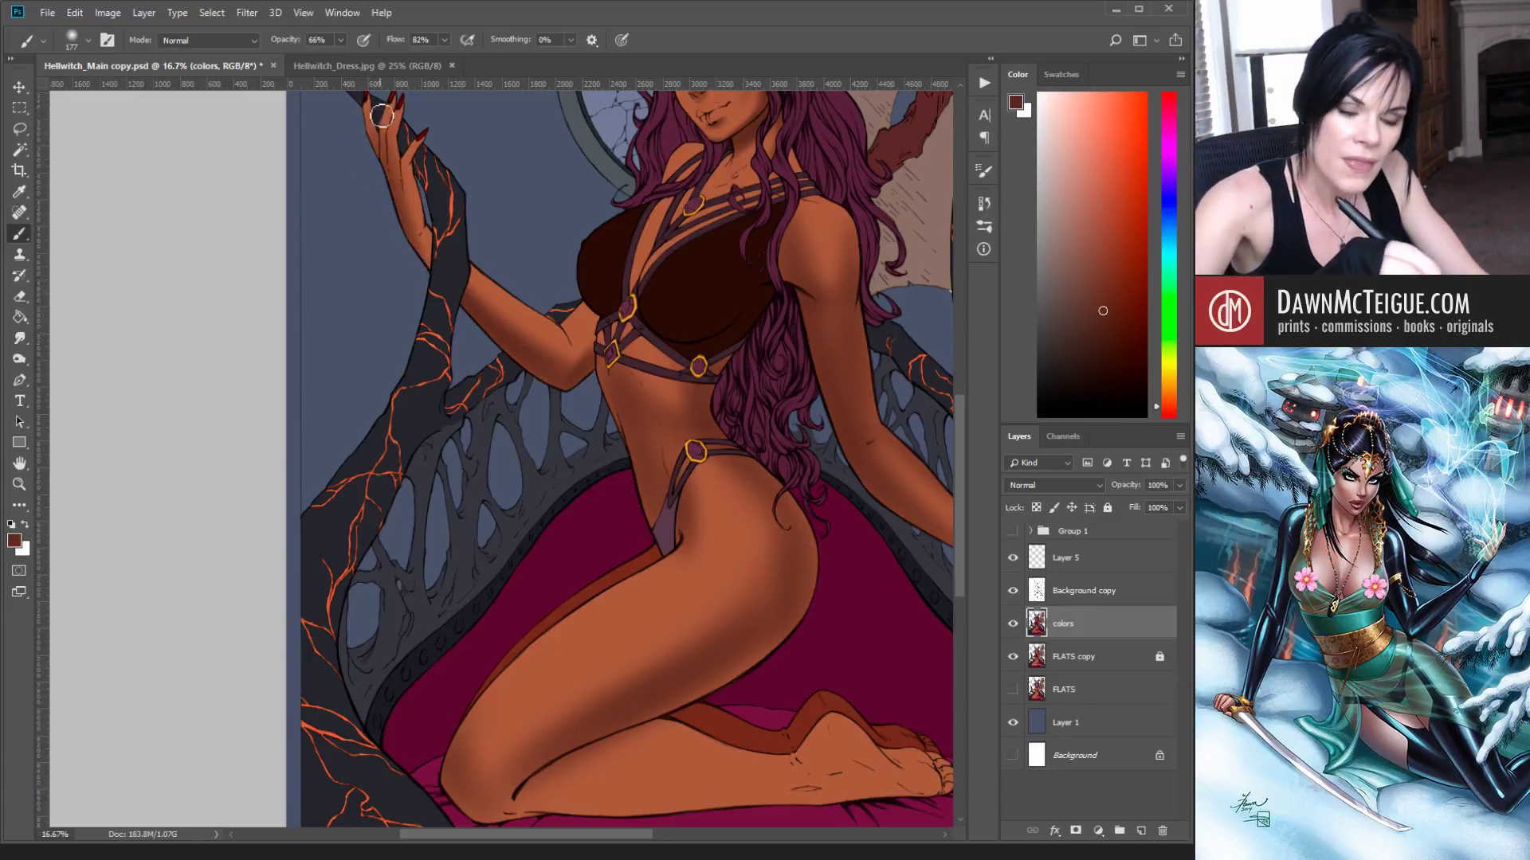
{"action": "left_click_drag", "start_coordinate": [417, 260], "coordinate": [400, 163]}
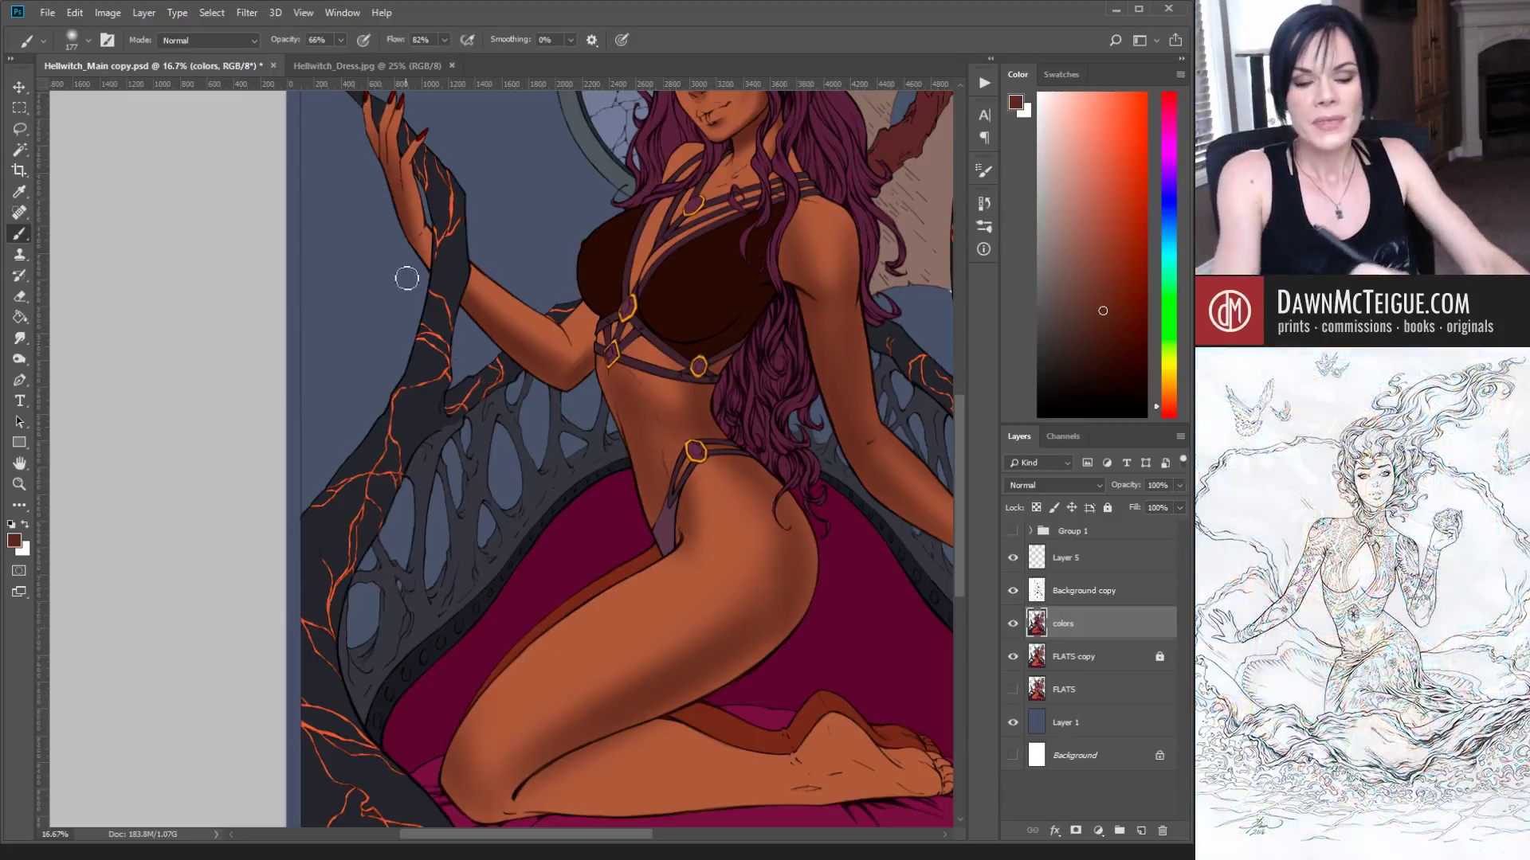
Step: Shade the underside of the folded lower leg from the knee to the foot
{"action": "left_click", "coordinate": [702, 435], "text": "alt"}
{"action": "left_click", "coordinate": [607, 440], "text": "alt"}
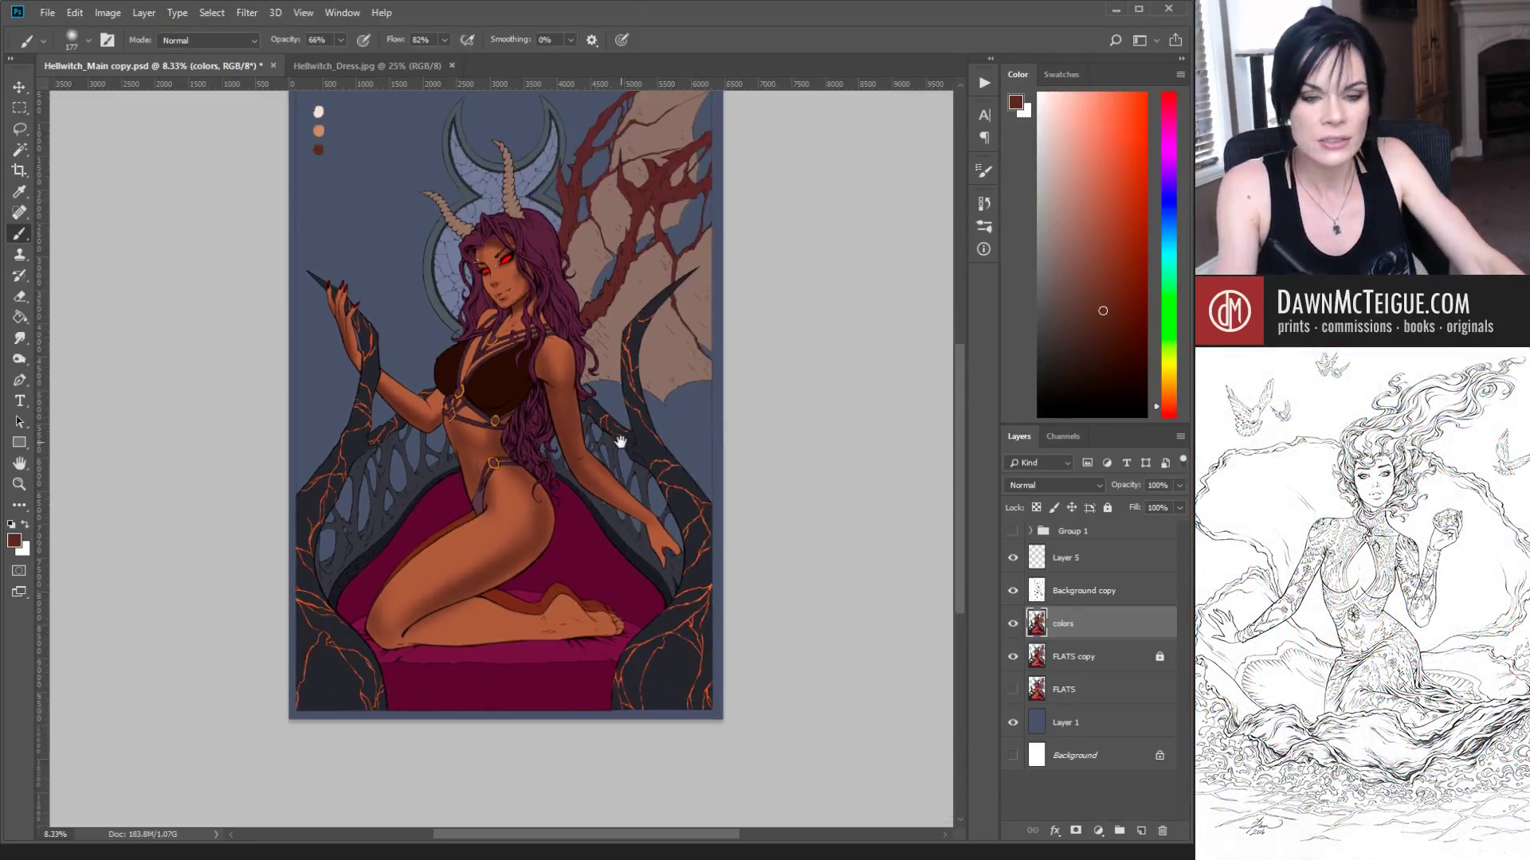
{"action": "left_click_drag", "start_coordinate": [618, 436], "coordinate": [686, 484]}
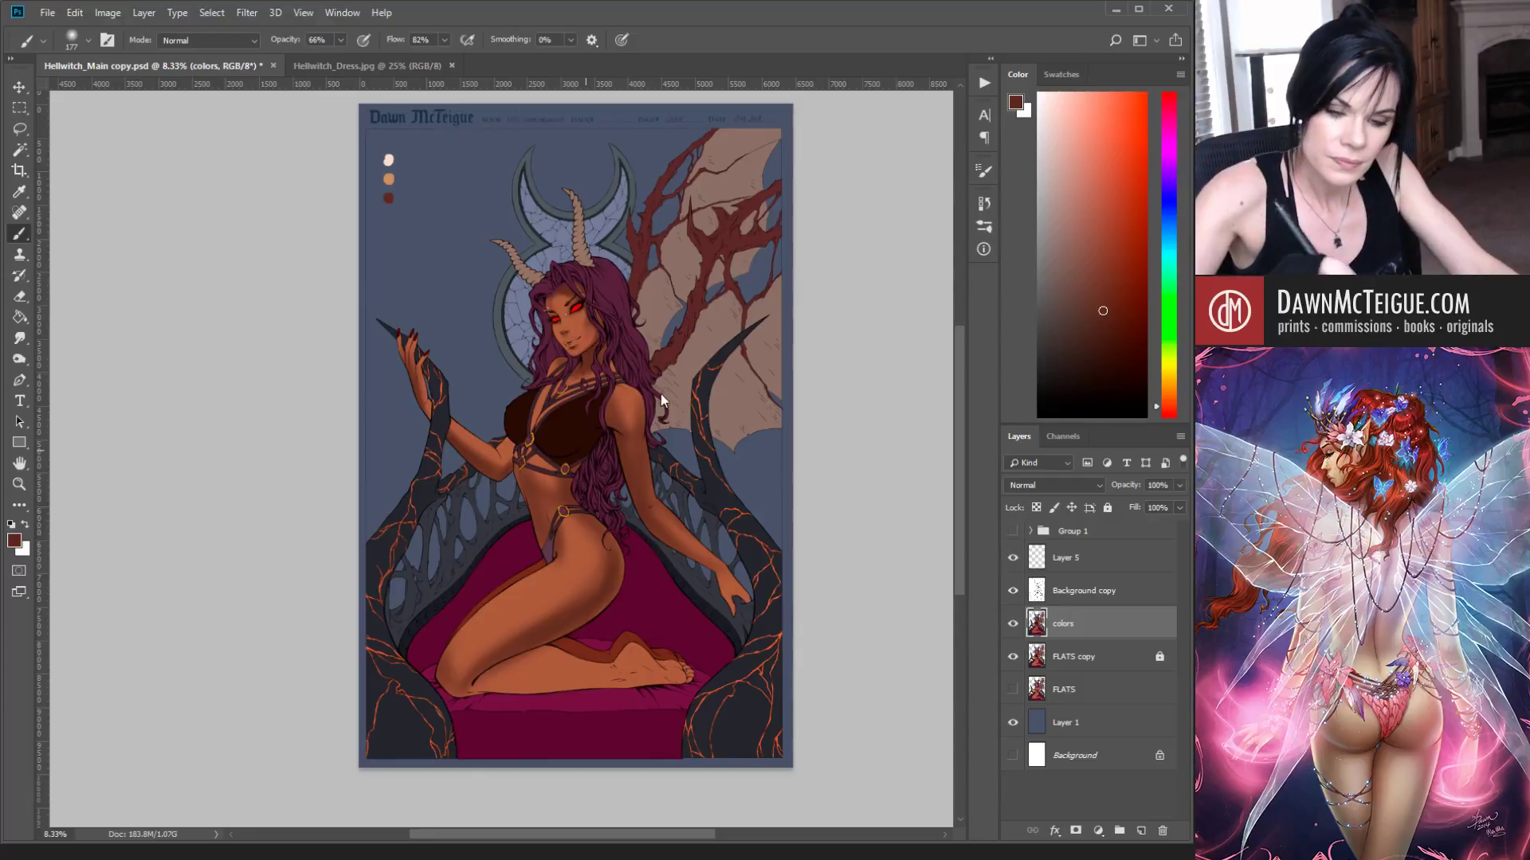
{"action": "left_click_drag", "start_coordinate": [465, 694], "coordinate": [551, 701]}
{"action": "left_click_drag", "start_coordinate": [476, 691], "coordinate": [584, 693]}
{"action": "left_click_drag", "start_coordinate": [490, 692], "coordinate": [625, 690]}
{"action": "left_click_drag", "start_coordinate": [501, 694], "coordinate": [663, 683]}
{"action": "left_click_drag", "start_coordinate": [562, 696], "coordinate": [710, 680]}
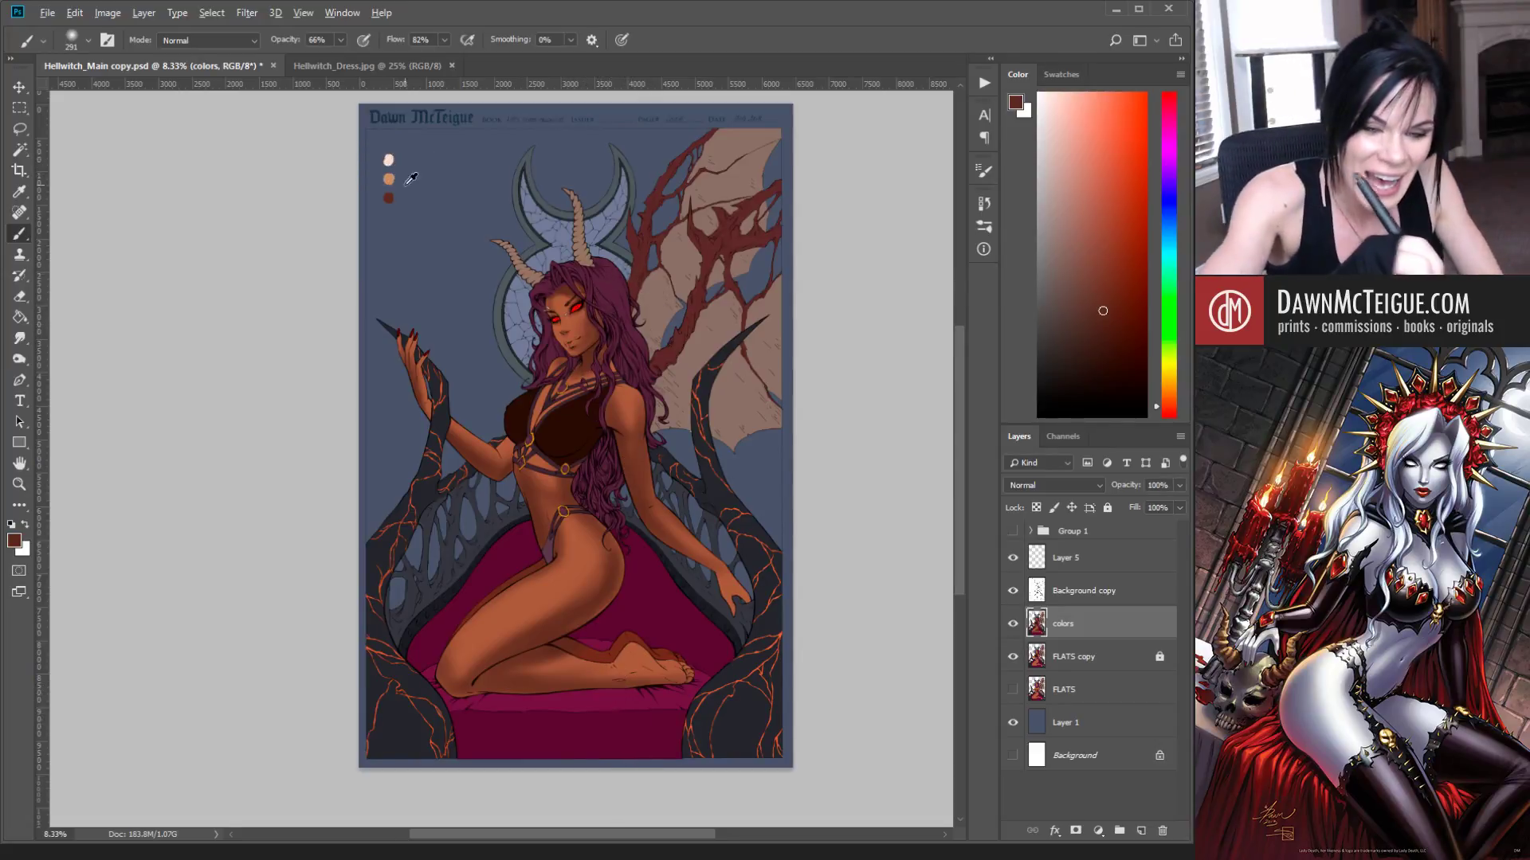
Step: Blend the shading on the face and lowered arm using skin tones sampled from those areas
{"action": "left_click", "coordinate": [576, 315], "text": "alt"}
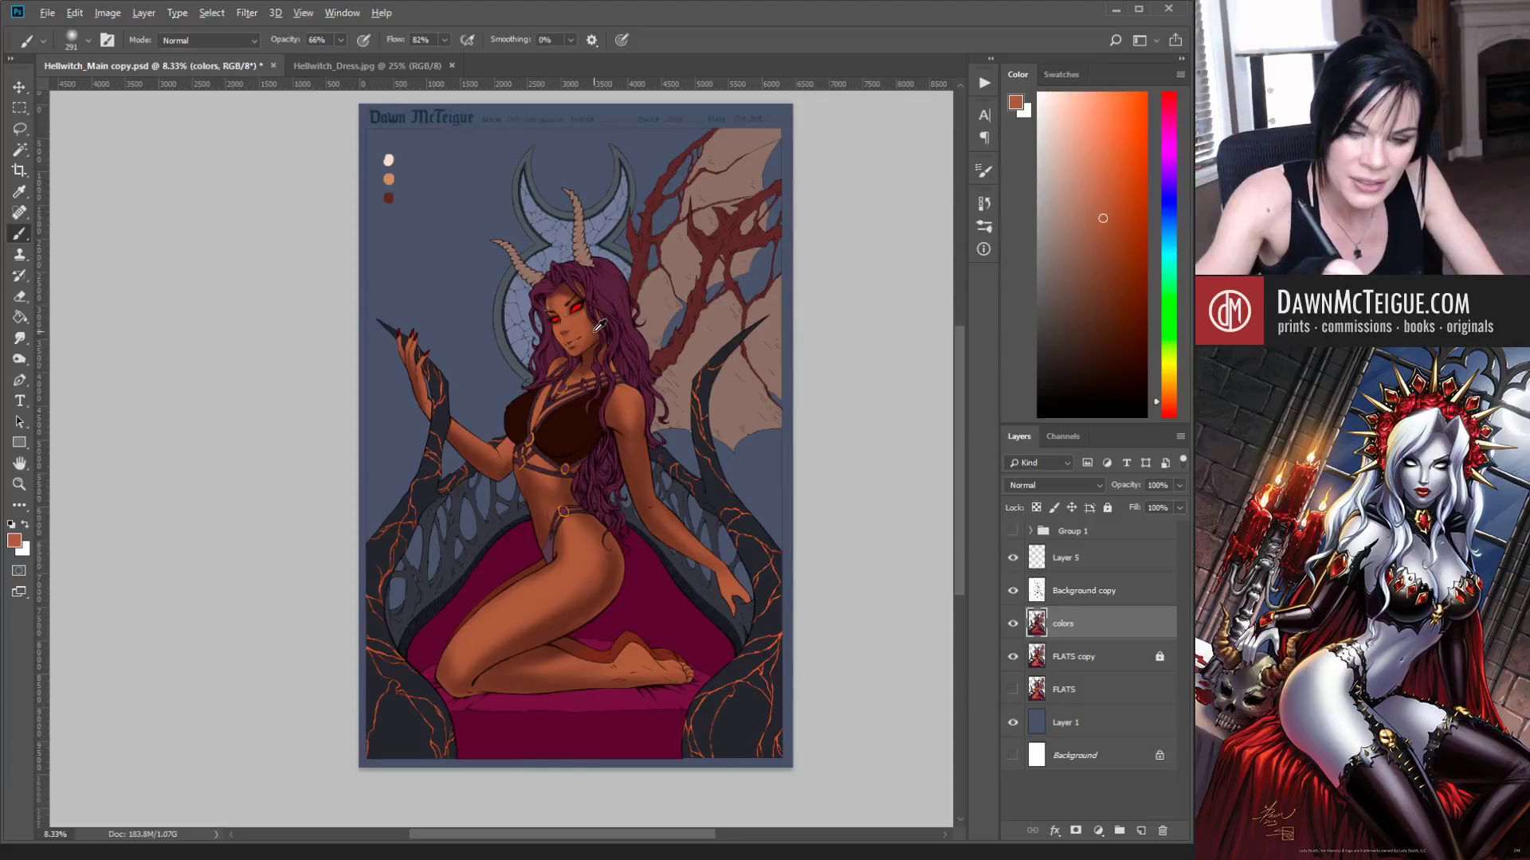
{"action": "left_click", "coordinate": [593, 324], "text": "alt"}
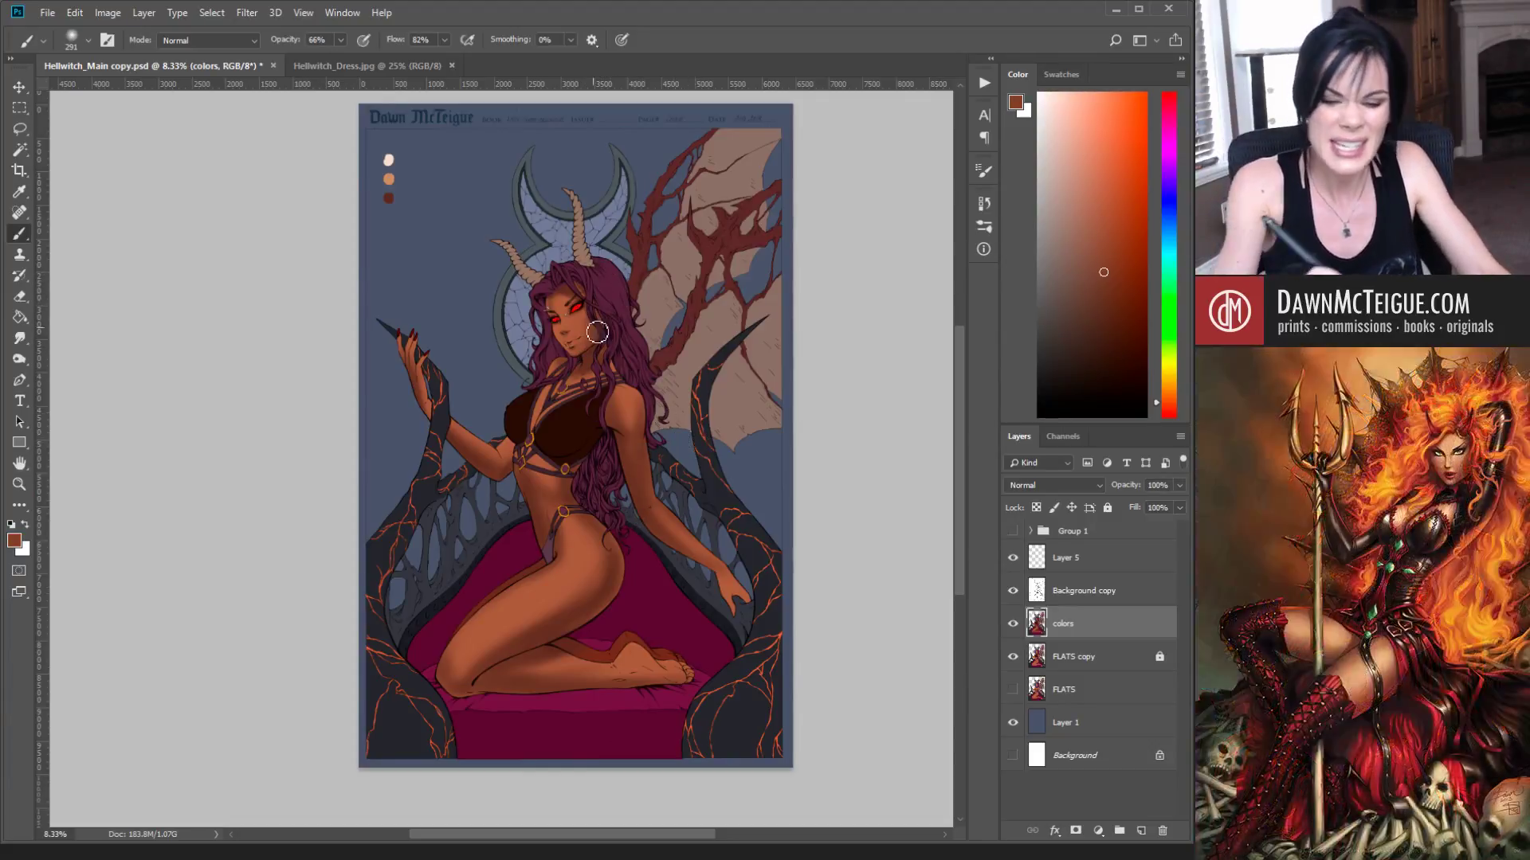
{"action": "left_click", "coordinate": [634, 469], "text": "alt"}
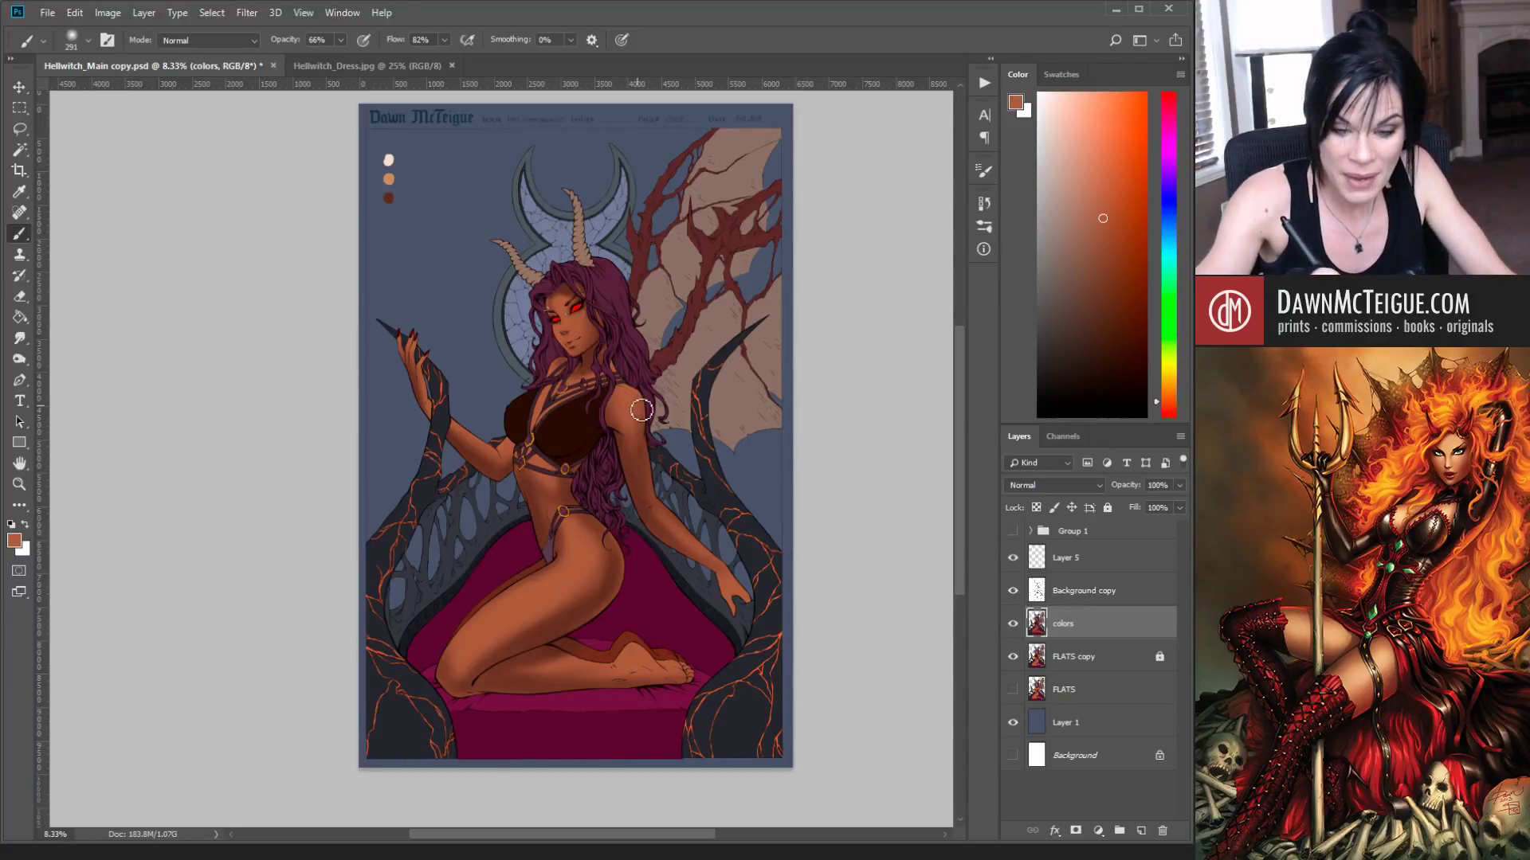
{"action": "left_click", "coordinate": [626, 449], "text": "alt"}
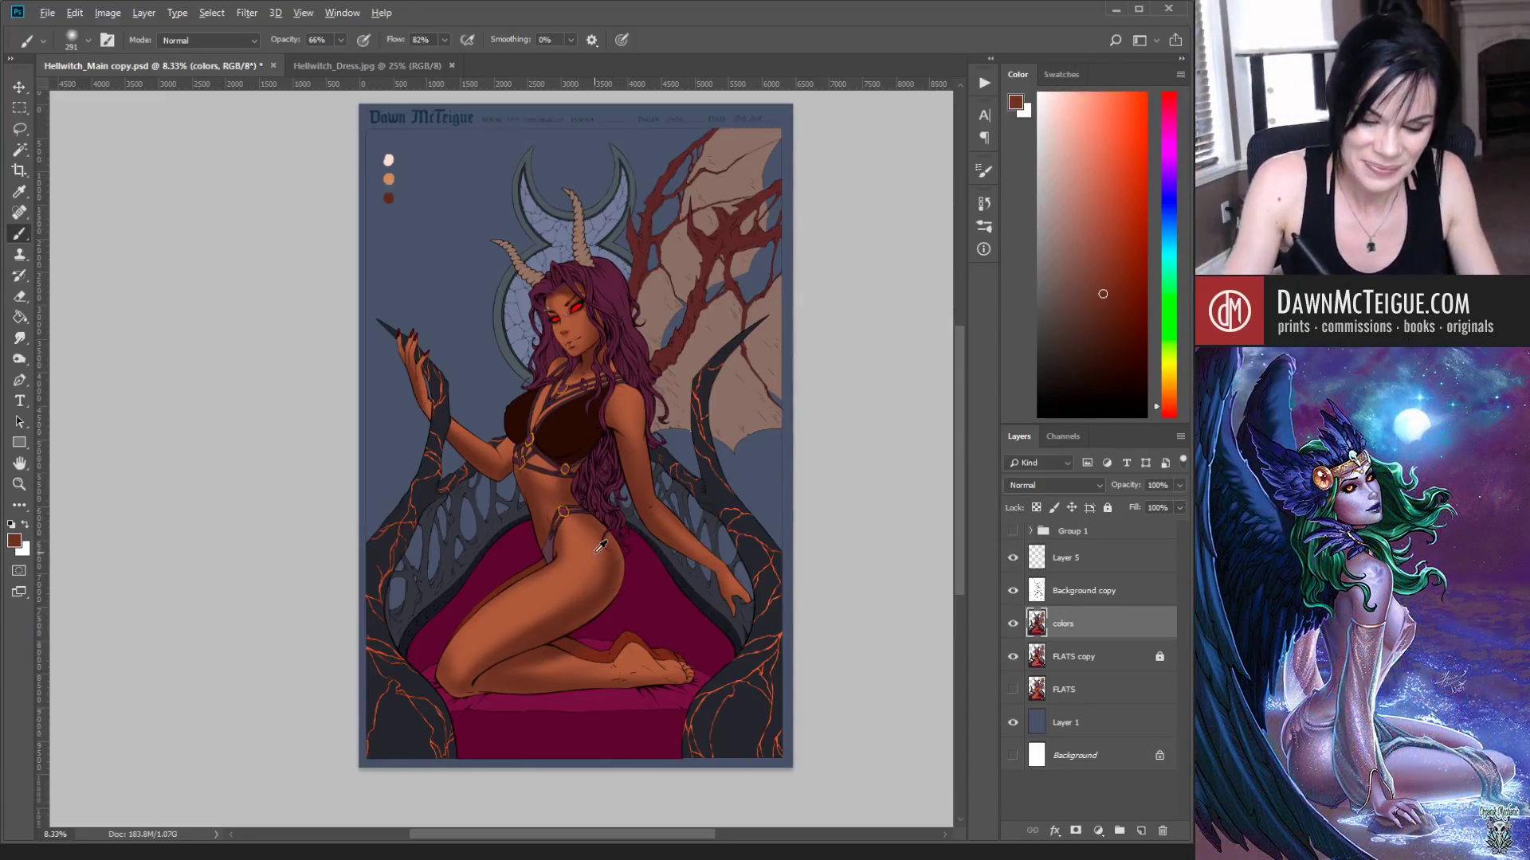
Step: Blend the shading on the hip and near thigh at brush size 322 using skin tones sampled from the thigh
{"action": "left_click", "coordinate": [608, 600], "text": "alt"}
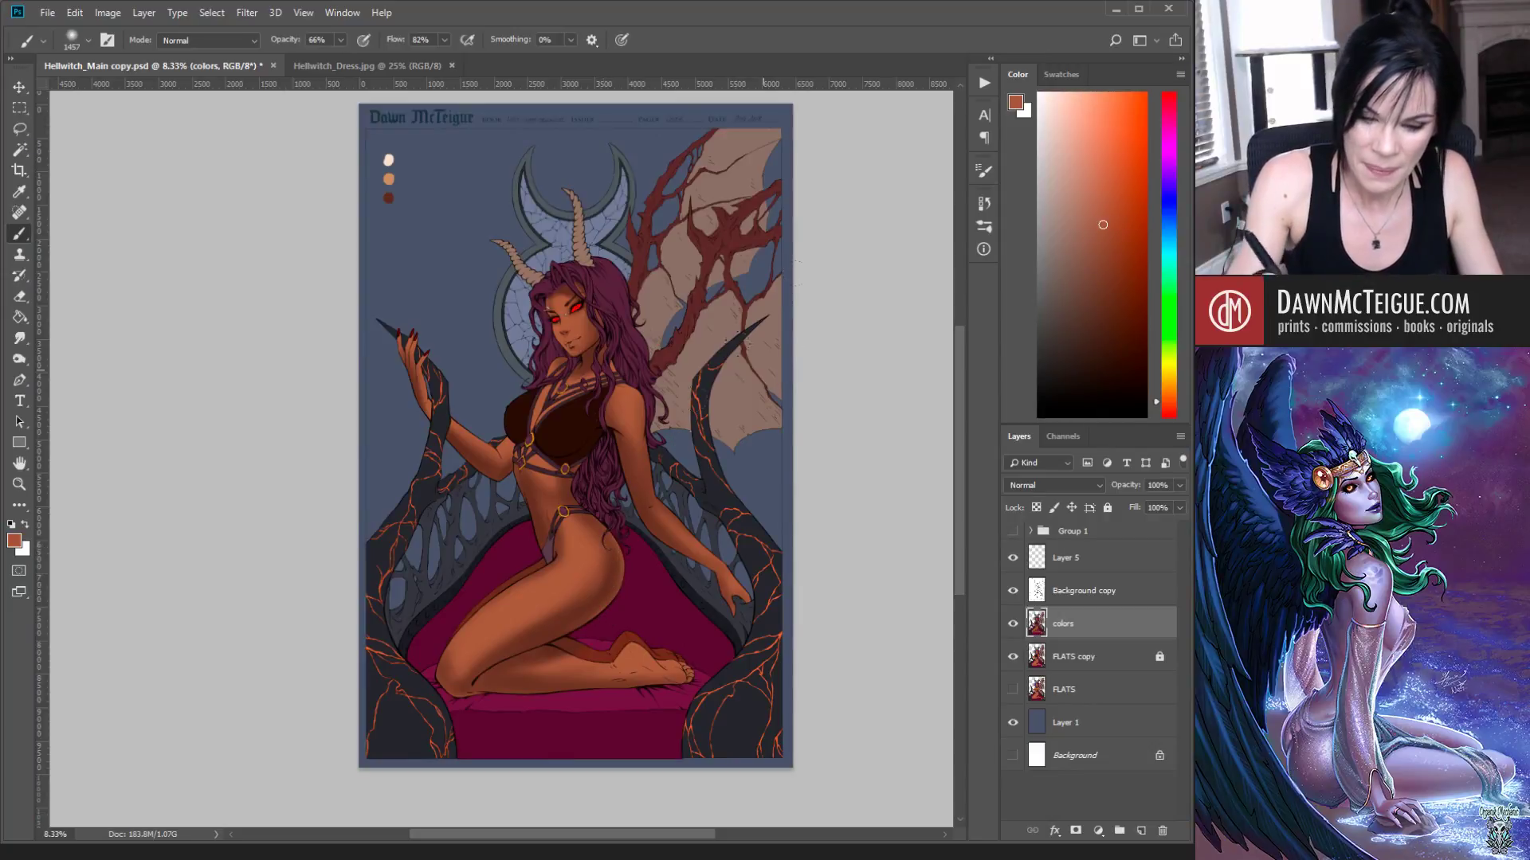
{"action": "right_click", "coordinate": [854, 366], "text": "alt"}
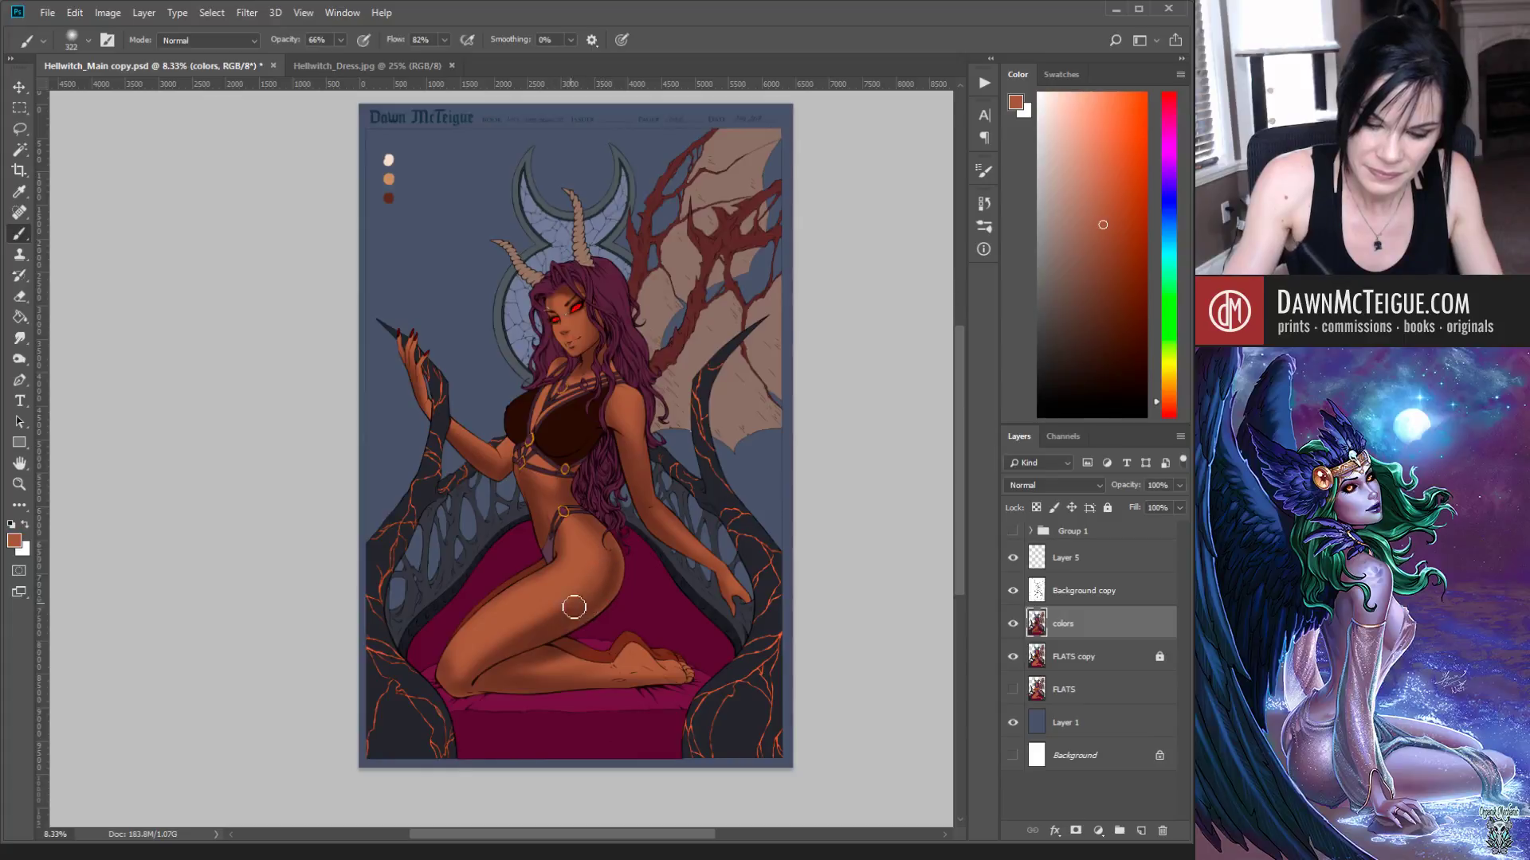
{"action": "left_click", "coordinate": [609, 564], "text": "alt"}
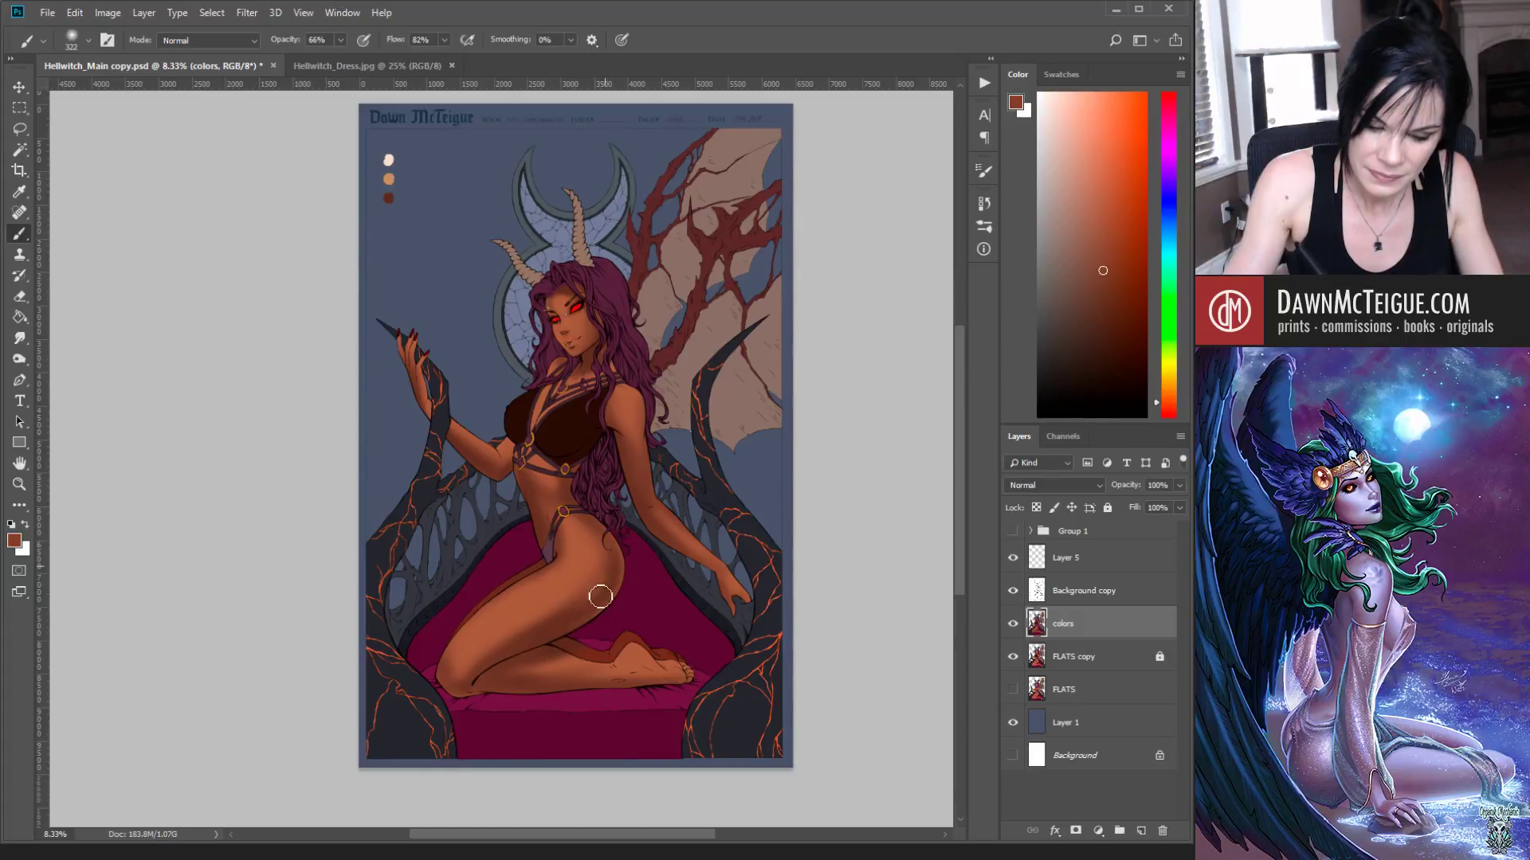
{"action": "left_click", "coordinate": [548, 613], "text": "alt"}
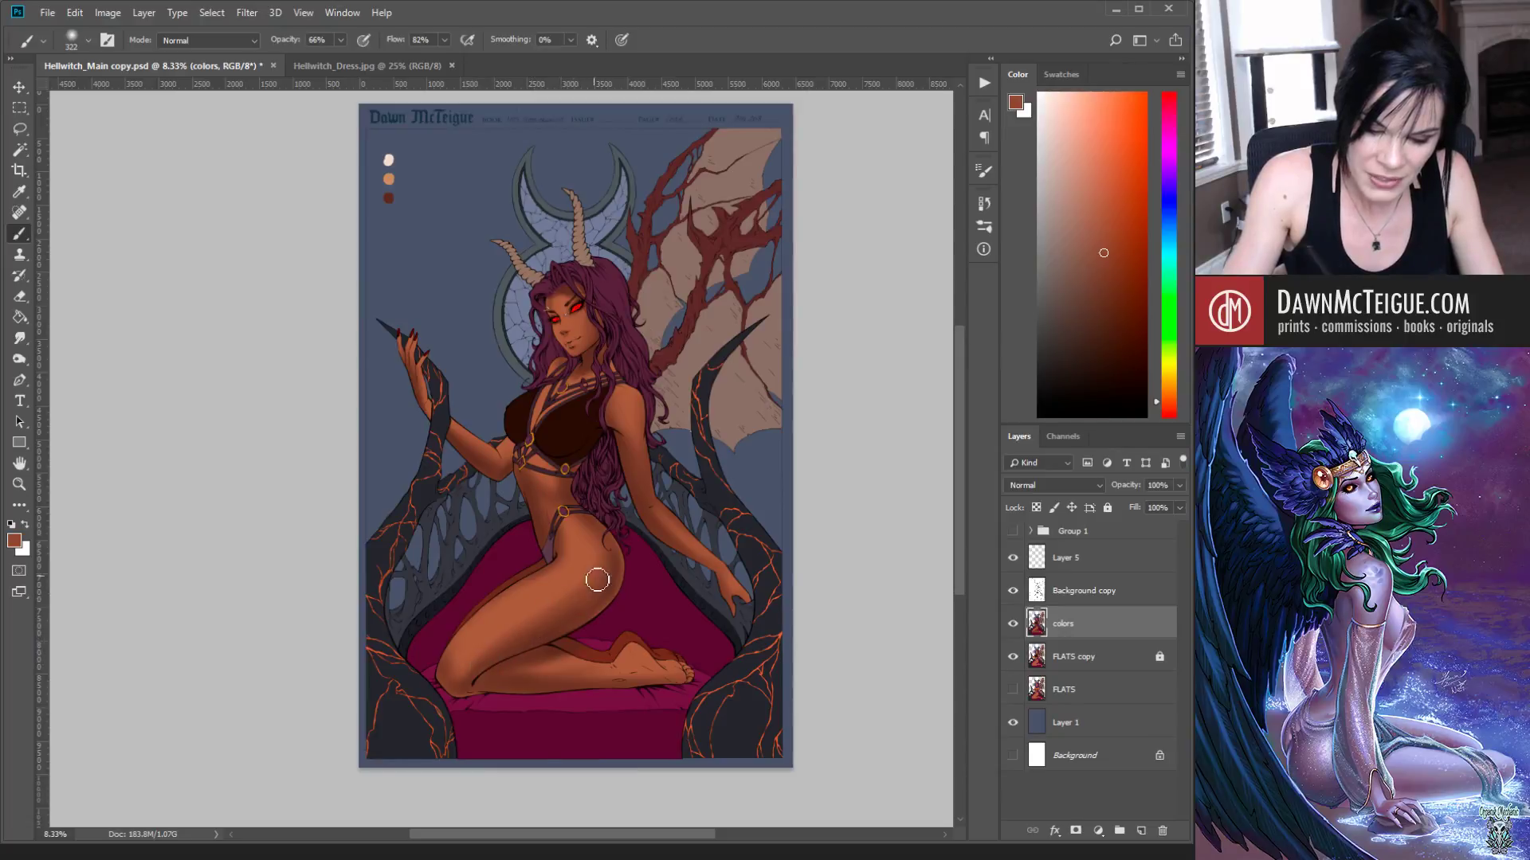
{"action": "left_click_drag", "start_coordinate": [611, 557], "coordinate": [615, 561]}
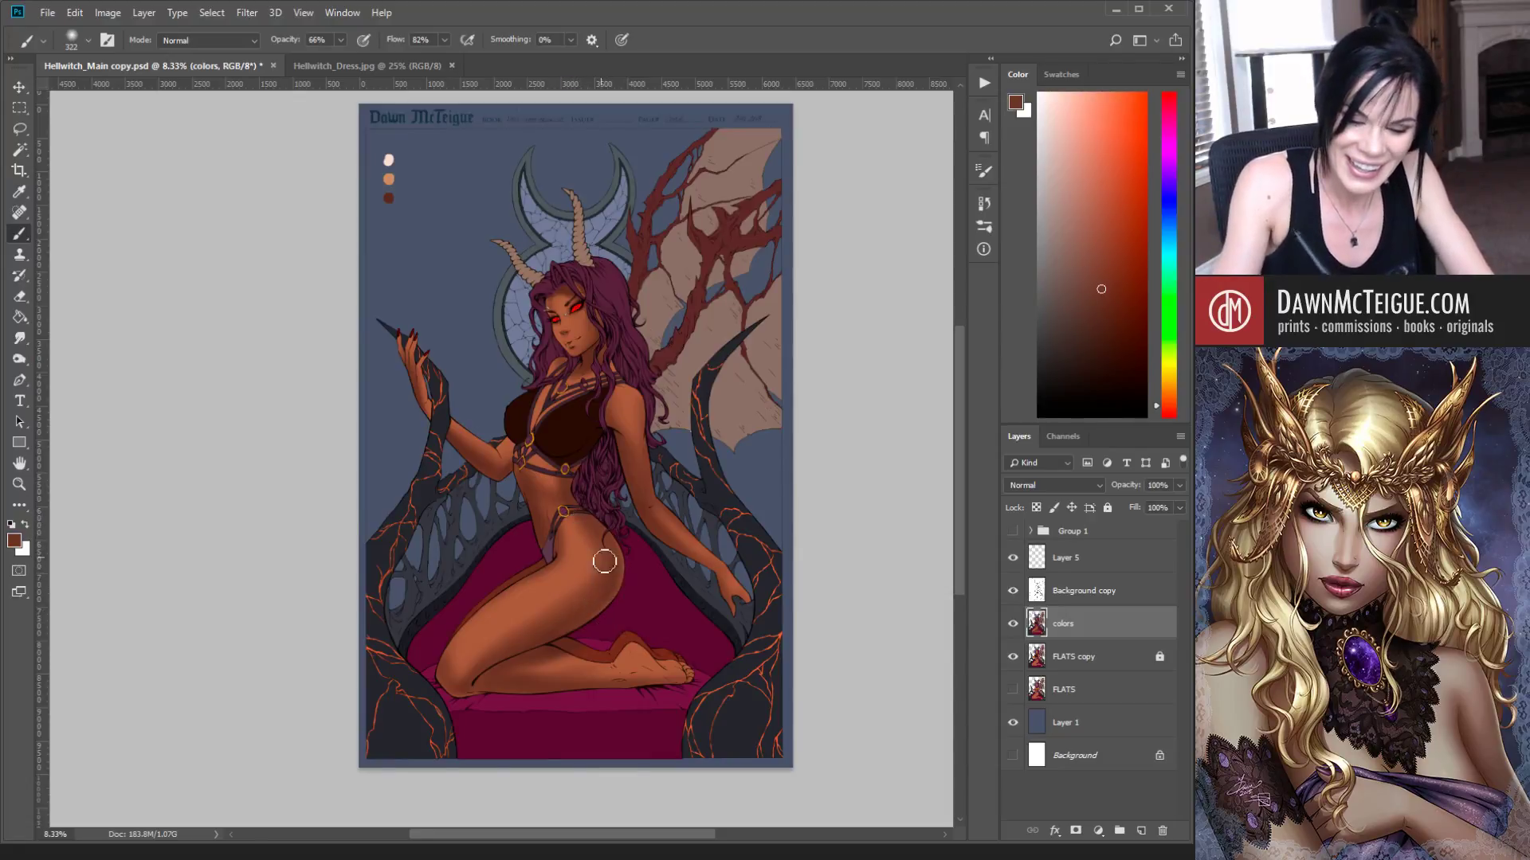
Step: Blend the upper hip and knee with sampled skin tones and deepen the shadows with the dark brown swatch
{"action": "left_click", "coordinate": [578, 526], "text": "alt"}
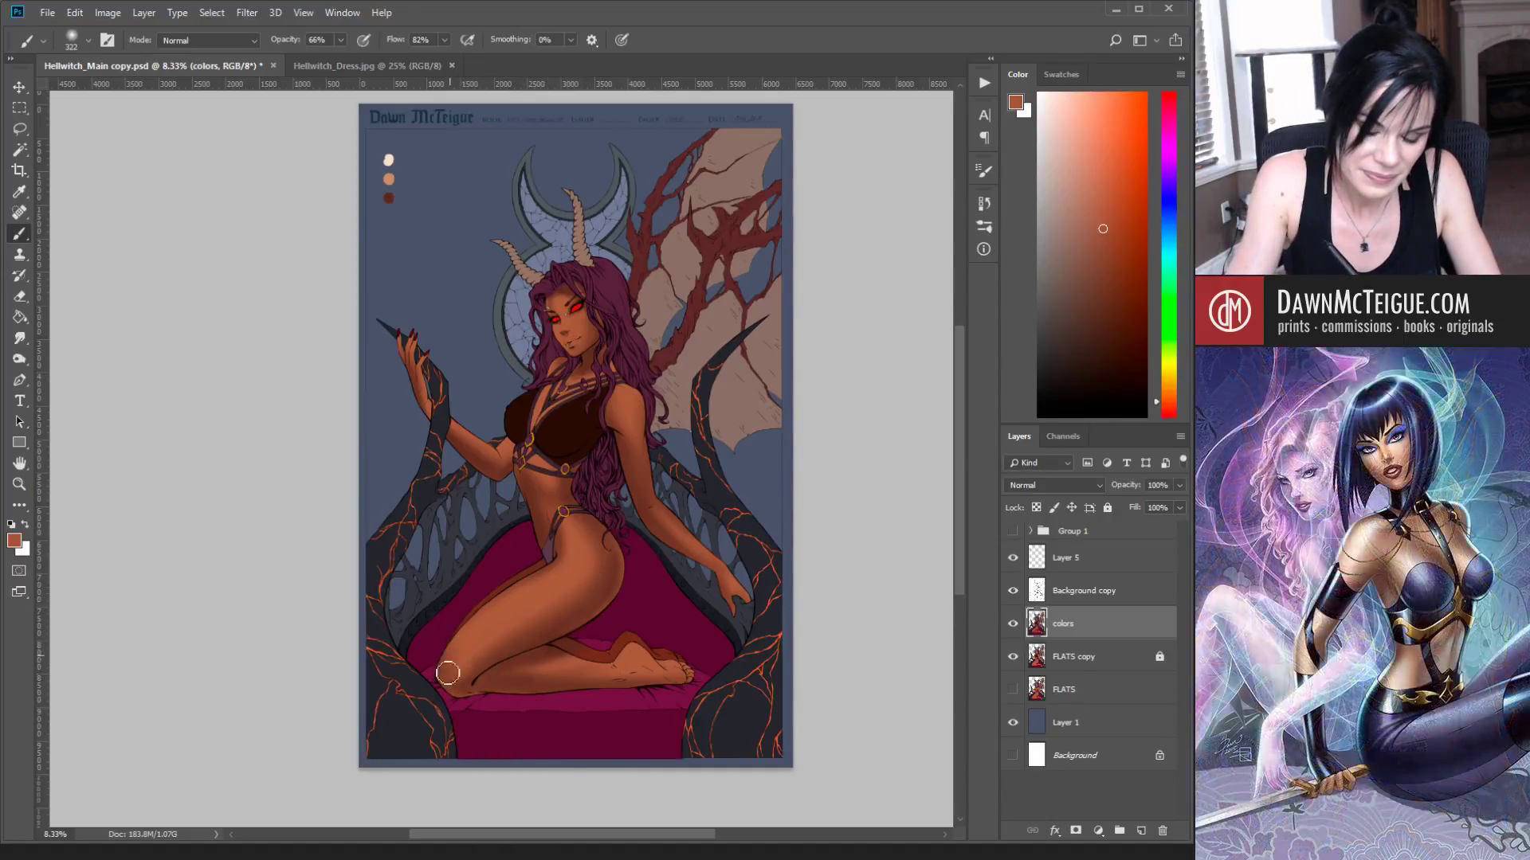
{"action": "left_click", "coordinate": [453, 663], "text": "alt"}
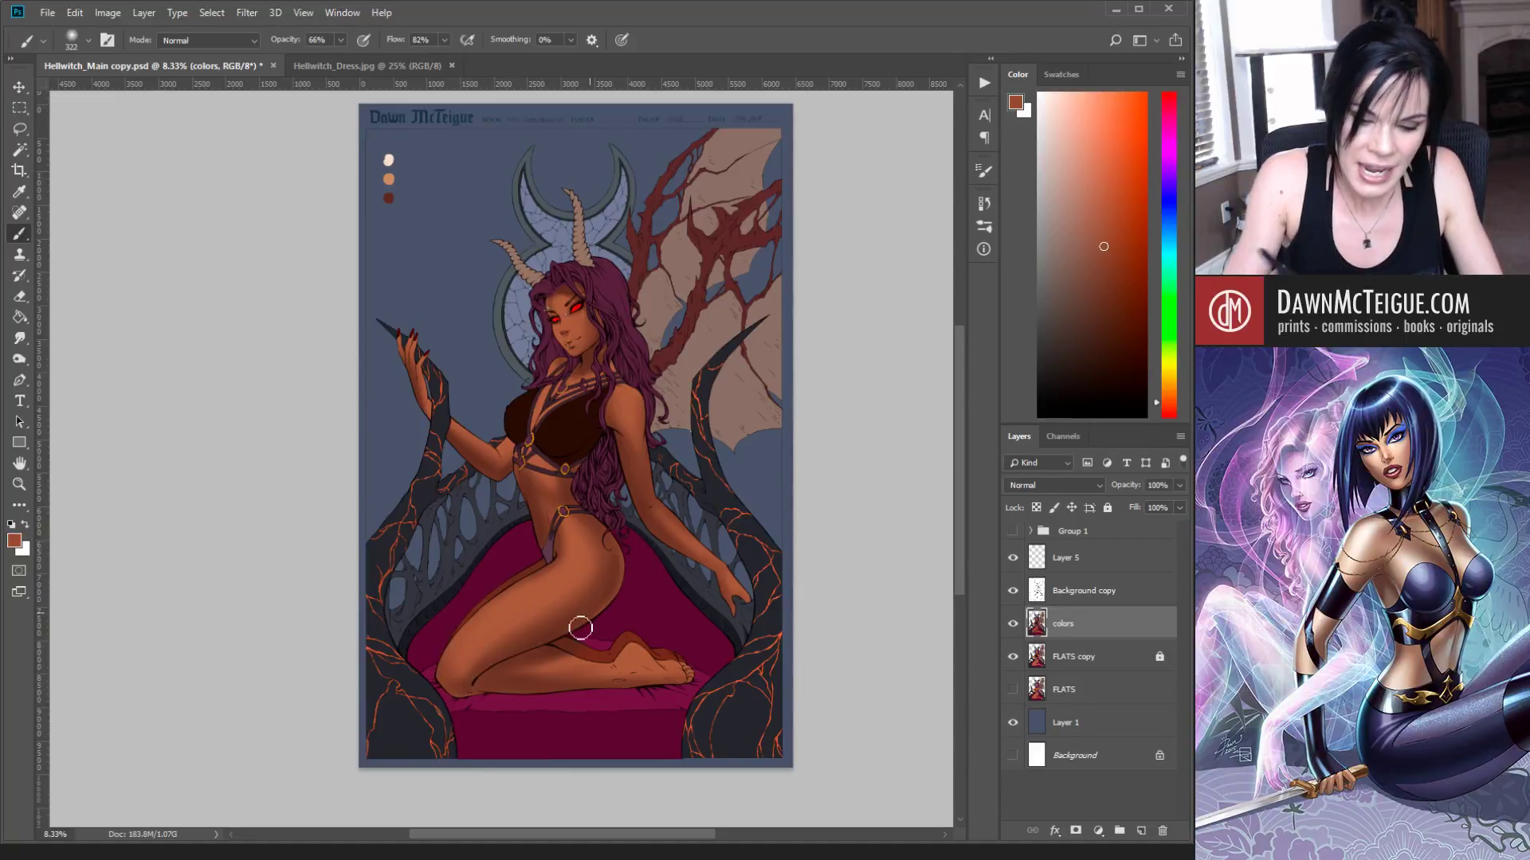
{"action": "left_click", "coordinate": [388, 198], "text": "alt"}
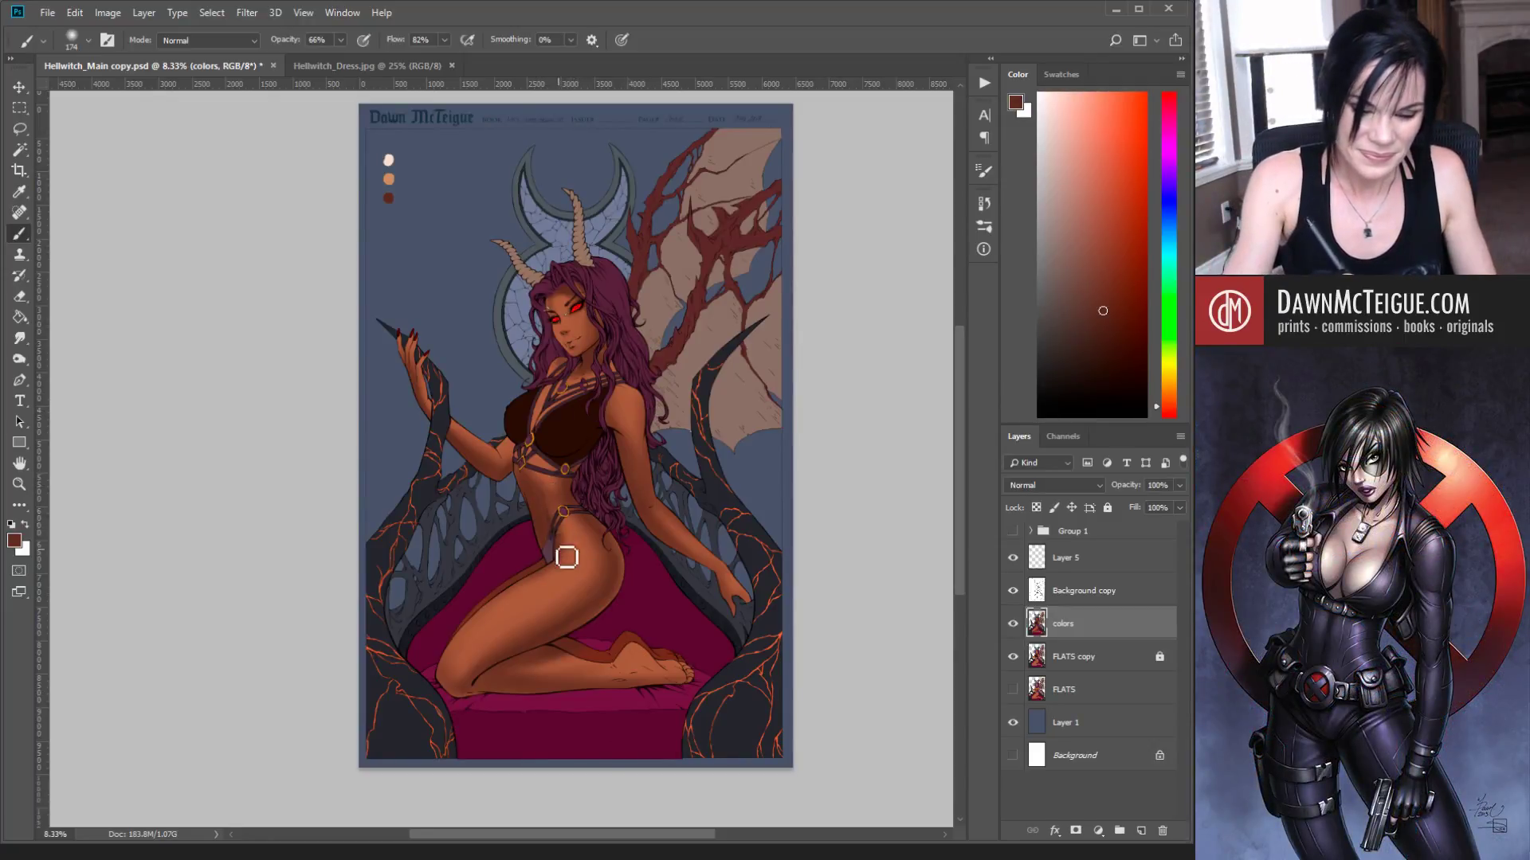
Step: Pick the peach swatch as the paint color and start soft face highlights at brush size 77
{"action": "left_click", "coordinate": [388, 179], "text": "alt"}
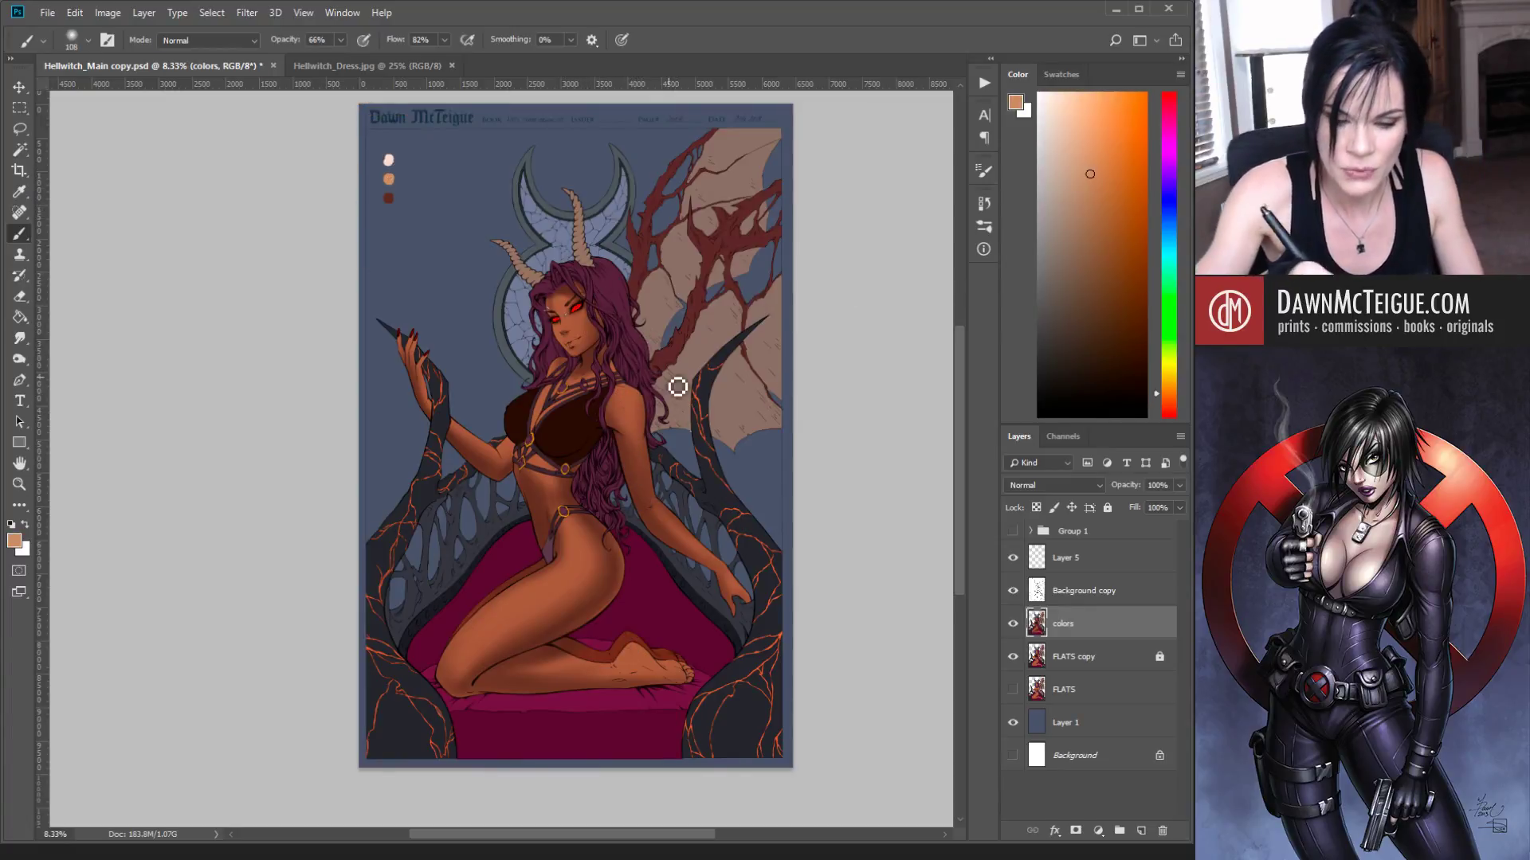
{"action": "key", "text": "]"}
{"action": "key", "text": "]"}
{"action": "key", "text": "]"}
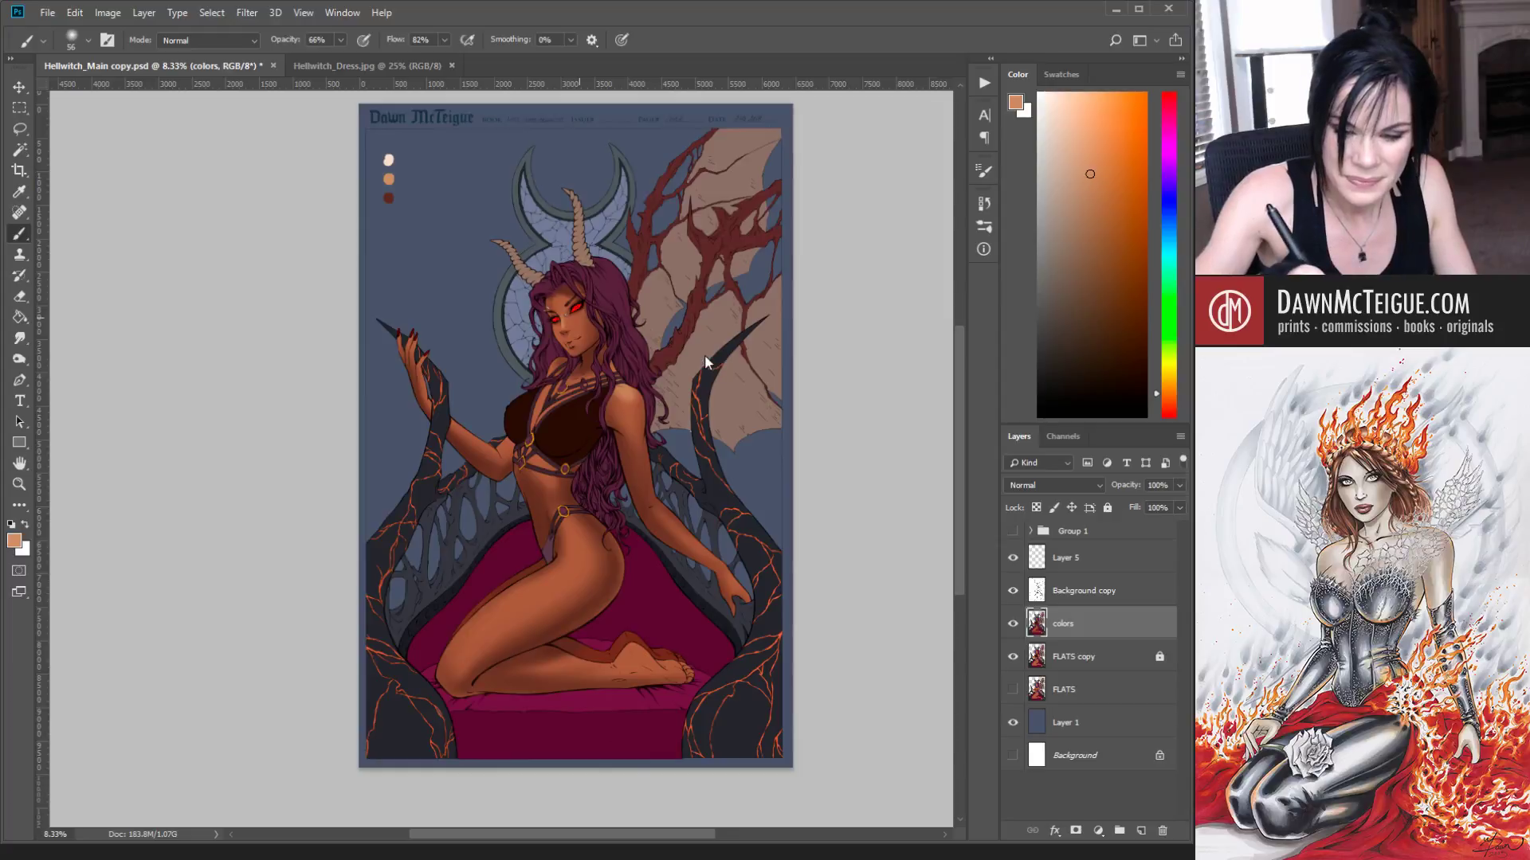
{"action": "key", "text": "bracketright"}
{"action": "key", "text": "bracketright"}
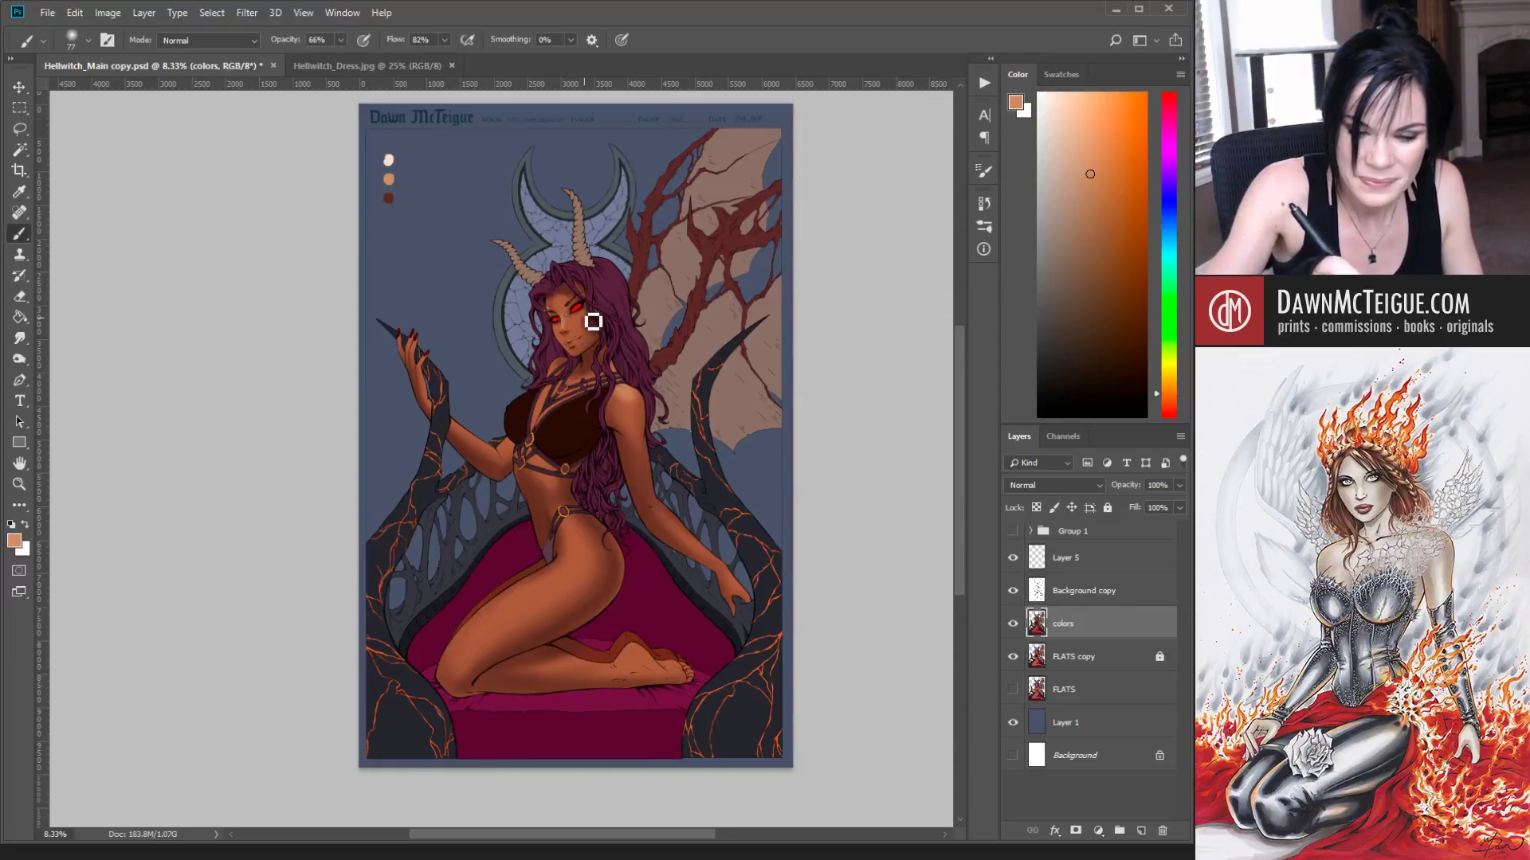
Step: Highlight the chest and shoulder in the peach tone, enlarging the brush from 94 to 155
{"action": "key", "text": "bracketright"}
{"action": "key", "text": "bracketright"}
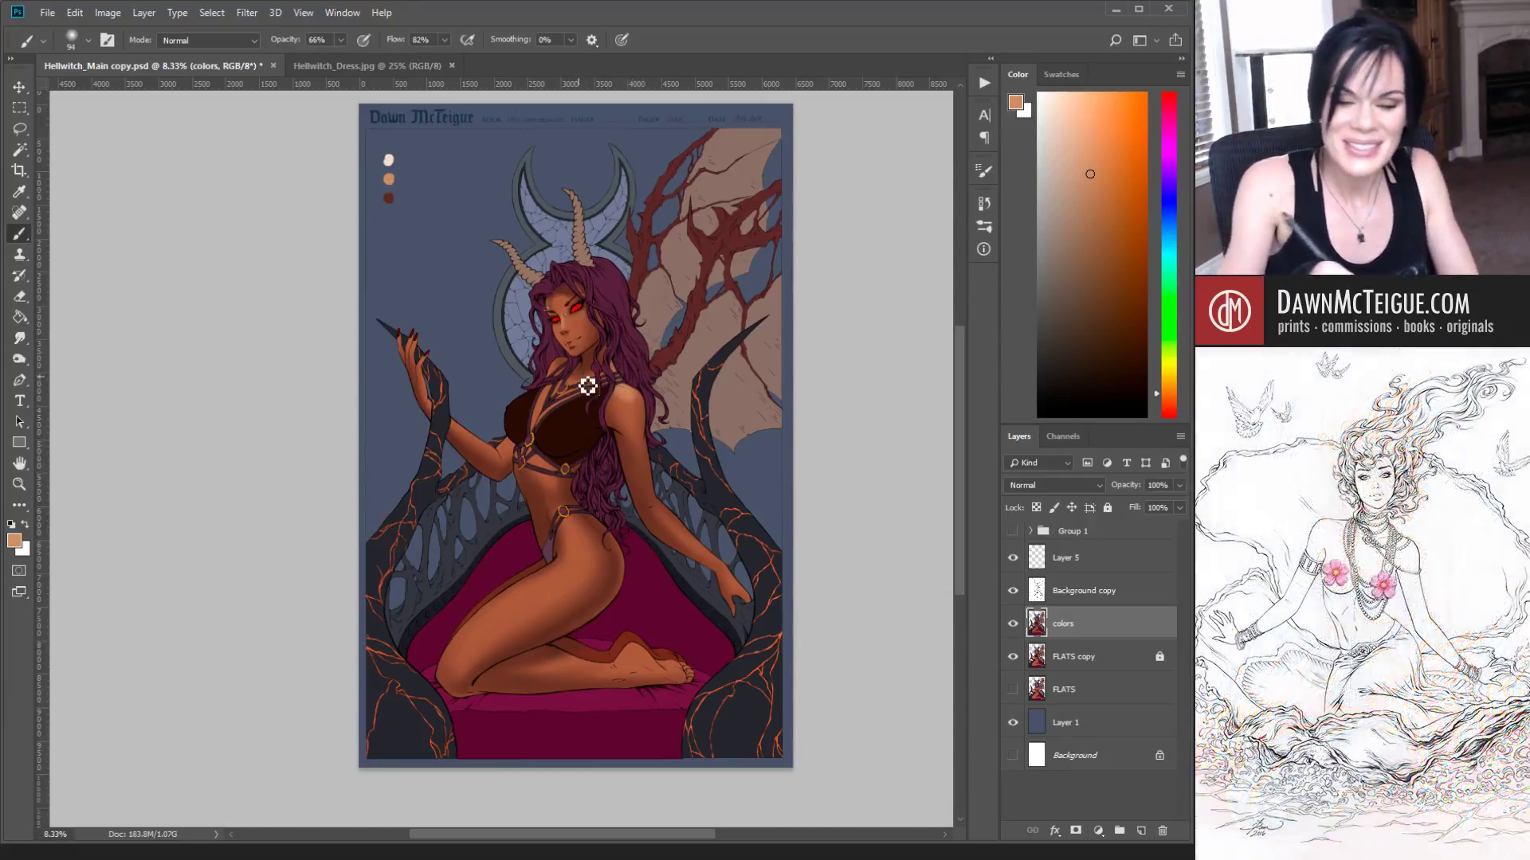
{"action": "key", "text": "bracketright"}
{"action": "key", "text": "bracketright"}
{"action": "key", "text": "bracketright"}
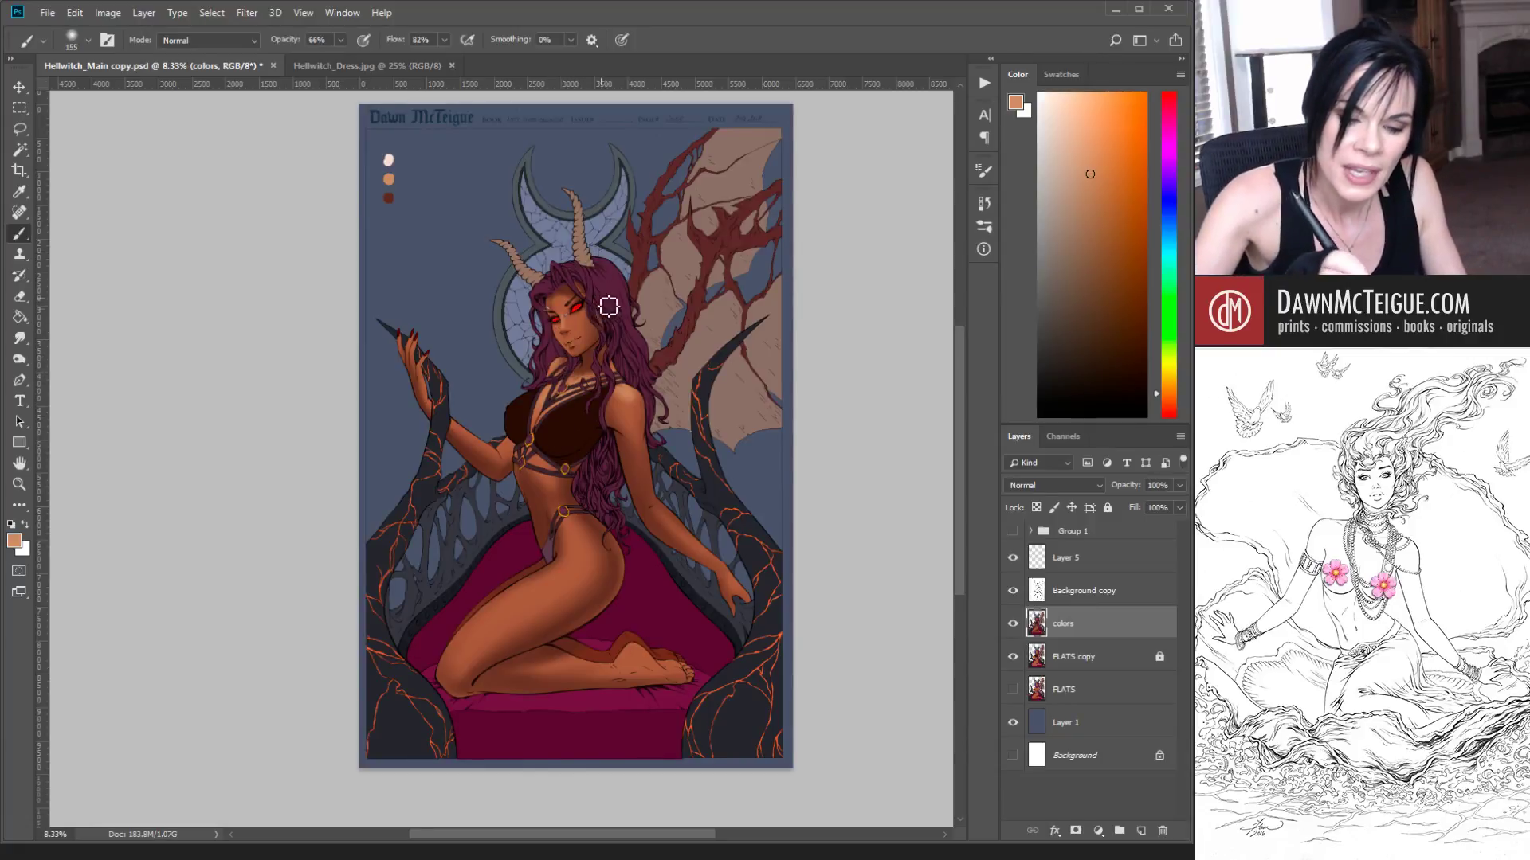
Step: Build up peach highlights on the cheek, nose and forehead at brush sizes 100 and 84
{"action": "left_click", "coordinate": [708, 353], "text": "ctrl"}
{"action": "left_click", "coordinate": [707, 354], "text": "ctrl"}
{"action": "left_click", "coordinate": [708, 354], "text": "ctrl"}
{"action": "left_click_drag", "start_coordinate": [541, 352], "coordinate": [772, 589]}
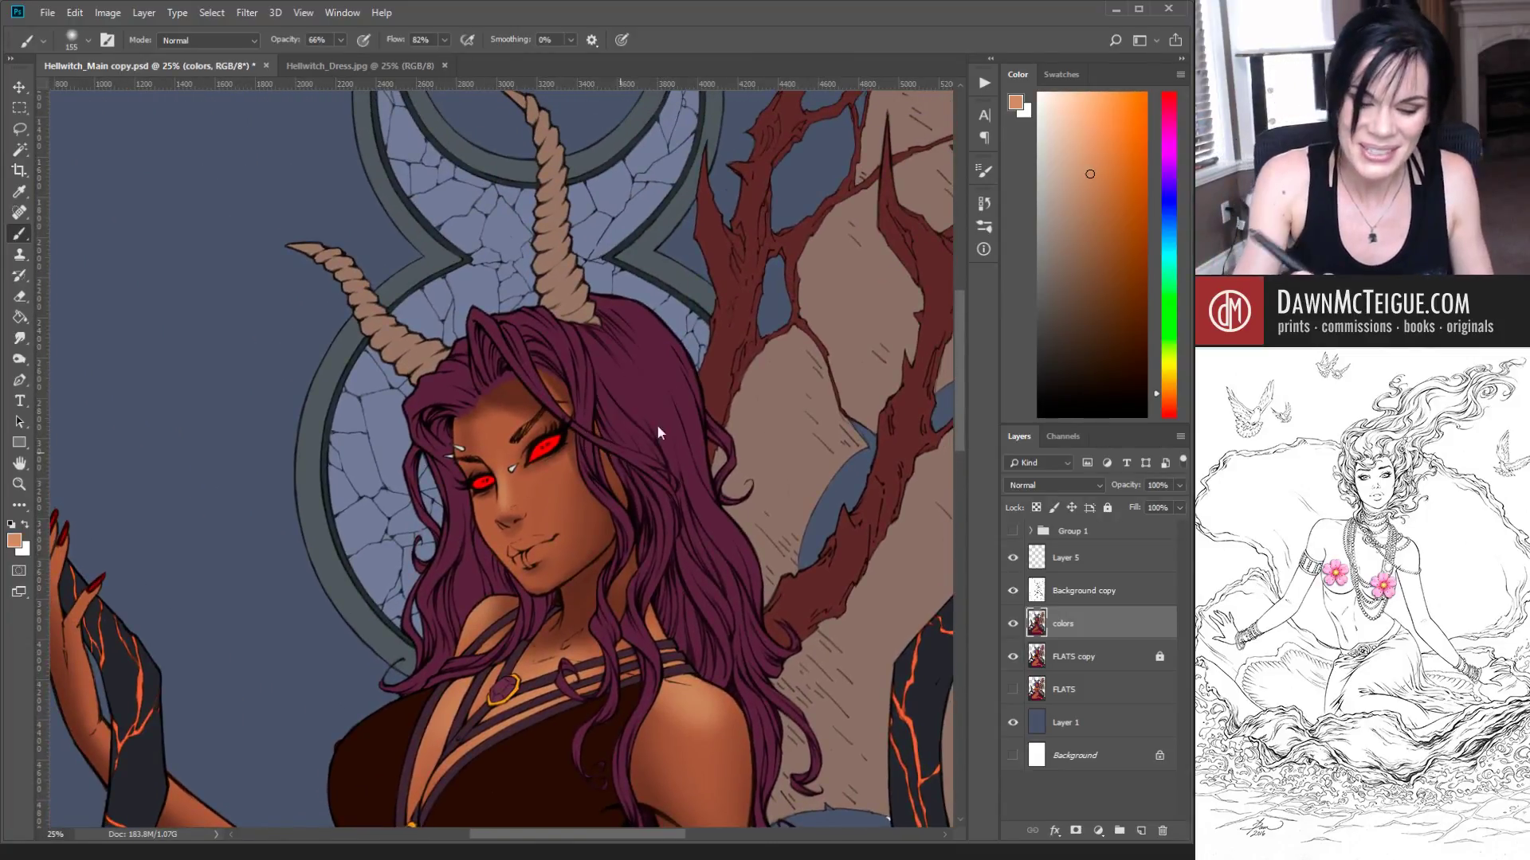
{"action": "key", "text": "bracketleft"}
{"action": "key", "text": "bracketleft"}
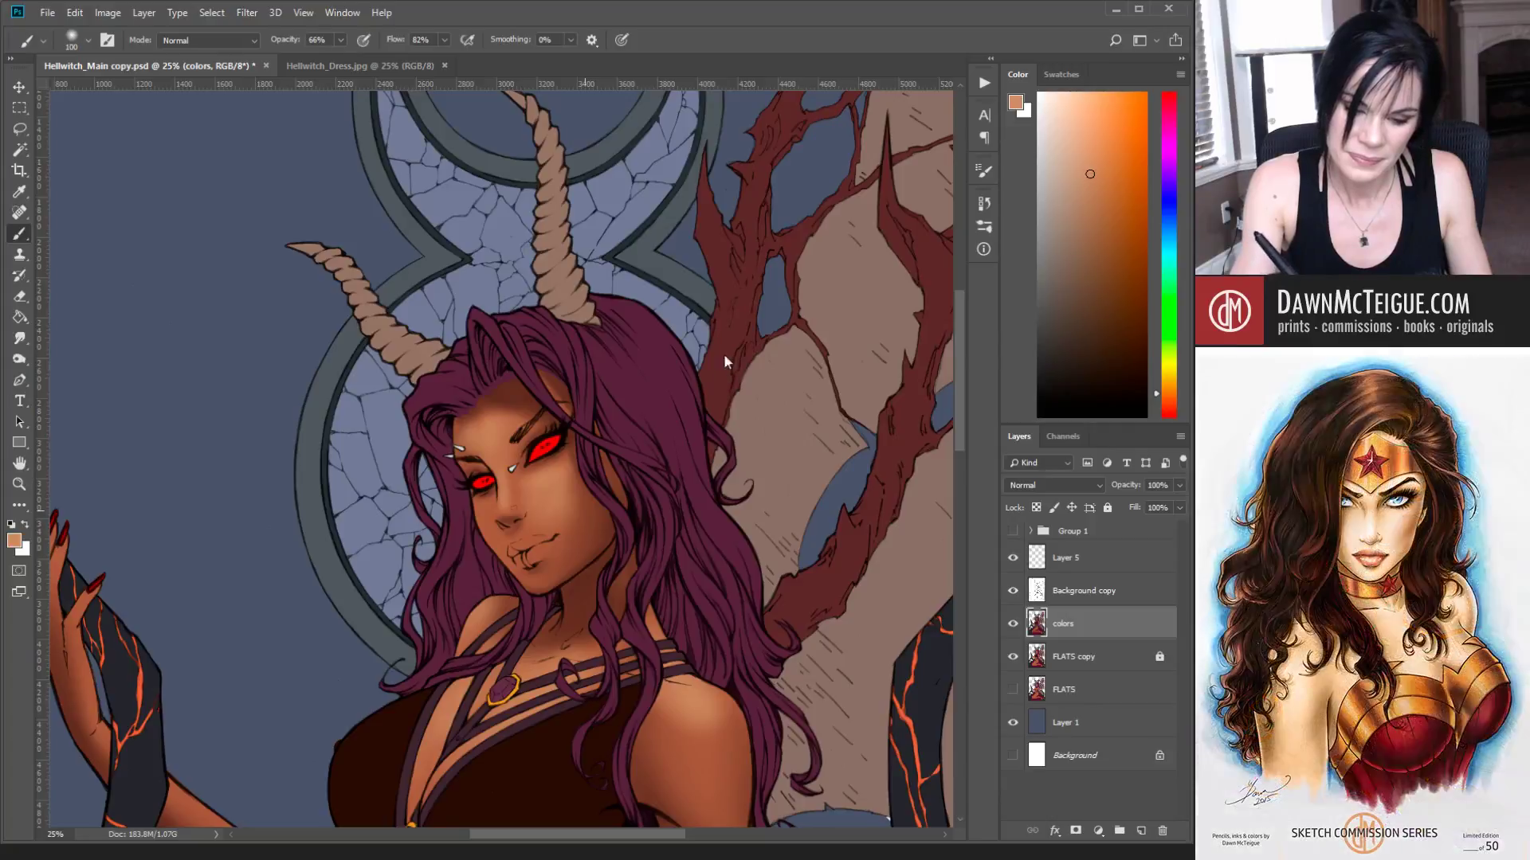
{"action": "key", "text": "bracketleft"}
{"action": "key", "text": "bracketleft"}
{"action": "key", "text": "bracketleft"}
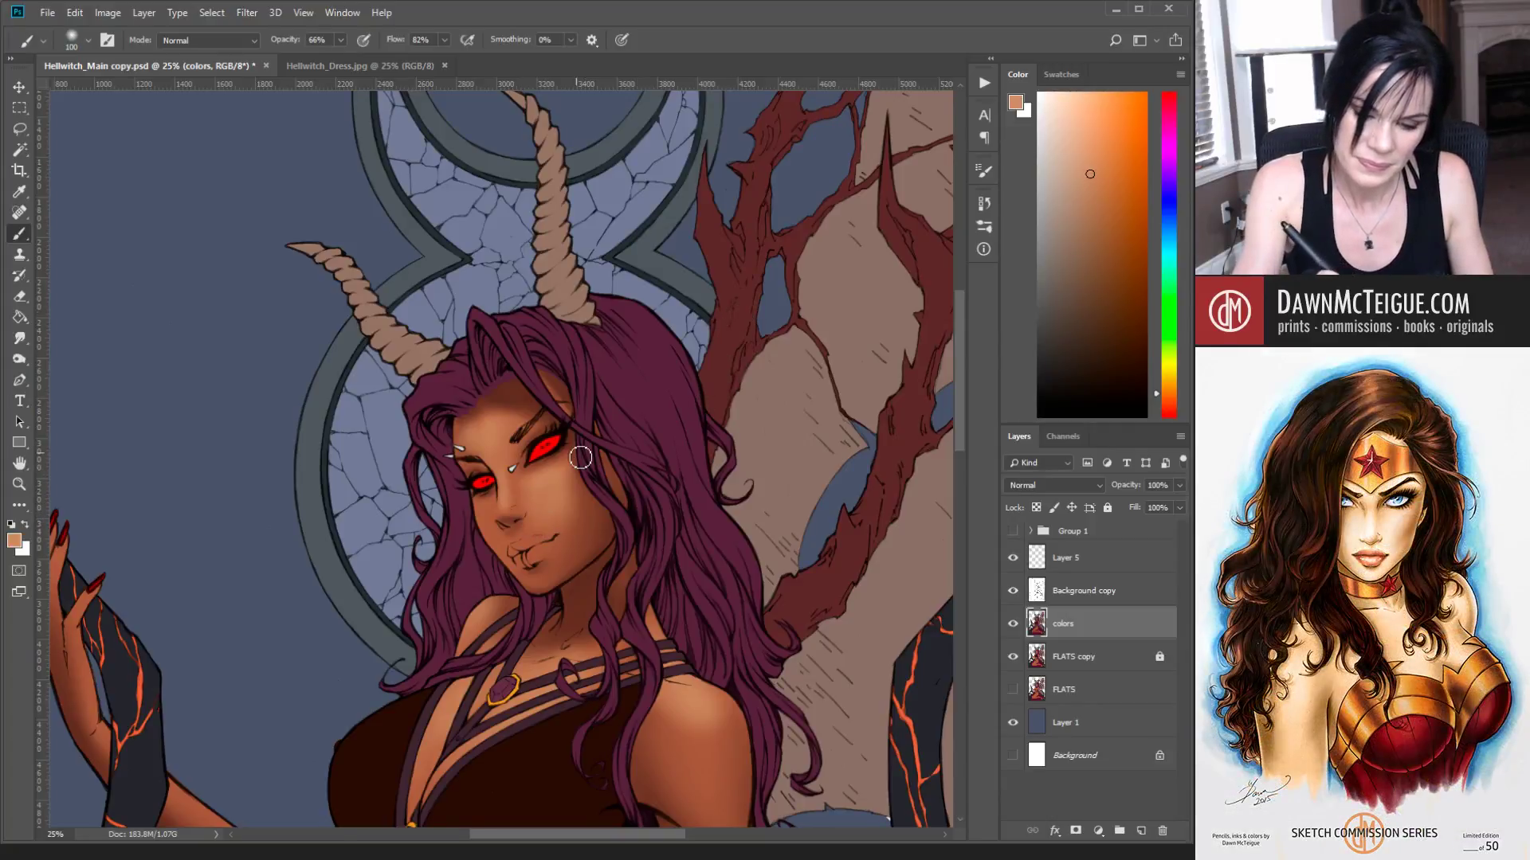
{"action": "left_click_drag", "start_coordinate": [690, 369], "coordinate": [671, 365]}
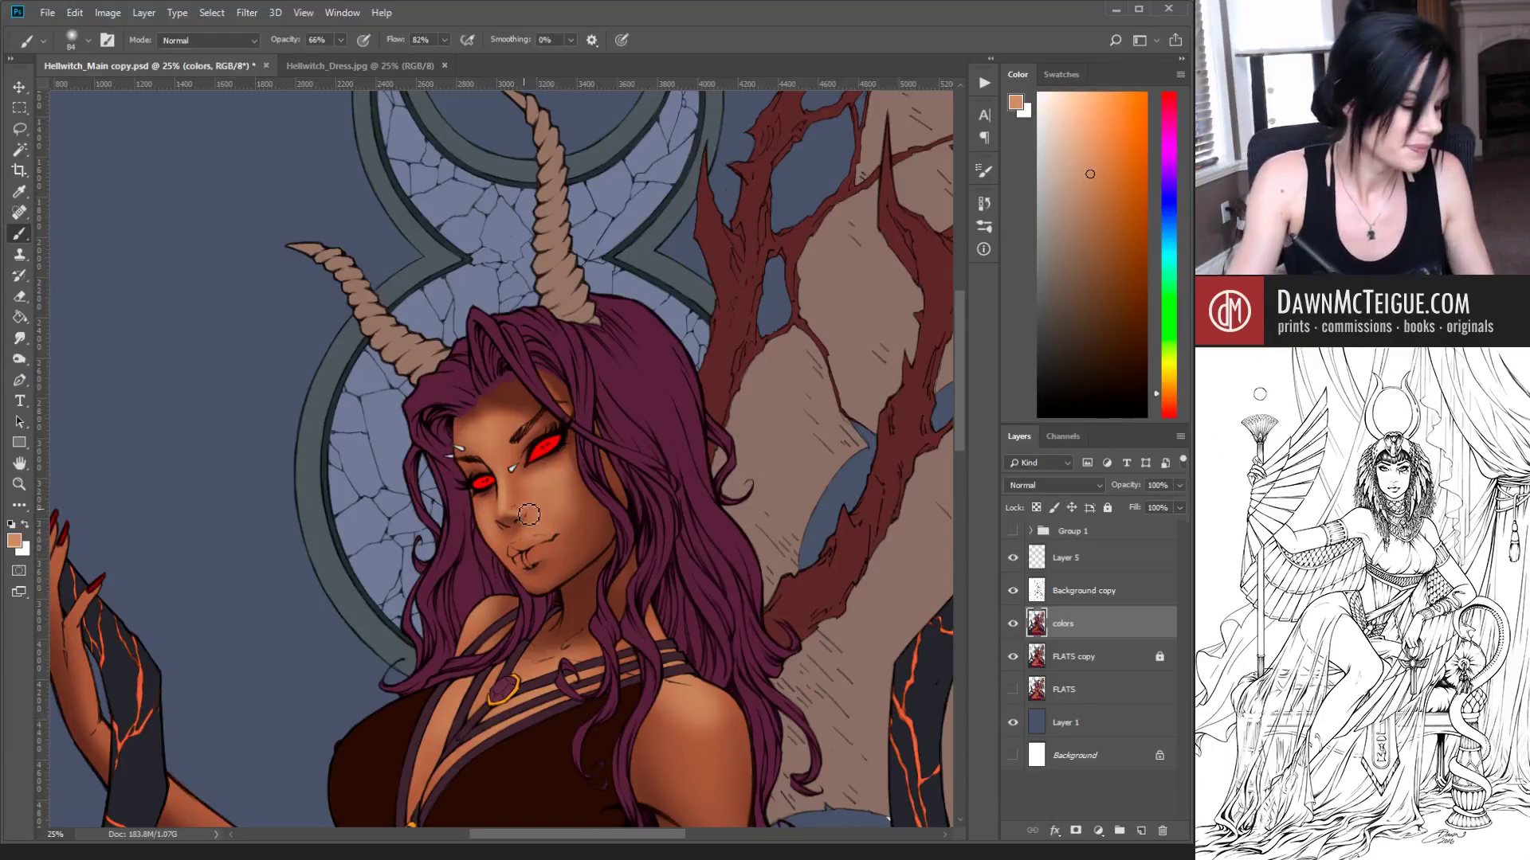
Step: Soften the shading of the cheek and jaw with a larger brush and skin tones sampled from the face and shoulder
{"action": "left_click", "coordinate": [593, 518], "text": "alt"}
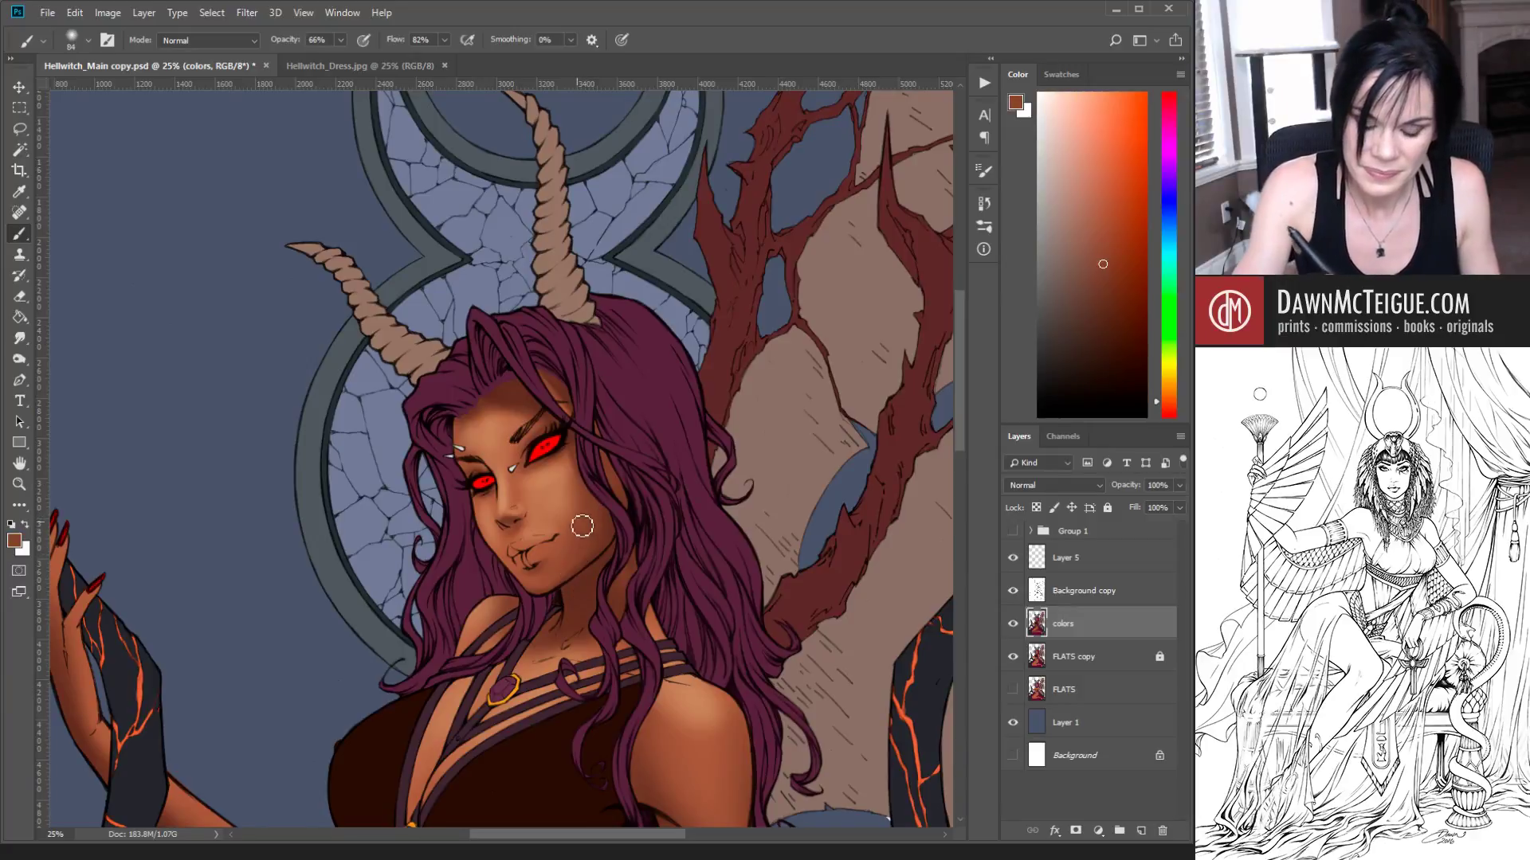
{"action": "left_click", "coordinate": [727, 372]}
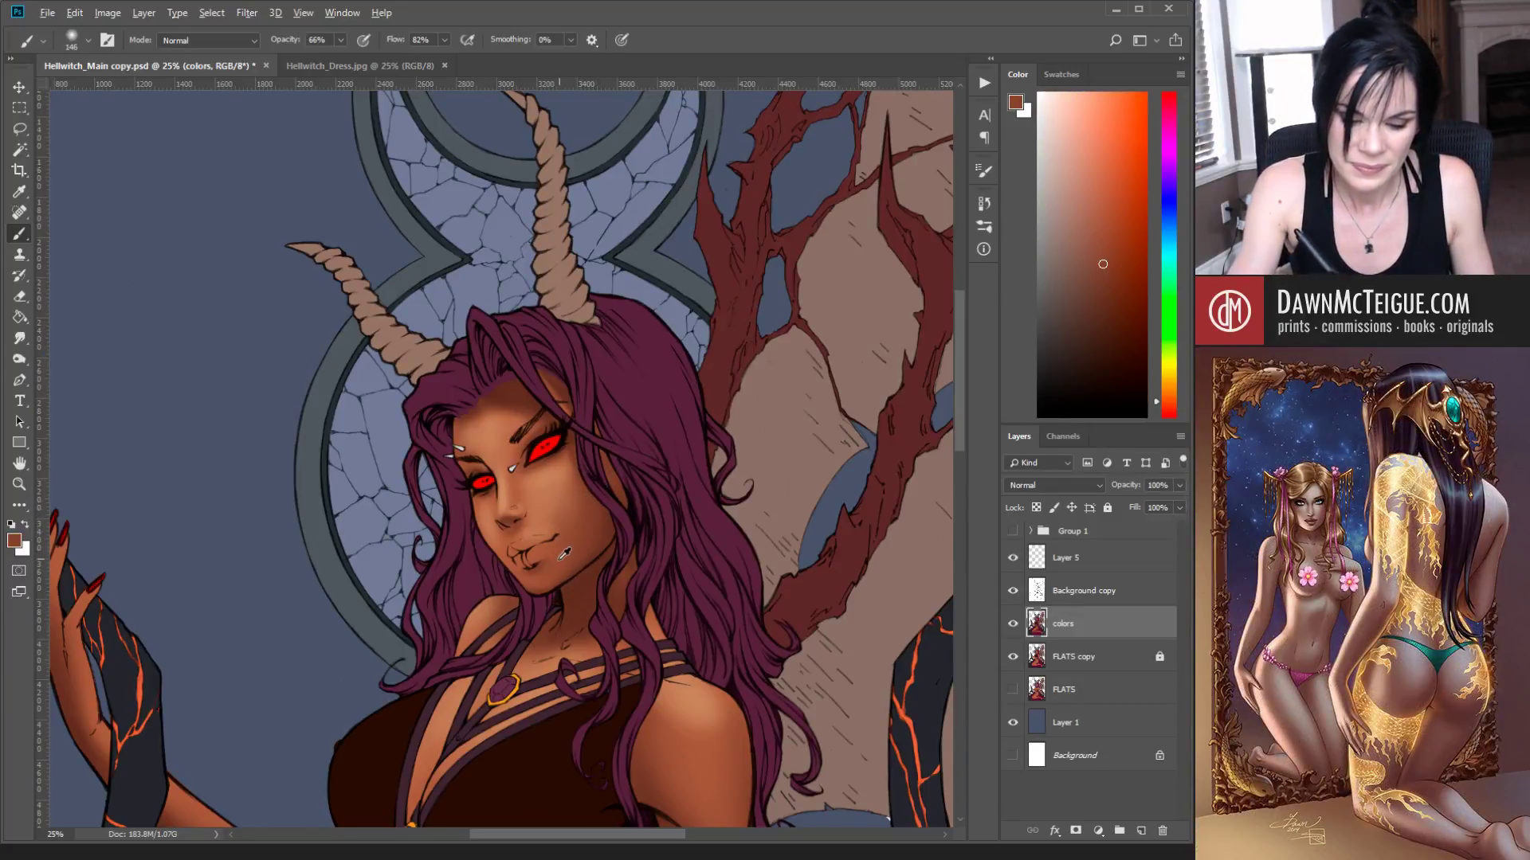
{"action": "left_click", "coordinate": [596, 568], "text": "alt"}
{"action": "left_click", "coordinate": [697, 743], "text": "alt"}
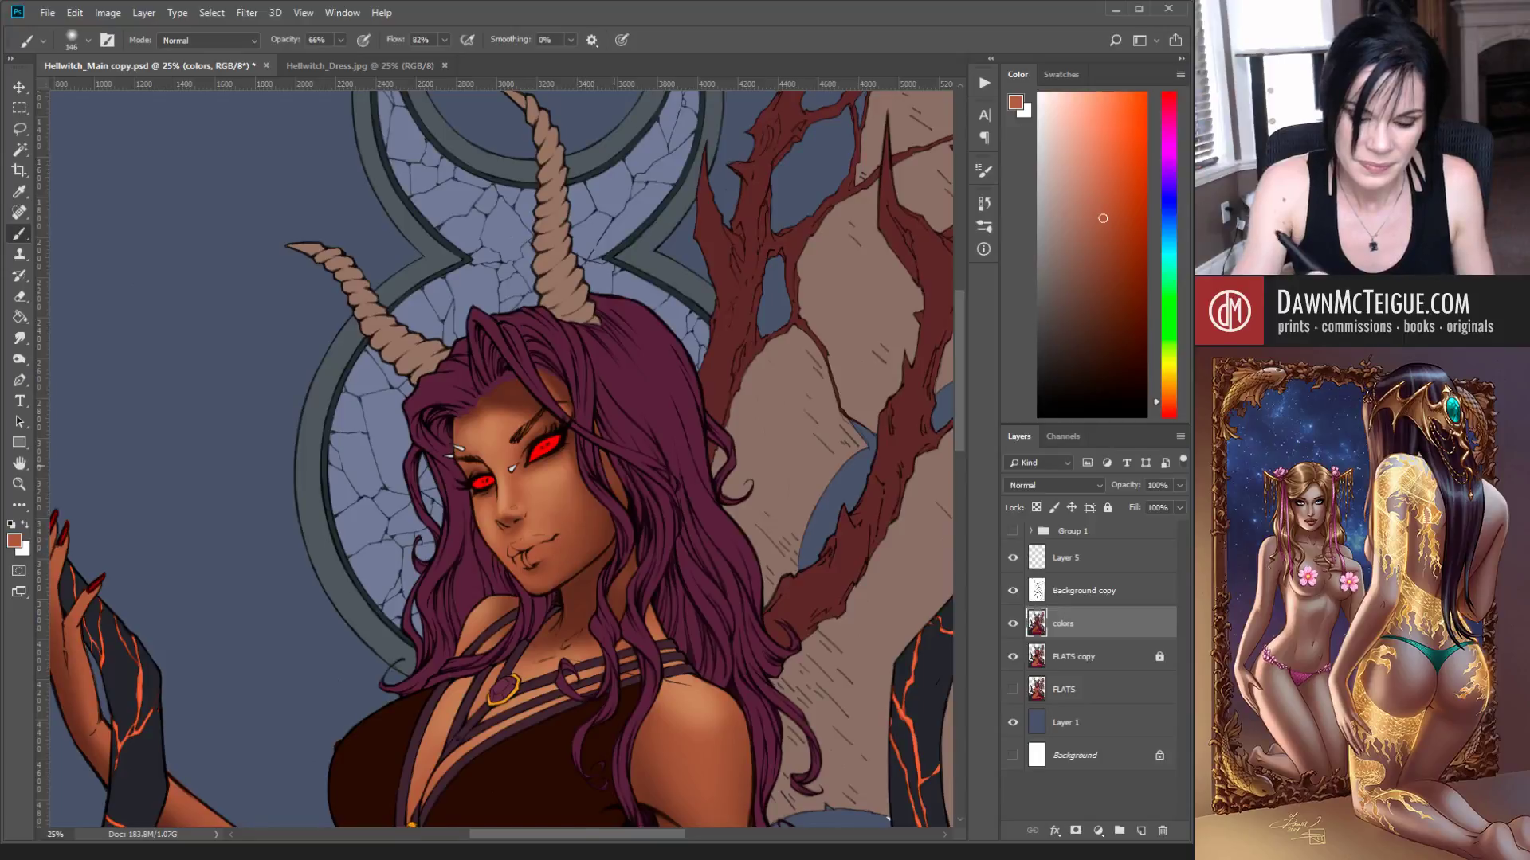
{"action": "left_click", "coordinate": [602, 507], "text": "alt"}
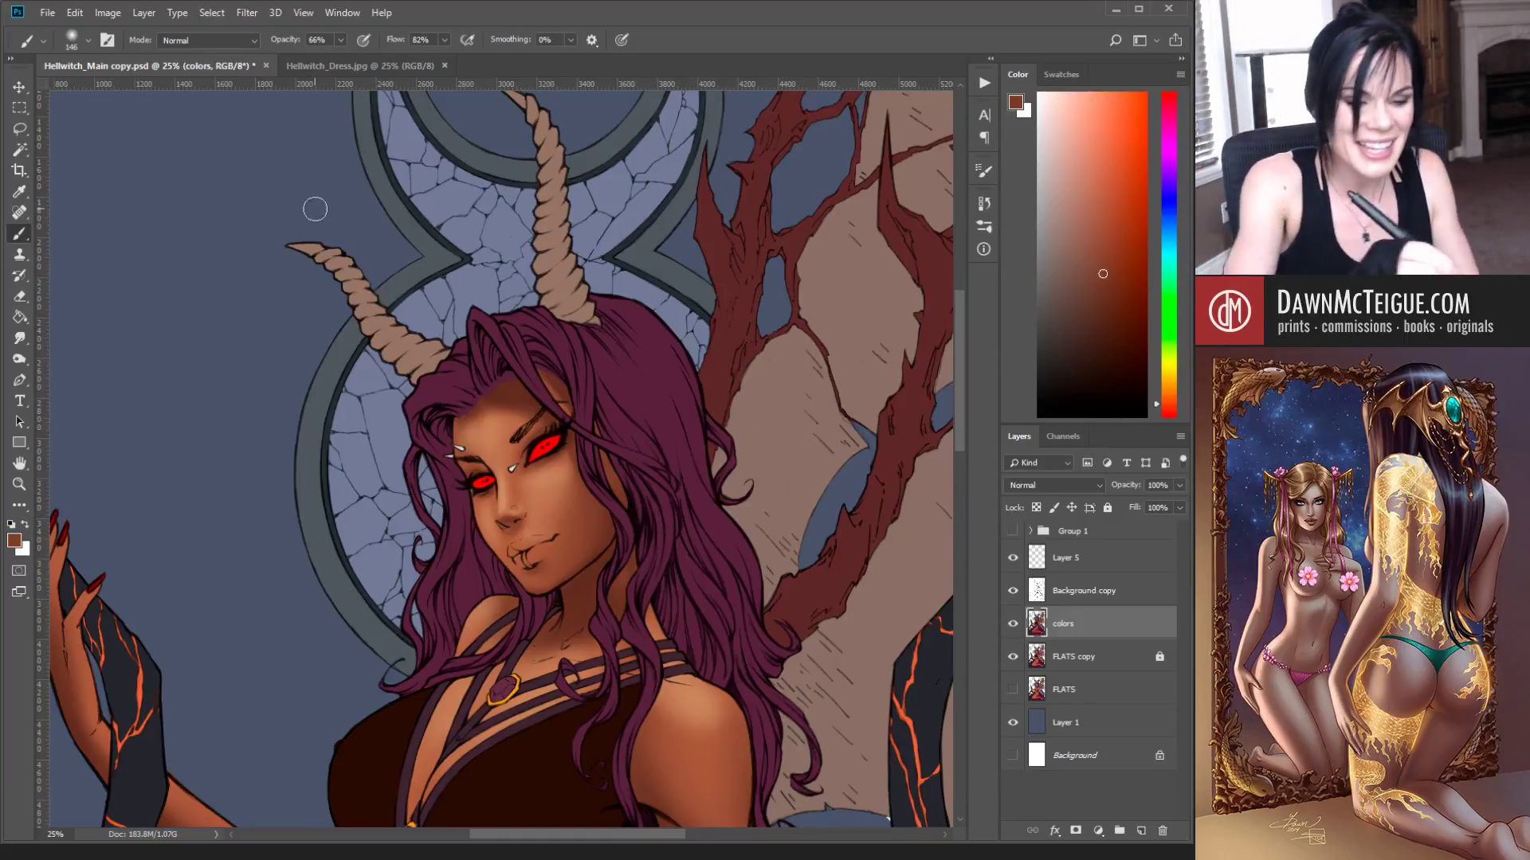
Step: Pick the peach swatch as the paint color again and reduce the brush for small face highlights
{"action": "left_click", "coordinate": [687, 448], "text": "alt"}
{"action": "left_click", "coordinate": [687, 448], "text": "alt"}
{"action": "left_click_drag", "start_coordinate": [692, 426], "coordinate": [726, 420]}
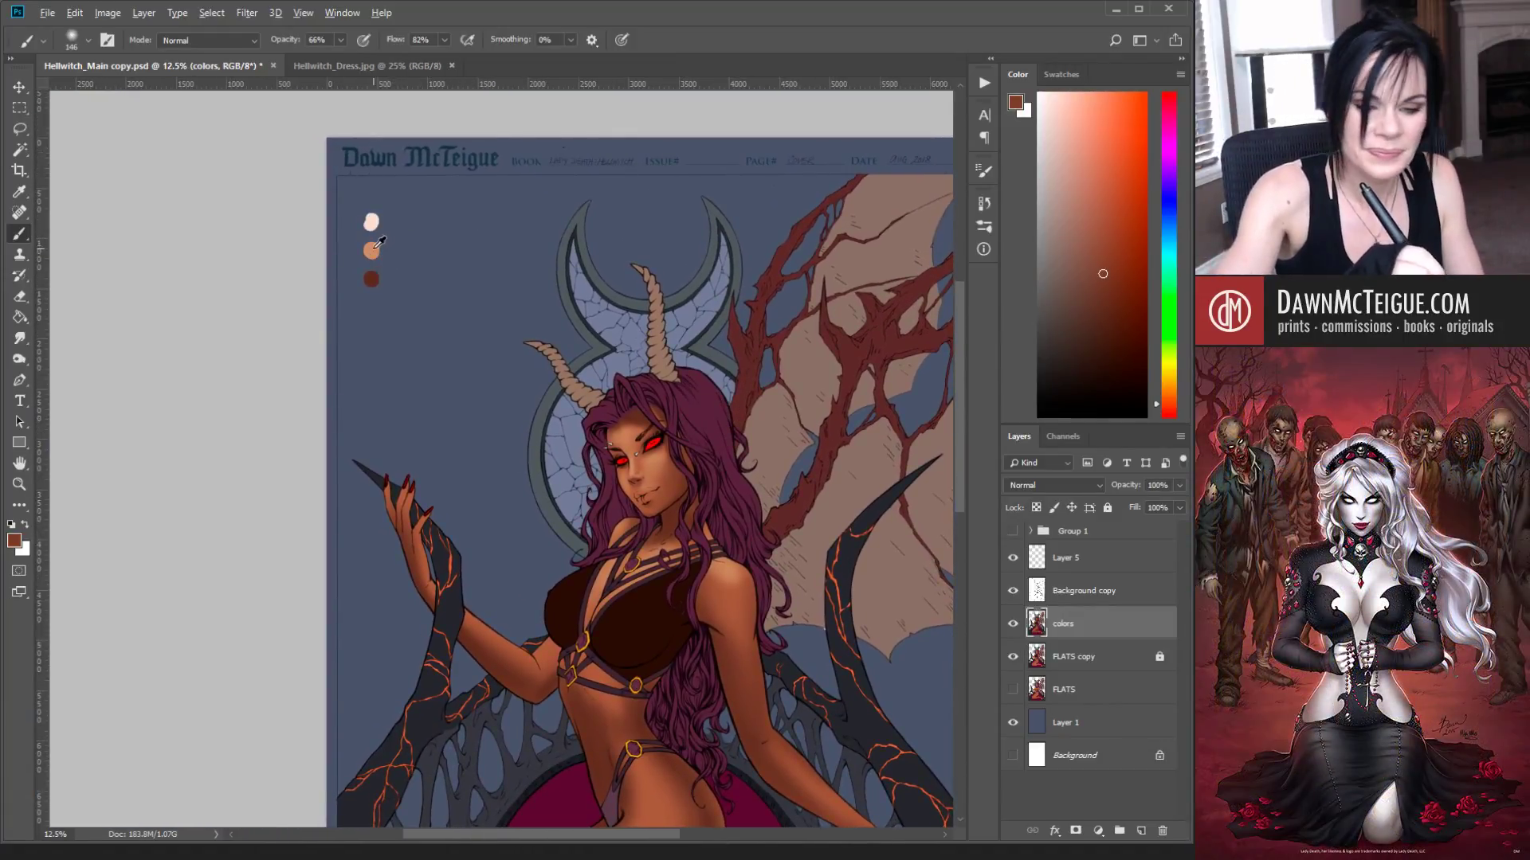
{"action": "left_click", "coordinate": [380, 241], "text": "alt"}
{"action": "left_click", "coordinate": [729, 483], "text": "ctrl"}
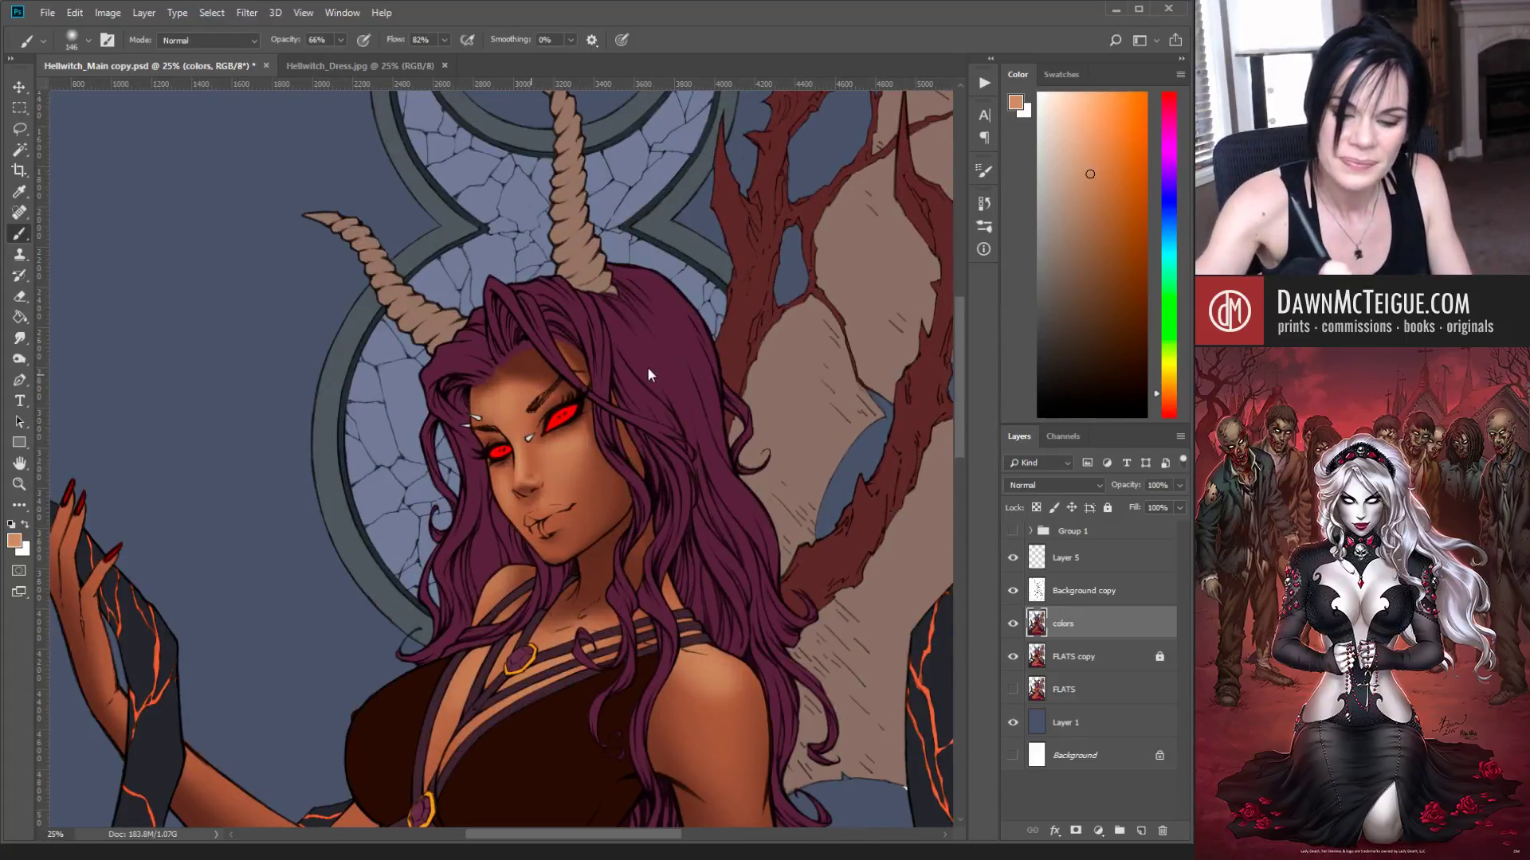
{"action": "key", "text": "["}
{"action": "key", "text": "["}
{"action": "key", "text": "["}
{"action": "key", "text": "["}
{"action": "key", "text": "["}
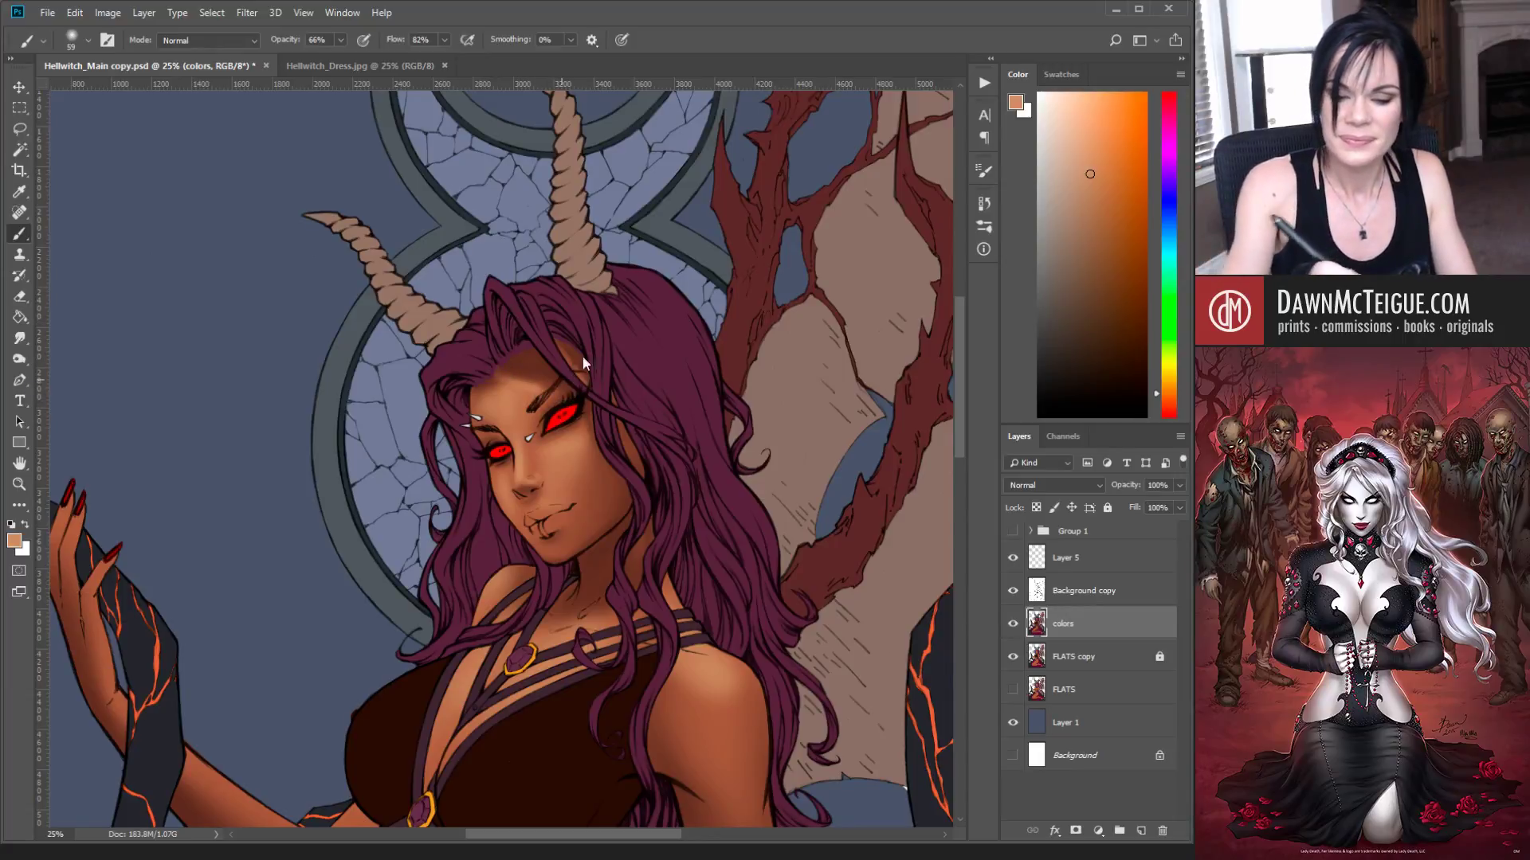
Step: Add small peach highlights around the nose and upper lip at brush size 62
{"action": "key", "text": "]"}
{"action": "key", "text": "]"}
{"action": "key", "text": "]"}
{"action": "key", "text": "]"}
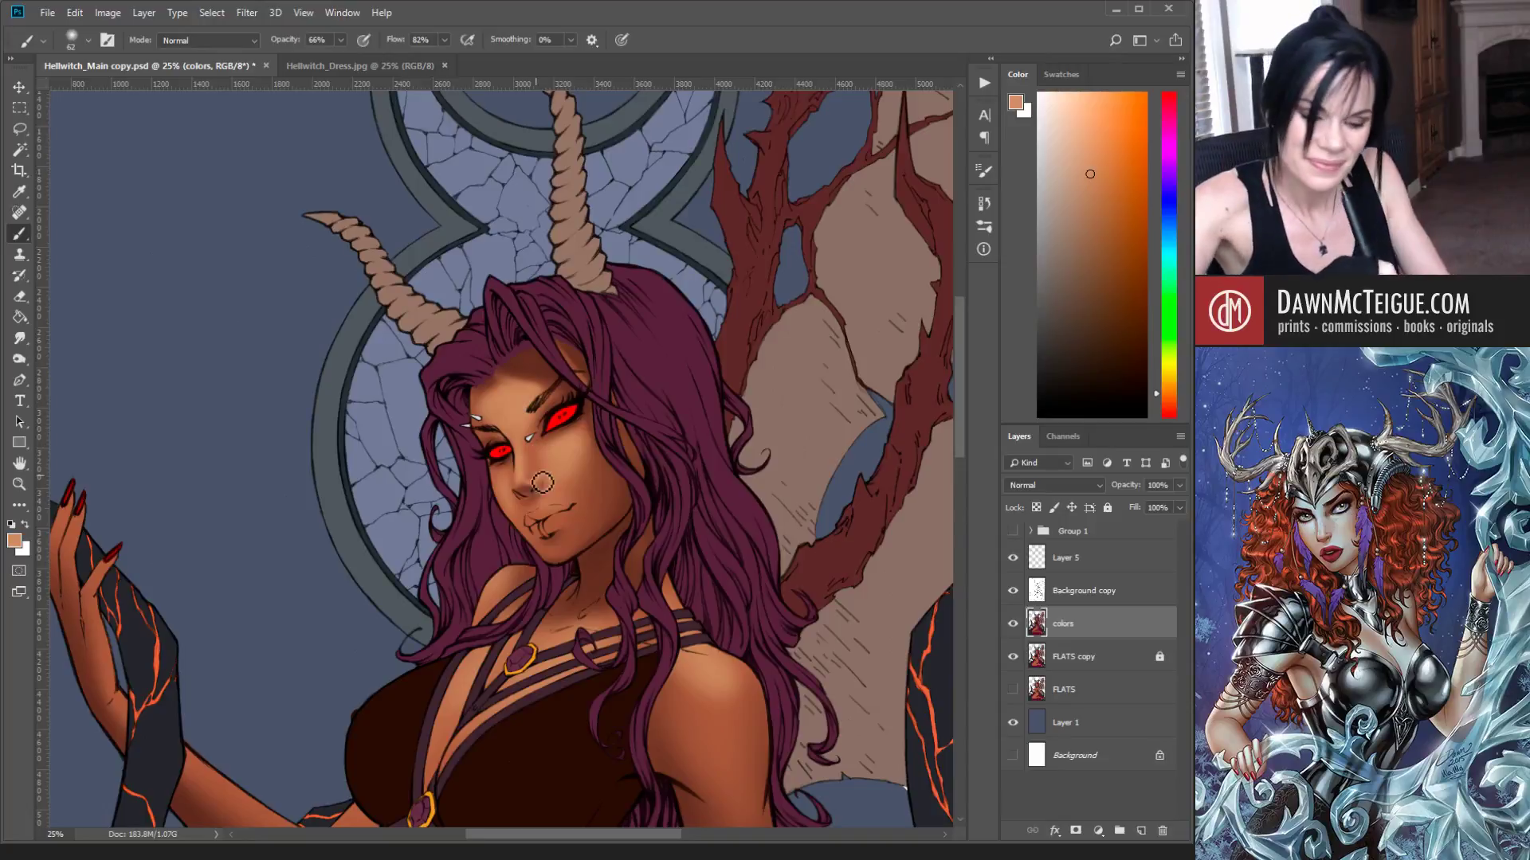
{"action": "left_click_drag", "start_coordinate": [526, 490], "coordinate": [519, 484]}
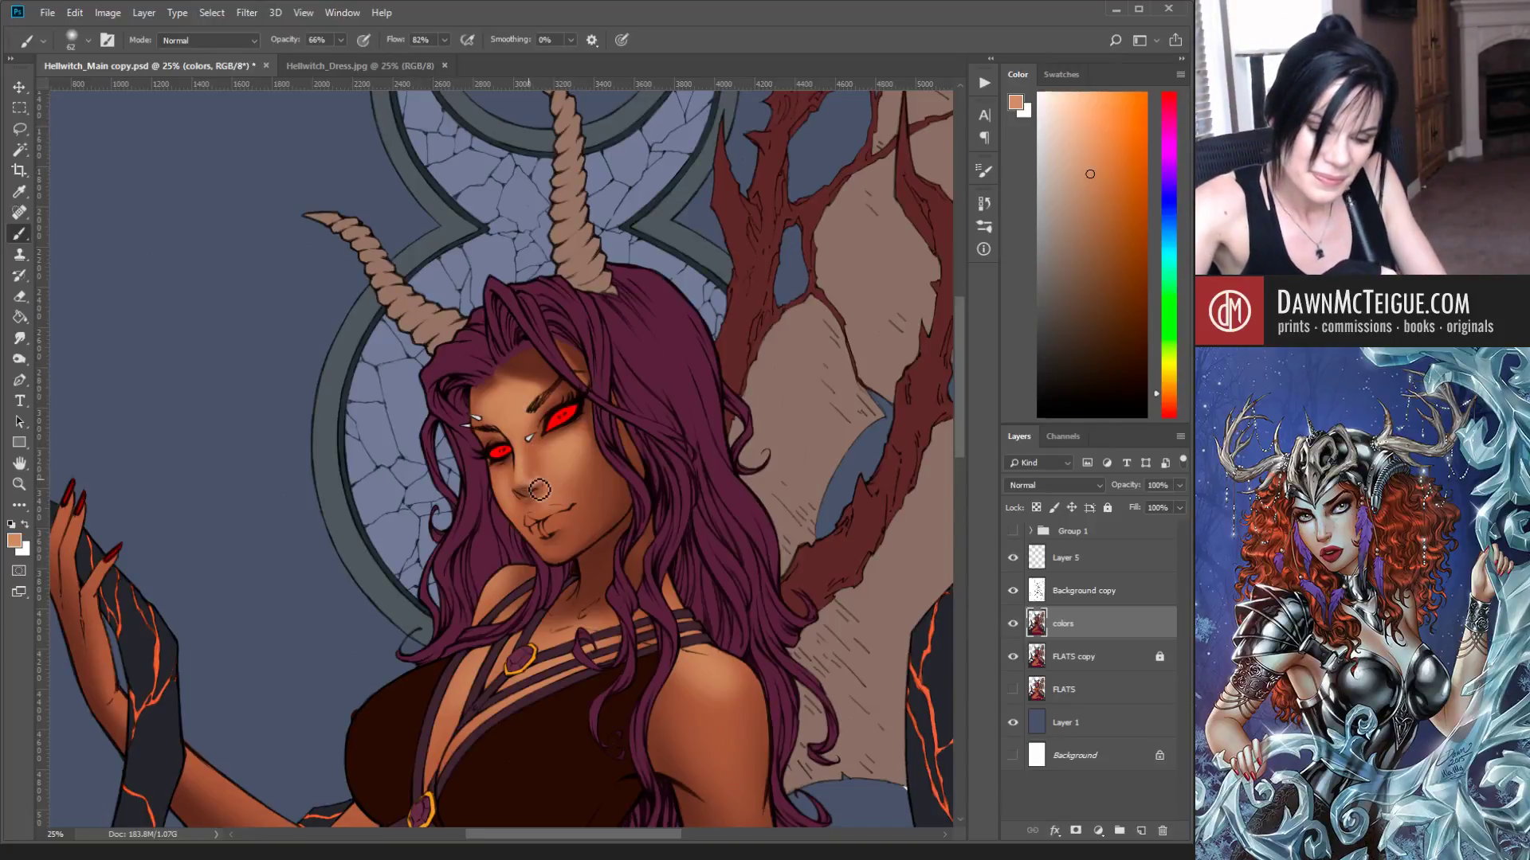
{"action": "left_click_drag", "start_coordinate": [708, 359], "coordinate": [701, 356]}
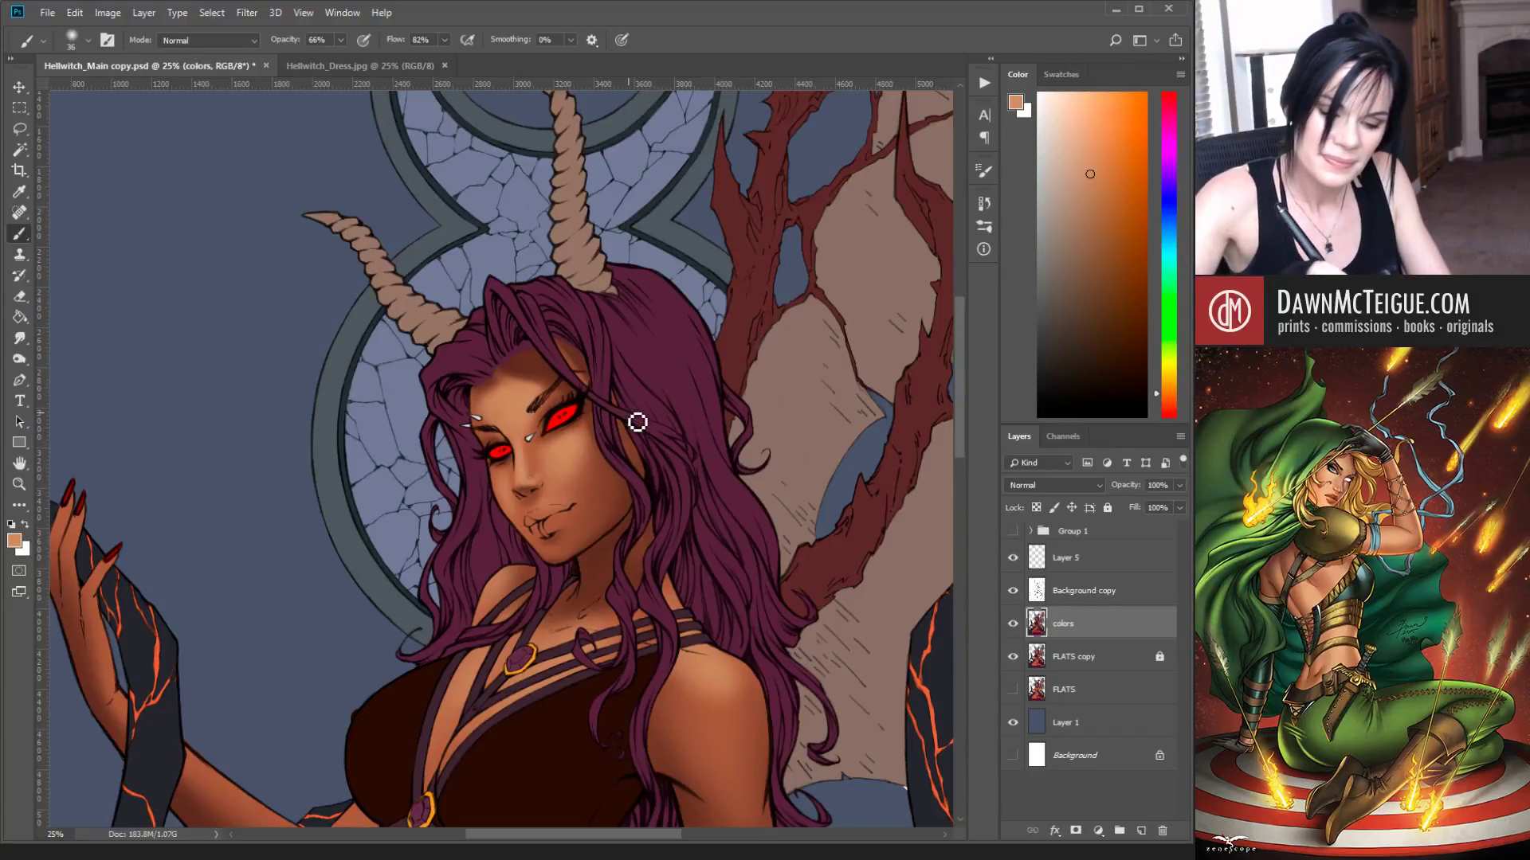
Step: Refine the peach face highlights, varying the brush between sizes 80 and 39
{"action": "key", "text": "bracketright"}
{"action": "key", "text": "bracketright"}
{"action": "key", "text": "bracketright"}
{"action": "key", "text": "bracketright"}
{"action": "key", "text": "bracketright"}
{"action": "key", "text": "bracketright"}
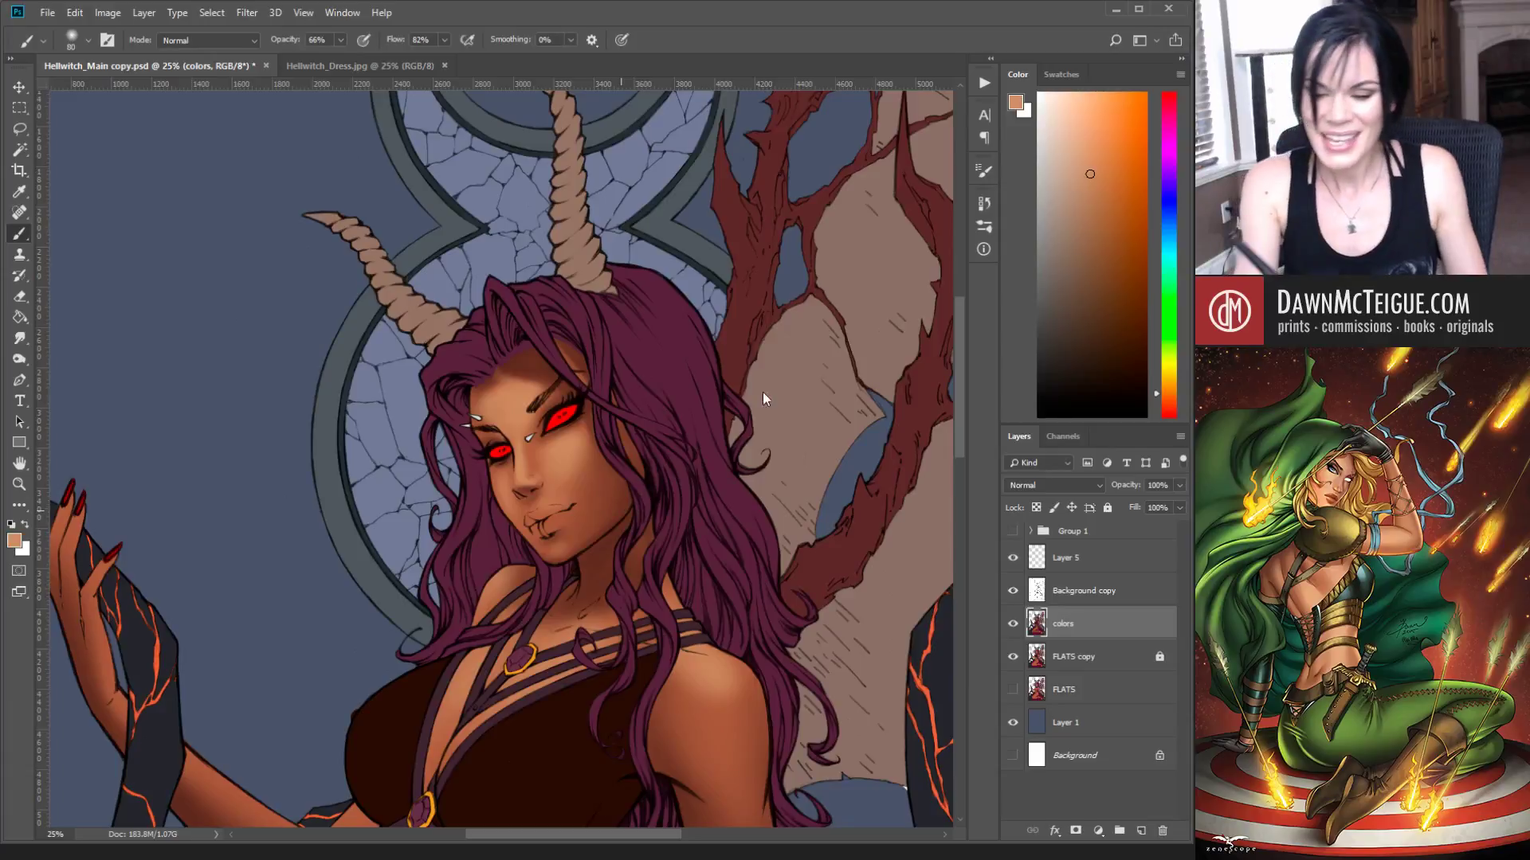
{"action": "key", "text": "bracketleft"}
{"action": "key", "text": "bracketleft"}
{"action": "key", "text": "bracketleft"}
{"action": "key", "text": "bracketleft"}
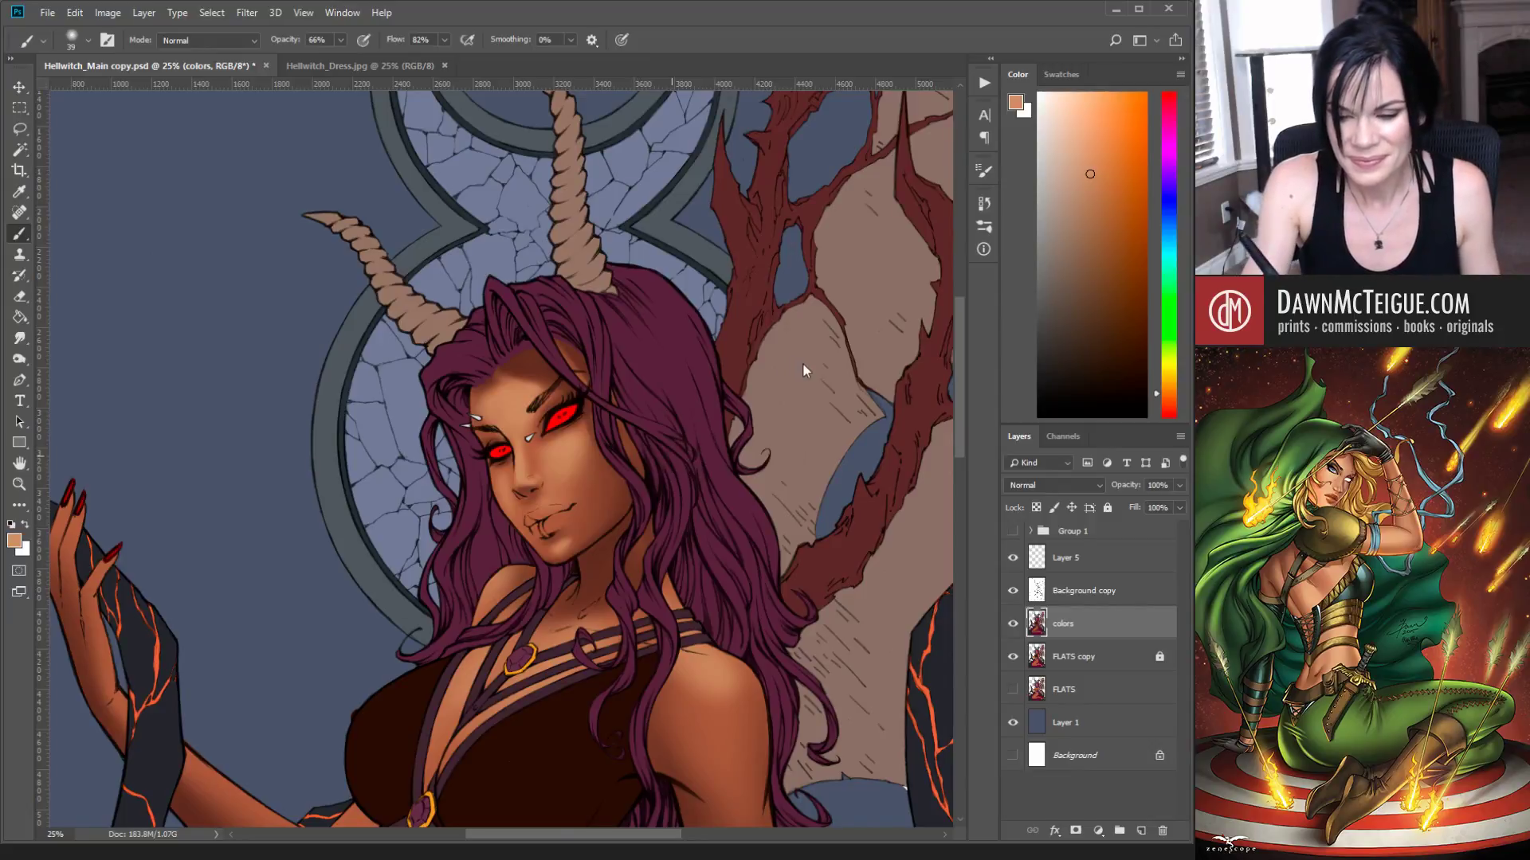
Step: Blend the chin, jawline and upper neck at brush size 75 with light and dark skin tones sampled from the face
{"action": "left_click", "coordinate": [599, 523], "text": "alt"}
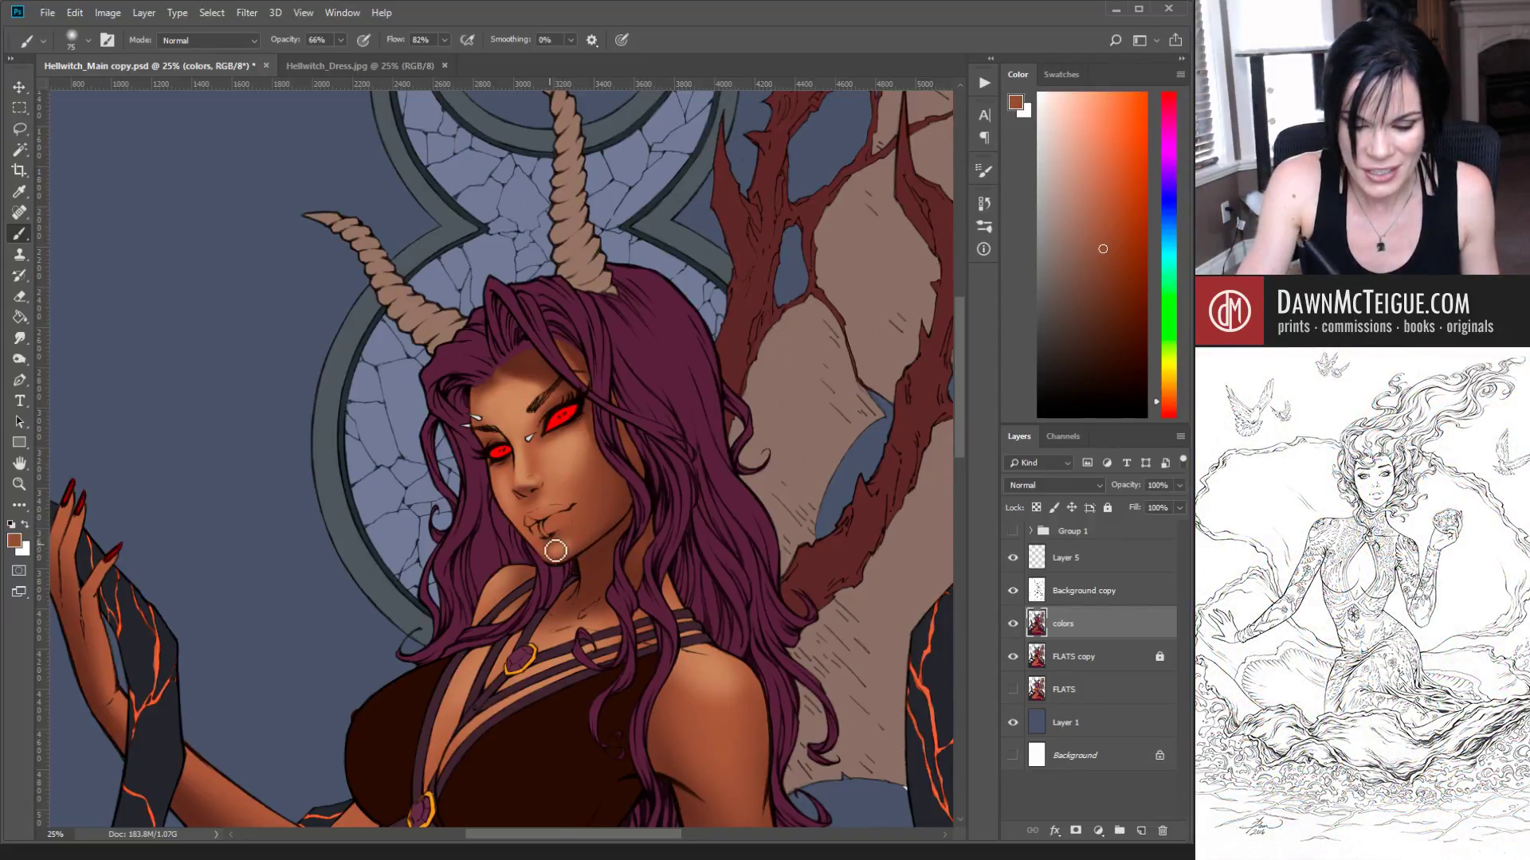
{"action": "left_click", "coordinate": [568, 555], "text": "alt"}
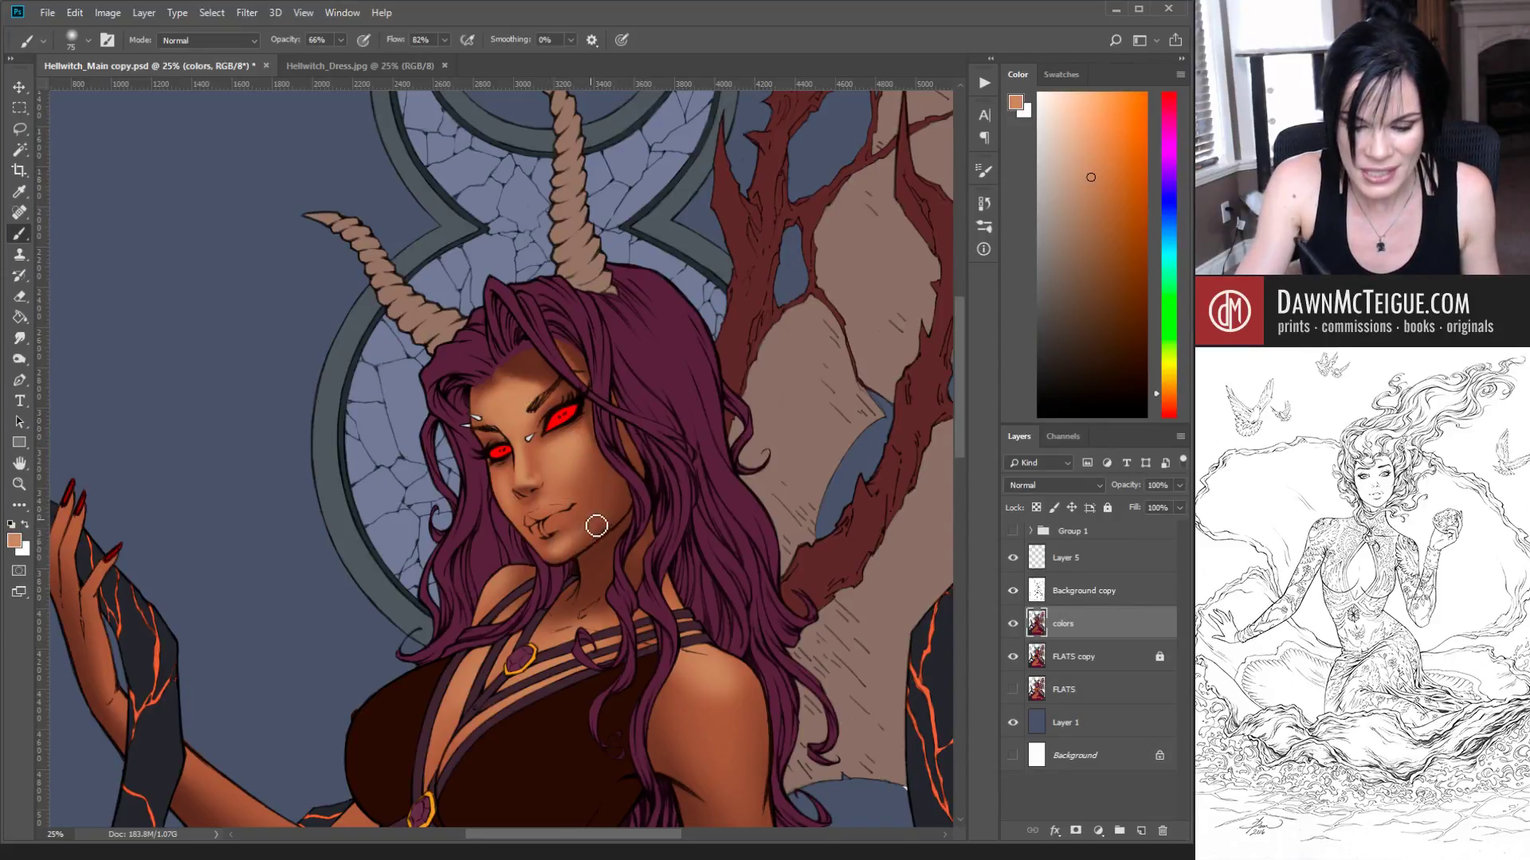
{"action": "left_click", "coordinate": [591, 532], "text": "alt"}
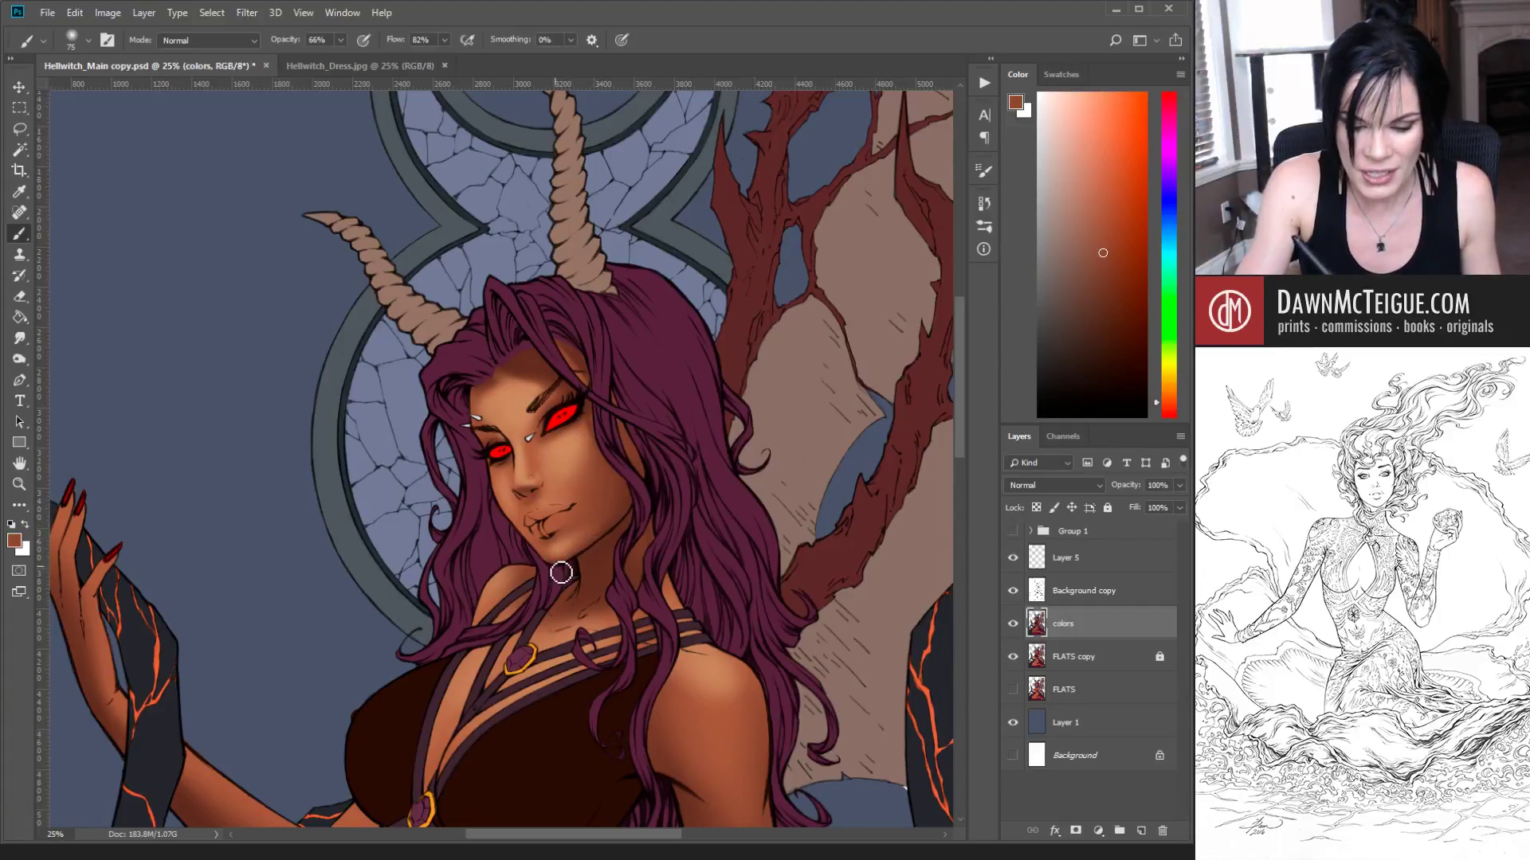
{"action": "left_click", "coordinate": [626, 504], "text": "alt"}
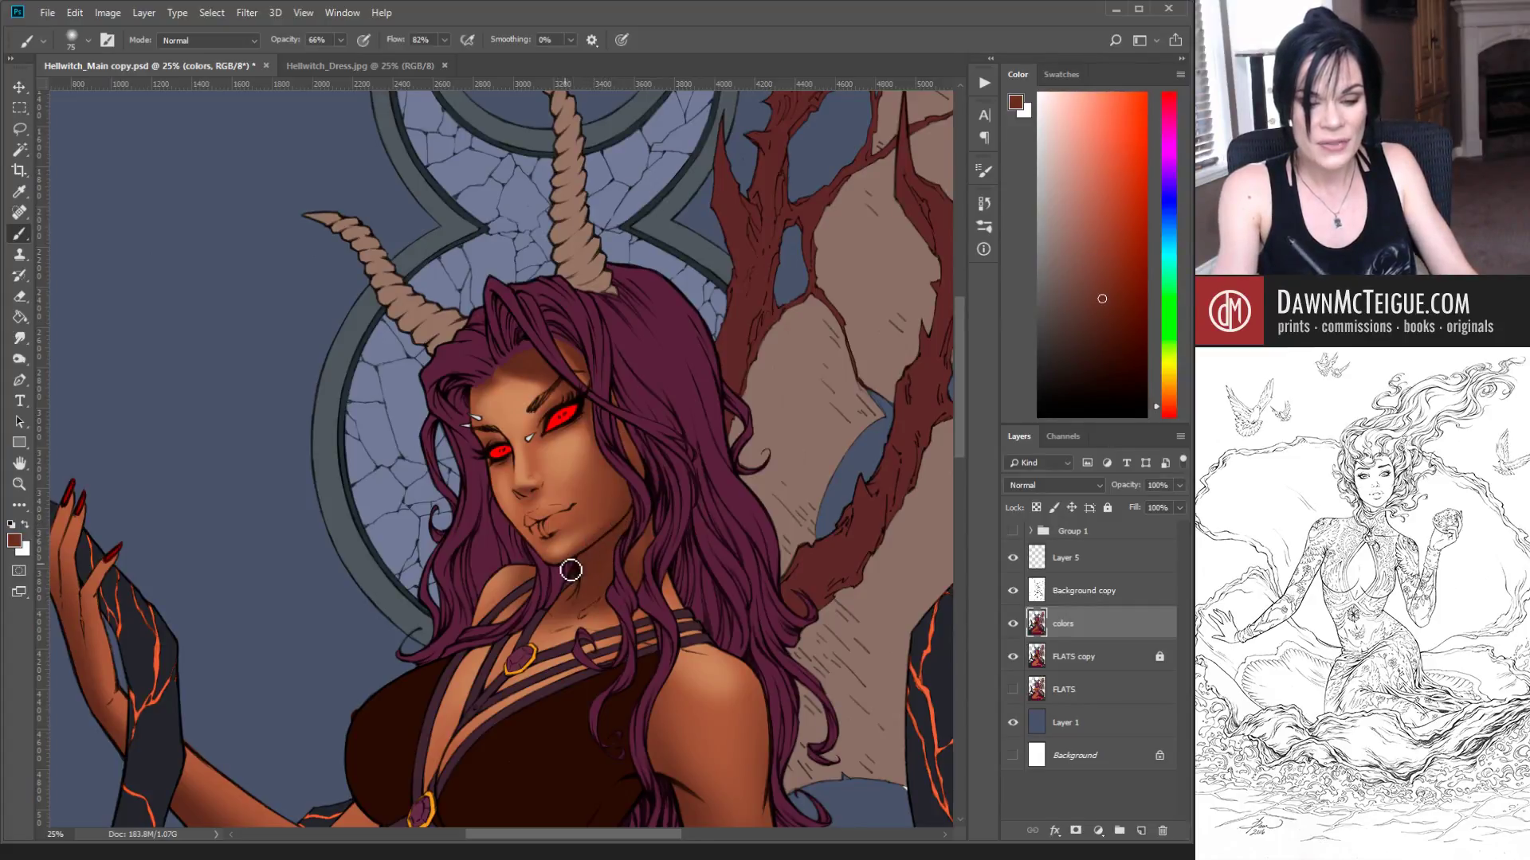
{"action": "left_click", "coordinate": [585, 514], "text": "alt"}
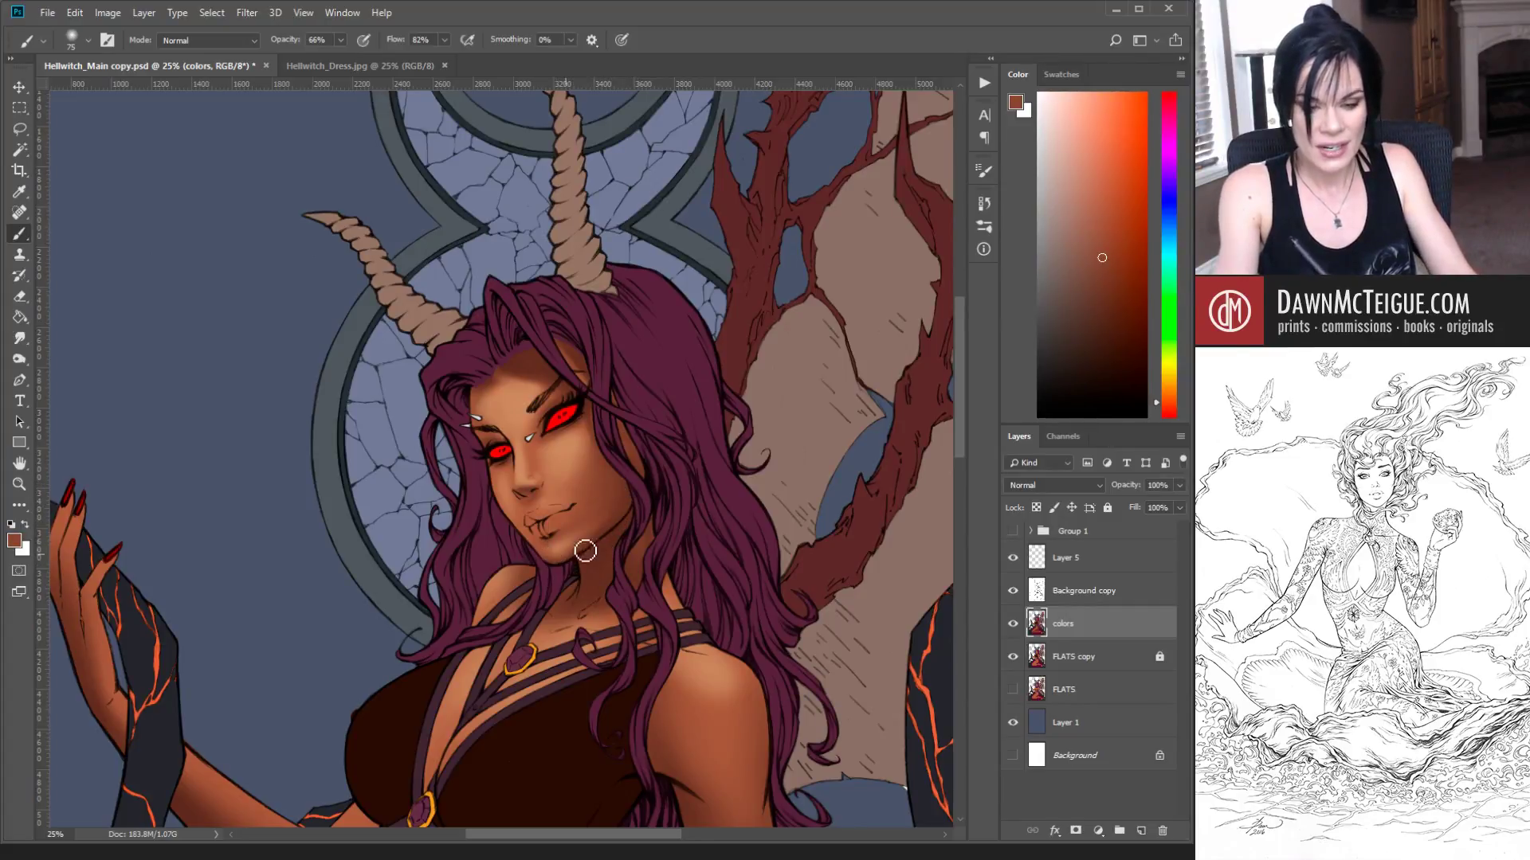
{"action": "left_click", "coordinate": [588, 522], "text": "alt"}
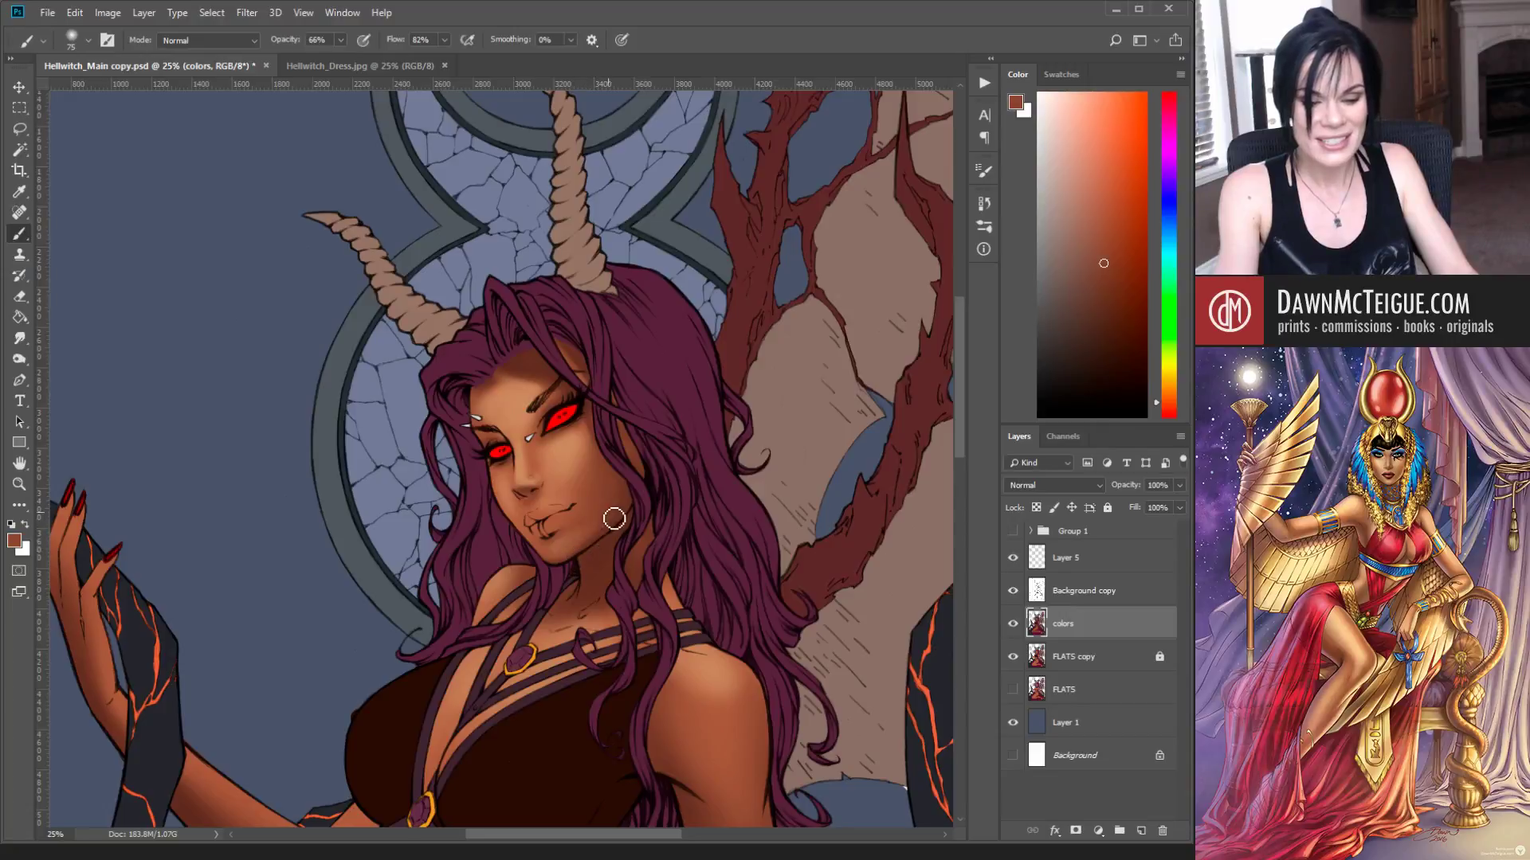
{"action": "left_click", "coordinate": [615, 519], "text": "alt"}
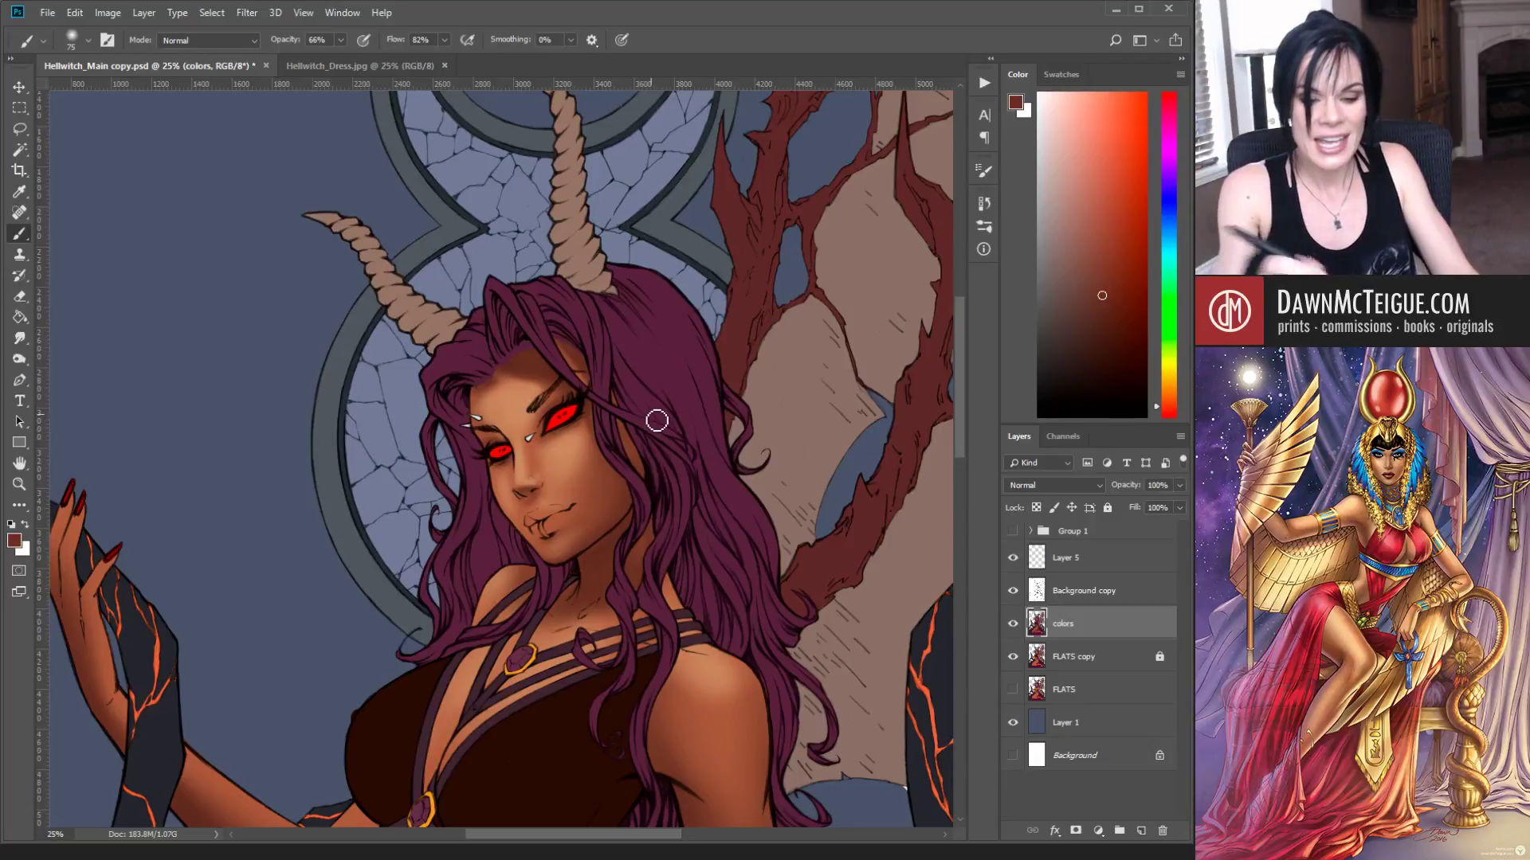
{"action": "left_click", "coordinate": [589, 508], "text": "alt"}
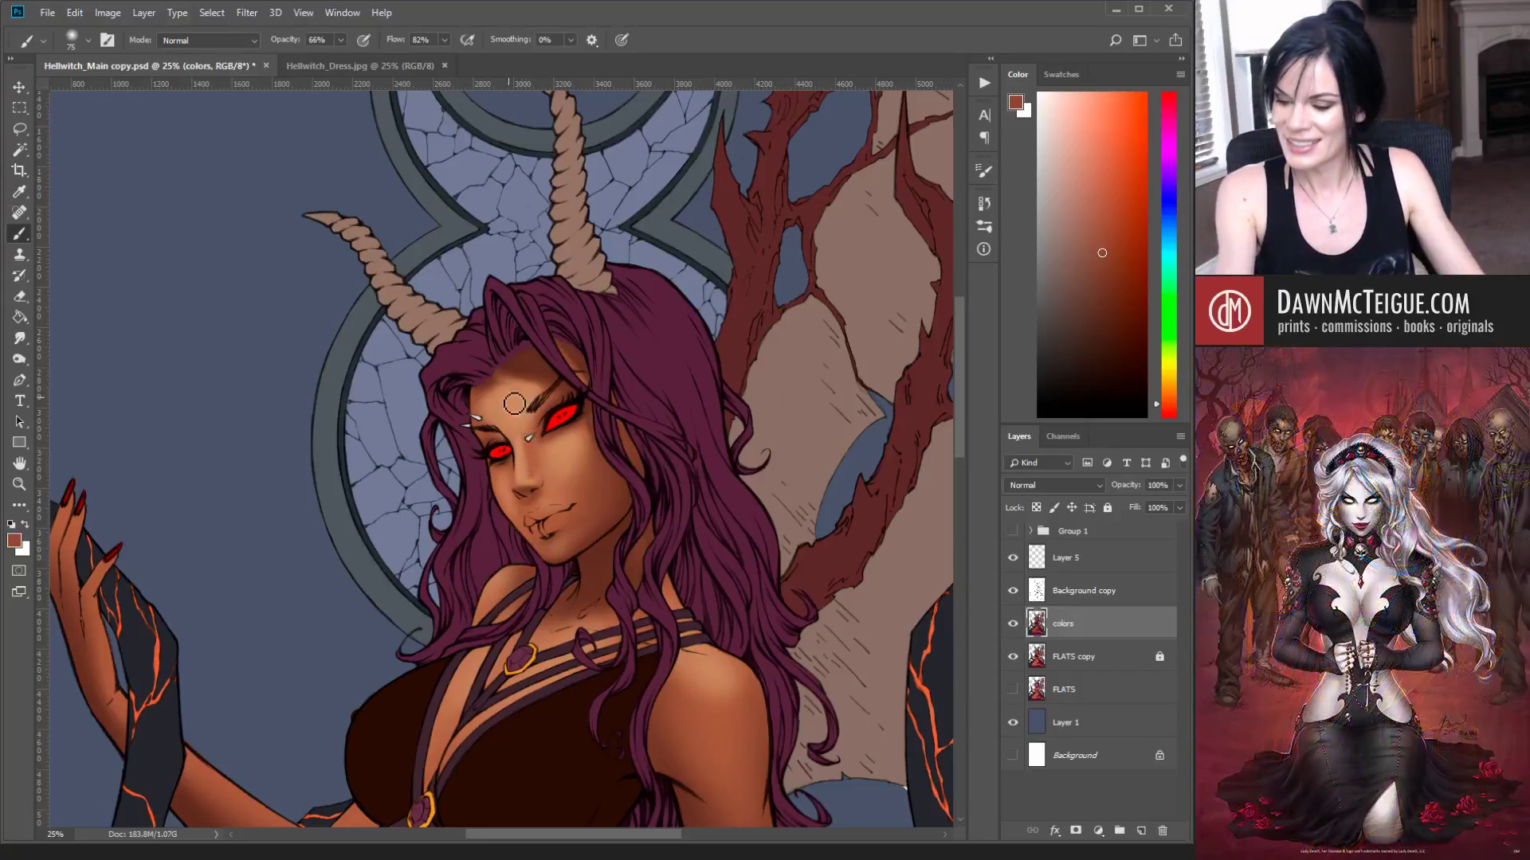
Step: Build up the highlight on the shoulder and upper arm at brush size 161 with peach and skin tones sampled from the figure
{"action": "left_click", "coordinate": [655, 476], "text": "alt"}
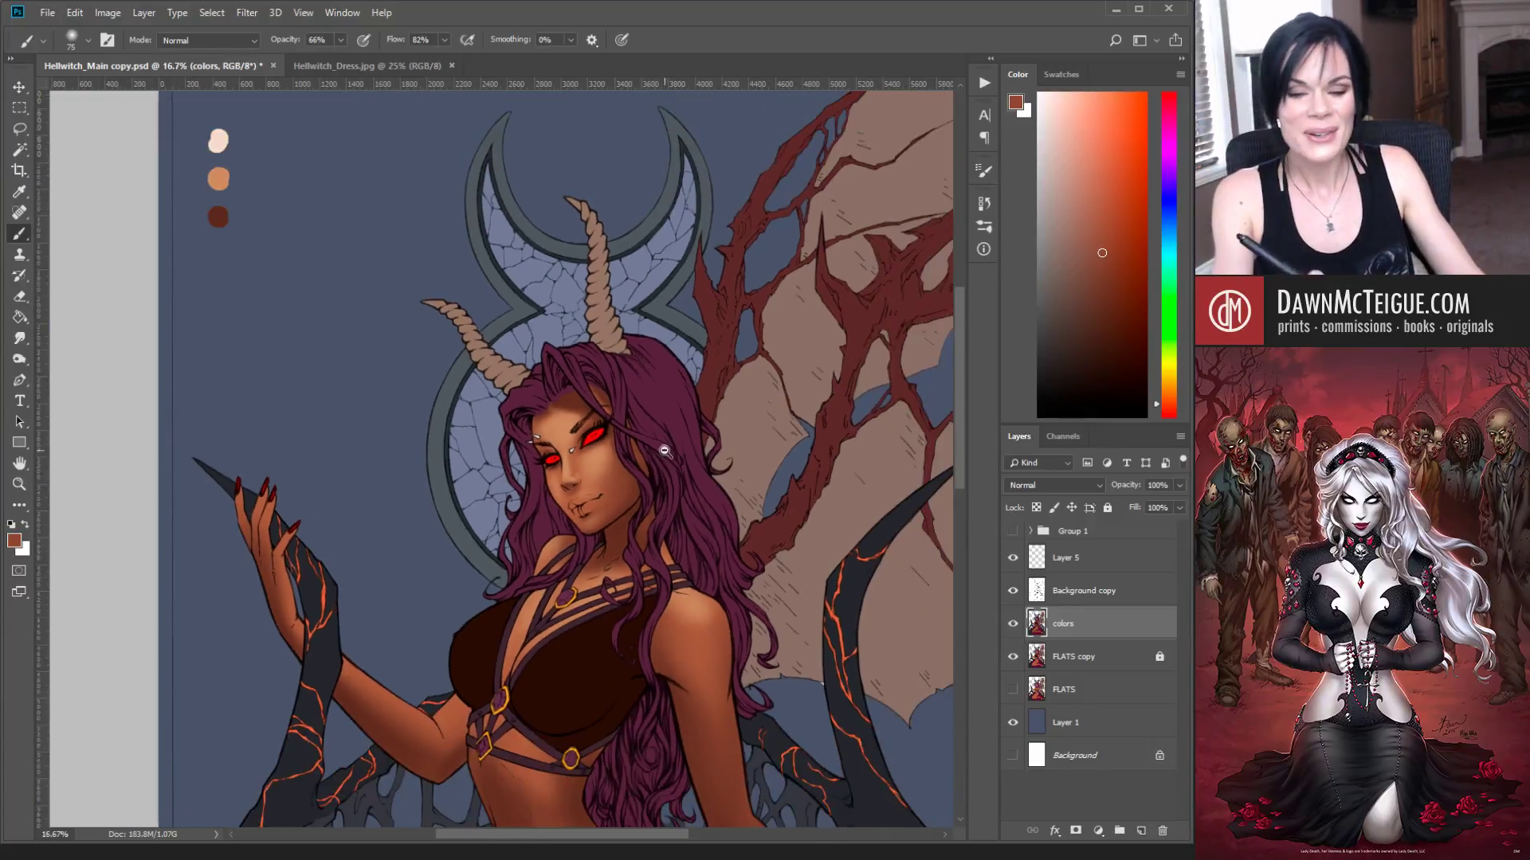
{"action": "left_click", "coordinate": [620, 437], "text": "alt"}
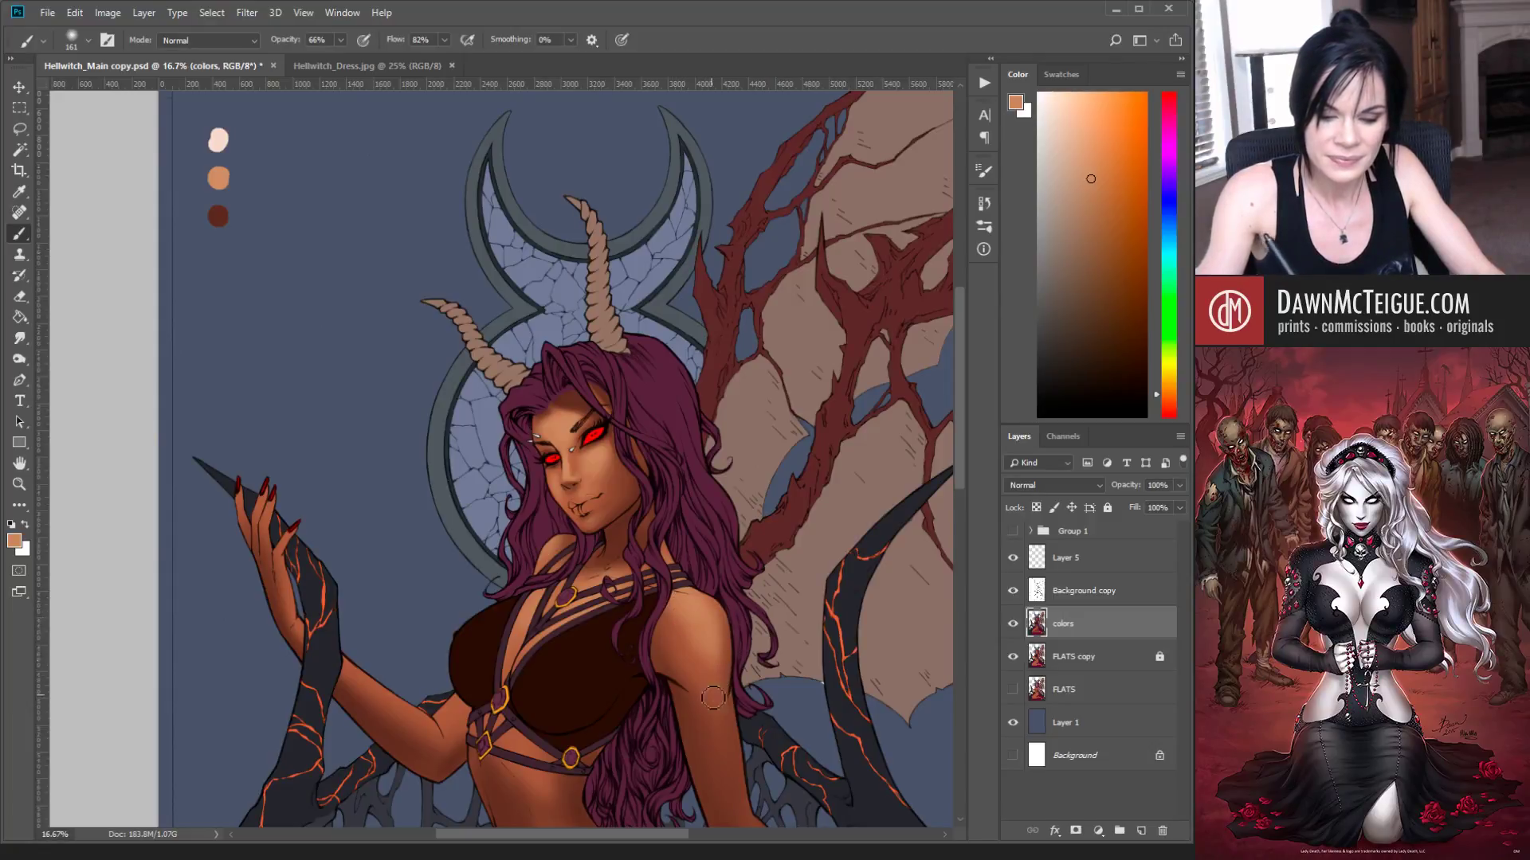
{"action": "left_click", "coordinate": [680, 614], "text": "alt"}
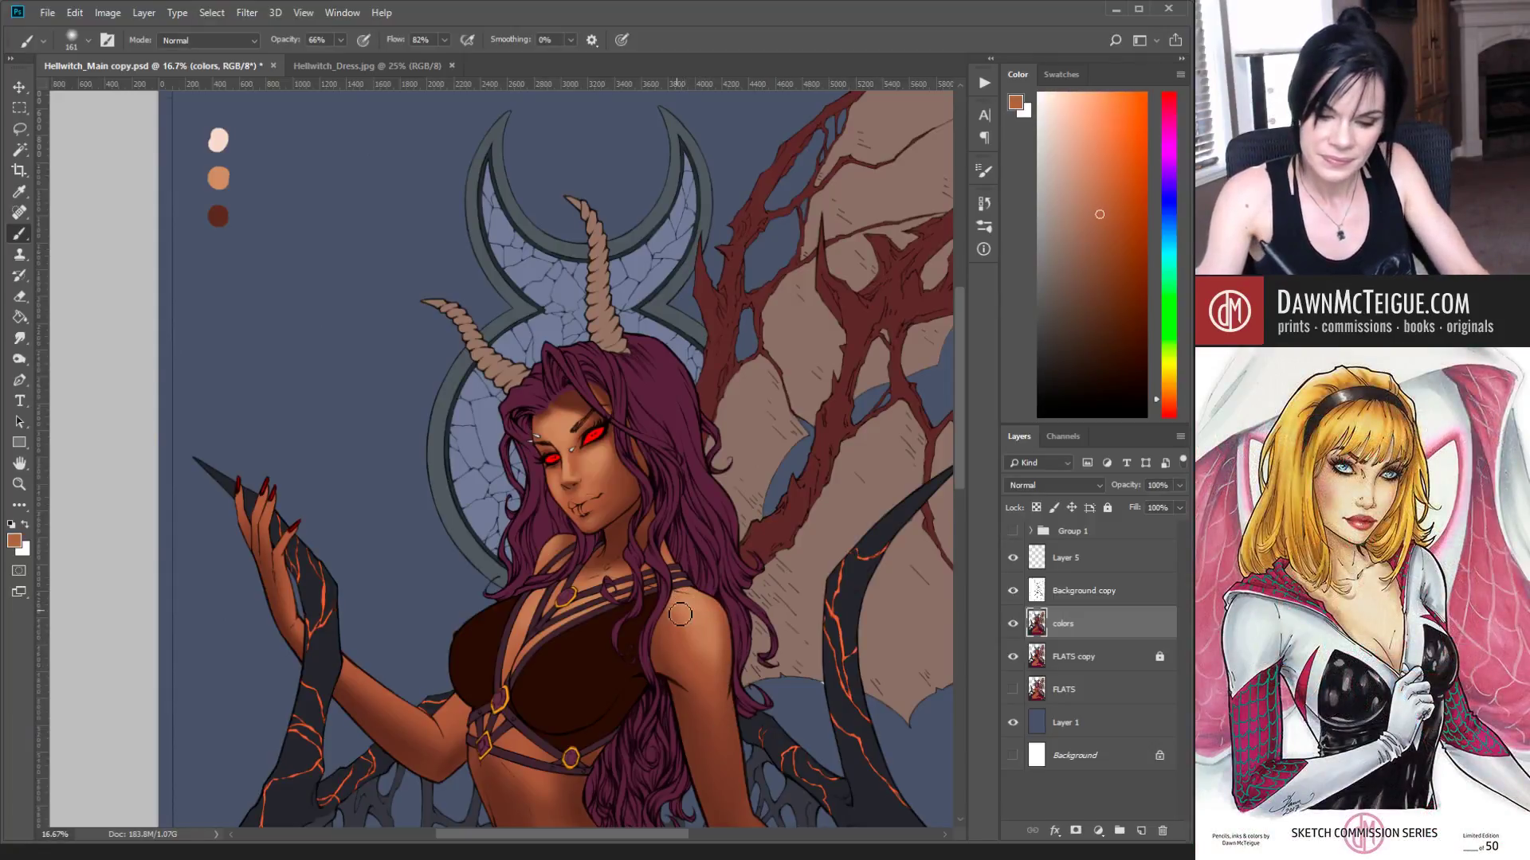
{"action": "left_click", "coordinate": [725, 618], "text": "alt"}
{"action": "left_click", "coordinate": [697, 602], "text": "alt"}
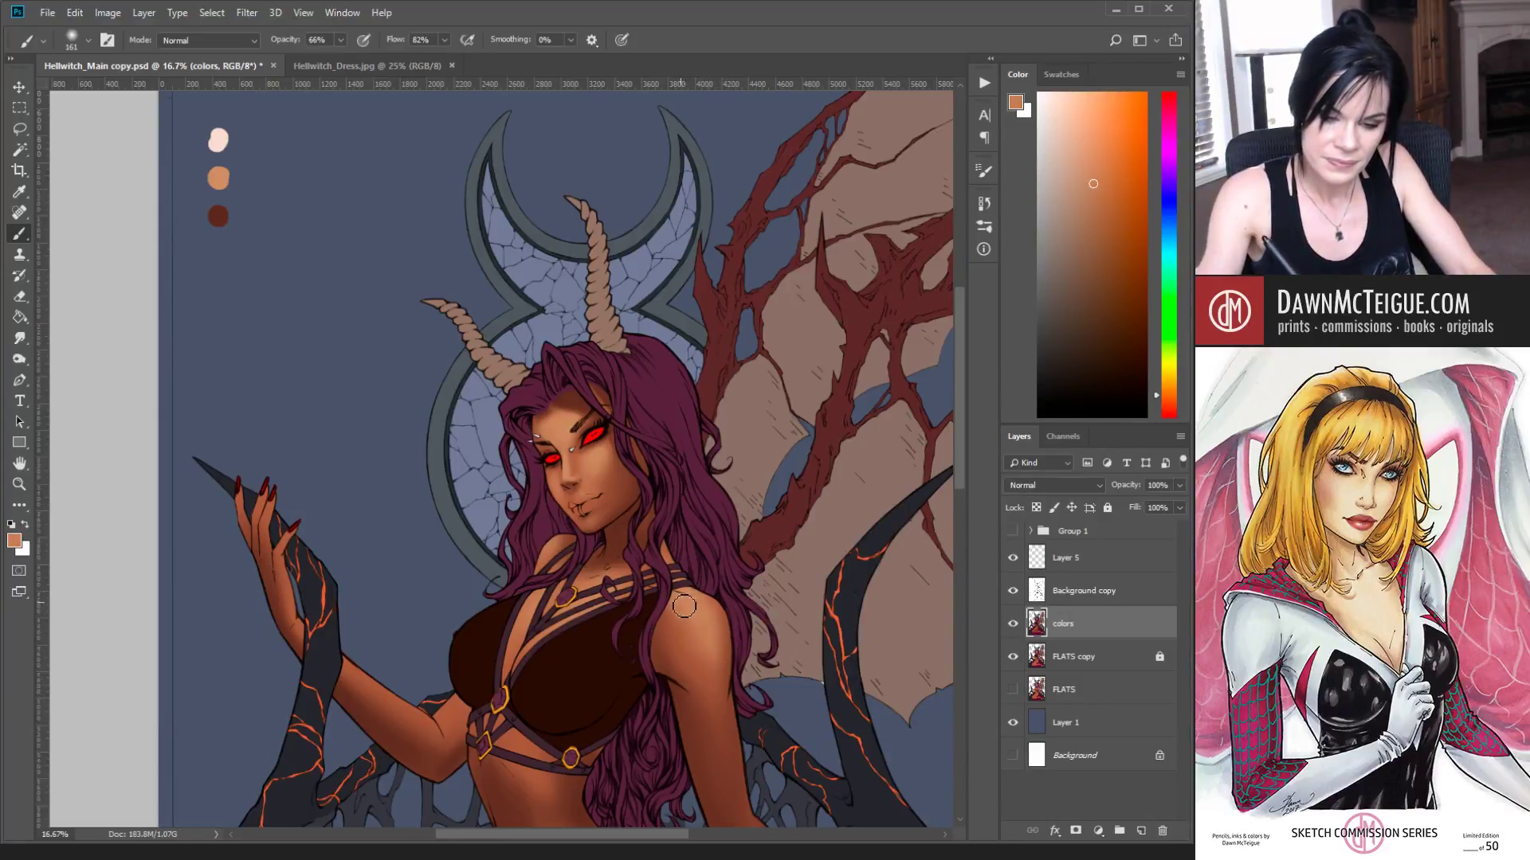
{"action": "left_click_drag", "start_coordinate": [679, 610], "coordinate": [721, 615]}
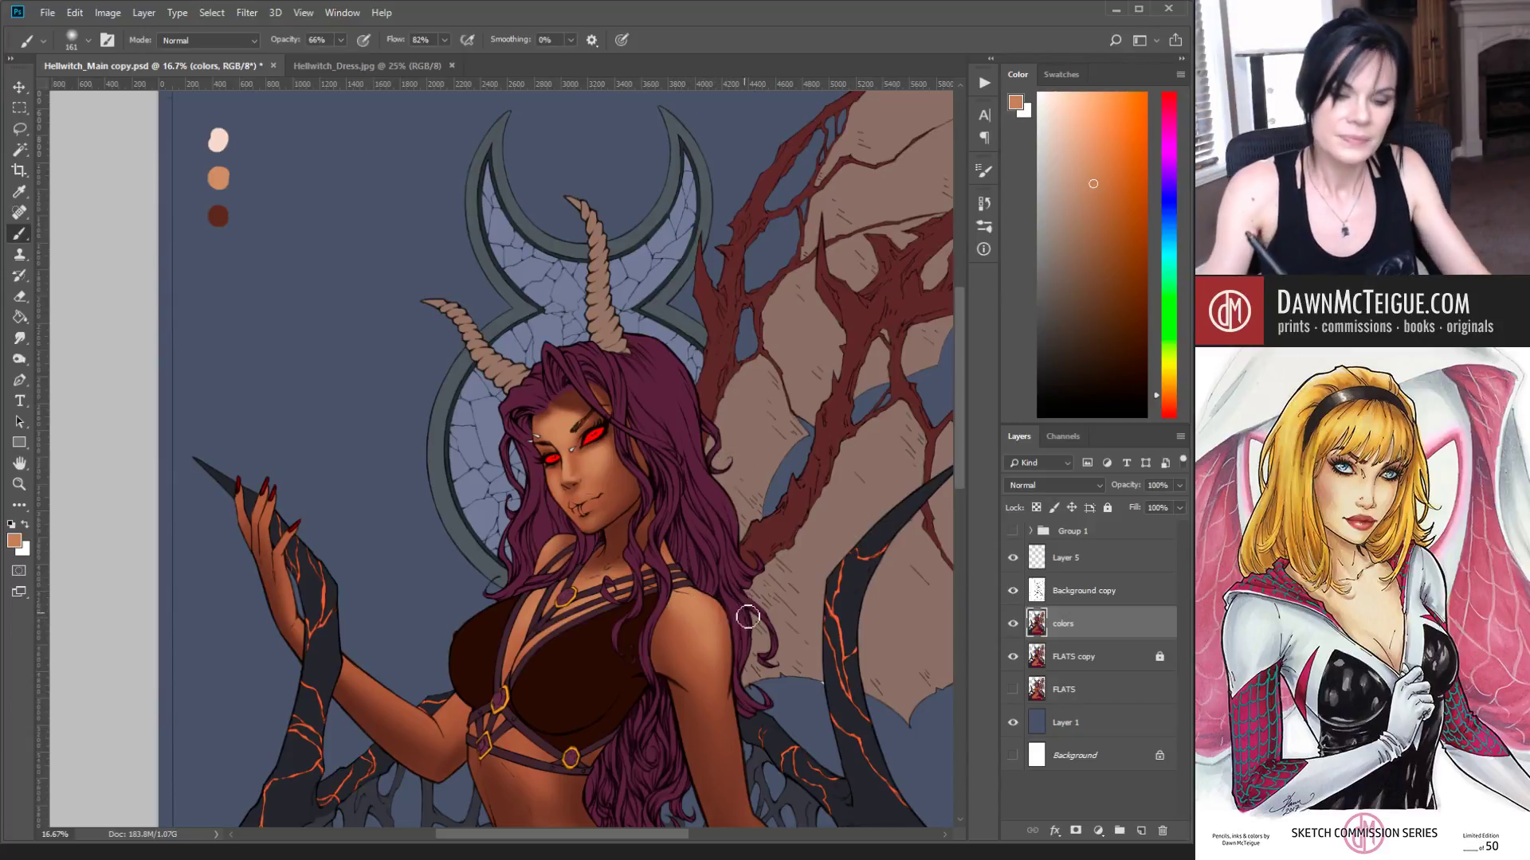
Step: Examine the skin shading across the whole figure and close up on the face
{"action": "left_click", "coordinate": [778, 498], "text": "alt"}
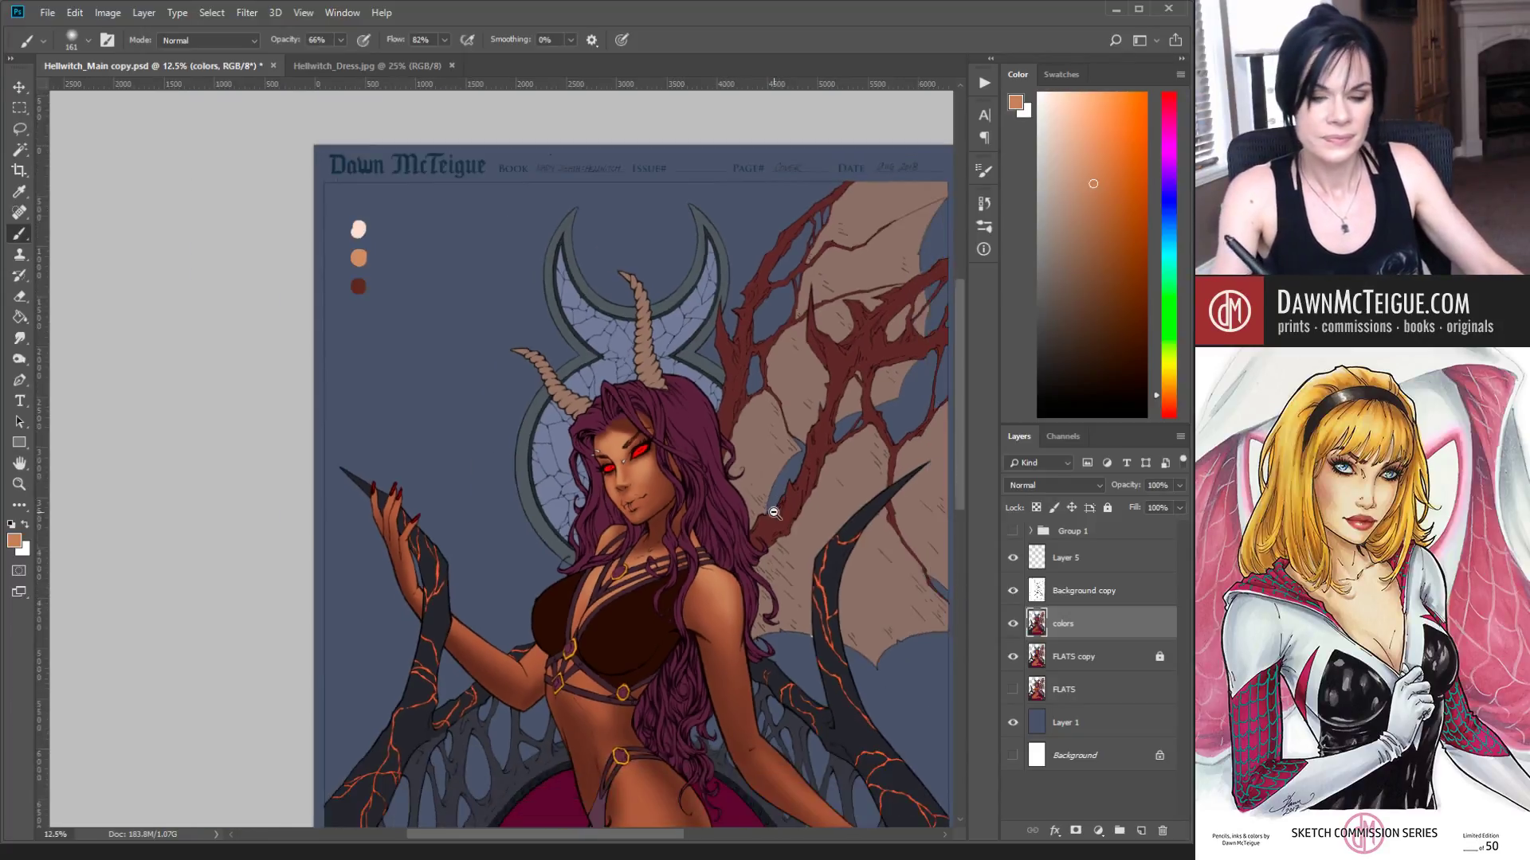
{"action": "left_click", "coordinate": [778, 519], "text": "alt"}
{"action": "left_click_drag", "start_coordinate": [539, 604], "coordinate": [772, 552]}
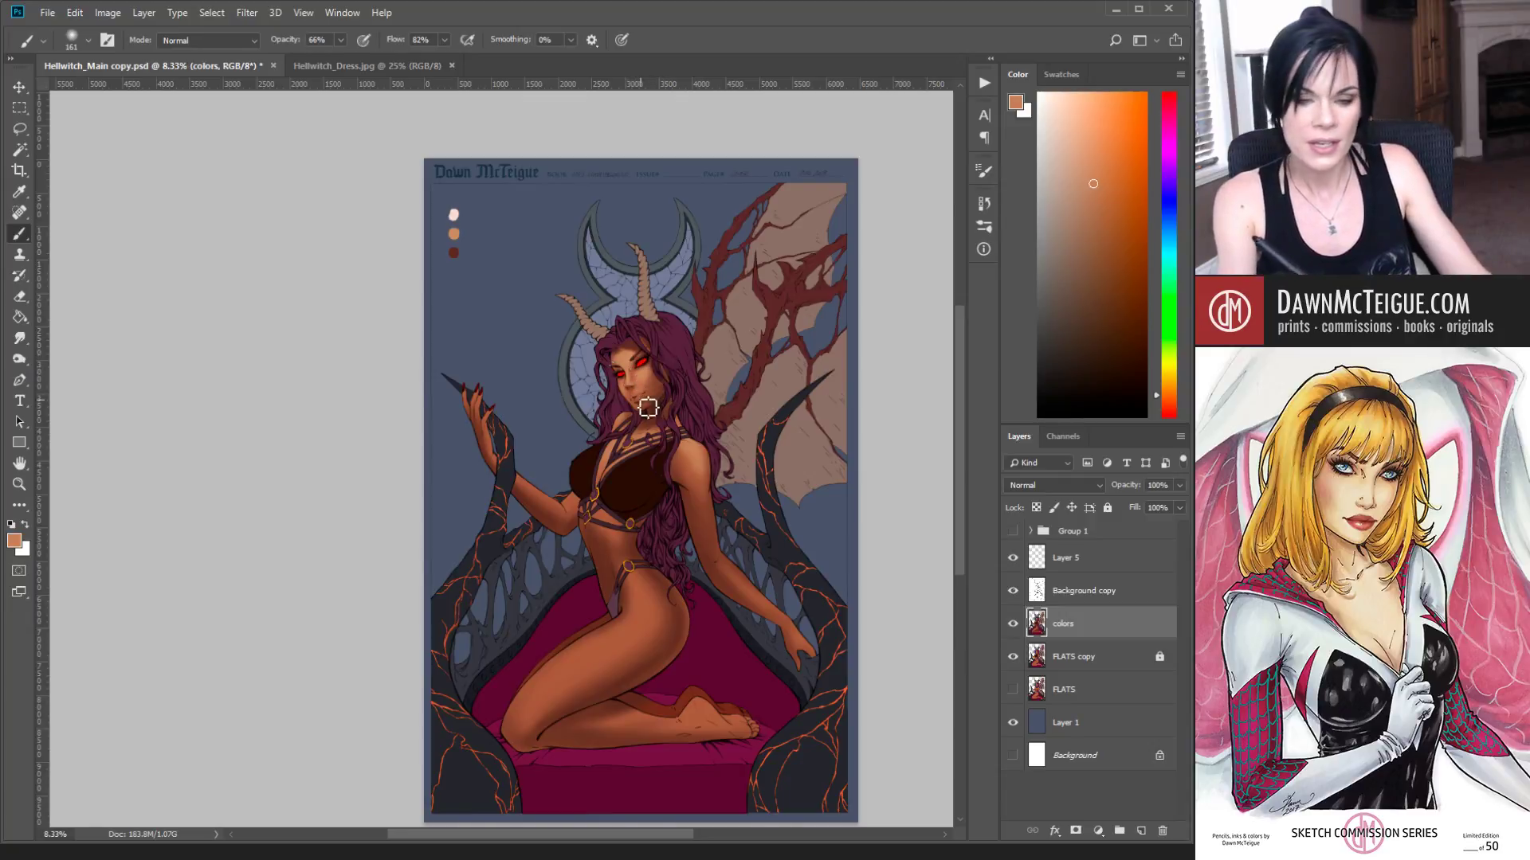
{"action": "left_click", "coordinate": [697, 383], "text": "ctrl"}
{"action": "left_click", "coordinate": [697, 382], "text": "ctrl"}
{"action": "left_click", "coordinate": [696, 387], "text": "ctrl"}
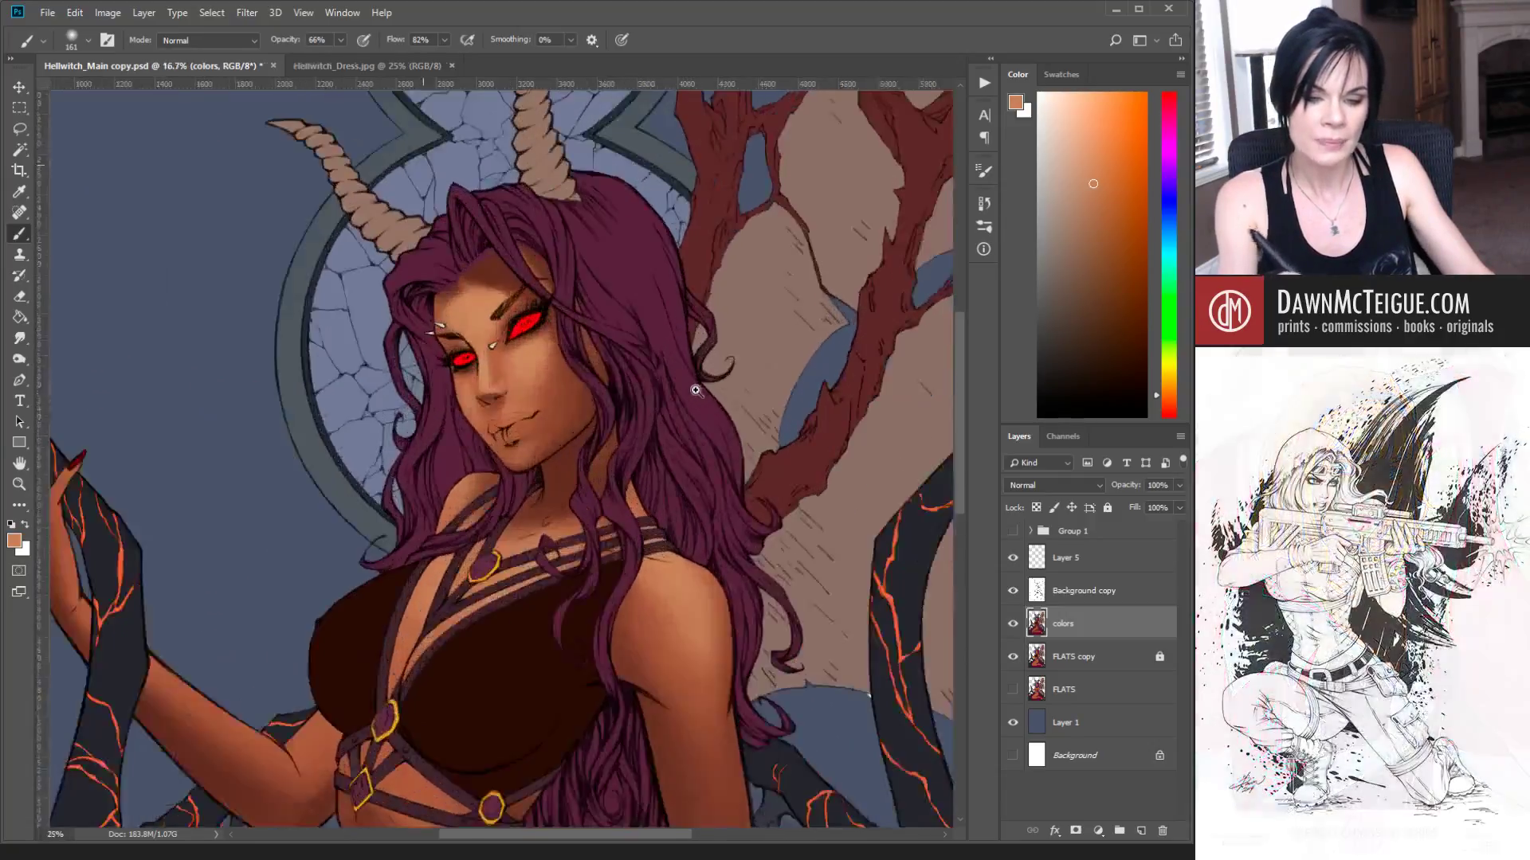
{"action": "left_click", "coordinate": [696, 390], "text": "ctrl"}
{"action": "left_click_drag", "start_coordinate": [643, 427], "coordinate": [738, 443]}
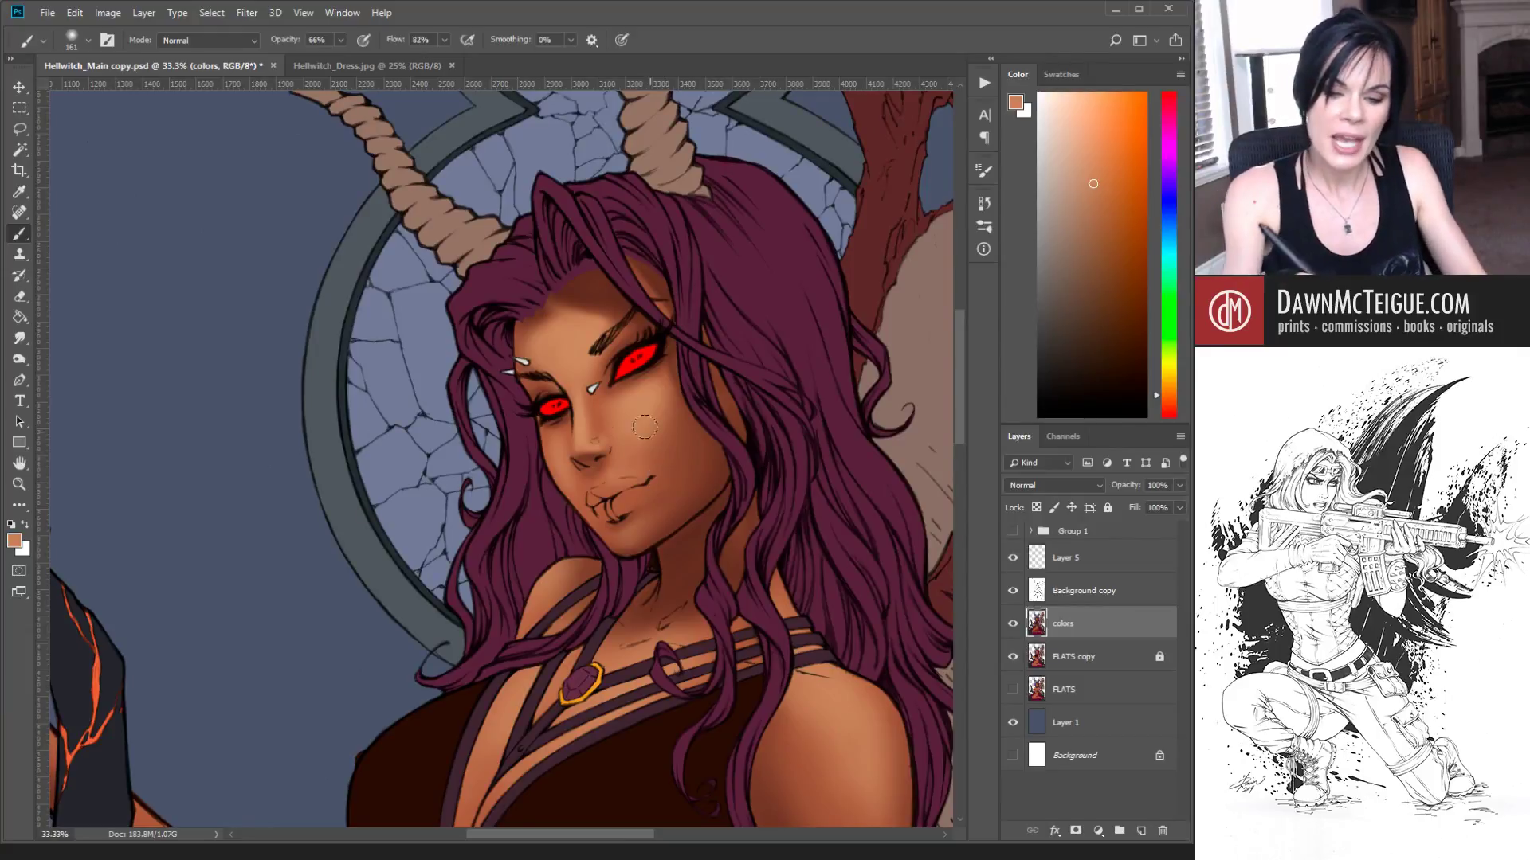
{"action": "left_click", "coordinate": [757, 551], "text": "ctrl+alt"}
{"action": "left_click", "coordinate": [758, 626], "text": "ctrl+alt"}
{"action": "left_click_drag", "start_coordinate": [757, 625], "coordinate": [760, 471]}
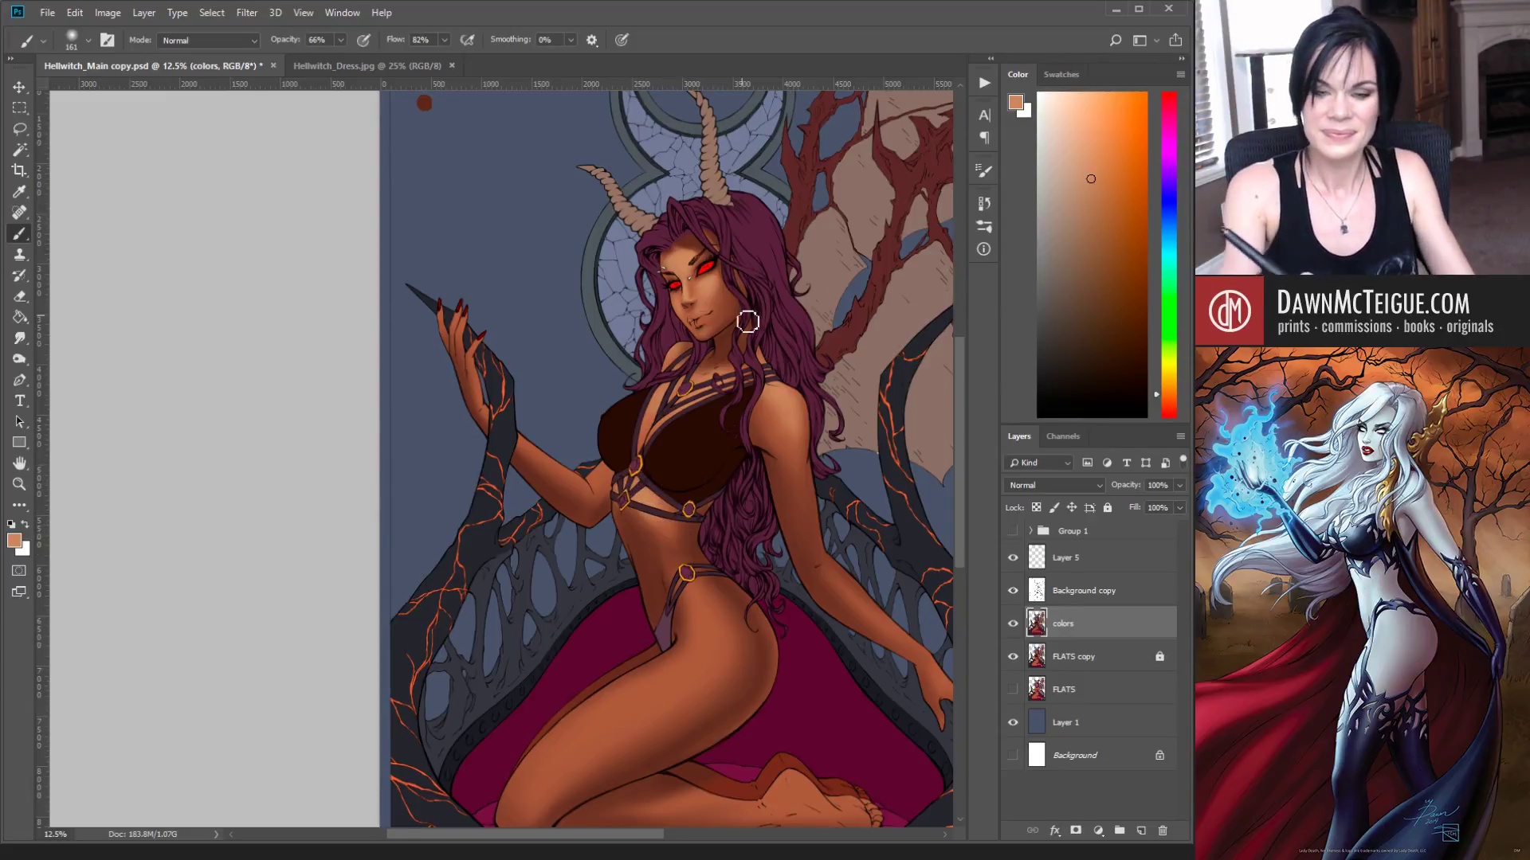
Step: Sample a dark brown skin tone from the forehead and deepen the shadows beneath the bust with a smaller brush
{"action": "left_click", "coordinate": [690, 237], "text": "alt"}
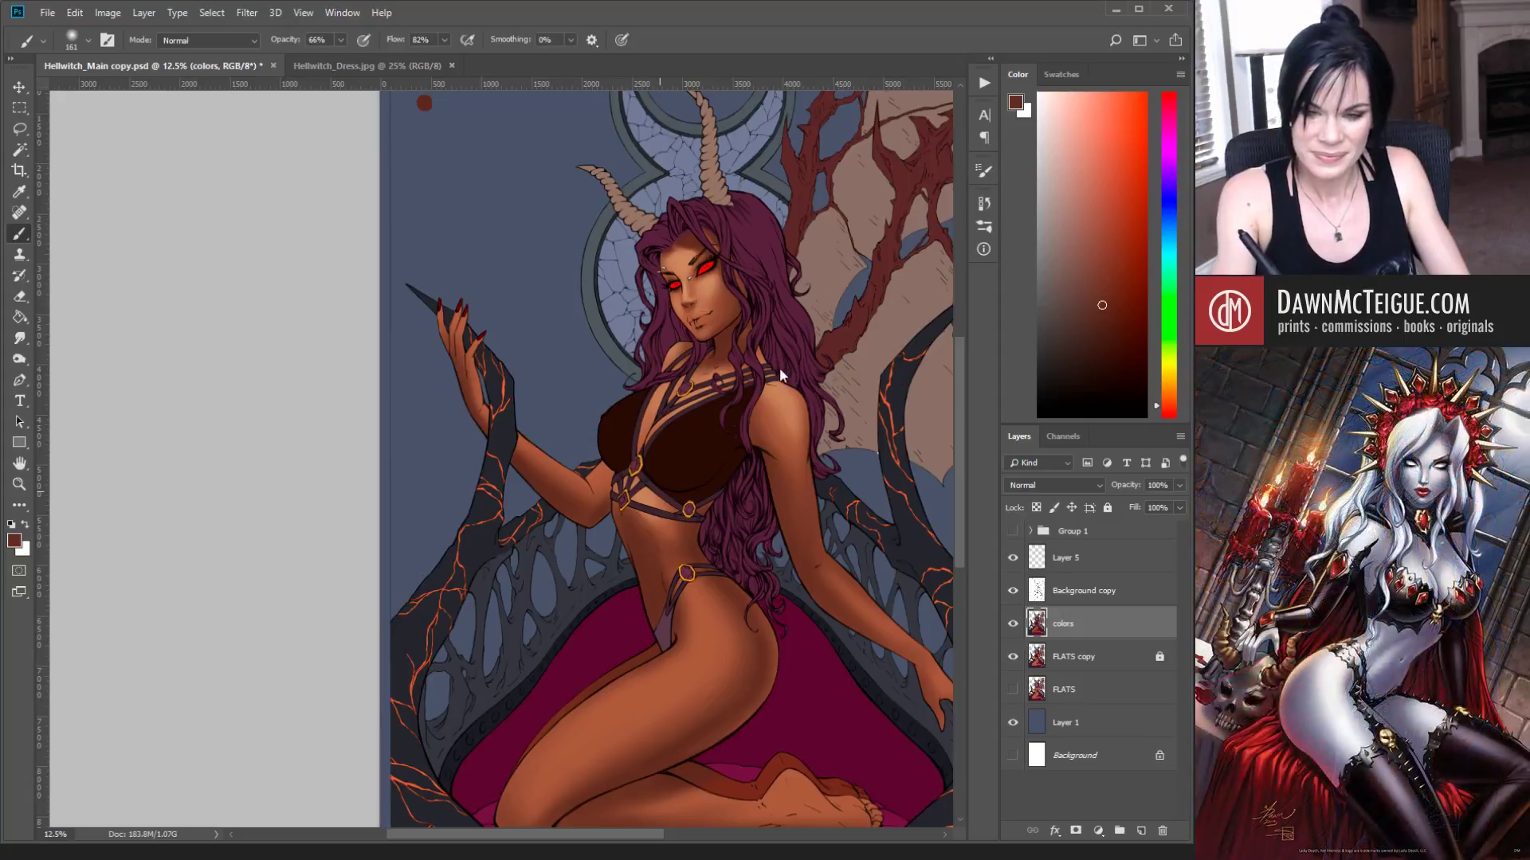
{"action": "key", "text": "bracketleft"}
{"action": "key", "text": "bracketleft"}
{"action": "key", "text": "bracketleft"}
{"action": "key", "text": "bracketleft"}
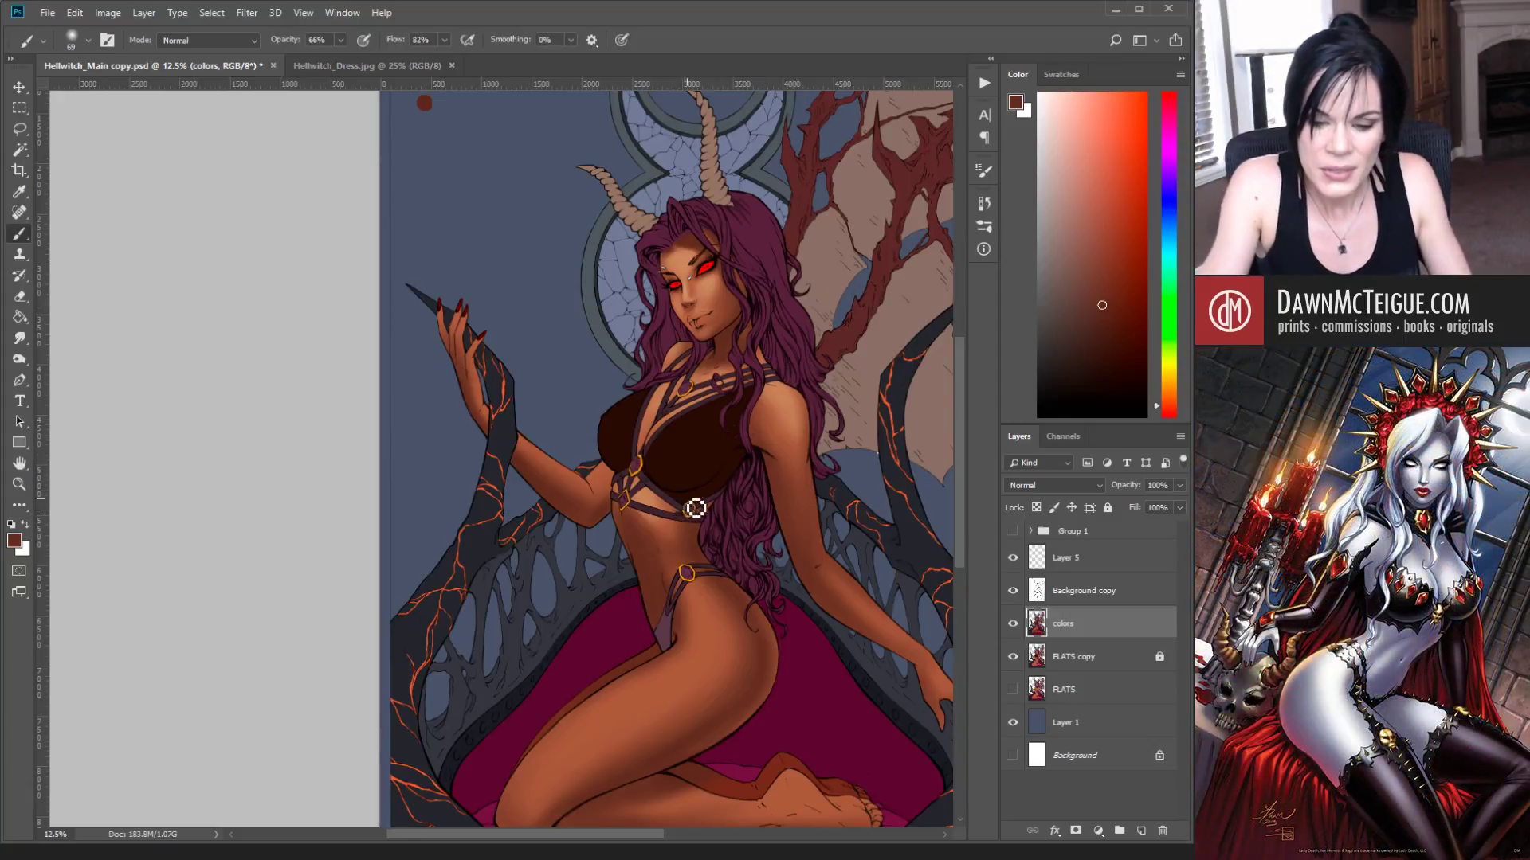
{"action": "left_click", "coordinate": [739, 512], "text": "ctrl"}
{"action": "left_click", "coordinate": [739, 512], "text": "ctrl"}
{"action": "left_click", "coordinate": [739, 512], "text": "ctrl"}
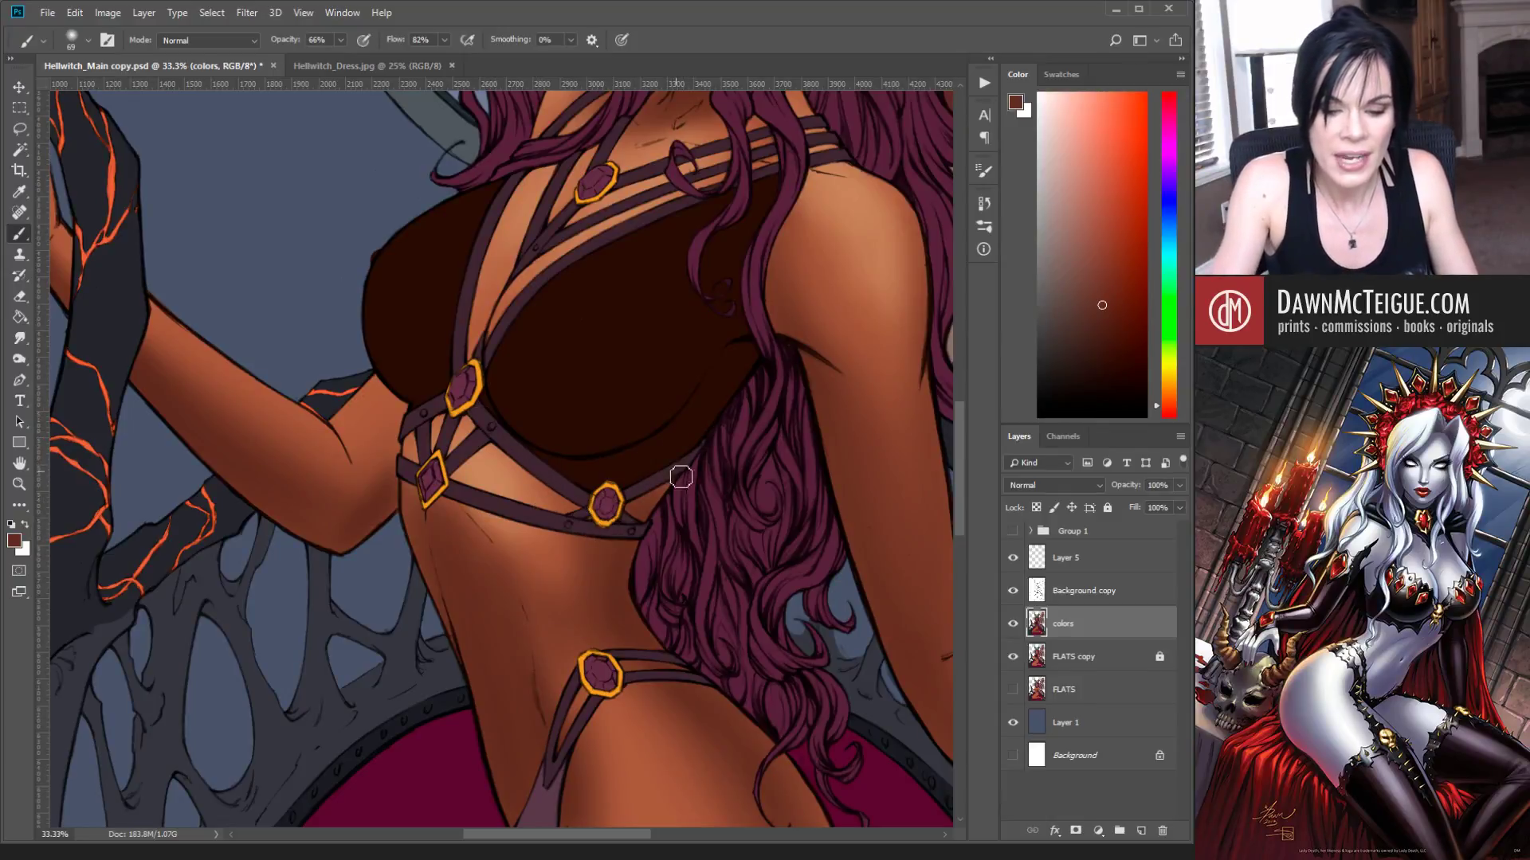
Step: Highlight the waist, hip and thigh with sampled peach and mid skin tones, enlarging the brush from 165 to 243
{"action": "left_click", "coordinate": [496, 481], "text": "alt"}
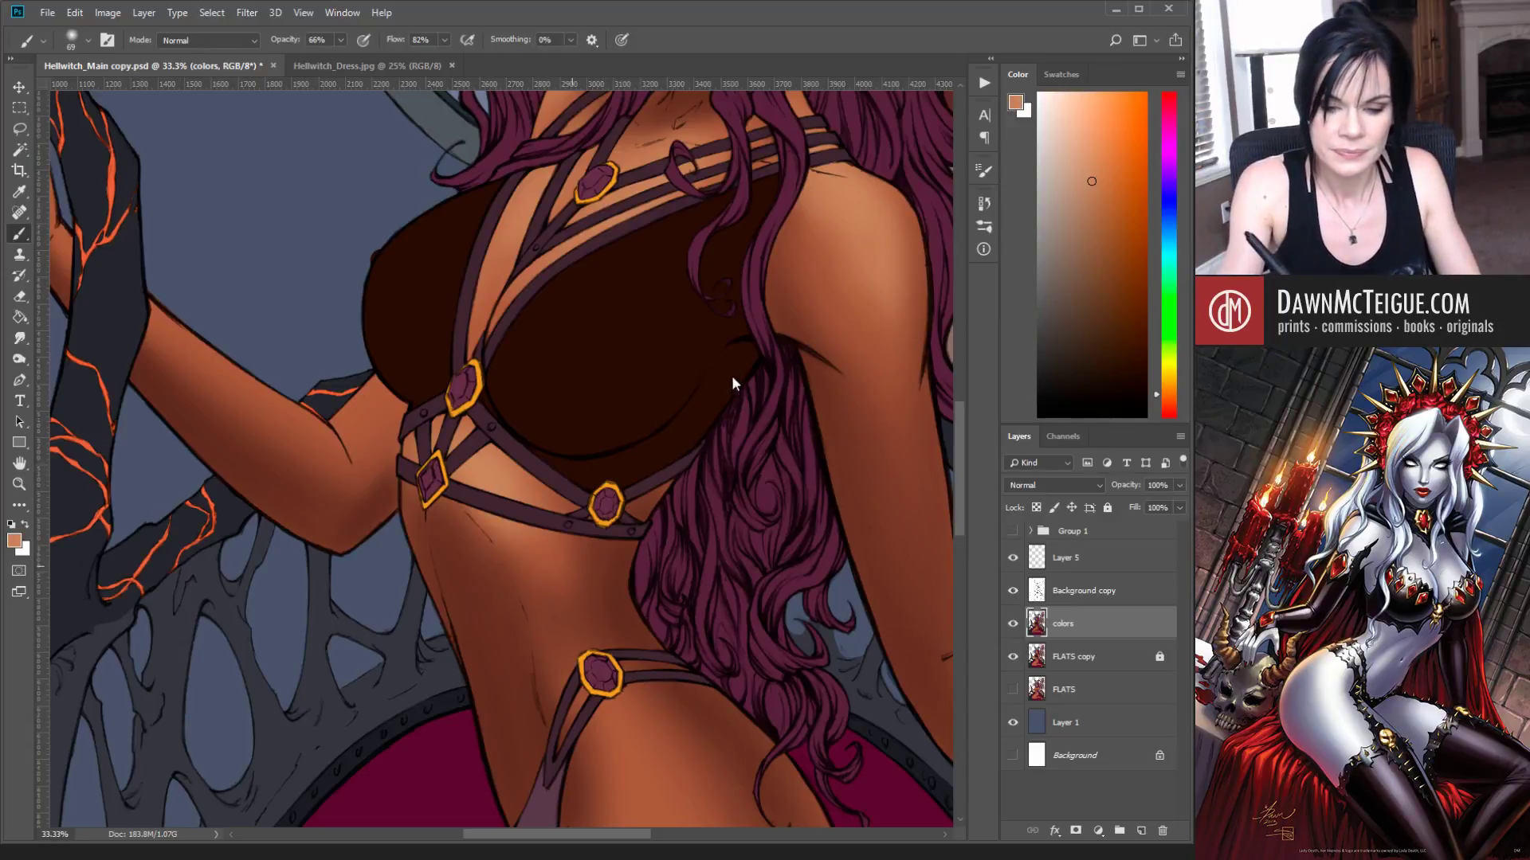
{"action": "left_click", "coordinate": [728, 444], "text": "alt"}
{"action": "left_click", "coordinate": [728, 446], "text": "alt"}
{"action": "left_click", "coordinate": [728, 449], "text": "alt"}
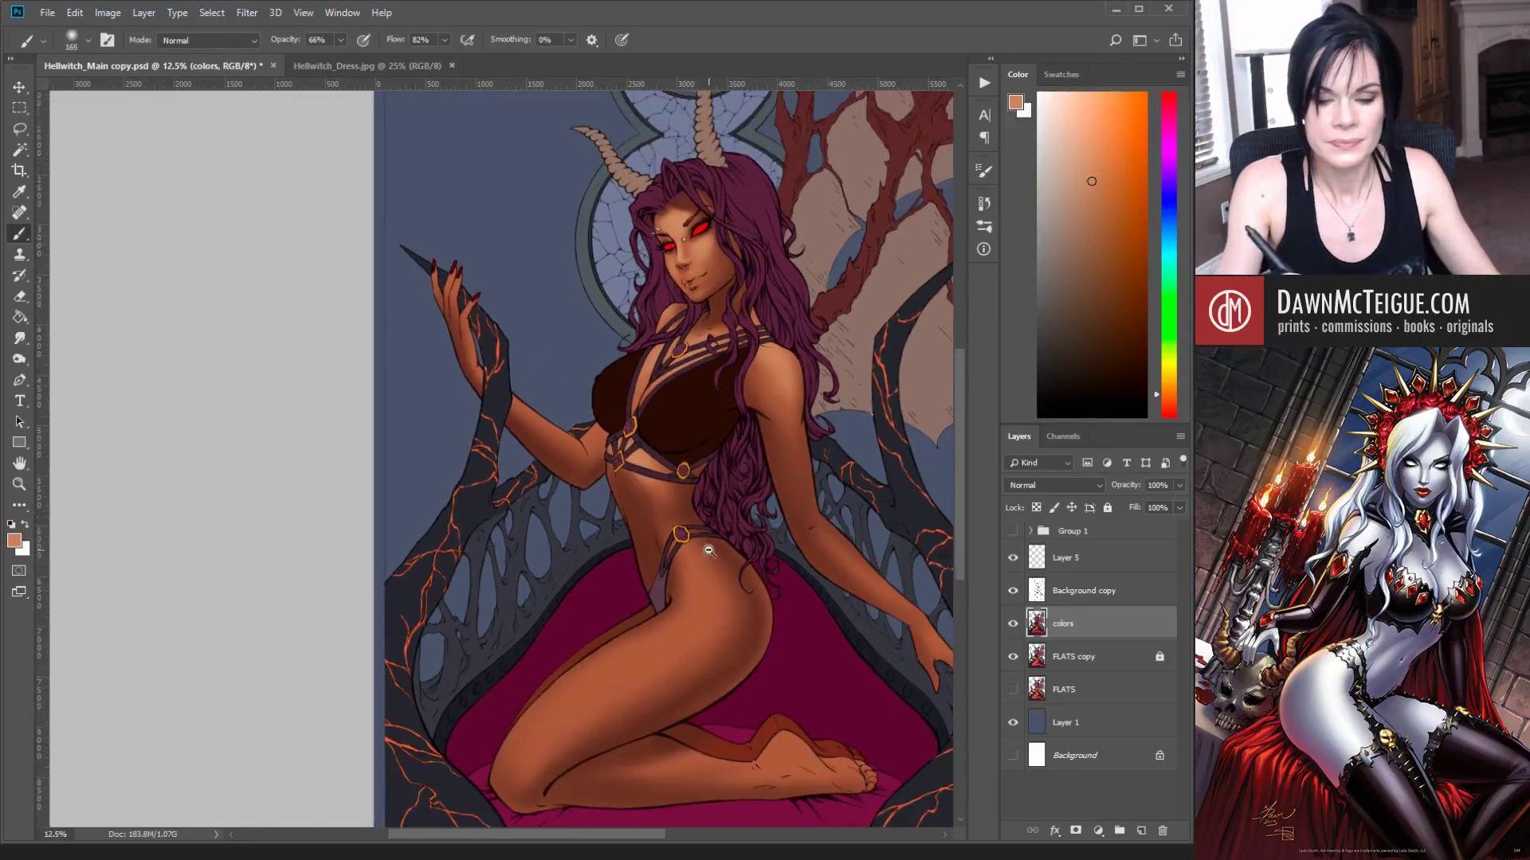
{"action": "left_click", "coordinate": [669, 488], "text": "alt"}
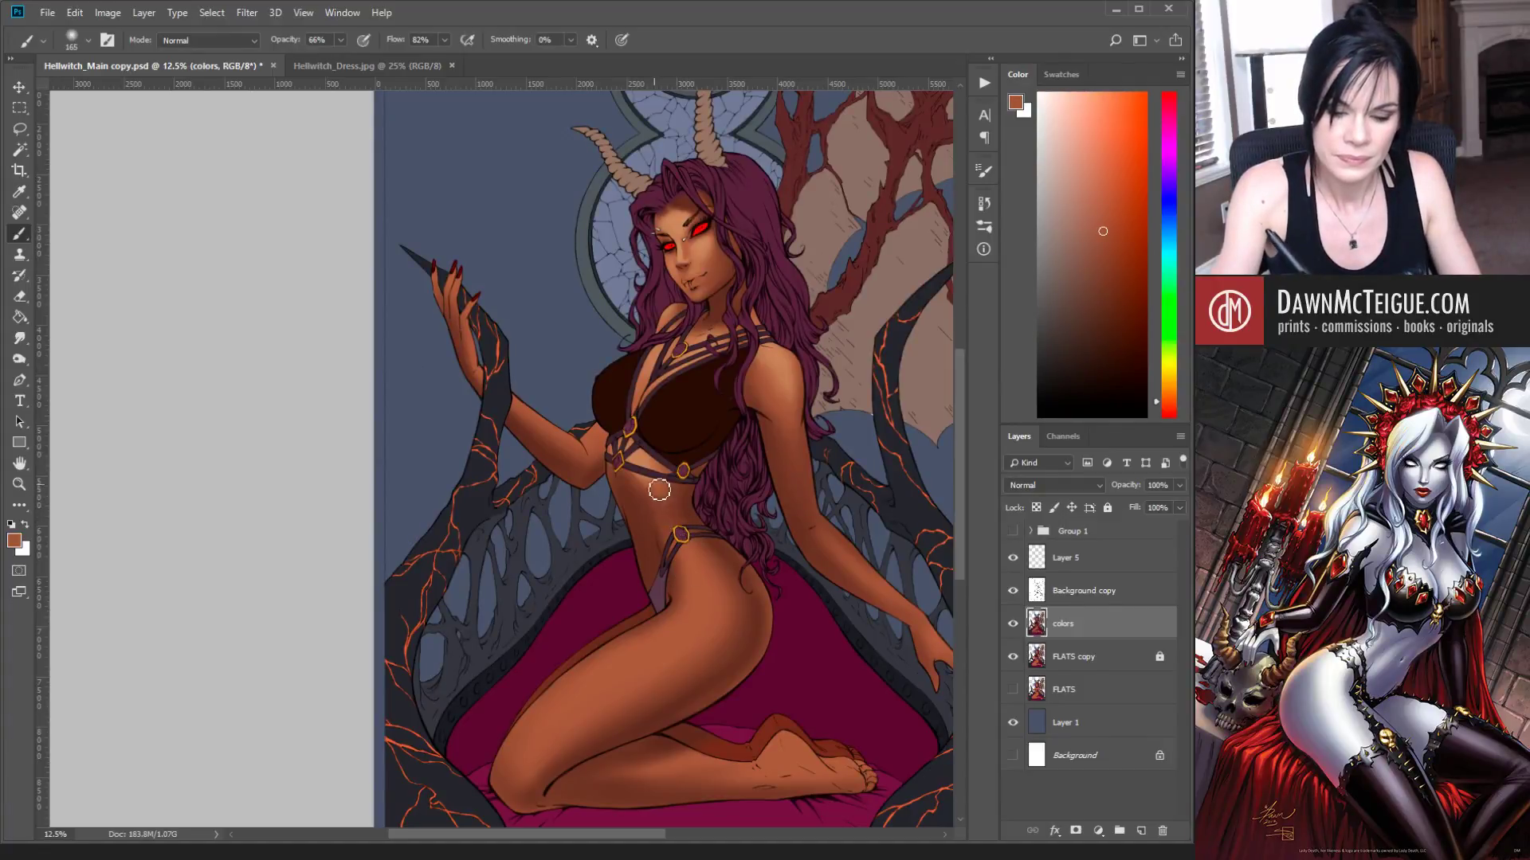
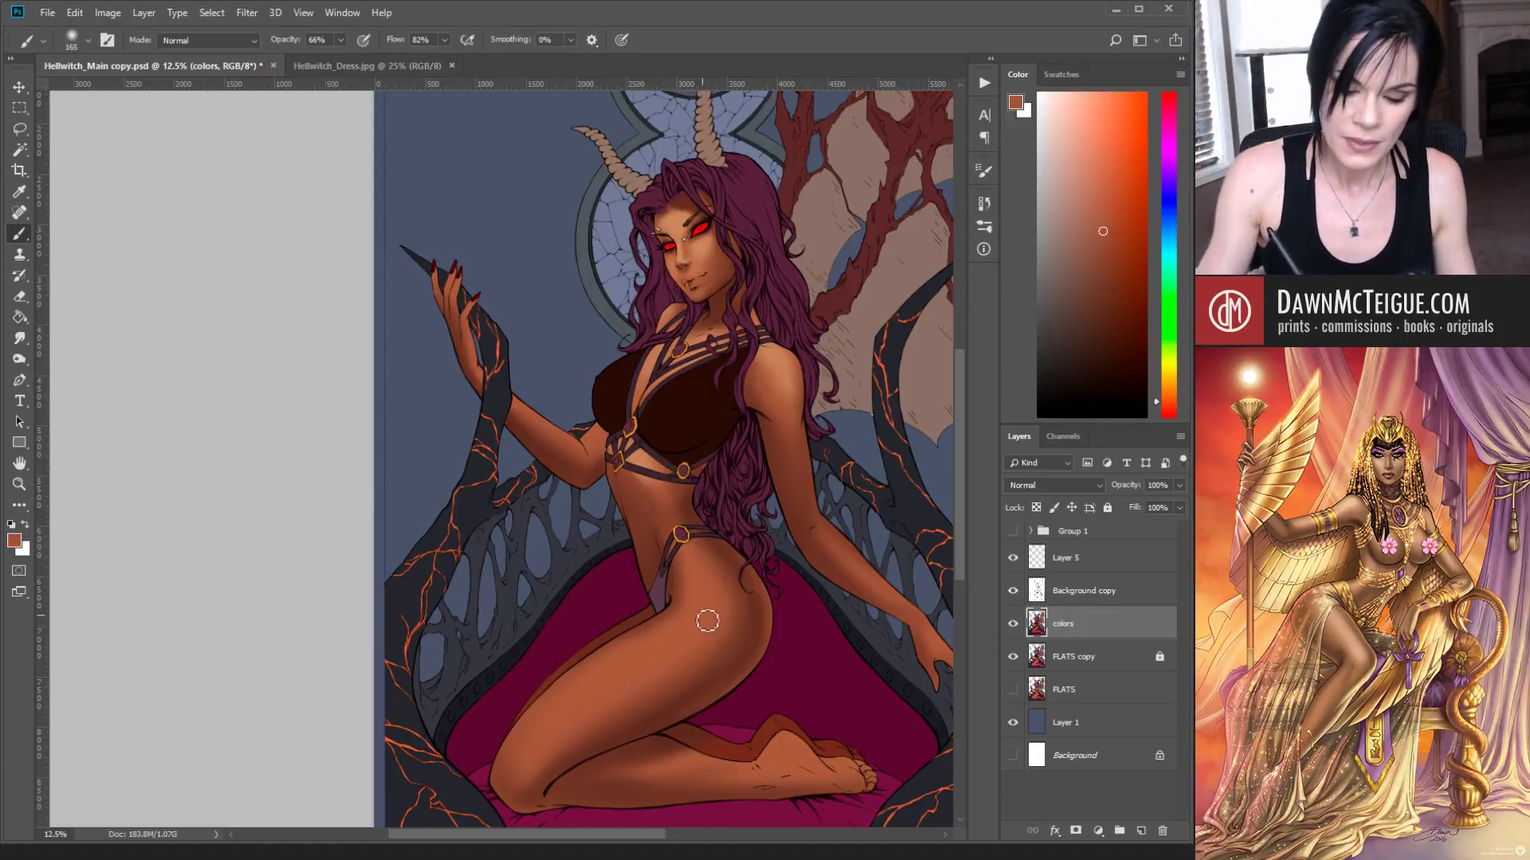
{"action": "left_click", "coordinate": [645, 451], "text": "alt"}
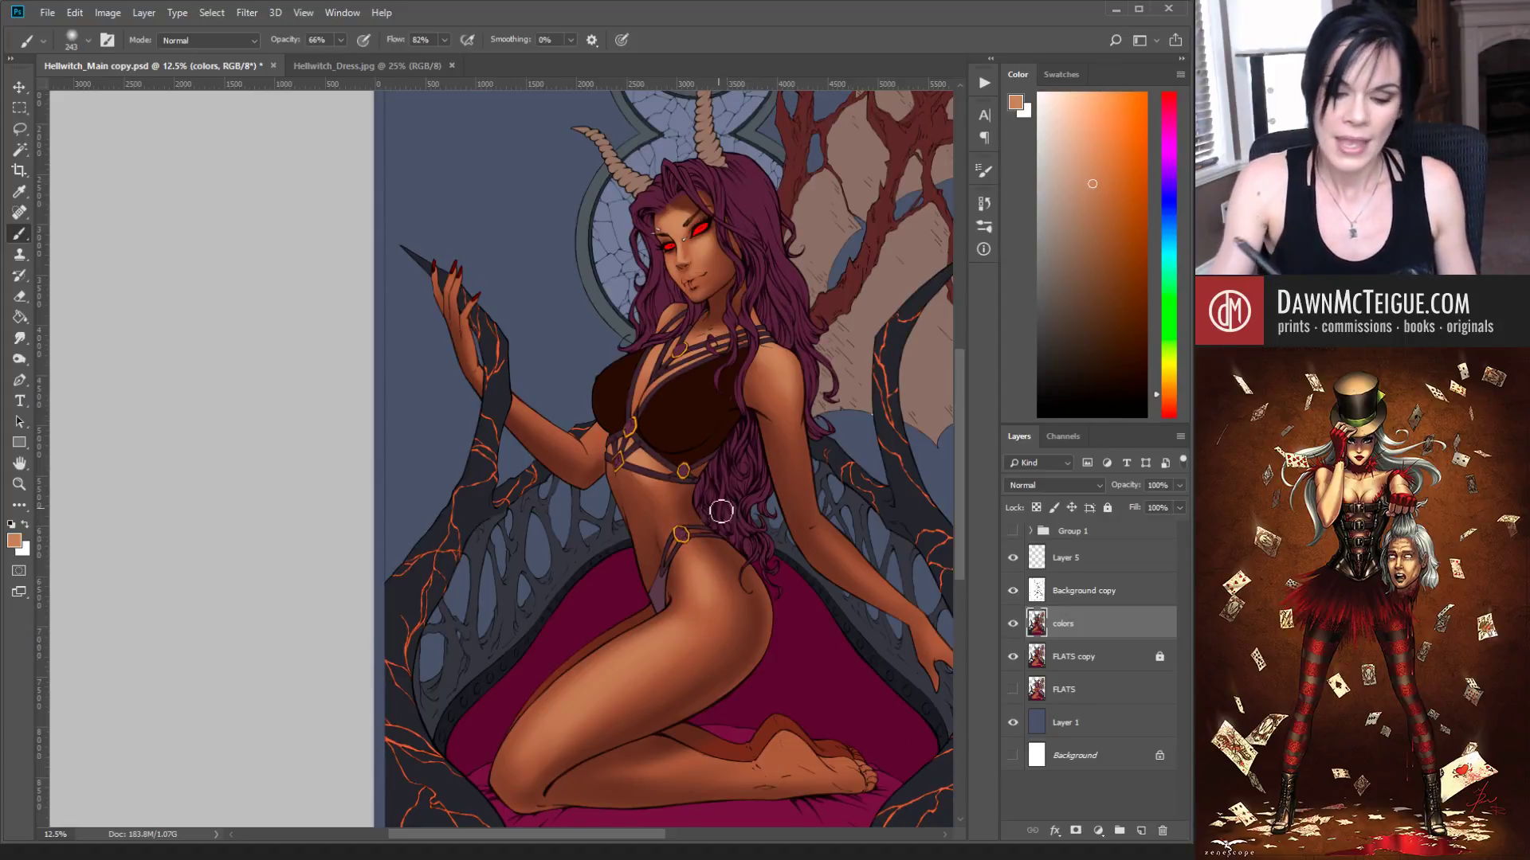
{"action": "left_click", "coordinate": [680, 534], "text": "alt"}
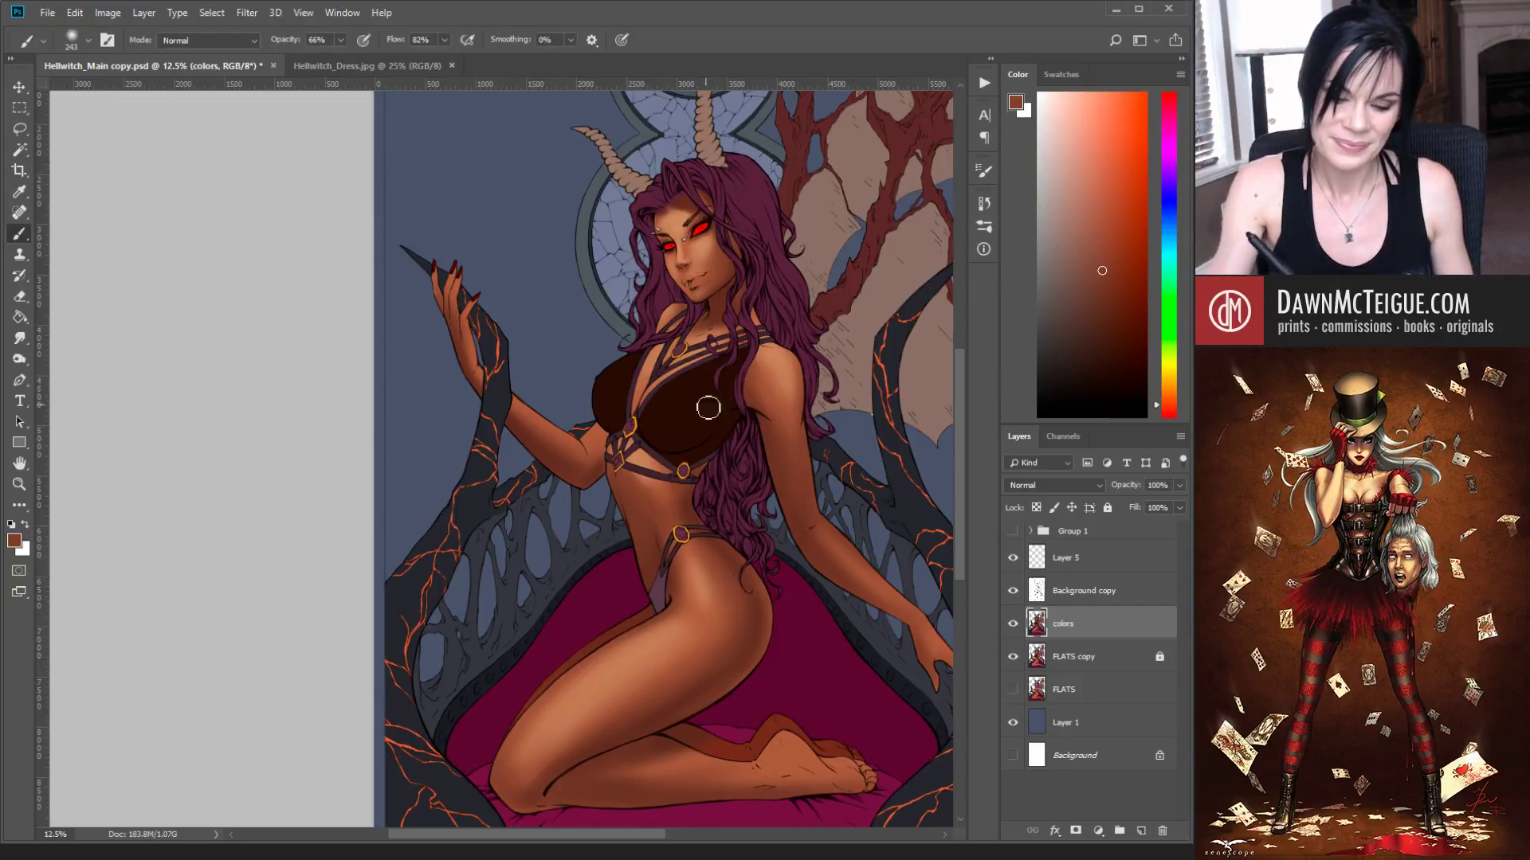
Step: Deepen the shadow along the side of the waist with a darker brown at brush size 136, working from sampled skin tones
{"action": "left_click", "coordinate": [701, 535], "text": "alt"}
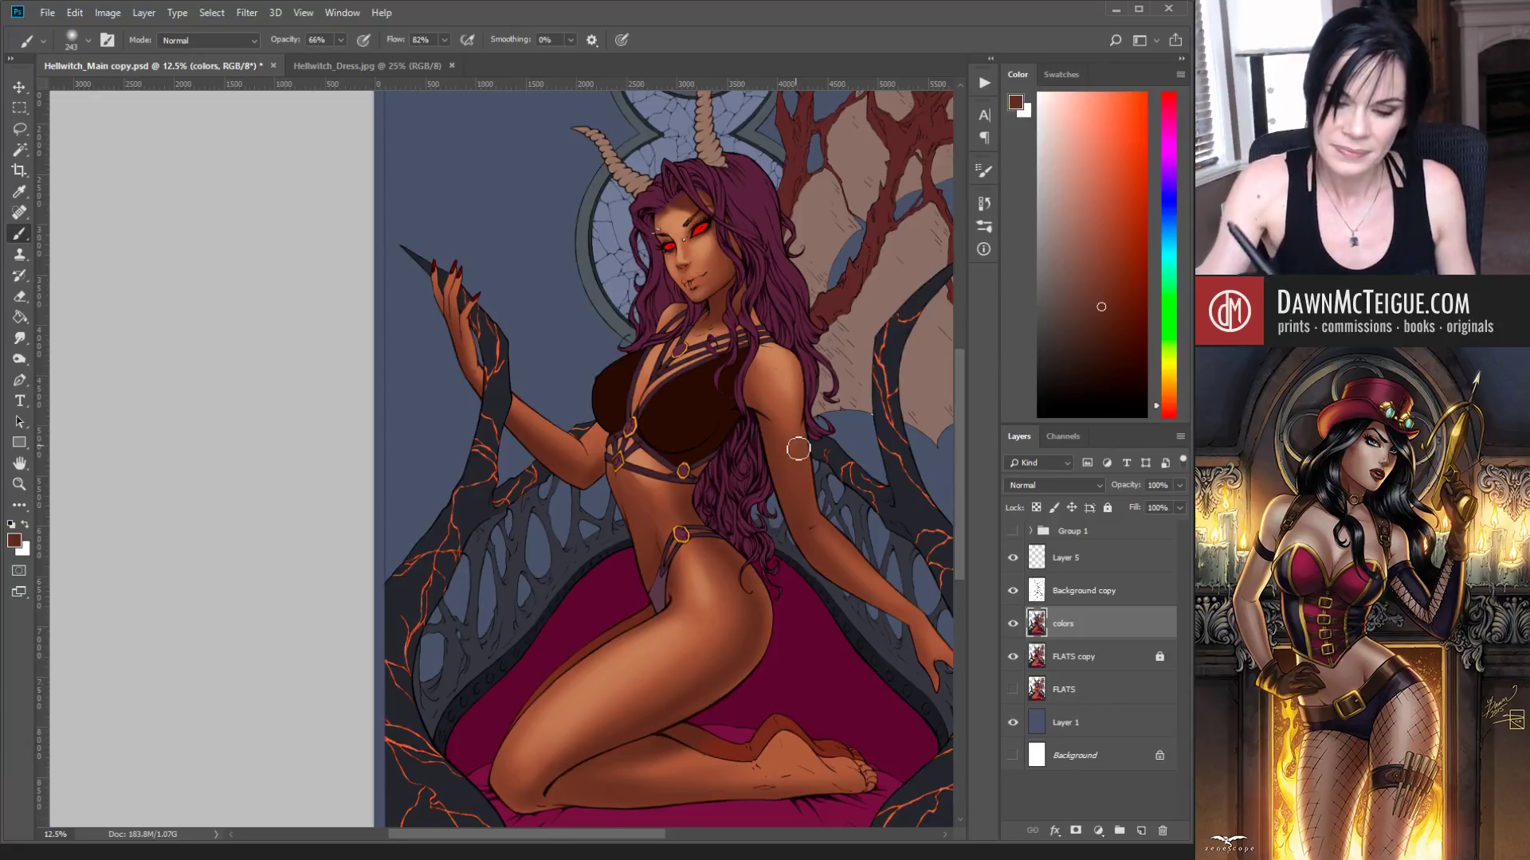
{"action": "left_click", "coordinate": [703, 246], "text": "alt"}
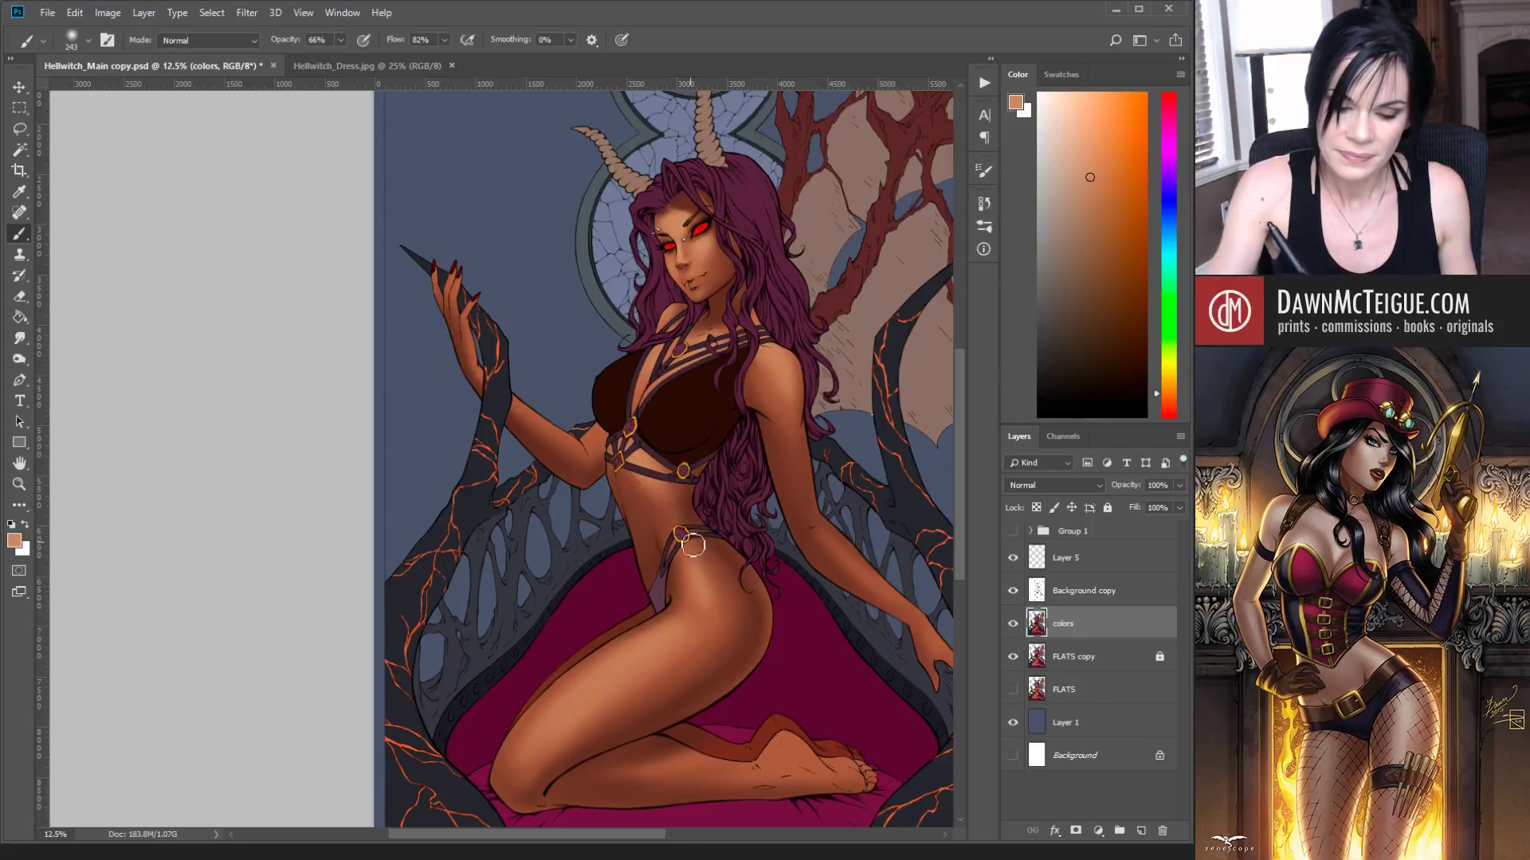
{"action": "left_click", "coordinate": [695, 505], "text": "alt"}
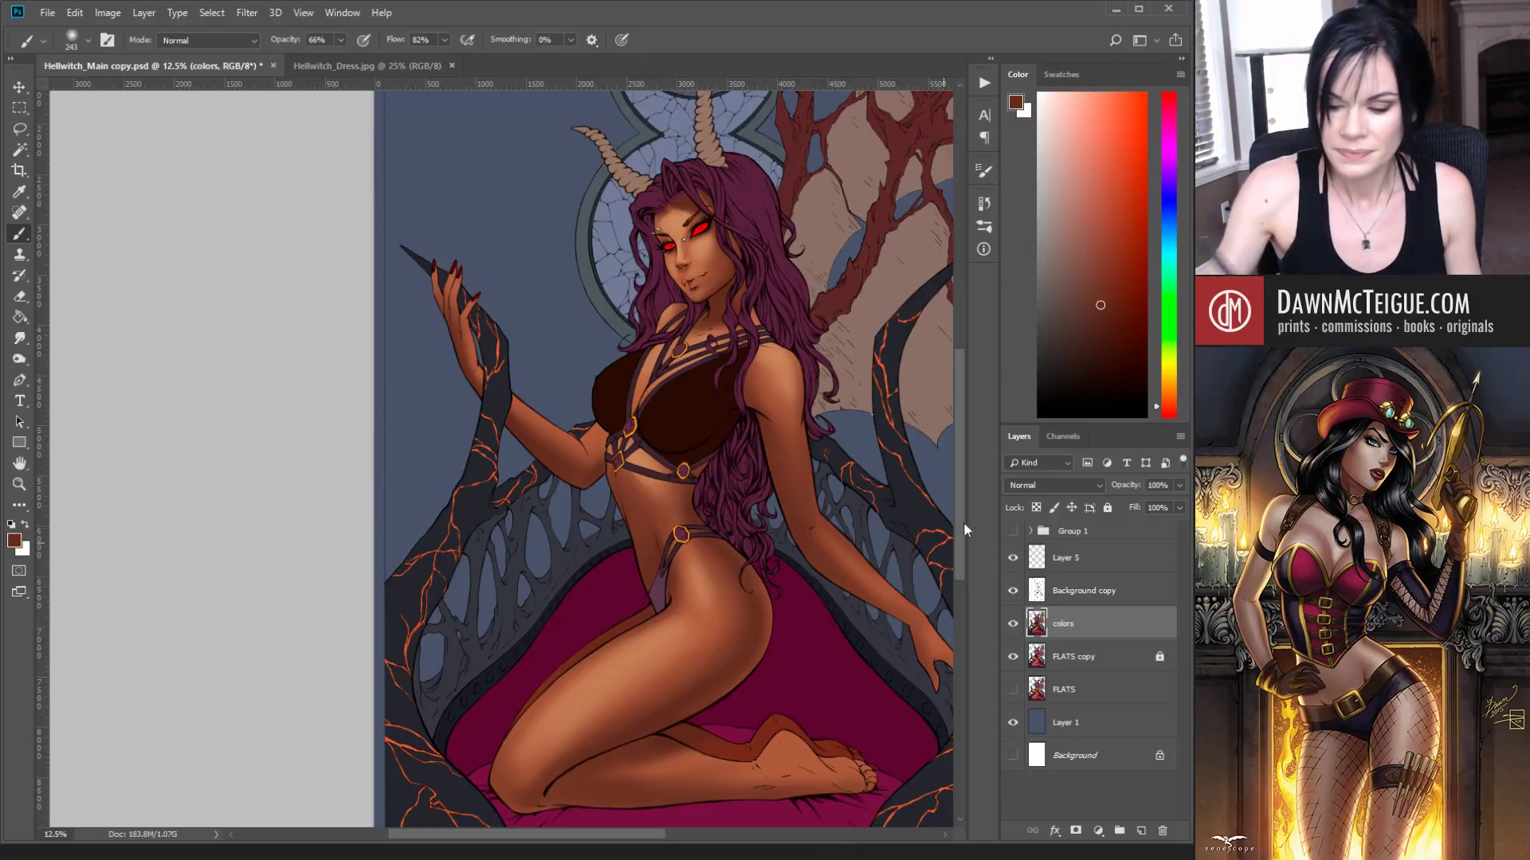
{"action": "left_click", "coordinate": [1103, 325]}
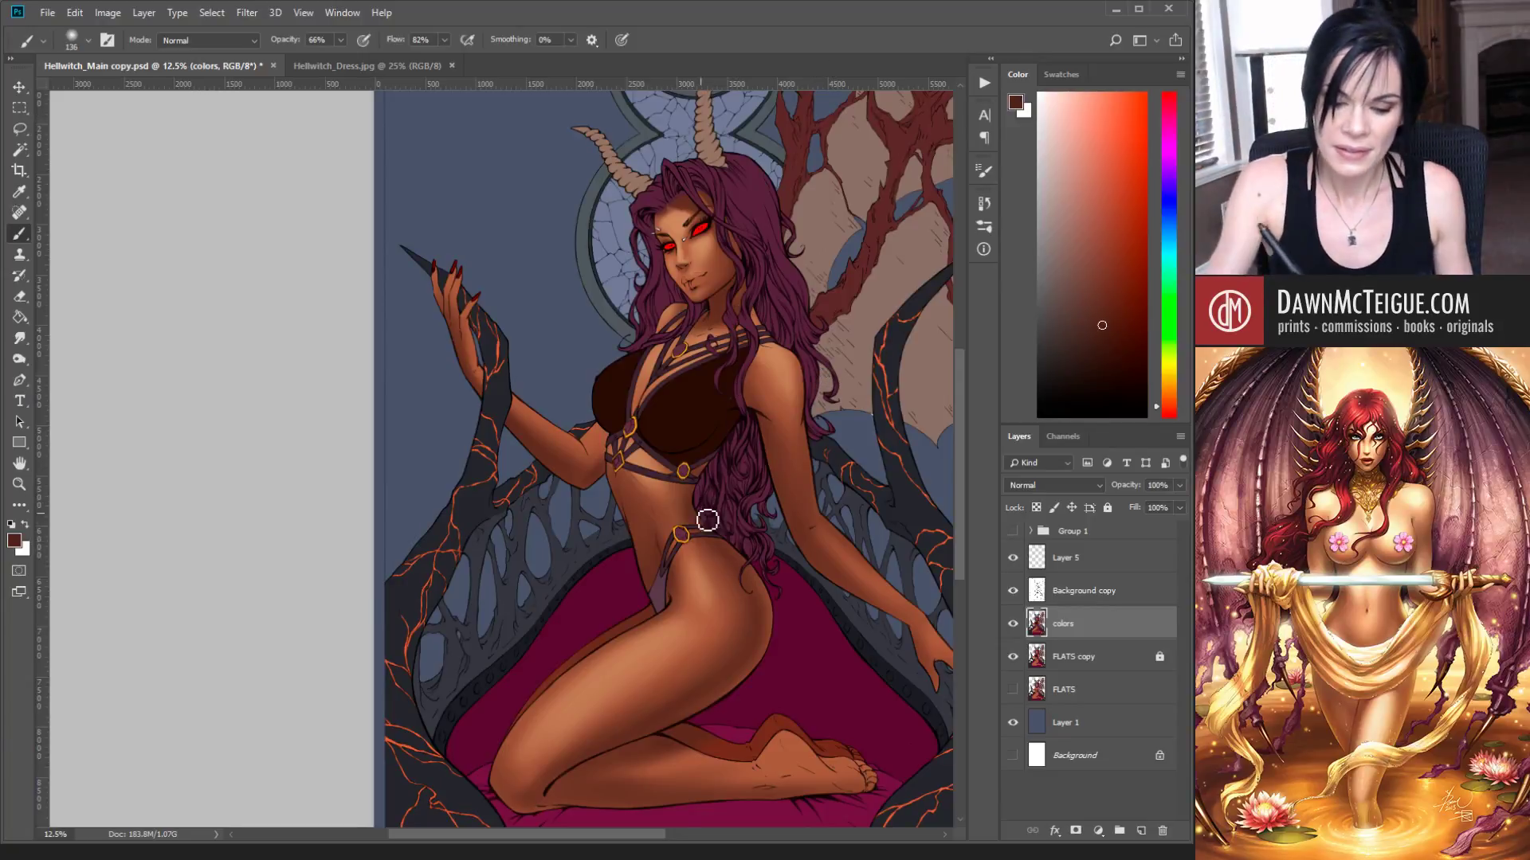
{"action": "key", "text": "alt"}
{"action": "left_click_drag", "start_coordinate": [702, 484], "coordinate": [697, 522]}
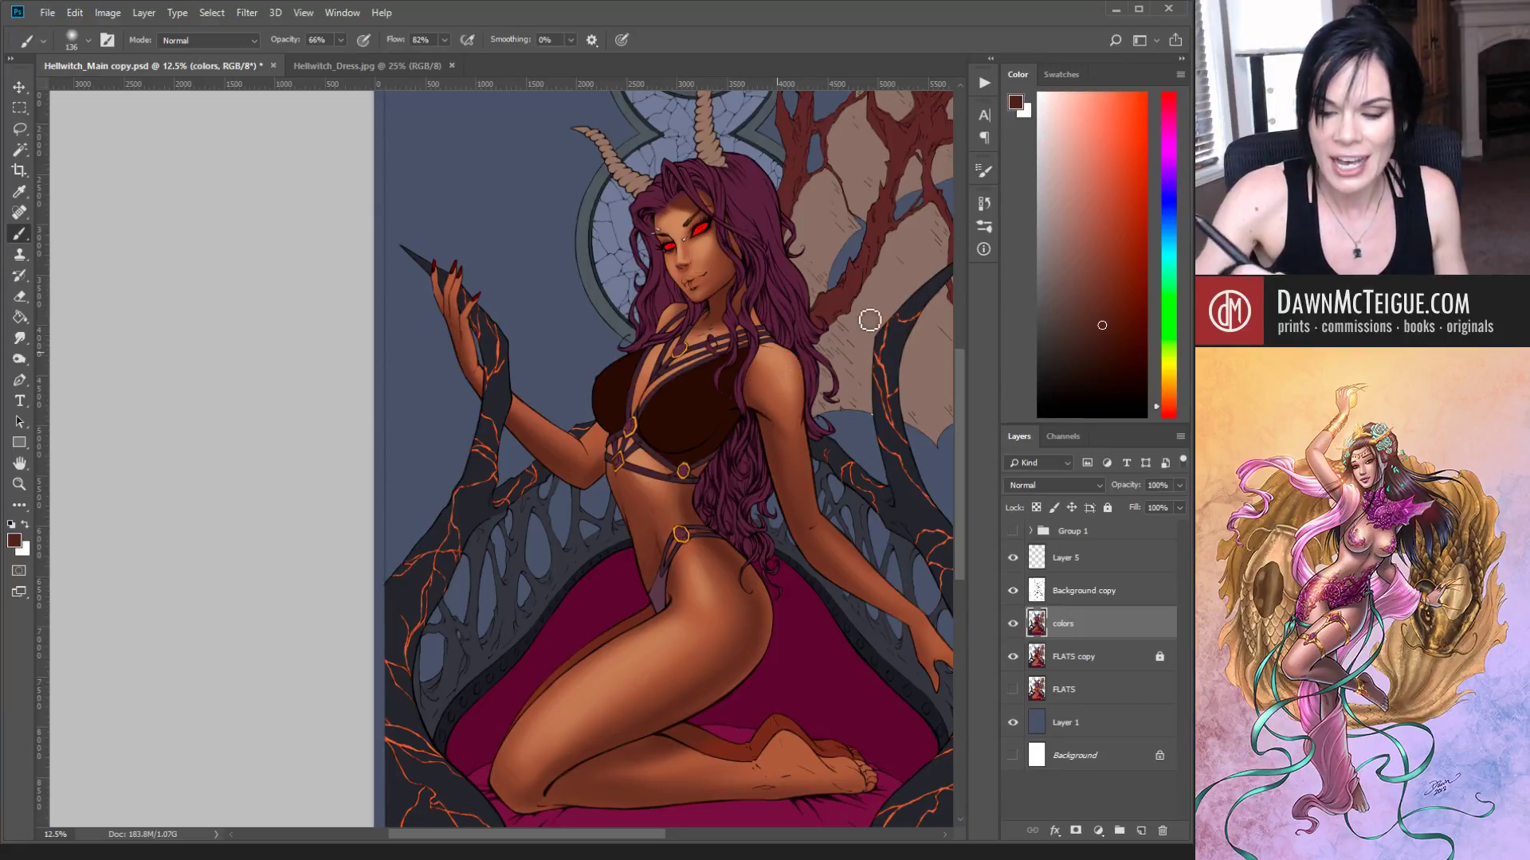
Step: Soften the waist and hip shading at brush size 69 with a mid skin tone sampled from the upper thigh
{"action": "key", "text": "["}
{"action": "key", "text": "["}
{"action": "key", "text": "["}
{"action": "key", "text": "["}
{"action": "key", "text": "["}
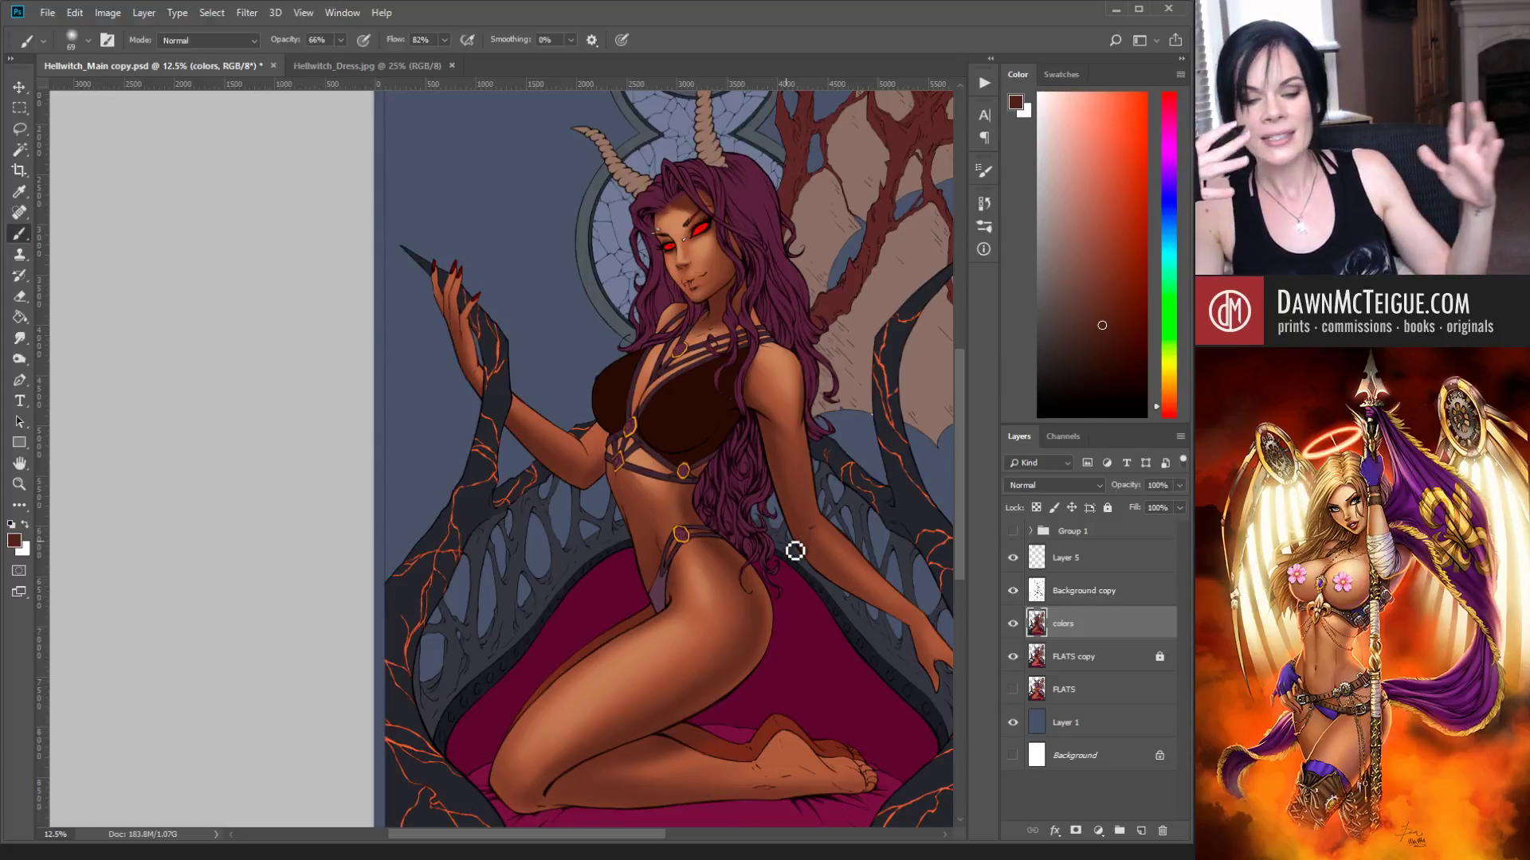
{"action": "key", "text": "alt"}
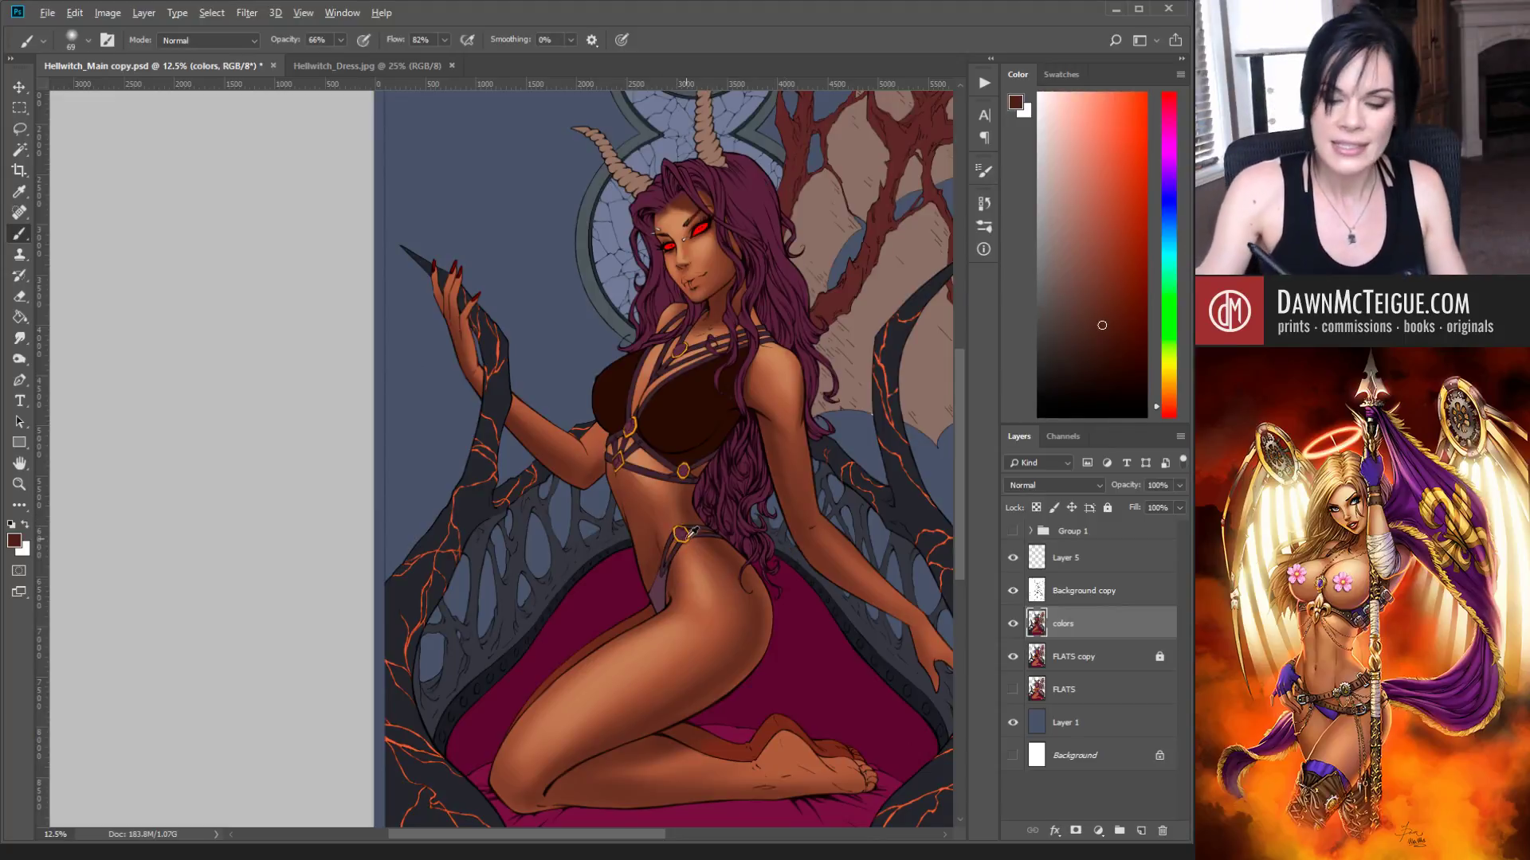
{"action": "left_click", "coordinate": [696, 596], "text": "alt"}
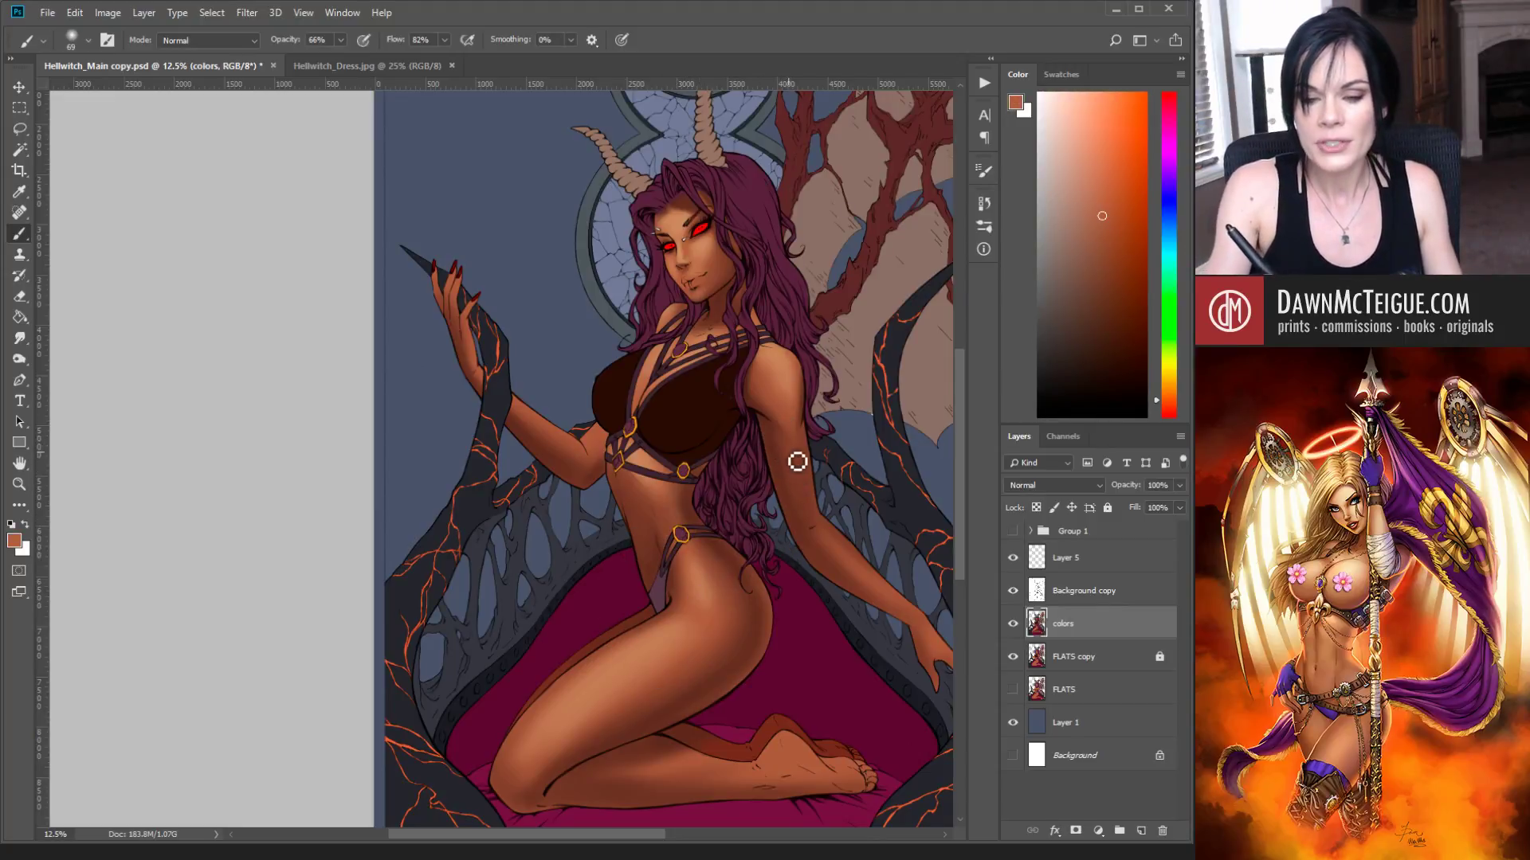
Step: Blend the shading on the shoulder and upper arm at brush size 130 with light and dark tones sampled from the arm
{"action": "left_click", "coordinate": [793, 408], "text": "alt"}
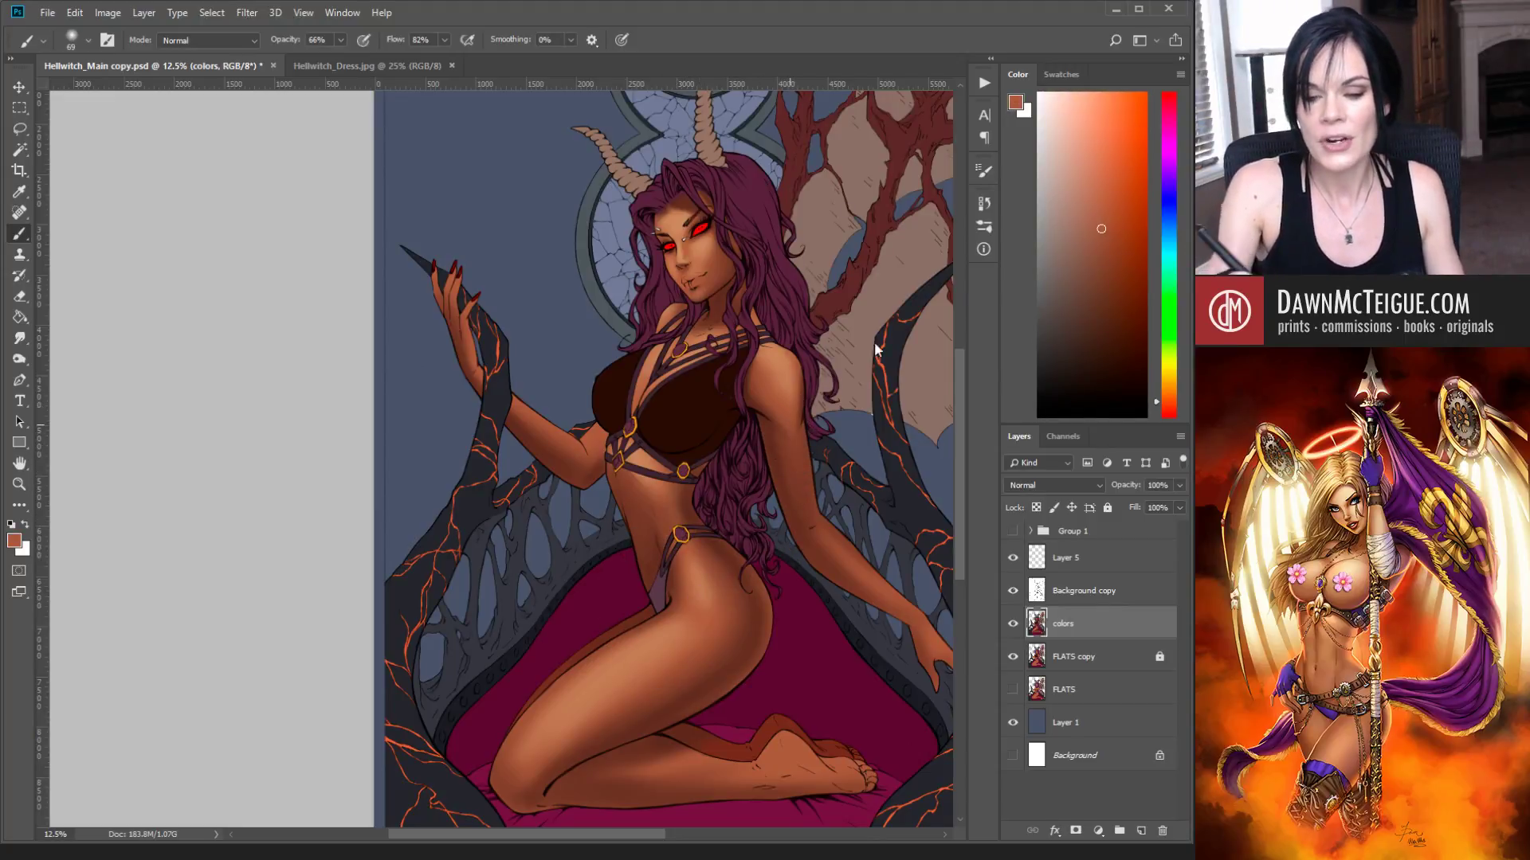
{"action": "key", "text": "]"}
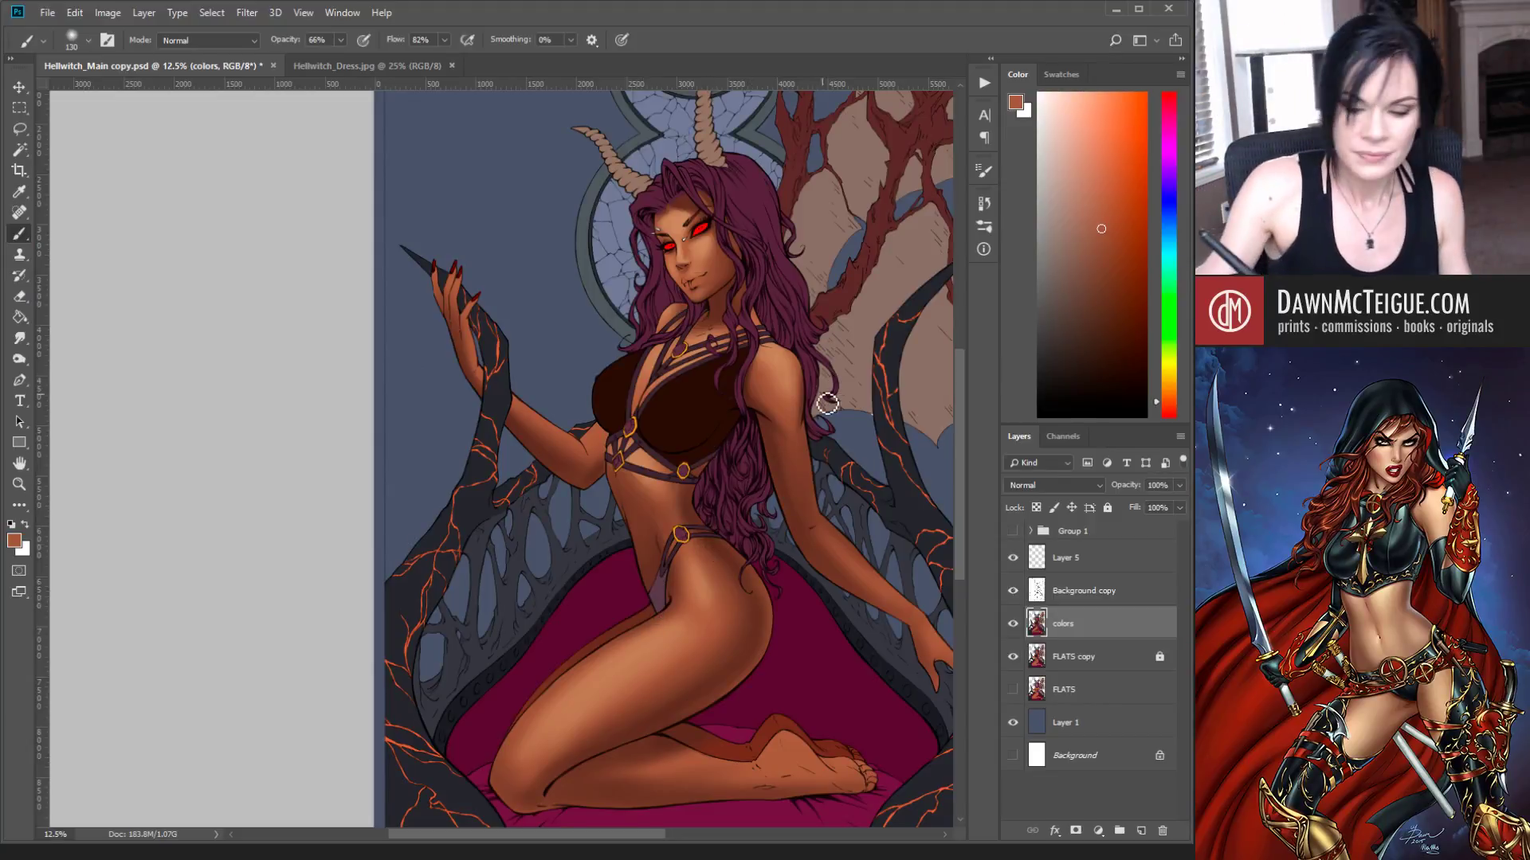
{"action": "left_click", "coordinate": [775, 466], "text": "alt"}
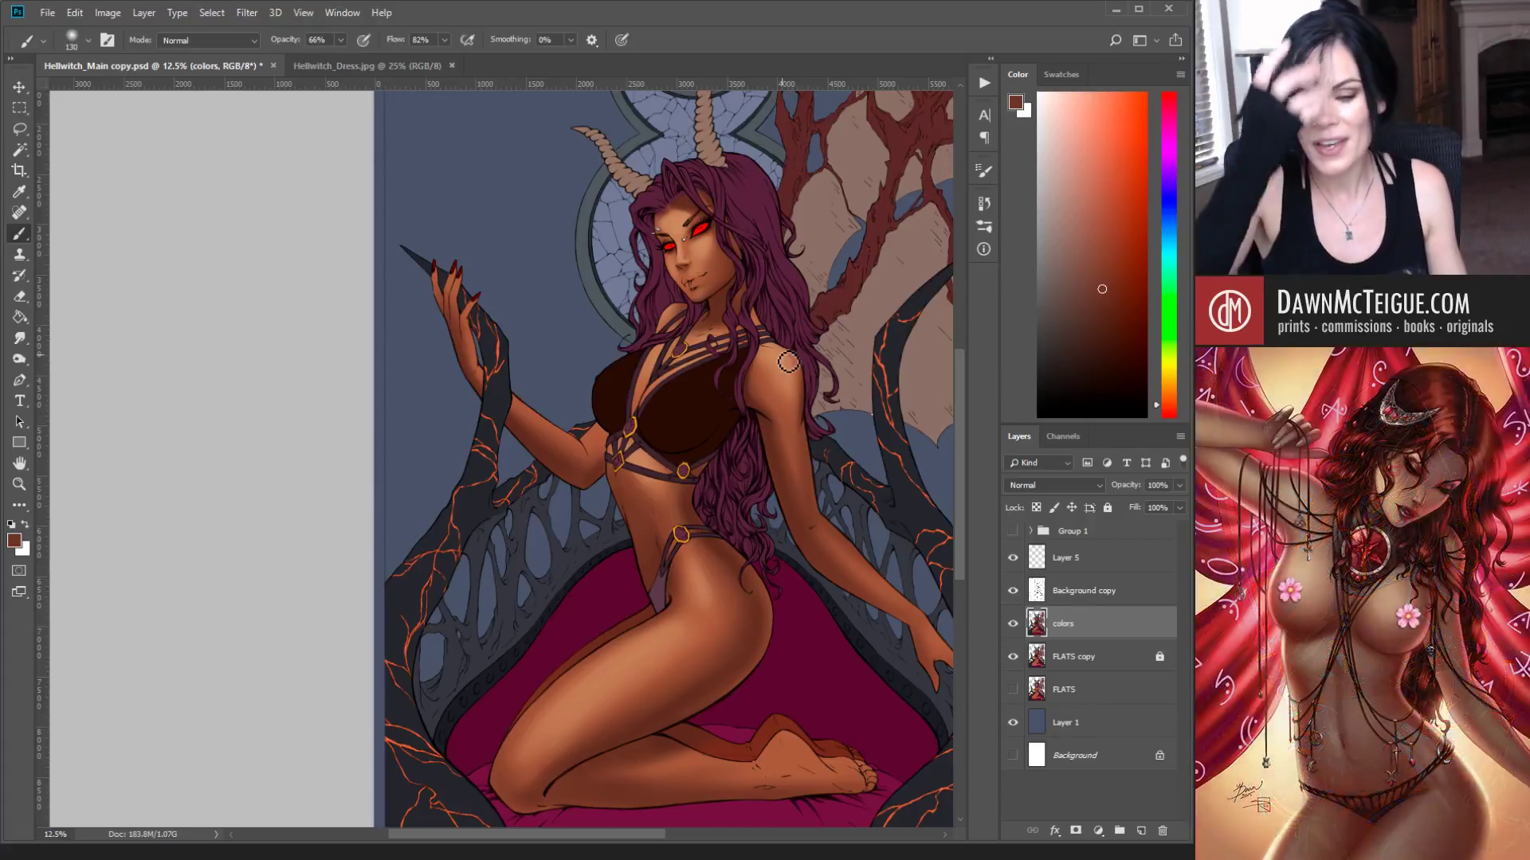
{"action": "left_click", "coordinate": [773, 406], "text": "alt"}
{"action": "left_click", "coordinate": [777, 400], "text": "alt"}
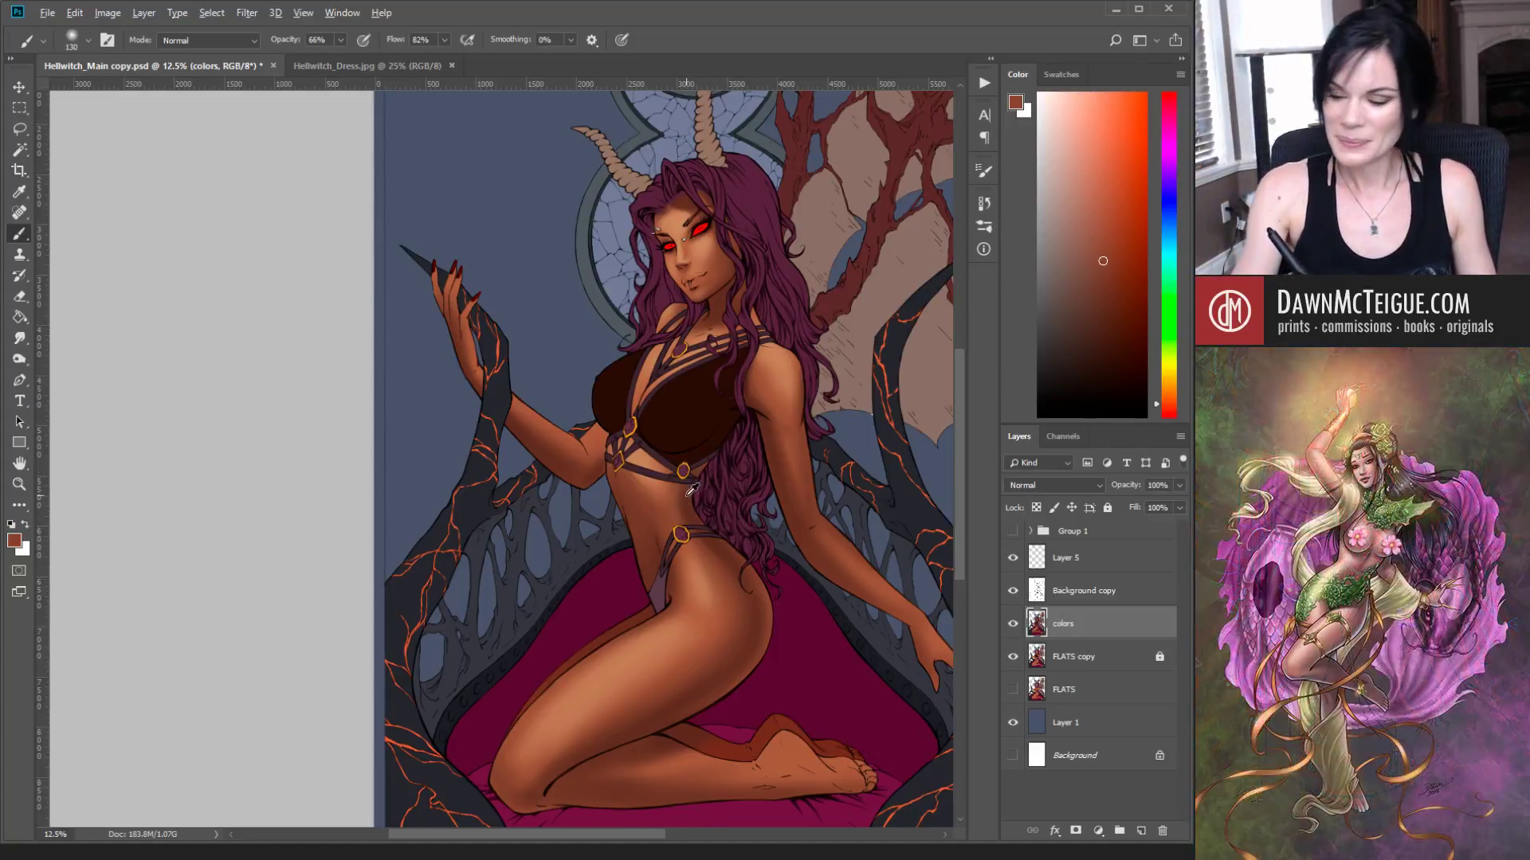
Step: Shade the midriff with a reddish brown sampled beneath the bust, enlarging the brush to 180, and sample a lighter skin tone
{"action": "left_click", "coordinate": [710, 455], "text": "alt"}
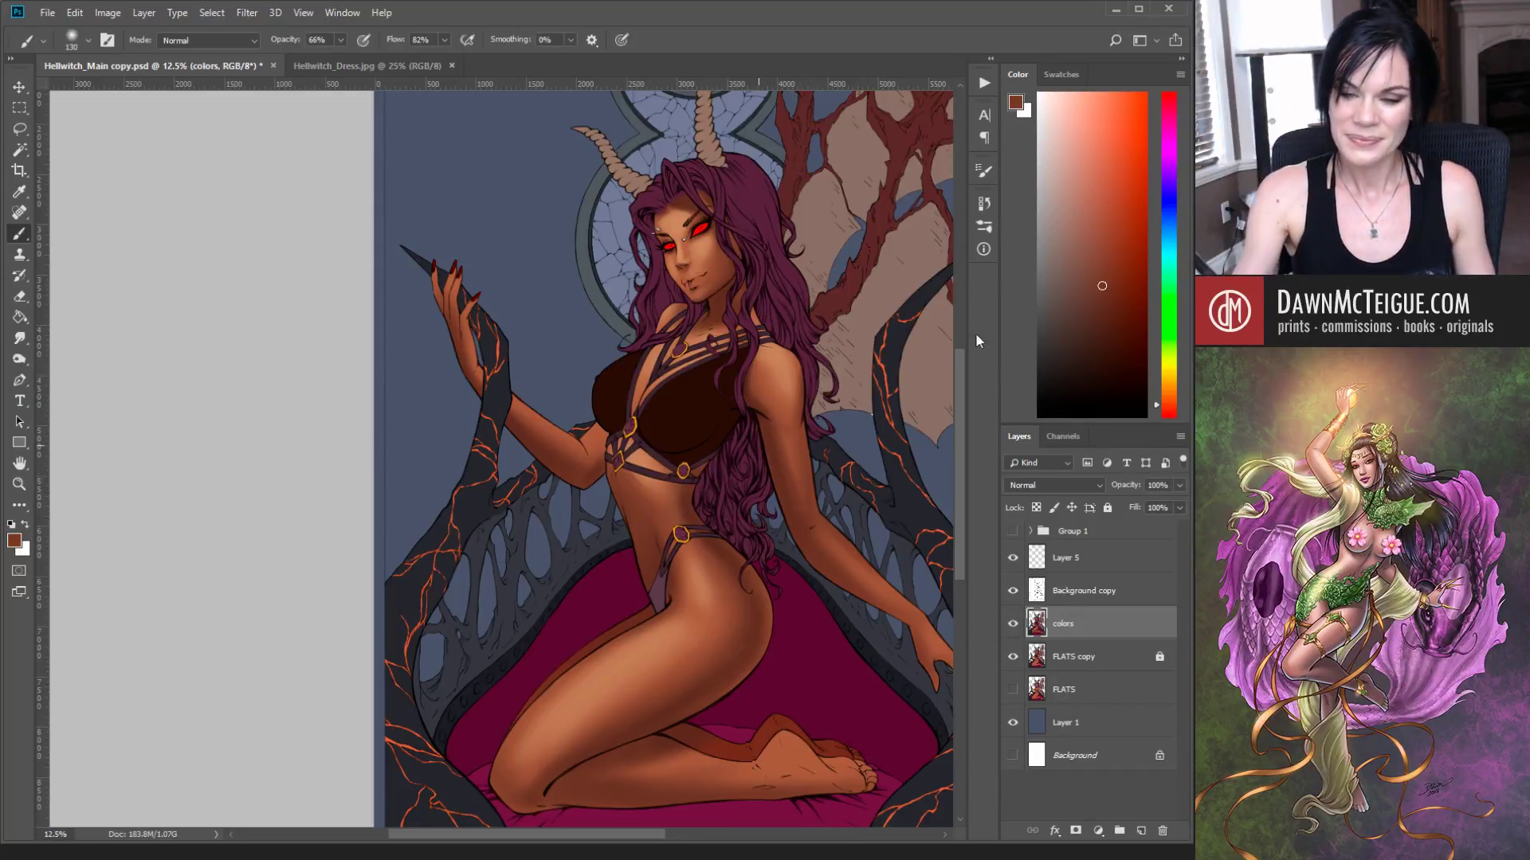
{"action": "key", "text": "bracketright"}
{"action": "key", "text": "bracketright"}
{"action": "key", "text": "bracketright"}
{"action": "key", "text": "bracketright"}
{"action": "key", "text": "bracketright"}
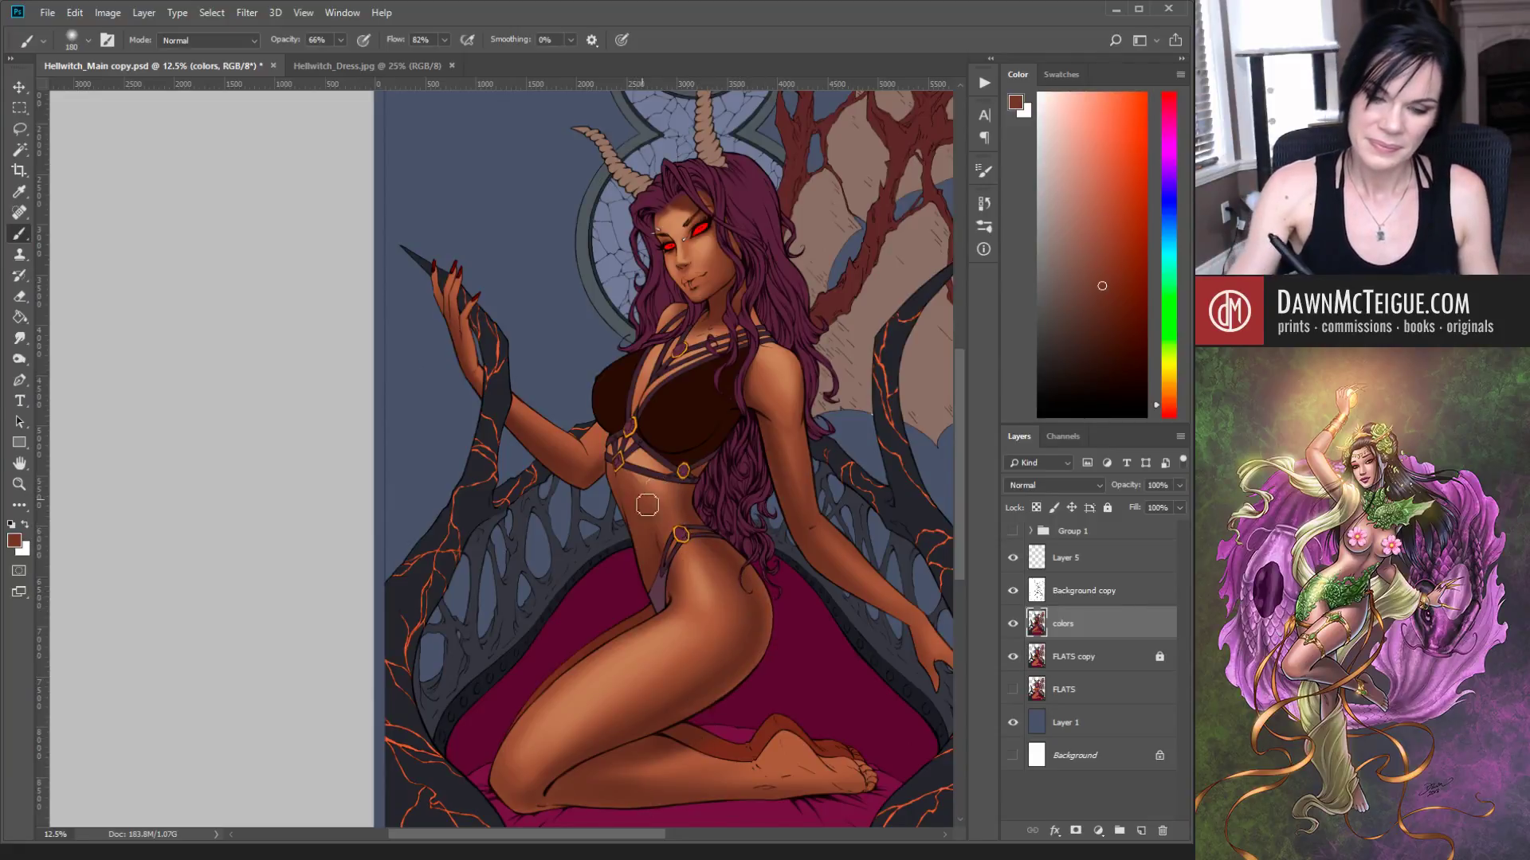
{"action": "left_click", "coordinate": [598, 433], "text": "alt"}
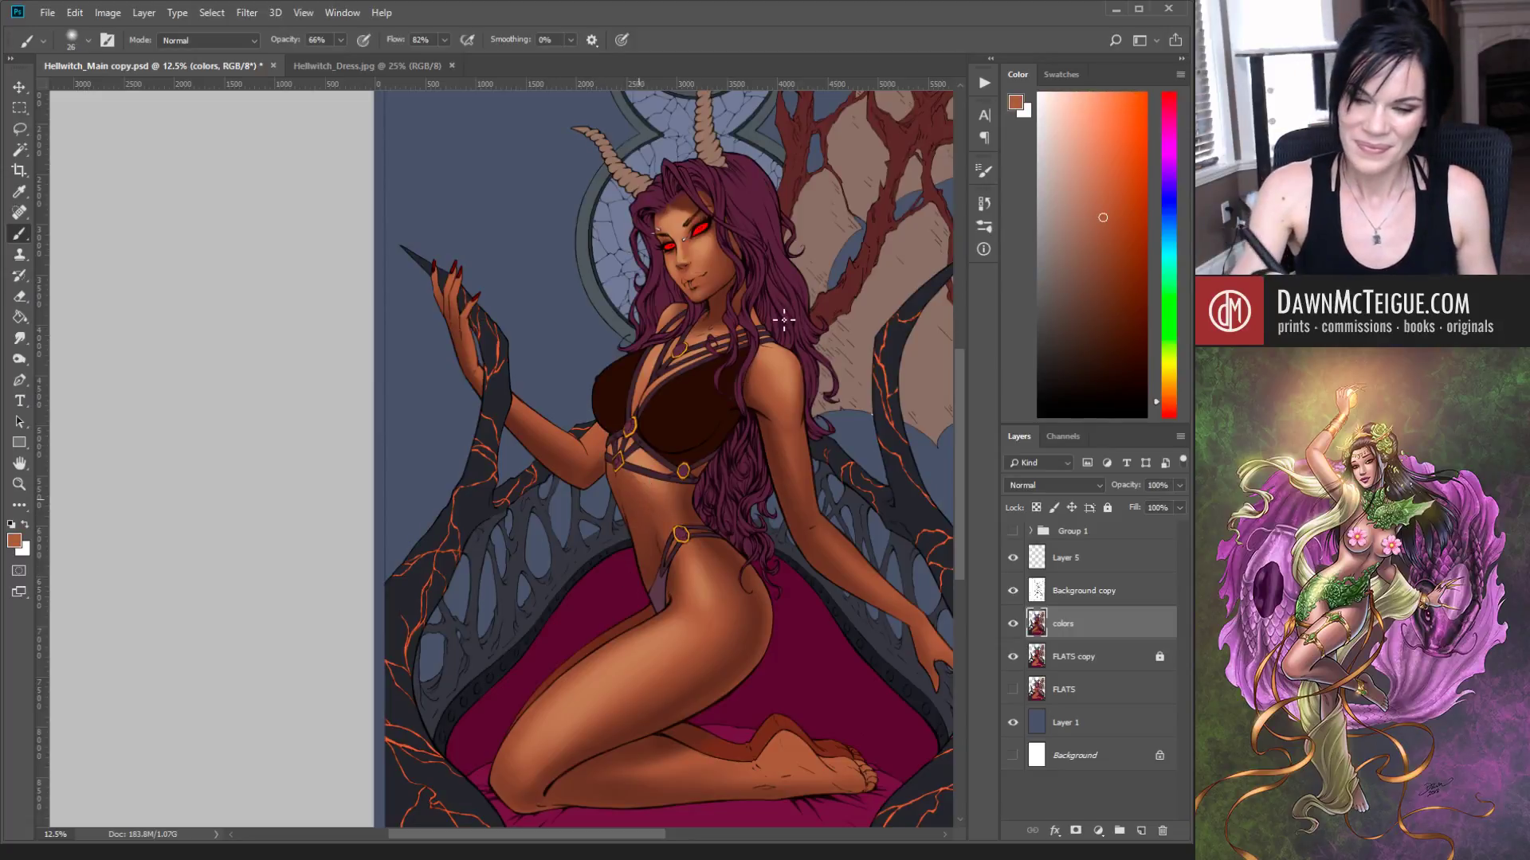
Step: Refine the torso shading at brush size 77 with sampled mid and dark brown skin tones, and save the document
{"action": "key", "text": "bracketright"}
{"action": "key", "text": "bracketright"}
{"action": "key", "text": "bracketright"}
{"action": "key", "text": "bracketright"}
{"action": "key", "text": "bracketright"}
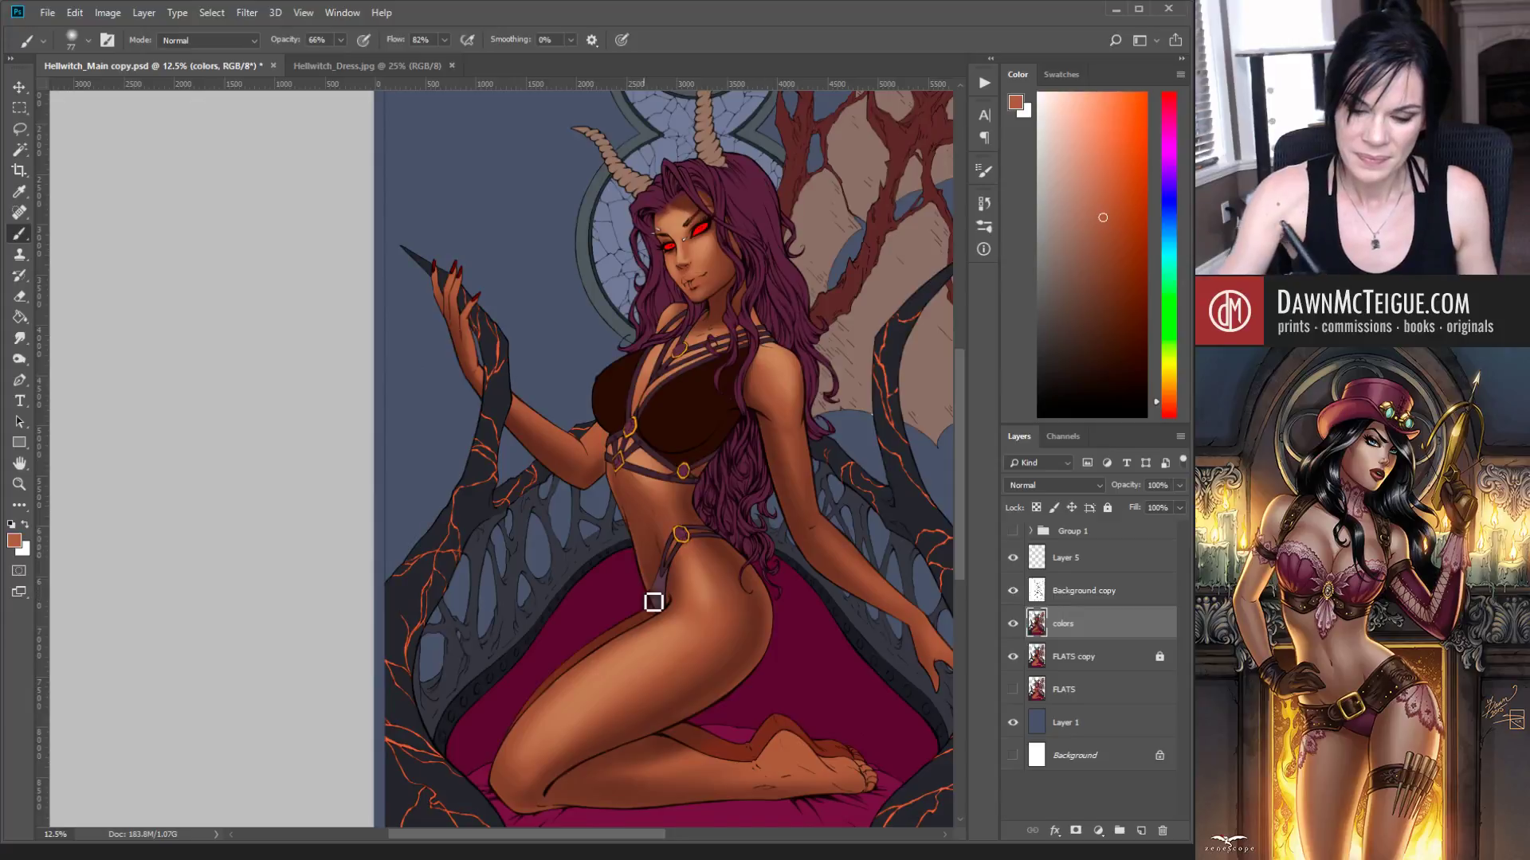
{"action": "key", "text": "bracketright"}
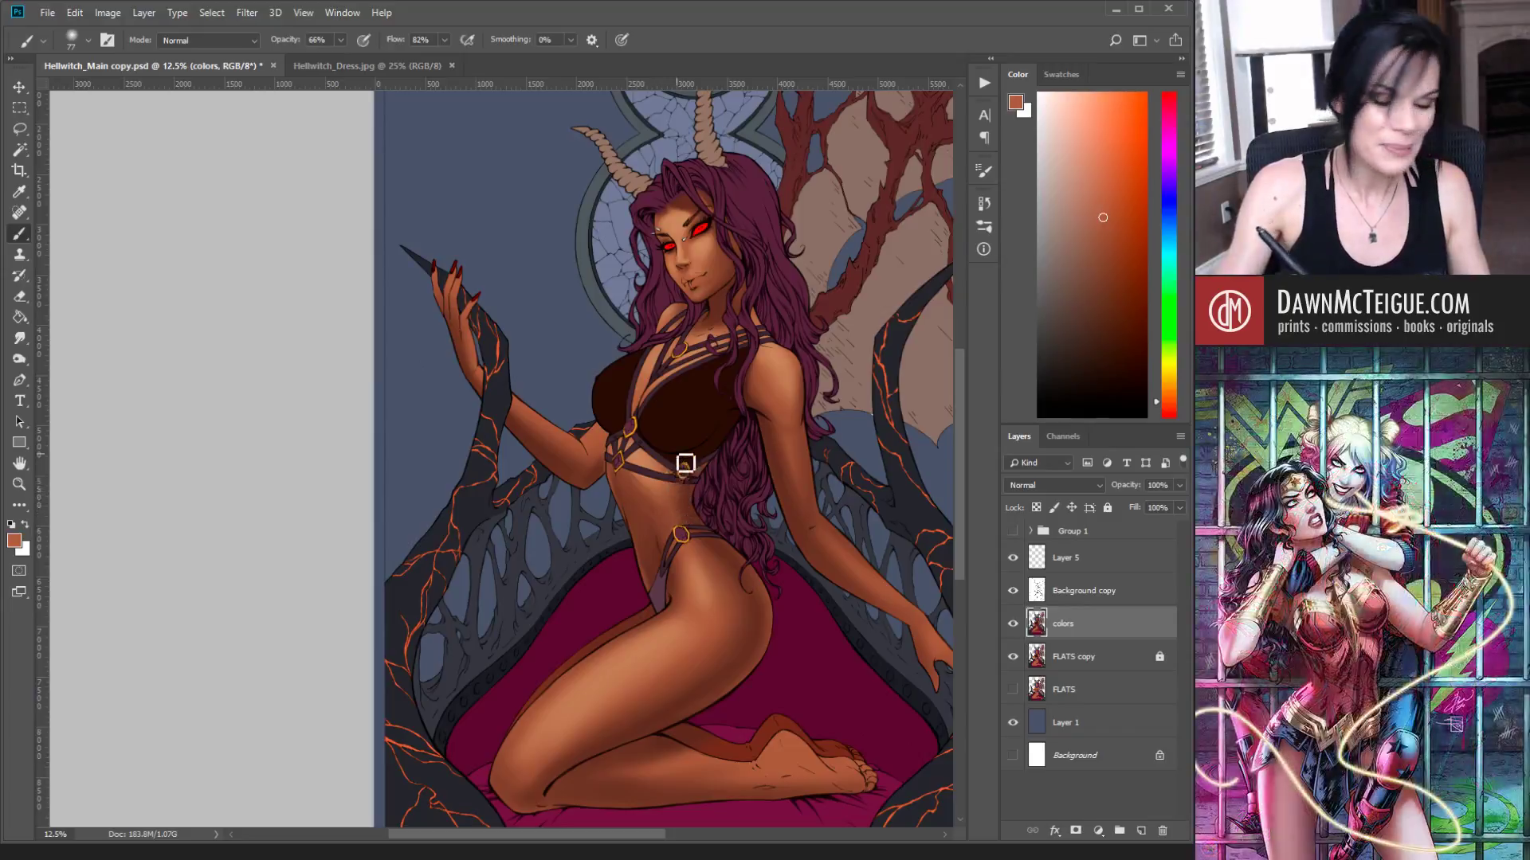
{"action": "left_click", "coordinate": [684, 500], "text": "alt"}
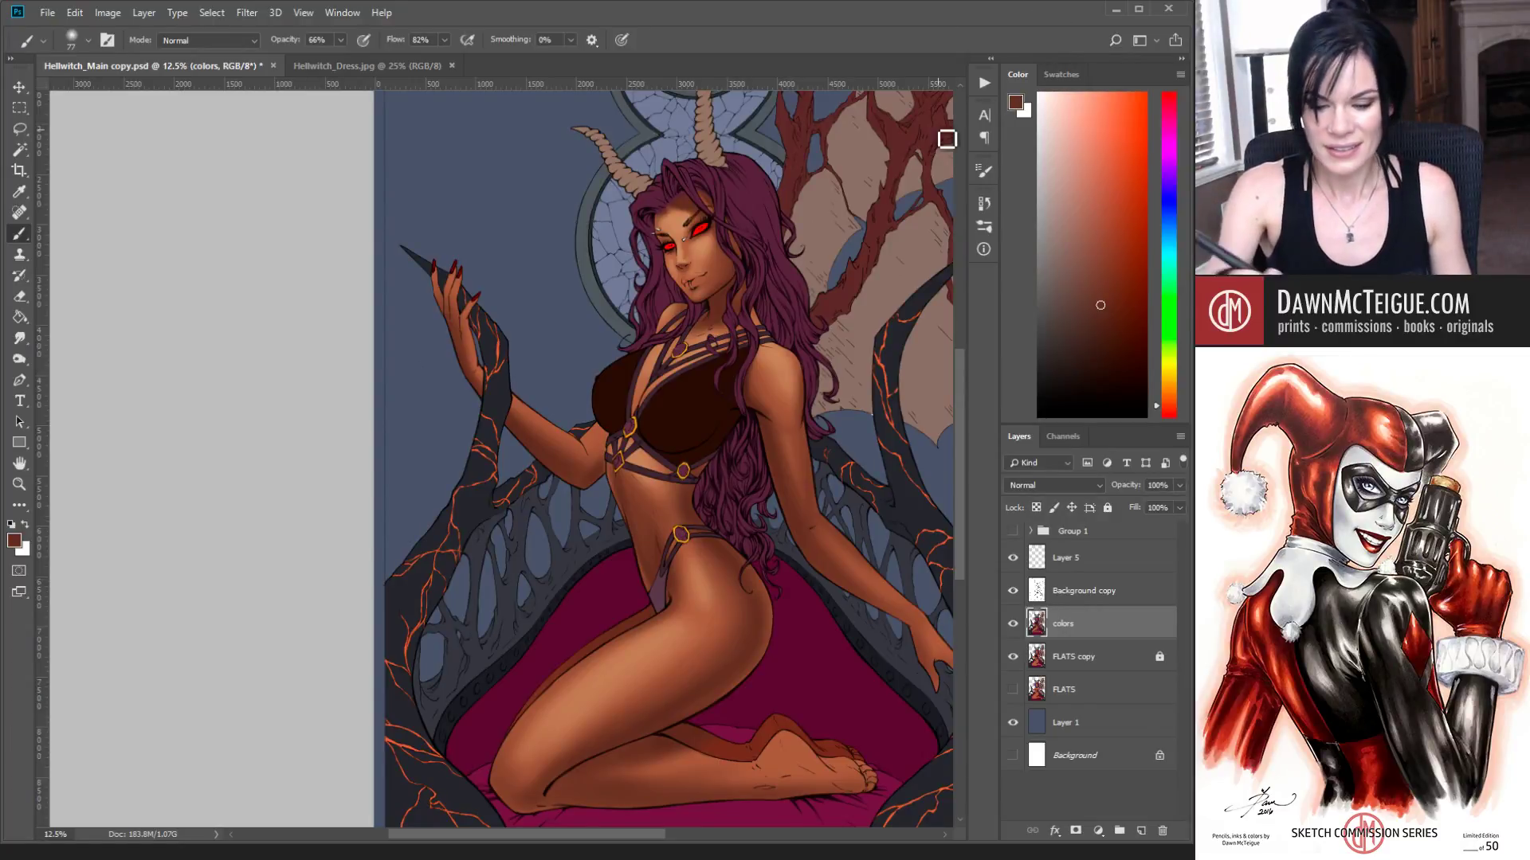
{"action": "key", "text": "ctrl+s"}
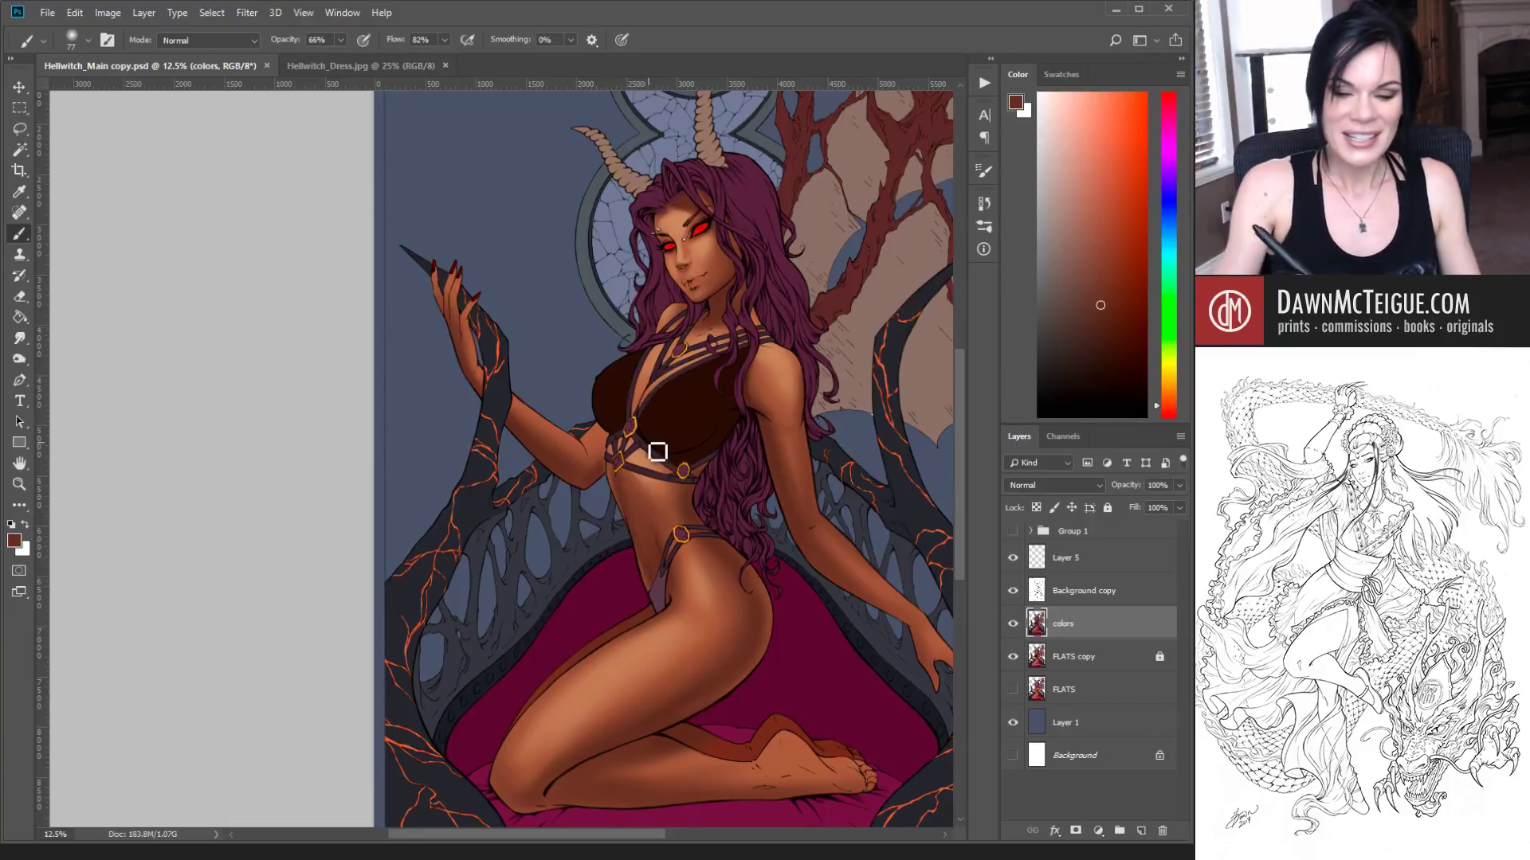
Step: Paint a soft shadow across the forehead below the hairline with a dark brown sampled from the face
{"action": "left_click", "coordinate": [689, 587], "text": "alt"}
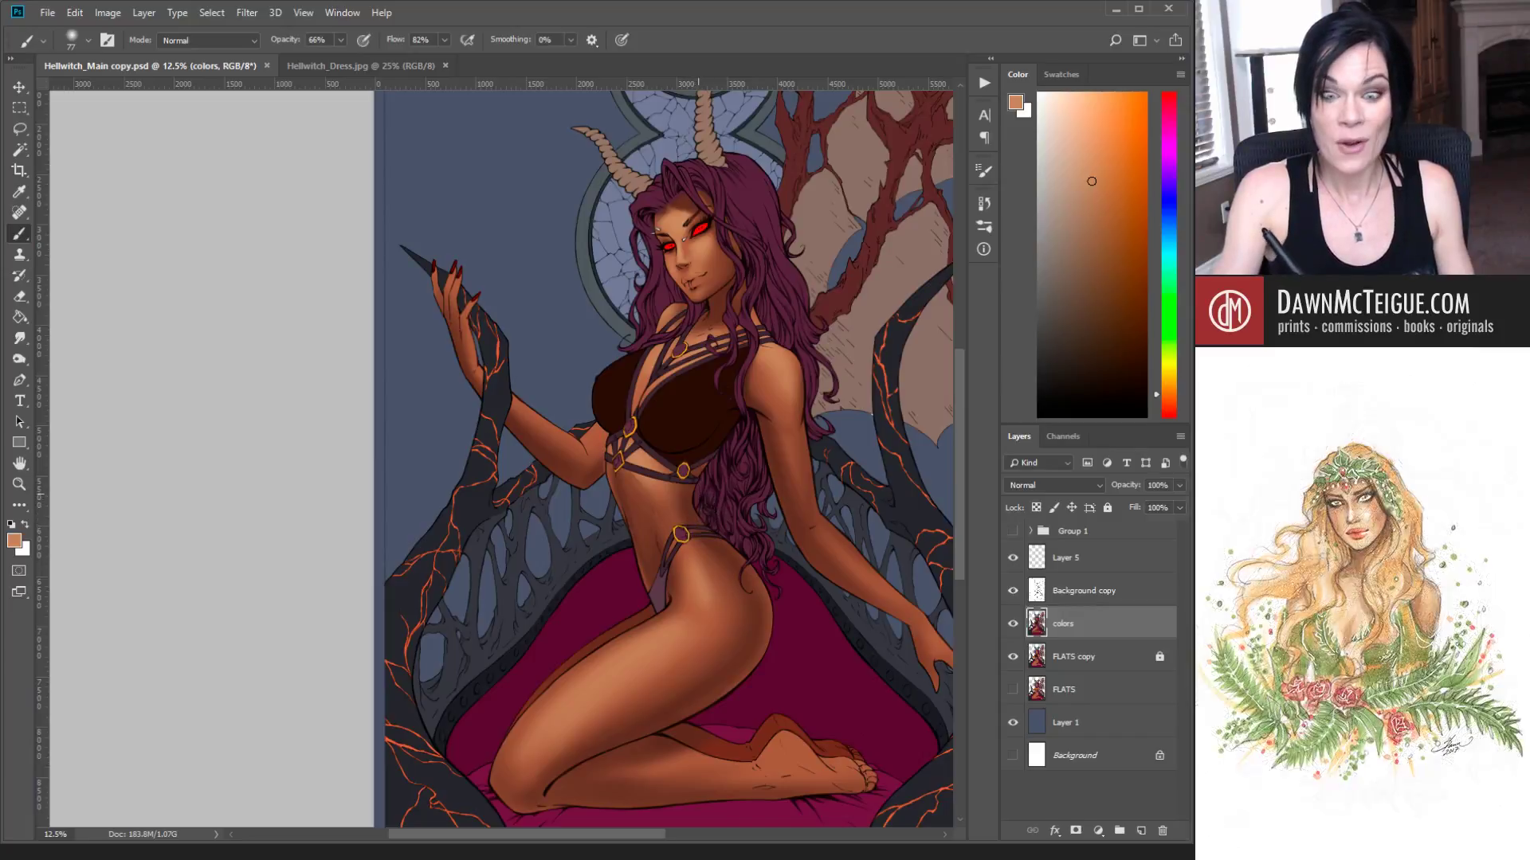
{"action": "left_click", "coordinate": [677, 198], "text": "alt"}
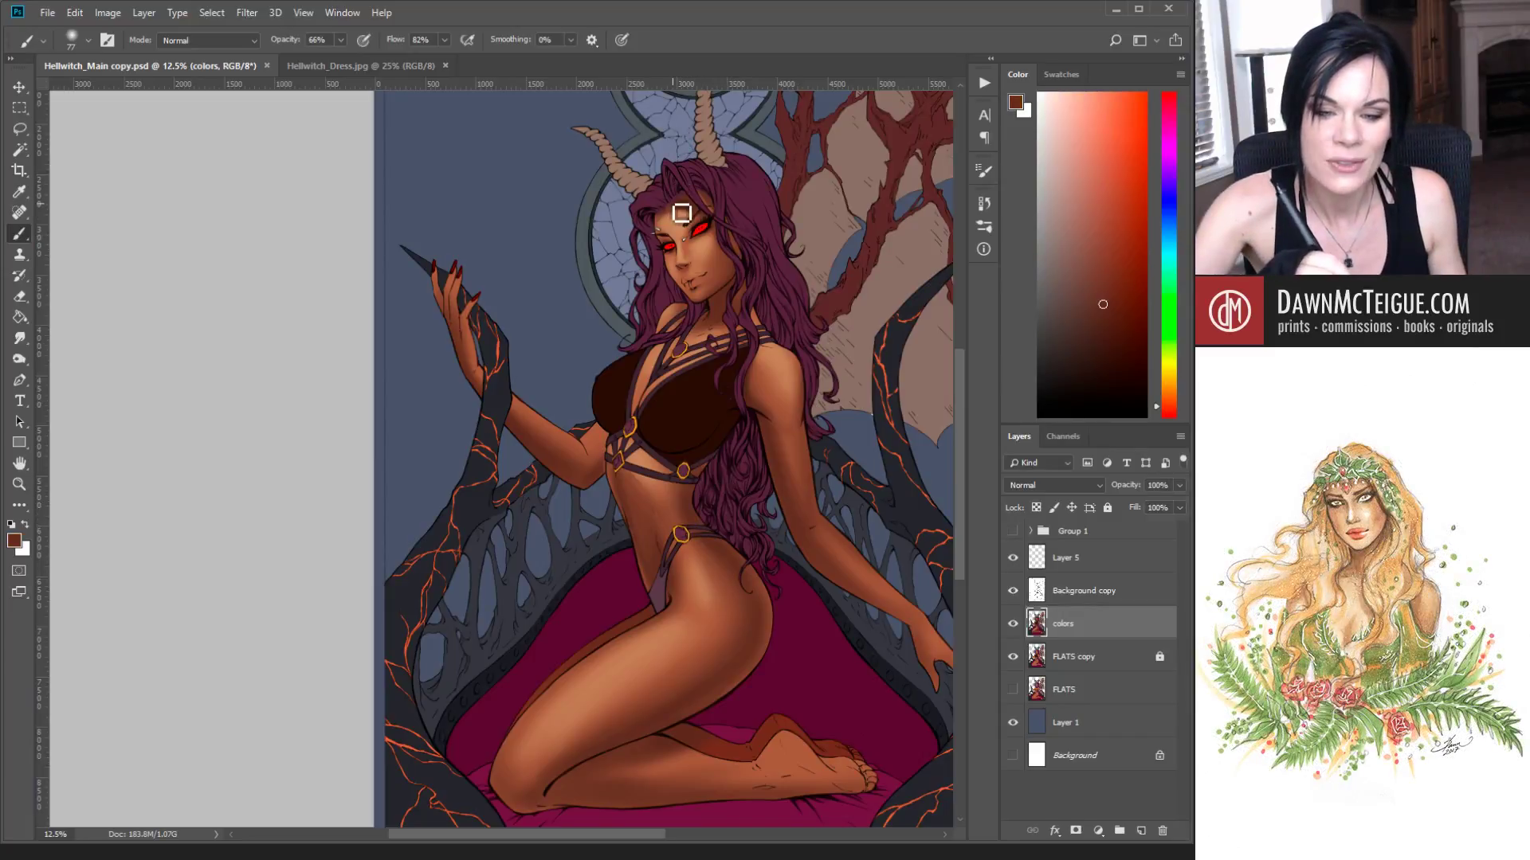
{"action": "left_click", "coordinate": [673, 223]}
{"action": "mouse_move", "coordinate": [674, 224]}
{"action": "left_mouse_down"}
{"action": "mouse_move", "coordinate": [660, 245]}
{"action": "mouse_move", "coordinate": [658, 223]}
{"action": "left_mouse_up"}
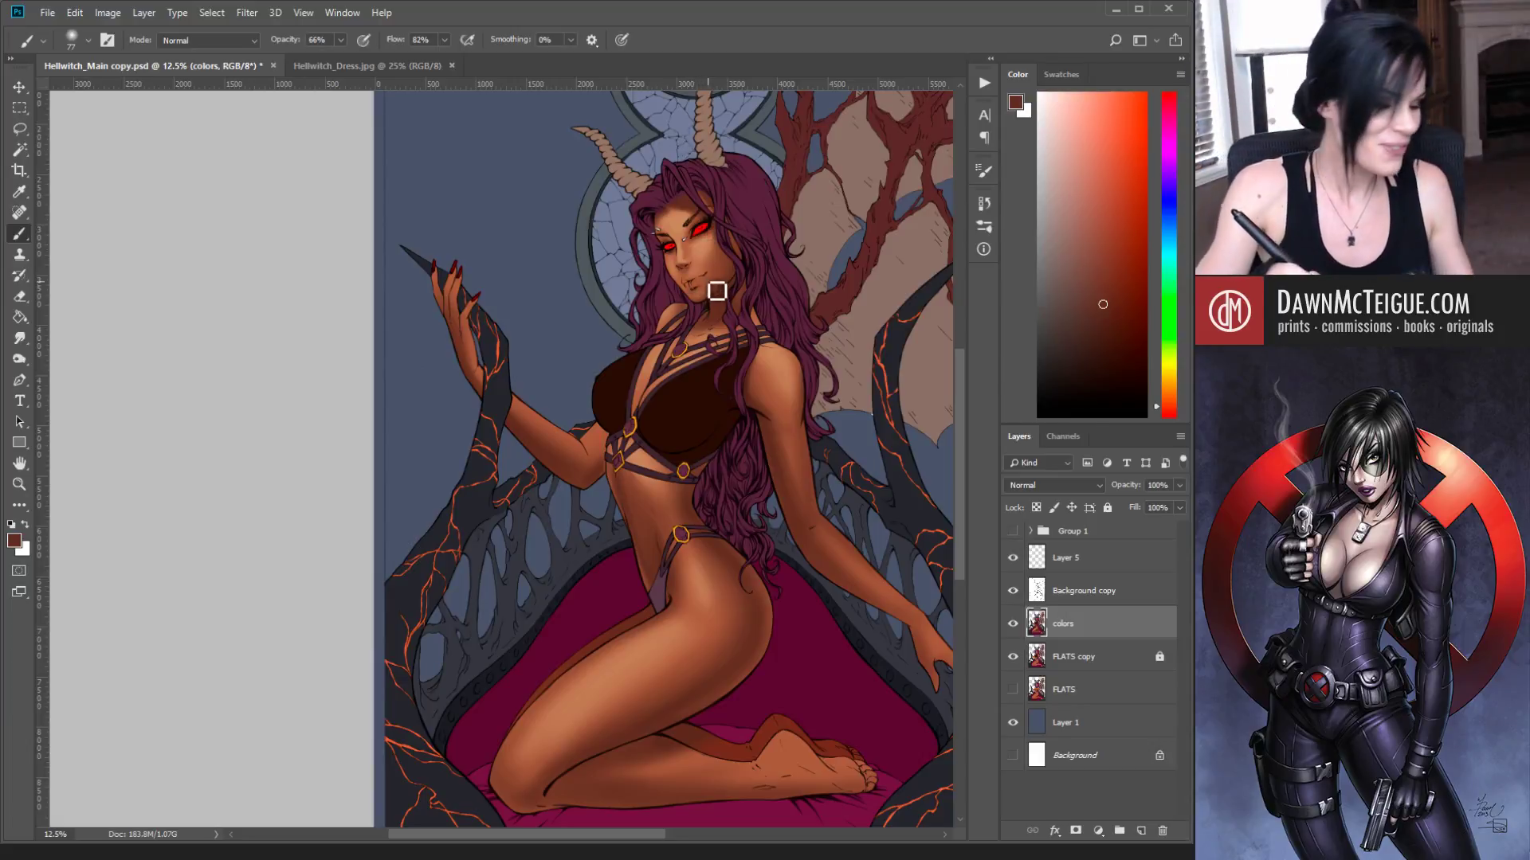
Step: Build up the arm and body highlights at brush size 158 with tones sampled from the thigh, shoulder and face
{"action": "left_click", "coordinate": [723, 659], "text": "alt"}
{"action": "key", "text": "bracketright"}
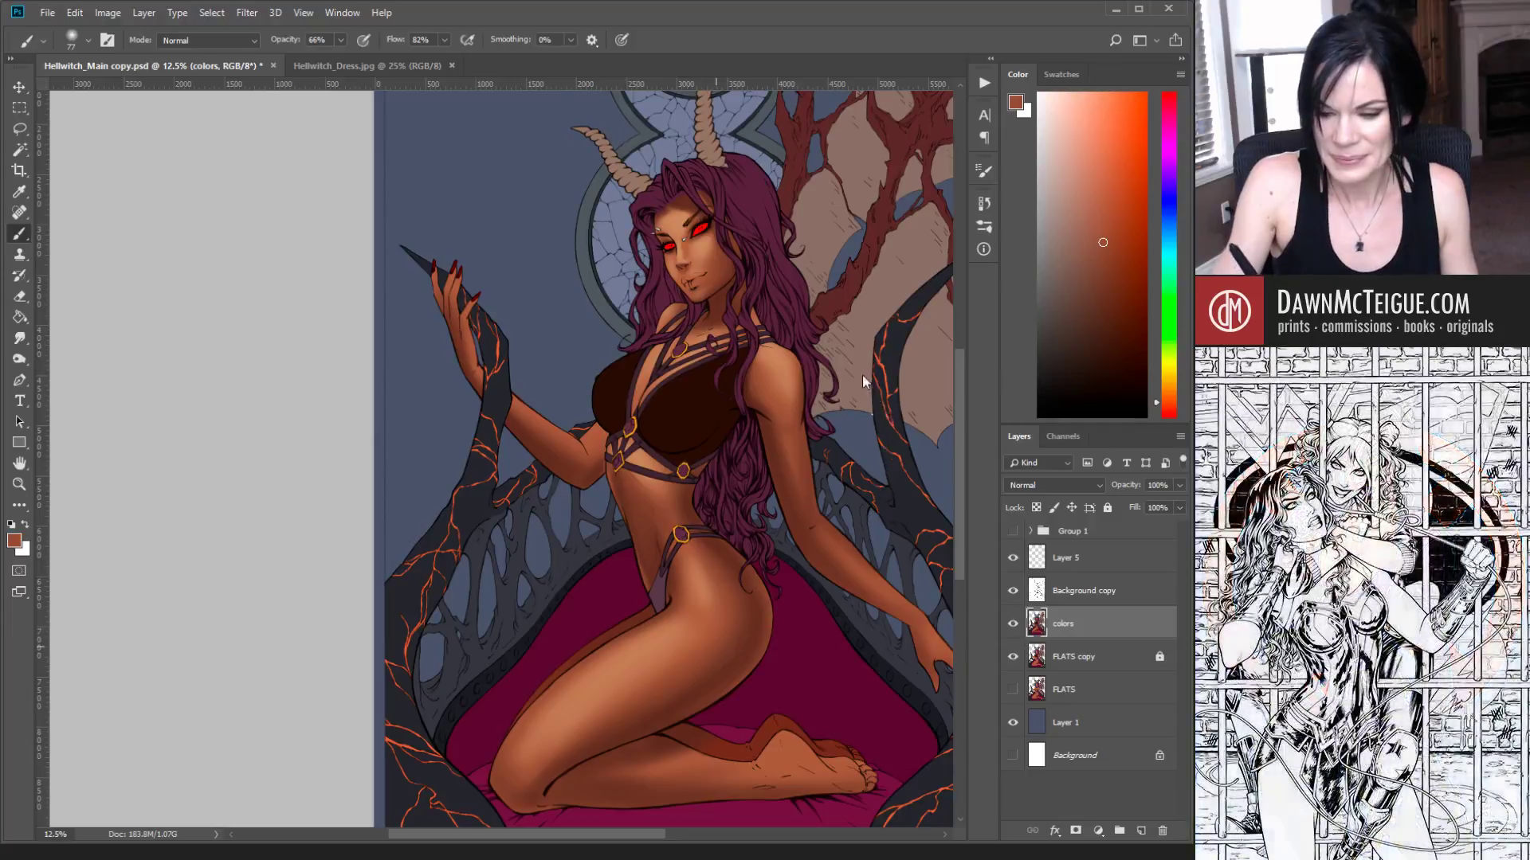
{"action": "left_click", "coordinate": [787, 349], "text": "alt"}
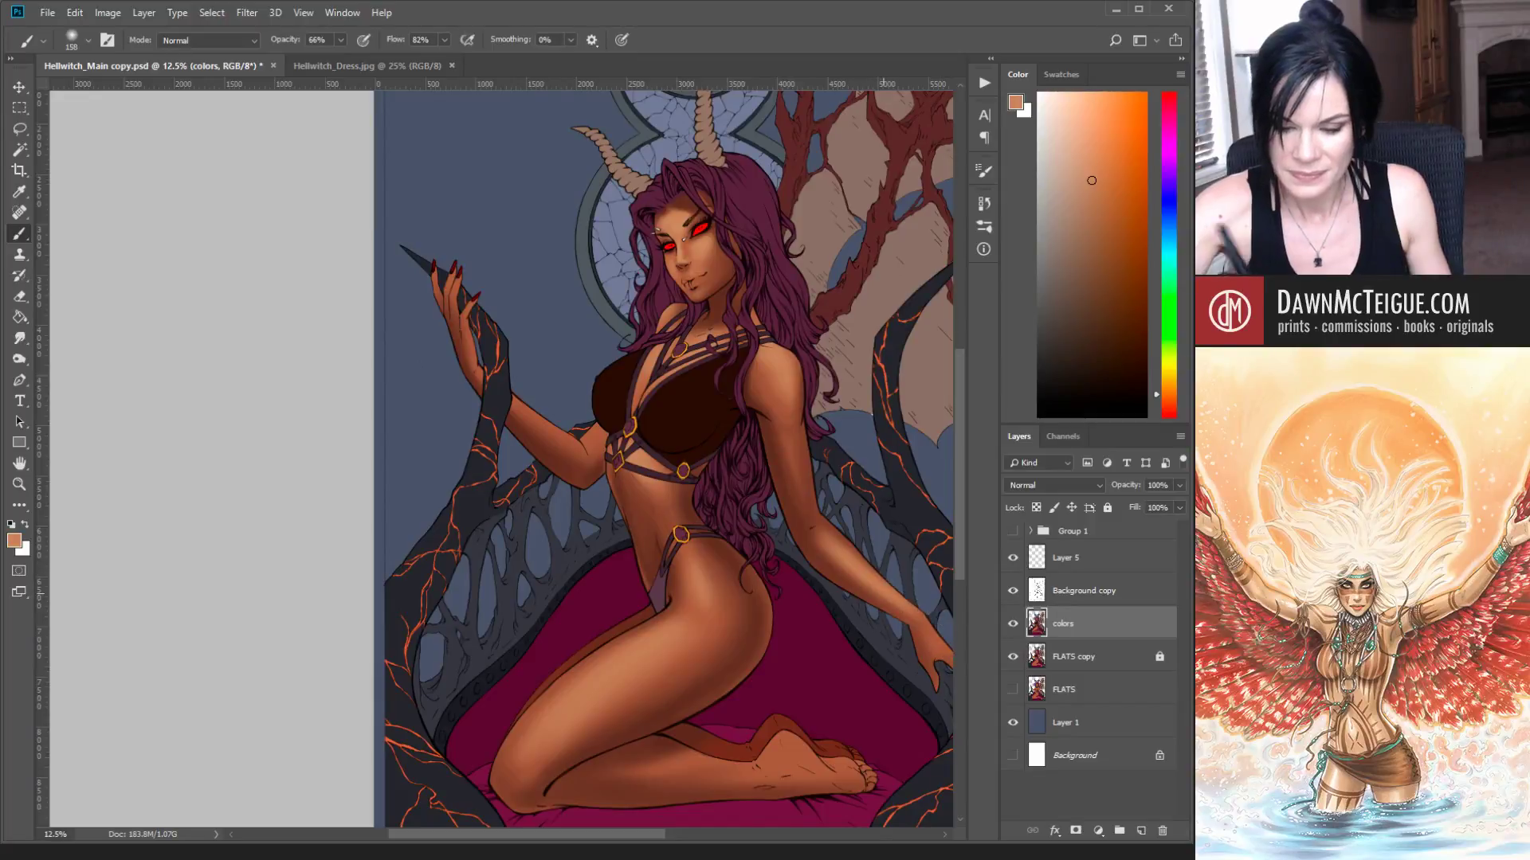
{"action": "left_click_drag", "start_coordinate": [885, 558], "coordinate": [692, 461]}
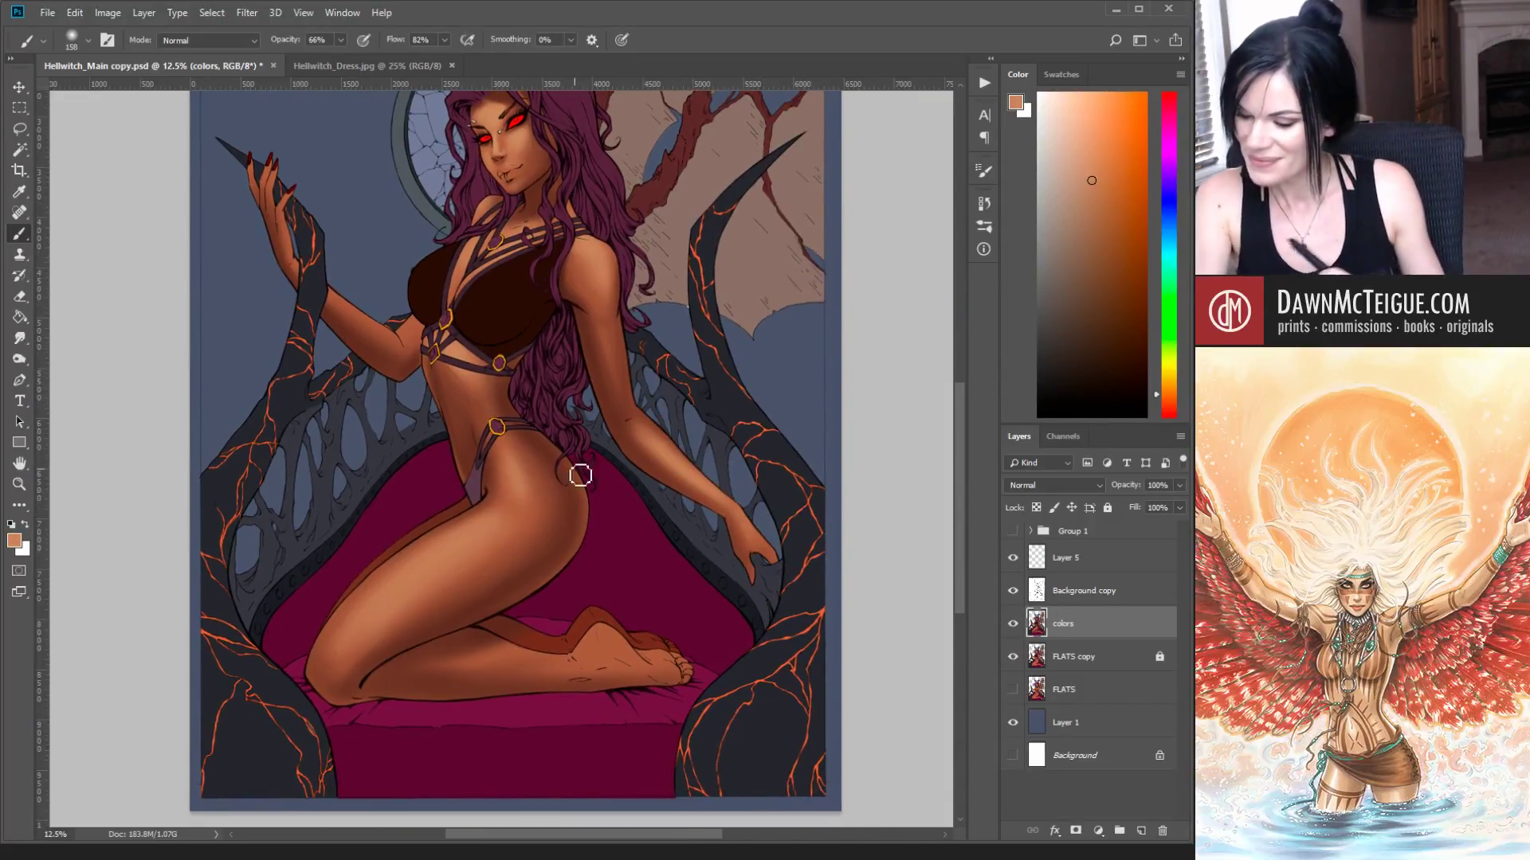
{"action": "left_click_drag", "start_coordinate": [570, 440], "coordinate": [637, 554]}
{"action": "left_click_drag", "start_coordinate": [634, 484], "coordinate": [638, 523]}
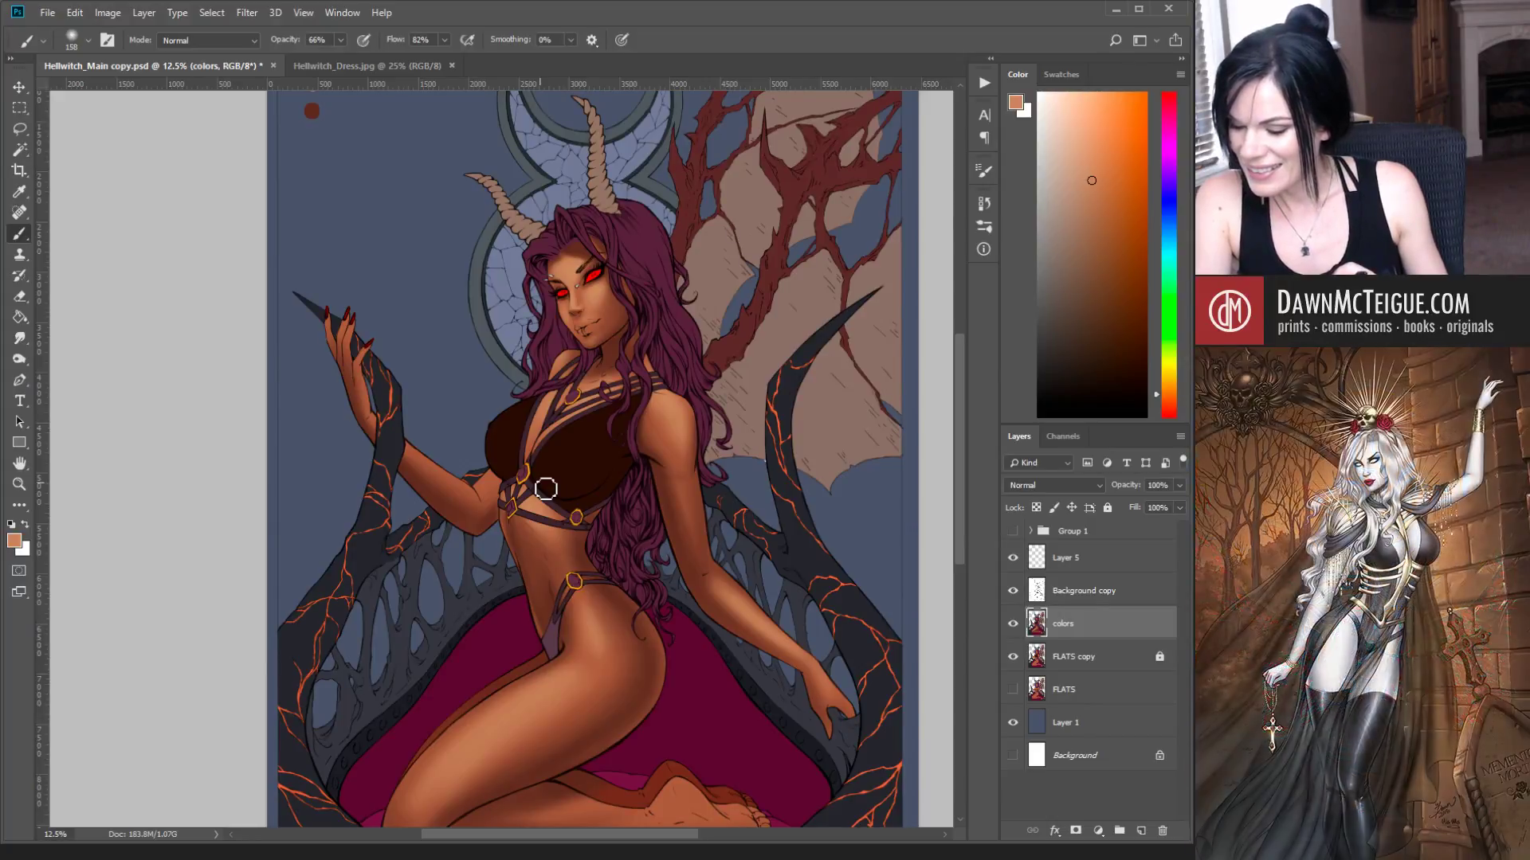
{"action": "left_click", "coordinate": [598, 285], "text": "alt"}
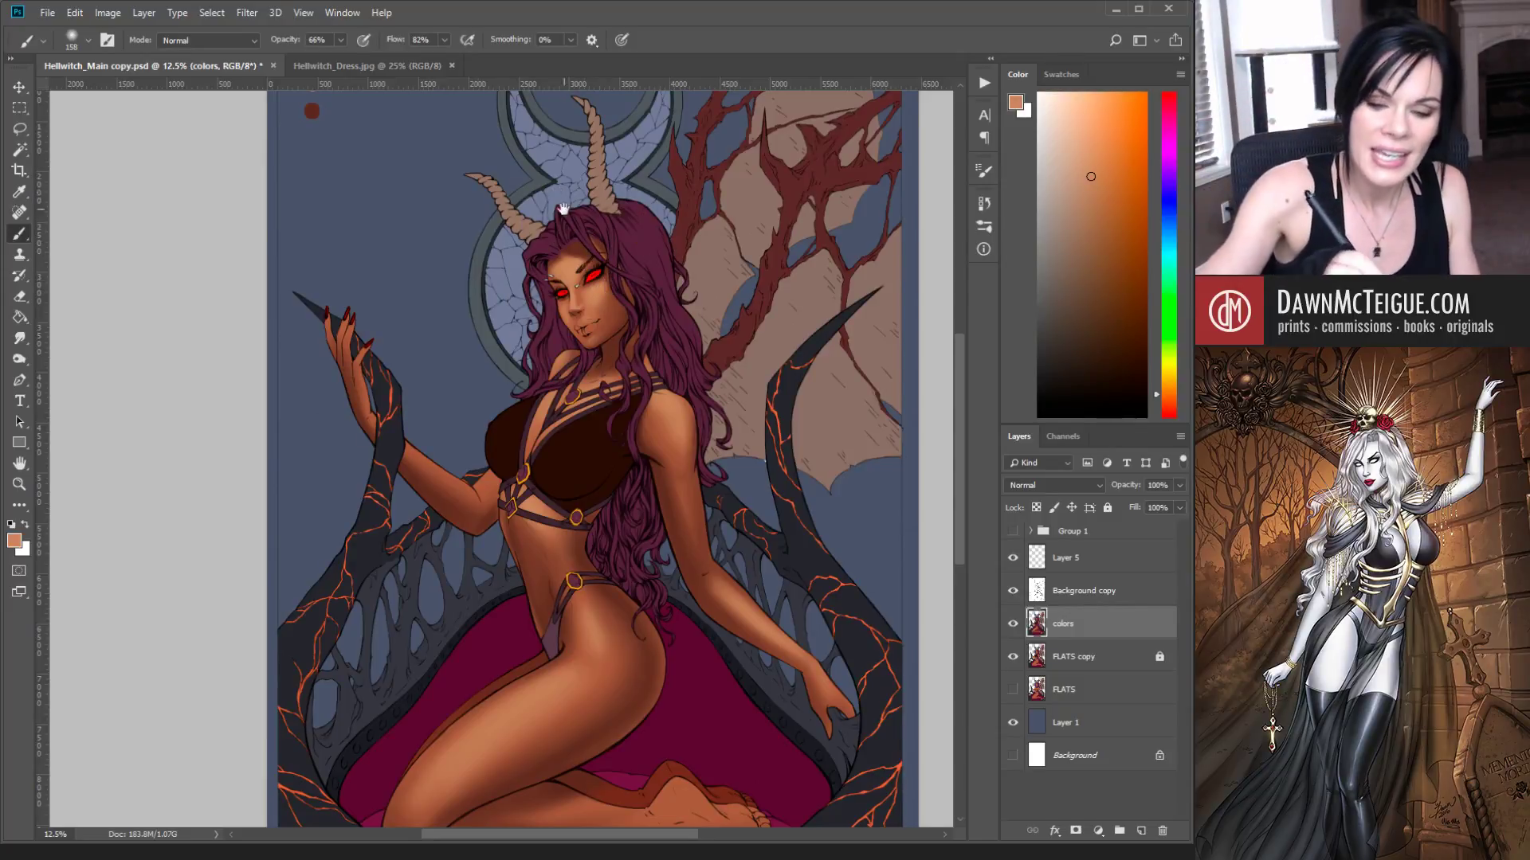
Step: Sample the pale cream swatch and add bright highlights to the shoulder and face, reducing the brush to 91 and flow to 54%
{"action": "left_click_drag", "start_coordinate": [564, 210], "coordinate": [620, 372]}
{"action": "left_click", "coordinate": [374, 211], "text": "alt"}
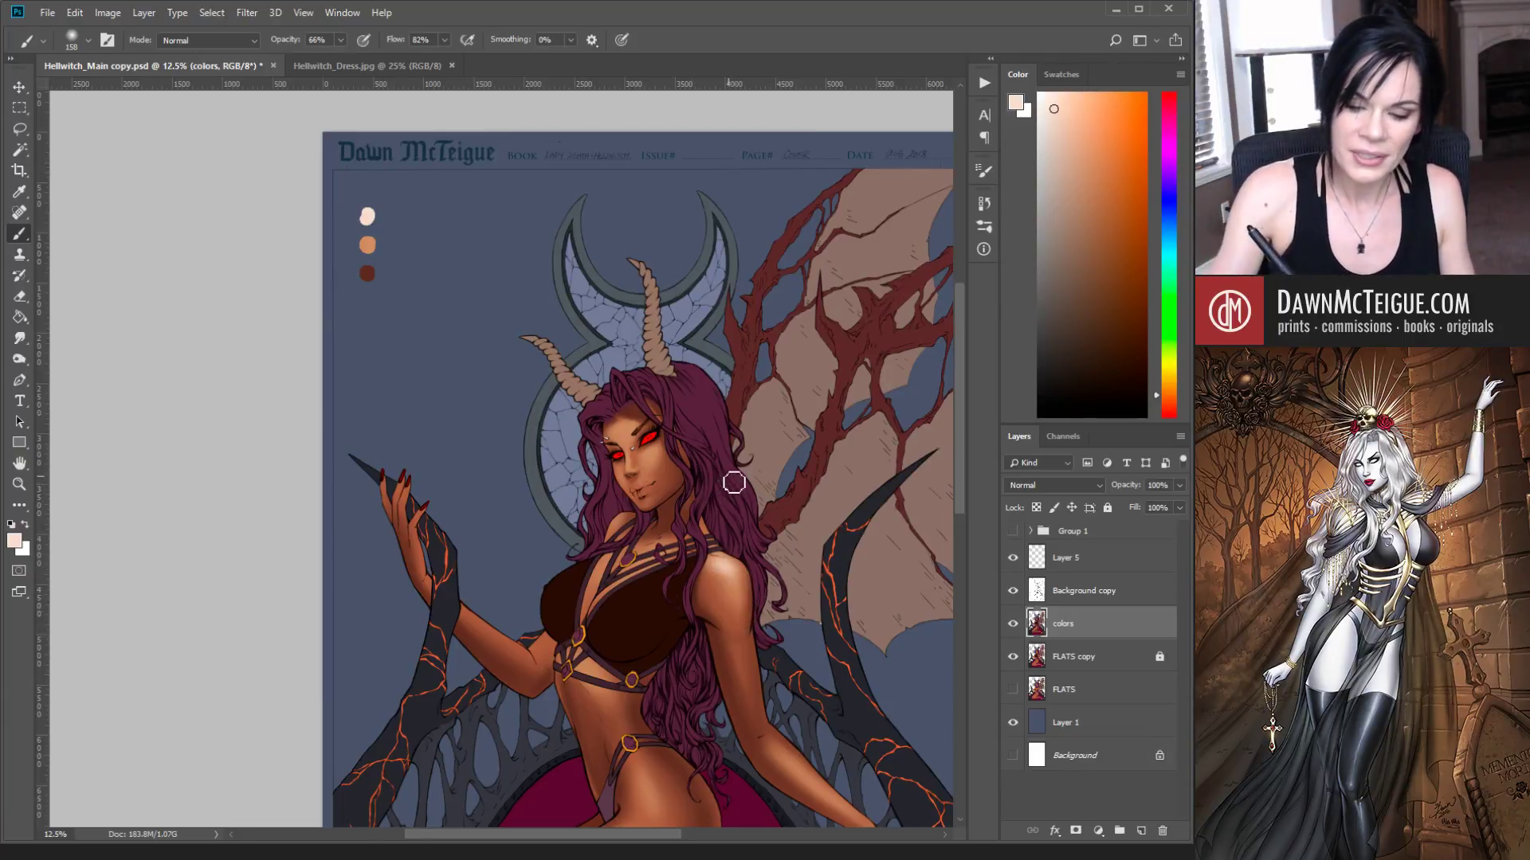
{"action": "key", "text": "bracketleft"}
{"action": "key", "text": "bracketleft"}
{"action": "key", "text": "bracketleft"}
{"action": "key", "text": "bracketleft"}
{"action": "key", "text": "bracketleft"}
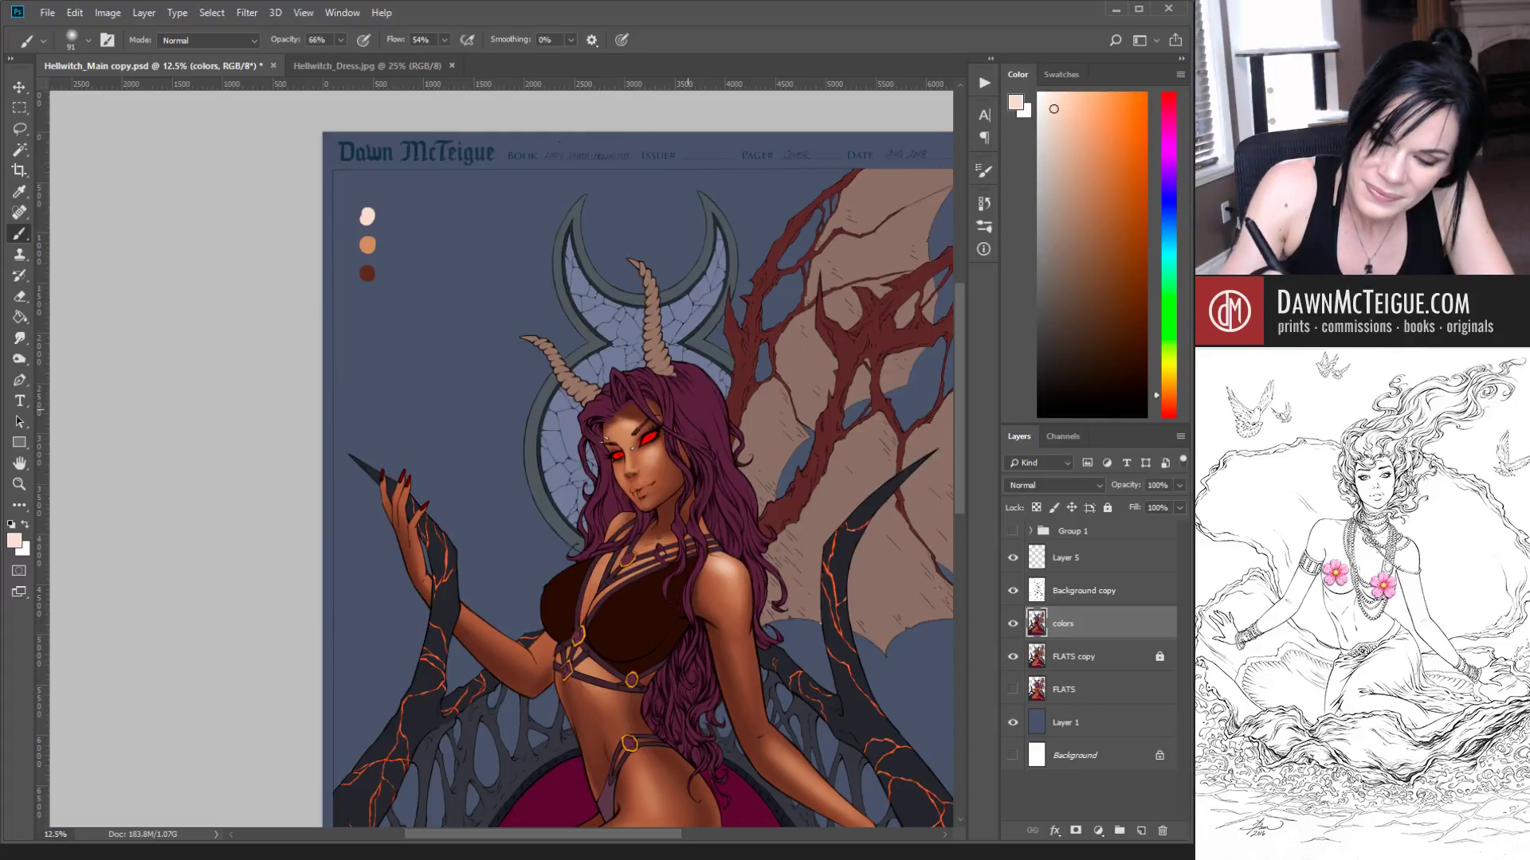
{"action": "key", "text": "bracketright"}
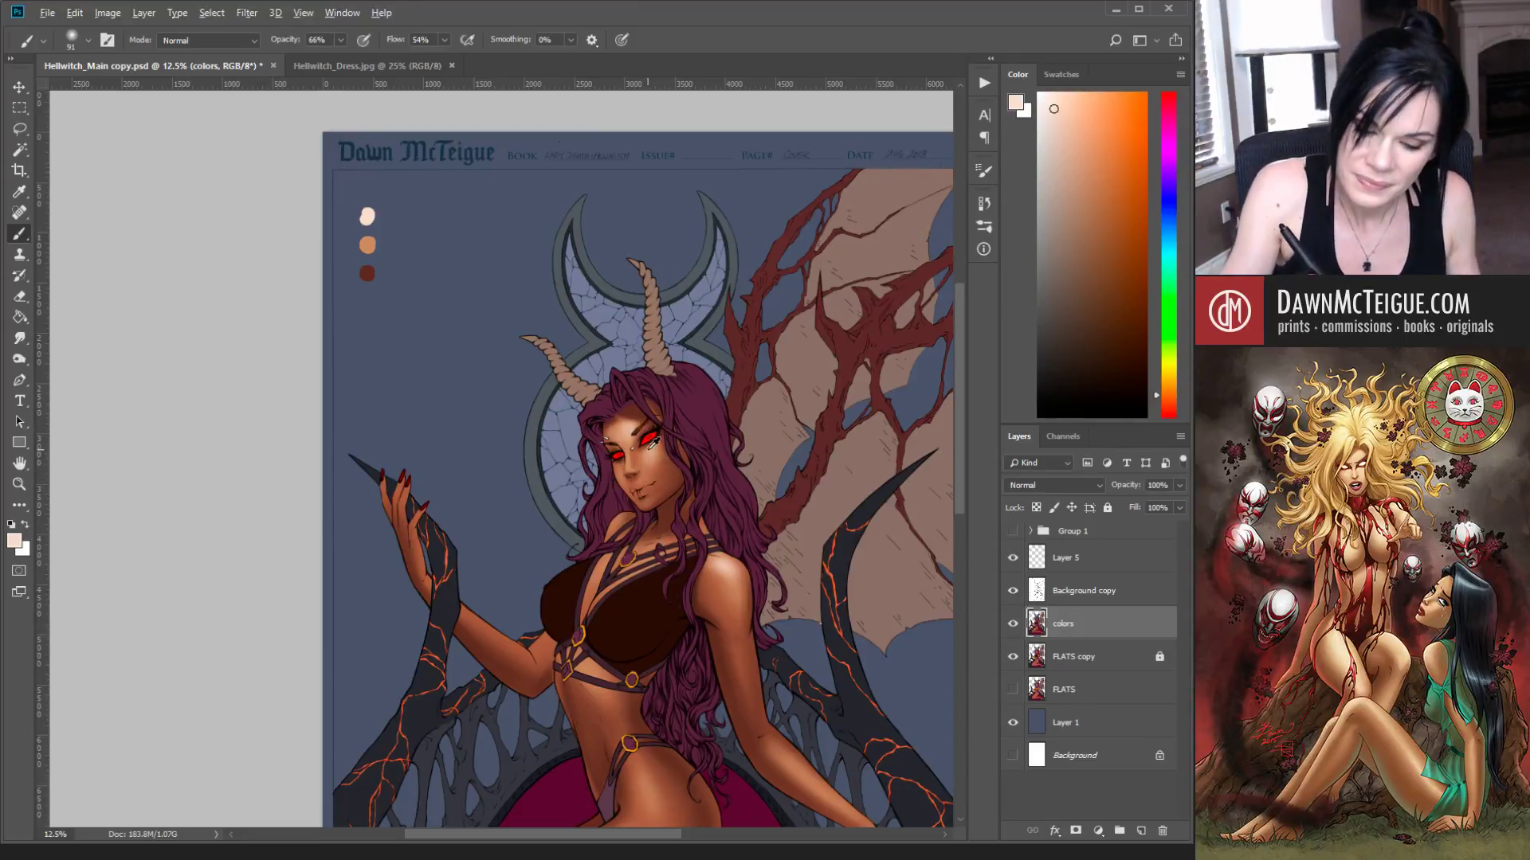
Step: Blend the face highlights with peach tones sampled from the cheek and forehead, reducing the brush size to 48
{"action": "left_click", "coordinate": [635, 451], "text": "alt"}
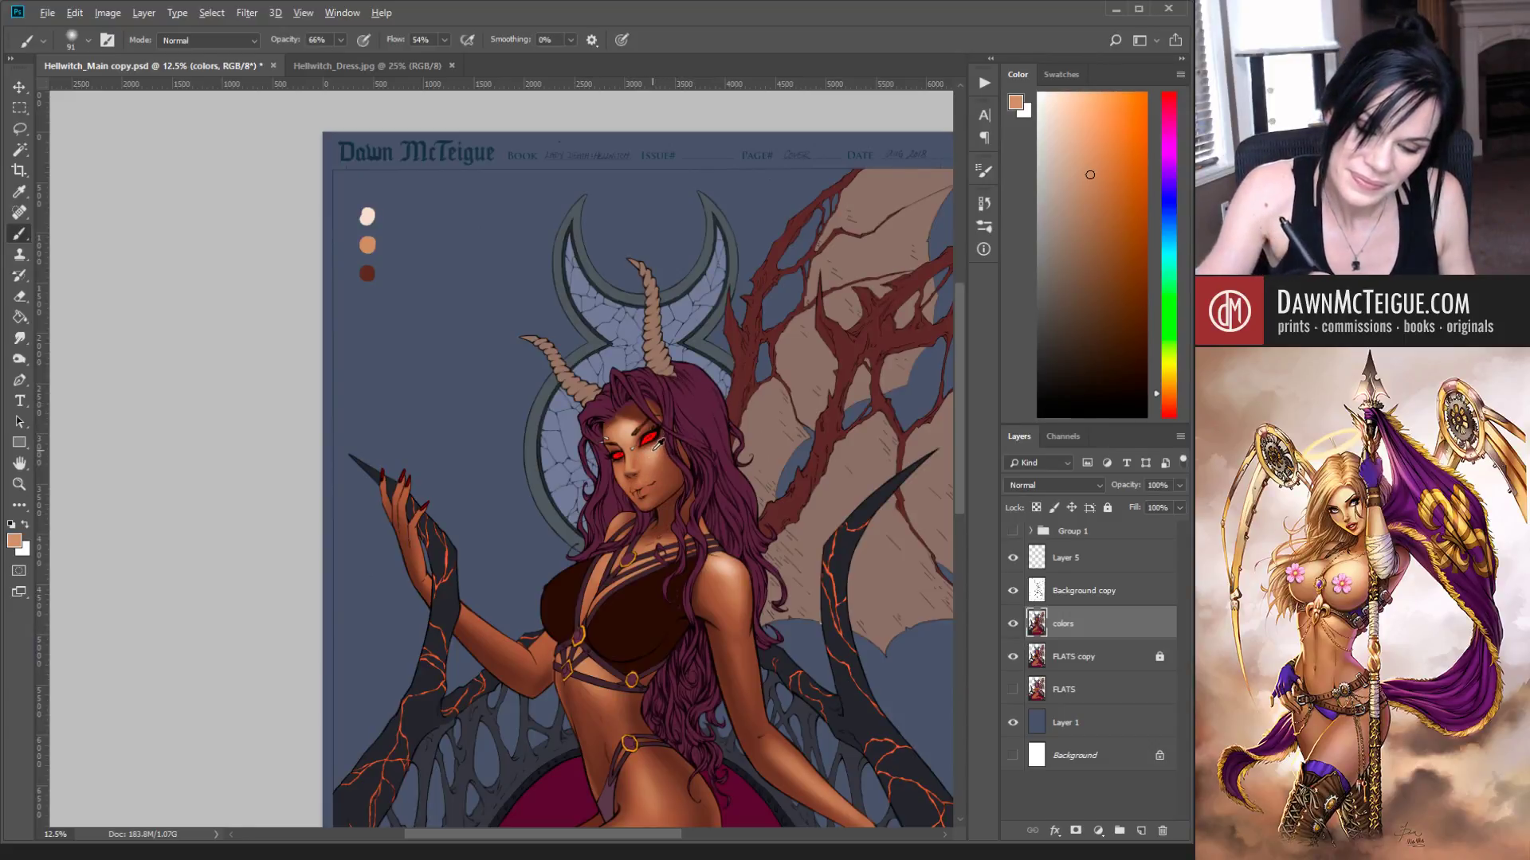
{"action": "left_click", "coordinate": [654, 412], "text": "alt"}
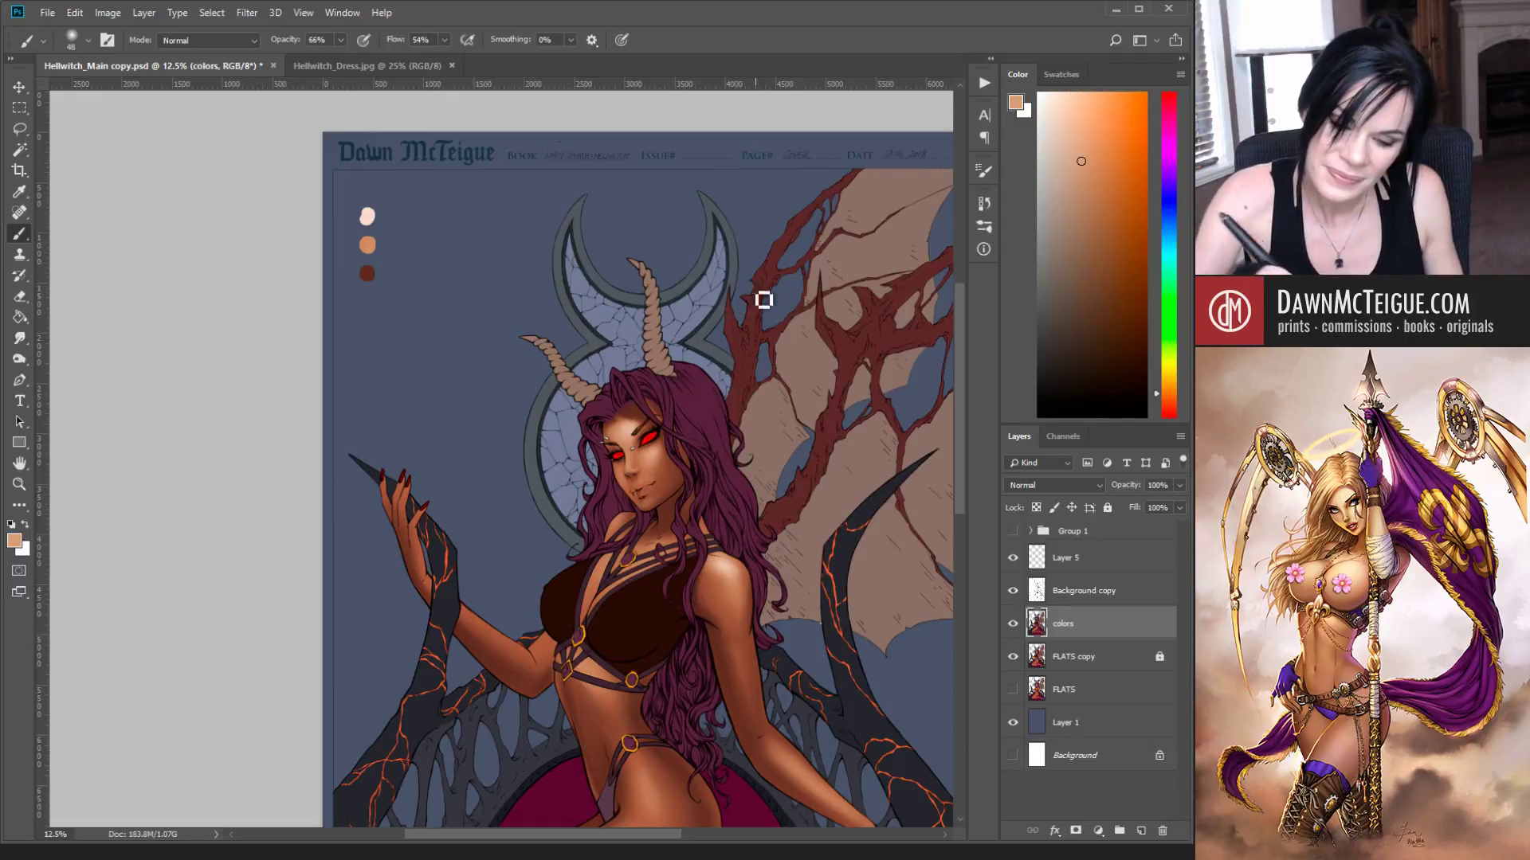
{"action": "key", "text": "bracketleft"}
{"action": "key", "text": "bracketleft"}
{"action": "key", "text": "bracketleft"}
{"action": "key", "text": "bracketleft"}
{"action": "key", "text": "bracketleft"}
{"action": "key", "text": "bracketleft"}
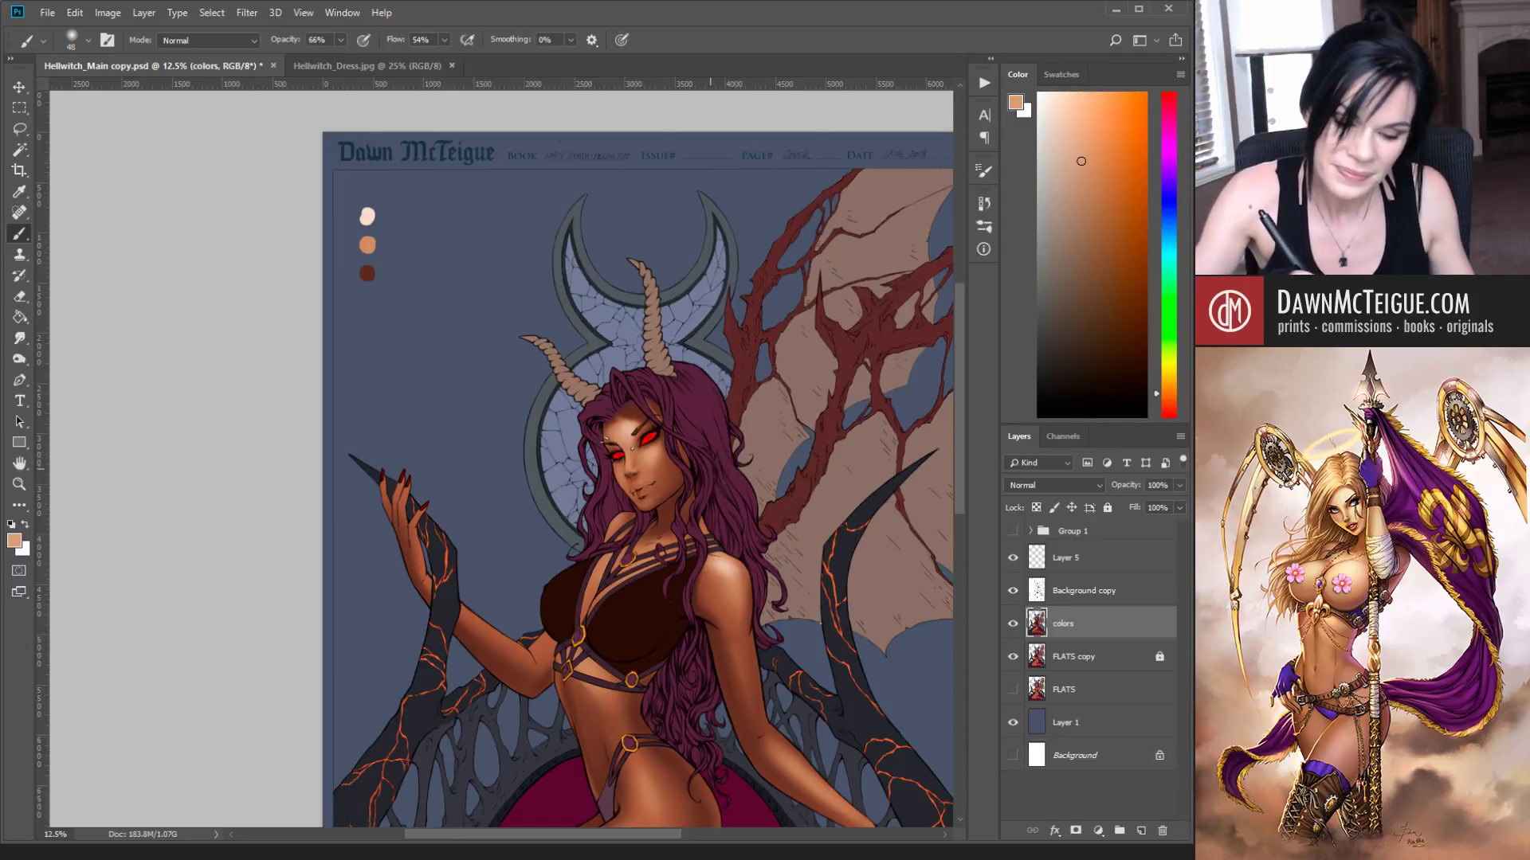
Step: Refine the fine highlights around the nose bridge and cheek with tones sampled from the forehead and cheek, adjusting the brush to 34
{"action": "scroll", "coordinate": [699, 443], "scroll_direction": "up", "scroll_amount": 5}
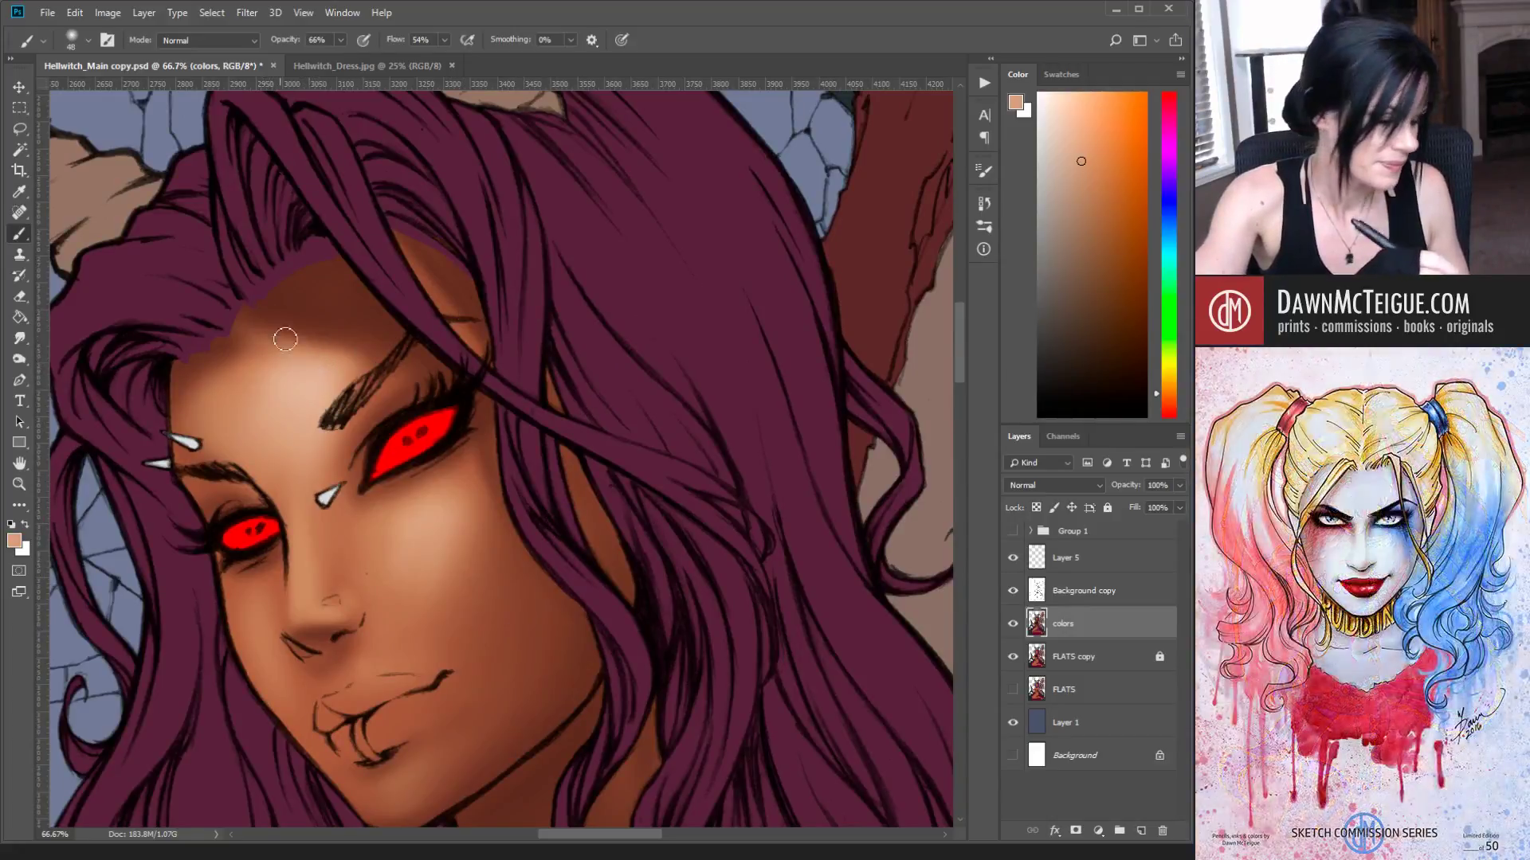
{"action": "left_click", "coordinate": [305, 371], "text": "alt"}
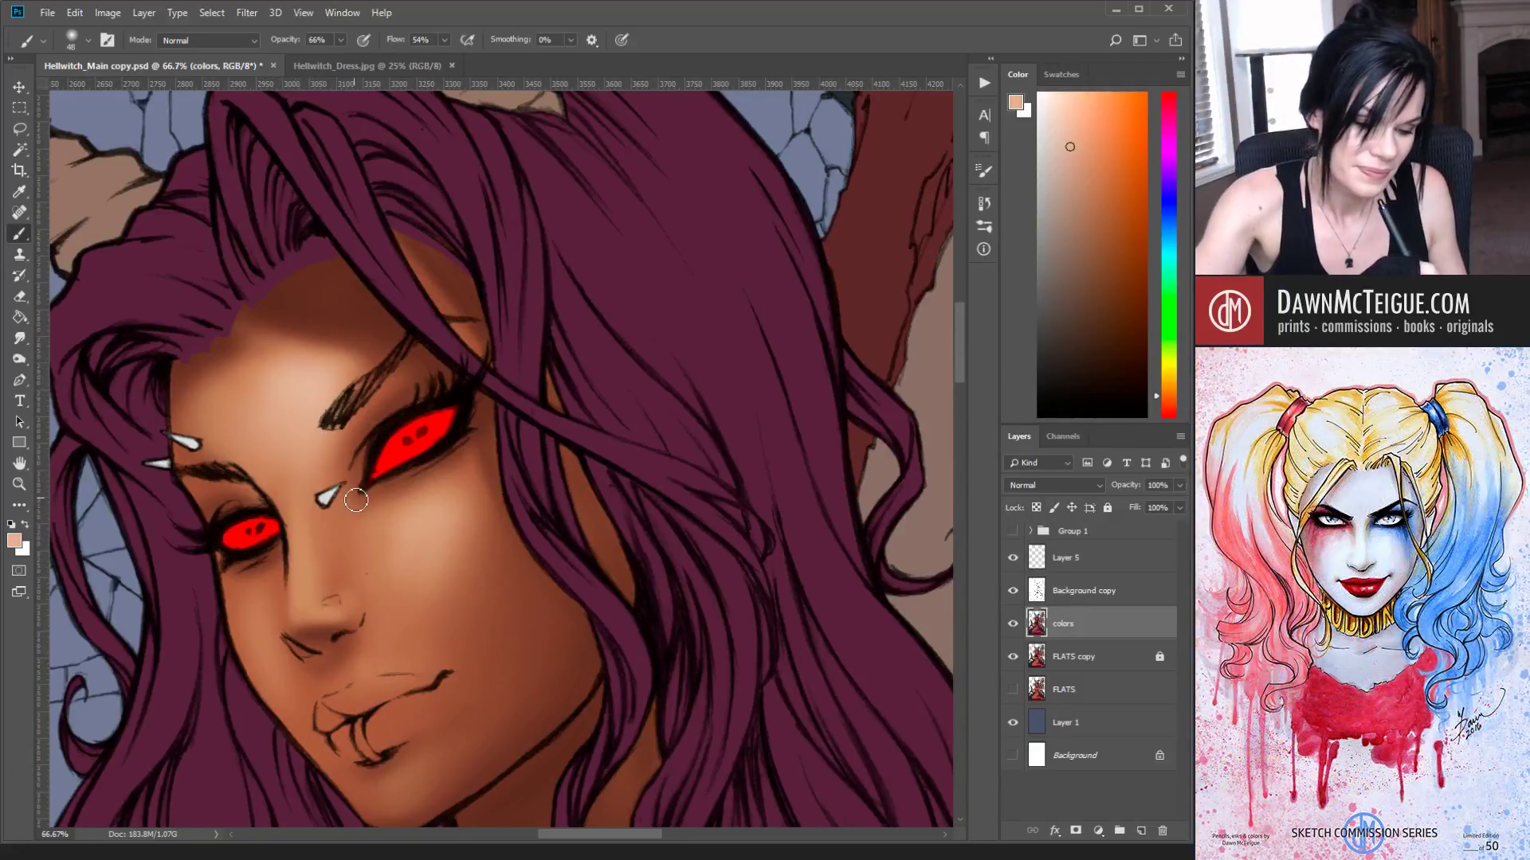
{"action": "left_click", "coordinate": [391, 586], "text": "alt"}
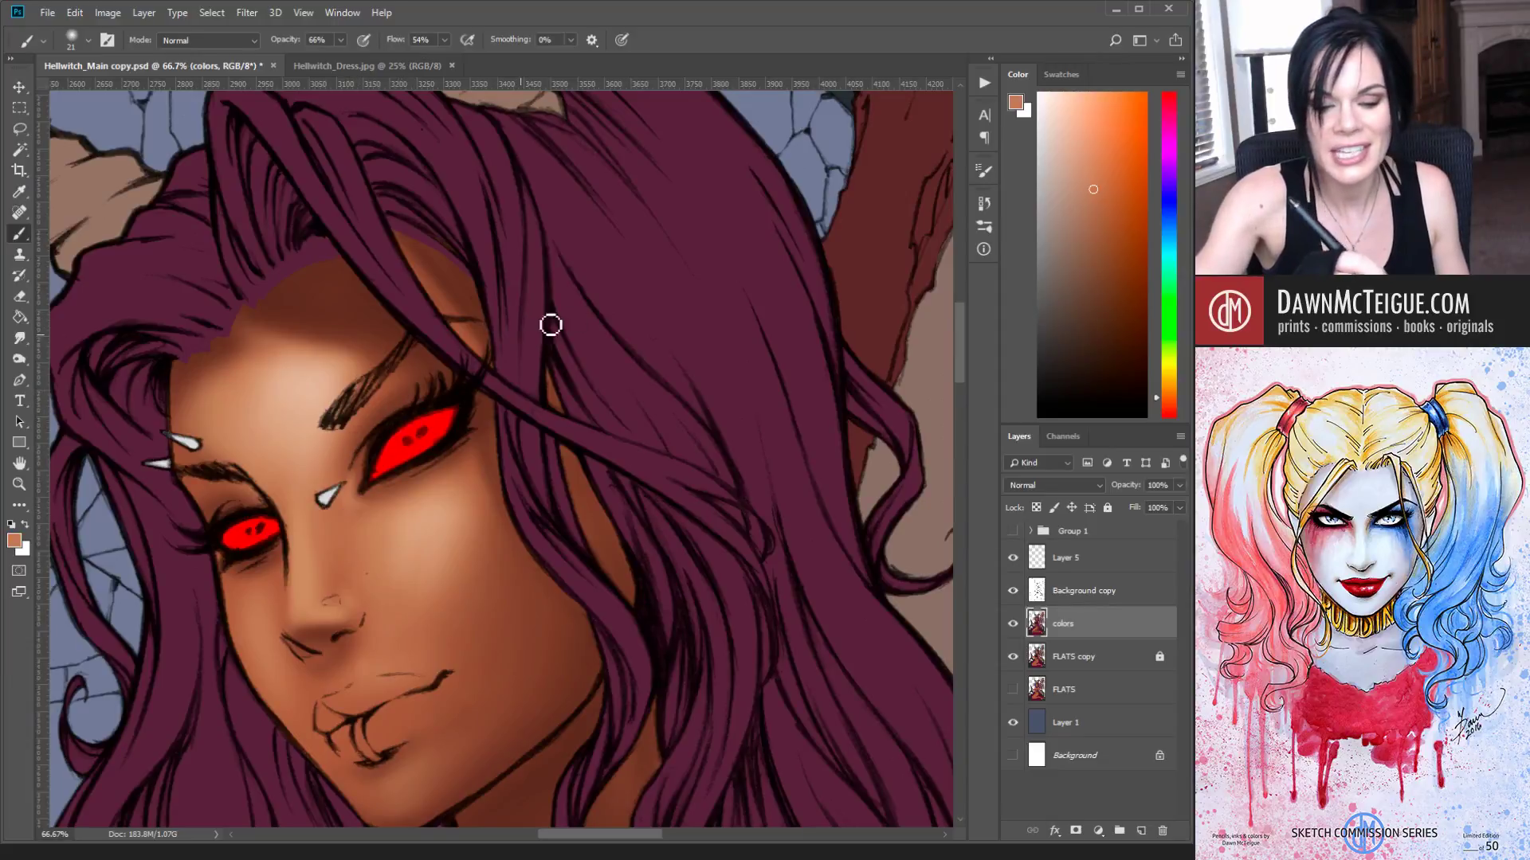
{"action": "key", "text": "]"}
{"action": "key", "text": "]"}
{"action": "key", "text": "]"}
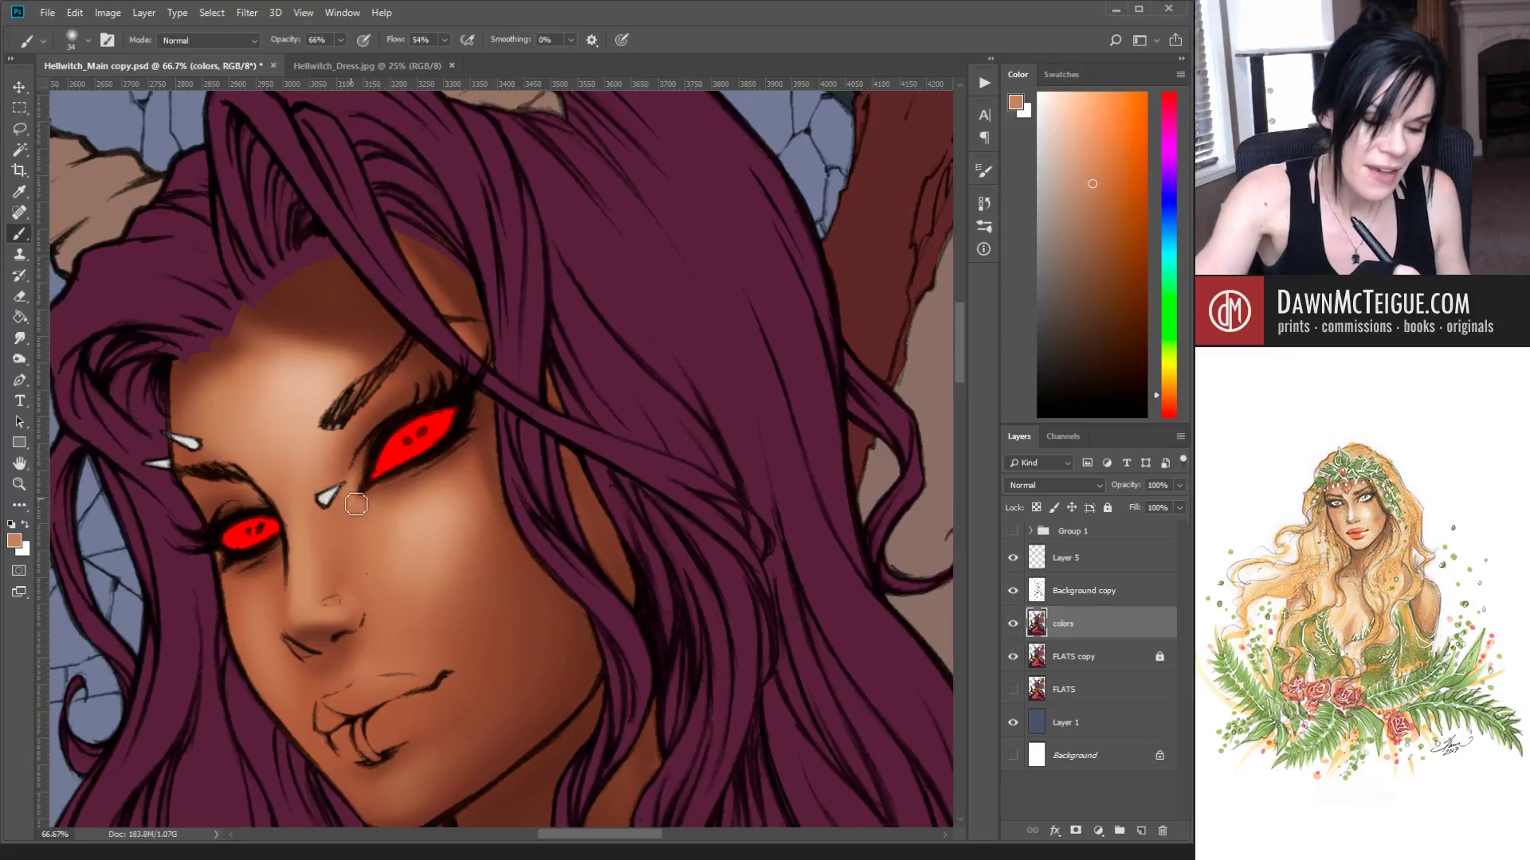
Step: Soften the cheek highlight below the eye at brush size 80 with peach and mid tones sampled from the cheek
{"action": "left_click_drag", "start_coordinate": [440, 579], "coordinate": [751, 471]}
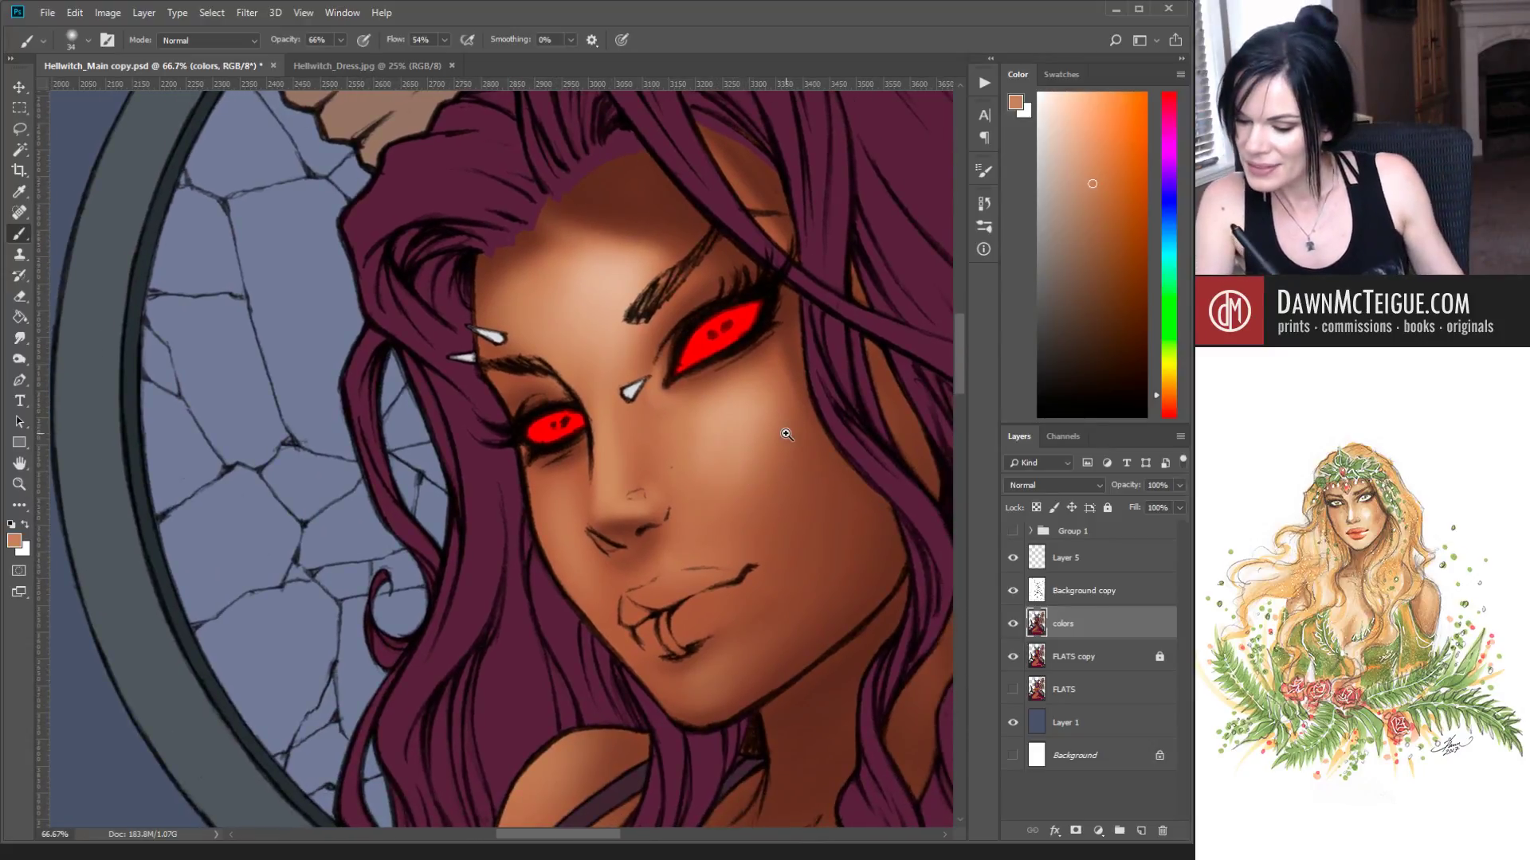
{"action": "left_click", "coordinate": [778, 438], "text": "alt"}
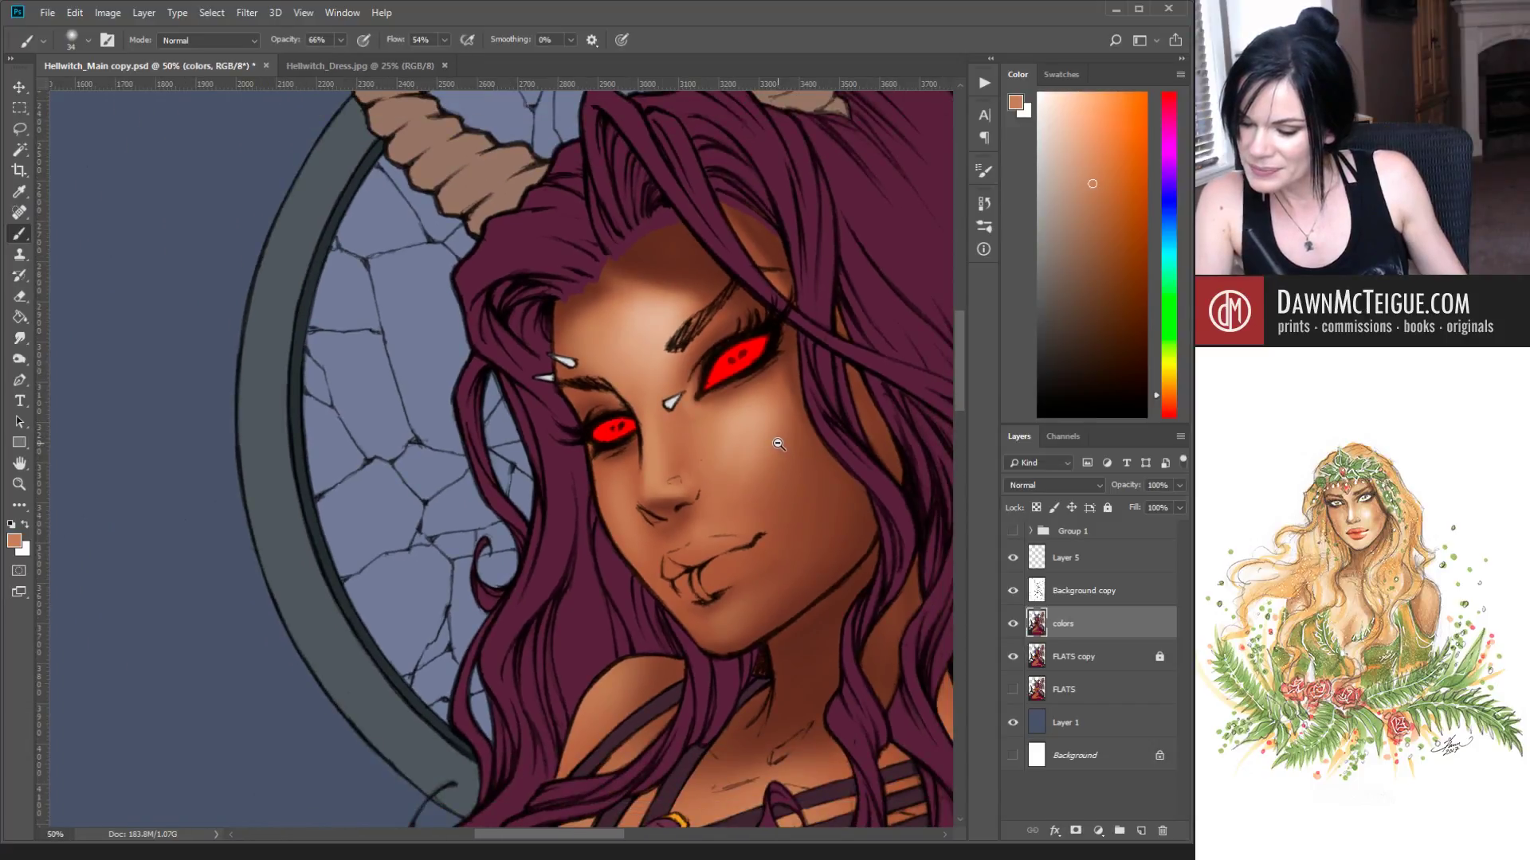
{"action": "left_click", "coordinate": [778, 443], "text": "alt"}
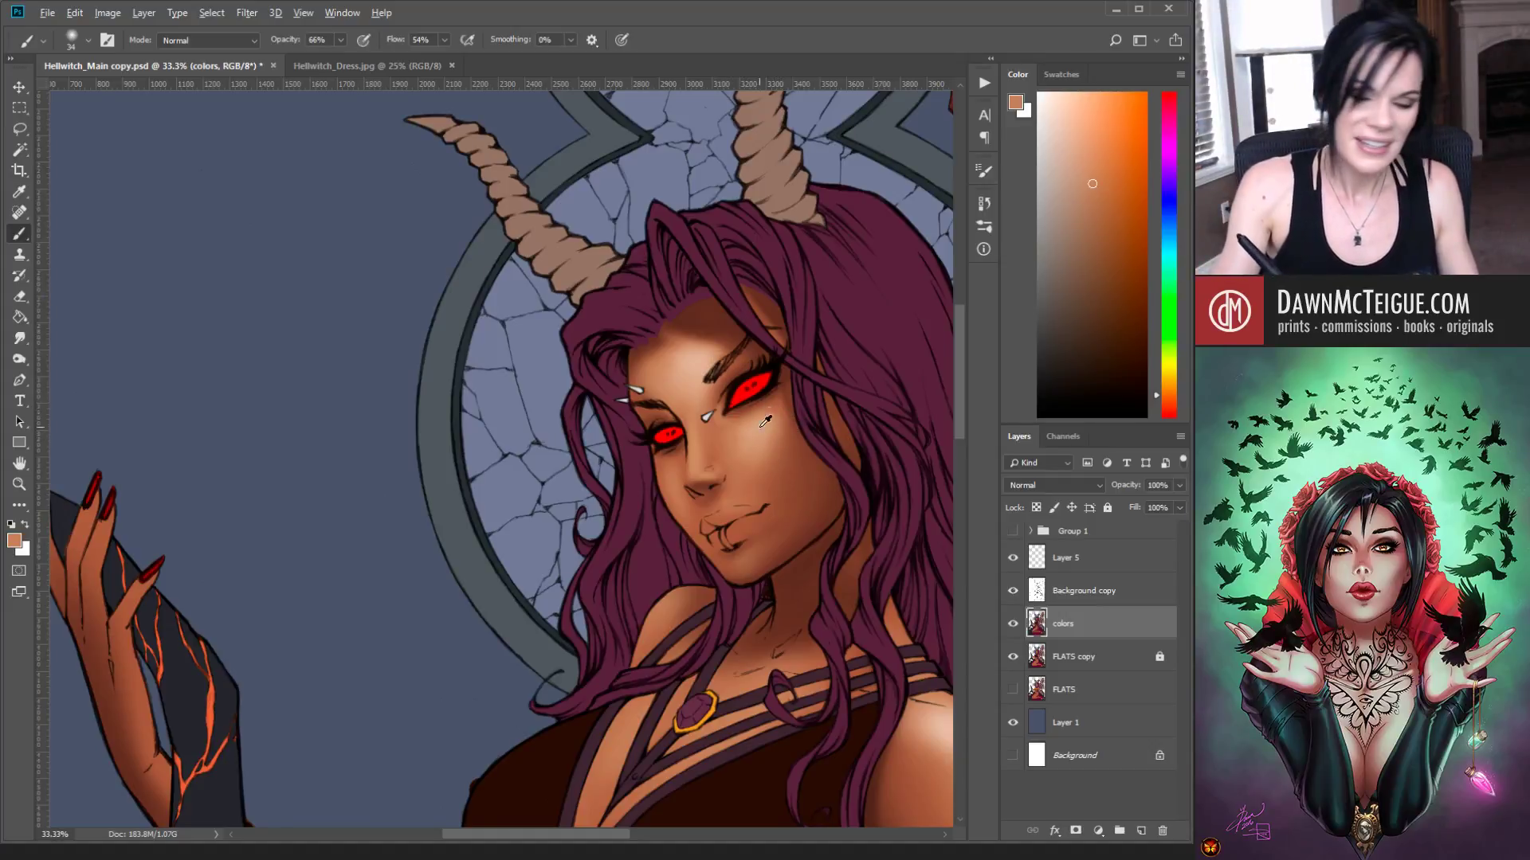
{"action": "left_click", "coordinate": [762, 425], "text": "alt"}
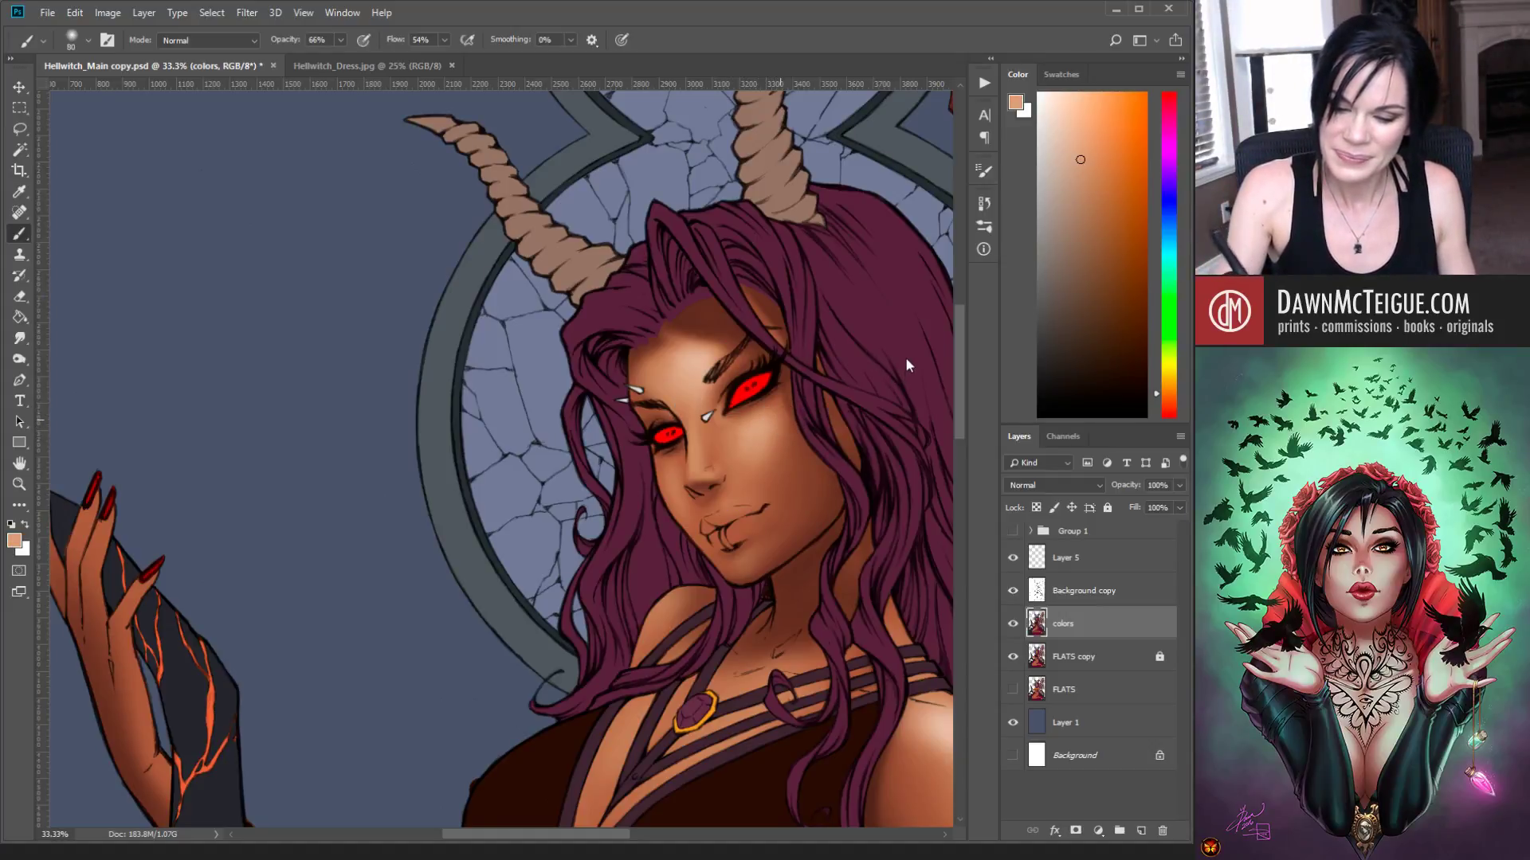
{"action": "left_click", "coordinate": [746, 421], "text": "alt"}
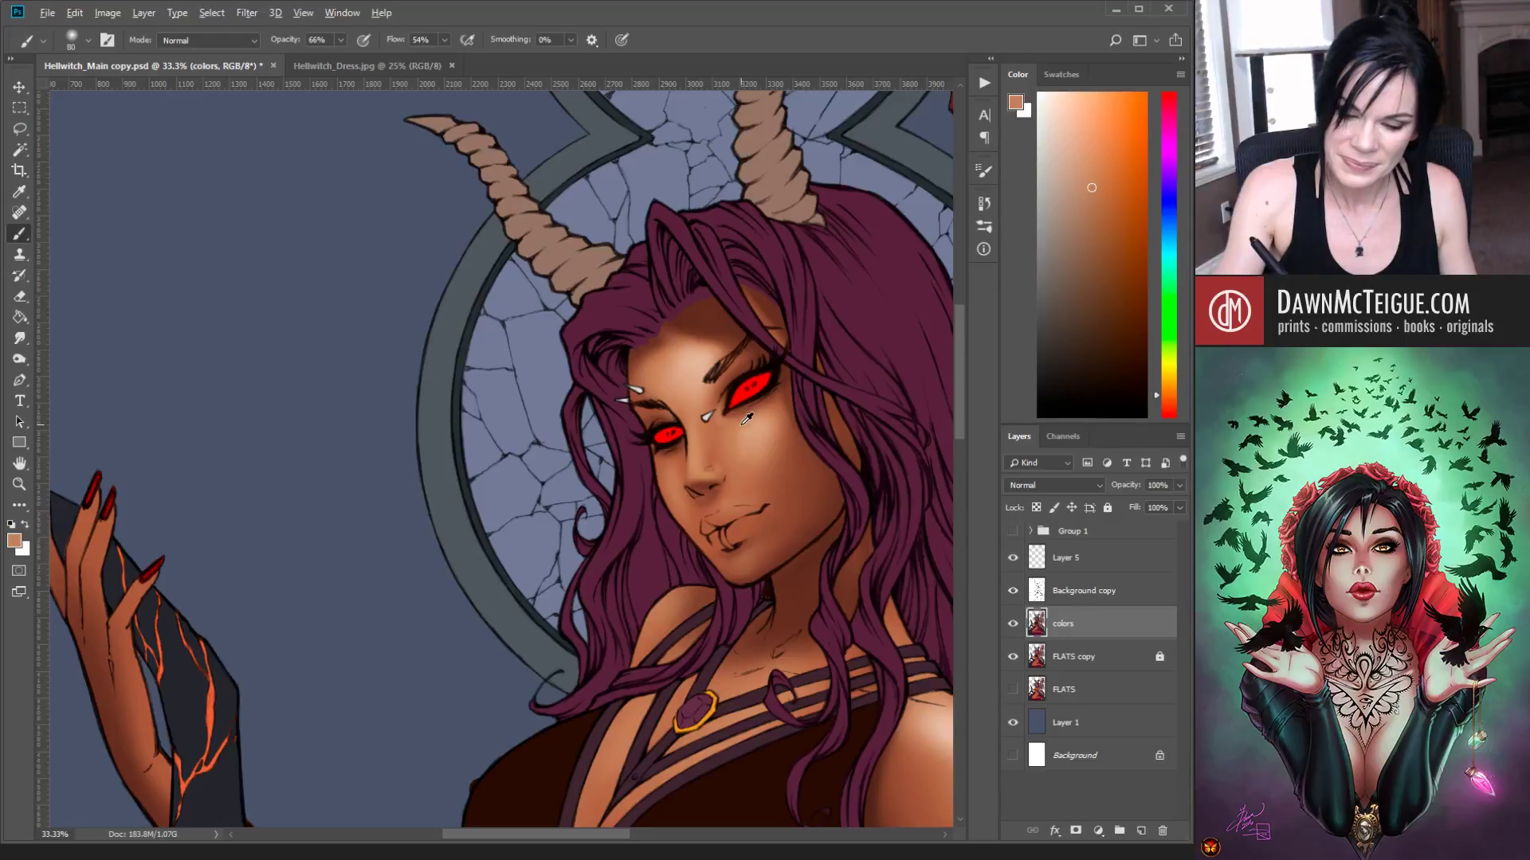
{"action": "left_click", "coordinate": [747, 416], "text": "alt"}
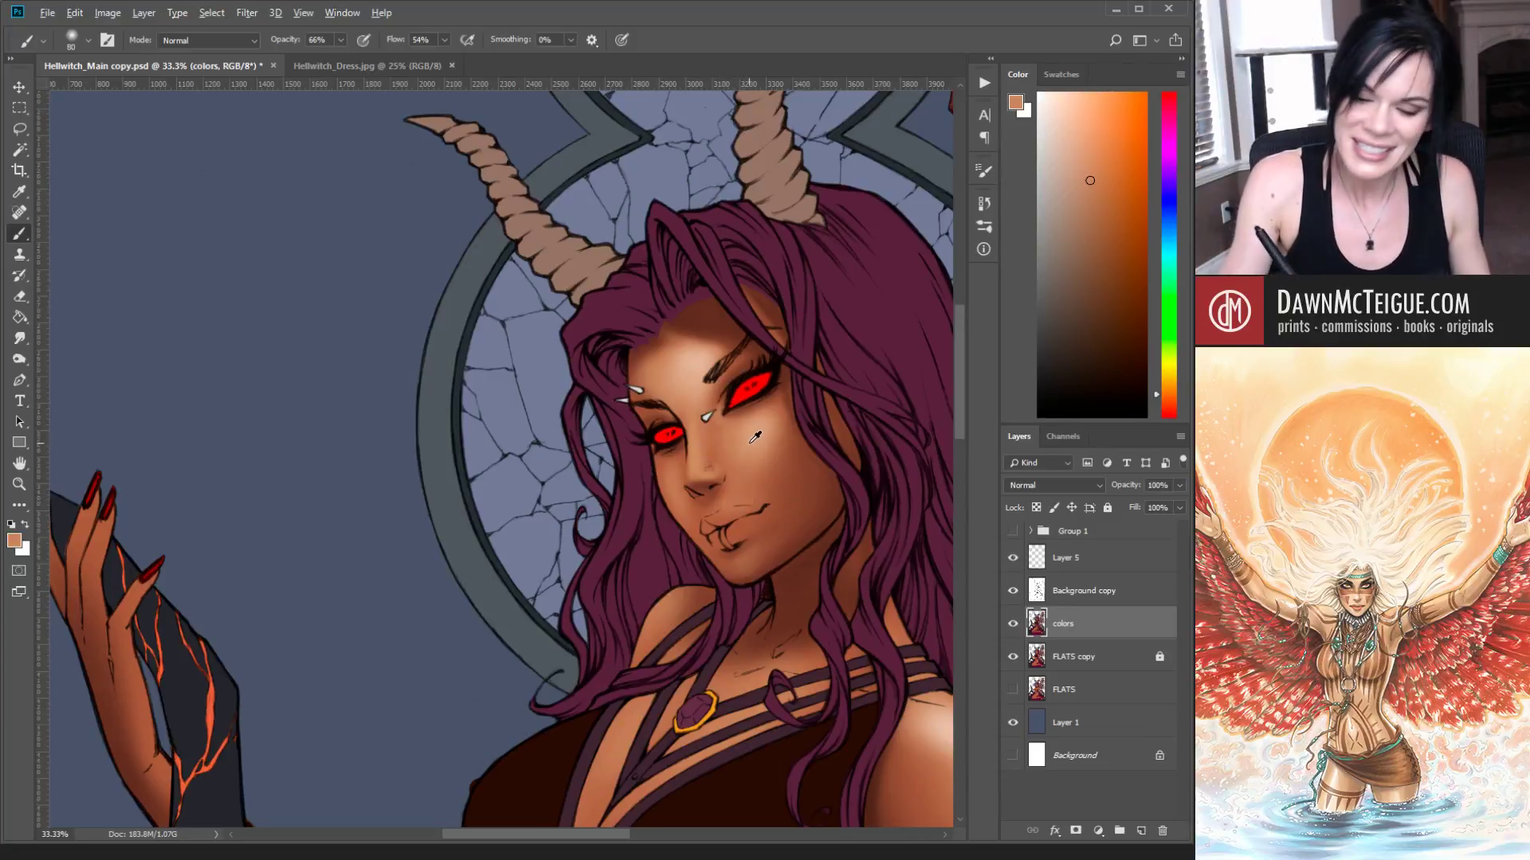
Step: Touch up the face highlights with a light peach sampled beside the nose, reducing the brush size to 51
{"action": "left_click", "coordinate": [718, 488], "text": "alt"}
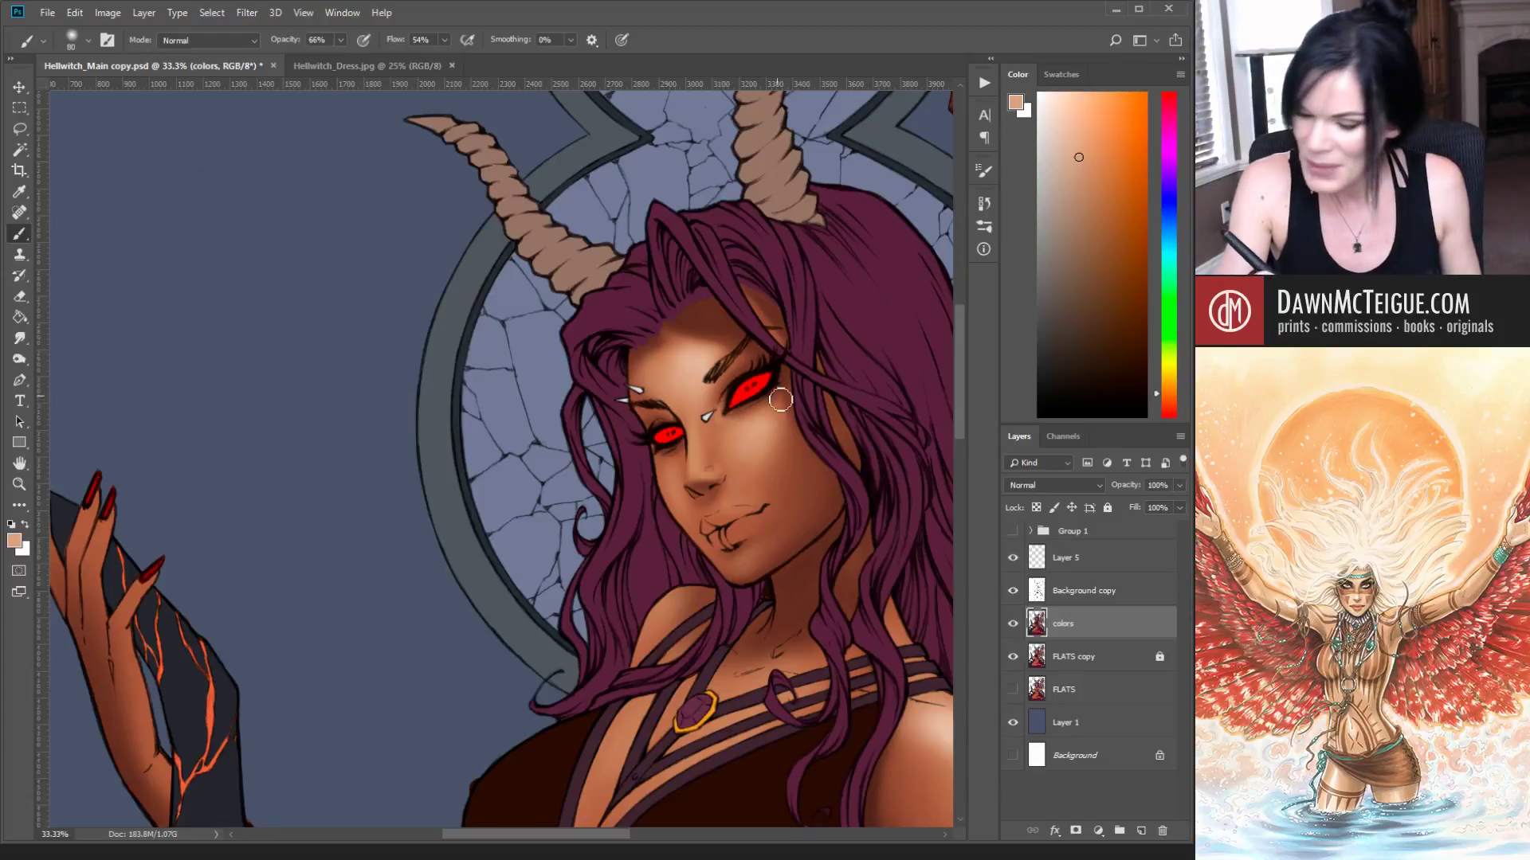
{"action": "key", "text": "]"}
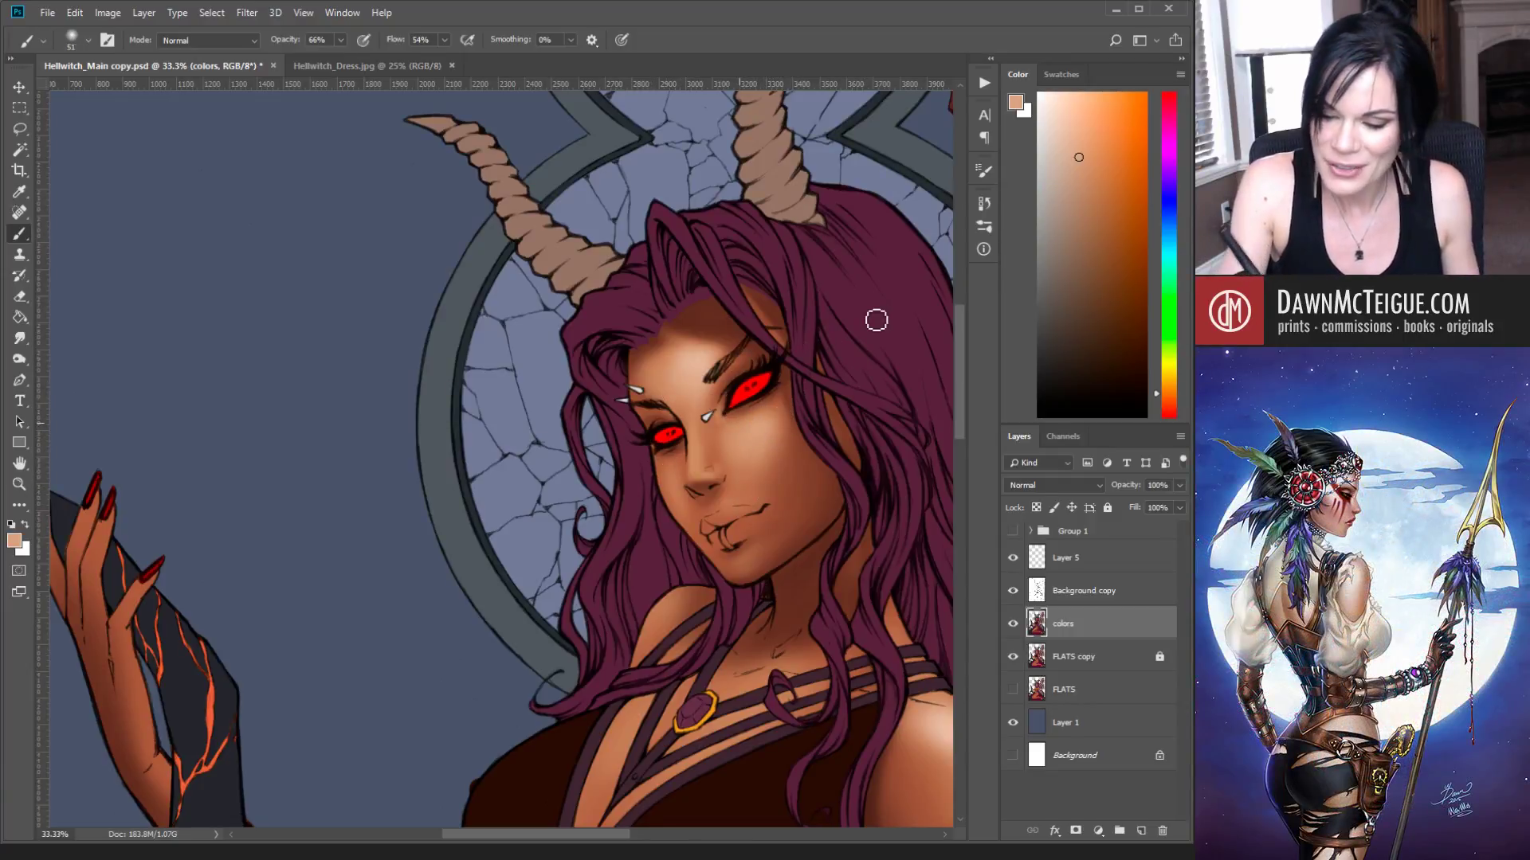
{"action": "key", "text": "bracketleft"}
{"action": "key", "text": "bracketleft"}
{"action": "key", "text": "bracketleft"}
{"action": "key", "text": "bracketleft"}
{"action": "key", "text": "bracketleft"}
{"action": "key", "text": "bracketleft"}
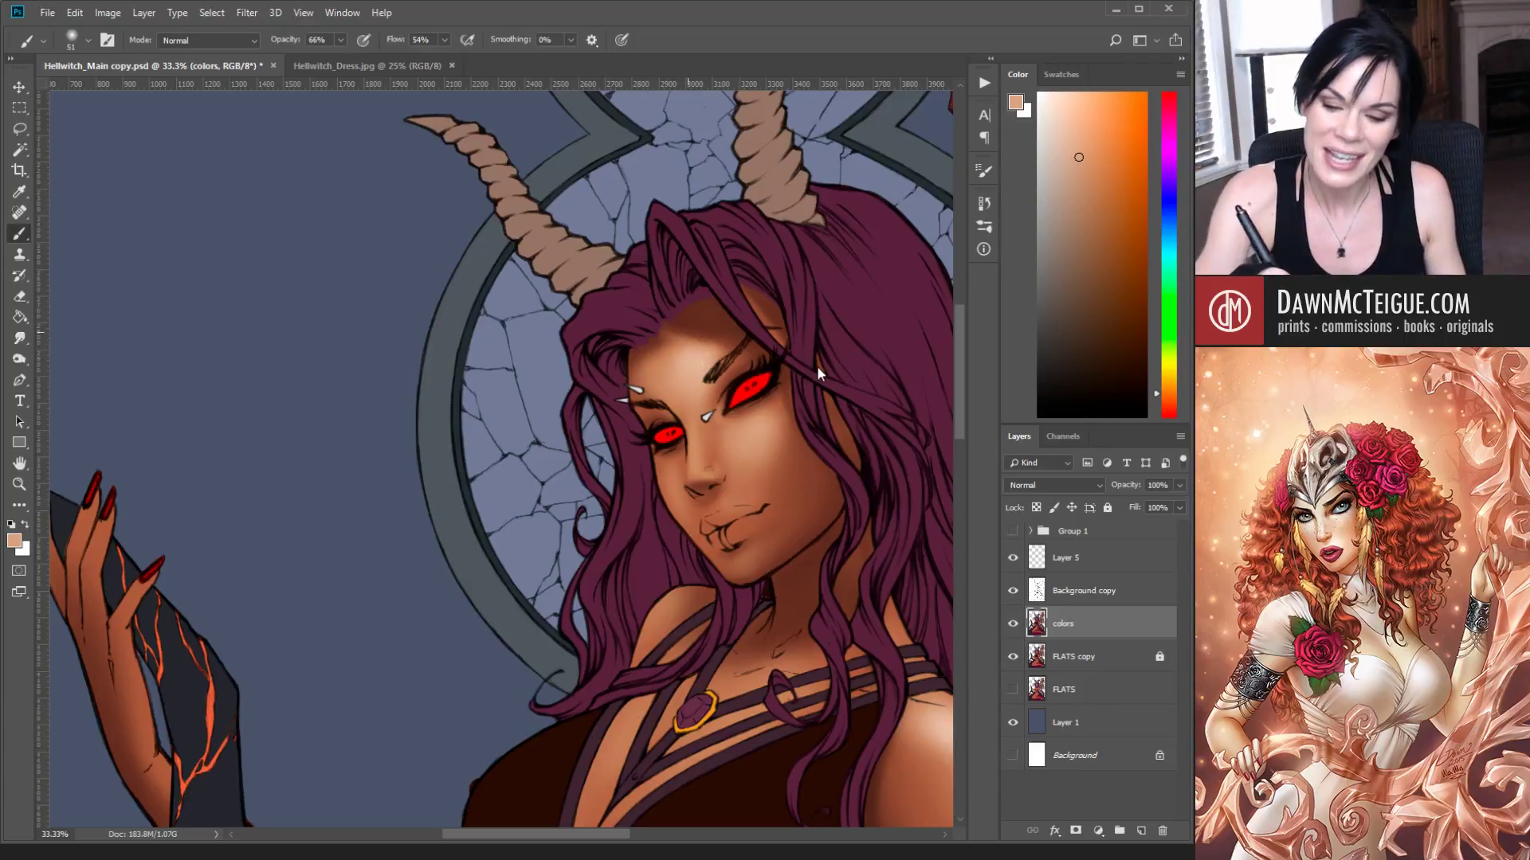
Step: Smooth the cheek transition with tones sampled from the forehead and cheek, enlarging the brush to 86 and then 133
{"action": "key", "text": "bracketright"}
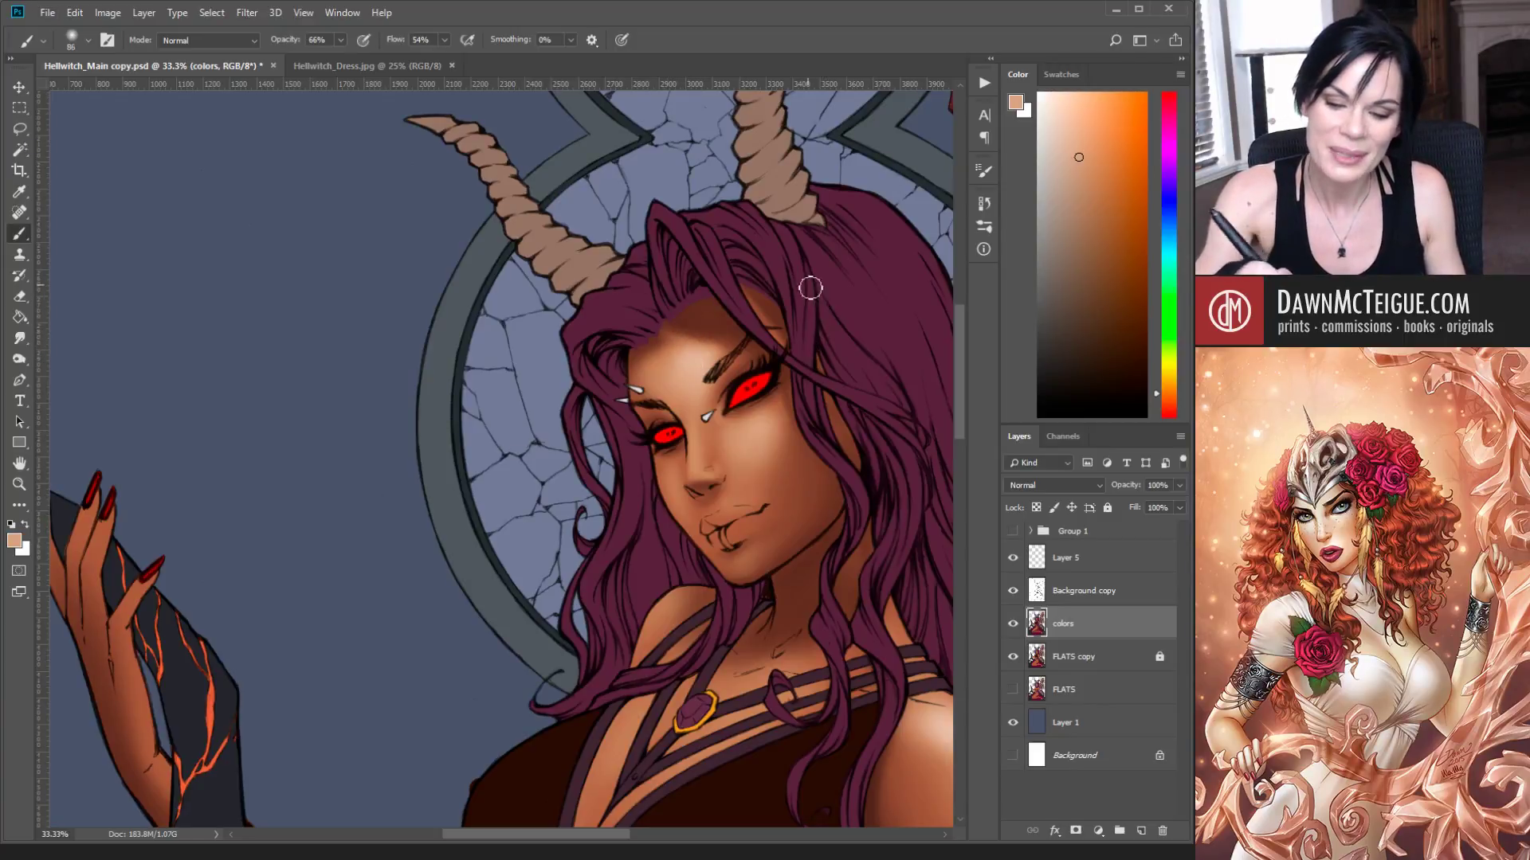
{"action": "left_click", "coordinate": [695, 364], "text": "alt"}
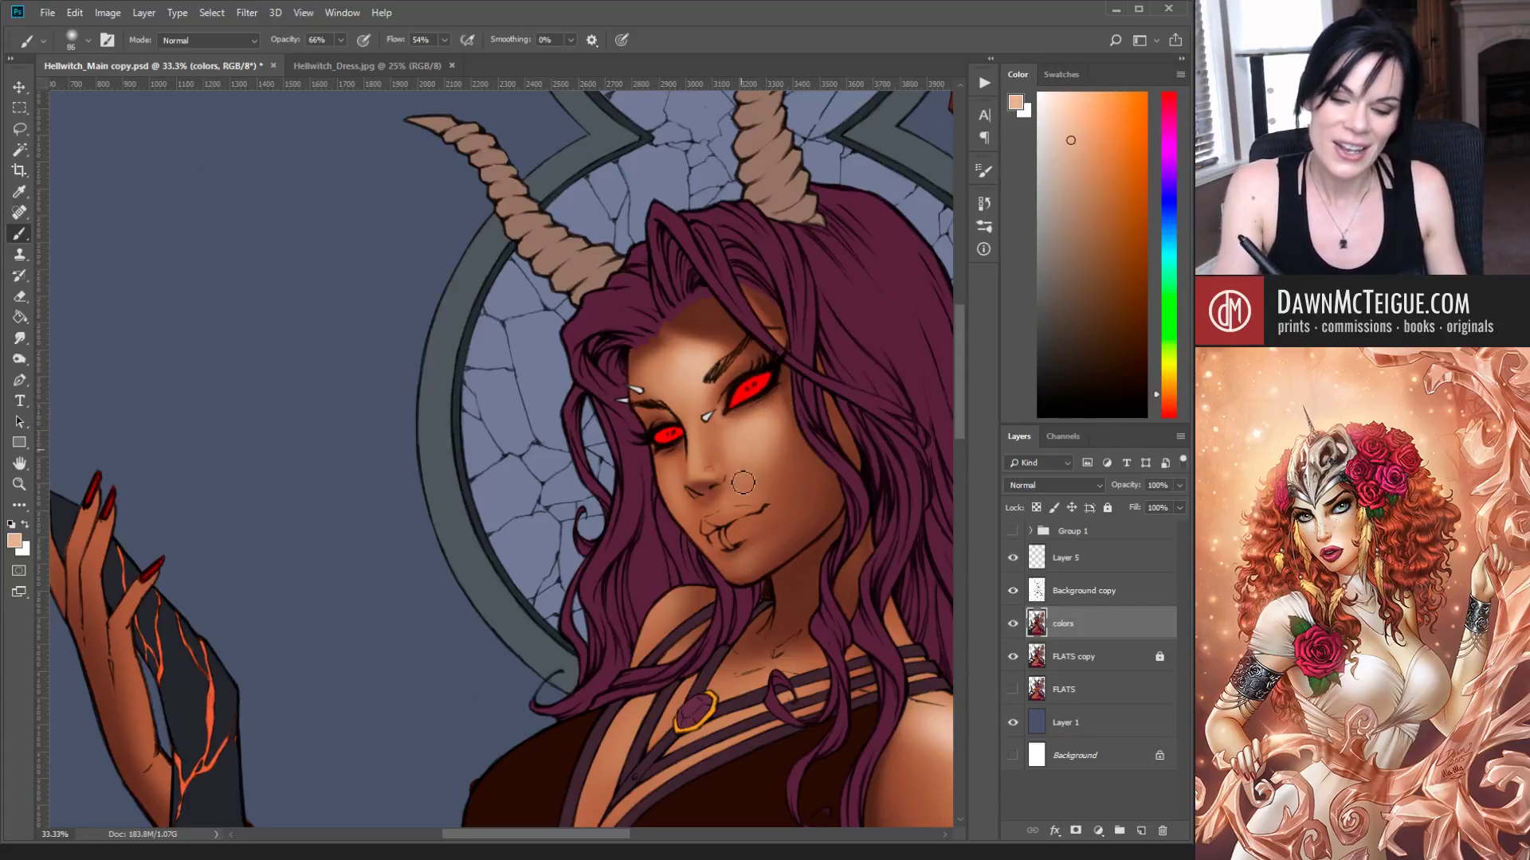
{"action": "left_click", "coordinate": [777, 438], "text": "alt"}
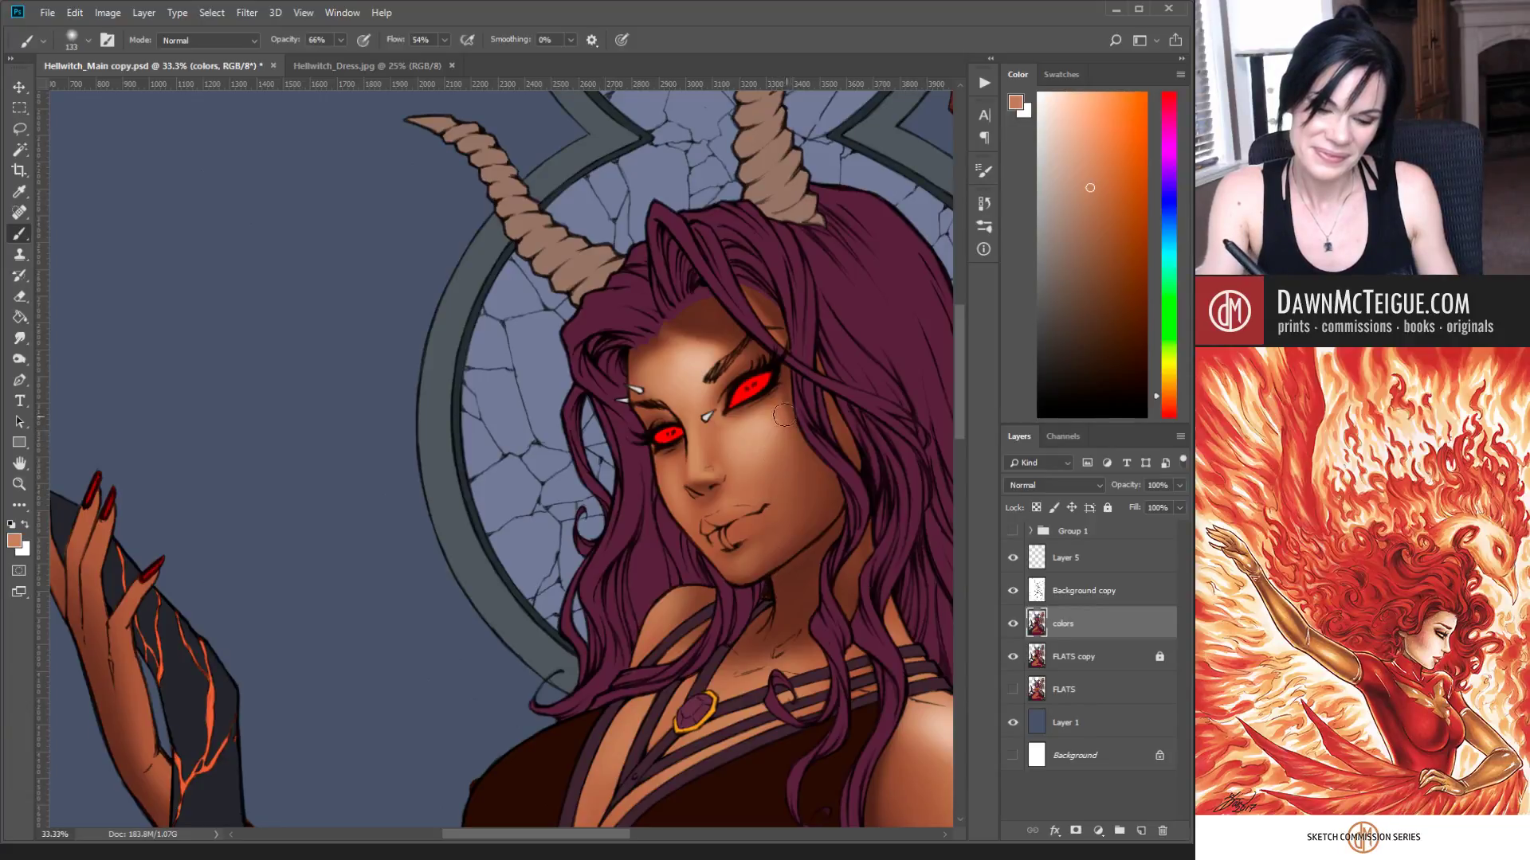
{"action": "left_click", "coordinate": [778, 438], "text": "alt"}
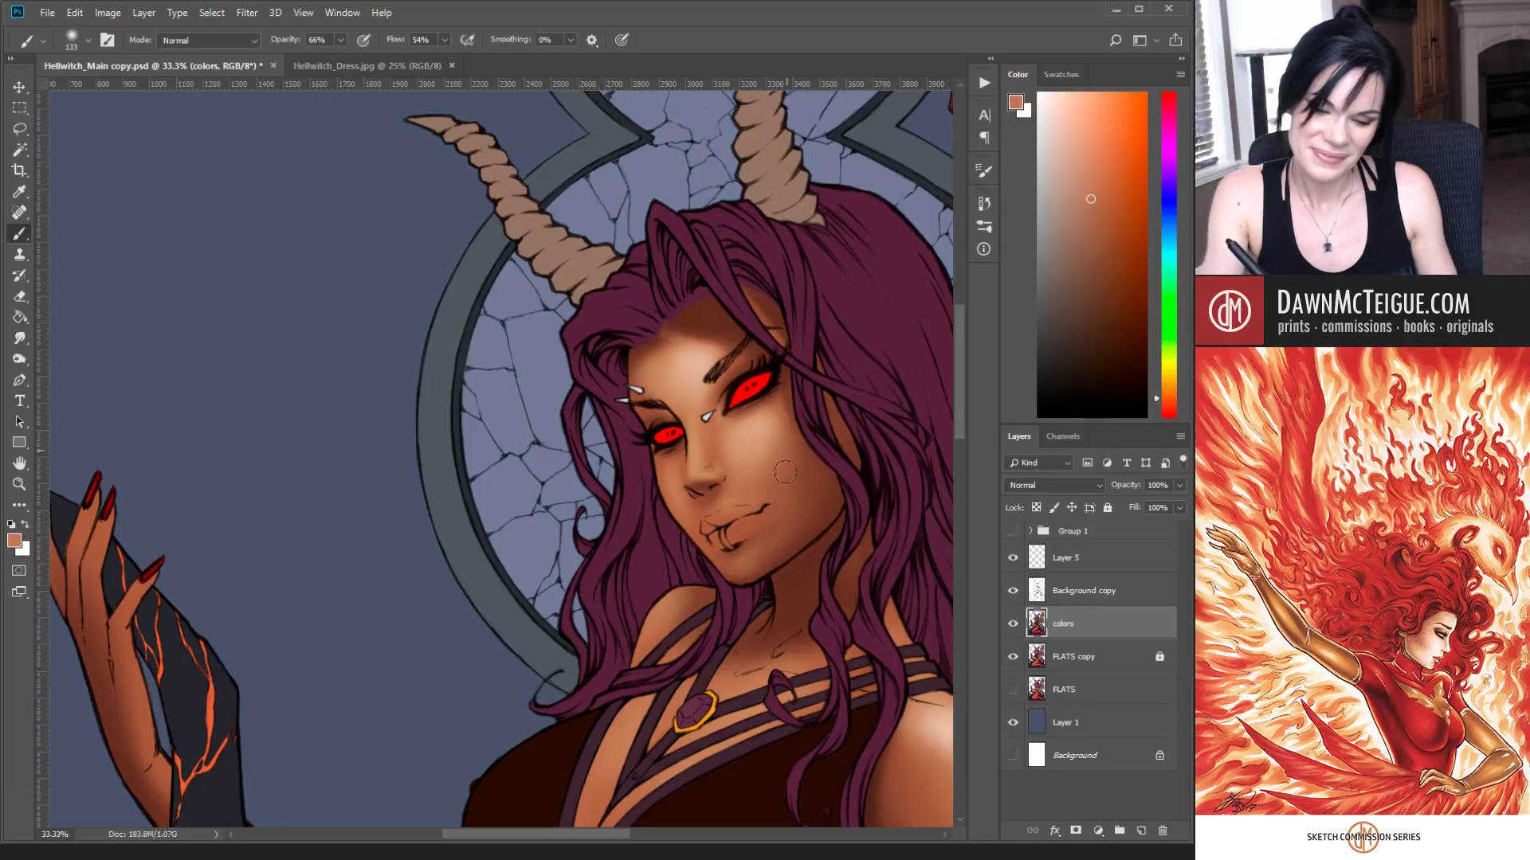
{"action": "left_click", "coordinate": [775, 425], "text": "alt"}
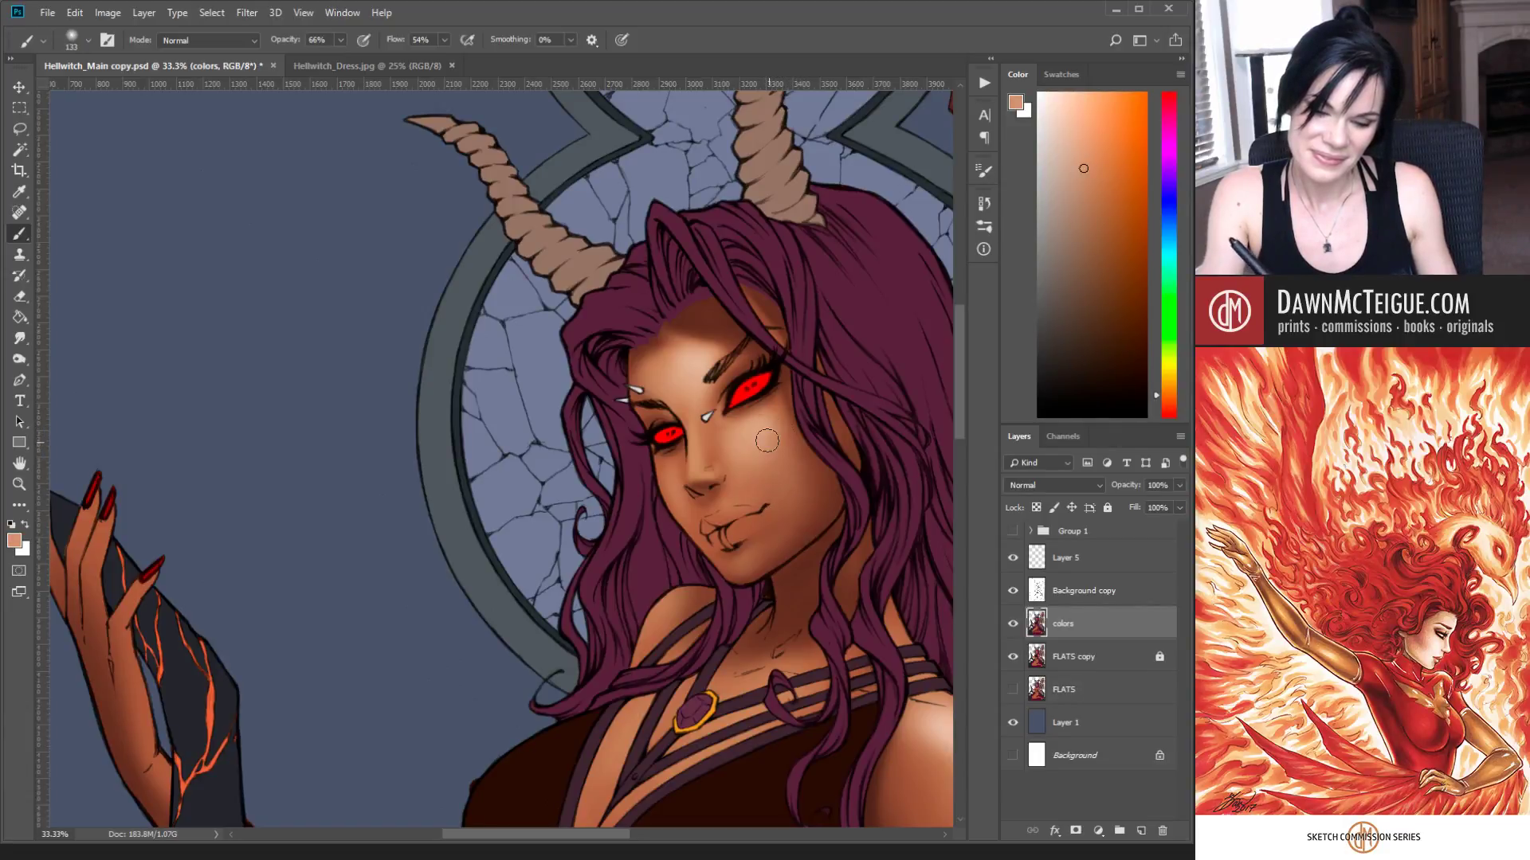
Step: Shade the side of the face and nose at brush size 133 with brown tones sampled from the outer cheek, face edge and nose
{"action": "left_click", "coordinate": [801, 460], "text": "alt"}
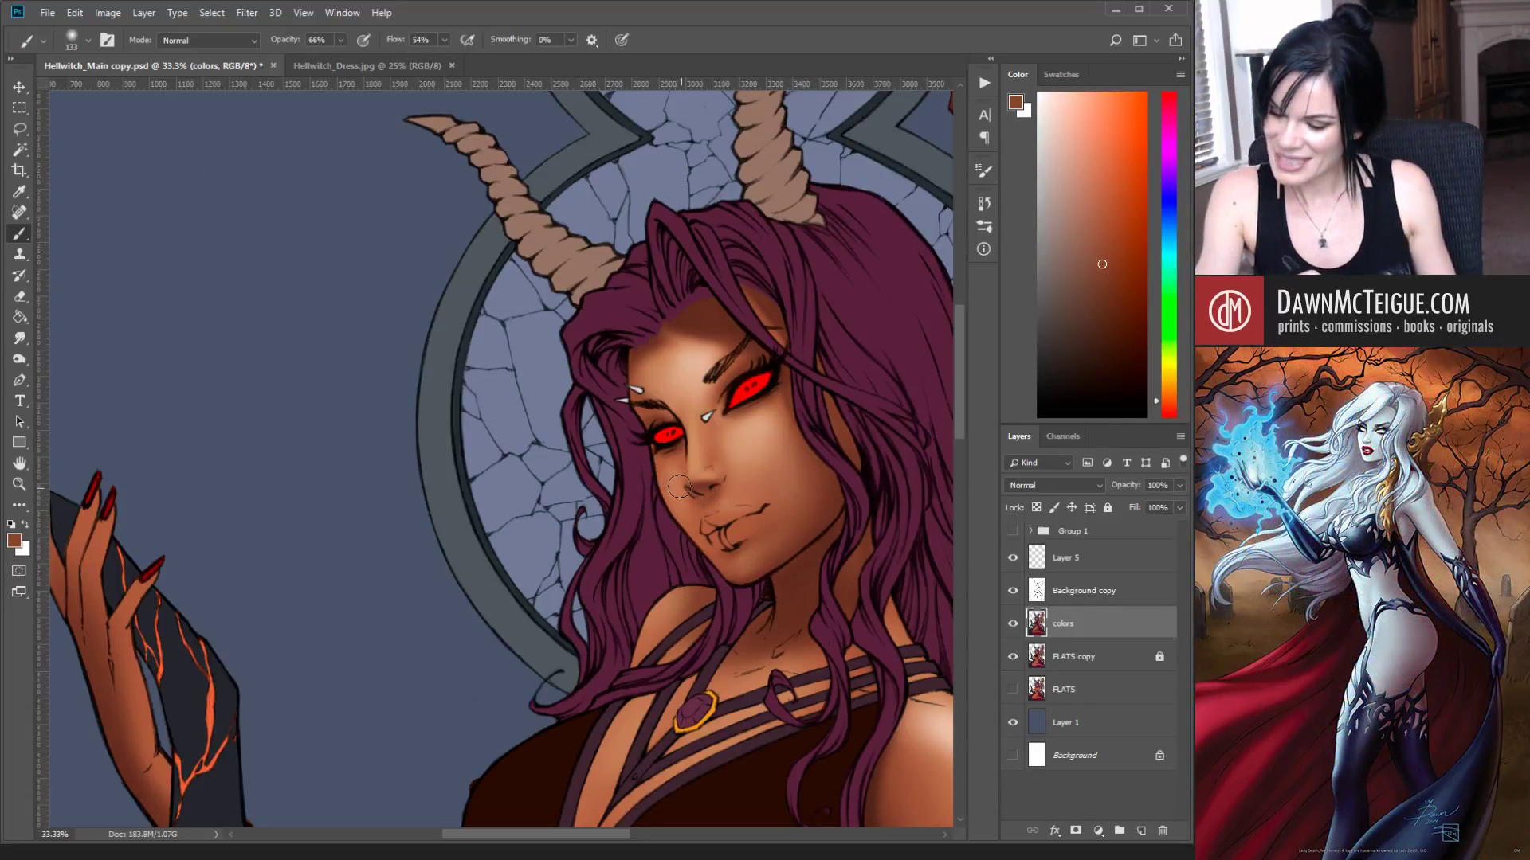
{"action": "left_click", "coordinate": [837, 484], "text": "alt"}
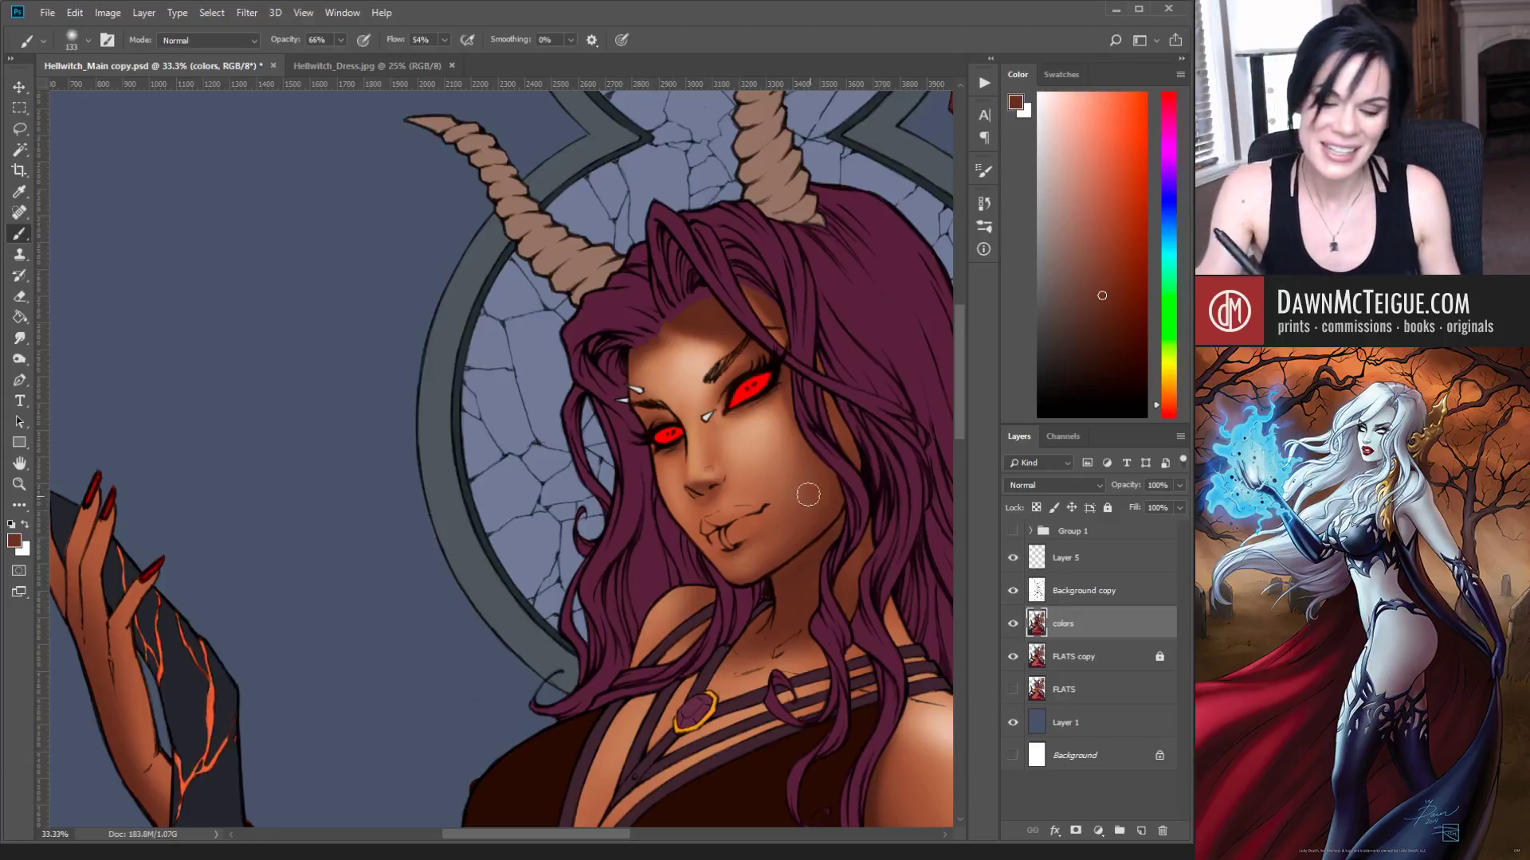
{"action": "left_click", "coordinate": [708, 500], "text": "alt"}
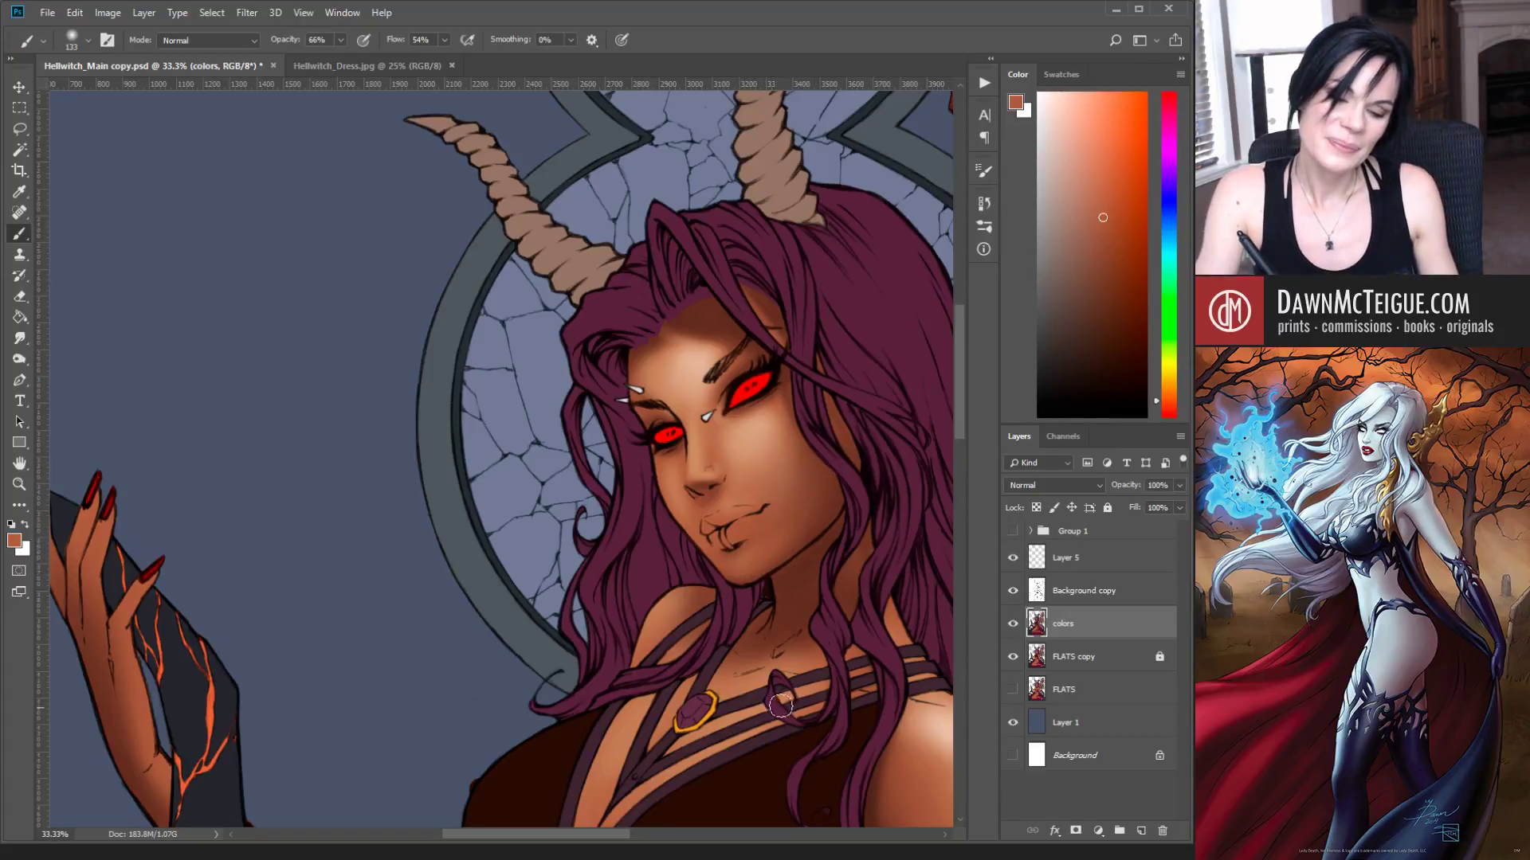
Step: Add small facial highlights with a peach sampled from the cheek, reducing the brush to 69 and then 34
{"action": "left_click", "coordinate": [754, 431], "text": "alt"}
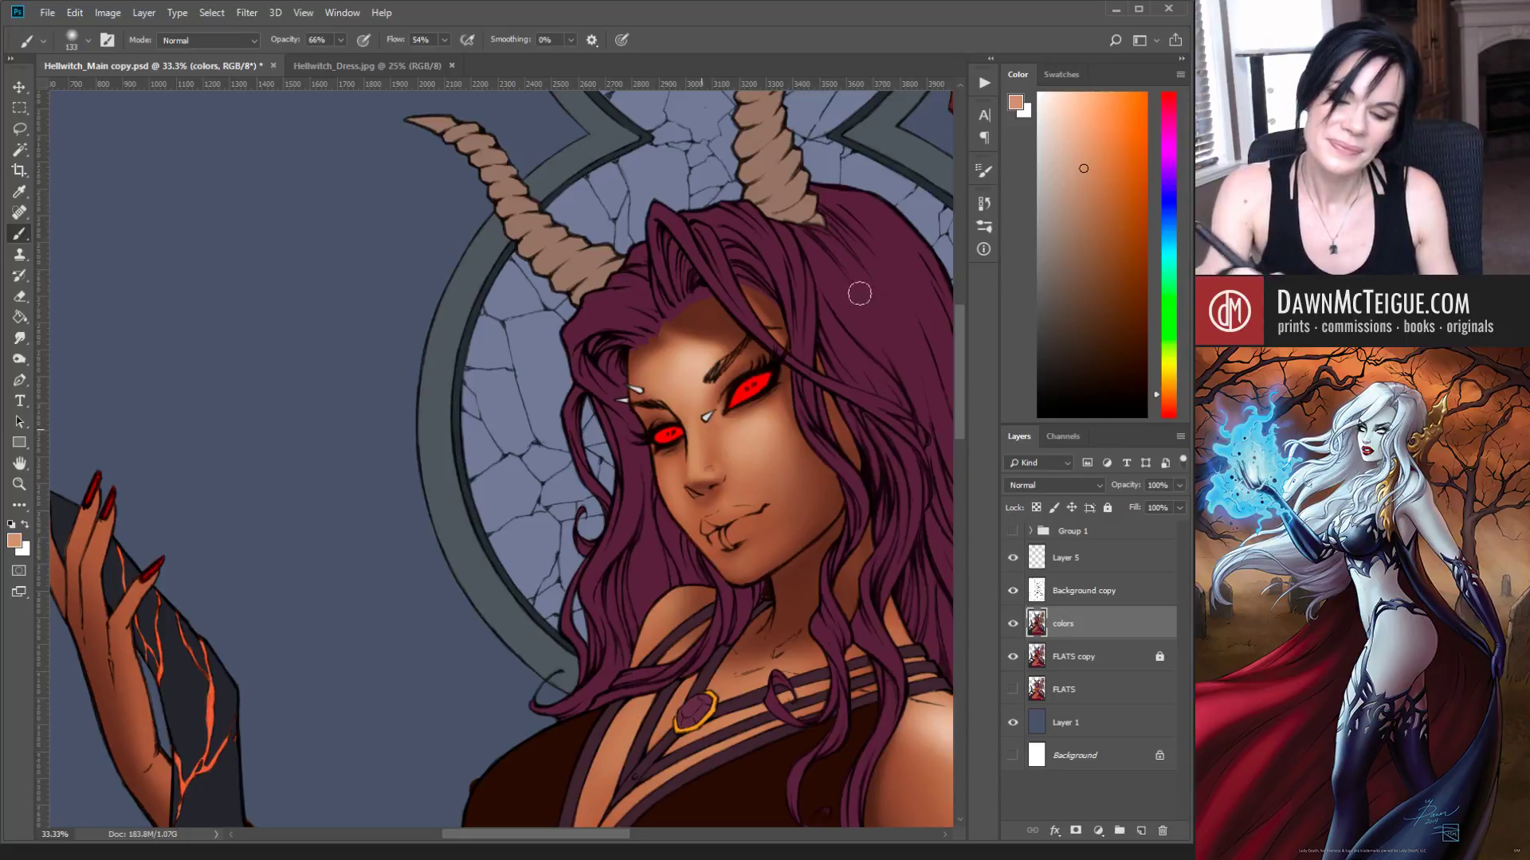
{"action": "key", "text": "bracketleft"}
{"action": "key", "text": "bracketleft"}
{"action": "key", "text": "bracketleft"}
{"action": "key", "text": "bracketleft"}
{"action": "key", "text": "bracketleft"}
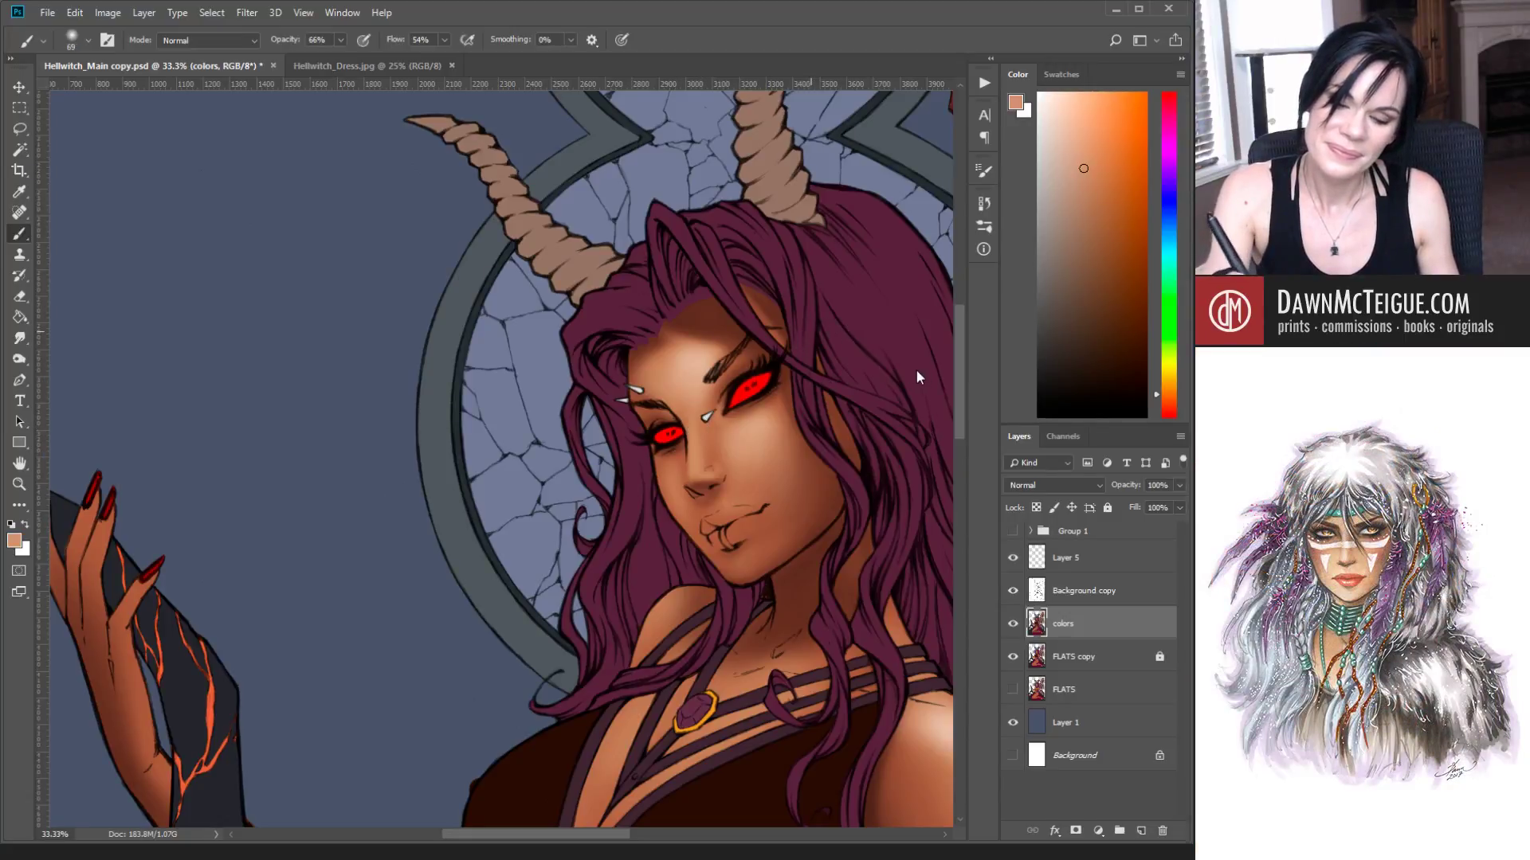
{"action": "key", "text": "bracketleft"}
{"action": "key", "text": "bracketleft"}
{"action": "key", "text": "bracketleft"}
{"action": "key", "text": "bracketleft"}
{"action": "key", "text": "bracketleft"}
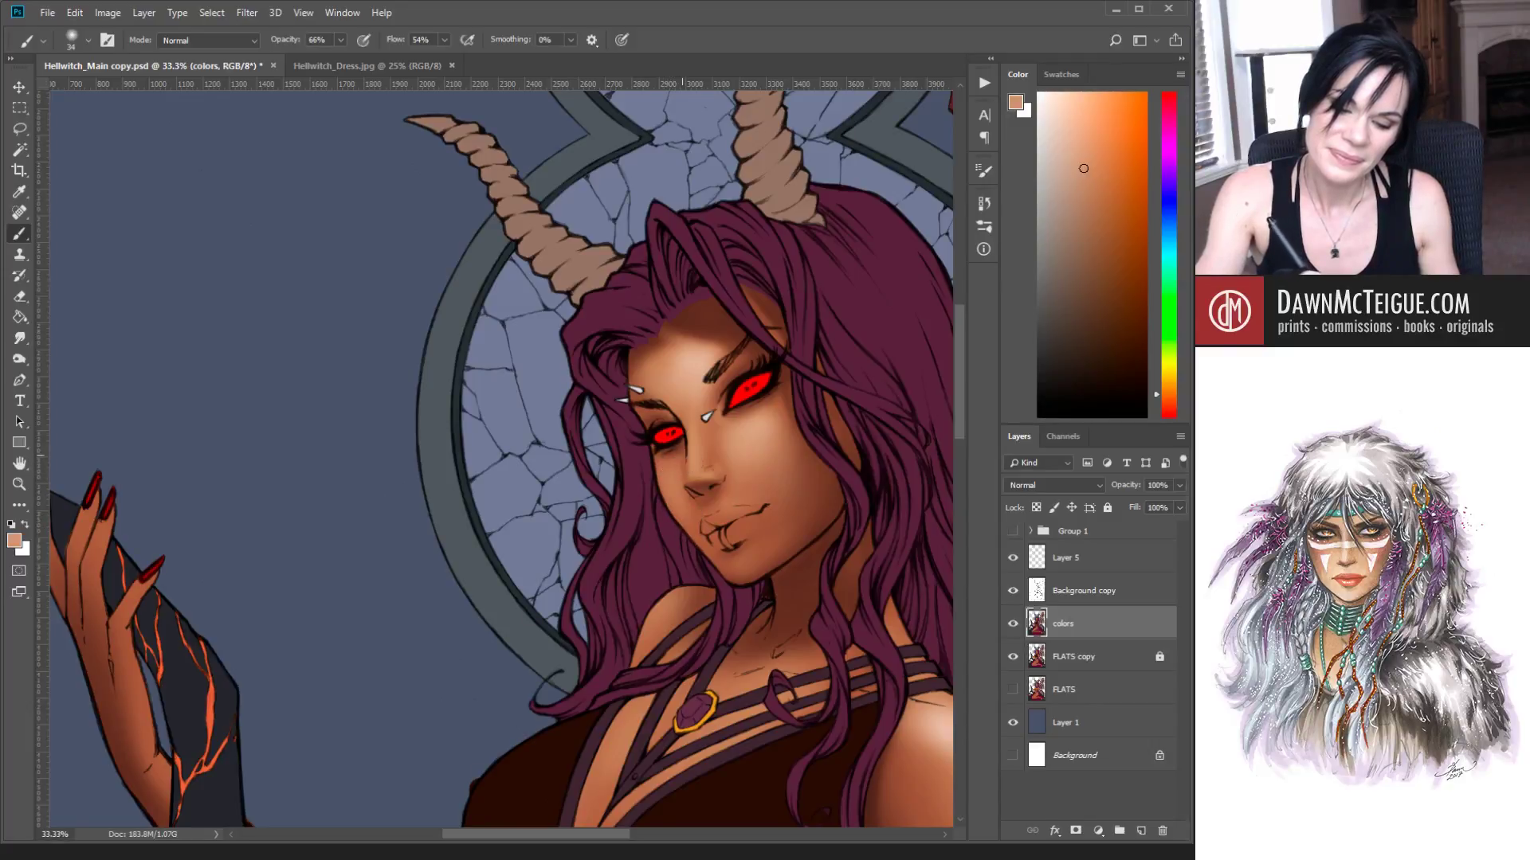
Step: Deepen the facial shadows with a dark brown sampled from the forehead, reducing the brush from 80 to 45 and then 20
{"action": "left_click", "coordinate": [724, 322], "text": "alt"}
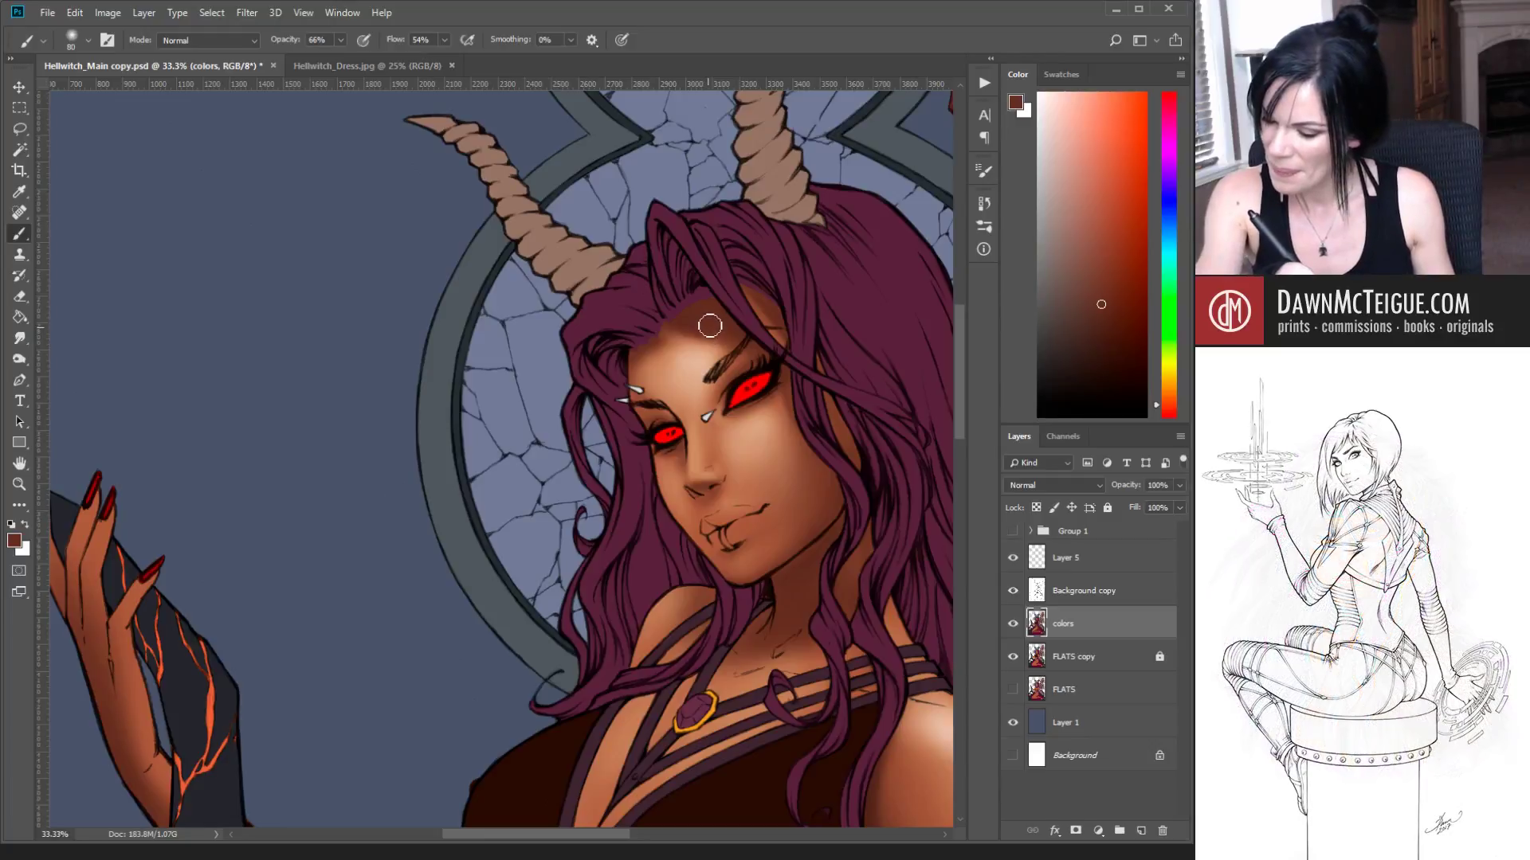
{"action": "key", "text": "bracketleft"}
{"action": "key", "text": "bracketleft"}
{"action": "key", "text": "bracketleft"}
{"action": "key", "text": "bracketleft"}
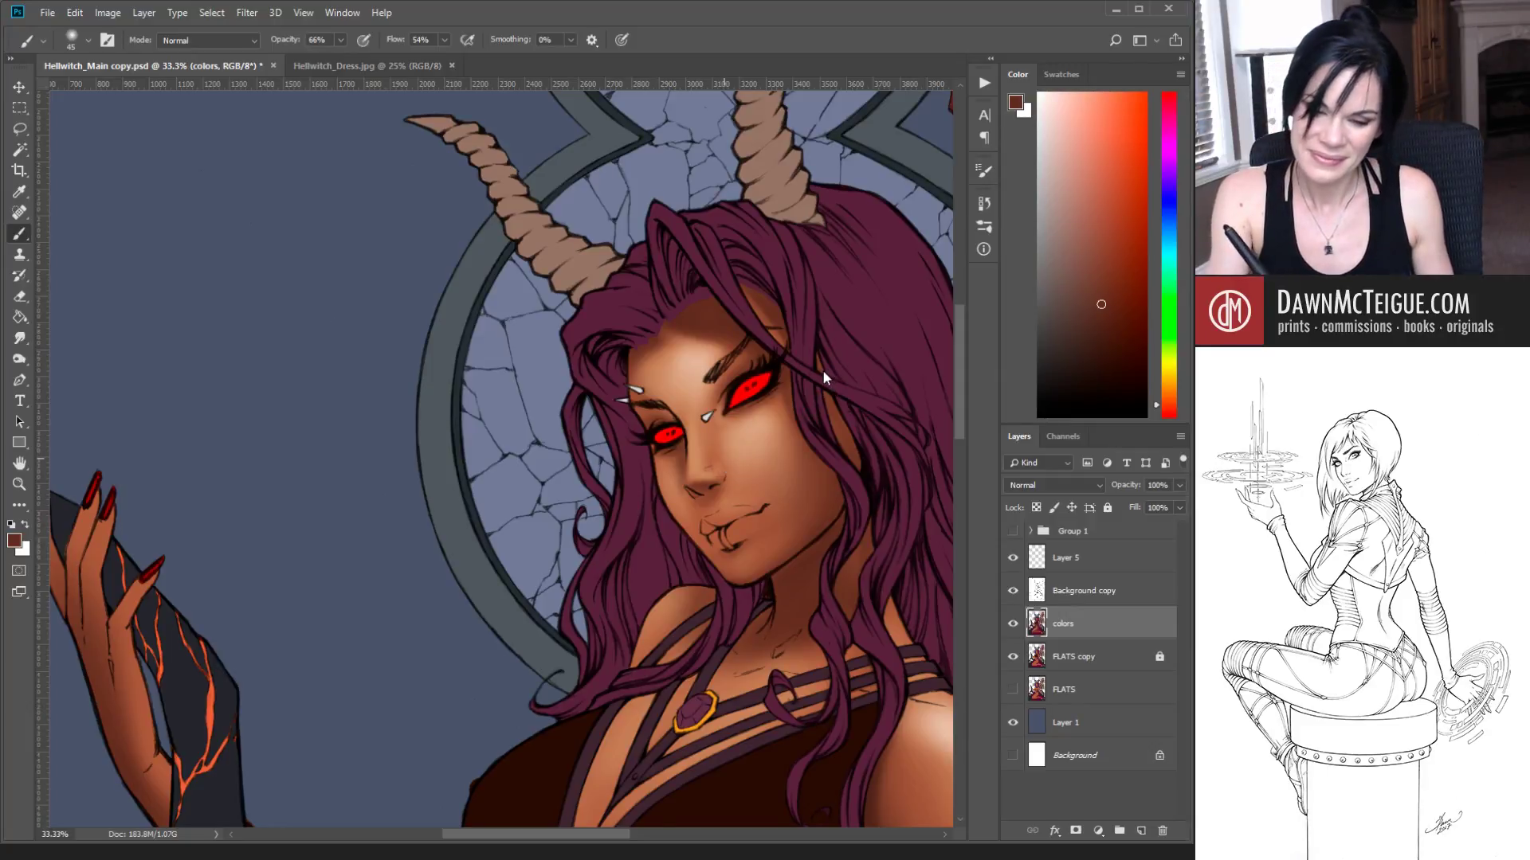
{"action": "key", "text": "bracketleft"}
{"action": "key", "text": "bracketleft"}
{"action": "key", "text": "bracketleft"}
{"action": "key", "text": "bracketleft"}
{"action": "key", "text": "bracketleft"}
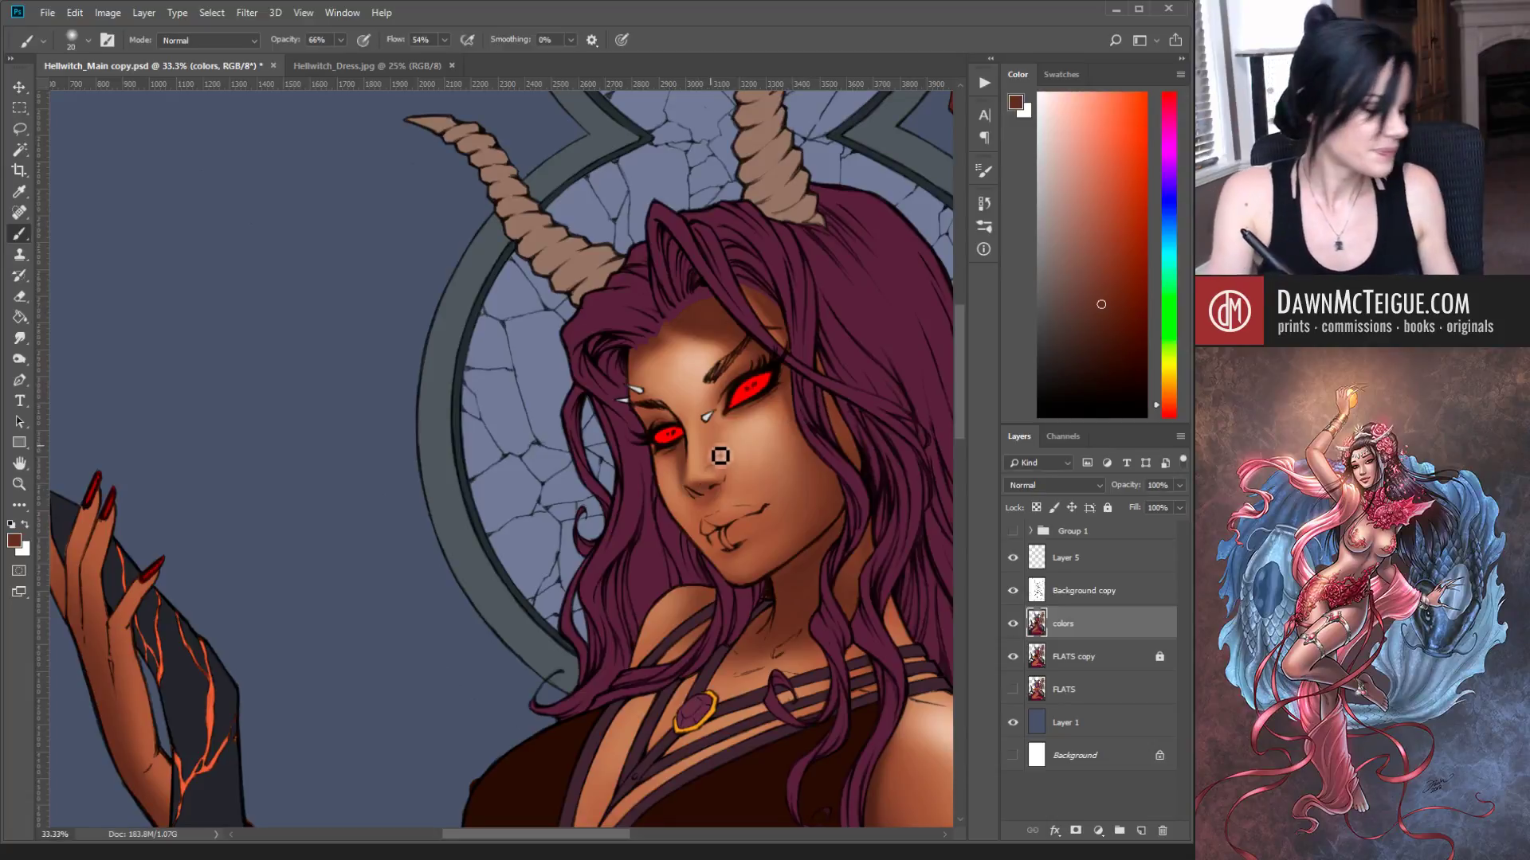
Step: Refine the nose and cheek shading at brush size 75 with red-brown tones sampled by the nose and from the outer cheek
{"action": "left_click", "coordinate": [705, 480], "text": "alt"}
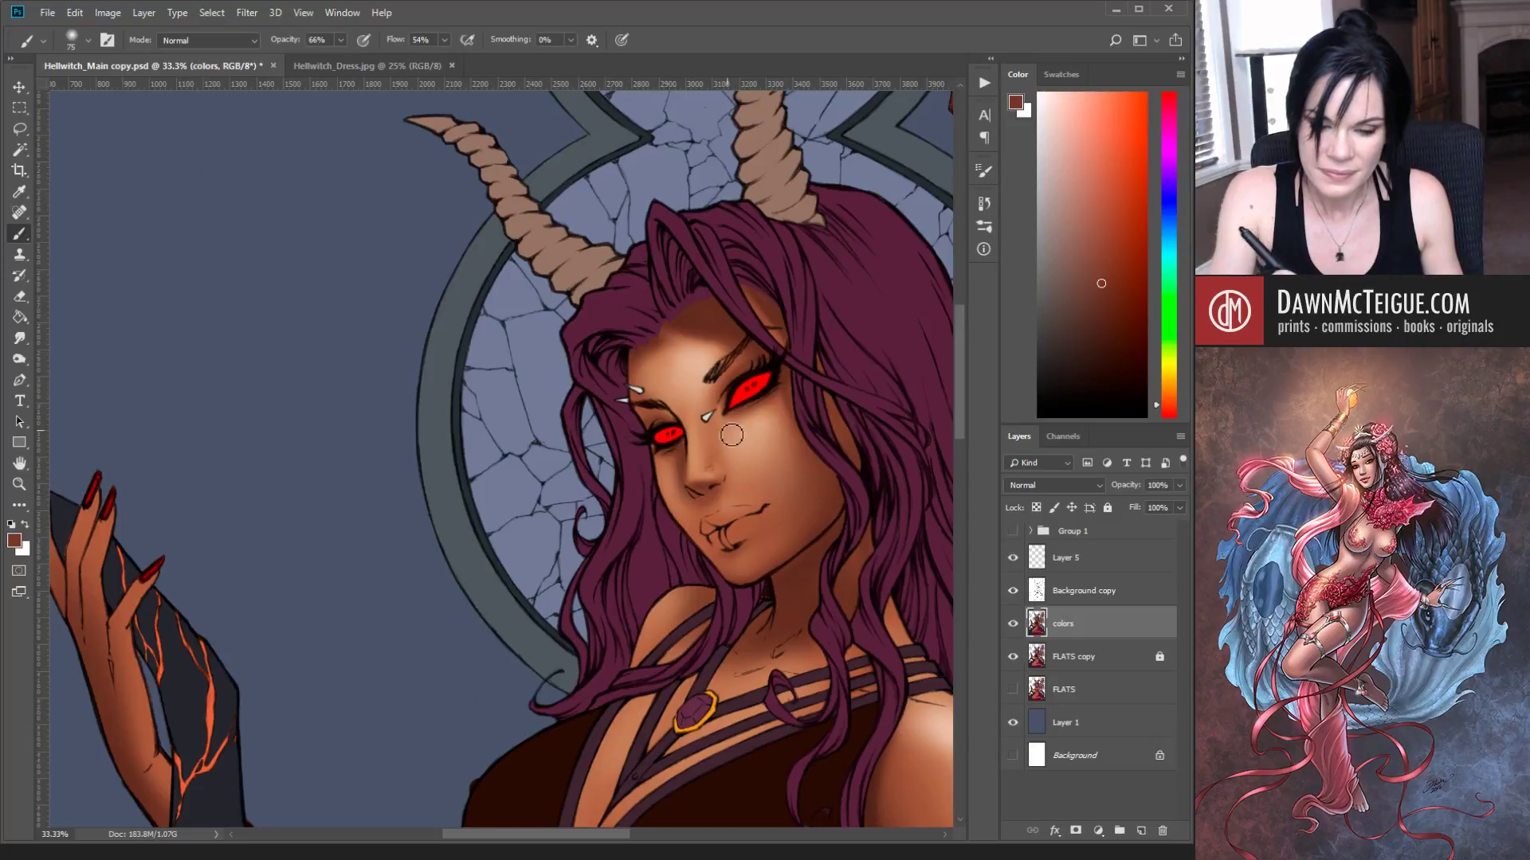
{"action": "left_click", "coordinate": [895, 356], "text": "ctrl+alt"}
{"action": "left_click", "coordinate": [880, 384], "text": "ctrl+alt"}
{"action": "left_click", "coordinate": [891, 405], "text": "ctrl+alt"}
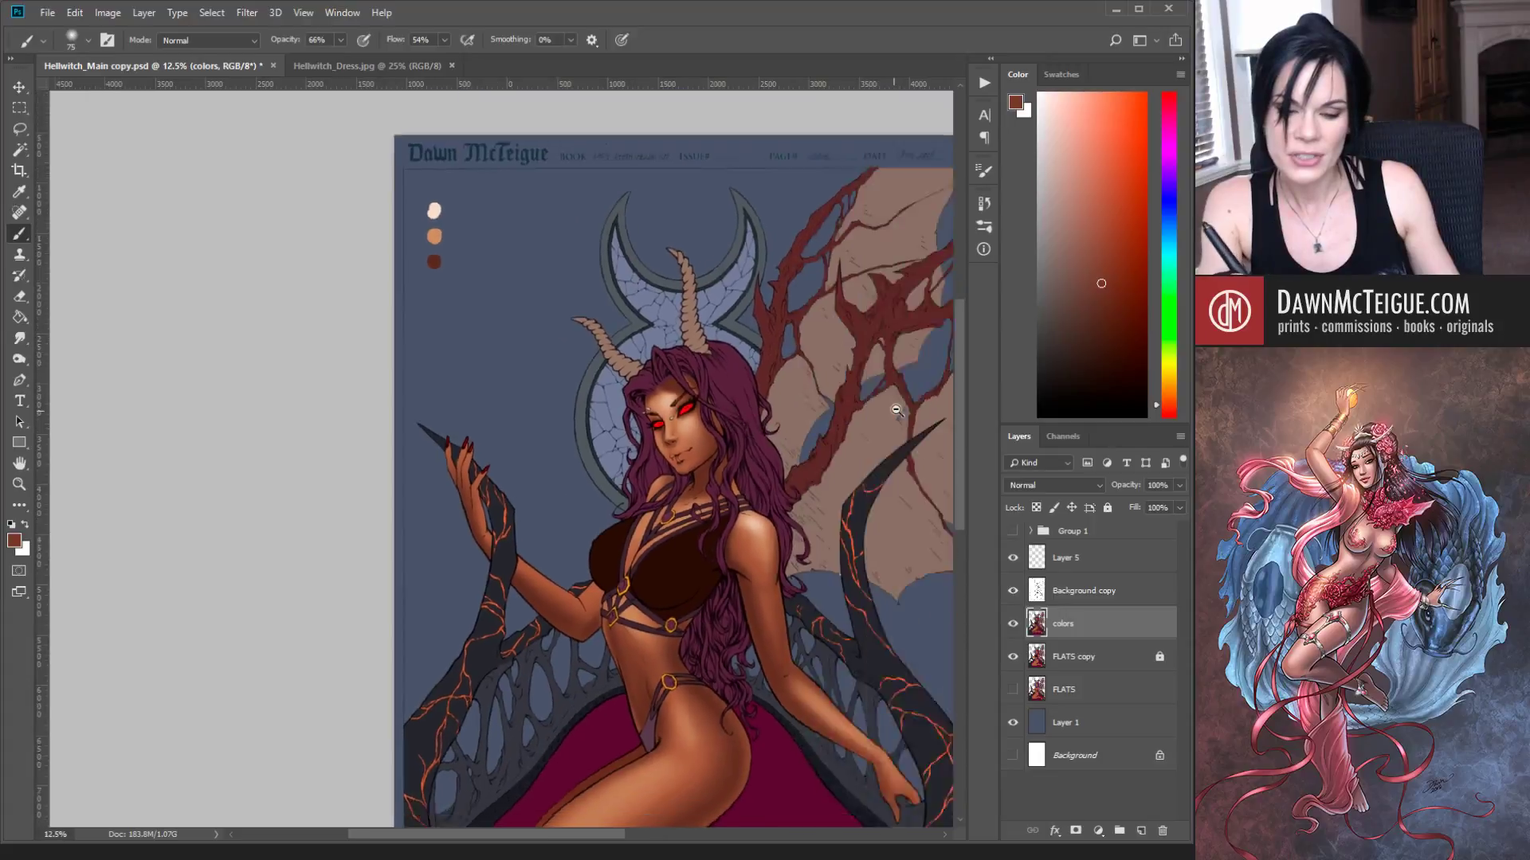
{"action": "left_click", "coordinate": [896, 411], "text": "ctrl+alt"}
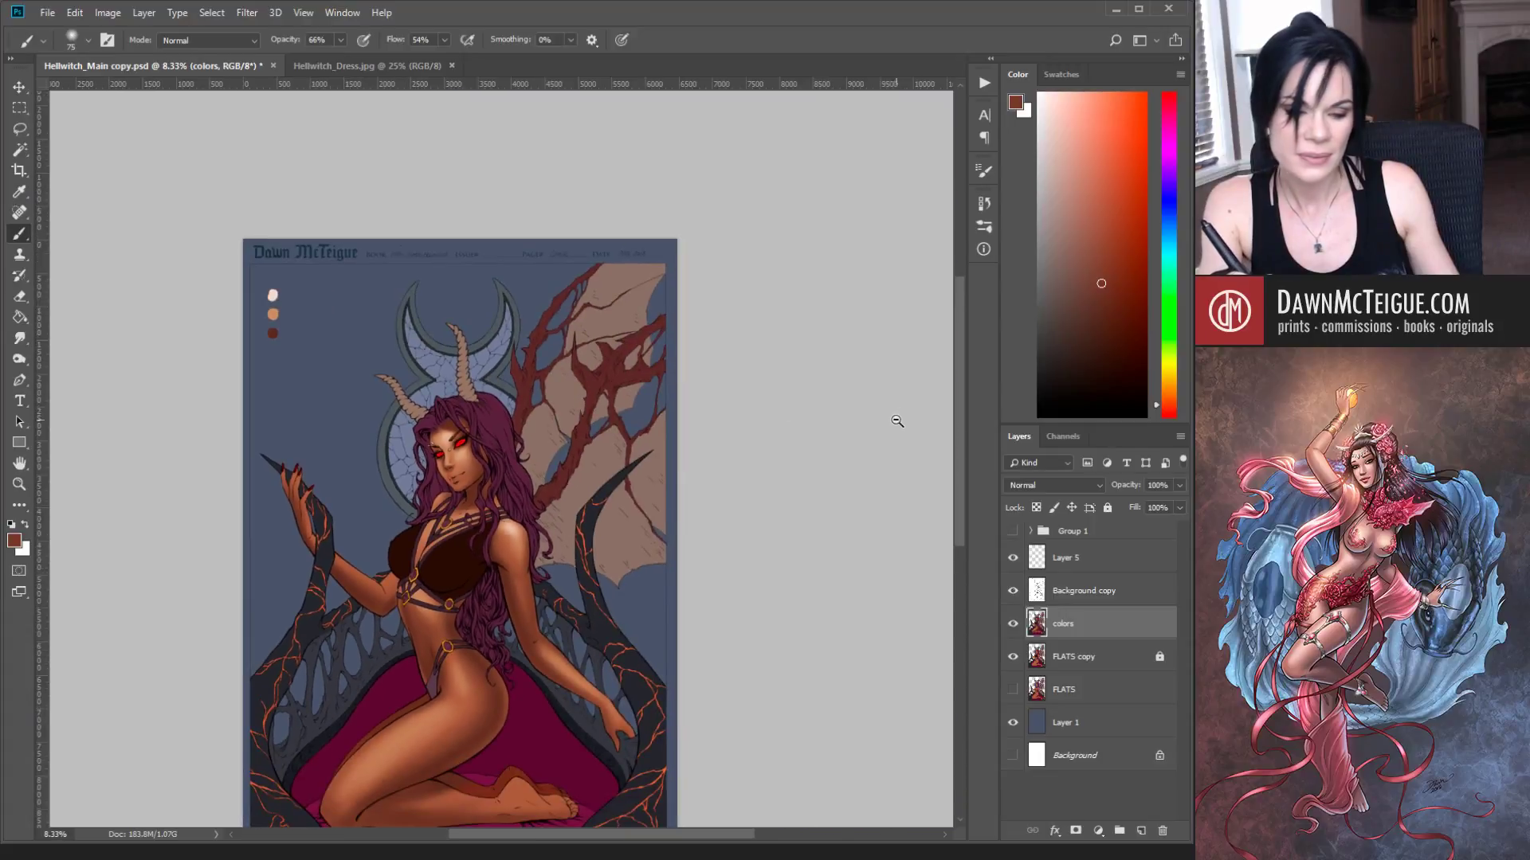
{"action": "left_click", "coordinate": [567, 491], "text": "ctrl"}
{"action": "left_click", "coordinate": [567, 491], "text": "ctrl"}
{"action": "left_click", "coordinate": [564, 494], "text": "ctrl"}
{"action": "left_click", "coordinate": [562, 496], "text": "ctrl"}
{"action": "left_click_drag", "start_coordinate": [119, 438], "coordinate": [698, 586]}
{"action": "left_click", "coordinate": [847, 466], "text": "alt"}
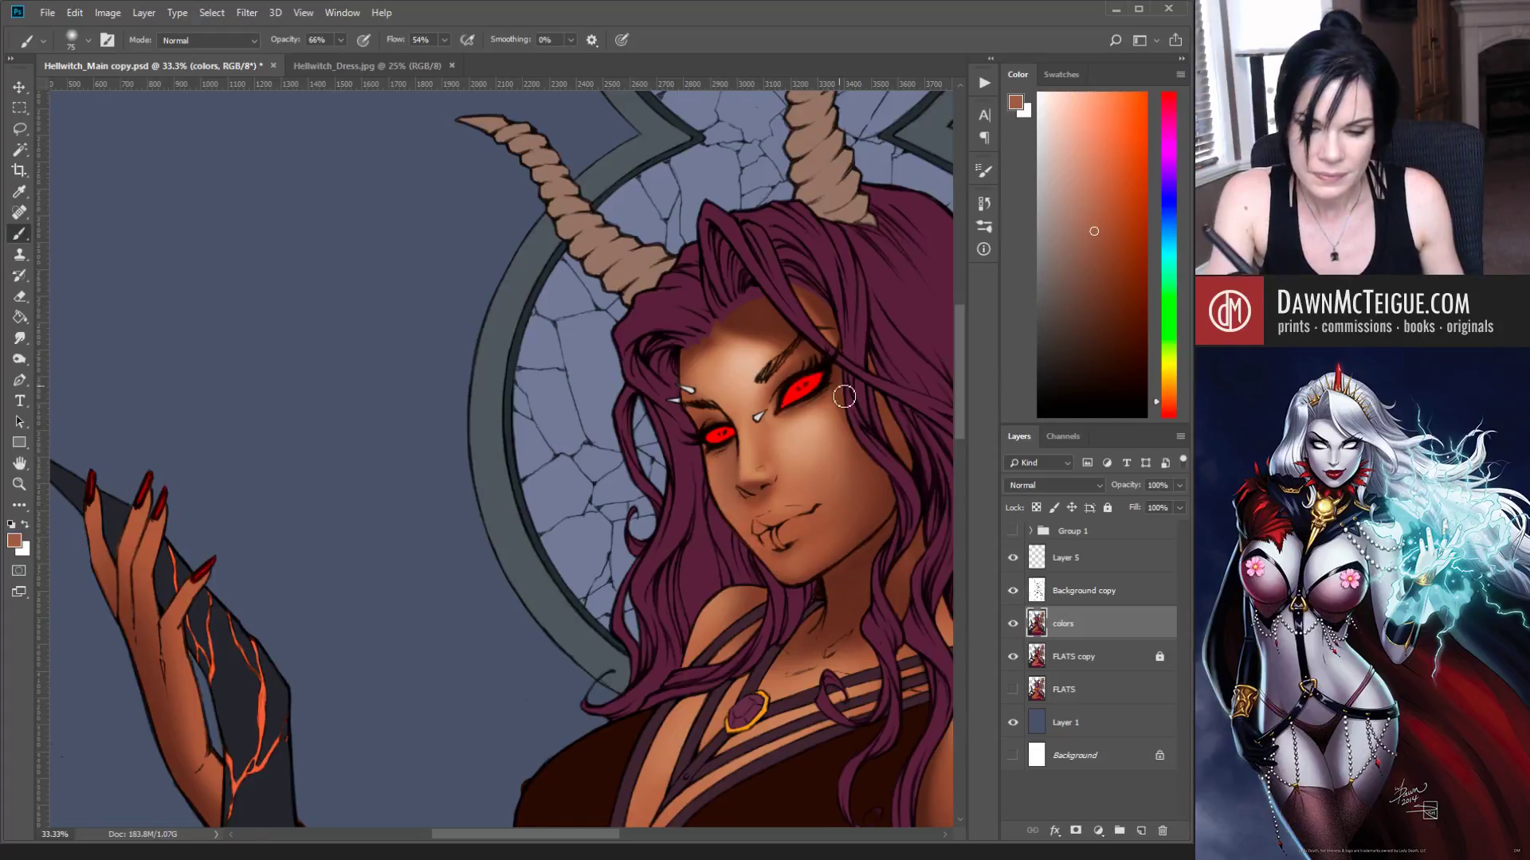
{"action": "left_click", "coordinate": [846, 497], "text": "alt"}
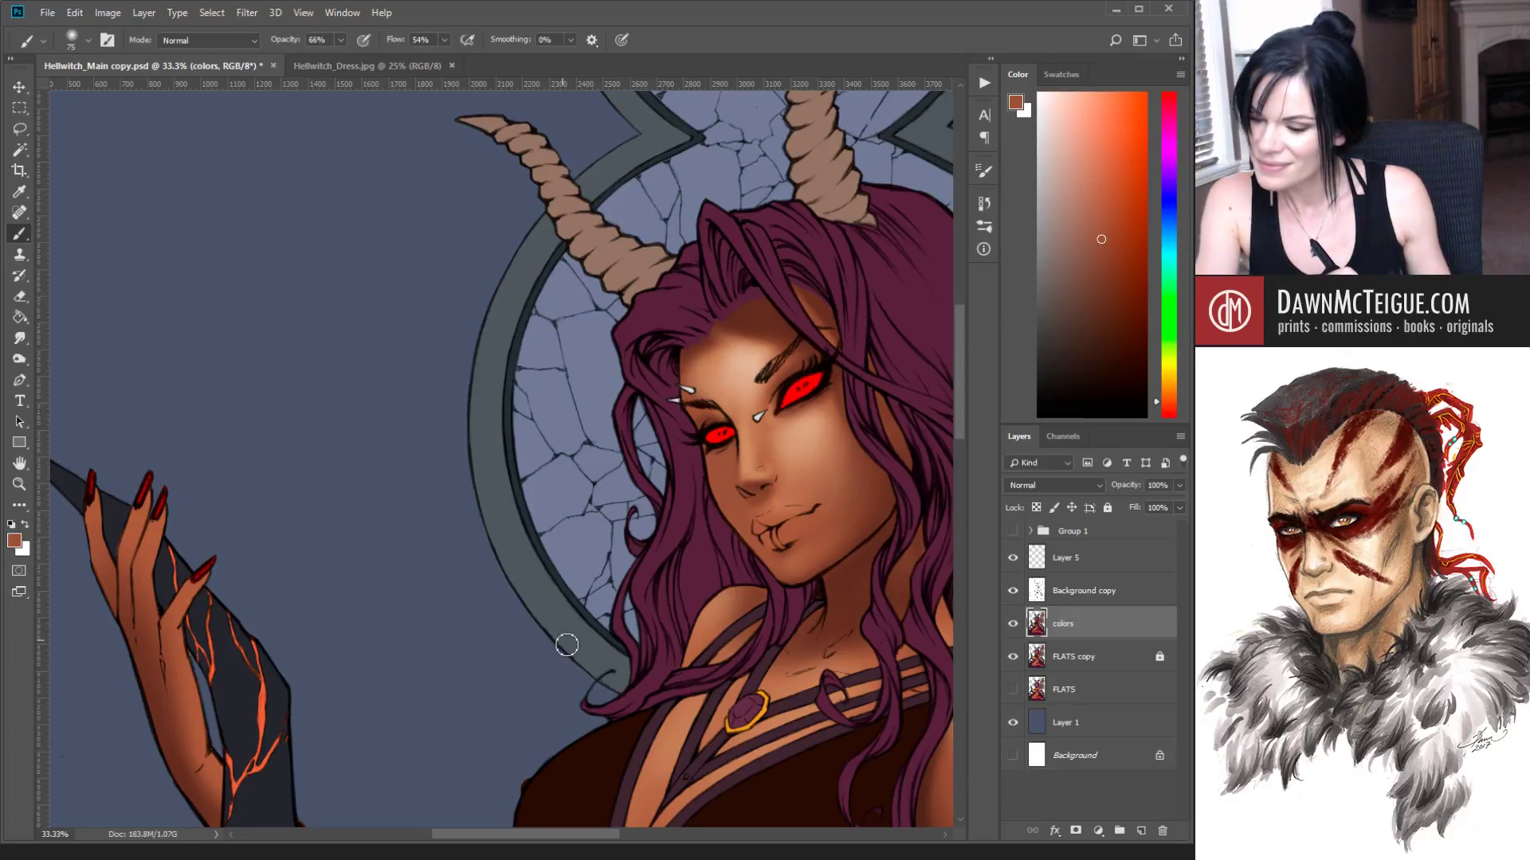
Step: Examine the skin shading across the whole page and return to the face and upper body
{"action": "left_click_drag", "start_coordinate": [834, 423], "coordinate": [772, 390]}
{"action": "left_click", "coordinate": [821, 414], "text": "alt"}
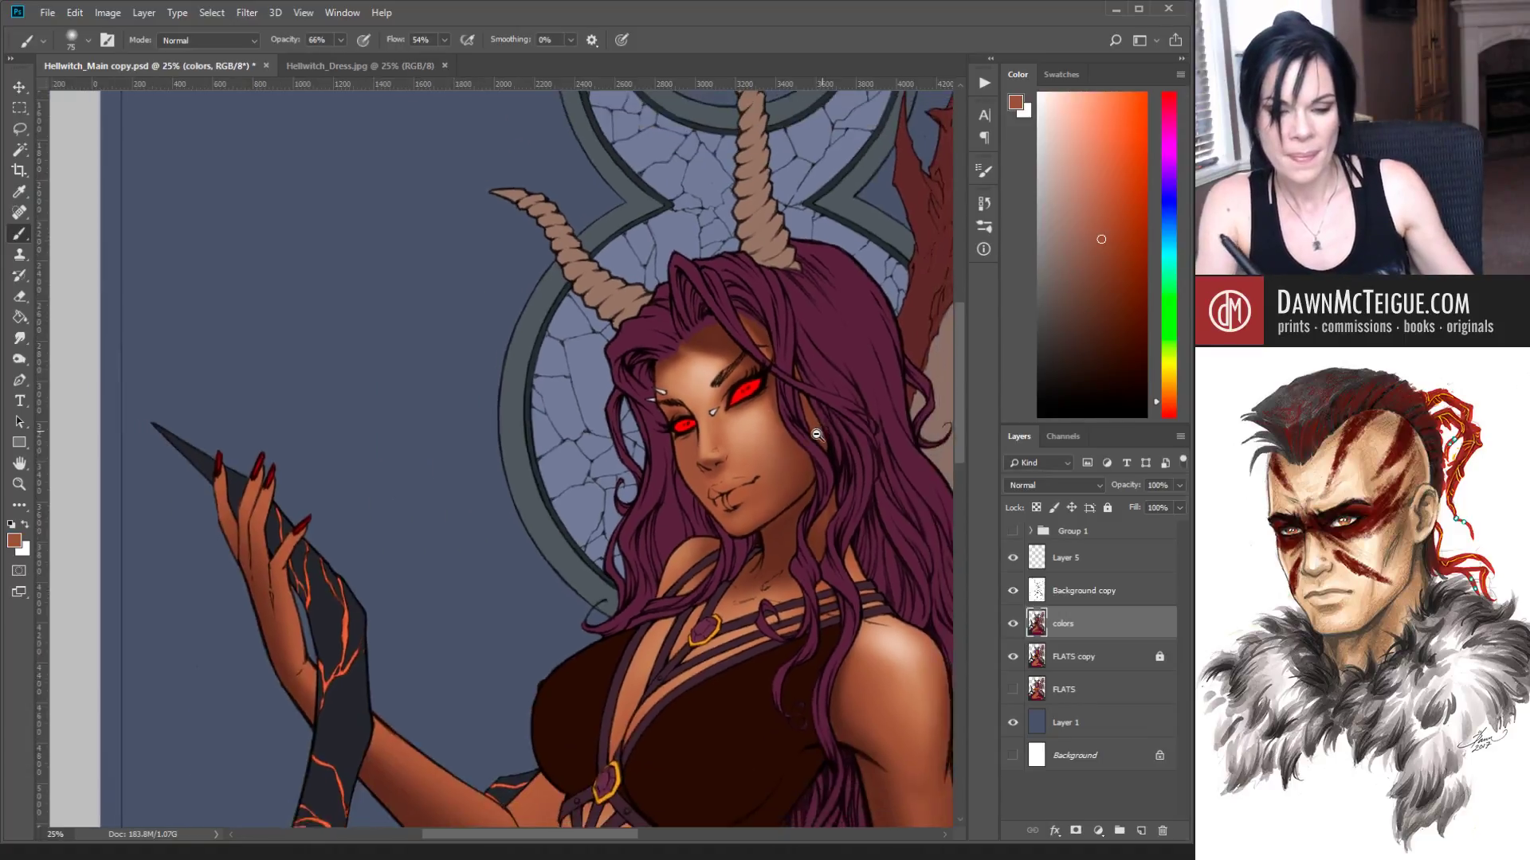
{"action": "left_click", "coordinate": [824, 422], "text": "alt"}
{"action": "left_click", "coordinate": [829, 437], "text": "alt"}
{"action": "left_click", "coordinate": [840, 465], "text": "alt"}
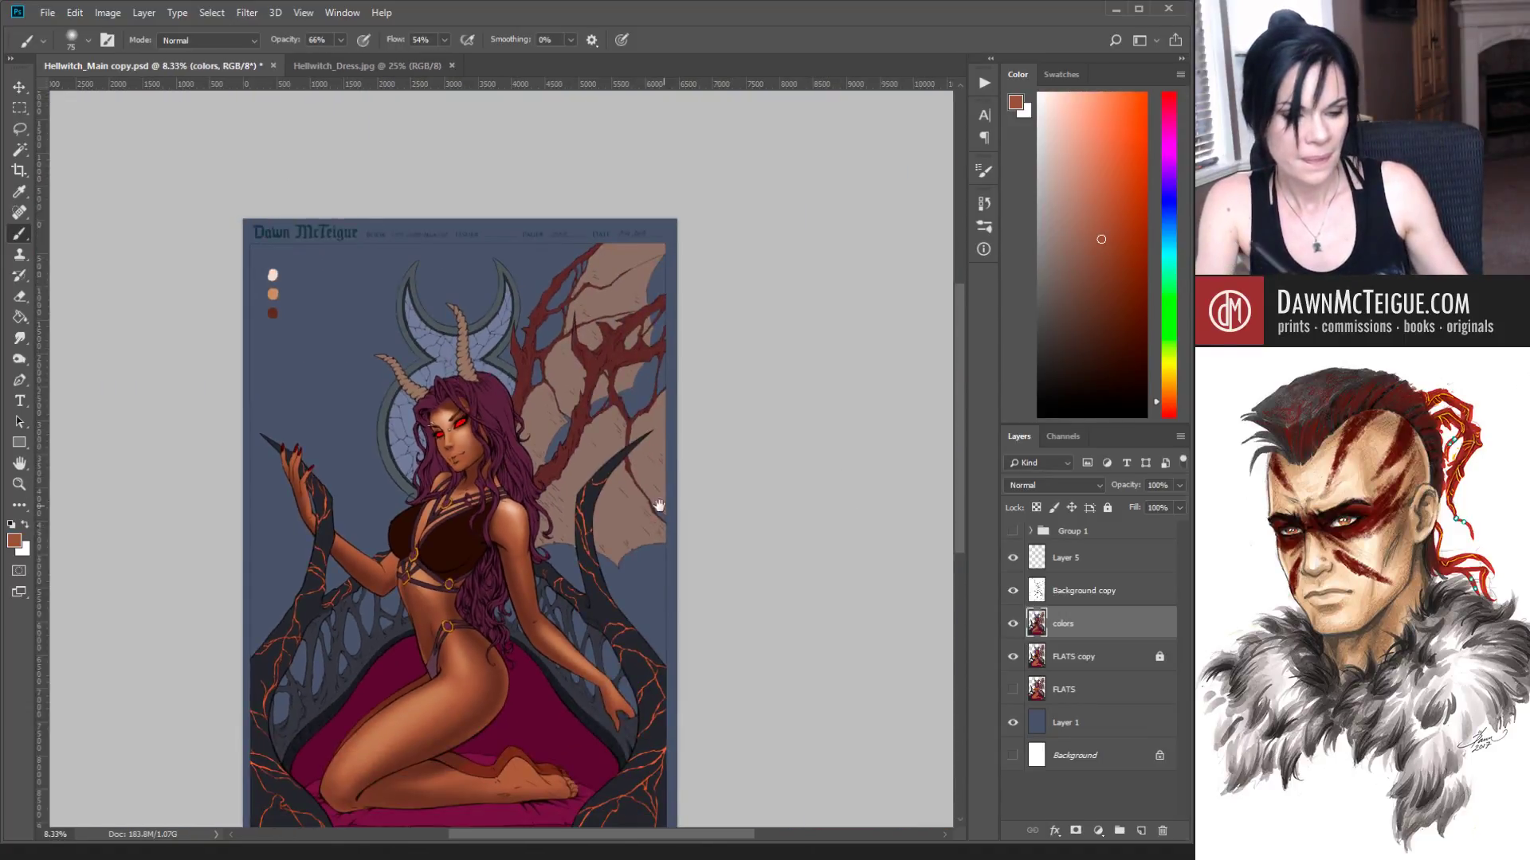
{"action": "left_click_drag", "start_coordinate": [660, 505], "coordinate": [758, 488]}
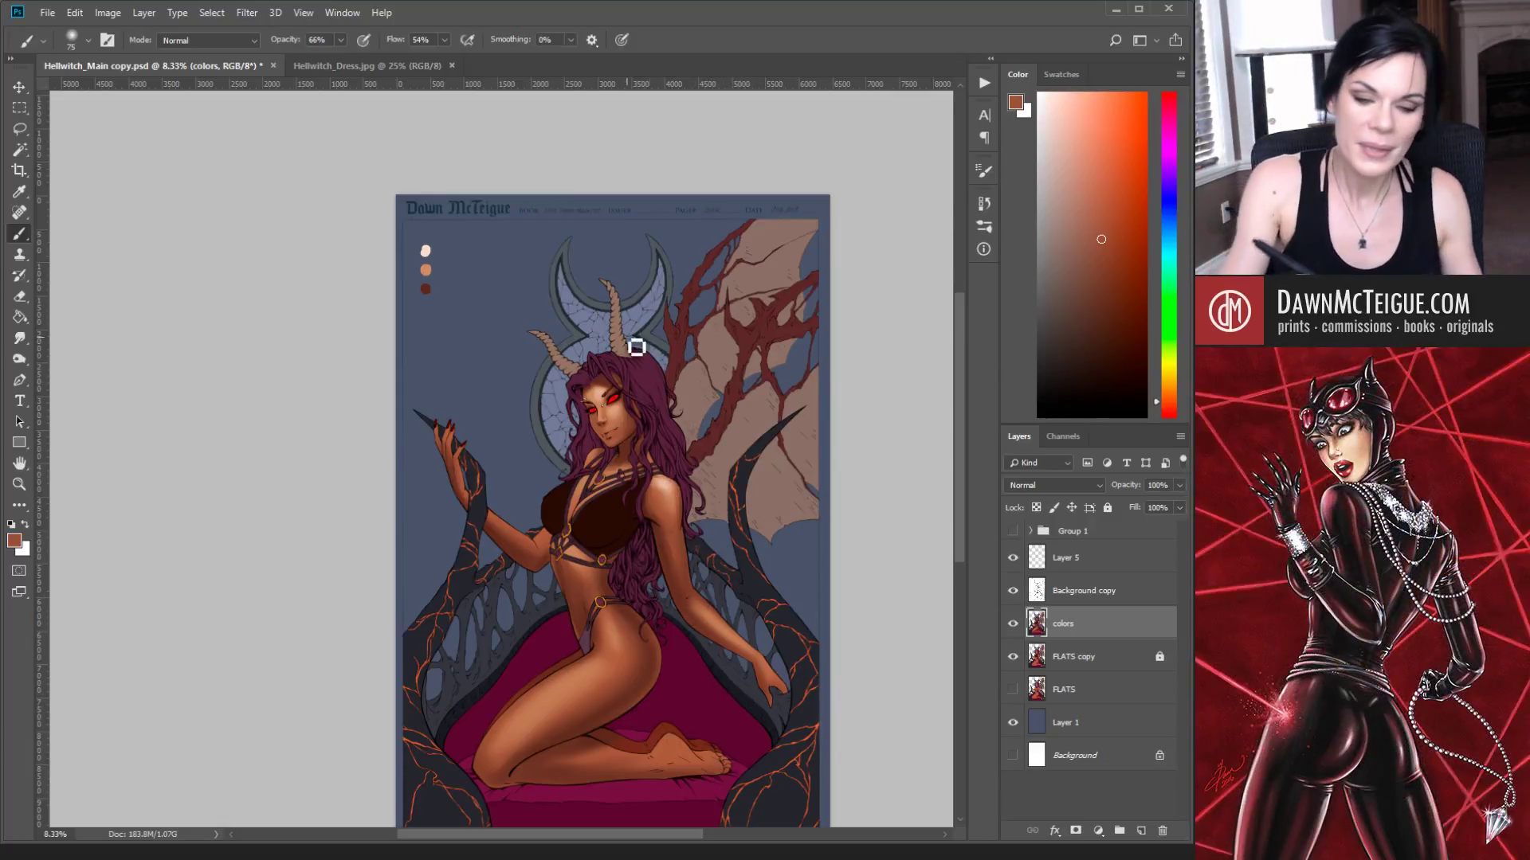
{"action": "scroll", "coordinate": [641, 430], "scroll_direction": "up", "scroll_amount": 3}
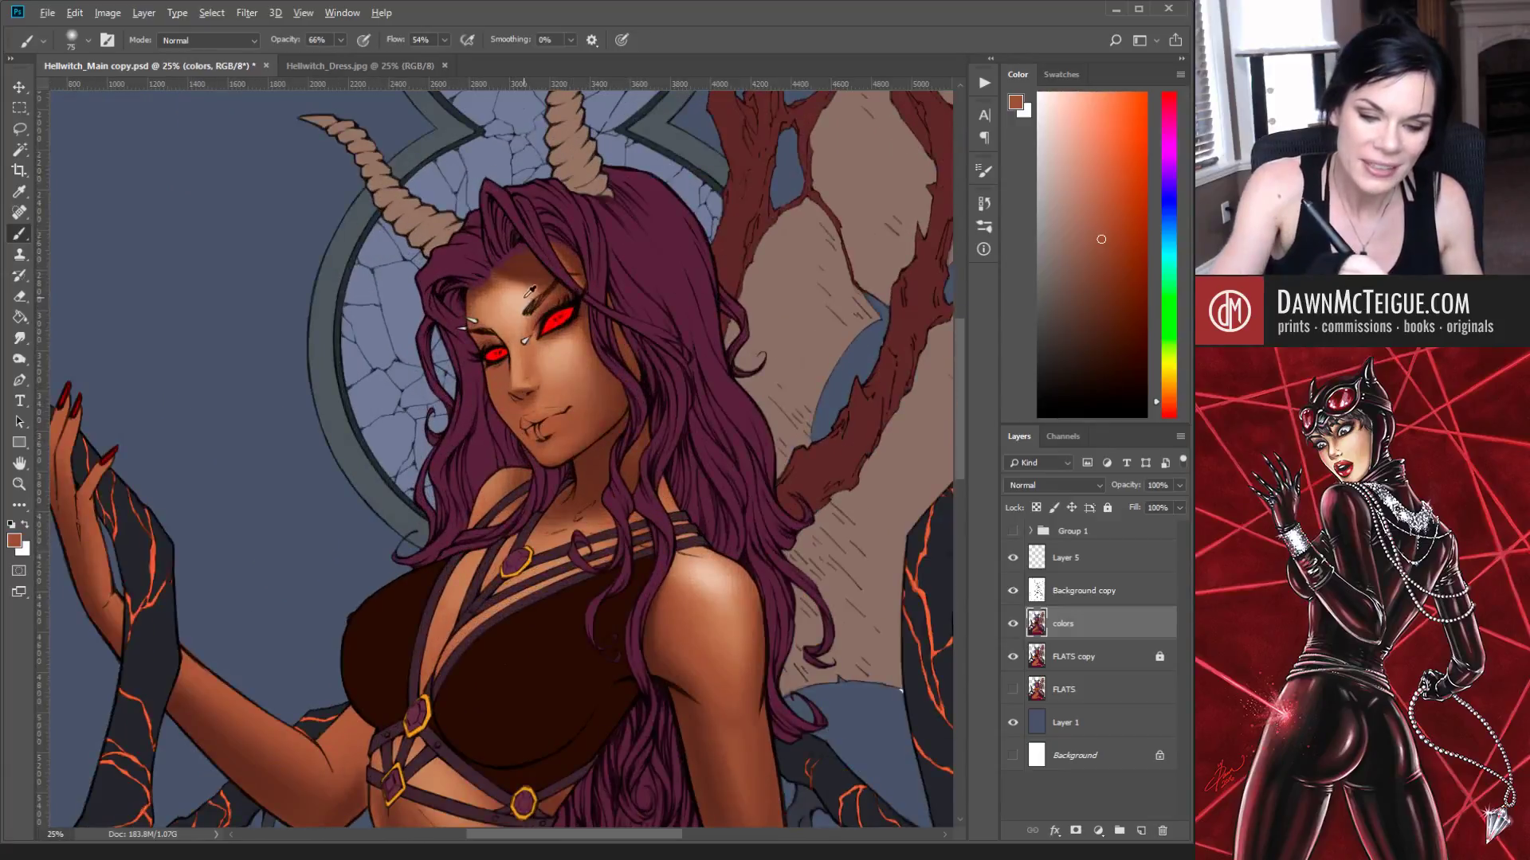
Step: Add fine facial highlights with a light peach sampled from the forehead at brush sizes 23 and 34, and save the document
{"action": "left_click", "coordinate": [522, 295], "text": "alt"}
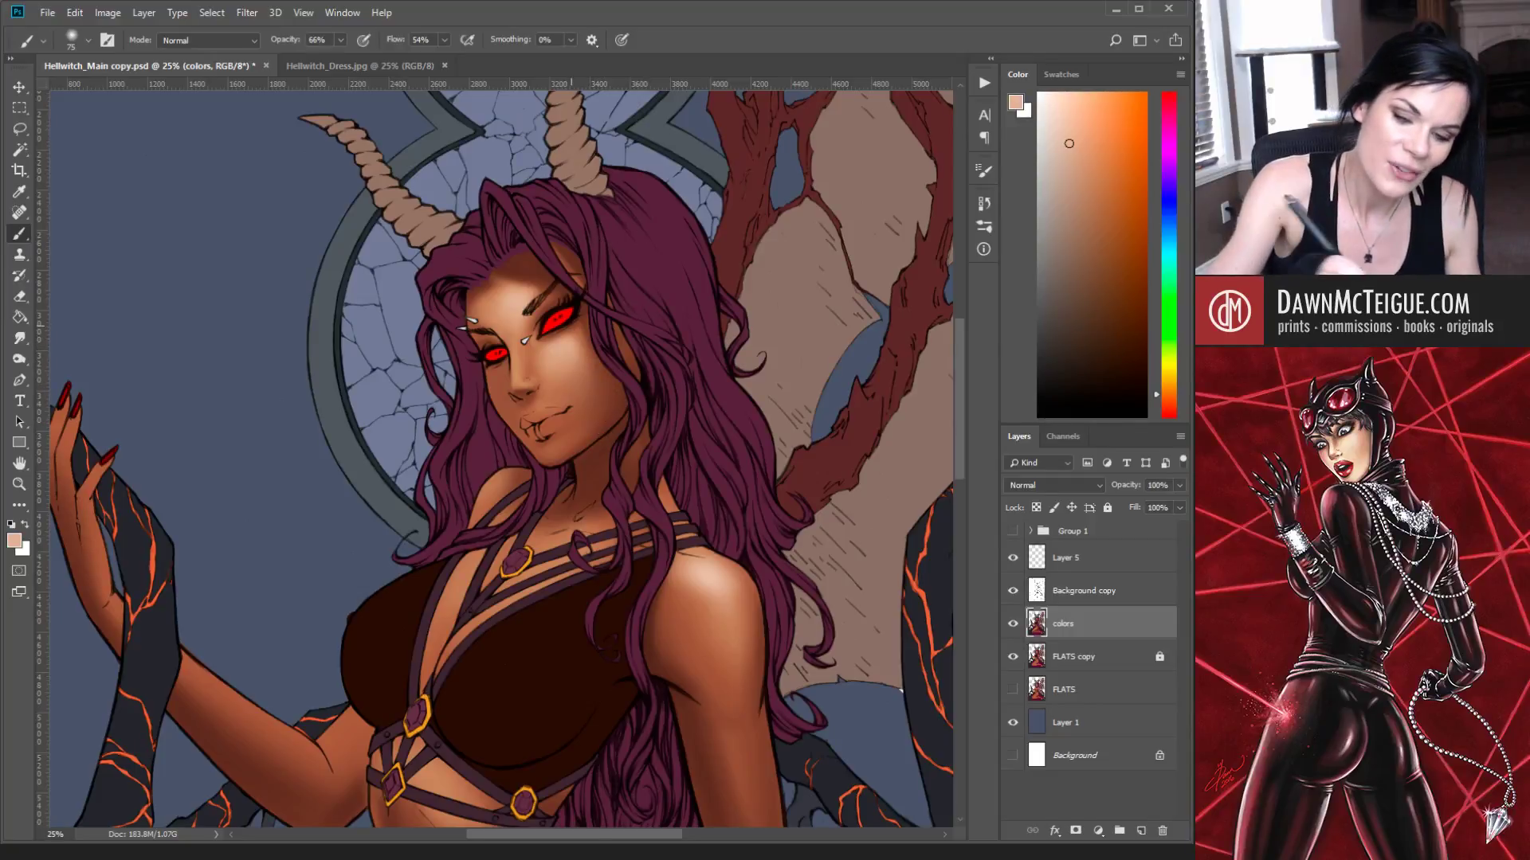
{"action": "key", "text": "bracketleft"}
{"action": "key", "text": "bracketleft"}
{"action": "key", "text": "bracketleft"}
{"action": "key", "text": "bracketleft"}
{"action": "key", "text": "bracketleft"}
{"action": "key", "text": "bracketleft"}
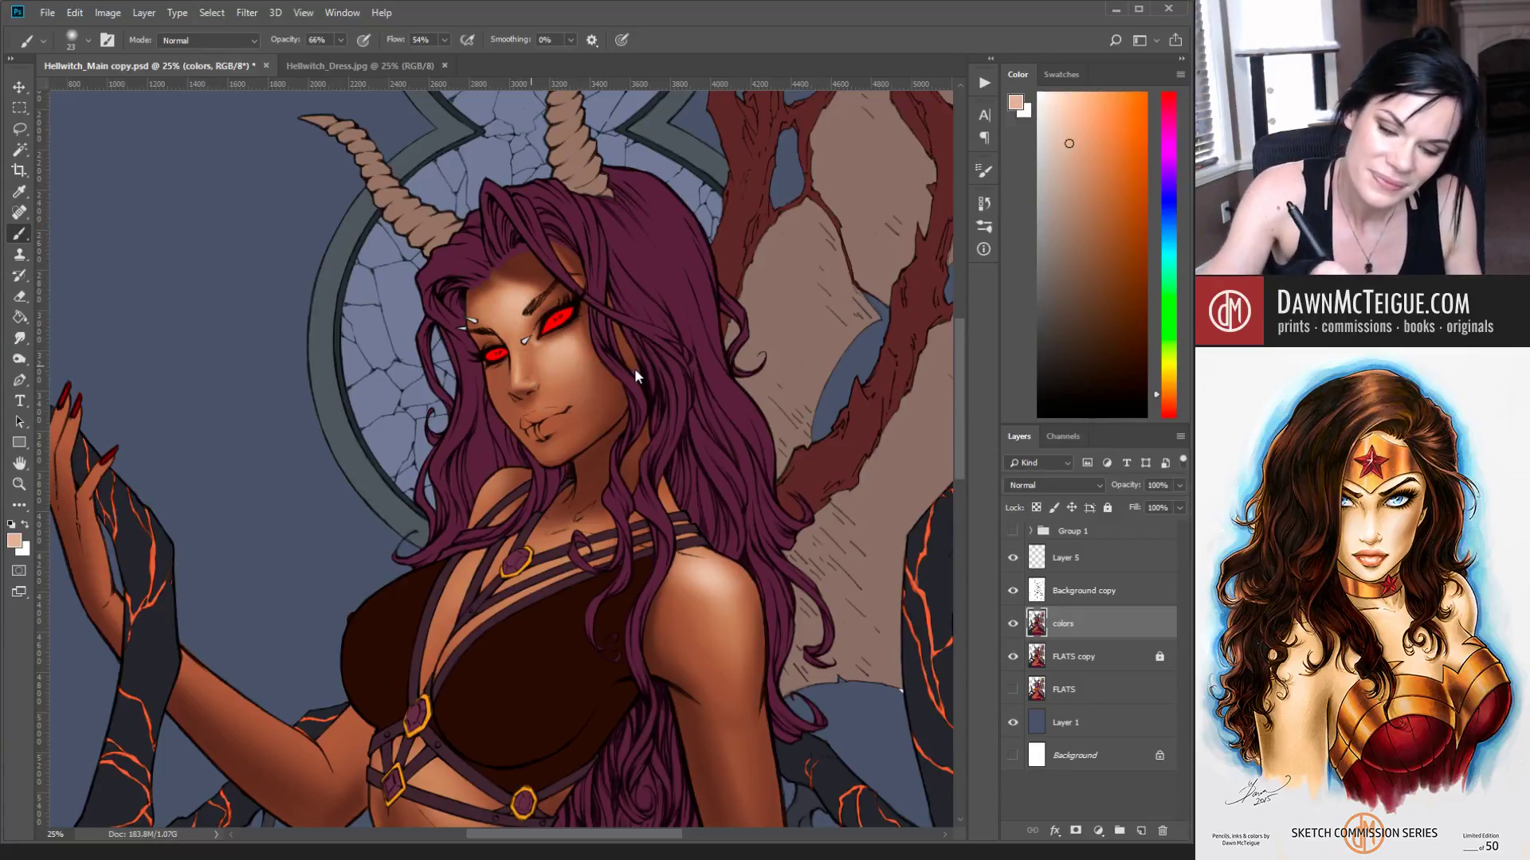
{"action": "key", "text": "bracketright"}
{"action": "key", "text": "bracketright"}
{"action": "key", "text": "bracketright"}
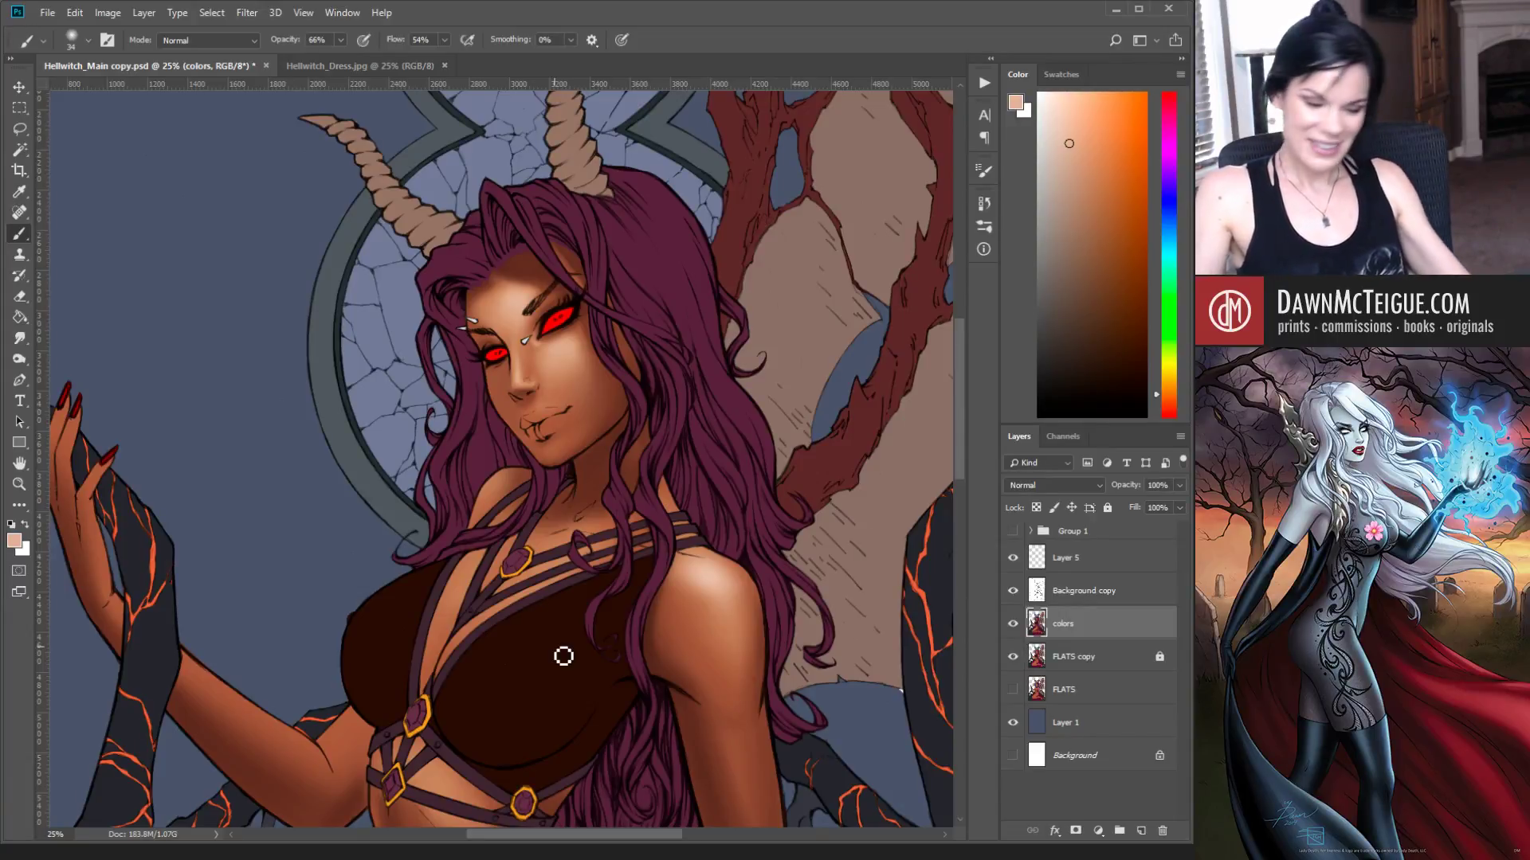
{"action": "key", "text": "ctrl+s"}
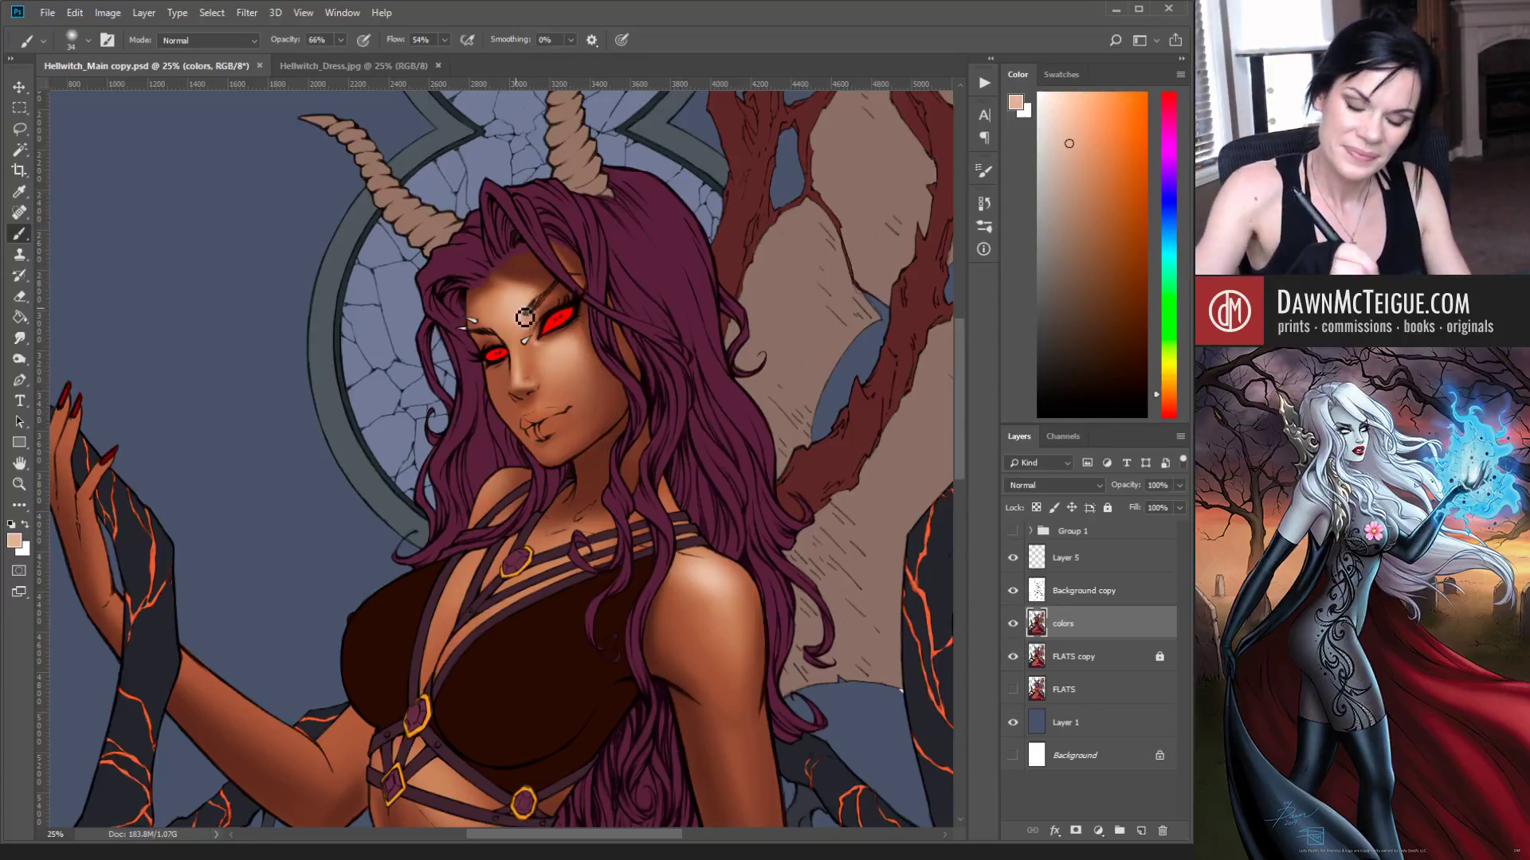
Step: Refine the shading around the eyes with skin tones sampled from the cheek, forehead and nose bridge at brush sizes 34 and 32, and save
{"action": "left_click", "coordinate": [565, 356], "text": "alt"}
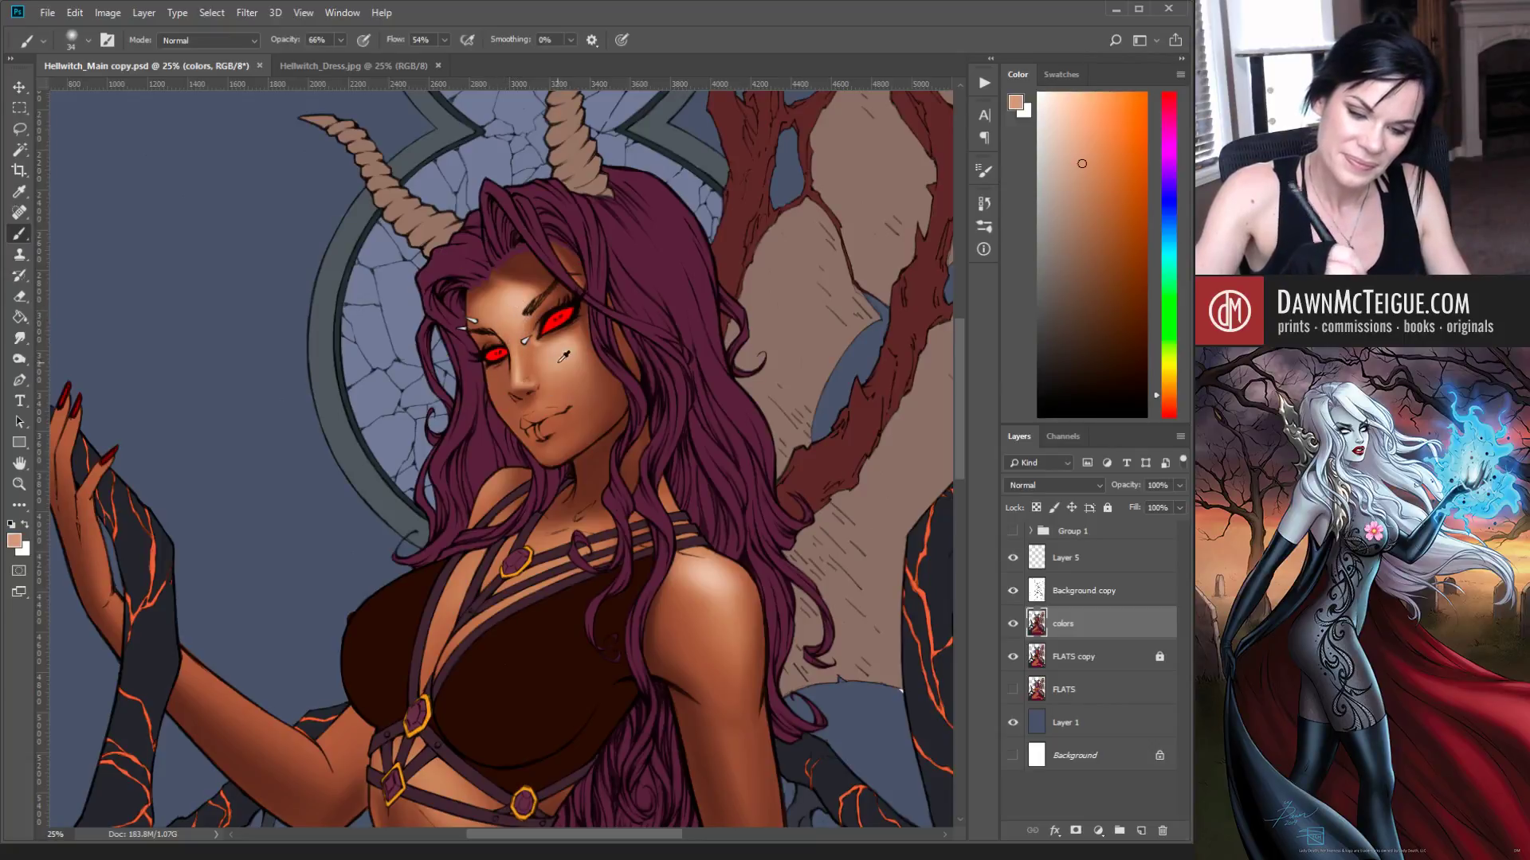
{"action": "left_click", "coordinate": [539, 282], "text": "alt"}
{"action": "left_click_drag", "start_coordinate": [503, 350], "coordinate": [496, 376]}
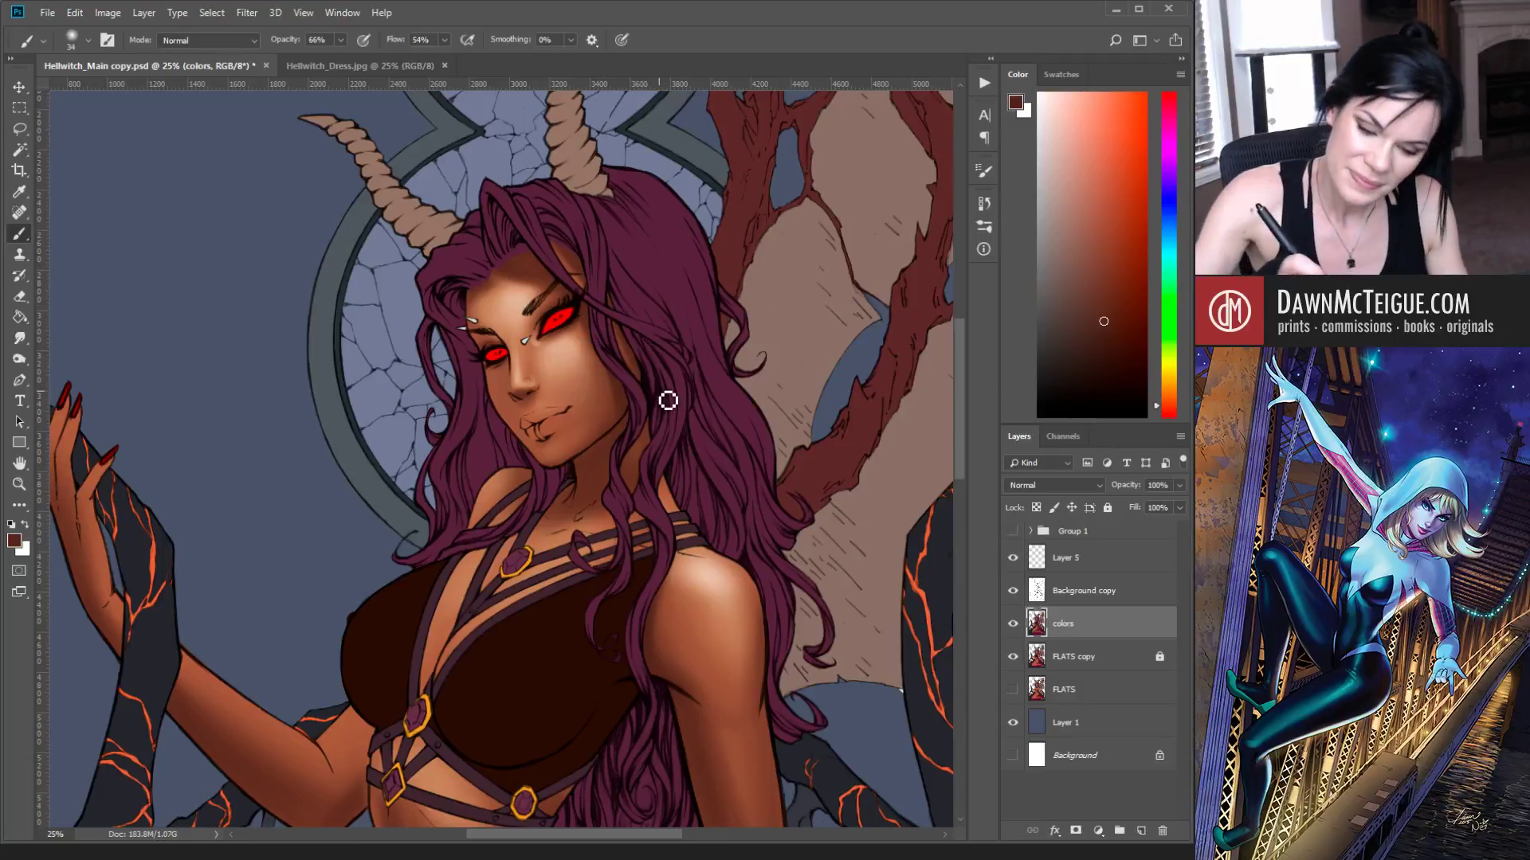
{"action": "key", "text": "bracketleft"}
{"action": "key", "text": "bracketleft"}
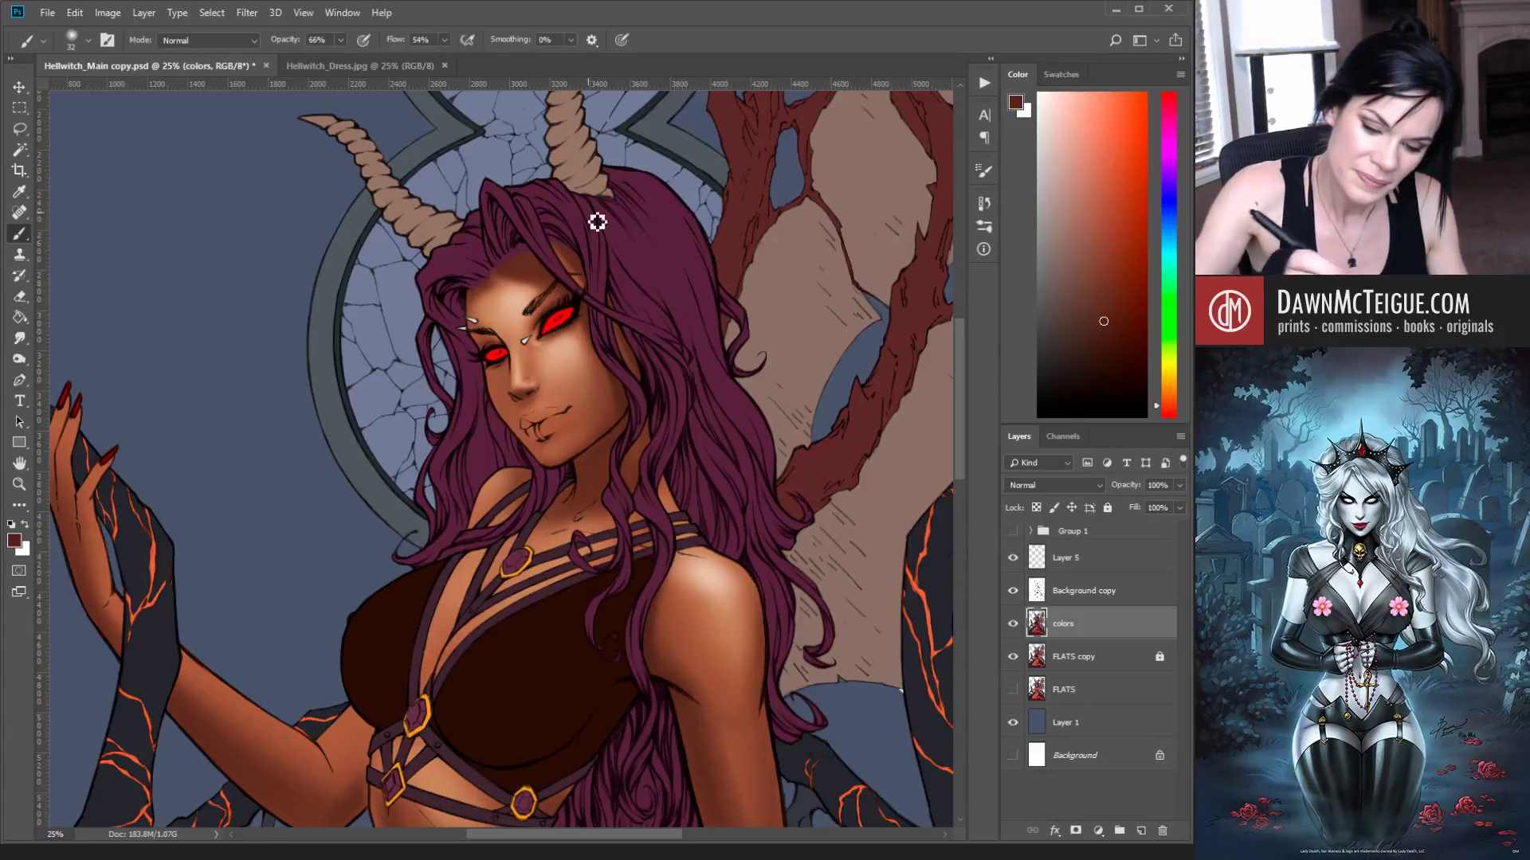
{"action": "left_click", "coordinate": [530, 341], "text": "alt"}
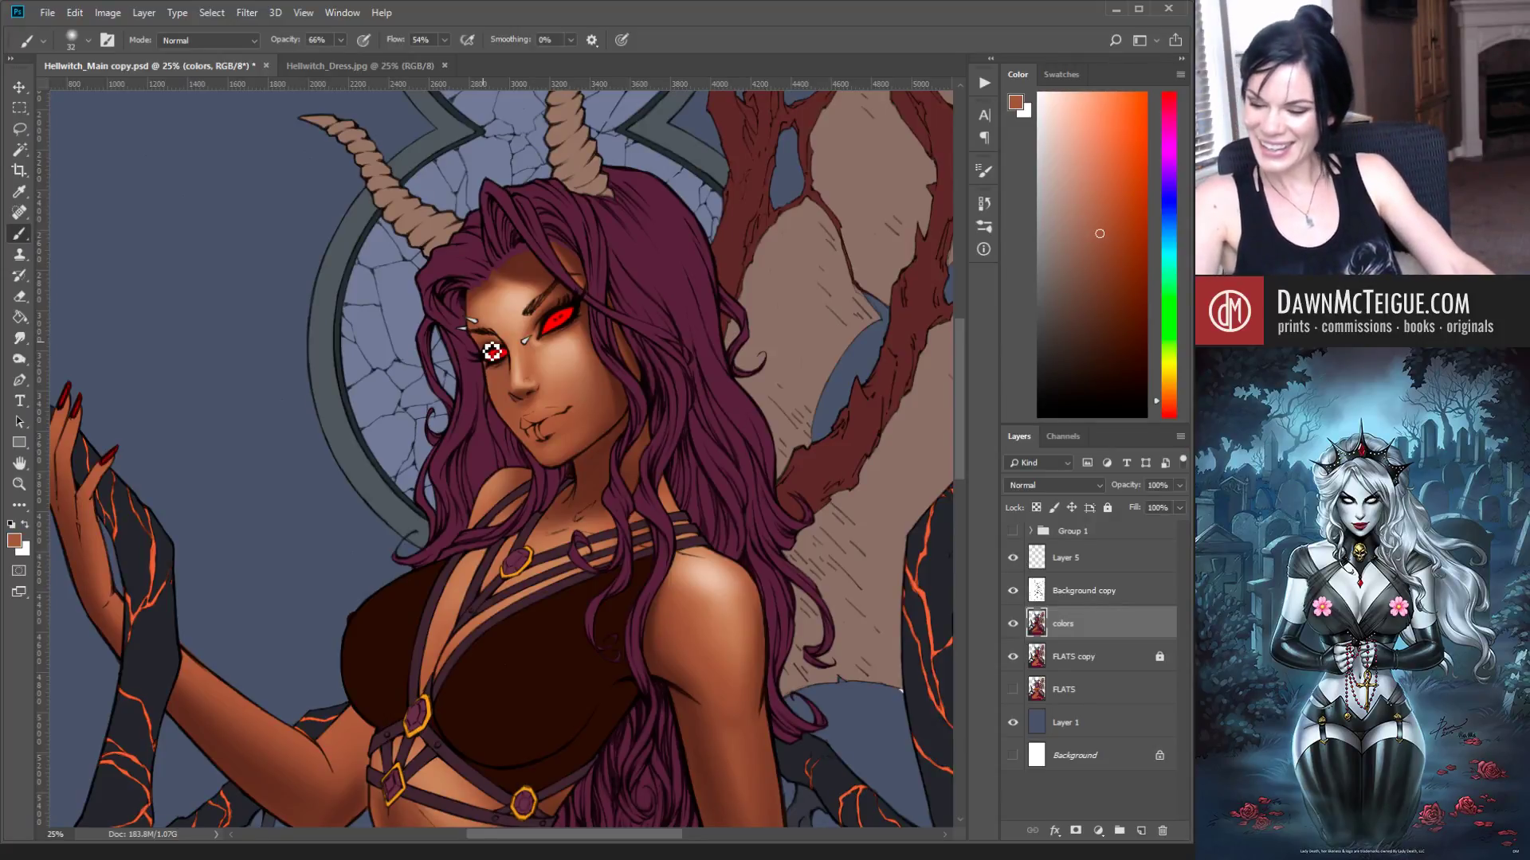
{"action": "key", "text": "ctrl+s"}
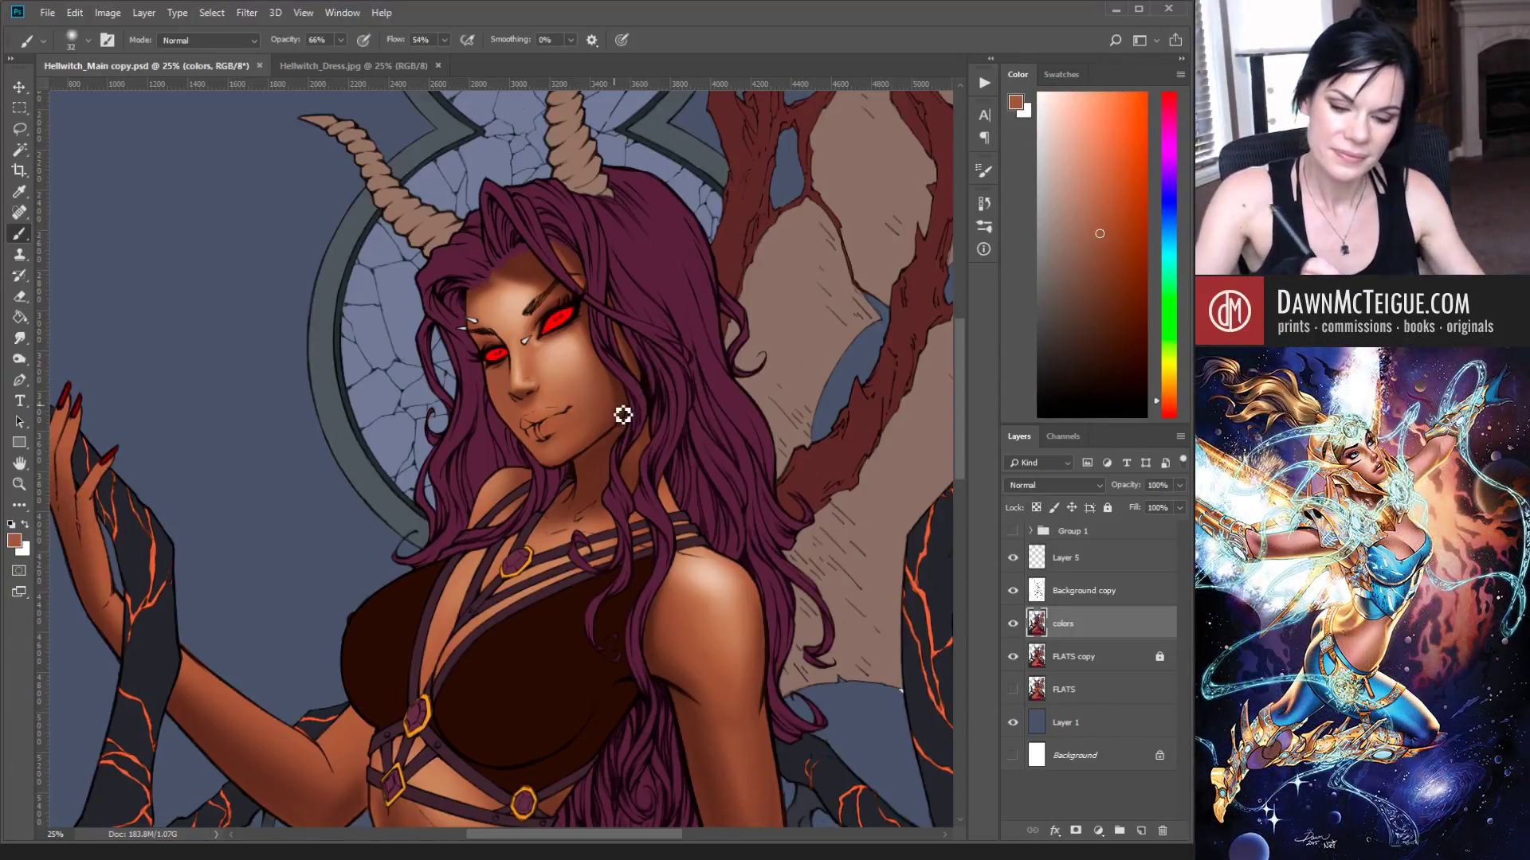
Step: Paint the neck shadow under the jaw with a dark brown sampled from the face edge, deepened with a darker picked brown
{"action": "left_click", "coordinate": [625, 383], "text": "alt"}
{"action": "left_click_drag", "start_coordinate": [584, 471], "coordinate": [646, 416]}
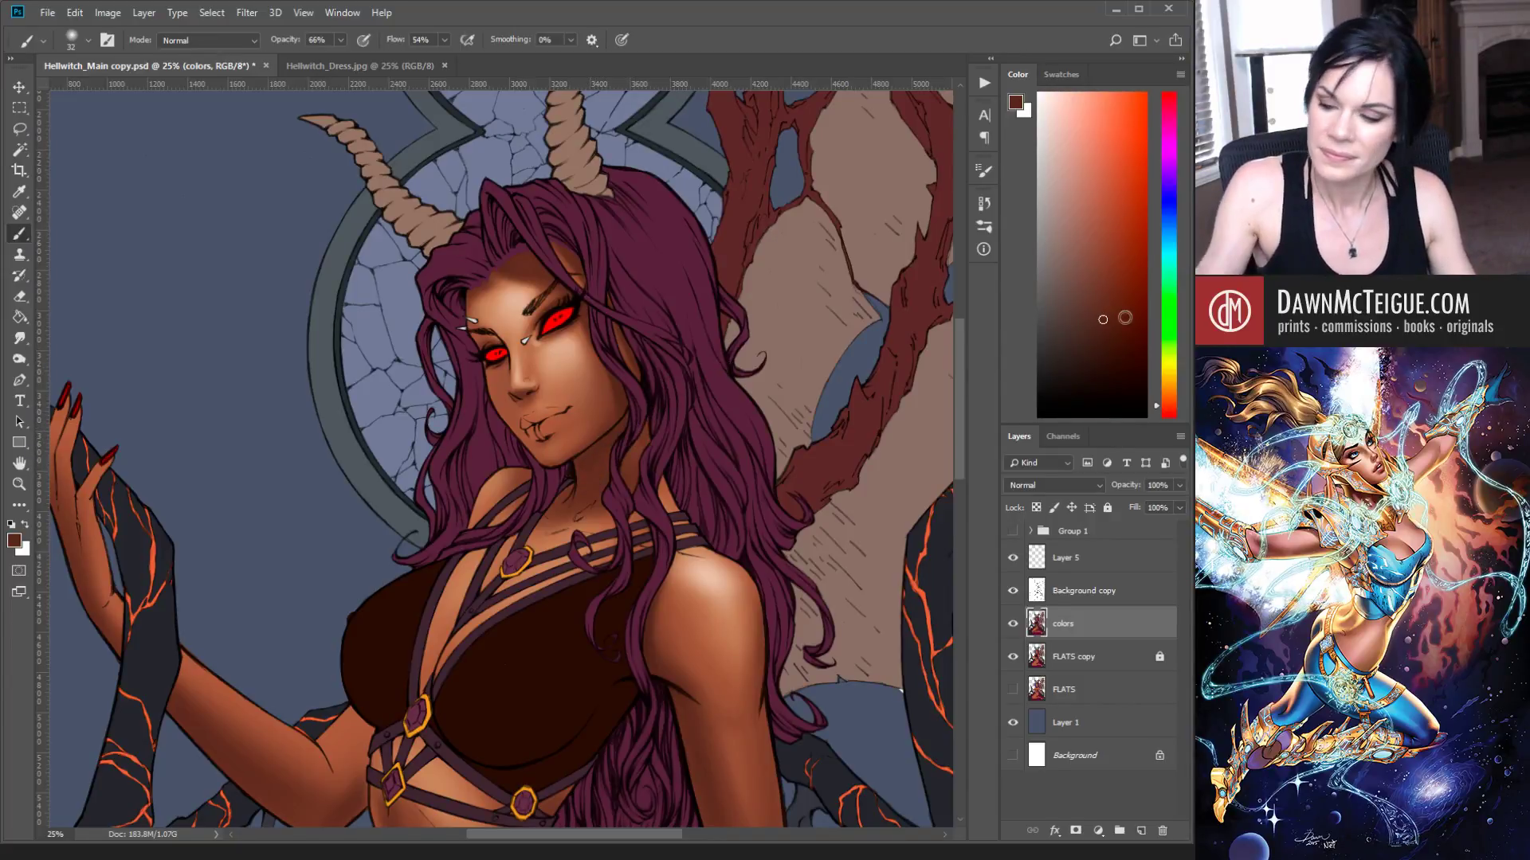
{"action": "left_click", "coordinate": [1104, 348]}
{"action": "left_click_drag", "start_coordinate": [587, 471], "coordinate": [642, 422]}
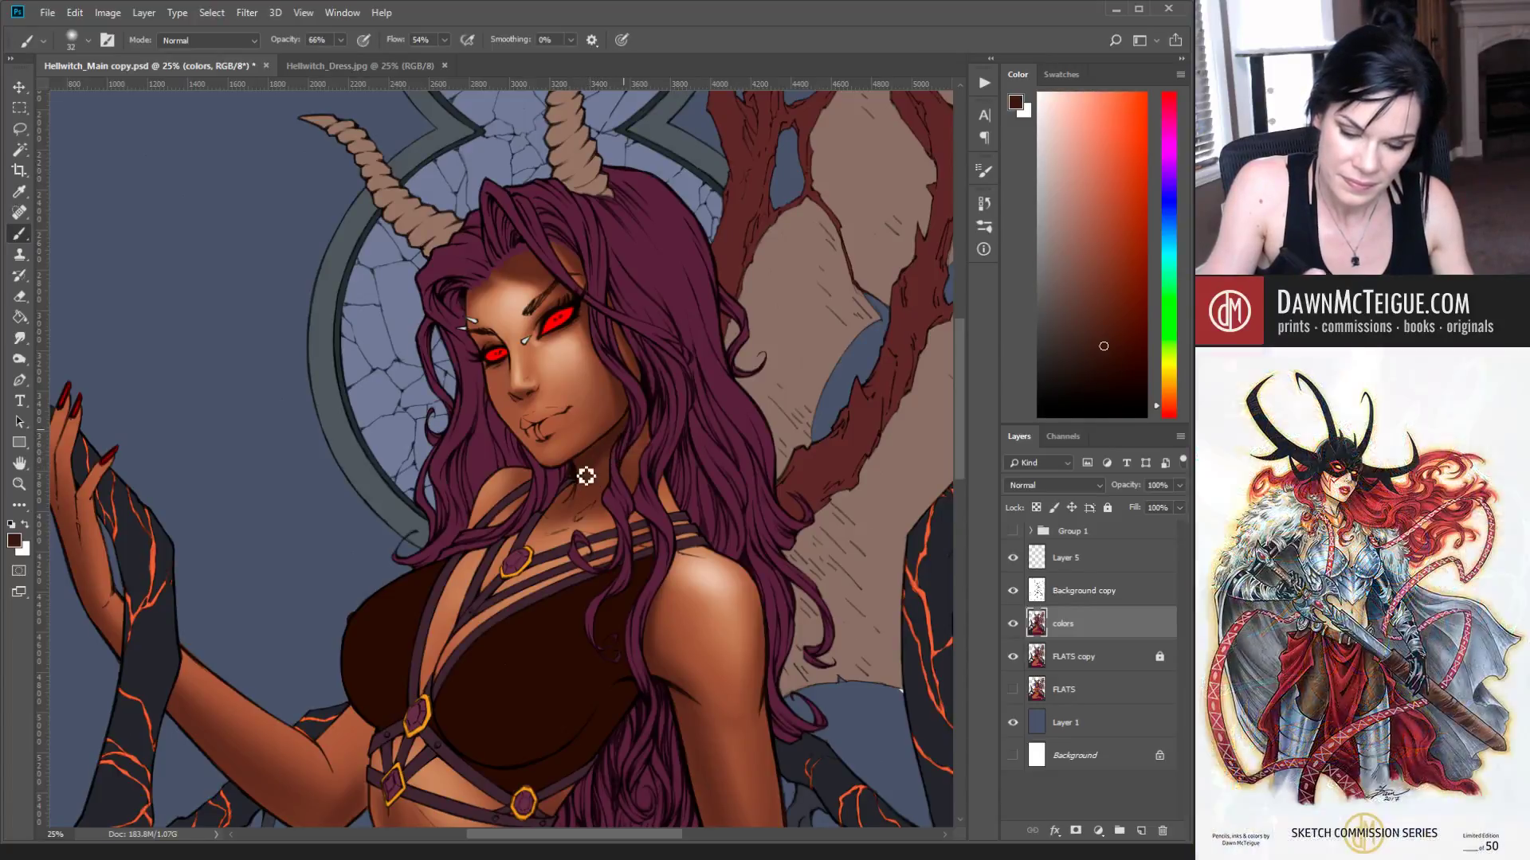
{"action": "mouse_move", "coordinate": [644, 430]}
{"action": "left_mouse_down"}
{"action": "mouse_move", "coordinate": [597, 464]}
{"action": "mouse_move", "coordinate": [635, 423]}
{"action": "left_mouse_up"}
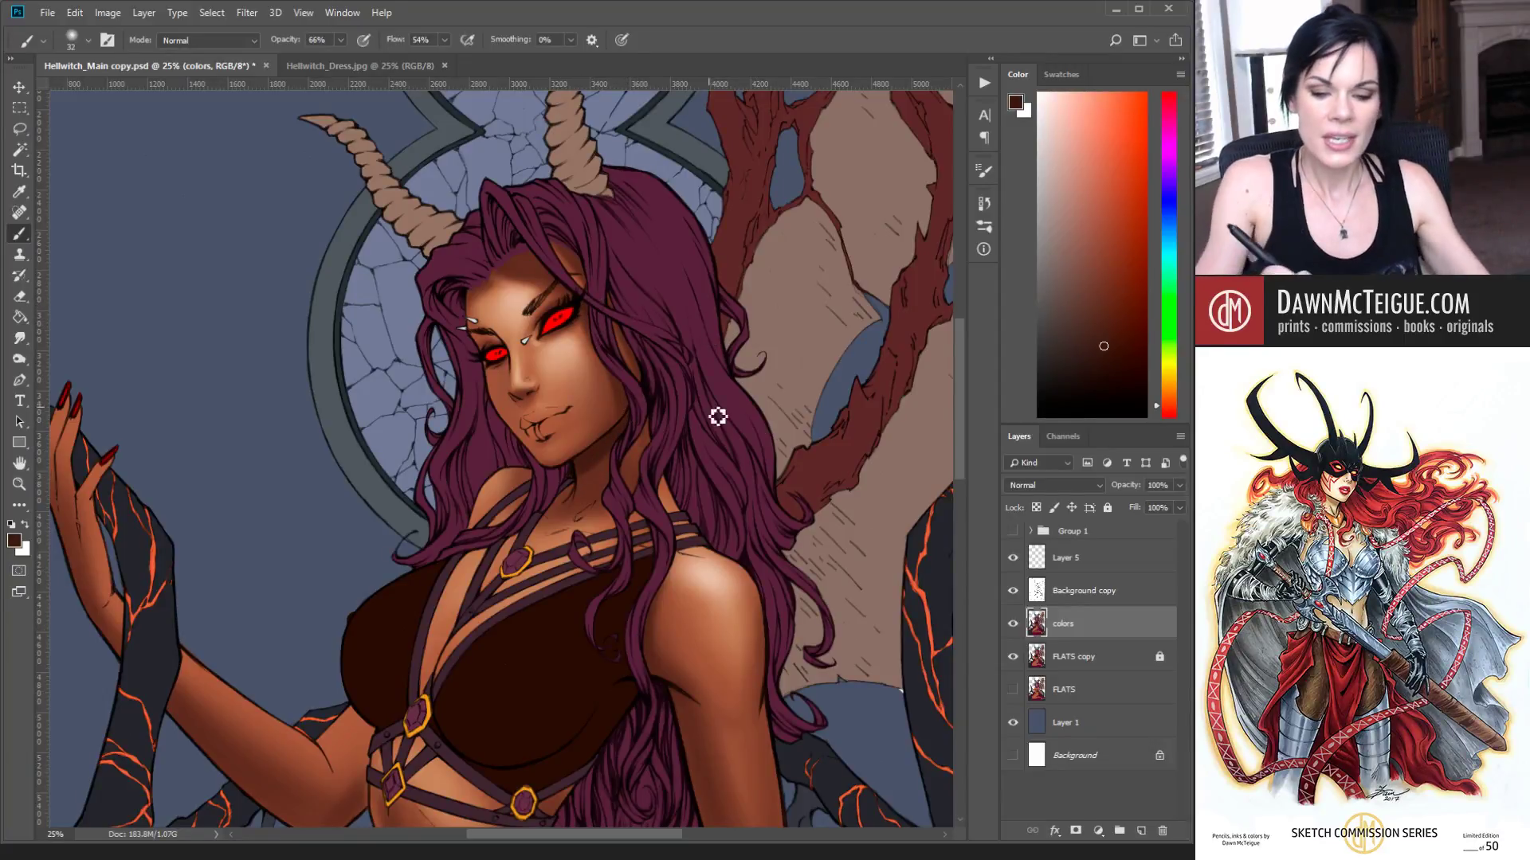
Step: Compare the face and neck shadows with the rest of the figure at full-page and close-up views
{"action": "left_click", "coordinate": [718, 454], "text": "alt"}
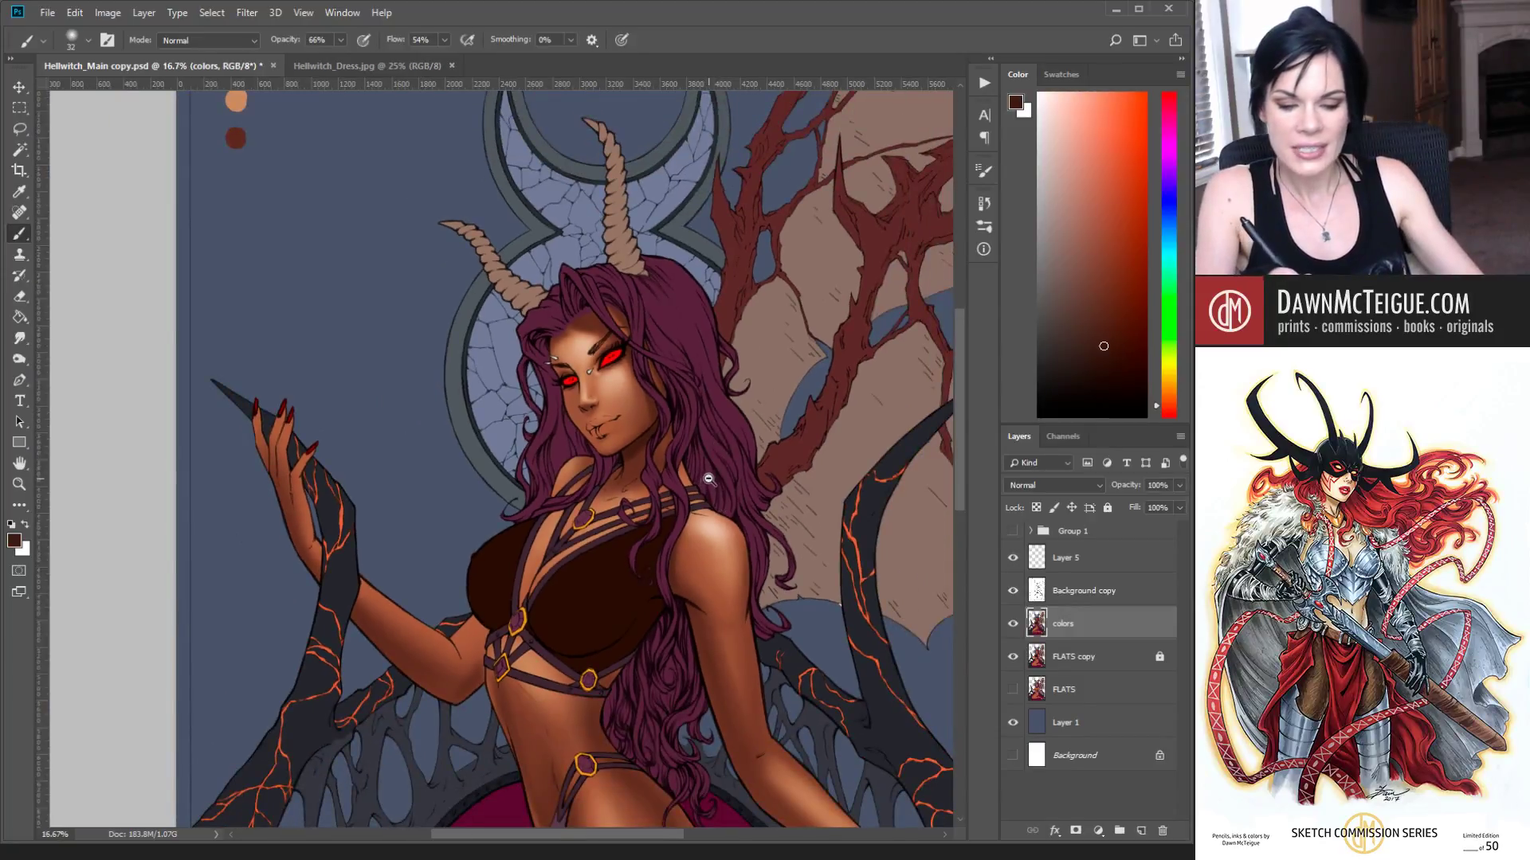
{"action": "left_click", "coordinate": [713, 478], "text": "alt"}
{"action": "left_click", "coordinate": [724, 452], "text": "alt"}
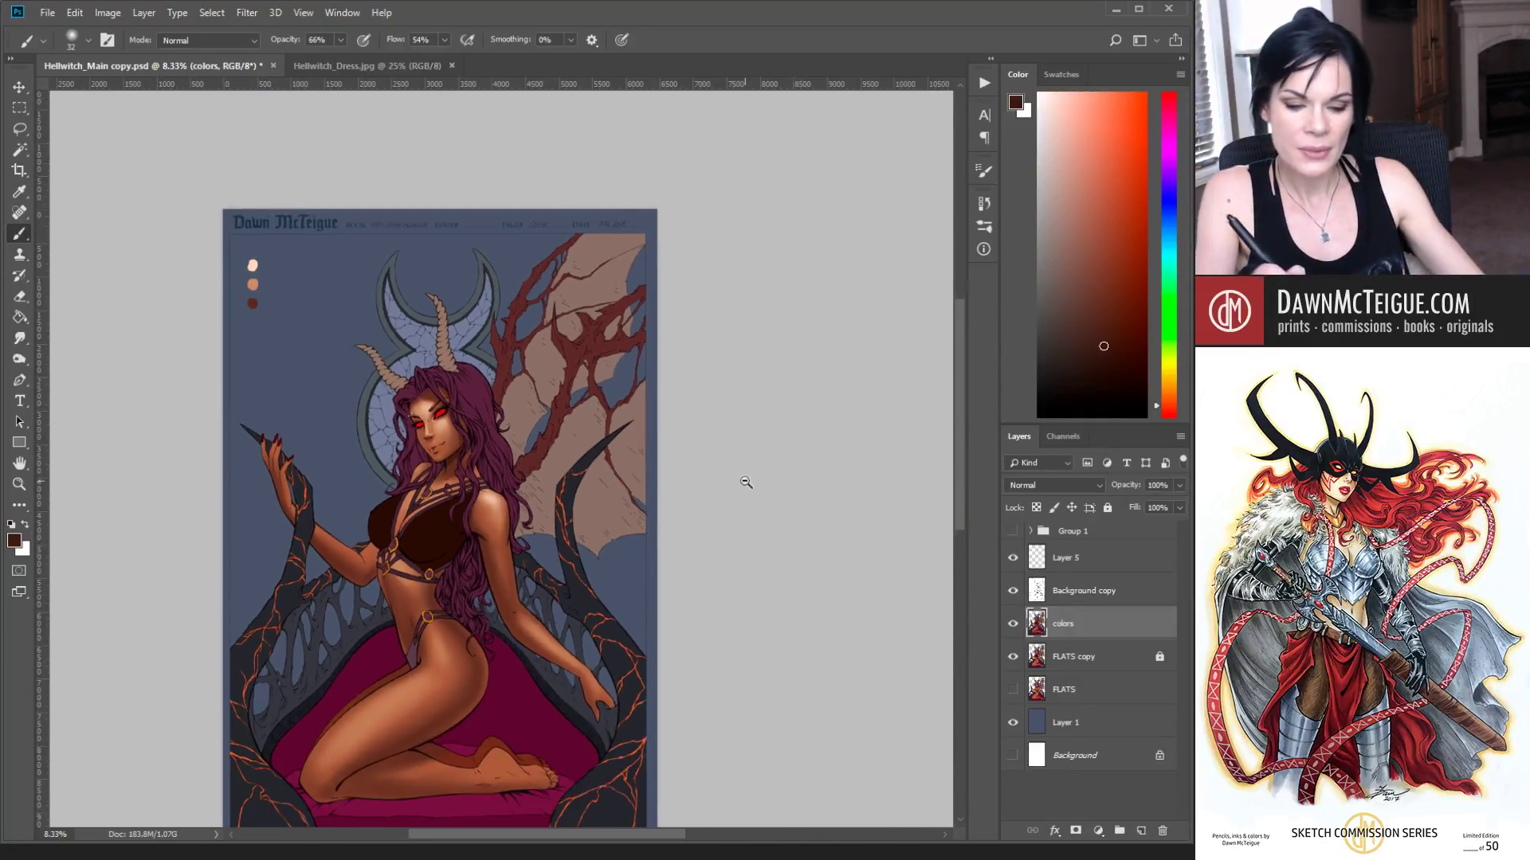
{"action": "left_click_drag", "start_coordinate": [564, 488], "coordinate": [712, 458]}
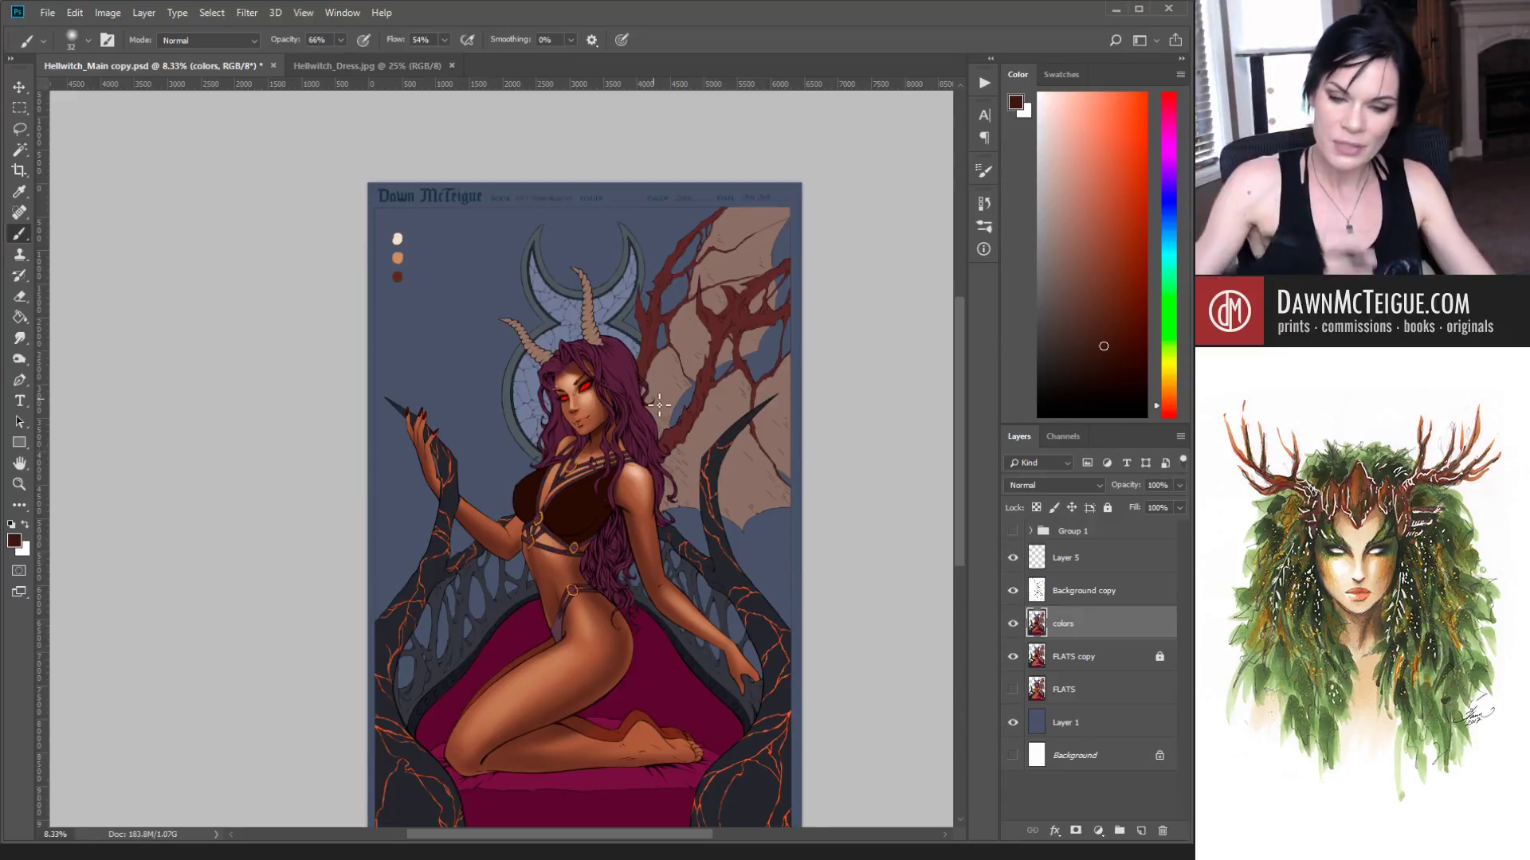
{"action": "left_click", "coordinate": [640, 459], "text": "ctrl"}
{"action": "left_click", "coordinate": [642, 460], "text": "ctrl"}
{"action": "left_click", "coordinate": [643, 461], "text": "ctrl"}
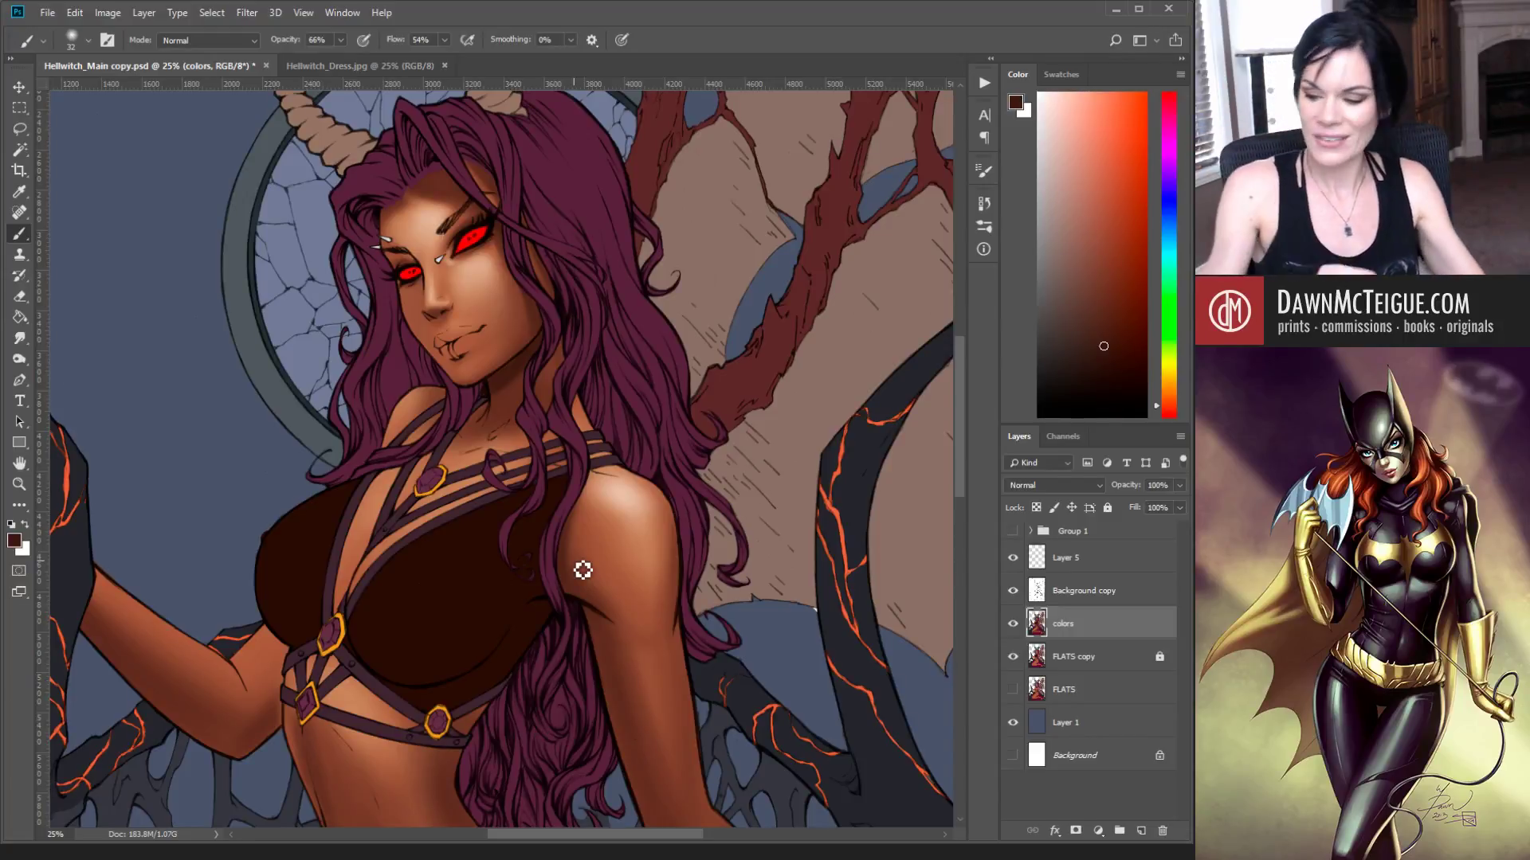
{"action": "left_click", "coordinate": [607, 471], "text": "ctrl+alt"}
{"action": "left_click", "coordinate": [611, 503], "text": "ctrl+alt"}
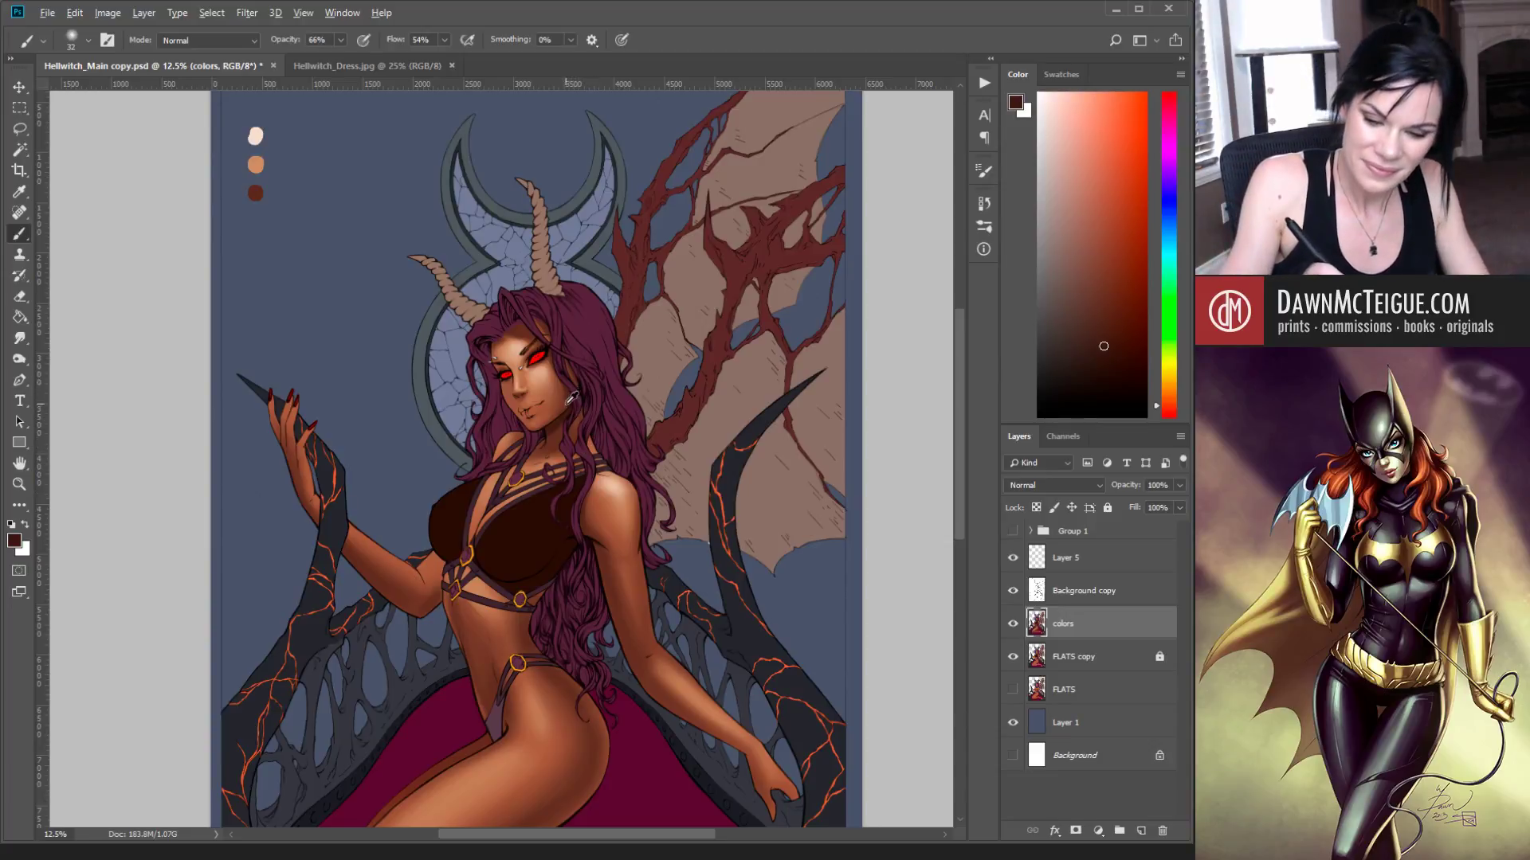
Step: Blend the jaw and face shading at brush size 51 with tones sampled from the jaw, cheek and forehead
{"action": "left_click", "coordinate": [569, 400], "text": "alt"}
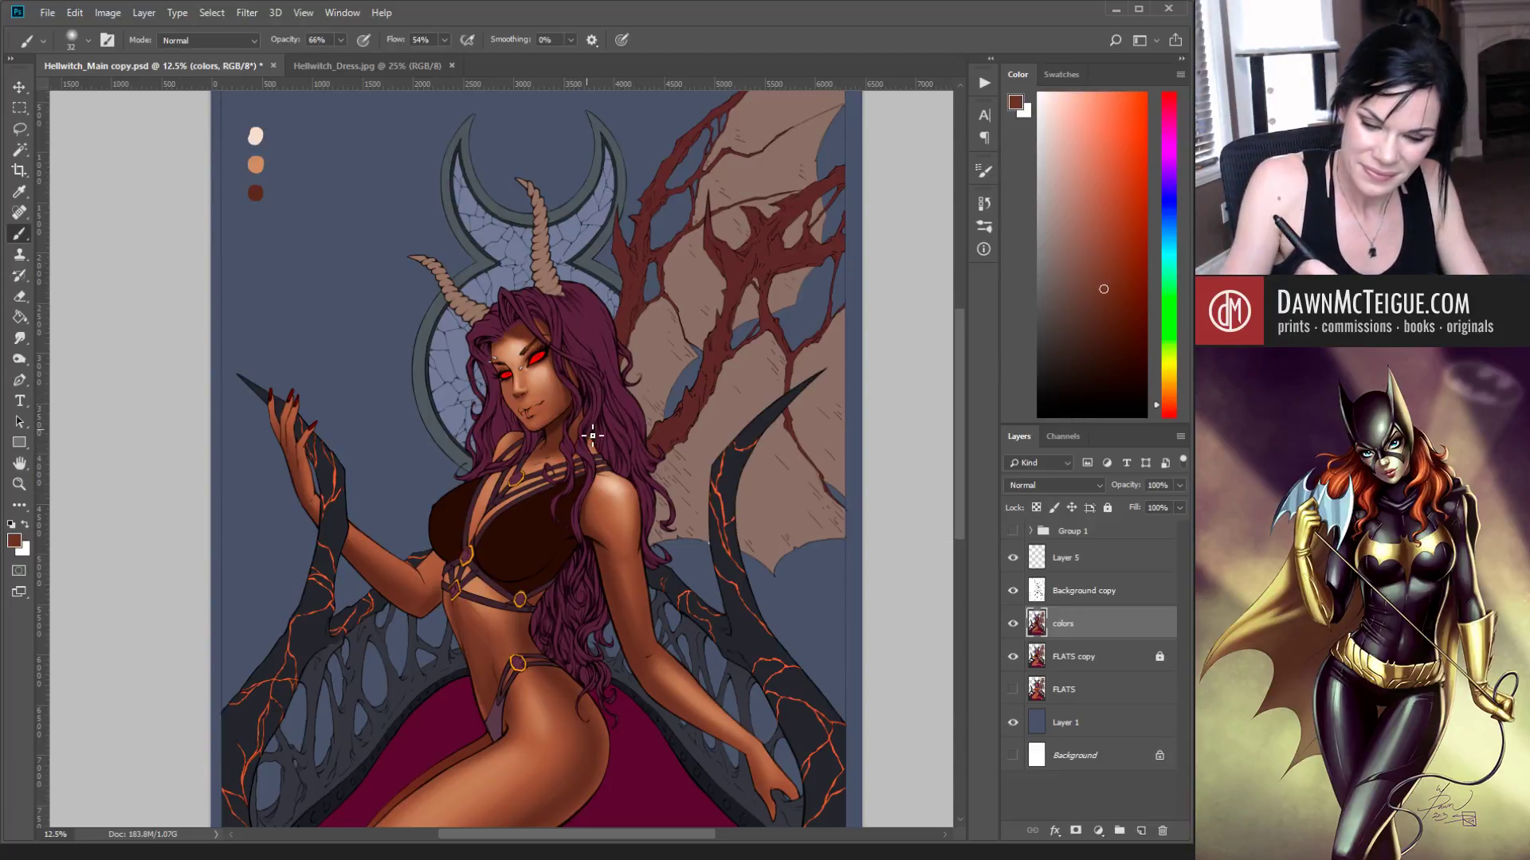
{"action": "left_click", "coordinate": [698, 370]}
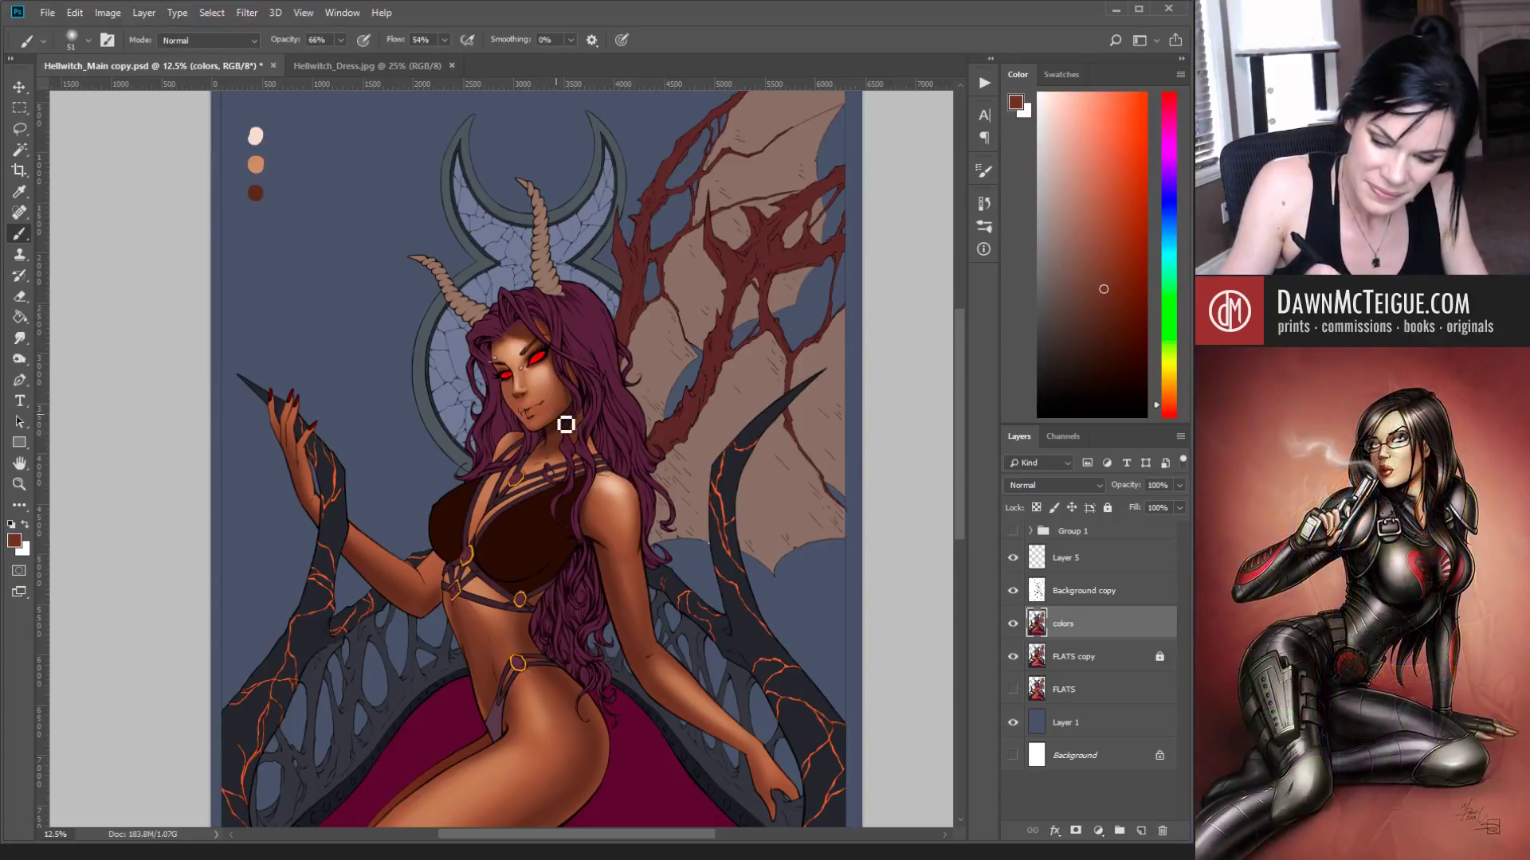
{"action": "mouse_move", "coordinate": [569, 422]}
{"action": "left_mouse_down"}
{"action": "mouse_move", "coordinate": [585, 406]}
{"action": "mouse_move", "coordinate": [543, 435]}
{"action": "mouse_move", "coordinate": [563, 415]}
{"action": "mouse_move", "coordinate": [550, 426]}
{"action": "mouse_move", "coordinate": [562, 415]}
{"action": "mouse_move", "coordinate": [520, 390]}
{"action": "mouse_move", "coordinate": [529, 426]}
{"action": "mouse_move", "coordinate": [518, 394]}
{"action": "left_mouse_up"}
{"action": "left_click", "coordinate": [548, 389], "text": "alt"}
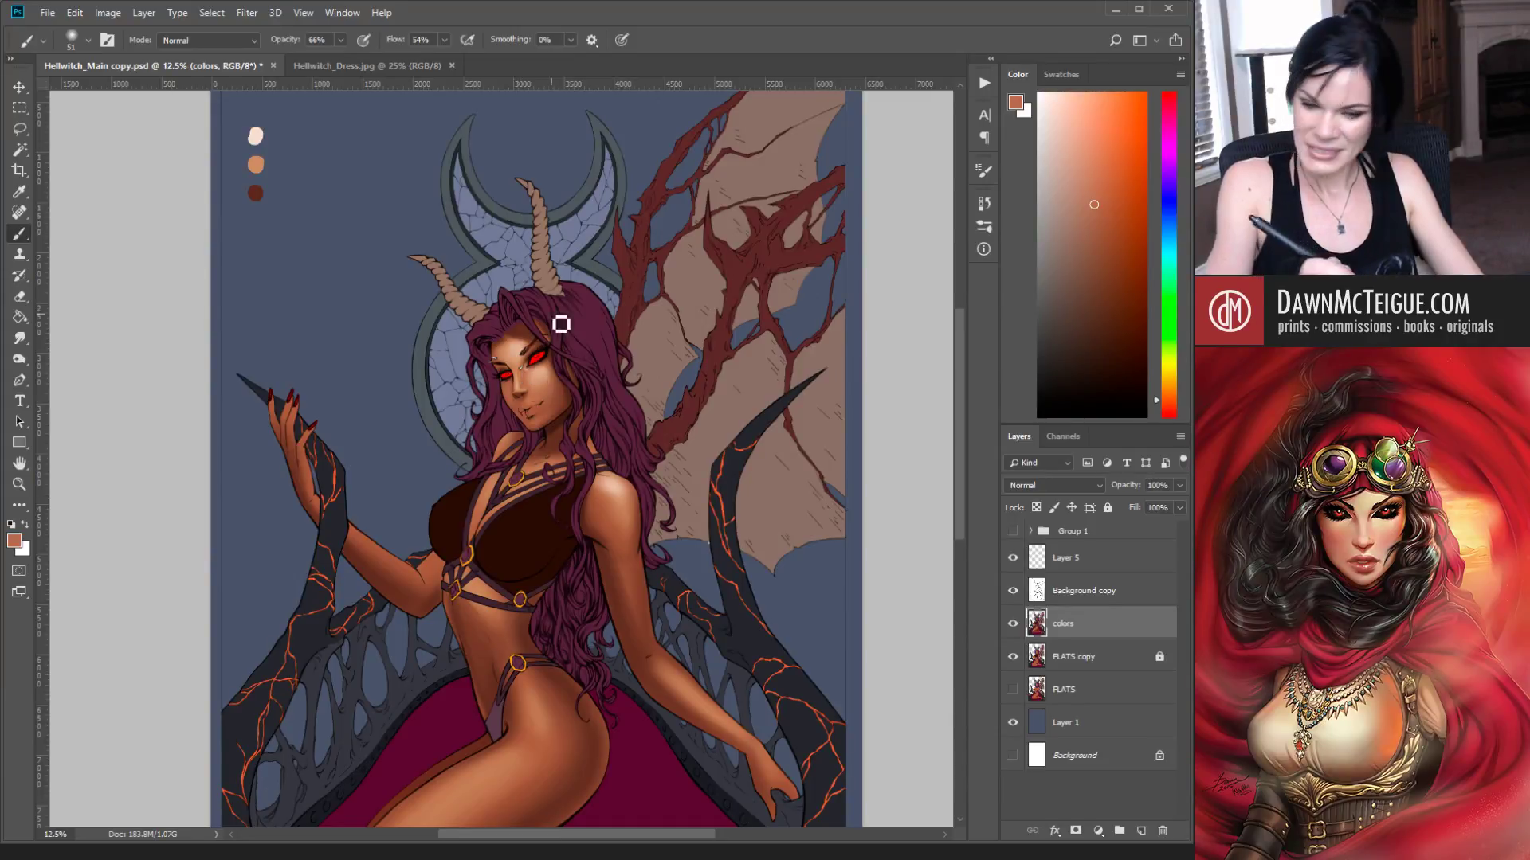
{"action": "left_click", "coordinate": [514, 348], "text": "alt"}
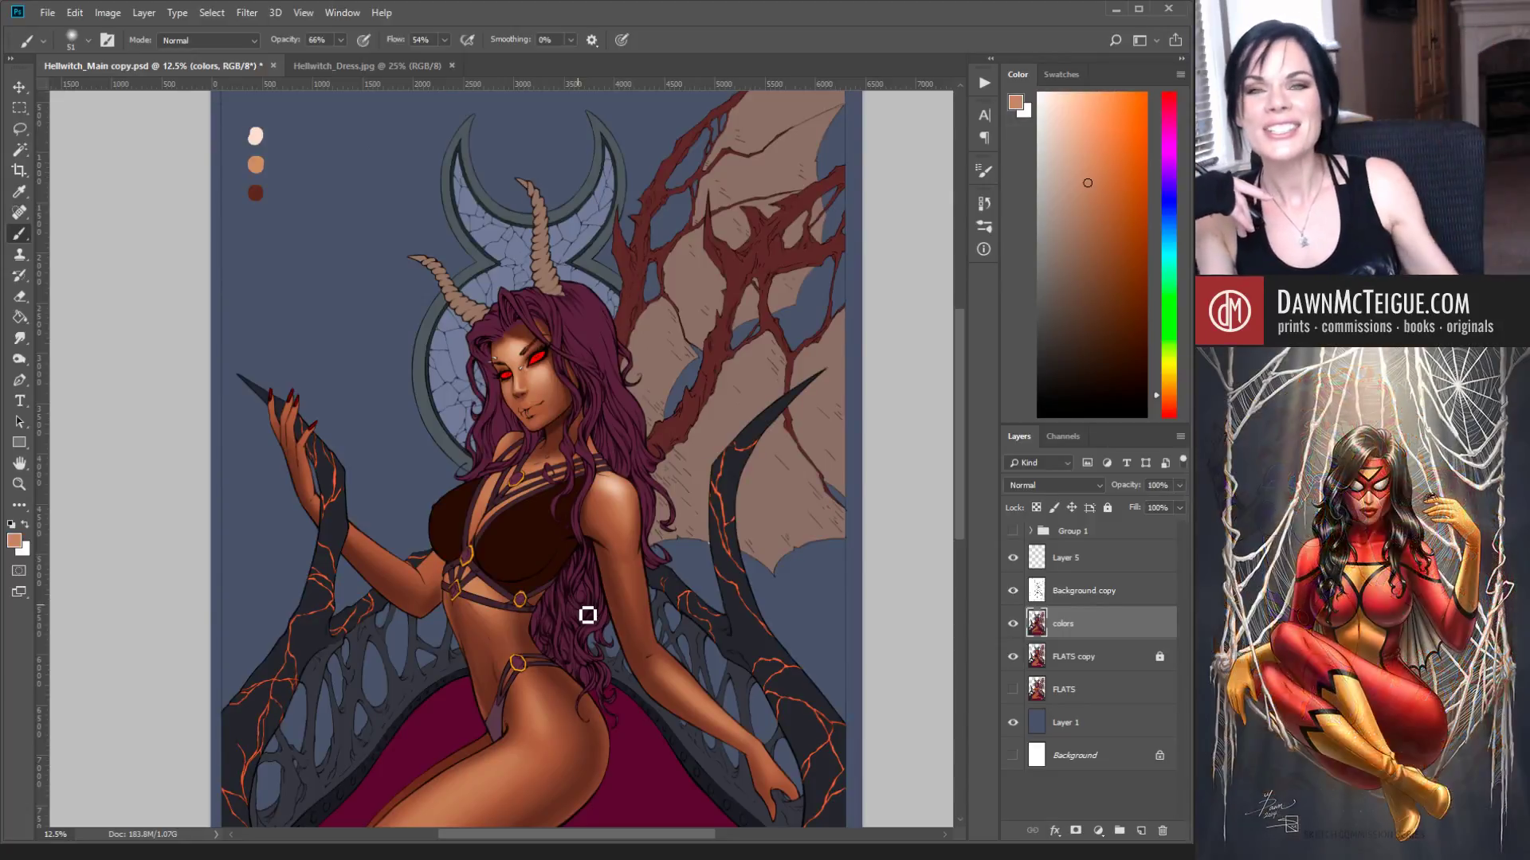
Step: Examine the overall light and shadow on the full figure, from the face down to the legs
{"action": "left_click_drag", "start_coordinate": [624, 504], "coordinate": [688, 405]}
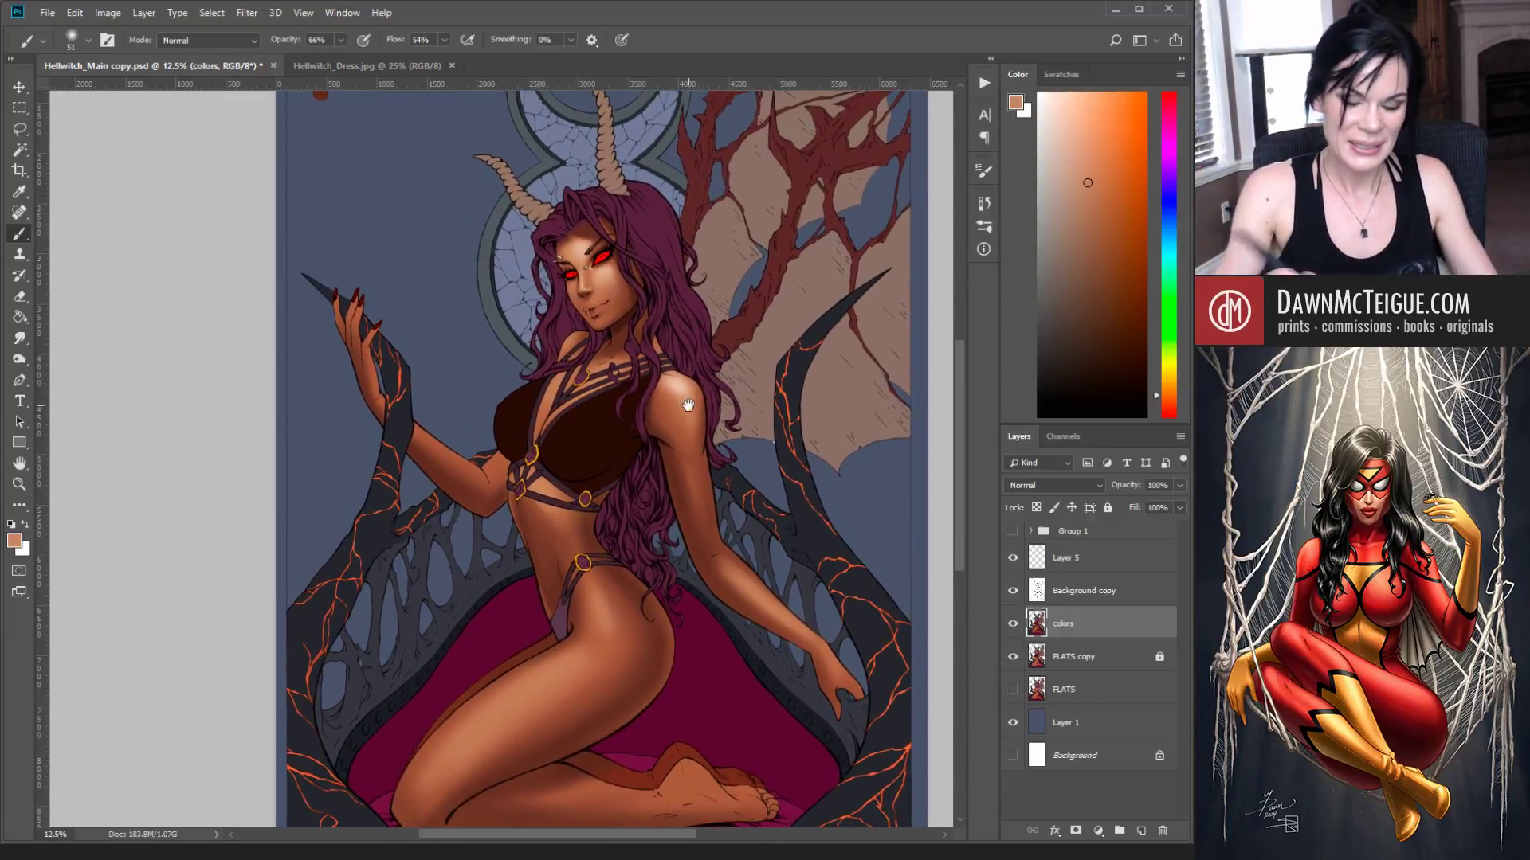
{"action": "left_click", "coordinate": [756, 440], "text": "ctrl"}
{"action": "left_click", "coordinate": [758, 441], "text": "alt"}
{"action": "left_click", "coordinate": [757, 442], "text": "alt"}
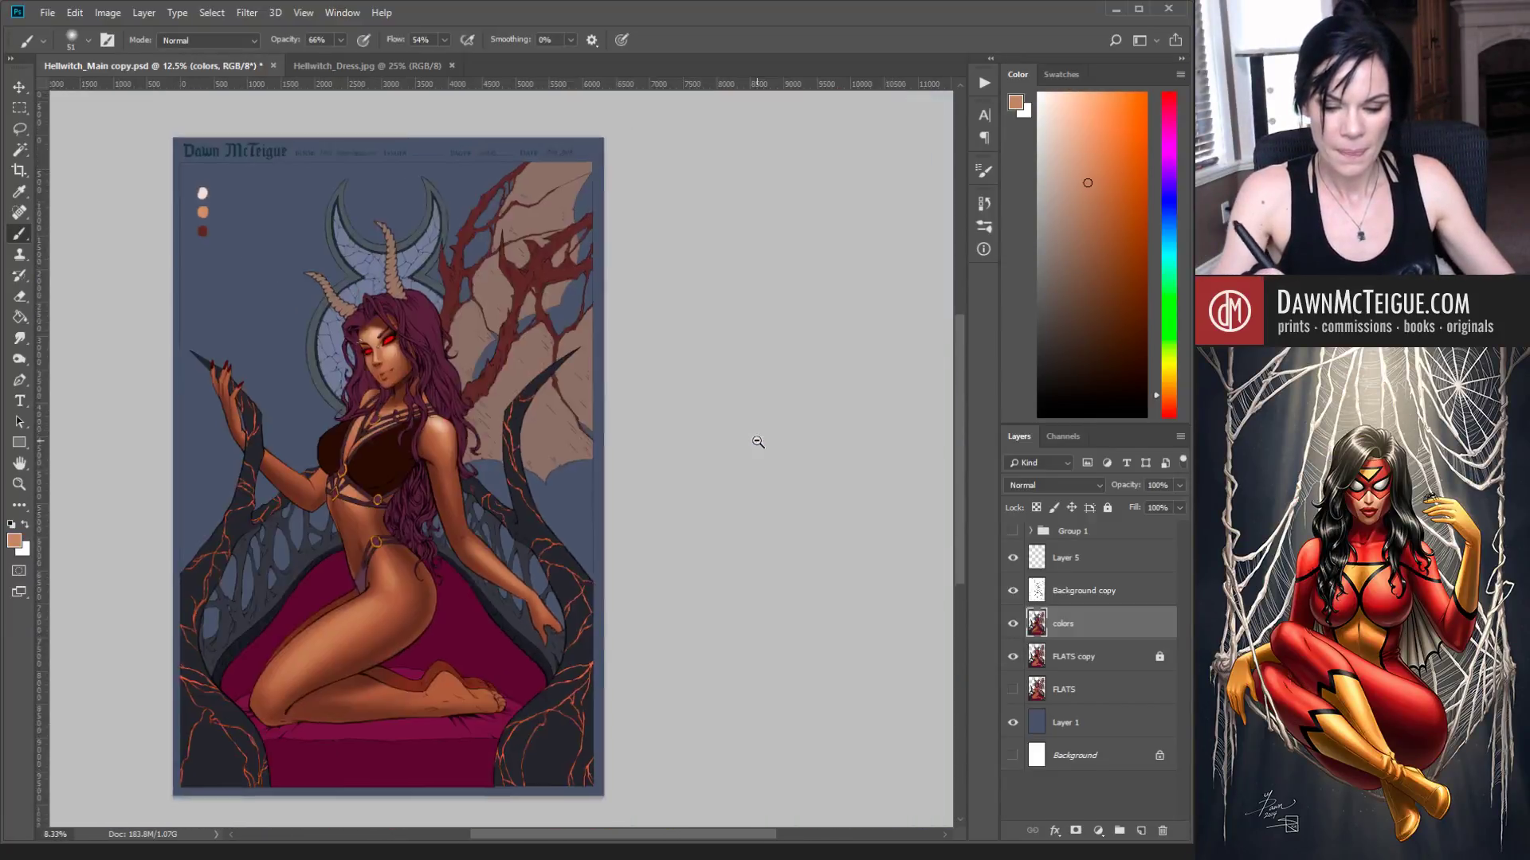
{"action": "left_click", "coordinate": [755, 444], "text": "alt"}
{"action": "left_click_drag", "start_coordinate": [318, 548], "coordinate": [638, 541]}
{"action": "left_click", "coordinate": [641, 539], "text": "ctrl"}
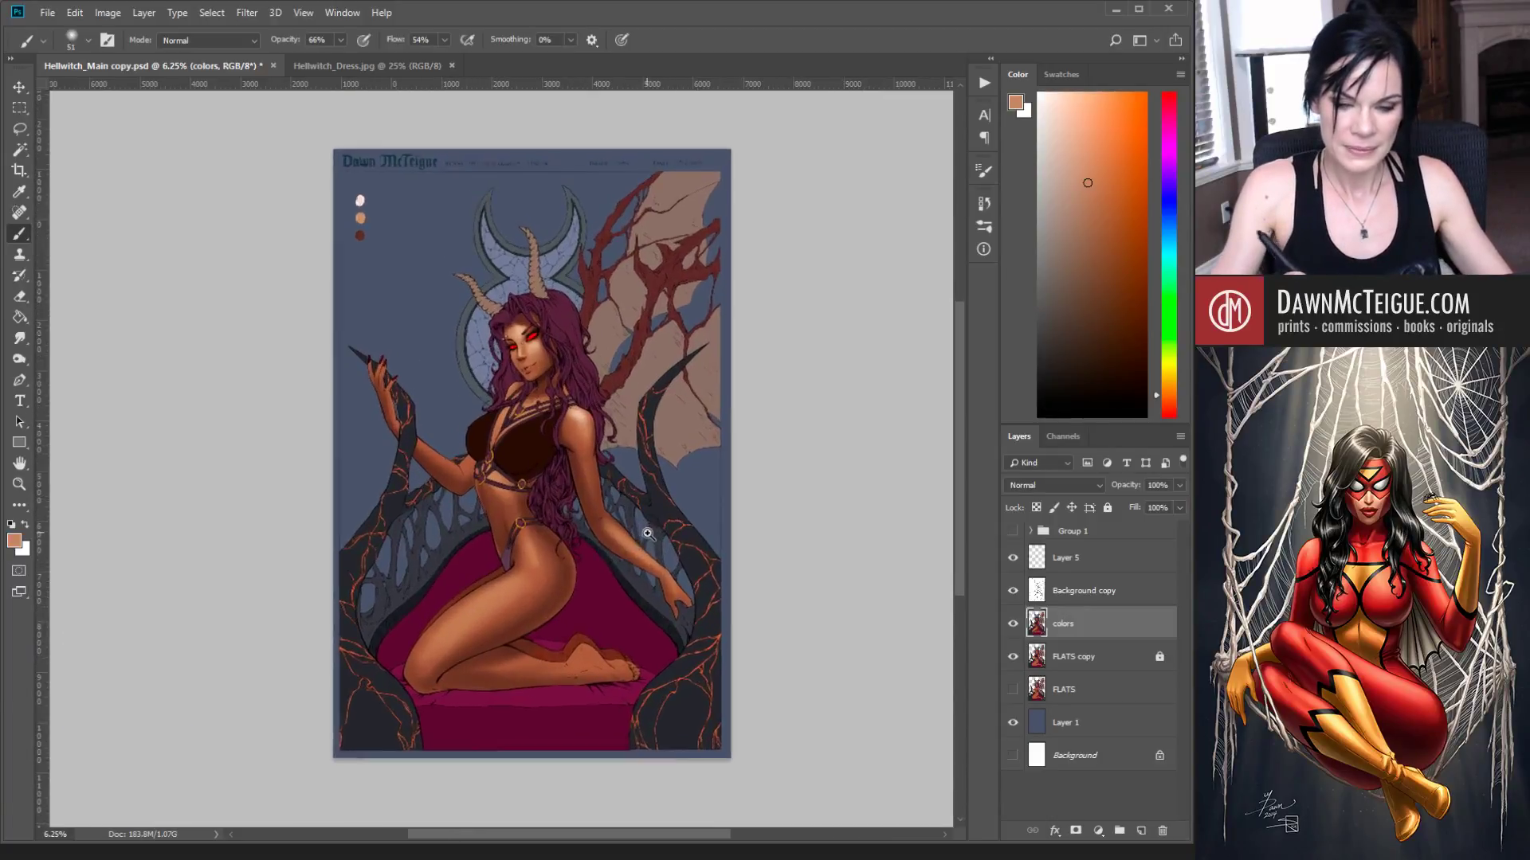
{"action": "left_click", "coordinate": [642, 540], "text": "ctrl"}
{"action": "left_click_drag", "start_coordinate": [608, 430], "coordinate": [697, 376]}
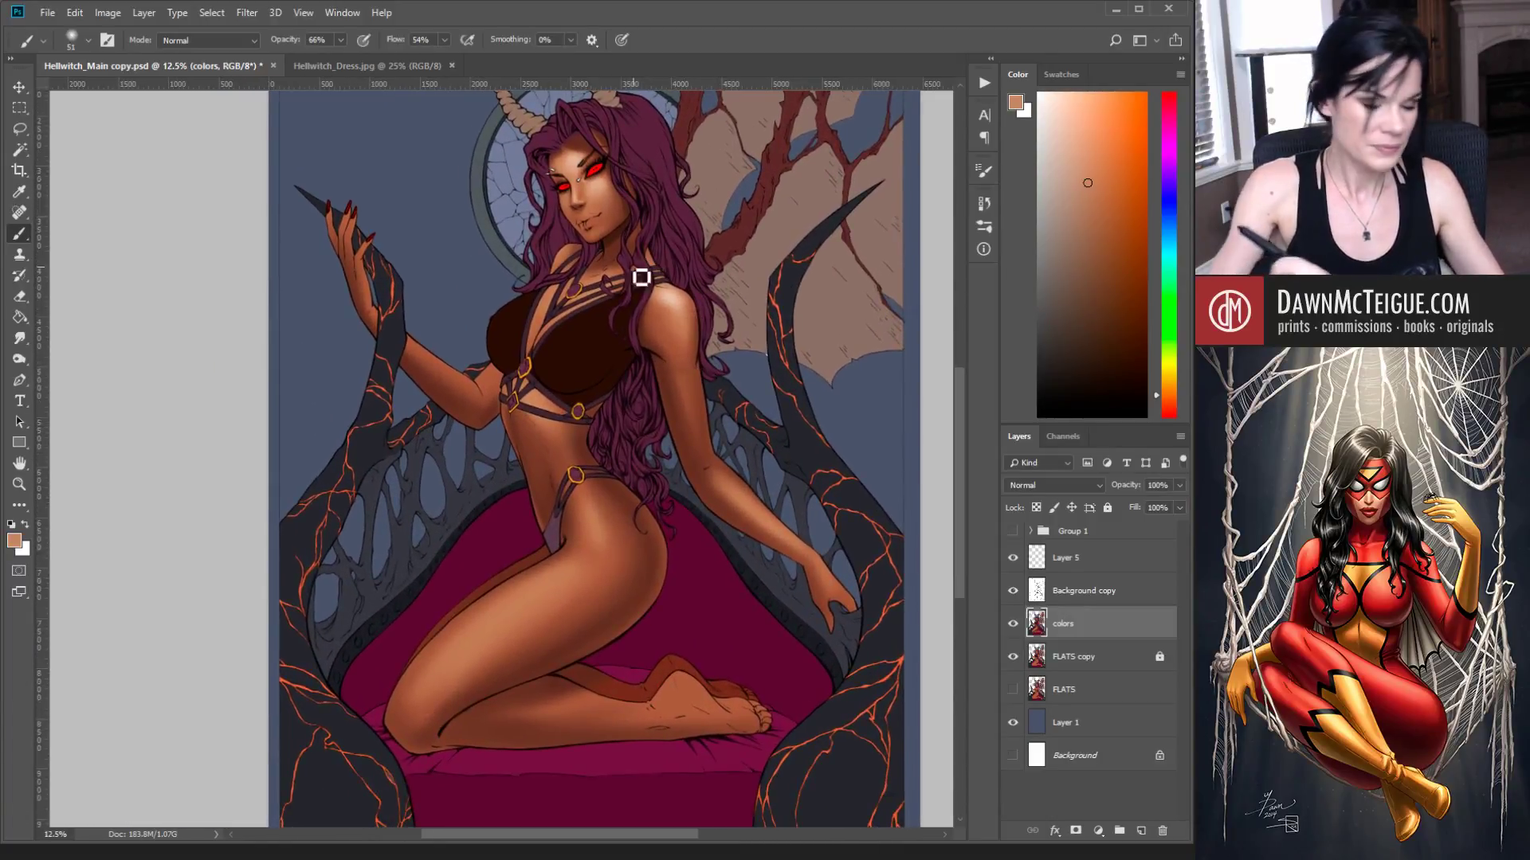
Step: Shade the shoulder and arm at brush sizes 83 and 127 with browns sampled by the armpit, upper arm, shoulder and forearm
{"action": "left_click", "coordinate": [646, 338], "text": "alt"}
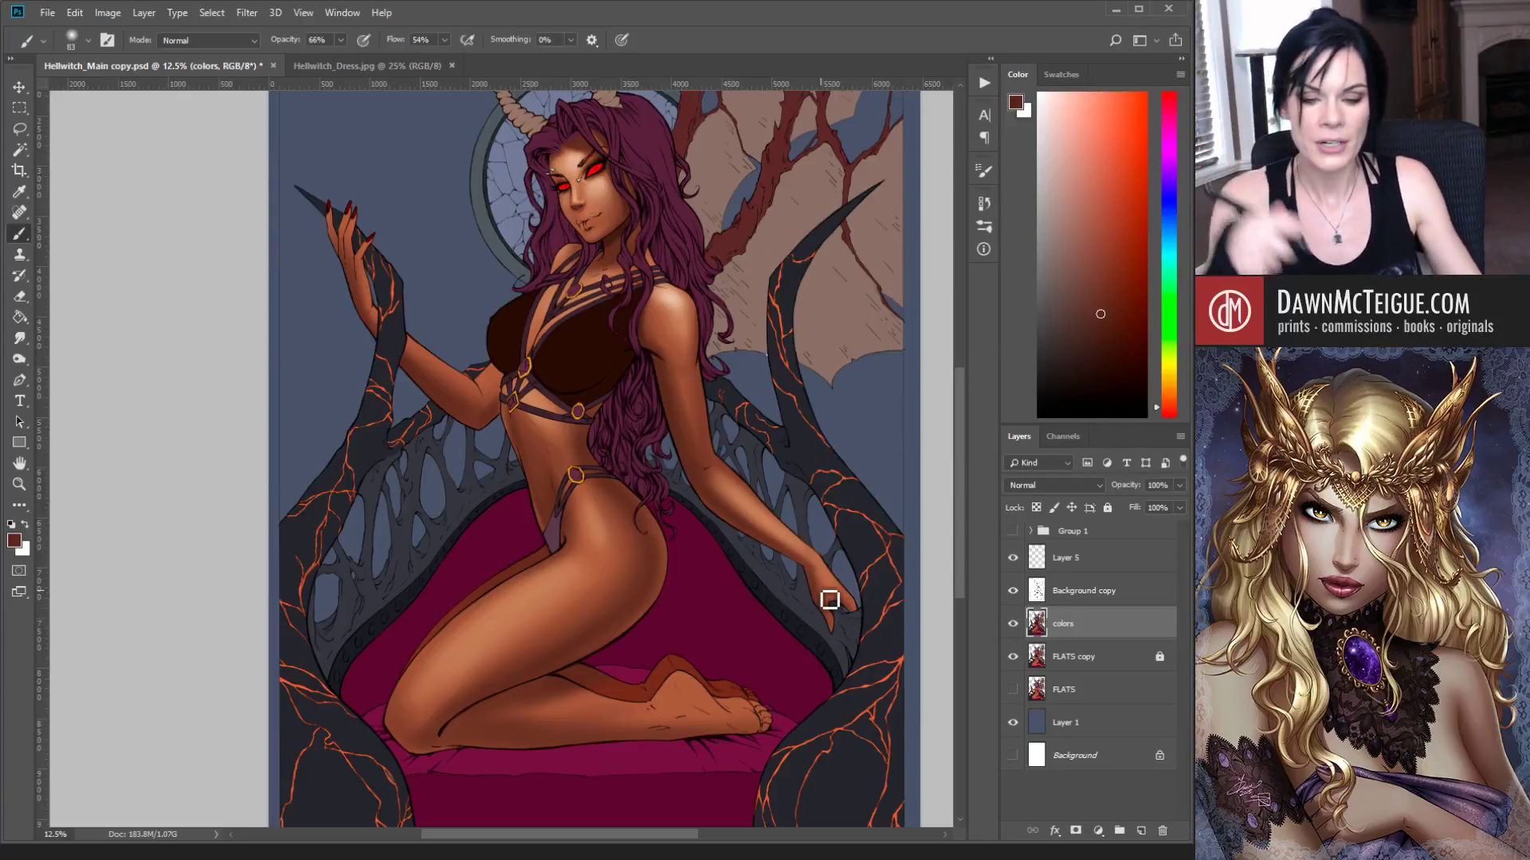
{"action": "left_click", "coordinate": [705, 358], "text": "alt"}
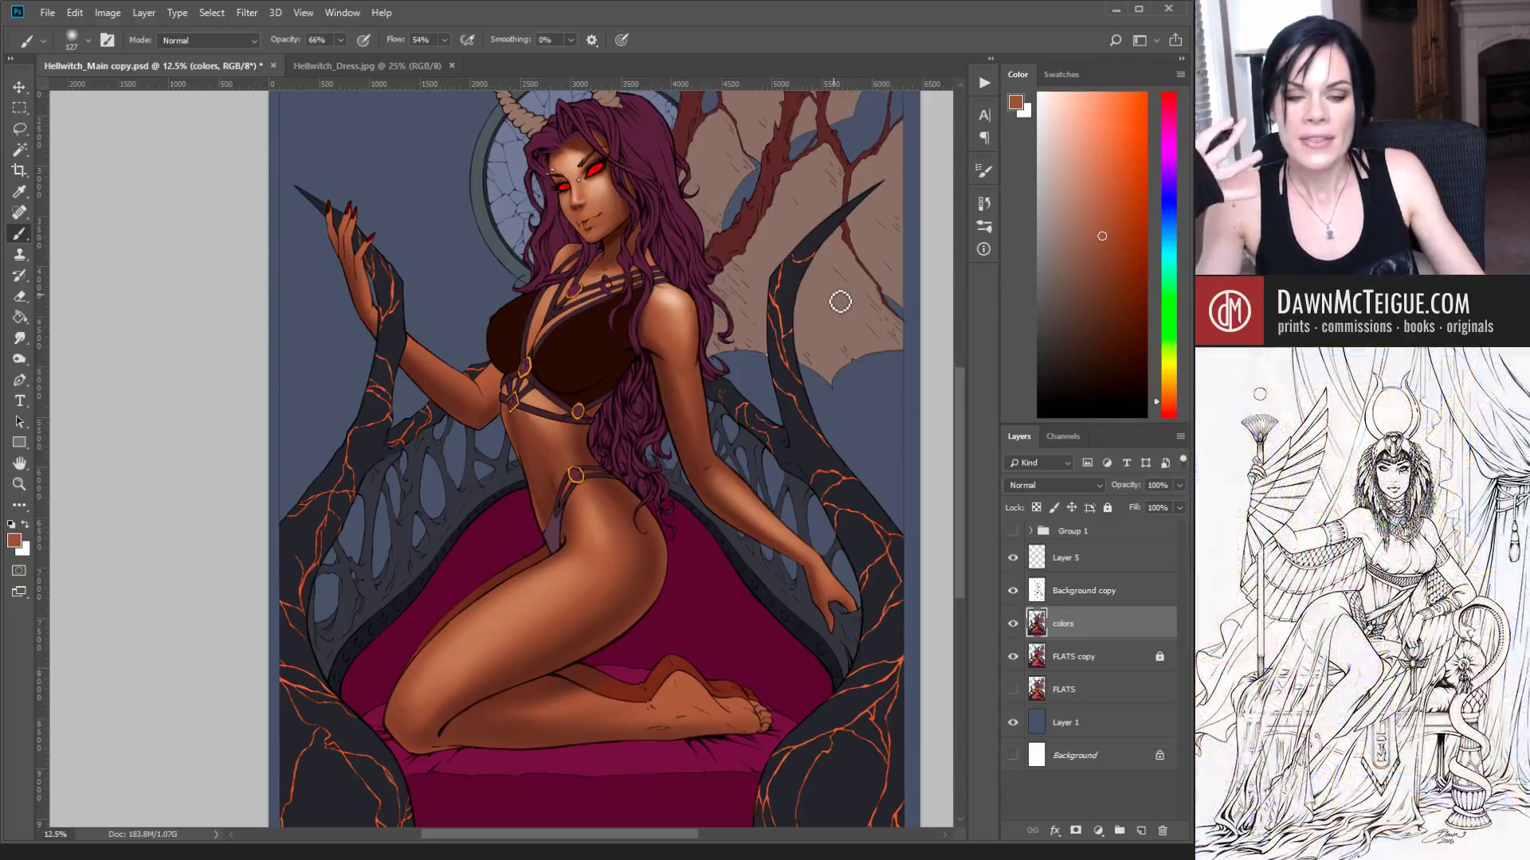
{"action": "left_click", "coordinate": [653, 322], "text": "alt"}
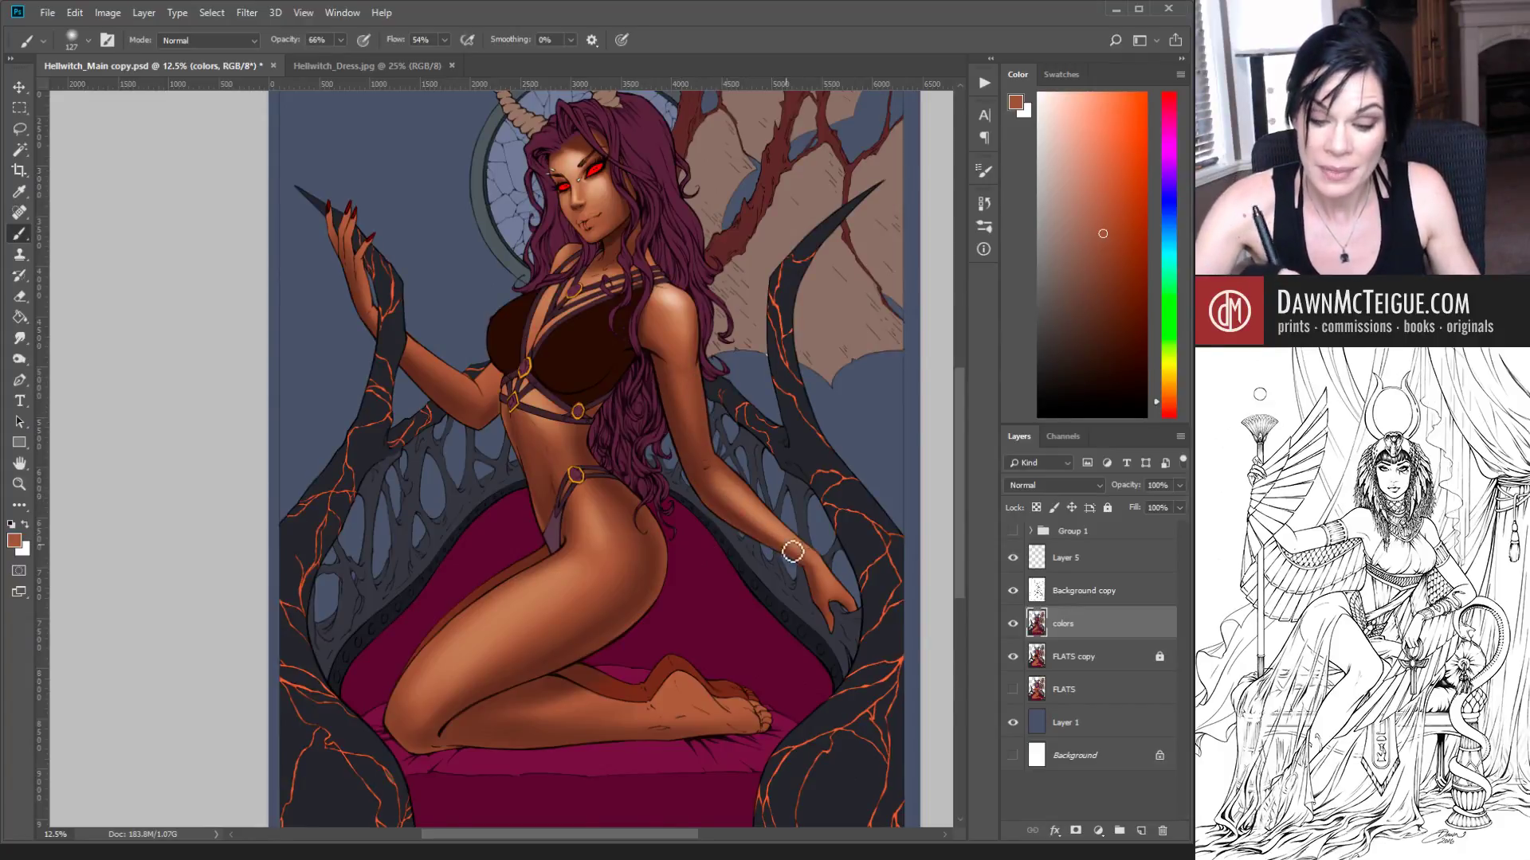
{"action": "left_click", "coordinate": [722, 501], "text": "alt"}
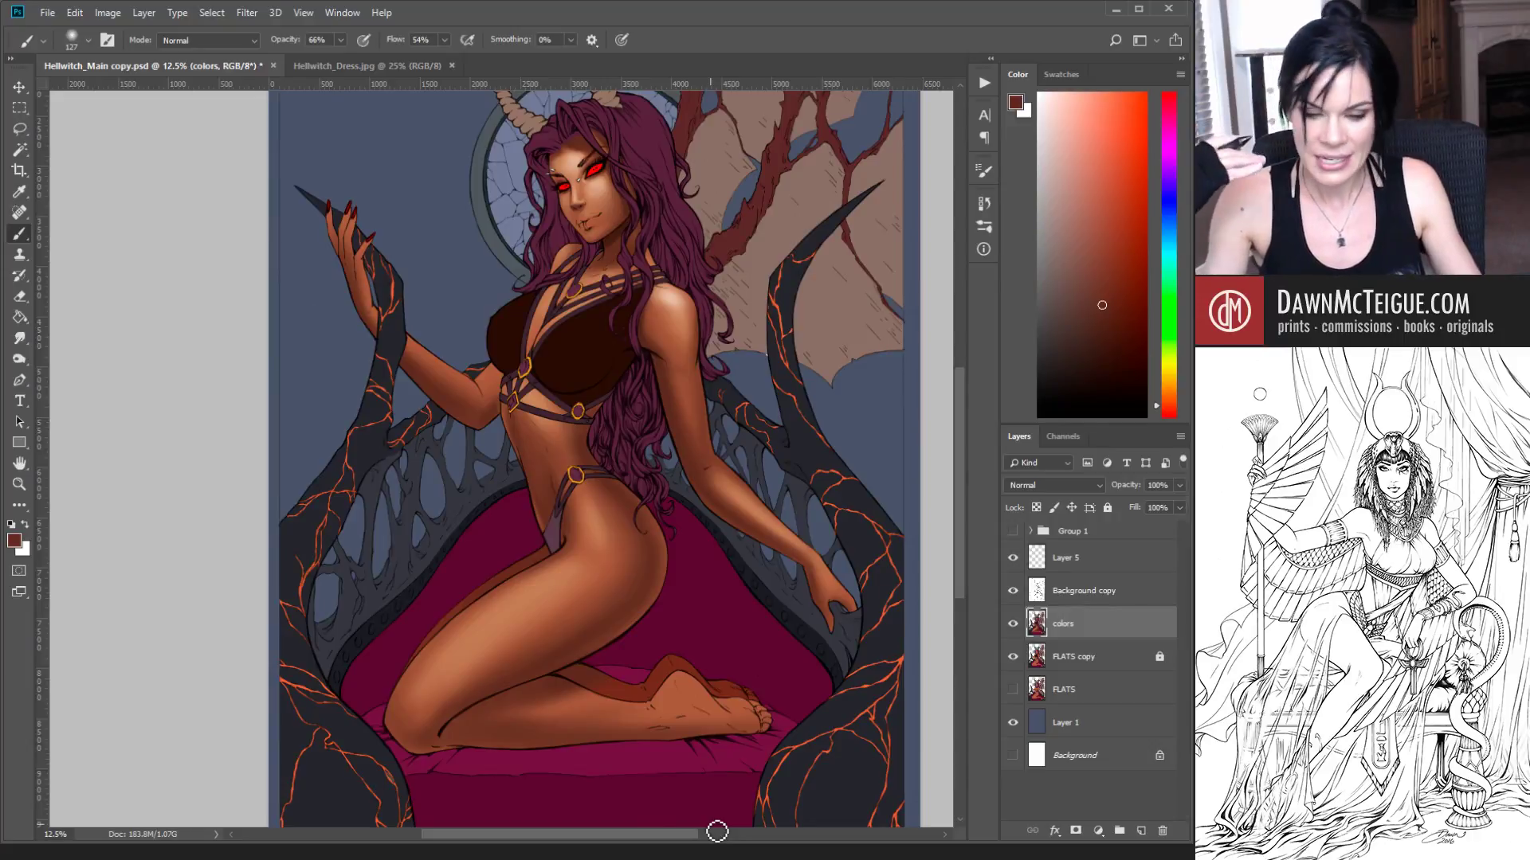
Step: Shade the hip and torso at brush sizes 199 and 155 with browns sampled by the armpit, hip and waist
{"action": "left_click", "coordinate": [648, 316], "text": "alt"}
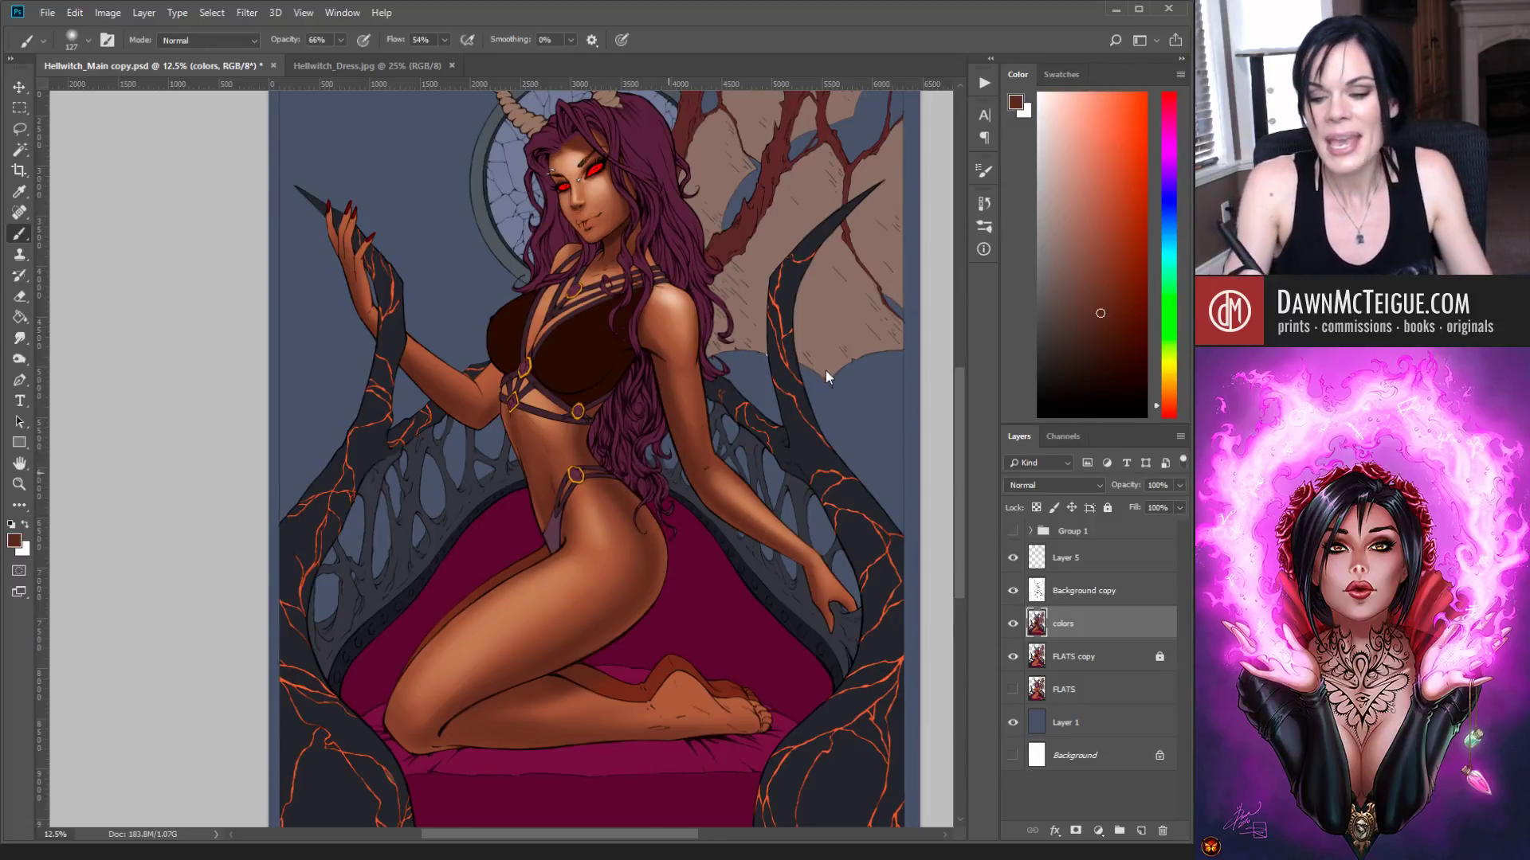
{"action": "key", "text": "bracketright"}
{"action": "key", "text": "bracketright"}
{"action": "key", "text": "bracketright"}
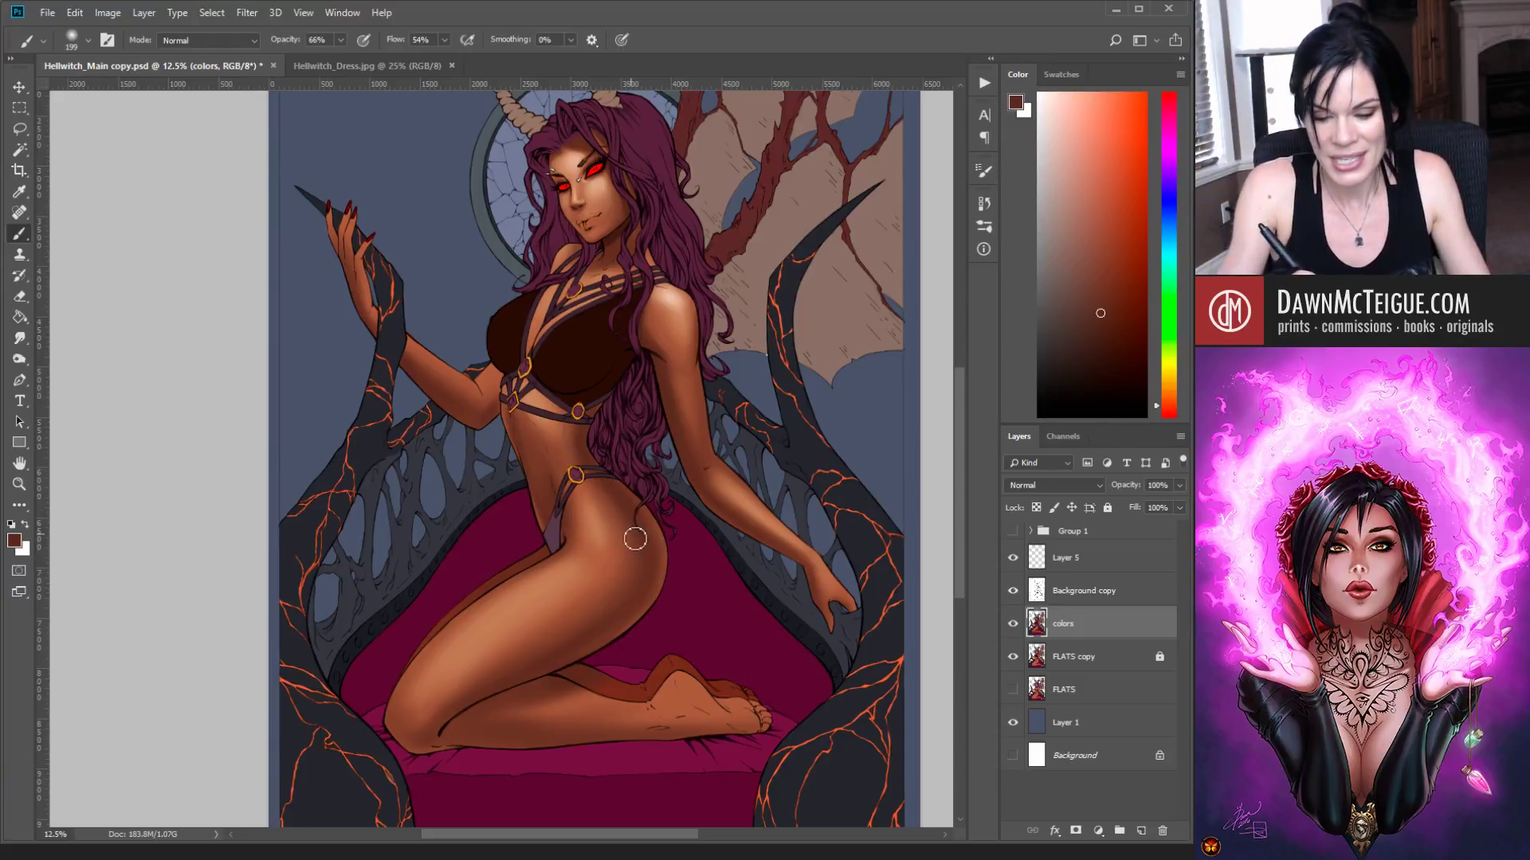
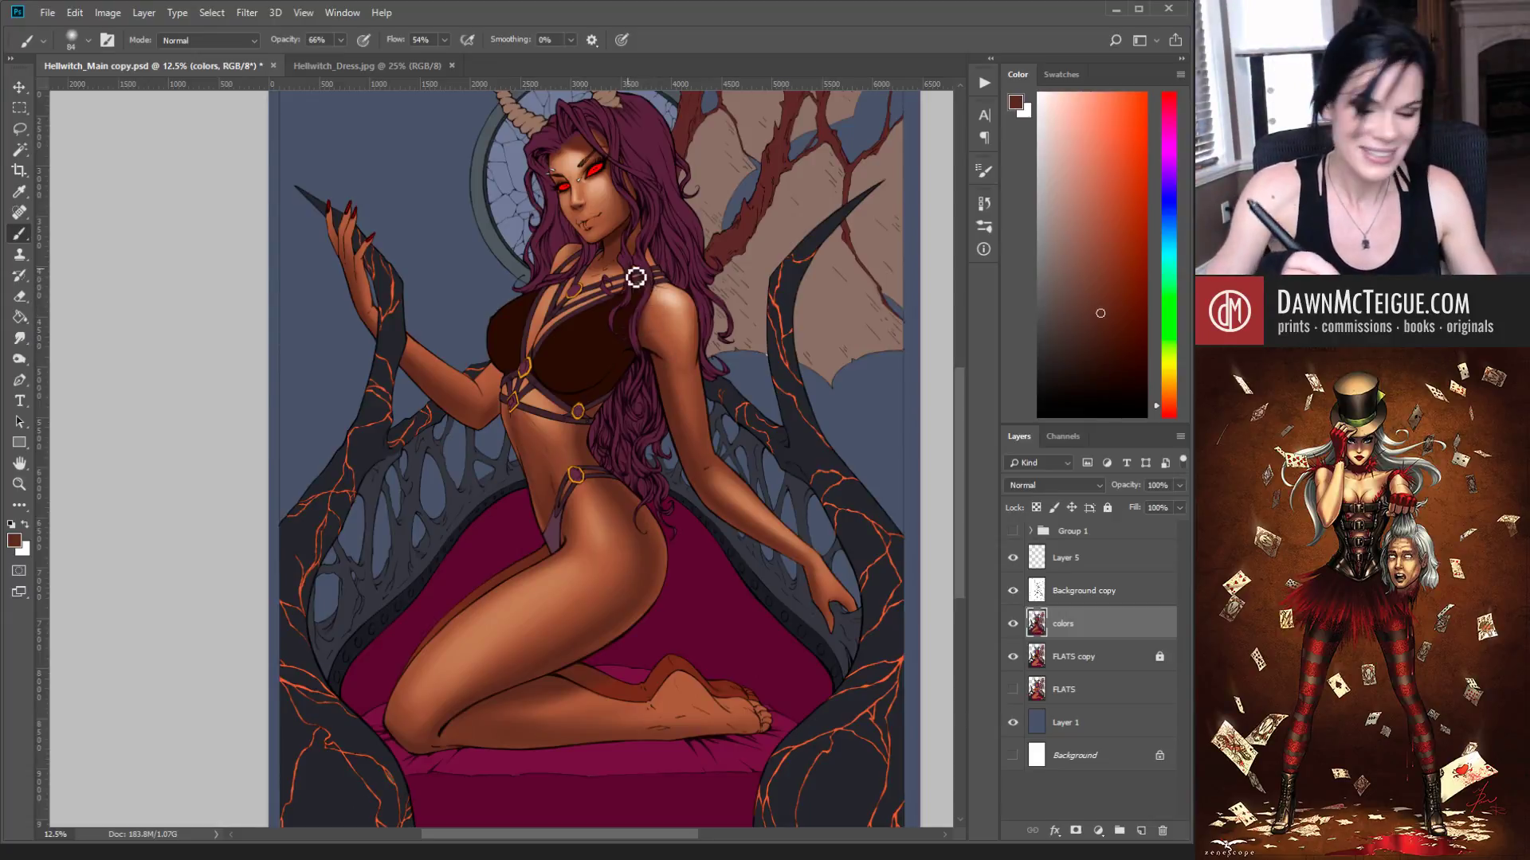
{"action": "left_click", "coordinate": [620, 543], "text": "alt"}
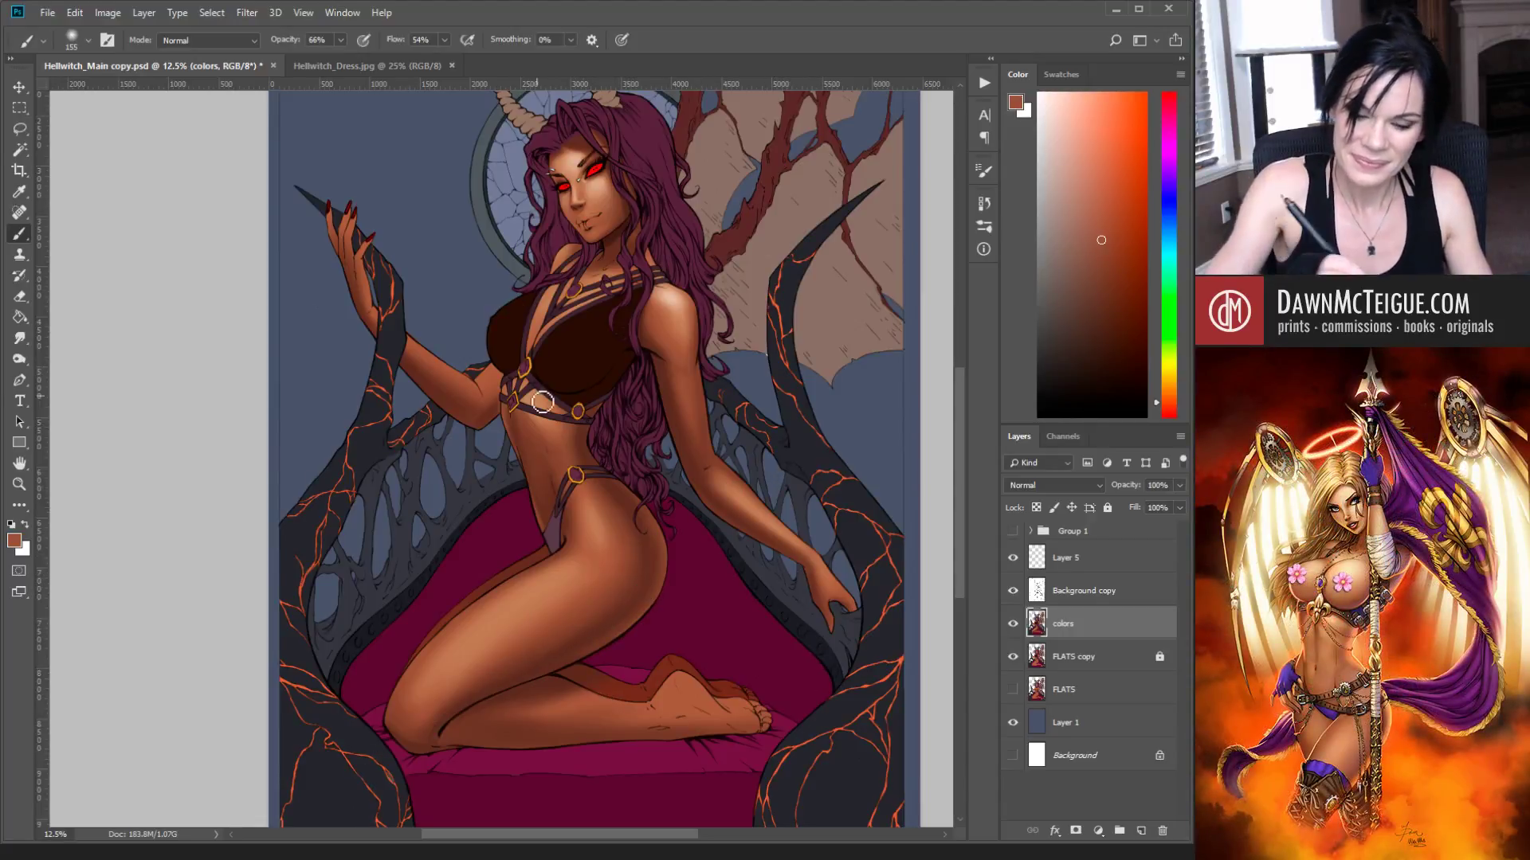
{"action": "left_click", "coordinate": [586, 433], "text": "alt"}
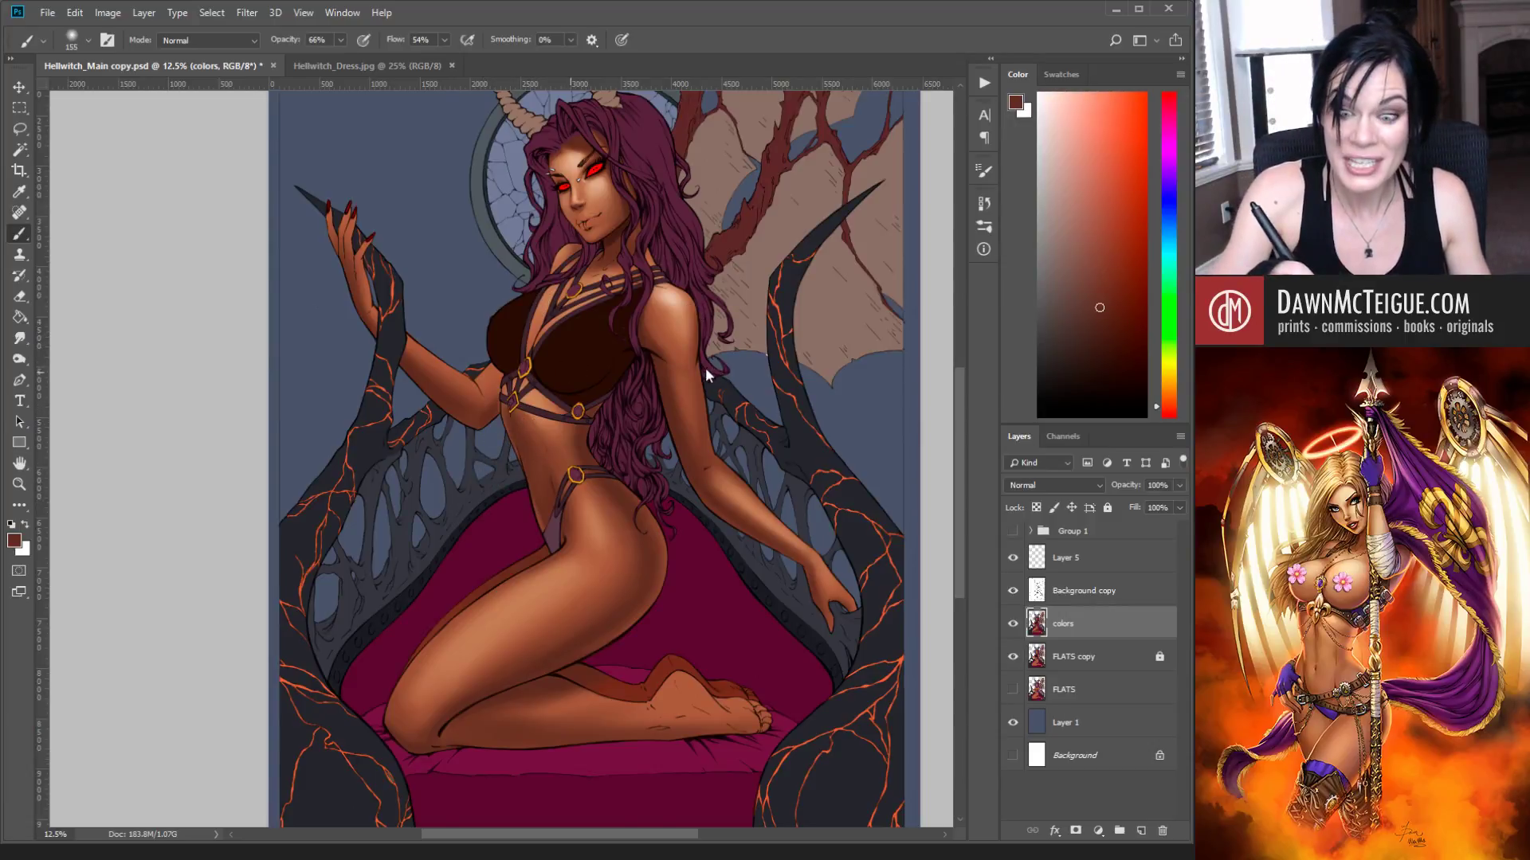
Step: Blend light into the neck and upper chest at brush sizes 64 and 95 with tones sampled from the face, jaw and shoulder
{"action": "key", "text": "bracketleft"}
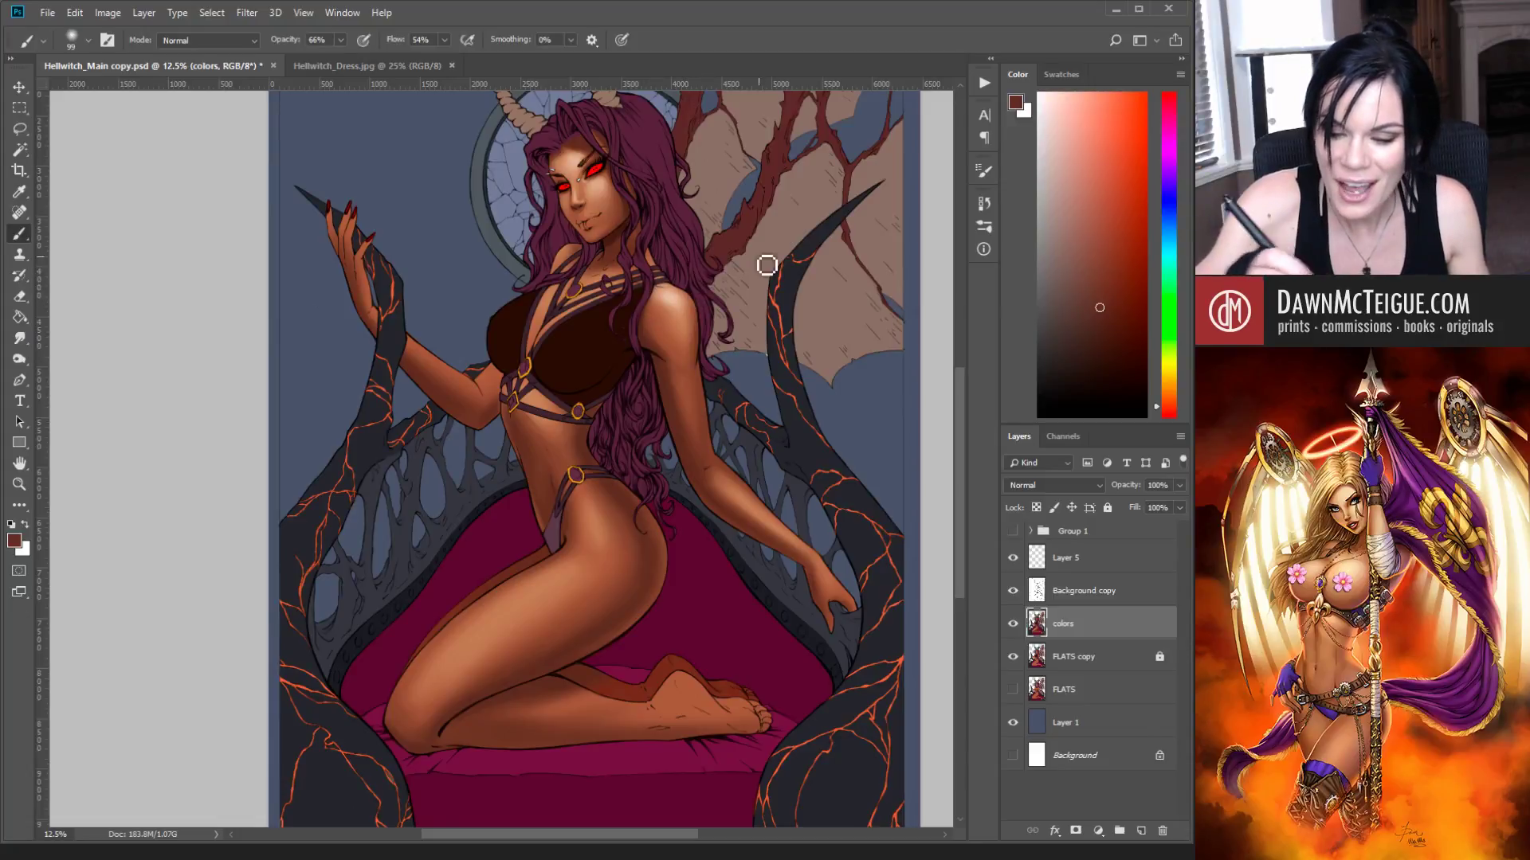
{"action": "key", "text": "bracketleft"}
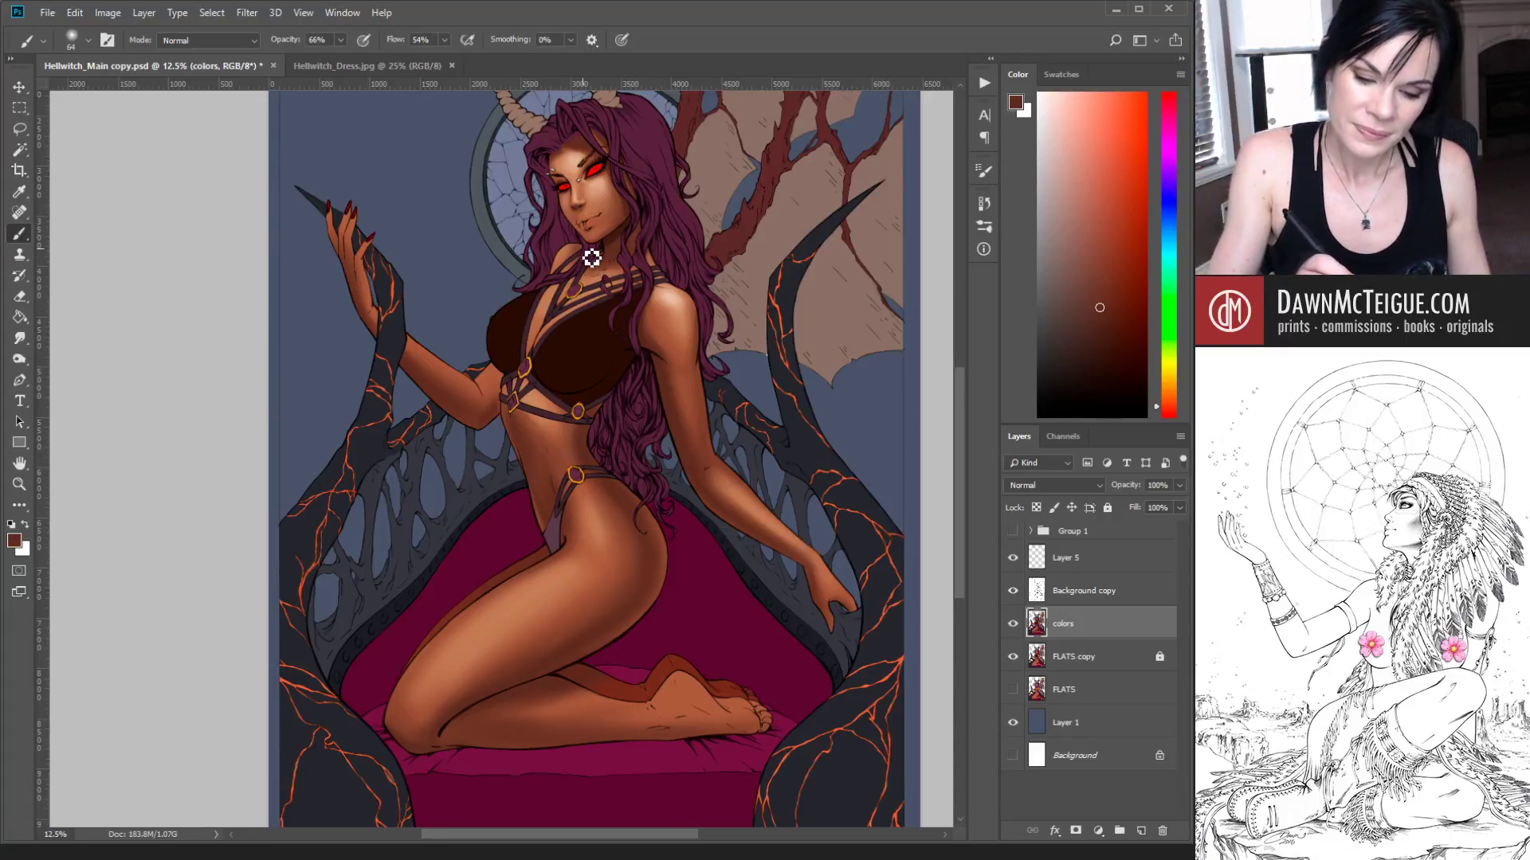
{"action": "left_click", "coordinate": [614, 201], "text": "alt"}
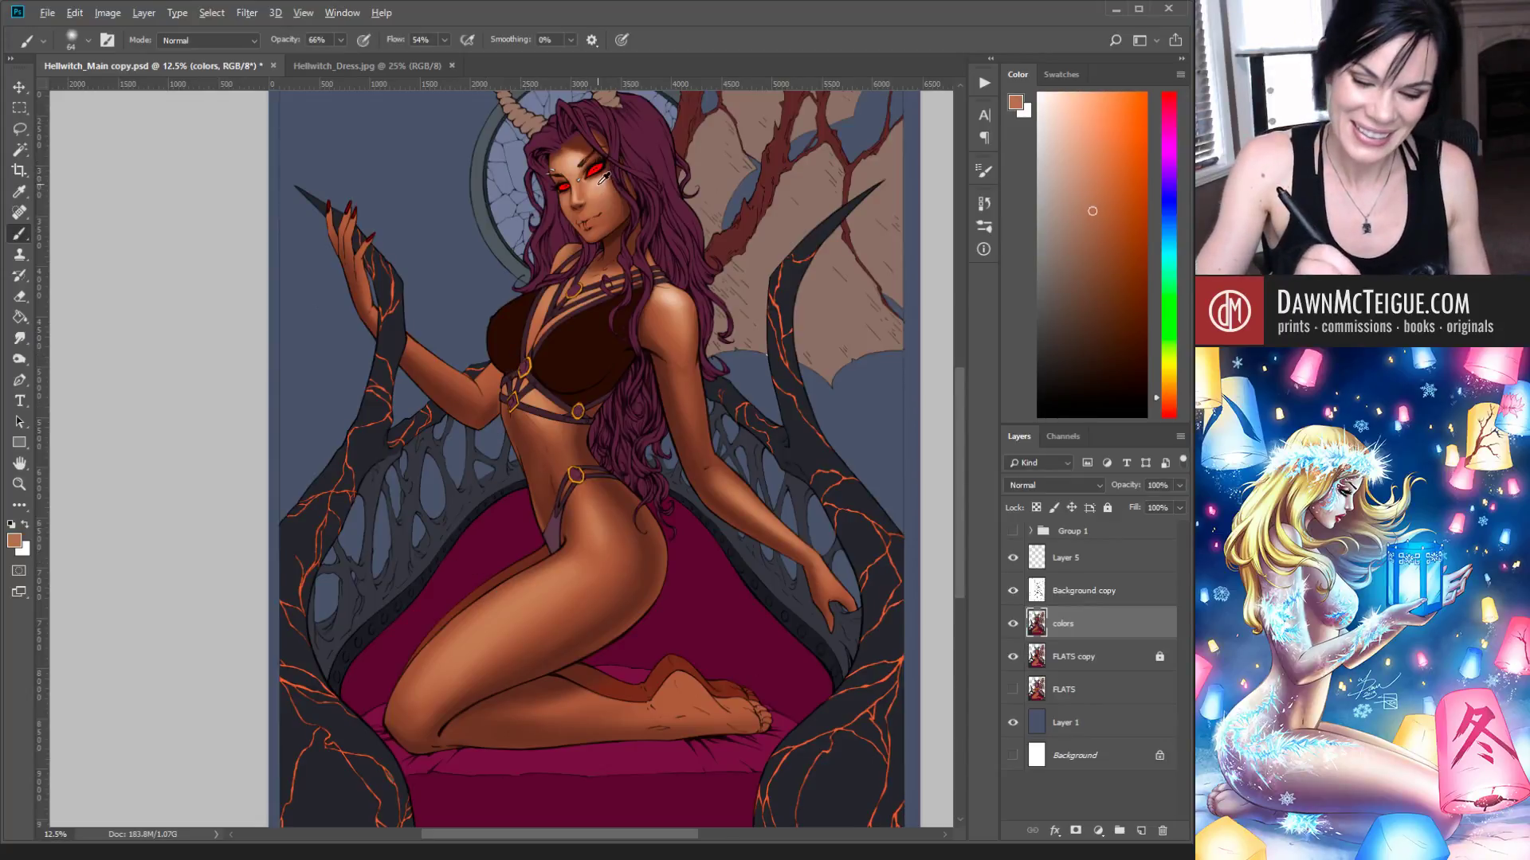
{"action": "left_click", "coordinate": [627, 204], "text": "alt"}
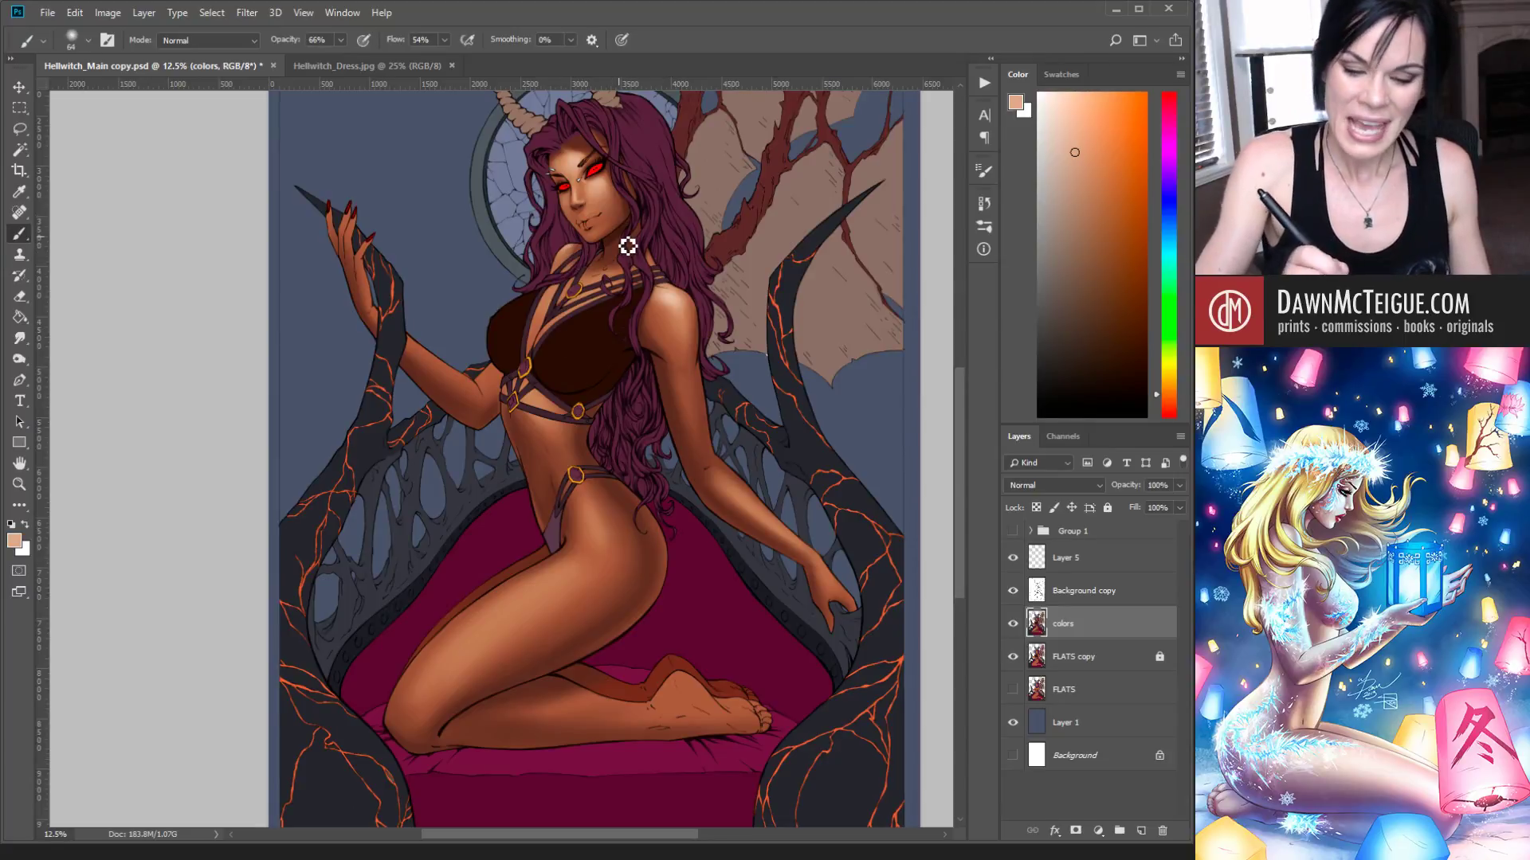
{"action": "left_click_drag", "start_coordinate": [734, 234], "coordinate": [754, 274]}
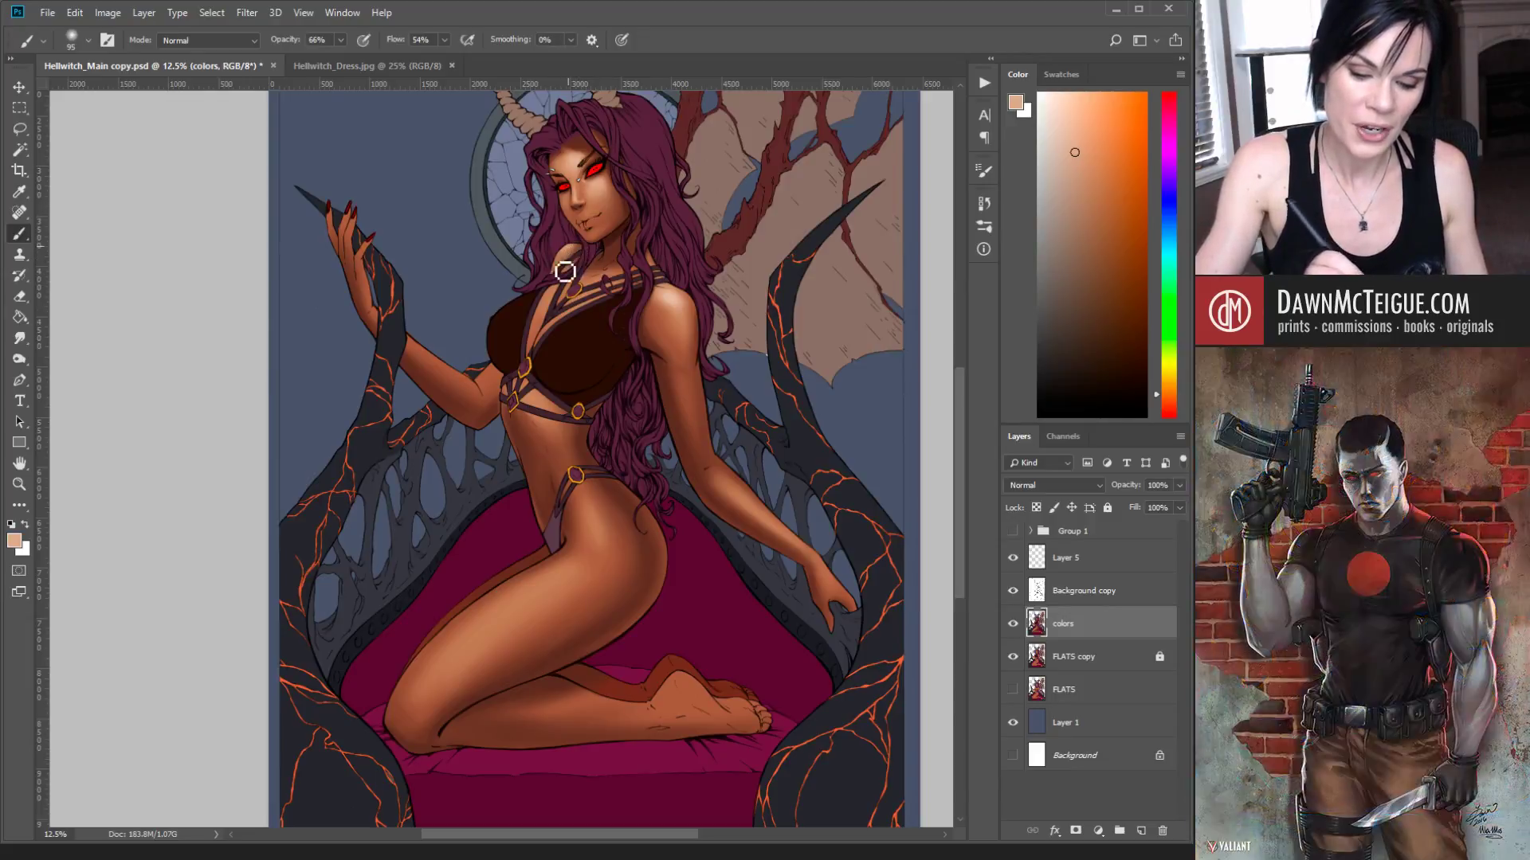
{"action": "left_click", "coordinate": [620, 207], "text": "alt"}
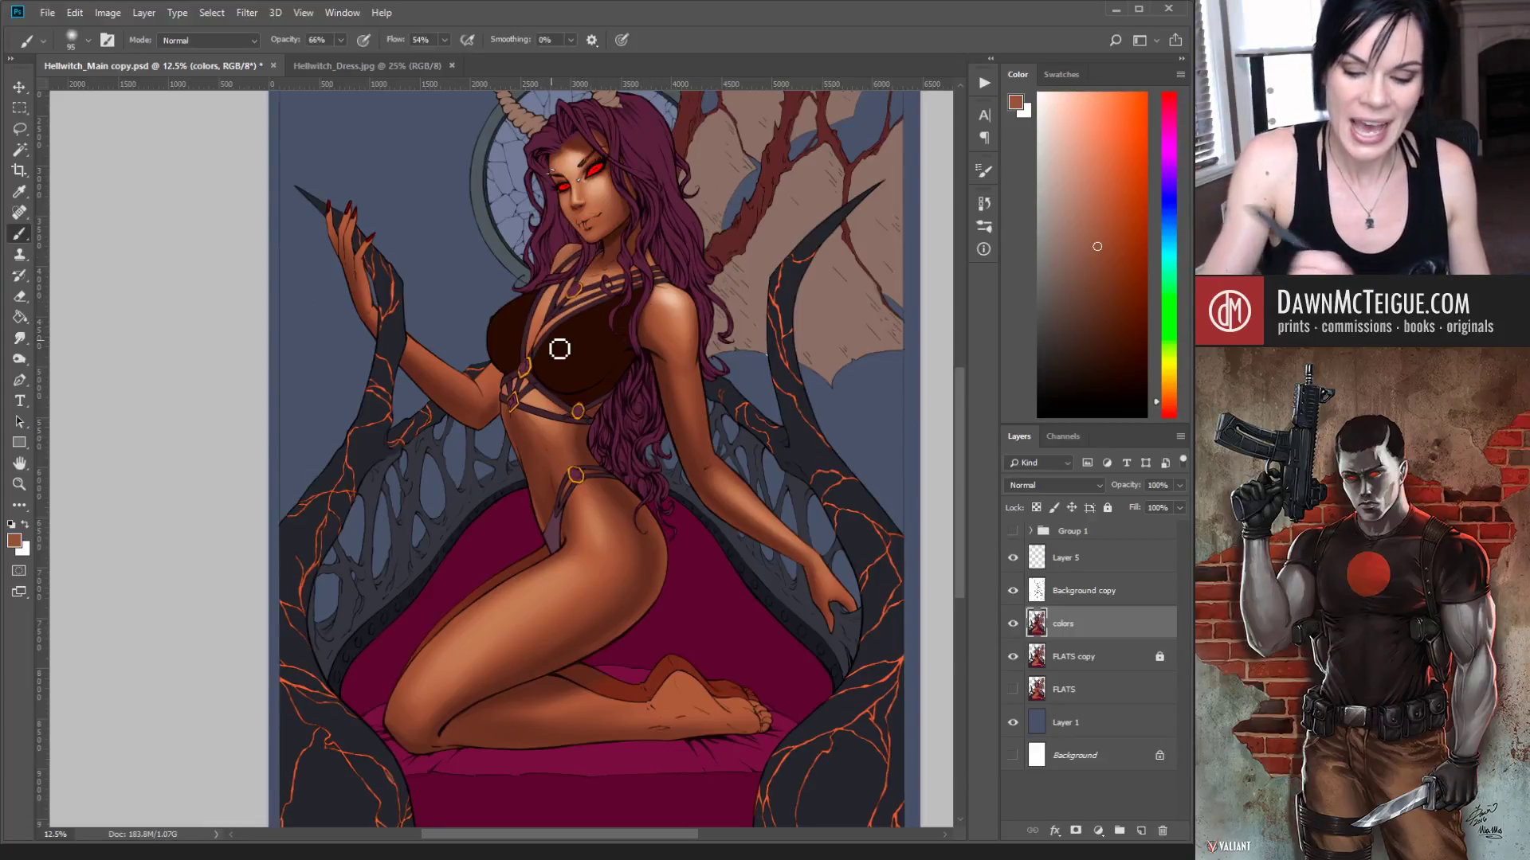
{"action": "left_click", "coordinate": [666, 324], "text": "alt"}
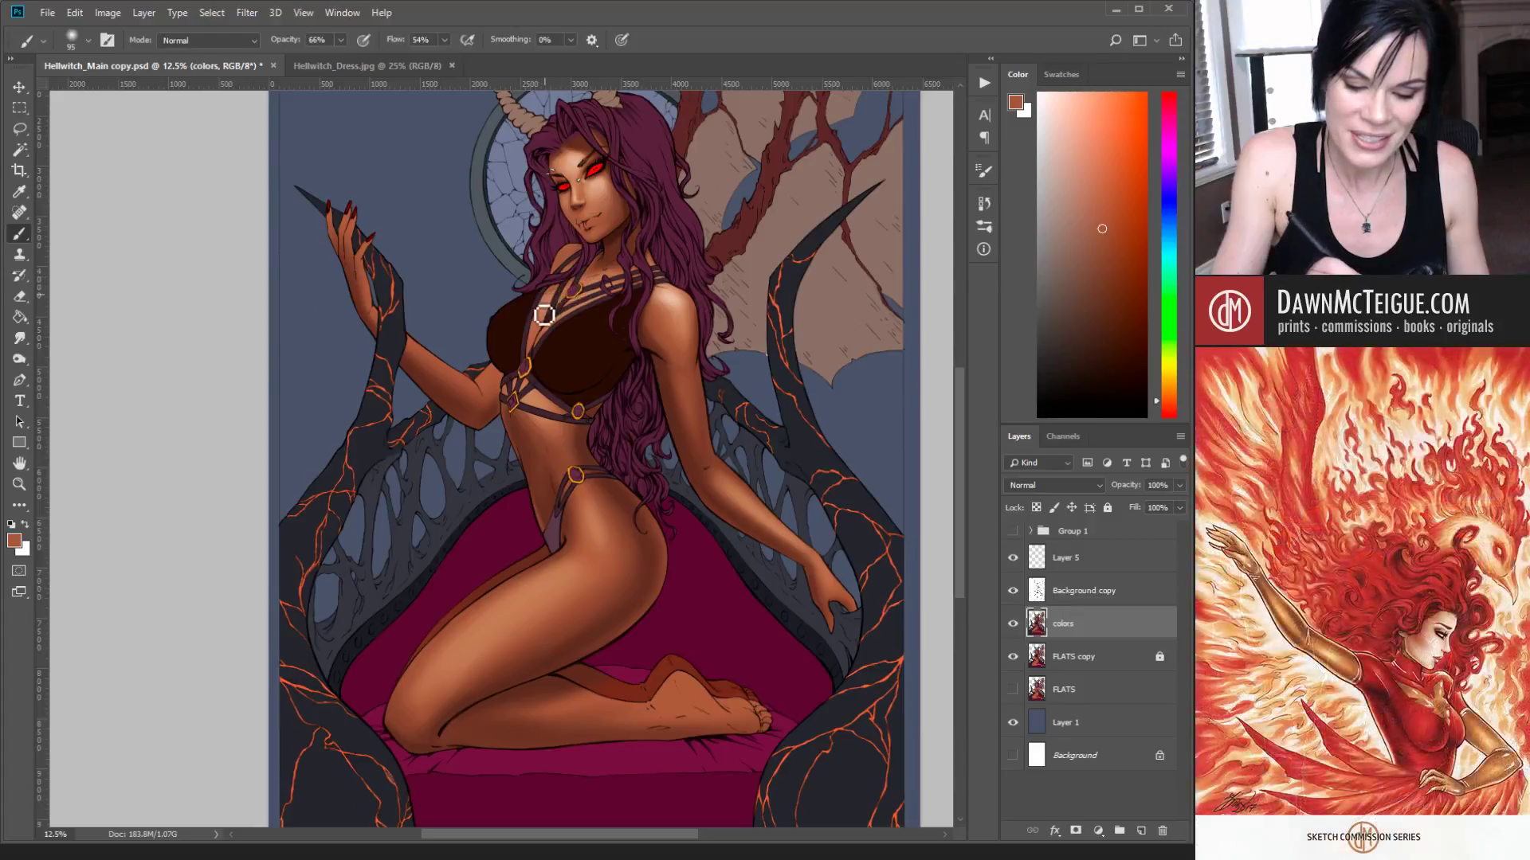
Step: Deepen the neck and chest shadows at brush sizes 29 and 50 with dark brown sampled from the neck
{"action": "left_click", "coordinate": [607, 259], "text": "alt"}
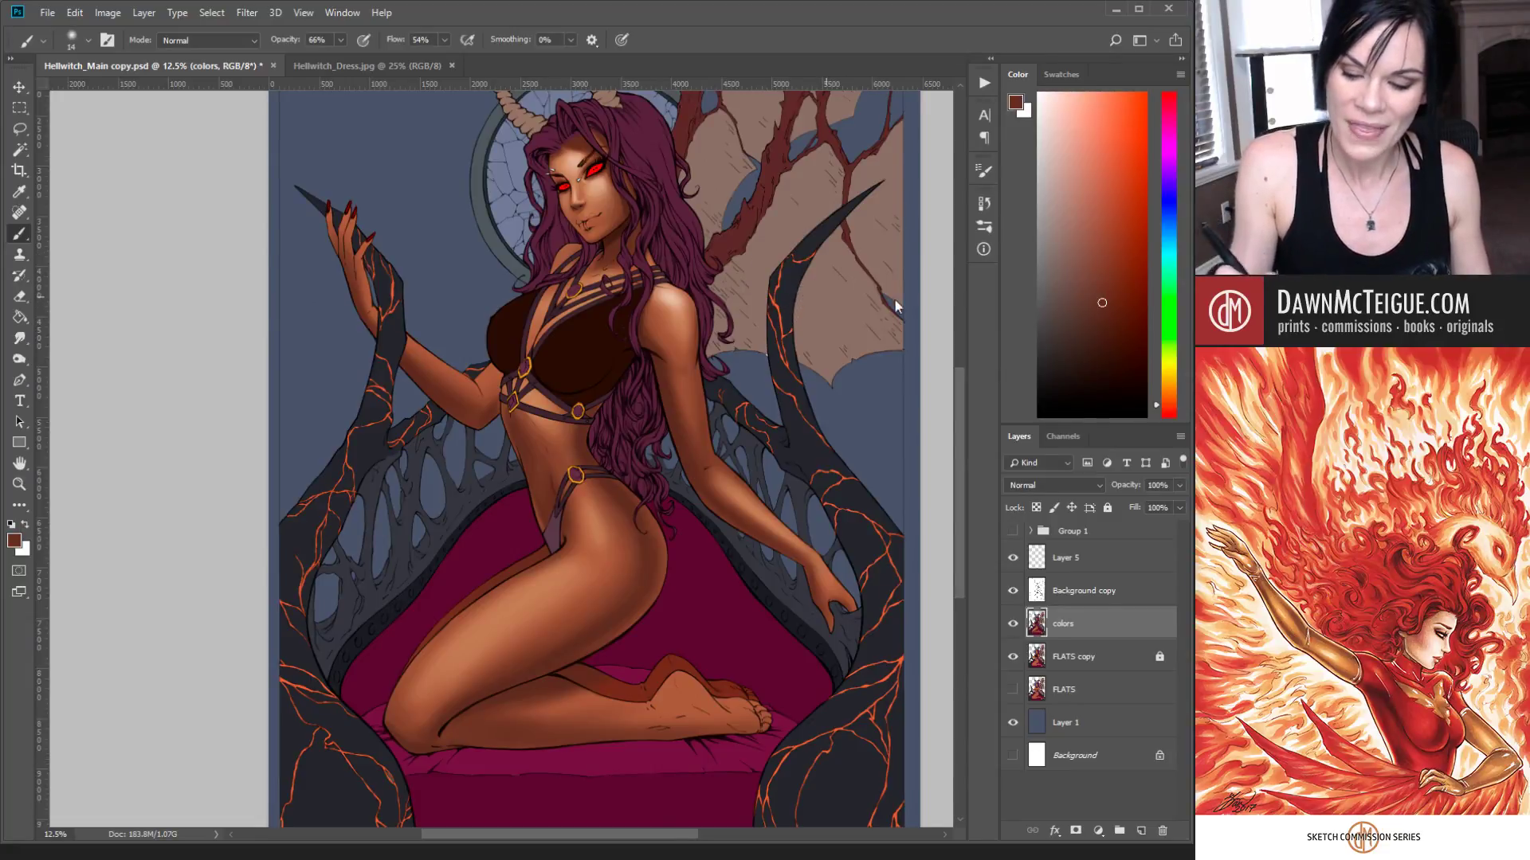
{"action": "key", "text": "bracketright"}
{"action": "key", "text": "bracketright"}
{"action": "key", "text": "bracketright"}
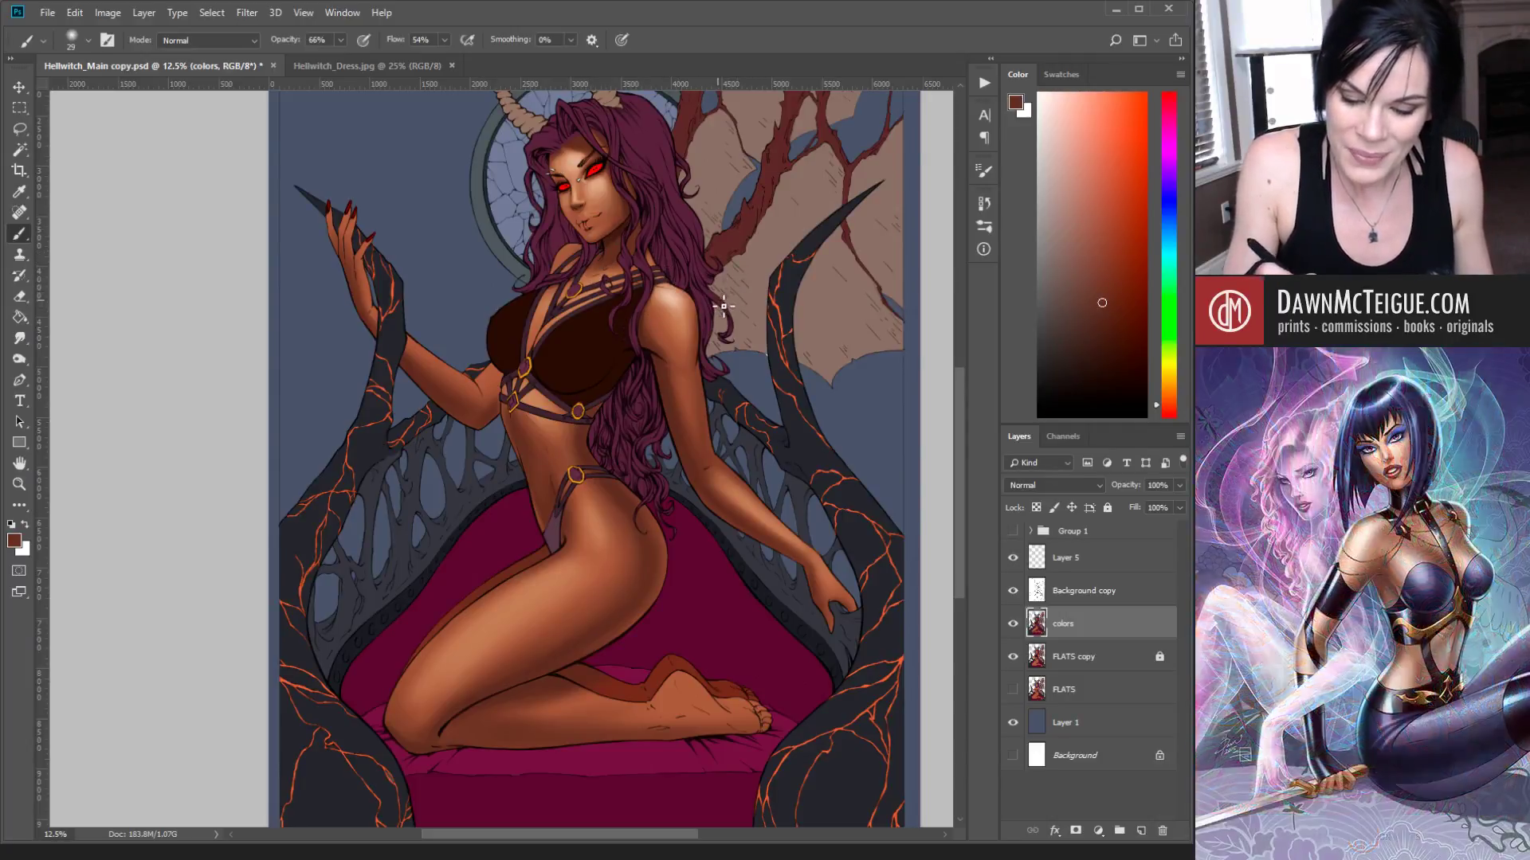
{"action": "key", "text": "]"}
{"action": "key", "text": "]"}
{"action": "key", "text": "]"}
{"action": "key", "text": "]"}
{"action": "key", "text": "]"}
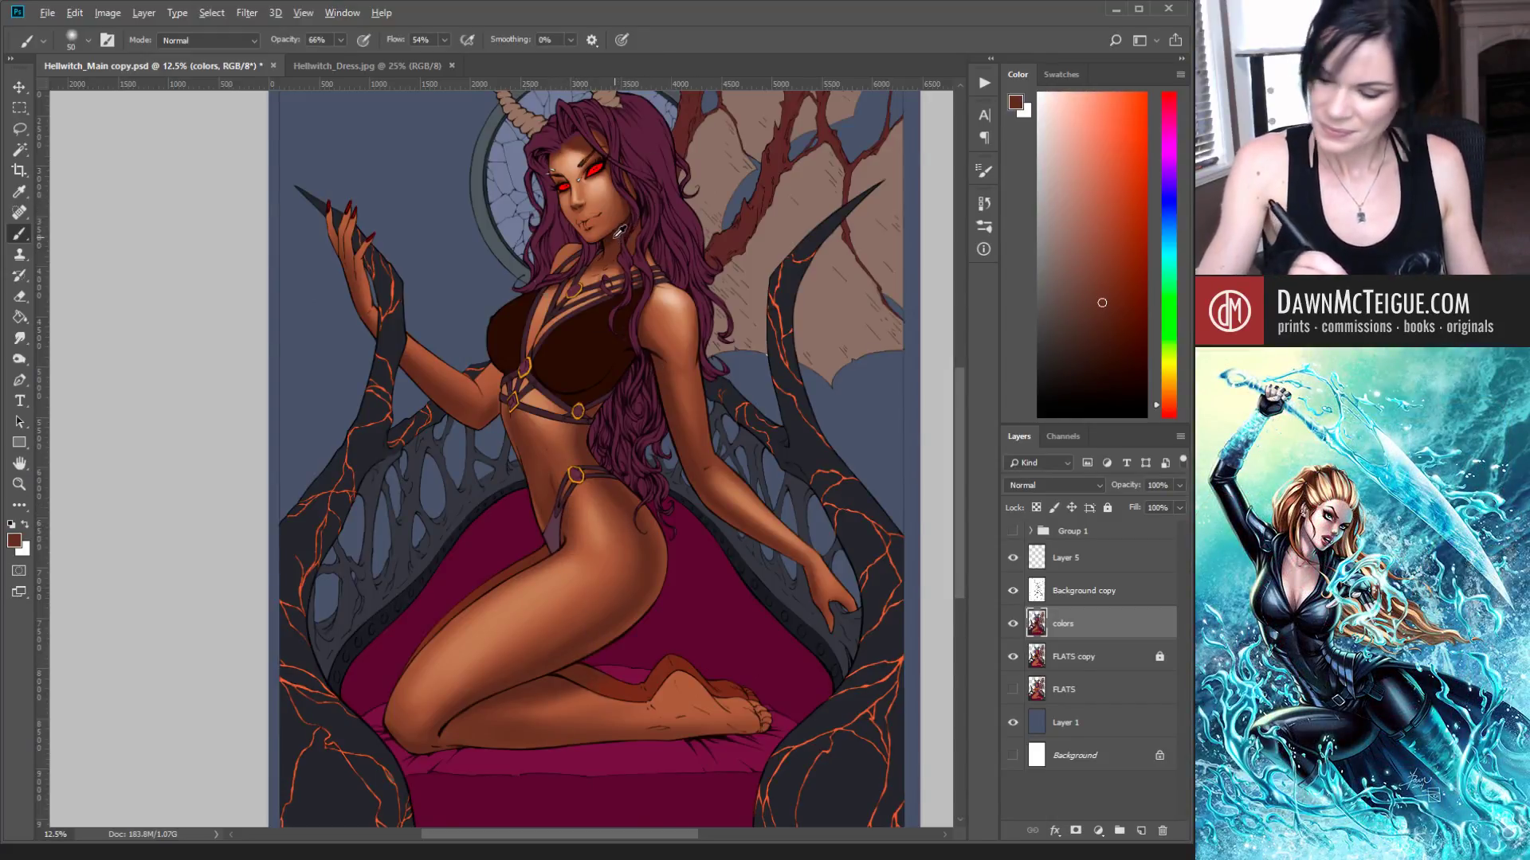
Step: Shade the shoulder and upper arm at brush sizes 76, 97 and 143 with a very dark brown from the chest and a mid-brown from the shoulder
{"action": "left_click", "coordinate": [569, 369], "text": "alt"}
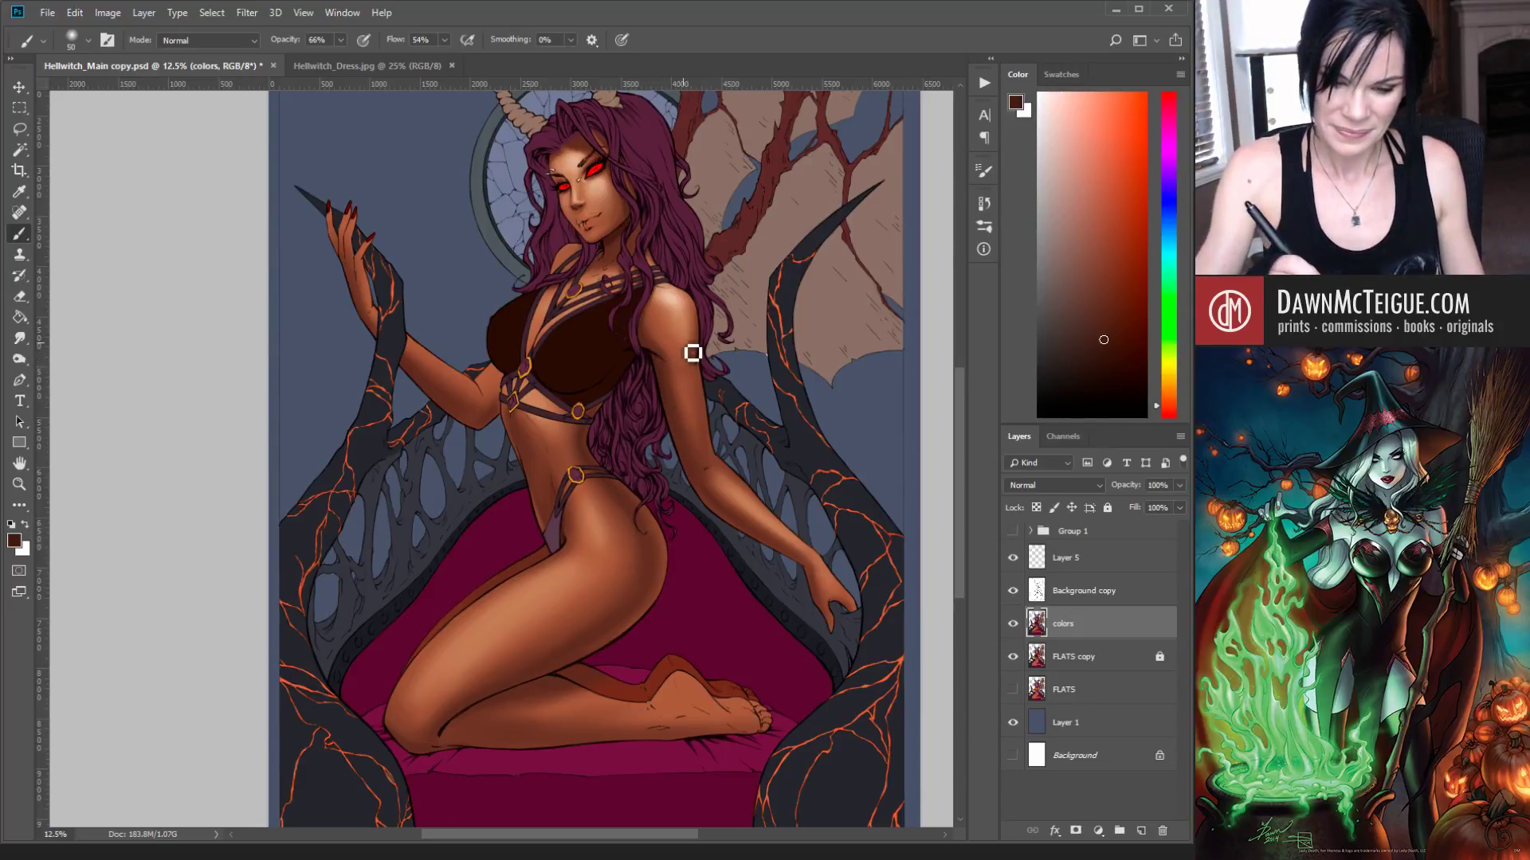
{"action": "key", "text": "bracketright"}
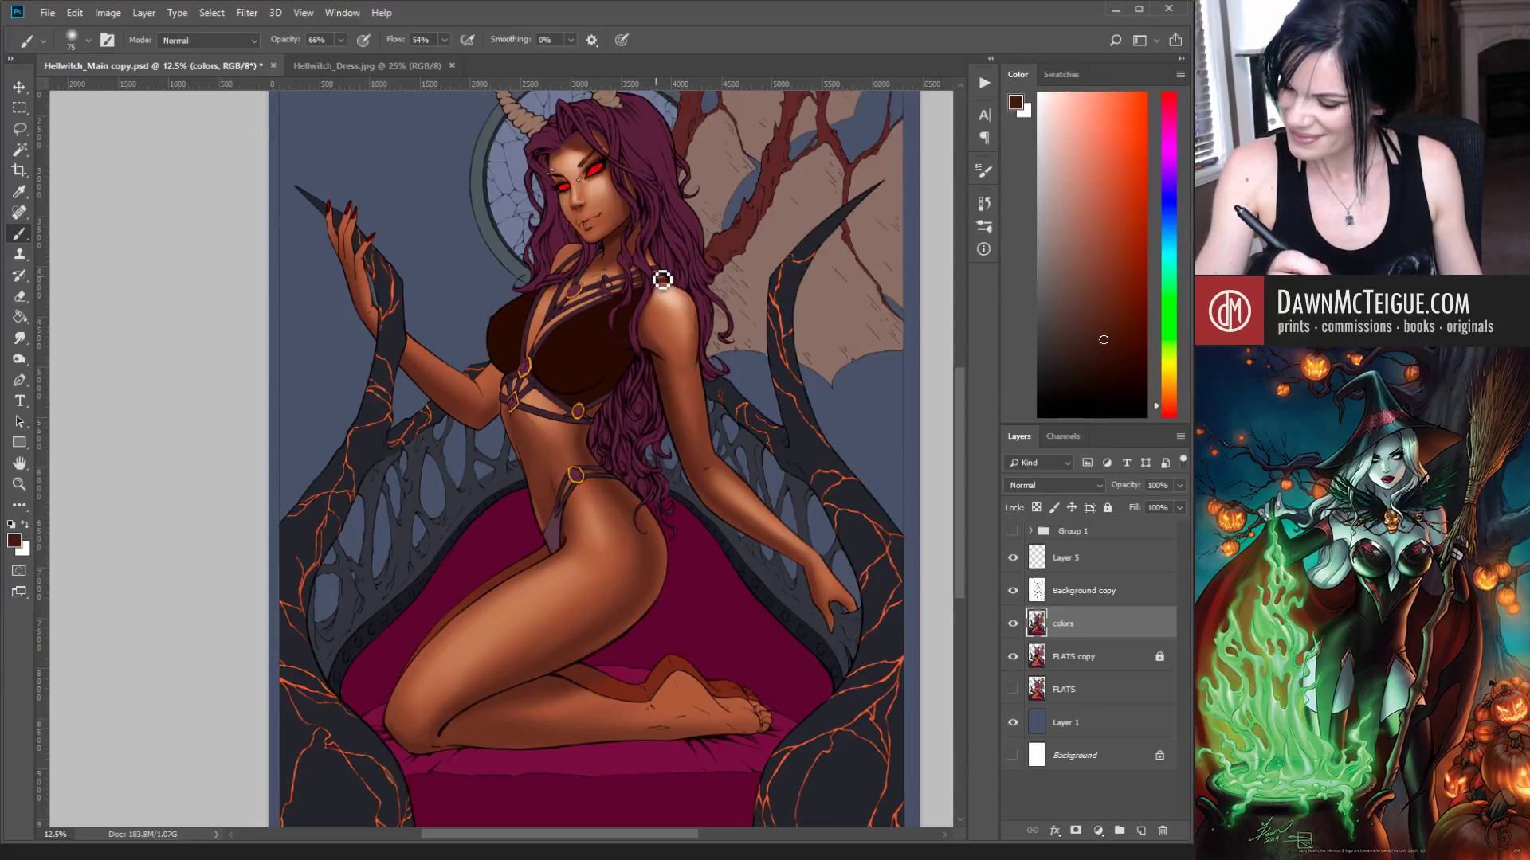
{"action": "key", "text": "bracketright"}
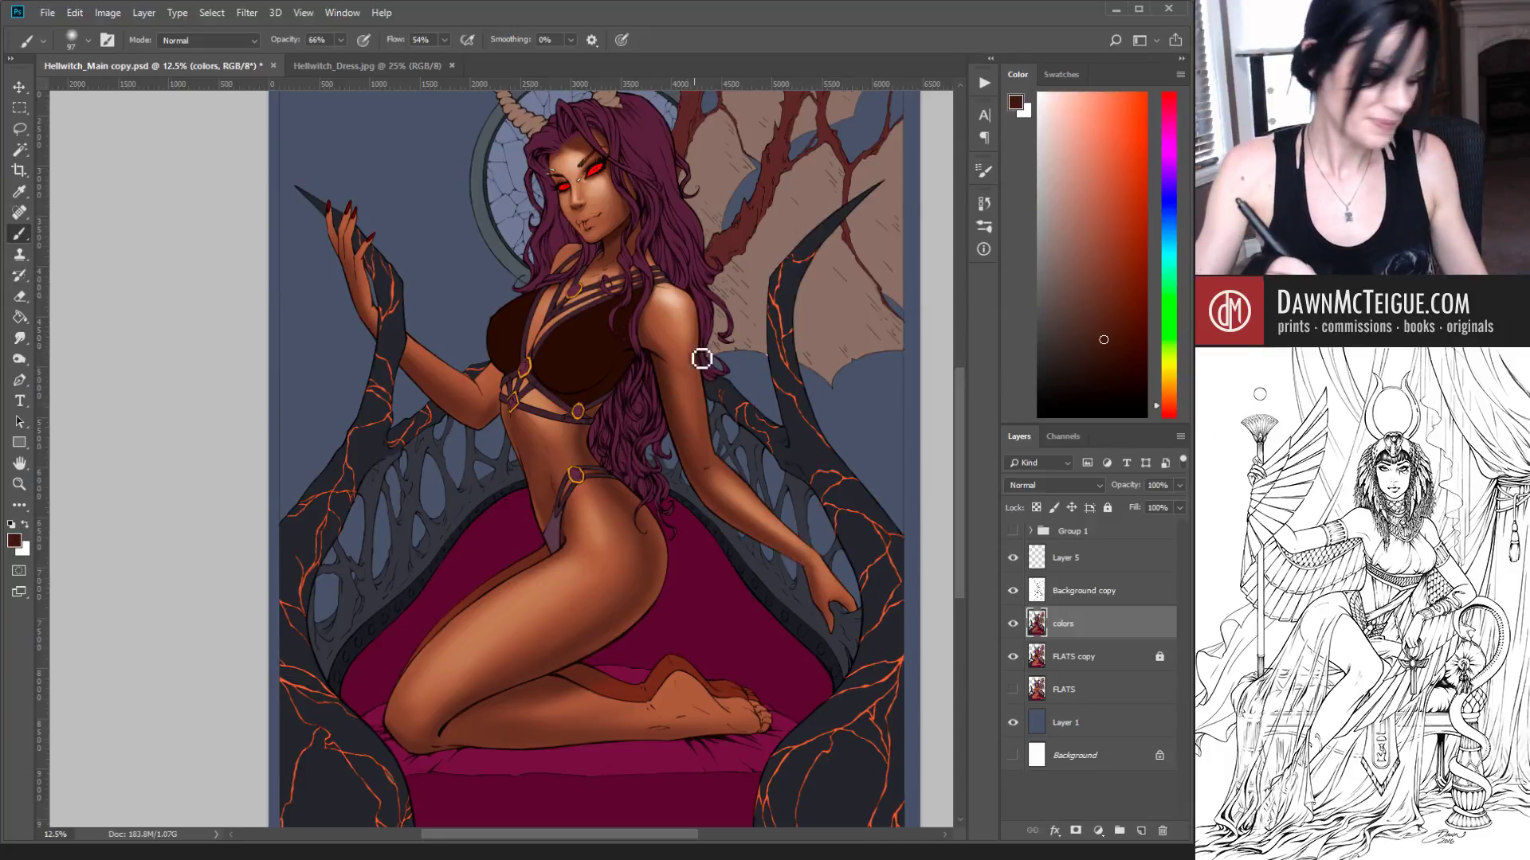
{"action": "left_click", "coordinate": [664, 311], "text": "alt"}
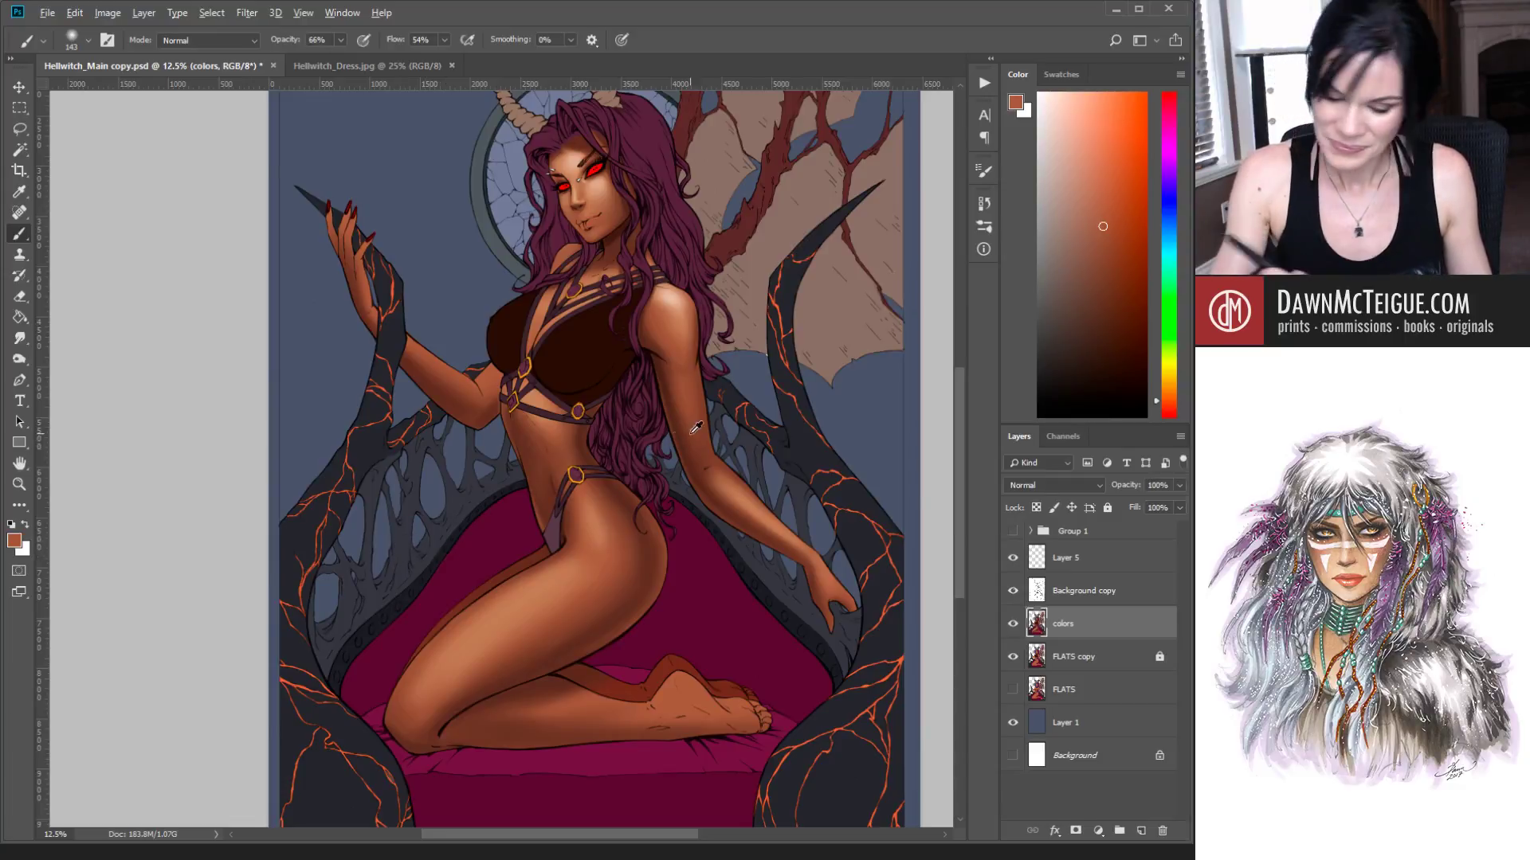
Step: Blend the skin along the waist at brush size 76 with brown sampled from the hip
{"action": "left_click", "coordinate": [592, 544], "text": "alt"}
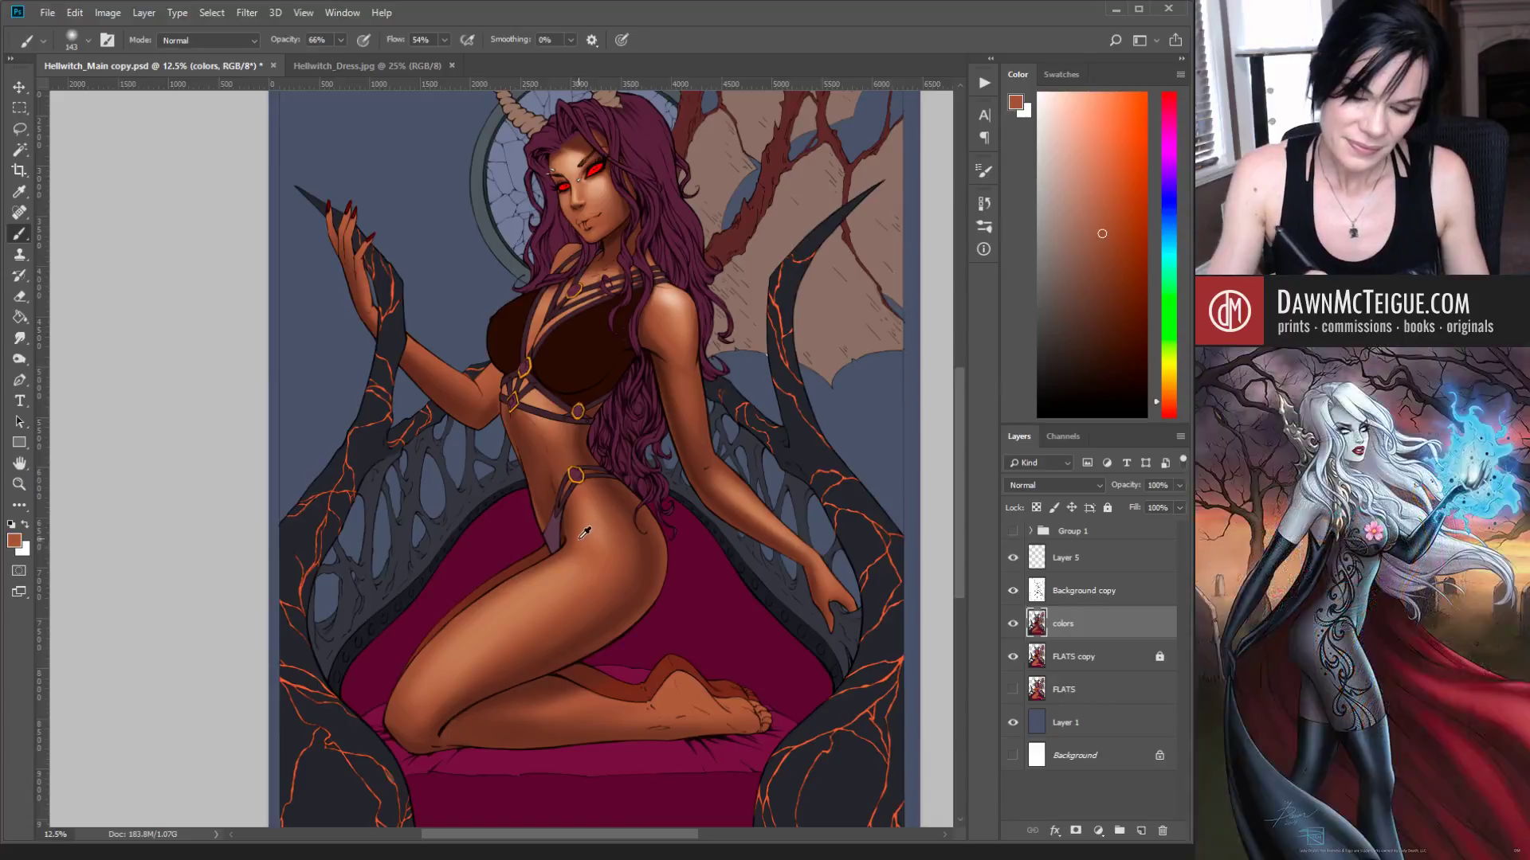
{"action": "key", "text": "bracketleft"}
{"action": "key", "text": "bracketleft"}
{"action": "key", "text": "bracketleft"}
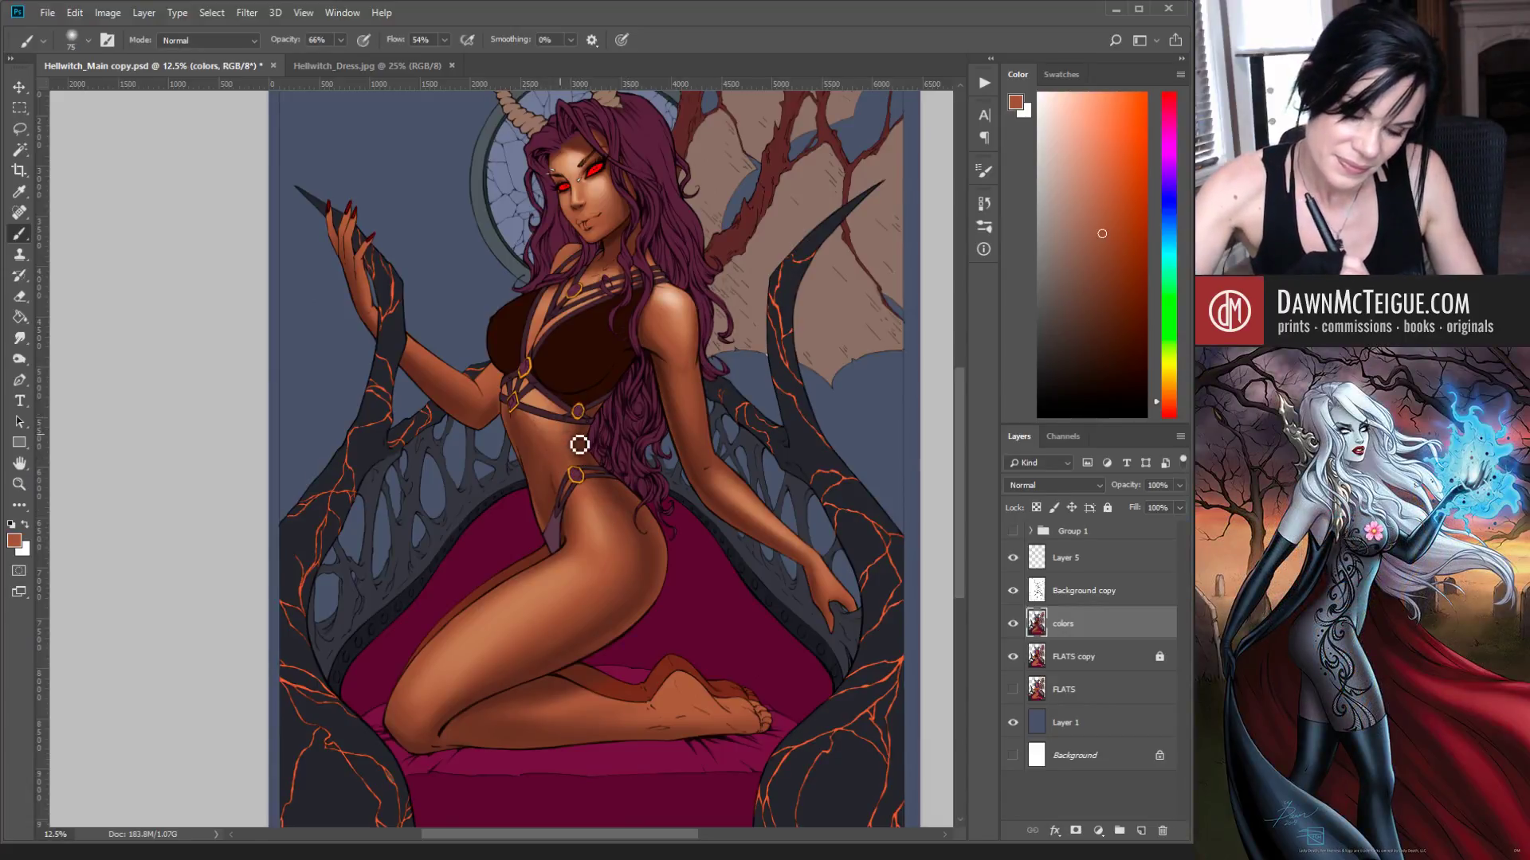
{"action": "mouse_move", "coordinate": [577, 444]}
{"action": "left_mouse_down"}
{"action": "mouse_move", "coordinate": [553, 433]}
{"action": "mouse_move", "coordinate": [573, 472]}
{"action": "left_mouse_up"}
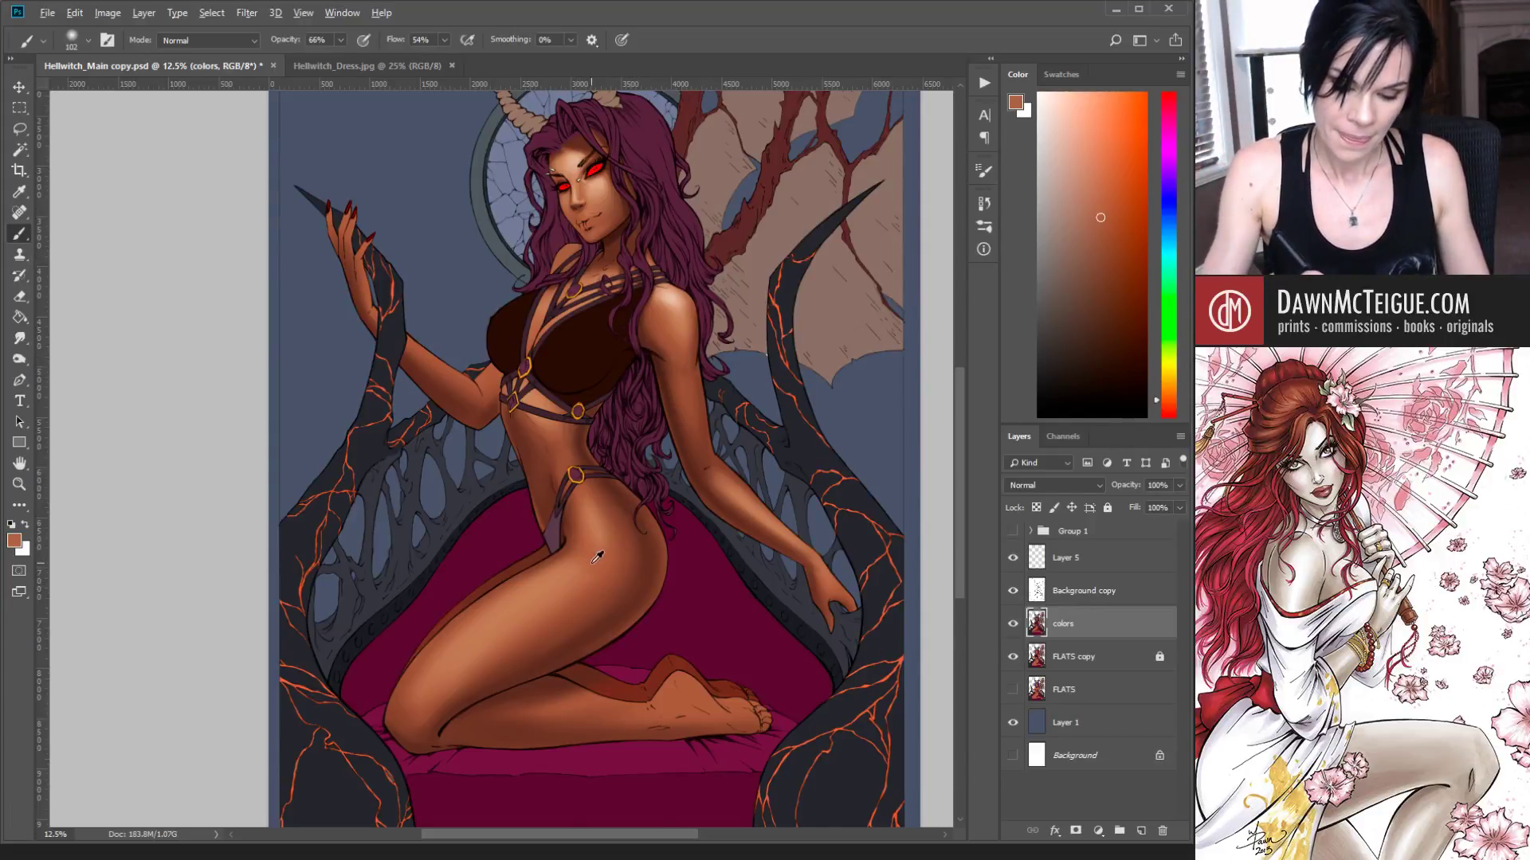
Step: Brighten the thigh highlights at brush size 177 with peach and tan tones sampled along the upper thigh
{"action": "left_click", "coordinate": [551, 577], "text": "alt"}
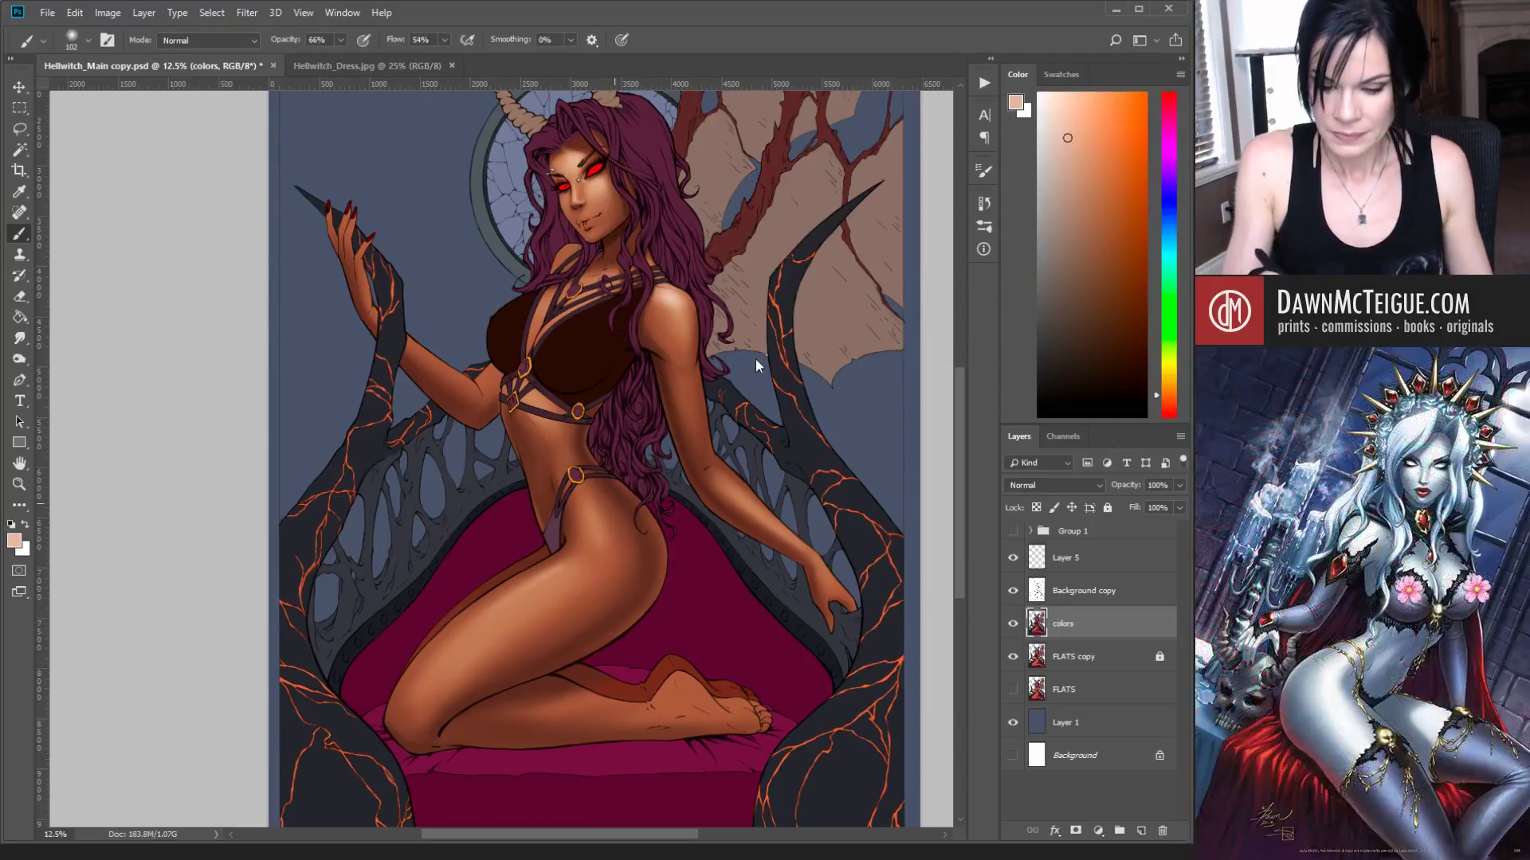
{"action": "key", "text": "bracketright"}
{"action": "key", "text": "bracketright"}
{"action": "key", "text": "bracketright"}
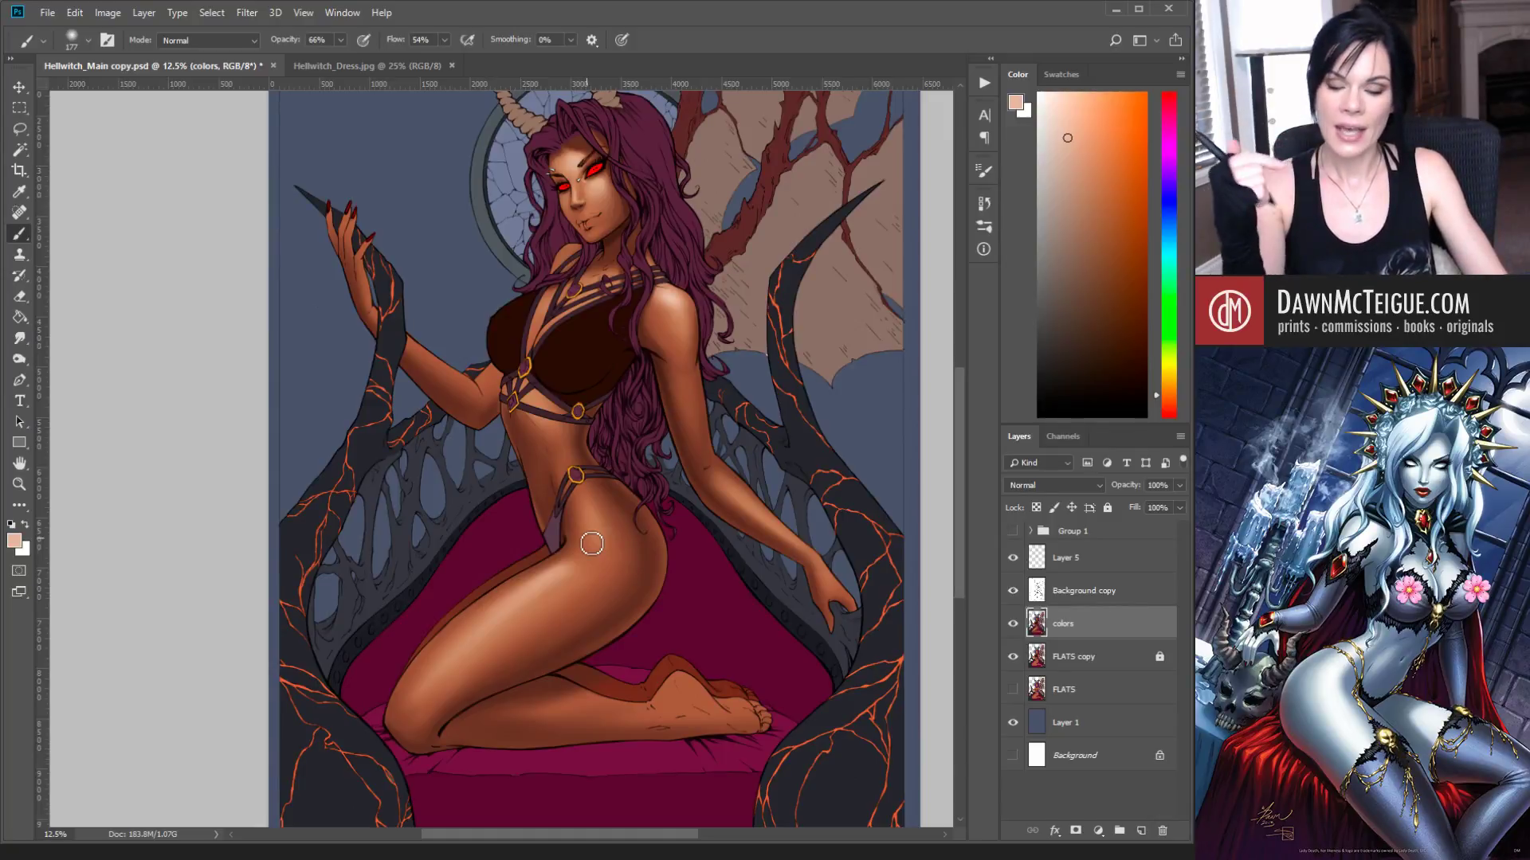
{"action": "left_click", "coordinate": [561, 590], "text": "alt"}
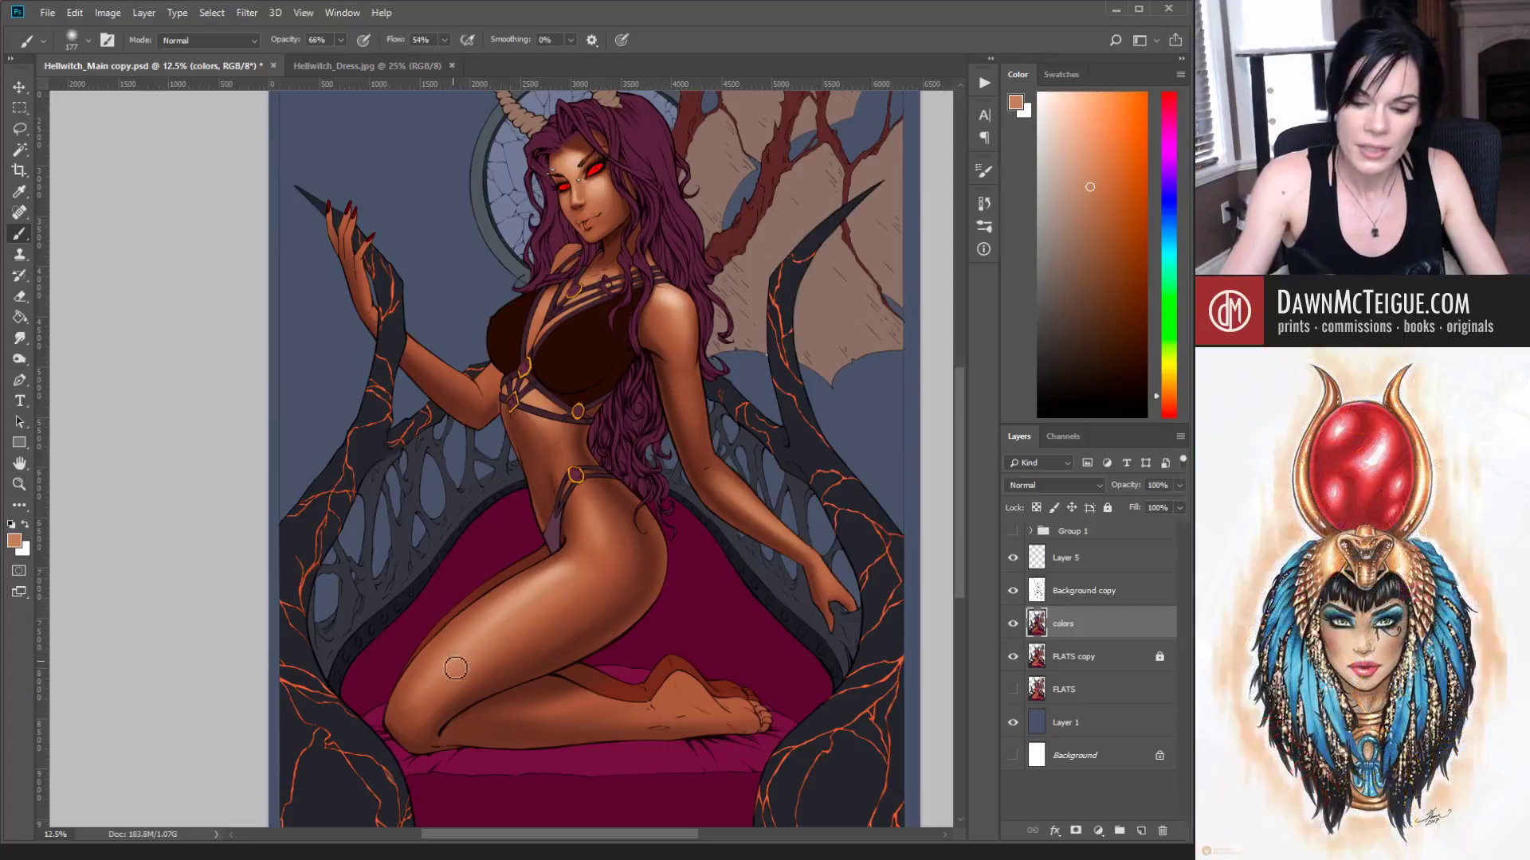
{"action": "left_click", "coordinate": [531, 601], "text": "alt"}
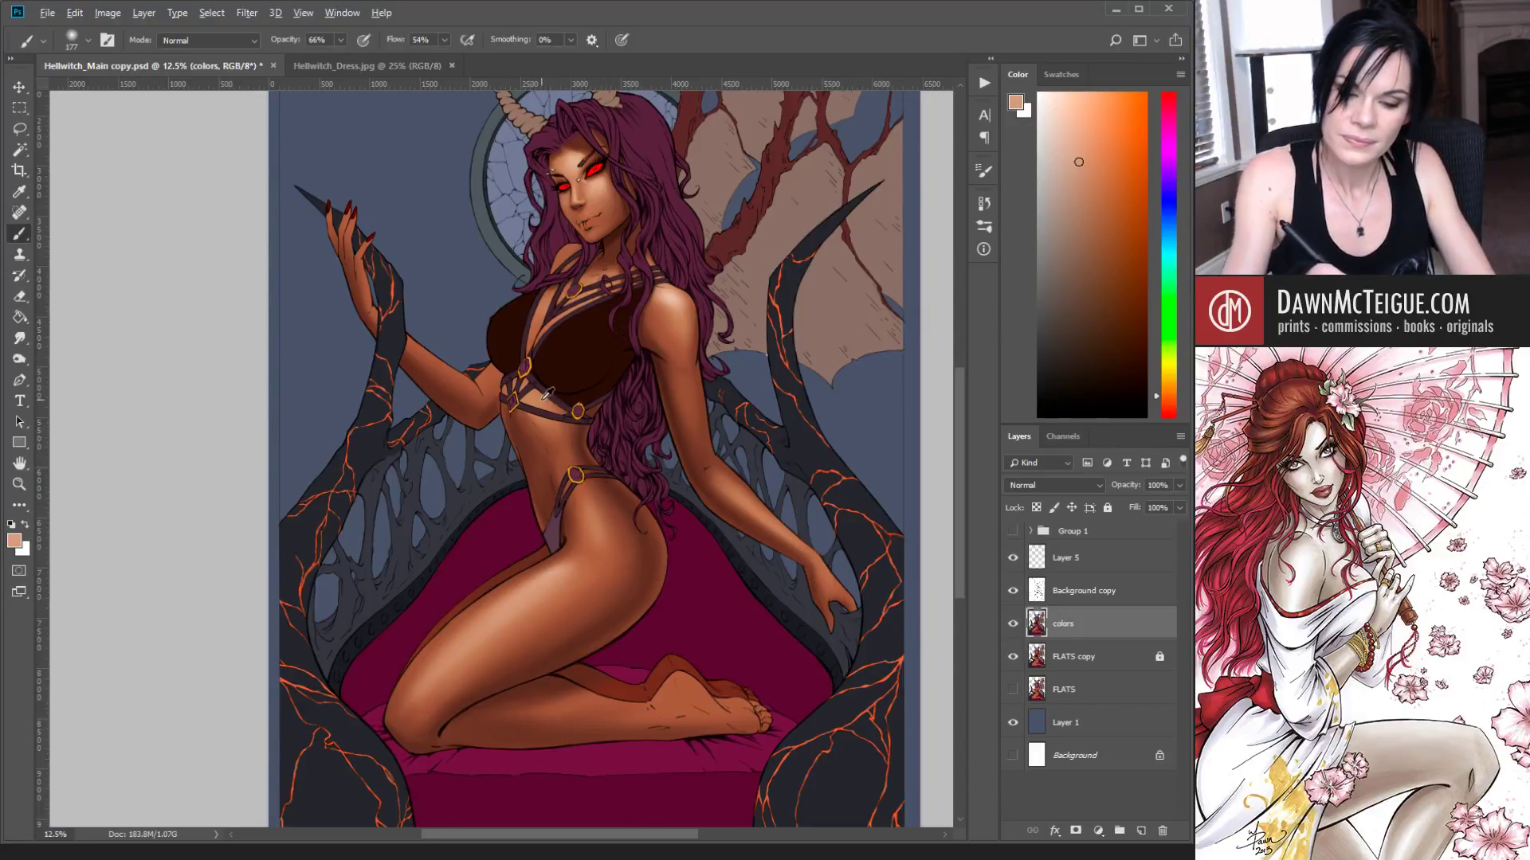
Step: Blend the hip and thigh at brush sizes 177 and 95 with tones sampled from the waist, hip and knee, and save the file
{"action": "left_click", "coordinate": [562, 483], "text": "alt"}
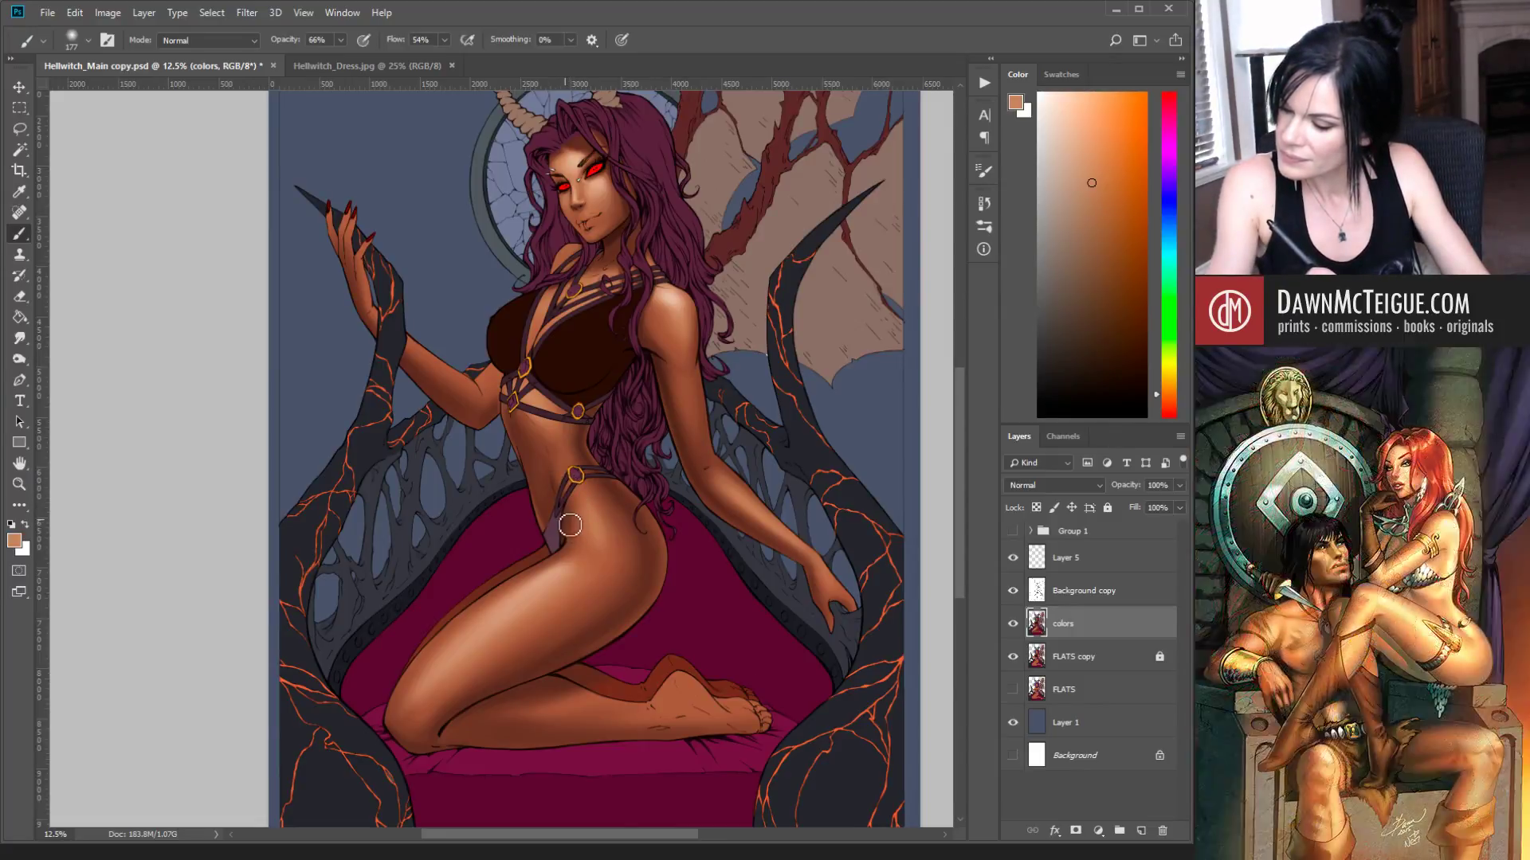
{"action": "left_click", "coordinate": [608, 502], "text": "alt"}
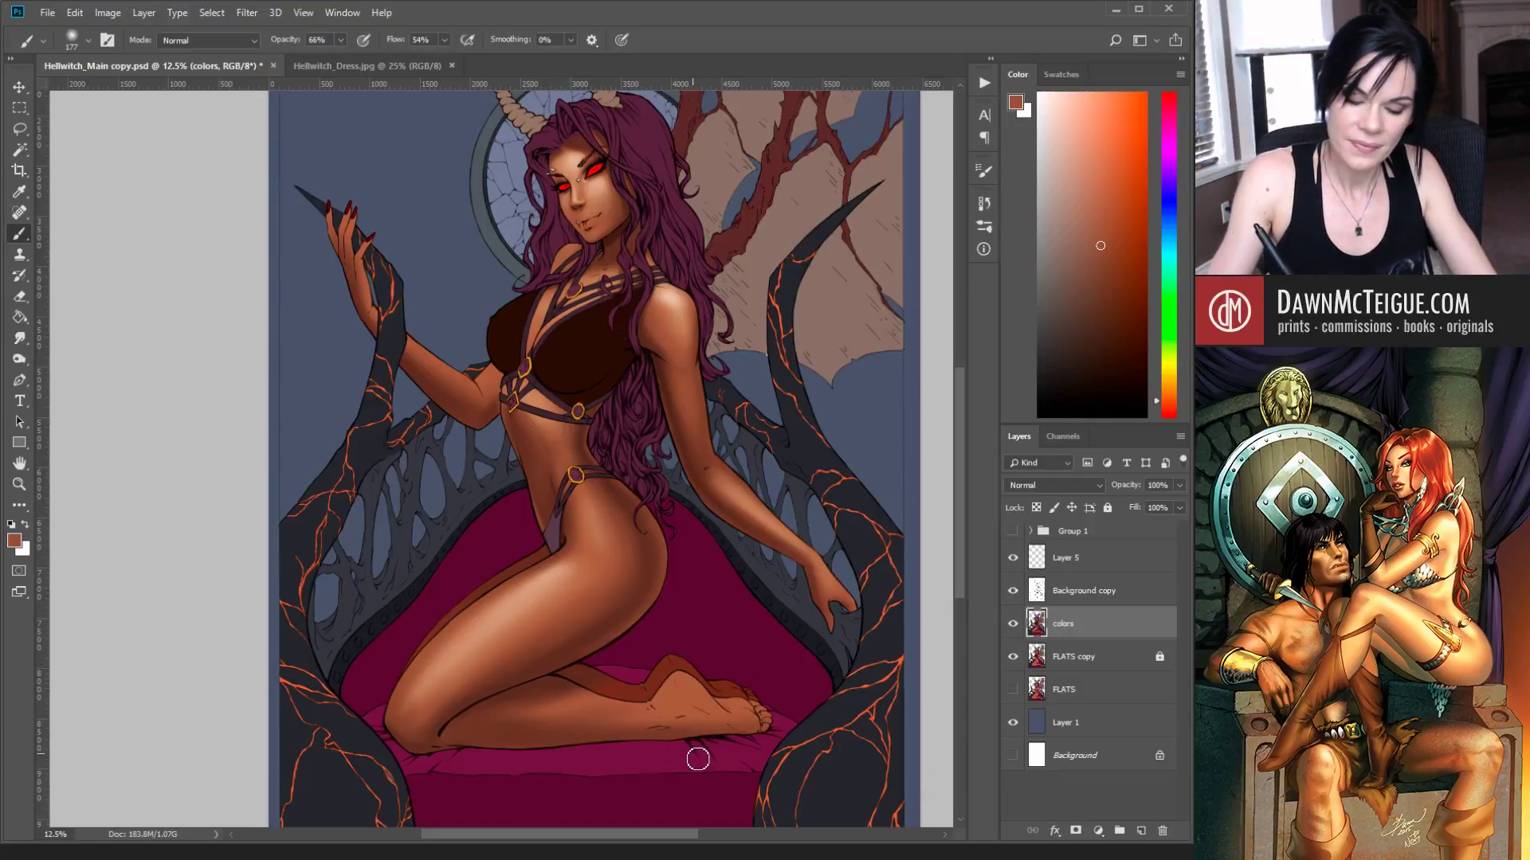
{"action": "left_click", "coordinate": [467, 702], "text": "alt"}
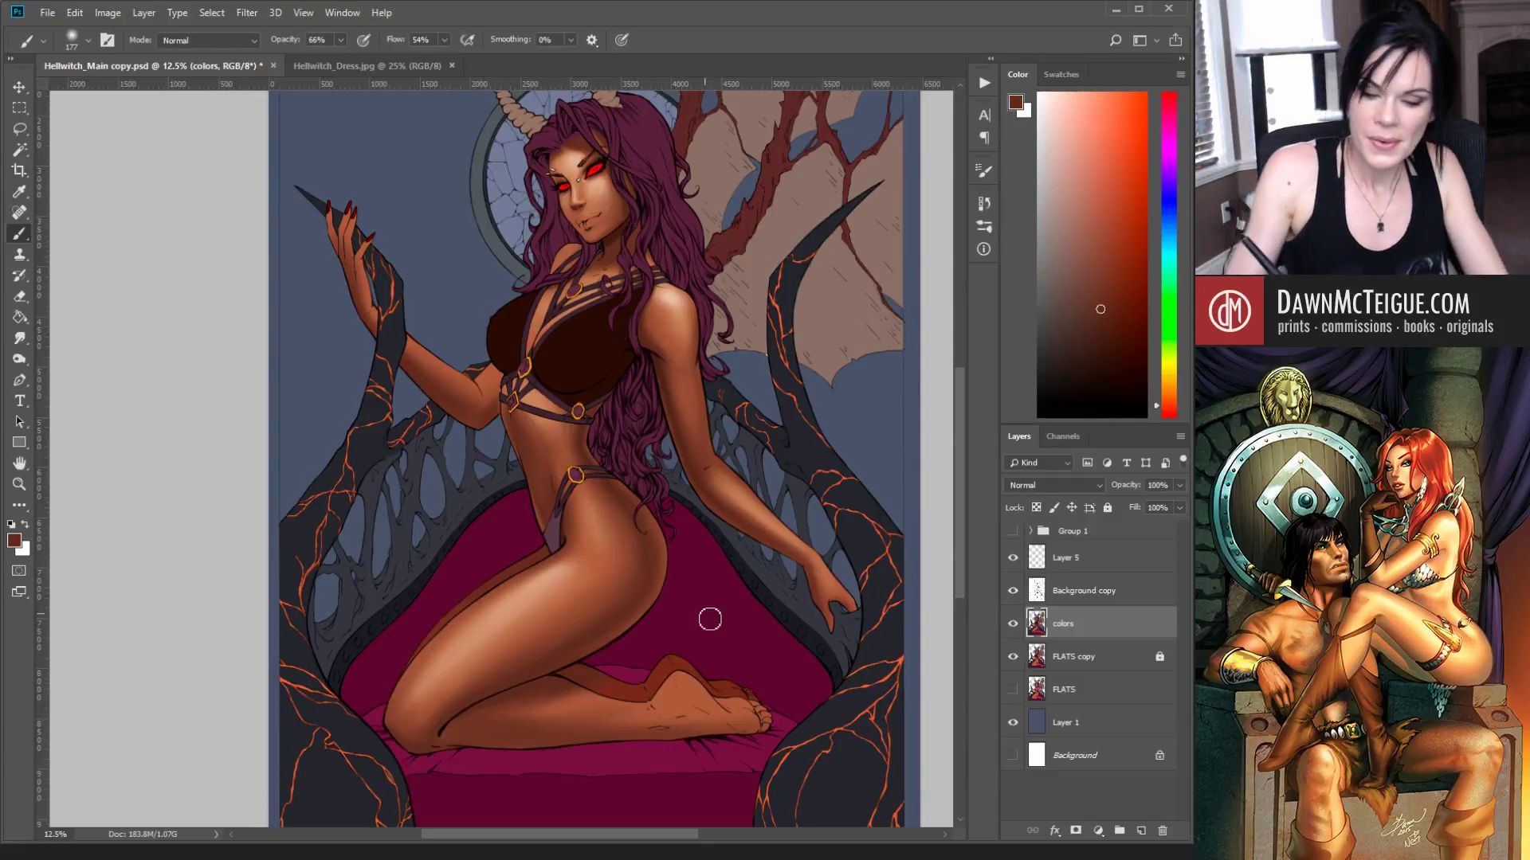
{"action": "key", "text": "bracketleft"}
{"action": "key", "text": "bracketleft"}
{"action": "key", "text": "bracketleft"}
{"action": "key", "text": "bracketleft"}
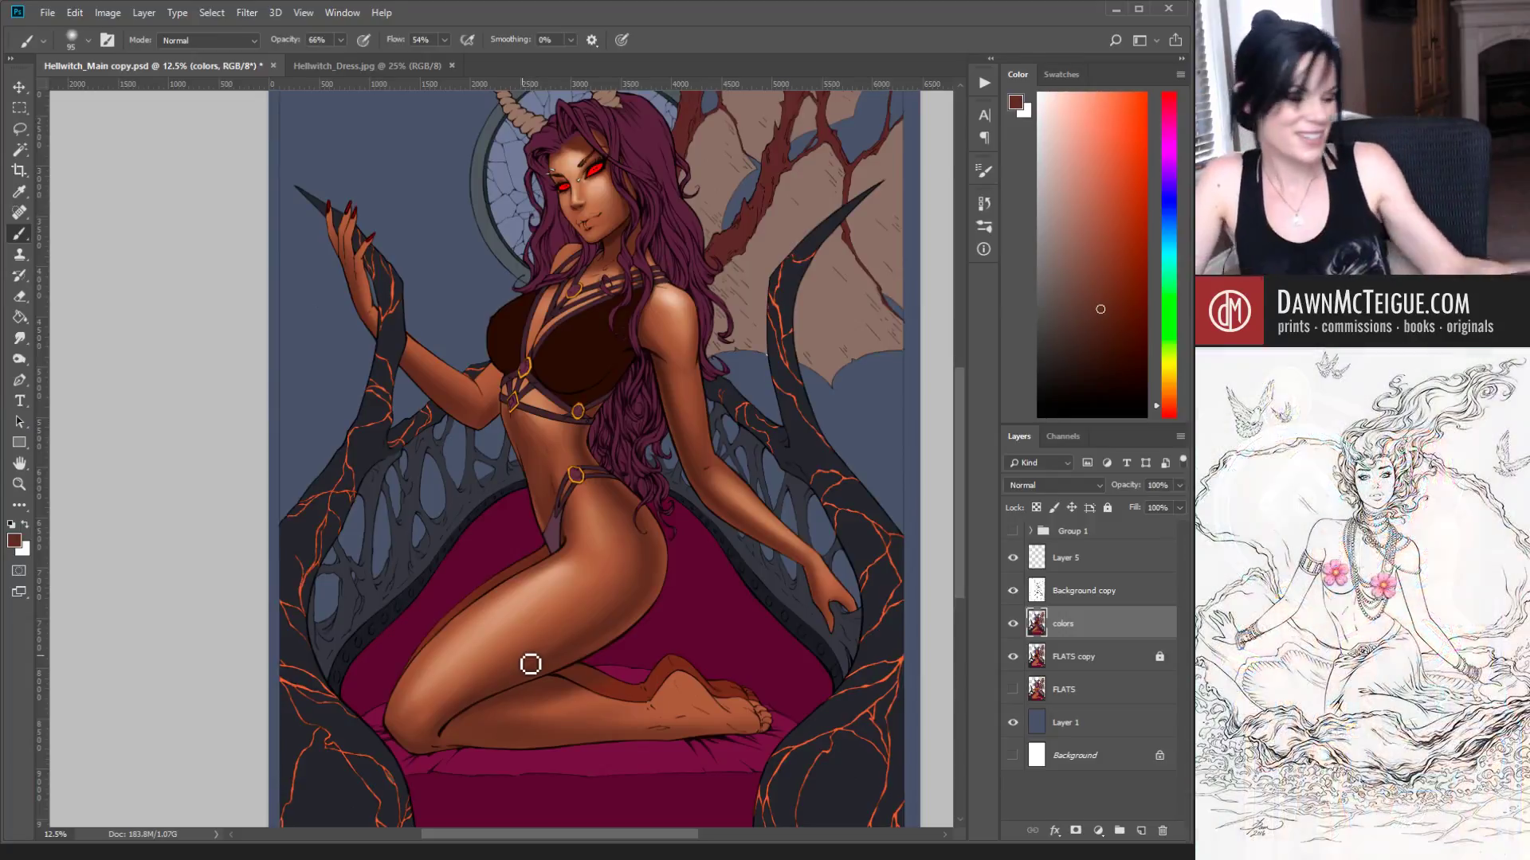
{"action": "key", "text": "ctrl+s"}
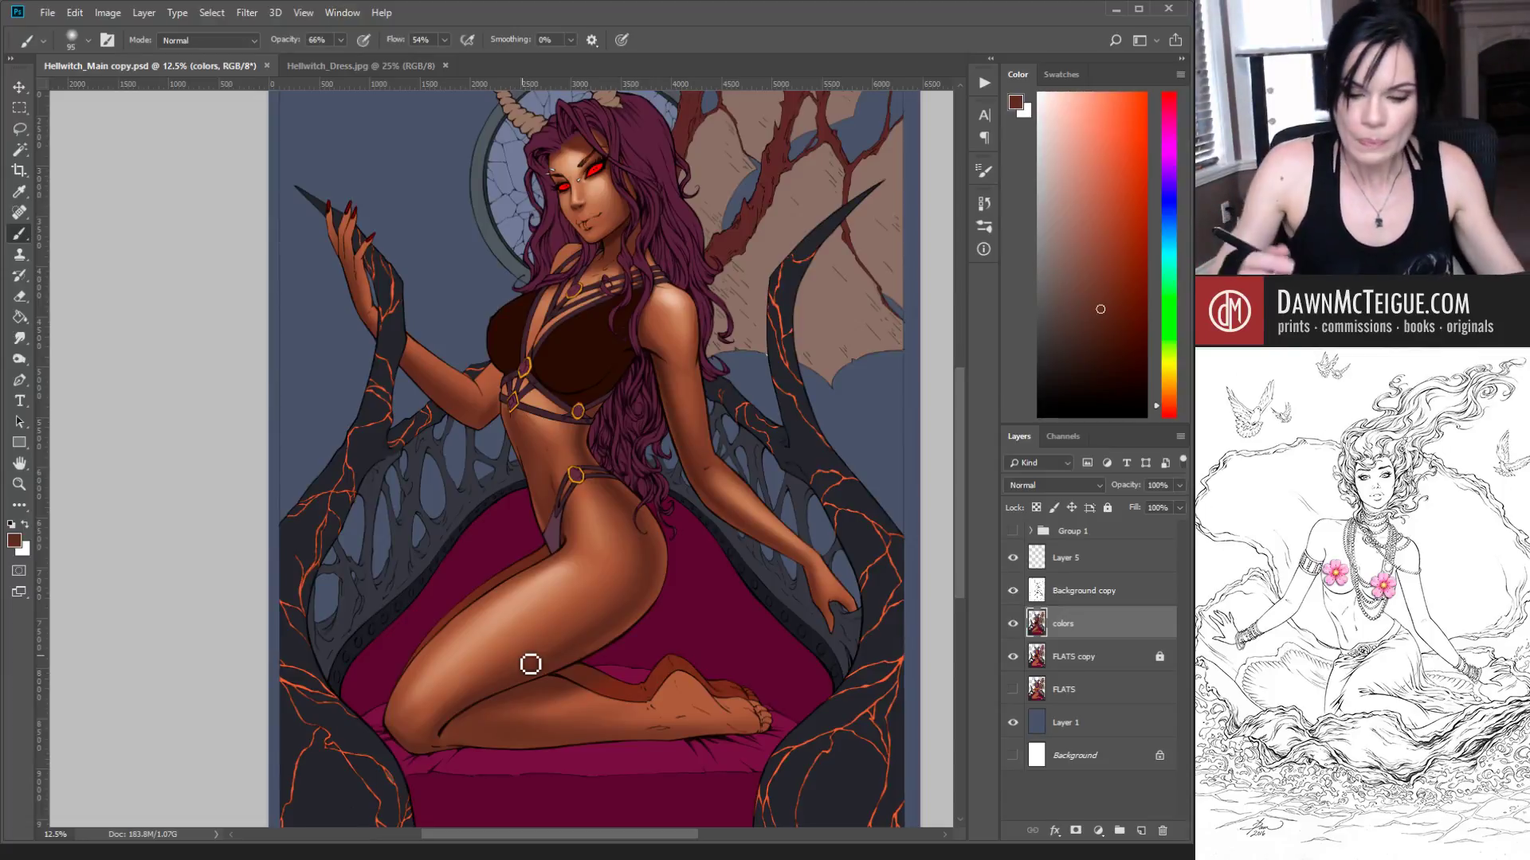
Step: Add a new layer directly above the colors layer and set the brush size to 23 for detail work on the face
{"action": "left_click", "coordinate": [636, 220], "text": "ctrl"}
{"action": "left_click", "coordinate": [636, 220], "text": "ctrl"}
{"action": "left_click", "coordinate": [569, 249], "text": "ctrl"}
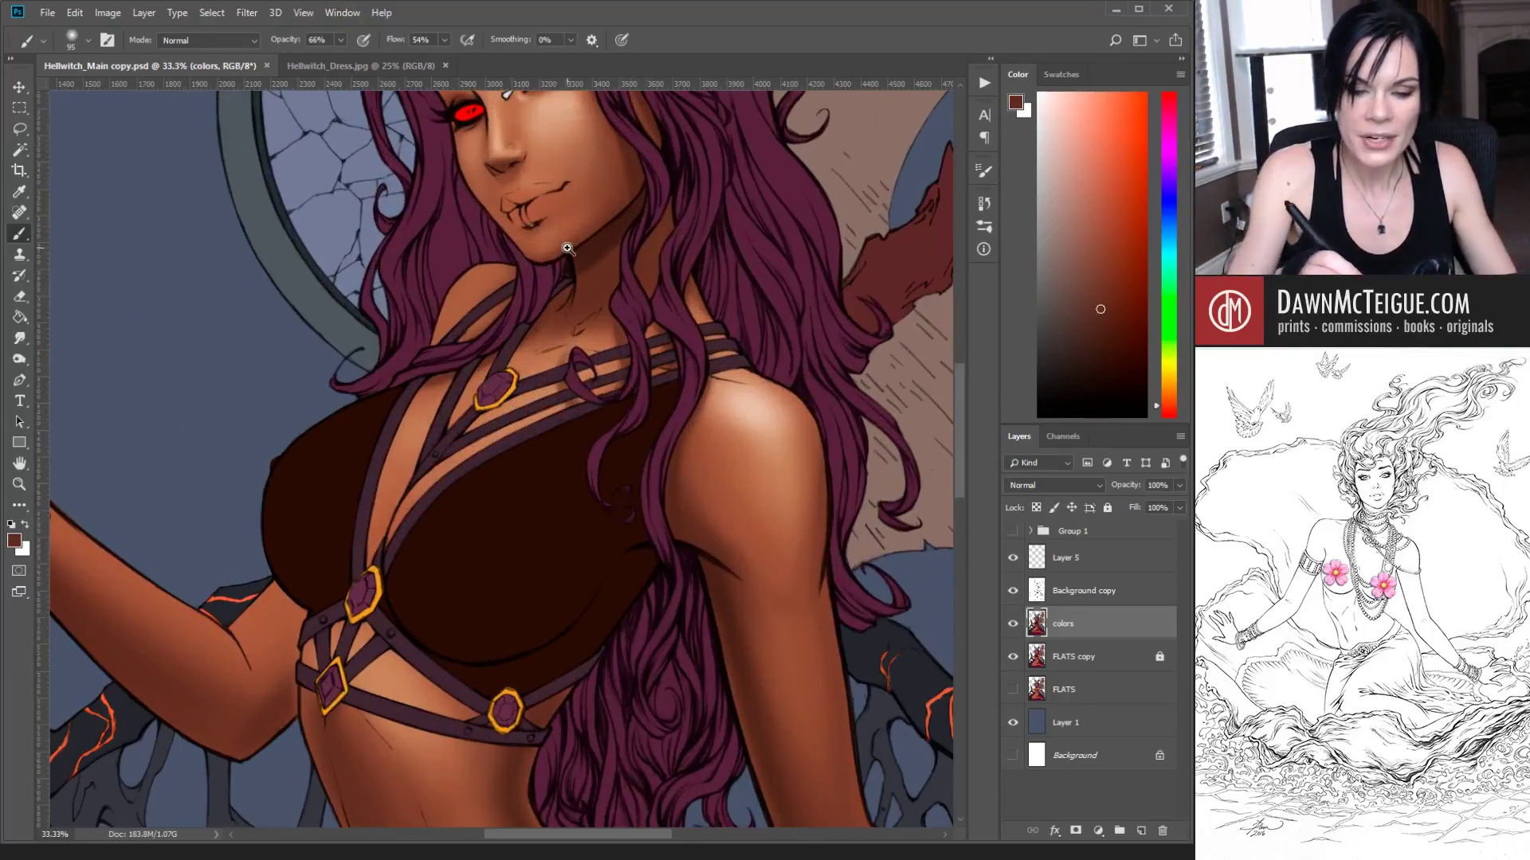
{"action": "left_click_drag", "start_coordinate": [565, 226], "coordinate": [607, 483]}
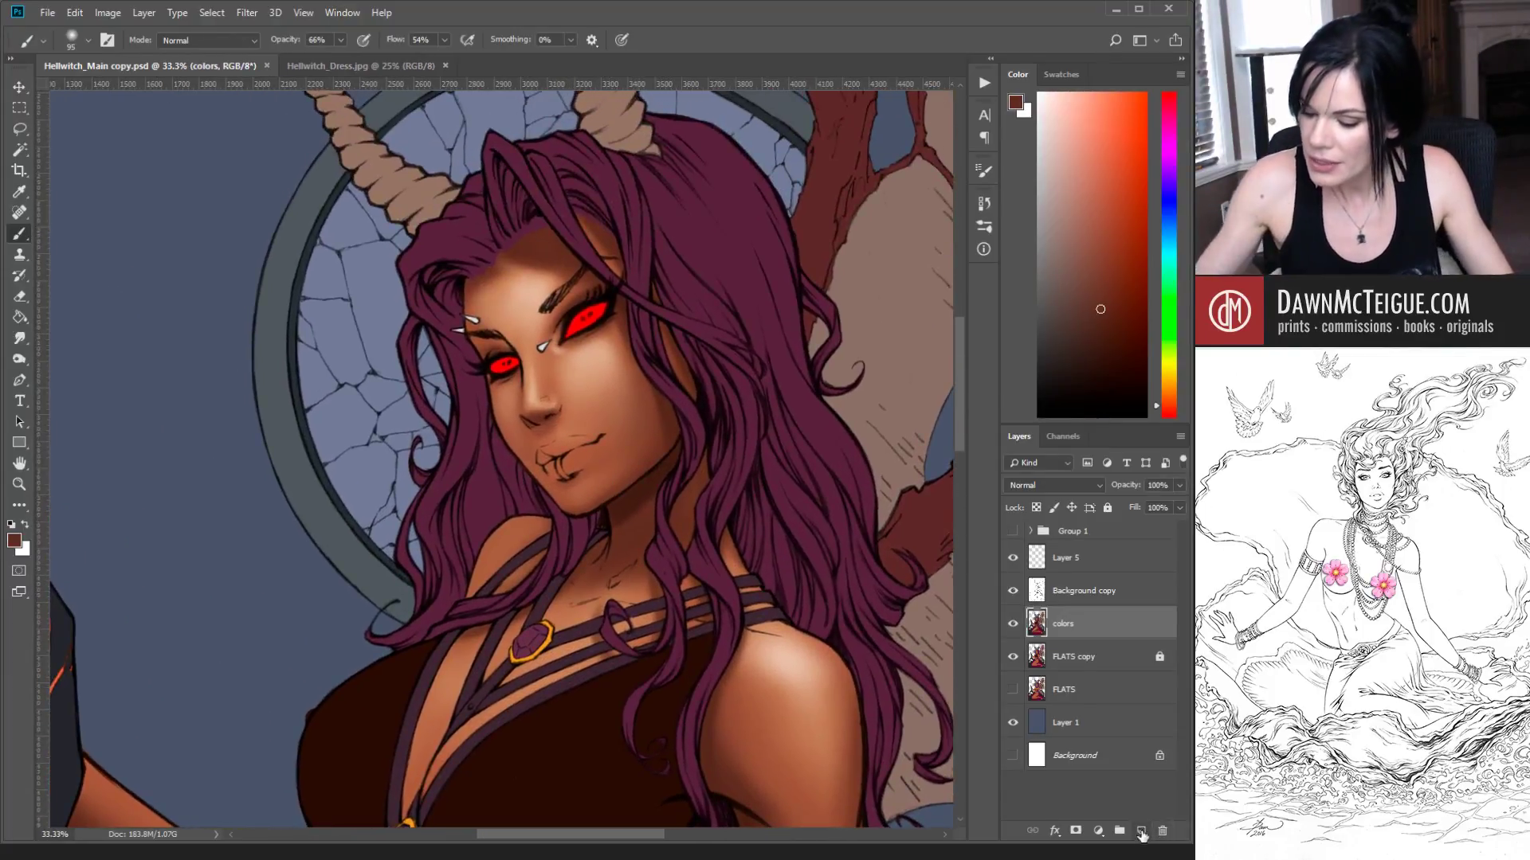
{"action": "left_click", "coordinate": [1141, 832]}
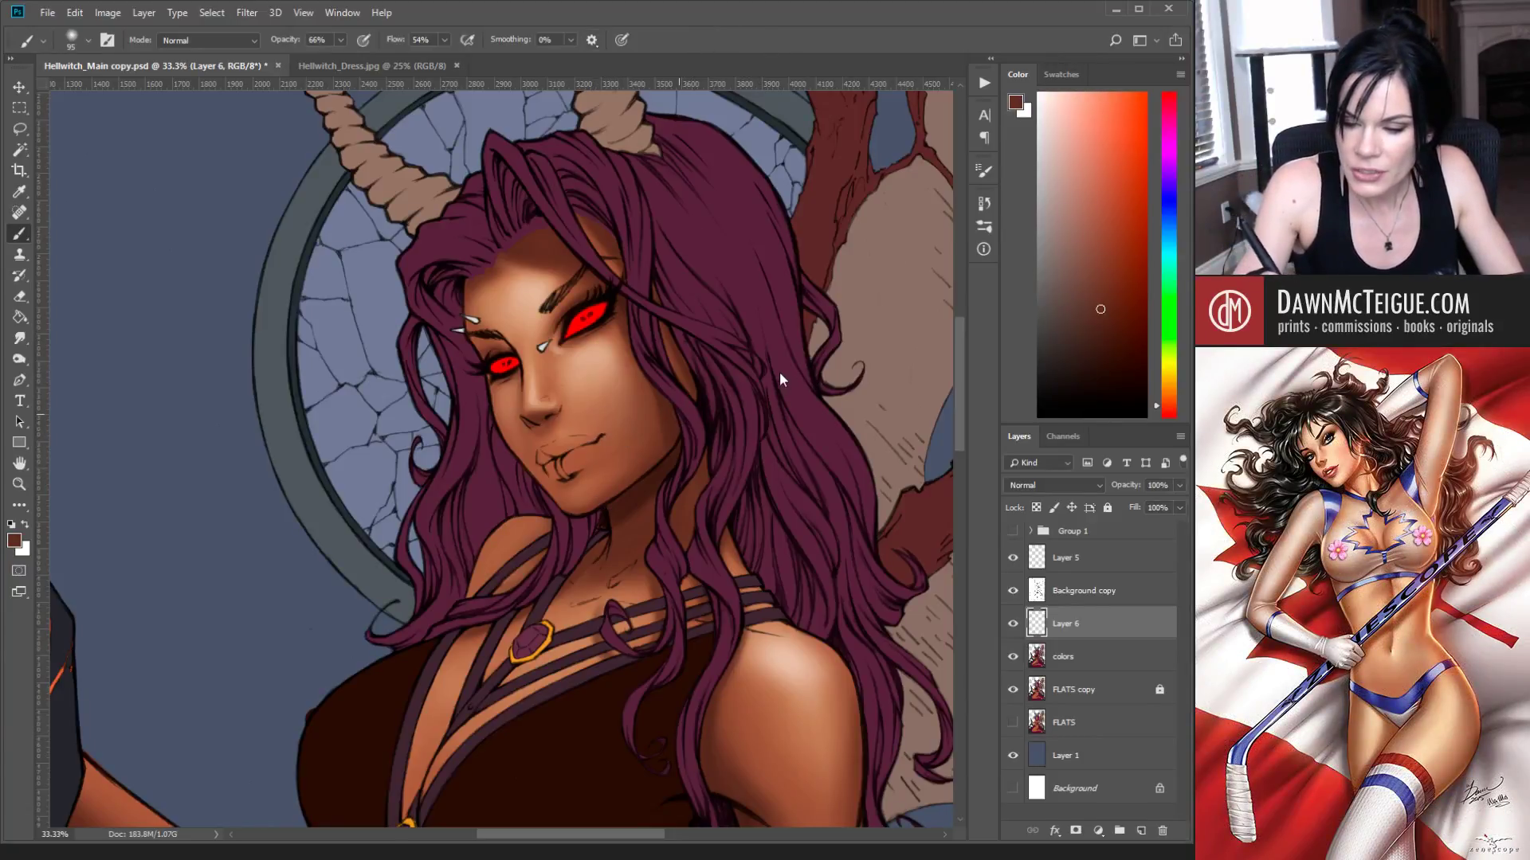
{"action": "key", "text": "bracketleft"}
{"action": "key", "text": "bracketleft"}
{"action": "key", "text": "bracketleft"}
{"action": "key", "text": "bracketleft"}
{"action": "key", "text": "bracketleft"}
{"action": "key", "text": "bracketleft"}
{"action": "key", "text": "bracketleft"}
{"action": "key", "text": "bracketleft"}
{"action": "key", "text": "bracketleft"}
{"action": "key", "text": "bracketleft"}
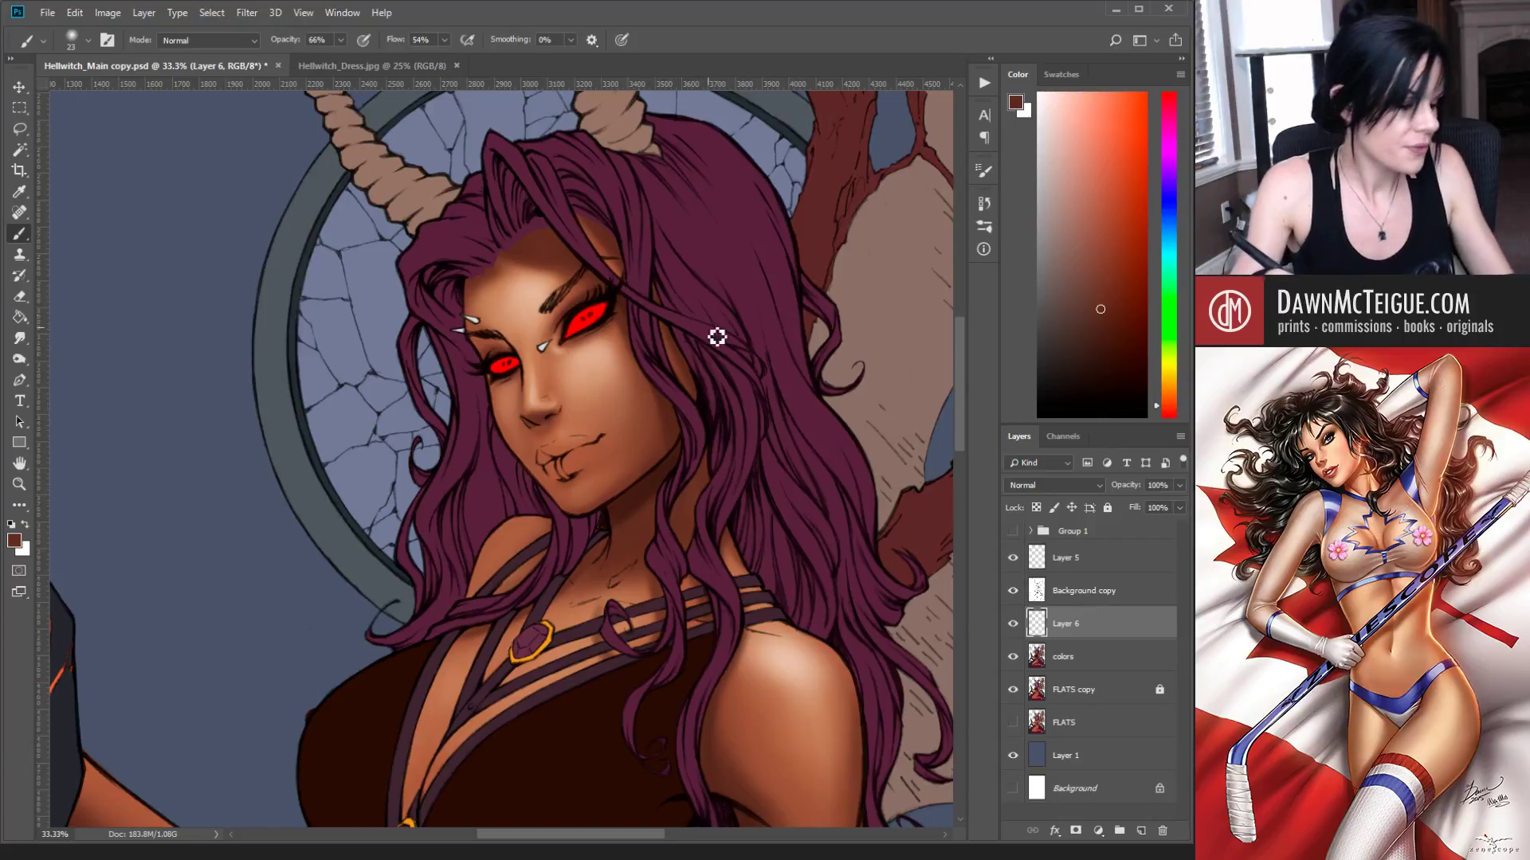
Step: Paint the lower lip purple at brush size 23 with the color sampled from the hair
{"action": "left_click", "coordinate": [670, 629], "text": "alt"}
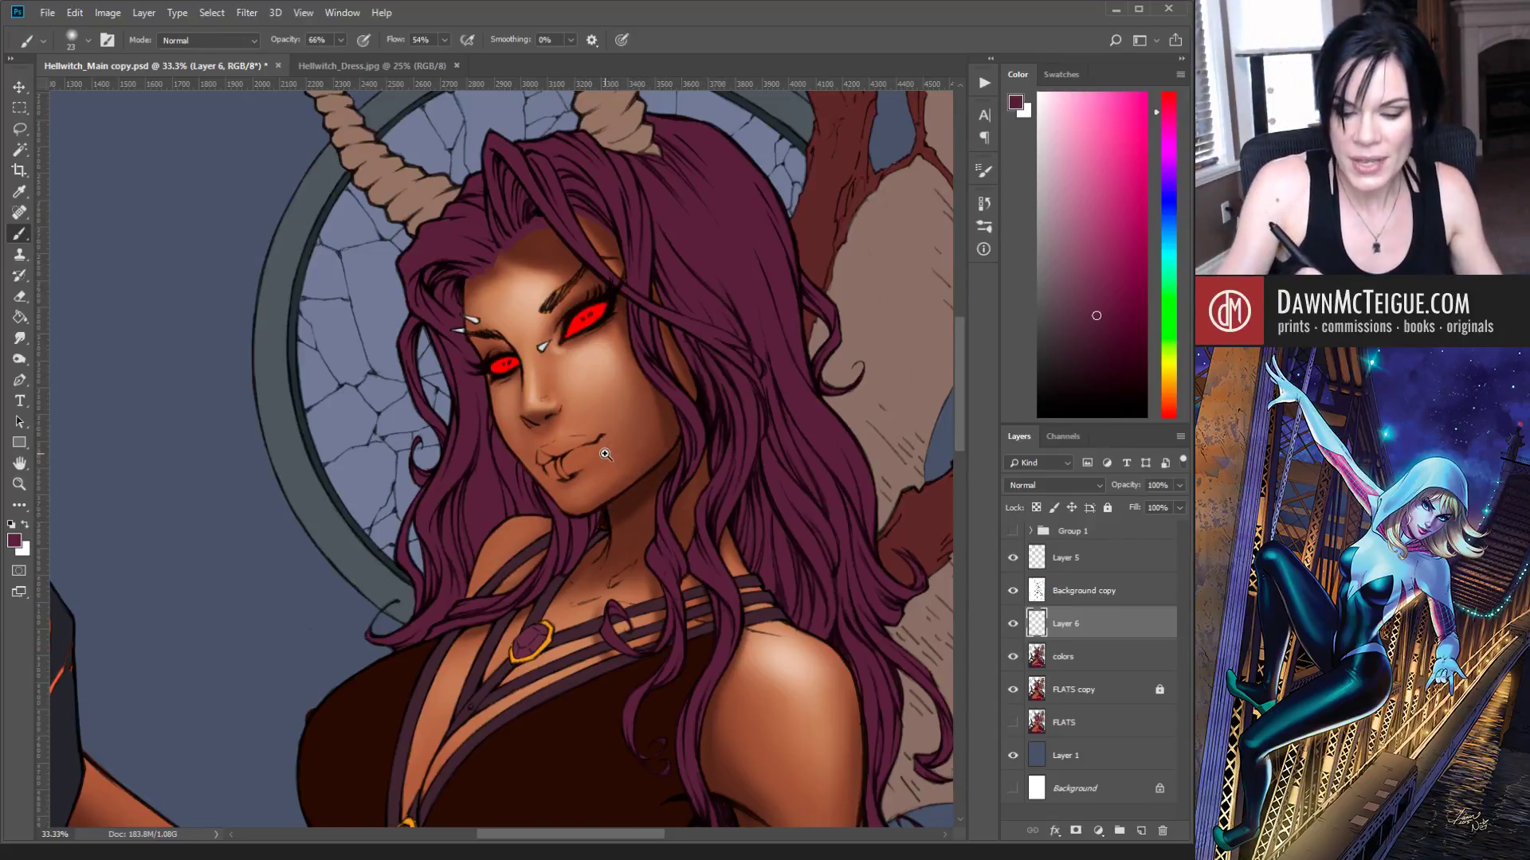
{"action": "left_click", "coordinate": [599, 478]}
{"action": "left_click", "coordinate": [573, 495]}
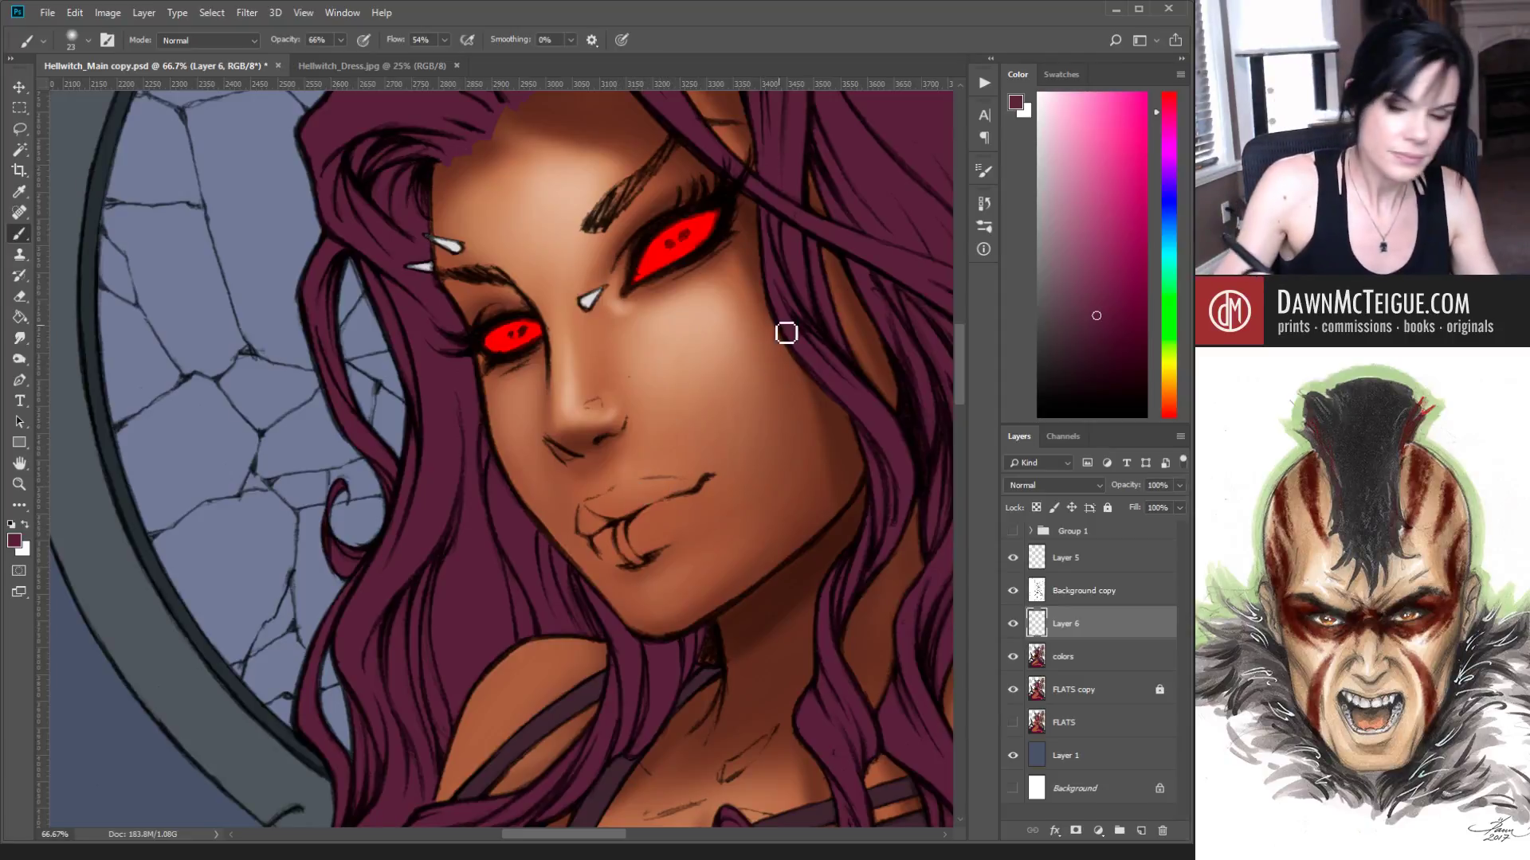
{"action": "left_click", "coordinate": [793, 263], "text": "alt"}
{"action": "mouse_move", "coordinate": [683, 516]}
{"action": "left_mouse_down"}
{"action": "mouse_move", "coordinate": [709, 490]}
{"action": "mouse_move", "coordinate": [656, 561]}
{"action": "mouse_move", "coordinate": [687, 532]}
{"action": "mouse_move", "coordinate": [670, 552]}
{"action": "mouse_move", "coordinate": [698, 504]}
{"action": "mouse_move", "coordinate": [663, 550]}
{"action": "mouse_move", "coordinate": [697, 509]}
{"action": "mouse_move", "coordinate": [651, 528]}
{"action": "mouse_move", "coordinate": [692, 504]}
{"action": "mouse_move", "coordinate": [634, 539]}
{"action": "mouse_move", "coordinate": [652, 529]}
{"action": "mouse_move", "coordinate": [645, 547]}
{"action": "mouse_move", "coordinate": [697, 502]}
{"action": "mouse_move", "coordinate": [654, 564]}
{"action": "mouse_move", "coordinate": [697, 495]}
{"action": "mouse_move", "coordinate": [585, 545]}
{"action": "left_mouse_up"}
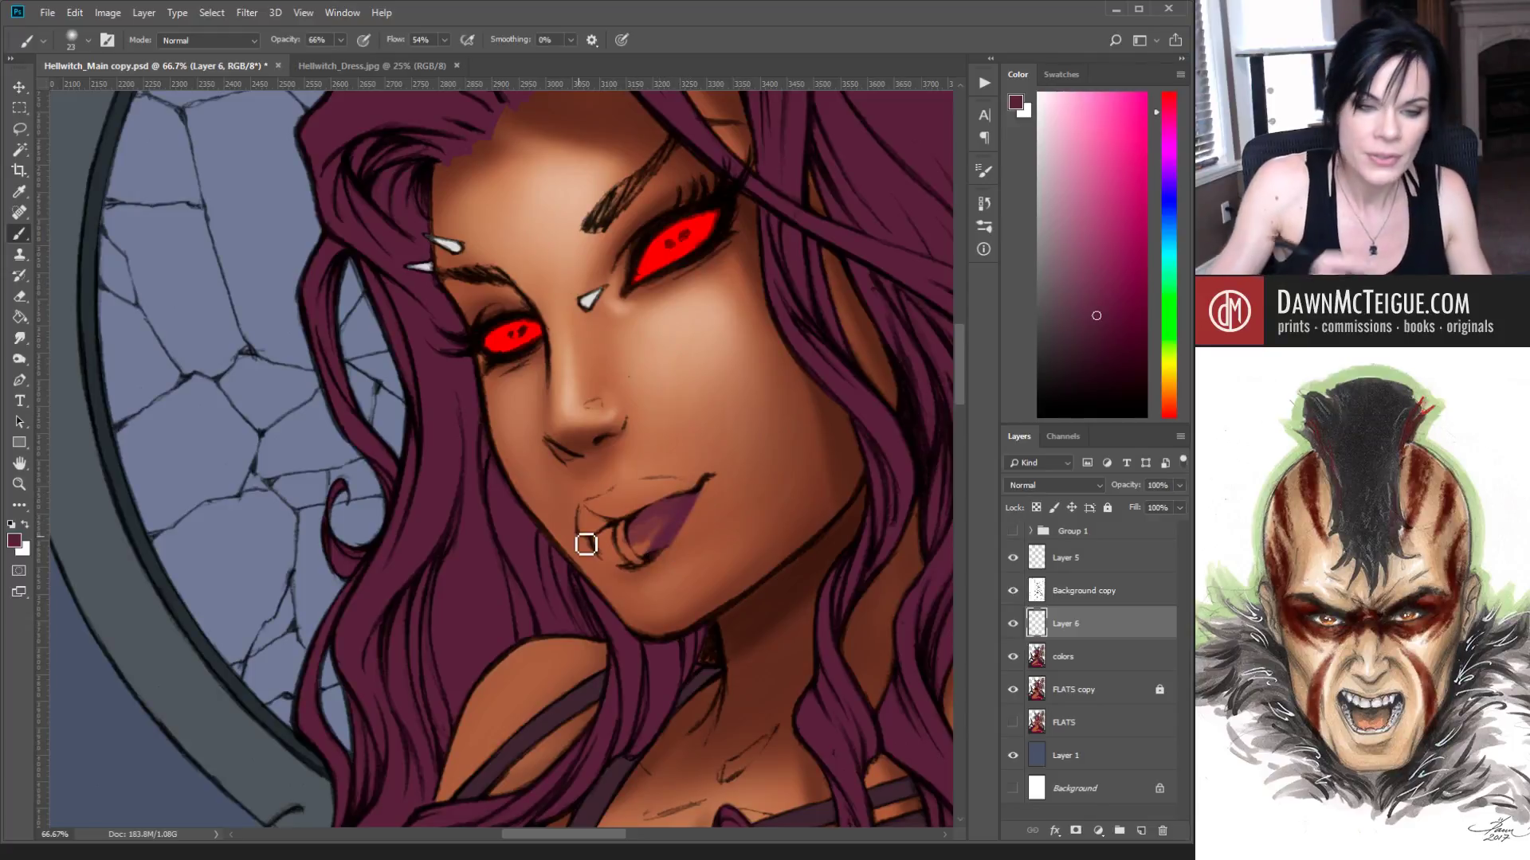
Step: Set the brush flow to 80% and fill the upper and lower lips with solid purple
{"action": "left_click_drag", "start_coordinate": [446, 39], "coordinate": [465, 55]}
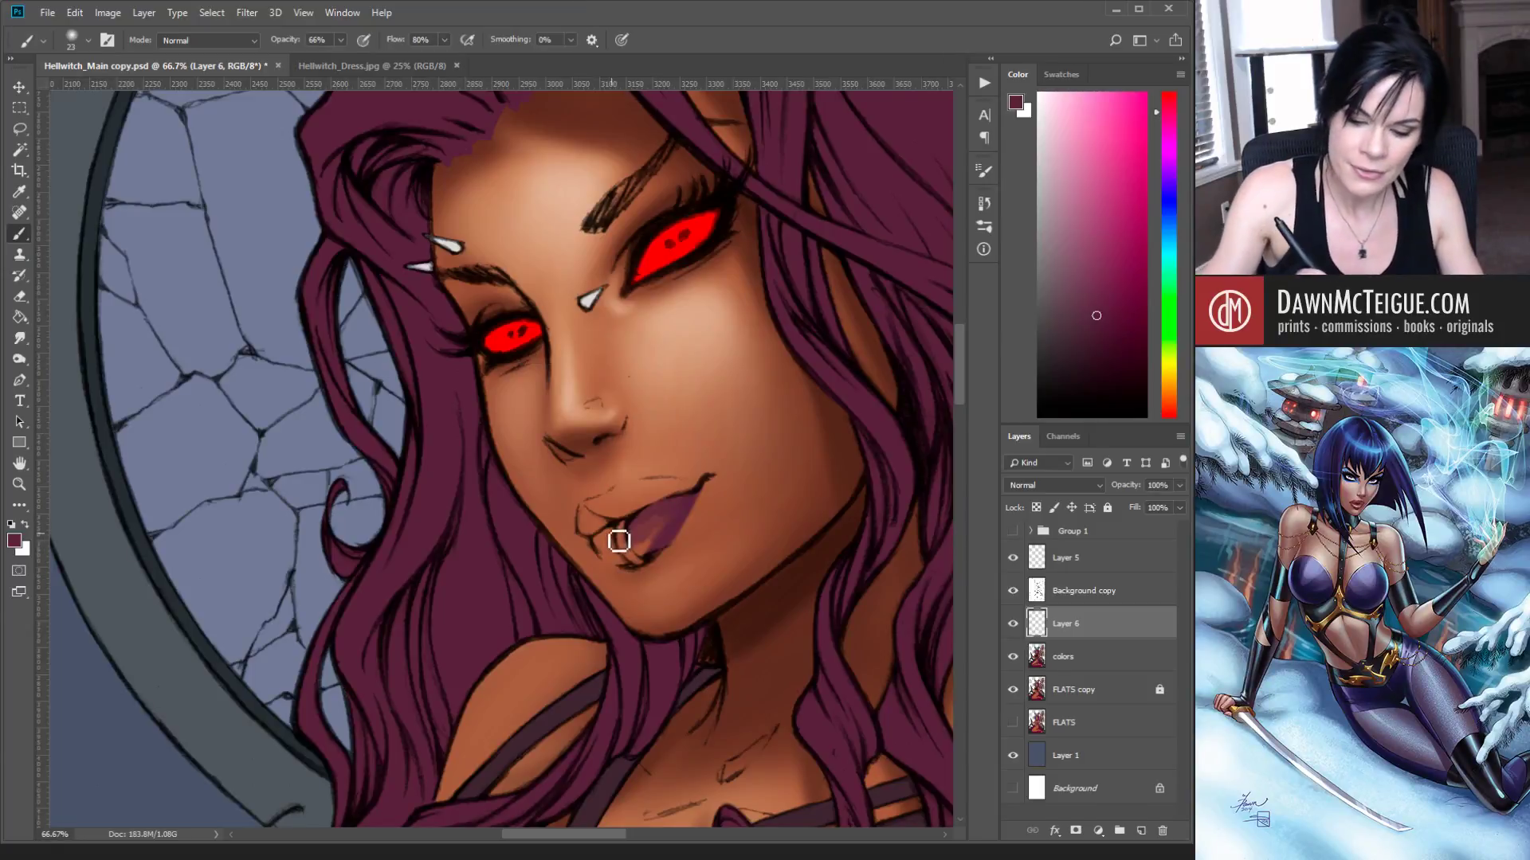
{"action": "mouse_move", "coordinate": [620, 533]}
{"action": "left_mouse_down"}
{"action": "mouse_move", "coordinate": [632, 566]}
{"action": "mouse_move", "coordinate": [601, 540]}
{"action": "mouse_move", "coordinate": [638, 560]}
{"action": "mouse_move", "coordinate": [624, 529]}
{"action": "mouse_move", "coordinate": [633, 559]}
{"action": "left_mouse_up"}
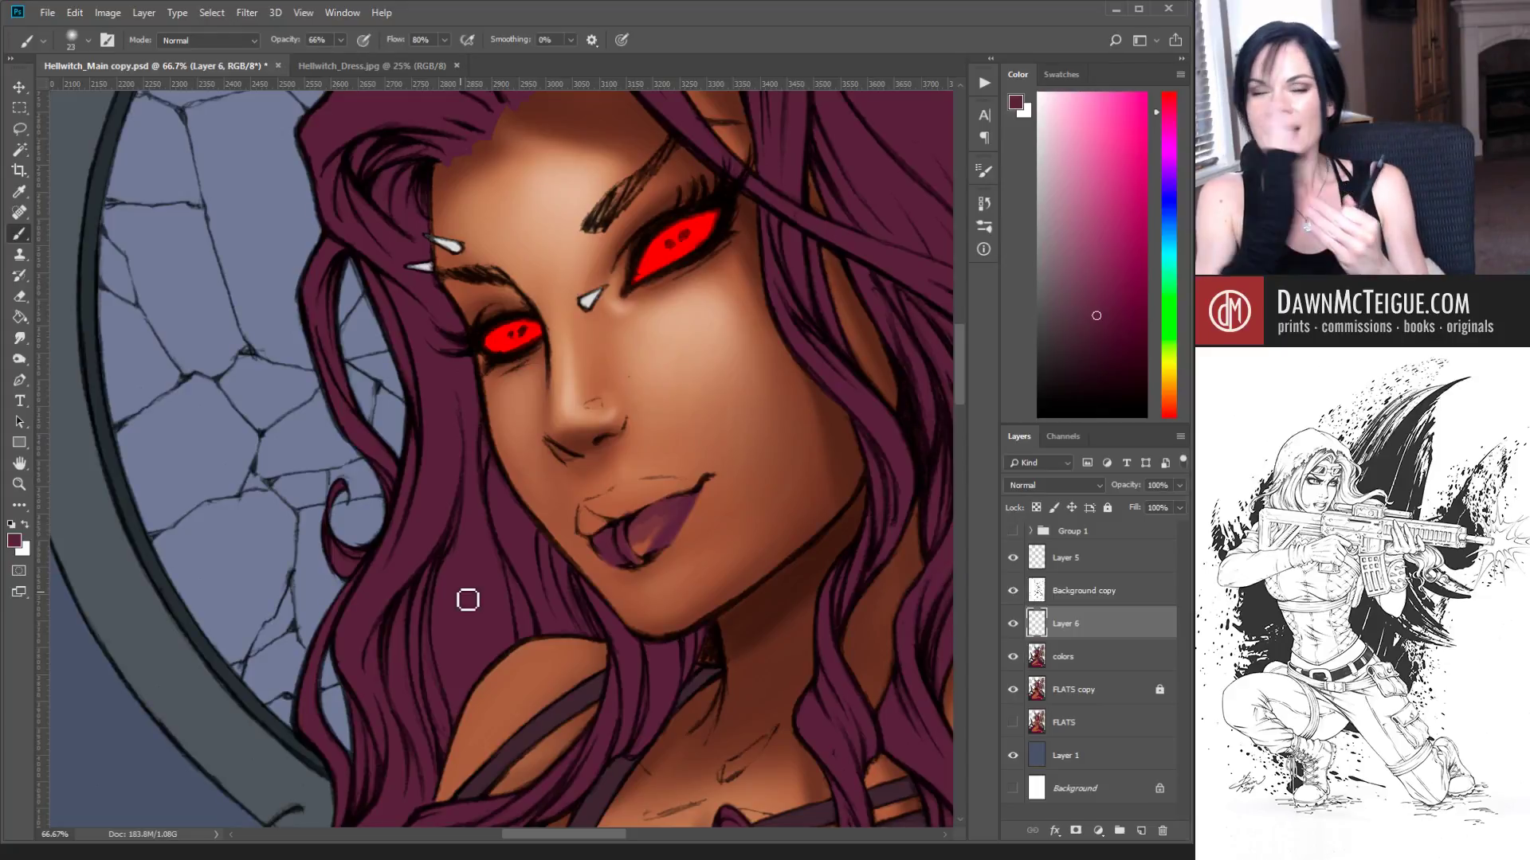
{"action": "mouse_move", "coordinate": [653, 501]}
{"action": "left_mouse_down"}
{"action": "mouse_move", "coordinate": [658, 522]}
{"action": "mouse_move", "coordinate": [632, 540]}
{"action": "mouse_move", "coordinate": [683, 512]}
{"action": "mouse_move", "coordinate": [637, 547]}
{"action": "mouse_move", "coordinate": [686, 516]}
{"action": "mouse_move", "coordinate": [646, 568]}
{"action": "left_mouse_up"}
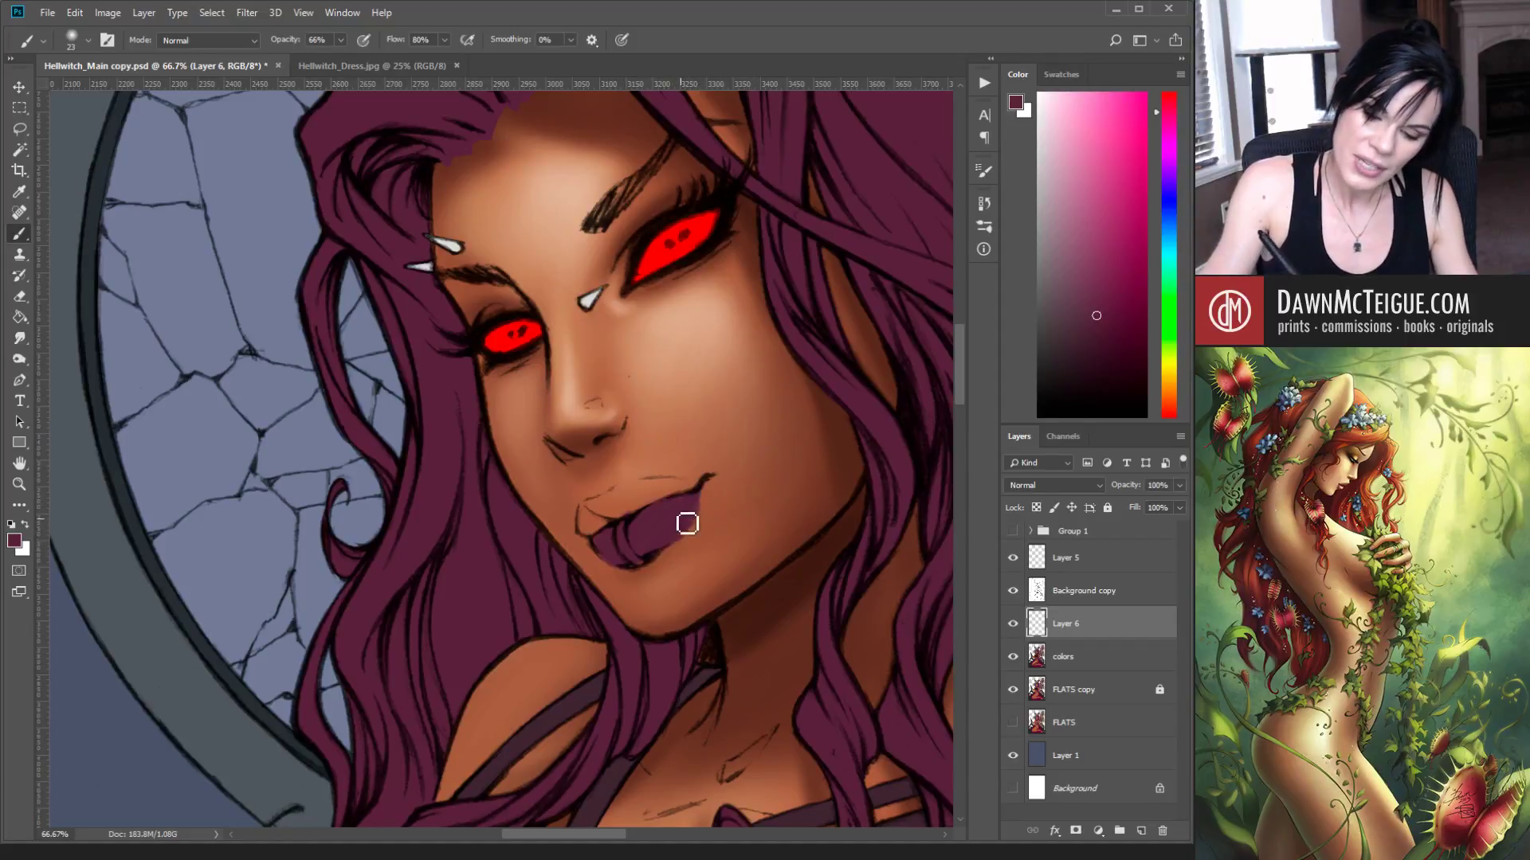
{"action": "mouse_move", "coordinate": [594, 511]}
{"action": "left_mouse_down"}
{"action": "mouse_move", "coordinate": [622, 530]}
{"action": "mouse_move", "coordinate": [591, 513]}
{"action": "mouse_move", "coordinate": [606, 546]}
{"action": "mouse_move", "coordinate": [589, 524]}
{"action": "mouse_move", "coordinate": [588, 538]}
{"action": "mouse_move", "coordinate": [624, 533]}
{"action": "mouse_move", "coordinate": [594, 526]}
{"action": "mouse_move", "coordinate": [608, 535]}
{"action": "mouse_move", "coordinate": [632, 501]}
{"action": "mouse_move", "coordinate": [651, 537]}
{"action": "mouse_move", "coordinate": [638, 502]}
{"action": "mouse_move", "coordinate": [586, 520]}
{"action": "mouse_move", "coordinate": [629, 491]}
{"action": "mouse_move", "coordinate": [609, 507]}
{"action": "mouse_move", "coordinate": [709, 490]}
{"action": "mouse_move", "coordinate": [670, 488]}
{"action": "mouse_move", "coordinate": [709, 490]}
{"action": "mouse_move", "coordinate": [617, 530]}
{"action": "left_mouse_up"}
{"action": "mouse_move", "coordinate": [691, 498]}
{"action": "left_mouse_down"}
{"action": "mouse_move", "coordinate": [623, 524]}
{"action": "mouse_move", "coordinate": [693, 495]}
{"action": "mouse_move", "coordinate": [601, 515]}
{"action": "mouse_move", "coordinate": [663, 497]}
{"action": "mouse_move", "coordinate": [604, 525]}
{"action": "mouse_move", "coordinate": [677, 509]}
{"action": "mouse_move", "coordinate": [604, 531]}
{"action": "mouse_move", "coordinate": [662, 498]}
{"action": "mouse_move", "coordinate": [609, 524]}
{"action": "mouse_move", "coordinate": [625, 504]}
{"action": "mouse_move", "coordinate": [655, 511]}
{"action": "mouse_move", "coordinate": [648, 525]}
{"action": "mouse_move", "coordinate": [680, 501]}
{"action": "mouse_move", "coordinate": [702, 455]}
{"action": "mouse_move", "coordinate": [709, 532]}
{"action": "mouse_move", "coordinate": [679, 546]}
{"action": "mouse_move", "coordinate": [708, 499]}
{"action": "mouse_move", "coordinate": [690, 525]}
{"action": "mouse_move", "coordinate": [709, 499]}
{"action": "mouse_move", "coordinate": [697, 516]}
{"action": "mouse_move", "coordinate": [670, 489]}
{"action": "mouse_move", "coordinate": [694, 492]}
{"action": "mouse_move", "coordinate": [647, 497]}
{"action": "mouse_move", "coordinate": [671, 503]}
{"action": "mouse_move", "coordinate": [632, 528]}
{"action": "mouse_move", "coordinate": [659, 524]}
{"action": "mouse_move", "coordinate": [636, 559]}
{"action": "left_mouse_up"}
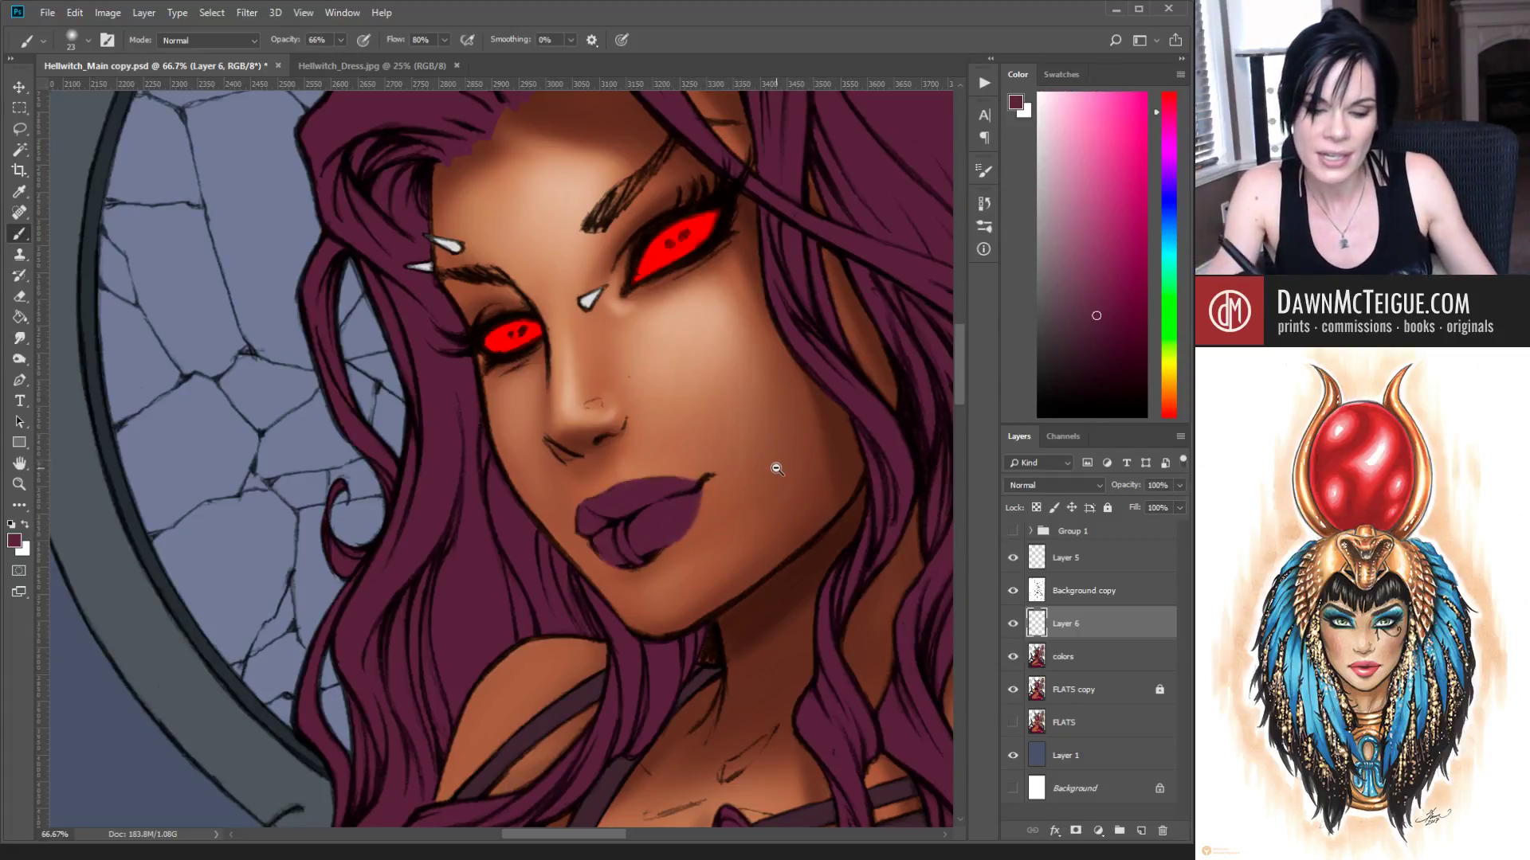
Step: Clean up the edges of the purple lip color with the Eraser at size 12 and return to the Brush tool
{"action": "scroll", "coordinate": [777, 469], "scroll_direction": "down", "scroll_amount": 5}
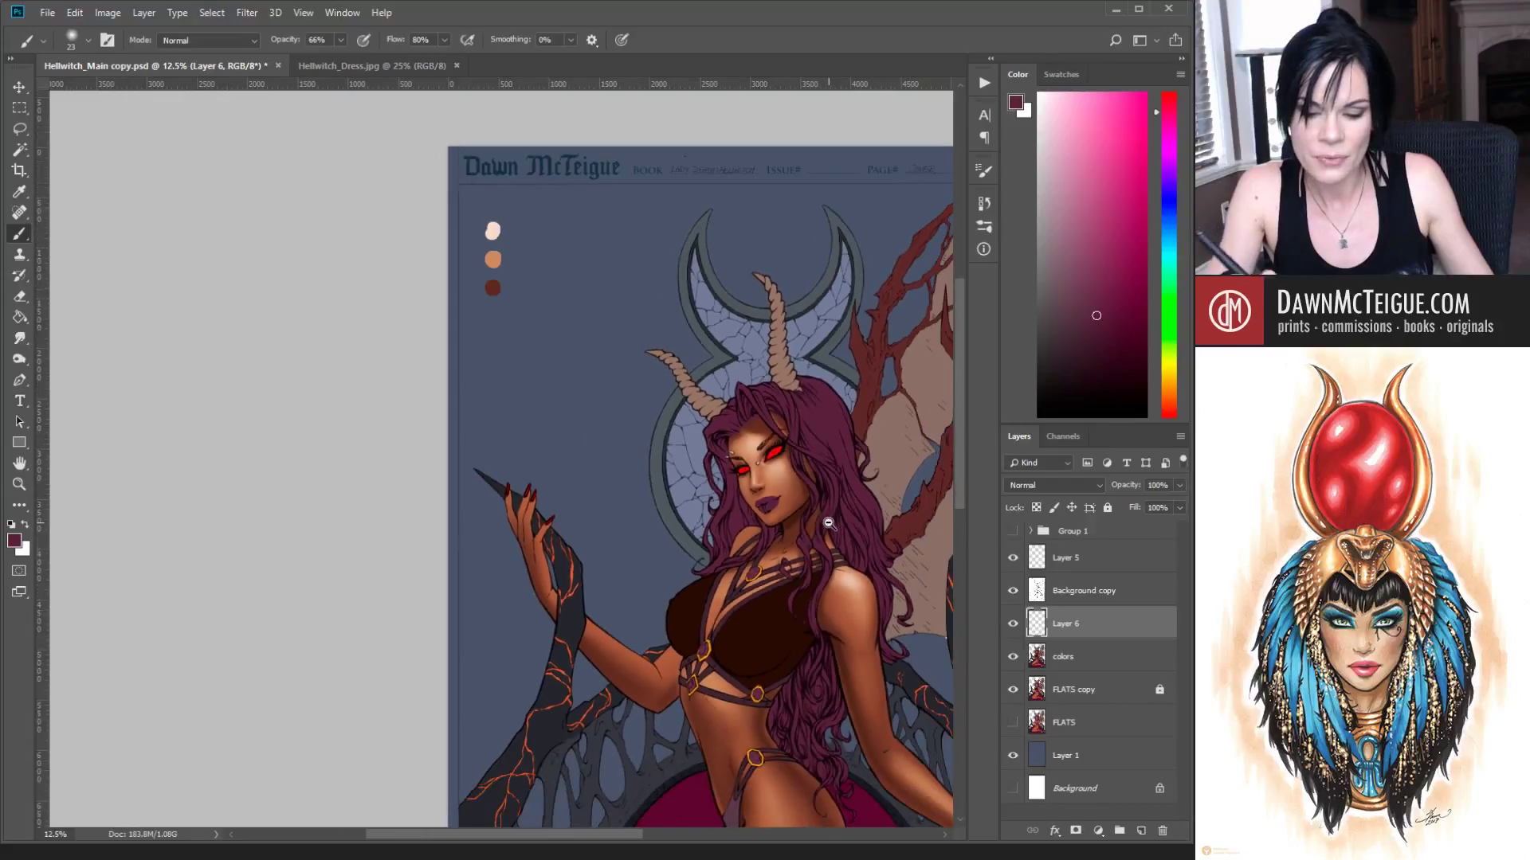
{"action": "left_click_drag", "start_coordinate": [850, 452], "coordinate": [775, 470]}
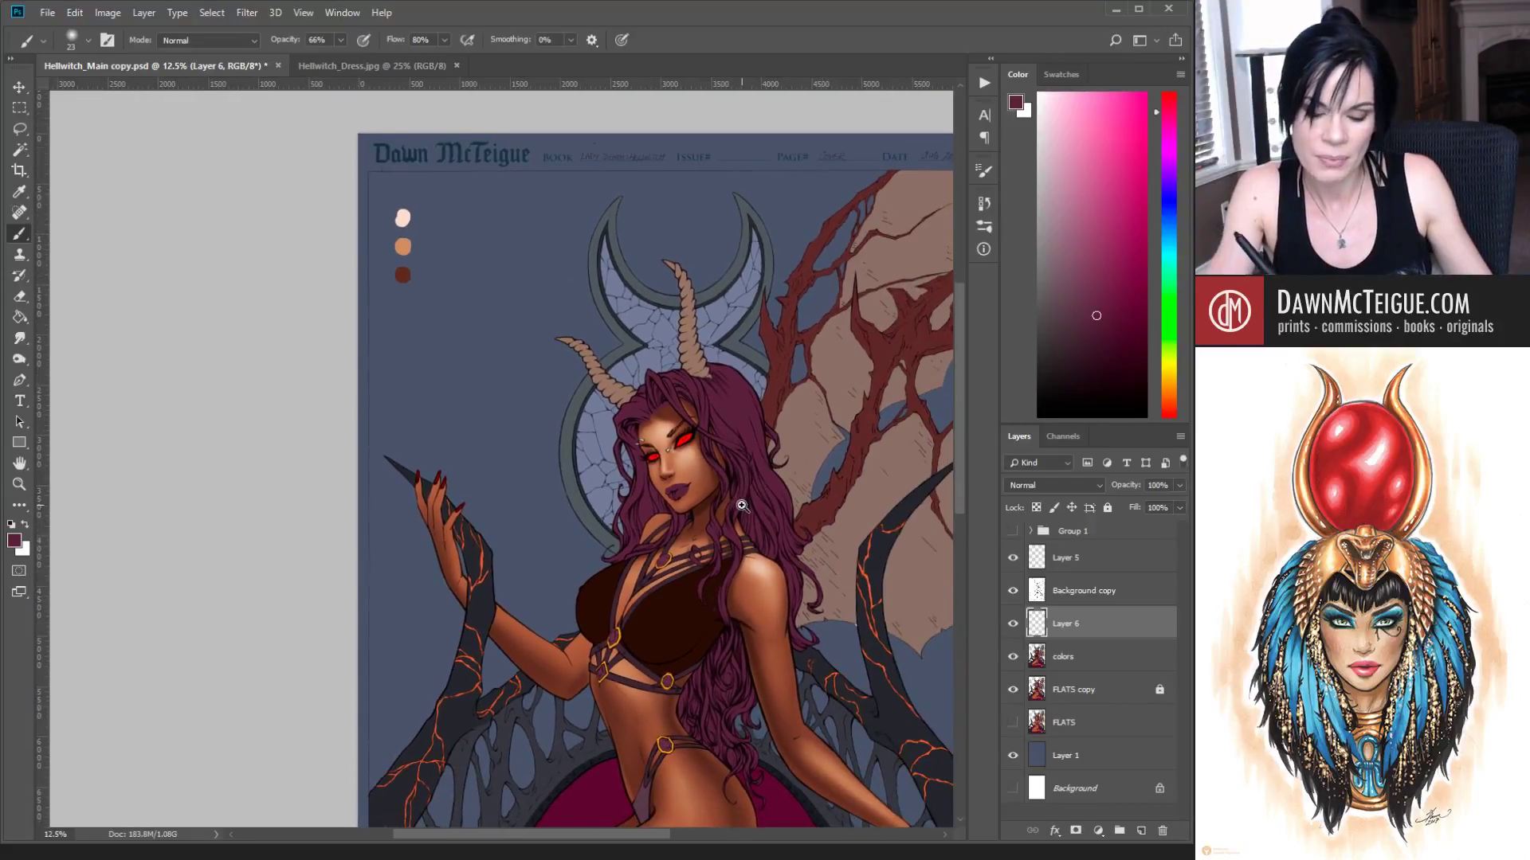
{"action": "scroll", "coordinate": [741, 505], "scroll_direction": "up", "scroll_amount": 1}
{"action": "scroll", "coordinate": [748, 525], "scroll_direction": "up", "scroll_amount": 1}
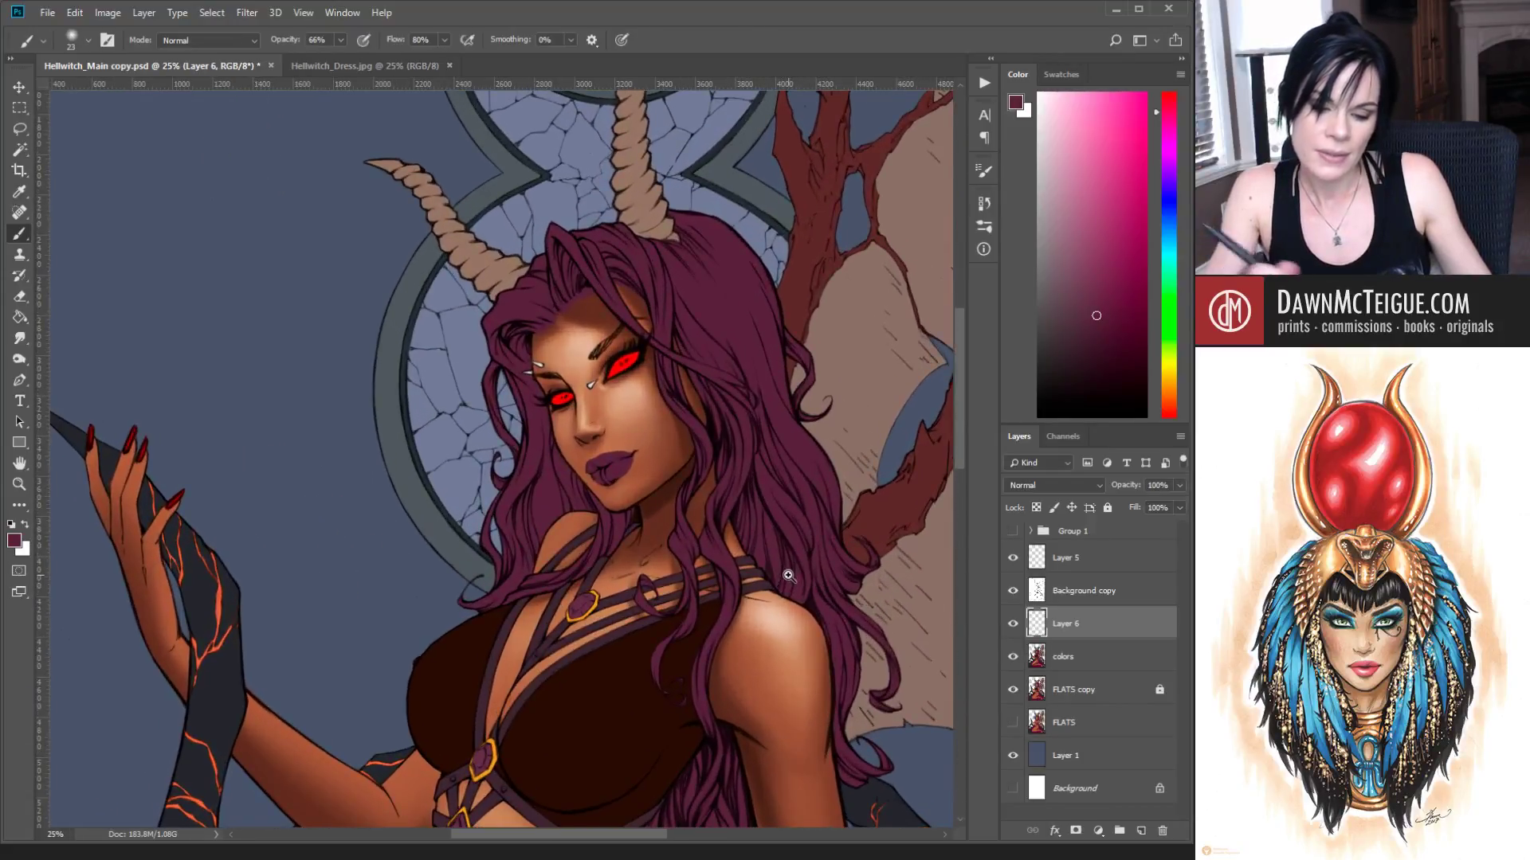
{"action": "scroll", "coordinate": [788, 576], "scroll_direction": "up", "scroll_amount": 1}
{"action": "scroll", "coordinate": [626, 490], "scroll_direction": "up", "scroll_amount": 2}
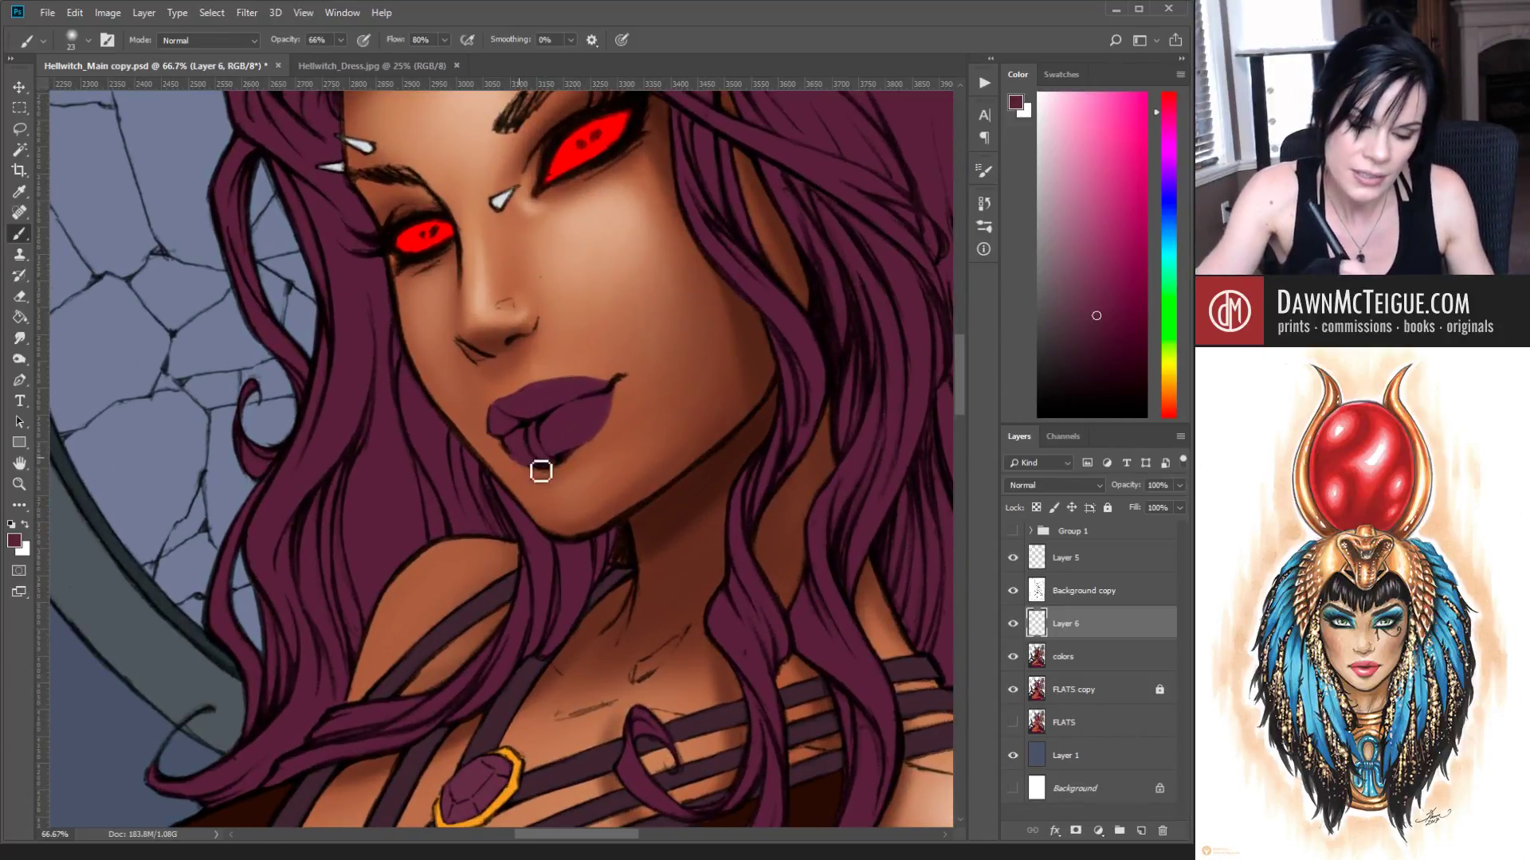
{"action": "key", "text": "e"}
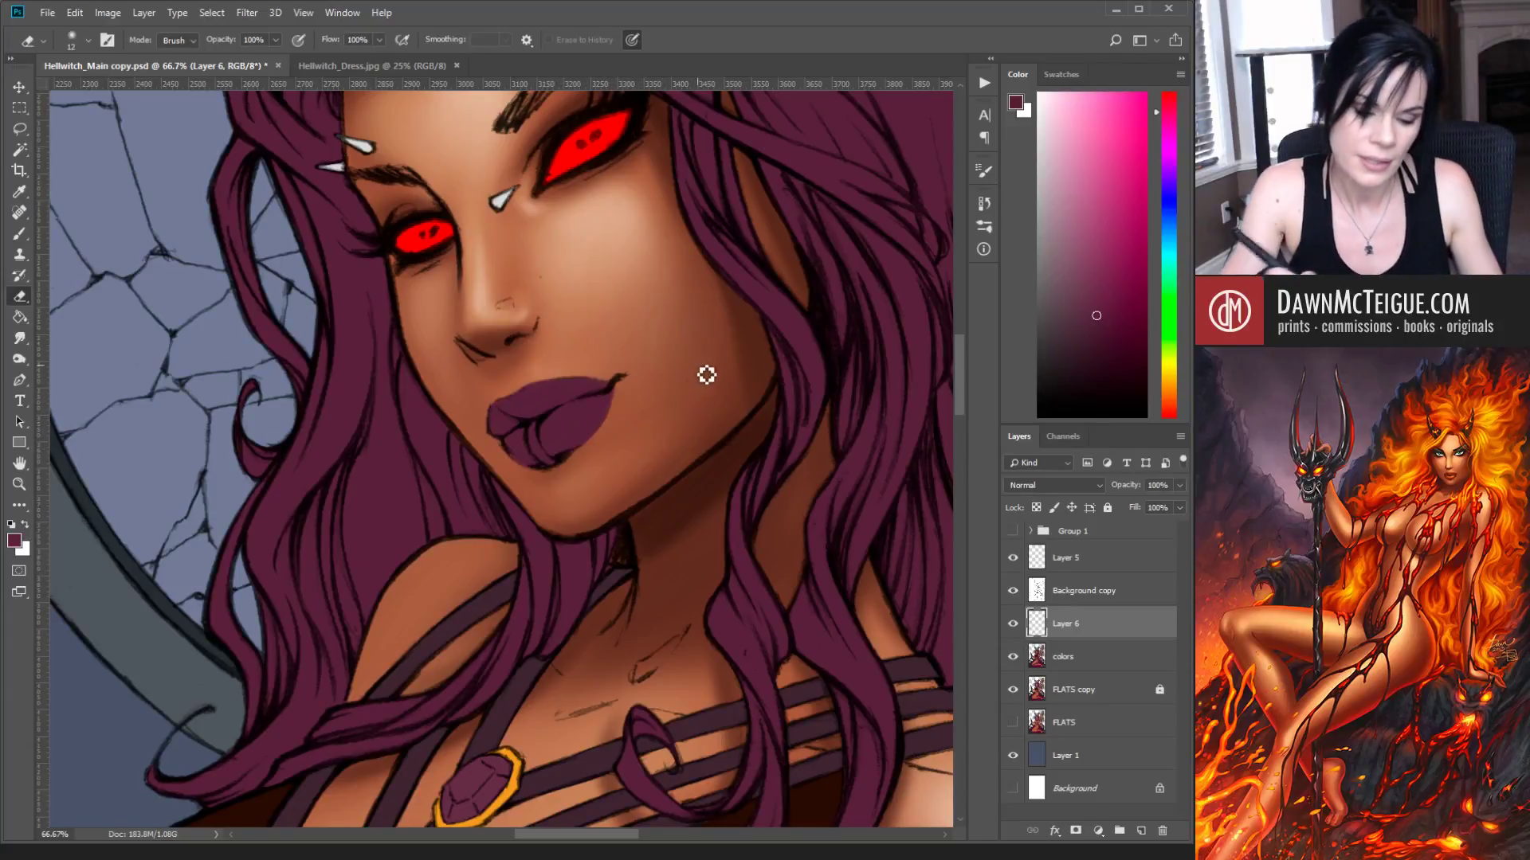
{"action": "key", "text": "b"}
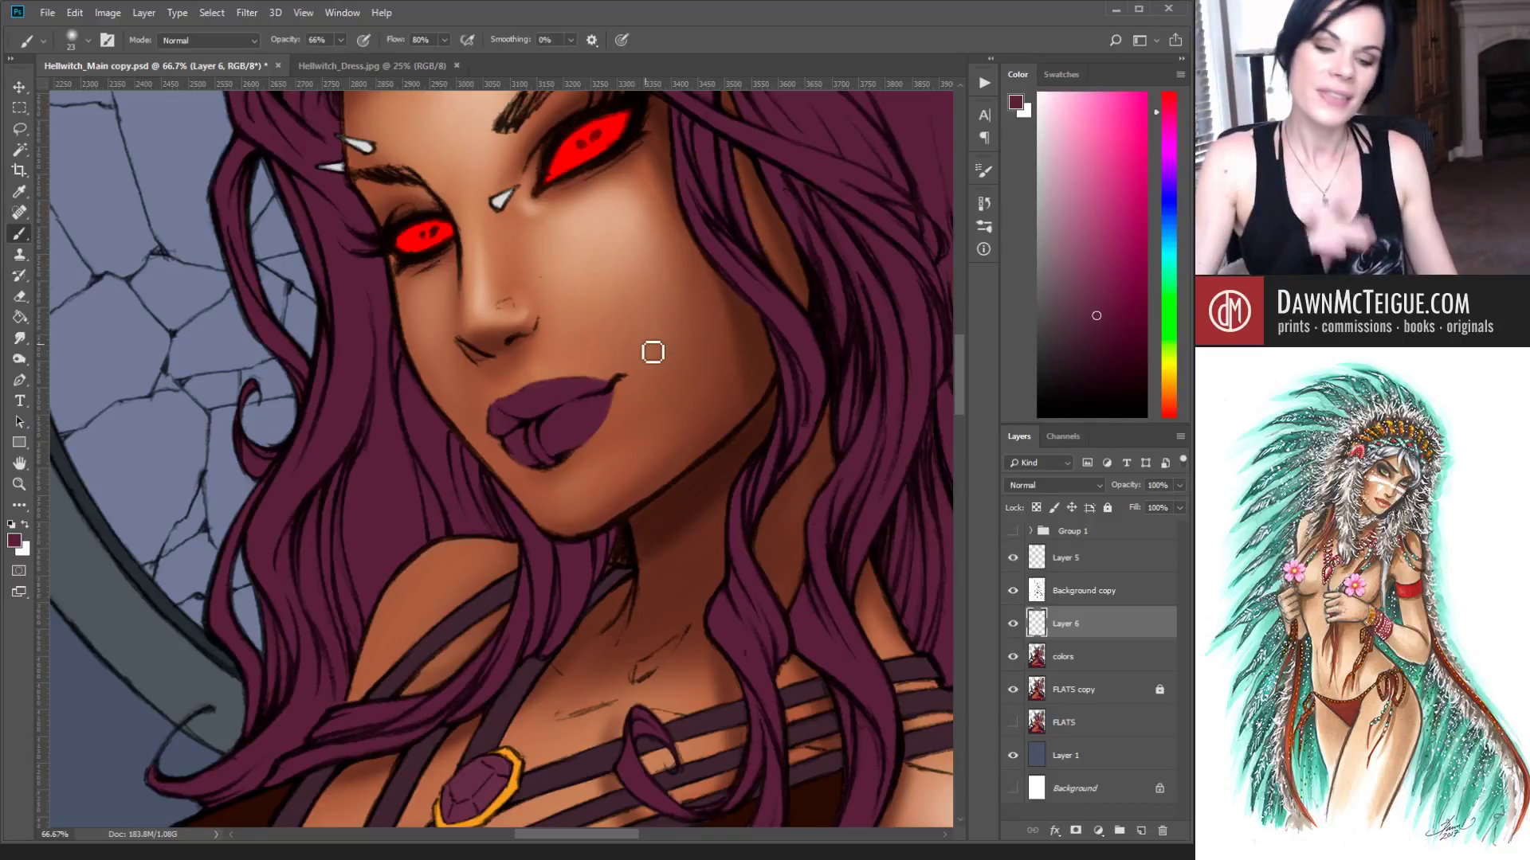
Step: Set the Magic Wand tolerance to 12 with anti-aliasing enabled
{"action": "key", "text": "w"}
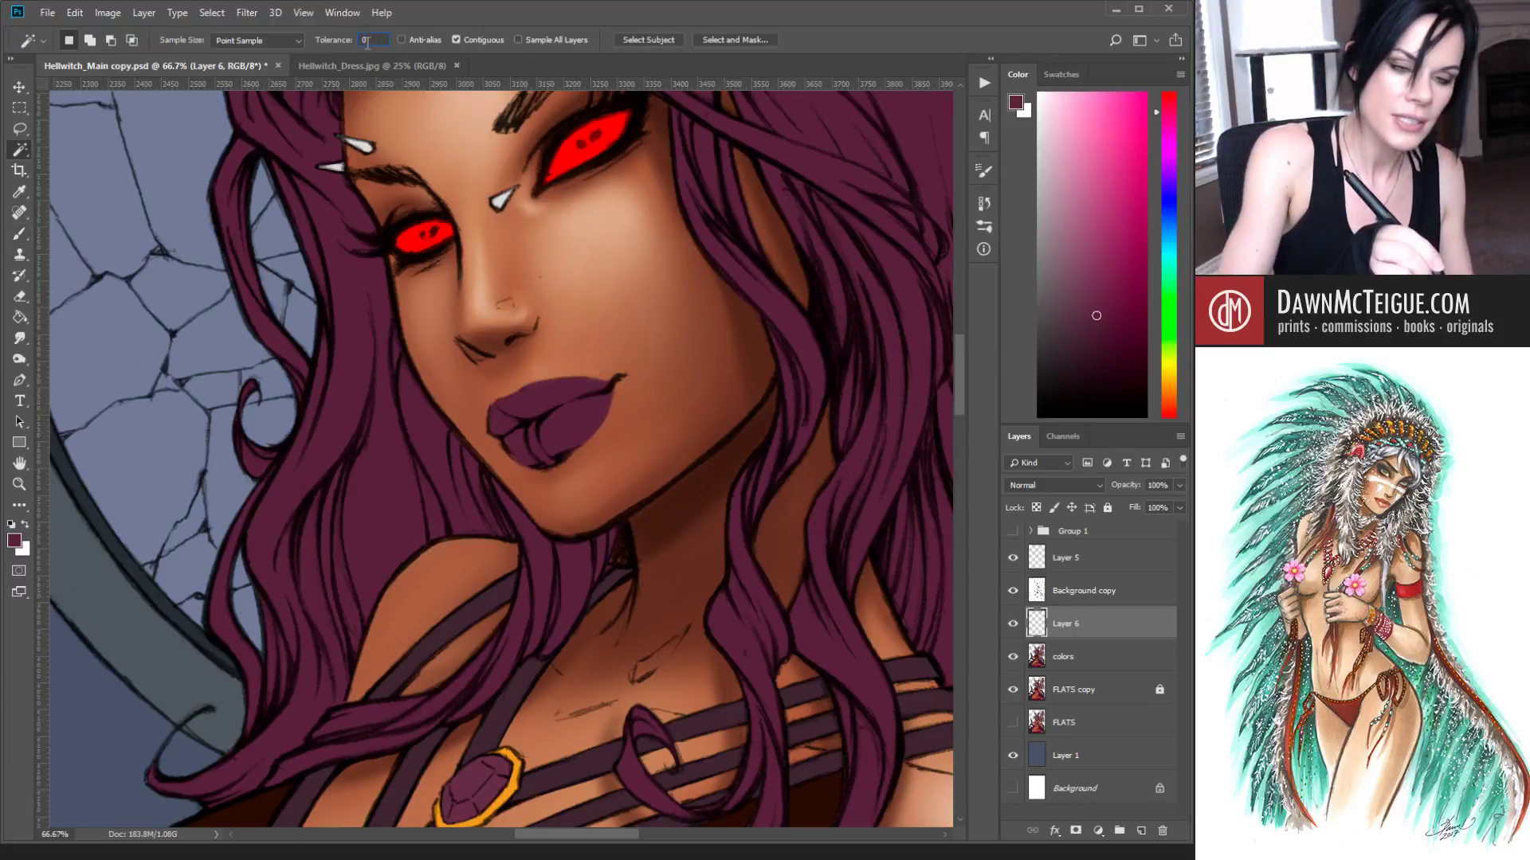
{"action": "type", "text": "2"}
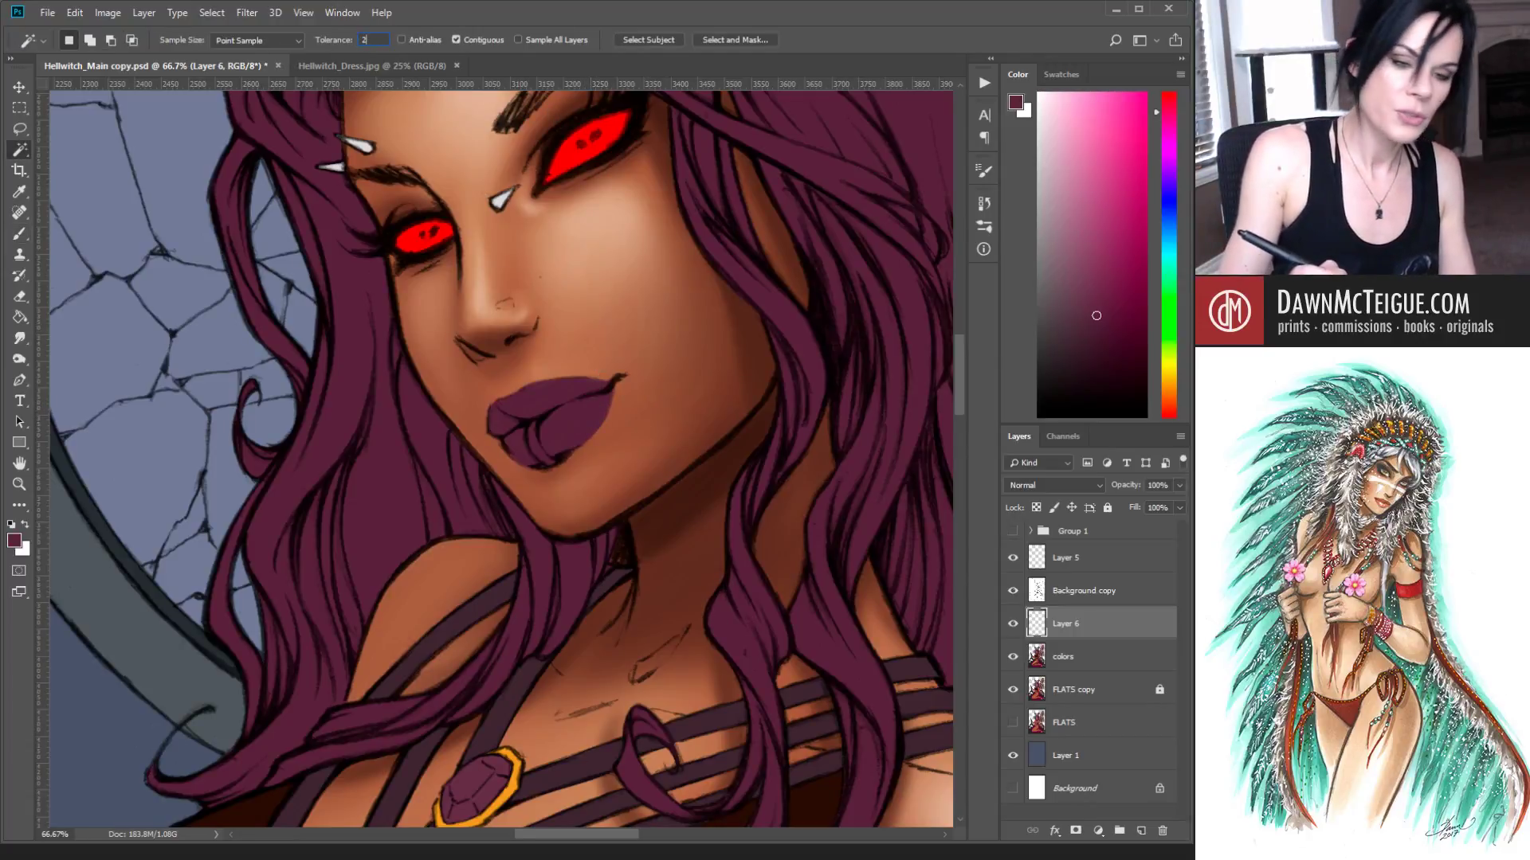
{"action": "key", "text": "Return"}
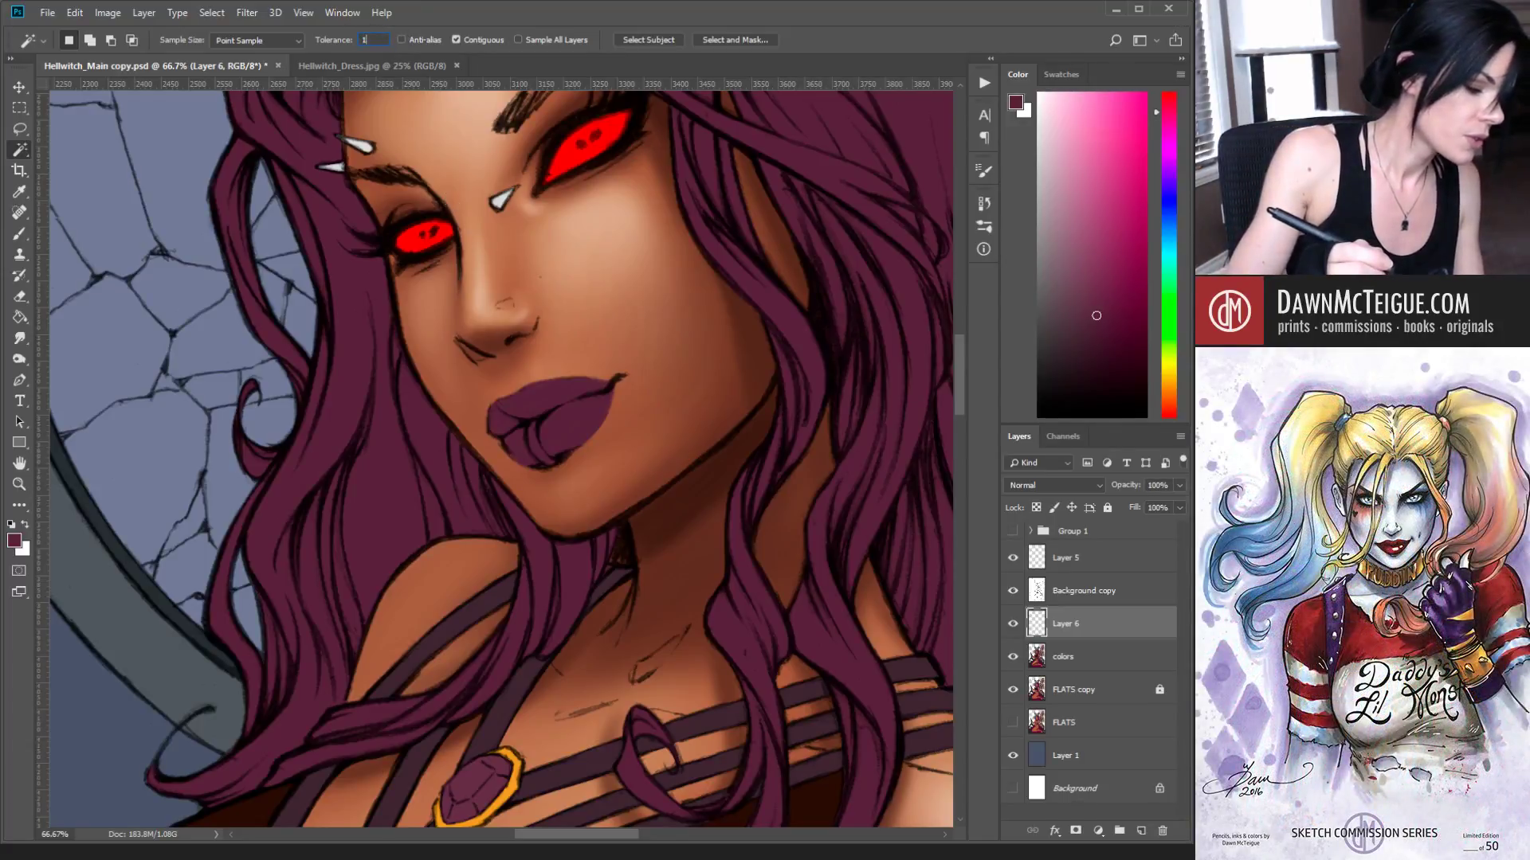
{"action": "type", "text": "12"}
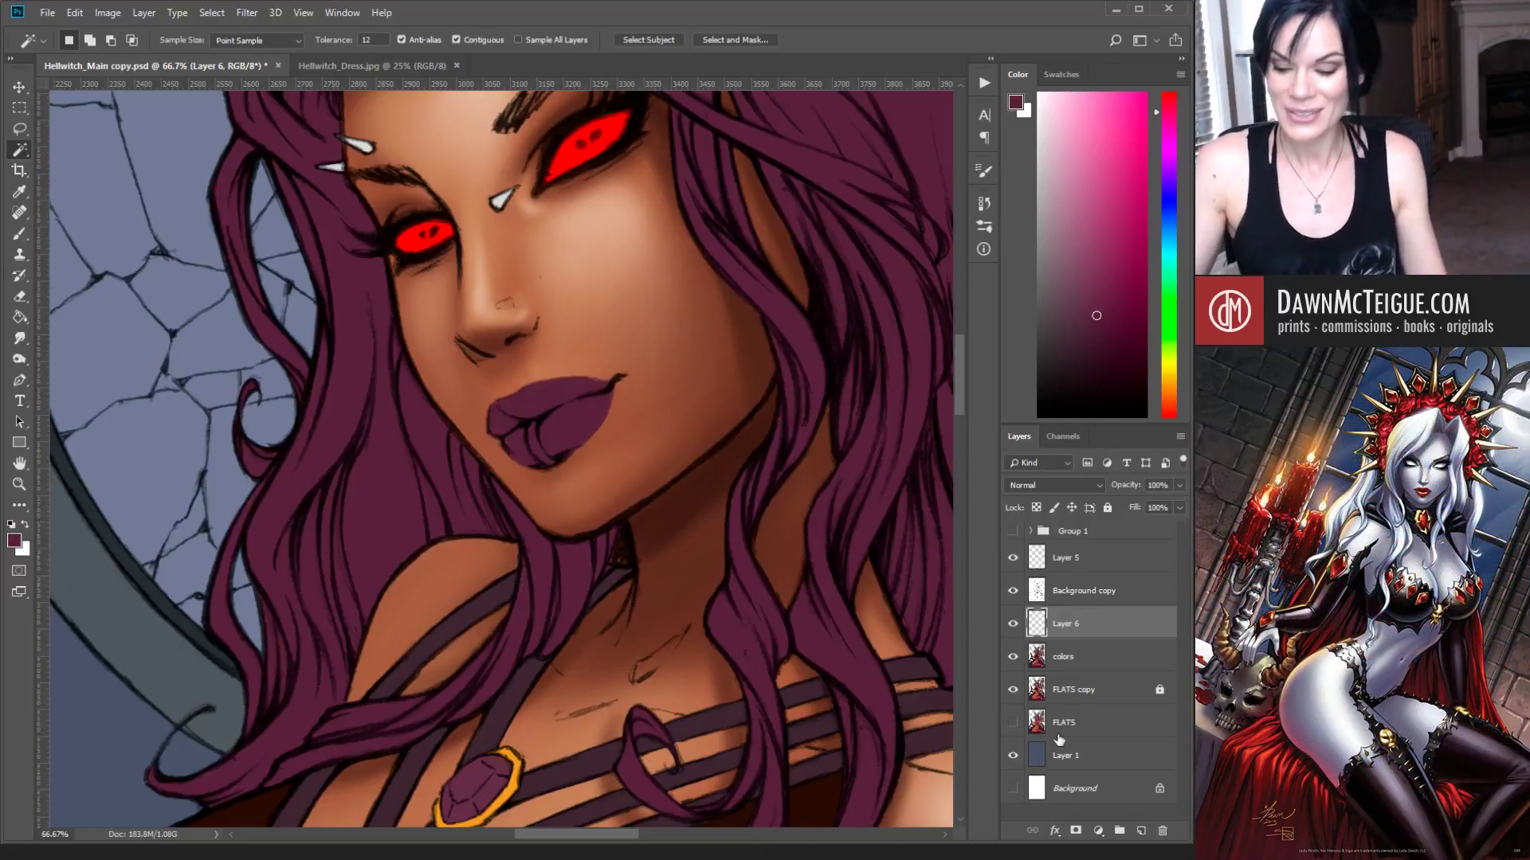
Step: Try selecting the painted lips with the Magic Wand and clear the selection
{"action": "scroll", "coordinate": [653, 429], "scroll_direction": "down", "scroll_amount": 4}
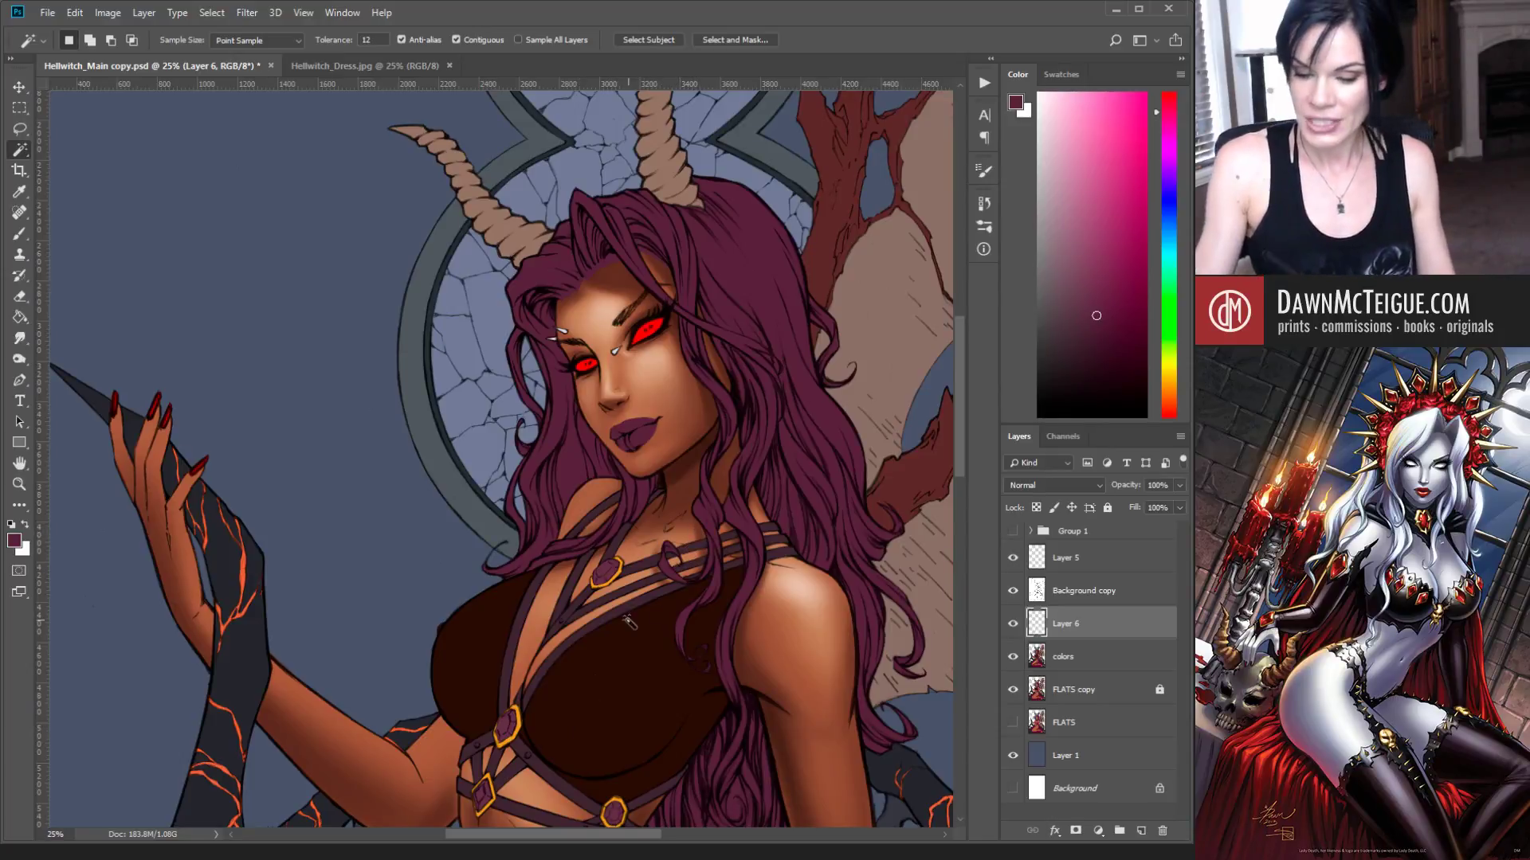
{"action": "left_click", "coordinate": [646, 438]}
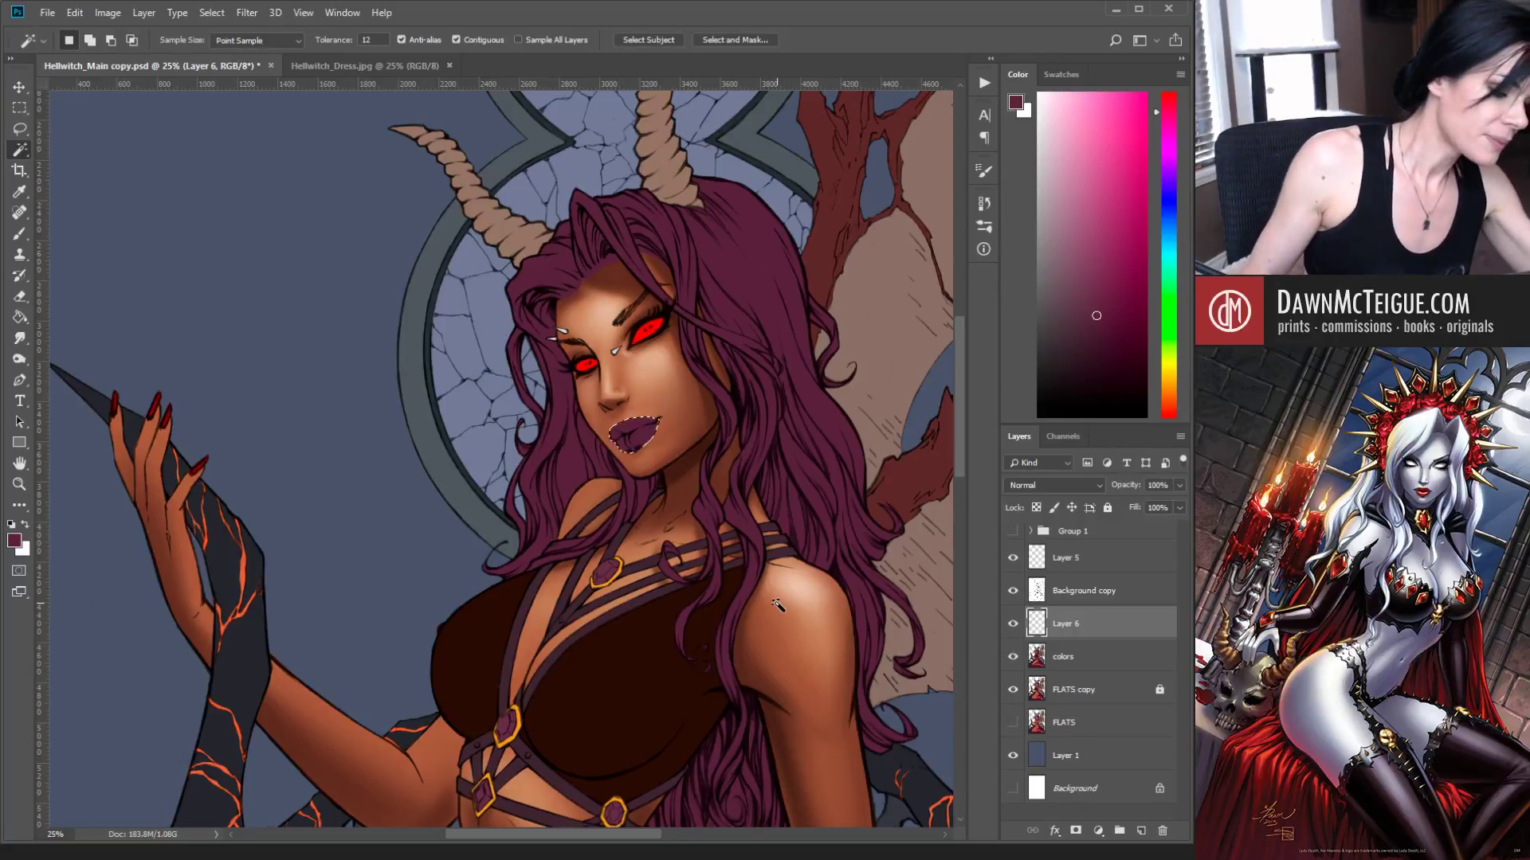
{"action": "key", "text": "ctrl+d"}
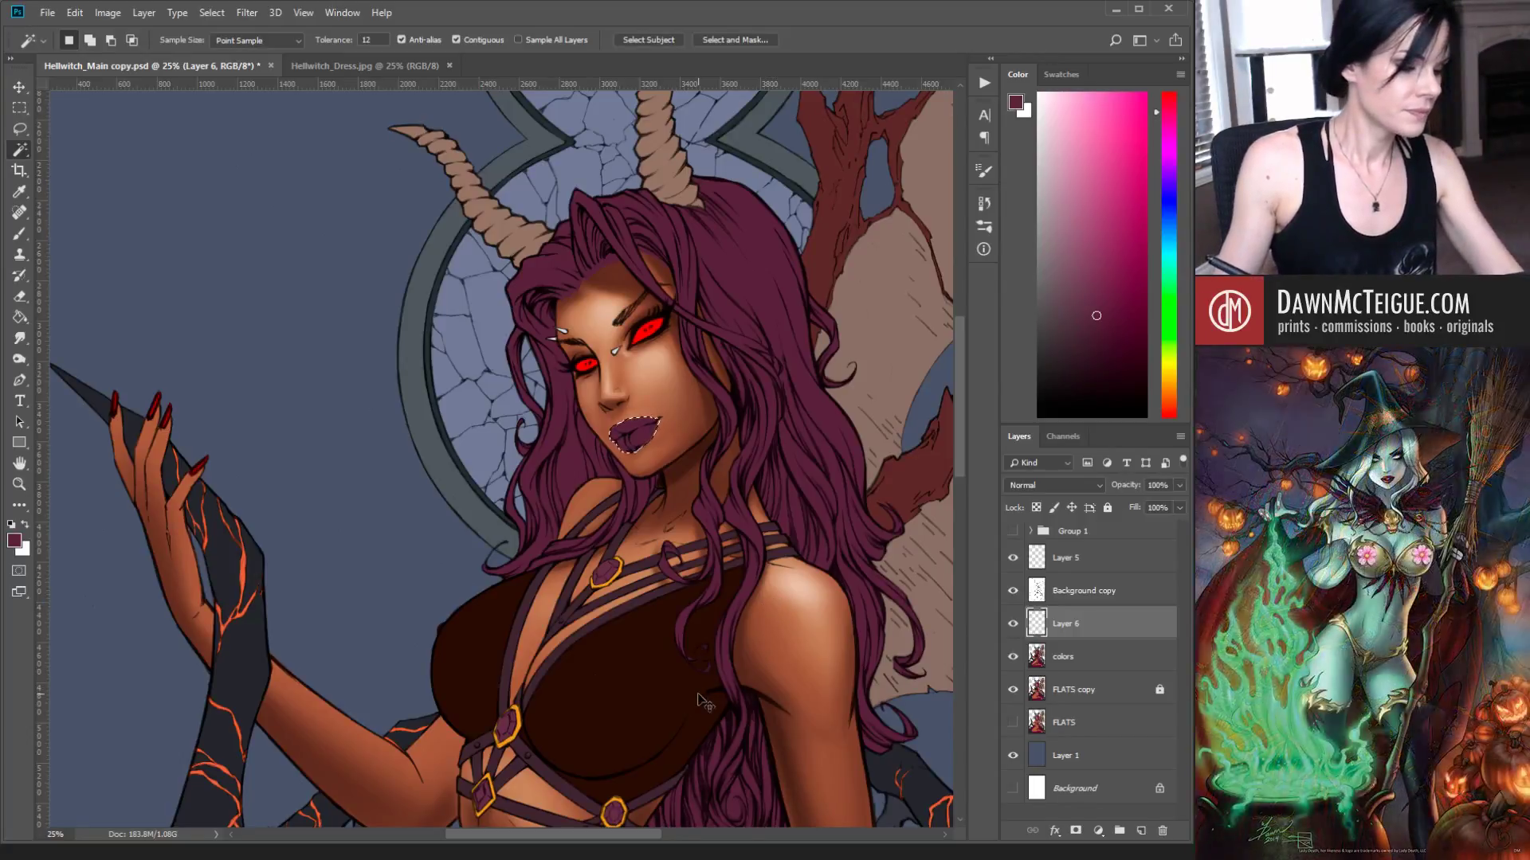
Step: Shade the lips with a very dark purple at brush size 45, along the mouth line and outer edges
{"action": "left_click", "coordinate": [656, 437], "text": "ctrl"}
{"action": "left_click", "coordinate": [659, 442], "text": "ctrl"}
{"action": "left_click", "coordinate": [660, 444], "text": "ctrl"}
{"action": "left_click", "coordinate": [660, 444], "text": "ctrl"}
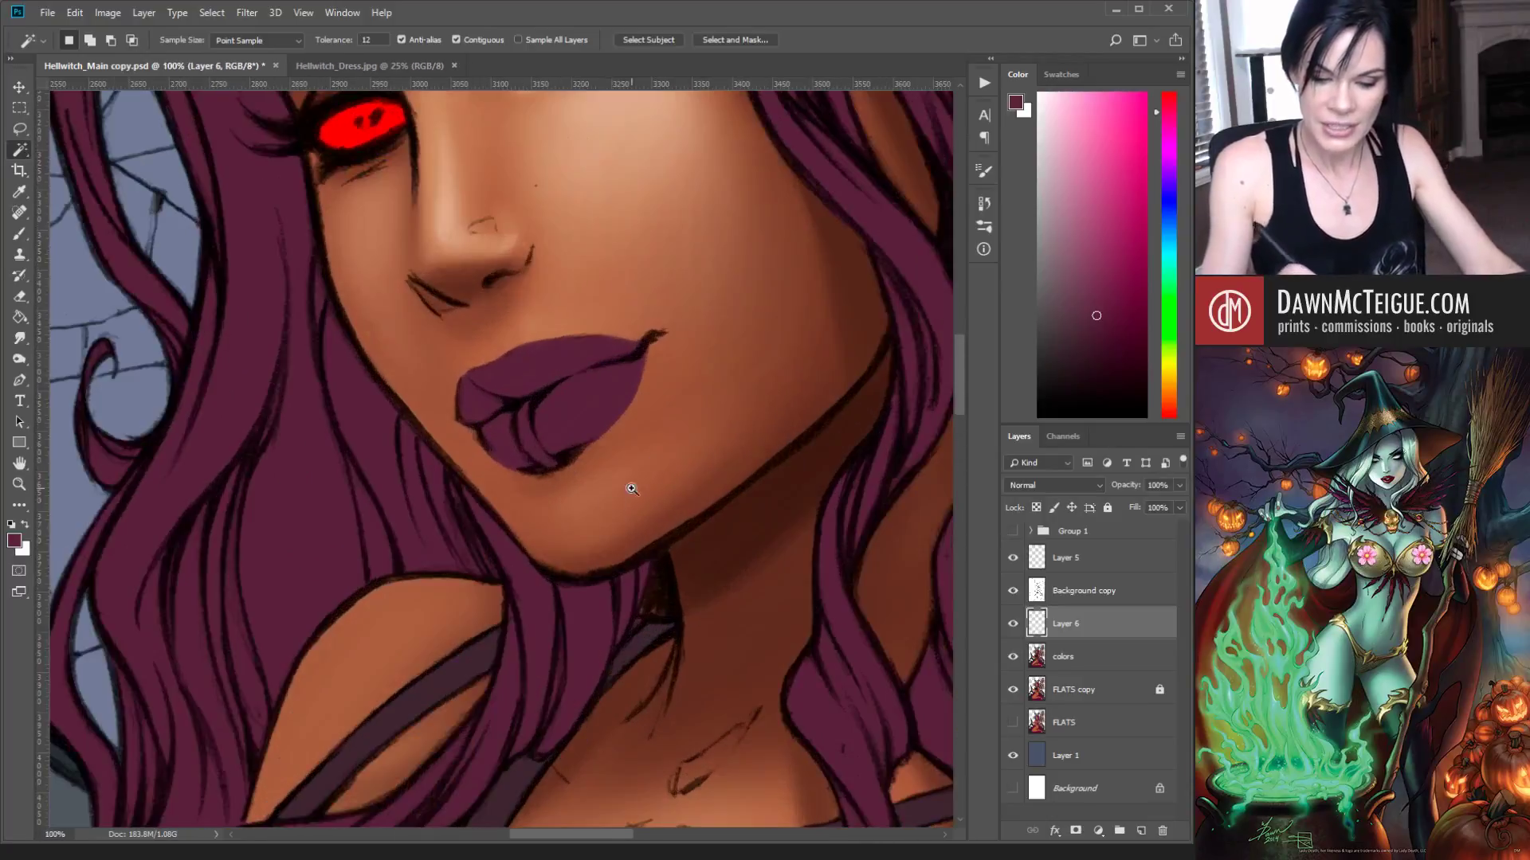
{"action": "left_click_drag", "start_coordinate": [628, 409], "coordinate": [673, 473]}
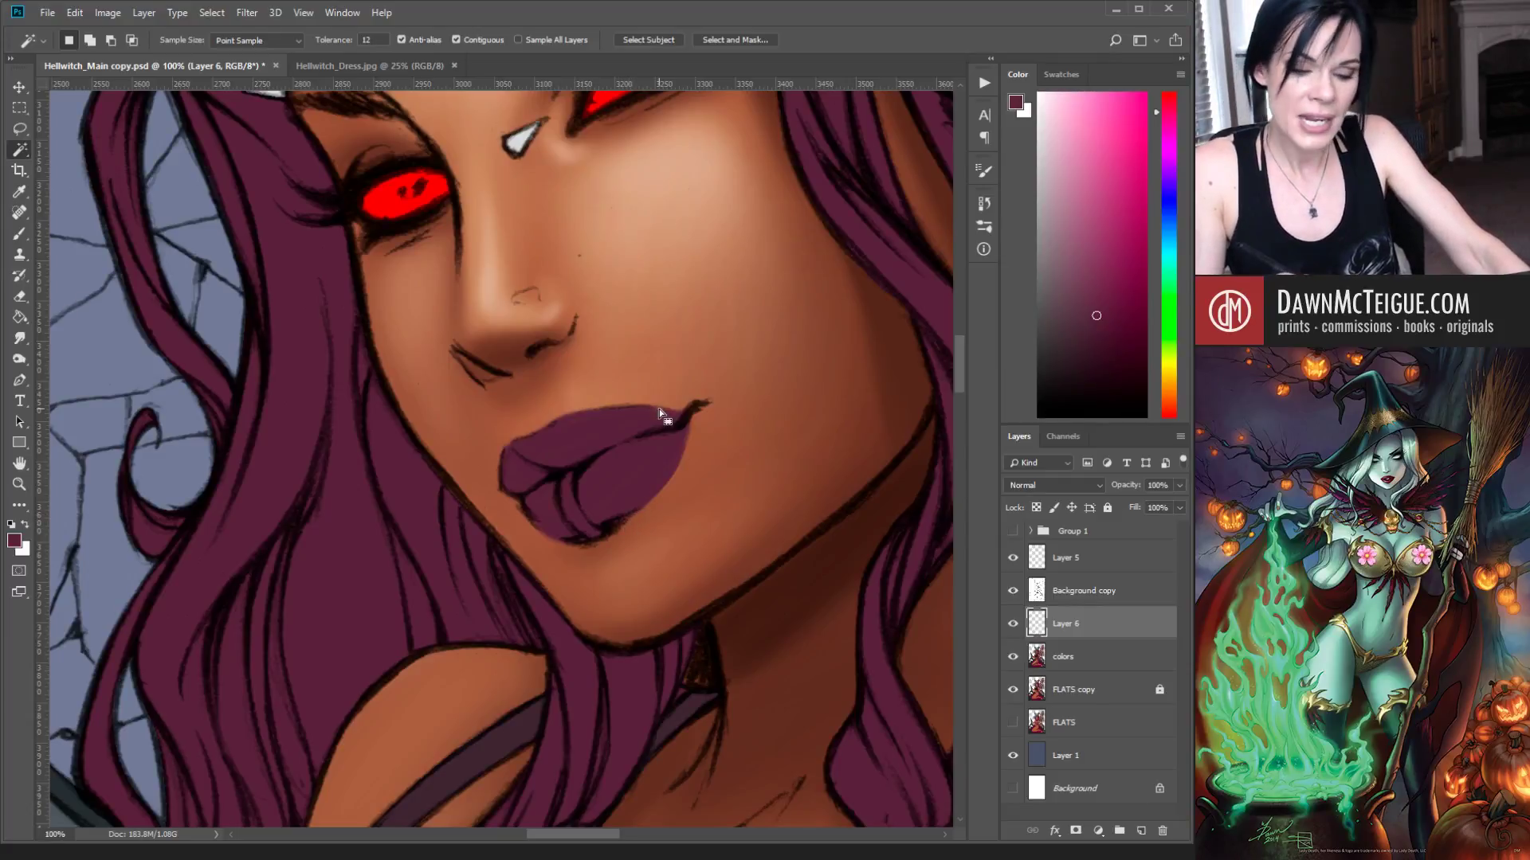
{"action": "key", "text": "b"}
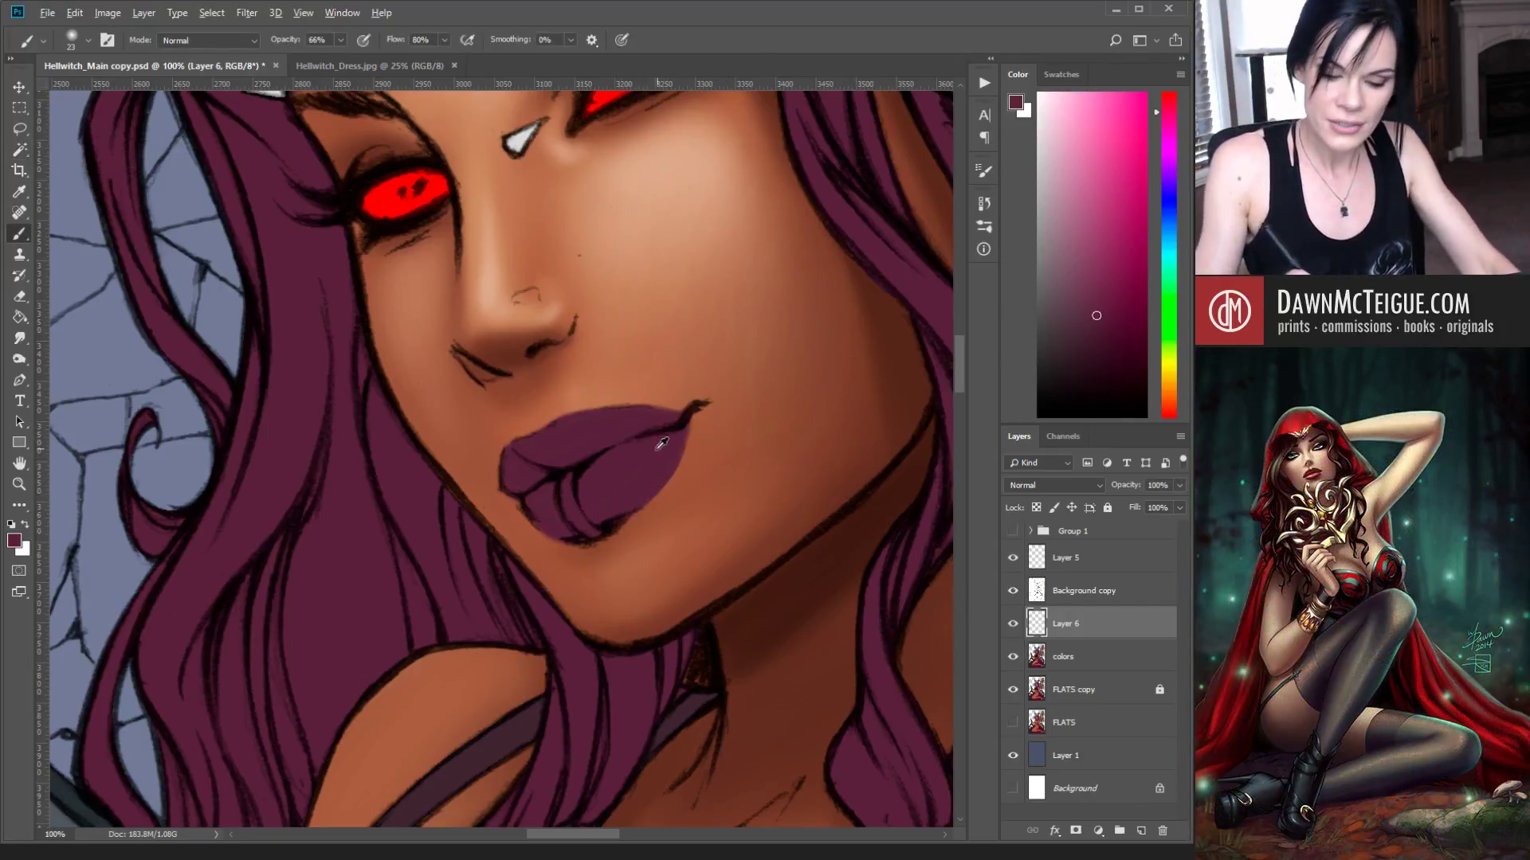
{"action": "left_click", "coordinate": [1095, 353]}
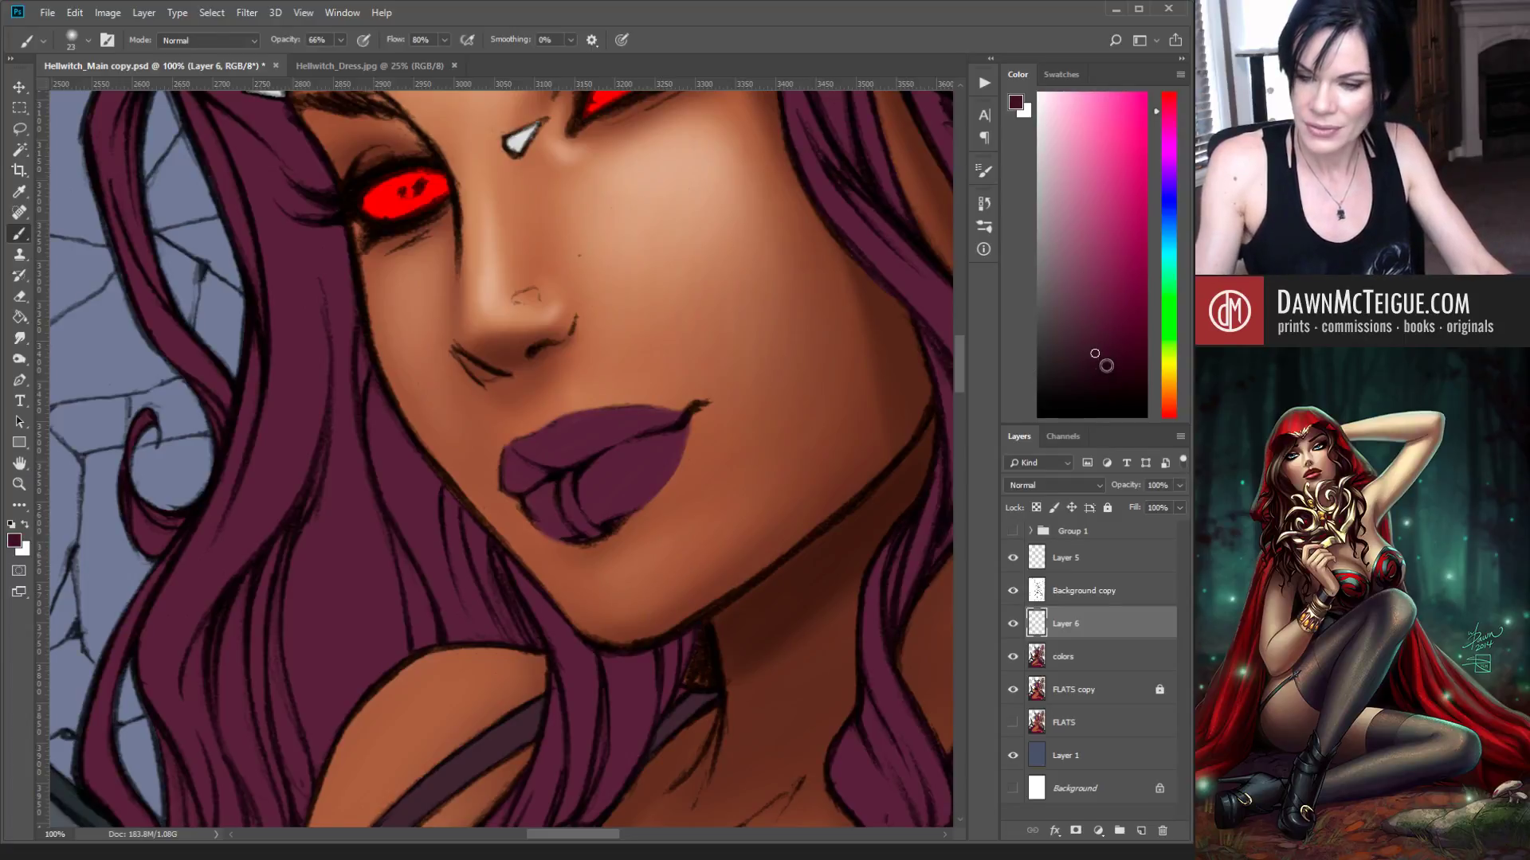
{"action": "left_click", "coordinate": [1095, 366]}
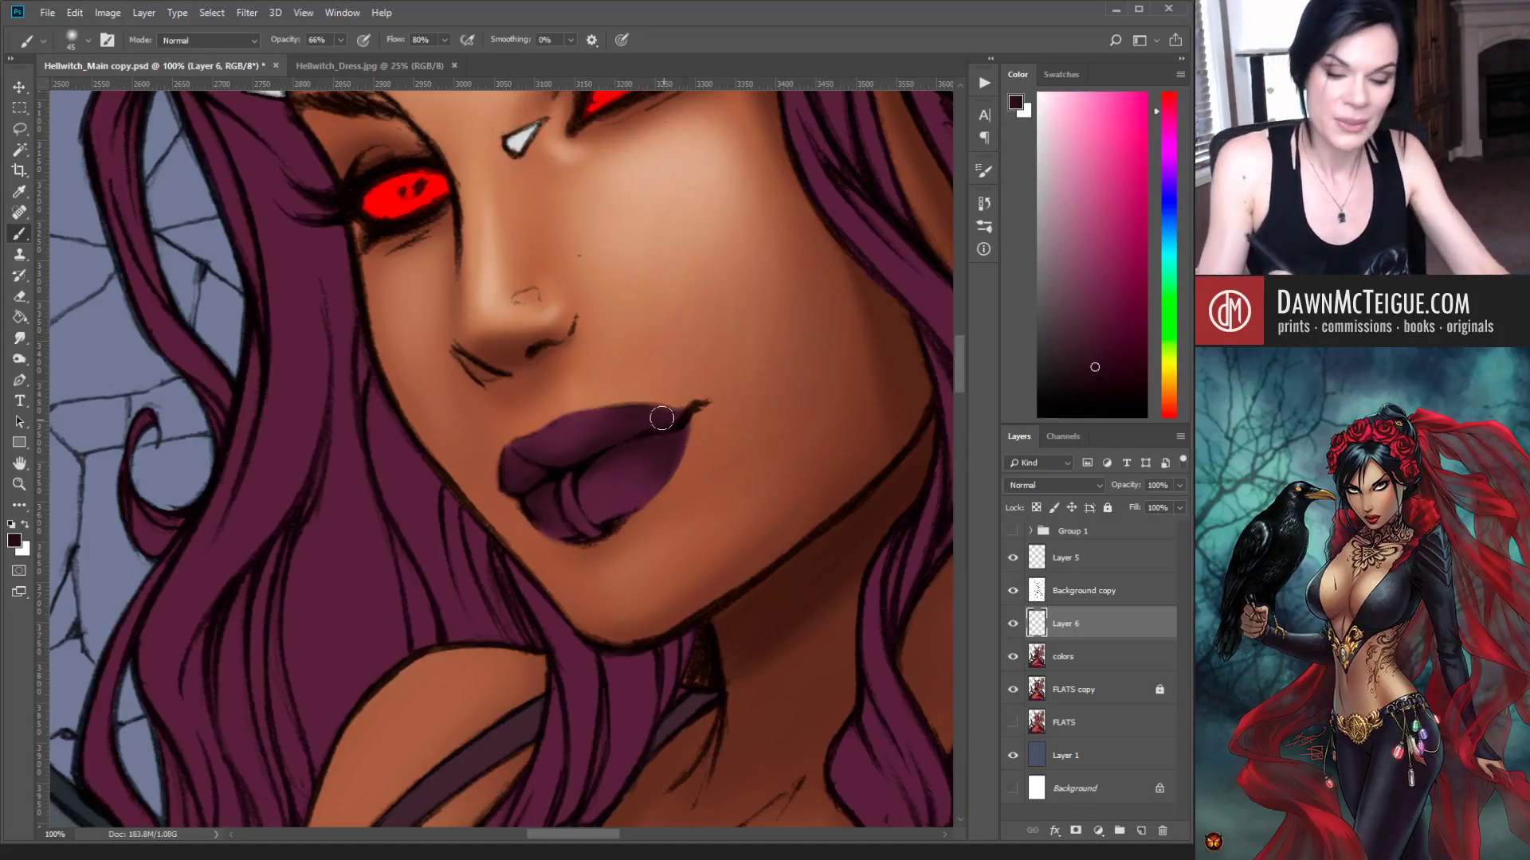
Step: Blend the lip shadows at brush size 45 with purple tones sampled from the upper and lower lips
{"action": "left_click", "coordinate": [612, 487], "text": "alt"}
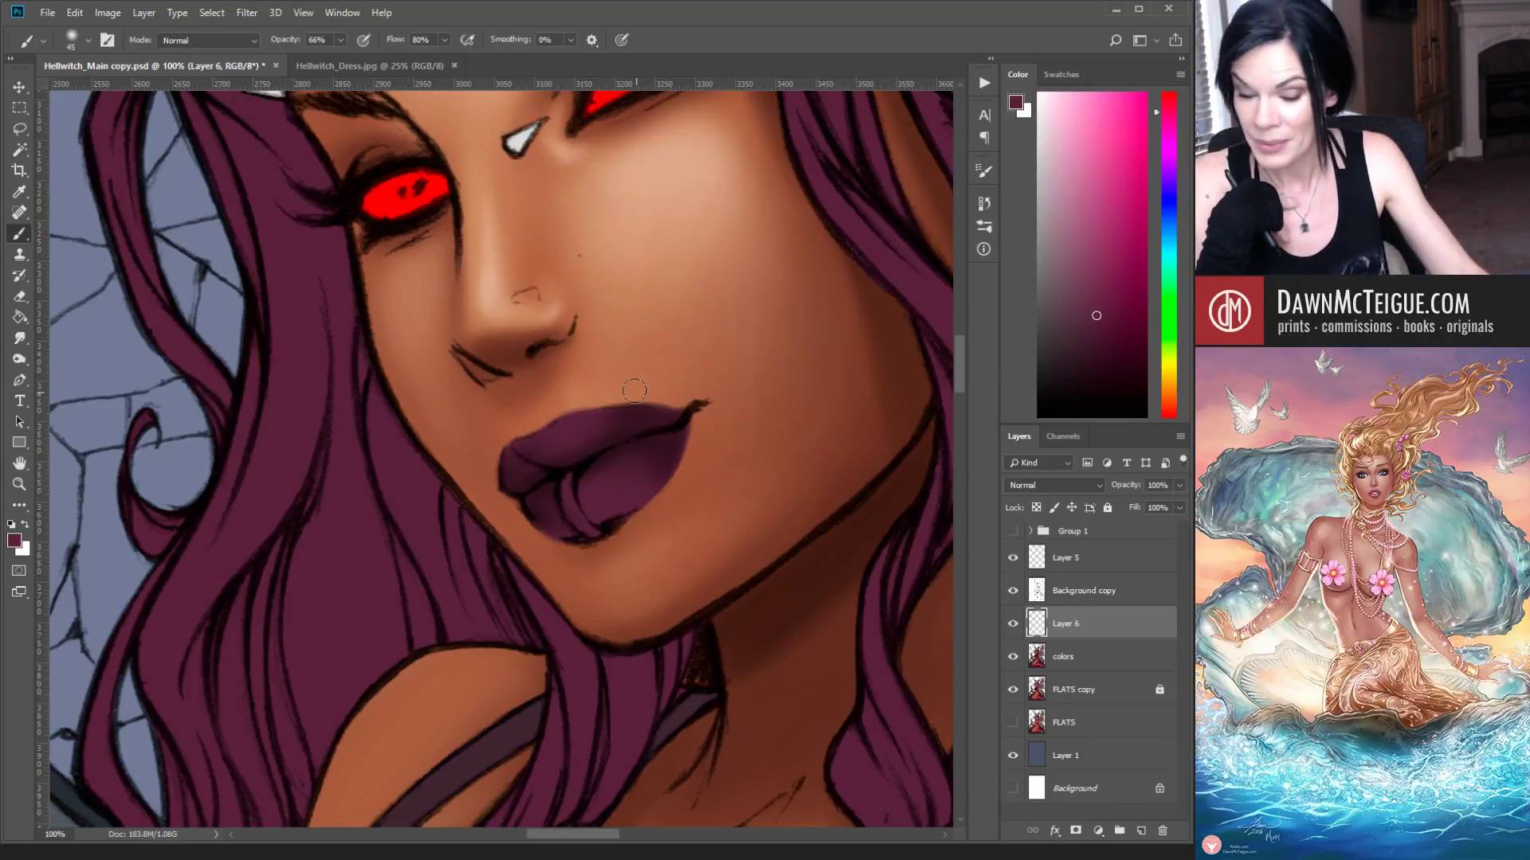
{"action": "left_click", "coordinate": [589, 426], "text": "alt"}
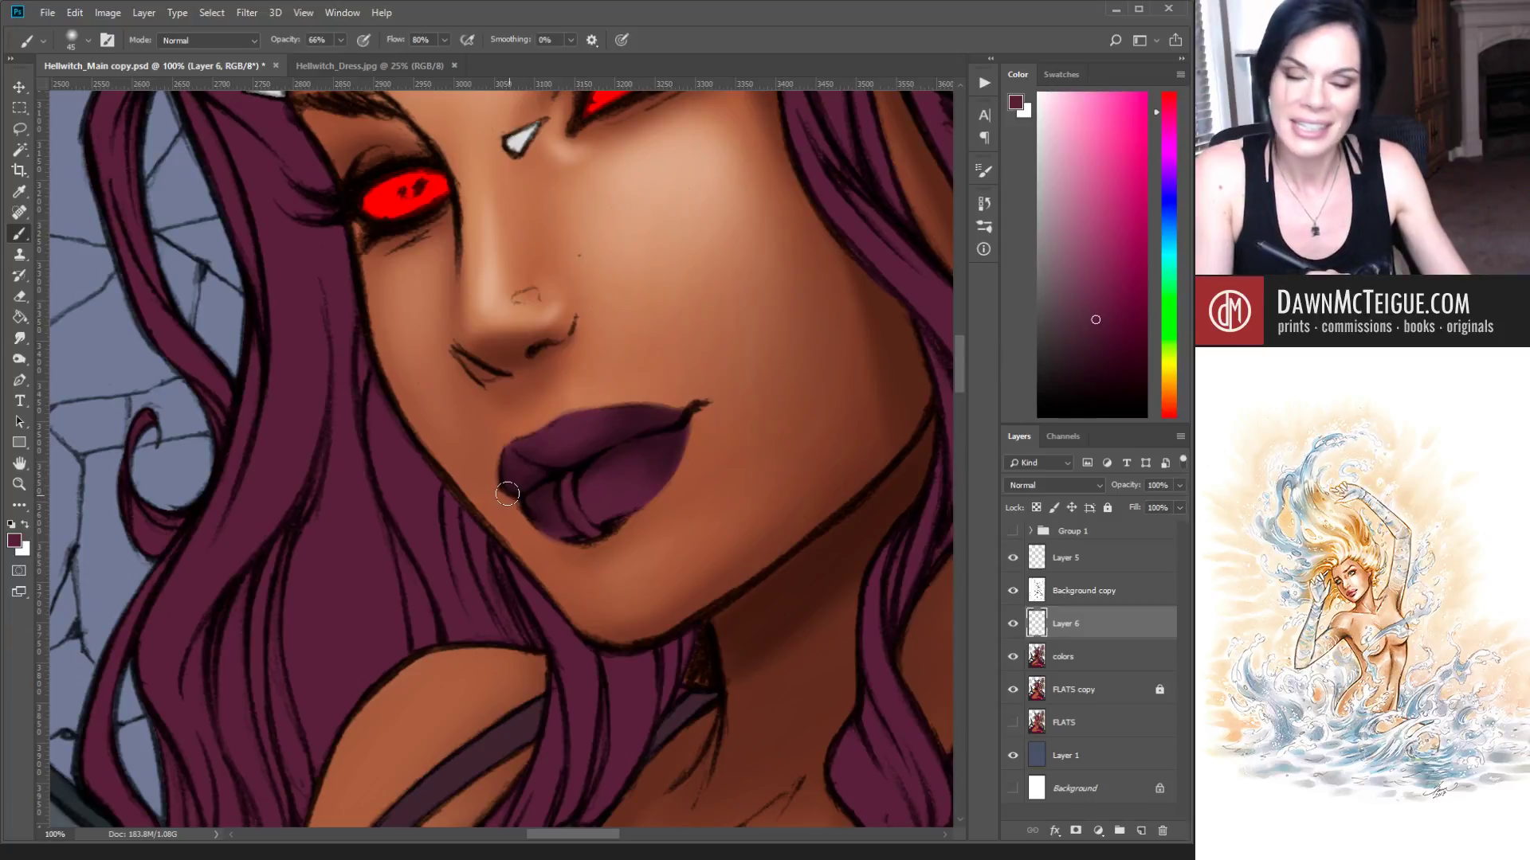
{"action": "left_click", "coordinate": [611, 489], "text": "alt"}
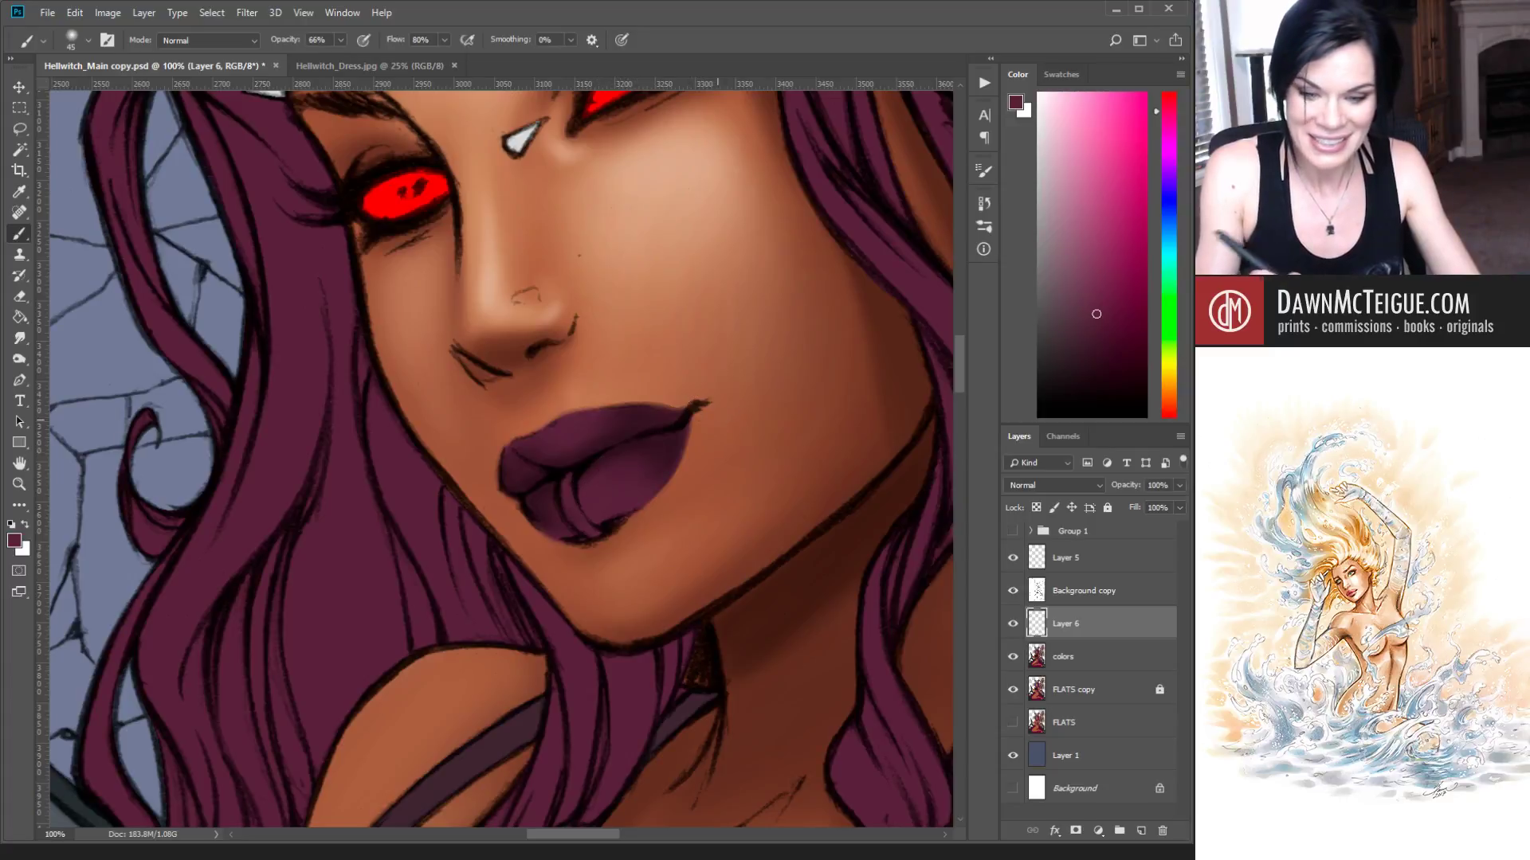
Step: Refine the lip edges and mouth line at brush size 20 with mid and dark purples sampled from the lips
{"action": "key", "text": "bracketleft"}
{"action": "key", "text": "bracketleft"}
{"action": "key", "text": "bracketleft"}
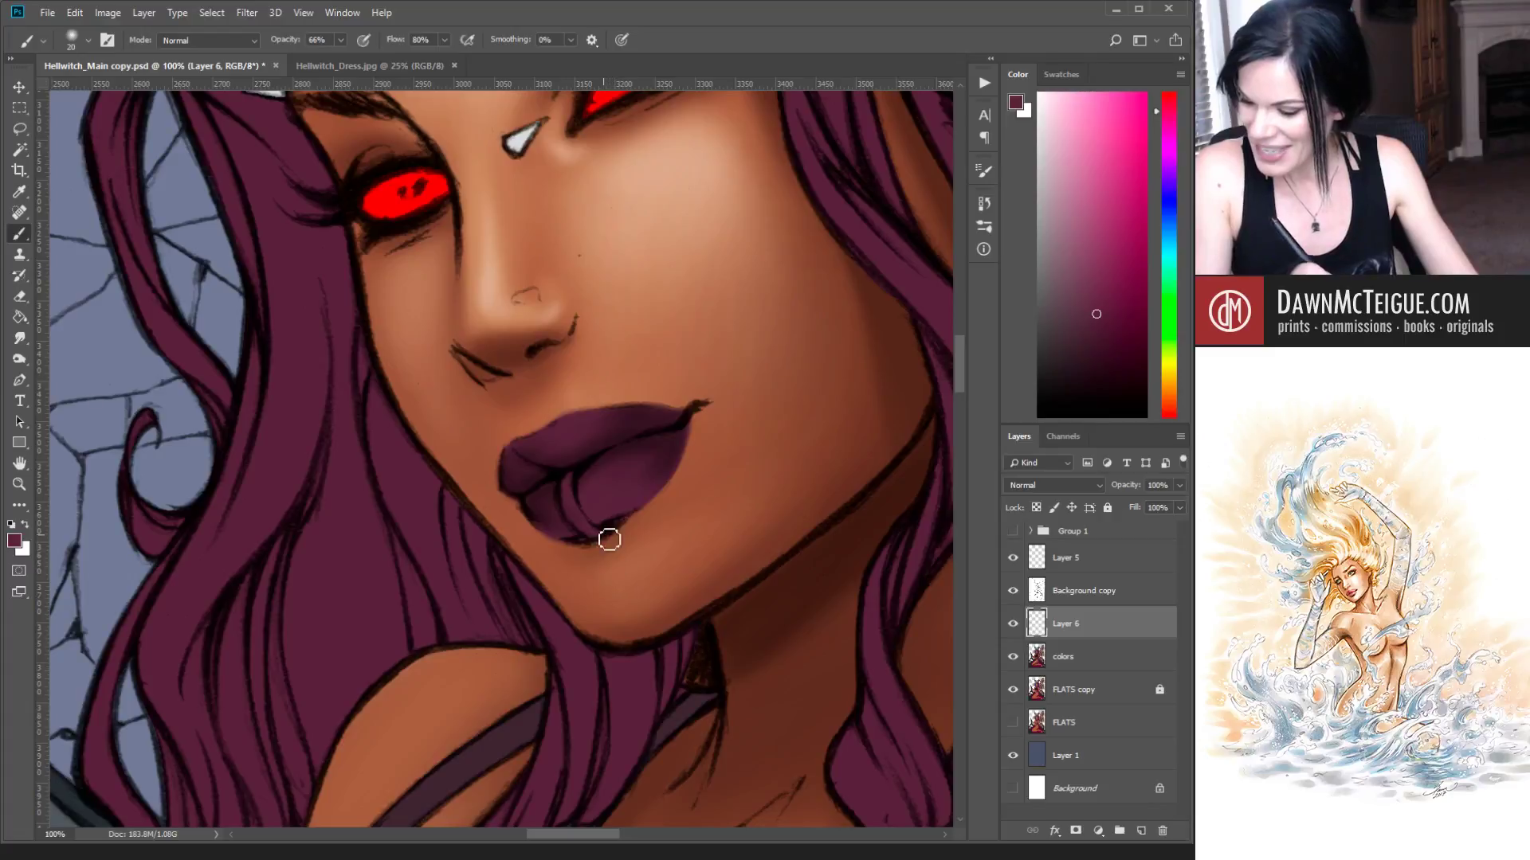
{"action": "left_click", "coordinate": [673, 443], "text": "alt"}
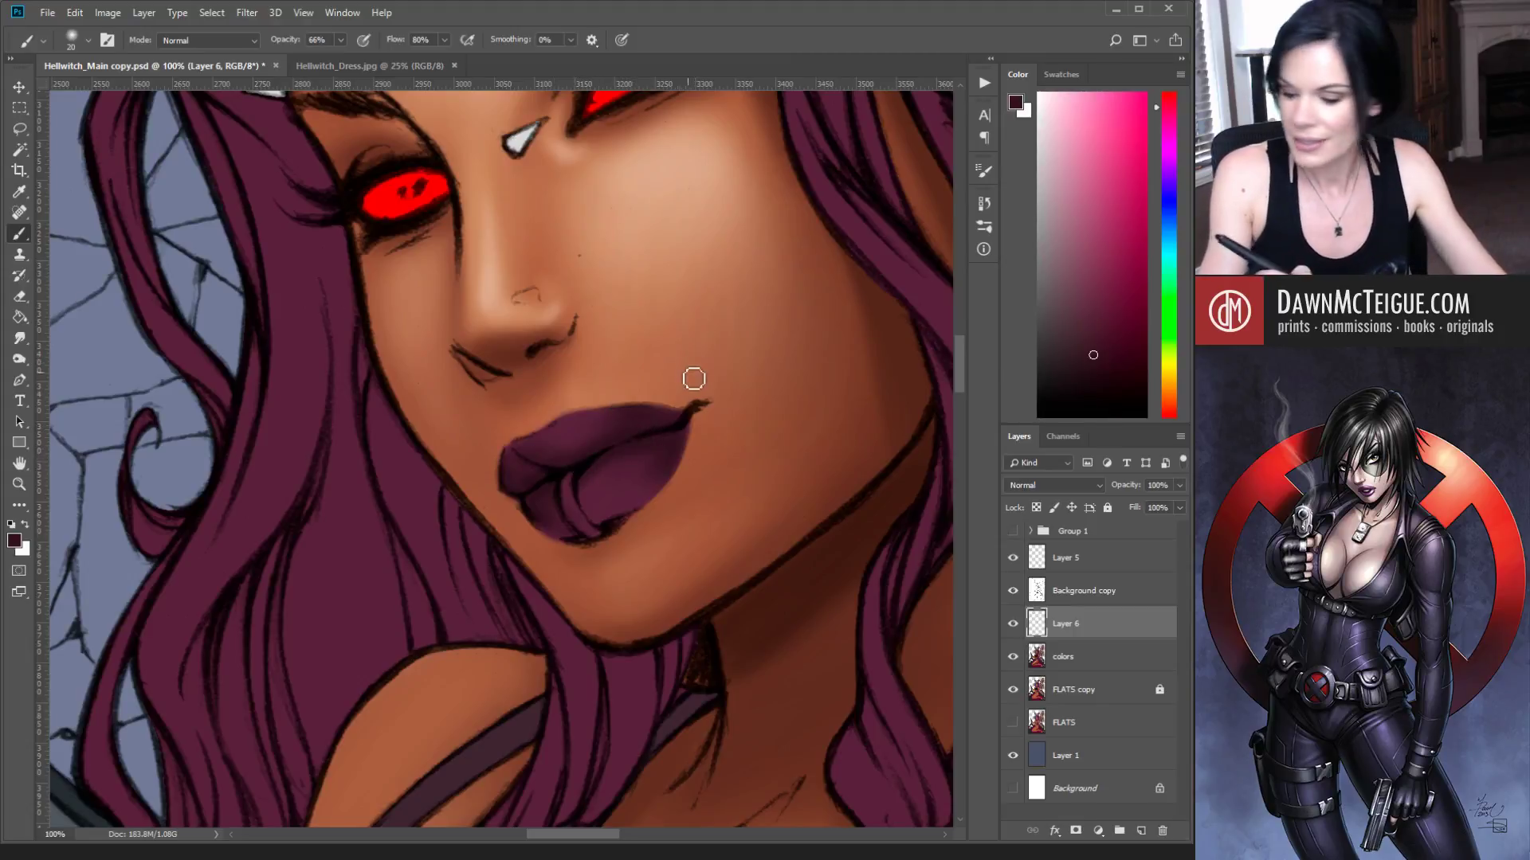
Step: Deepen the shading of the lower lip near the mouth corner with a very dark purple at brush size 26
{"action": "scroll", "coordinate": [748, 392], "scroll_direction": "down", "scroll_amount": 4}
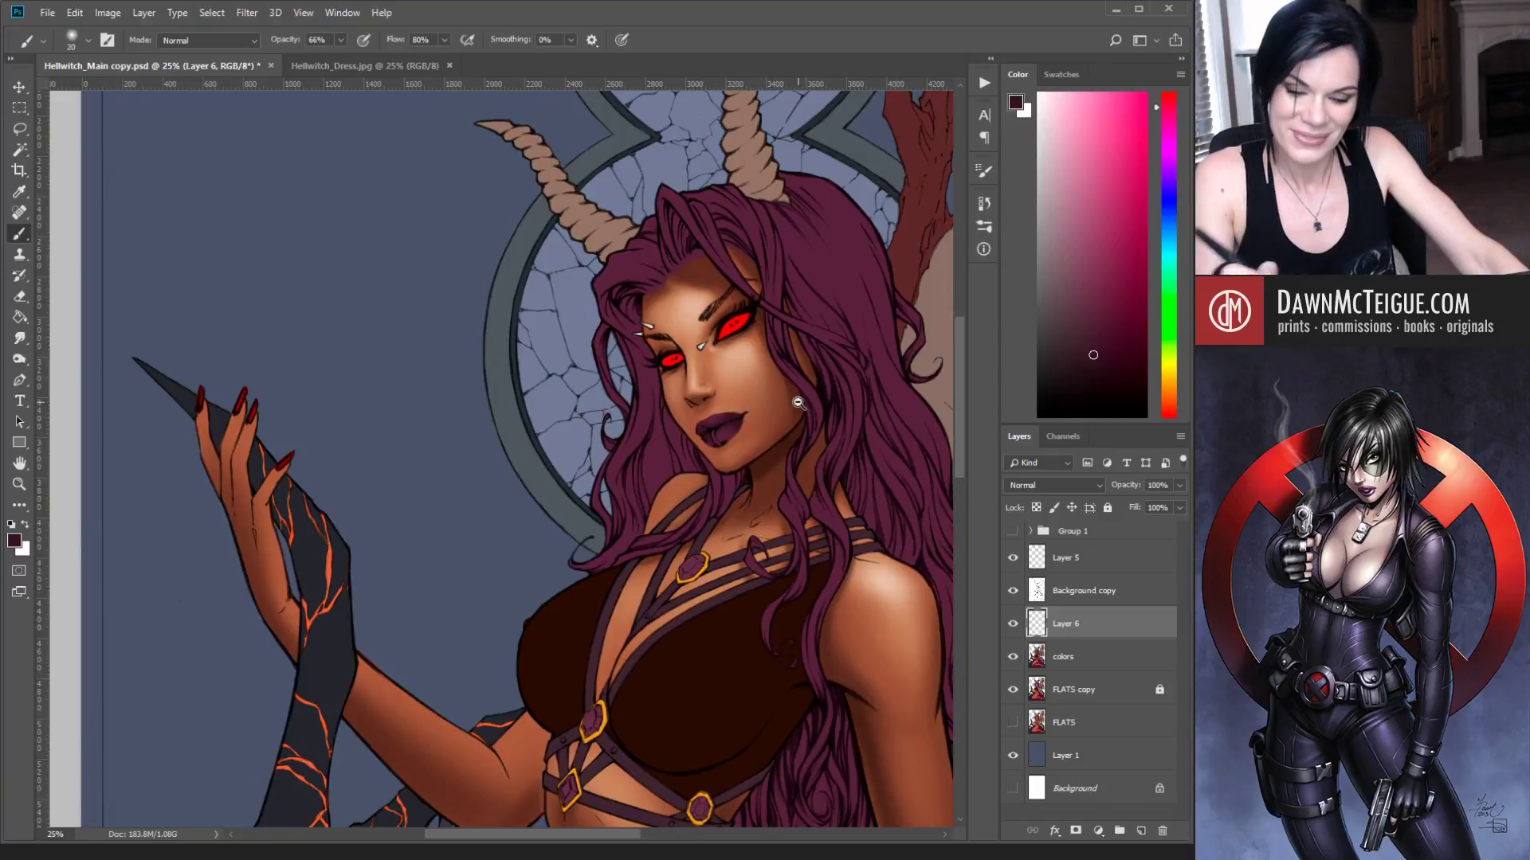
{"action": "scroll", "coordinate": [765, 420], "scroll_direction": "up", "scroll_amount": 5}
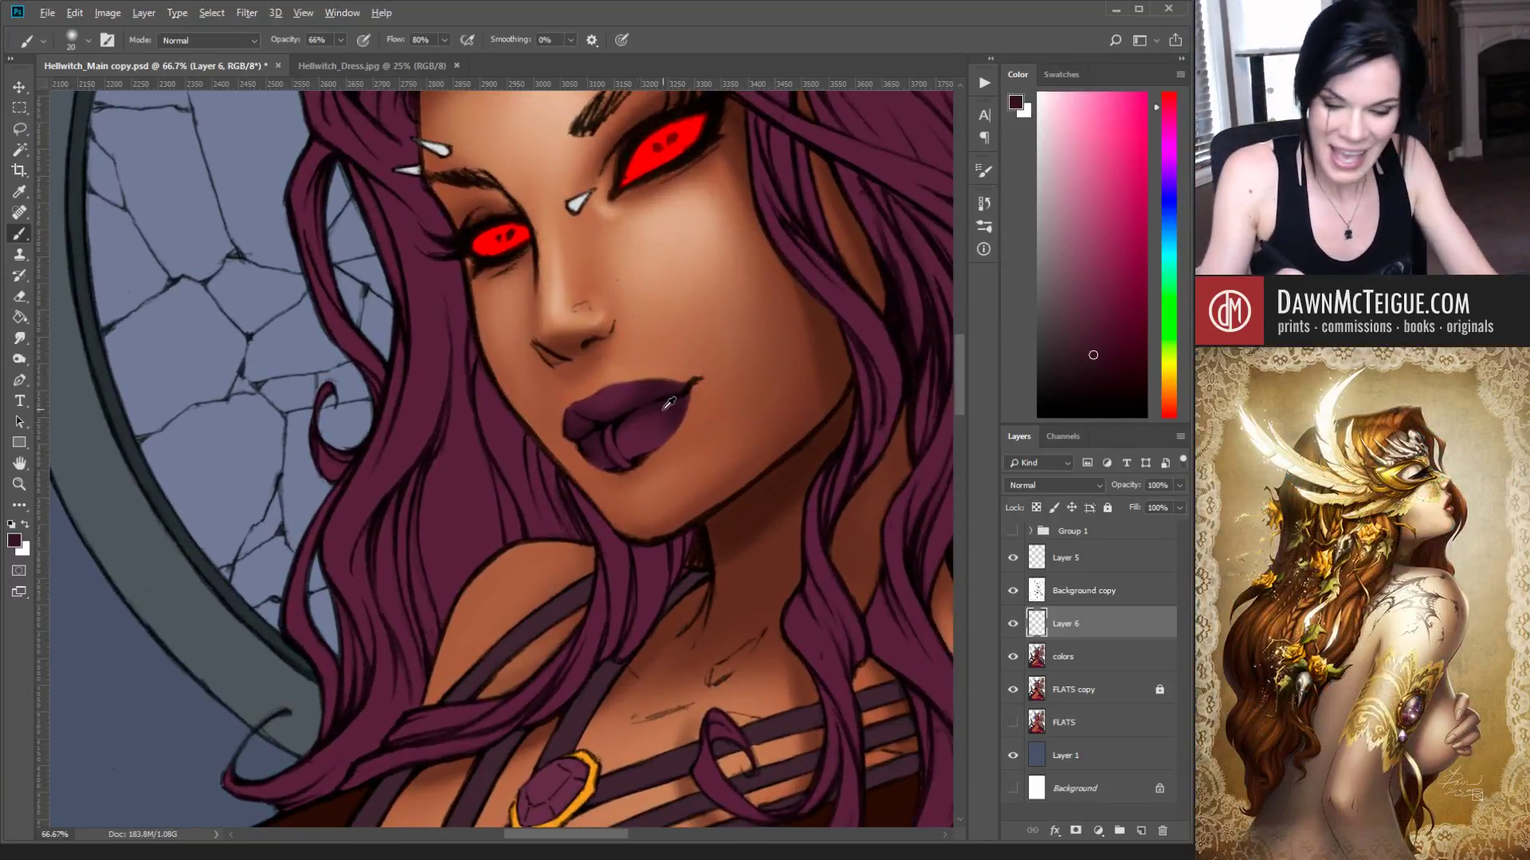
{"action": "left_click_drag", "start_coordinate": [660, 402], "coordinate": [690, 402]}
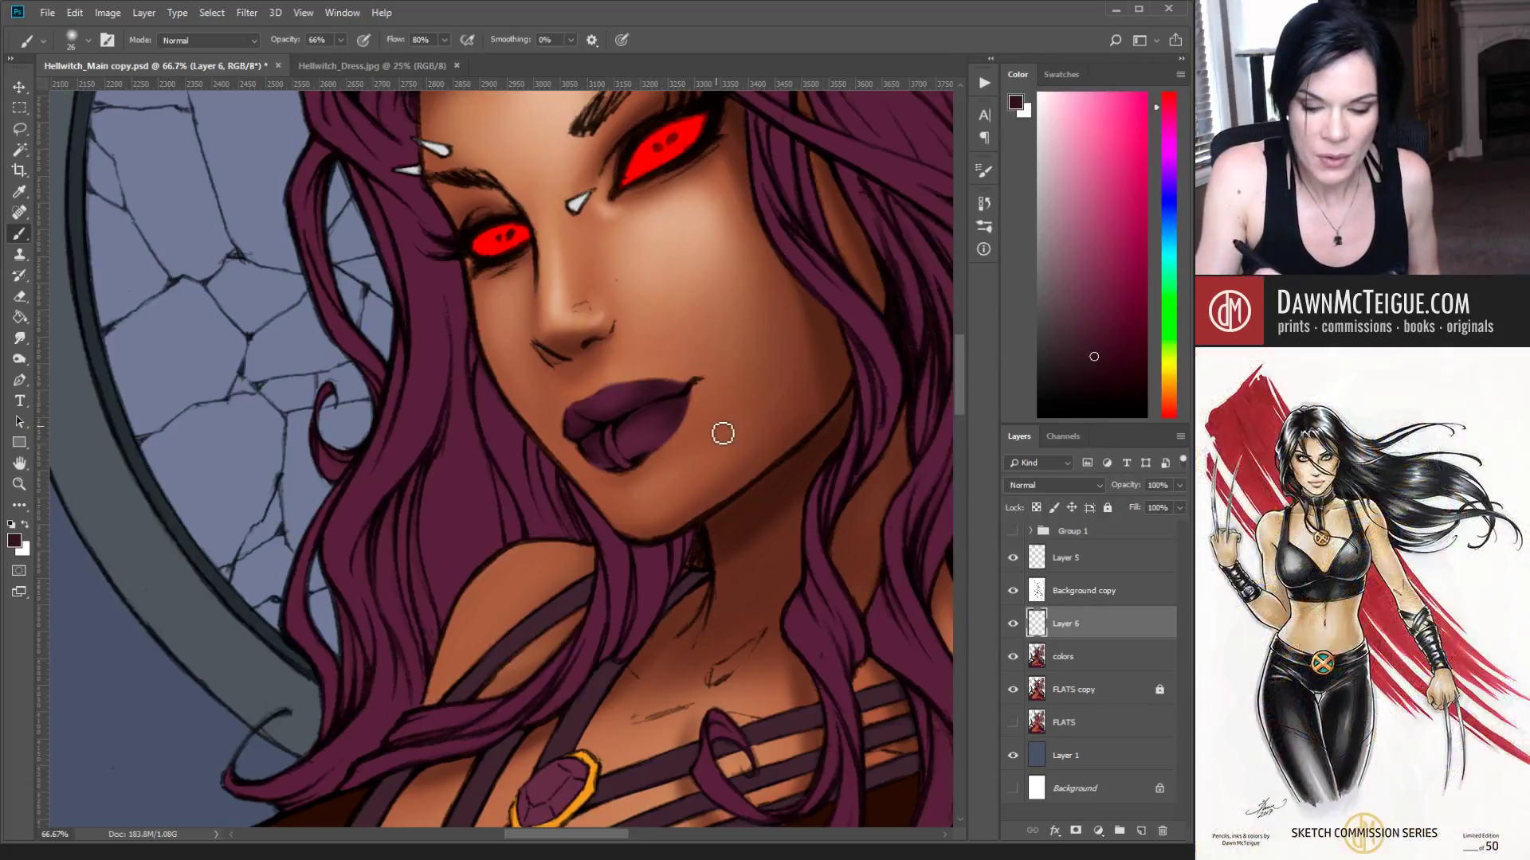
{"action": "key", "text": "["}
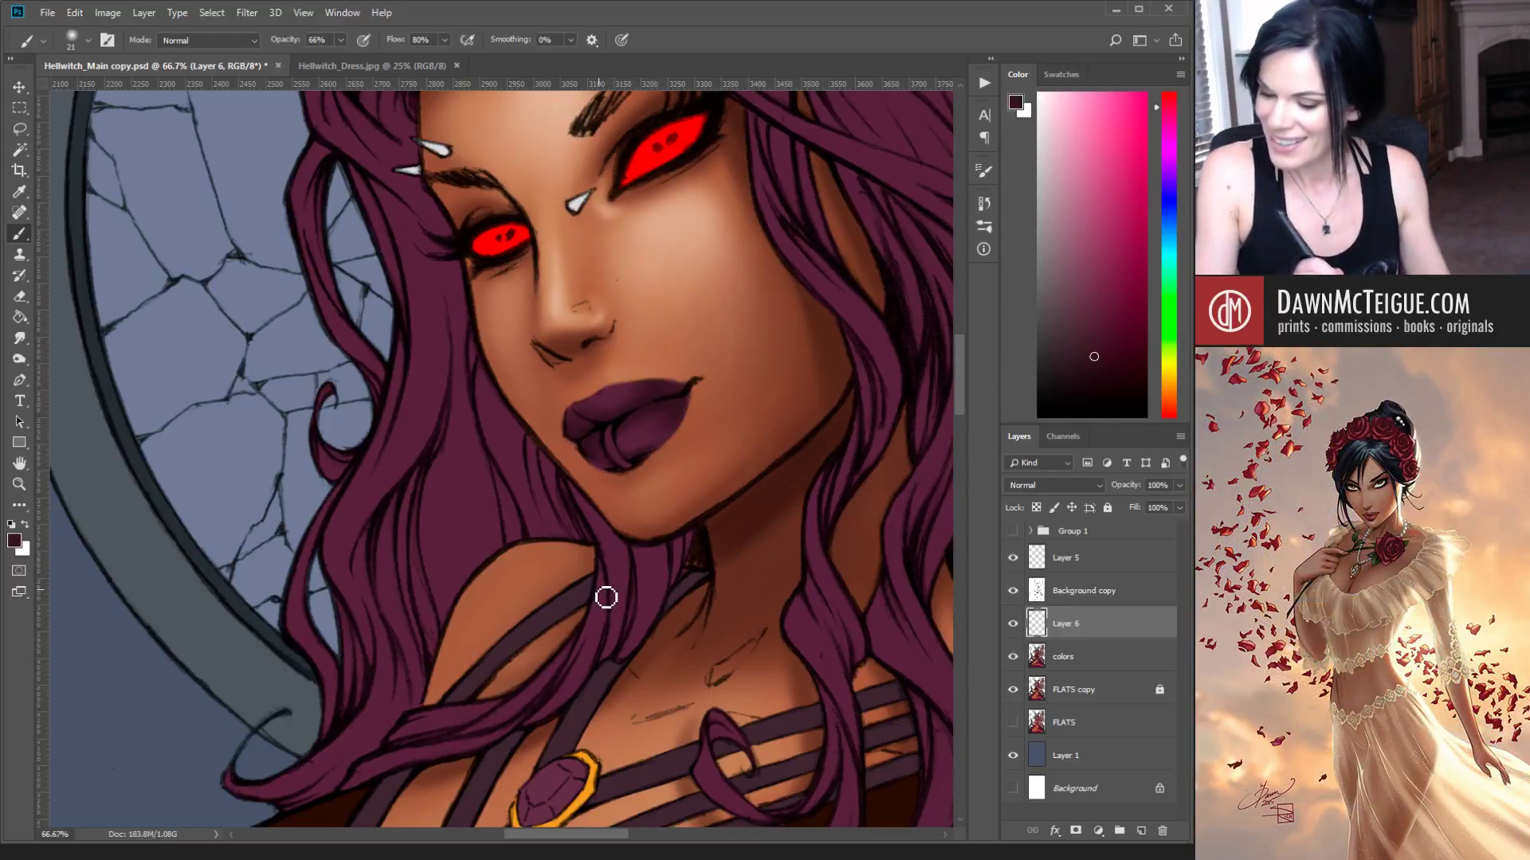
Step: Blend the lips at brush size 36 with a mid purple sampled near the mouth corner and a dark purple from the lower lip
{"action": "left_click", "coordinate": [689, 383], "text": "alt"}
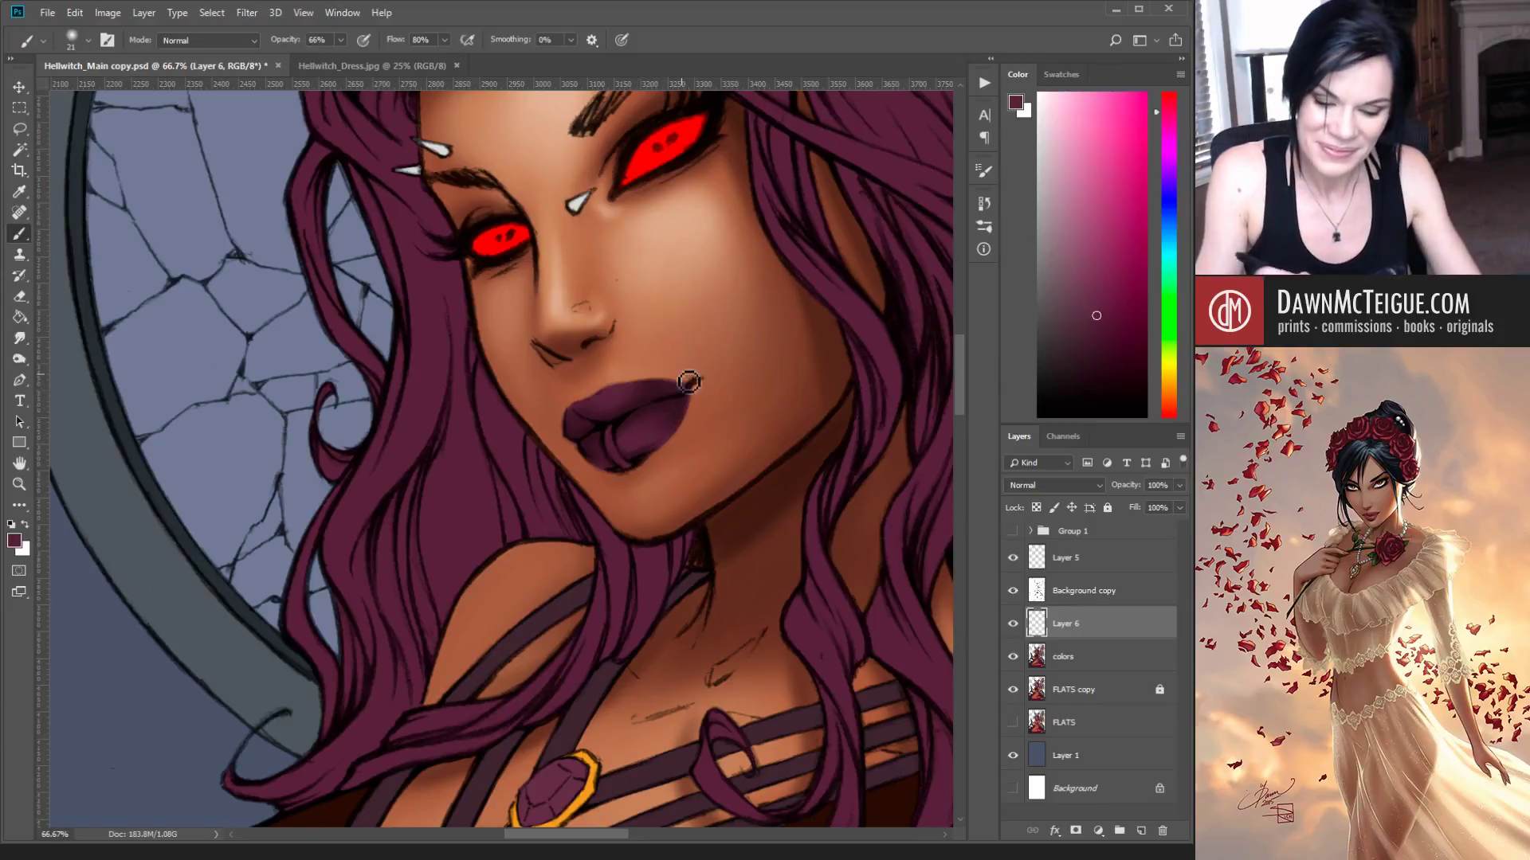
{"action": "key", "text": "]"}
{"action": "key", "text": "]"}
{"action": "key", "text": "]"}
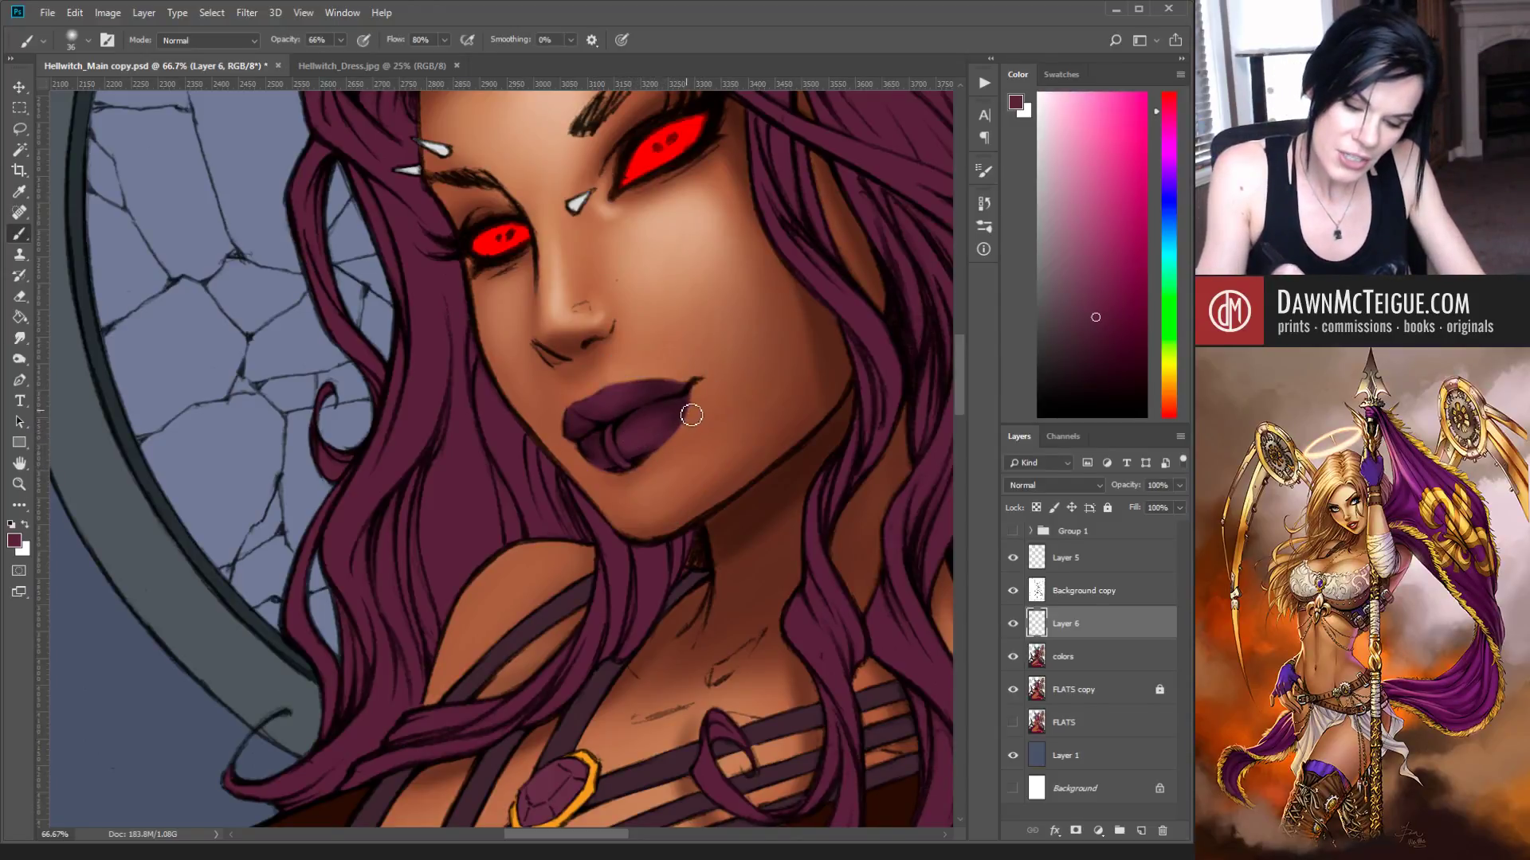
{"action": "left_click", "coordinate": [632, 458], "text": "alt"}
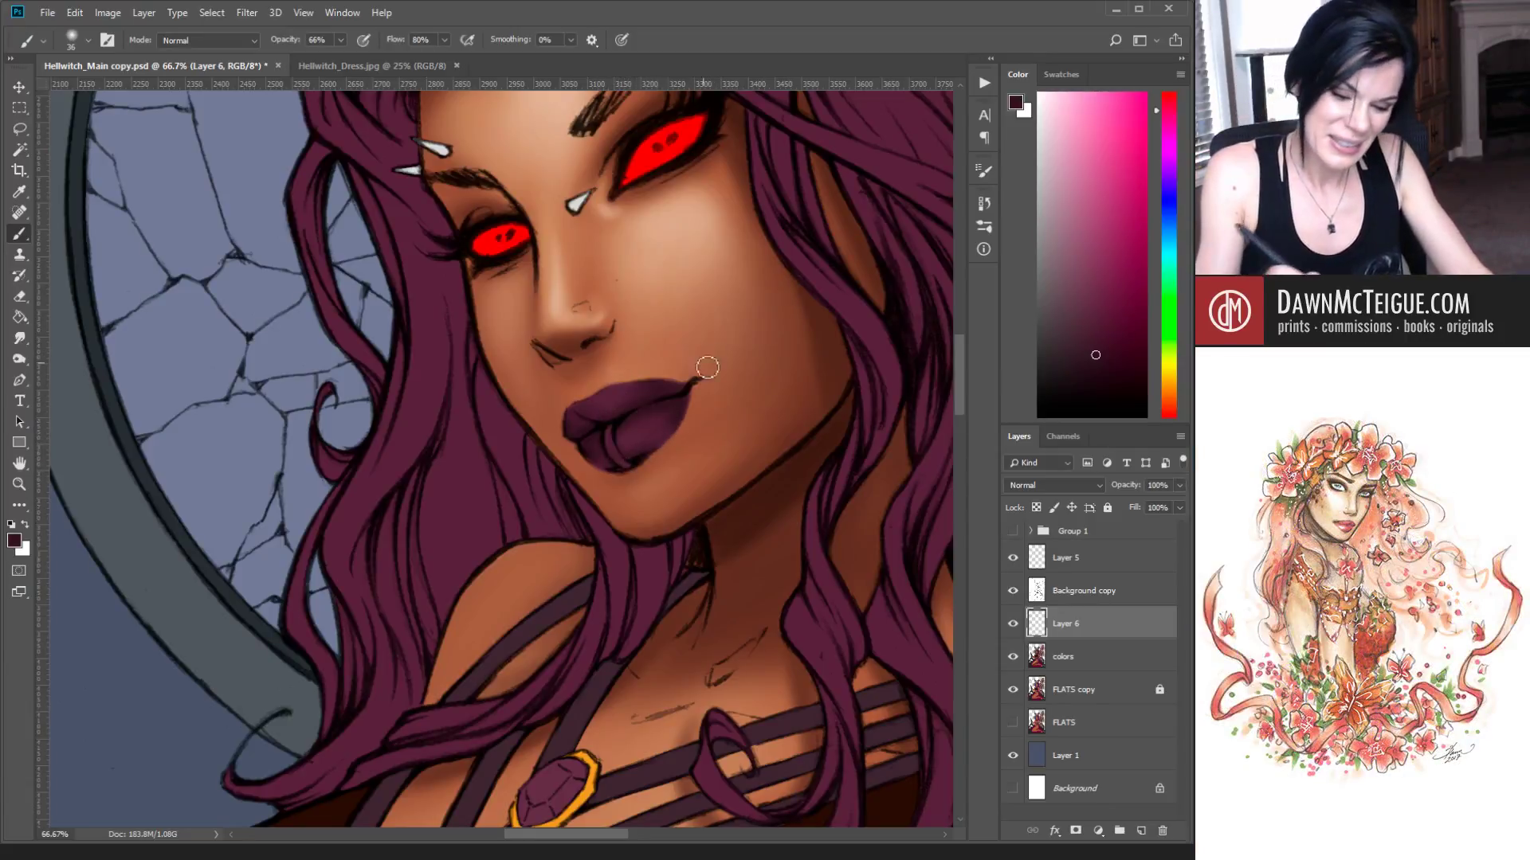
Step: Paint muted mauve highlights on the lower lip at brush size 12 and 96% opacity
{"action": "left_click", "coordinate": [1097, 319]}
{"action": "left_click", "coordinate": [1093, 286]}
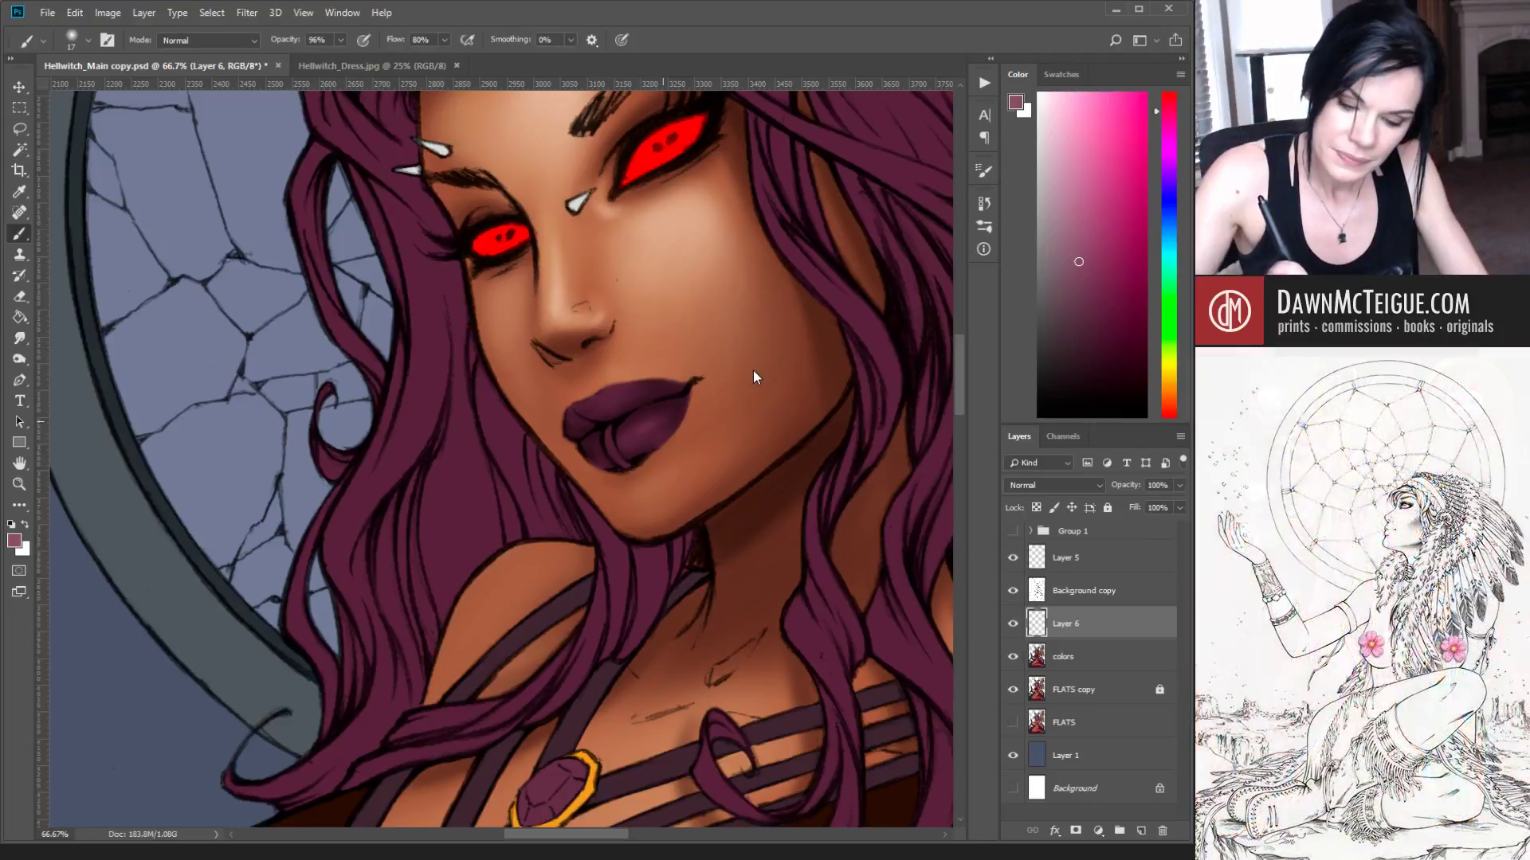
{"action": "key", "text": "bracketleft"}
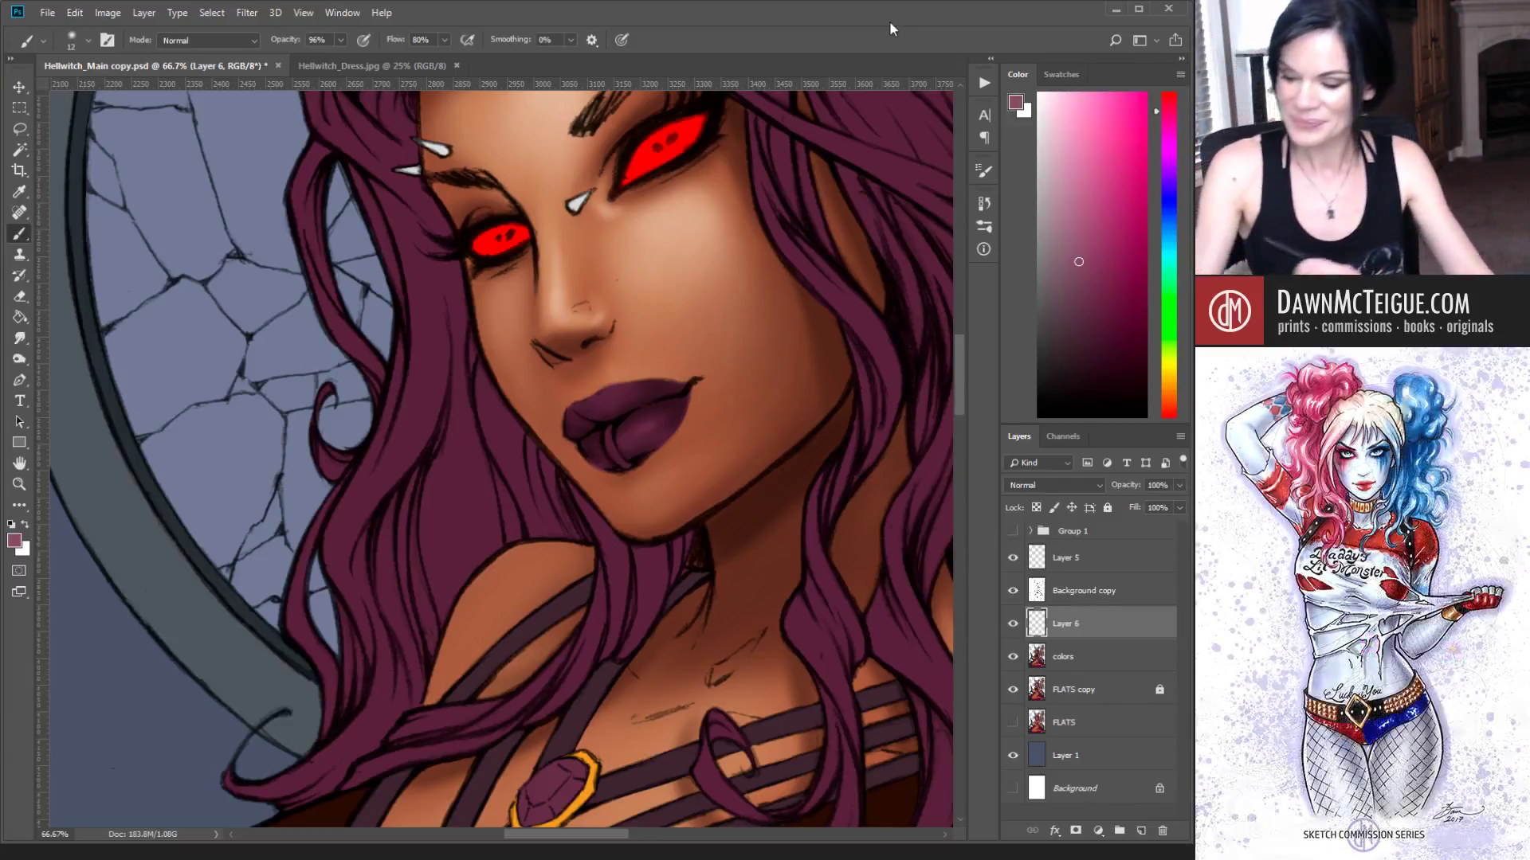
{"action": "key", "text": "ctrl+s"}
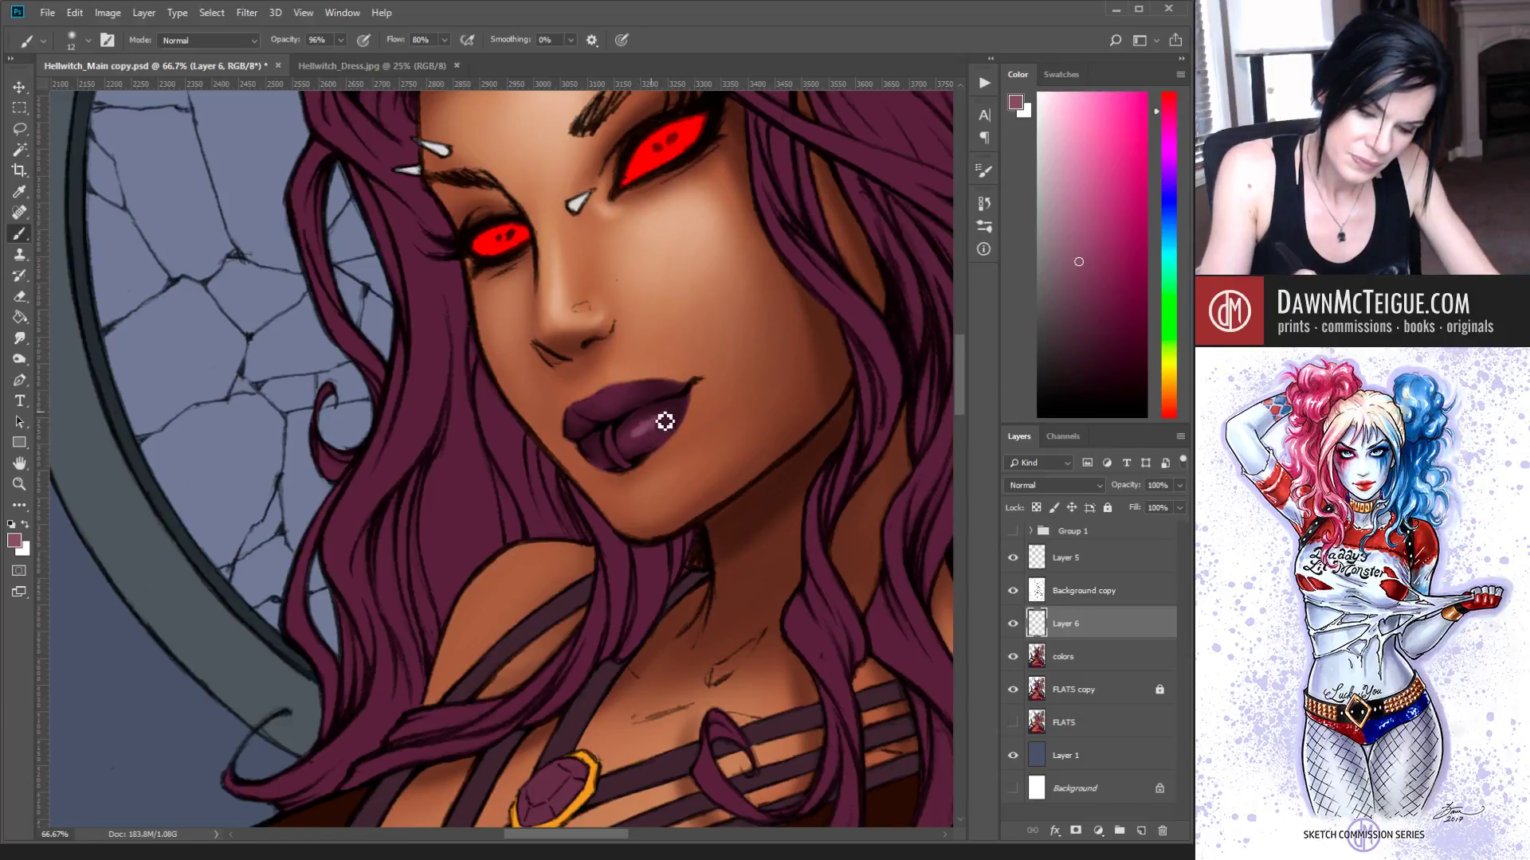
{"action": "left_click_drag", "start_coordinate": [628, 424], "coordinate": [645, 444]}
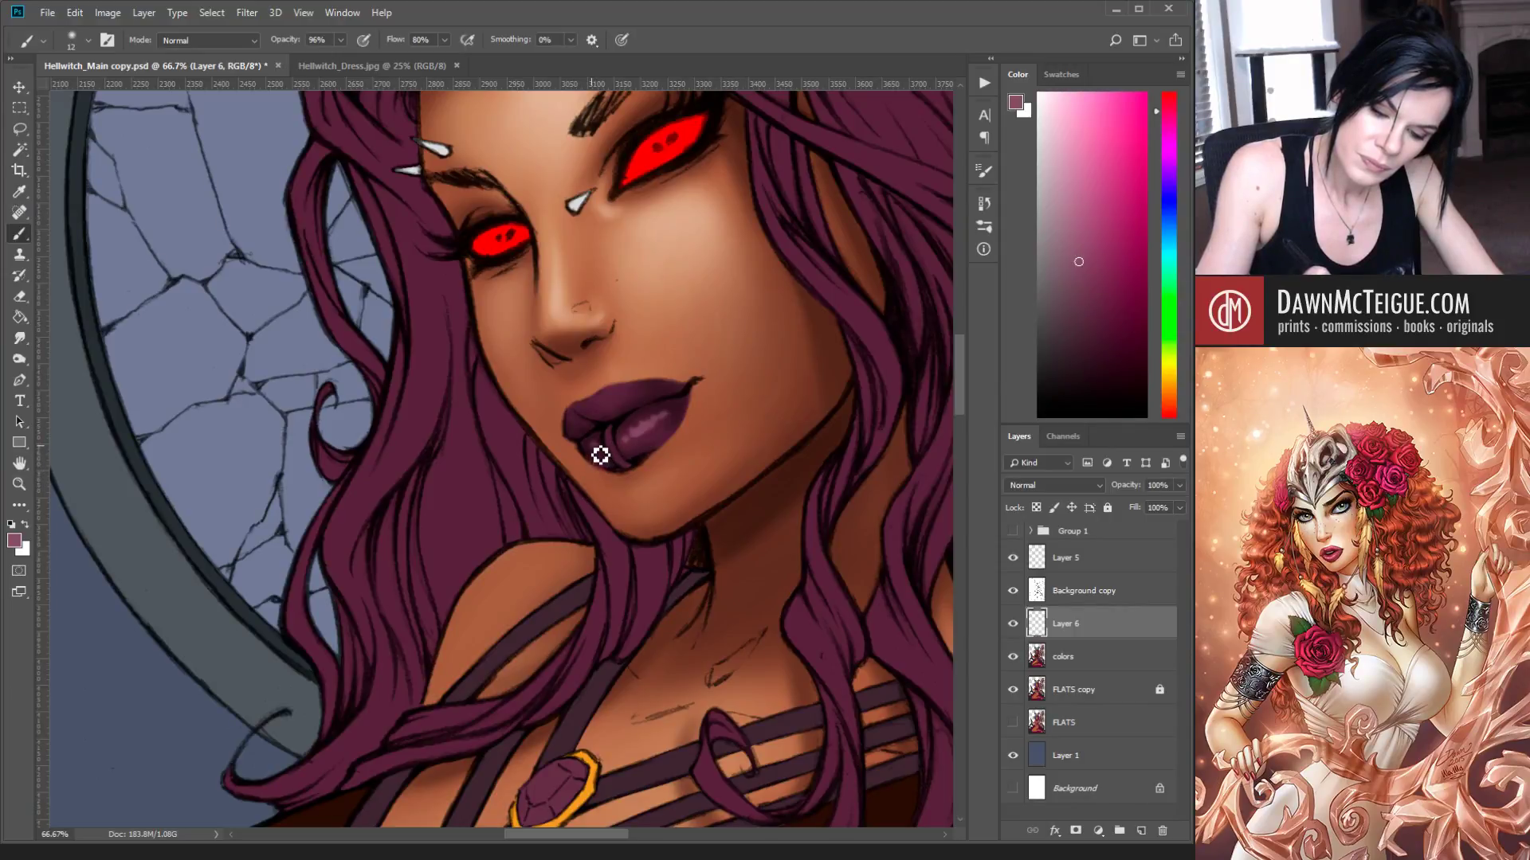
Step: Brighten the highlights on both halves of the lower lip with paler mauve tones at brush size 12
{"action": "left_click", "coordinate": [813, 424], "text": "alt"}
{"action": "left_click", "coordinate": [813, 423], "text": "alt"}
{"action": "left_click", "coordinate": [849, 440], "text": "alt"}
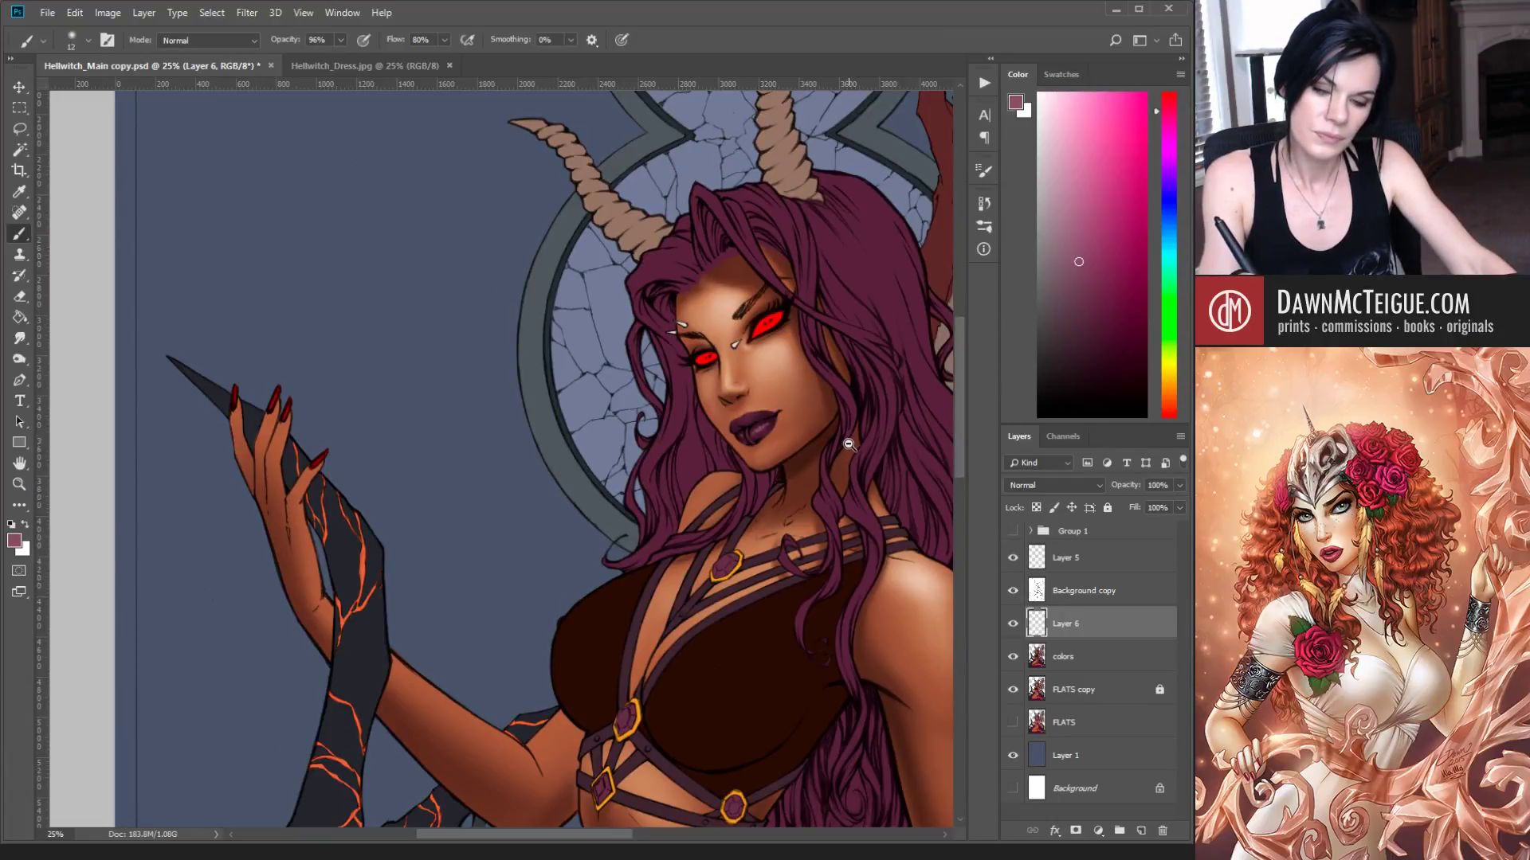
{"action": "left_click", "coordinate": [848, 442], "text": "ctrl"}
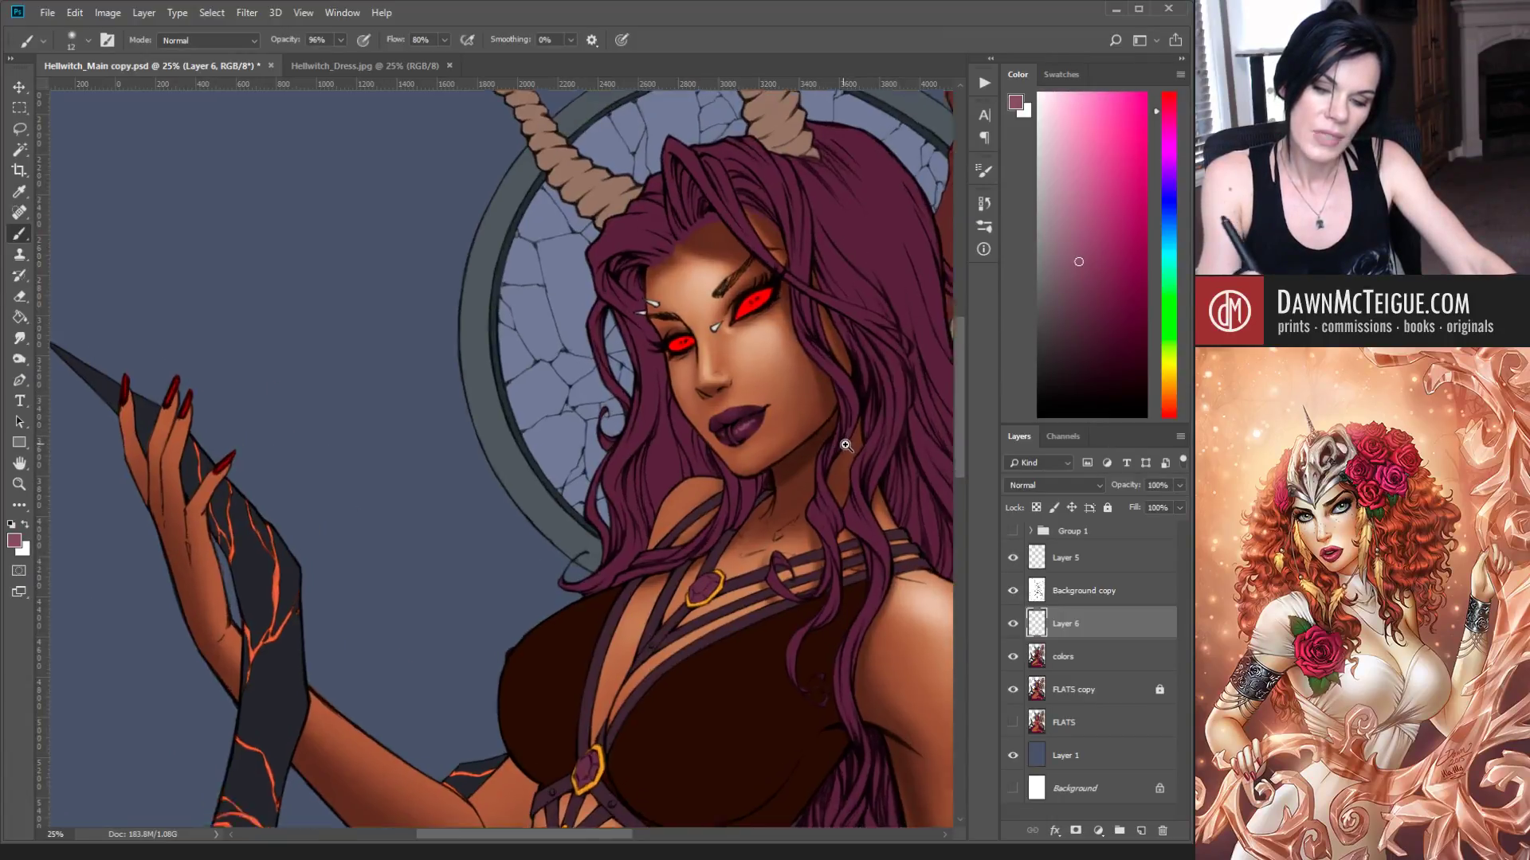
{"action": "left_click", "coordinate": [848, 442], "text": "ctrl"}
{"action": "left_click", "coordinate": [849, 441], "text": "ctrl"}
{"action": "left_click", "coordinate": [849, 441], "text": "ctrl"}
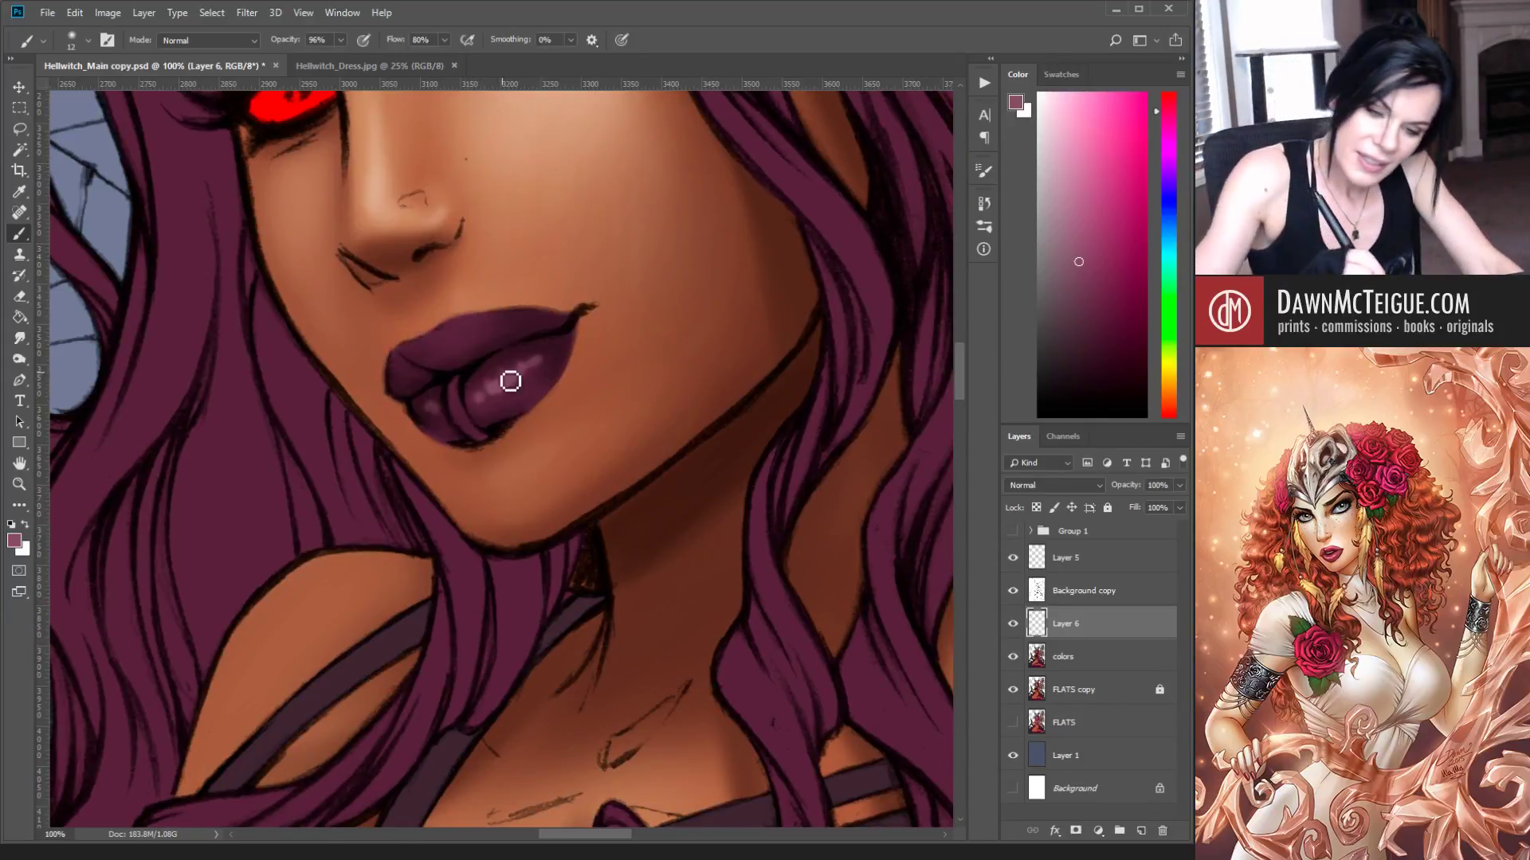
{"action": "left_click_drag", "start_coordinate": [514, 384], "coordinate": [518, 362]}
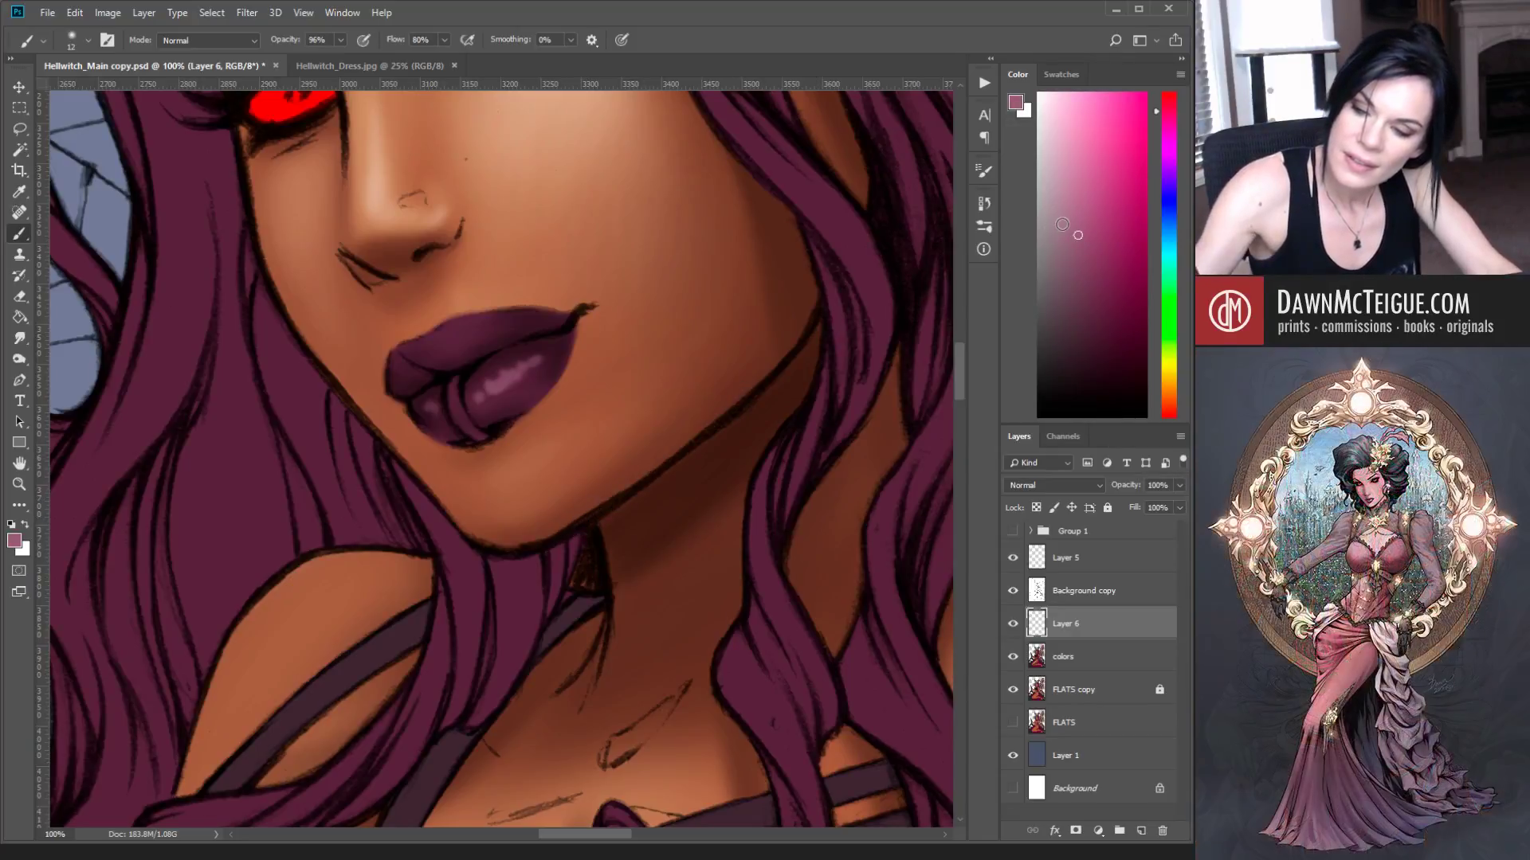
{"action": "left_click", "coordinate": [1062, 224]}
{"action": "left_click_drag", "start_coordinate": [499, 397], "coordinate": [547, 342]}
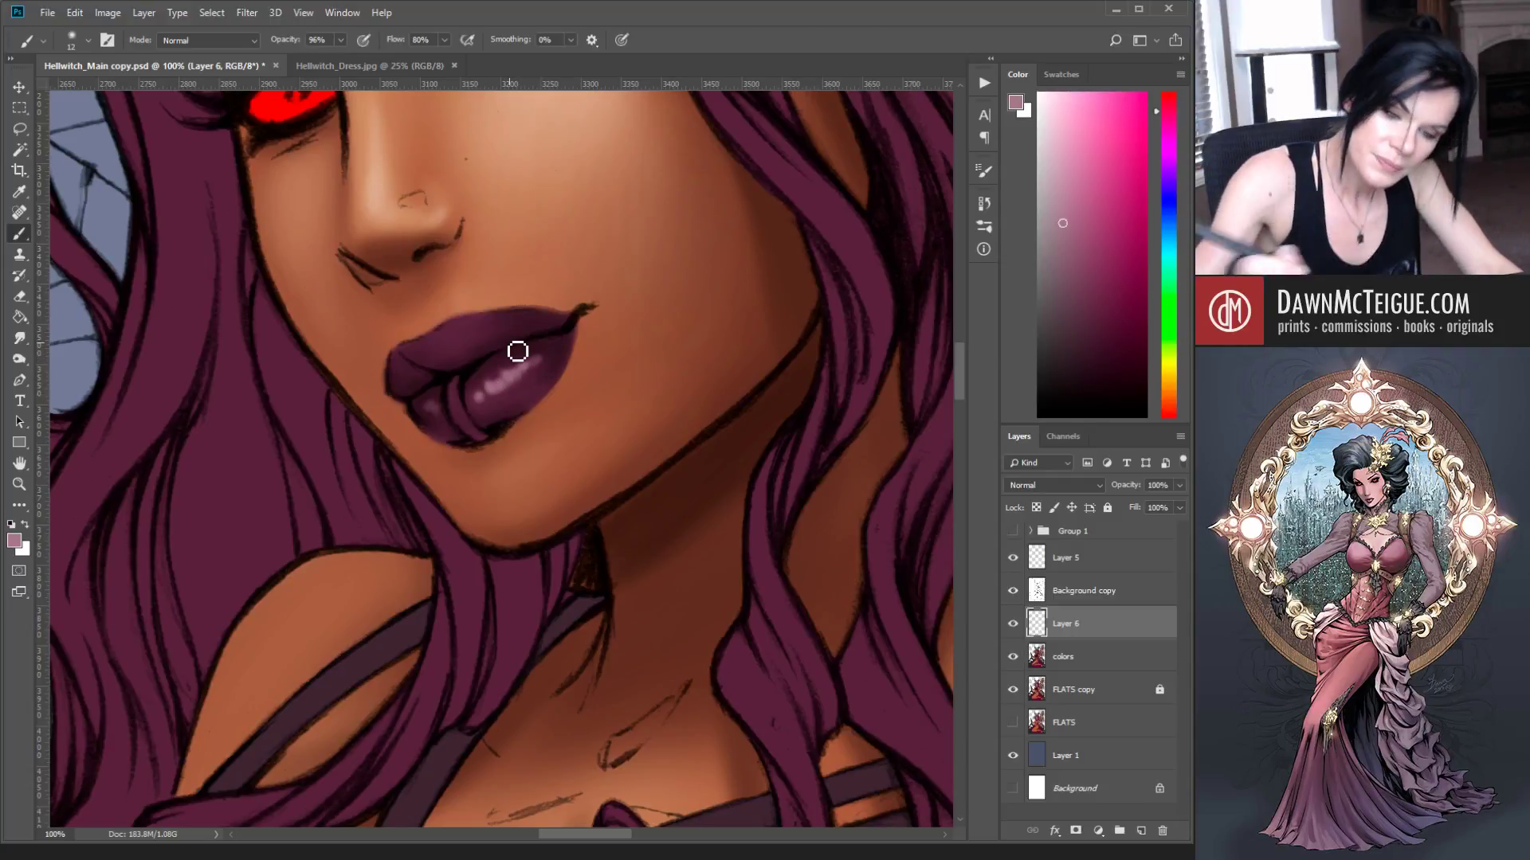
{"action": "left_click", "coordinate": [432, 407]}
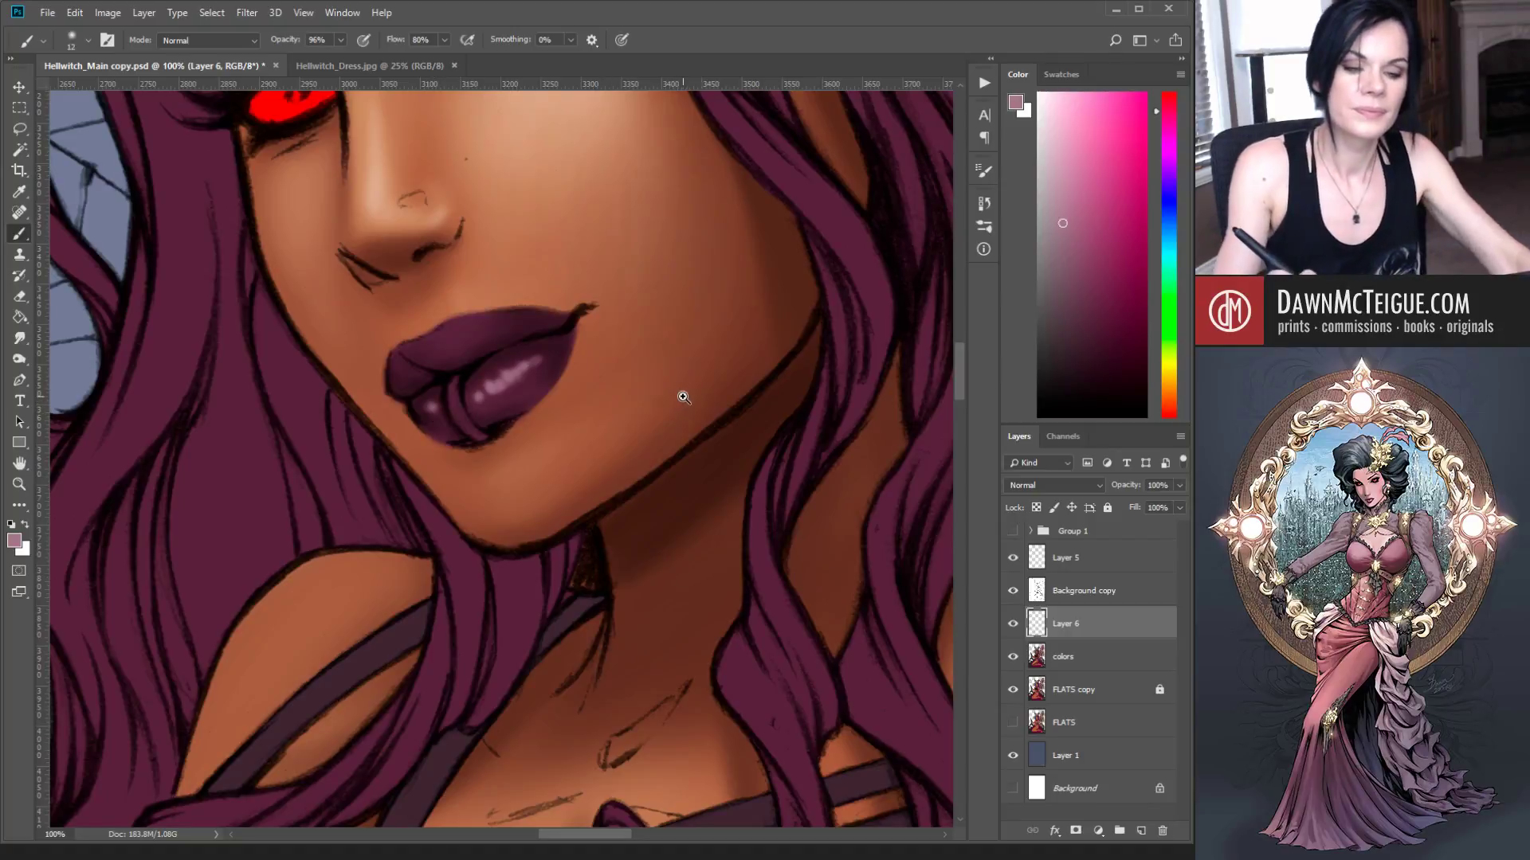
{"action": "mouse_move", "coordinate": [443, 408]}
{"action": "left_mouse_down"}
{"action": "mouse_move", "coordinate": [441, 423]}
{"action": "mouse_move", "coordinate": [435, 412]}
{"action": "left_mouse_up"}
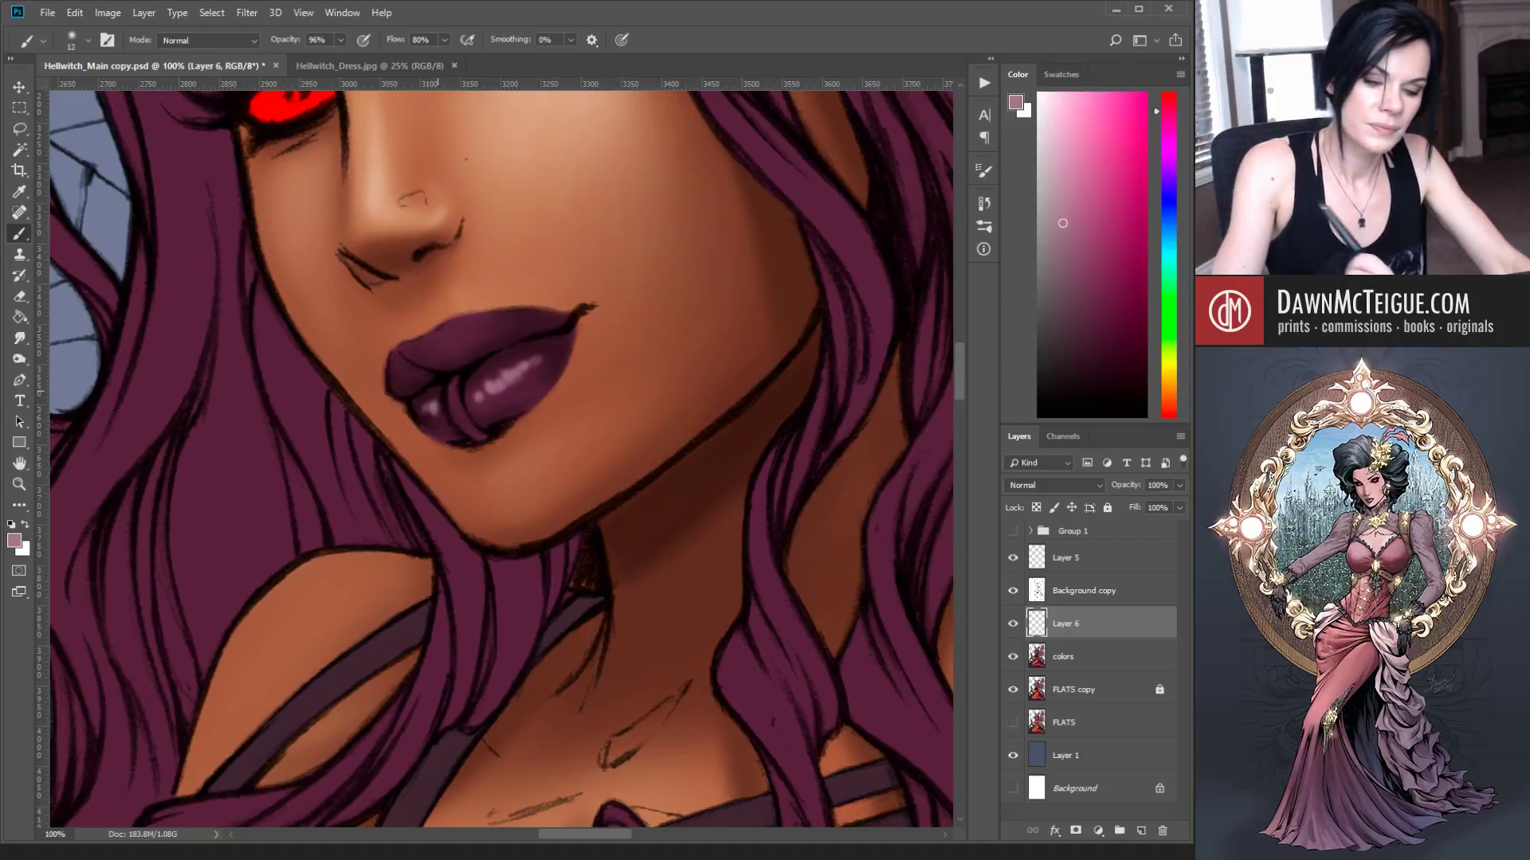
Step: Examine the lip highlights in the context of the whole head and toggle the visibility of Group 1
{"action": "left_click", "coordinate": [664, 415], "text": "ctrl+alt"}
{"action": "left_click", "coordinate": [671, 424], "text": "ctrl+alt"}
{"action": "left_click", "coordinate": [684, 436], "text": "ctrl+alt"}
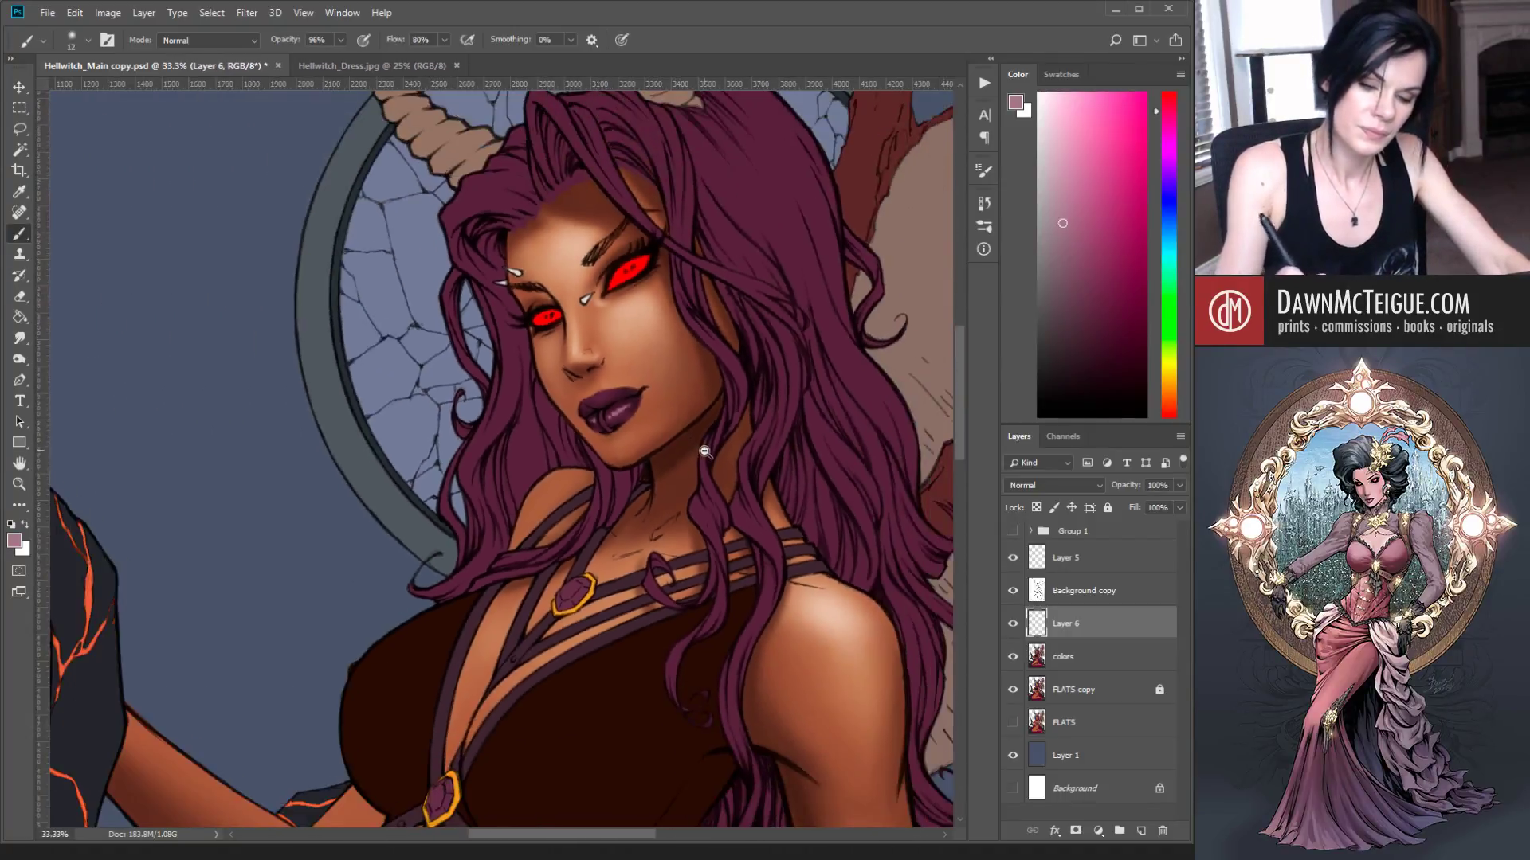
{"action": "left_click", "coordinate": [707, 453], "text": "ctrl+alt"}
{"action": "left_click", "coordinate": [705, 438], "text": "ctrl"}
{"action": "left_click", "coordinate": [705, 436], "text": "ctrl"}
{"action": "left_click", "coordinate": [704, 436], "text": "ctrl"}
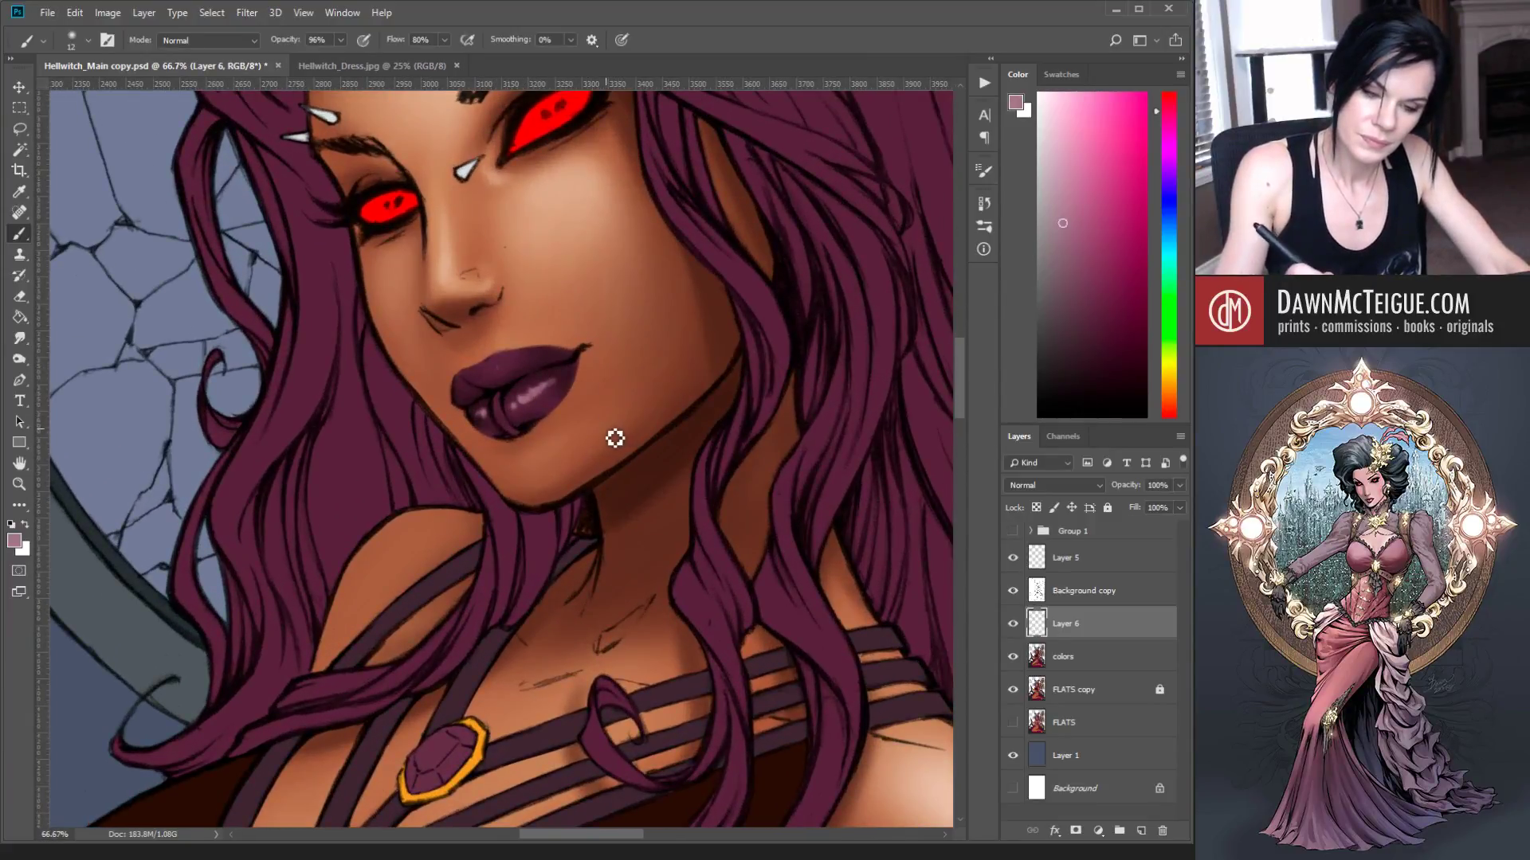
{"action": "left_click", "coordinate": [1011, 531]}
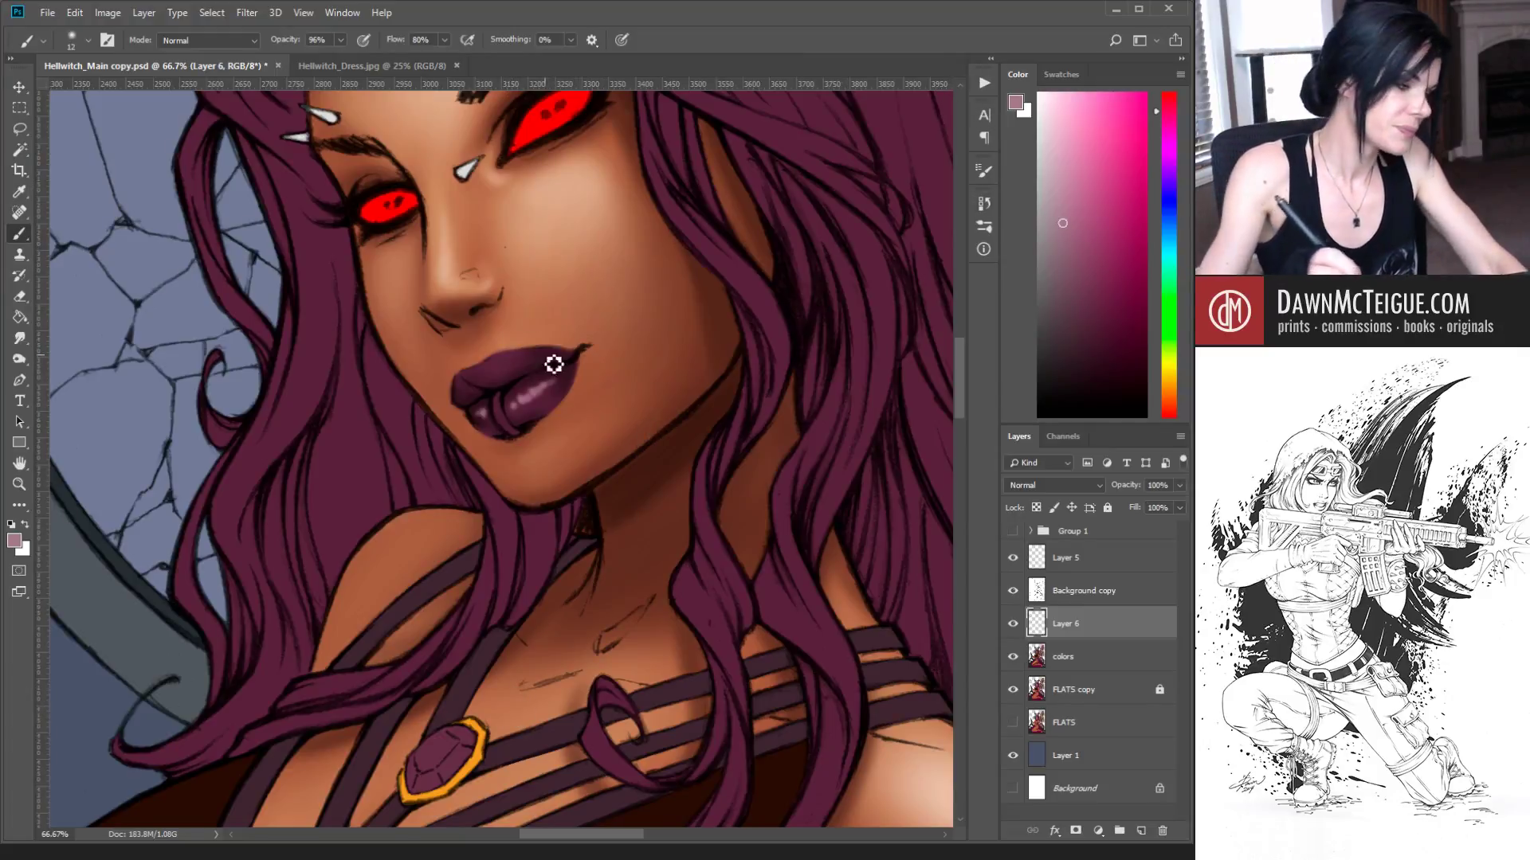
Step: Paint over the lip highlights at brush size 39, using a purple sampled from the upper lip and a slightly brighter purple
{"action": "left_click", "coordinate": [513, 355], "text": "alt"}
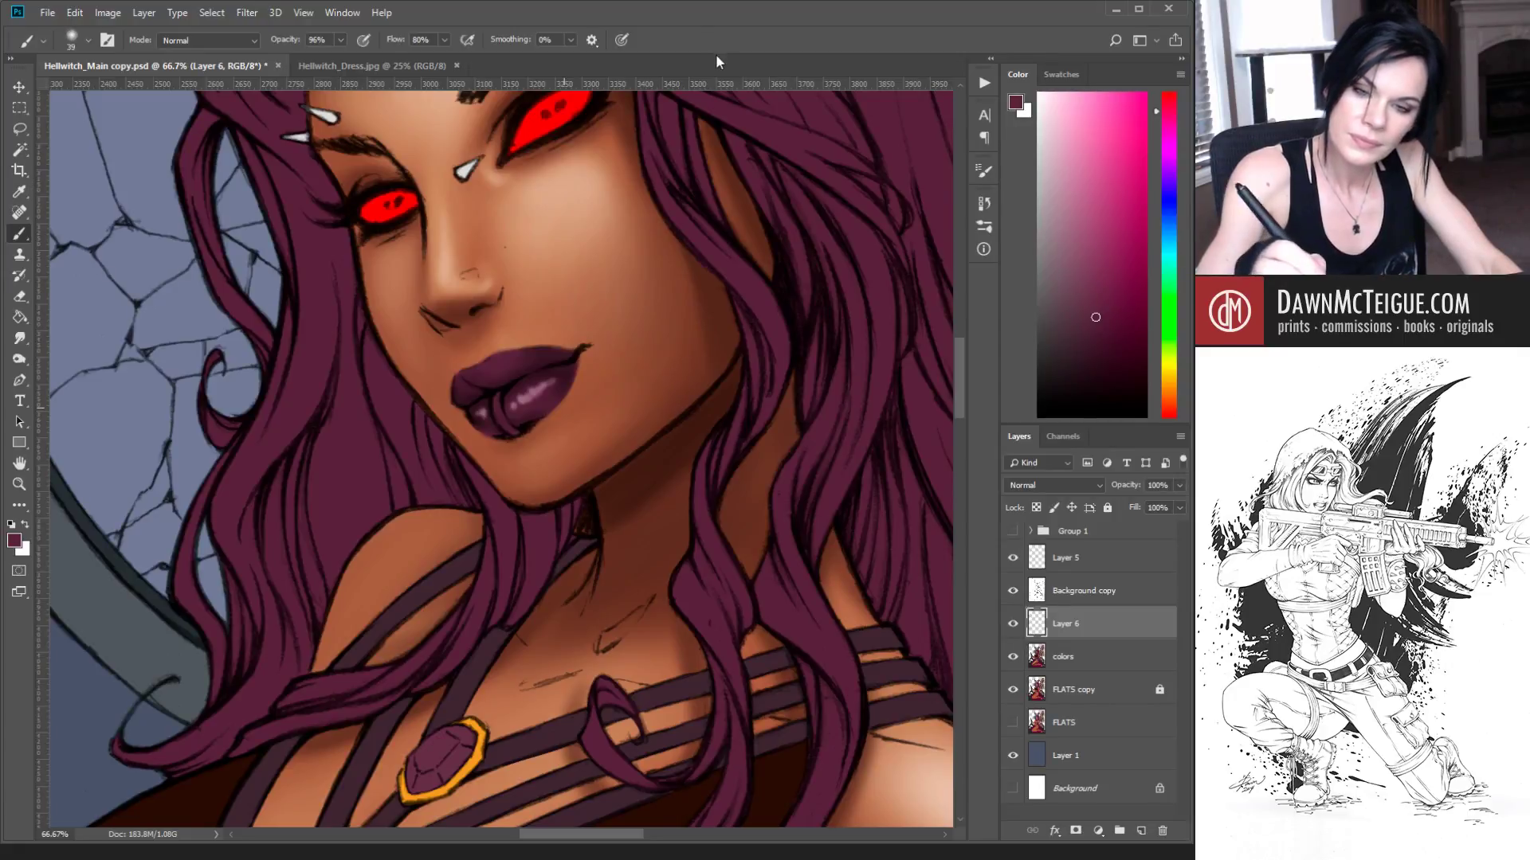
{"action": "mouse_move", "coordinate": [541, 381]}
{"action": "left_mouse_down"}
{"action": "mouse_move", "coordinate": [517, 410]}
{"action": "mouse_move", "coordinate": [563, 373]}
{"action": "mouse_move", "coordinate": [526, 409]}
{"action": "mouse_move", "coordinate": [568, 373]}
{"action": "mouse_move", "coordinate": [529, 410]}
{"action": "mouse_move", "coordinate": [565, 386]}
{"action": "left_mouse_up"}
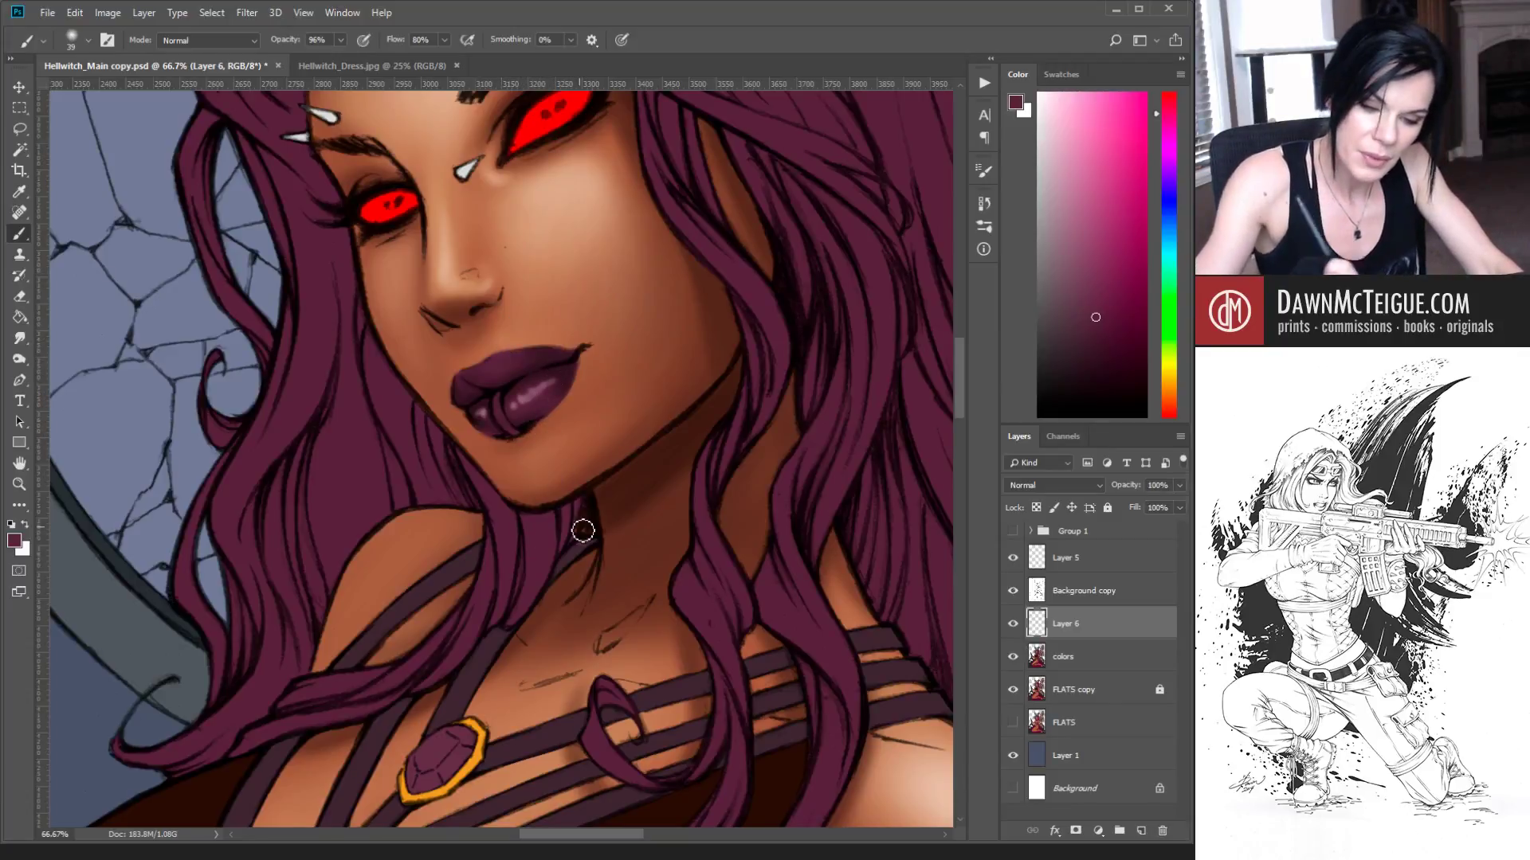
{"action": "left_click", "coordinate": [1096, 294]}
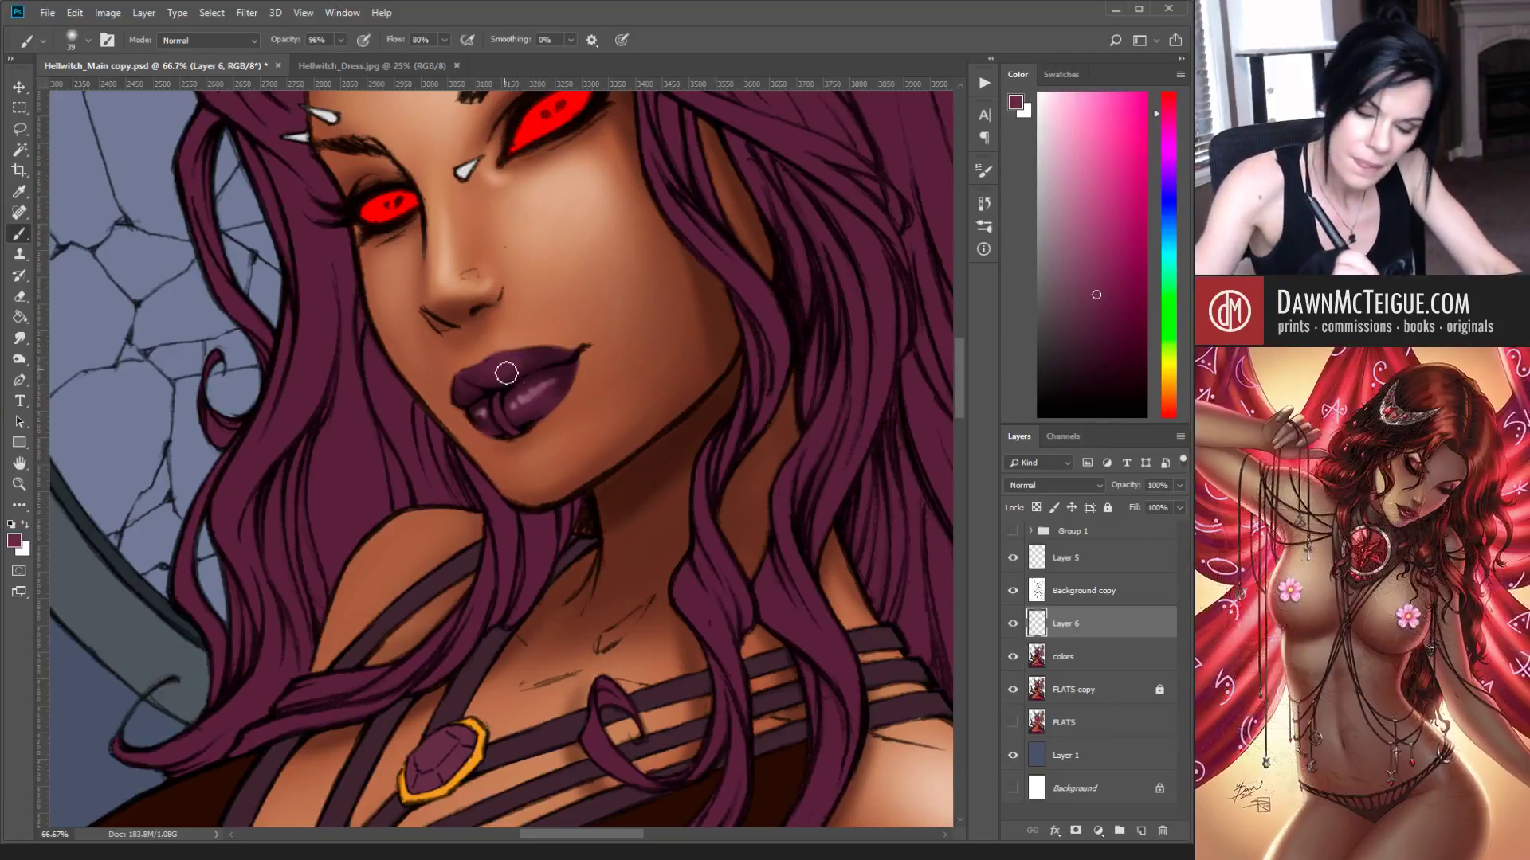
{"action": "mouse_move", "coordinate": [553, 348]}
{"action": "left_mouse_down"}
{"action": "mouse_move", "coordinate": [488, 383]}
{"action": "mouse_move", "coordinate": [521, 319]}
{"action": "mouse_move", "coordinate": [471, 376]}
{"action": "mouse_move", "coordinate": [508, 362]}
{"action": "mouse_move", "coordinate": [469, 377]}
{"action": "mouse_move", "coordinate": [488, 358]}
{"action": "mouse_move", "coordinate": [503, 373]}
{"action": "mouse_move", "coordinate": [482, 402]}
{"action": "left_mouse_up"}
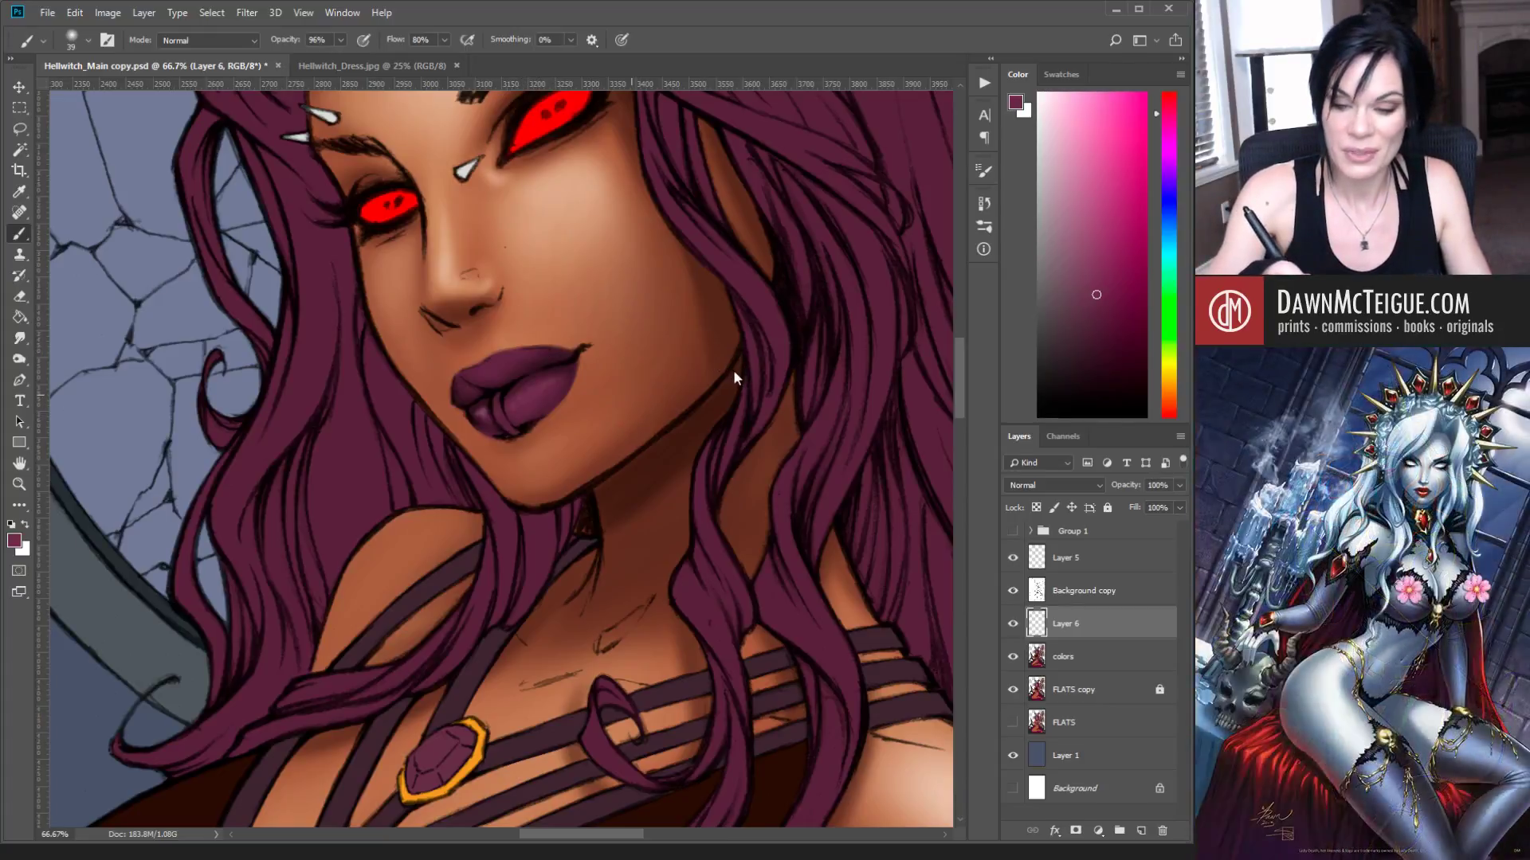
Step: Deepen the mouth line and lower-lip crease at brush size 21 with a dark purple sampled from the lips and a darker shade
{"action": "key", "text": "bracketleft"}
{"action": "key", "text": "bracketleft"}
{"action": "key", "text": "bracketleft"}
{"action": "key", "text": "bracketleft"}
{"action": "key", "text": "bracketleft"}
{"action": "key", "text": "bracketleft"}
{"action": "key", "text": "bracketleft"}
{"action": "key", "text": "bracketleft"}
{"action": "key", "text": "bracketleft"}
{"action": "key", "text": "bracketleft"}
{"action": "key", "text": "bracketleft"}
{"action": "key", "text": "bracketleft"}
{"action": "key", "text": "bracketleft"}
{"action": "key", "text": "bracketleft"}
{"action": "key", "text": "bracketleft"}
{"action": "key", "text": "bracketleft"}
{"action": "key", "text": "bracketleft"}
{"action": "key", "text": "bracketleft"}
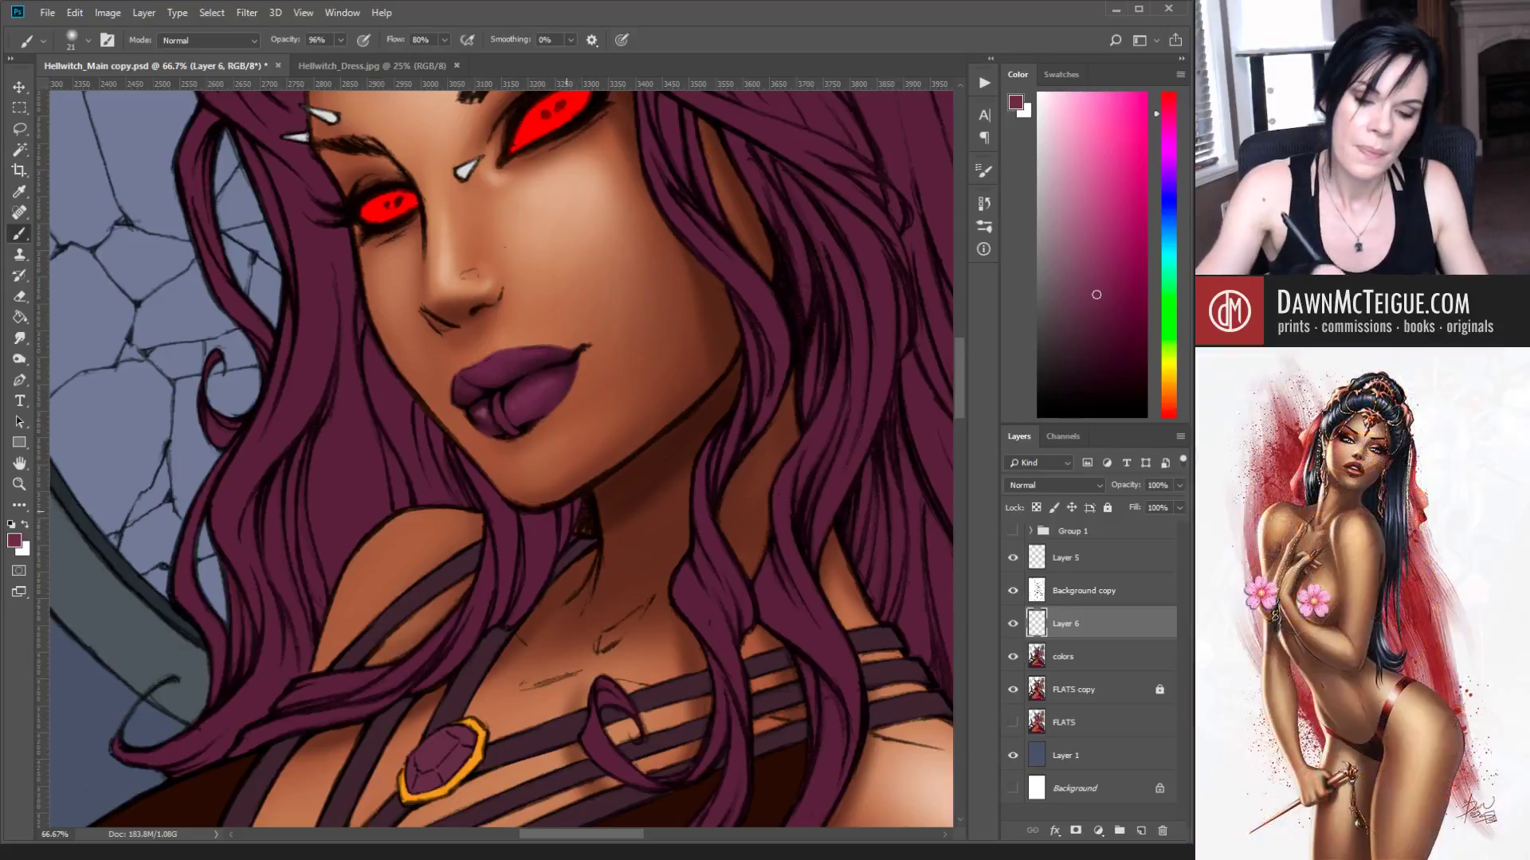
{"action": "left_click", "coordinate": [562, 363], "text": "alt"}
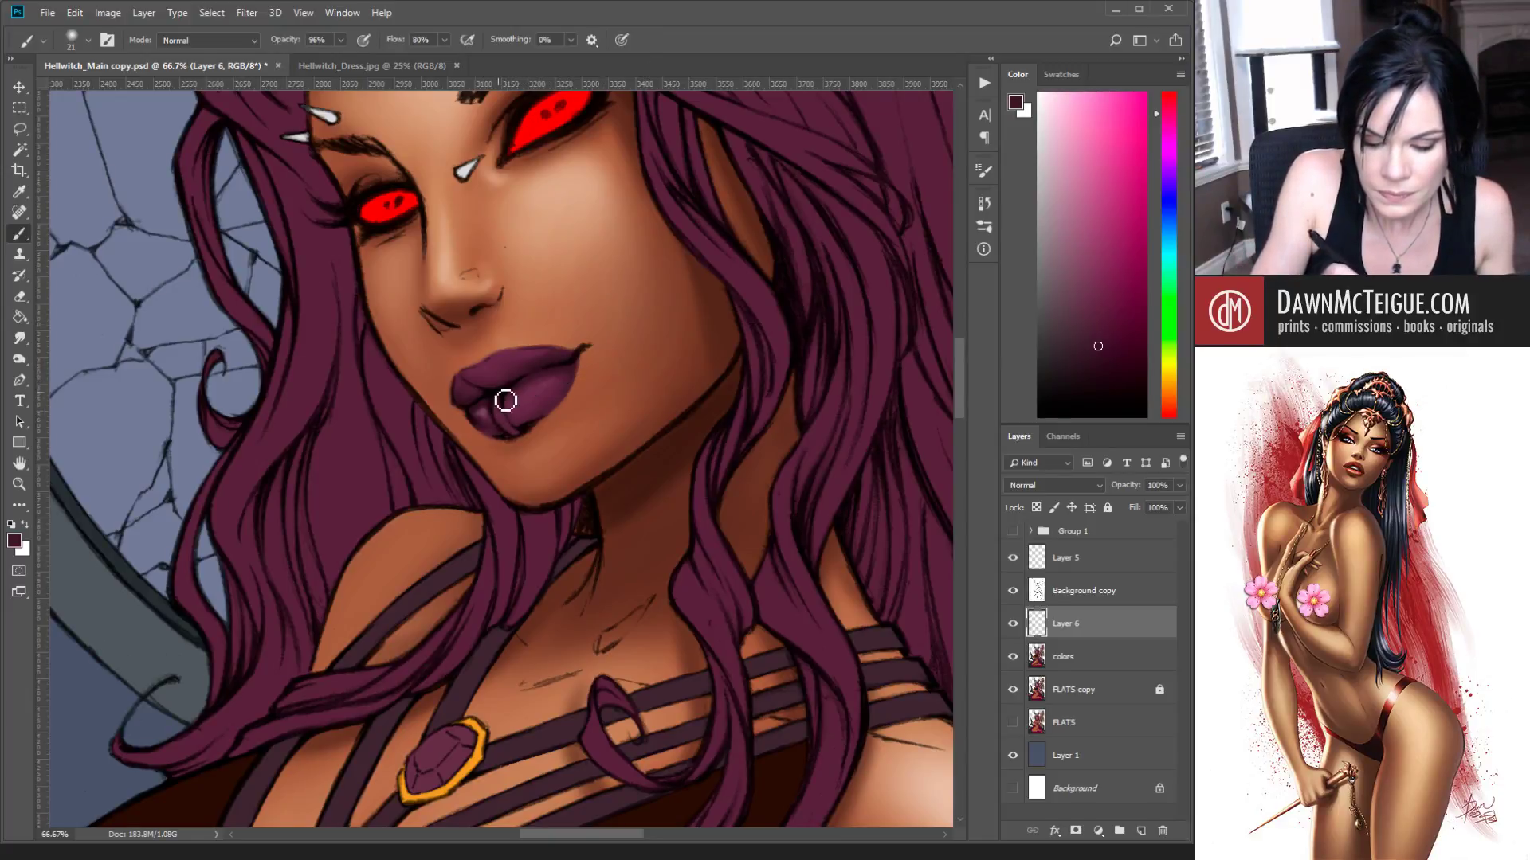
{"action": "left_click", "coordinate": [1100, 369]}
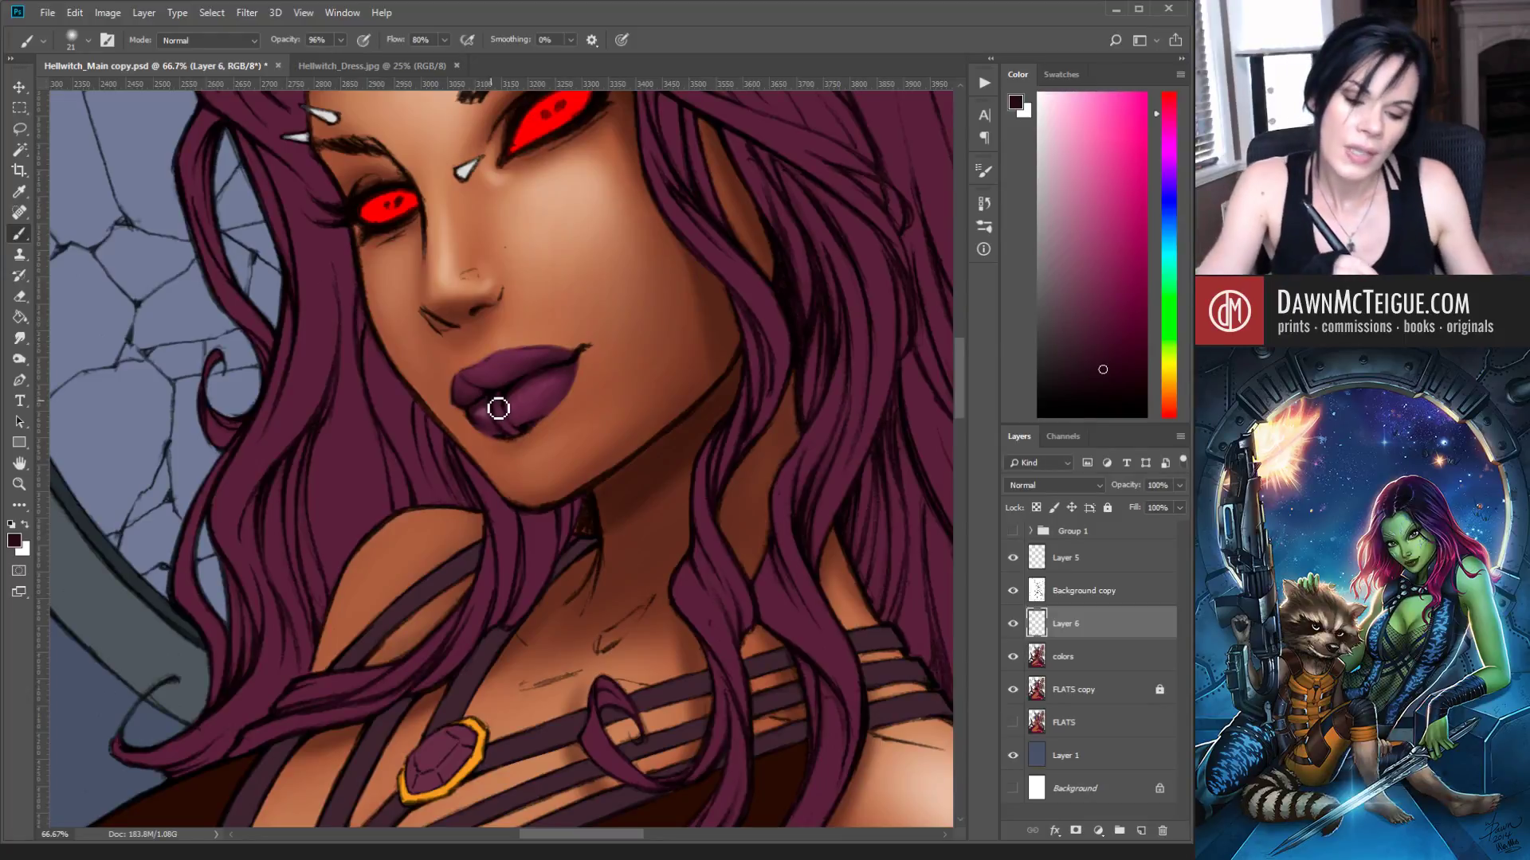
Step: Examine the reshaded lips in the context of the whole figure and up close
{"action": "left_click", "coordinate": [709, 438], "text": "alt"}
{"action": "left_click", "coordinate": [717, 457], "text": "alt"}
{"action": "left_click", "coordinate": [729, 477], "text": "alt"}
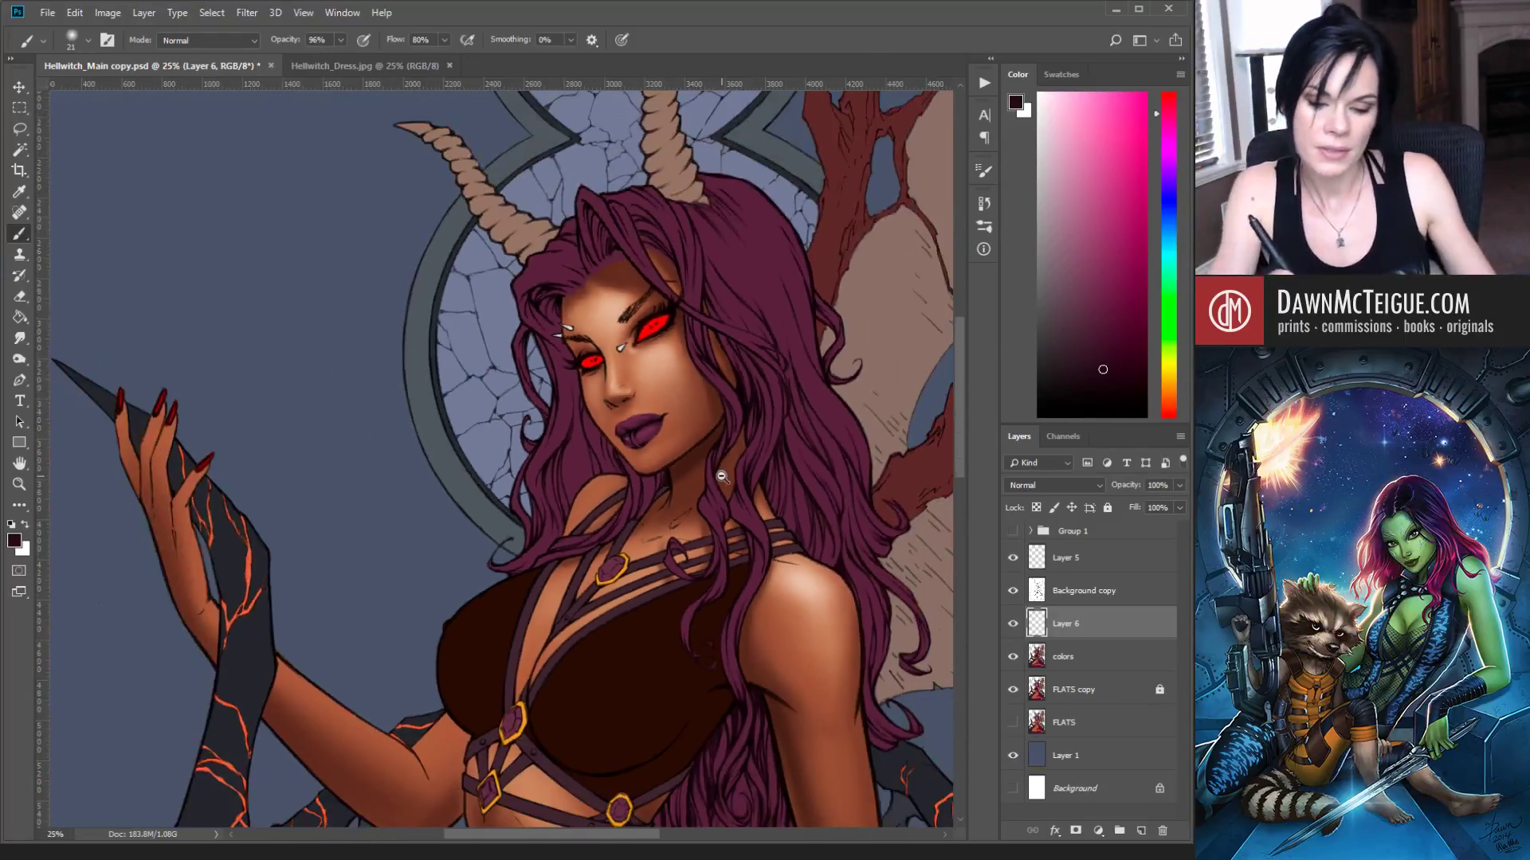
{"action": "left_click", "coordinate": [744, 485], "text": "alt"}
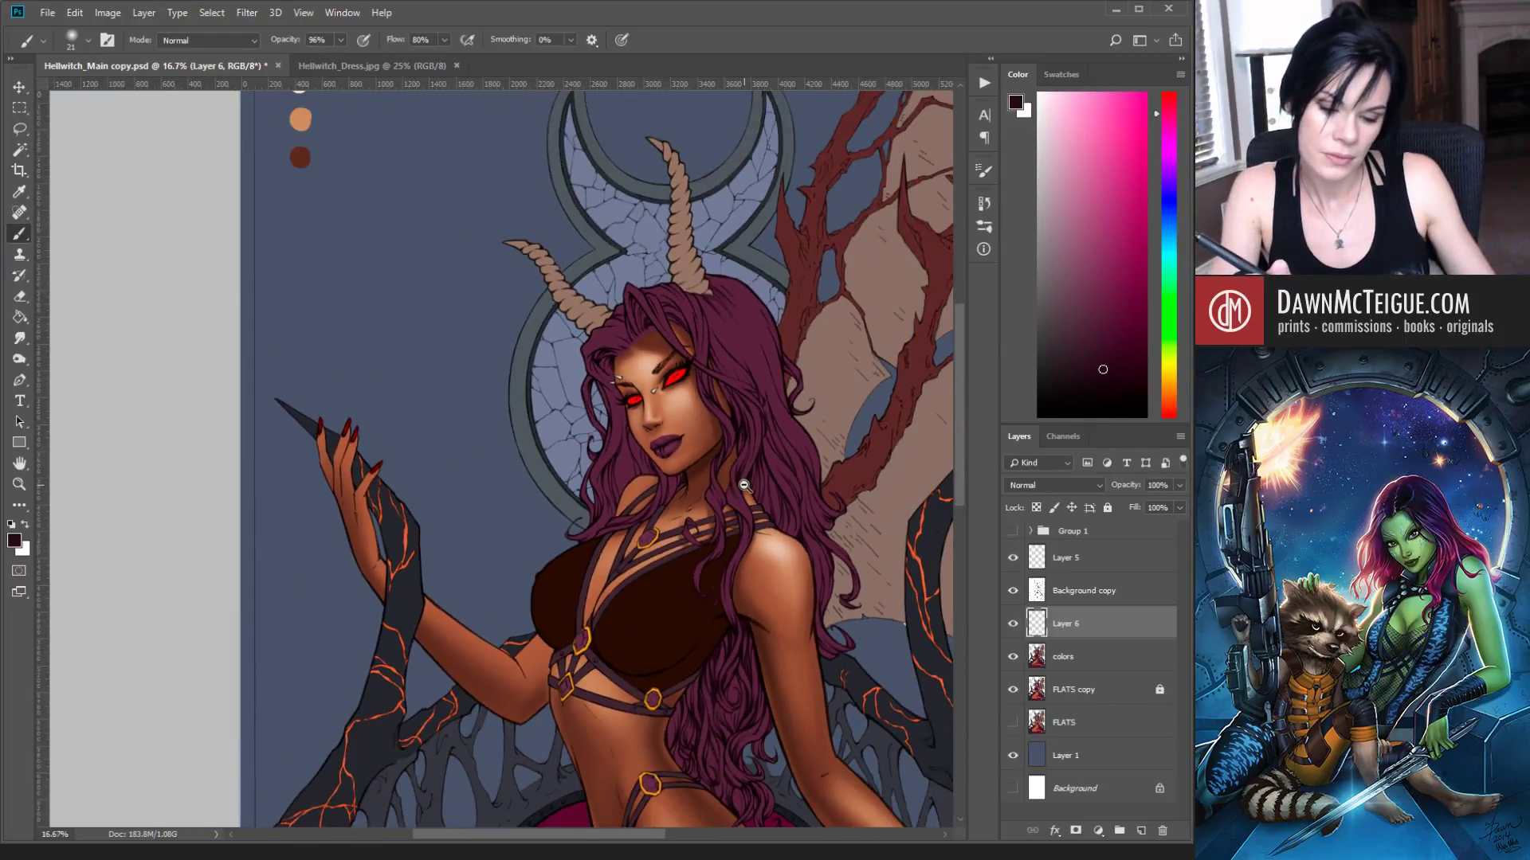
{"action": "left_click", "coordinate": [711, 438], "text": "ctrl"}
{"action": "left_click", "coordinate": [713, 438], "text": "ctrl"}
{"action": "left_click", "coordinate": [716, 440], "text": "ctrl"}
{"action": "left_click", "coordinate": [718, 441], "text": "ctrl"}
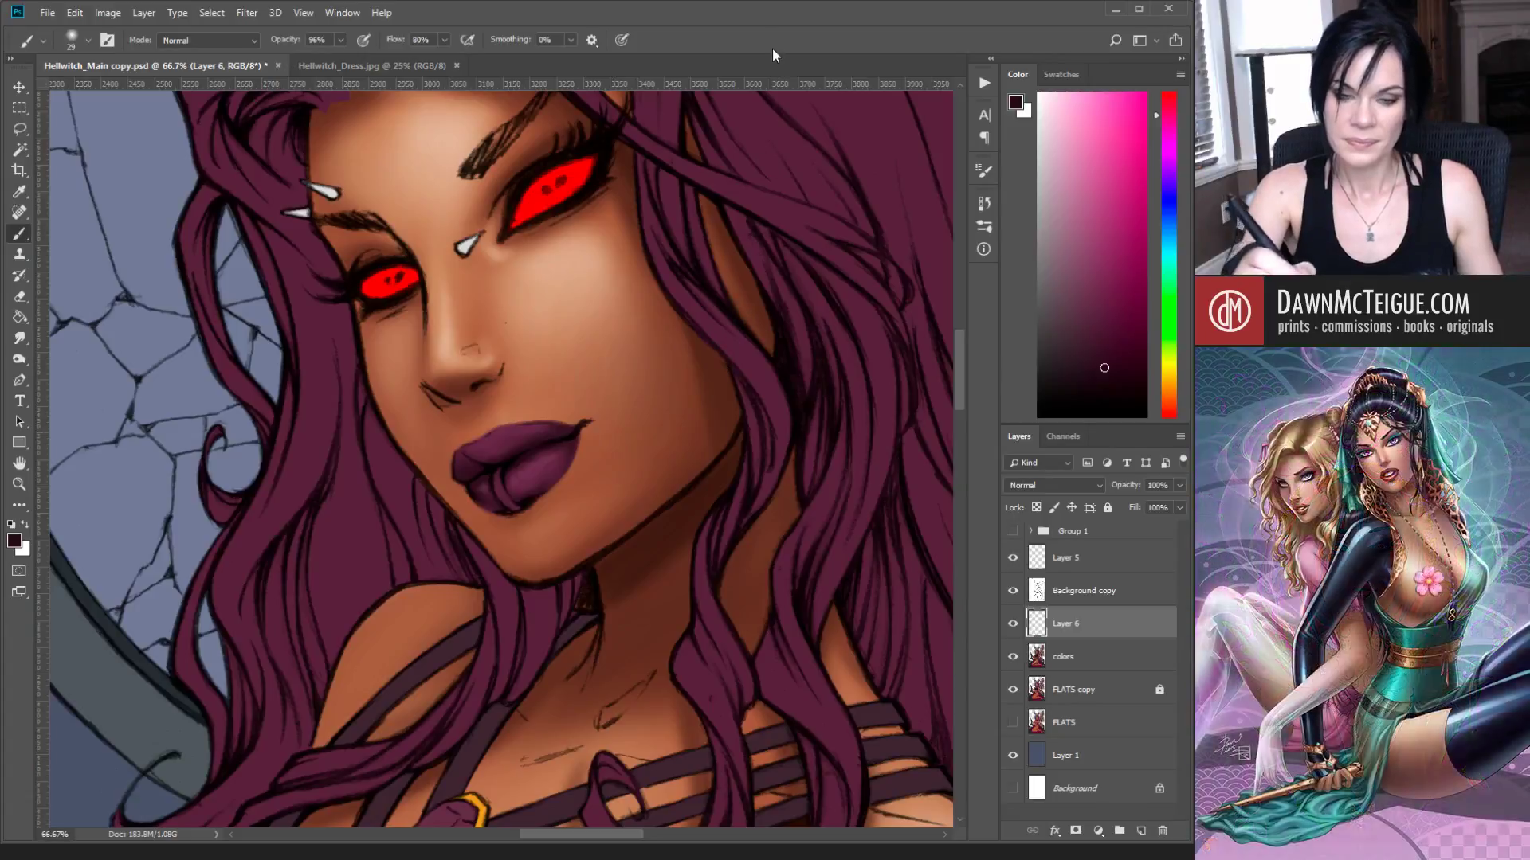
Step: Examine the painted lips against the whole figure and then up close
{"action": "left_click", "coordinate": [724, 431], "text": "alt"}
{"action": "left_click", "coordinate": [726, 448], "text": "alt"}
{"action": "left_click", "coordinate": [732, 465], "text": "alt"}
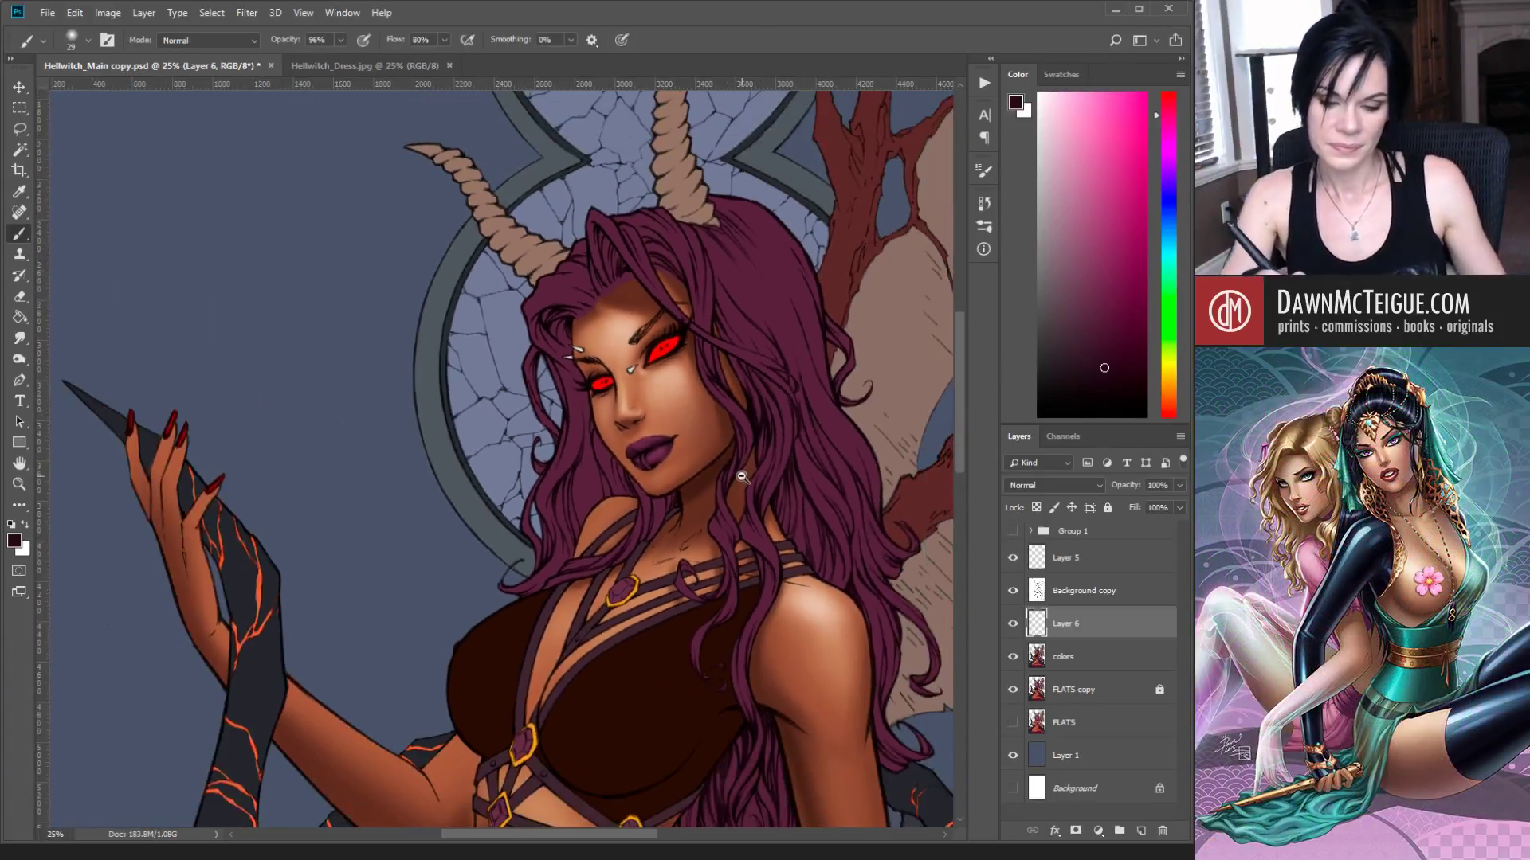
{"action": "left_click", "coordinate": [743, 477], "text": "alt"}
{"action": "left_click", "coordinate": [756, 482], "text": "alt"}
{"action": "left_click_drag", "start_coordinate": [768, 449], "coordinate": [641, 517]}
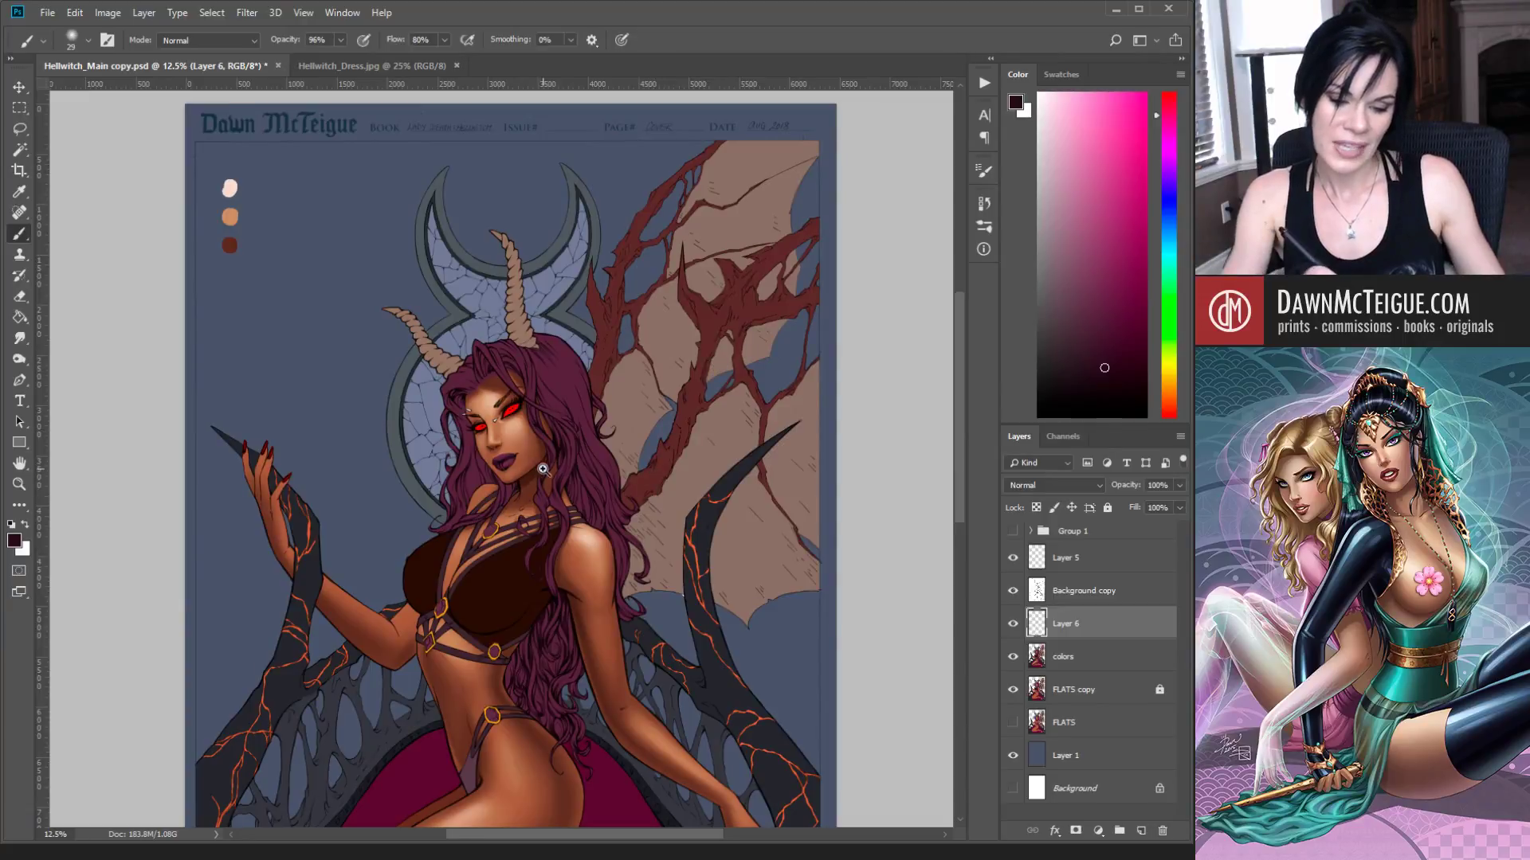
{"action": "left_click", "coordinate": [542, 469]}
{"action": "left_click", "coordinate": [558, 480]}
{"action": "left_click", "coordinate": [606, 518]}
{"action": "left_click", "coordinate": [671, 563]}
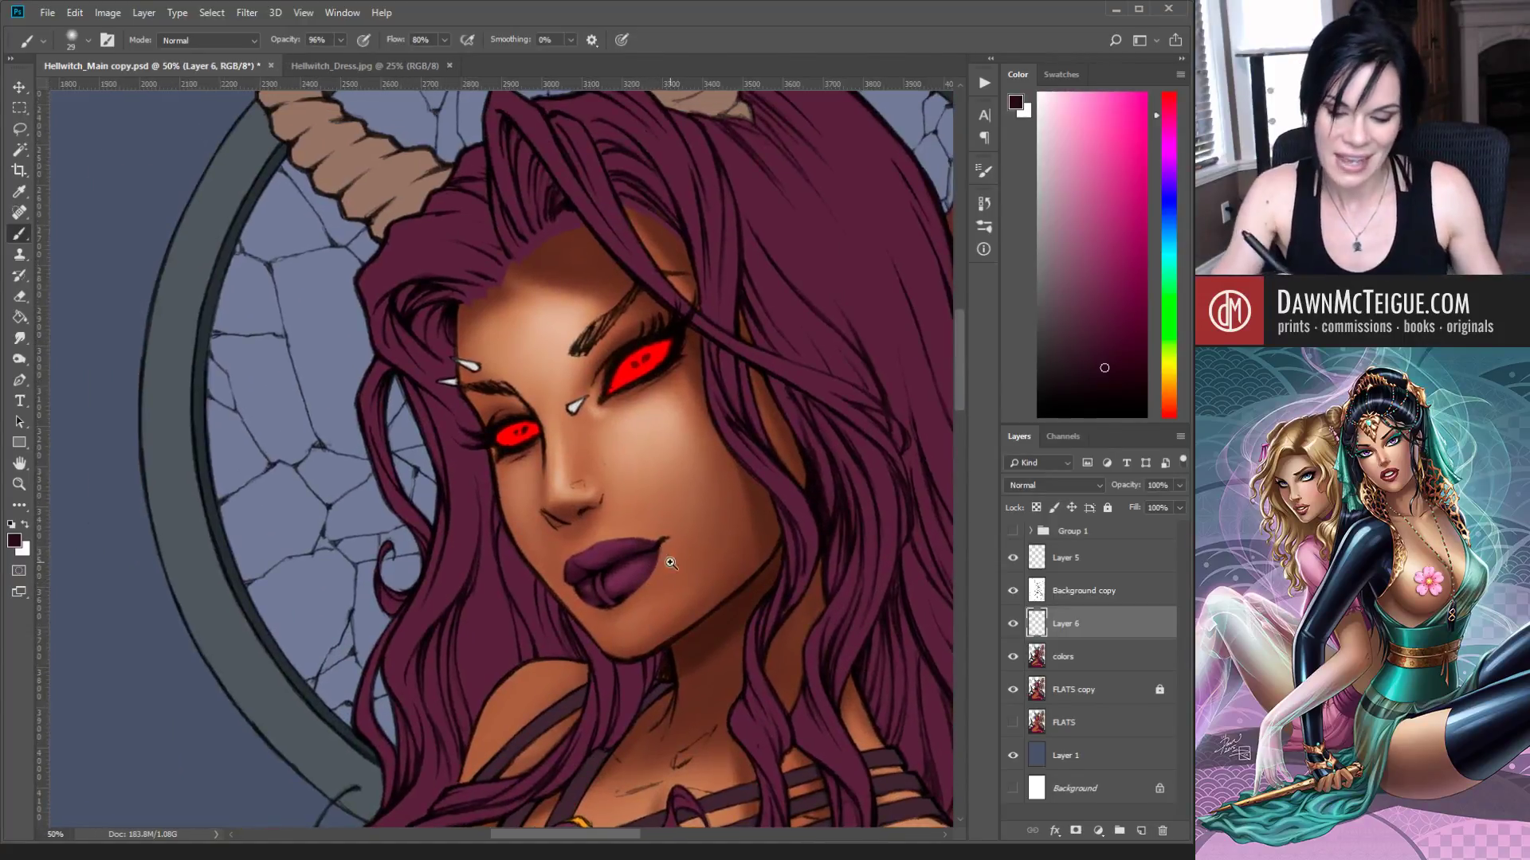
{"action": "left_click", "coordinate": [671, 563]}
{"action": "left_click", "coordinate": [671, 566]}
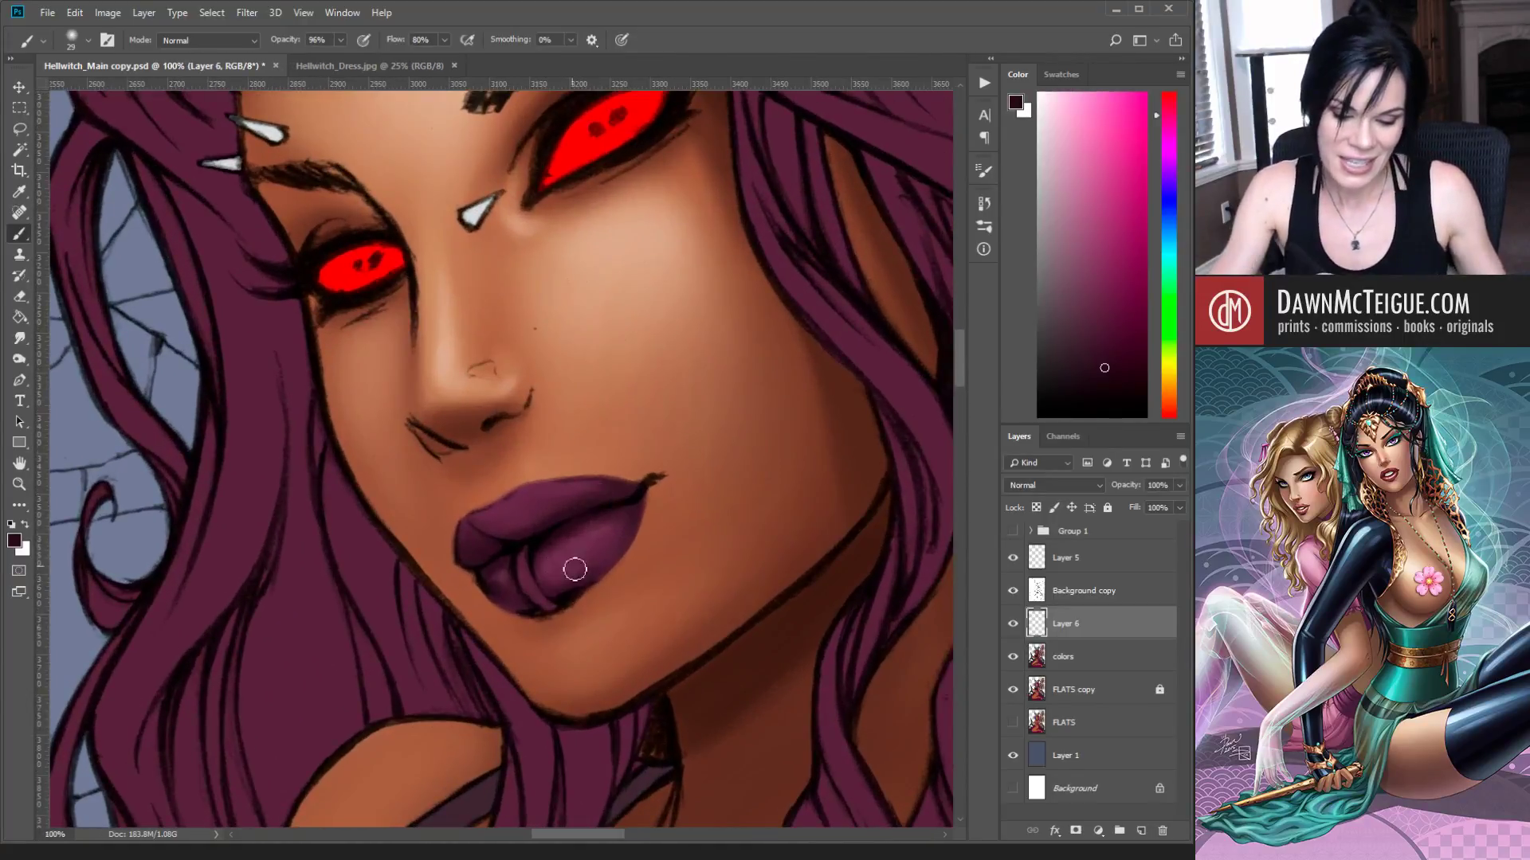
Step: Sample the mid purple of the upper lip, blend the lips' shading, and check them against the whole figure
{"action": "left_click", "coordinate": [532, 500], "text": "alt"}
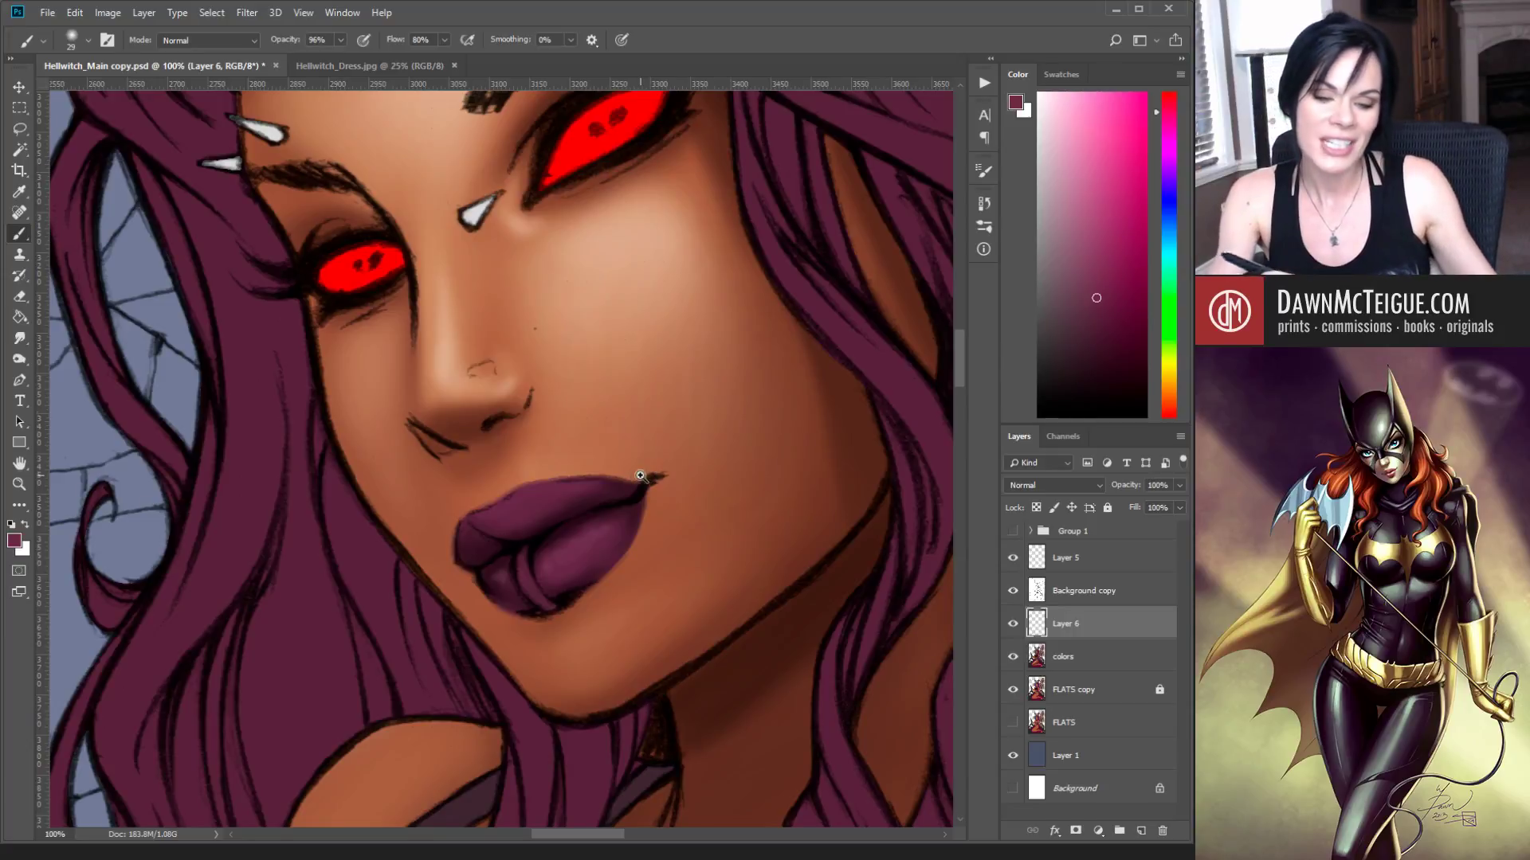
{"action": "scroll", "coordinate": [639, 475], "scroll_direction": "down", "scroll_amount": 5}
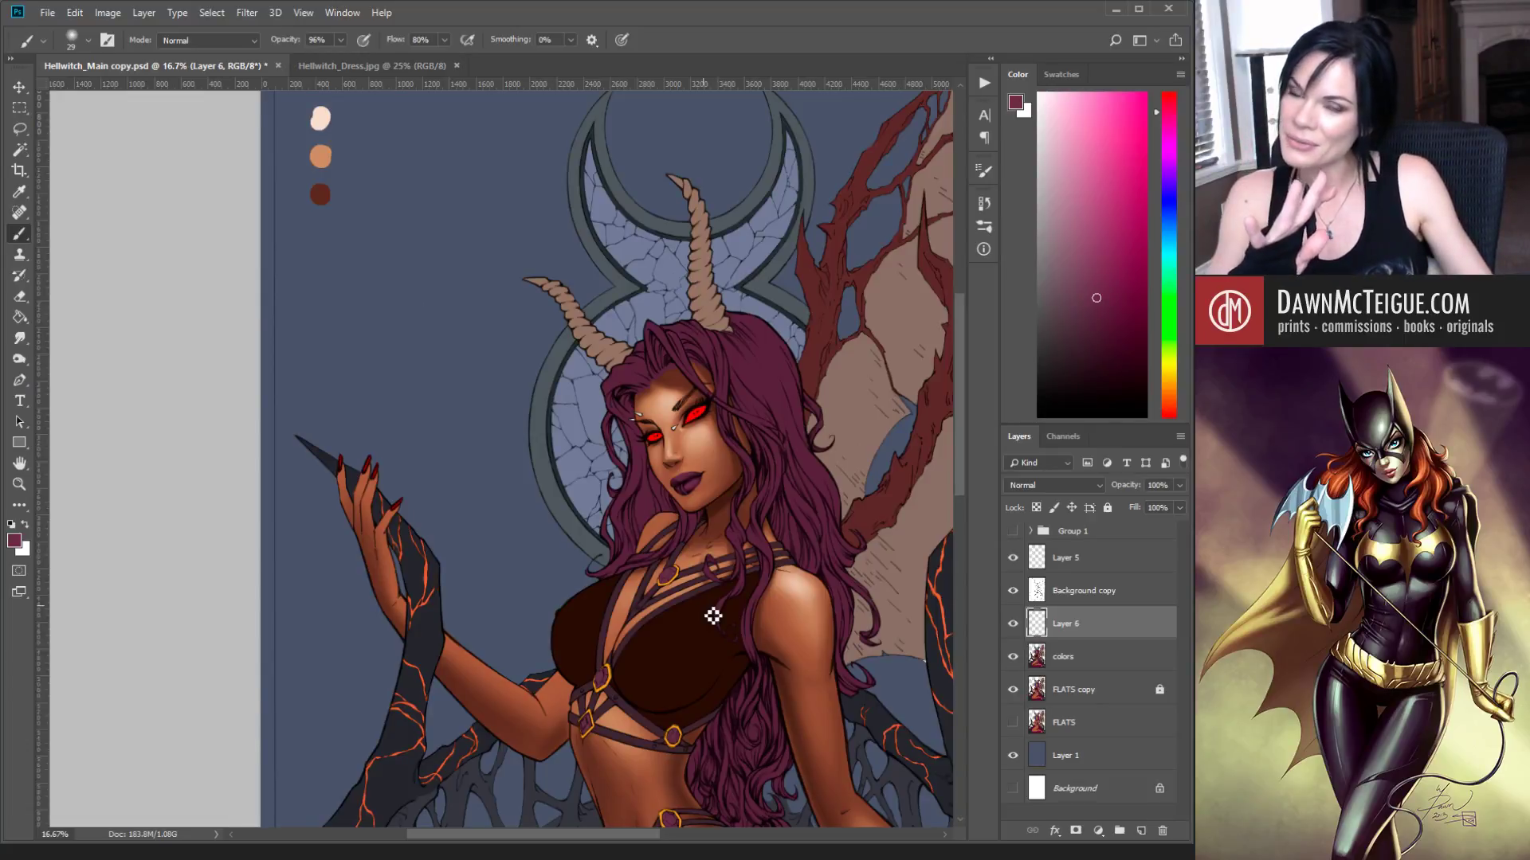
{"action": "scroll", "coordinate": [722, 432], "scroll_direction": "down", "scroll_amount": 2}
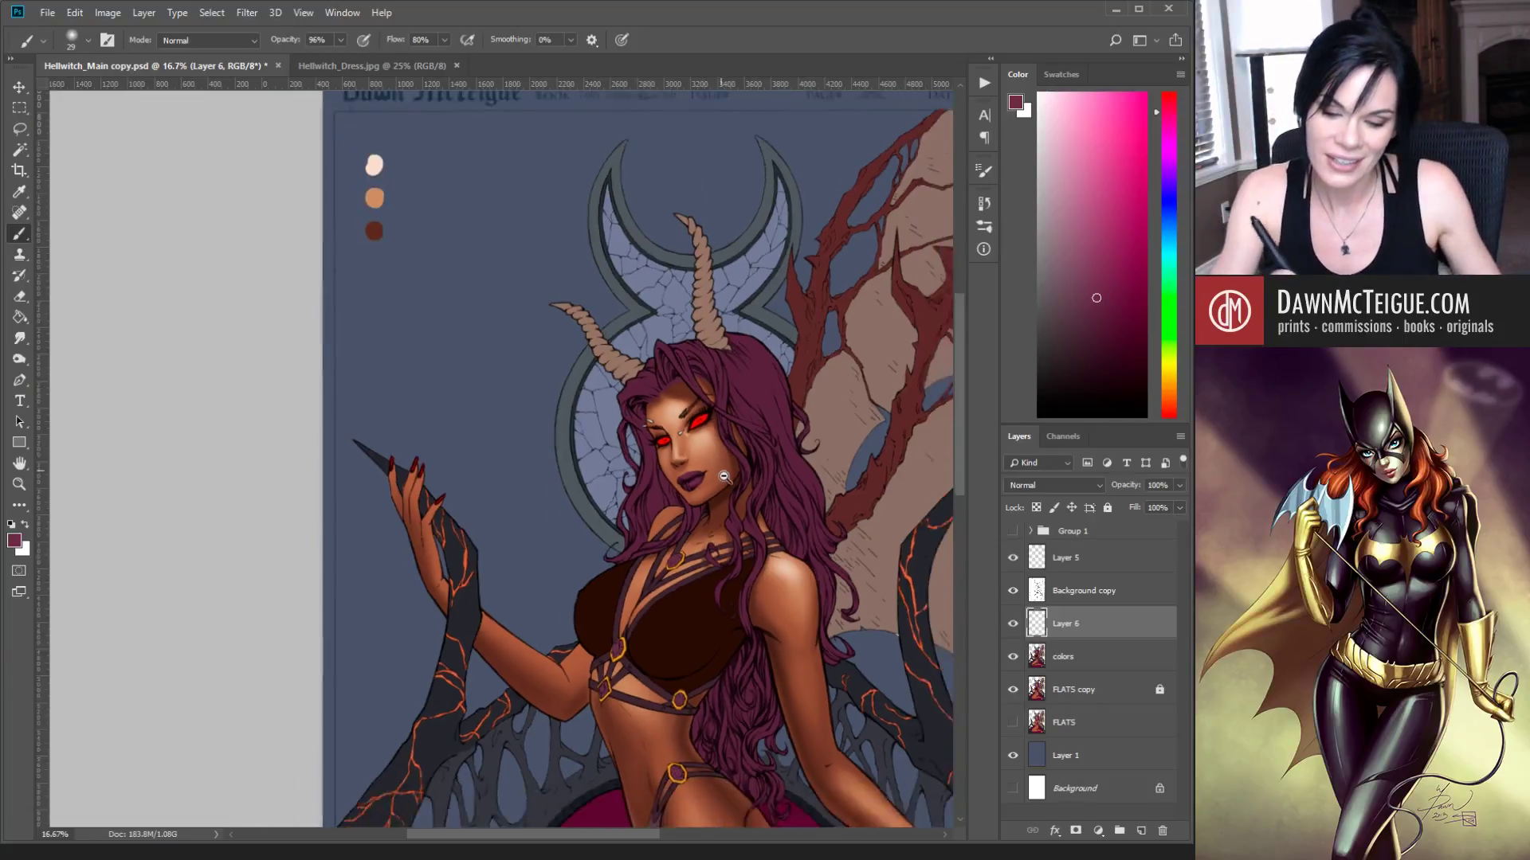
{"action": "scroll", "coordinate": [537, 496], "scroll_direction": "up", "scroll_amount": 5}
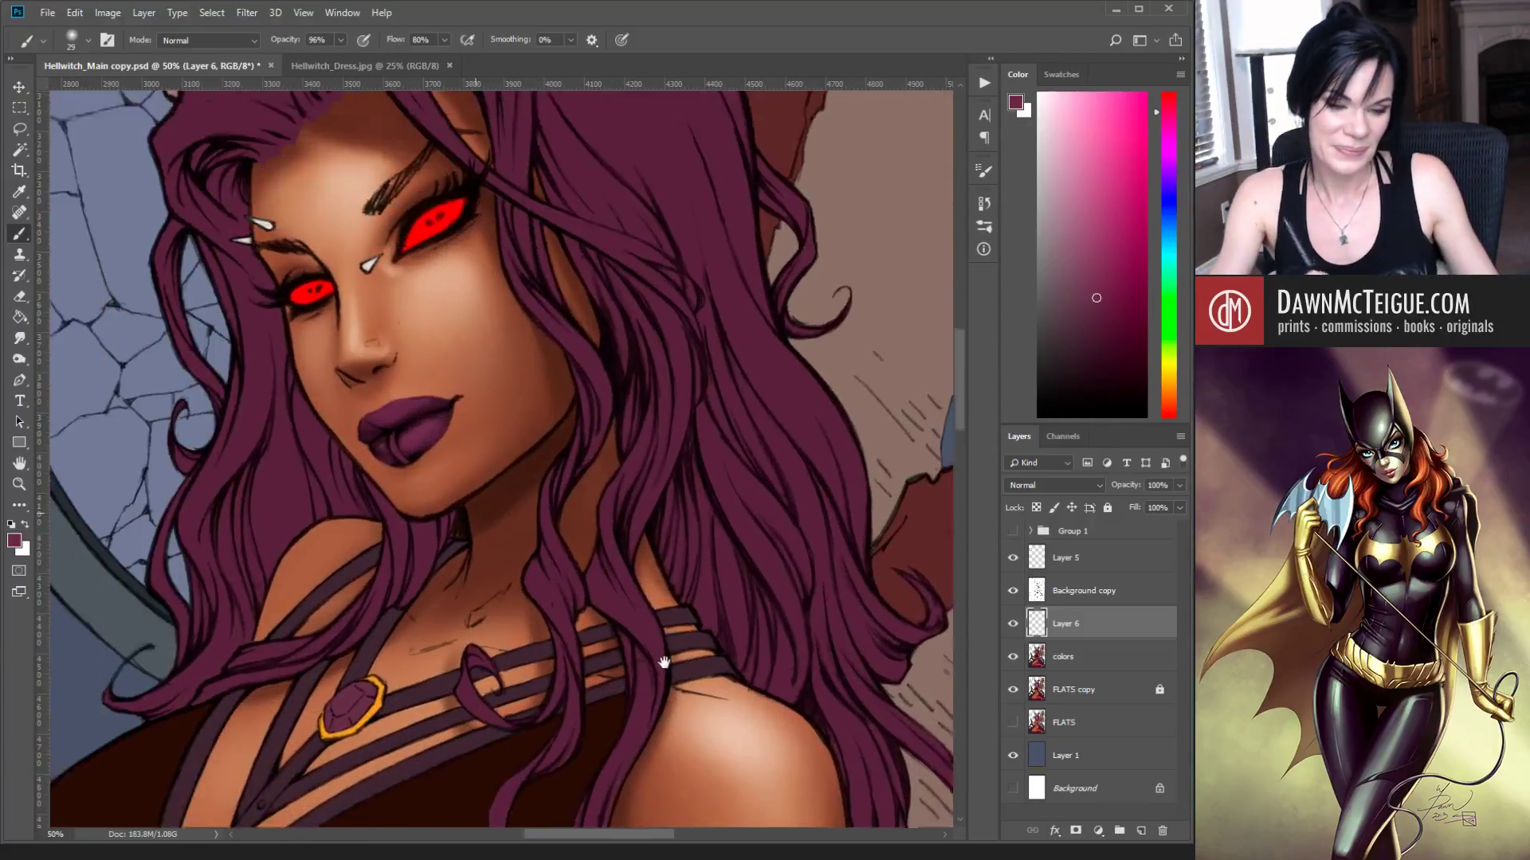
{"action": "mouse_move", "coordinate": [528, 483]}
{"action": "left_mouse_down"}
{"action": "mouse_move", "coordinate": [571, 507]}
{"action": "mouse_move", "coordinate": [670, 658]}
{"action": "left_mouse_up"}
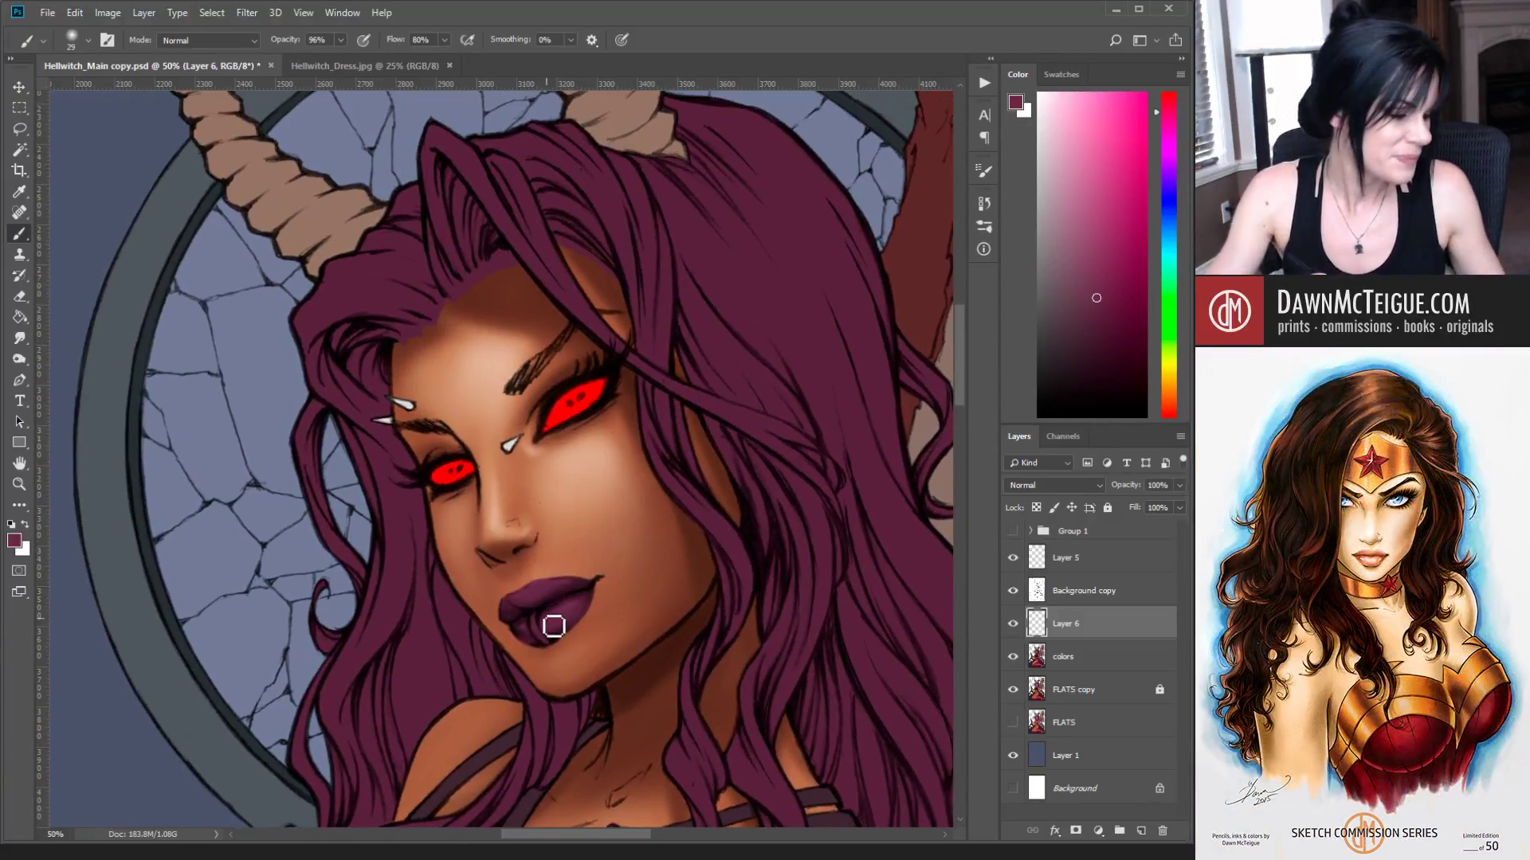
Step: Sample the dark plum from the lips and enlarge the brush to 44 px to deepen the lip shading
{"action": "left_click", "coordinate": [591, 589], "text": "alt"}
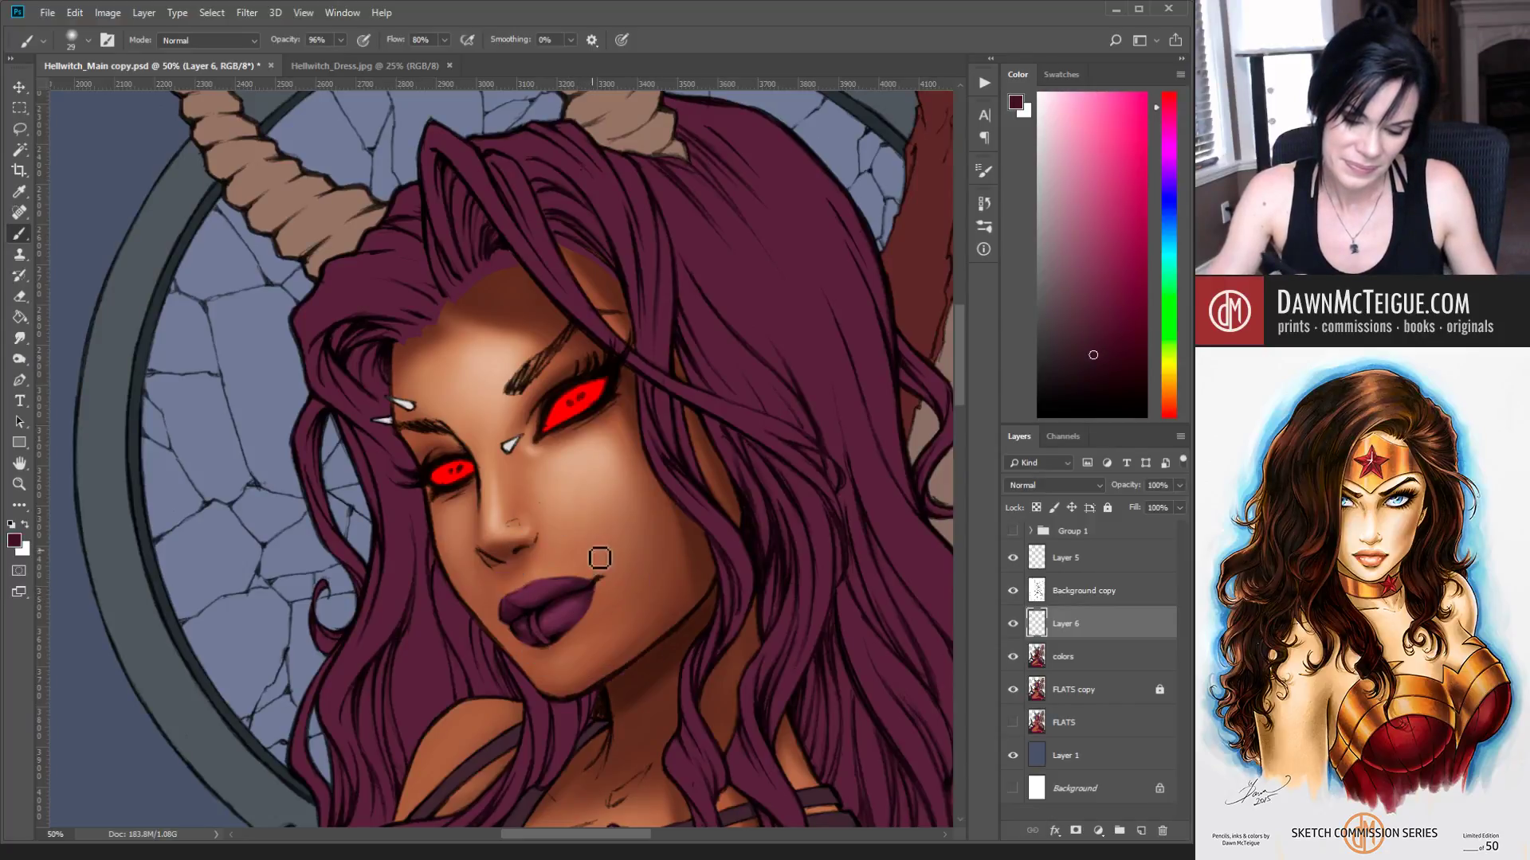
{"action": "key", "text": "bracketright"}
{"action": "key", "text": "bracketright"}
{"action": "key", "text": "bracketright"}
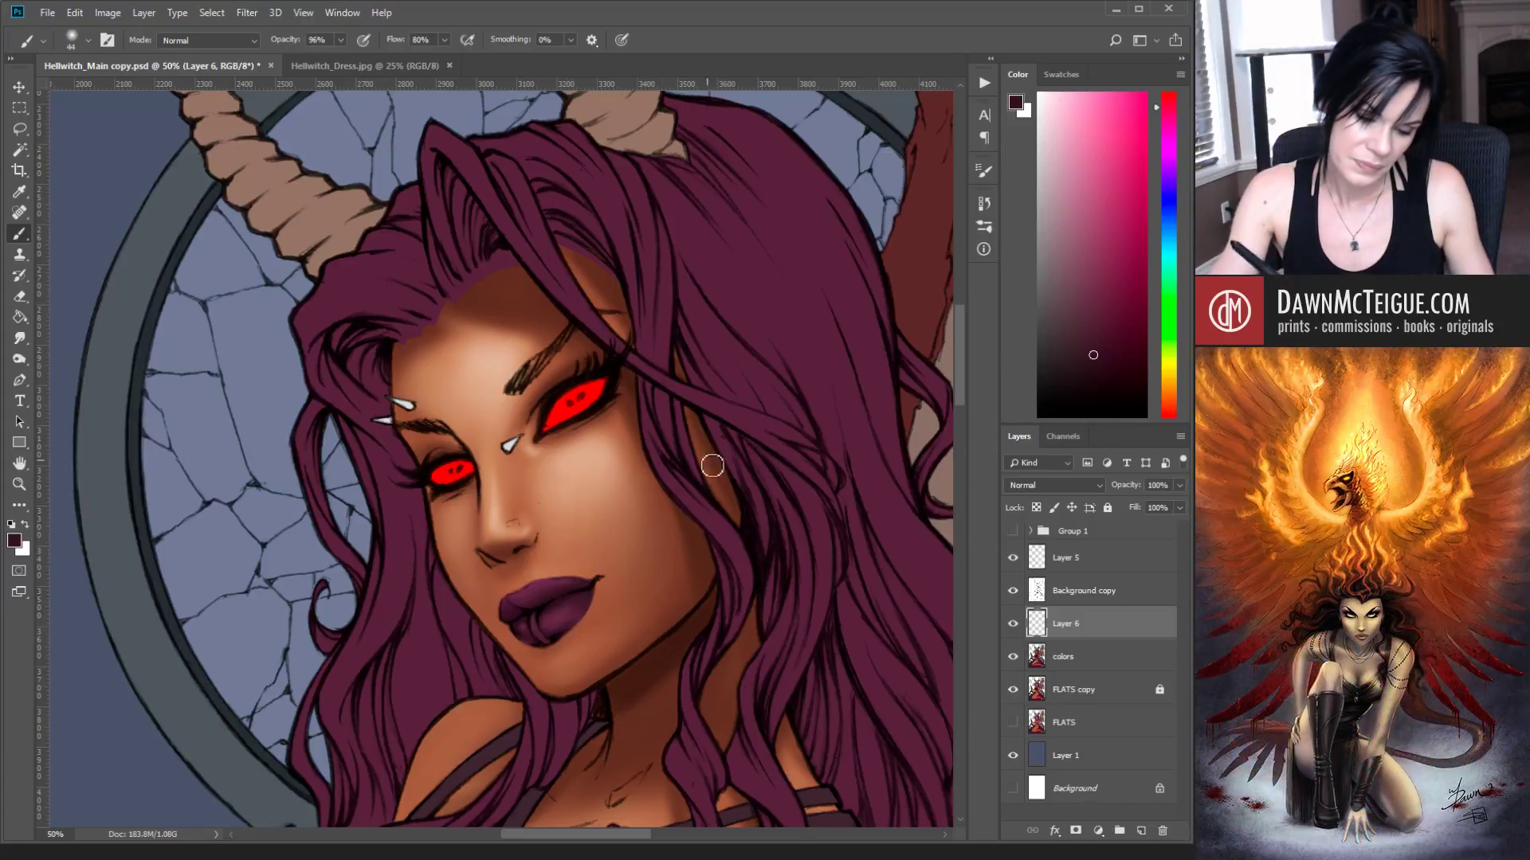
Step: Sample the lighter purple of the upper lip and paint fine lip detail with the brush reduced to 9 px
{"action": "left_click", "coordinate": [555, 575], "text": "alt"}
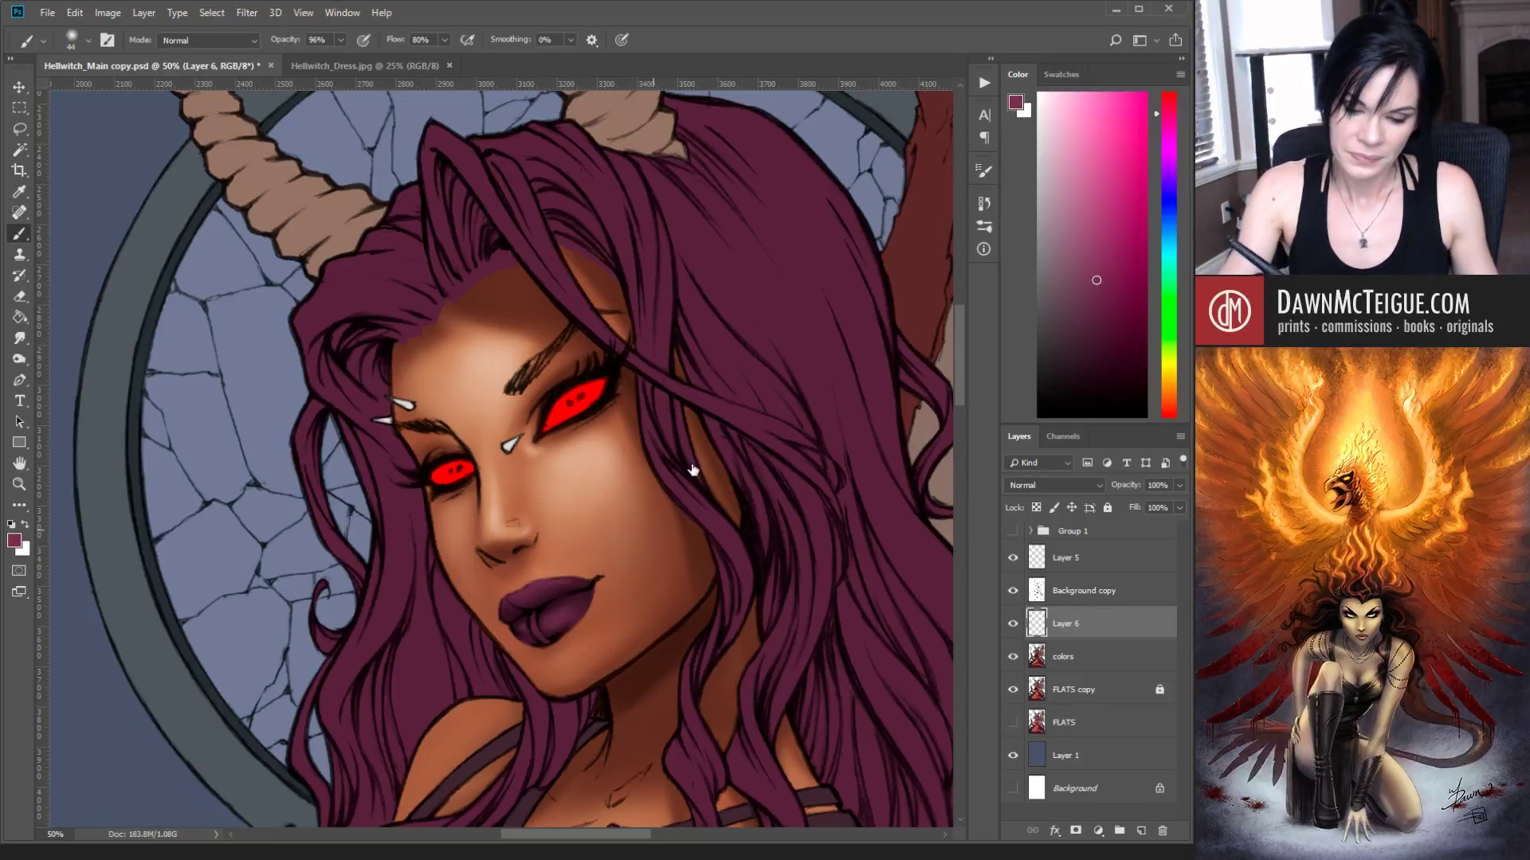
{"action": "key", "text": "bracketleft"}
{"action": "key", "text": "bracketleft"}
{"action": "key", "text": "bracketleft"}
{"action": "key", "text": "bracketleft"}
{"action": "key", "text": "bracketleft"}
{"action": "key", "text": "bracketleft"}
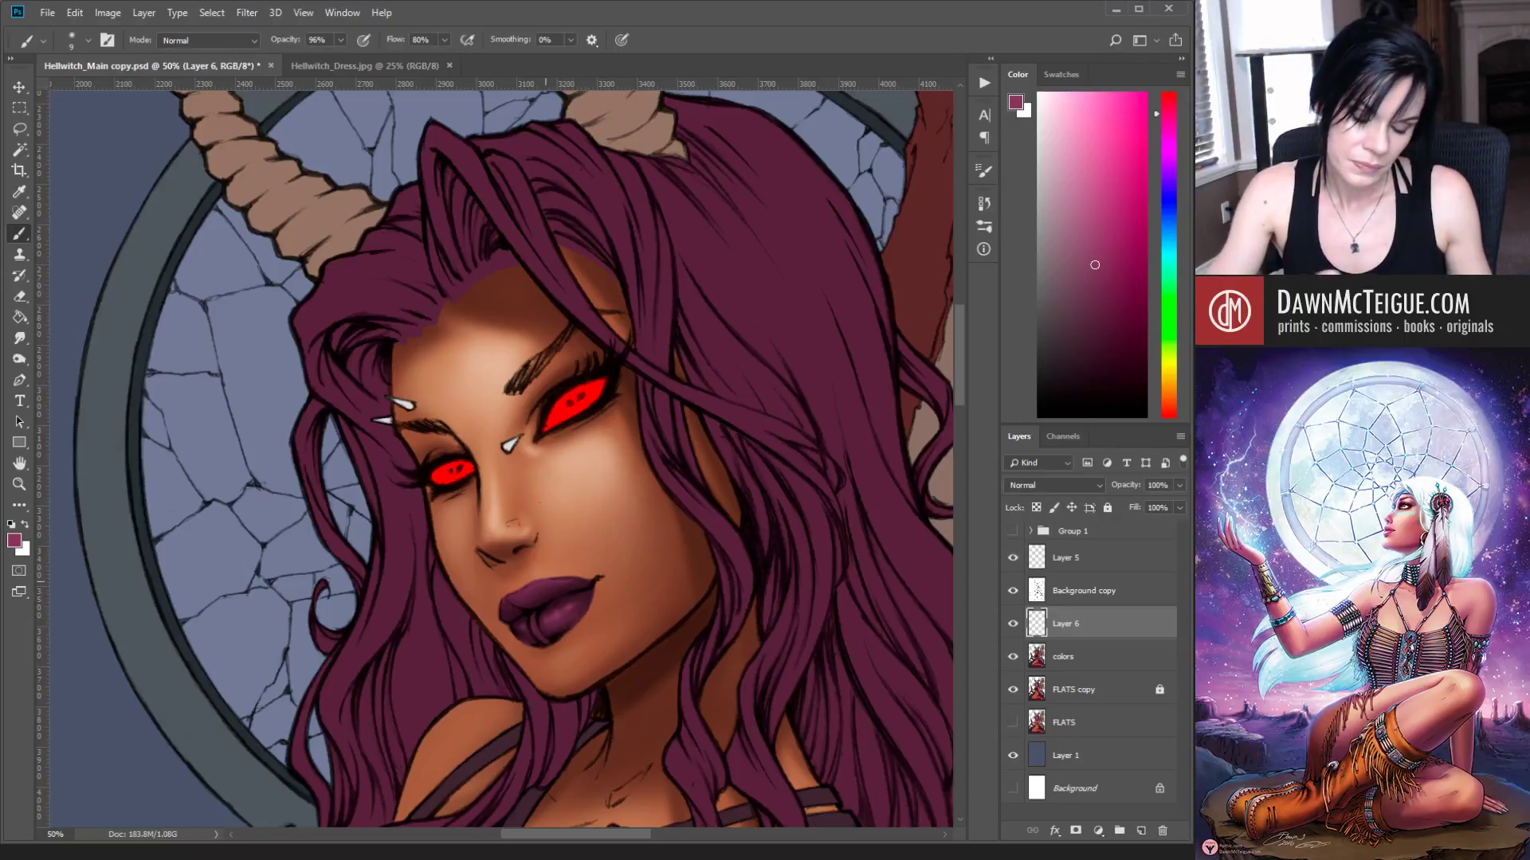
Step: Pick a pale dusty pink and paint a small highlight on the lower lip
{"action": "left_click", "coordinate": [789, 467], "text": "ctrl+alt"}
{"action": "left_click", "coordinate": [791, 474], "text": "ctrl+alt"}
{"action": "left_click", "coordinate": [805, 510], "text": "ctrl+alt"}
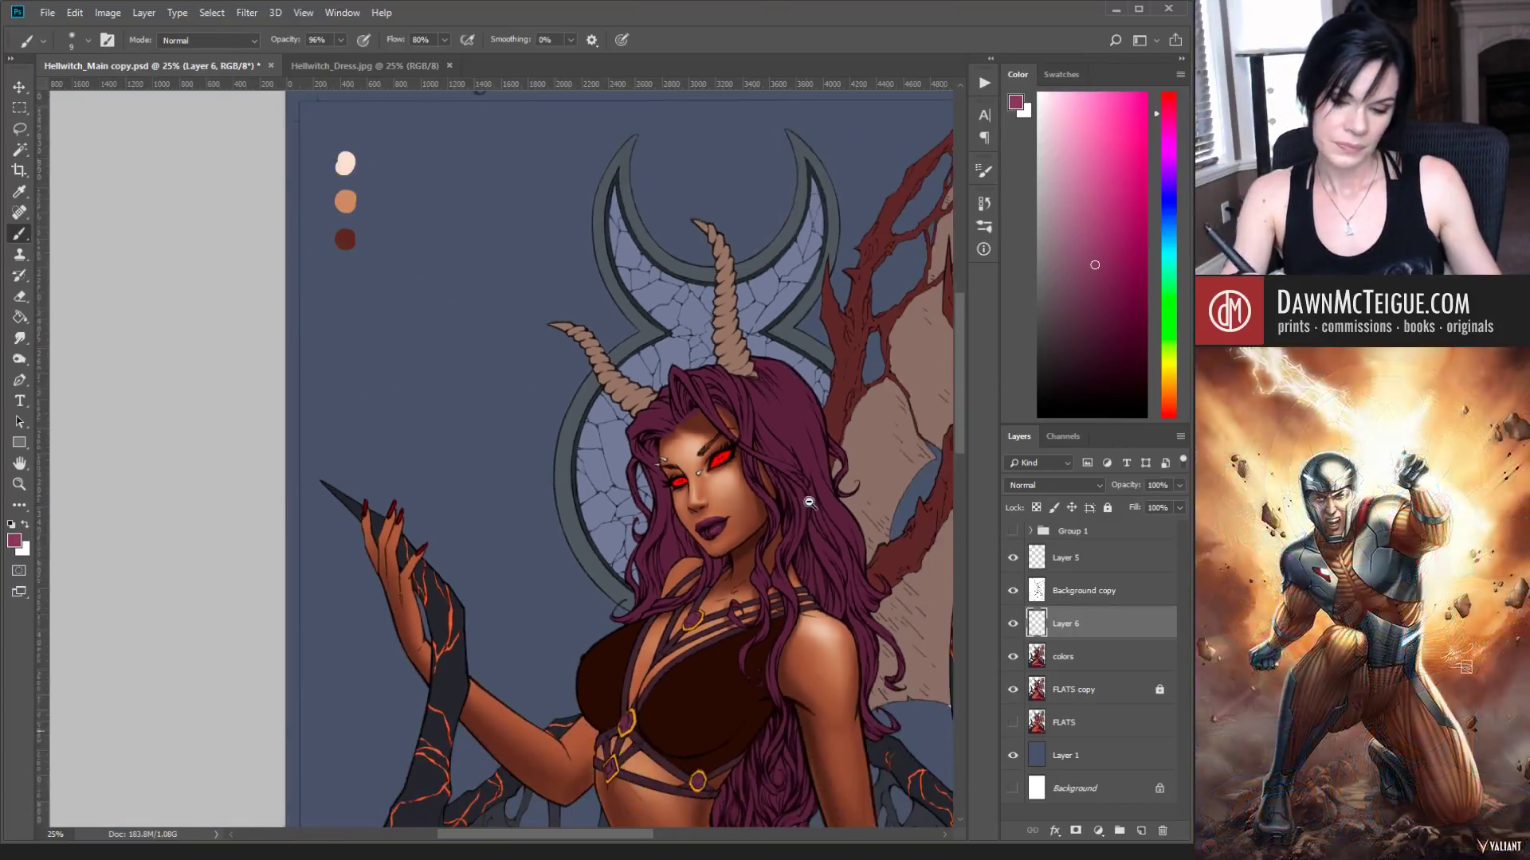
{"action": "left_click", "coordinate": [764, 506], "text": "ctrl"}
{"action": "left_click", "coordinate": [764, 508], "text": "ctrl"}
{"action": "left_click", "coordinate": [764, 510], "text": "ctrl"}
{"action": "left_click", "coordinate": [764, 511], "text": "ctrl"}
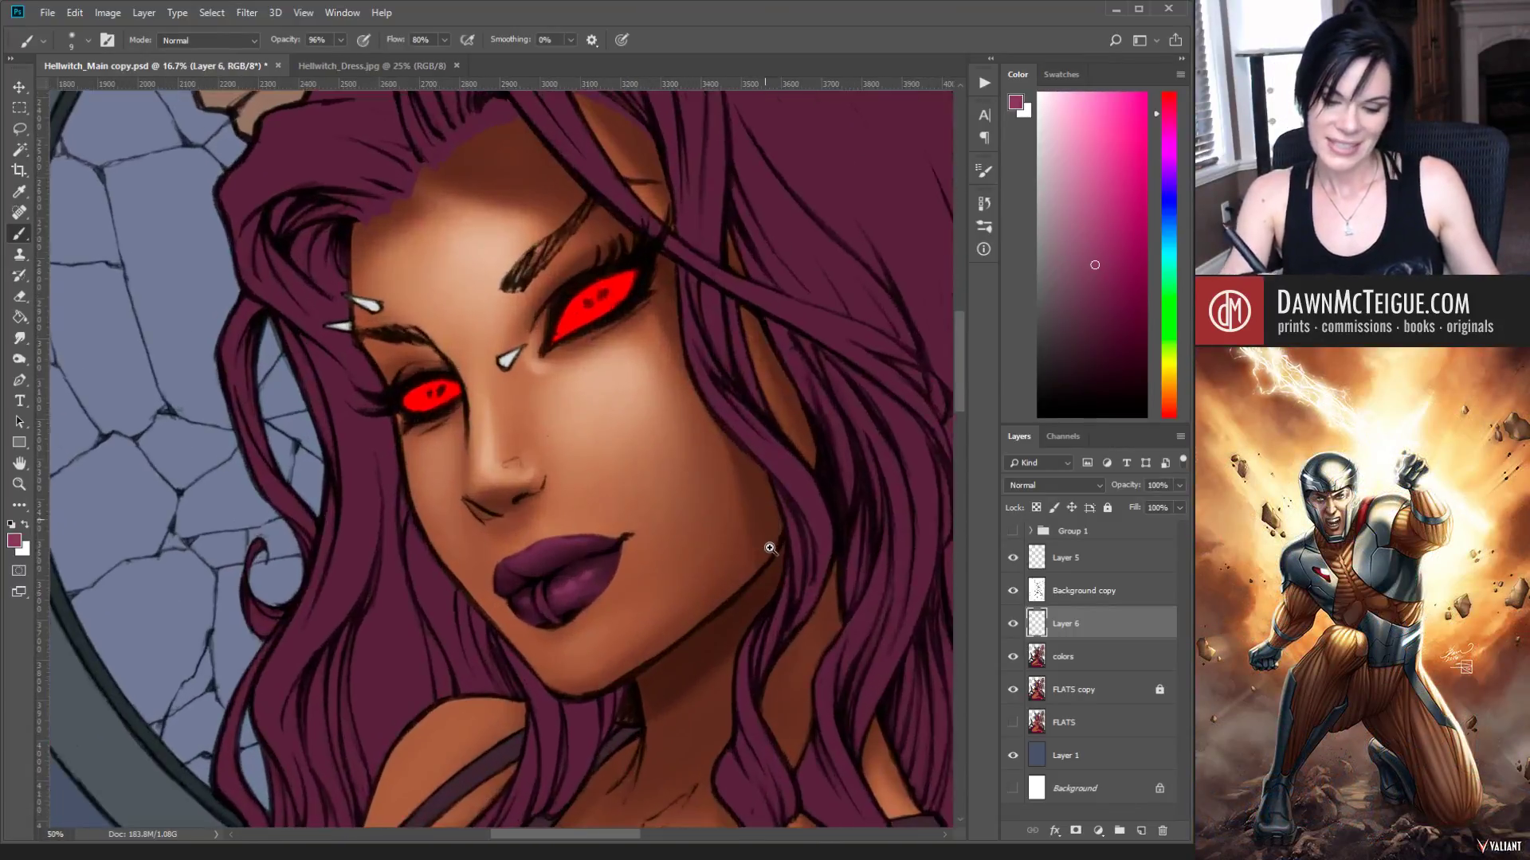
{"action": "left_click", "coordinate": [1072, 214]}
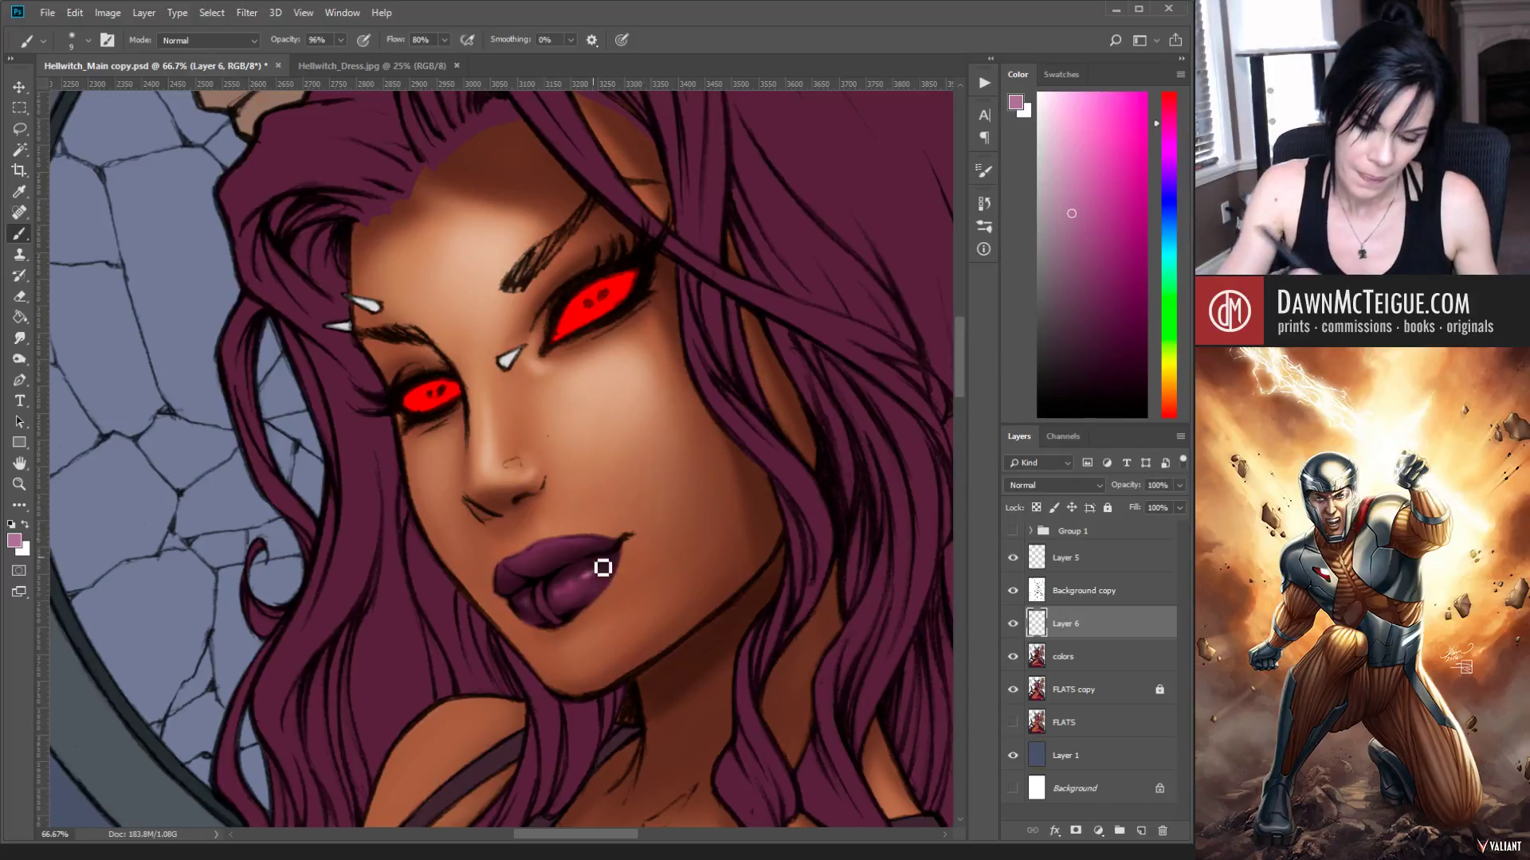
Step: Enlarge the brush to 28 px and soften the pink highlight on the lower lip
{"action": "key", "text": "bracketright"}
{"action": "key", "text": "bracketright"}
{"action": "key", "text": "bracketright"}
{"action": "key", "text": "bracketright"}
{"action": "key", "text": "bracketright"}
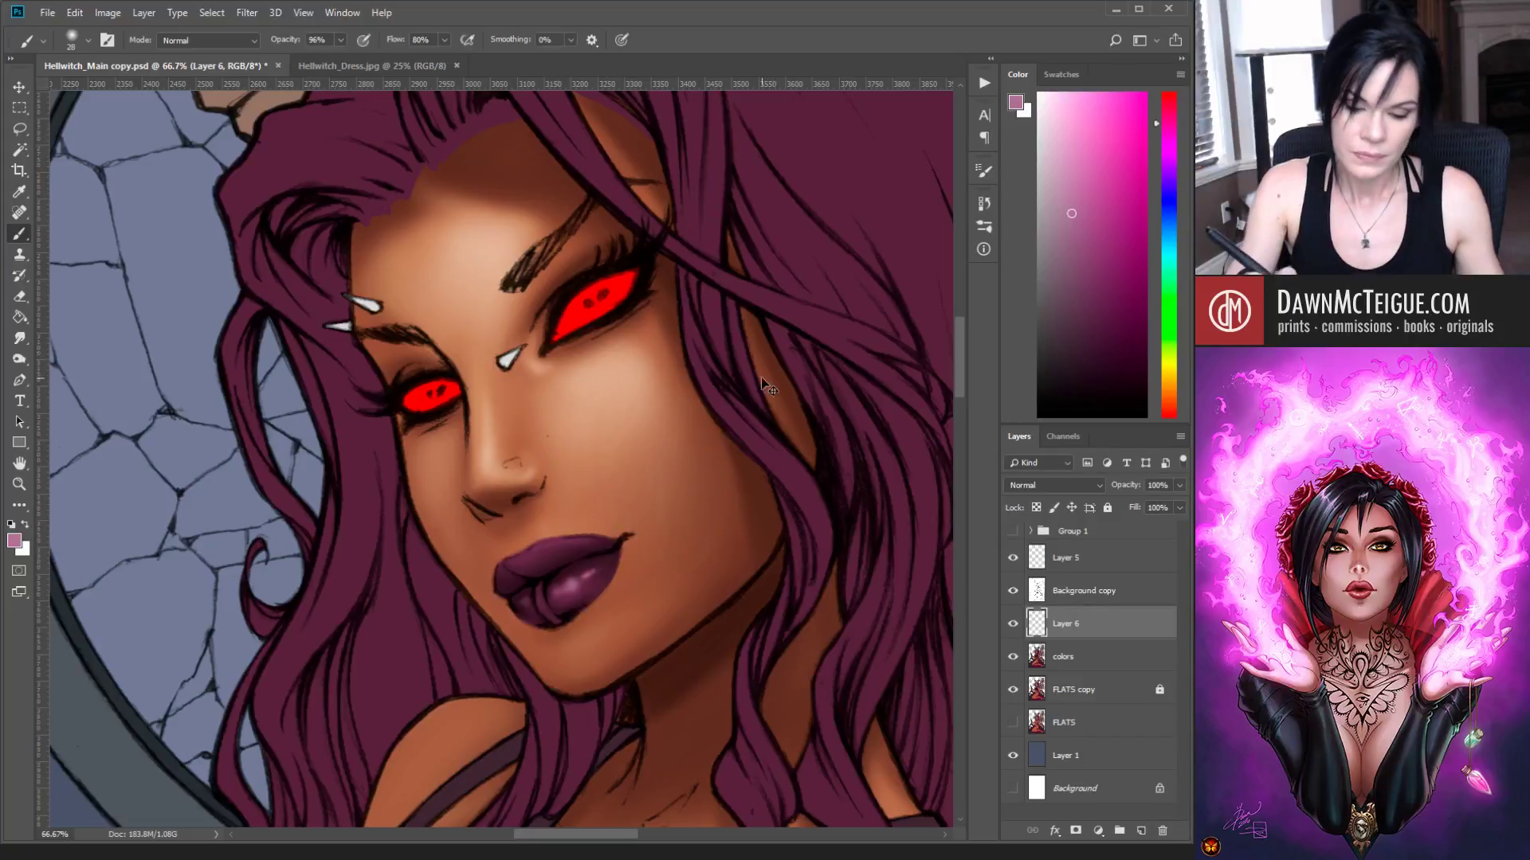
Step: Examine how the lower lip's highlight reads from a distance and up close
{"action": "left_click", "coordinate": [746, 437], "text": "alt"}
{"action": "left_click", "coordinate": [753, 436], "text": "alt"}
{"action": "left_click", "coordinate": [764, 437], "text": "alt"}
{"action": "left_click", "coordinate": [772, 439], "text": "alt"}
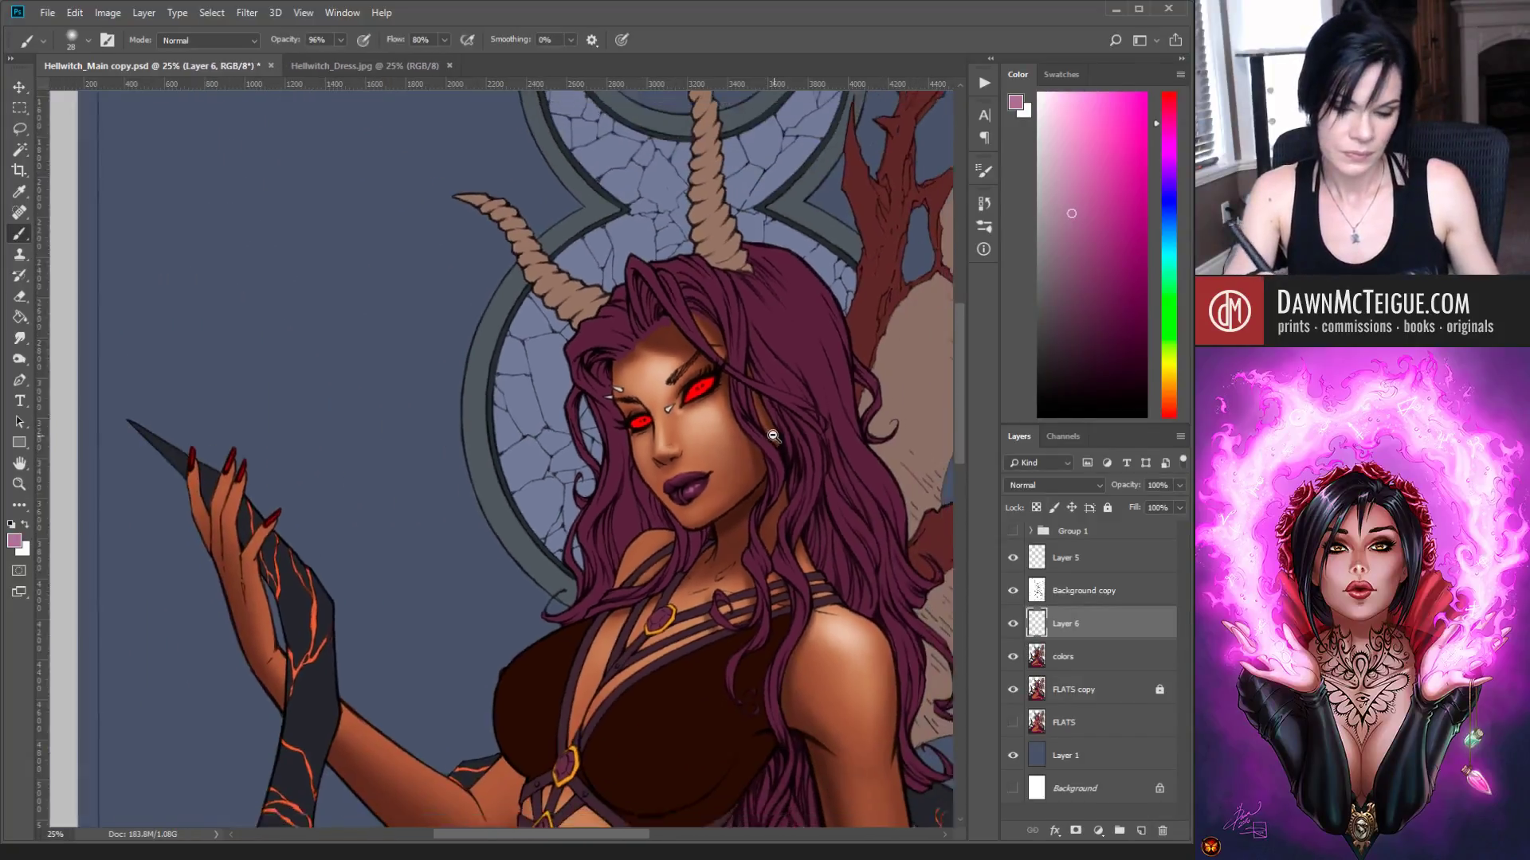
{"action": "left_click", "coordinate": [777, 448], "text": "alt"}
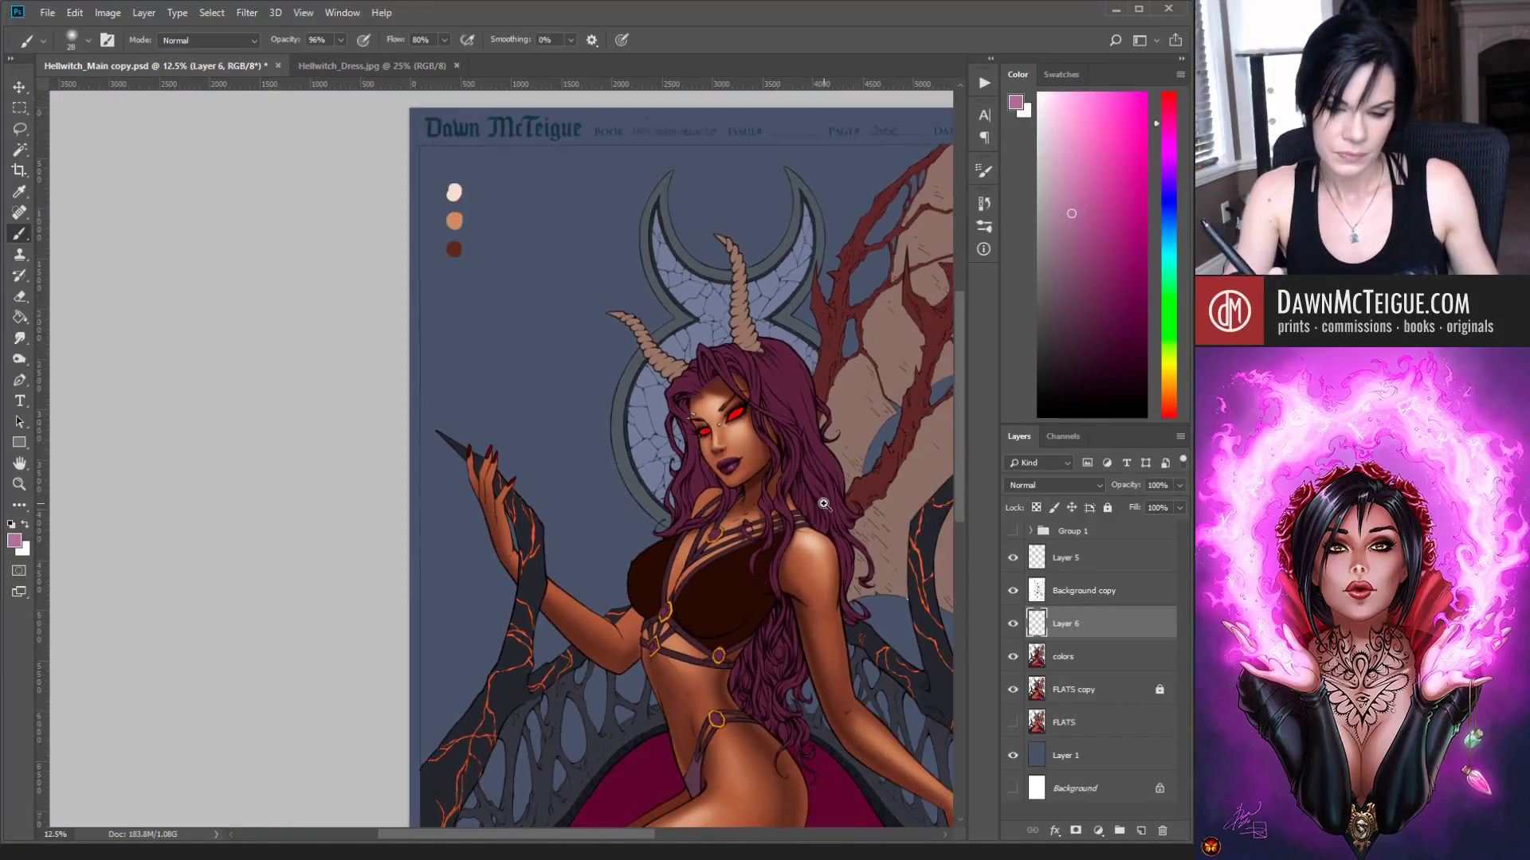
{"action": "left_click", "coordinate": [783, 435], "text": "ctrl"}
{"action": "left_click", "coordinate": [783, 442], "text": "ctrl"}
{"action": "left_click", "coordinate": [781, 446], "text": "ctrl"}
{"action": "left_click", "coordinate": [780, 450], "text": "ctrl"}
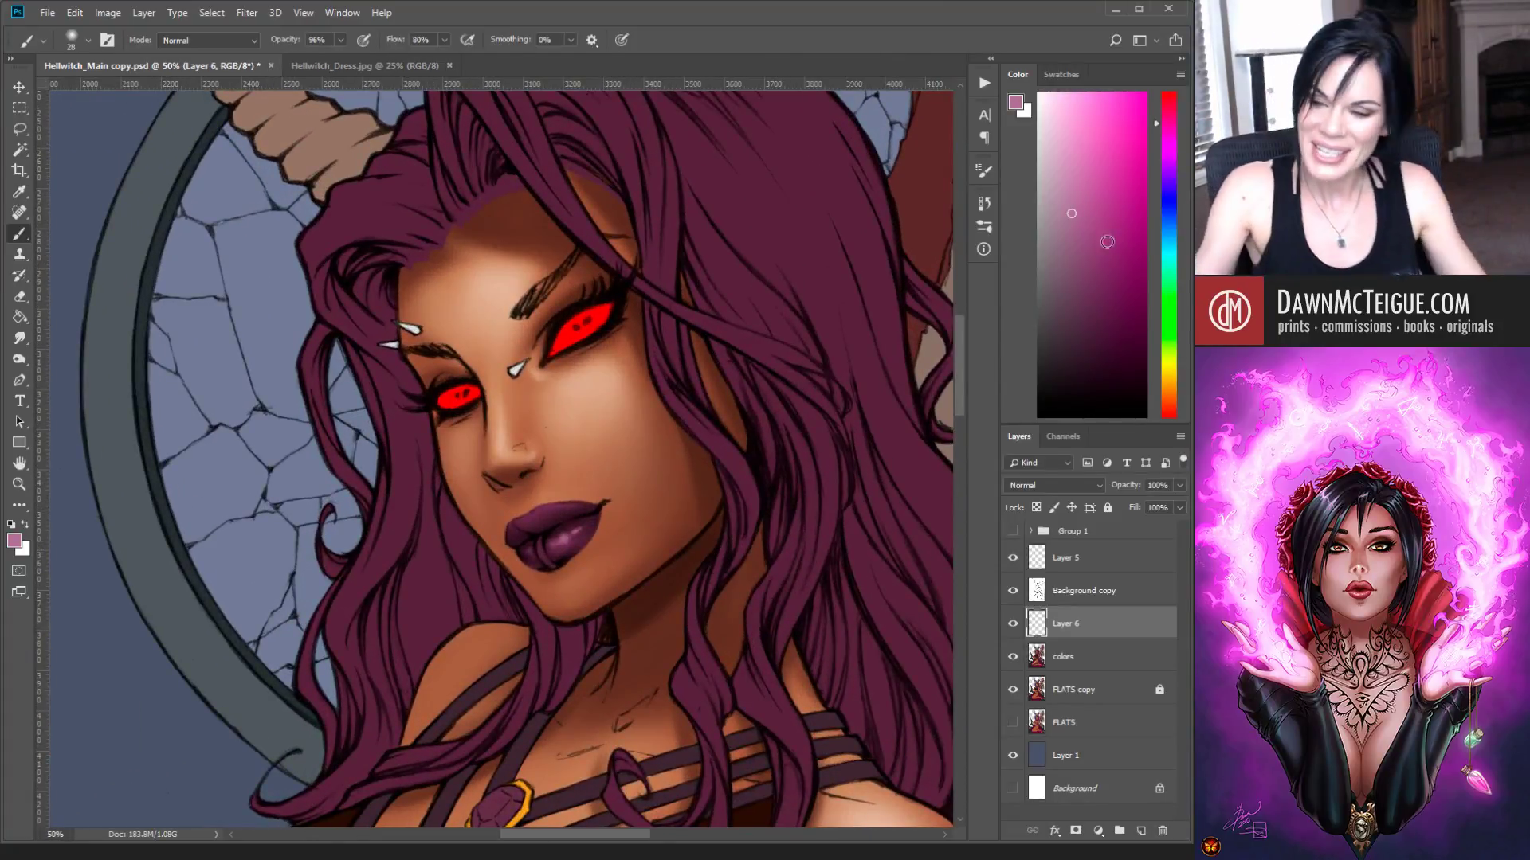
Step: Refine the lower lip's highlight with a slightly darker dusty pink and tones sampled from the lips
{"action": "left_click", "coordinate": [1079, 235]}
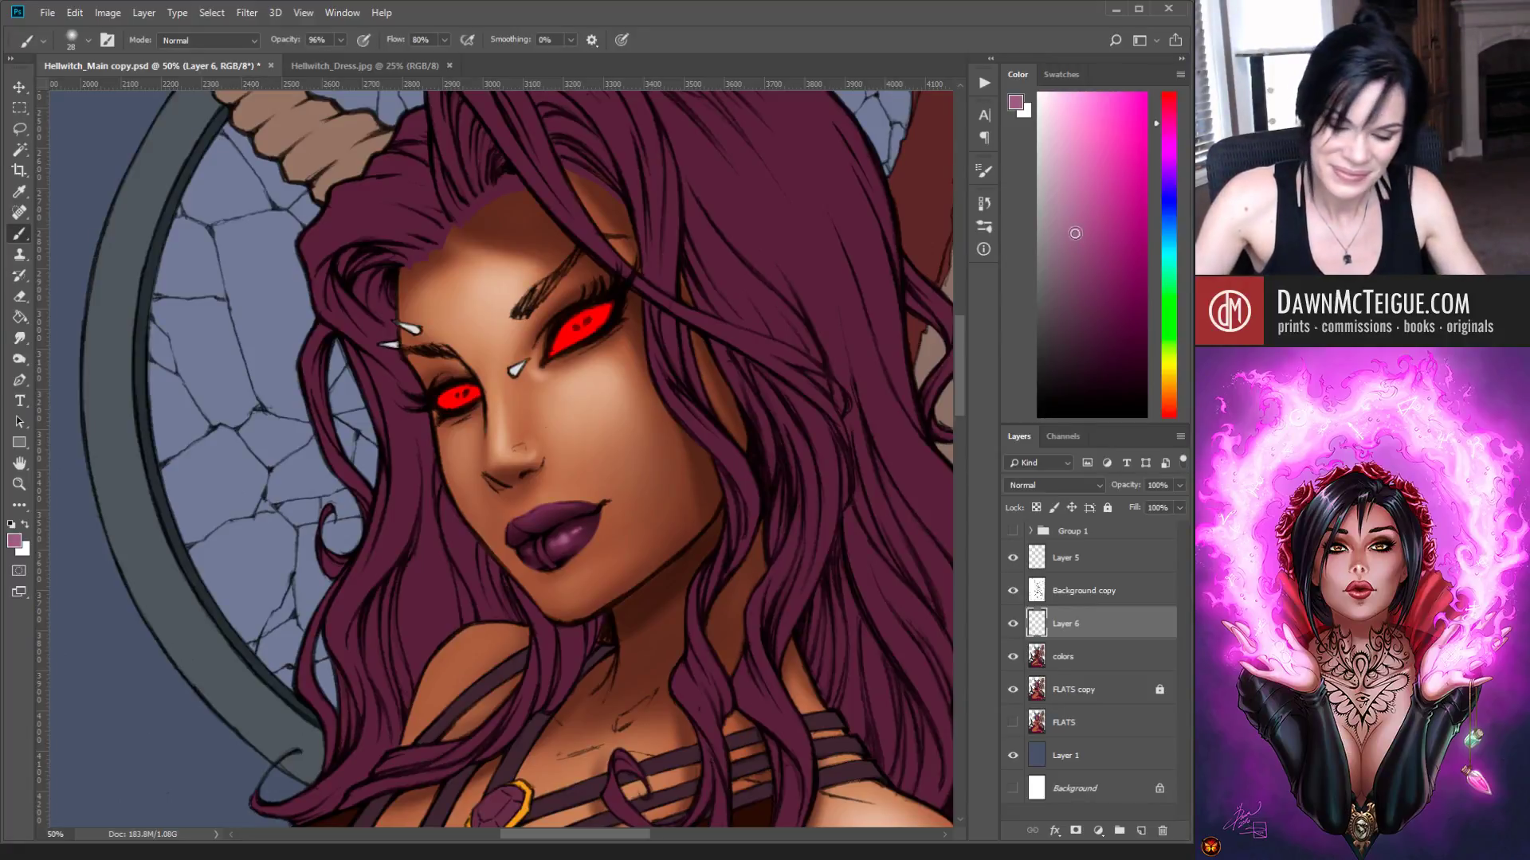
{"action": "mouse_move", "coordinate": [561, 527]}
{"action": "left_mouse_down"}
{"action": "mouse_move", "coordinate": [539, 523]}
{"action": "mouse_move", "coordinate": [553, 536]}
{"action": "mouse_move", "coordinate": [591, 523]}
{"action": "left_mouse_up"}
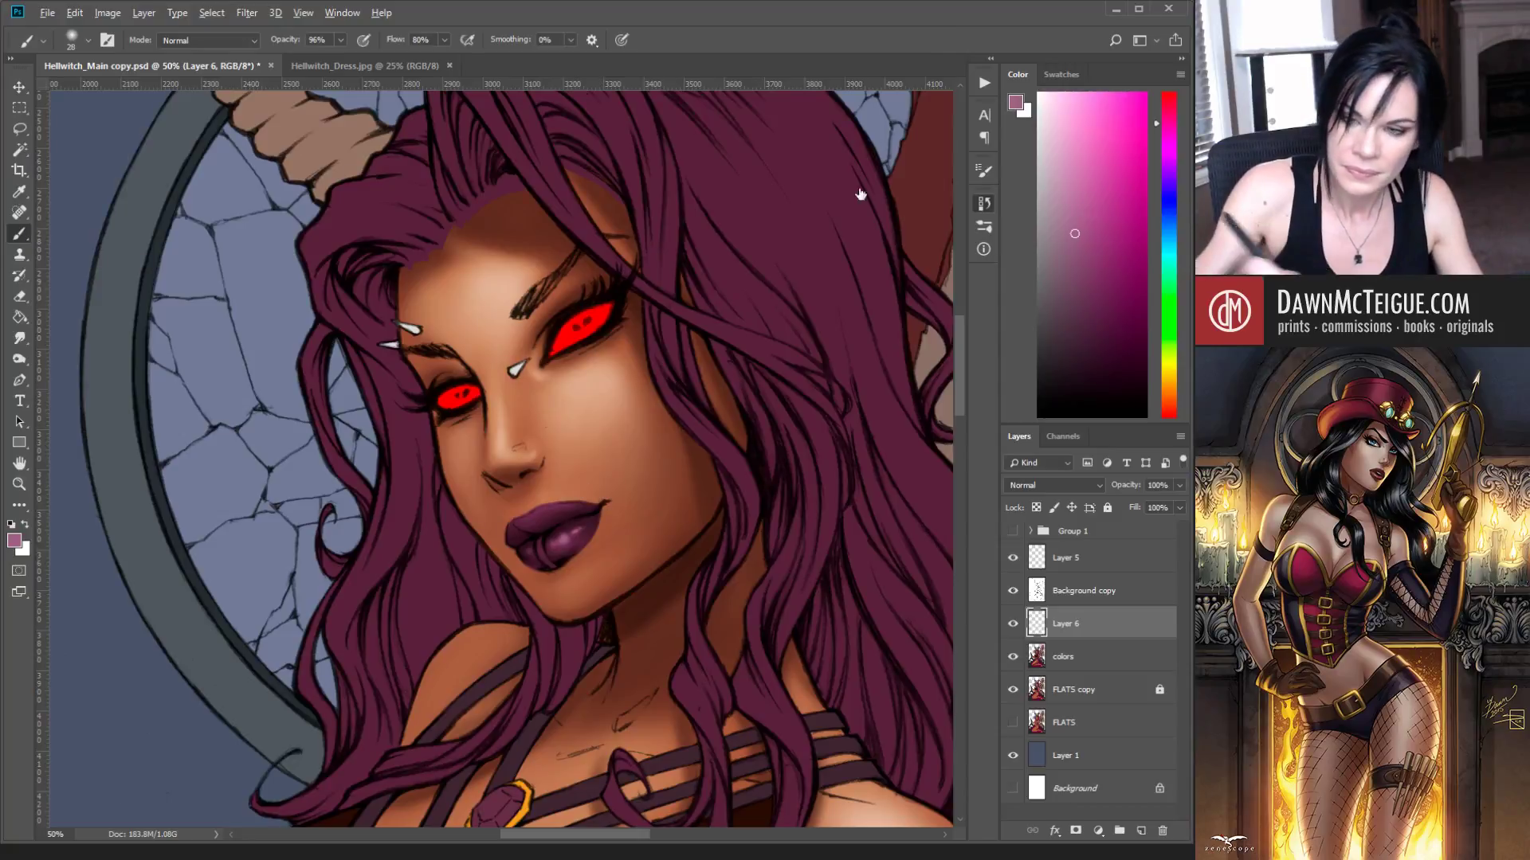
{"action": "left_click", "coordinate": [580, 495], "text": "alt"}
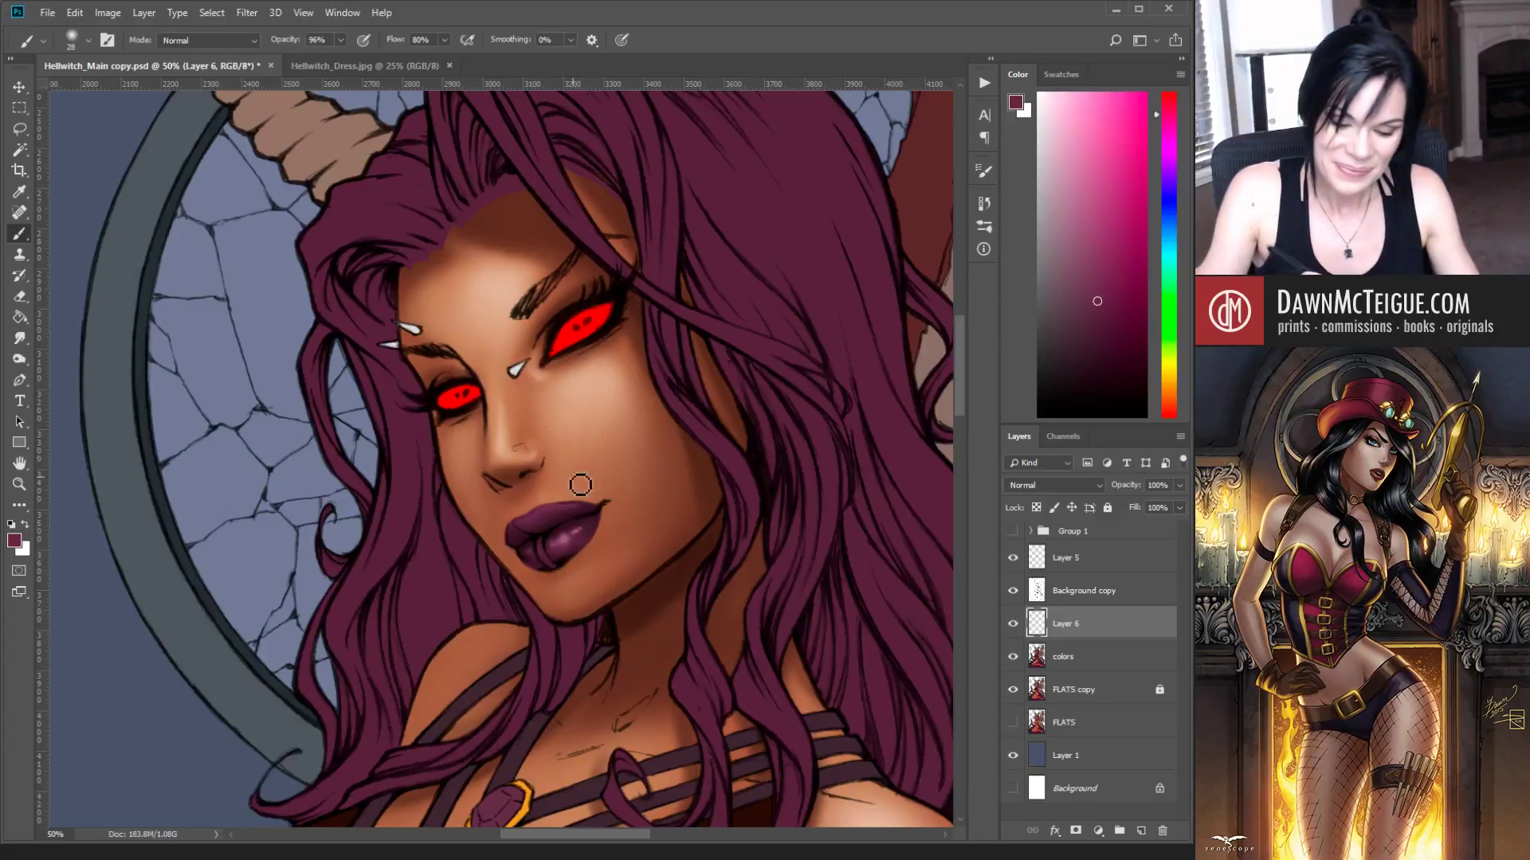
{"action": "left_click", "coordinate": [572, 530], "text": "alt"}
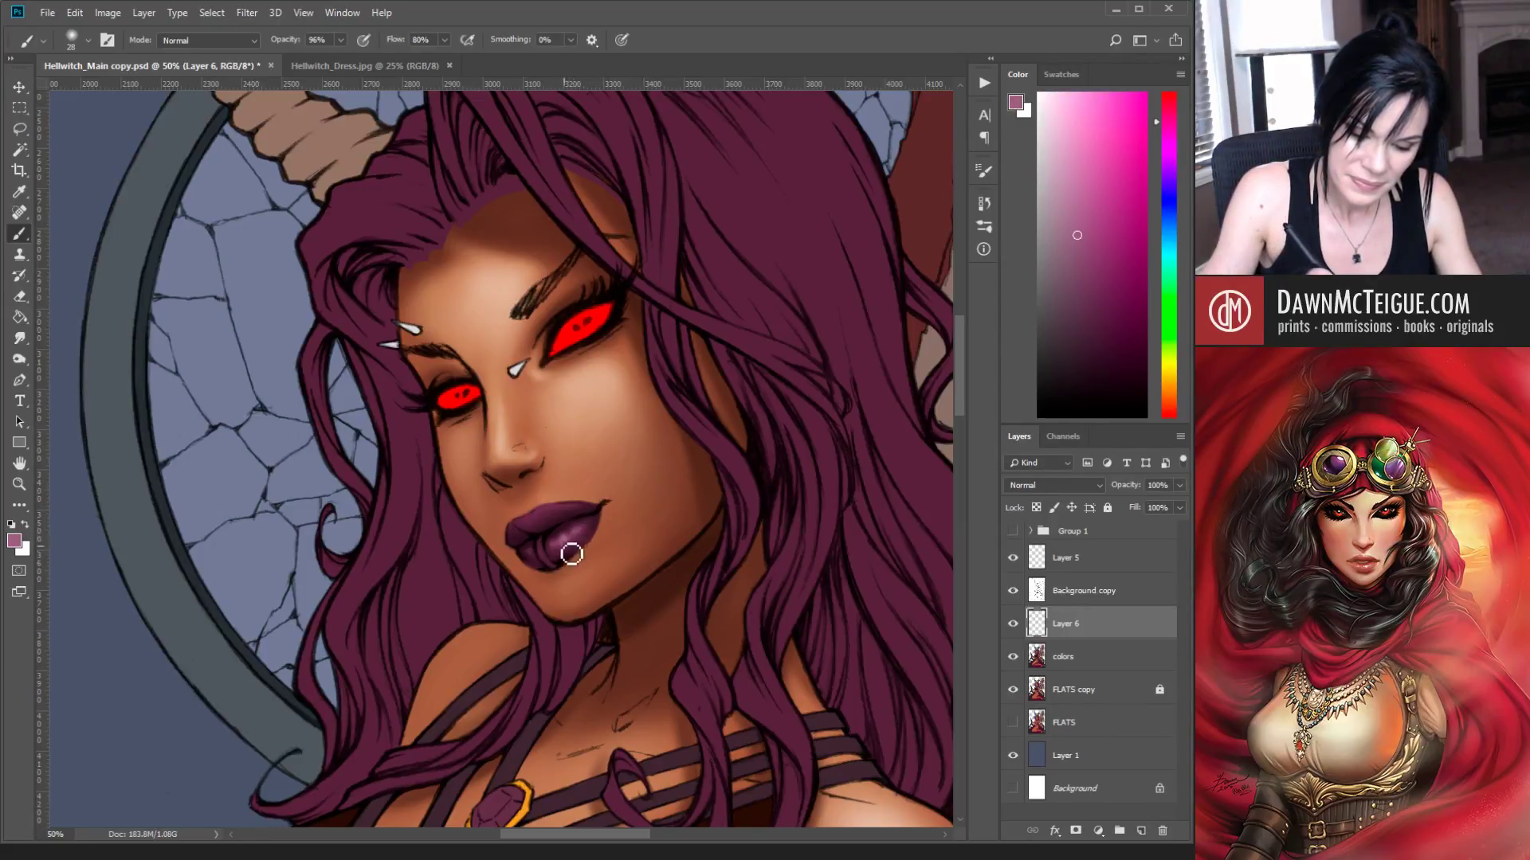
Step: Examine the refined lips against the full figure, alternating between distant and close views
{"action": "left_click", "coordinate": [792, 427], "text": "alt"}
{"action": "left_click", "coordinate": [795, 431], "text": "alt"}
{"action": "left_click", "coordinate": [808, 449], "text": "alt"}
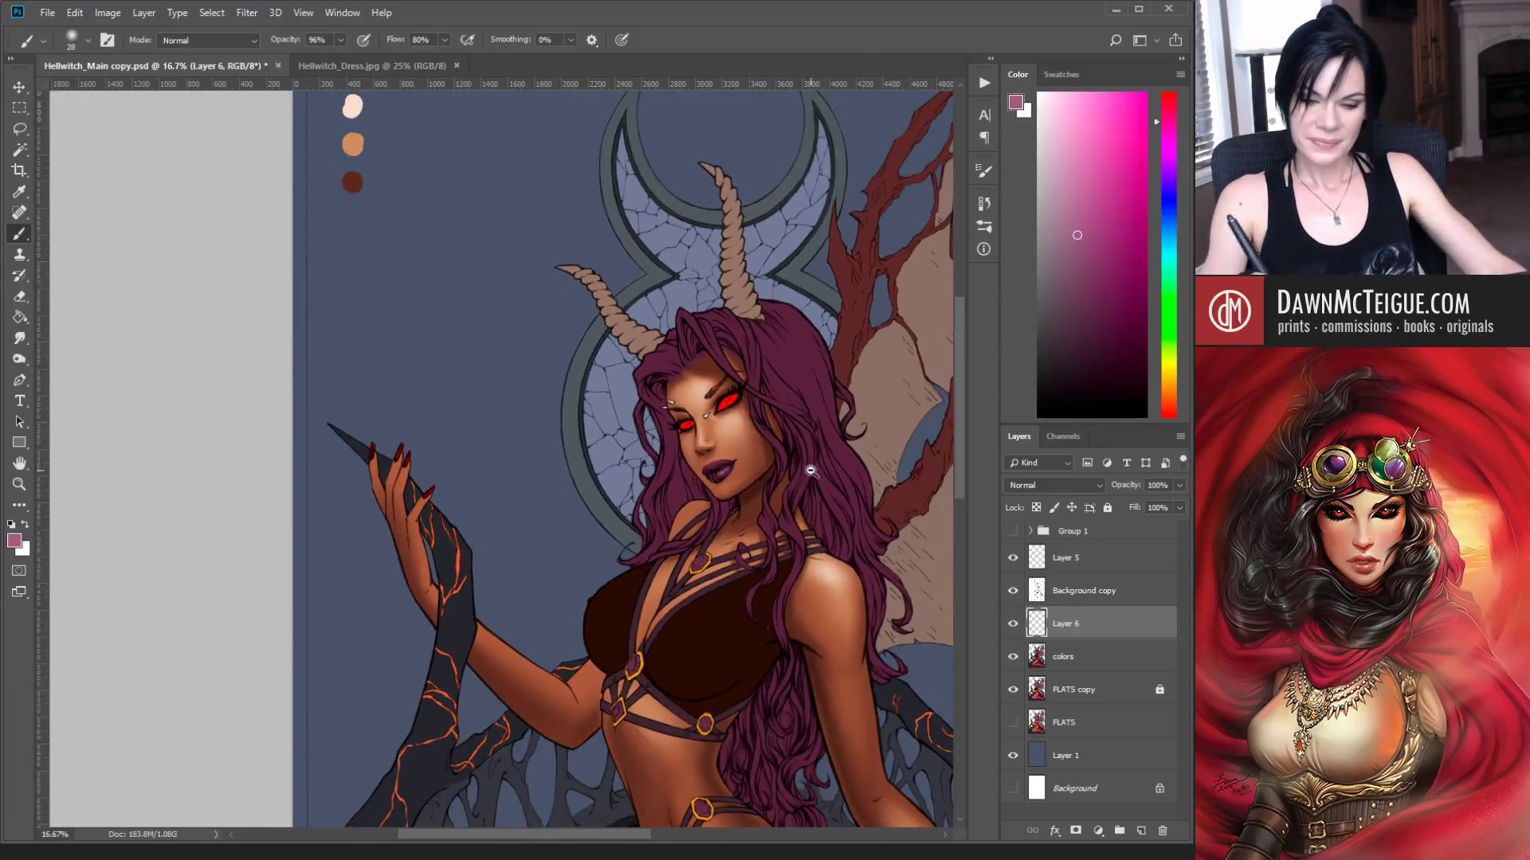
{"action": "left_click", "coordinate": [811, 471], "text": "alt"}
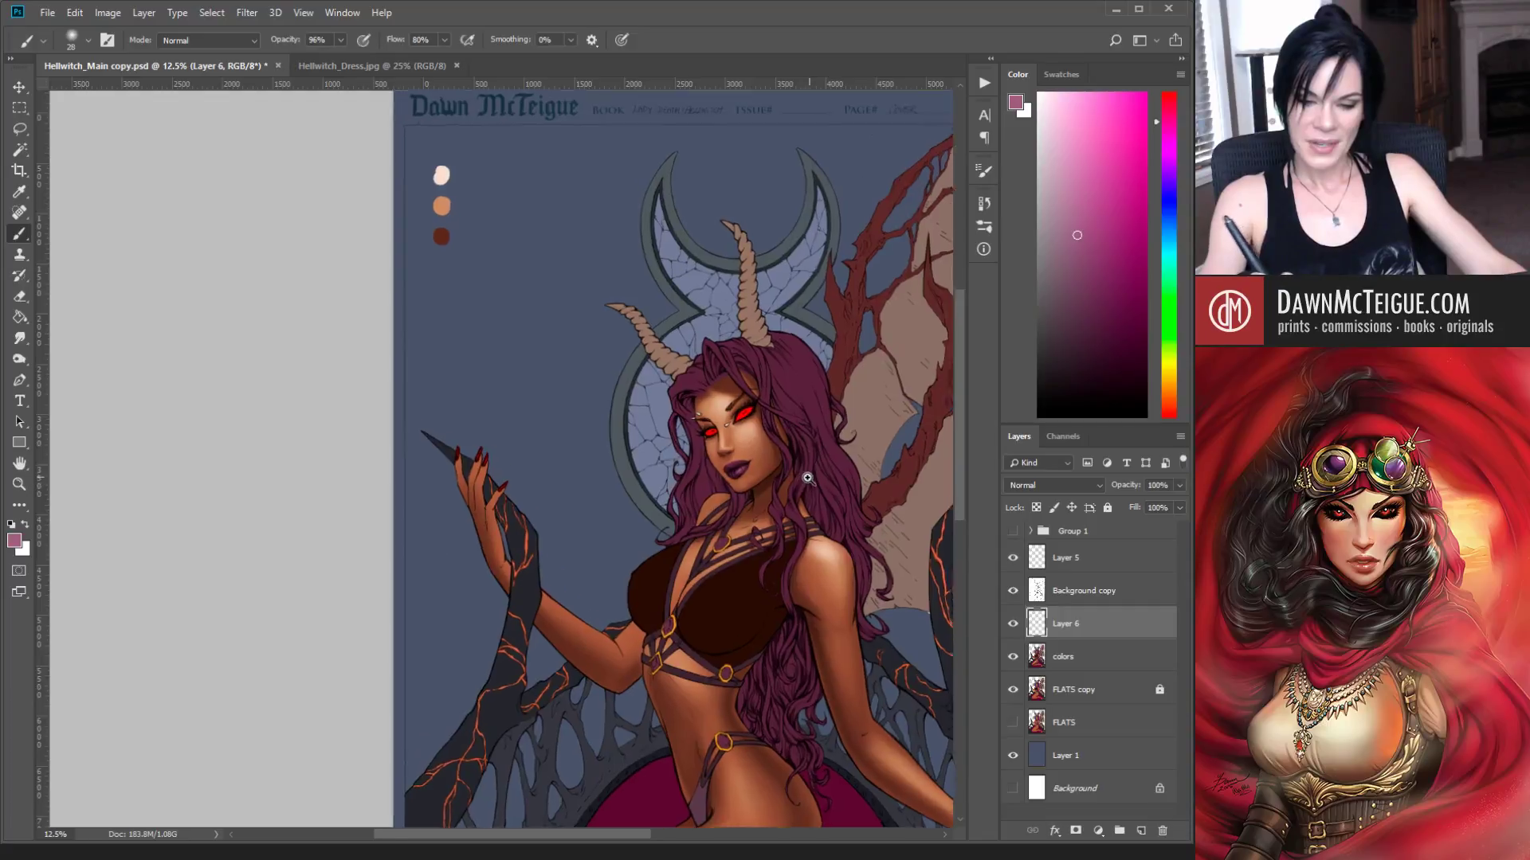
{"action": "left_click", "coordinate": [808, 478], "text": "ctrl"}
{"action": "left_click", "coordinate": [806, 478], "text": "ctrl"}
{"action": "left_click", "coordinate": [804, 475], "text": "ctrl"}
{"action": "left_click", "coordinate": [802, 475], "text": "ctrl"}
{"action": "left_click_drag", "start_coordinate": [654, 464], "coordinate": [690, 551]}
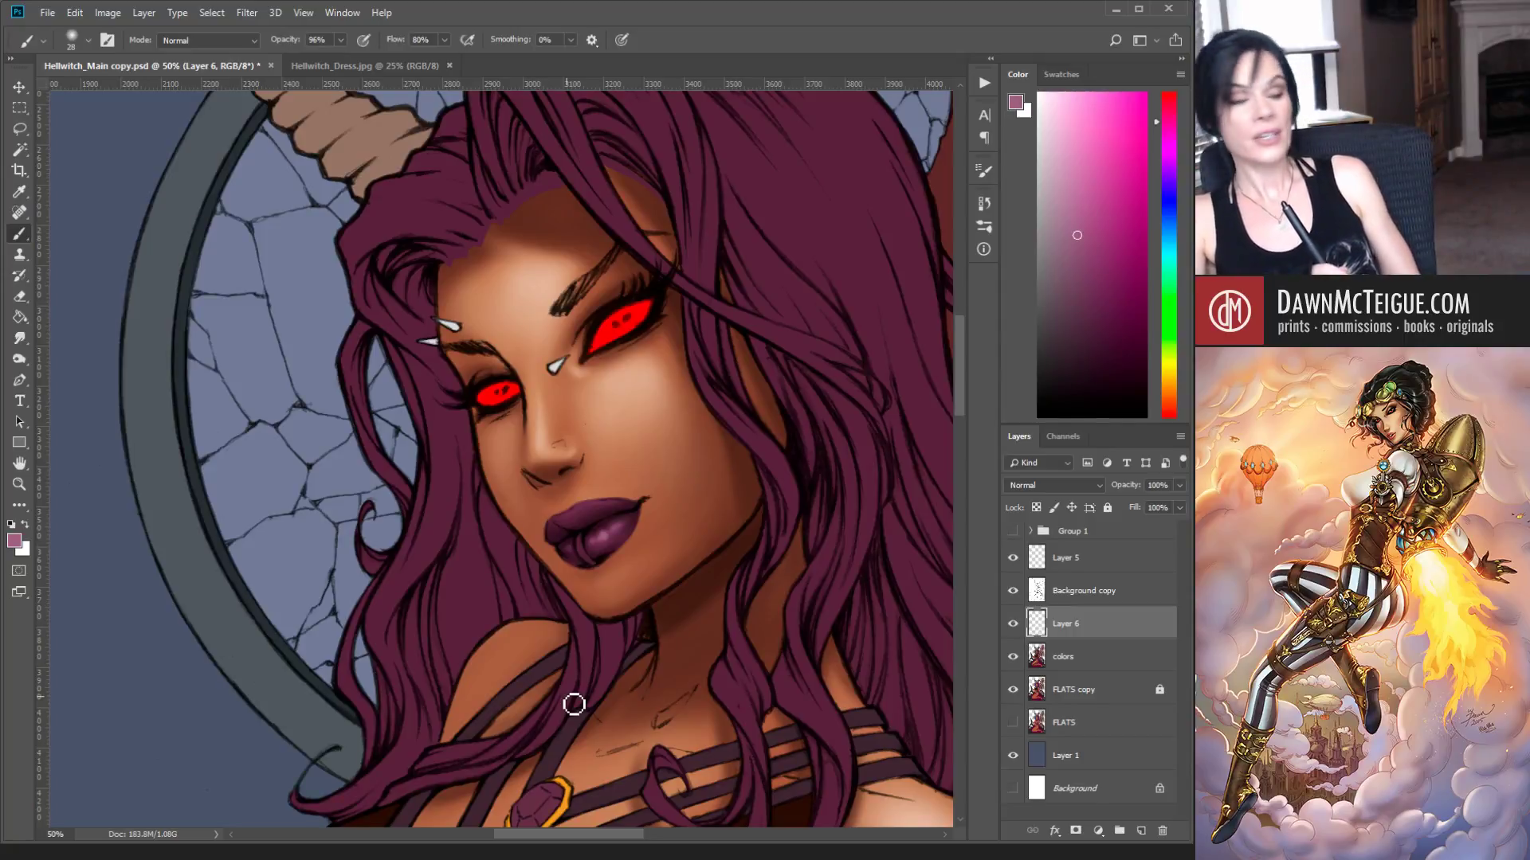
{"action": "left_click", "coordinate": [726, 473], "text": "alt"}
{"action": "left_click", "coordinate": [729, 480], "text": "alt"}
{"action": "left_click", "coordinate": [730, 483], "text": "alt"}
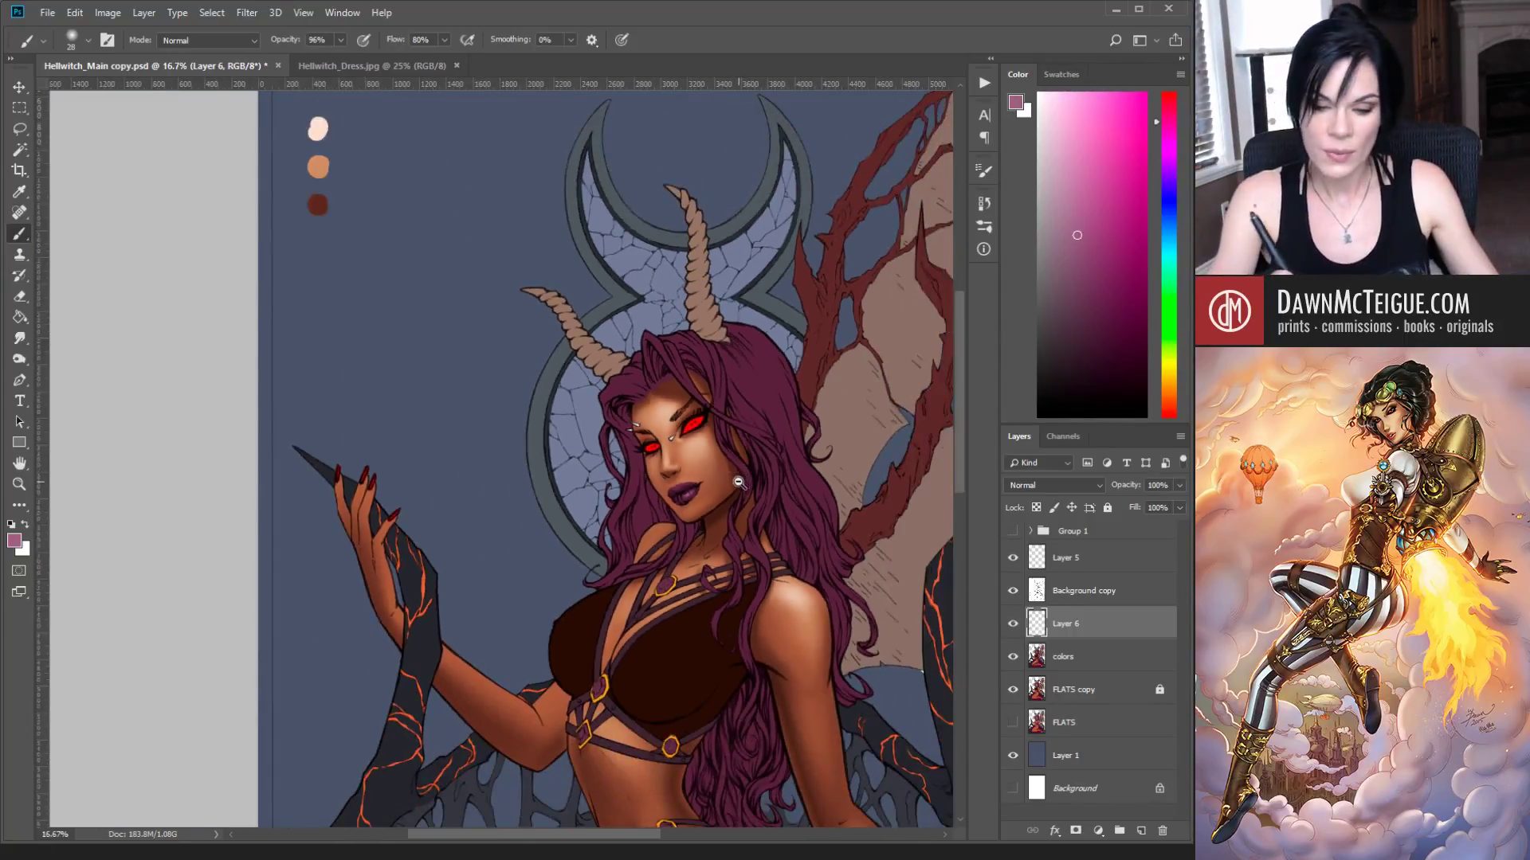
{"action": "left_click", "coordinate": [746, 475], "text": "alt"}
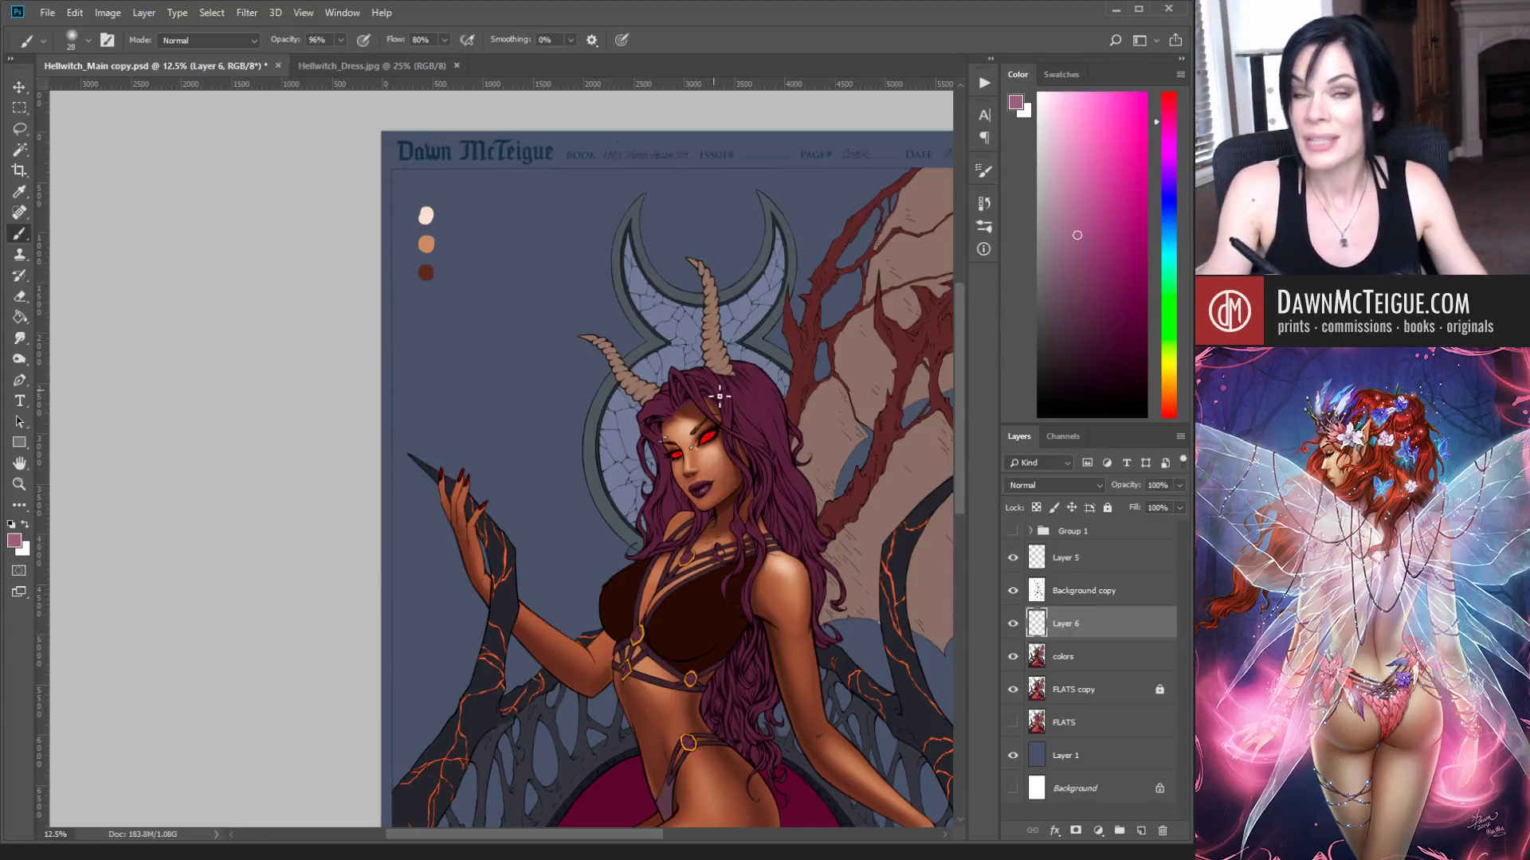
{"action": "left_click", "coordinate": [722, 470], "text": "ctrl"}
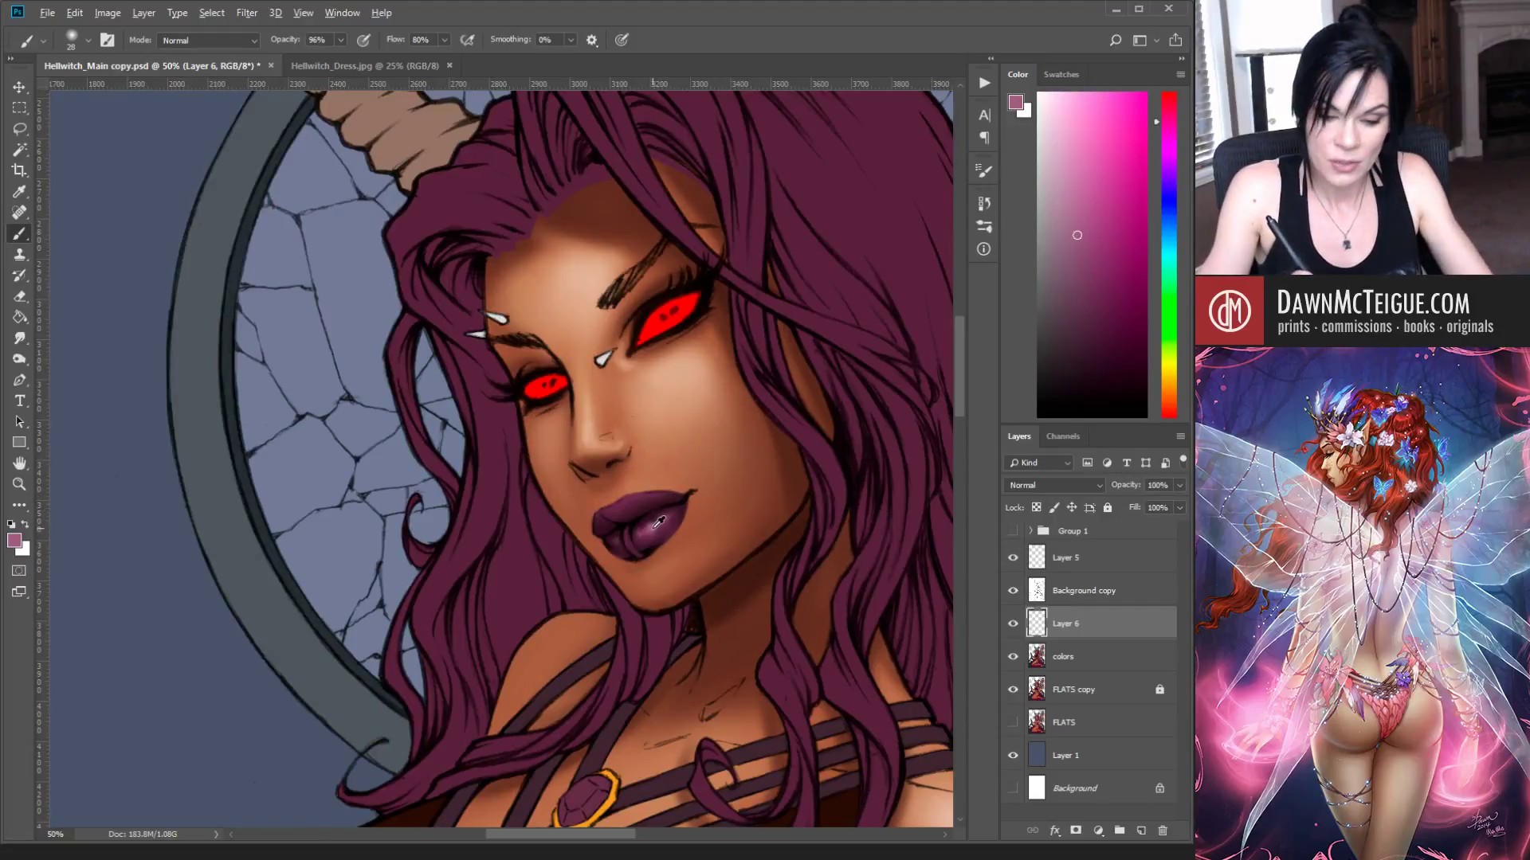
Step: Sample the lower lip's highlight, choose a lighter pink, and brighten the highlight with a 17 px brush
{"action": "left_click", "coordinate": [665, 516], "text": "alt"}
{"action": "left_click", "coordinate": [1069, 202]}
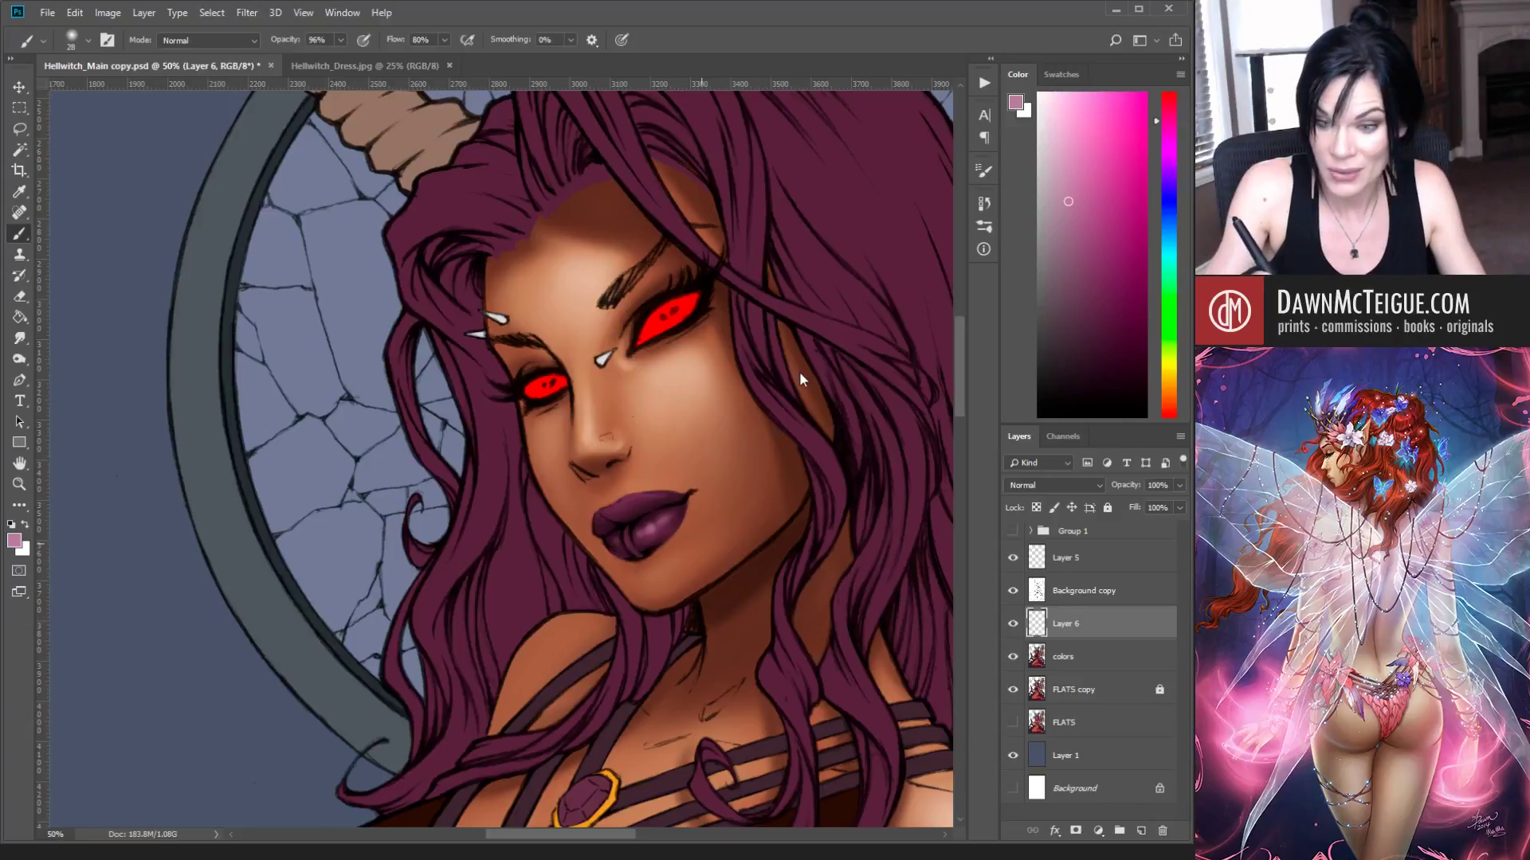
{"action": "key", "text": "bracketleft"}
{"action": "key", "text": "bracketleft"}
{"action": "key", "text": "bracketleft"}
{"action": "key", "text": "bracketleft"}
{"action": "key", "text": "bracketleft"}
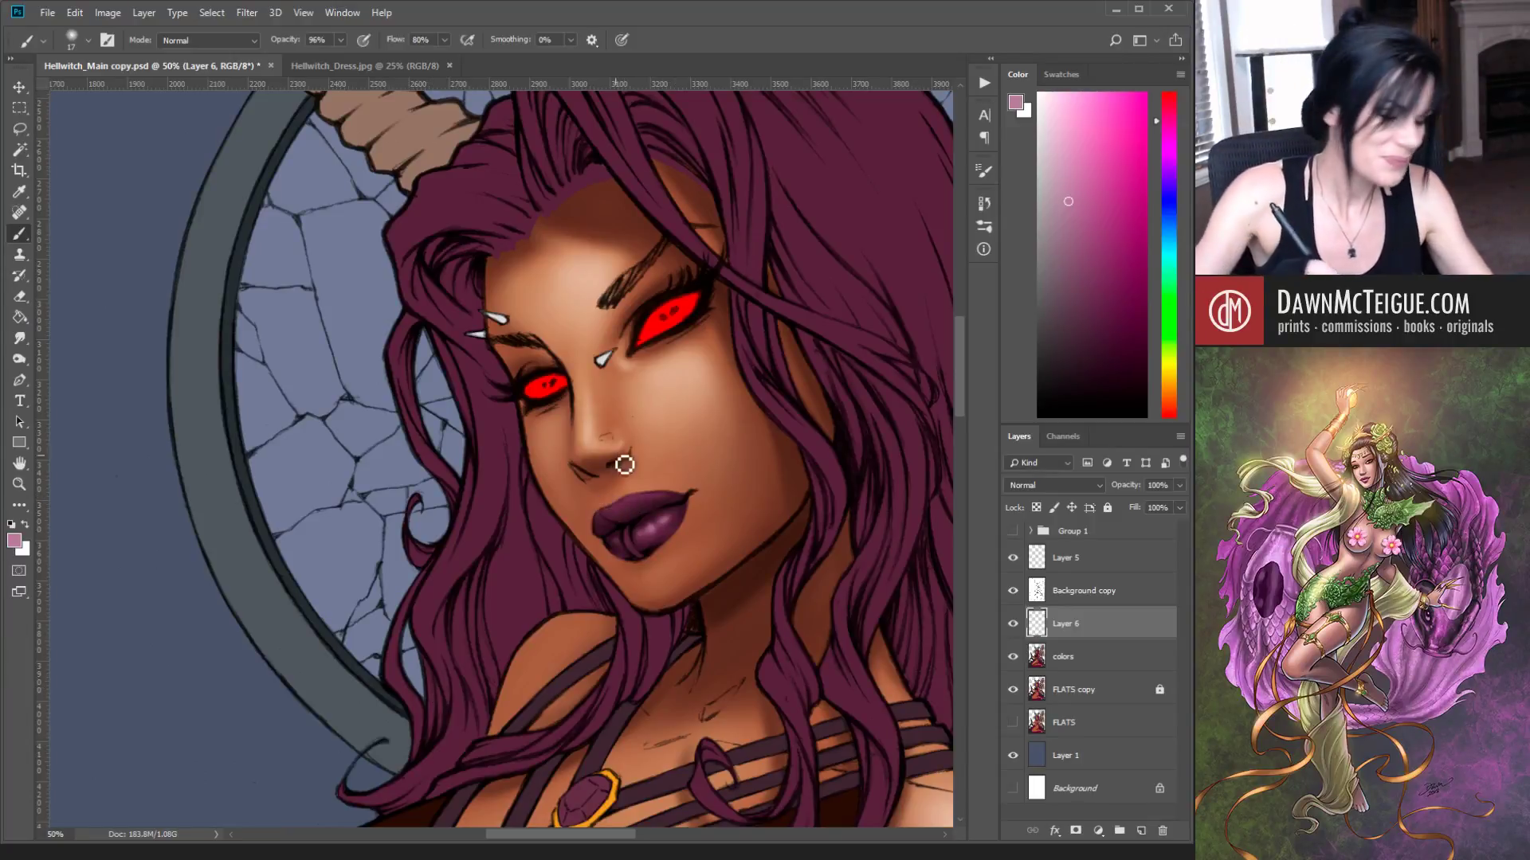
Step: Build up the upper lip's highlight with progressively lighter dusty pinks based on sampled lip colors, and clean it up with the Eraser
{"action": "left_click", "coordinate": [658, 489], "text": "alt"}
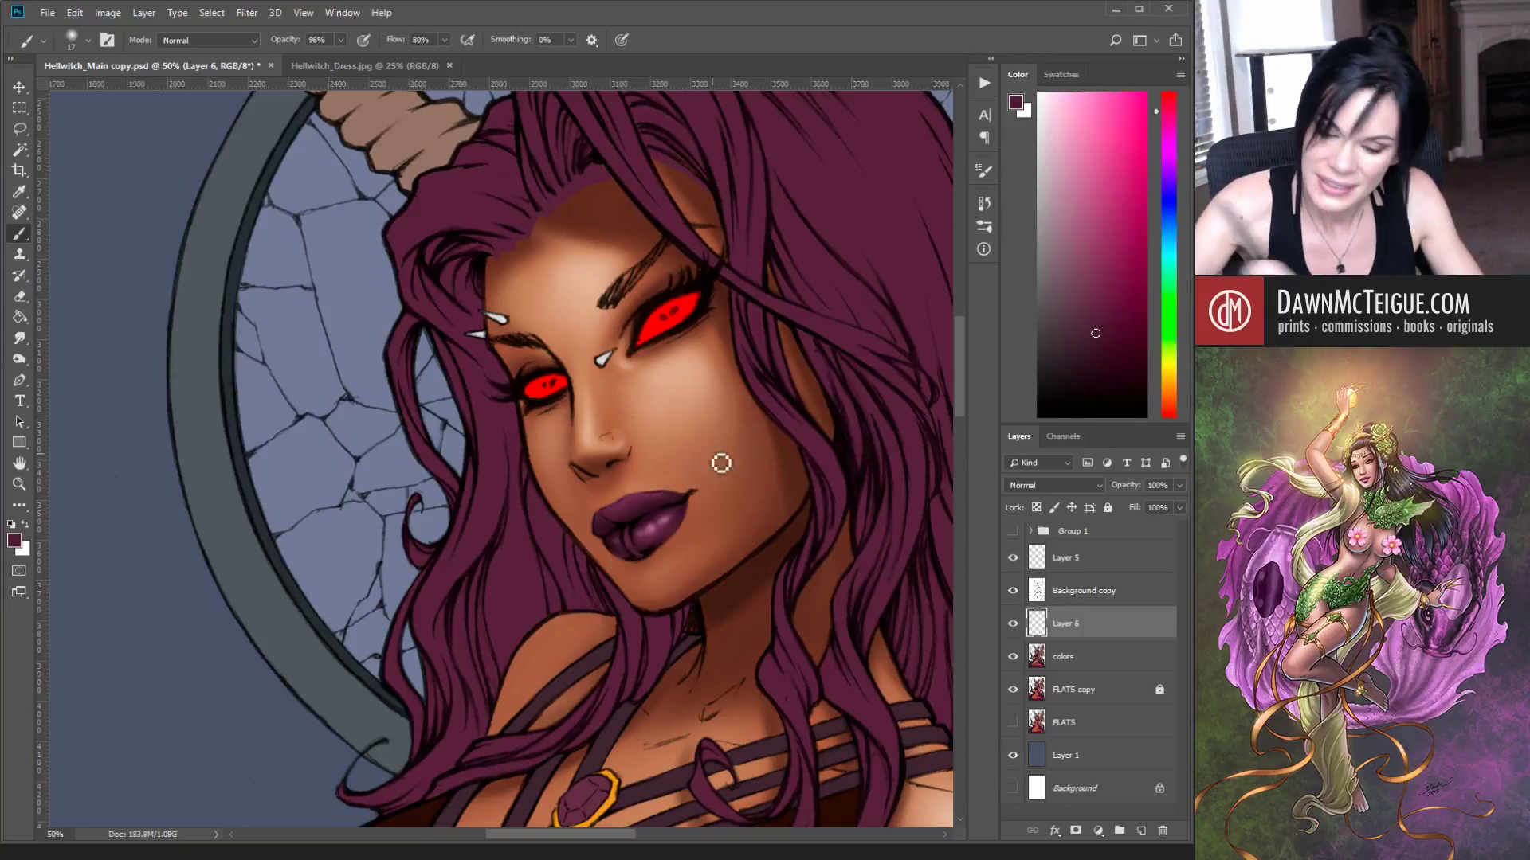
{"action": "left_click", "coordinate": [658, 494], "text": "alt"}
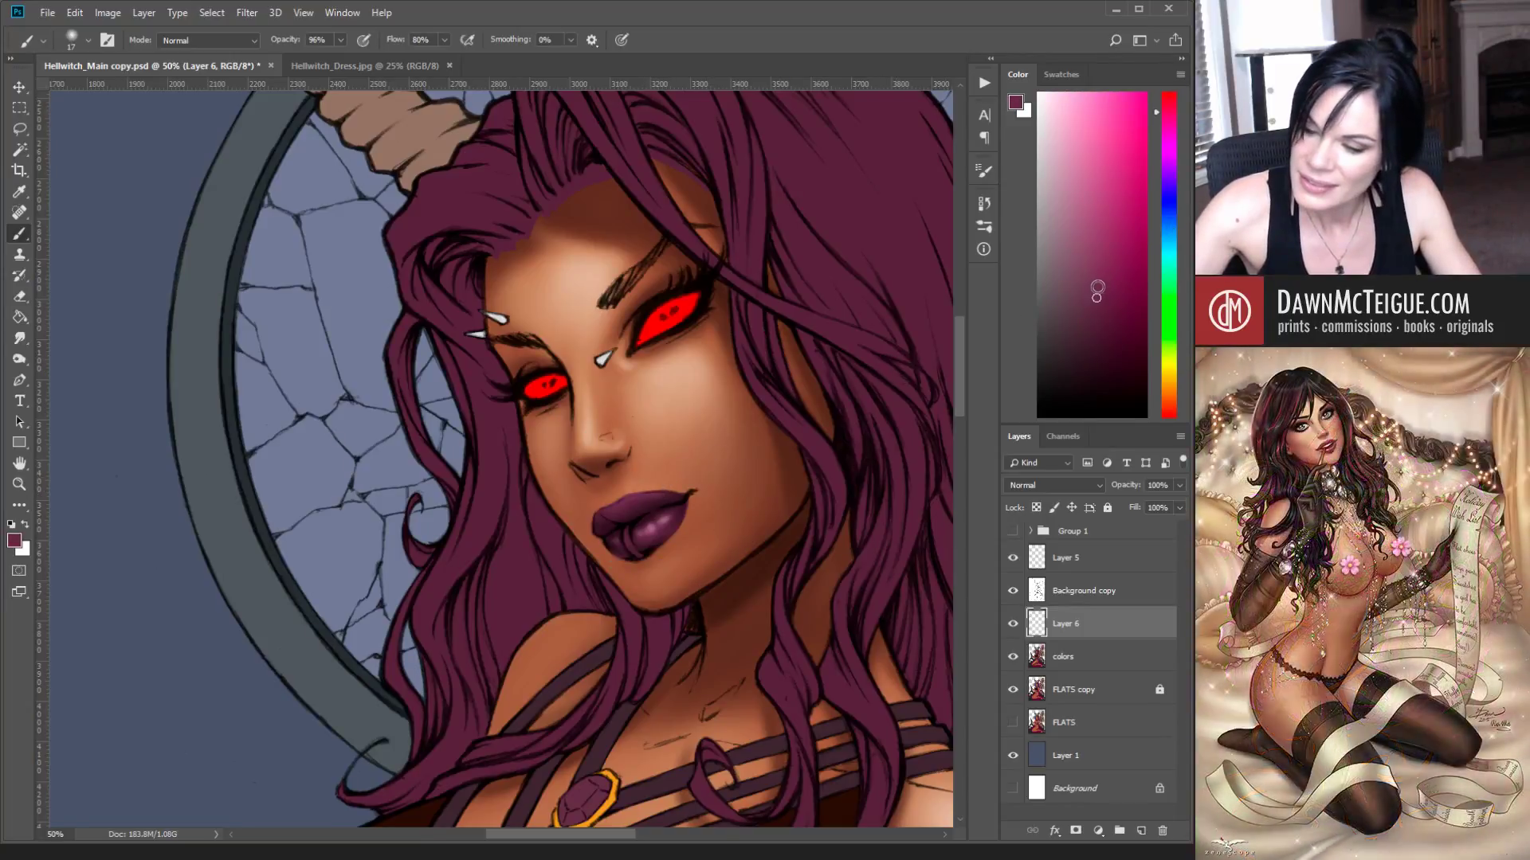
{"action": "left_click", "coordinate": [1095, 282]}
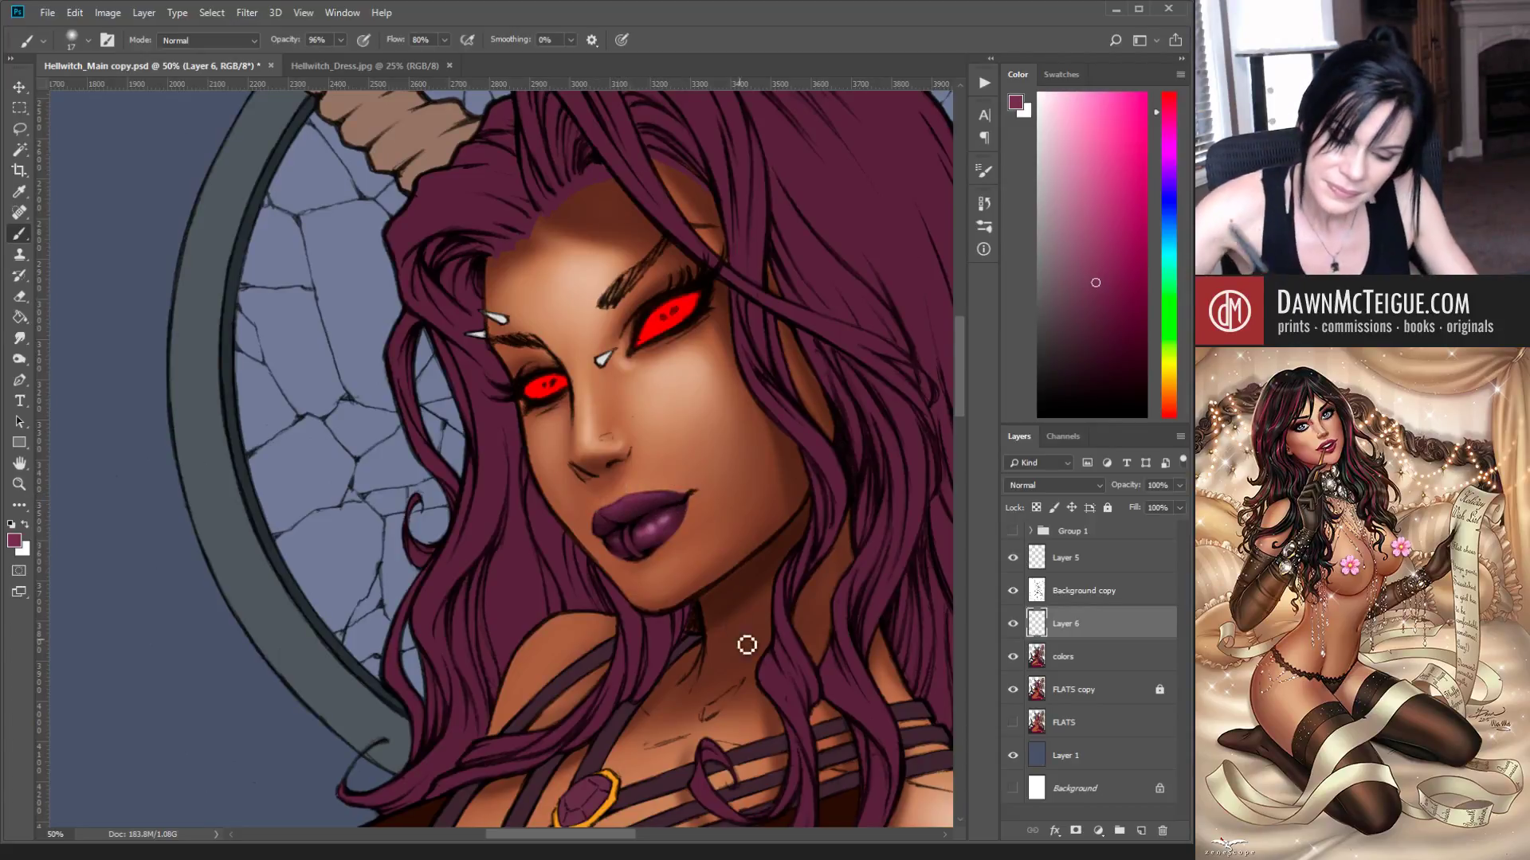
{"action": "left_click", "coordinate": [1087, 253]}
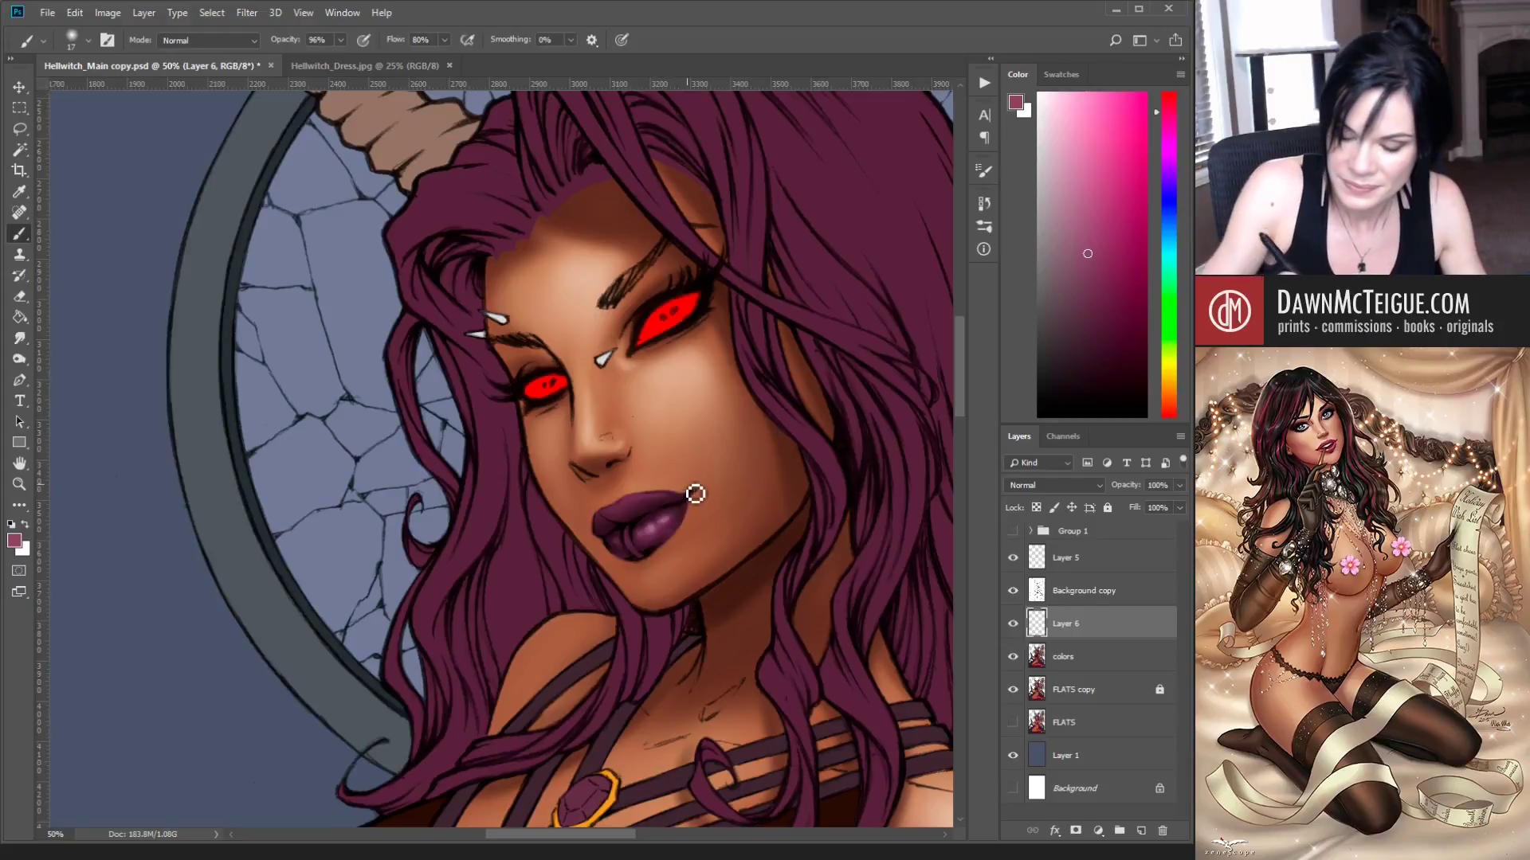
{"action": "left_click", "coordinate": [1082, 245]}
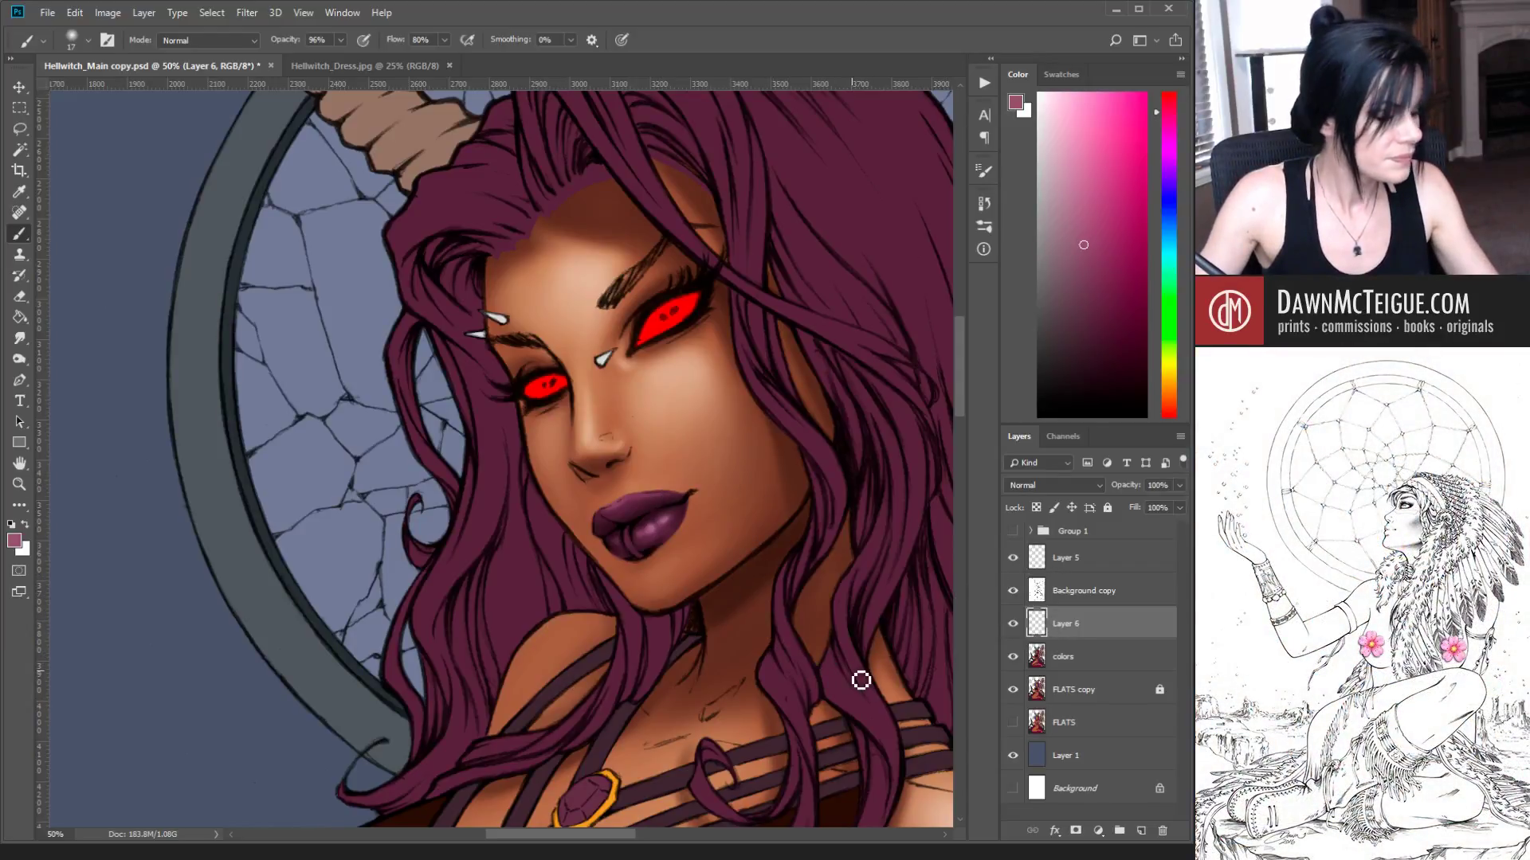
{"action": "key", "text": "e"}
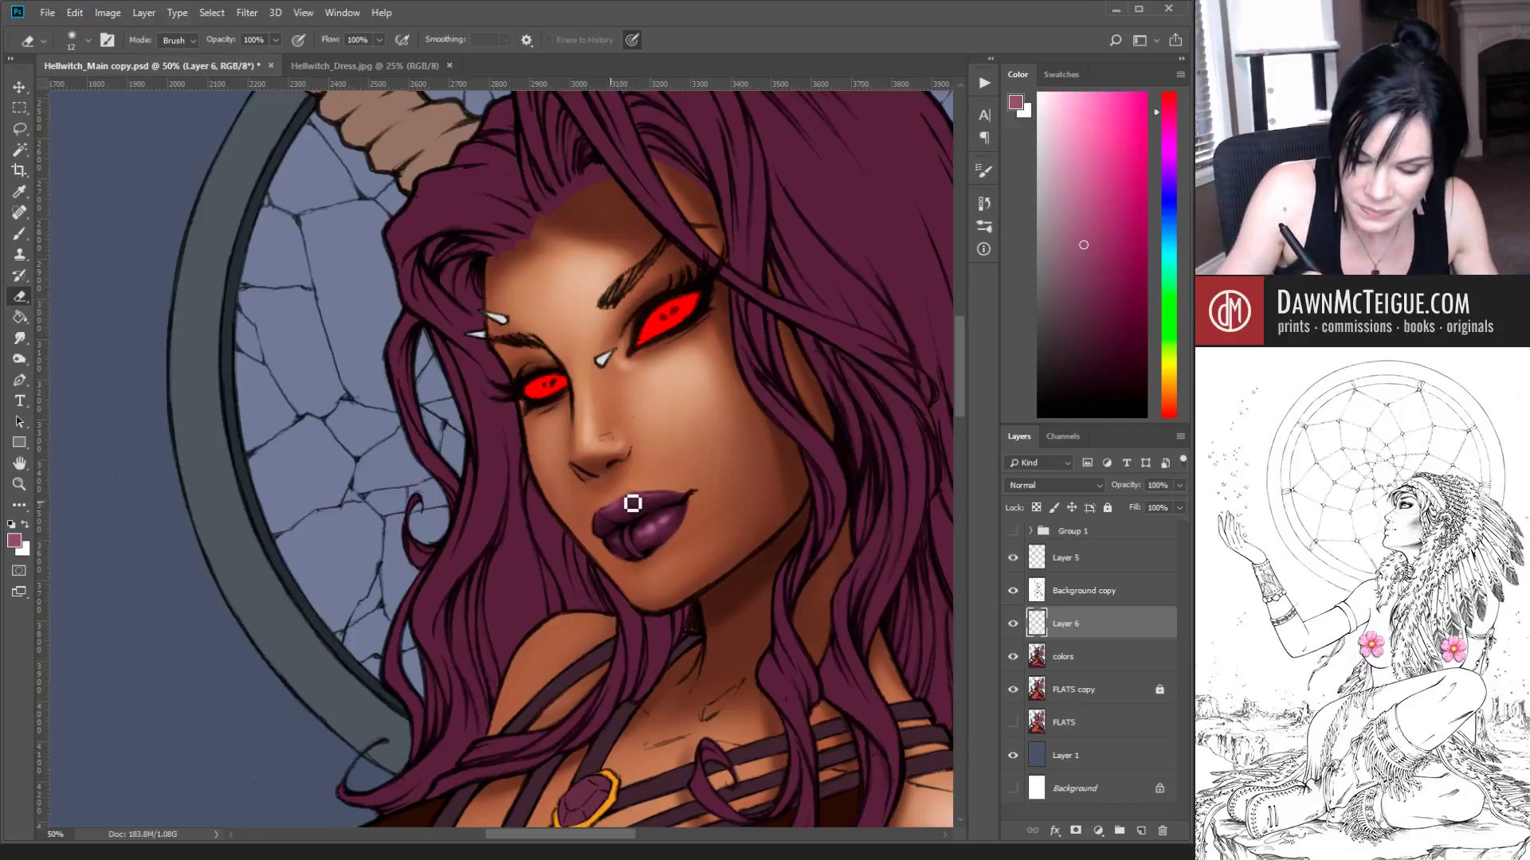
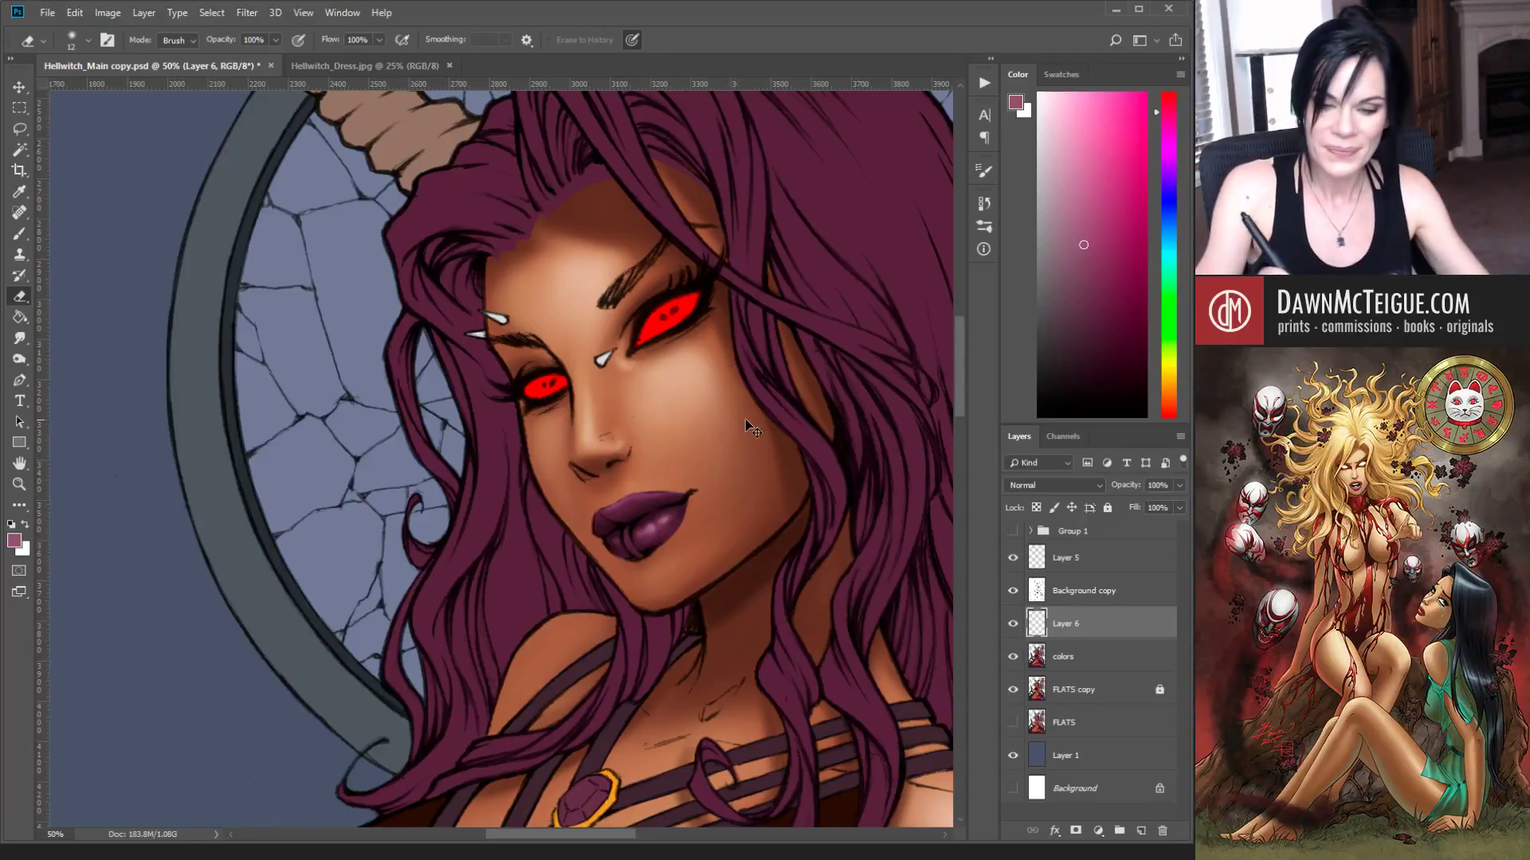
Step: Examine the finished lips within the face and the full figure, alternating between distant and closer views
{"action": "left_click", "coordinate": [764, 440], "text": "alt"}
{"action": "left_click", "coordinate": [763, 440], "text": "alt"}
{"action": "left_click", "coordinate": [773, 454], "text": "alt"}
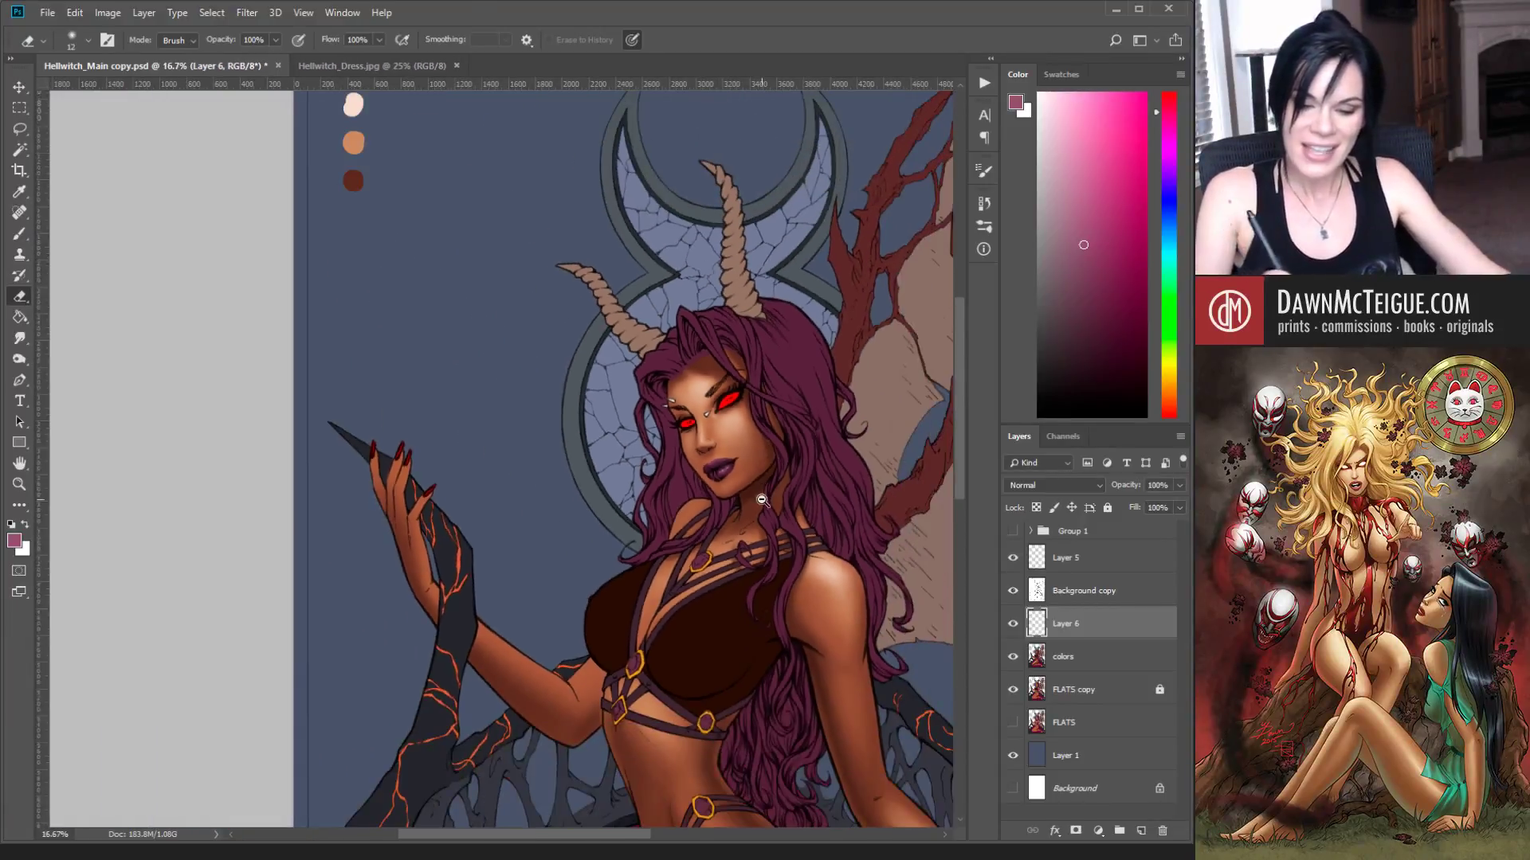
{"action": "left_click", "coordinate": [785, 470], "text": "alt"}
{"action": "left_click", "coordinate": [792, 481], "text": "ctrl"}
{"action": "left_click", "coordinate": [801, 476], "text": "ctrl"}
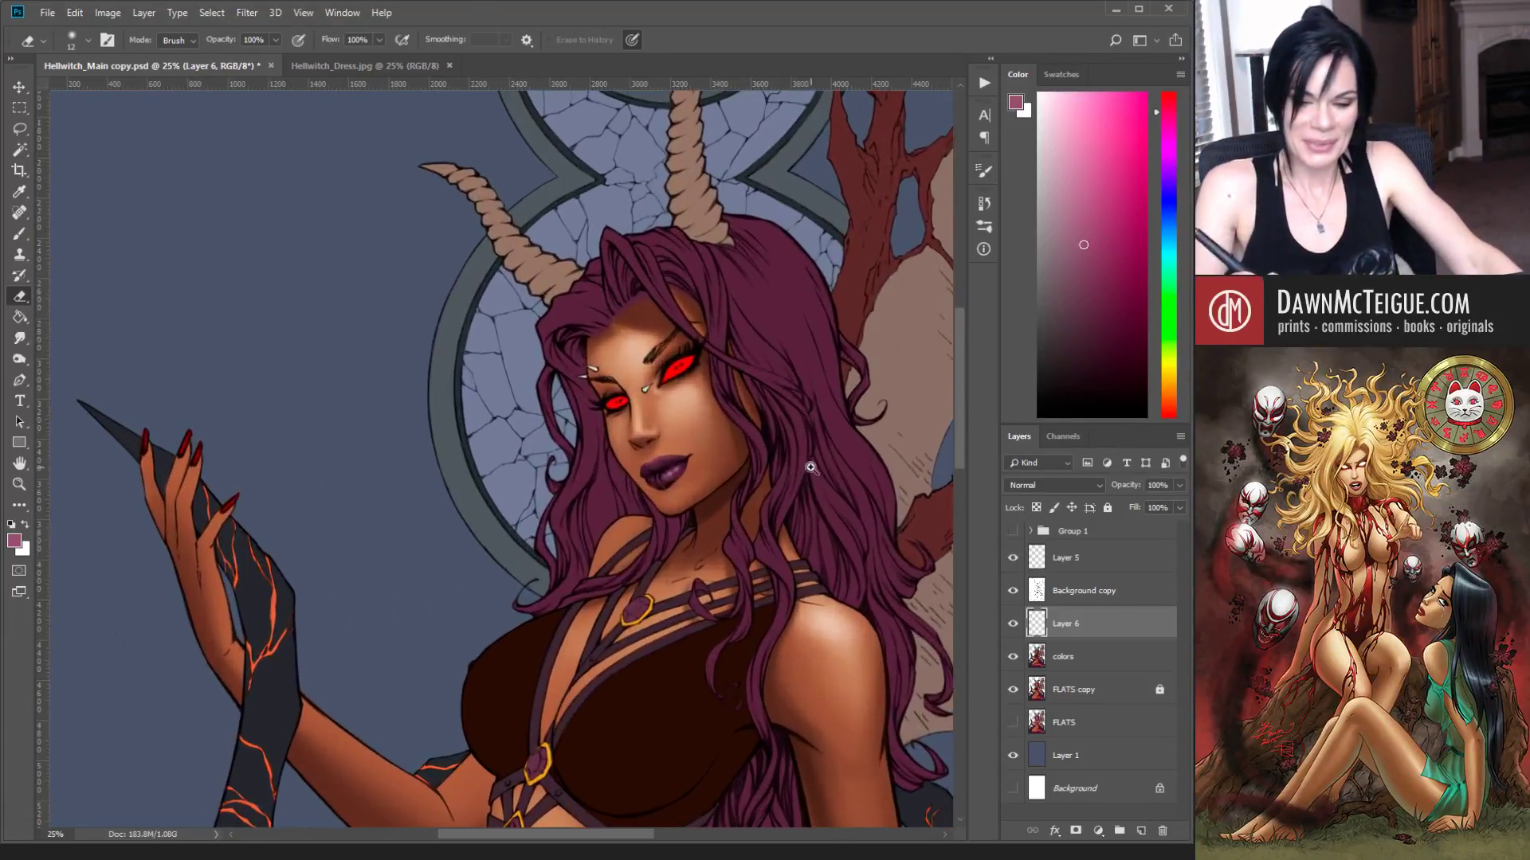
{"action": "left_click_drag", "start_coordinate": [787, 447], "coordinate": [744, 490]}
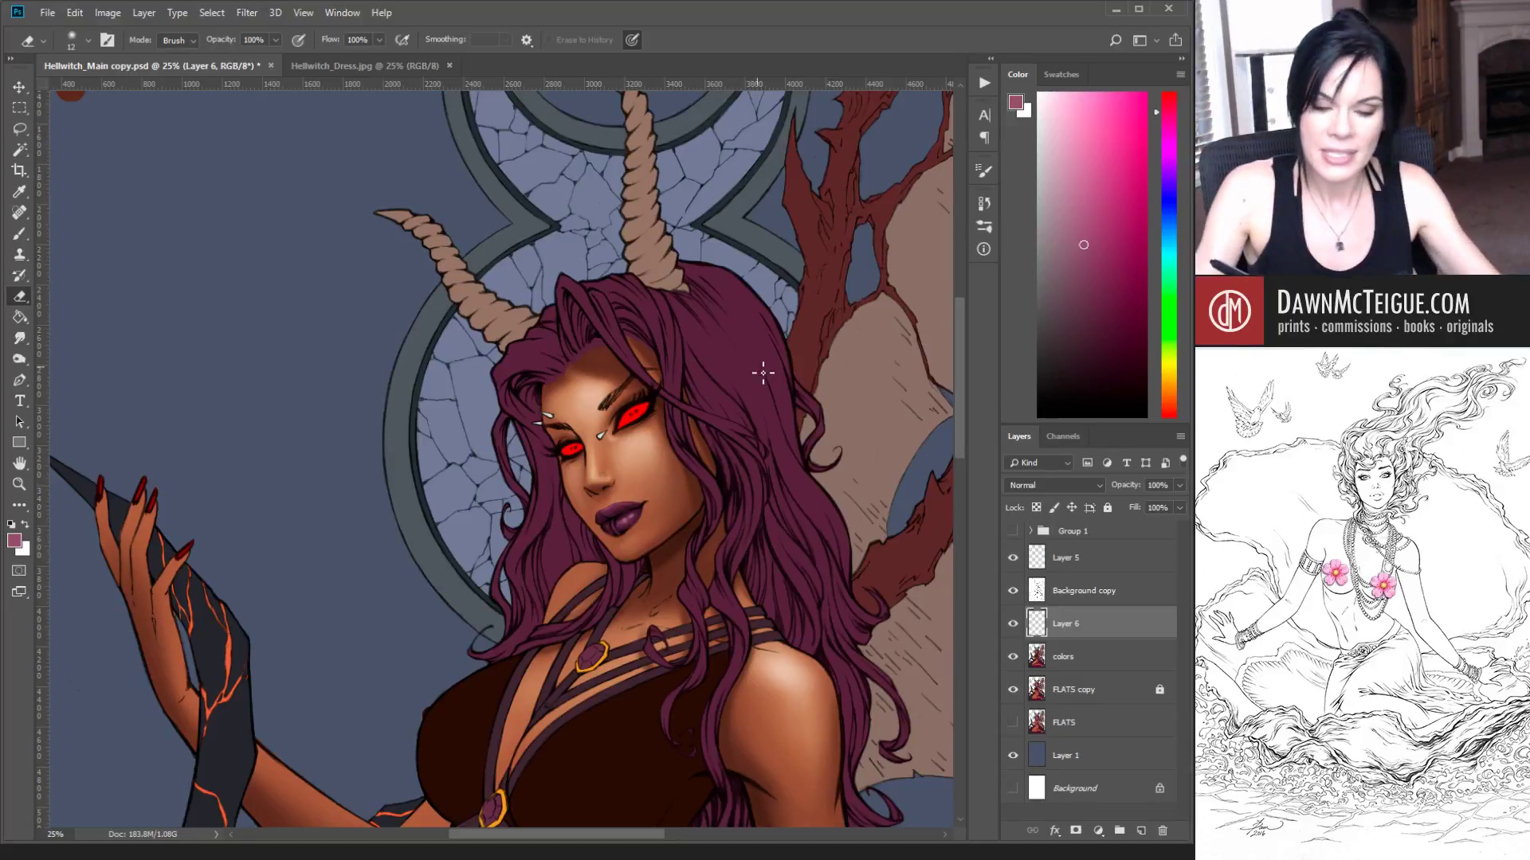
{"action": "left_click", "coordinate": [750, 477], "text": "alt"}
{"action": "left_click", "coordinate": [751, 478], "text": "alt"}
{"action": "left_click", "coordinate": [753, 480], "text": "alt"}
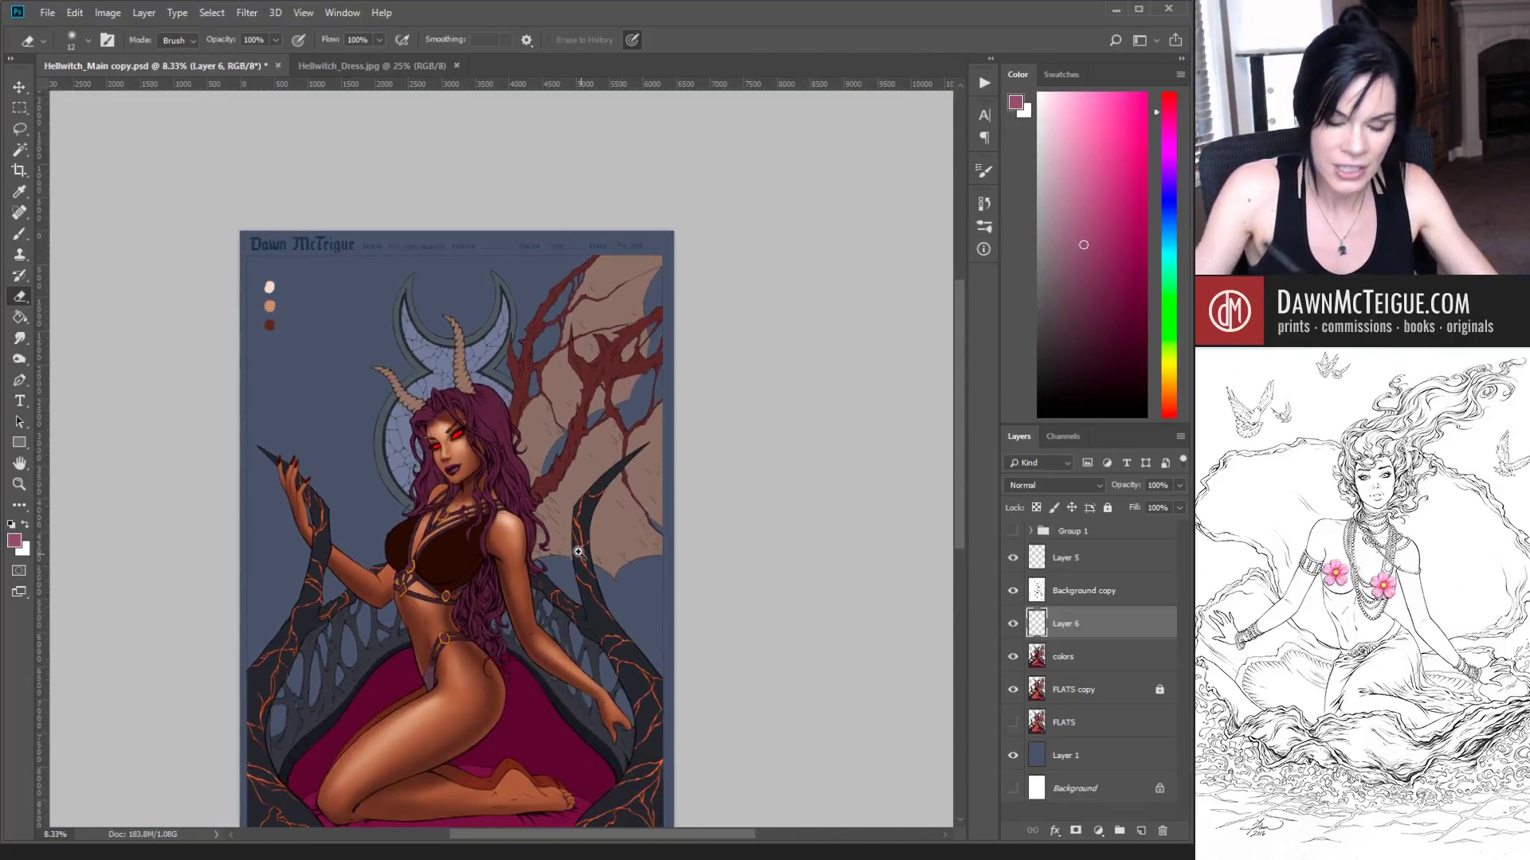
{"action": "left_click", "coordinate": [519, 502], "text": "ctrl"}
{"action": "left_click", "coordinate": [525, 511], "text": "ctrl"}
{"action": "left_click_drag", "start_coordinate": [481, 553], "coordinate": [659, 527]}
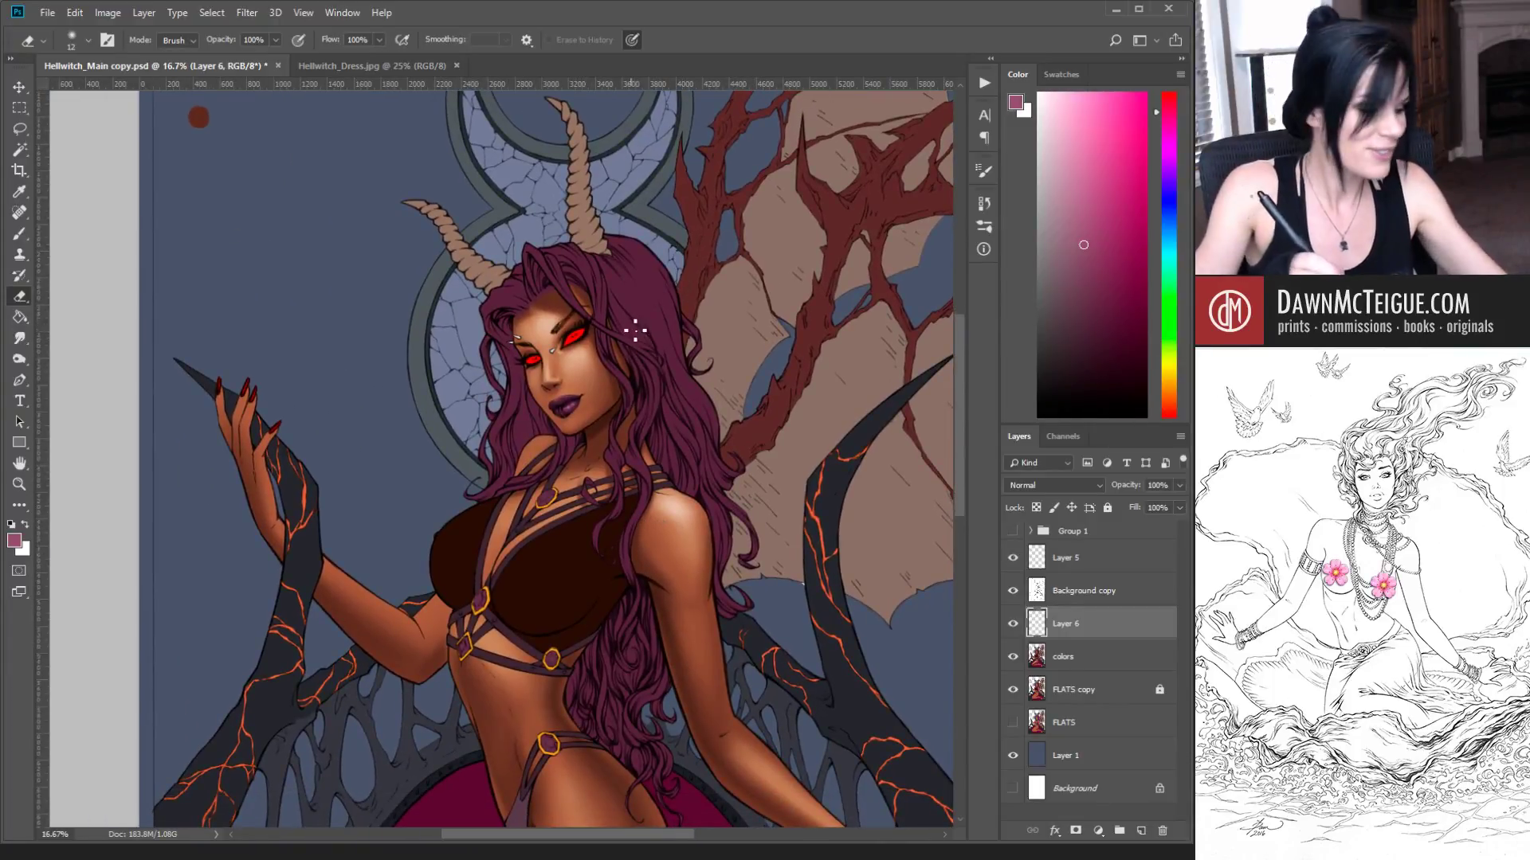
Step: Rename Layer 6 as Lips
{"action": "key", "text": "w"}
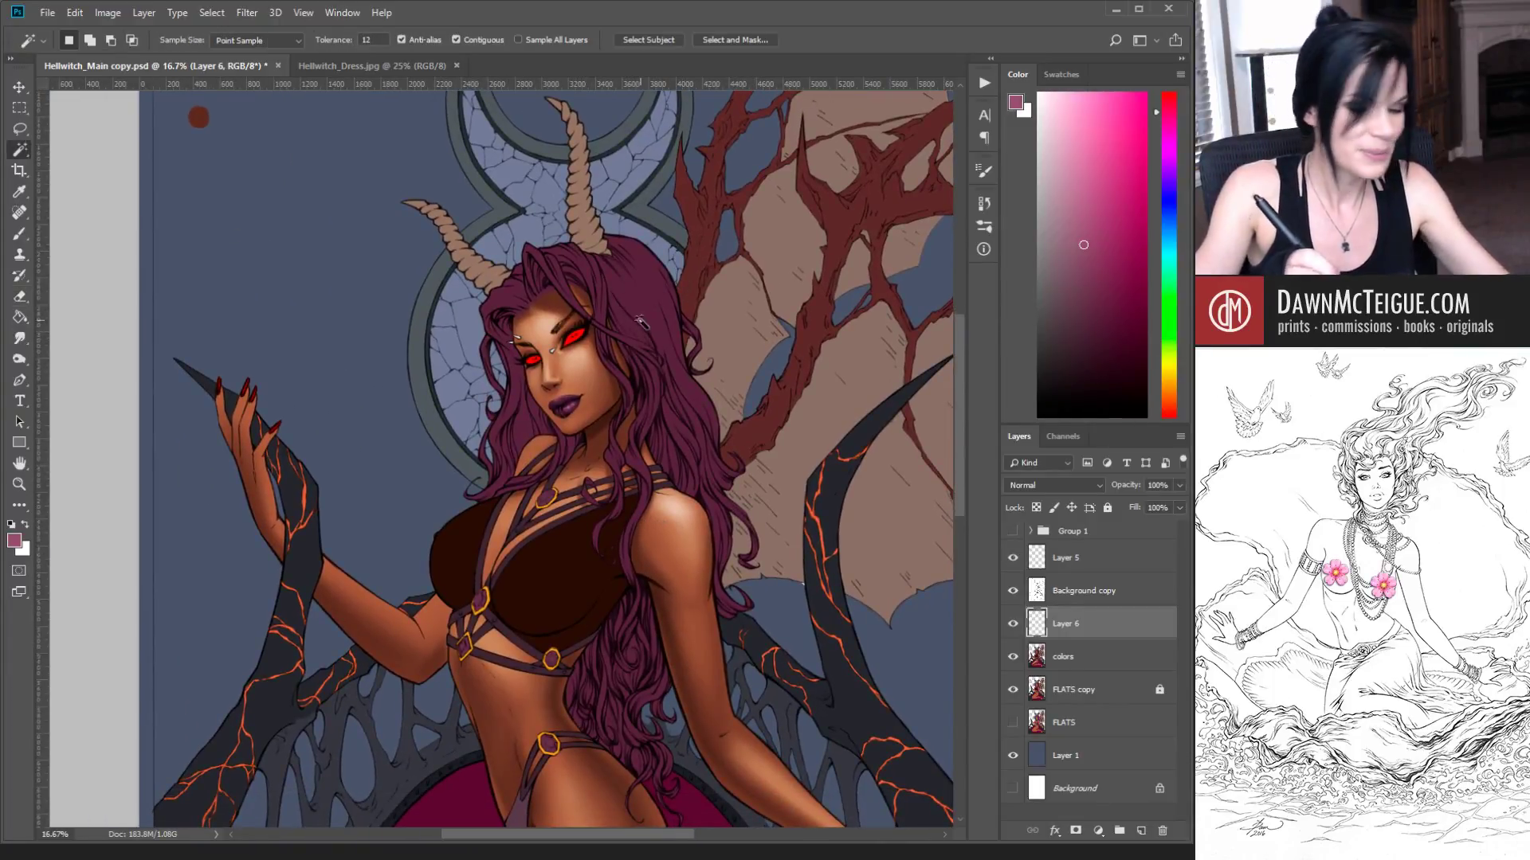
{"action": "double_click", "coordinate": [1061, 626]}
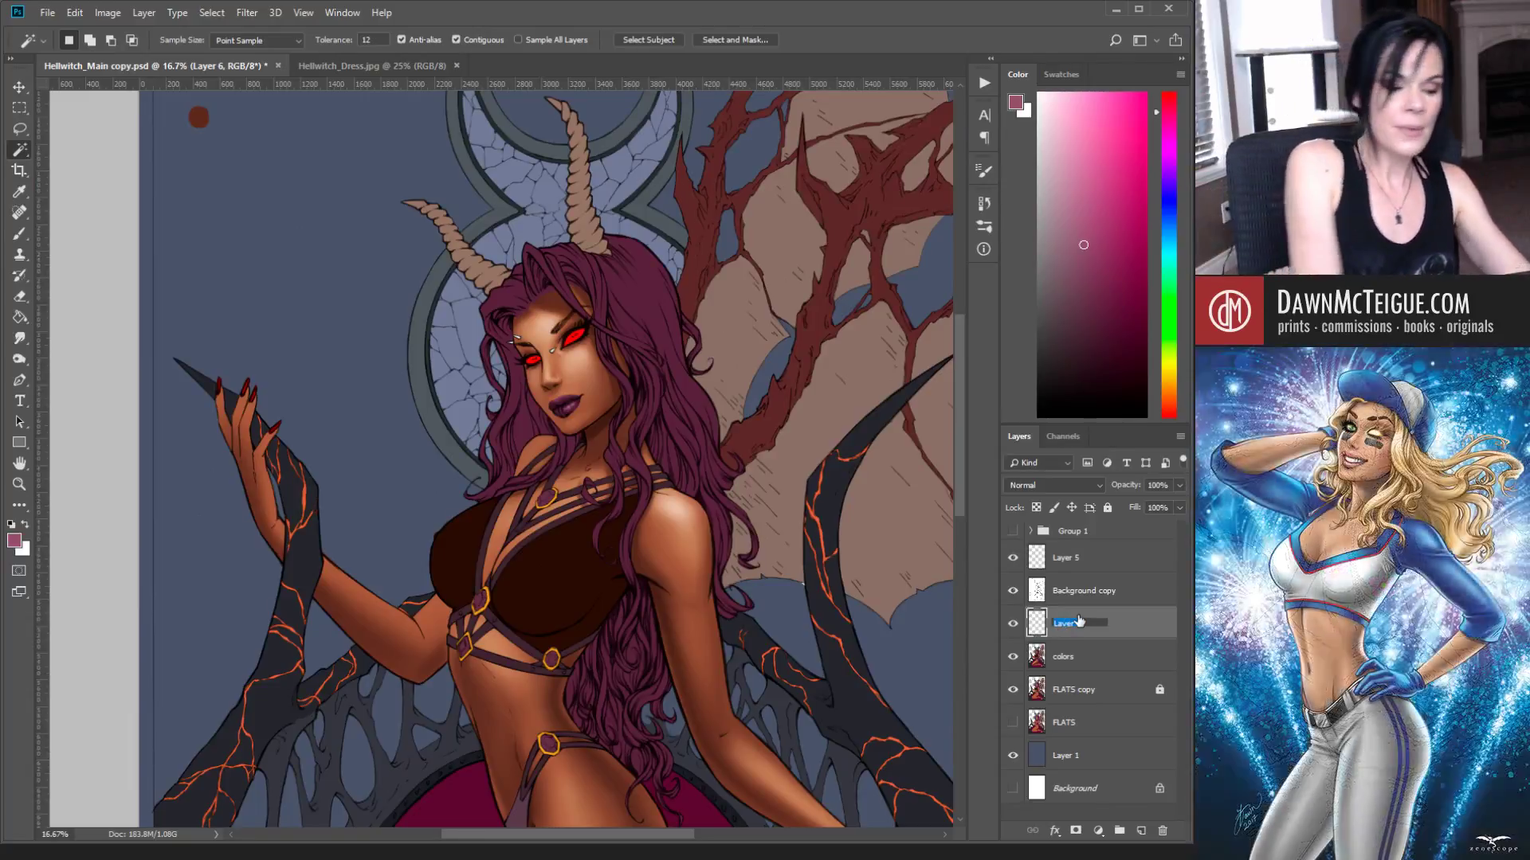
{"action": "type", "text": "Lip"}
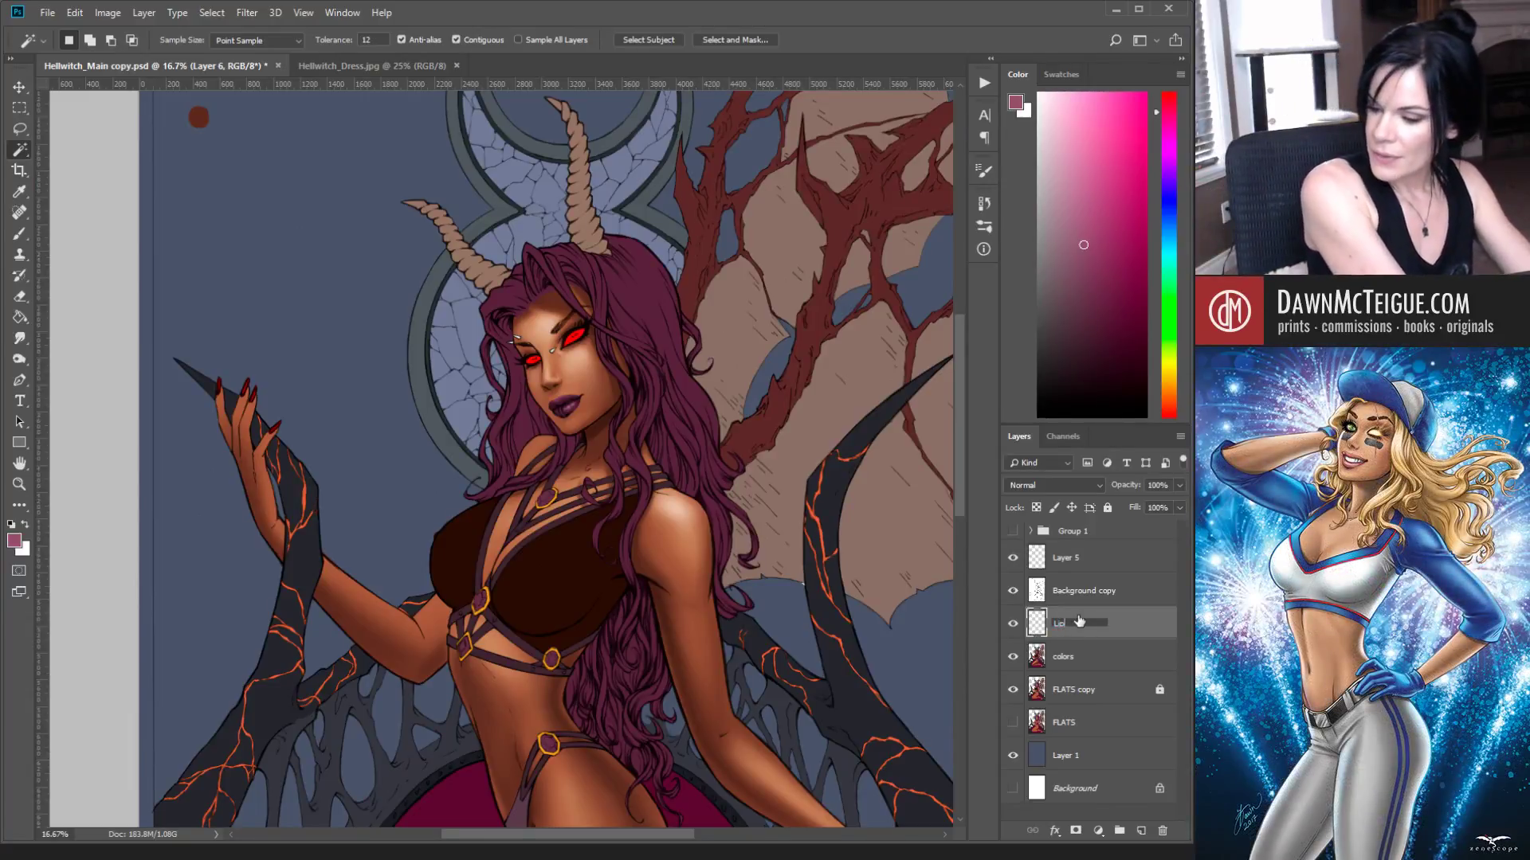
{"action": "type", "text": "s"}
{"action": "key", "text": "Return"}
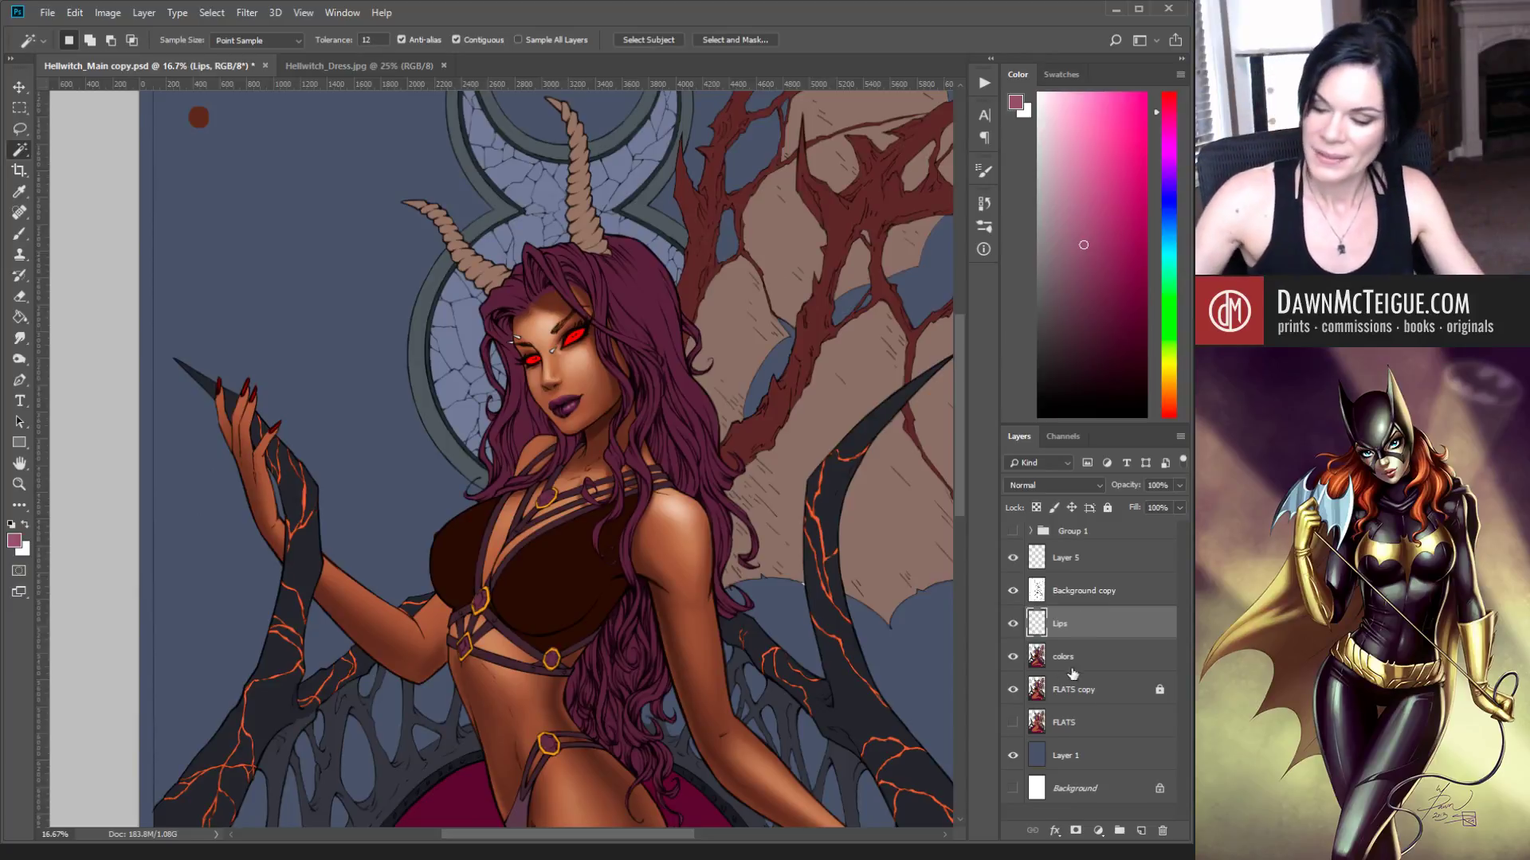
Step: Select the purple hair from the FLATS copy layer with the Magic Wand, activate the colors layer, and clear the selection outline
{"action": "left_click", "coordinate": [1085, 689]}
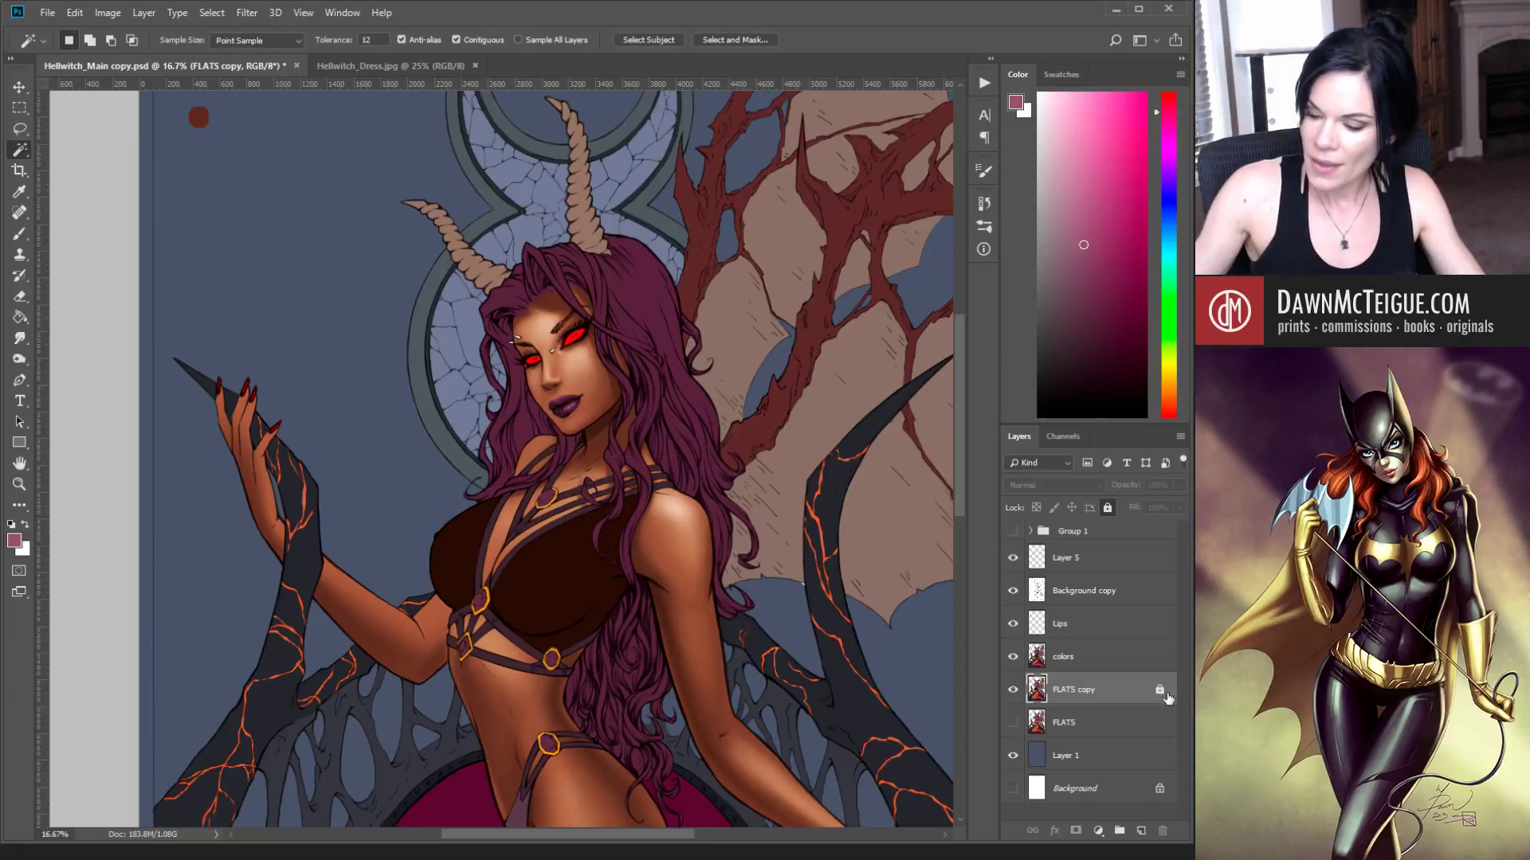
{"action": "left_click", "coordinate": [627, 310]}
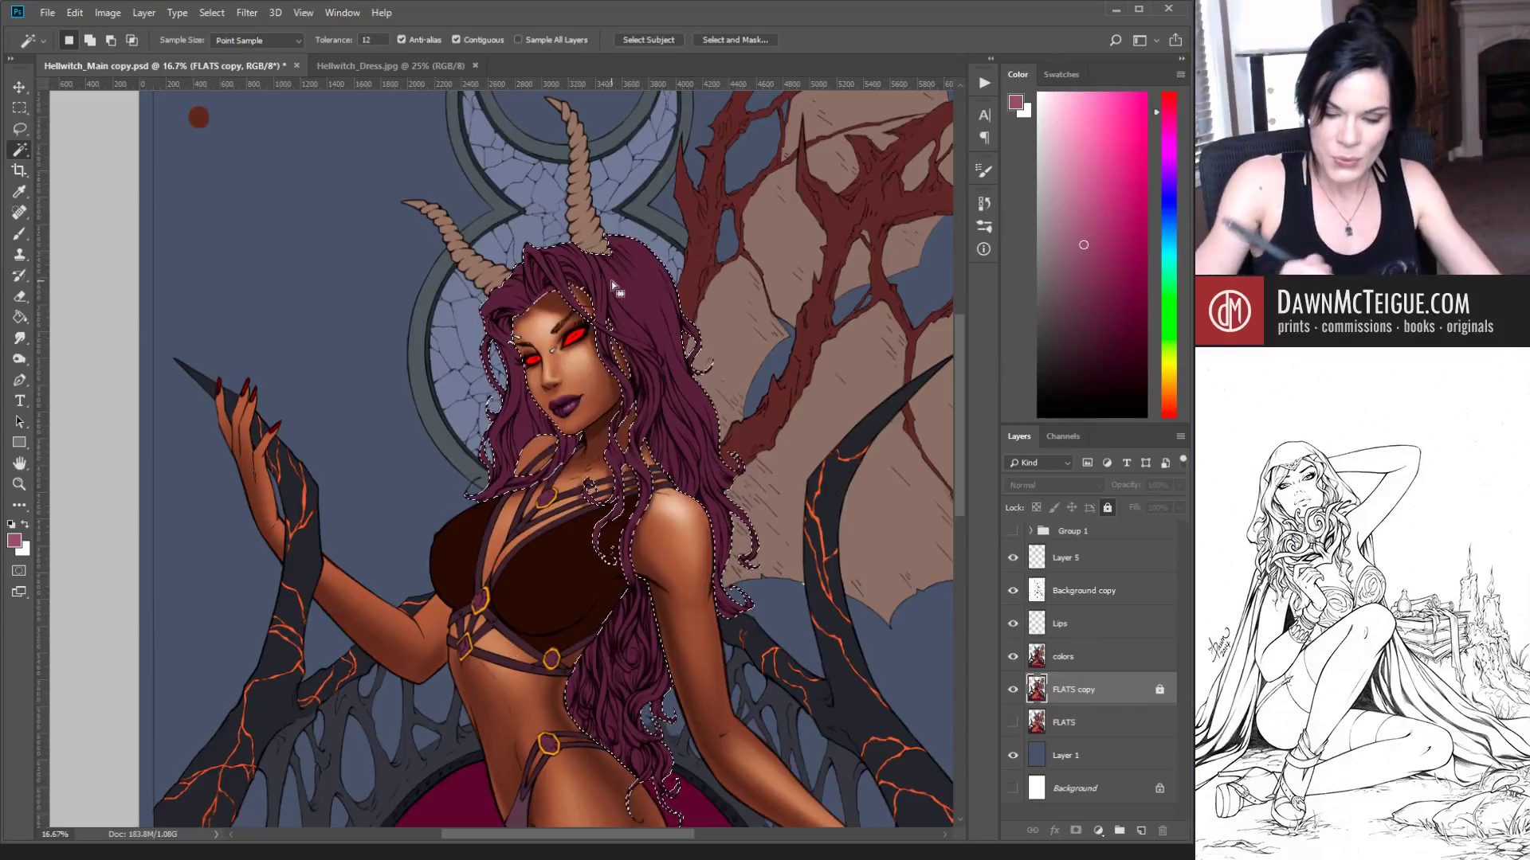
{"action": "key", "text": "alt+bracketright"}
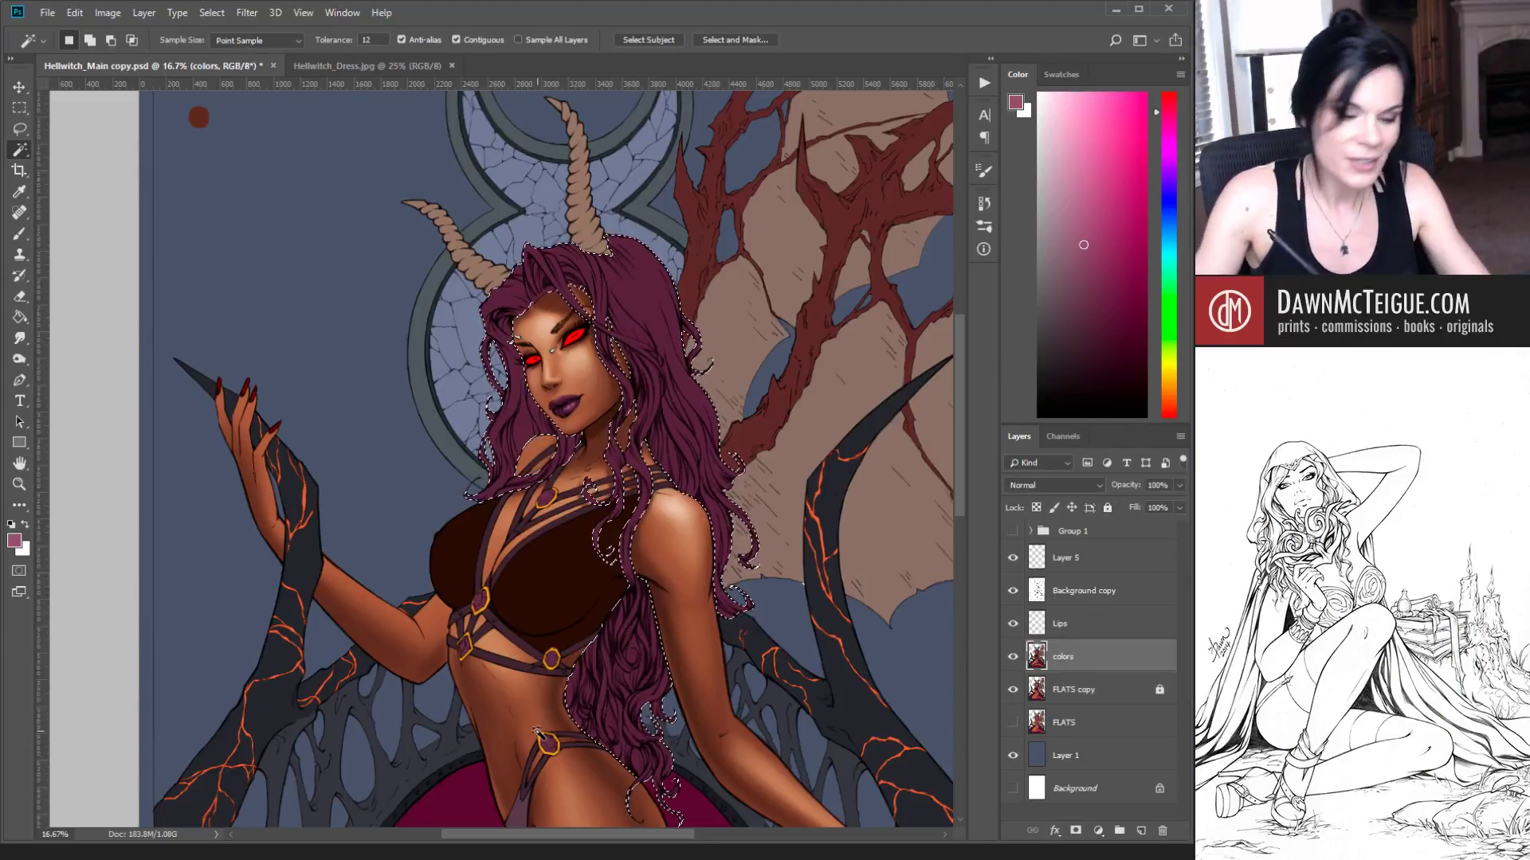
{"action": "key", "text": "ctrl+d"}
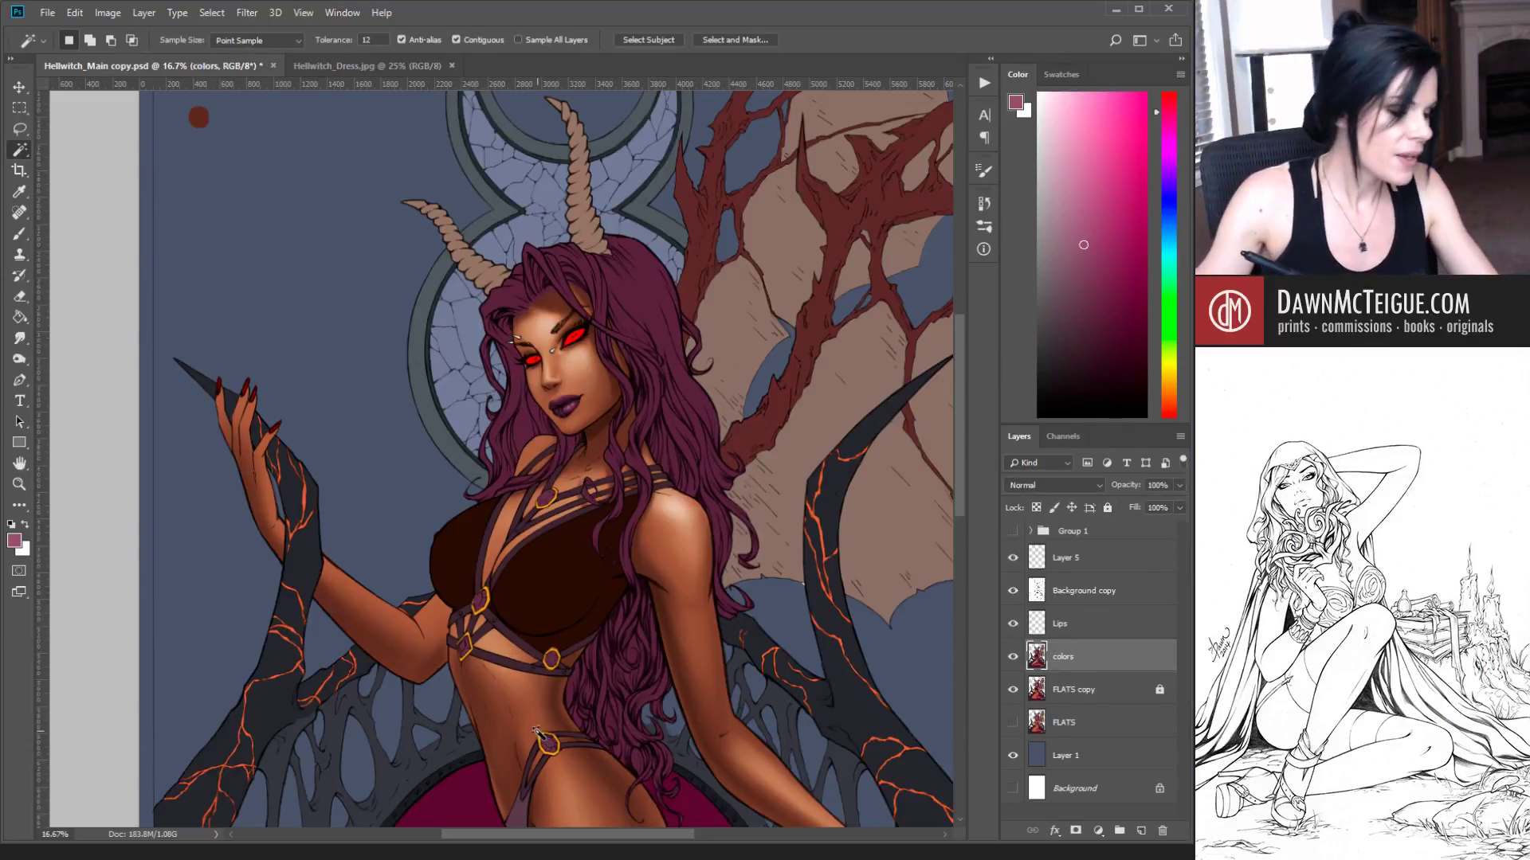
Step: Choose a very dark plum and brush the first shadows into the hair behind the neck on the colors layer
{"action": "key", "text": "b"}
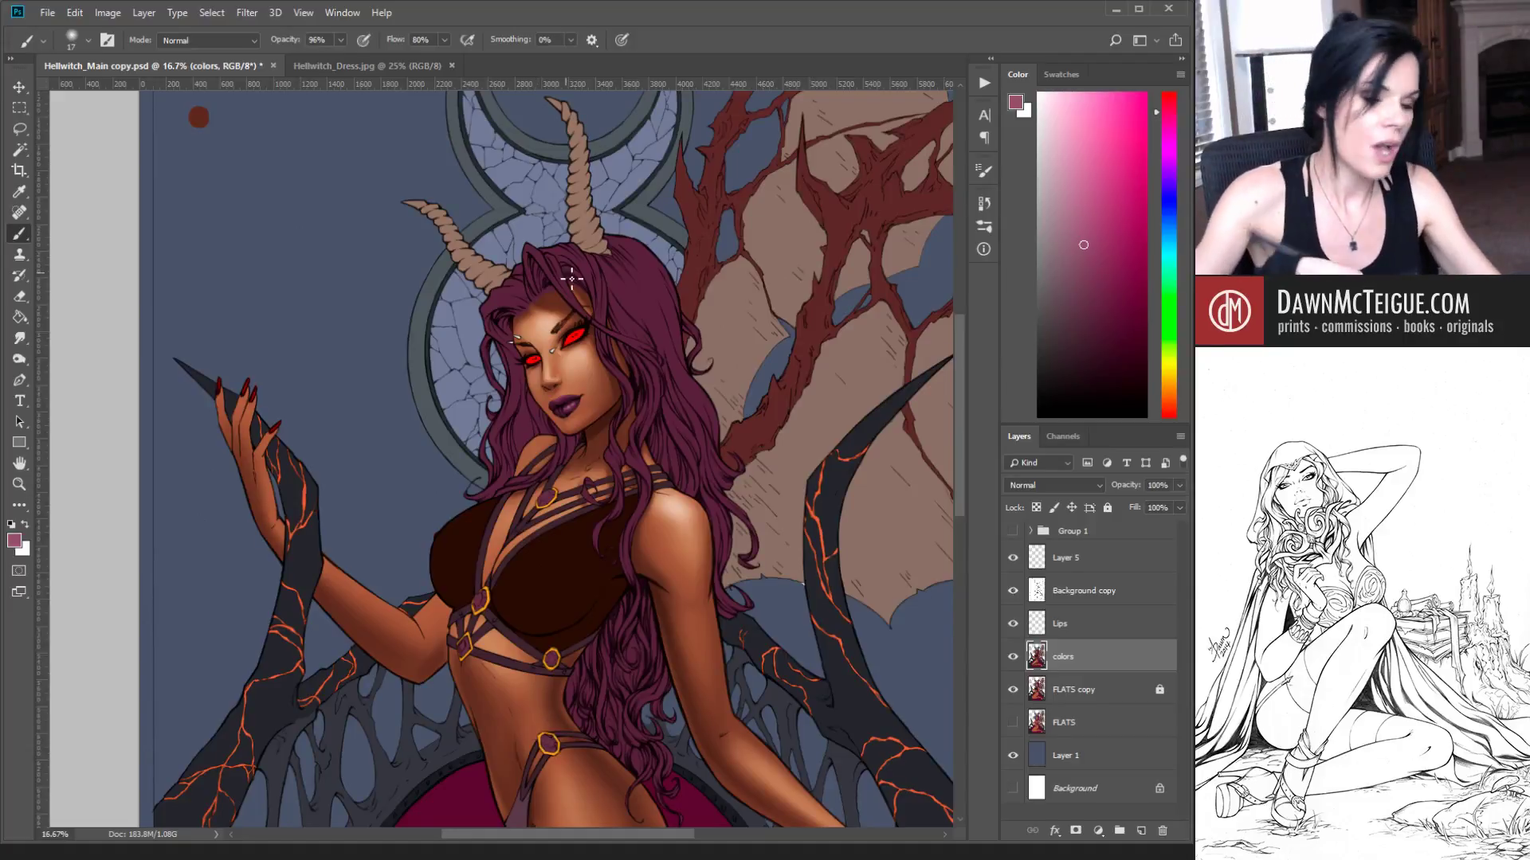
{"action": "left_click", "coordinate": [1096, 316]}
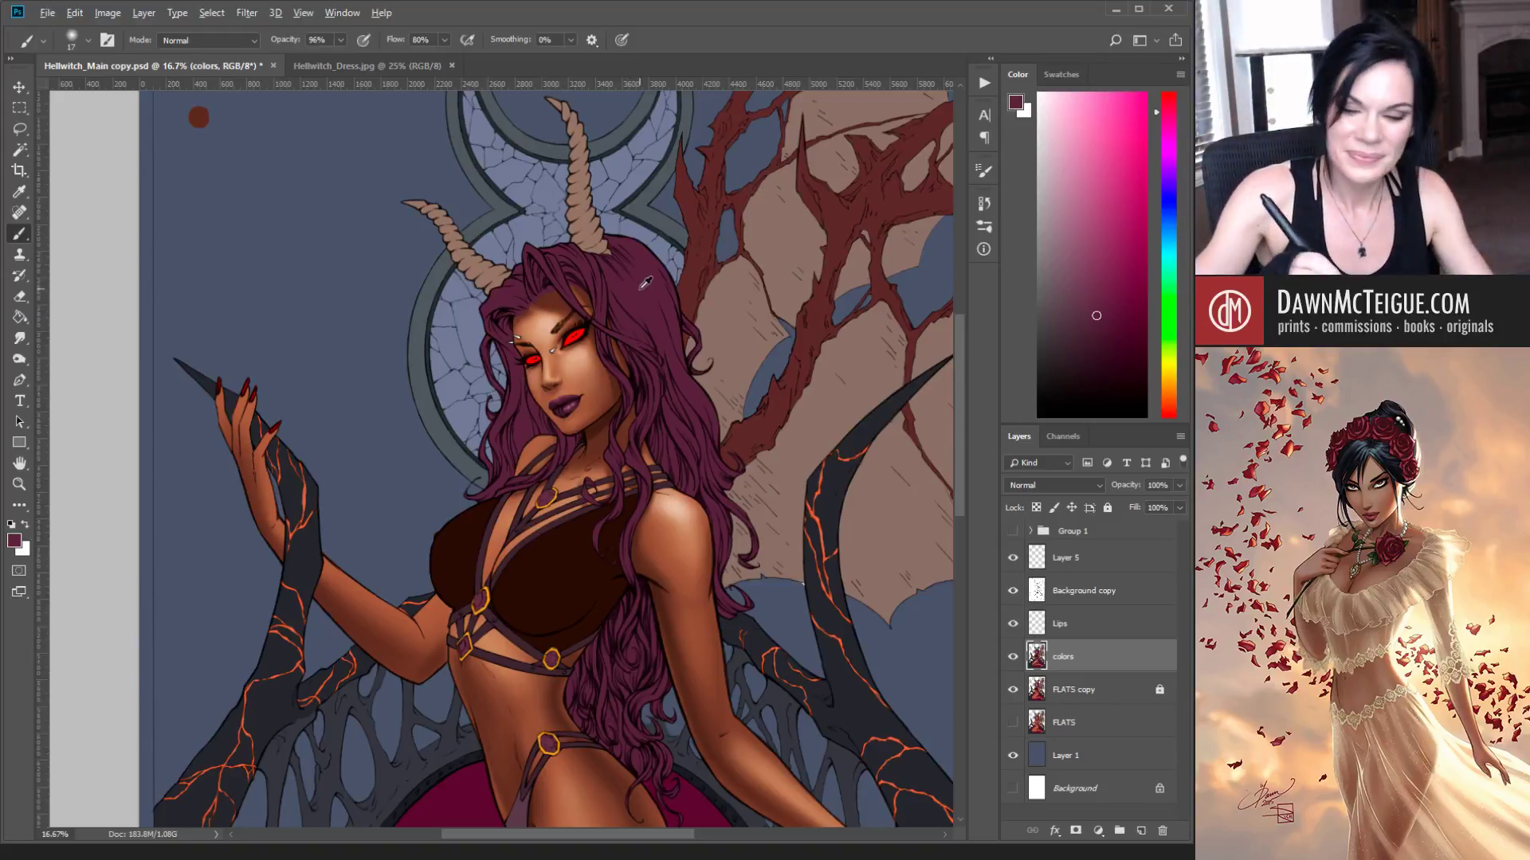
{"action": "left_click_drag", "start_coordinate": [1096, 316], "coordinate": [1052, 349]}
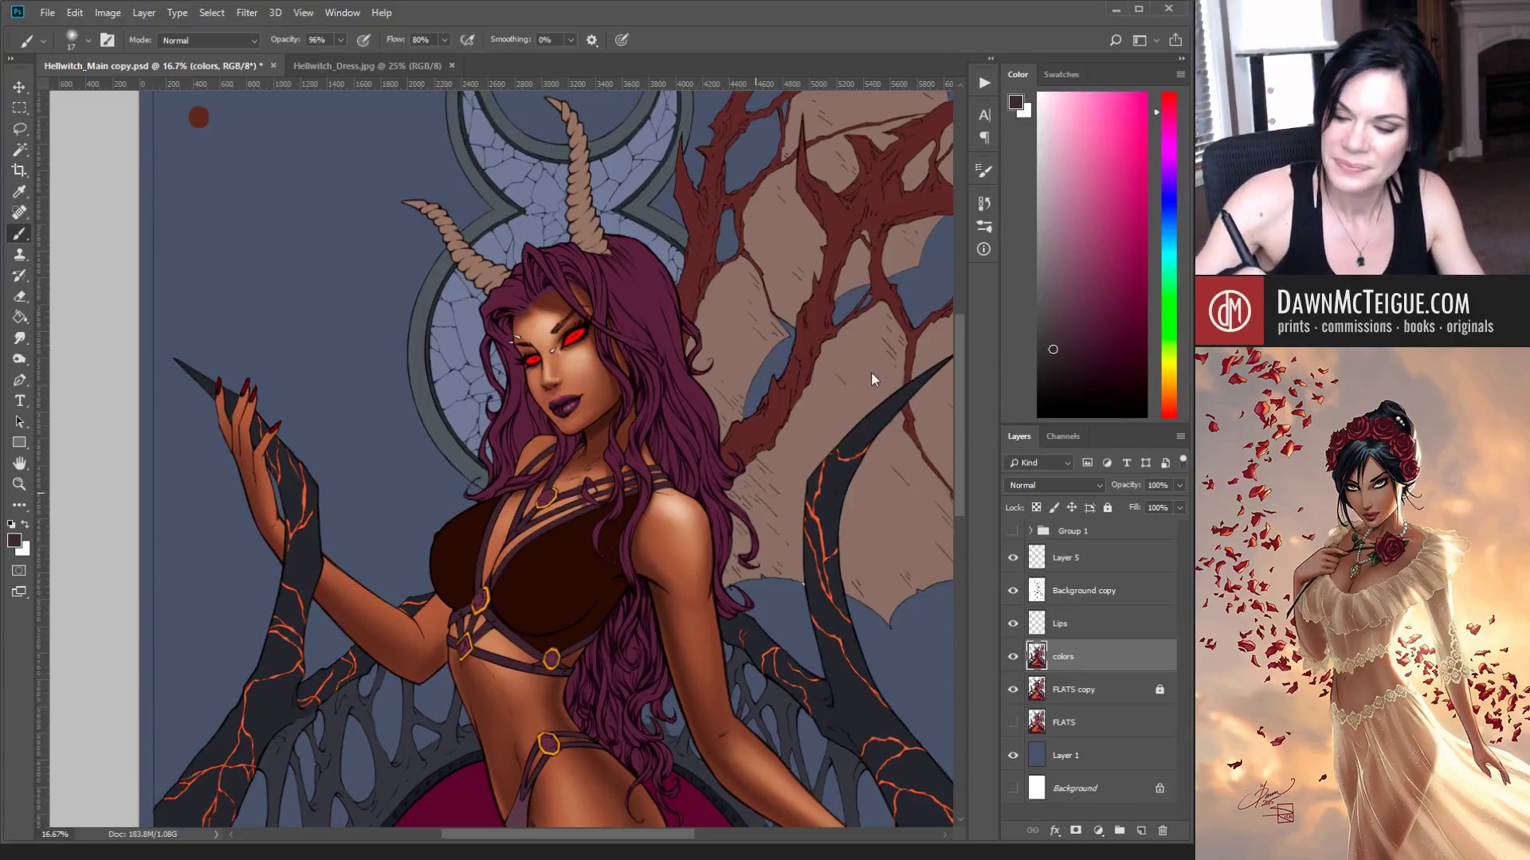
{"action": "key", "text": "bracketright"}
{"action": "key", "text": "bracketright"}
{"action": "key", "text": "bracketright"}
{"action": "key", "text": "bracketright"}
{"action": "key", "text": "bracketright"}
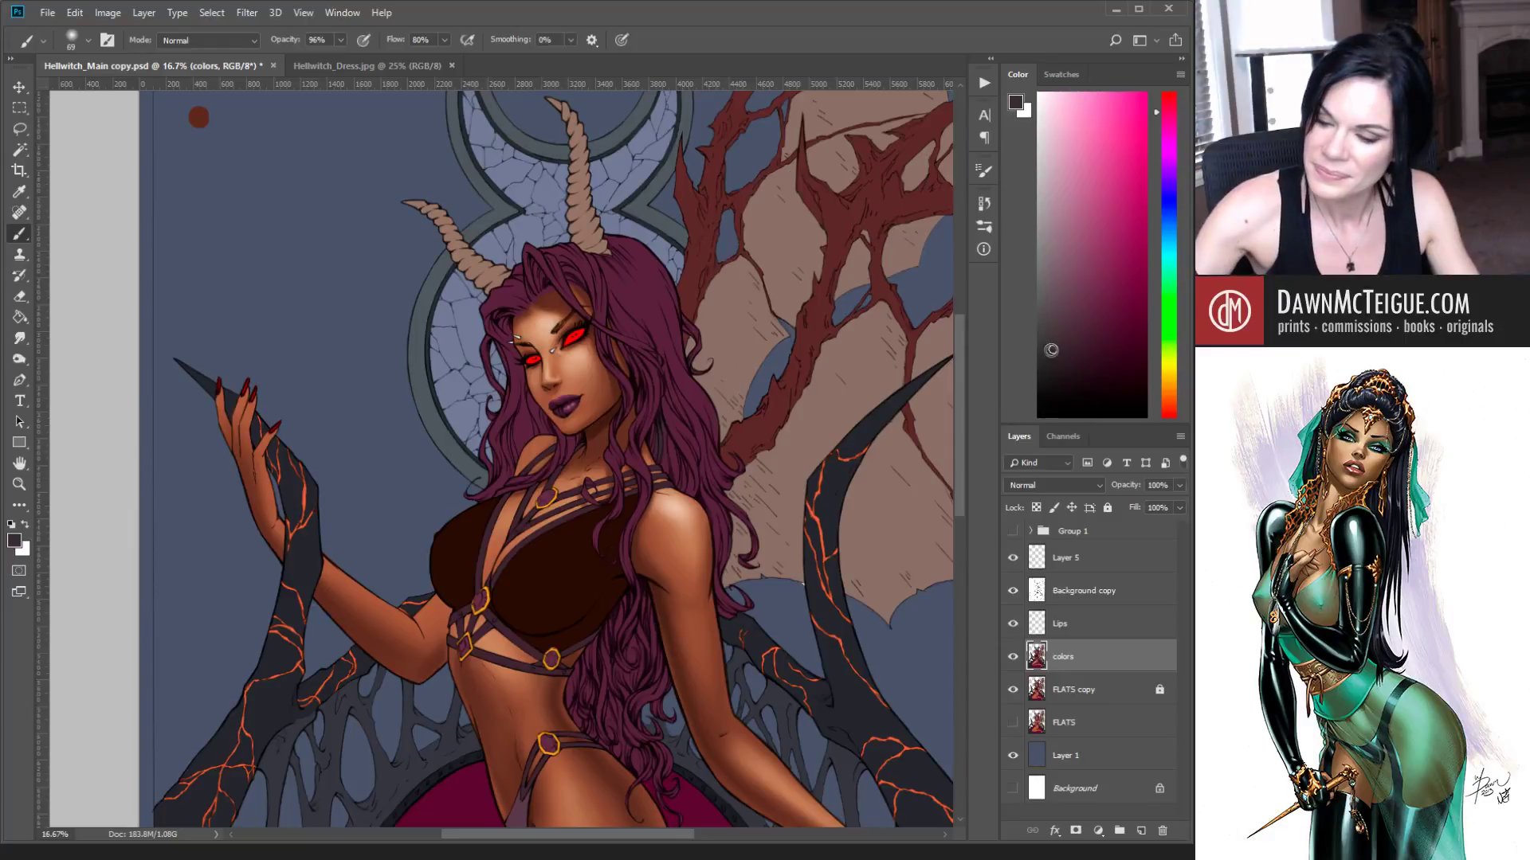
{"action": "left_click", "coordinate": [1059, 342]}
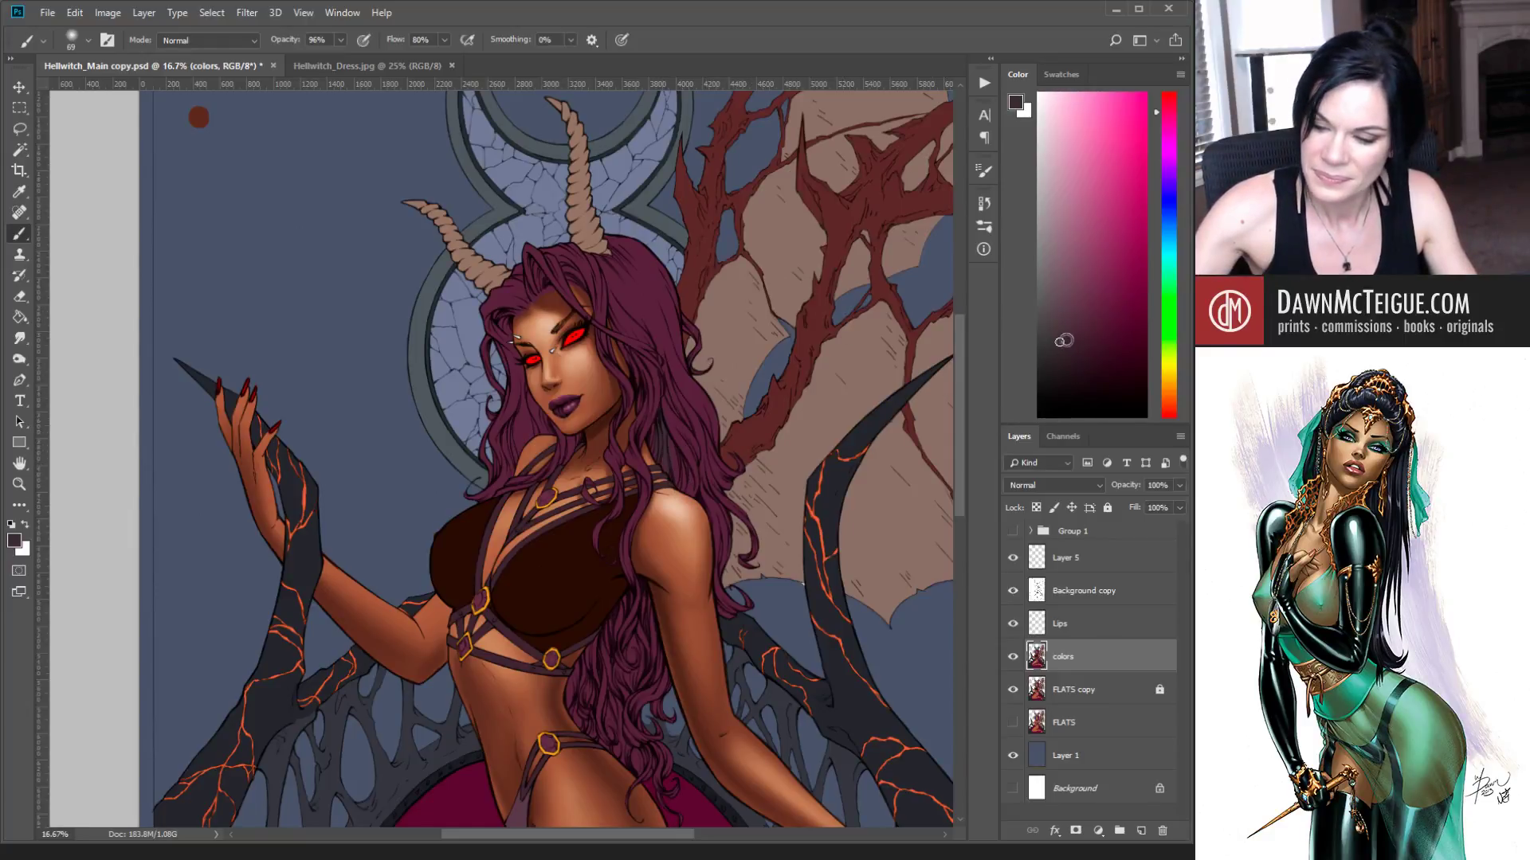
{"action": "left_click", "coordinate": [1088, 359]}
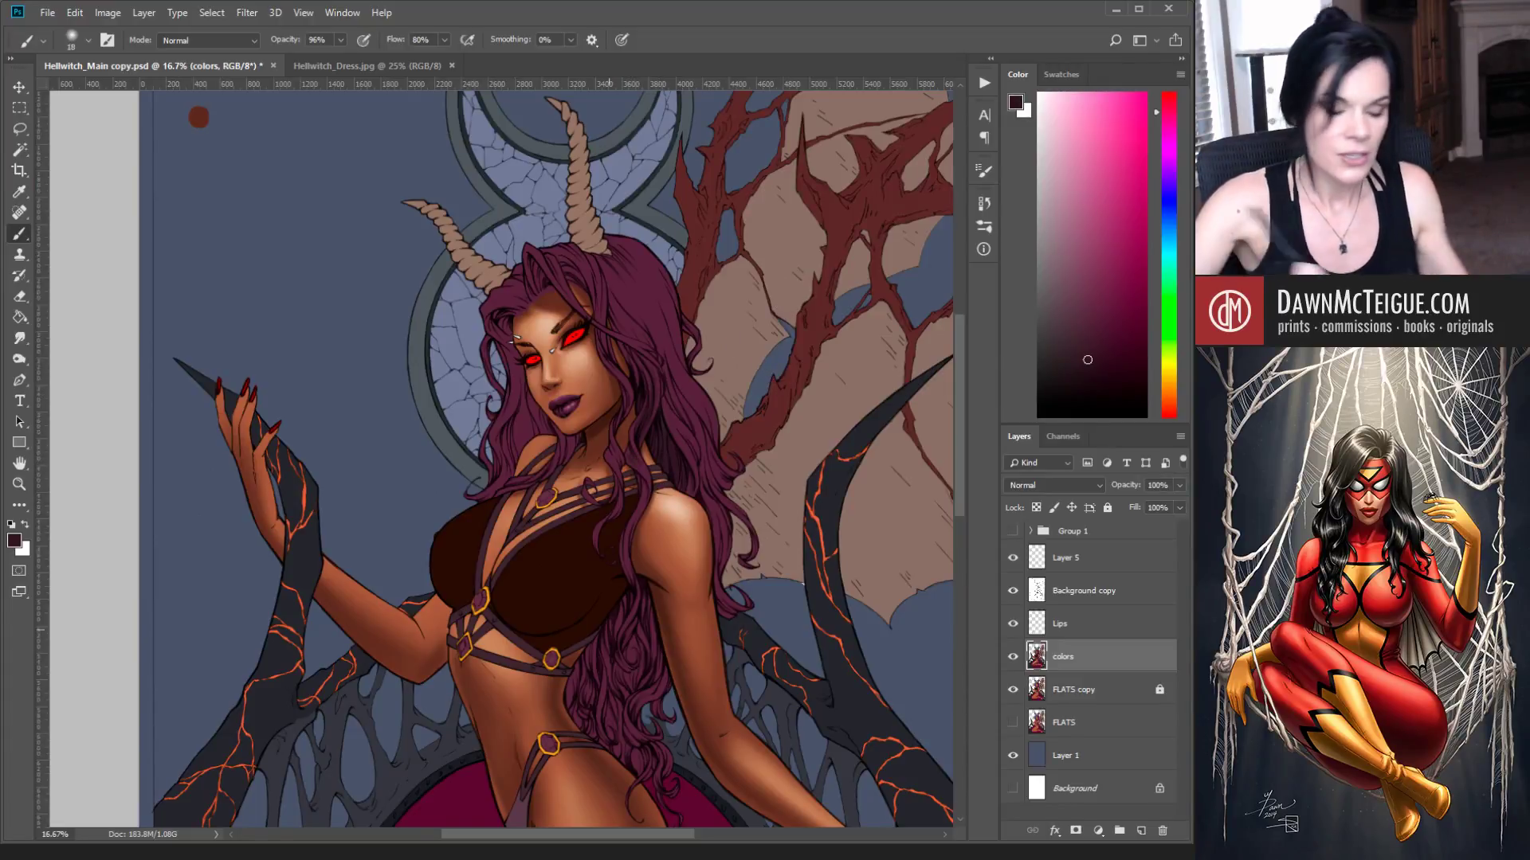
Step: Deepen the shadows between the hair strands behind the neck and above the shoulder, reducing the brush to 26 px for finer areas
{"action": "scroll", "coordinate": [693, 400], "scroll_direction": "up", "scroll_amount": 2}
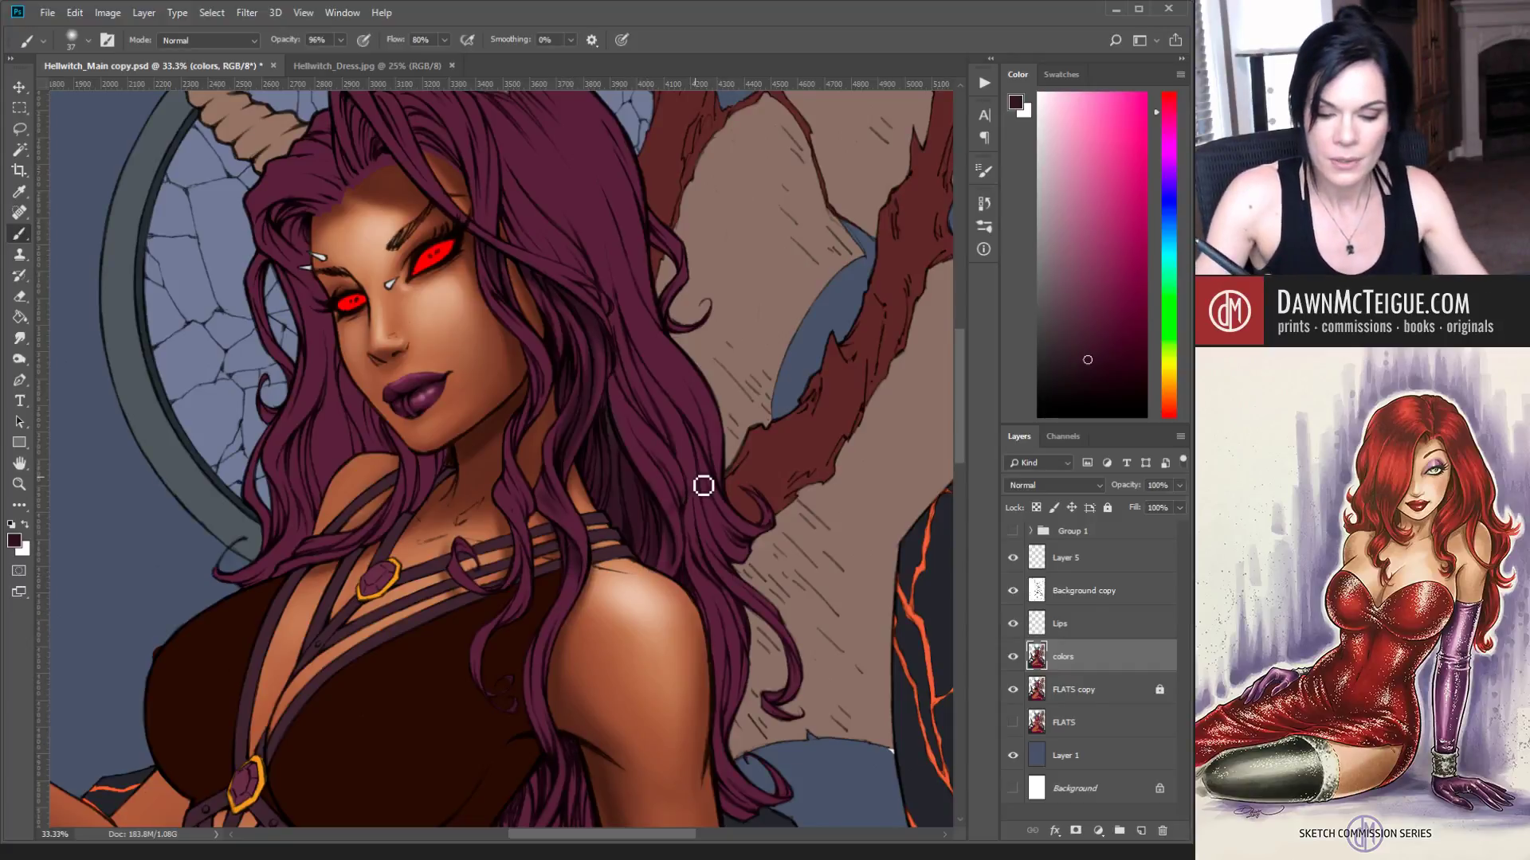
{"action": "left_click_drag", "start_coordinate": [590, 655], "coordinate": [678, 509]}
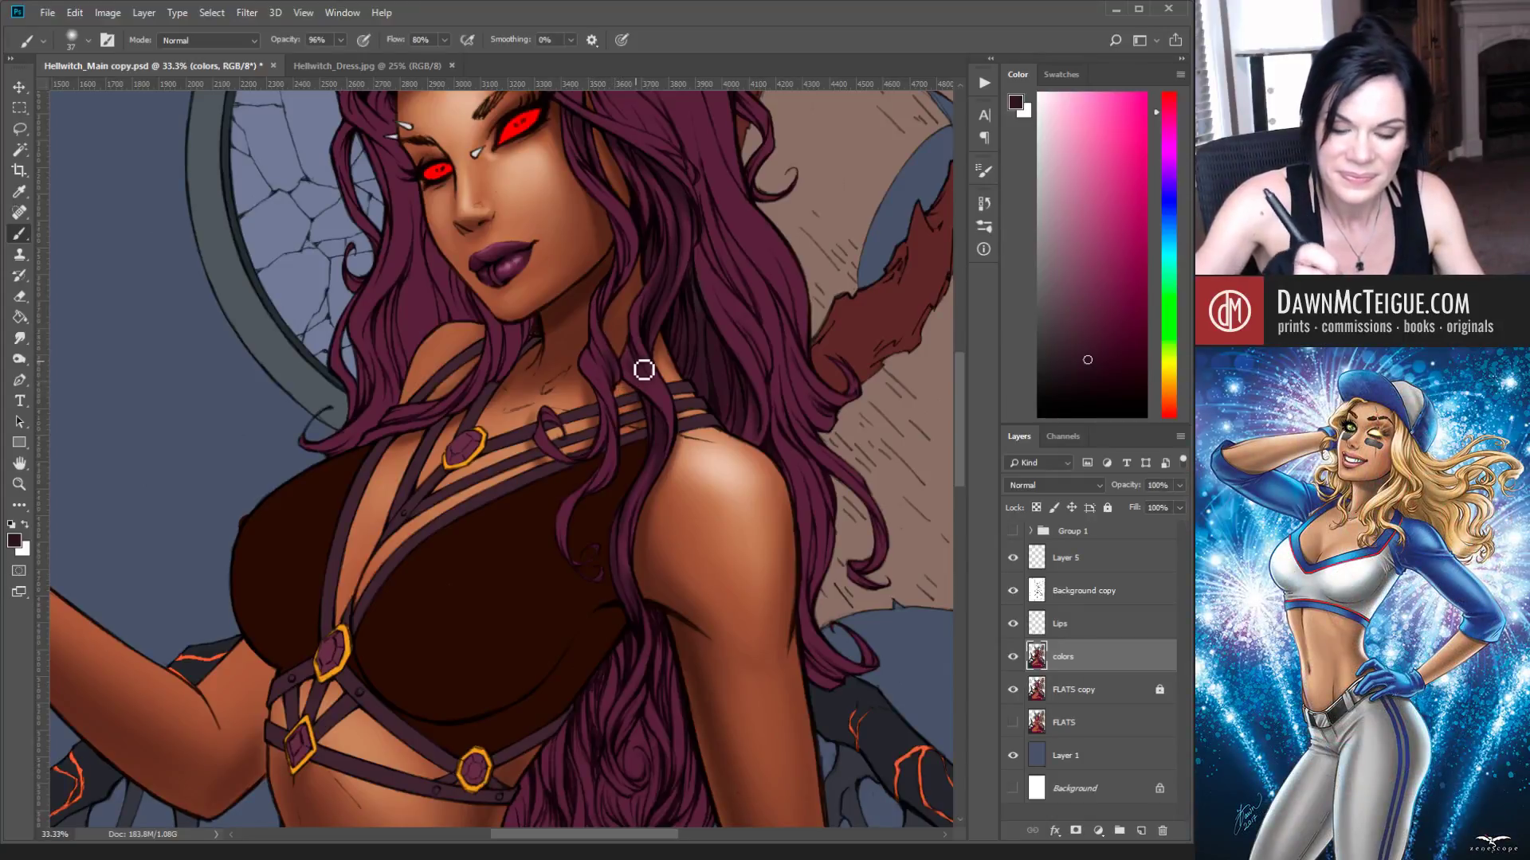
{"action": "key", "text": "bracketleft"}
{"action": "key", "text": "bracketleft"}
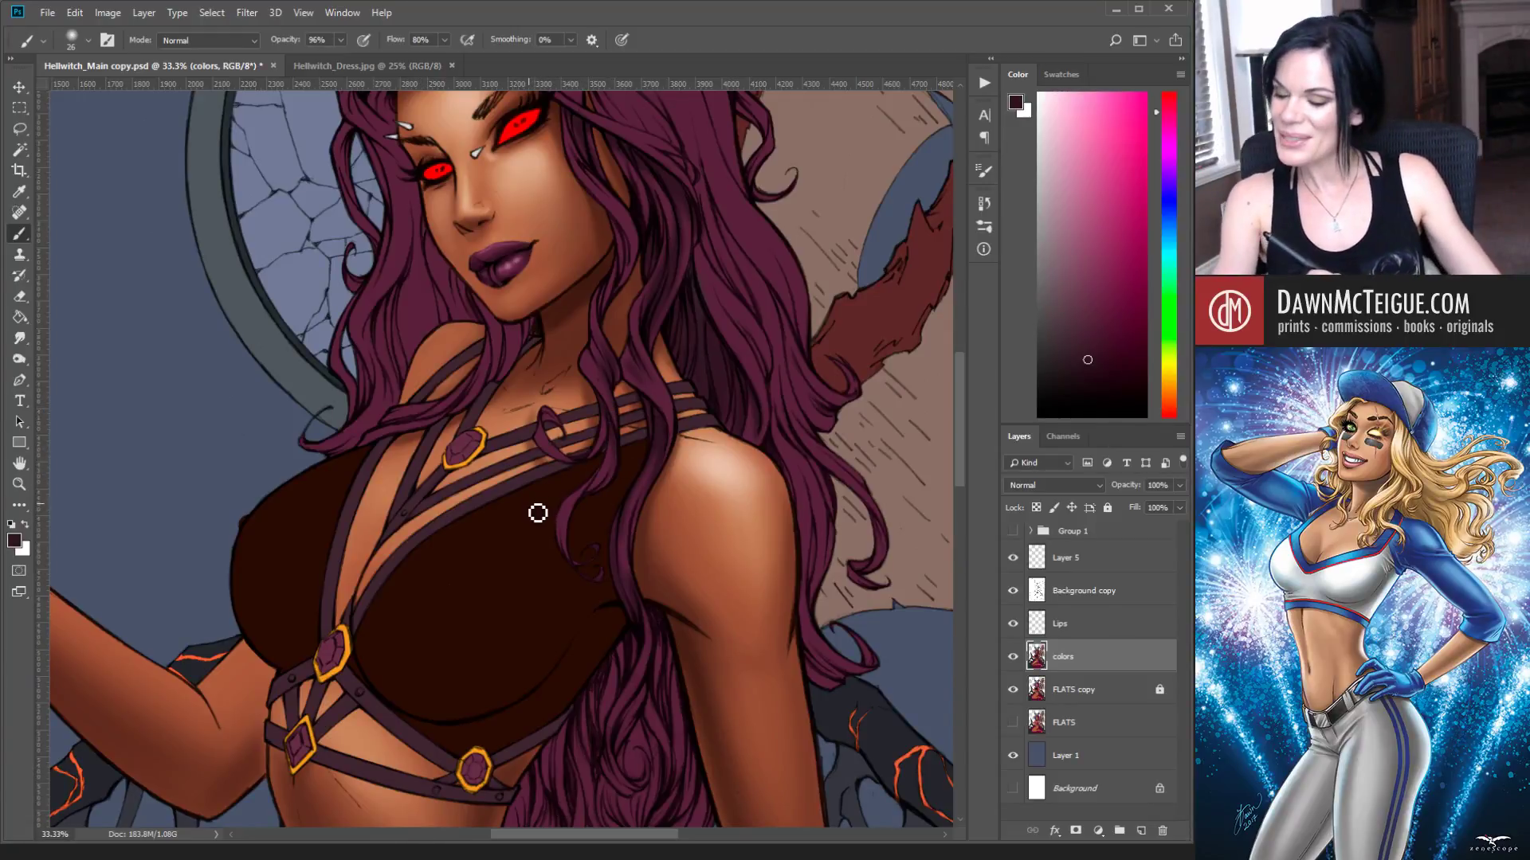
Step: Shade the hair strands framing the face and falling beside the neck with the dark plum, using a 39 px brush
{"action": "left_click_drag", "start_coordinate": [628, 426], "coordinate": [665, 614]}
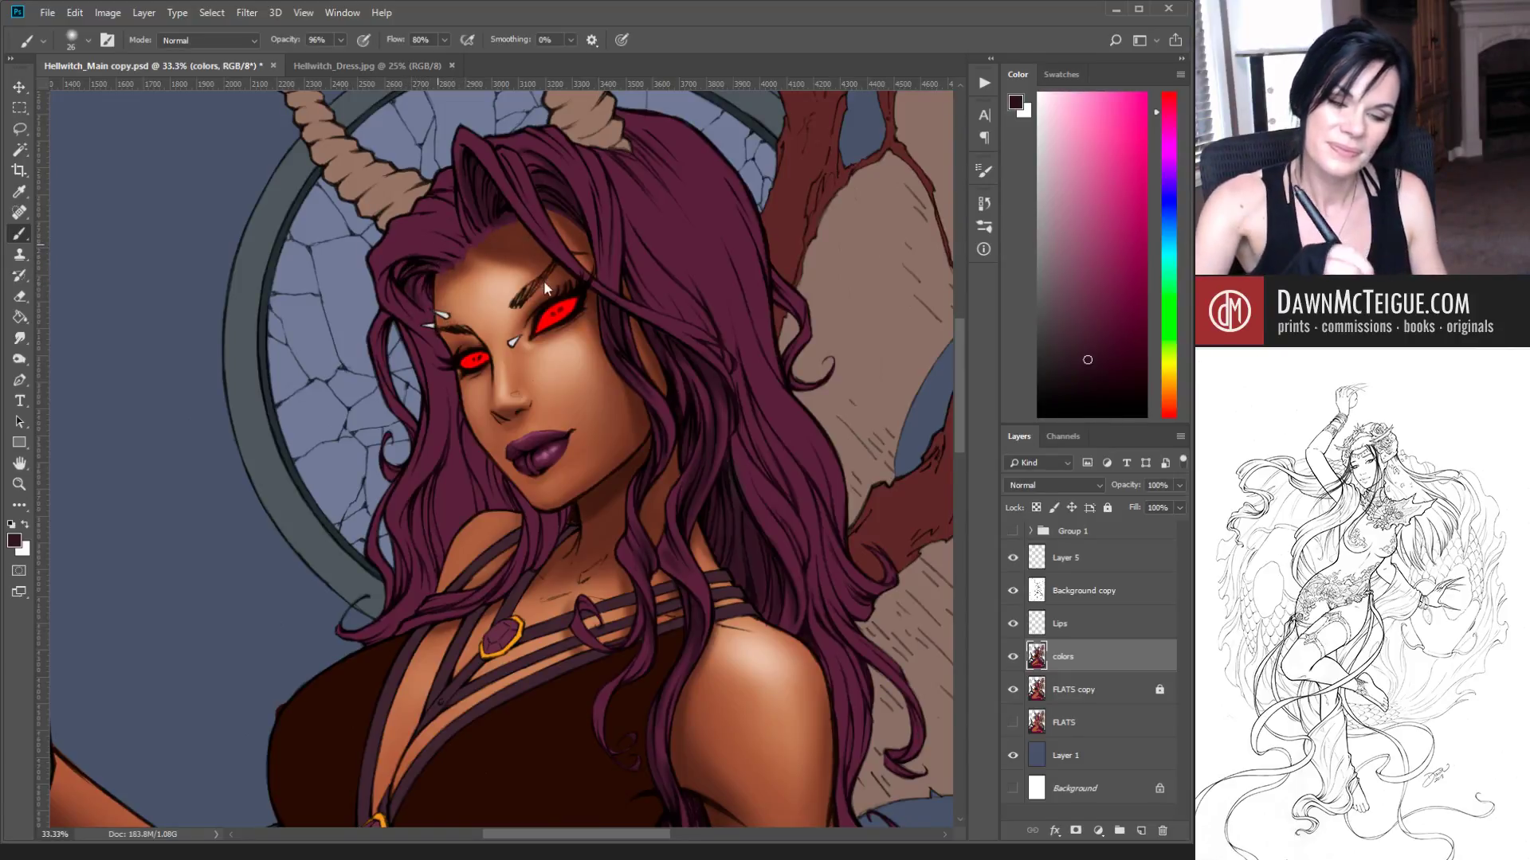
{"action": "key", "text": "]"}
{"action": "key", "text": "]"}
{"action": "key", "text": "]"}
{"action": "key", "text": "]"}
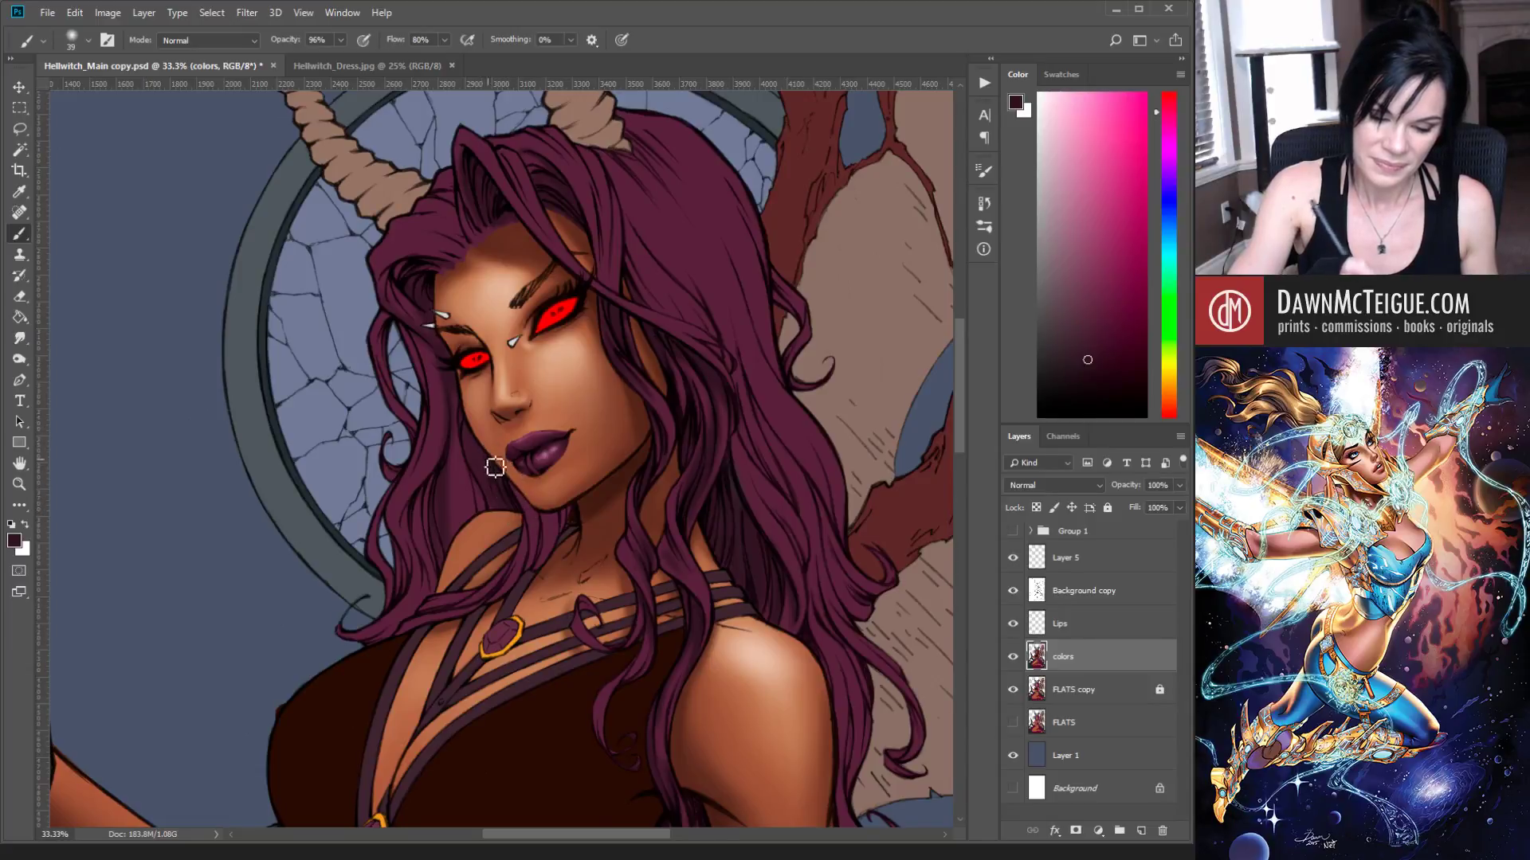
{"action": "left_click", "coordinate": [589, 426], "text": "alt"}
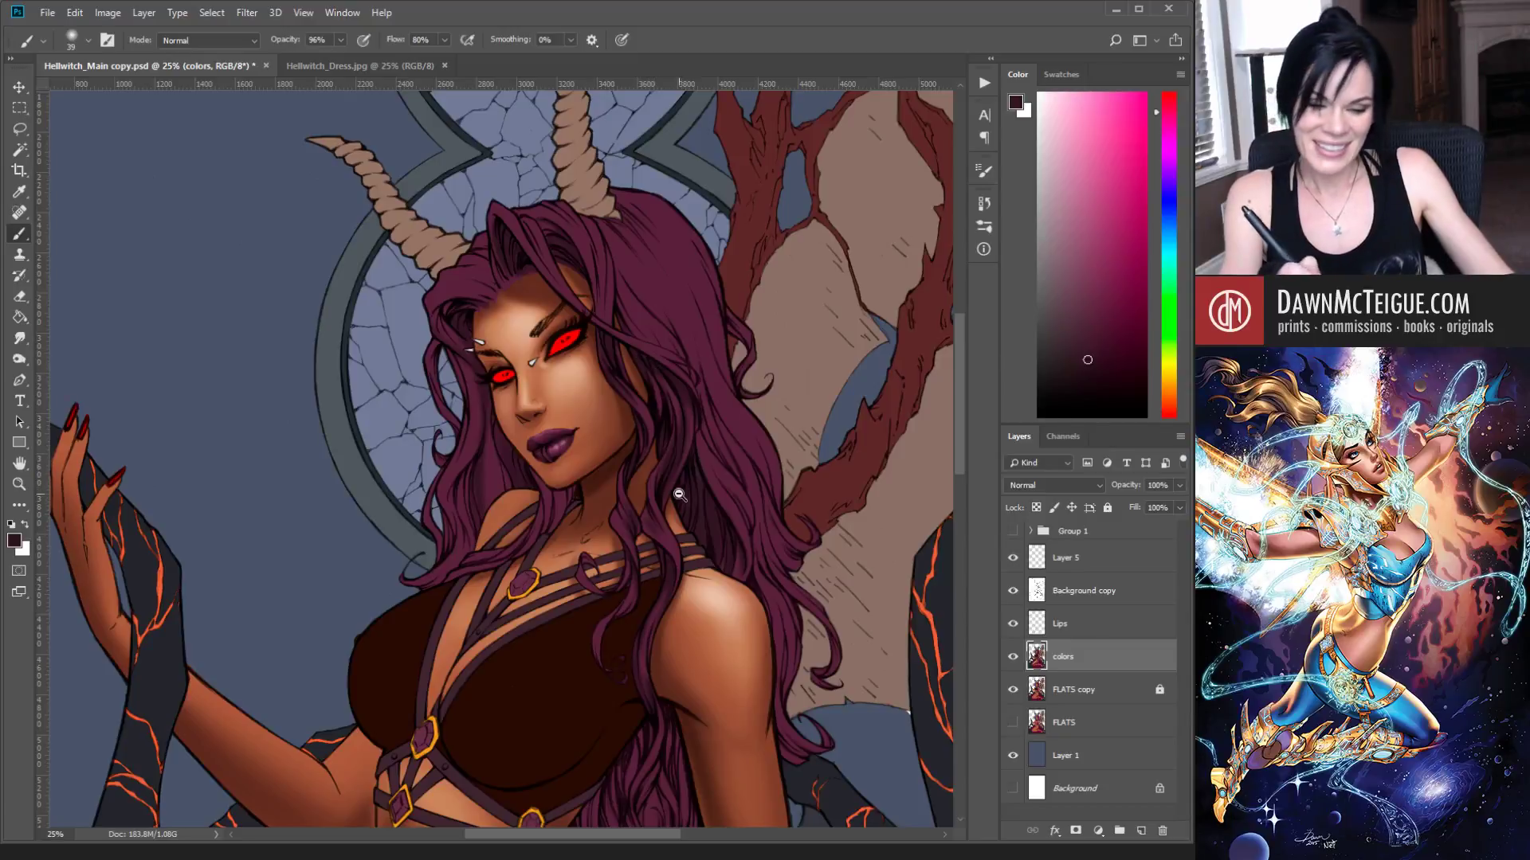
{"action": "left_click", "coordinate": [699, 428], "text": "ctrl"}
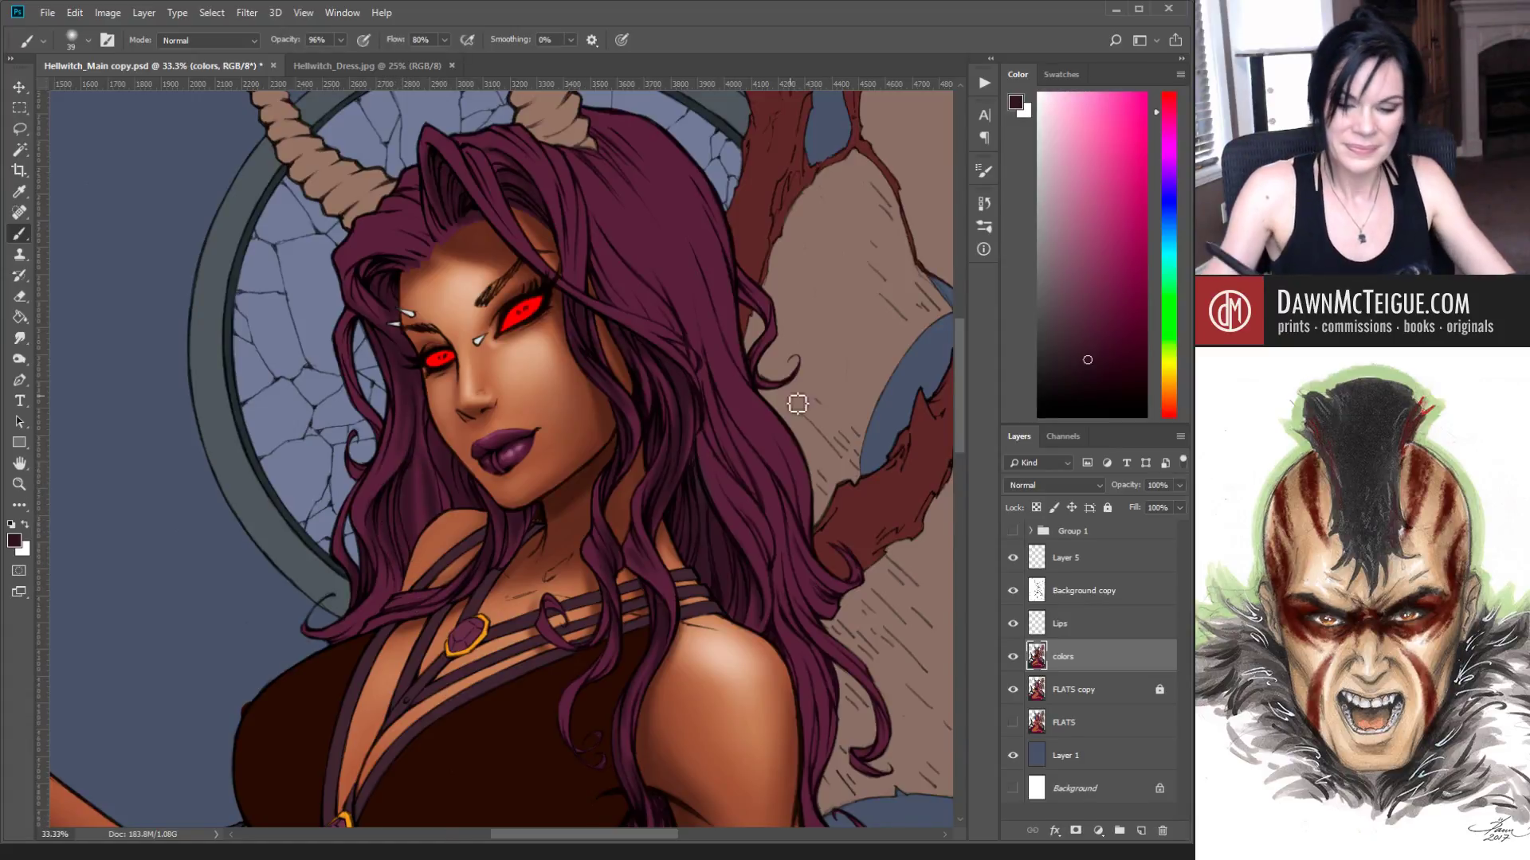
{"action": "left_click", "coordinate": [801, 488], "text": "ctrl+alt"}
{"action": "left_click", "coordinate": [800, 488], "text": "ctrl+alt"}
{"action": "left_click", "coordinate": [801, 488], "text": "ctrl+alt"}
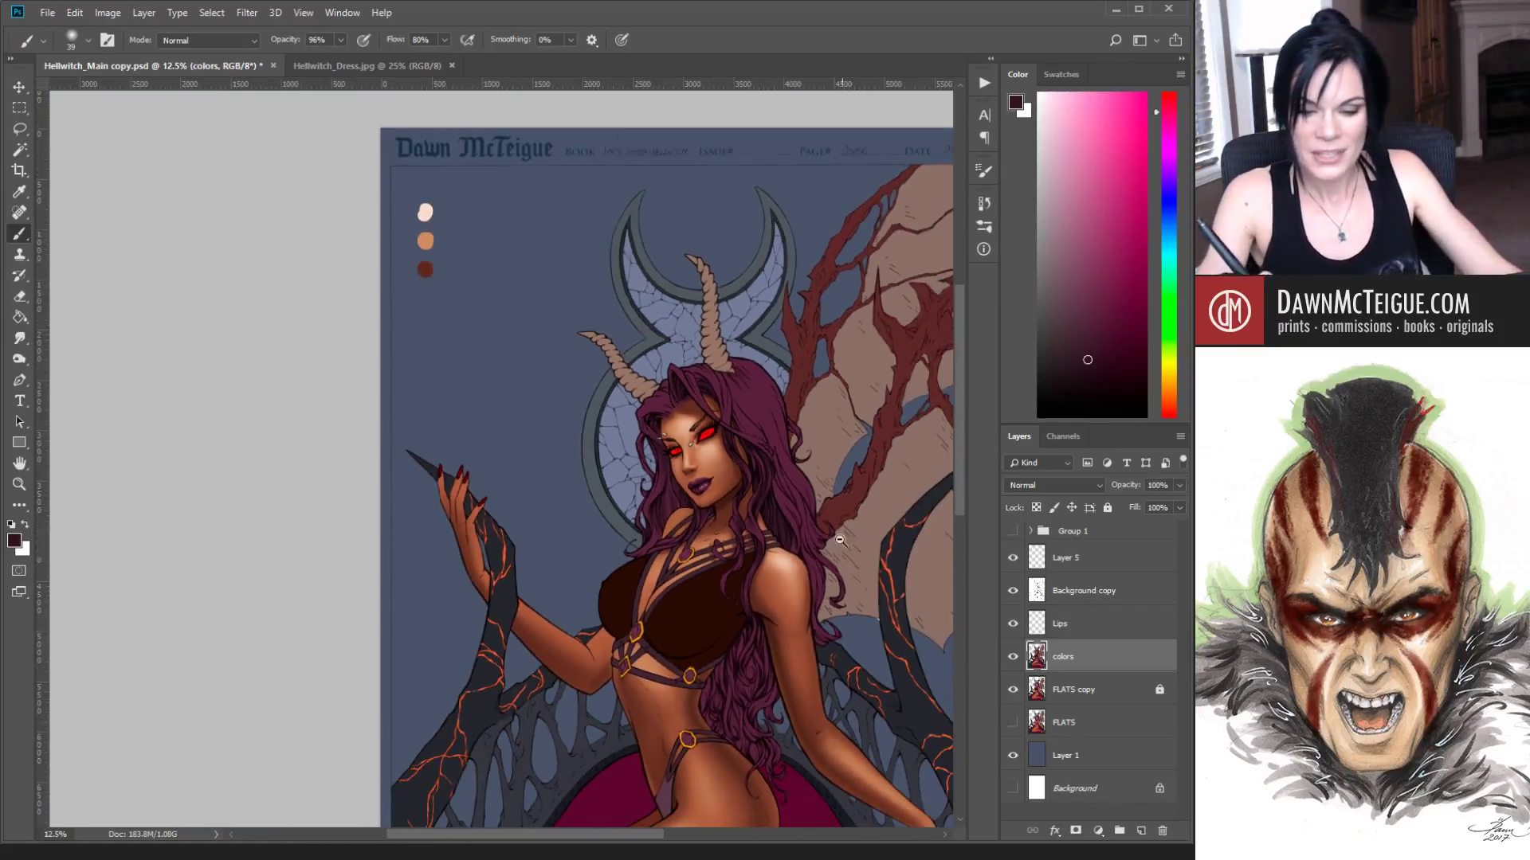
{"action": "left_click_drag", "start_coordinate": [802, 516], "coordinate": [725, 476]}
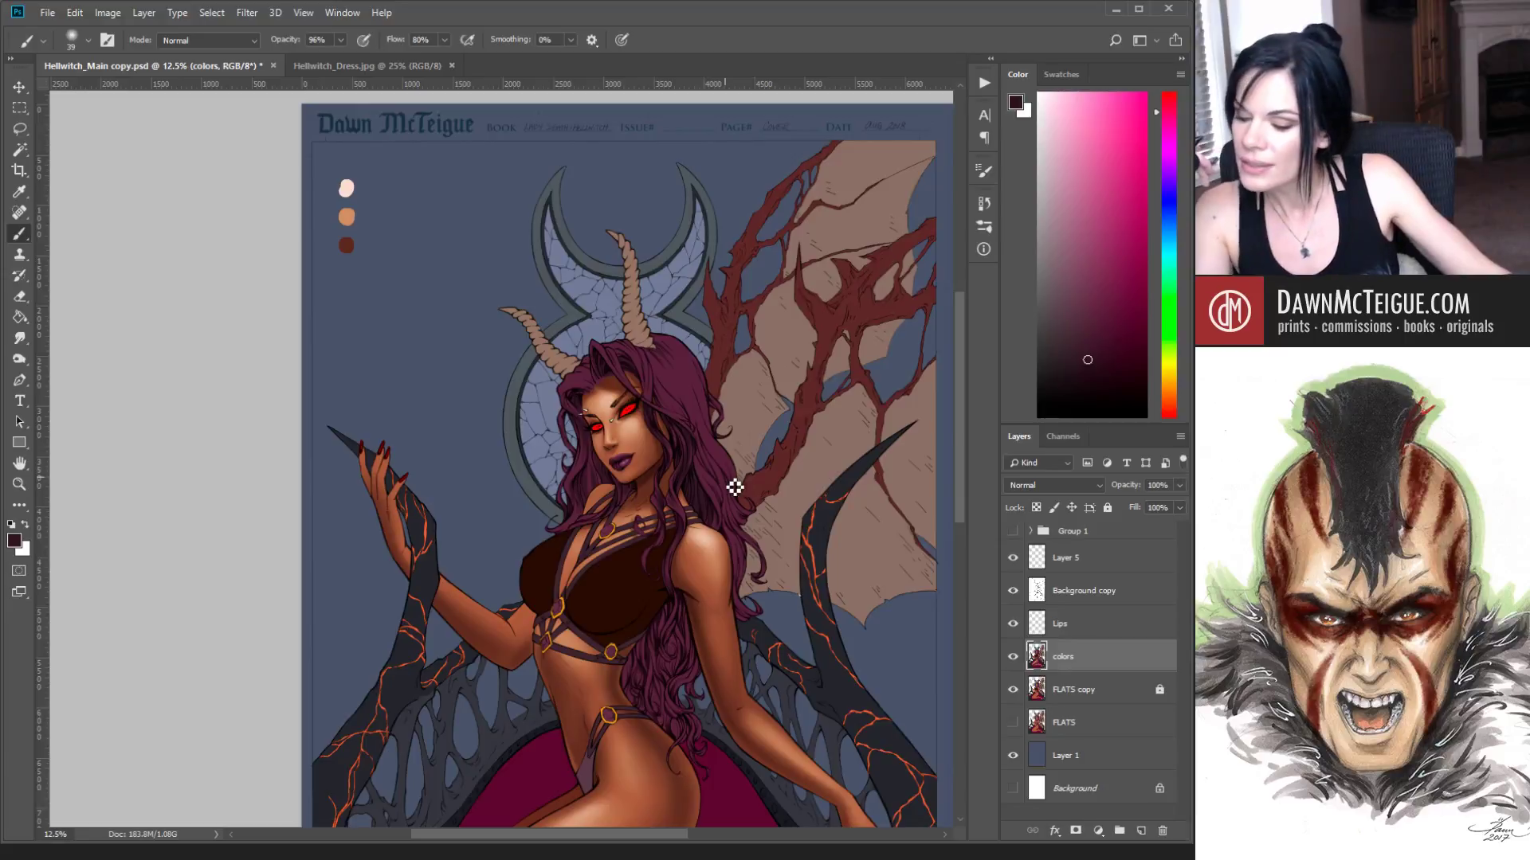
Step: Shade the long curls falling behind the arm to the waist with the dark plum, using a brush enlarged to 67 px
{"action": "left_click", "coordinate": [706, 499], "text": "ctrl"}
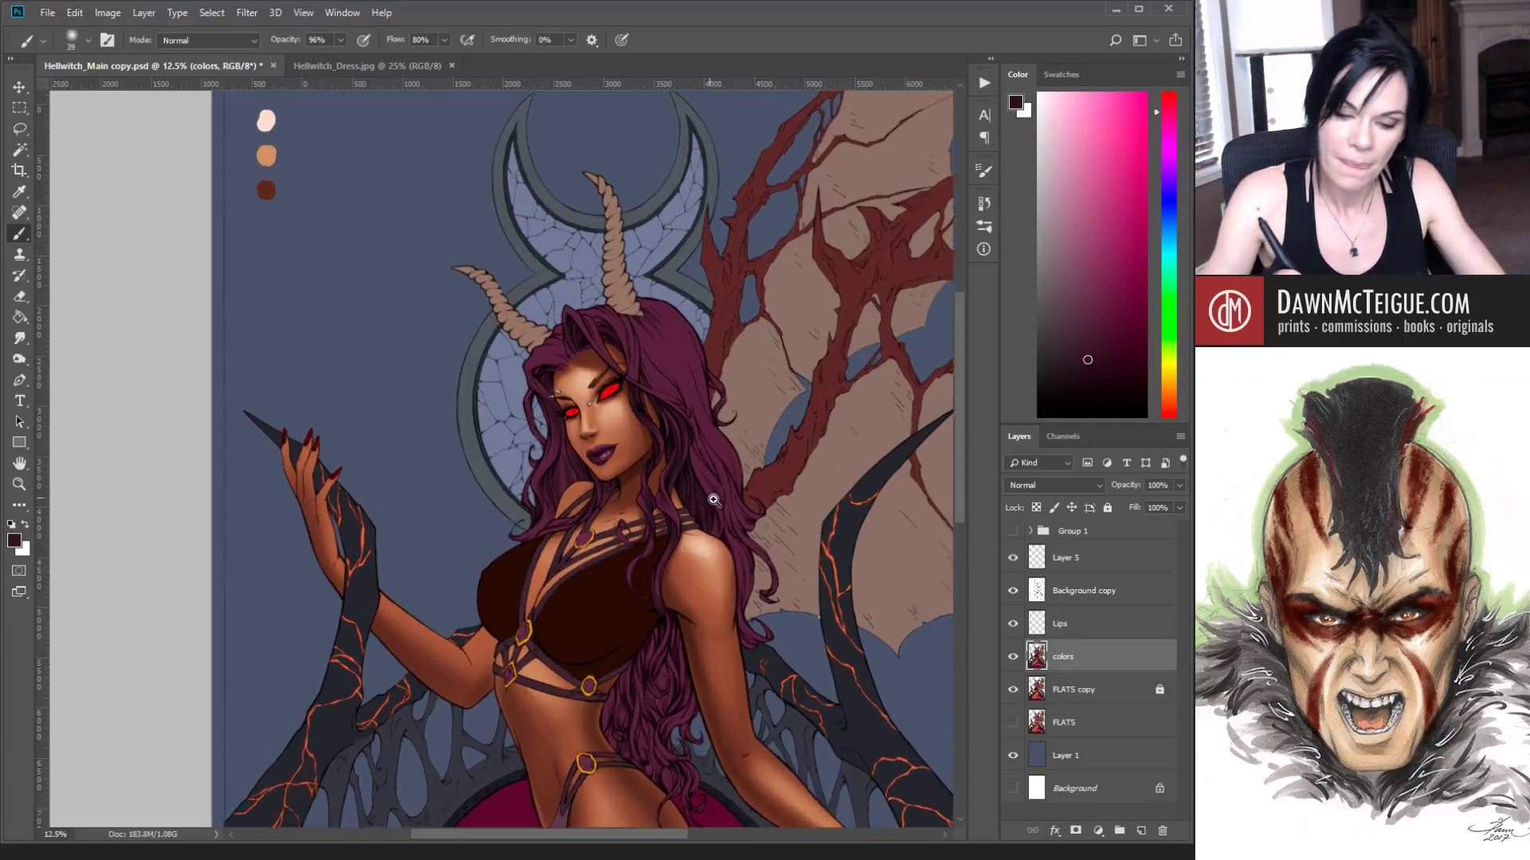
{"action": "left_click", "coordinate": [710, 500], "text": "ctrl"}
{"action": "left_click", "coordinate": [709, 500], "text": "ctrl"}
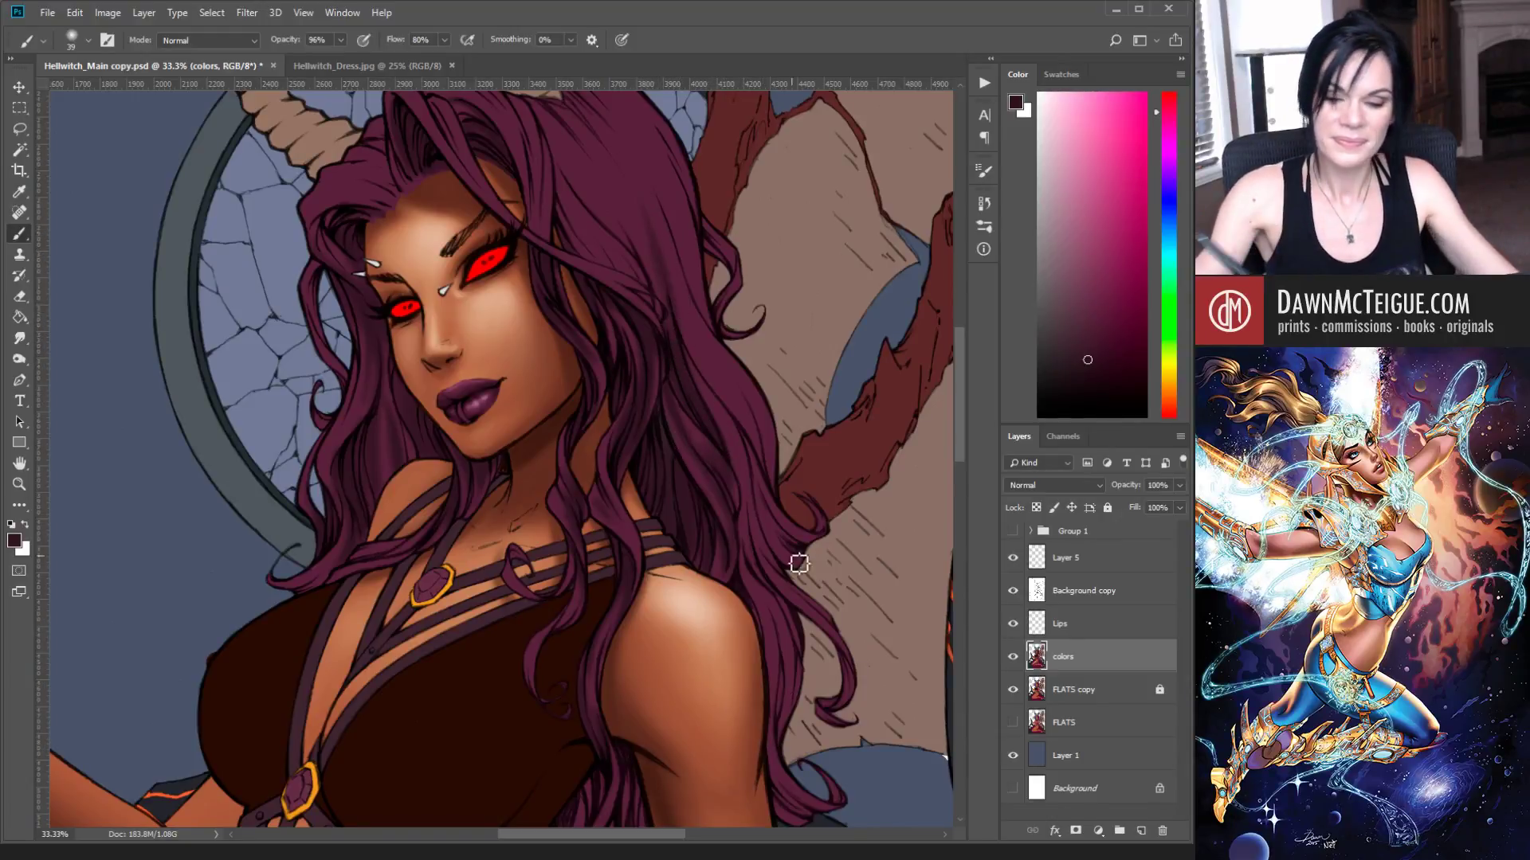
{"action": "left_click", "coordinate": [681, 372], "text": "alt"}
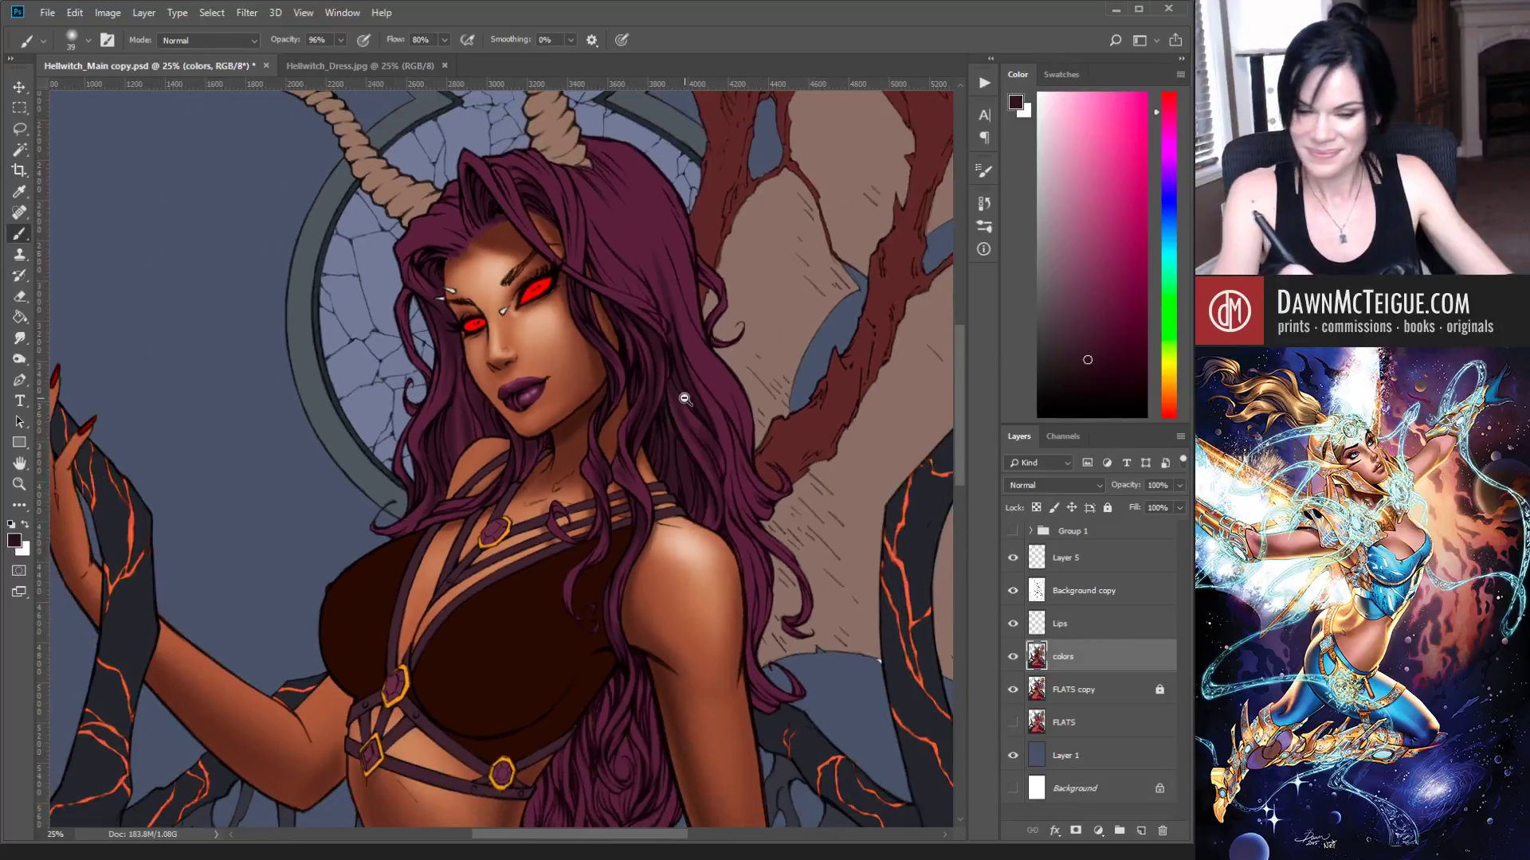
{"action": "left_click", "coordinate": [684, 399], "text": "alt"}
{"action": "left_click_drag", "start_coordinate": [687, 454], "coordinate": [624, 594]}
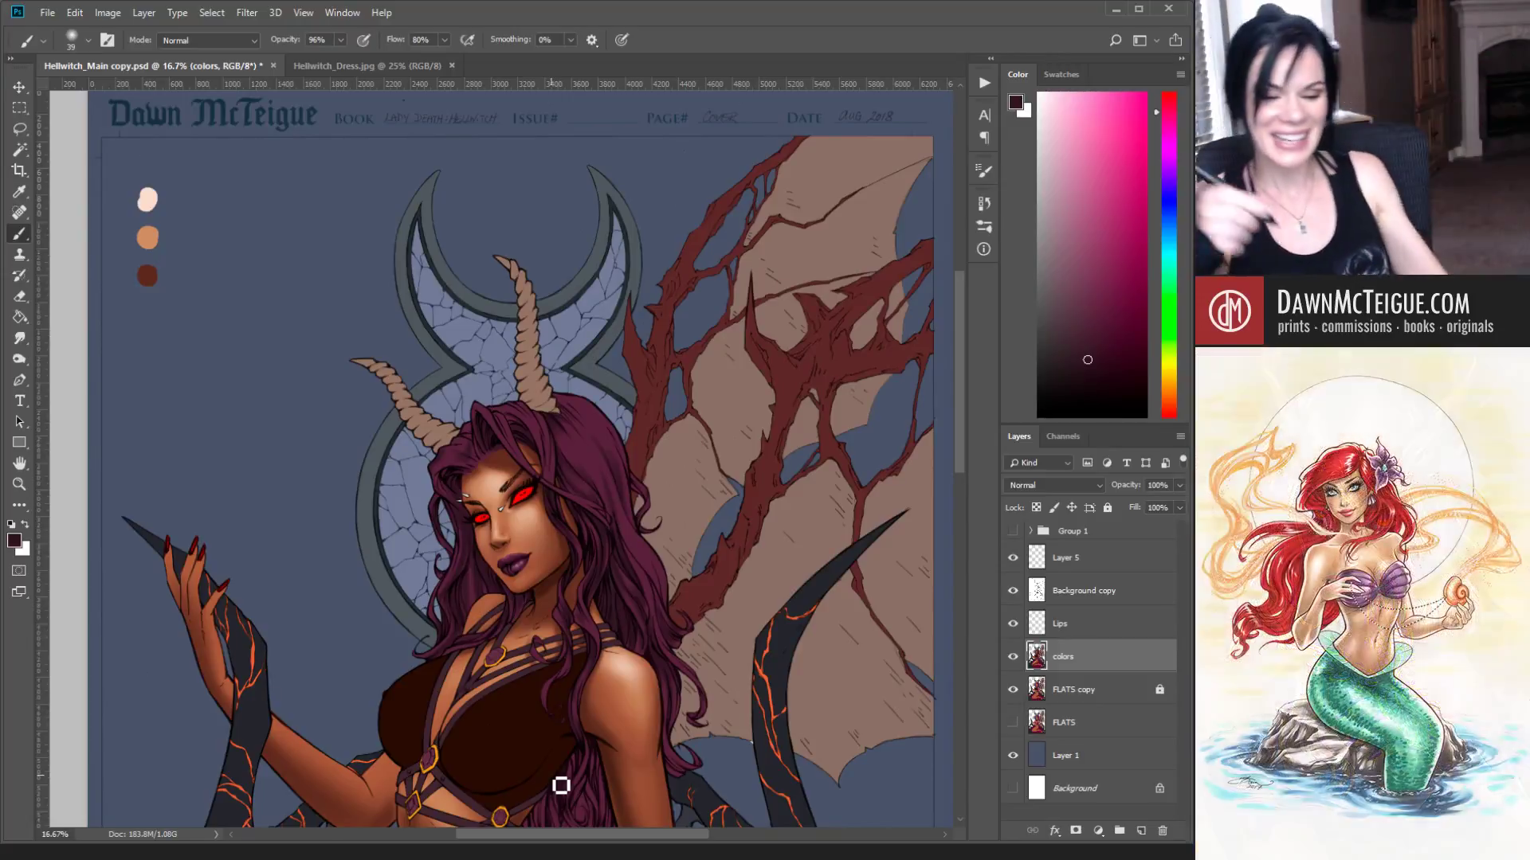
{"action": "left_click_drag", "start_coordinate": [661, 542], "coordinate": [683, 482]}
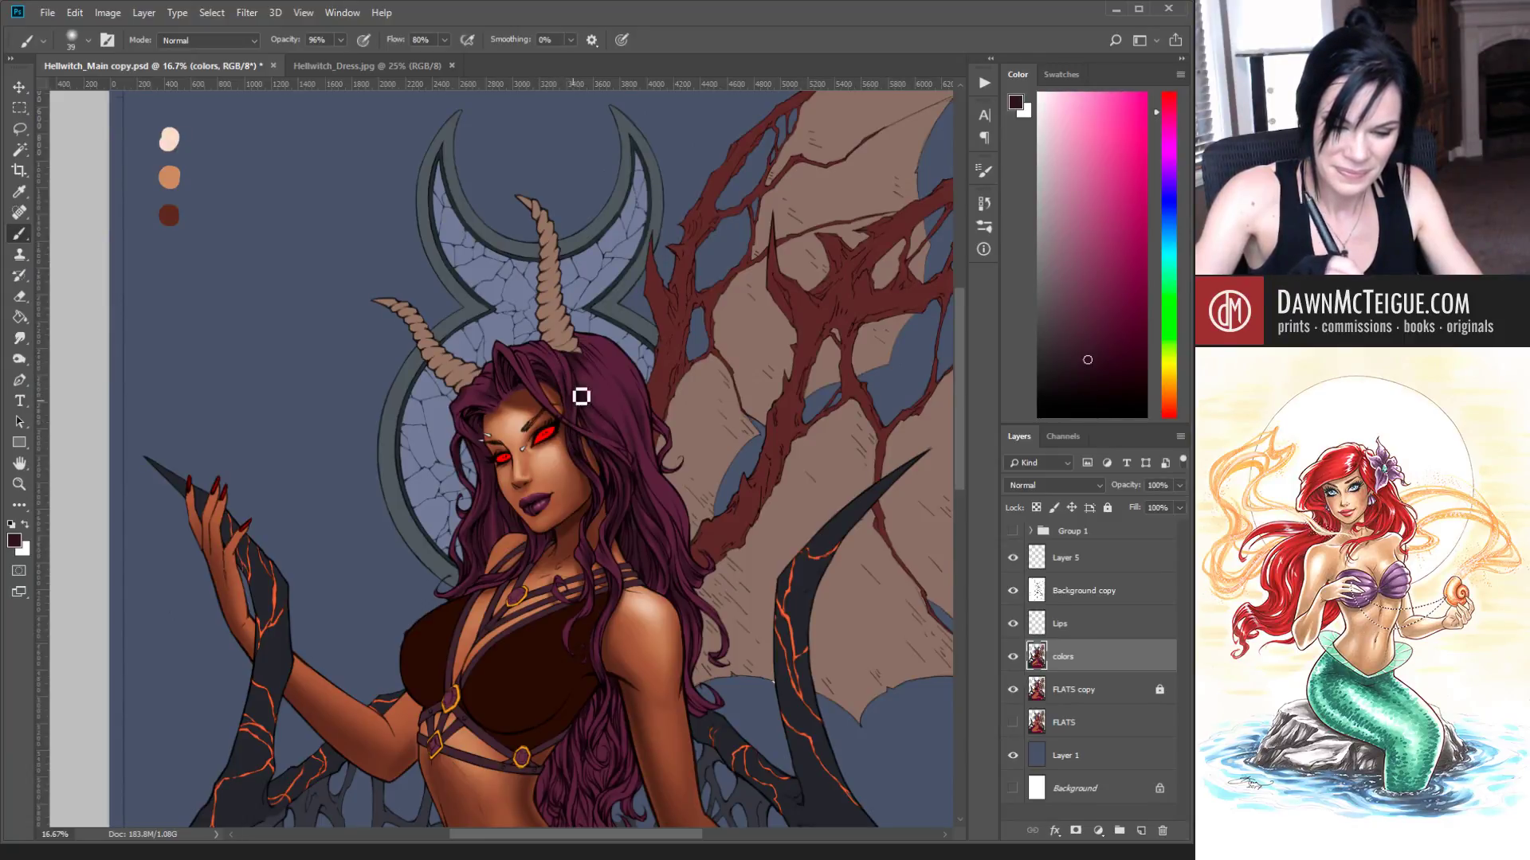
{"action": "left_click_drag", "start_coordinate": [628, 559], "coordinate": [690, 384]}
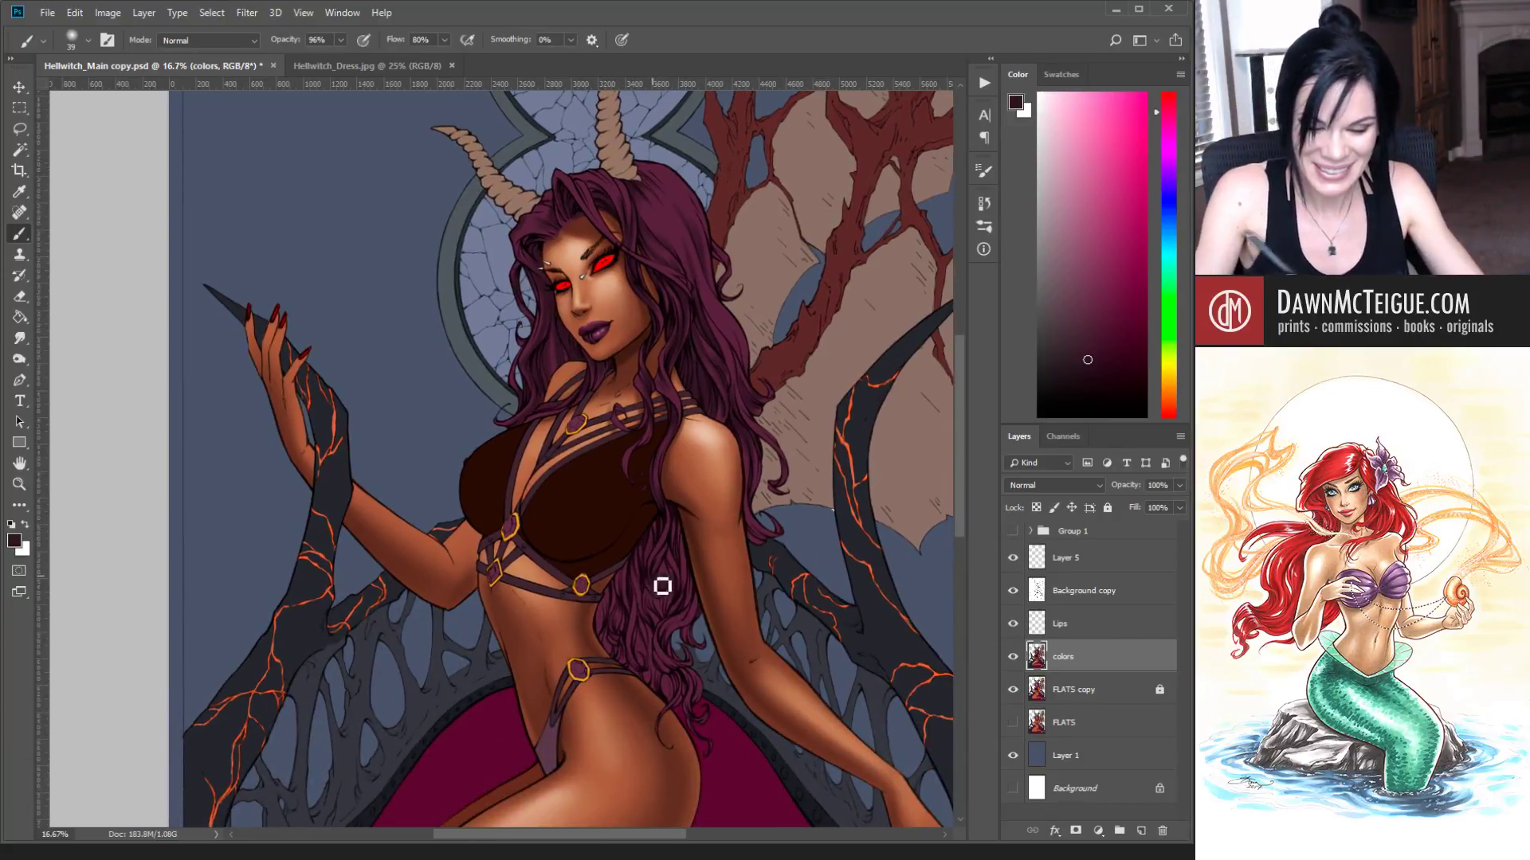
{"action": "key", "text": "bracketright"}
{"action": "key", "text": "bracketright"}
{"action": "key", "text": "bracketright"}
{"action": "key", "text": "bracketright"}
{"action": "key", "text": "bracketright"}
{"action": "key", "text": "bracketright"}
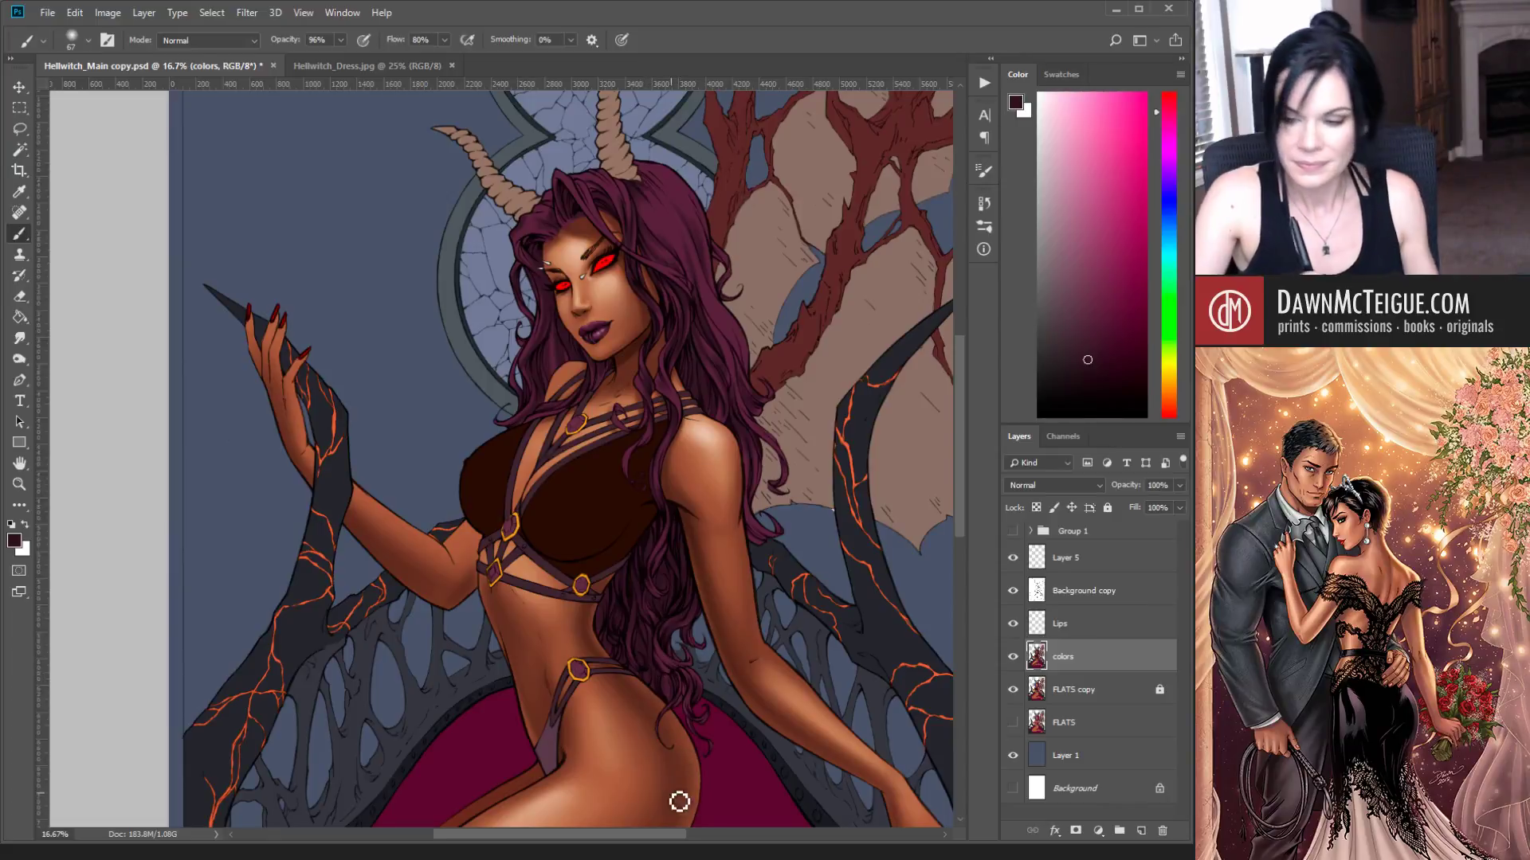
Step: Refine the waist-length curls using sampled hair purple and a sampled near-black plum, enlarge the brush to 70 px, and save the document
{"action": "left_click", "coordinate": [688, 504], "text": "alt"}
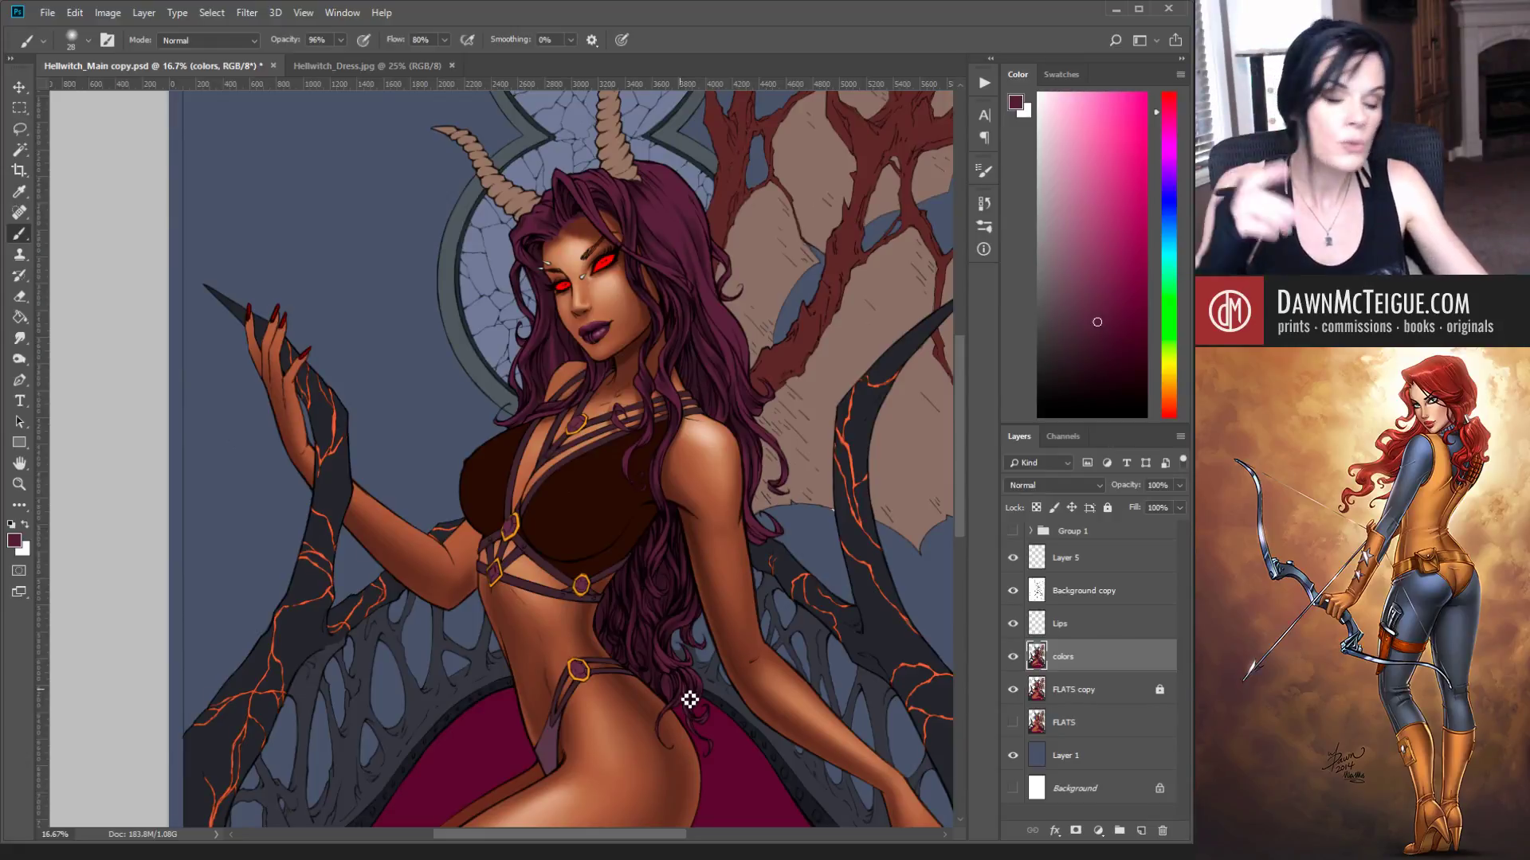
{"action": "left_click", "coordinate": [667, 488], "text": "alt"}
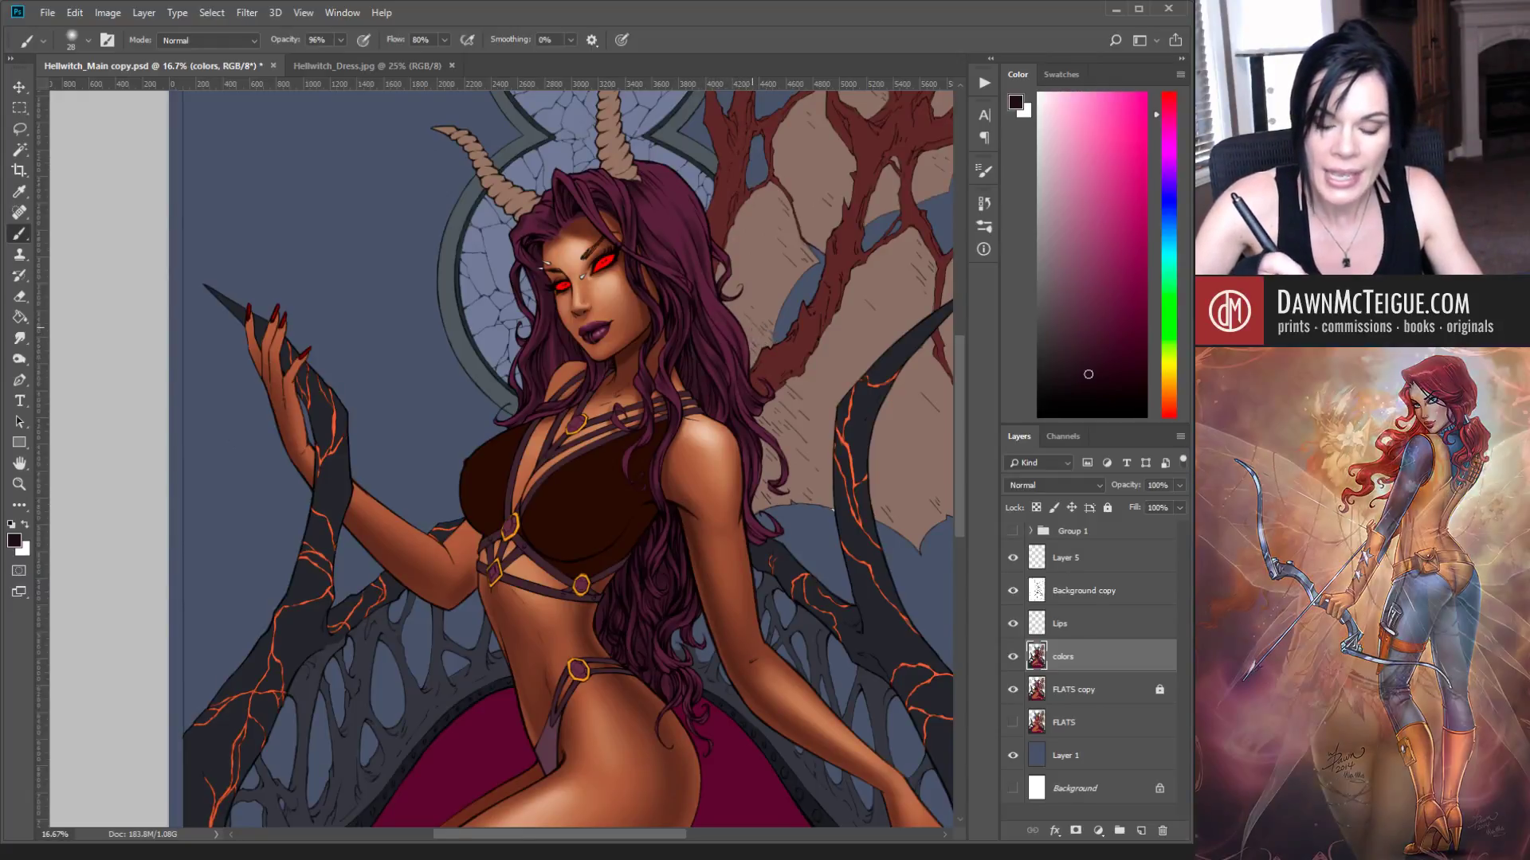
{"action": "key", "text": "bracketright"}
{"action": "key", "text": "bracketright"}
{"action": "key", "text": "bracketright"}
{"action": "key", "text": "bracketright"}
{"action": "key", "text": "bracketright"}
{"action": "key", "text": "bracketright"}
{"action": "key", "text": "bracketright"}
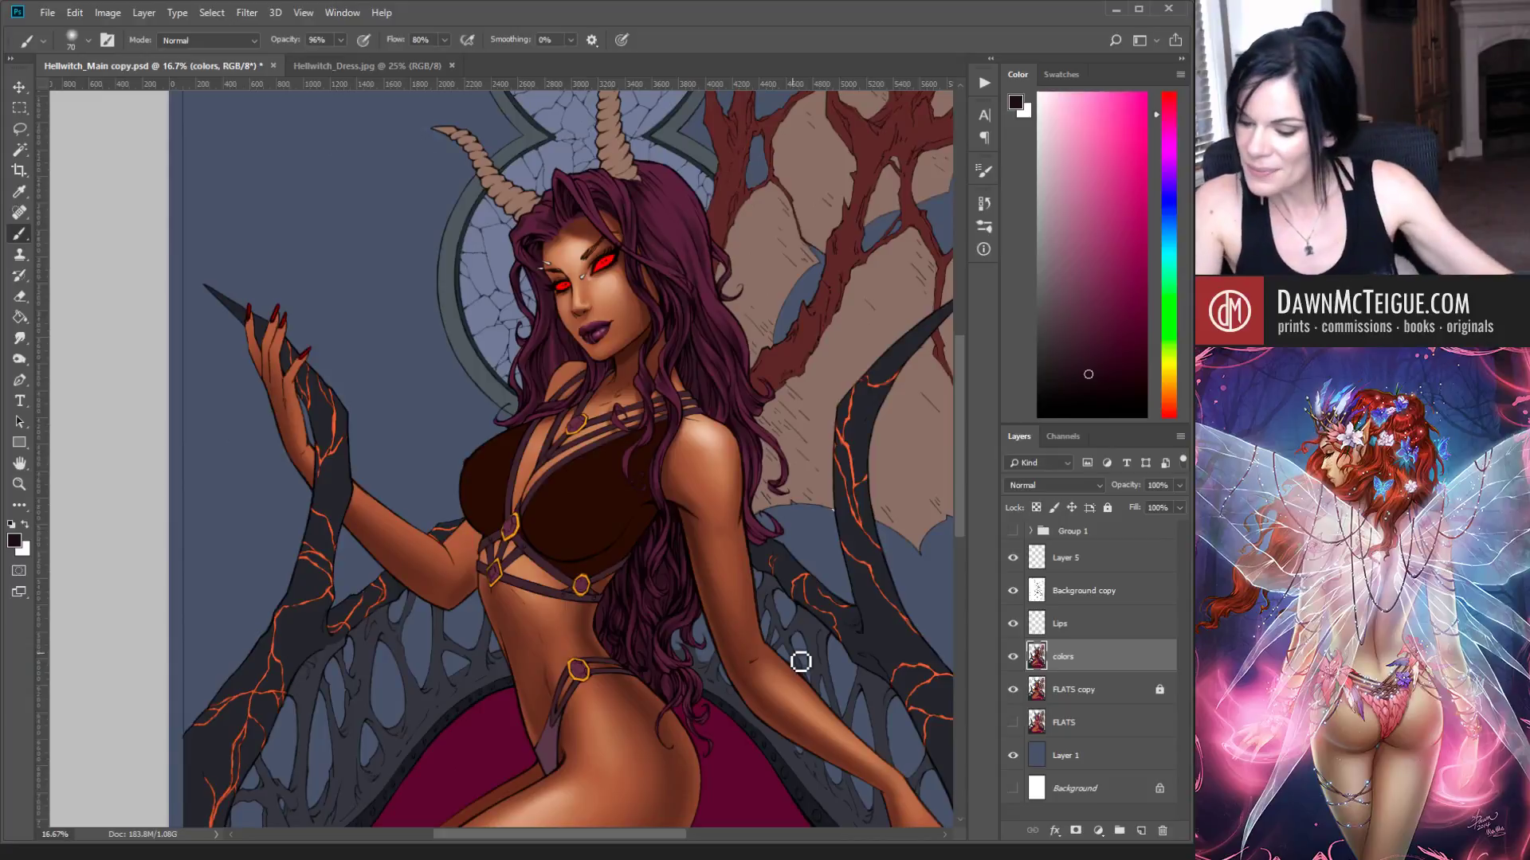
{"action": "key", "text": "ctrl+s"}
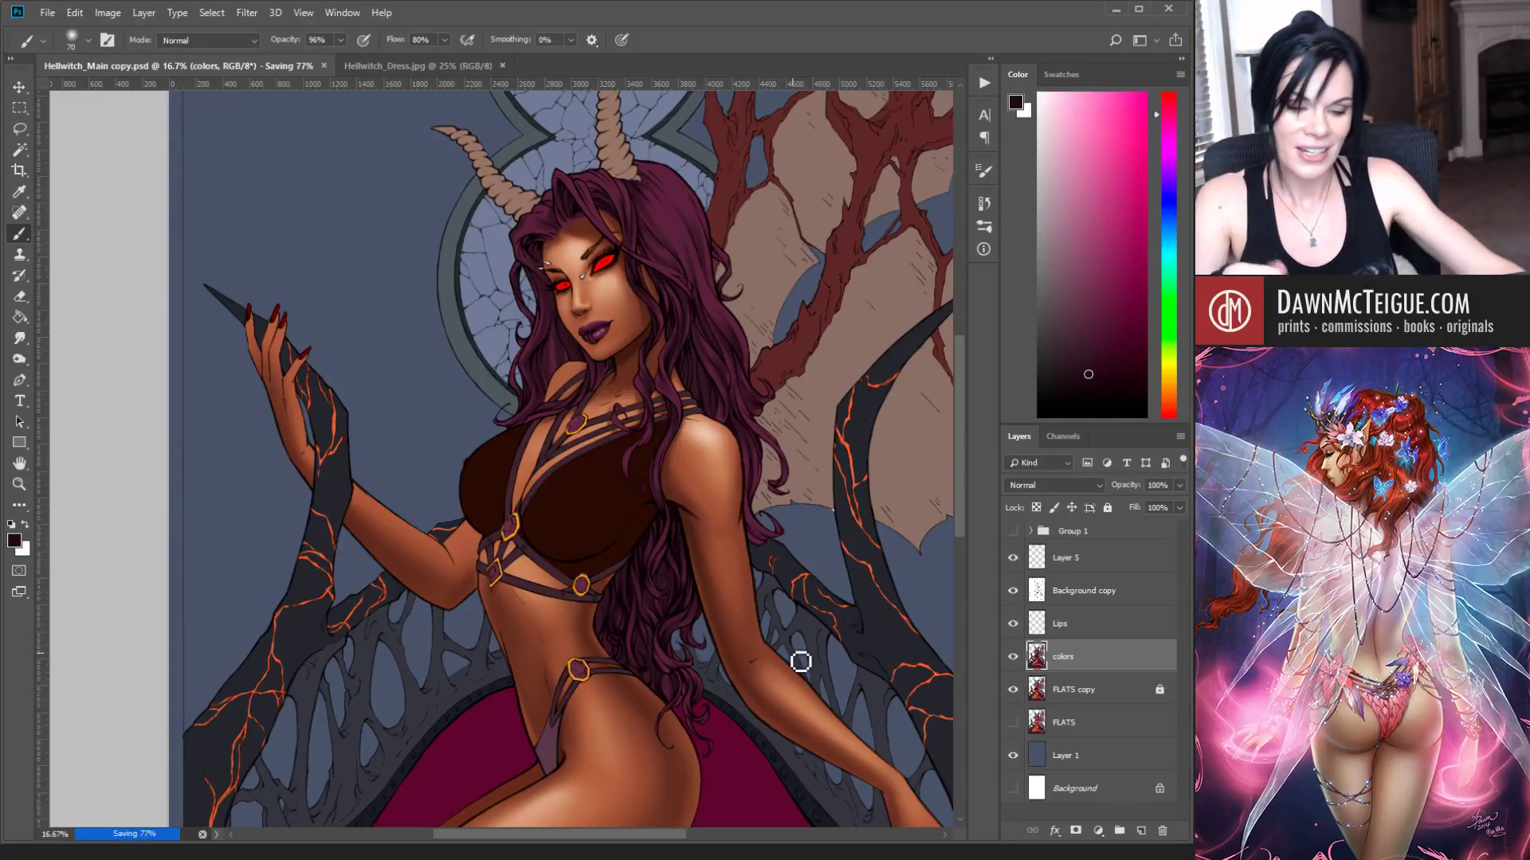
Step: Brush near-black plum shadows down the outer side of the hair beside the wing with the 70 px brush
{"action": "key", "text": "ctrl+minus"}
{"action": "key", "text": "ctrl+minus"}
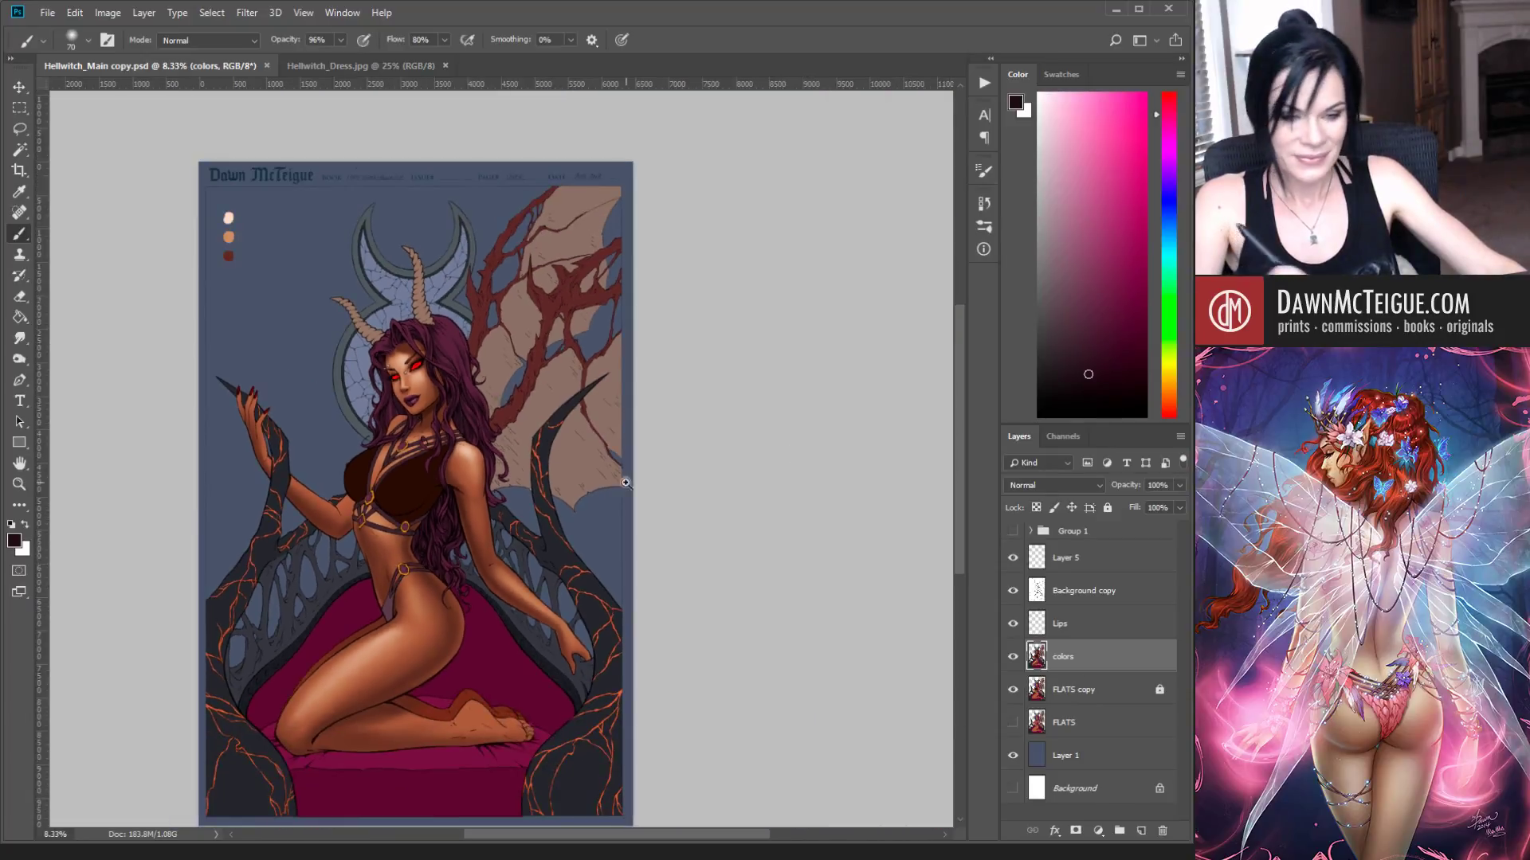
{"action": "left_click", "coordinate": [545, 519], "text": "ctrl"}
{"action": "left_click", "coordinate": [545, 519], "text": "ctrl"}
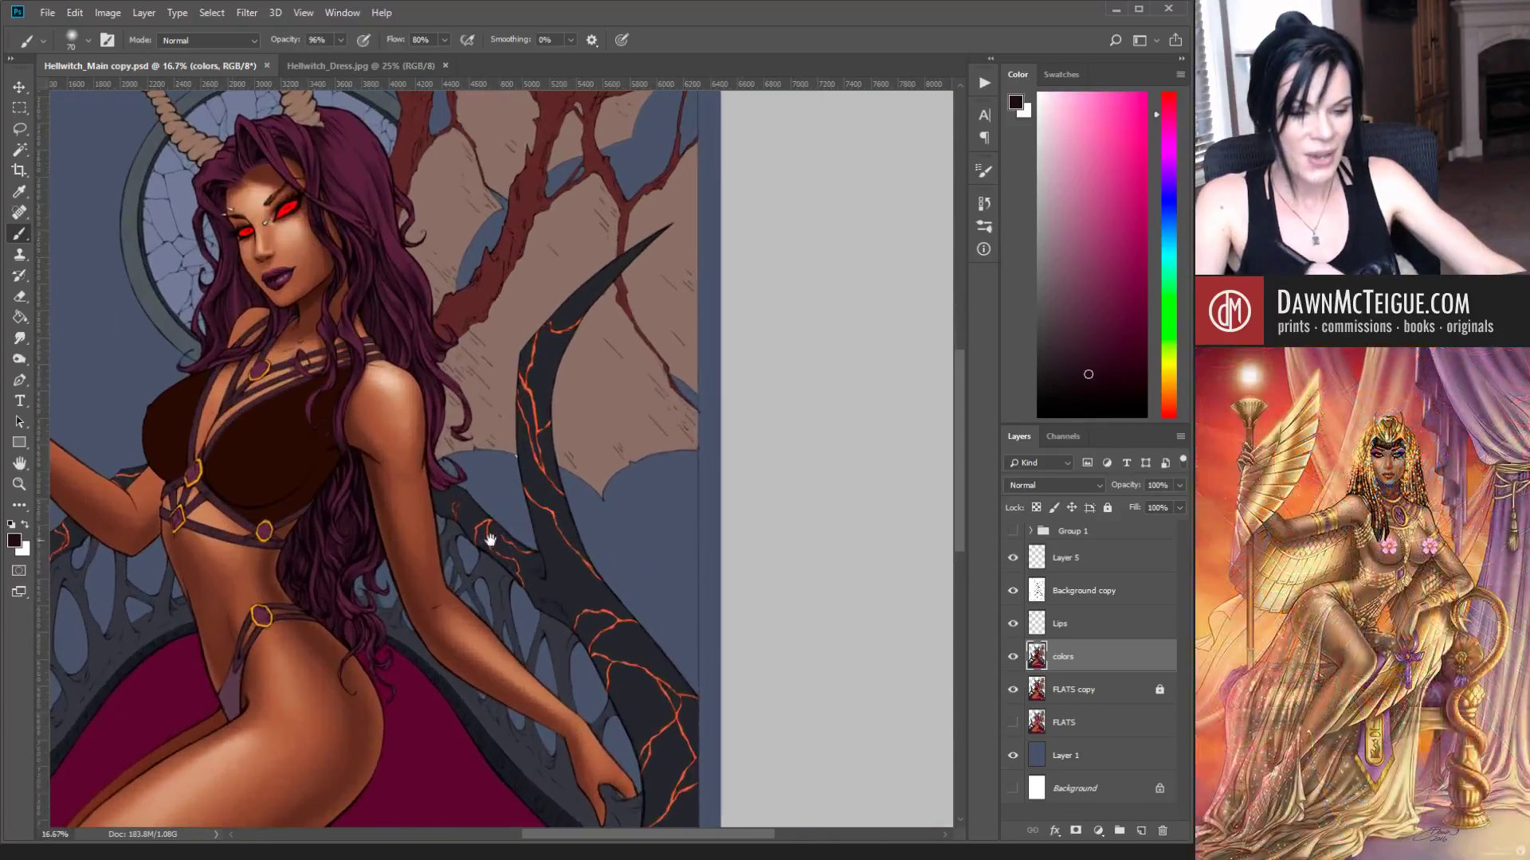
{"action": "left_click_drag", "start_coordinate": [485, 537], "coordinate": [715, 532]}
{"action": "mouse_move", "coordinate": [668, 427]}
{"action": "left_mouse_down"}
{"action": "mouse_move", "coordinate": [641, 460]}
{"action": "mouse_move", "coordinate": [693, 447]}
{"action": "left_mouse_up"}
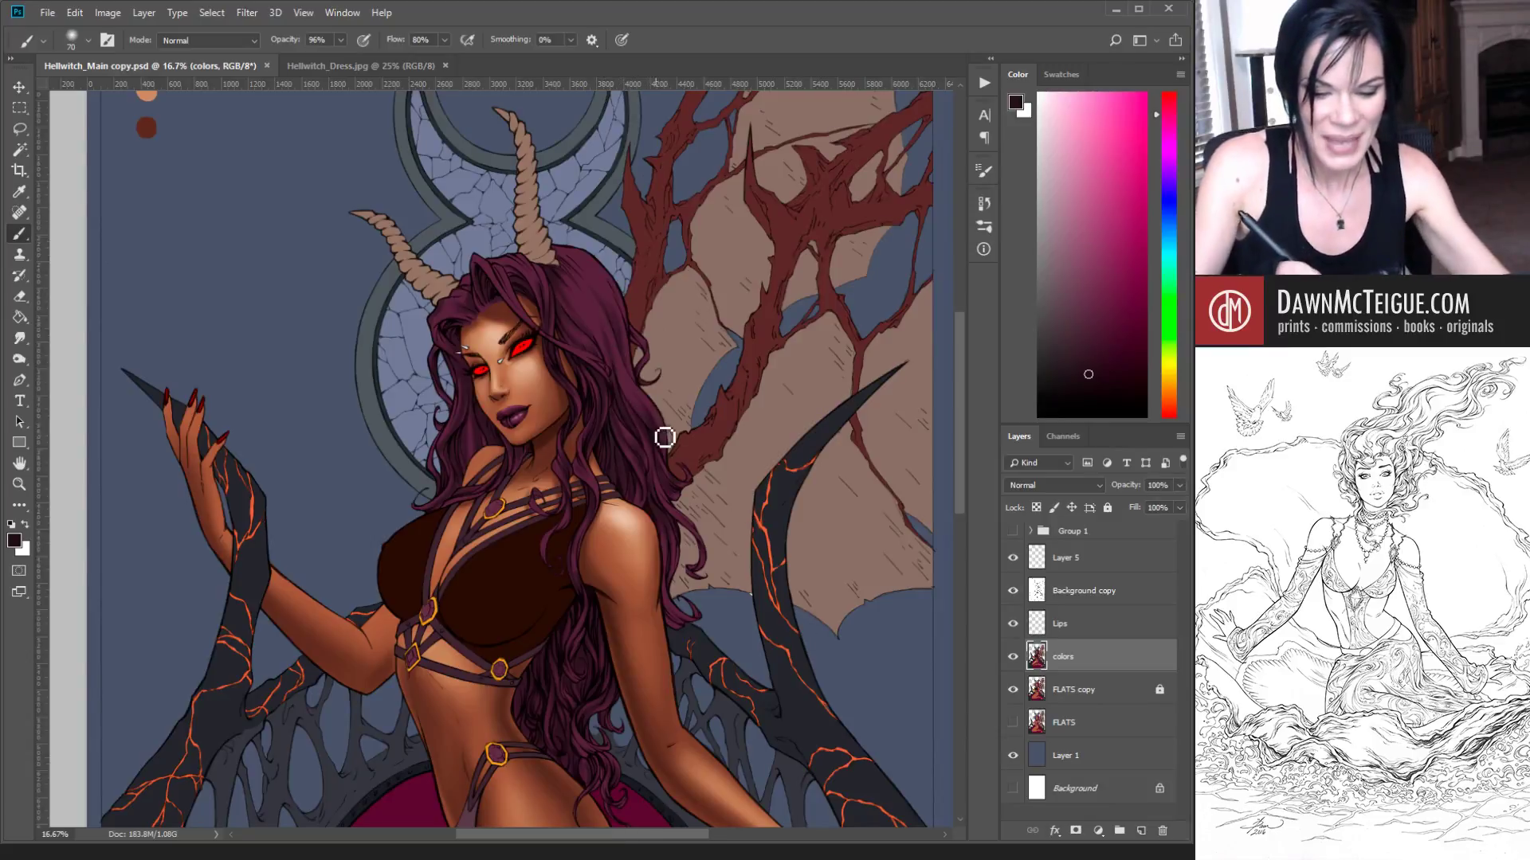
{"action": "left_click_drag", "start_coordinate": [618, 342], "coordinate": [659, 419]}
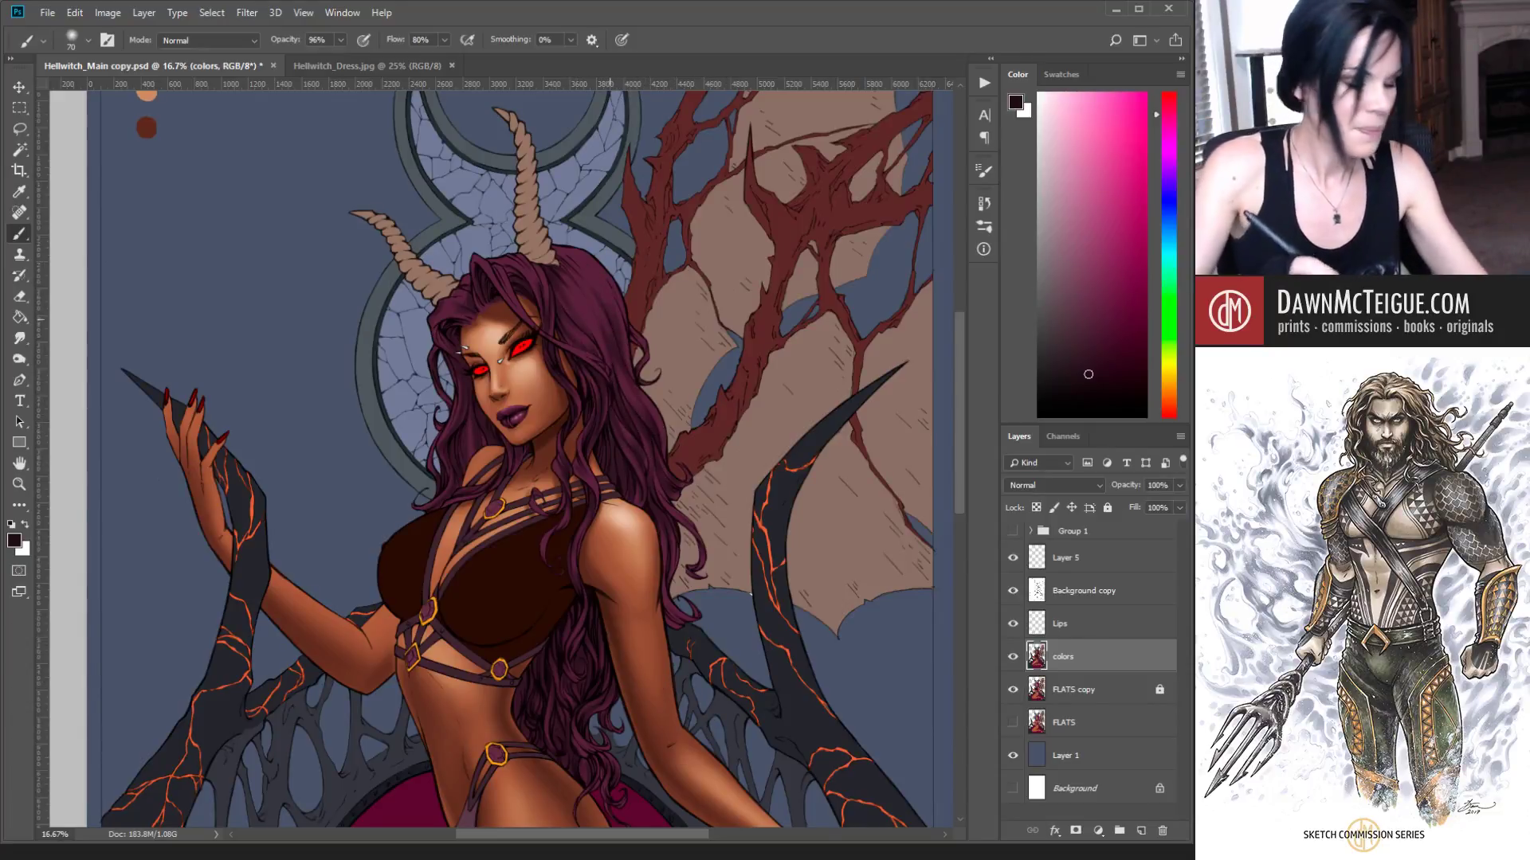
Step: Try a neutral grey highlight on the crown of the hair behind the horn with a 39 px brush
{"action": "left_click", "coordinate": [596, 268], "text": "alt"}
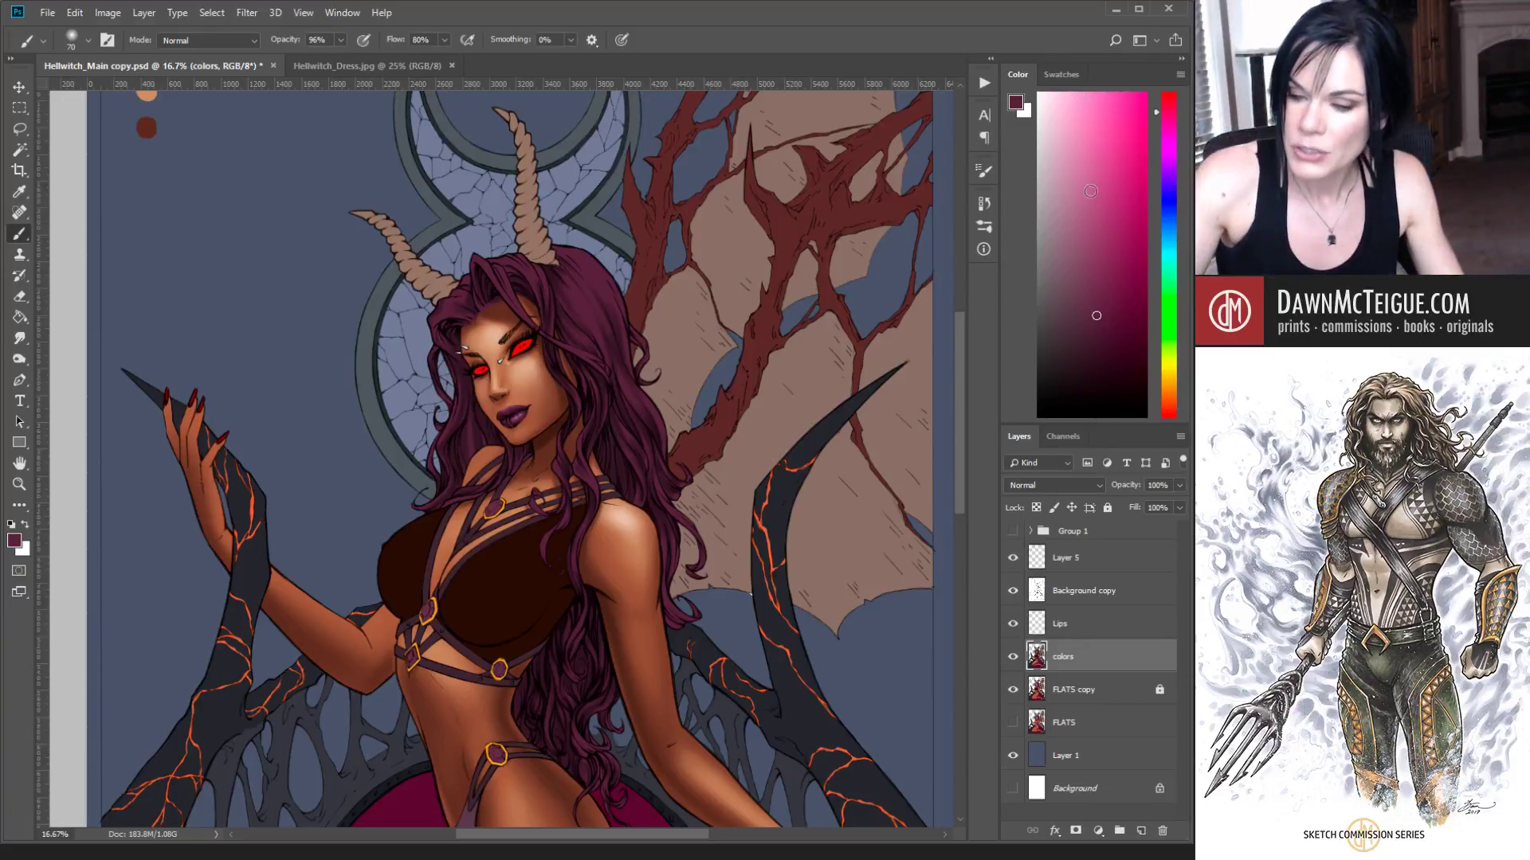
{"action": "left_click_drag", "start_coordinate": [1102, 319], "coordinate": [1052, 231]}
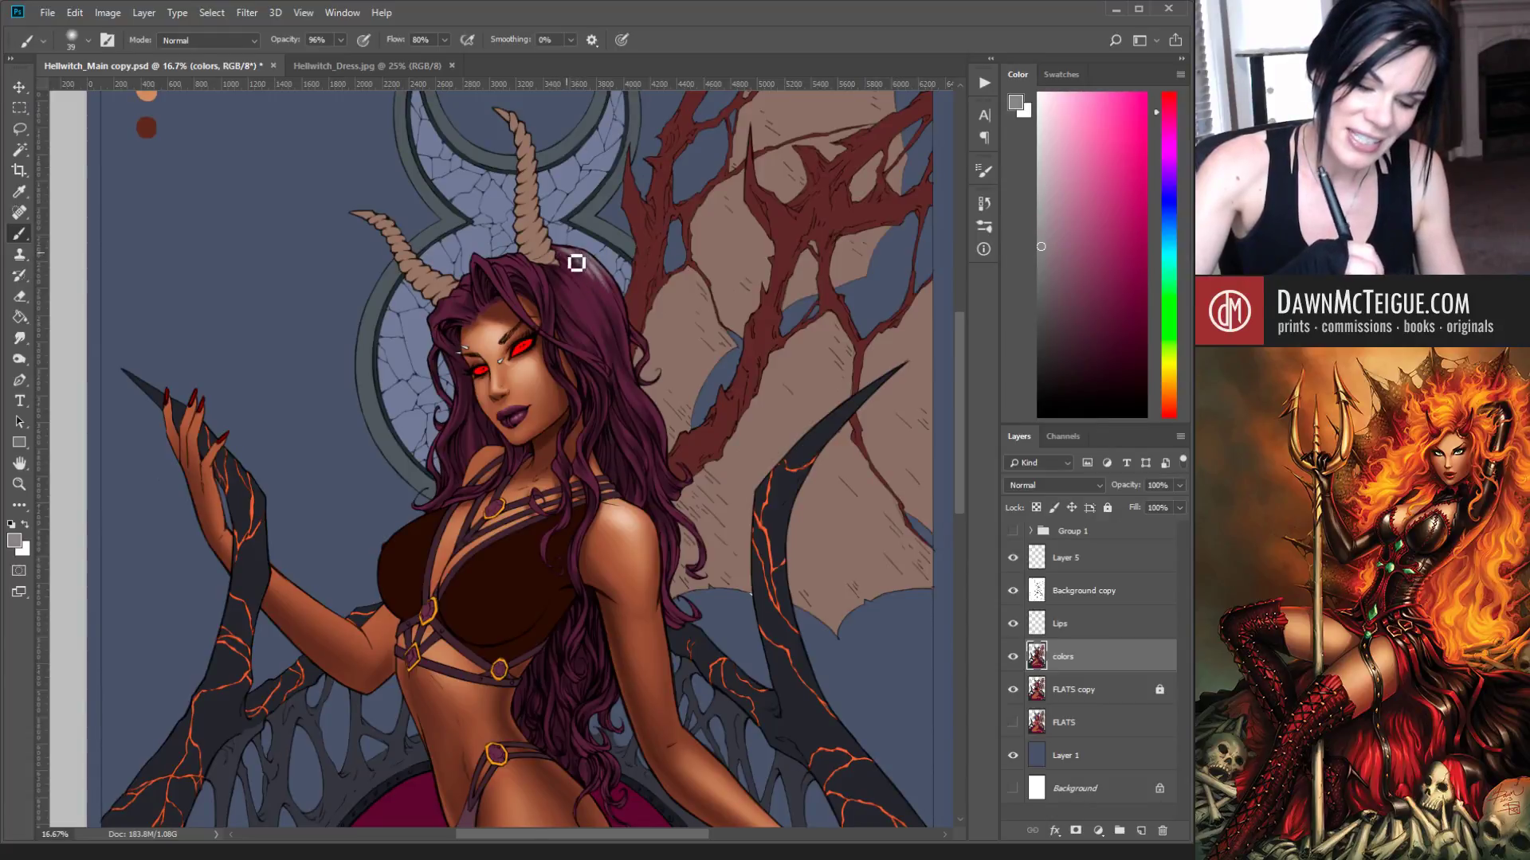
{"action": "left_click", "coordinate": [749, 408], "text": "alt"}
{"action": "left_click", "coordinate": [751, 416], "text": "alt"}
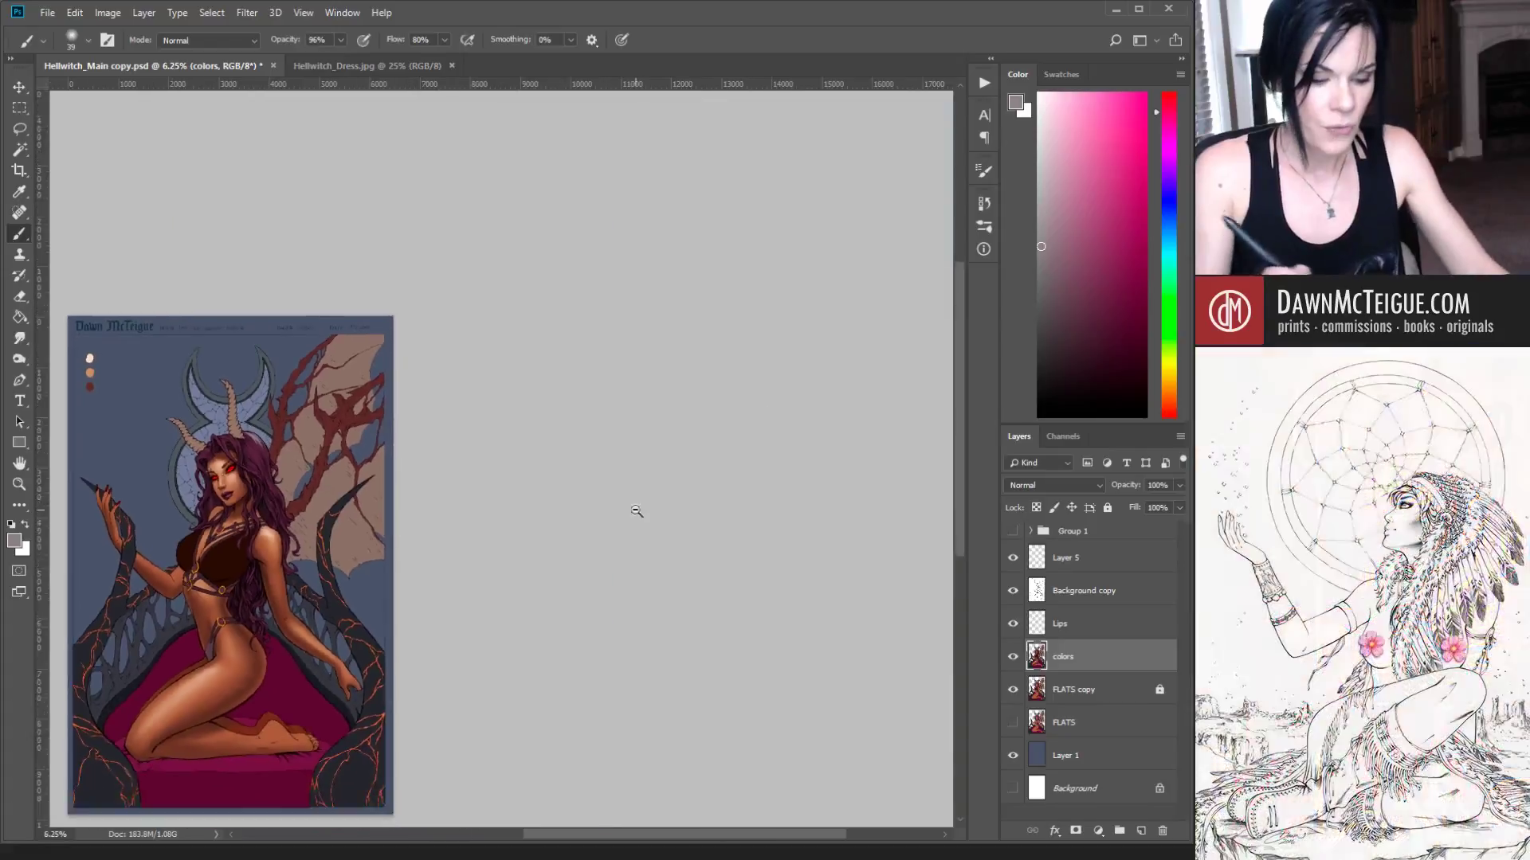
{"action": "left_click_drag", "start_coordinate": [301, 587], "coordinate": [775, 709]}
{"action": "scroll", "coordinate": [621, 478], "scroll_direction": "up", "scroll_amount": 4}
{"action": "left_click_drag", "start_coordinate": [758, 605], "coordinate": [752, 656]}
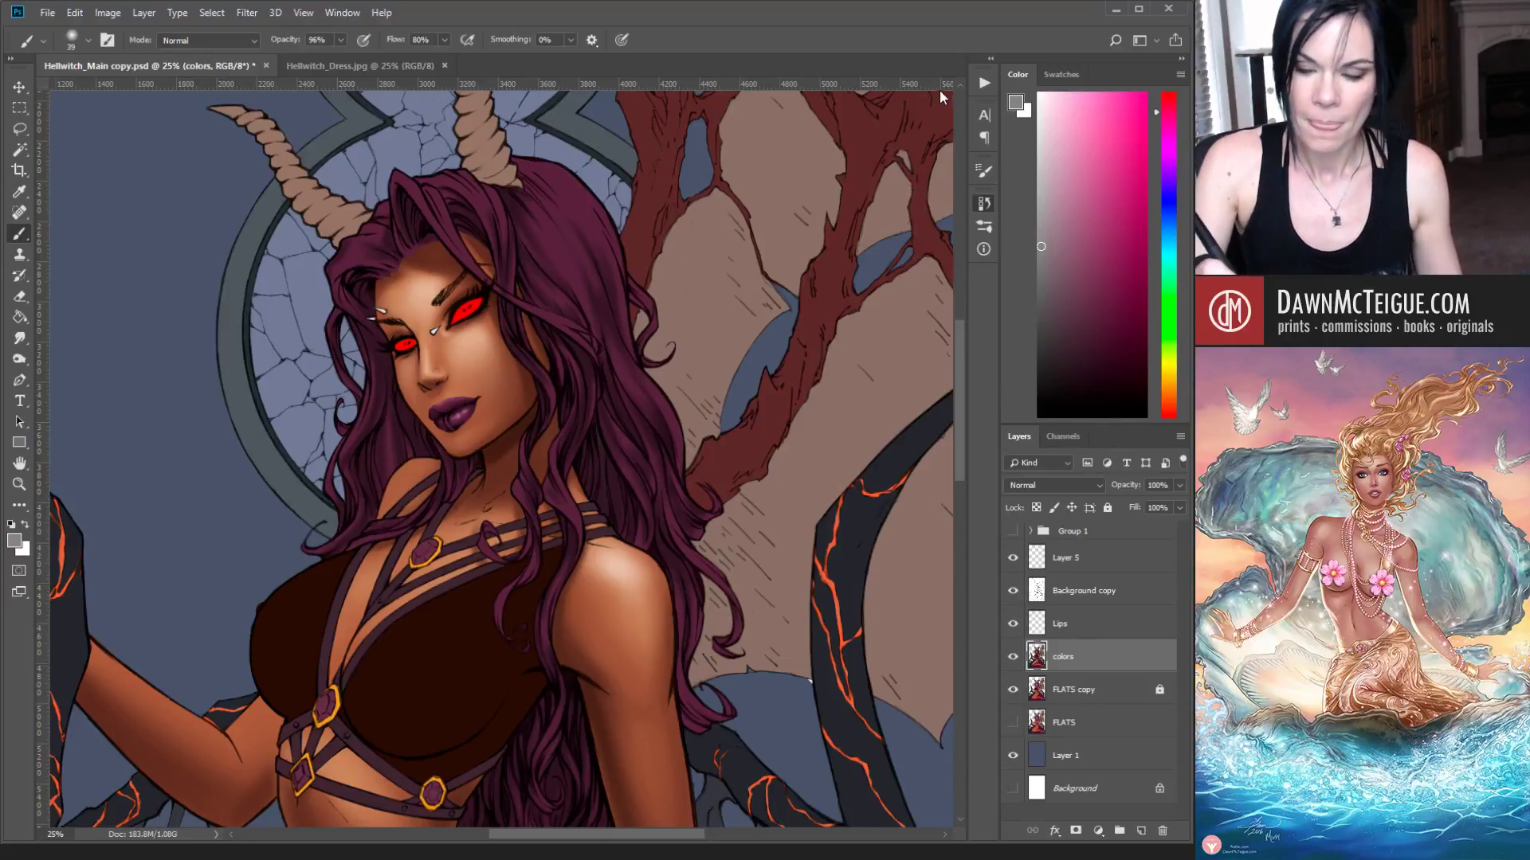
Step: Choose a light dusty mauve and brush curved highlights across the crown of the hair behind the horn at 39 px
{"action": "left_click", "coordinate": [1047, 210]}
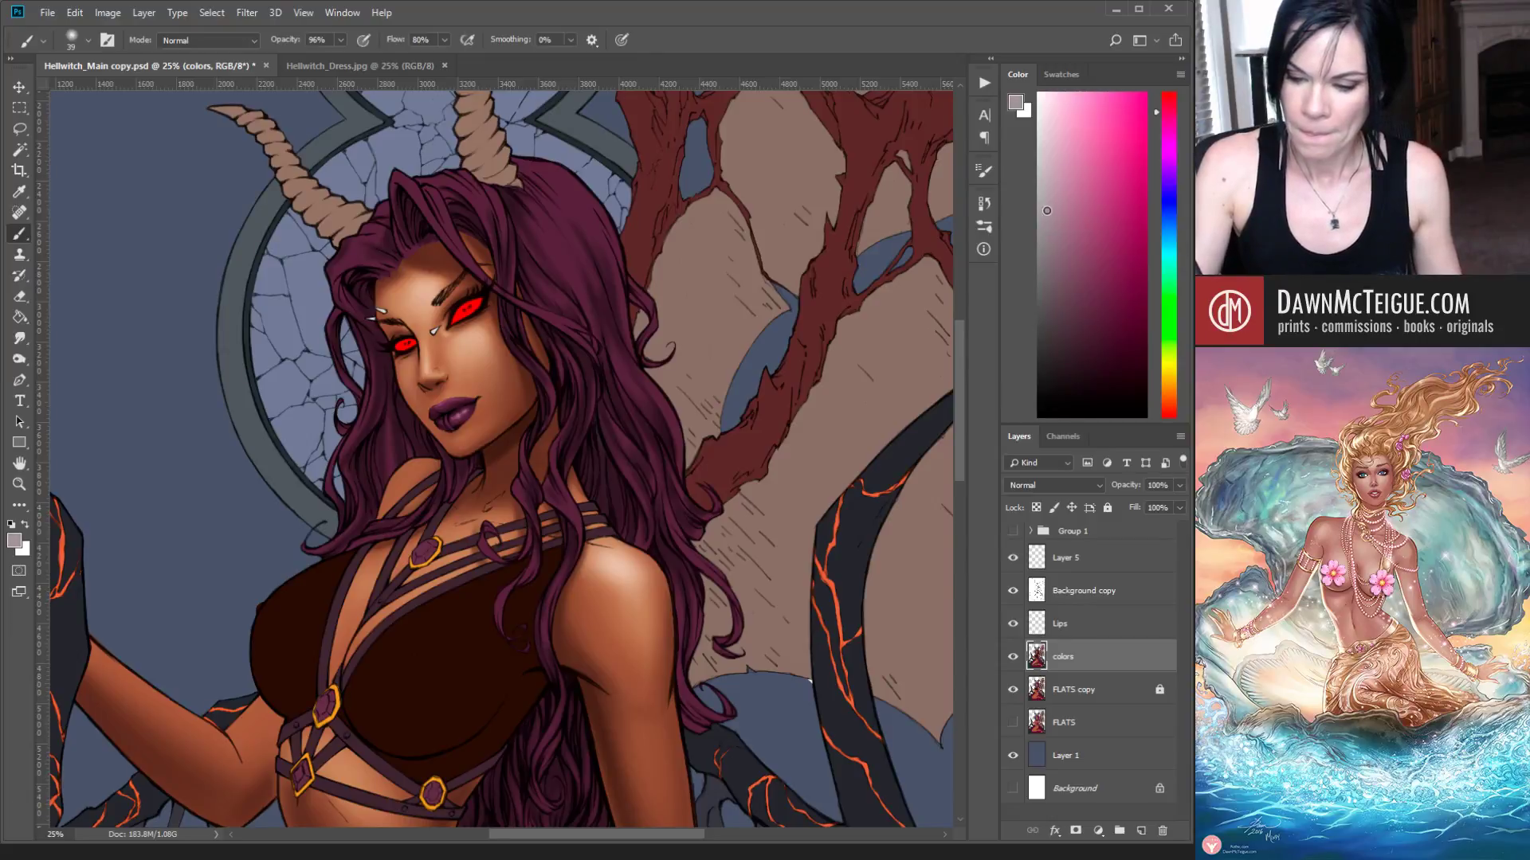
{"action": "left_click", "coordinate": [1066, 224]}
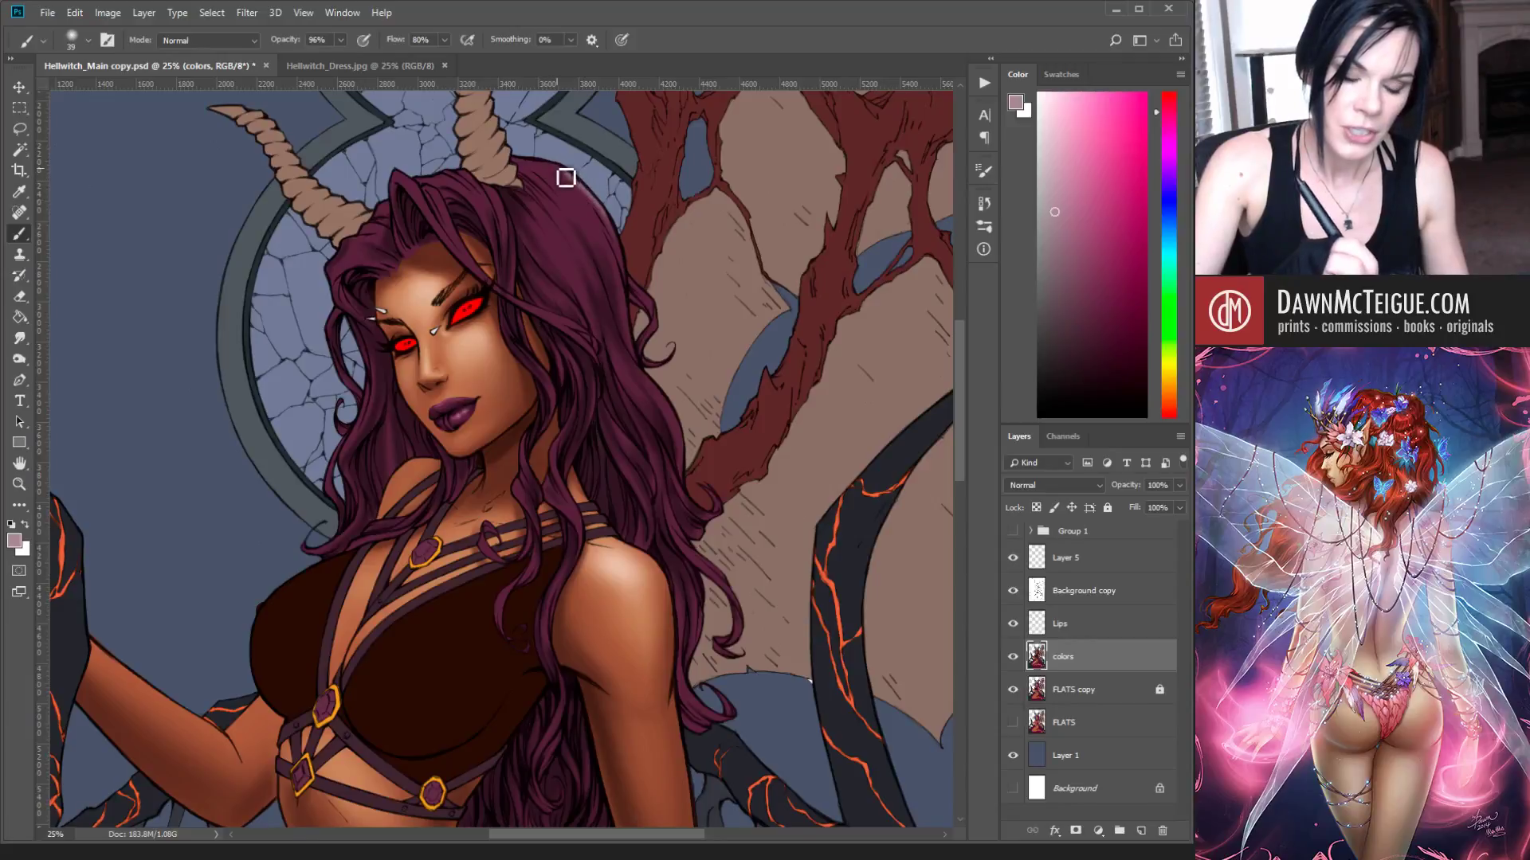
{"action": "left_click_drag", "start_coordinate": [567, 177], "coordinate": [612, 253]}
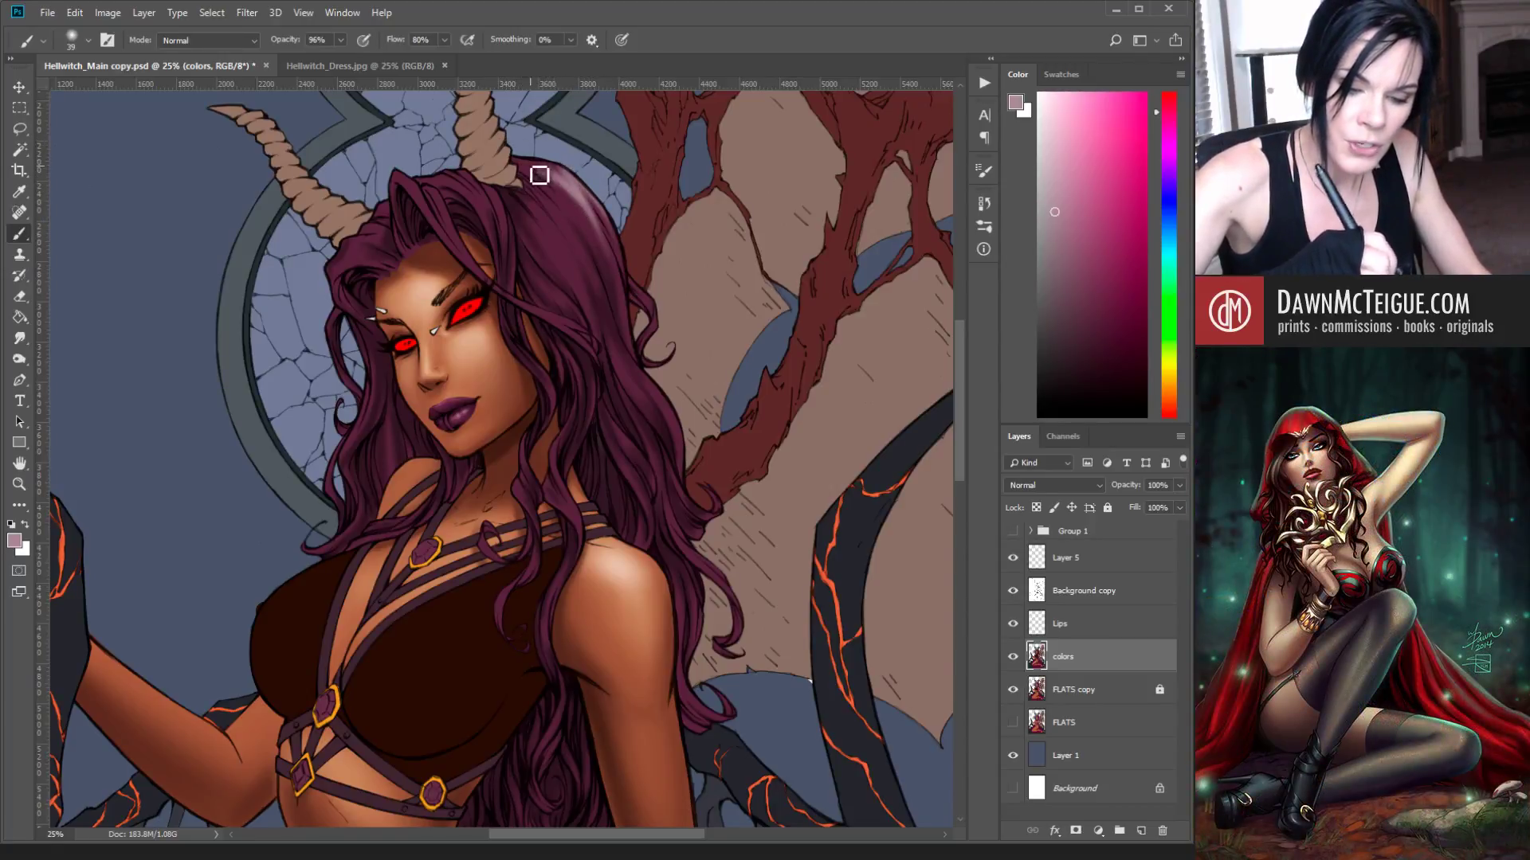
{"action": "mouse_move", "coordinate": [538, 172]}
{"action": "left_mouse_down"}
{"action": "mouse_move", "coordinate": [597, 240]}
{"action": "mouse_move", "coordinate": [550, 183]}
{"action": "mouse_move", "coordinate": [597, 219]}
{"action": "mouse_move", "coordinate": [567, 189]}
{"action": "mouse_move", "coordinate": [605, 245]}
{"action": "left_mouse_up"}
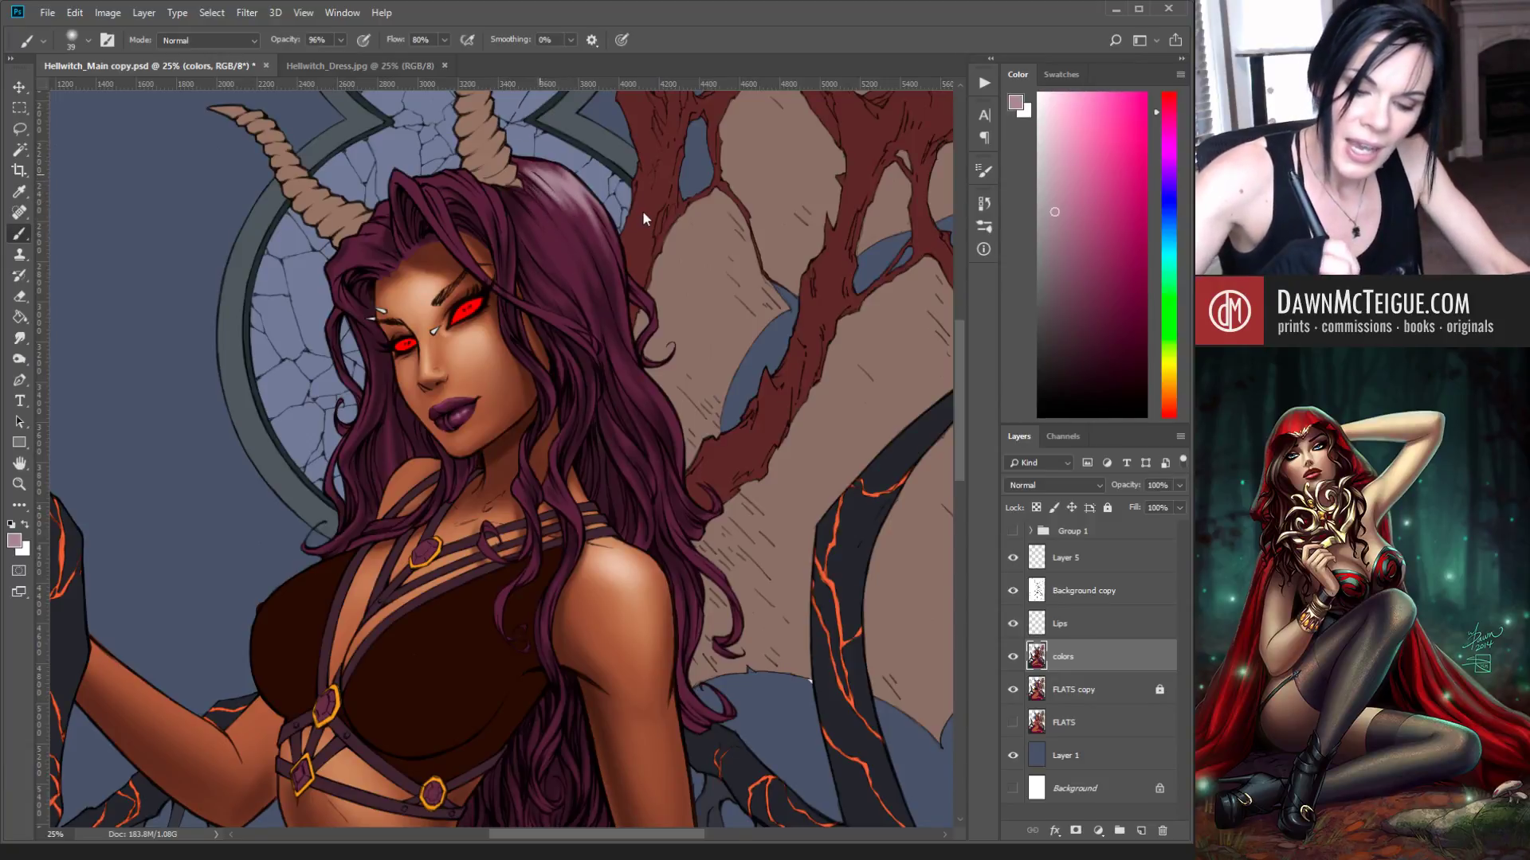
Step: Reduce the brush to 15 px and paint fine mauve highlight streaks along the strands on the crown
{"action": "key", "text": "bracketleft"}
{"action": "key", "text": "bracketleft"}
{"action": "key", "text": "bracketleft"}
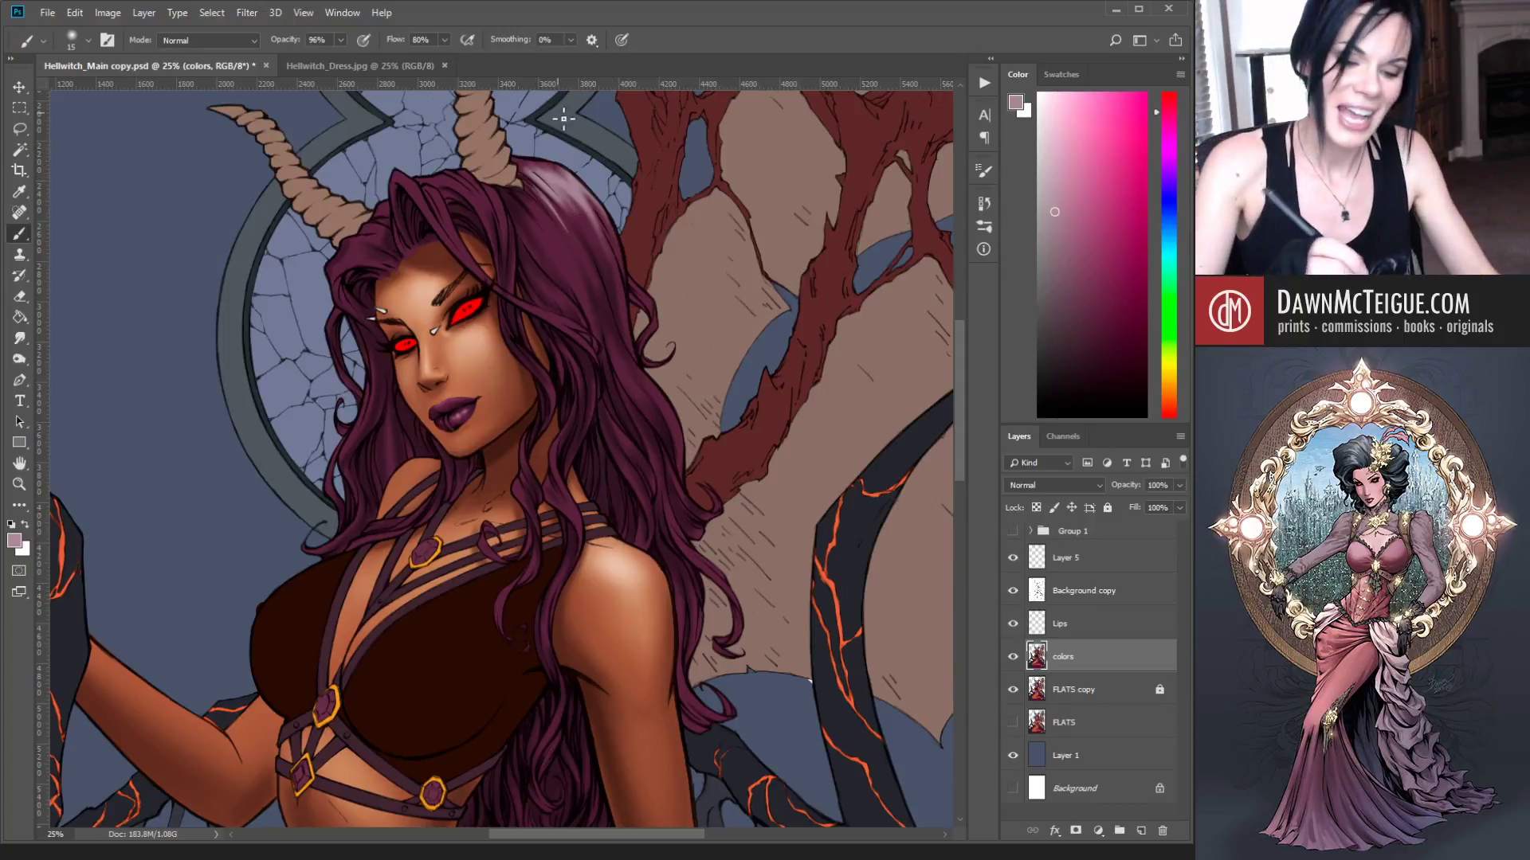
{"action": "left_click", "coordinate": [747, 330], "text": "alt"}
{"action": "left_click", "coordinate": [760, 367], "text": "alt"}
{"action": "left_click_drag", "start_coordinate": [760, 372], "coordinate": [749, 375]}
{"action": "left_click", "coordinate": [751, 374], "text": "alt"}
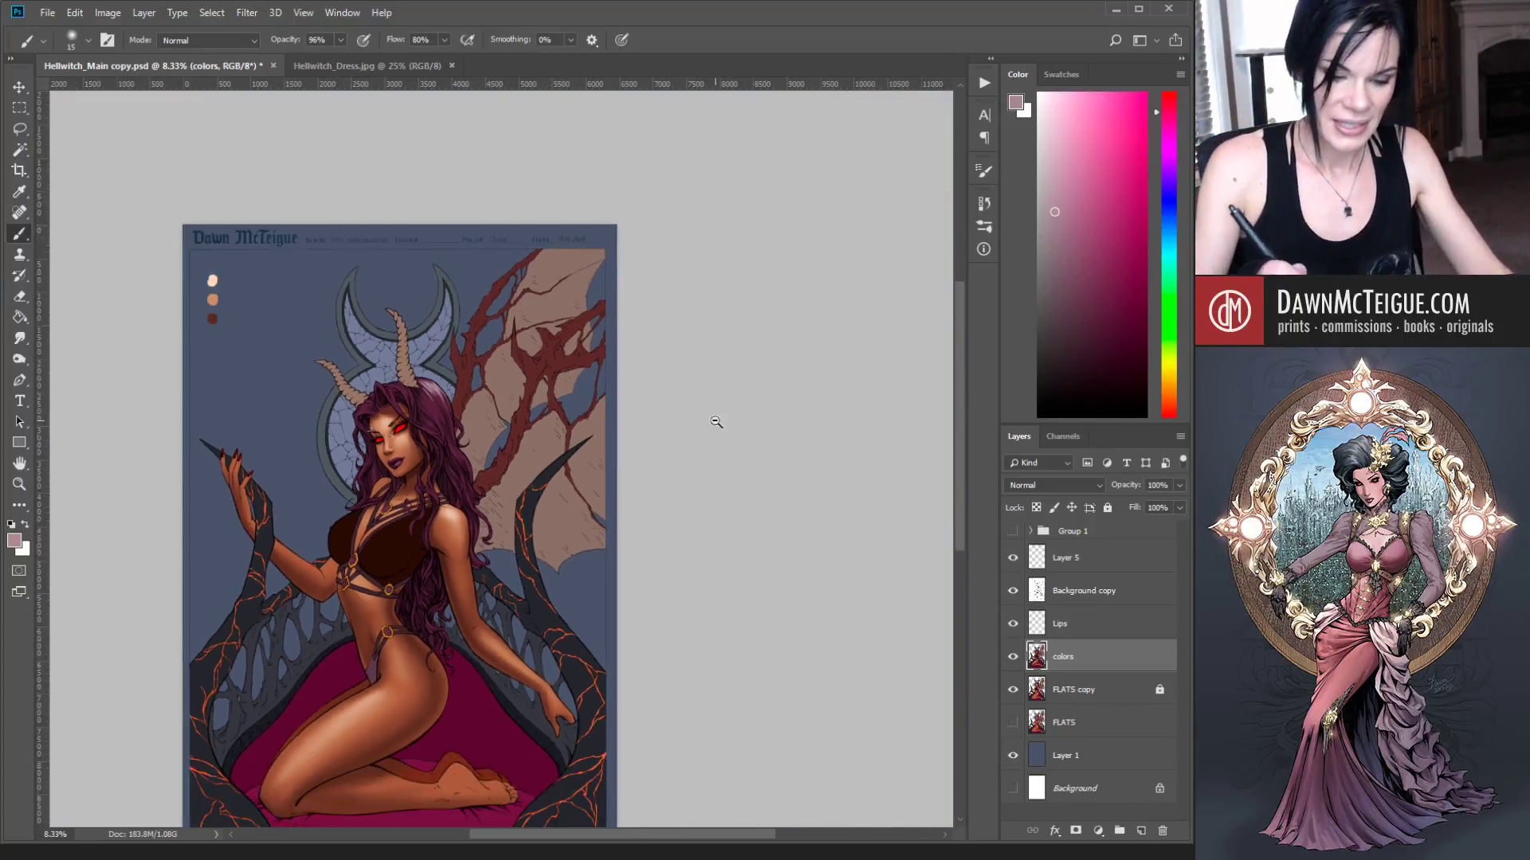
{"action": "left_click", "coordinate": [498, 462], "text": "ctrl"}
{"action": "left_click", "coordinate": [498, 462], "text": "ctrl"}
{"action": "left_click", "coordinate": [498, 462], "text": "ctrl"}
{"action": "left_click", "coordinate": [499, 462], "text": "ctrl"}
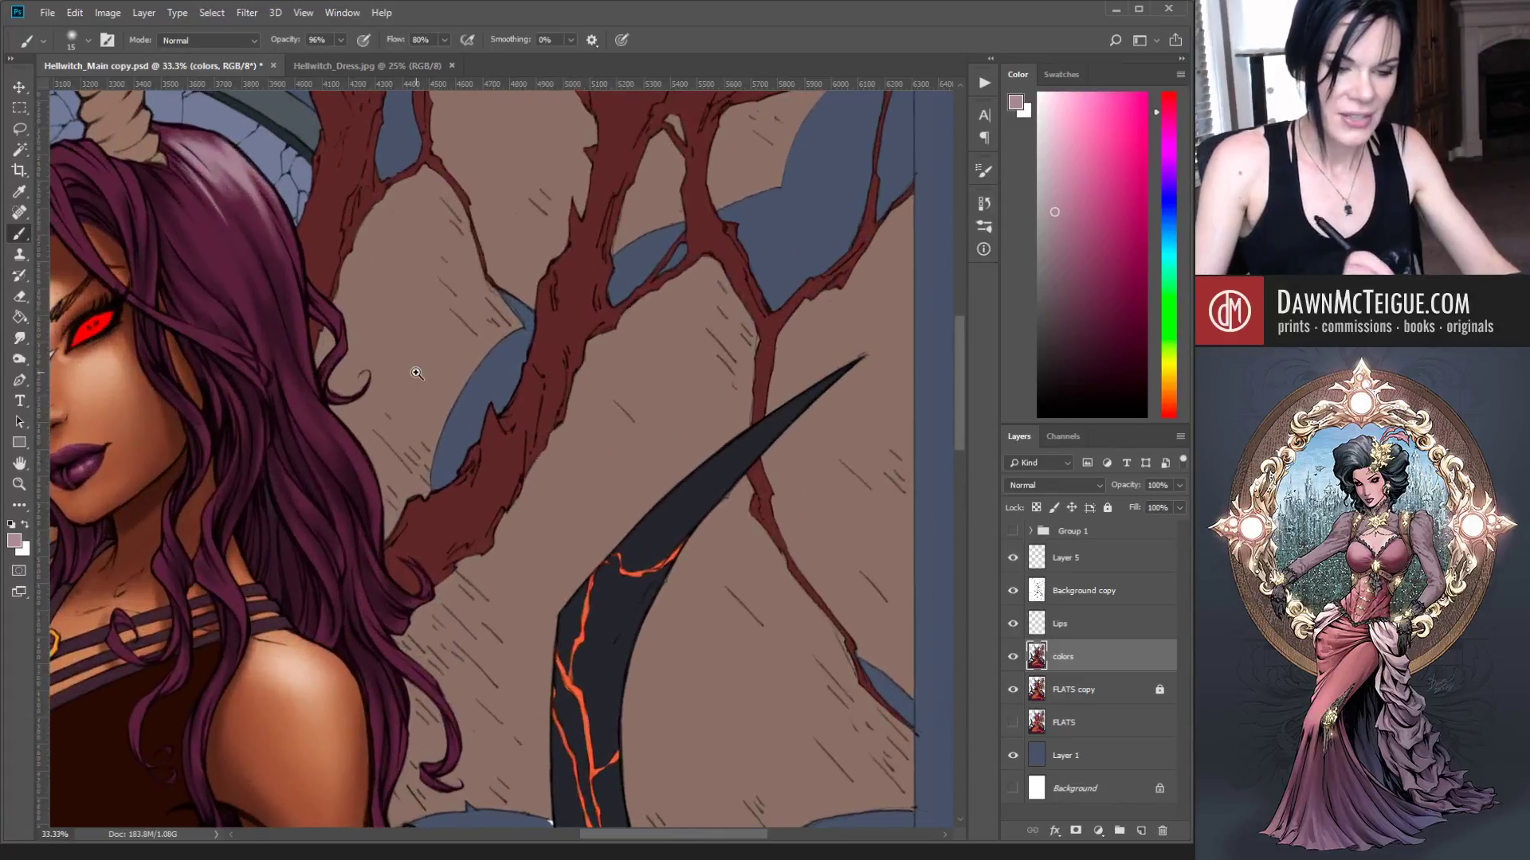
{"action": "left_click", "coordinate": [417, 373], "text": "ctrl"}
{"action": "left_click_drag", "start_coordinate": [358, 343], "coordinate": [757, 567]}
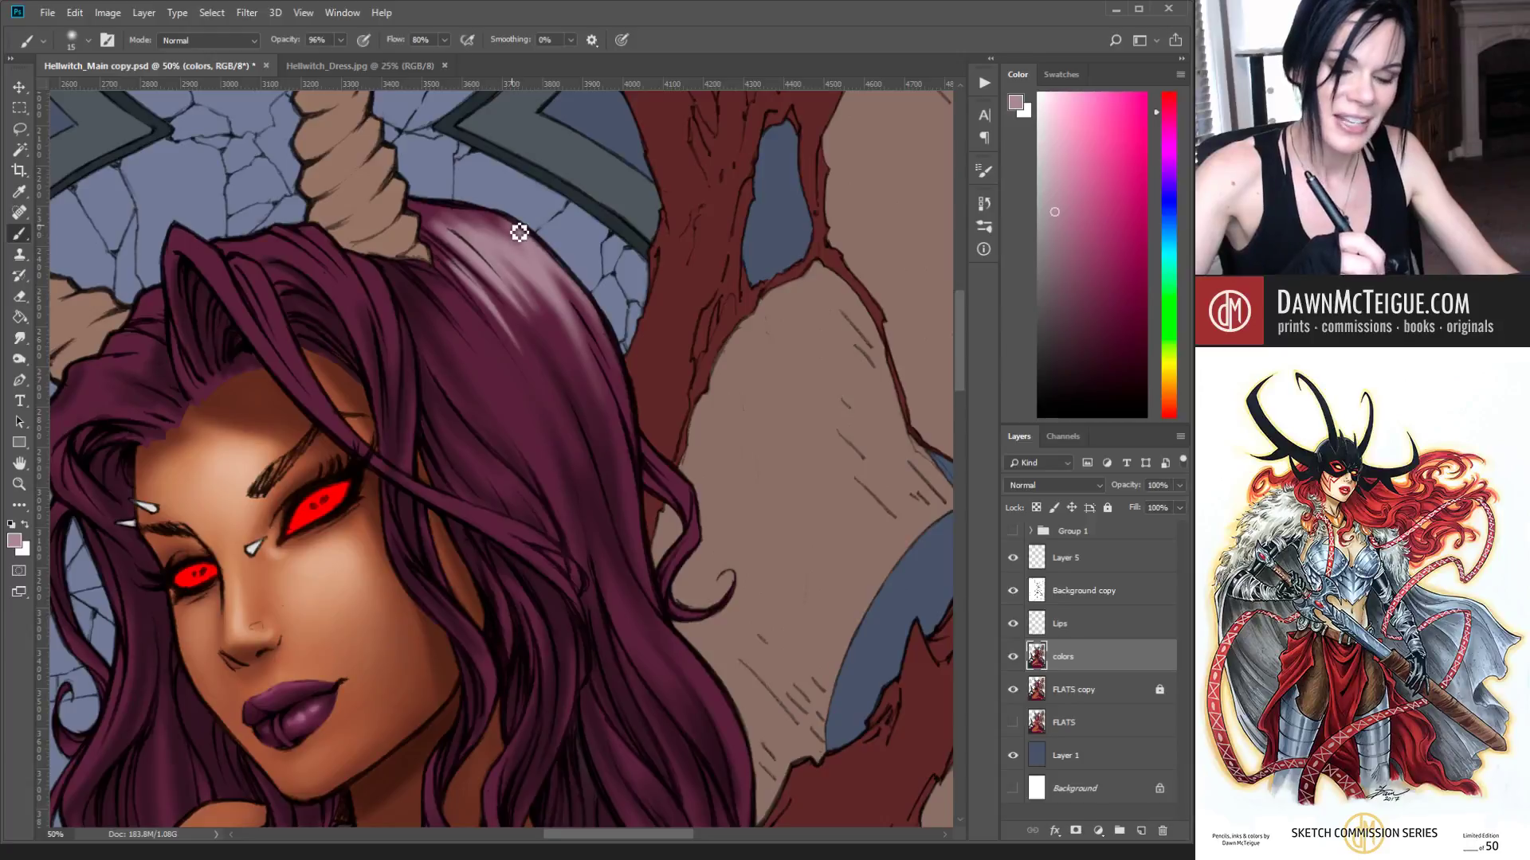
Step: Highlight the strand in front of the horn and extend the crown streaks at 25 px, sampling the hair's purple and mauve
{"action": "key", "text": "bracketright"}
{"action": "key", "text": "bracketright"}
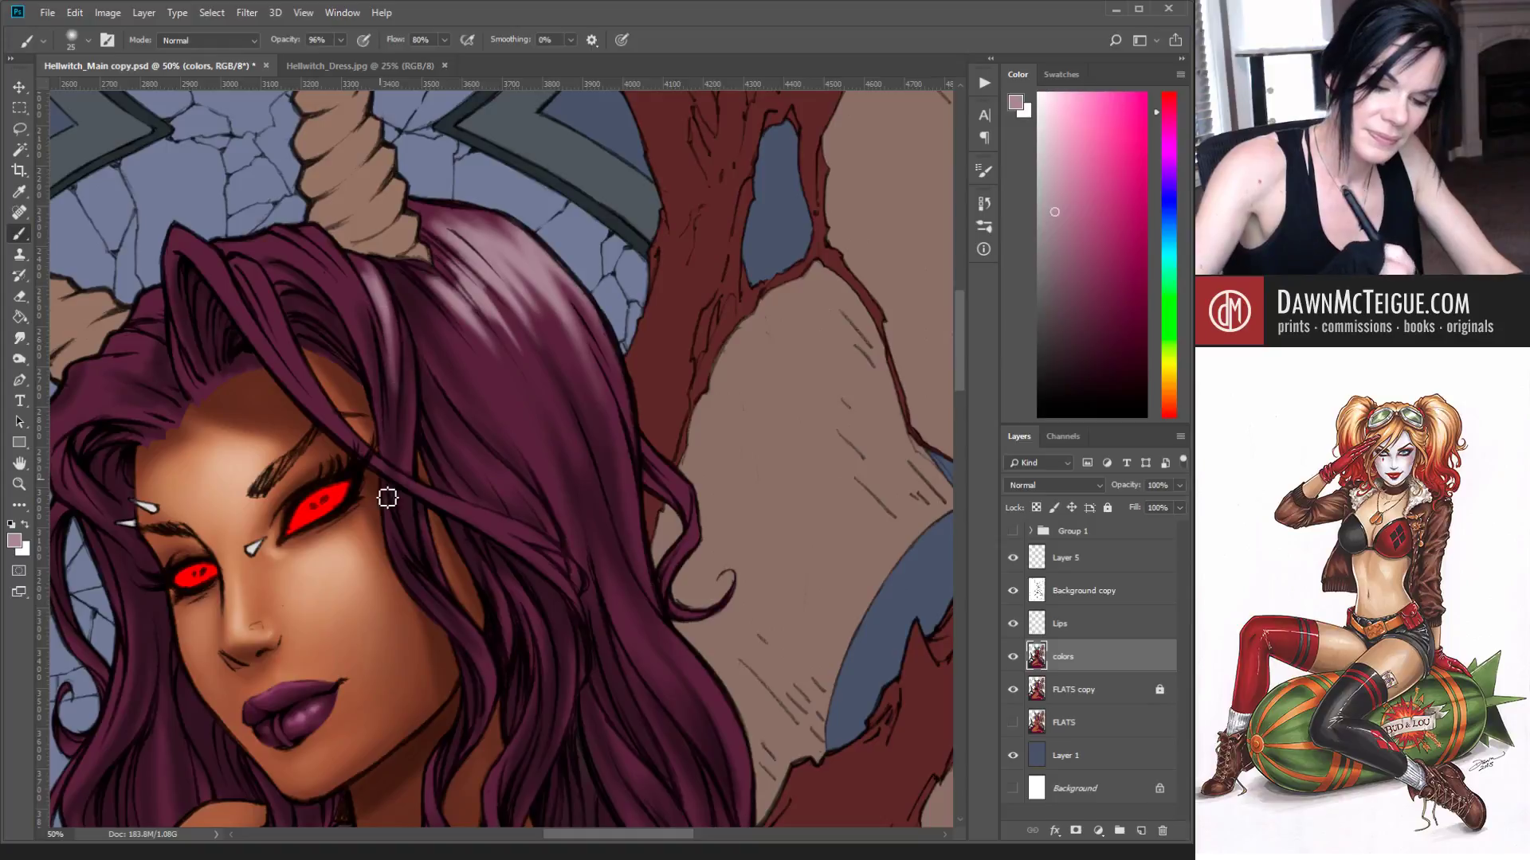
{"action": "left_click", "coordinate": [358, 289], "text": "alt"}
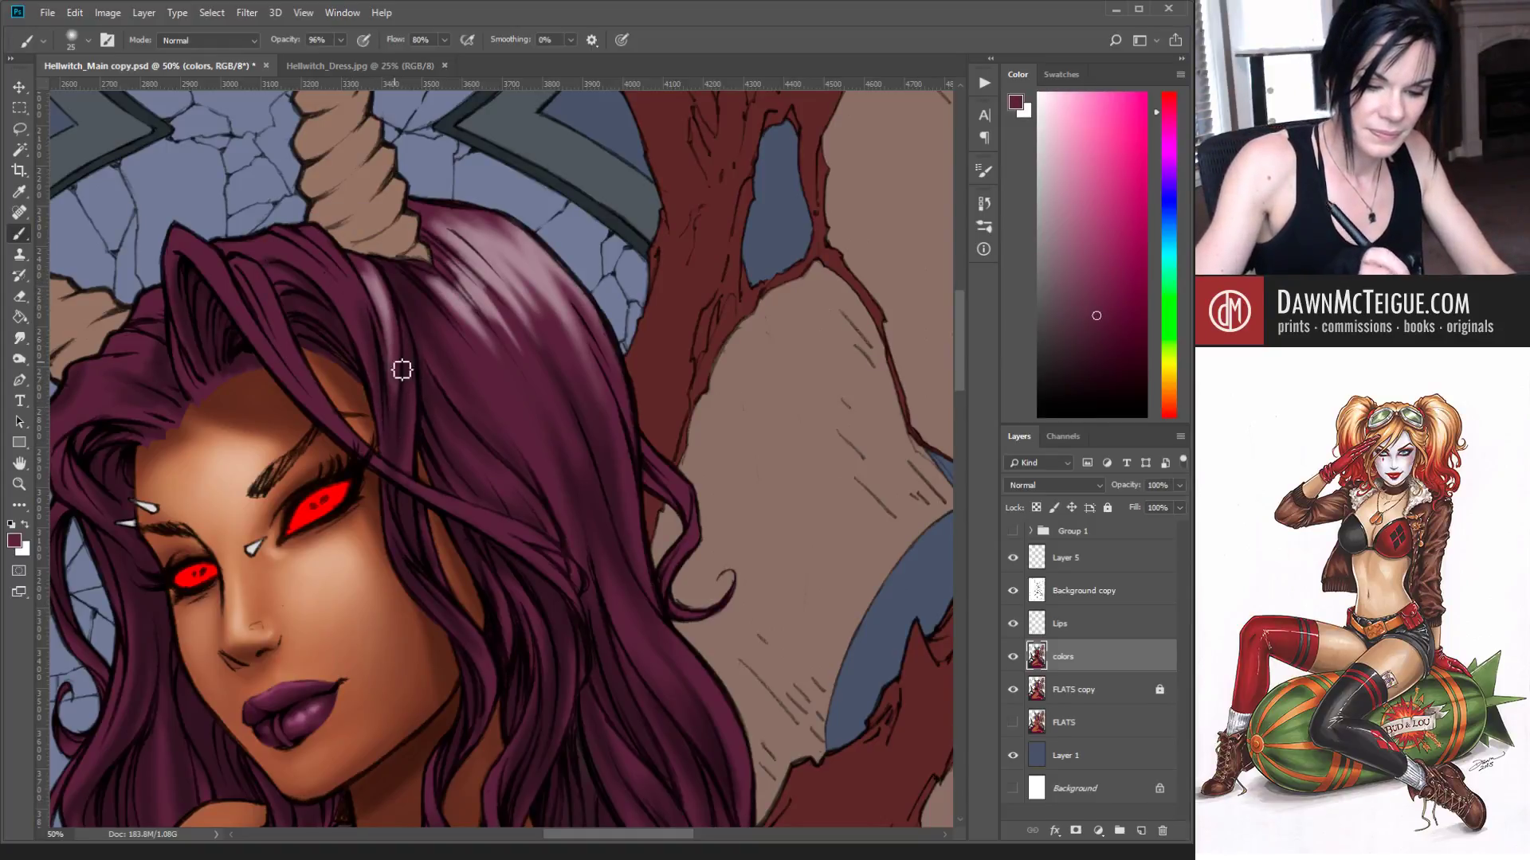
{"action": "left_click", "coordinate": [389, 288], "text": "alt"}
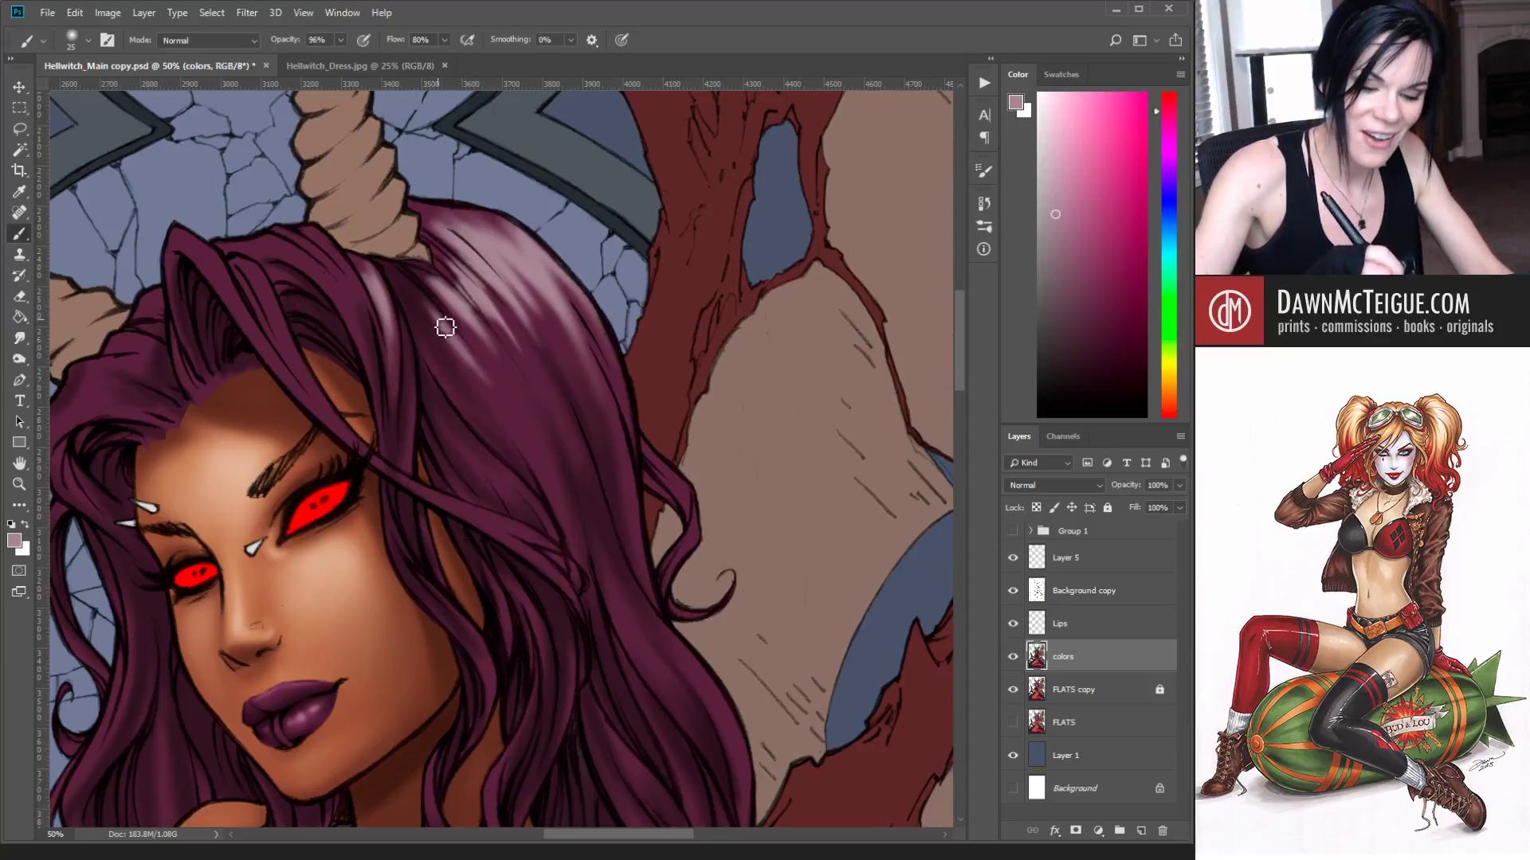
Step: Enlarge the brush to 75 px and sweep soft mauve strokes down the crown to broaden and blend the highlights
{"action": "key", "text": "bracketright"}
{"action": "key", "text": "bracketright"}
{"action": "key", "text": "bracketright"}
{"action": "key", "text": "bracketright"}
{"action": "key", "text": "bracketright"}
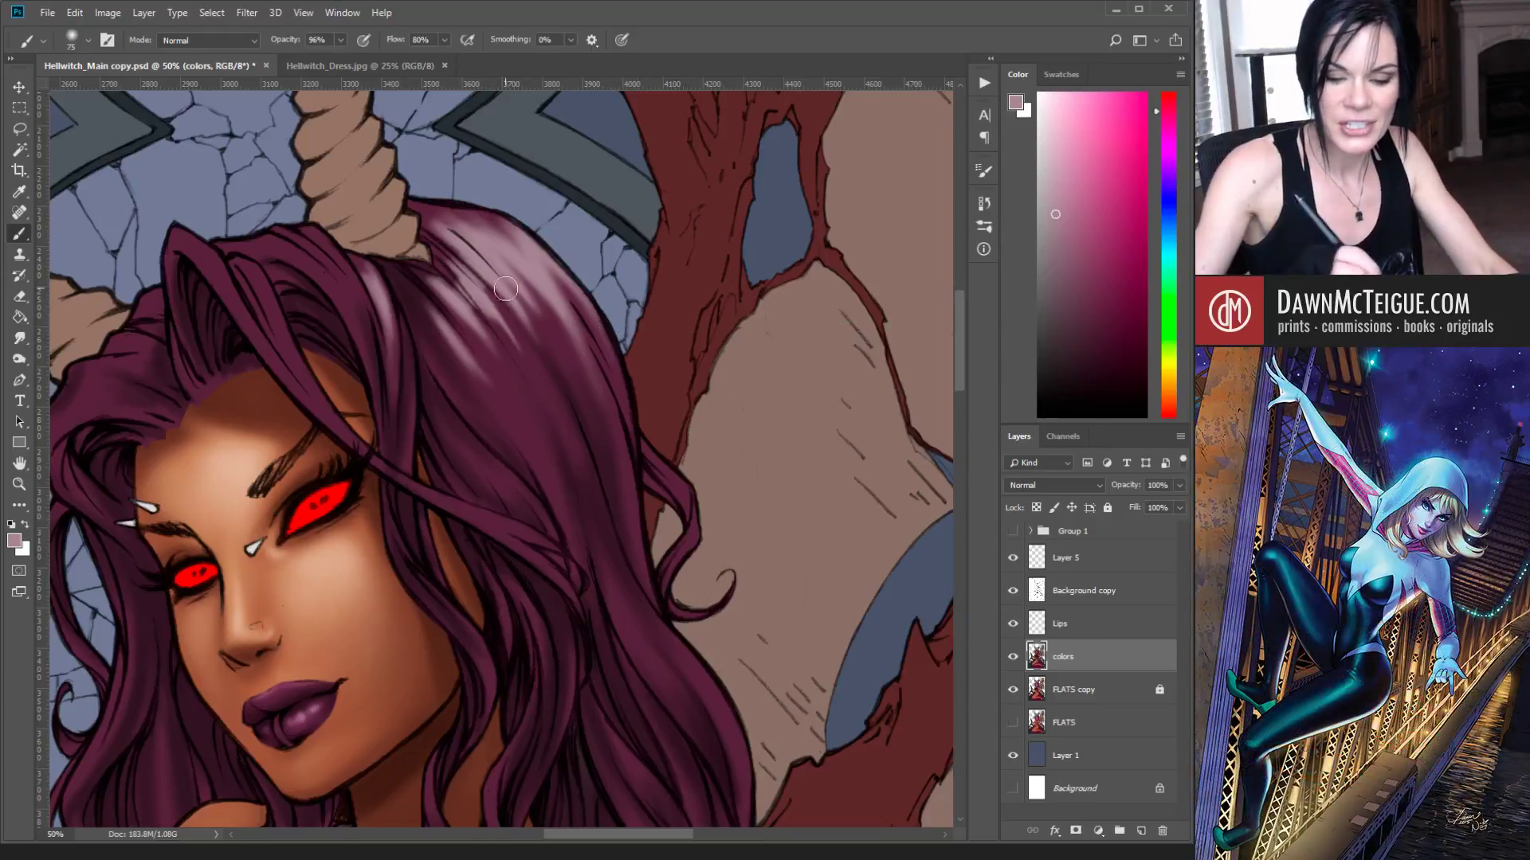
{"action": "left_click_drag", "start_coordinate": [505, 288], "coordinate": [522, 343]}
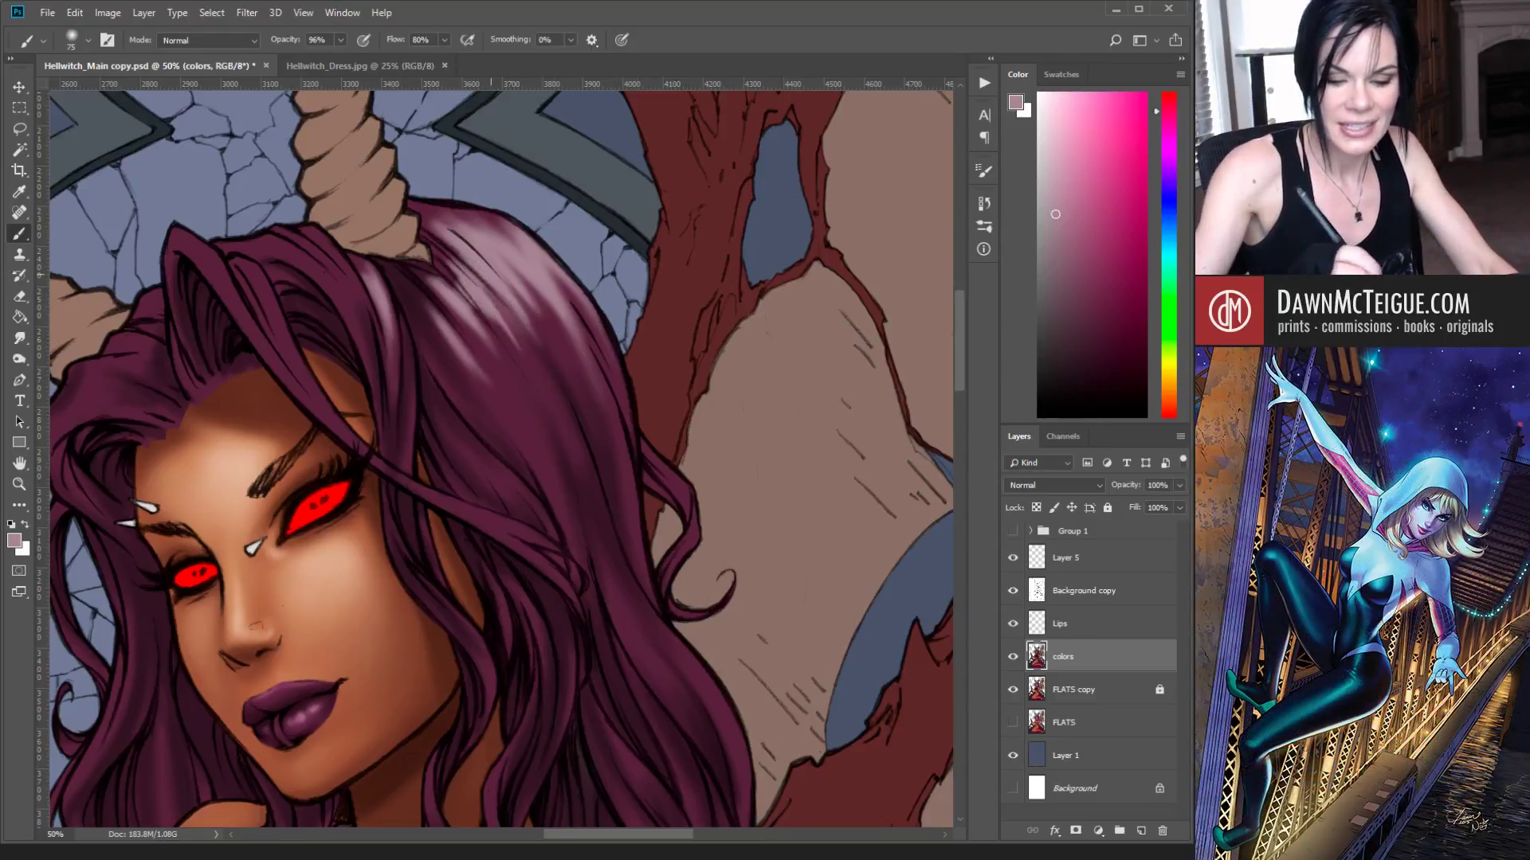
{"action": "left_click_drag", "start_coordinate": [506, 266], "coordinate": [543, 315]}
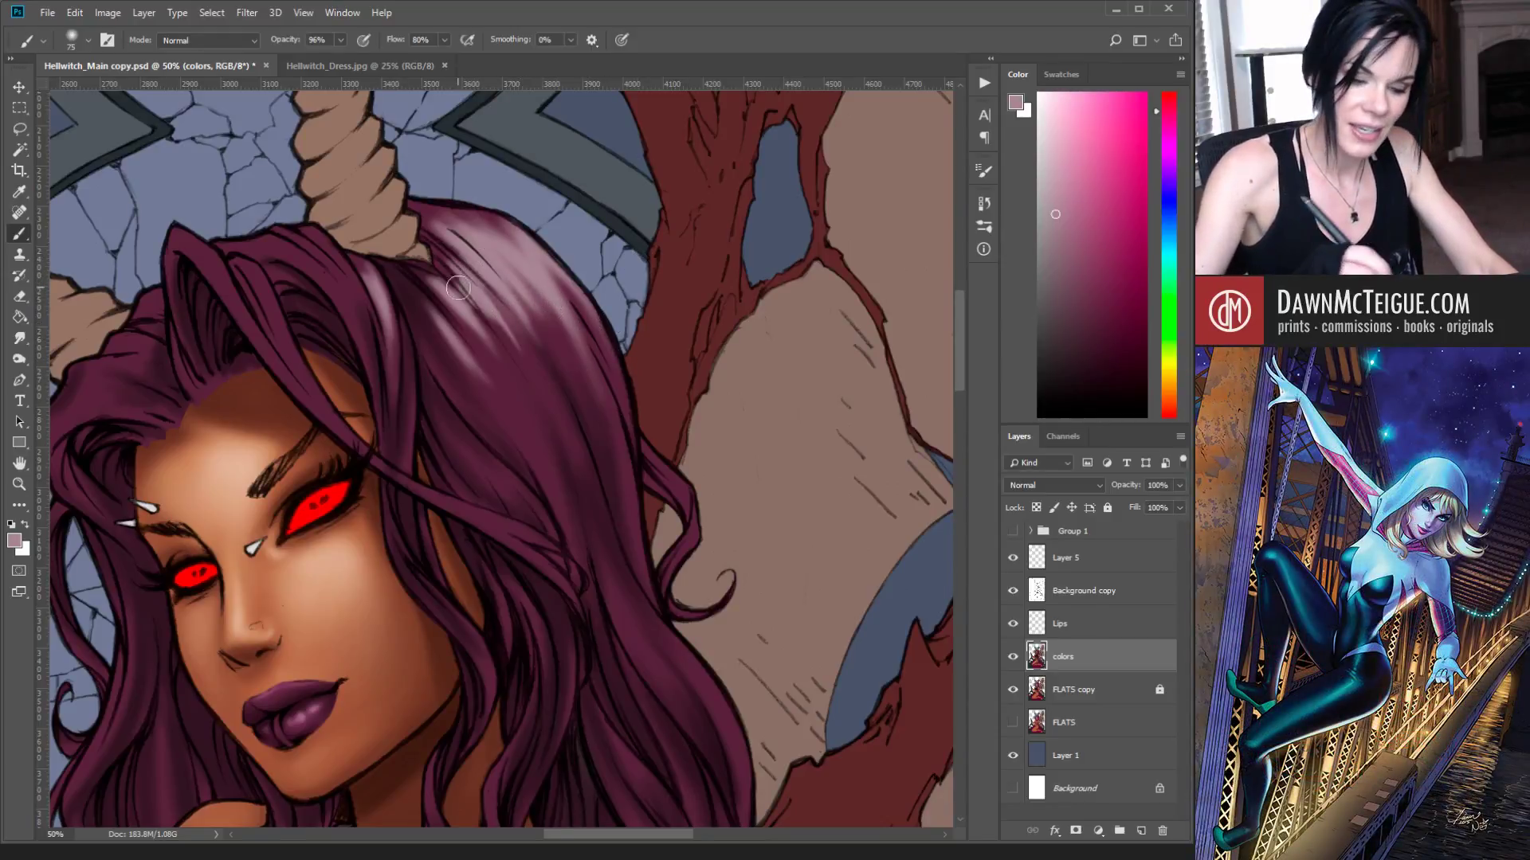
{"action": "left_click_drag", "start_coordinate": [458, 288], "coordinate": [491, 341]}
{"action": "left_click_drag", "start_coordinate": [471, 294], "coordinate": [526, 368]}
{"action": "mouse_move", "coordinate": [478, 288]}
{"action": "left_mouse_down"}
{"action": "mouse_move", "coordinate": [447, 294]}
{"action": "mouse_move", "coordinate": [489, 370]}
{"action": "left_mouse_up"}
{"action": "left_click_drag", "start_coordinate": [440, 312], "coordinate": [512, 420]}
{"action": "left_click_drag", "start_coordinate": [455, 347], "coordinate": [494, 395]}
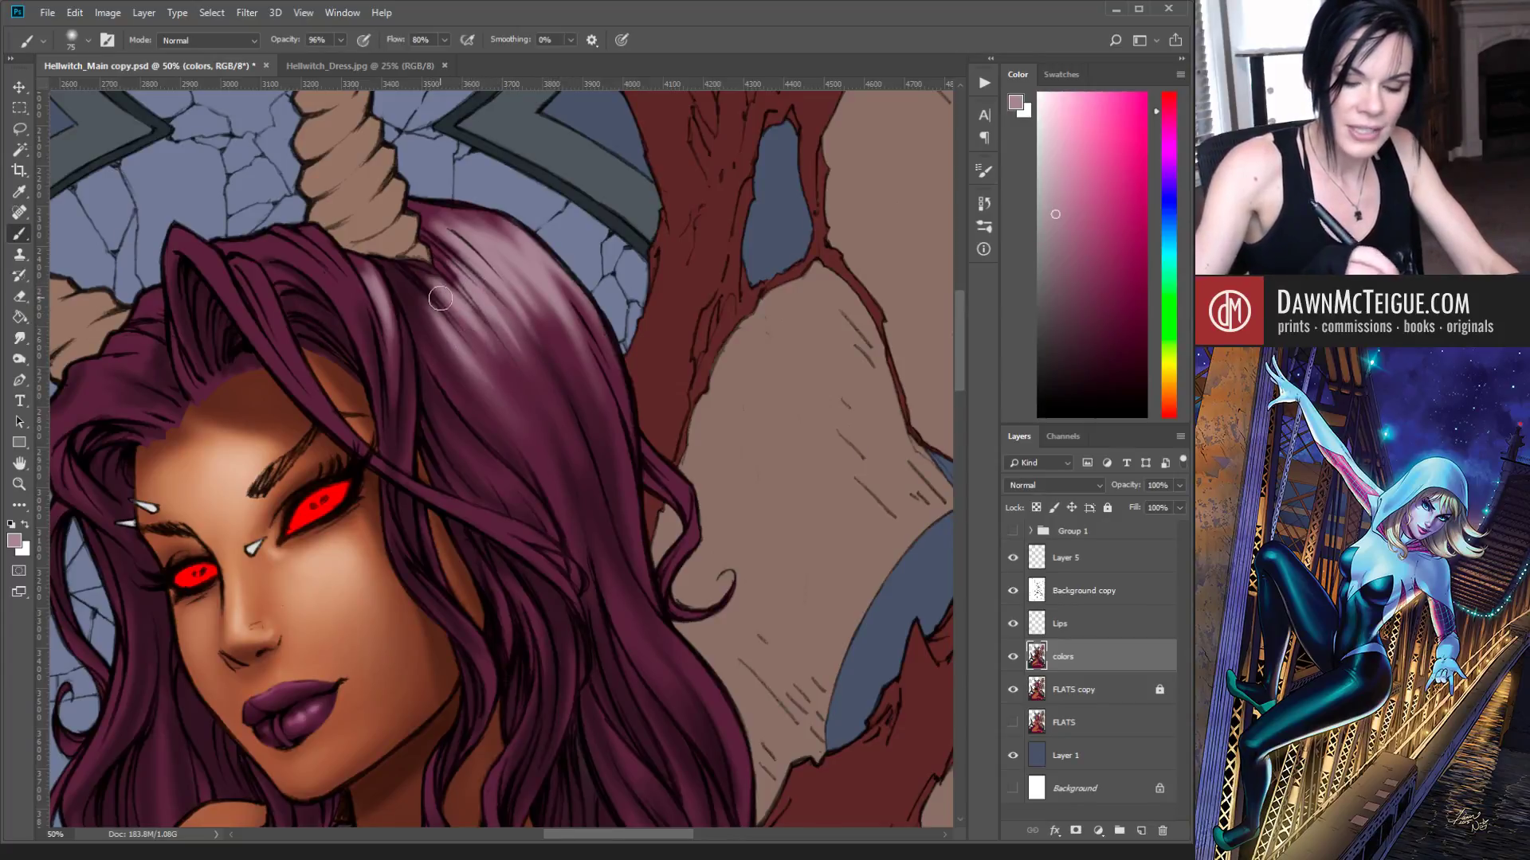
{"action": "left_click_drag", "start_coordinate": [442, 299], "coordinate": [510, 414]}
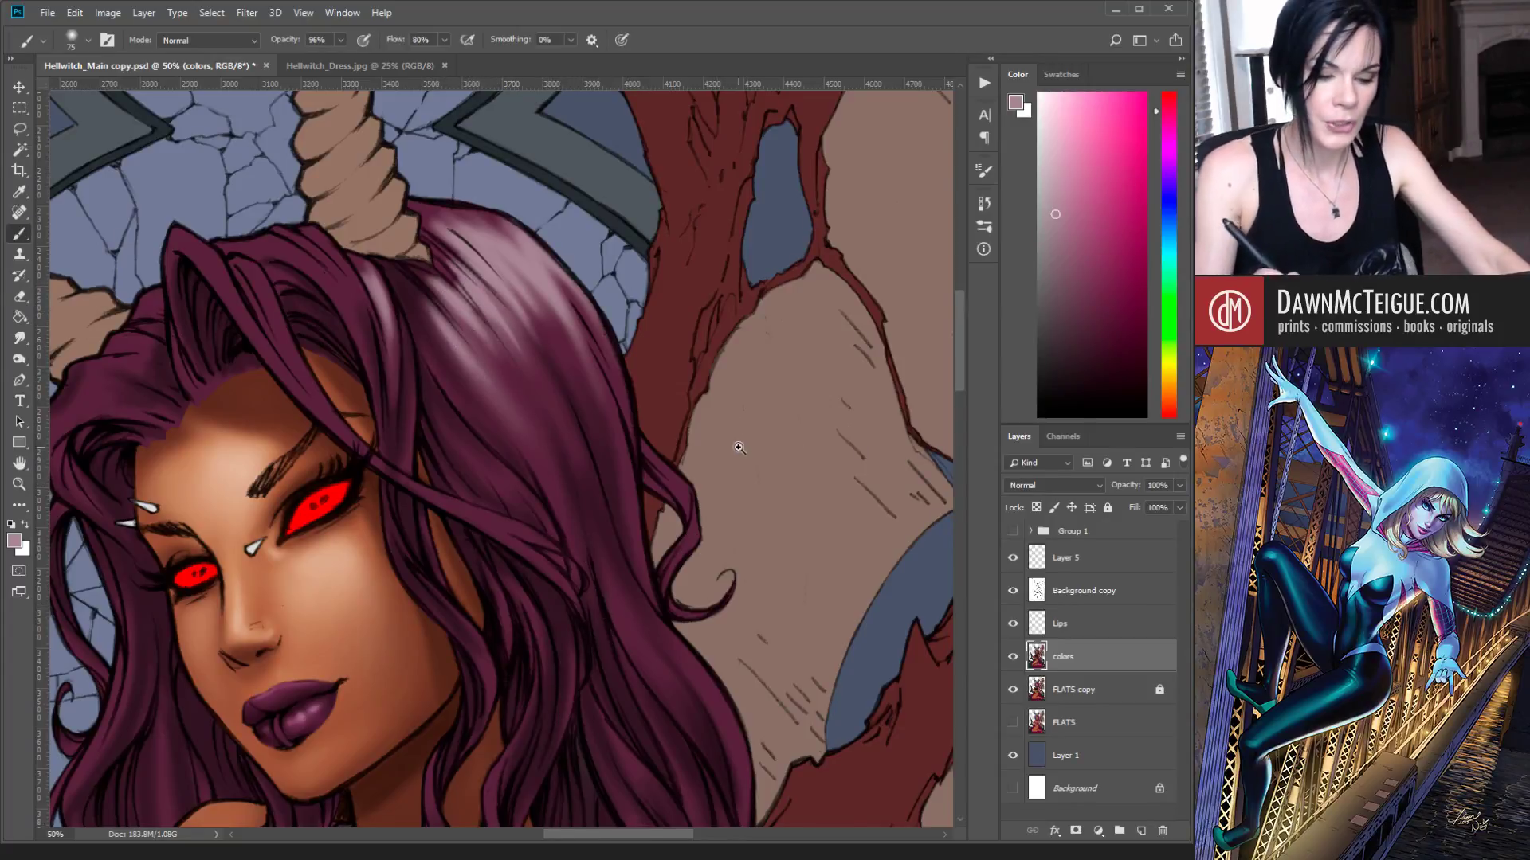
Step: Examine the crown highlights against the whole figure and at close range
{"action": "left_click", "coordinate": [756, 469], "text": "alt"}
{"action": "left_click", "coordinate": [763, 478], "text": "alt"}
{"action": "left_click", "coordinate": [775, 518], "text": "alt"}
{"action": "left_click", "coordinate": [772, 540], "text": "alt"}
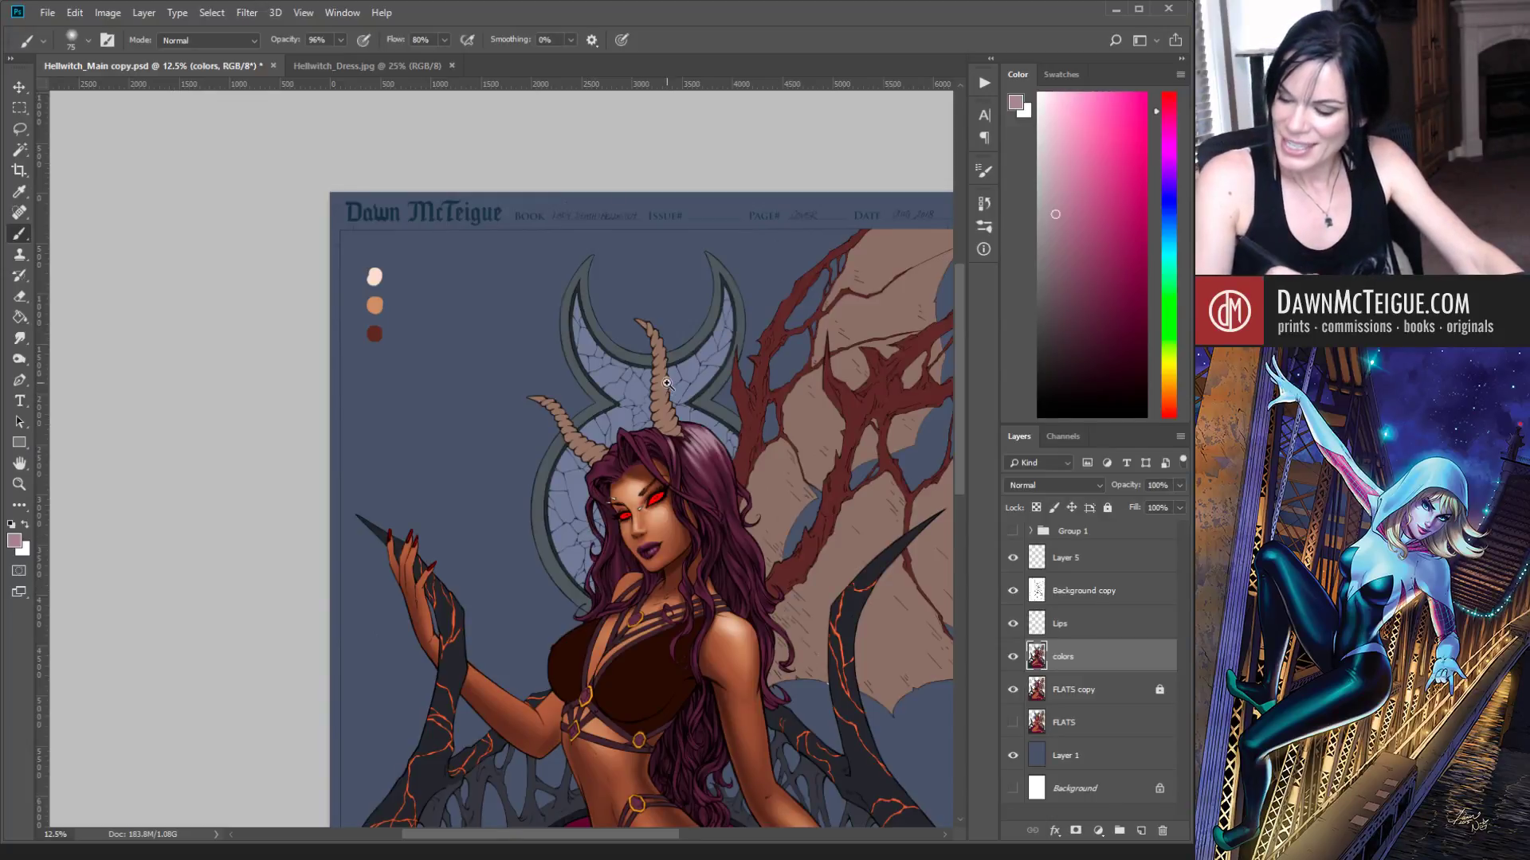
{"action": "left_click", "coordinate": [714, 467], "text": "ctrl"}
{"action": "left_click", "coordinate": [718, 469], "text": "ctrl"}
{"action": "left_click", "coordinate": [721, 470], "text": "ctrl"}
{"action": "left_click", "coordinate": [720, 470], "text": "ctrl"}
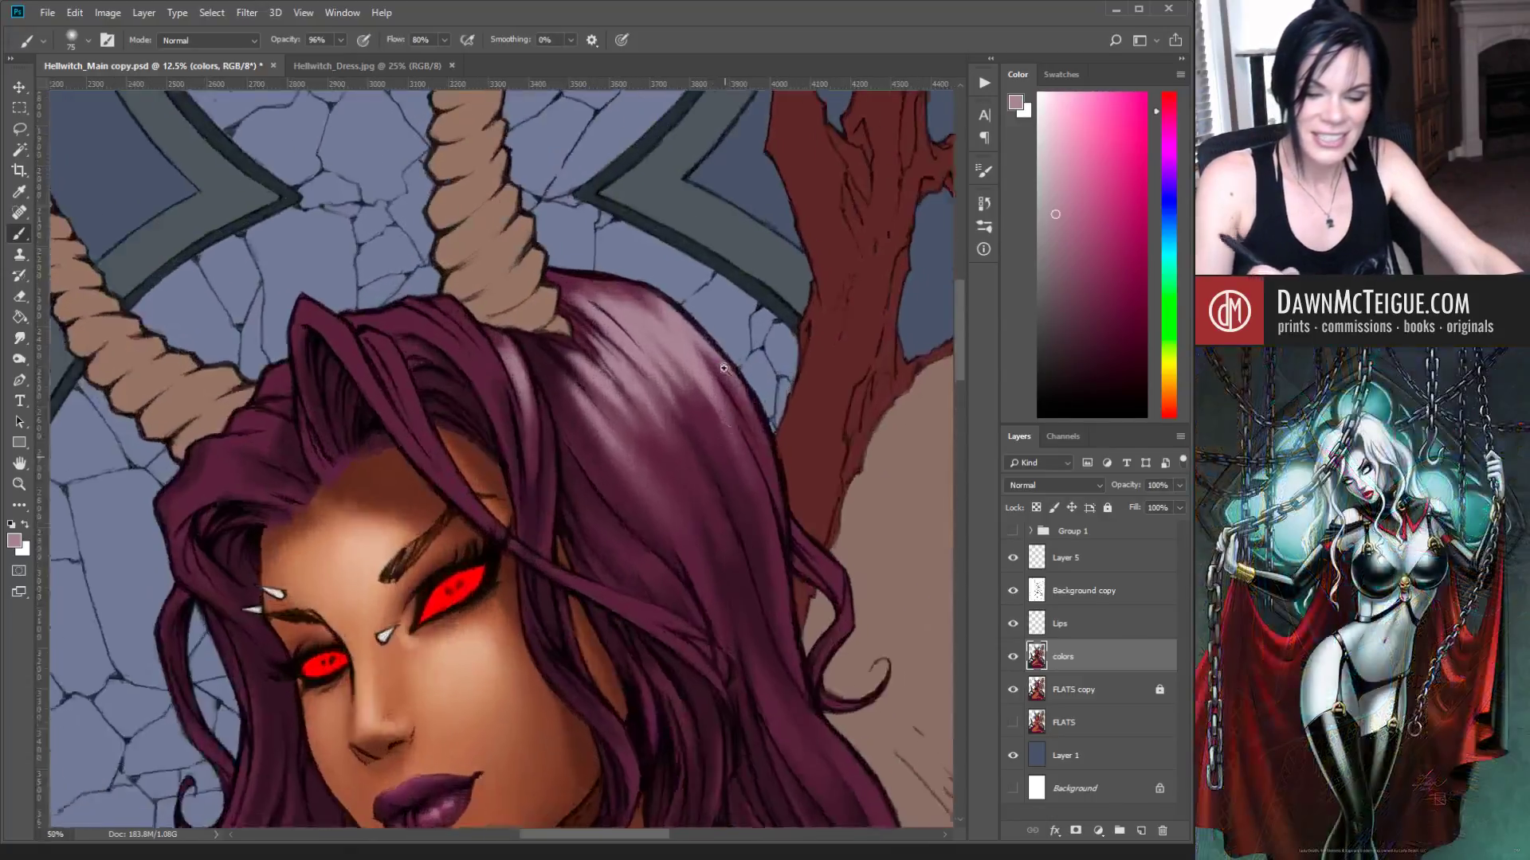
{"action": "left_click", "coordinate": [720, 471], "text": "ctrl"}
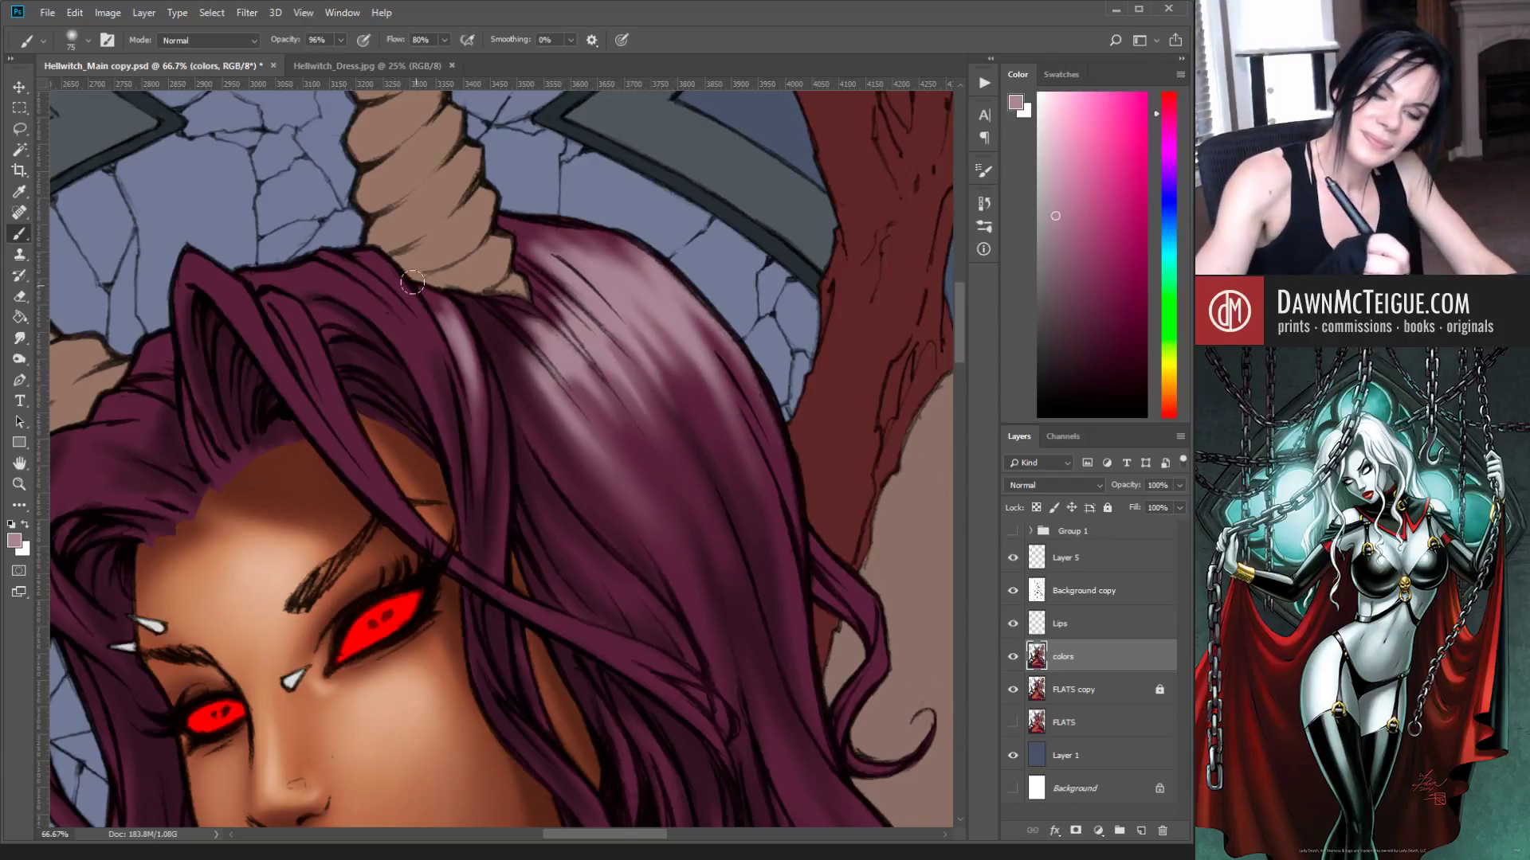
Step: Paint mauve highlights on the front locks and refine the crown sheen, sampling the hair's dark plum and light mauve
{"action": "left_click", "coordinate": [676, 366], "text": "alt"}
{"action": "left_click", "coordinate": [676, 374], "text": "alt"}
{"action": "left_click", "coordinate": [678, 382], "text": "alt"}
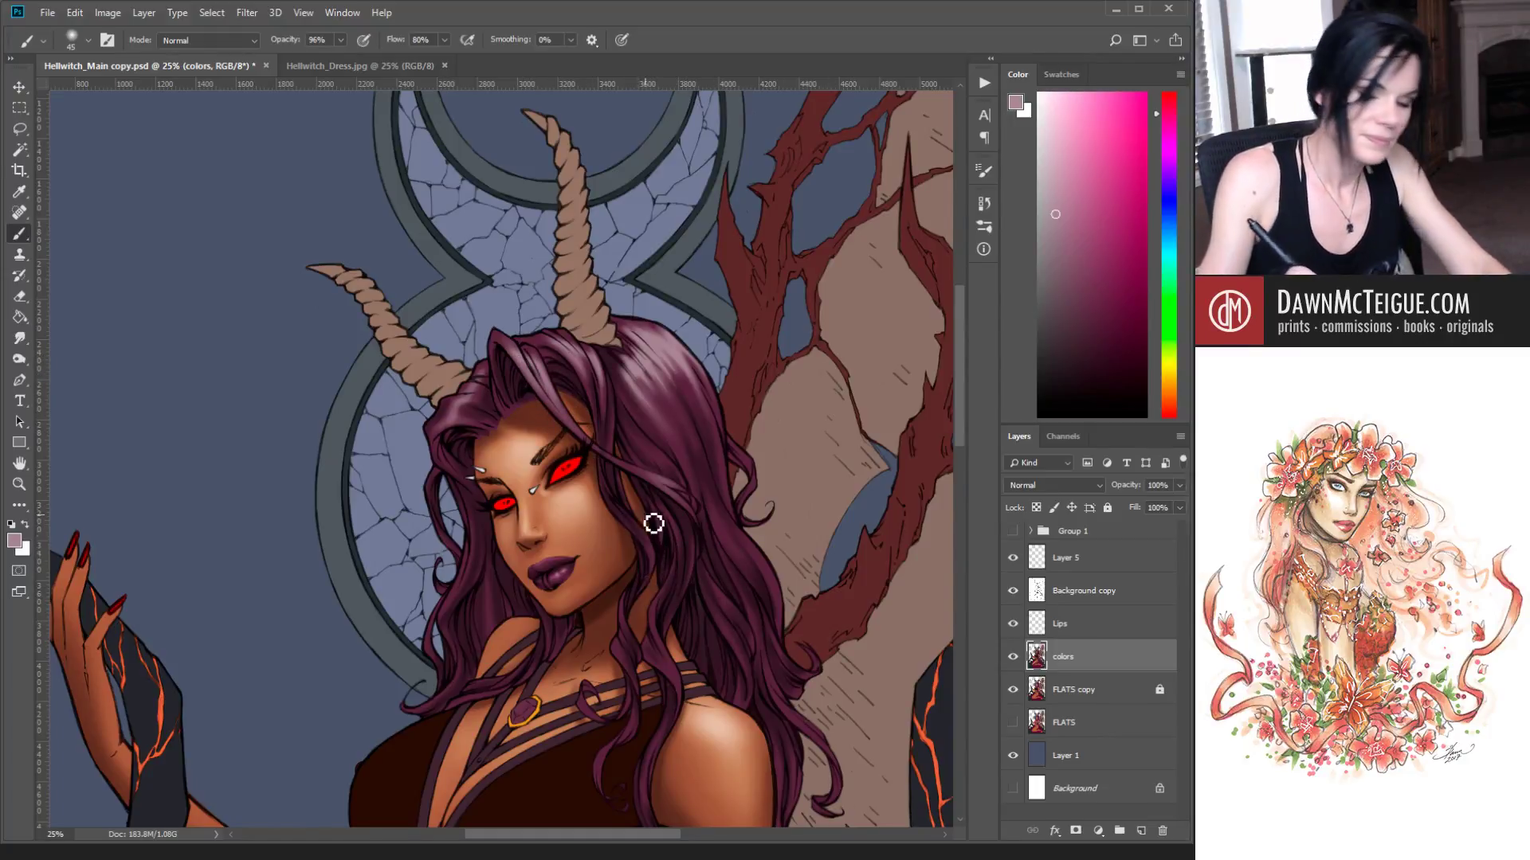
{"action": "left_click", "coordinate": [653, 542], "text": "alt"}
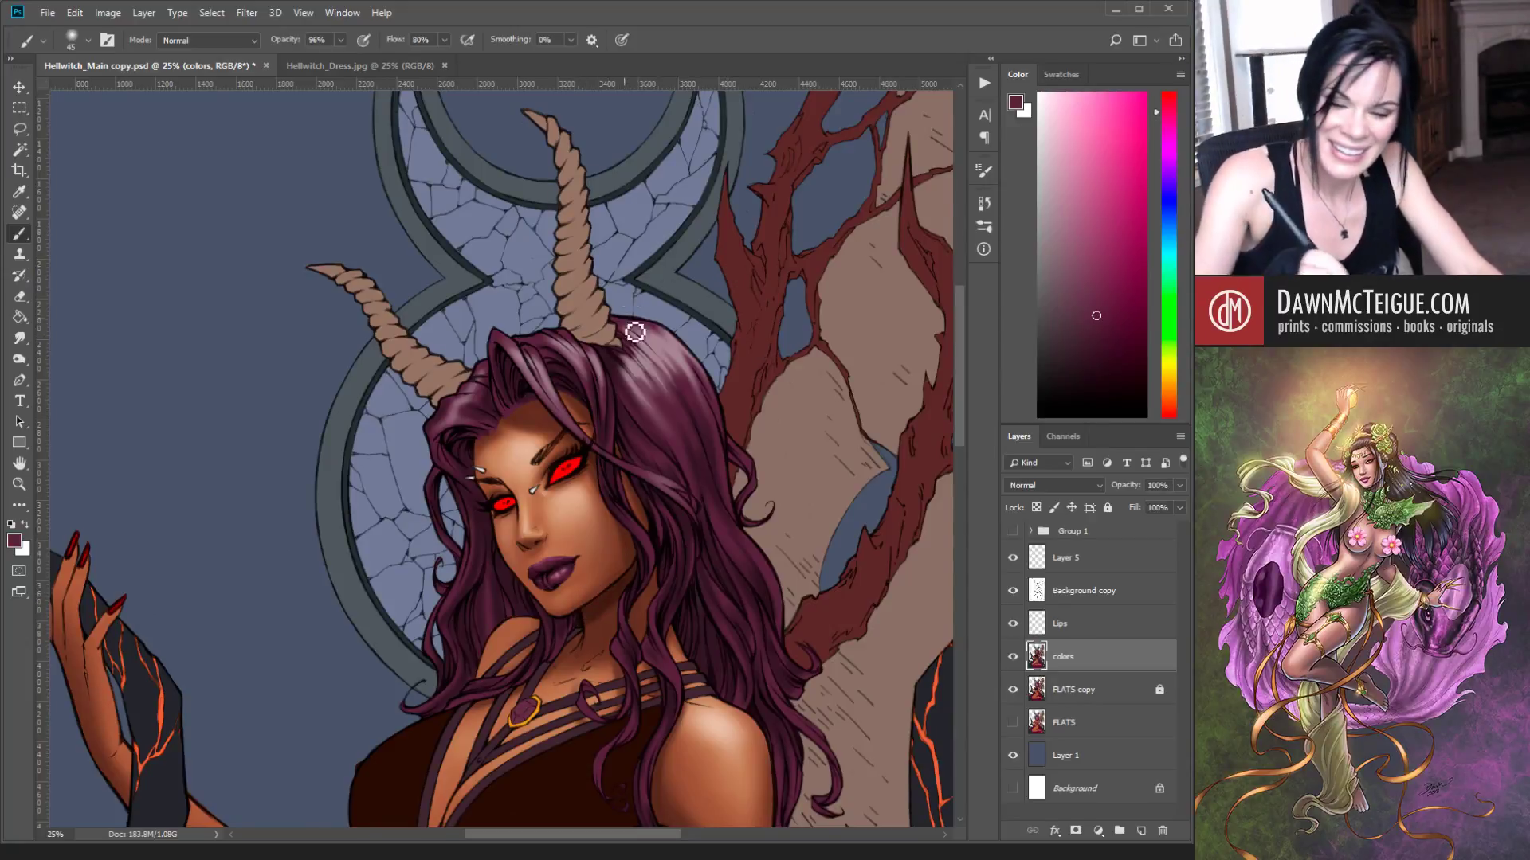
{"action": "left_click_drag", "start_coordinate": [650, 339], "coordinate": [665, 364]}
{"action": "left_click", "coordinate": [661, 337], "text": "alt"}
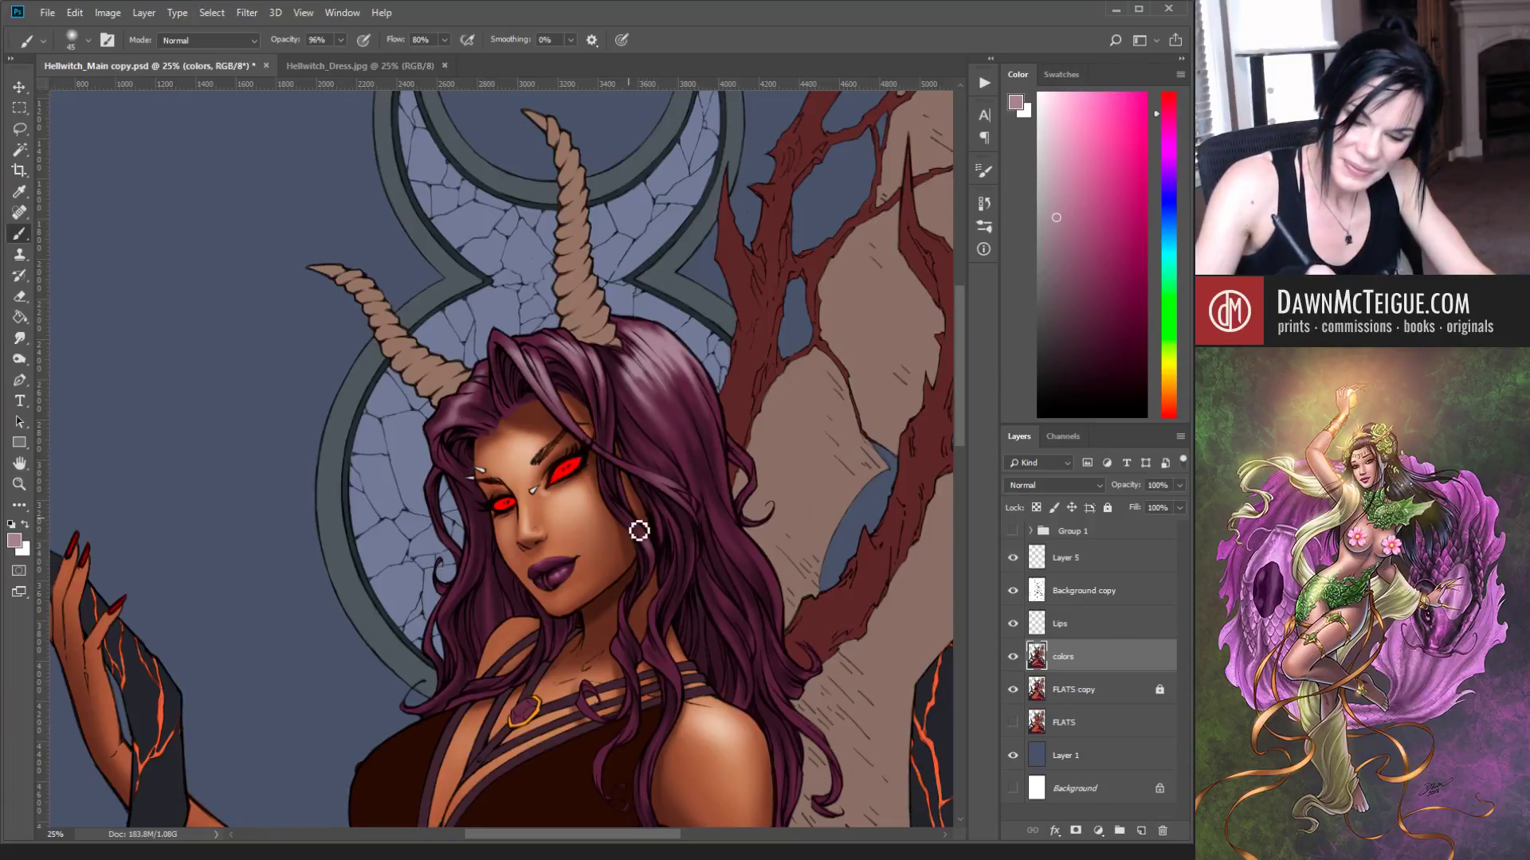
Step: Reduce the brush to 28 px and shade the locks beside the cheek and neck with progressively darker purples sampled from the hair
{"action": "left_click", "coordinate": [669, 423], "text": "alt"}
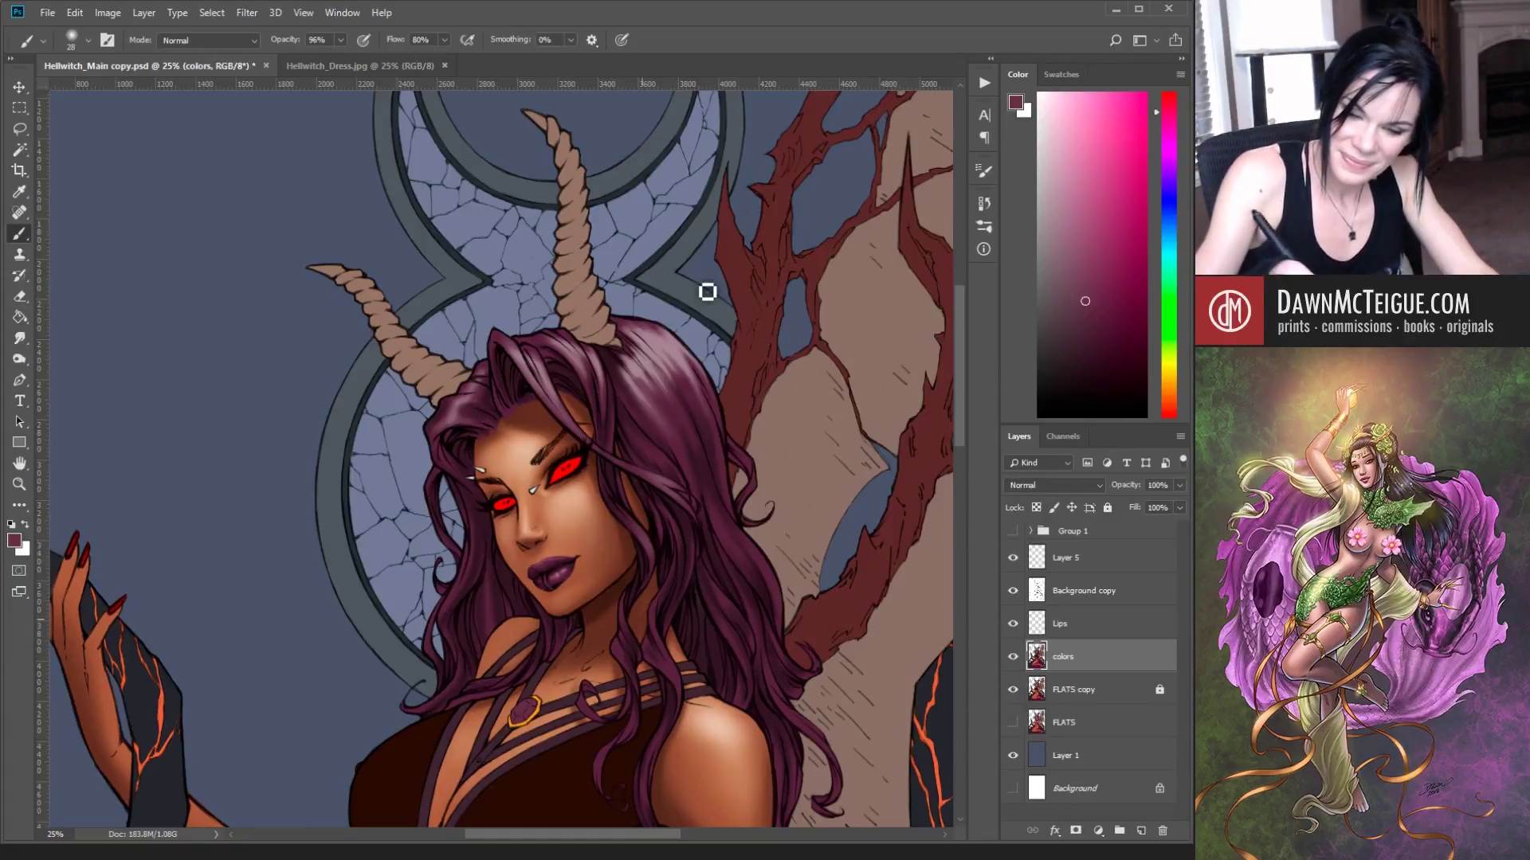
{"action": "key", "text": "bracketleft"}
{"action": "key", "text": "bracketleft"}
{"action": "key", "text": "bracketleft"}
{"action": "key", "text": "bracketleft"}
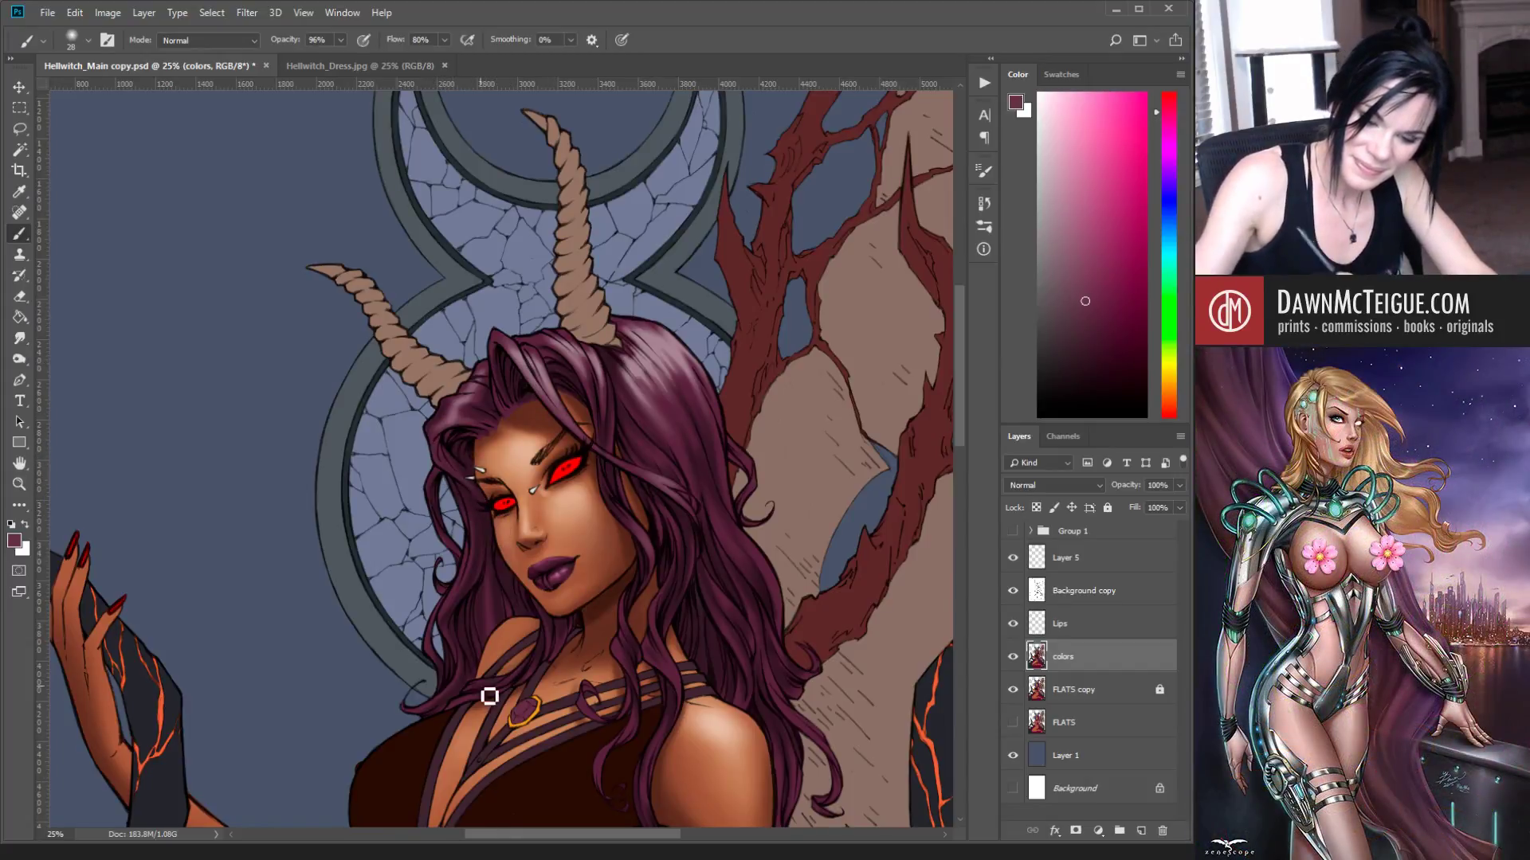
{"action": "left_click", "coordinate": [456, 588], "text": "alt"}
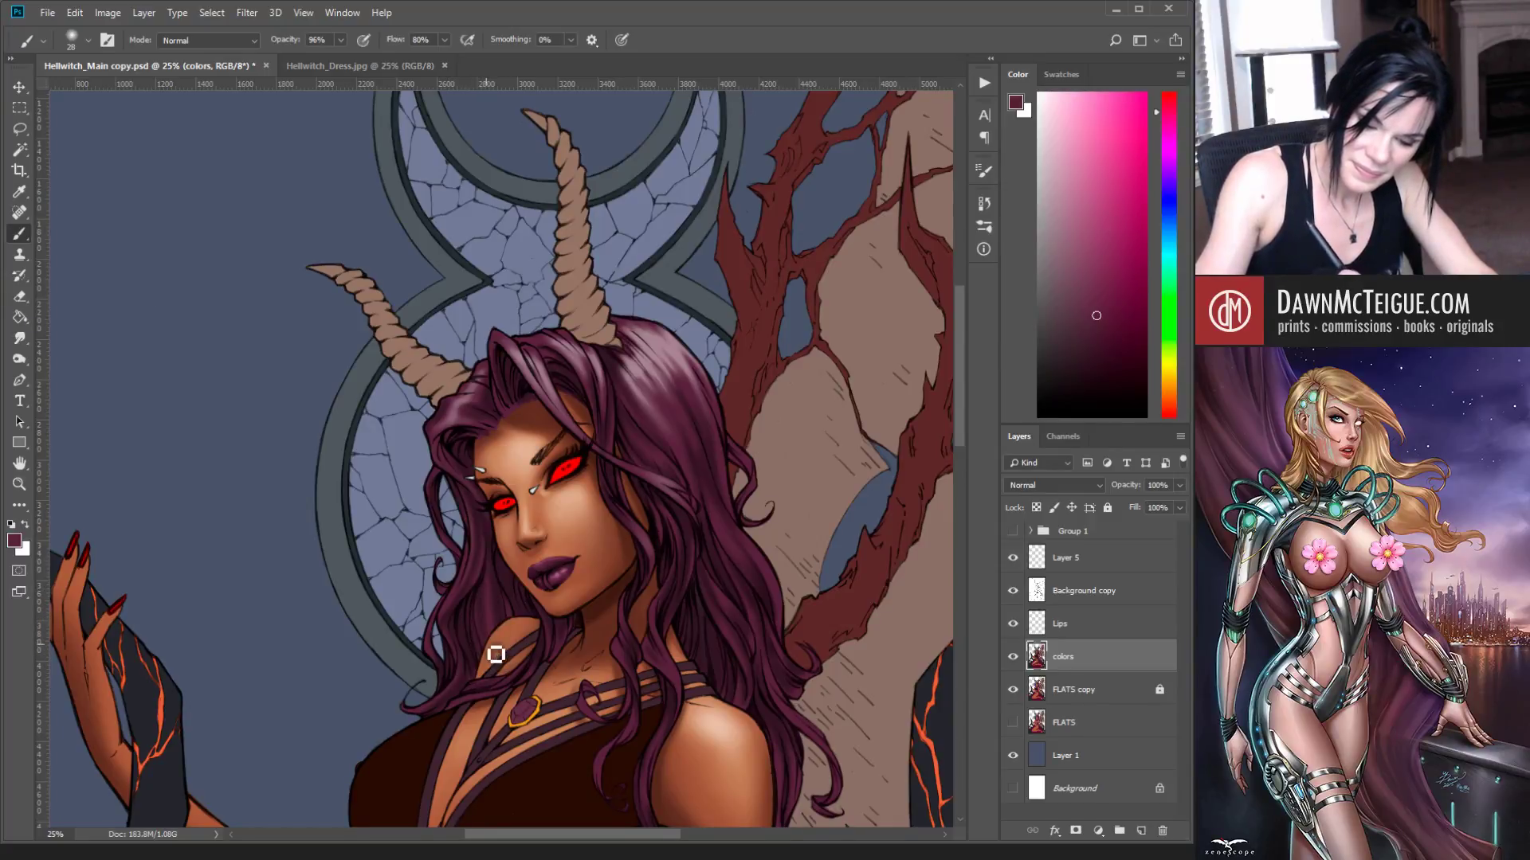
{"action": "left_click", "coordinate": [510, 568], "text": "alt"}
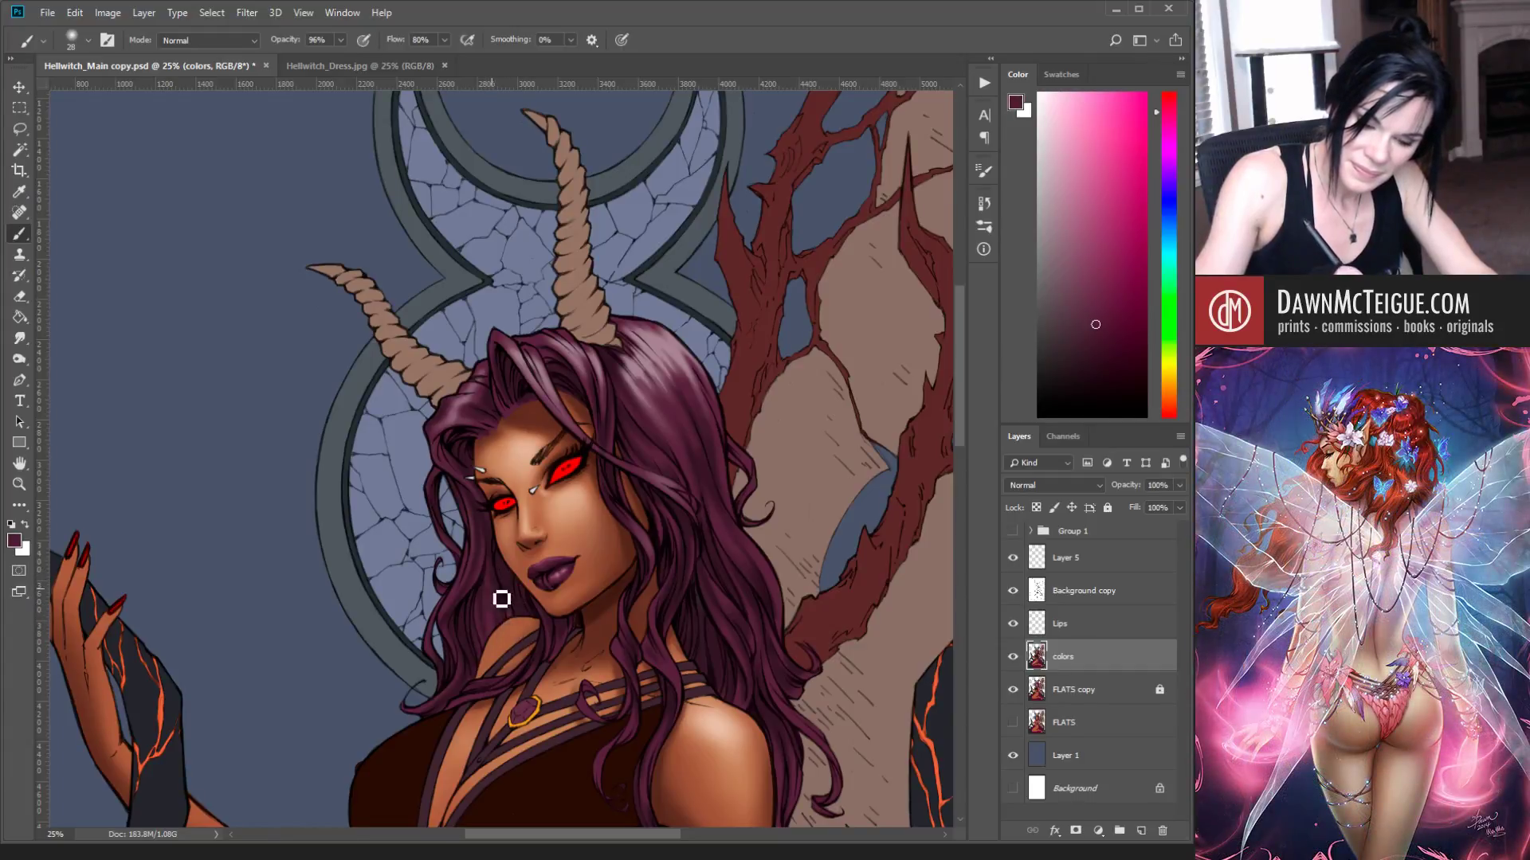
{"action": "left_click", "coordinate": [507, 603], "text": "alt"}
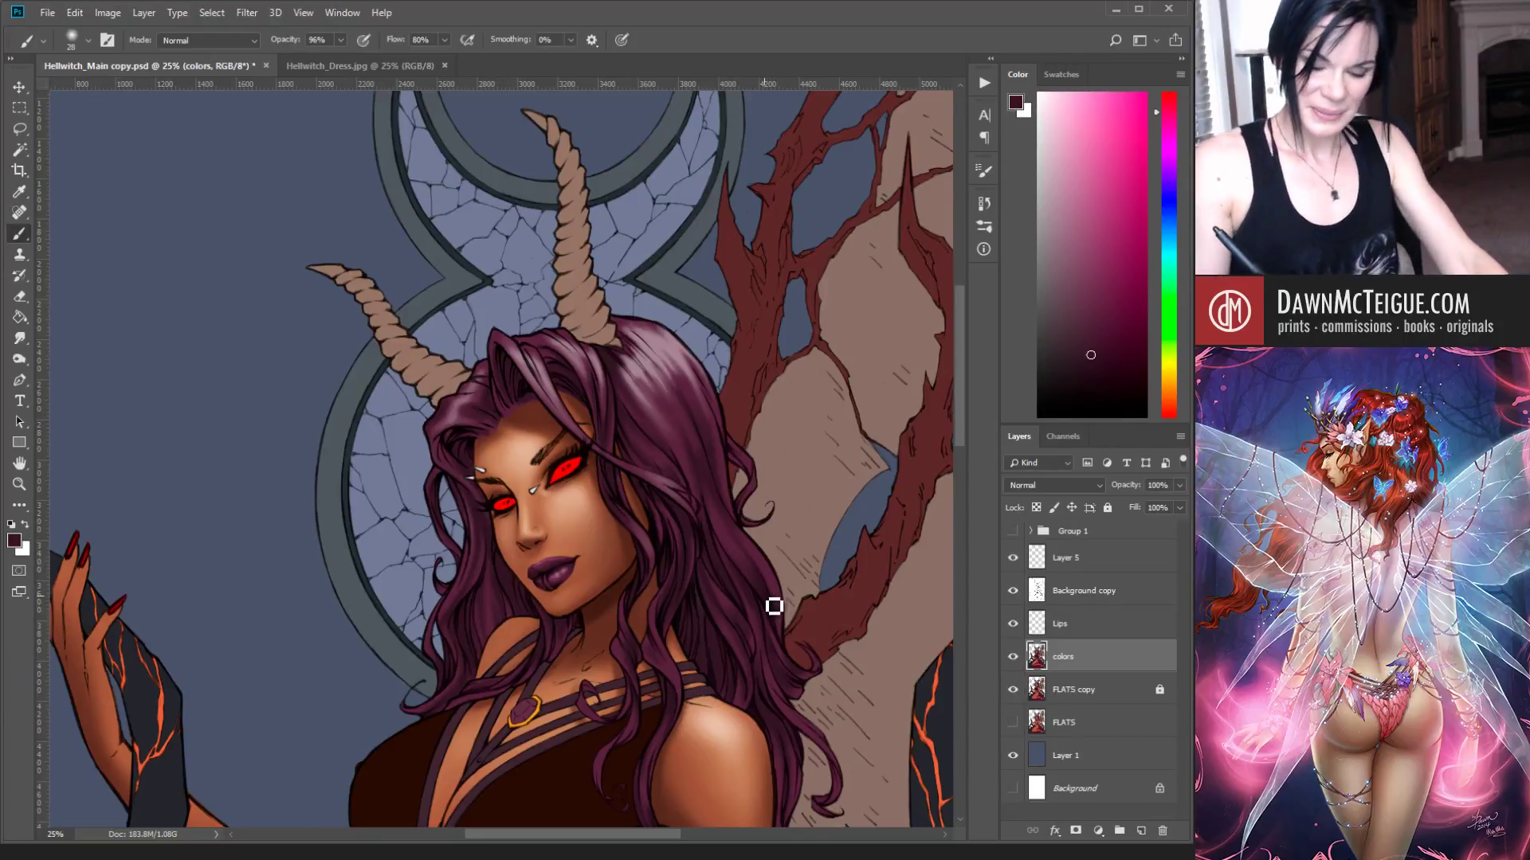
Step: Sample light mauve from the crown, reduce the brush to 17 px and paint thin highlights on the strands in front of the horn
{"action": "left_click", "coordinate": [679, 342], "text": "alt"}
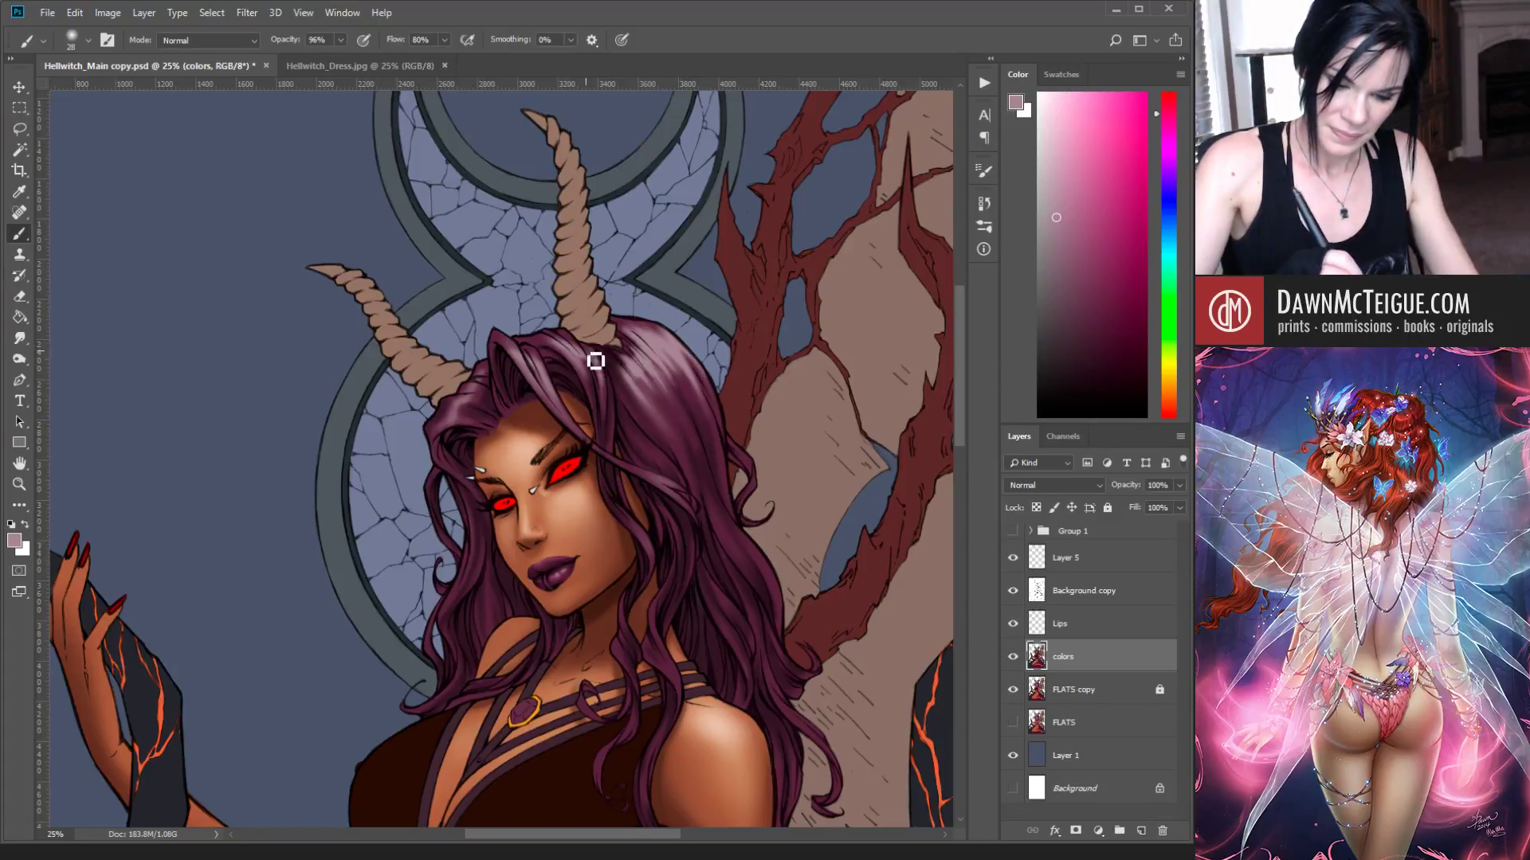
{"action": "key", "text": "bracketleft"}
{"action": "key", "text": "bracketleft"}
{"action": "key", "text": "bracketleft"}
{"action": "key", "text": "bracketleft"}
{"action": "key", "text": "bracketleft"}
{"action": "key", "text": "bracketleft"}
{"action": "key", "text": "bracketleft"}
{"action": "key", "text": "bracketleft"}
{"action": "key", "text": "bracketleft"}
{"action": "key", "text": "bracketleft"}
{"action": "key", "text": "bracketleft"}
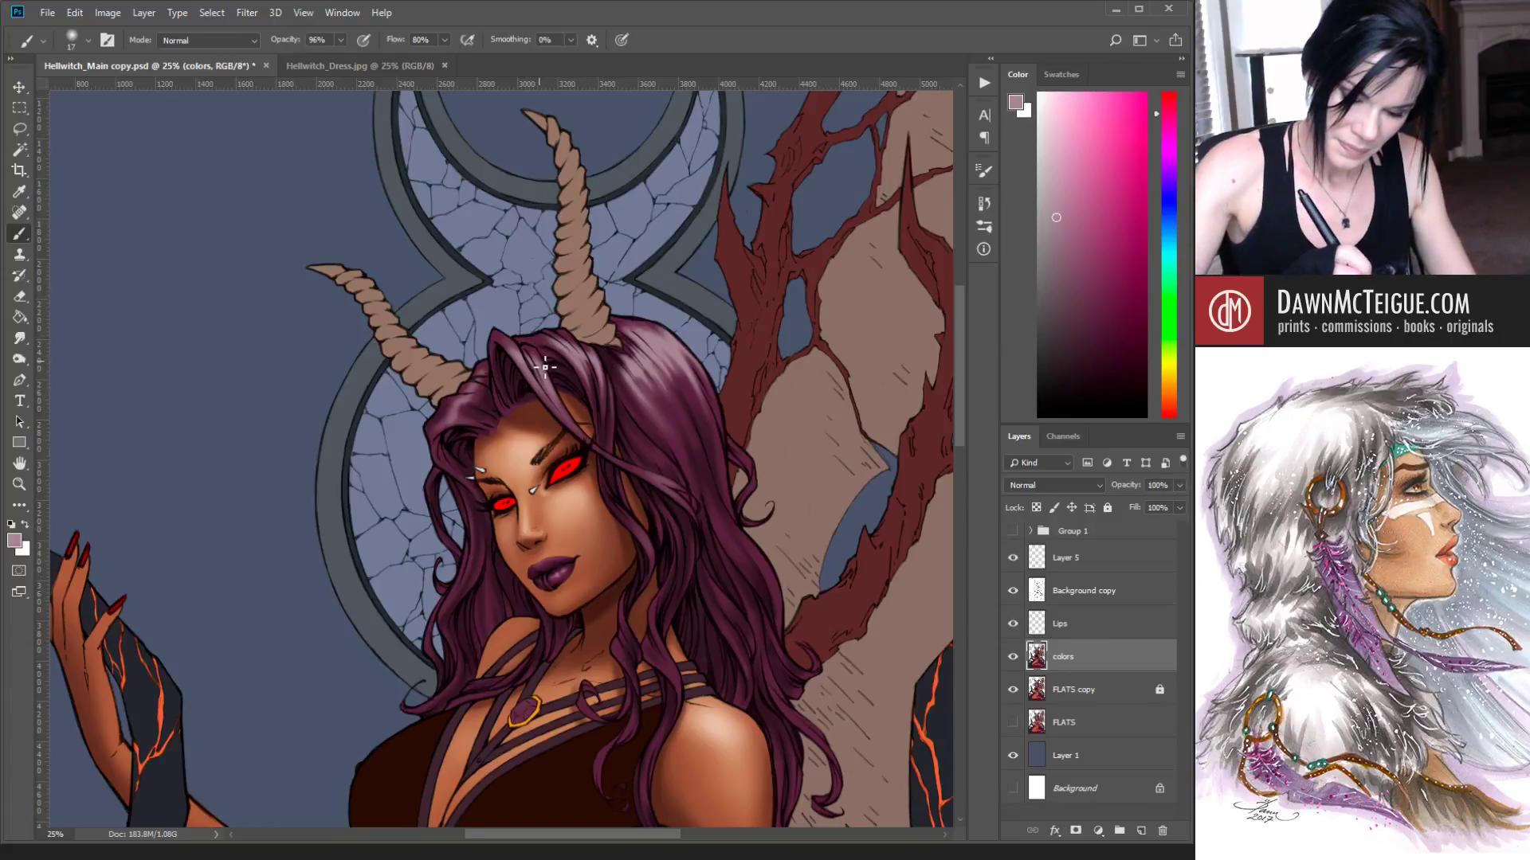
Step: Enlarge the brush to 28 px, broaden the mauve highlight on the long forelock and blend its edges with sampled mid purple
{"action": "key", "text": "]"}
{"action": "key", "text": "]"}
{"action": "key", "text": "]"}
{"action": "key", "text": "]"}
{"action": "key", "text": "]"}
{"action": "key", "text": "]"}
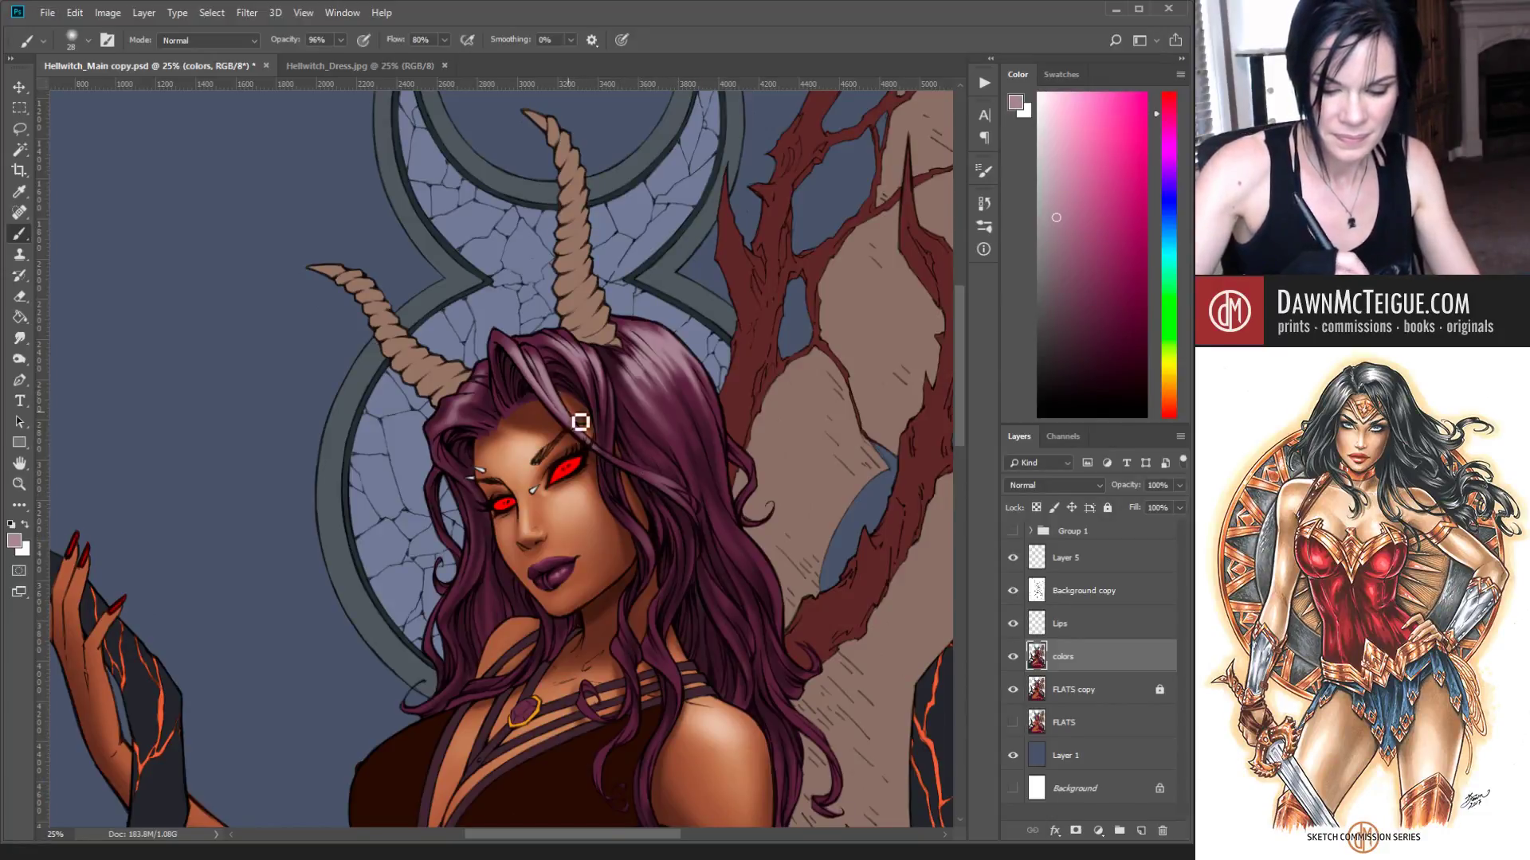
{"action": "left_click", "coordinate": [674, 434], "text": "alt"}
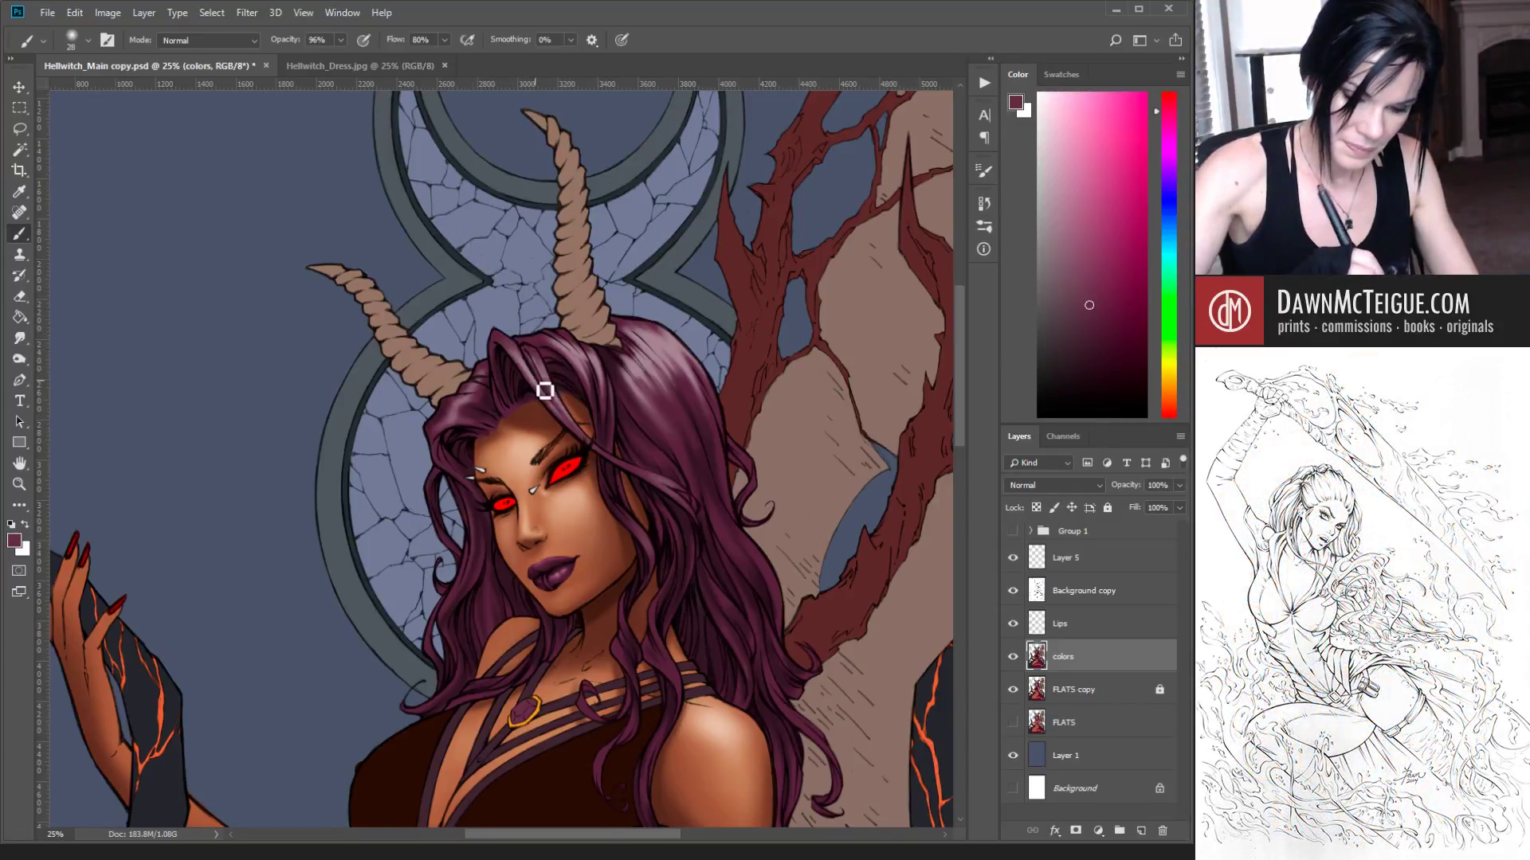
Step: Sample the crown's mauve and paint fine highlights along the forelock strands with a 15 px, then a 26 px brush
{"action": "left_click", "coordinate": [639, 364], "text": "alt"}
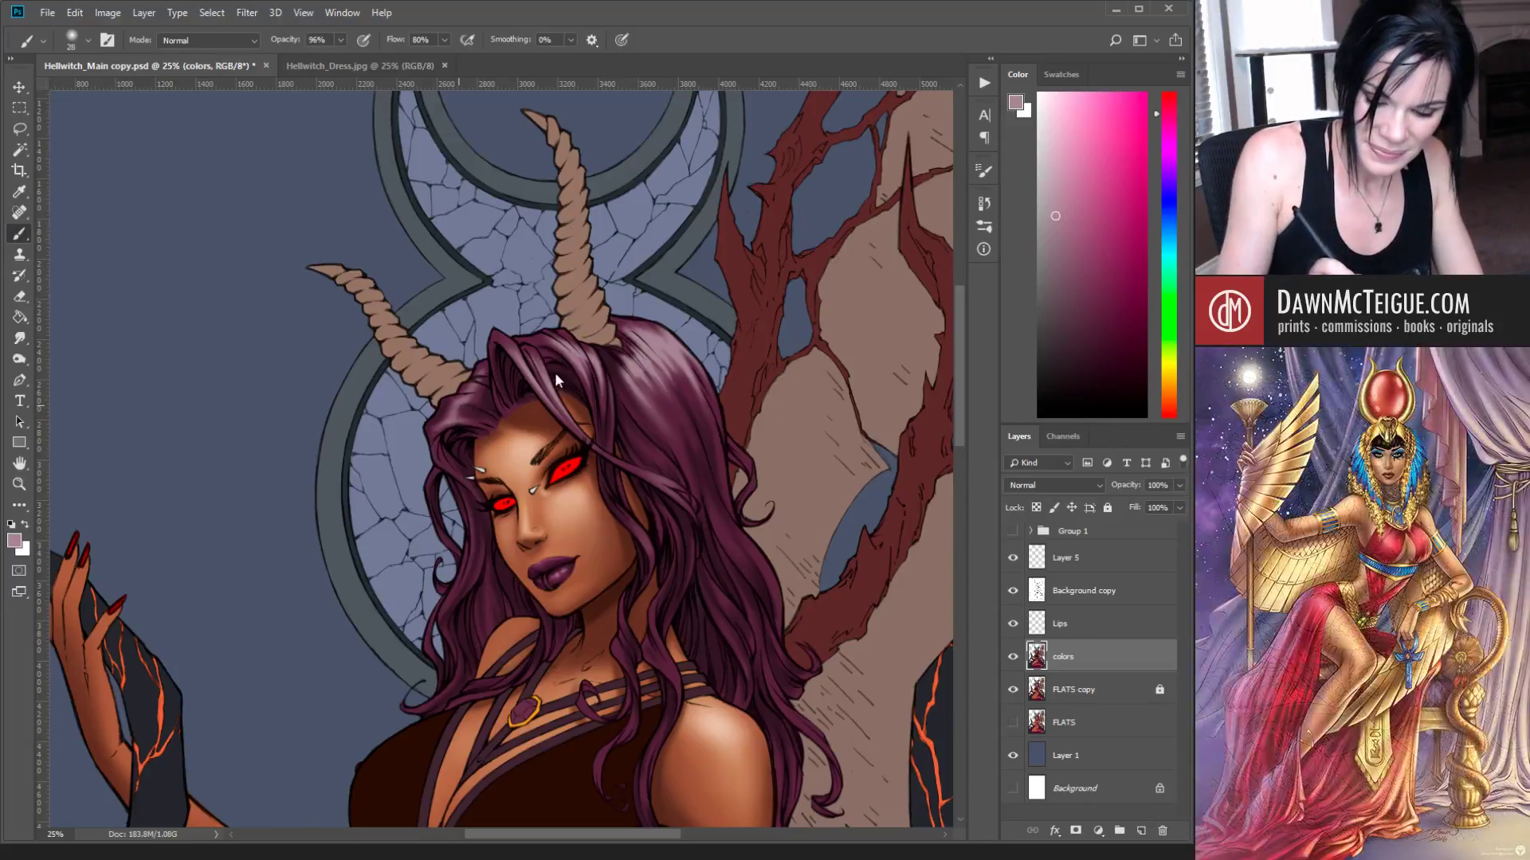
{"action": "key", "text": "bracketleft"}
{"action": "key", "text": "bracketleft"}
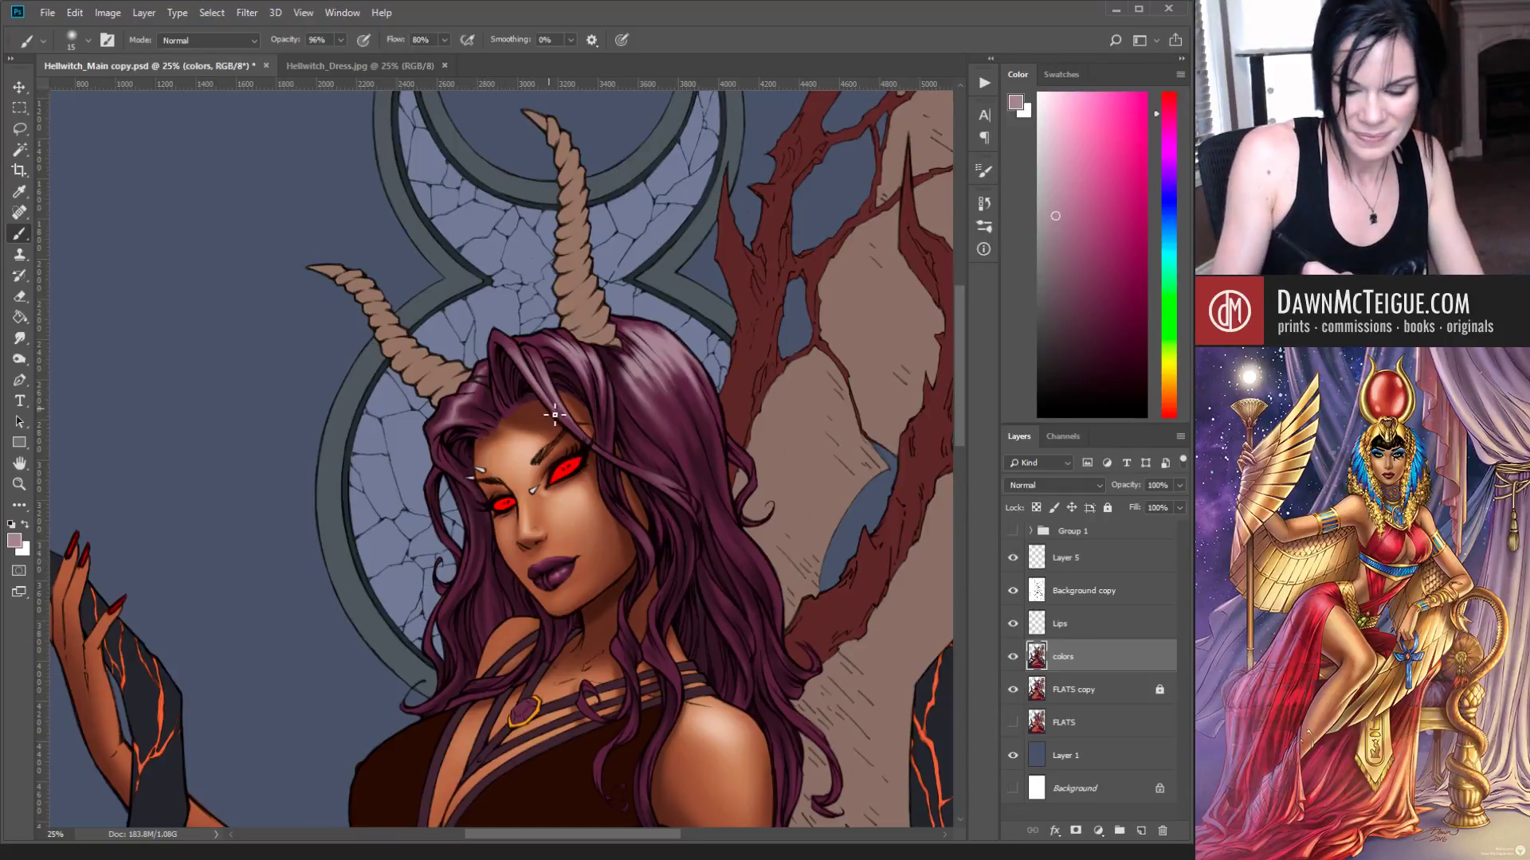
{"action": "key", "text": "bracketright"}
{"action": "key", "text": "bracketright"}
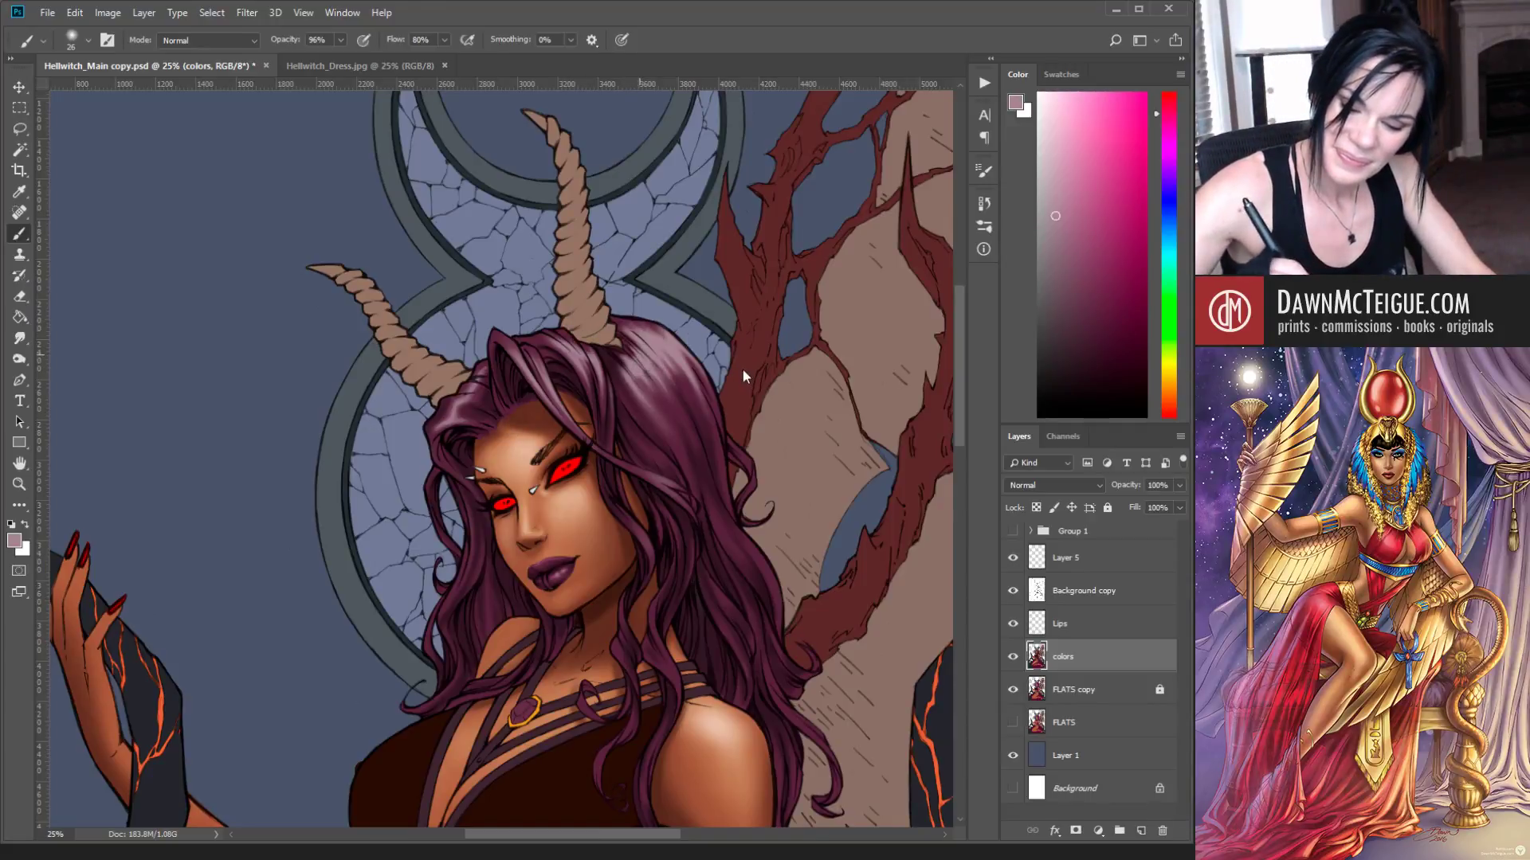
Step: Enlarge the brush to 37 px and soften the crown highlights with deeper purple sampled from the hair
{"action": "key", "text": "bracketright"}
{"action": "key", "text": "bracketright"}
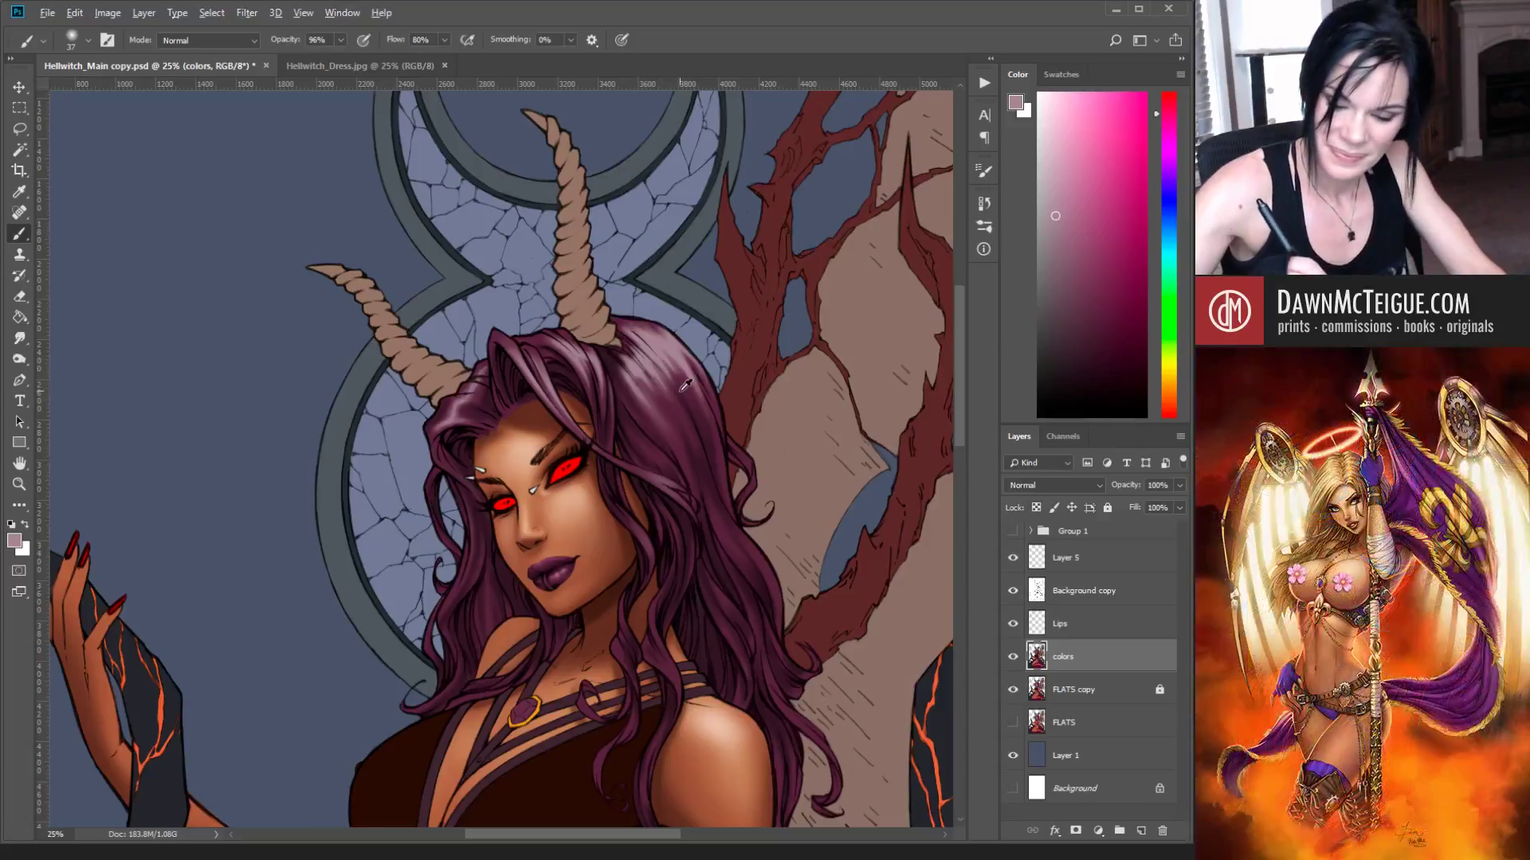
{"action": "left_click", "coordinate": [676, 394], "text": "alt"}
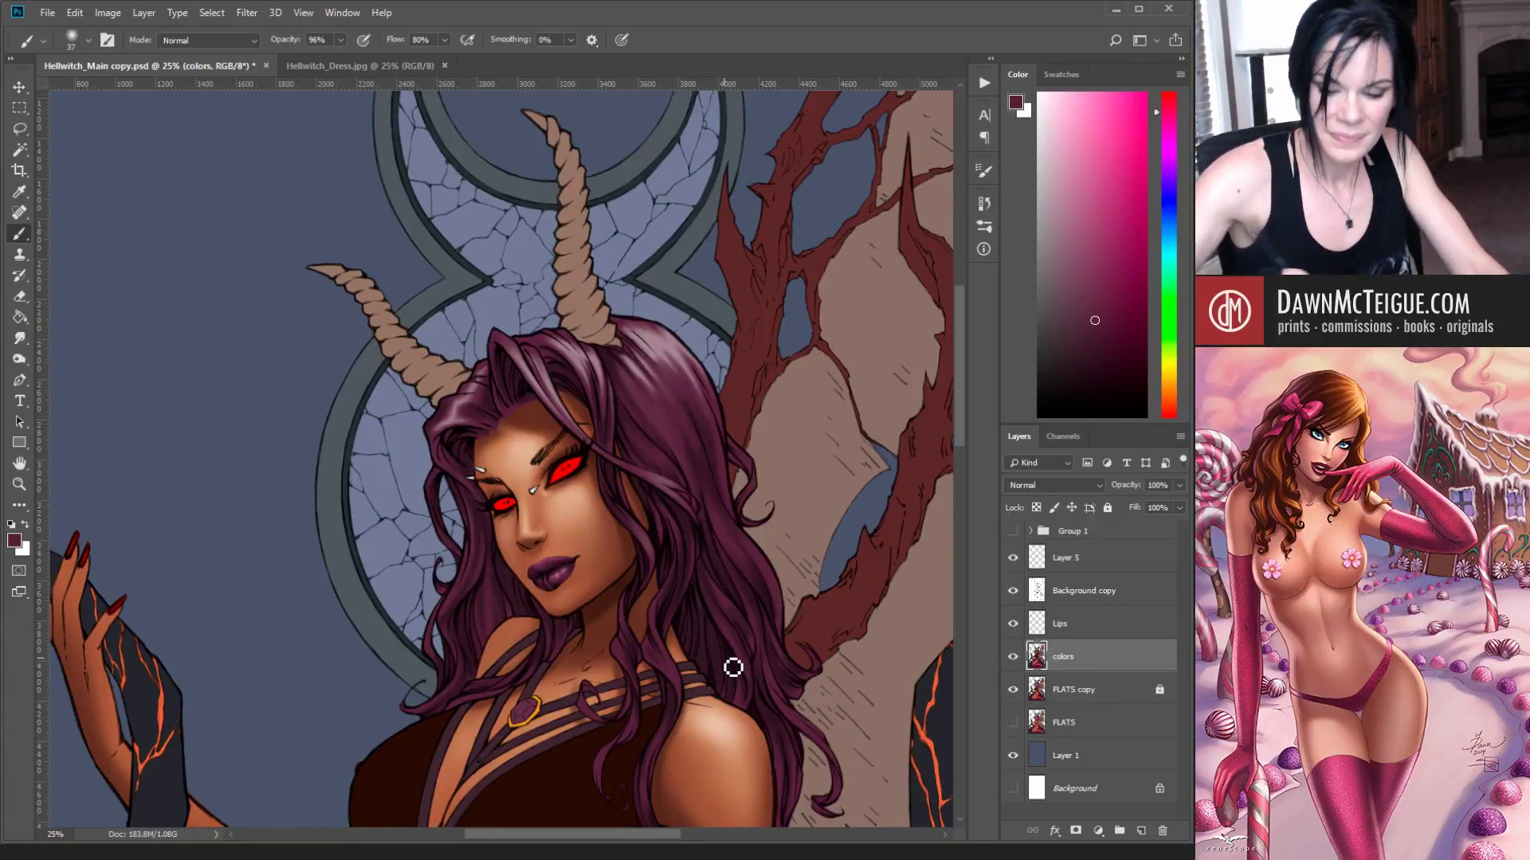
Step: Examine the hair rendering against the full illustration and around the face and shoulder
{"action": "left_click", "coordinate": [769, 448], "text": "ctrl"}
{"action": "left_click", "coordinate": [771, 459], "text": "alt"}
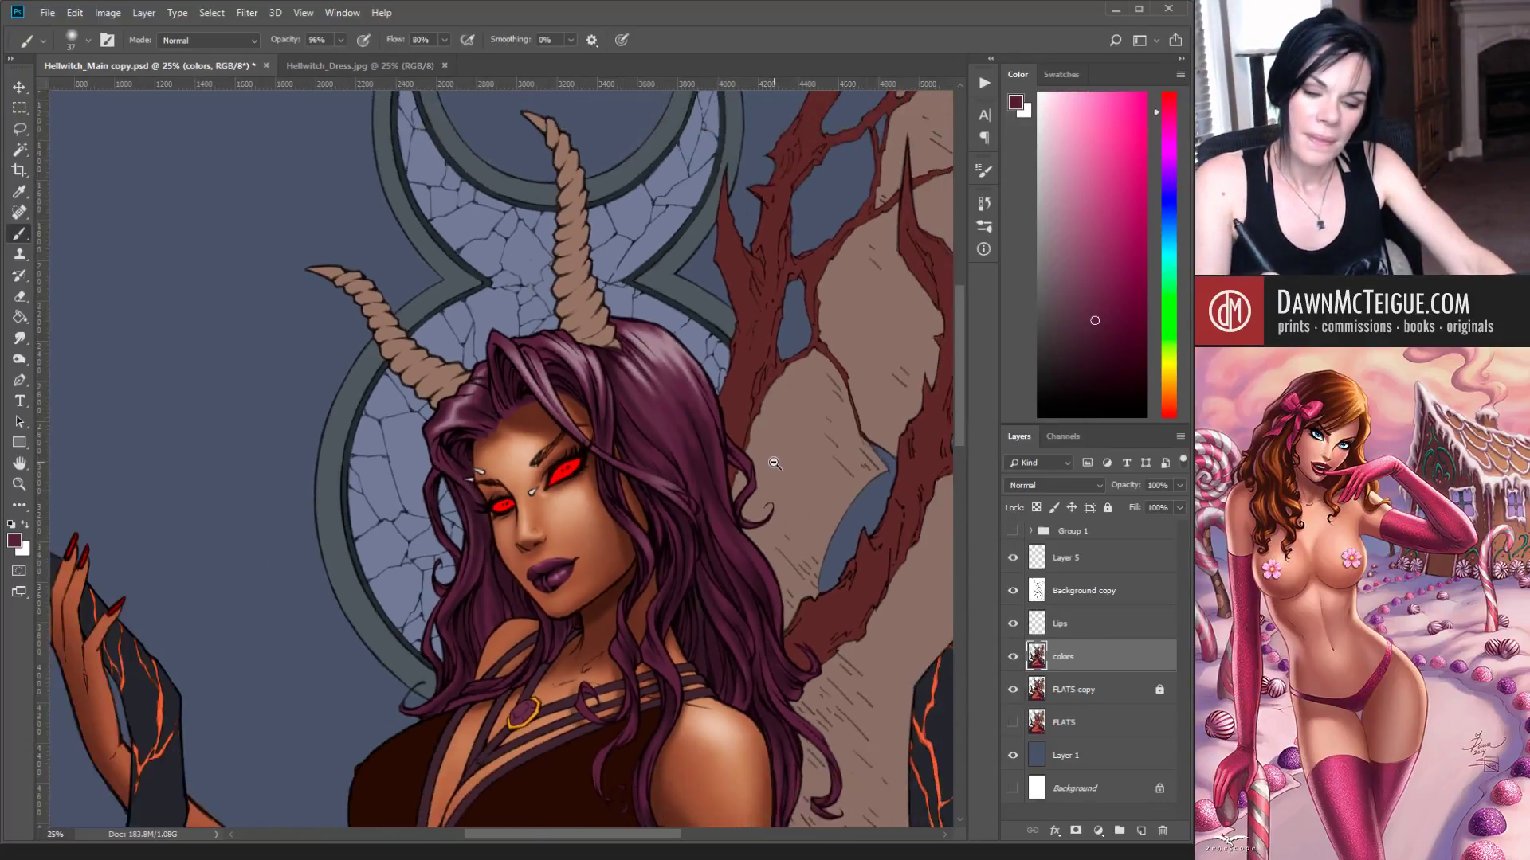
{"action": "left_click", "coordinate": [776, 469], "text": "alt"}
{"action": "left_click", "coordinate": [778, 473], "text": "alt"}
{"action": "left_click", "coordinate": [789, 510], "text": "alt"}
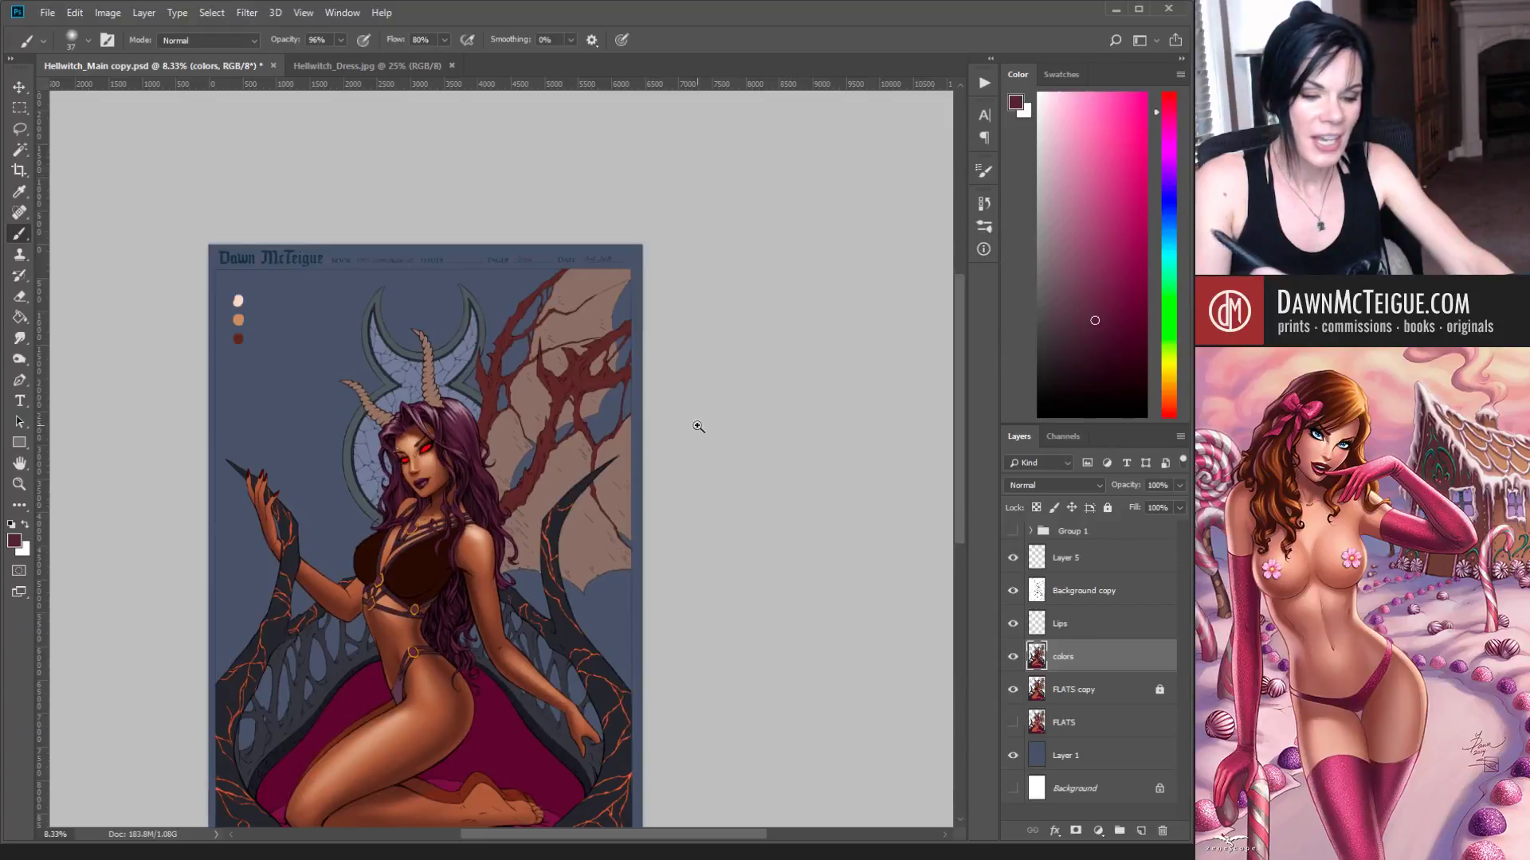
{"action": "left_click_drag", "start_coordinate": [545, 536], "coordinate": [776, 502]}
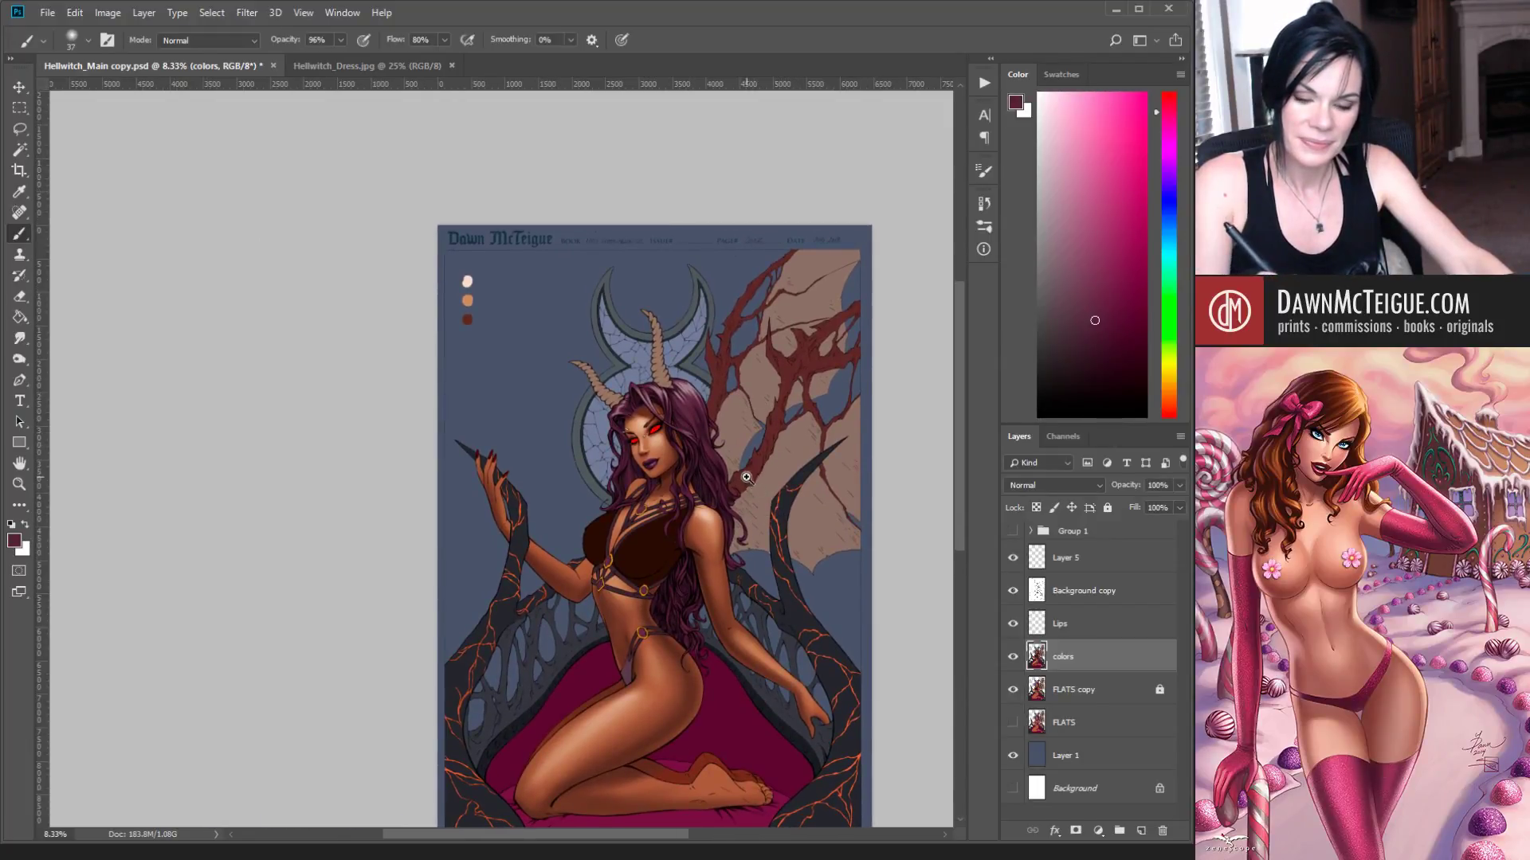
{"action": "left_click", "coordinate": [749, 480], "text": "ctrl"}
{"action": "left_click", "coordinate": [747, 483], "text": "ctrl"}
{"action": "left_click", "coordinate": [744, 493], "text": "ctrl"}
{"action": "left_click", "coordinate": [664, 477], "text": "ctrl"}
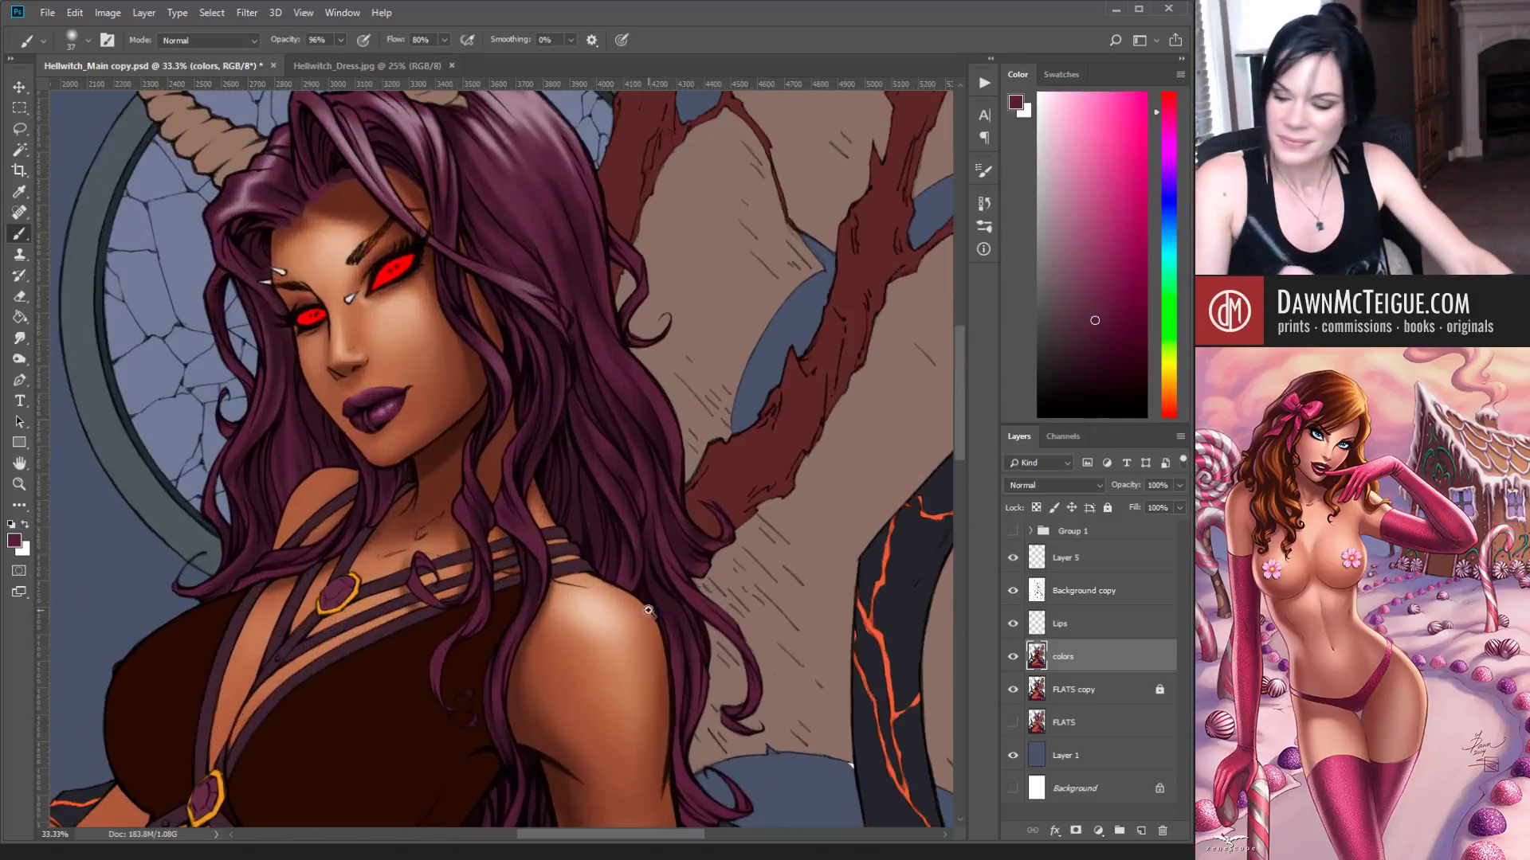
{"action": "left_click", "coordinate": [637, 501], "text": "ctrl+alt"}
{"action": "left_click", "coordinate": [638, 501], "text": "ctrl+alt"}
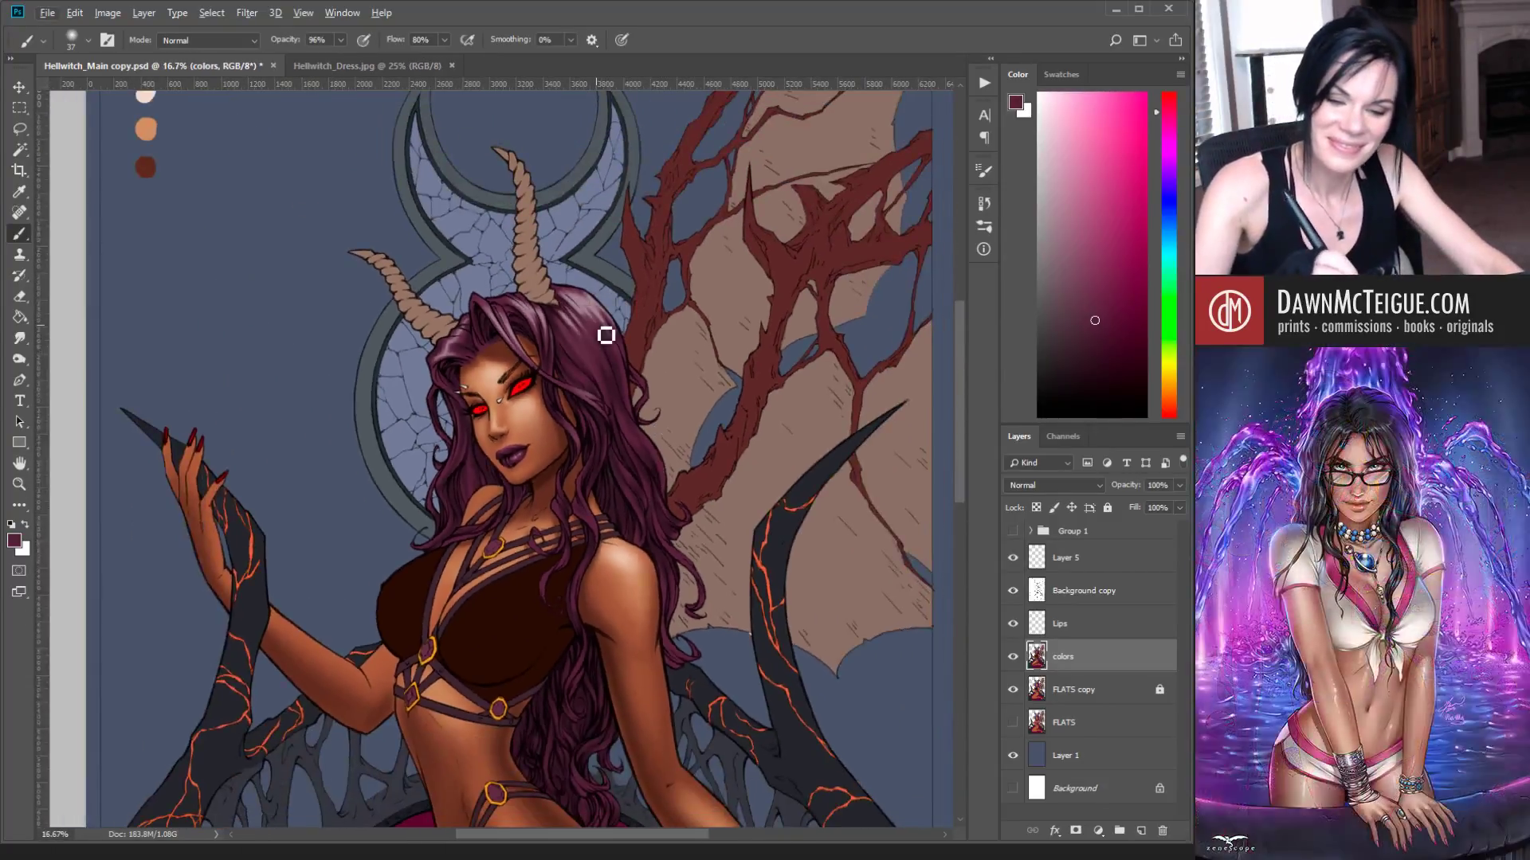
Step: Sample the hair's purples, choose a brighter pinkish plum and brush the outer waves behind the shoulder at 37 px
{"action": "left_click", "coordinate": [604, 331], "text": "alt"}
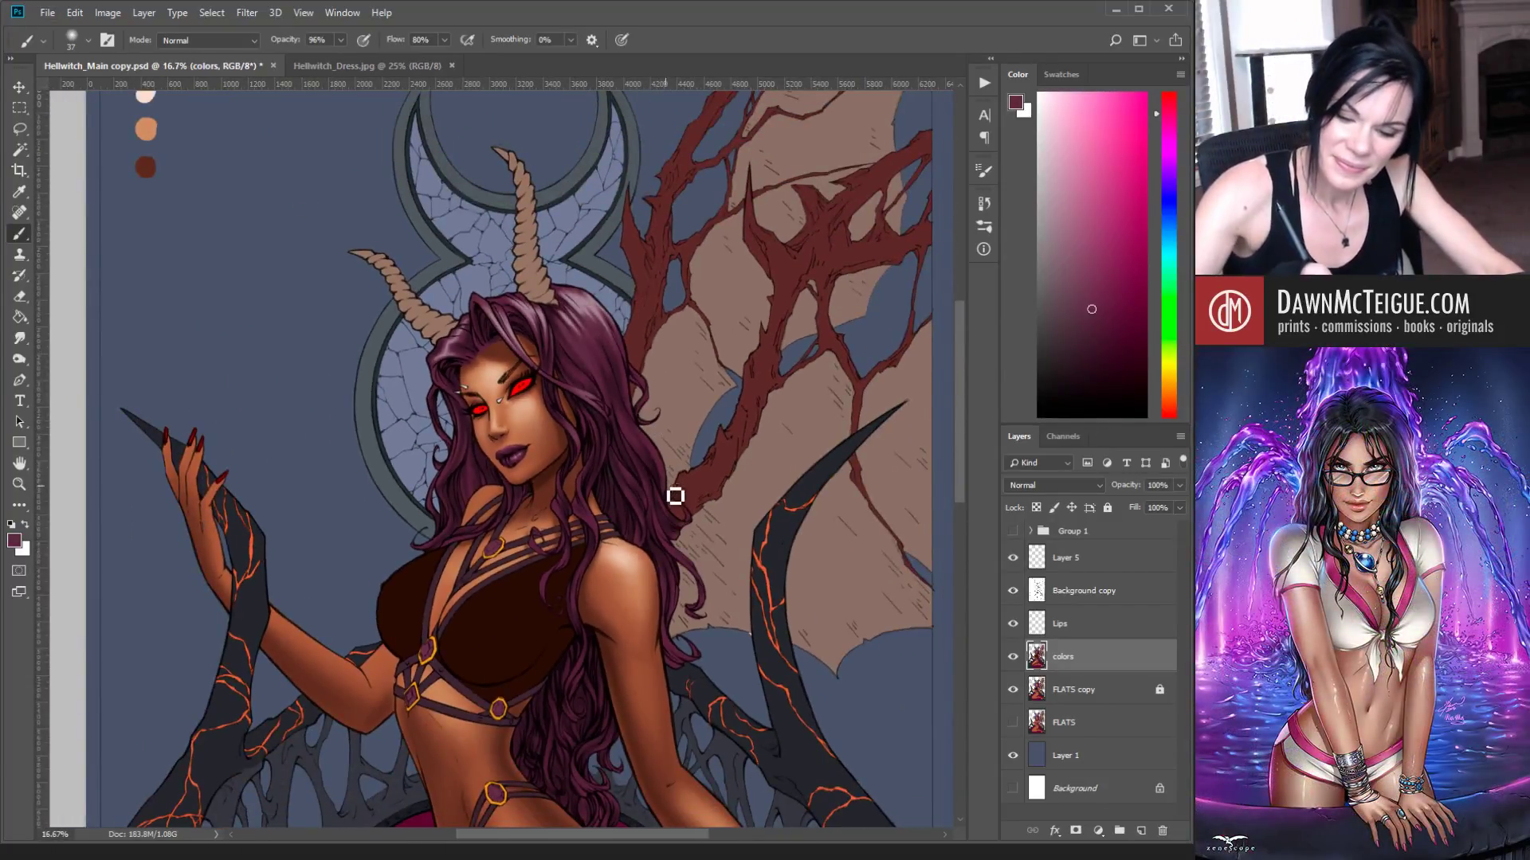
{"action": "left_click", "coordinate": [656, 440], "text": "alt"}
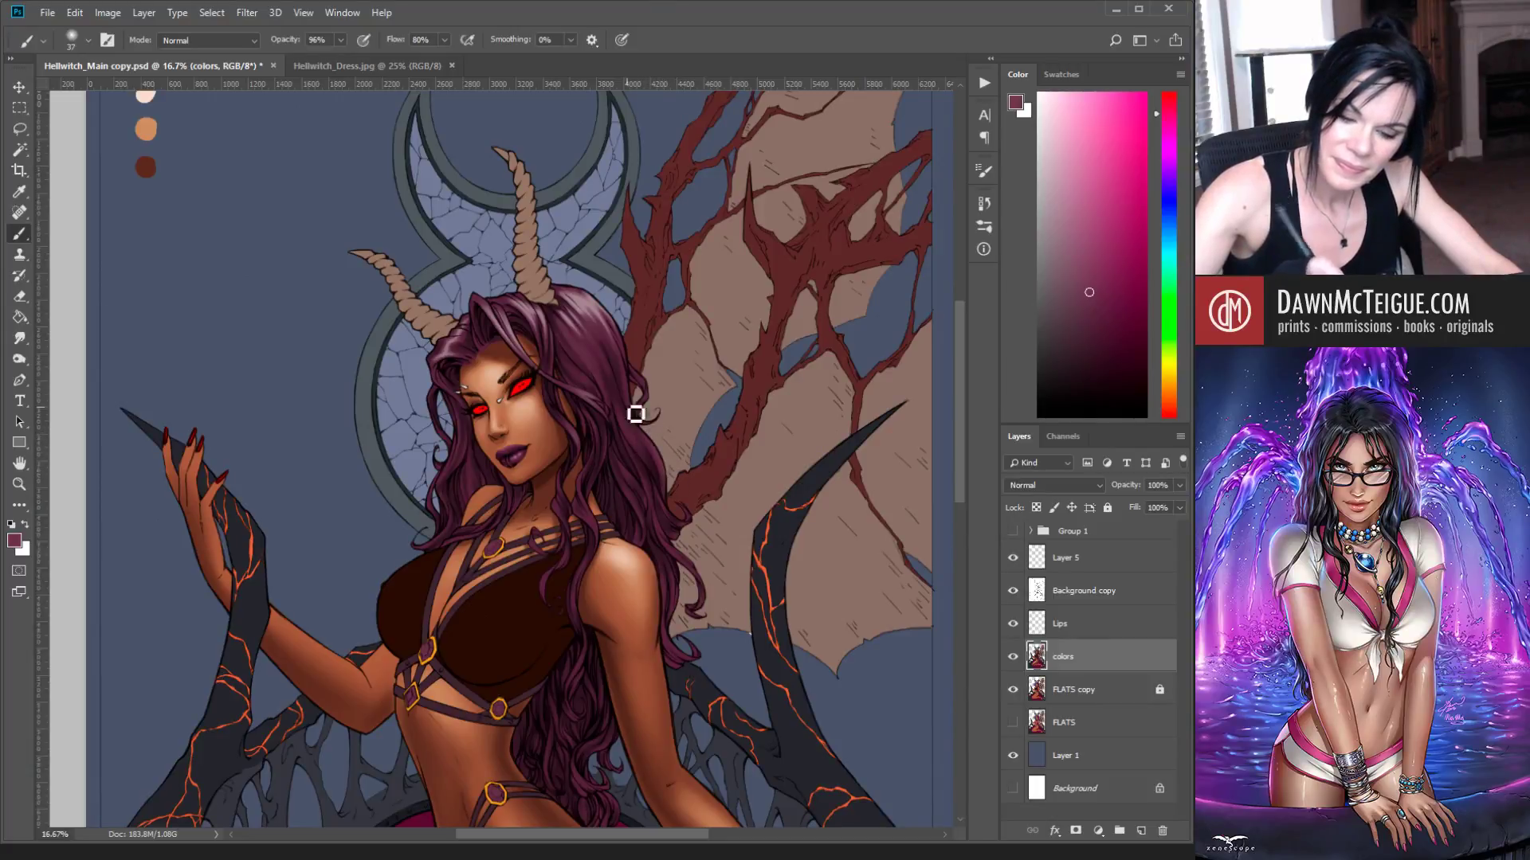
{"action": "left_click_drag", "start_coordinate": [1089, 291], "coordinate": [1093, 254]}
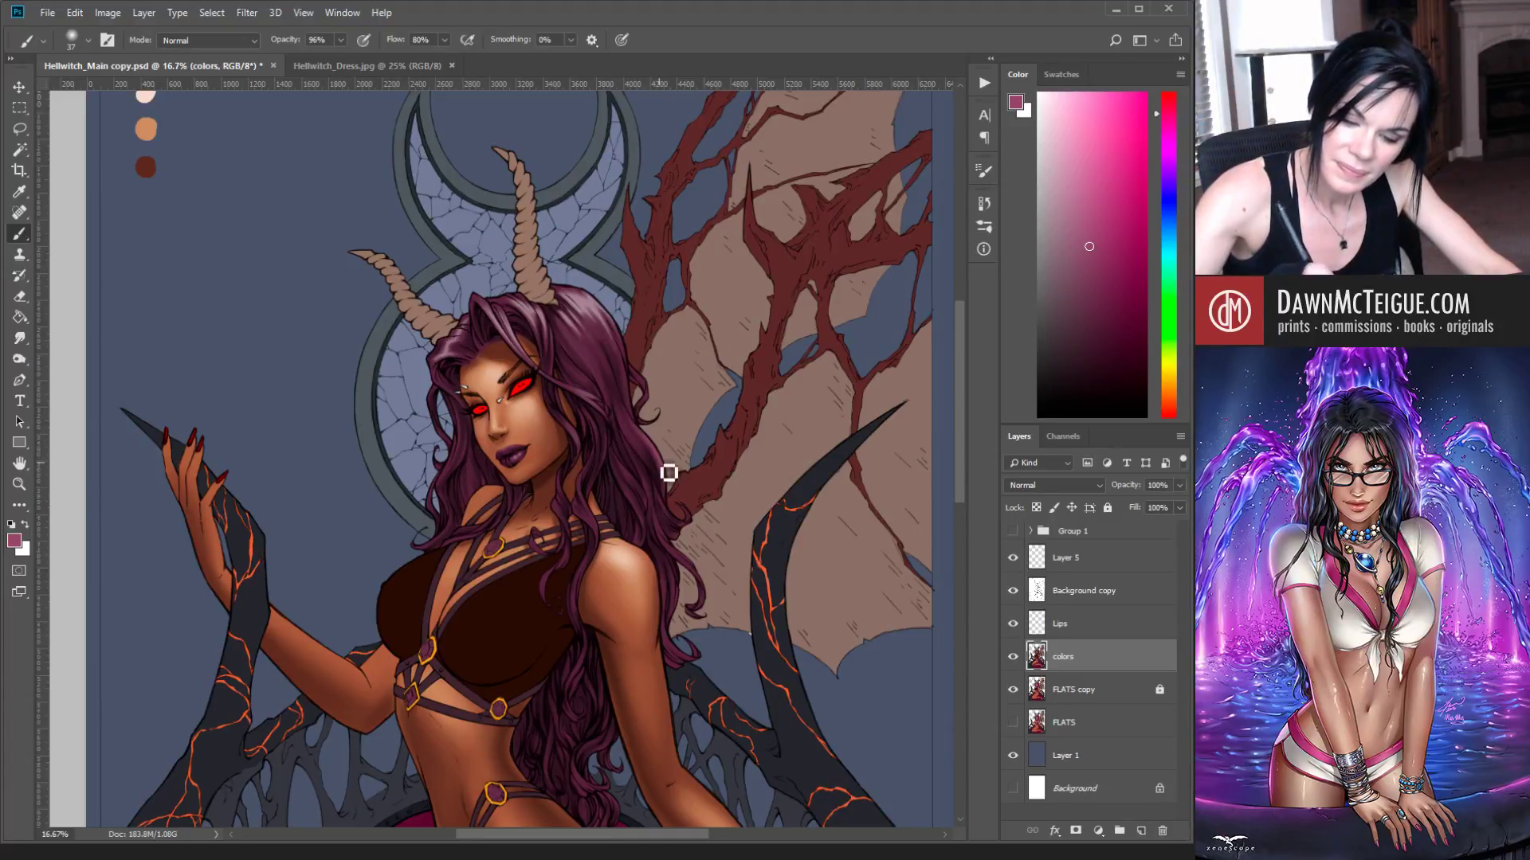
Step: Sample dusty mauve from the crown and paint highlights down the long outer strands at 14 px, then 23 px
{"action": "left_click", "coordinate": [591, 322], "text": "alt"}
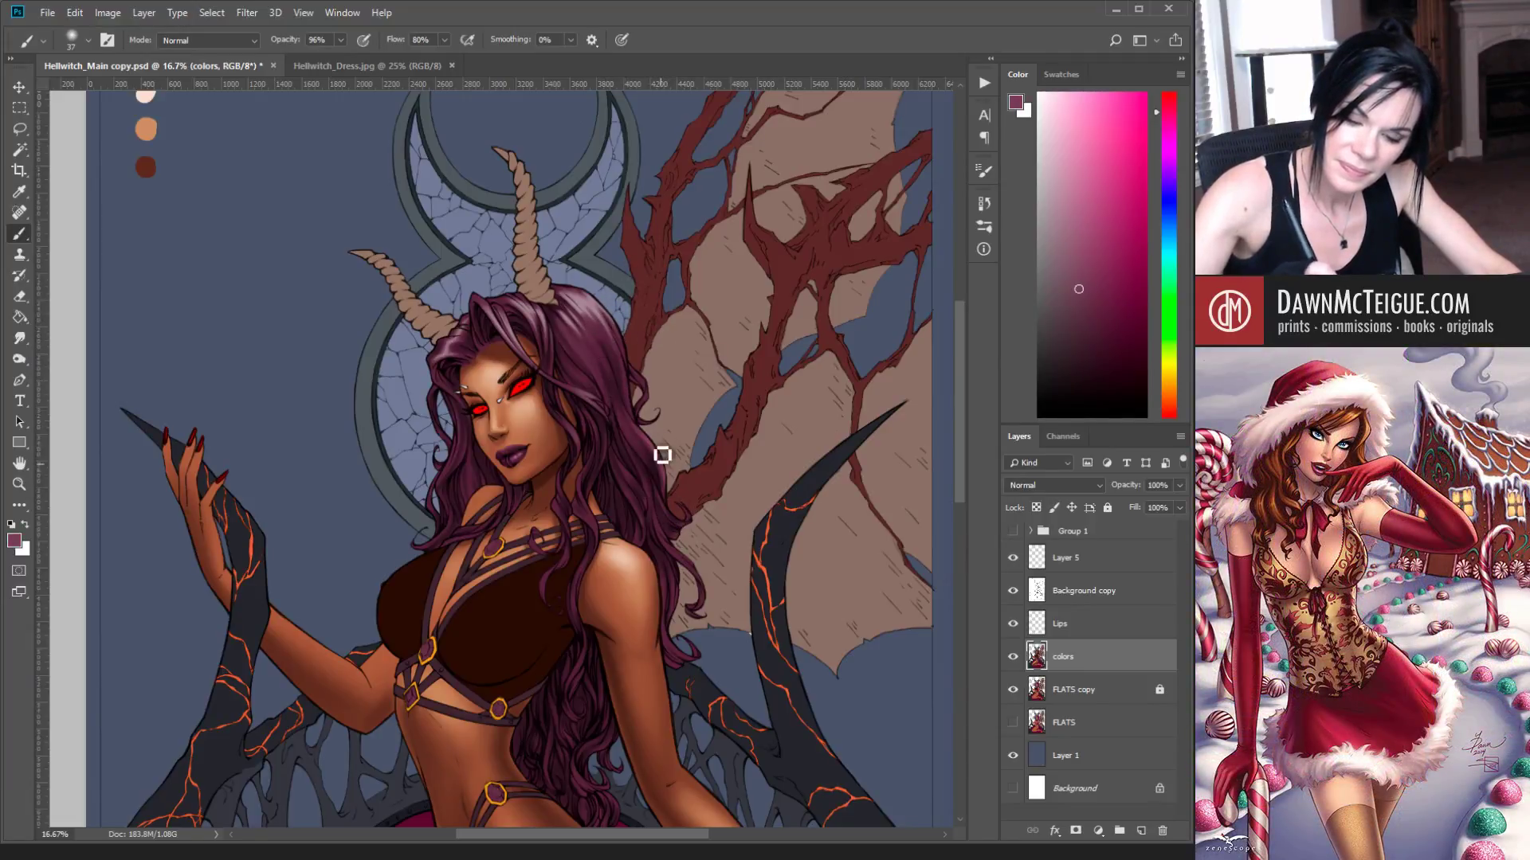
{"action": "left_click", "coordinate": [591, 323], "text": "alt"}
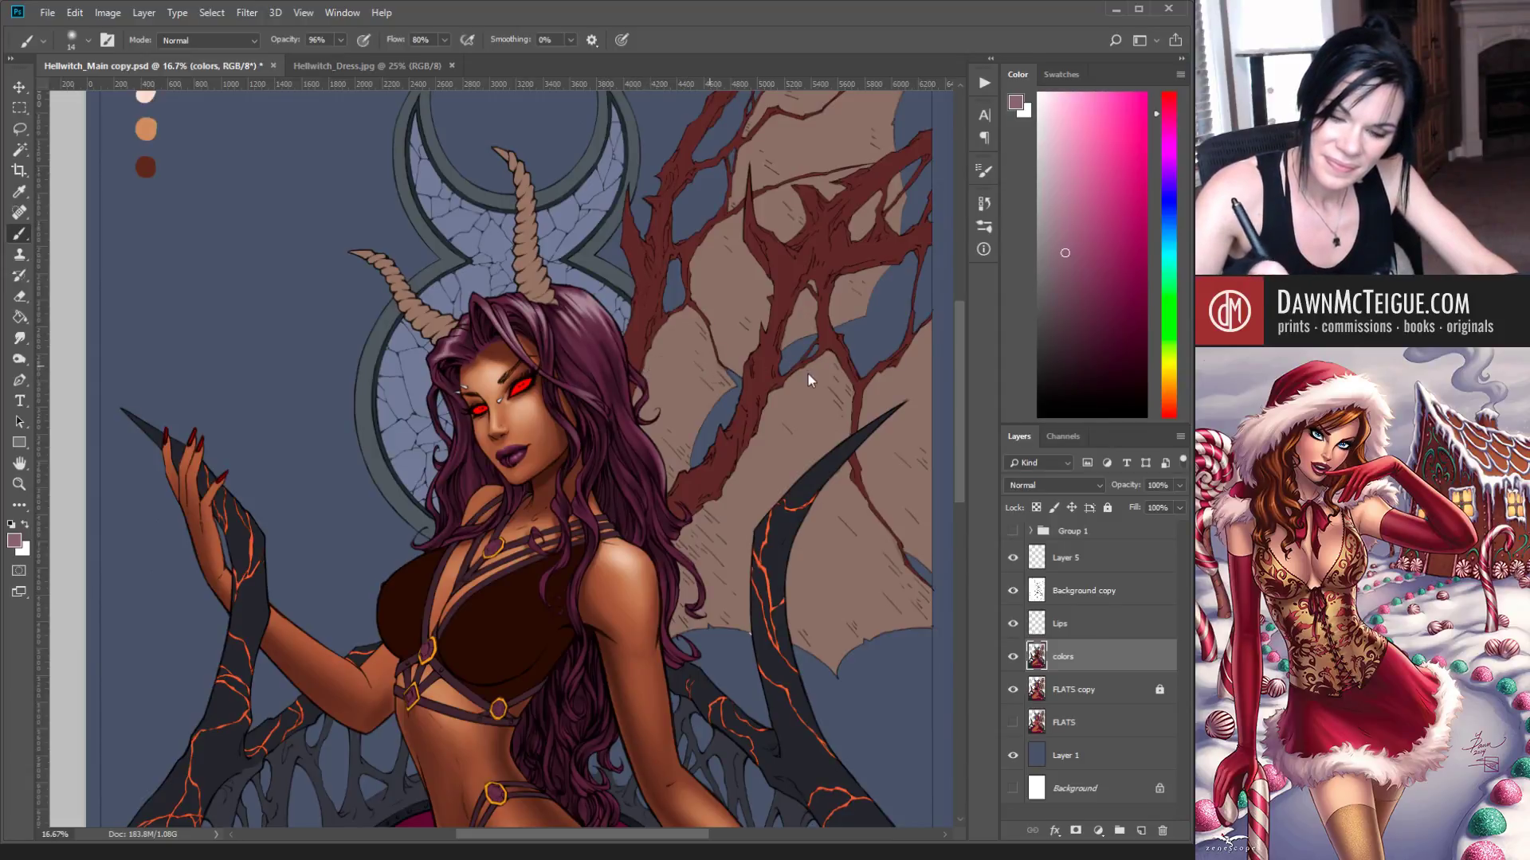
{"action": "key", "text": "bracketright"}
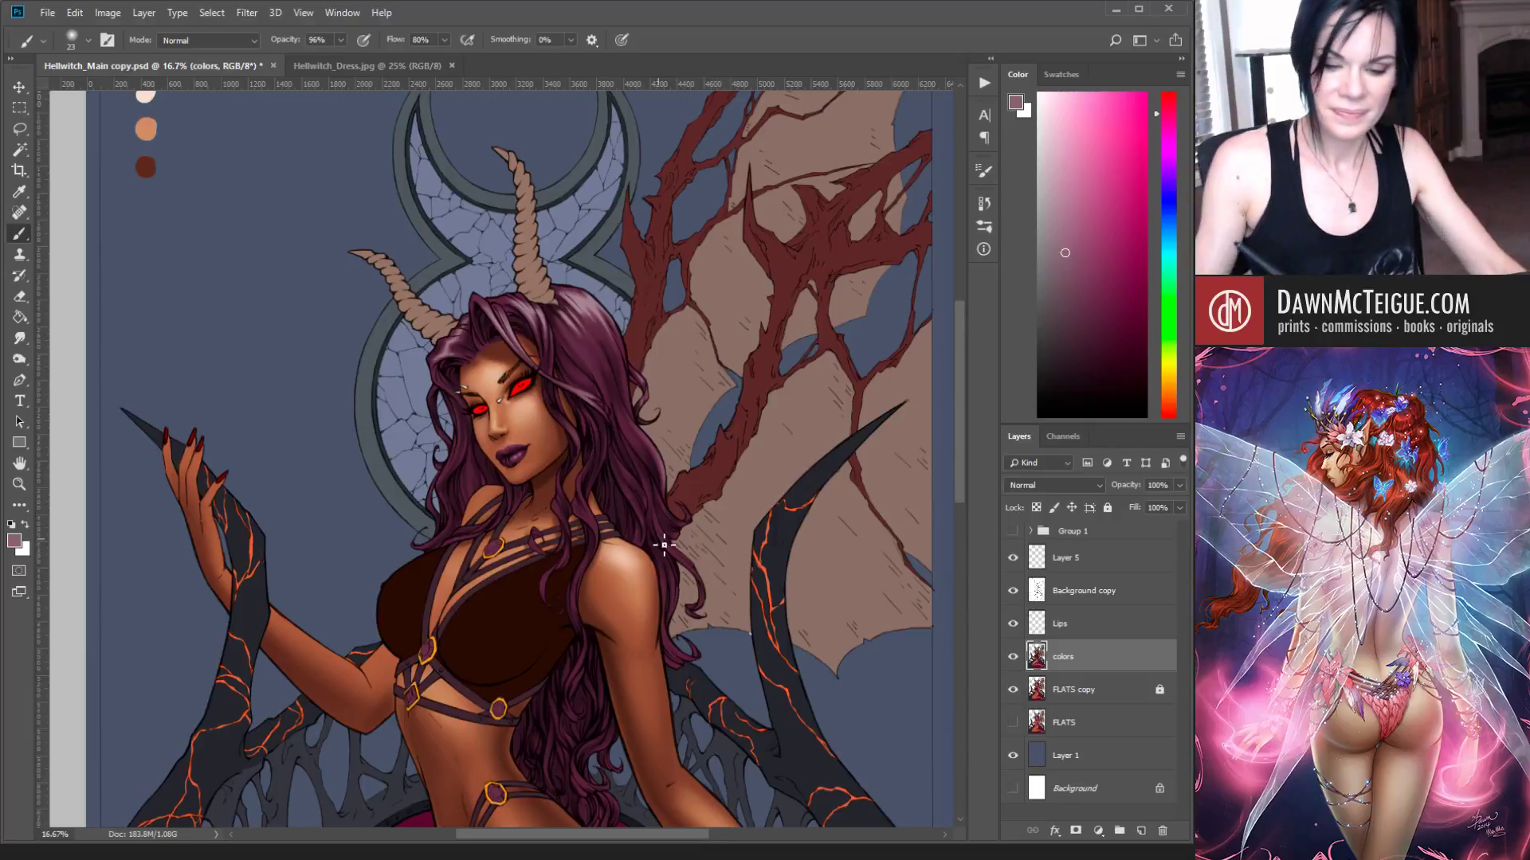
Step: Reduce the brush to 15 px, raise the flow to 100% and highlight the wavy locks falling over the neck and straps
{"action": "scroll", "coordinate": [688, 462], "scroll_direction": "up", "scroll_amount": 2}
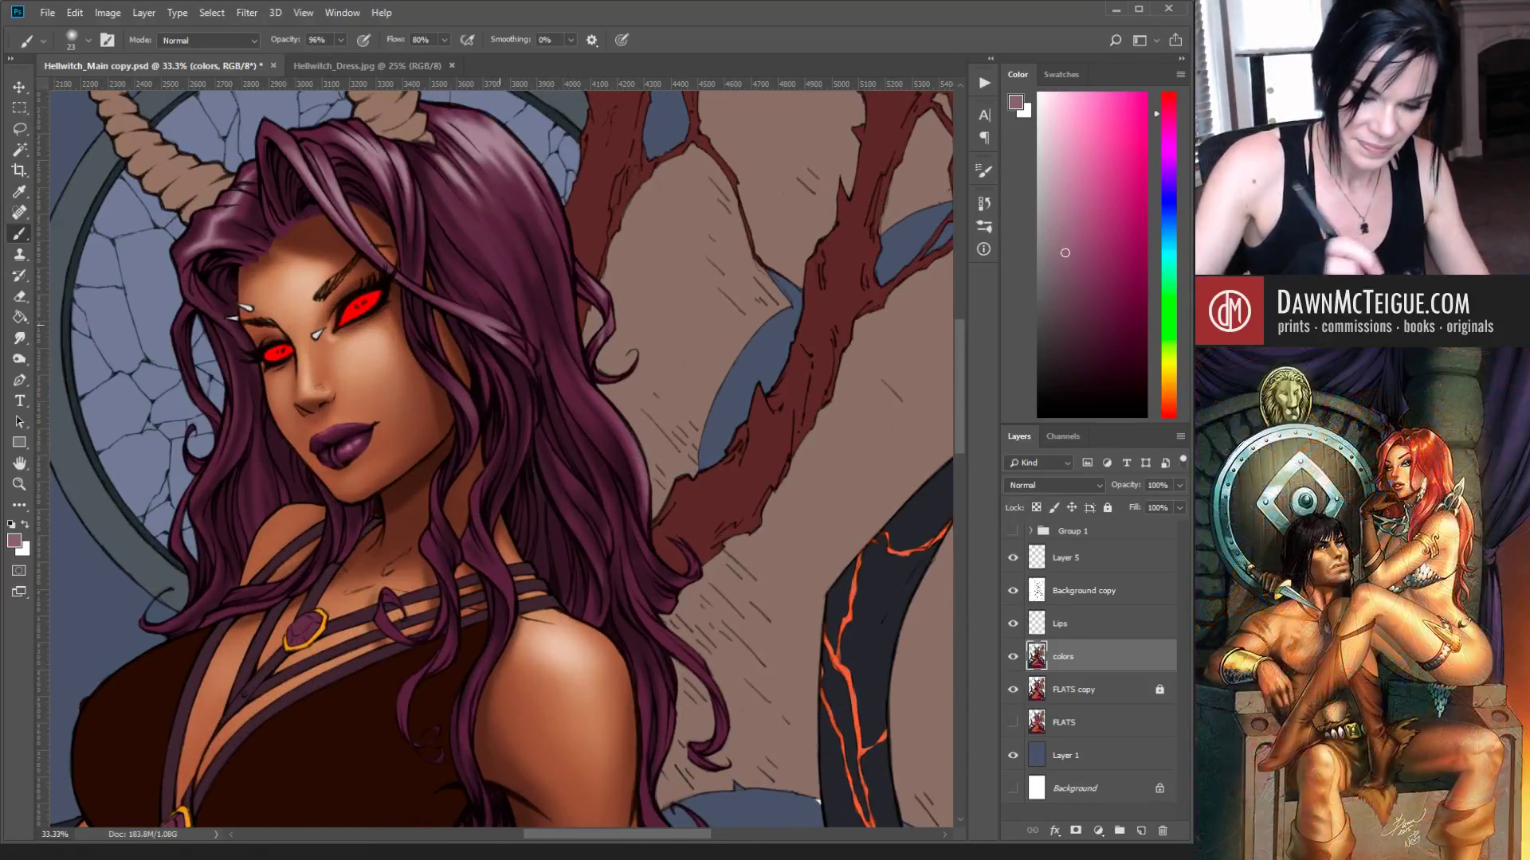
{"action": "key", "text": "bracketleft"}
{"action": "key", "text": "bracketleft"}
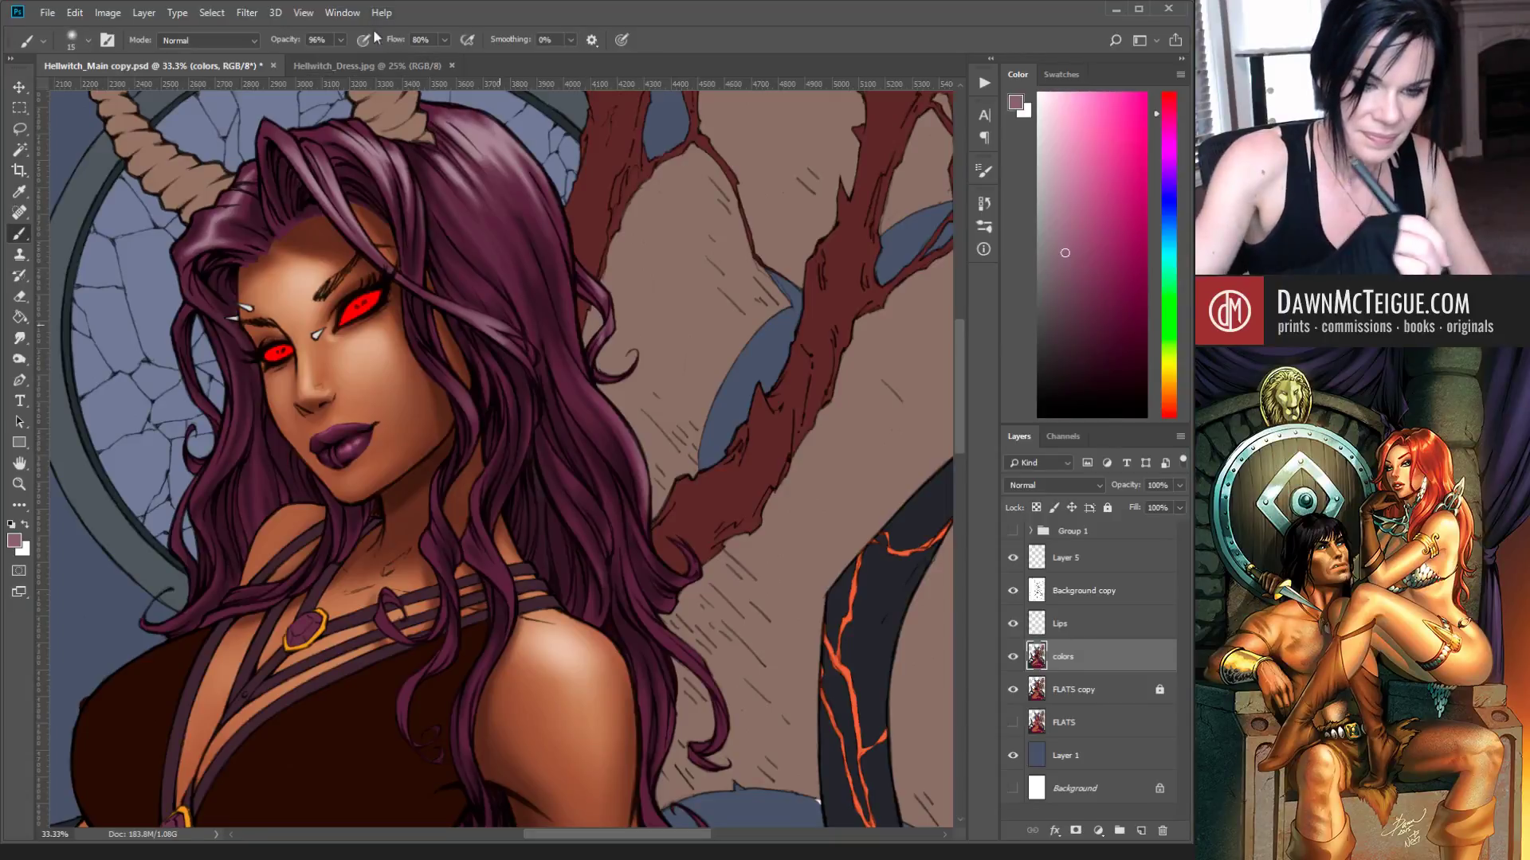
{"action": "left_click_drag", "start_coordinate": [445, 62], "coordinate": [495, 78]}
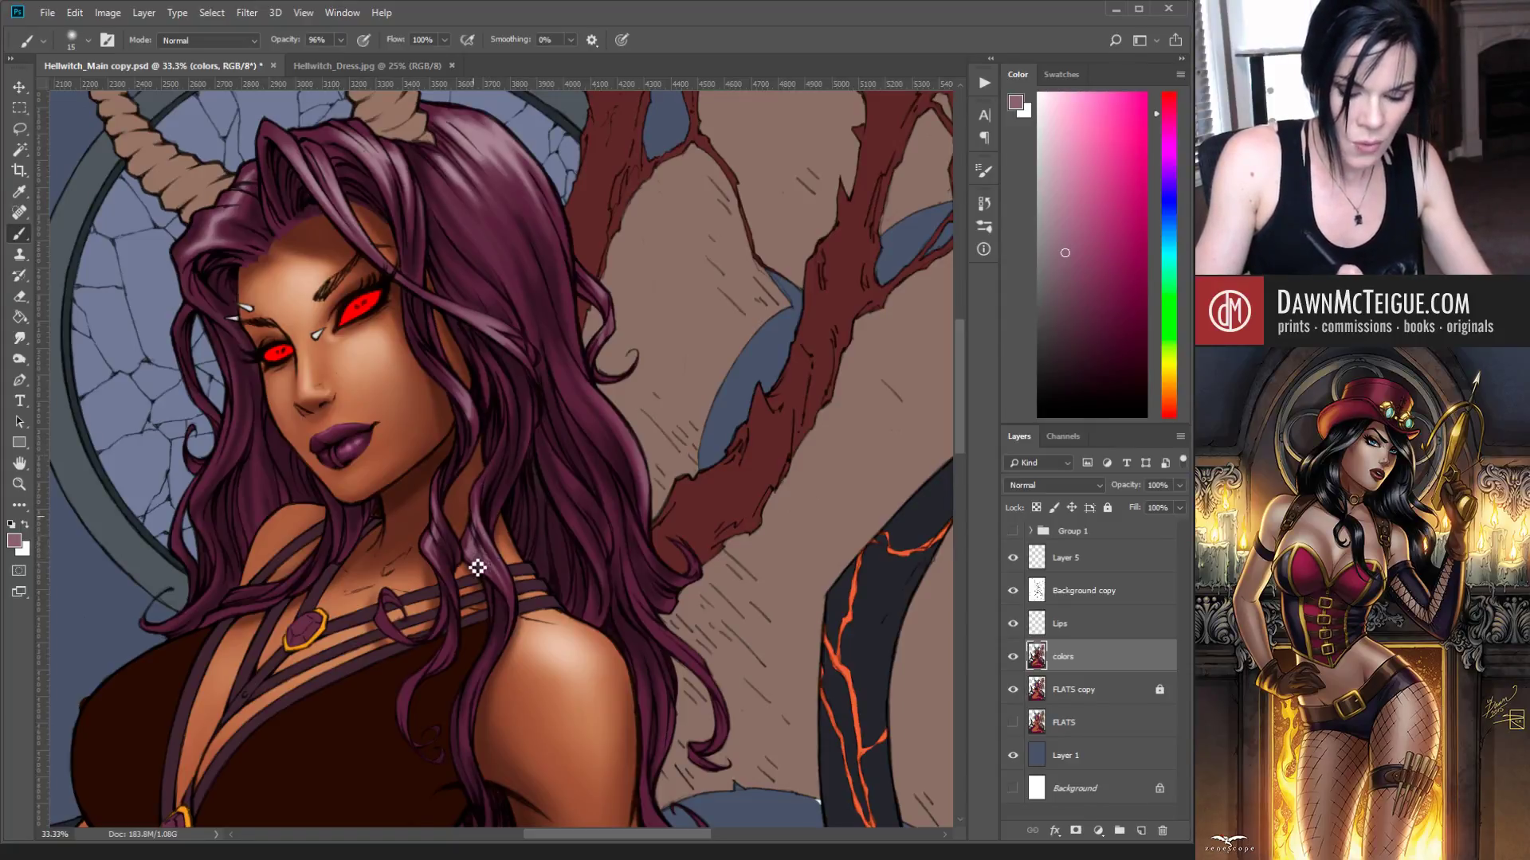
{"action": "scroll", "coordinate": [662, 534], "scroll_direction": "down", "scroll_amount": 2}
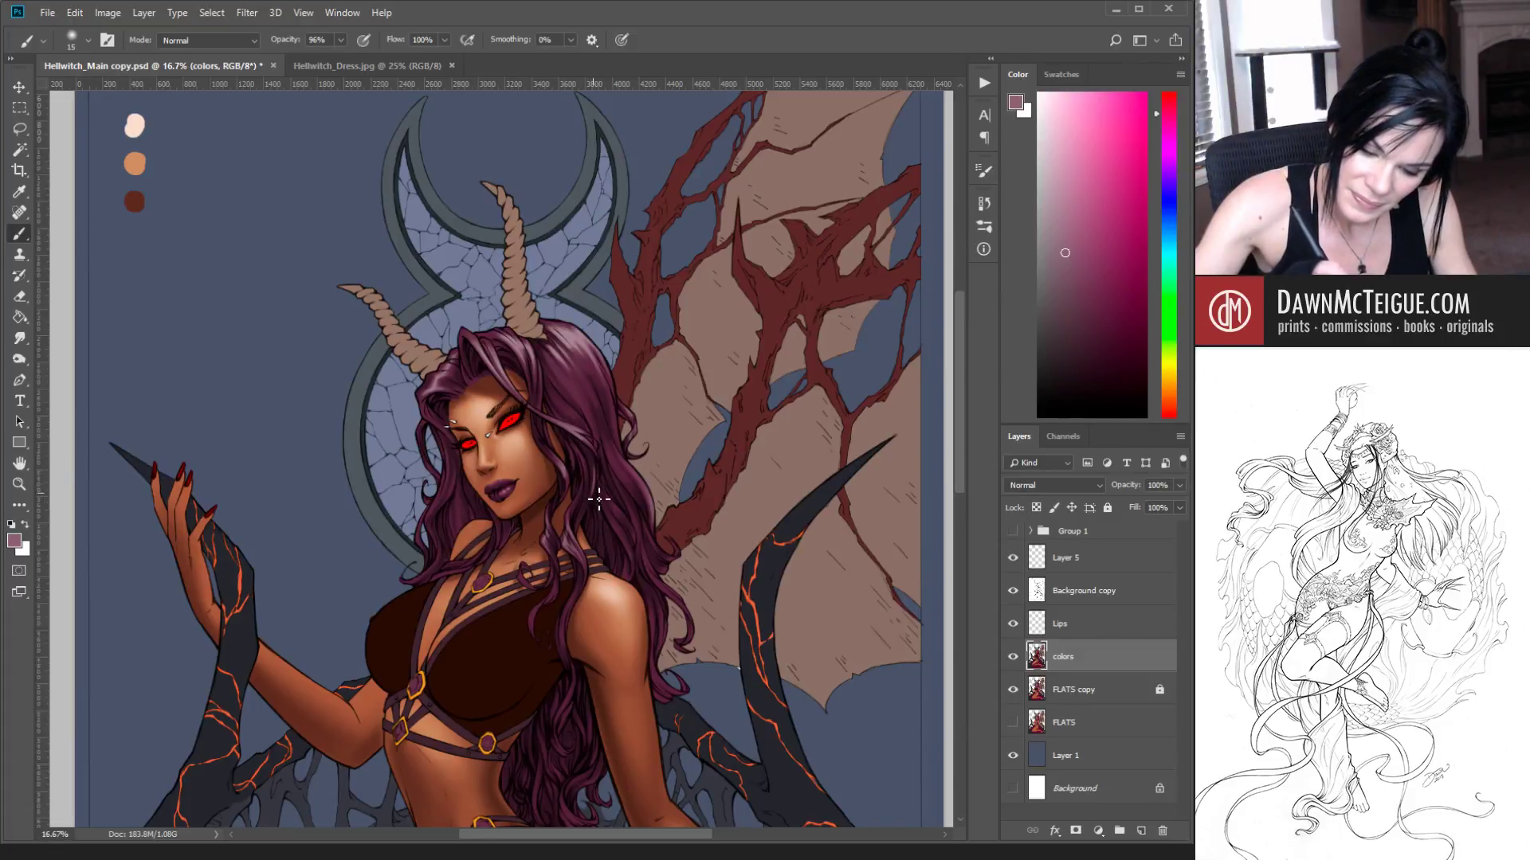
Step: Sample plum tones from the outer waves and blend the long strands behind the shoulder at 15 px
{"action": "left_click", "coordinate": [619, 456], "text": "alt"}
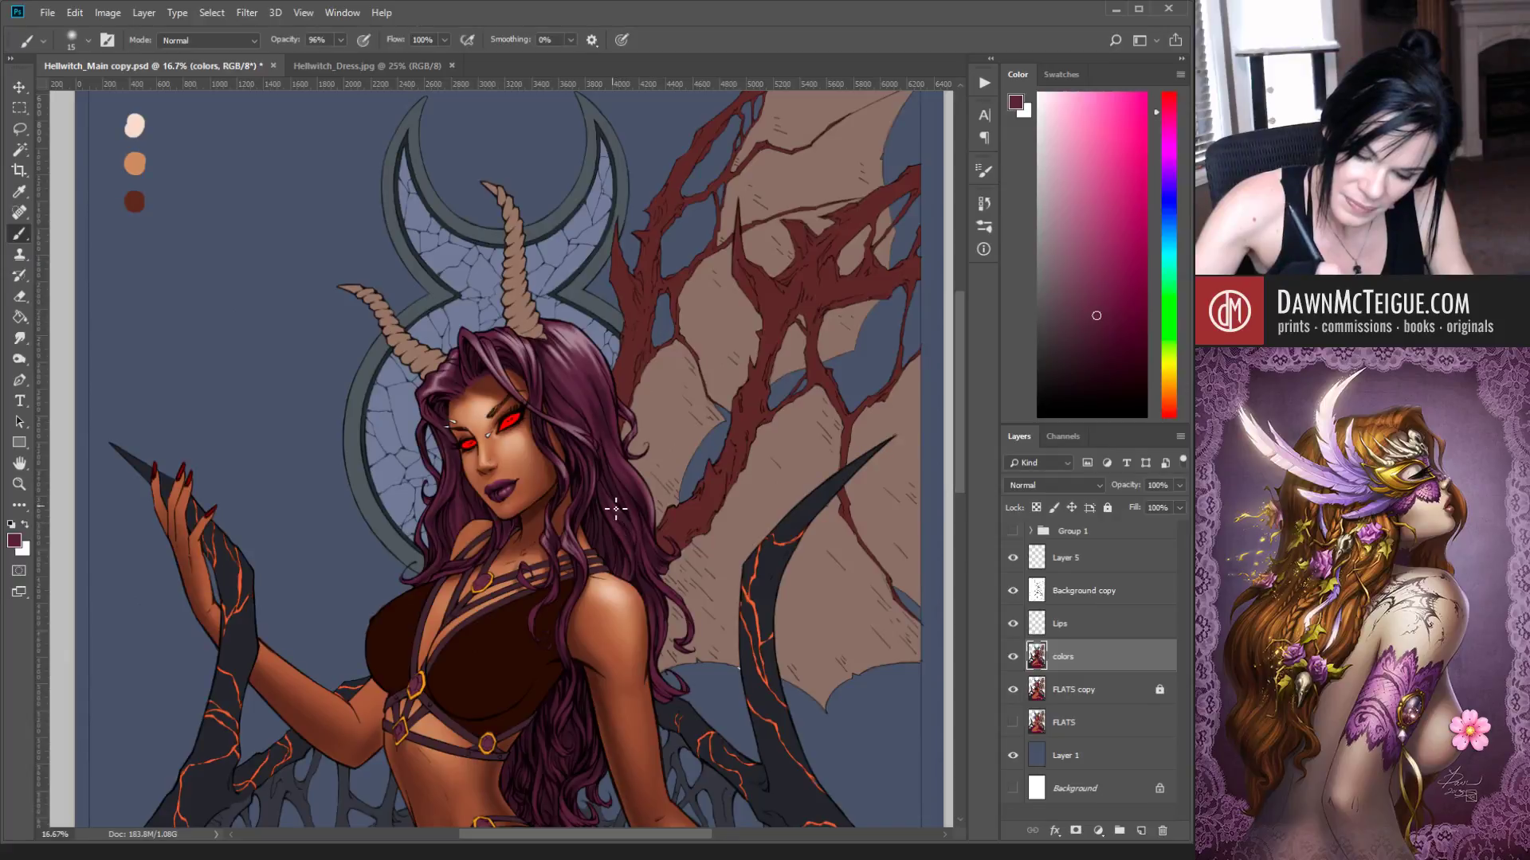
{"action": "left_click", "coordinate": [635, 475], "text": "alt"}
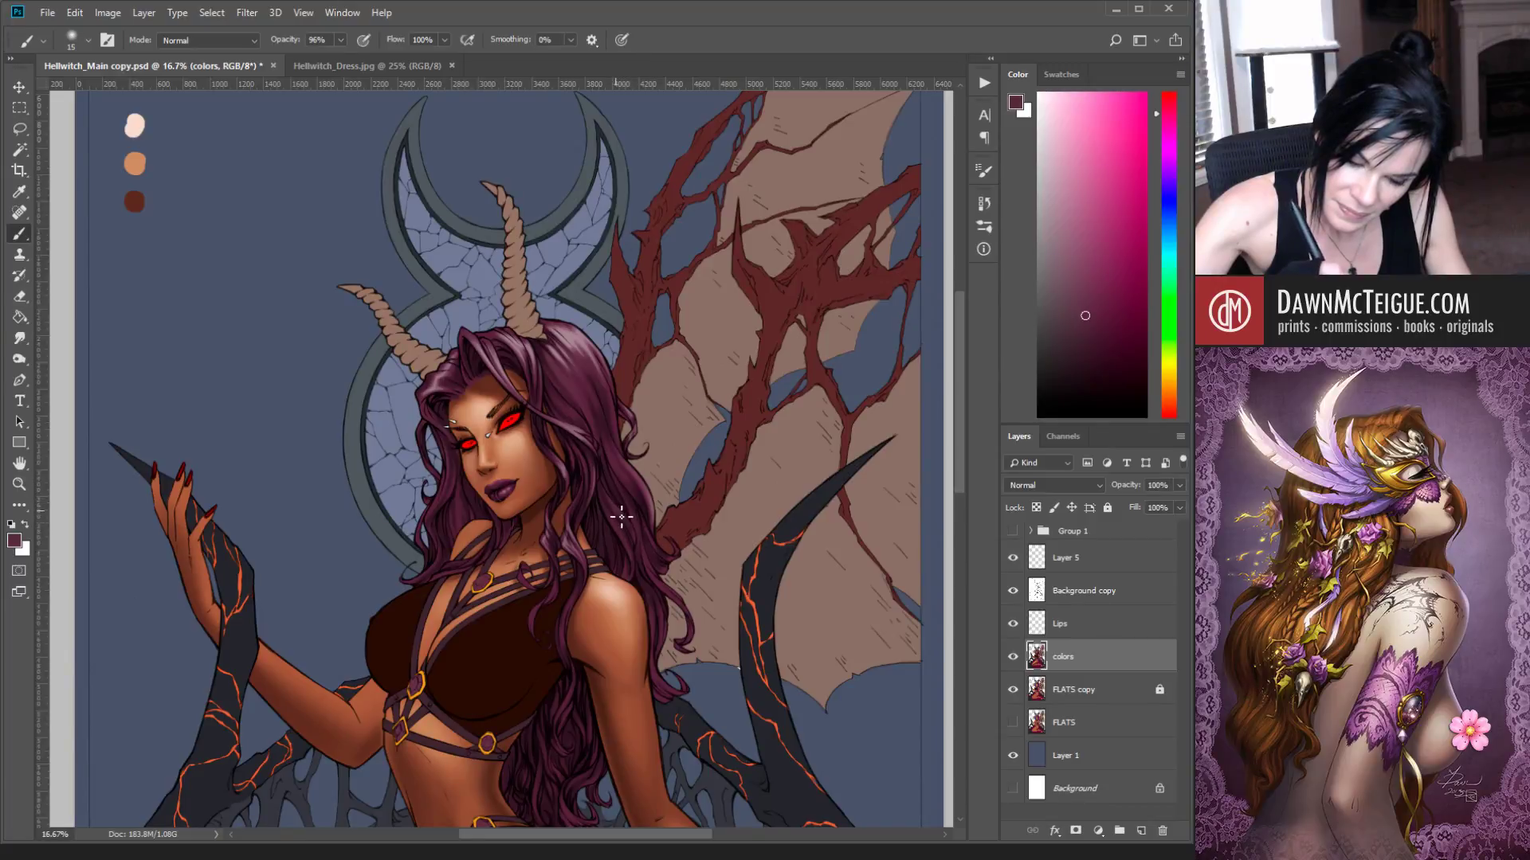
{"action": "left_click", "coordinate": [657, 494], "text": "alt"}
Step: Sample dusty mauve from the crown, enlarge the brush to 21 px and work highlights and sampled plums into the outer waves beside the wing
{"action": "left_click", "coordinate": [594, 344], "text": "alt"}
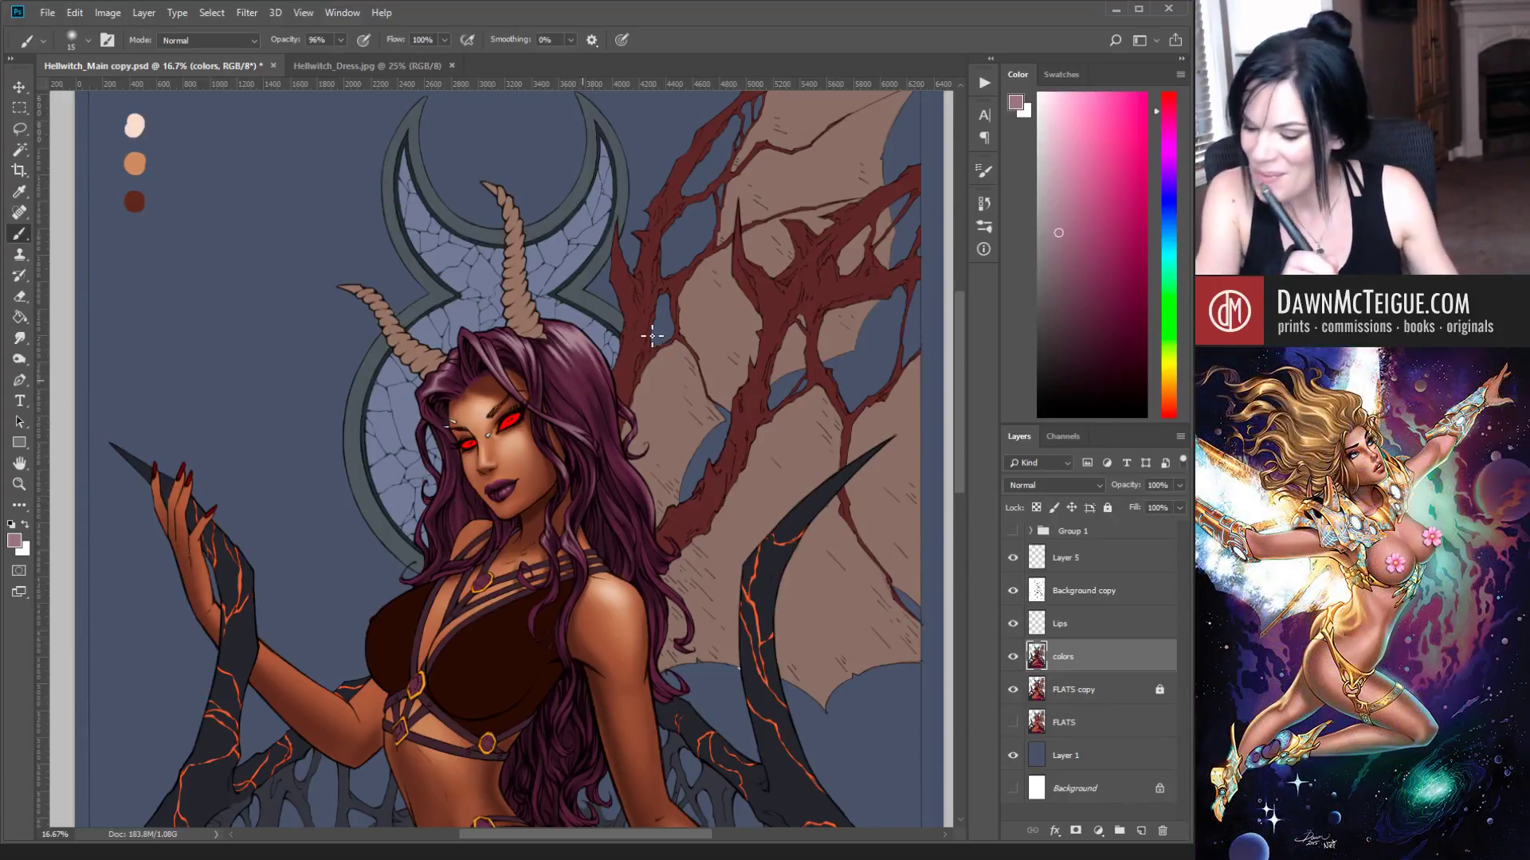
{"action": "key", "text": "bracketright"}
{"action": "key", "text": "bracketright"}
{"action": "key", "text": "bracketright"}
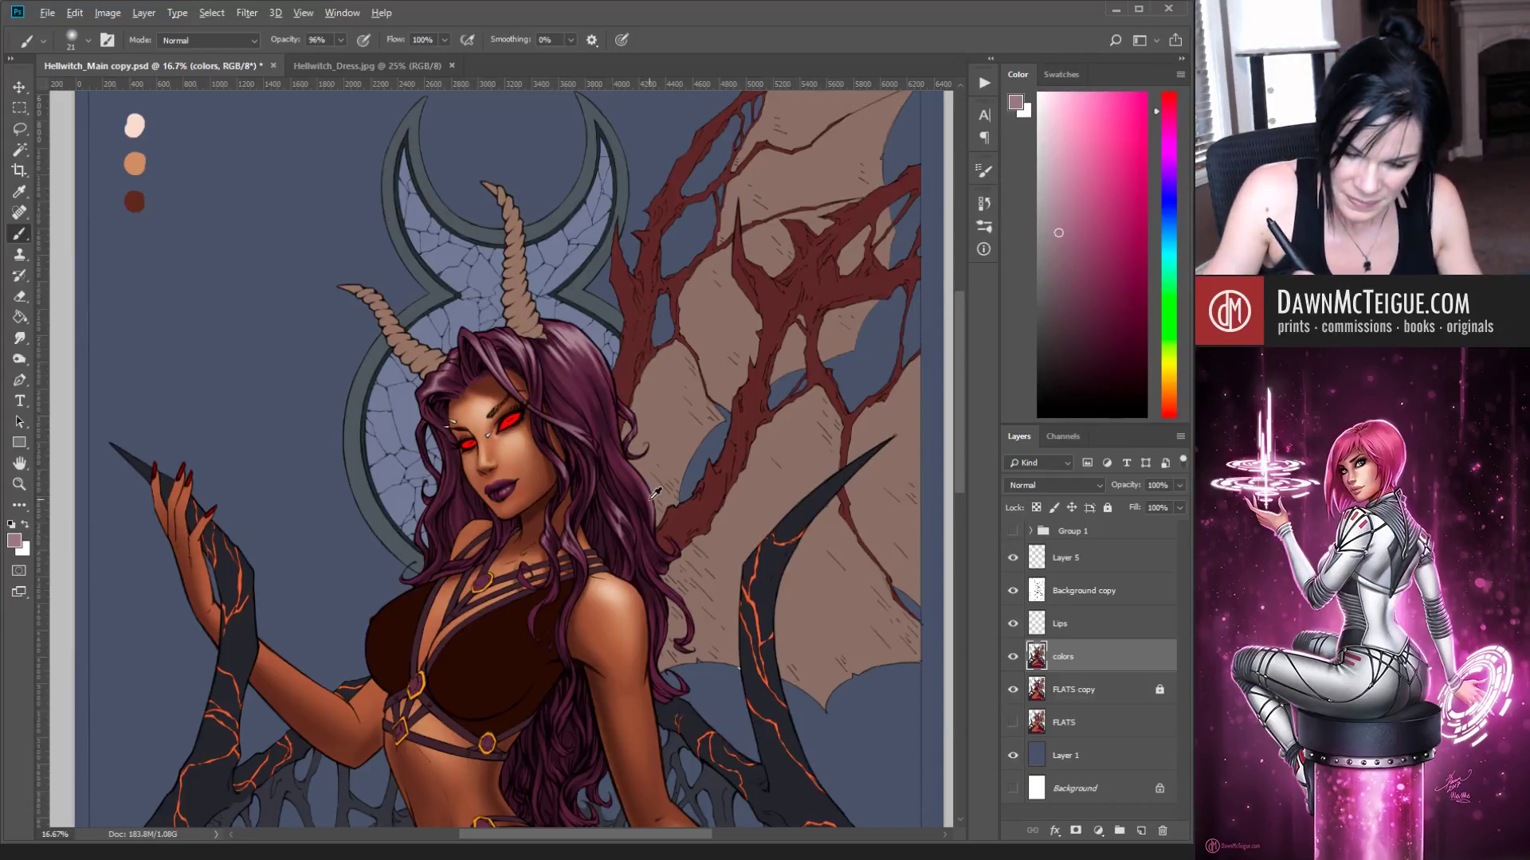
{"action": "left_click", "coordinate": [645, 553], "text": "alt"}
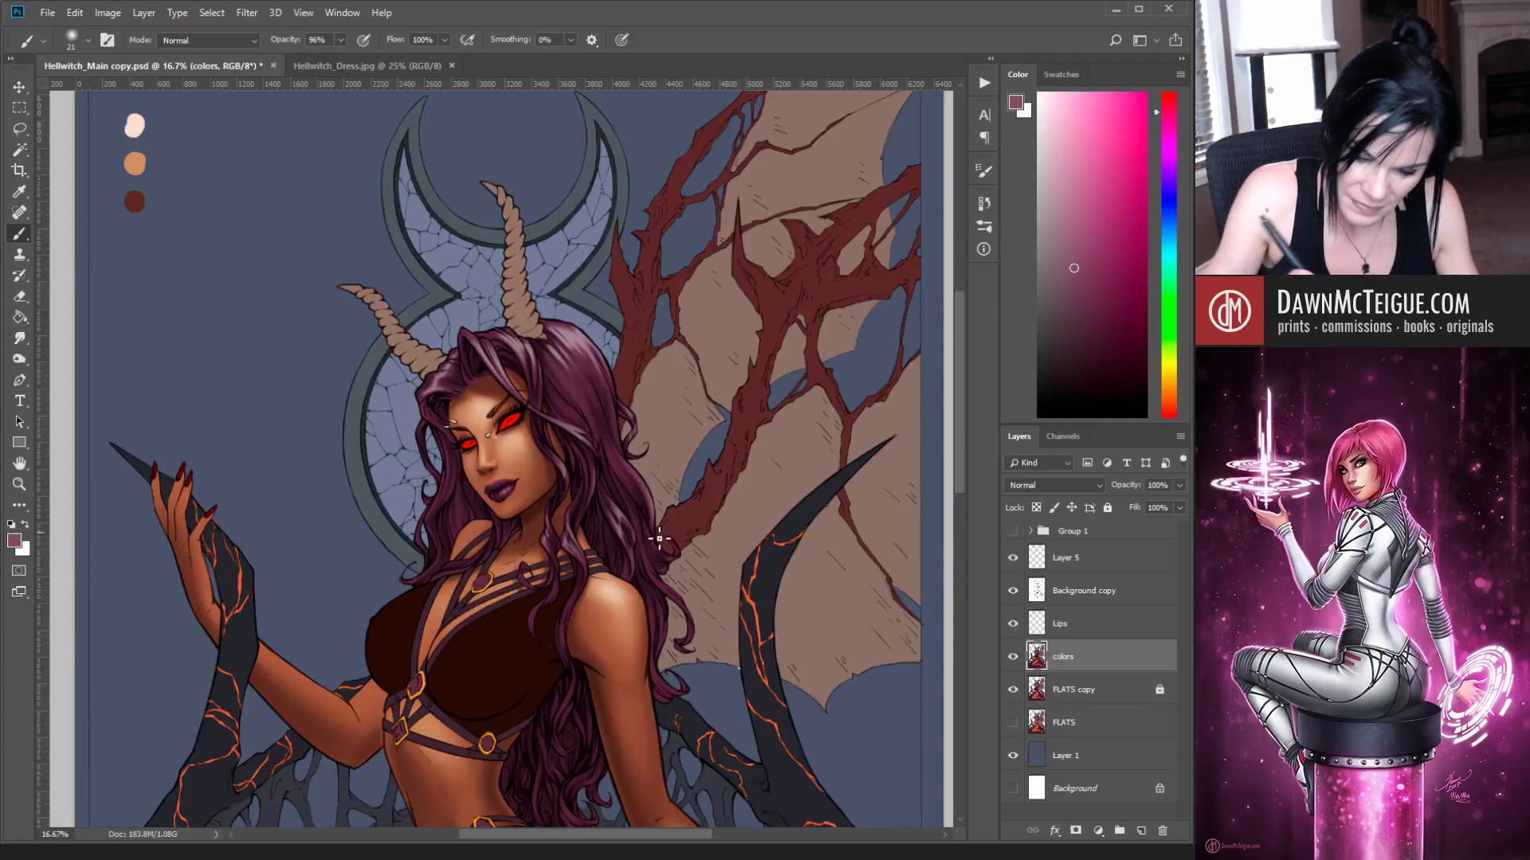
{"action": "left_click", "coordinate": [635, 534], "text": "alt"}
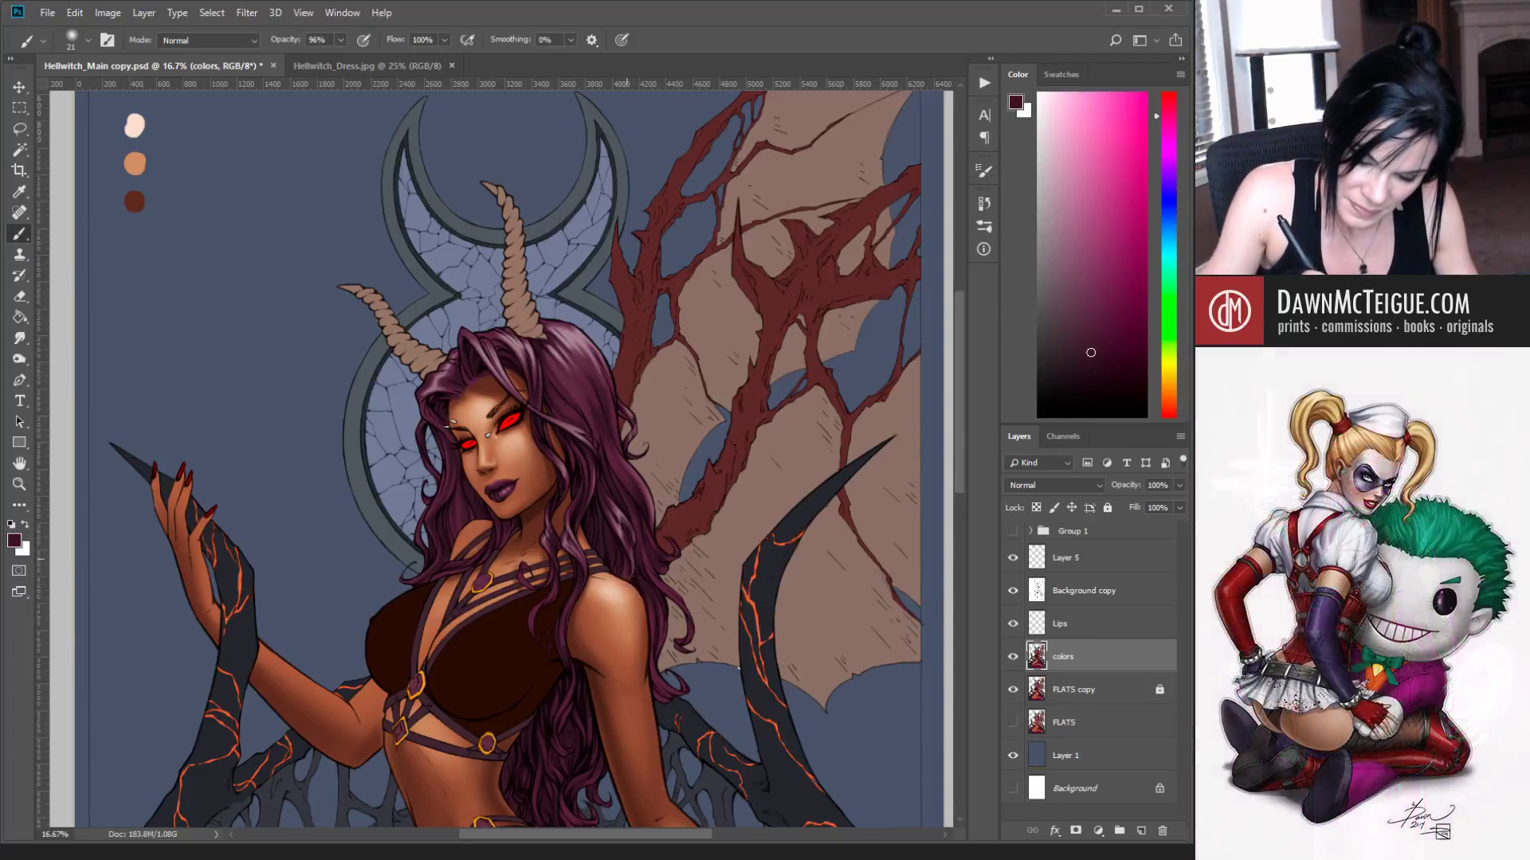
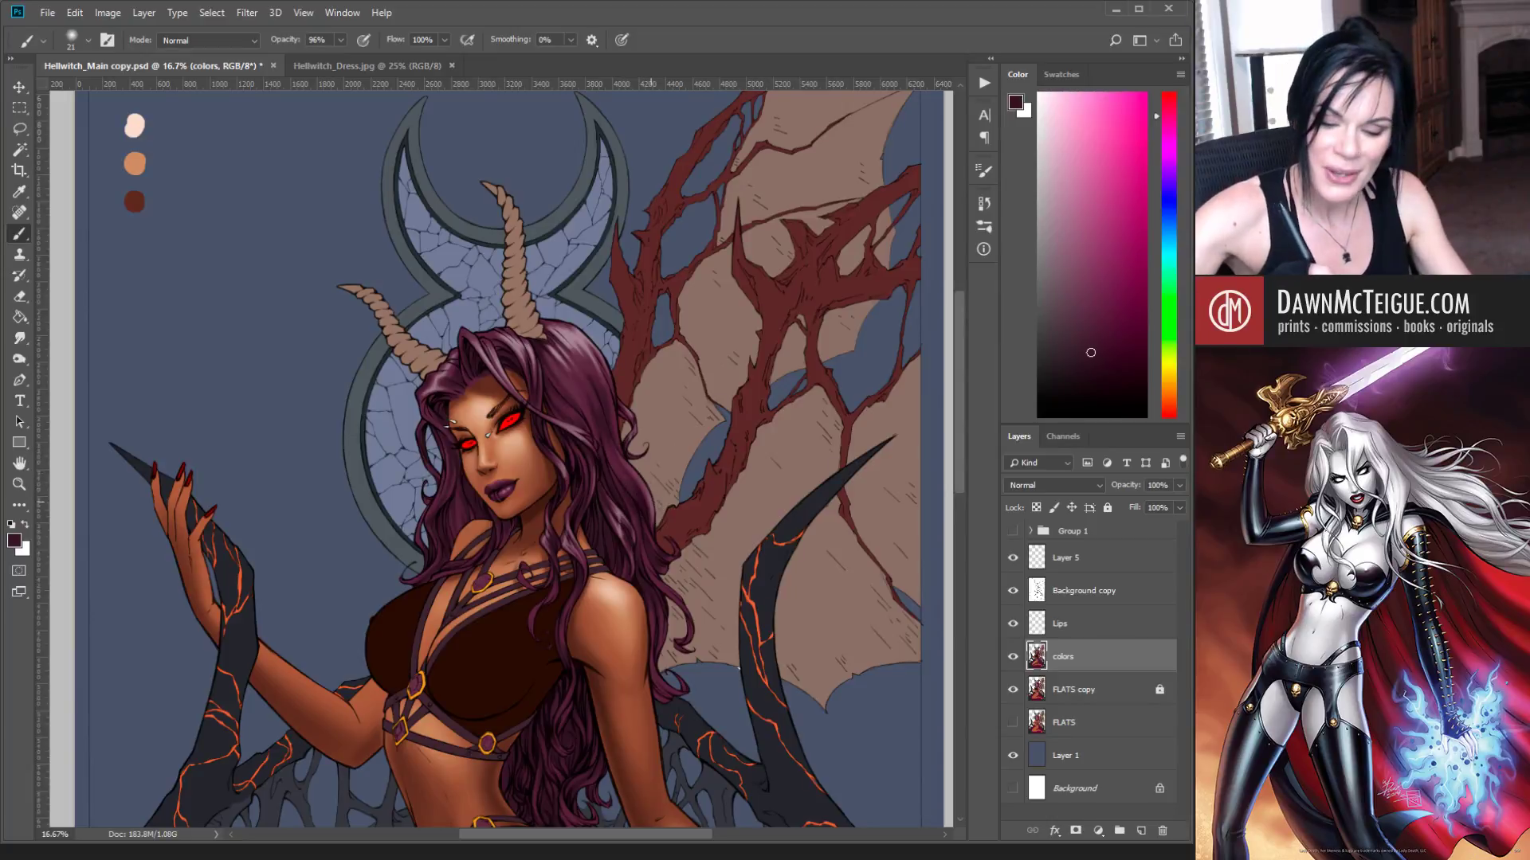
Step: Resample mauve and plum from the crown and side hair and refine the outer strand highlights at 21 px
{"action": "left_click", "coordinate": [593, 344], "text": "alt"}
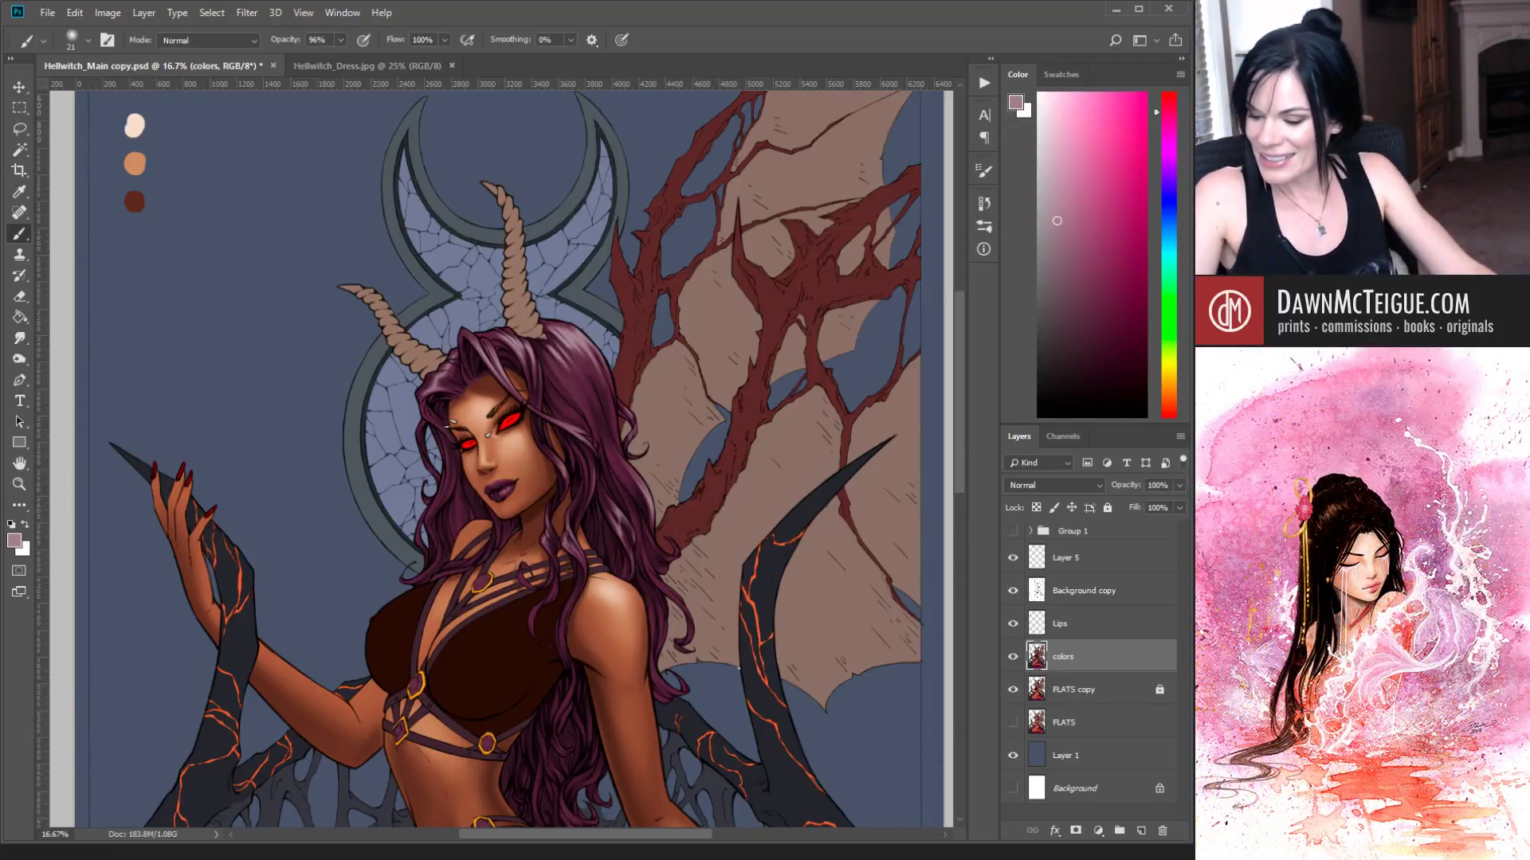
{"action": "left_click", "coordinate": [623, 420], "text": "alt"}
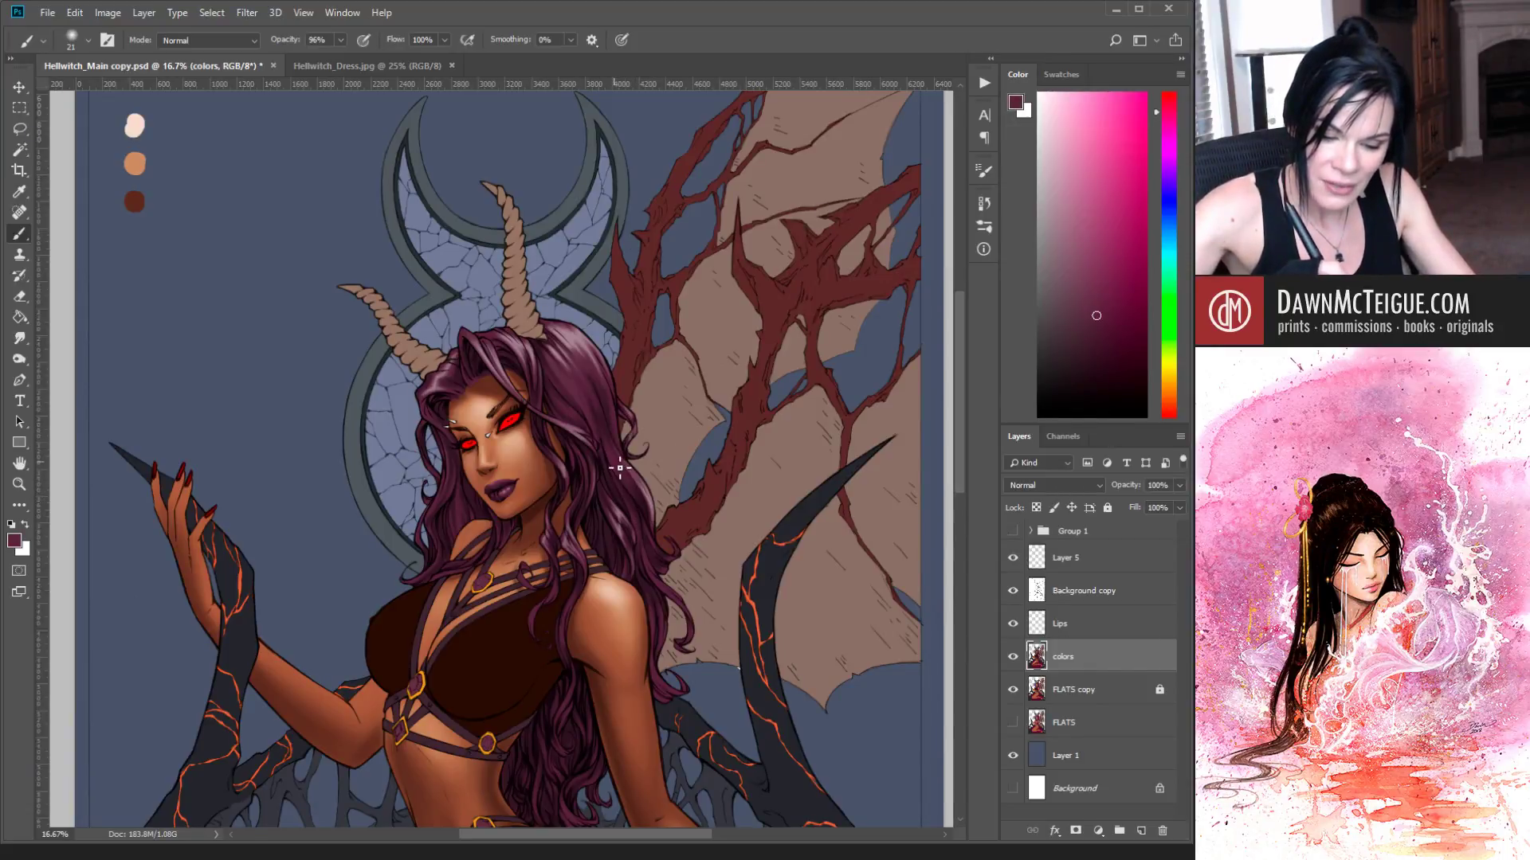
{"action": "left_click", "coordinate": [584, 353], "text": "alt"}
{"action": "left_click_drag", "start_coordinate": [579, 358], "coordinate": [576, 350]}
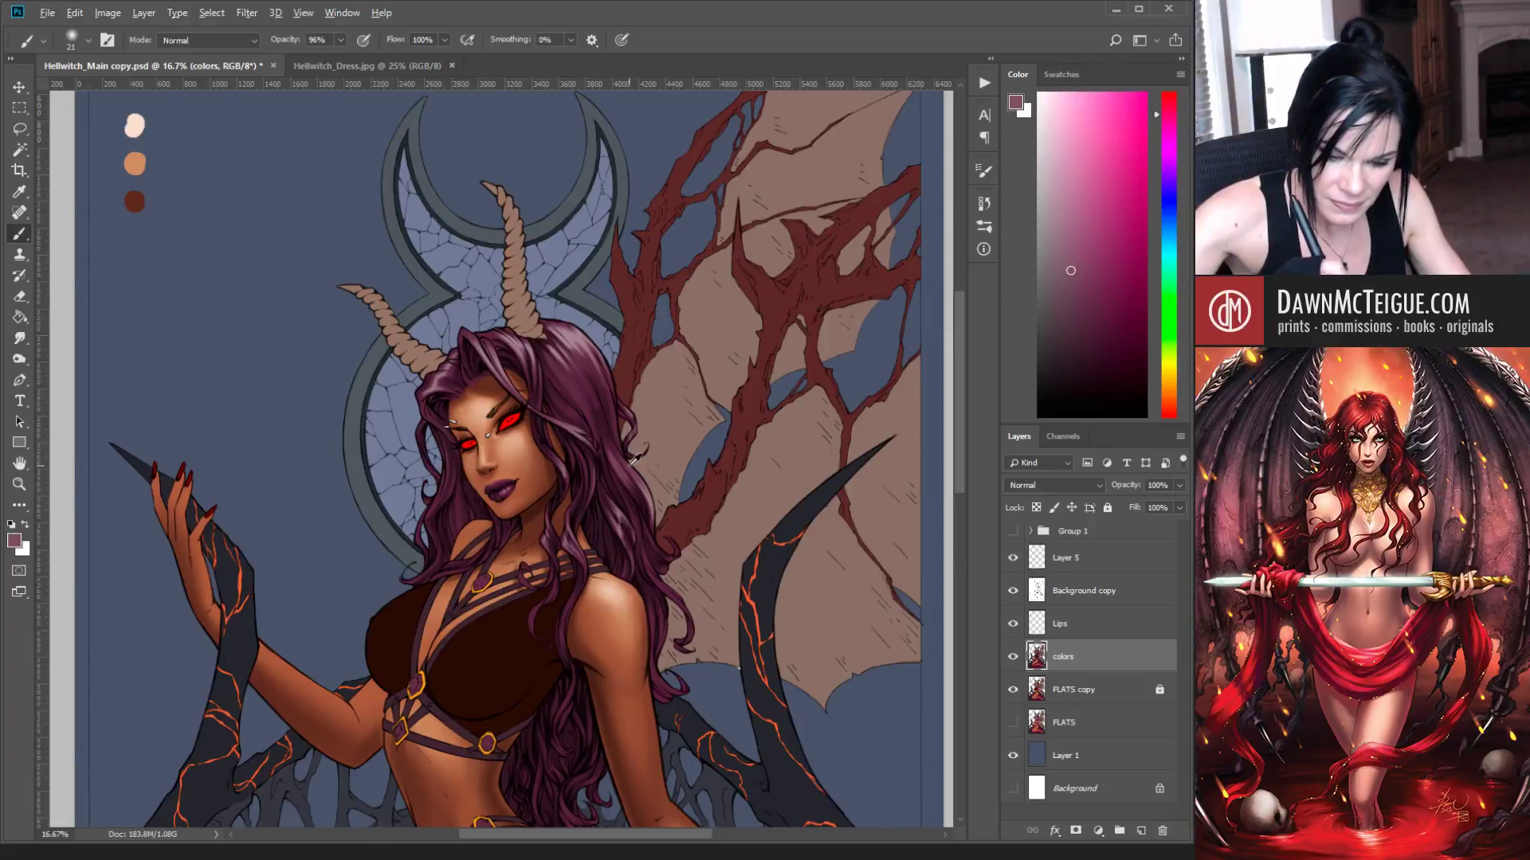
Step: Sample progressively darker plums from the outer waves, enlarge the brush to 34 px and deepen the shadows between strands
{"action": "left_click", "coordinate": [624, 469], "text": "alt"}
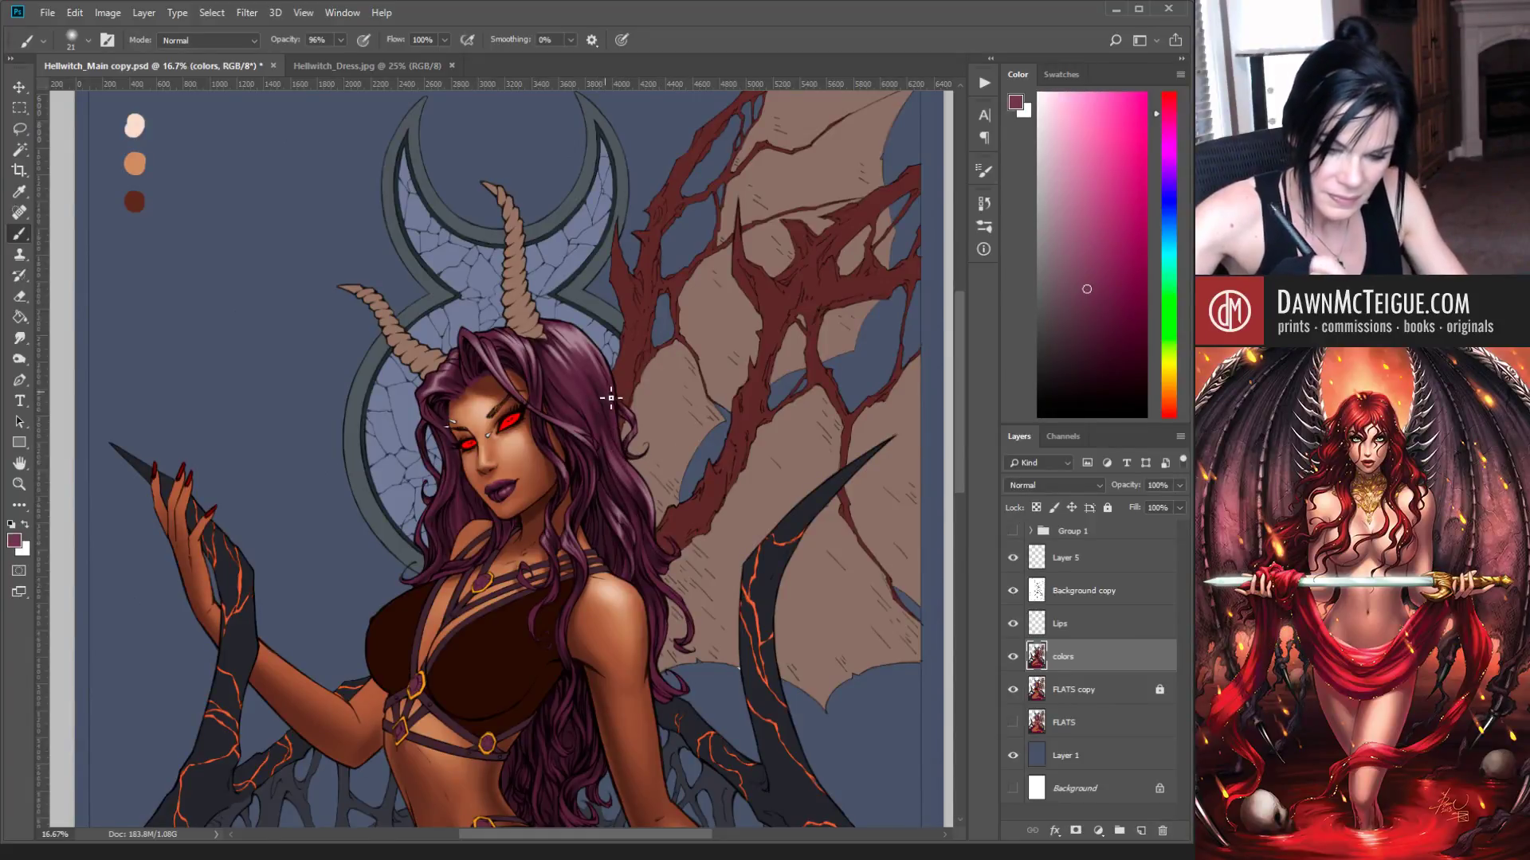
{"action": "left_click", "coordinate": [640, 491], "text": "alt"}
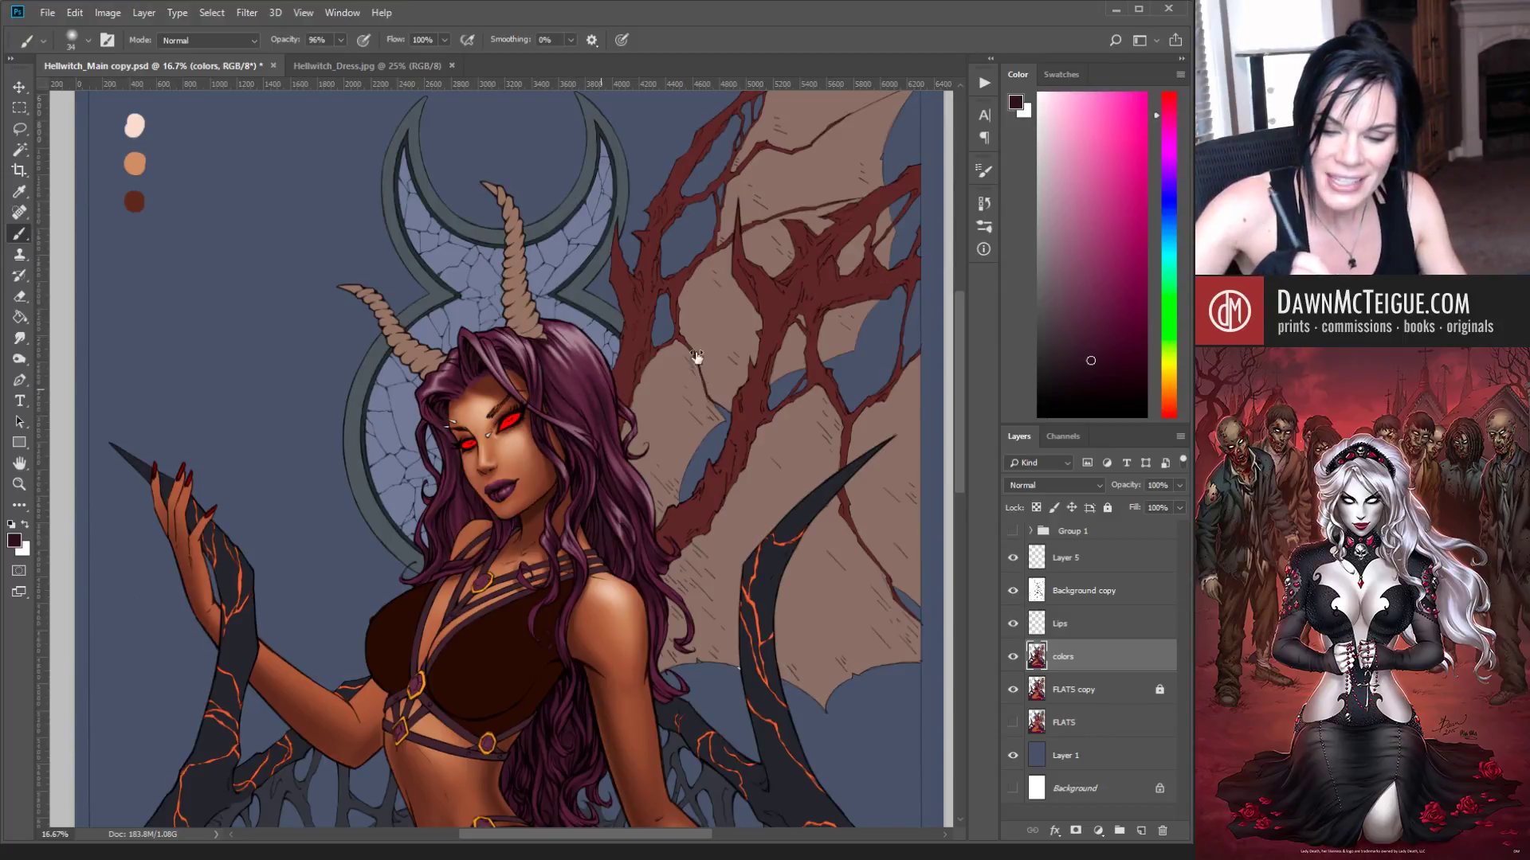
{"action": "key", "text": "bracketright"}
{"action": "key", "text": "bracketright"}
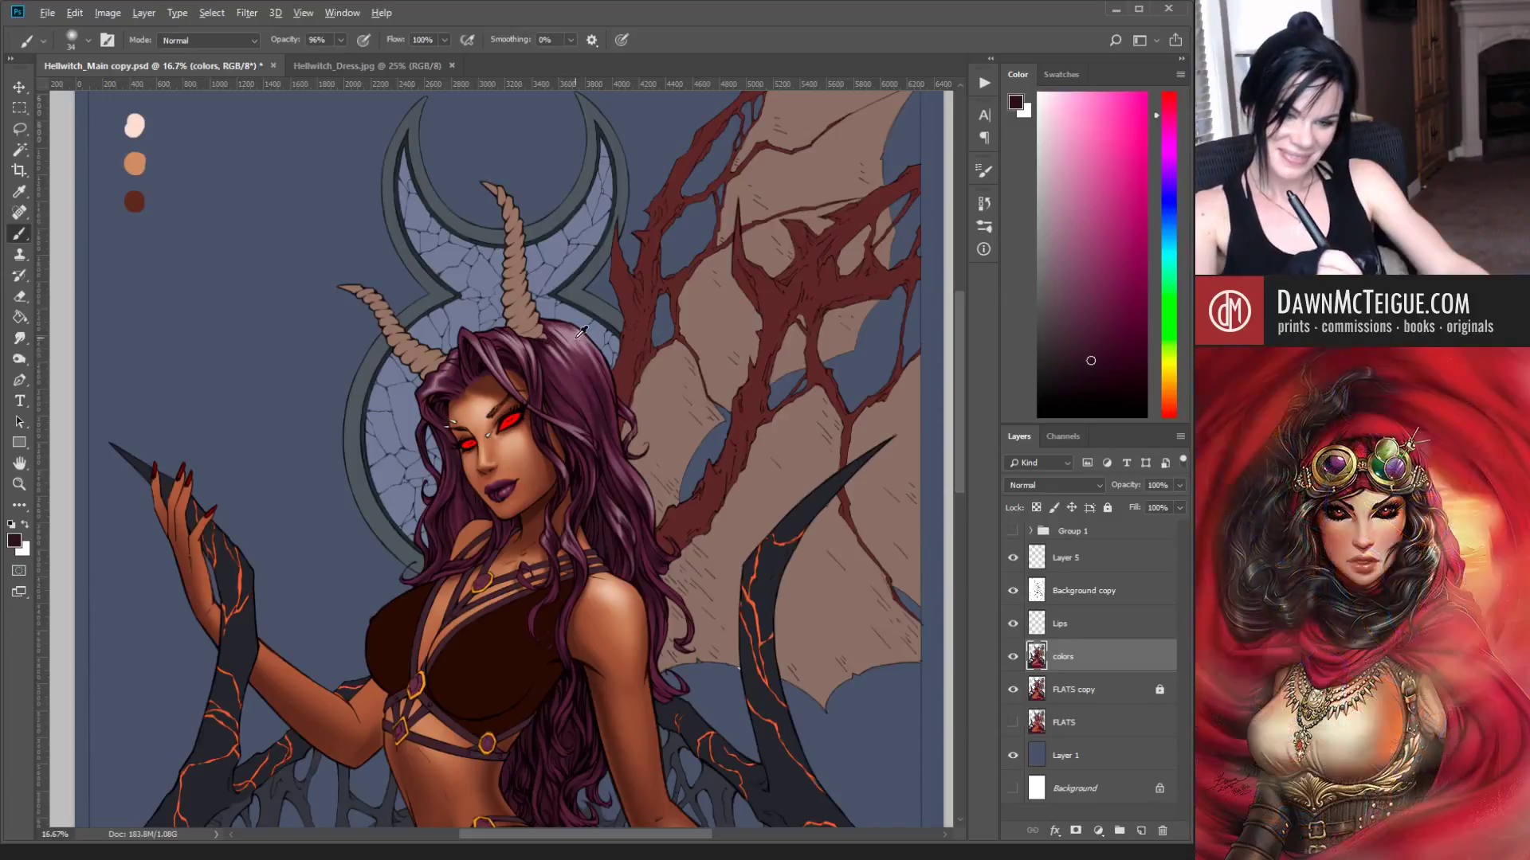
Step: Highlight the outer waves in pale dusty mauve at 20 px, then 26 px, and shade the lower curls with sampled dark plums
{"action": "left_click", "coordinate": [615, 412], "text": "alt"}
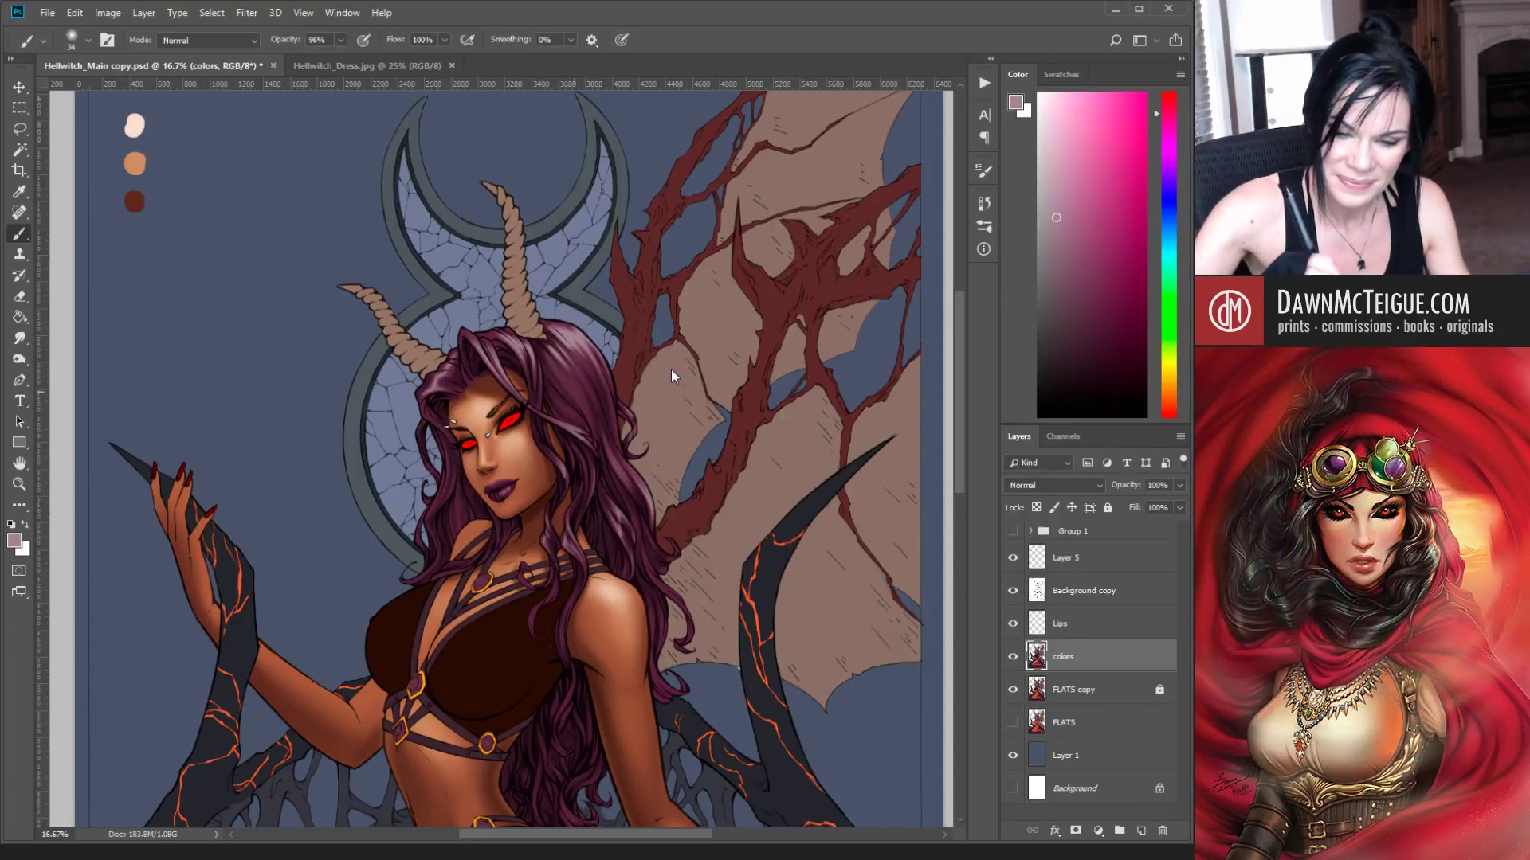
{"action": "key", "text": "bracketleft"}
{"action": "key", "text": "bracketleft"}
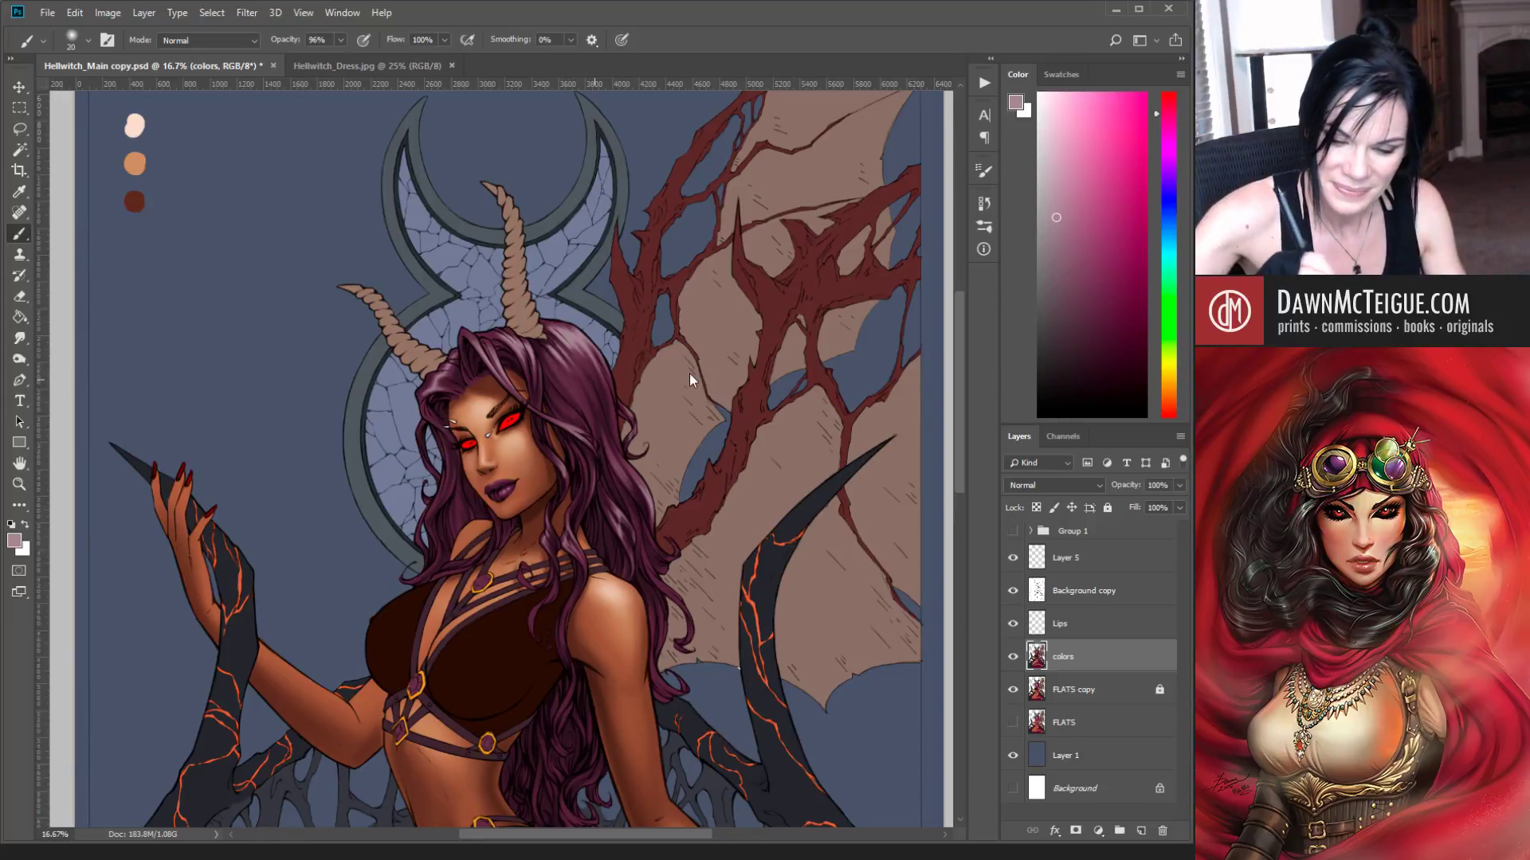
{"action": "key", "text": "bracketright"}
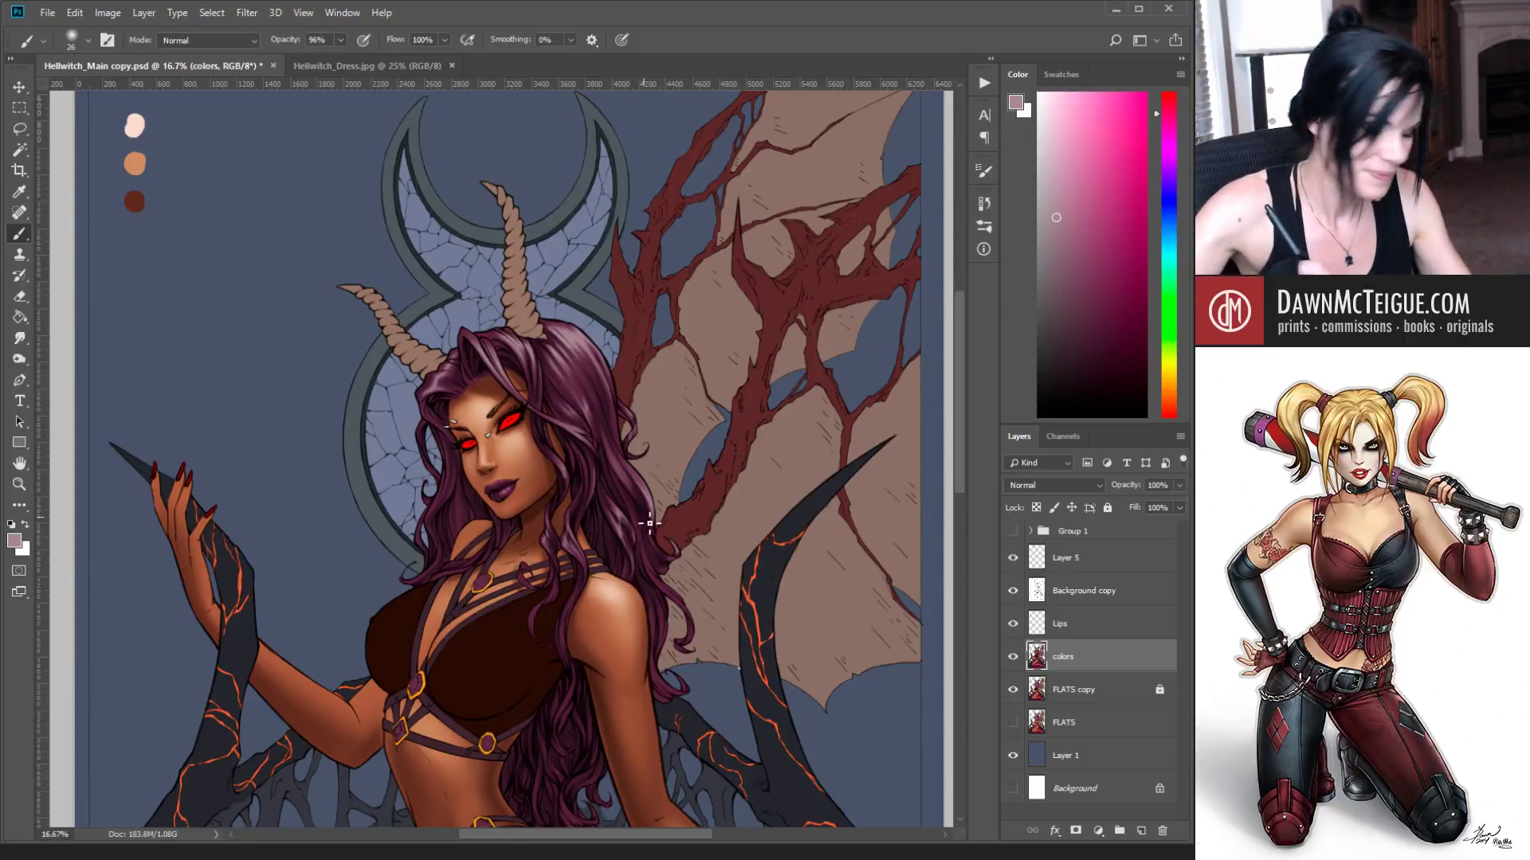
{"action": "left_click", "coordinate": [675, 556], "text": "alt"}
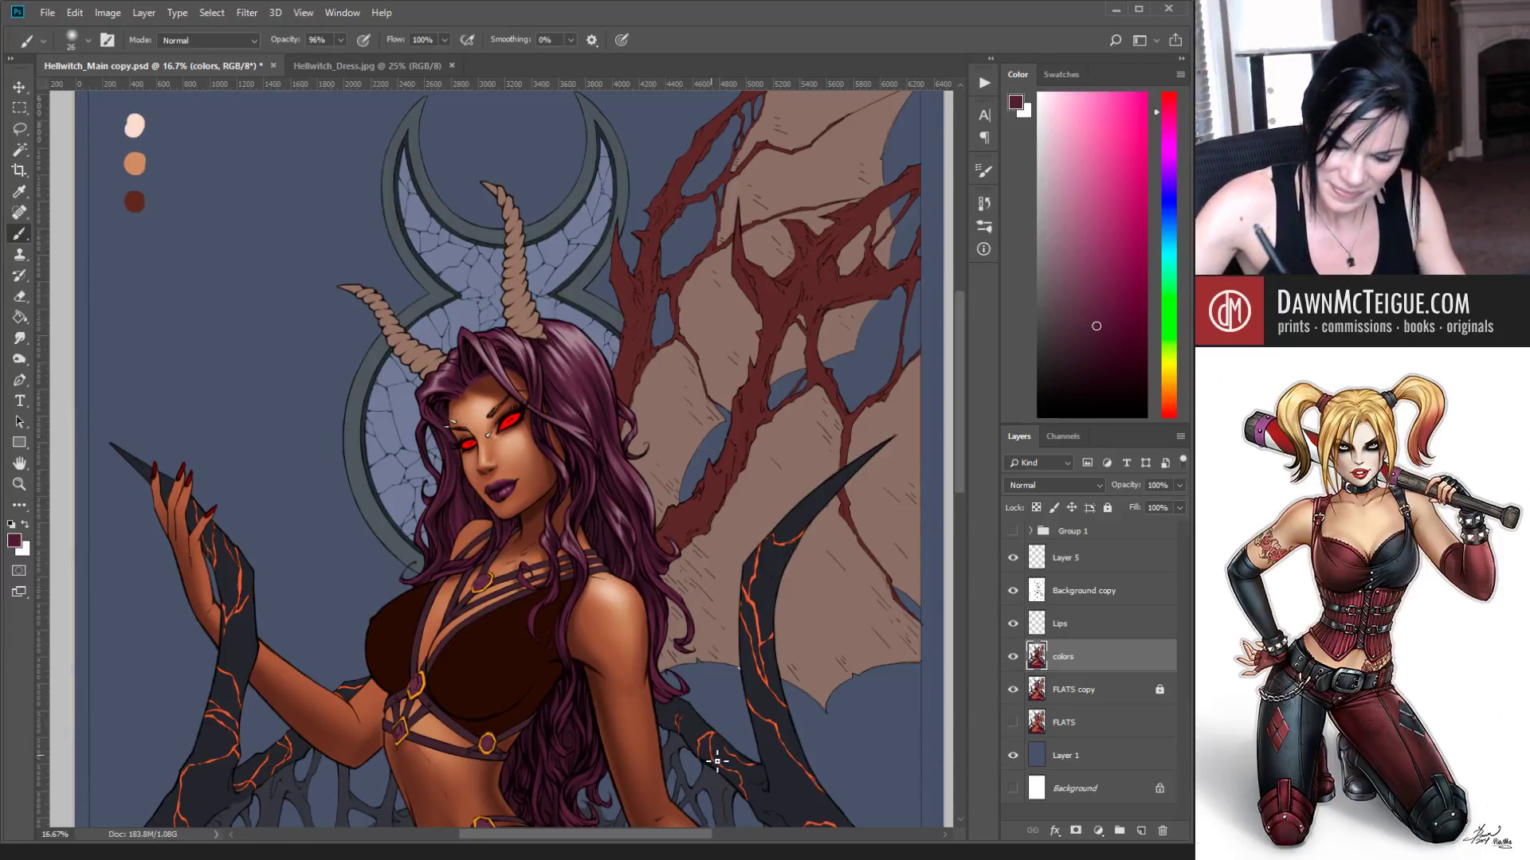
{"action": "left_click", "coordinate": [658, 586], "text": "alt"}
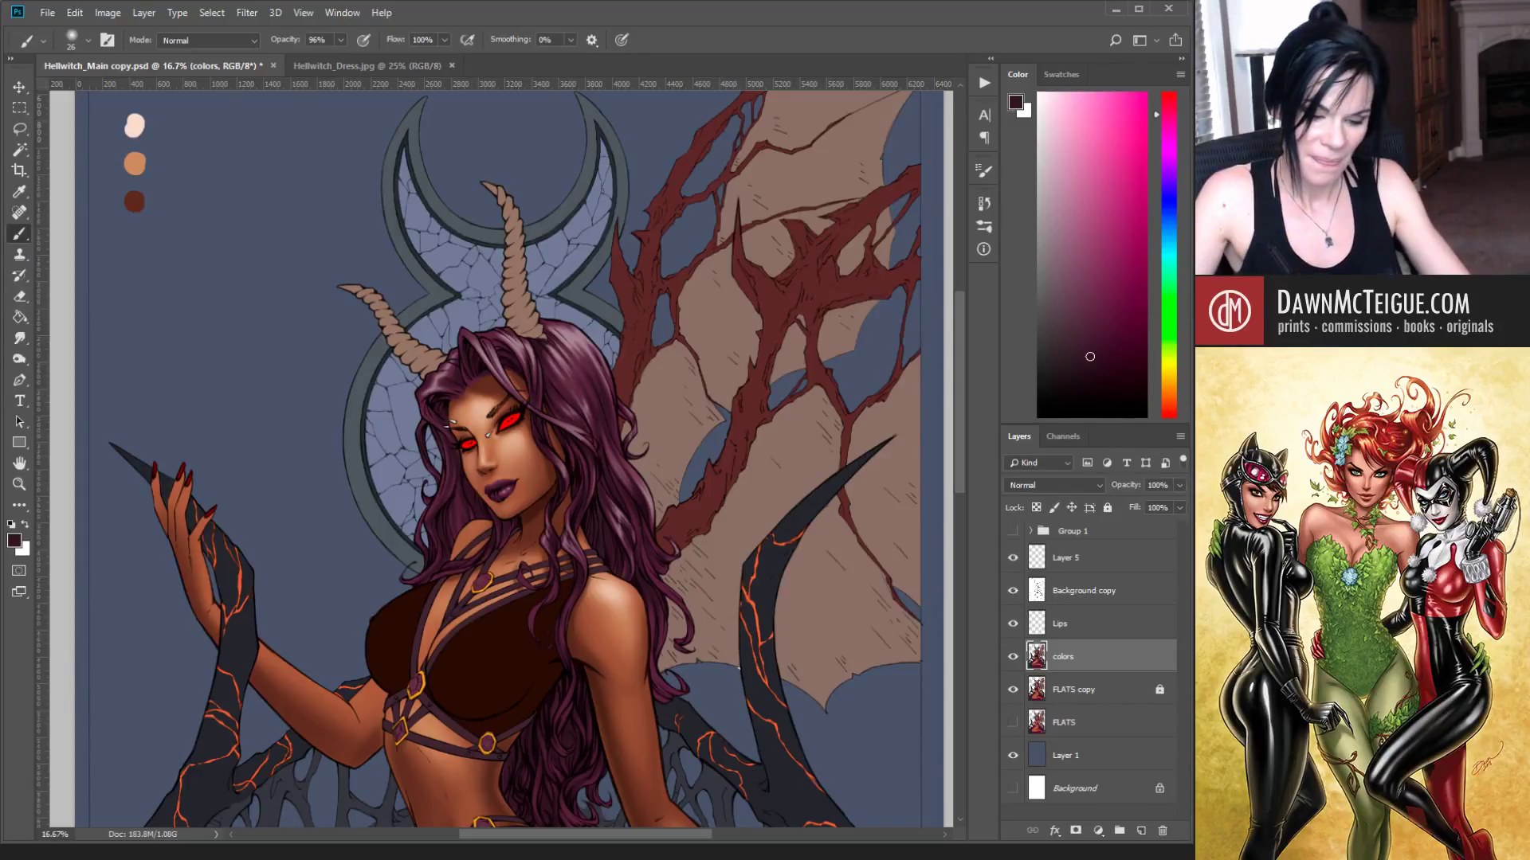
Step: Alternate sampled crown mauve and mid plums at 26 px to refine the locks around the neck, shoulder and outer edge
{"action": "left_click", "coordinate": [715, 558], "text": "alt"}
{"action": "left_click", "coordinate": [721, 590], "text": "alt"}
{"action": "left_click", "coordinate": [499, 544], "text": "ctrl"}
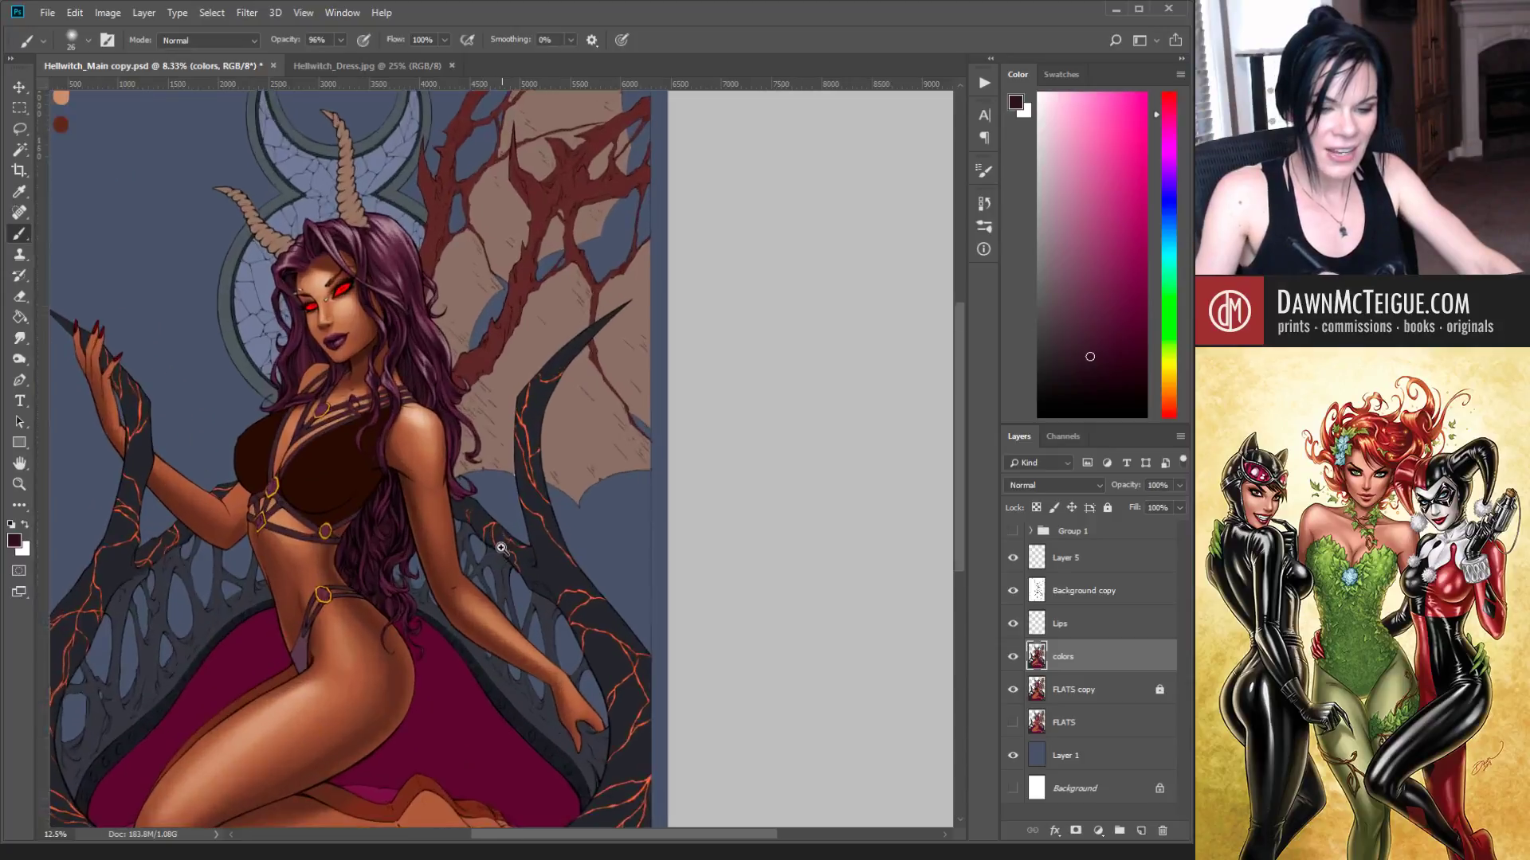
{"action": "left_click", "coordinate": [503, 529], "text": "ctrl"}
{"action": "left_click_drag", "start_coordinate": [500, 521], "coordinate": [697, 640]}
{"action": "left_click_drag", "start_coordinate": [586, 574], "coordinate": [669, 638]}
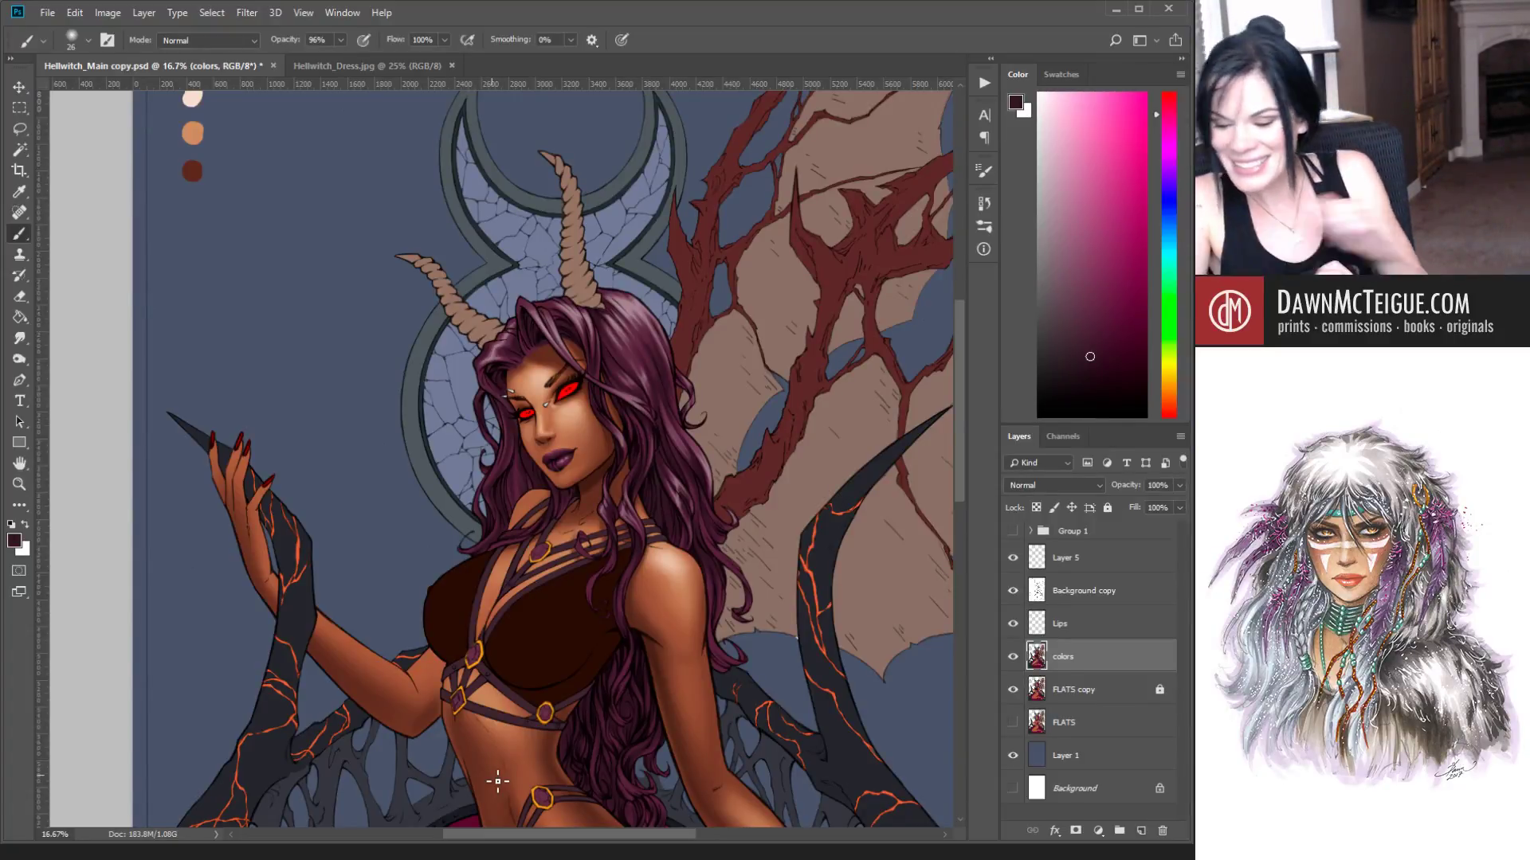
{"action": "left_click", "coordinate": [637, 307], "text": "alt"}
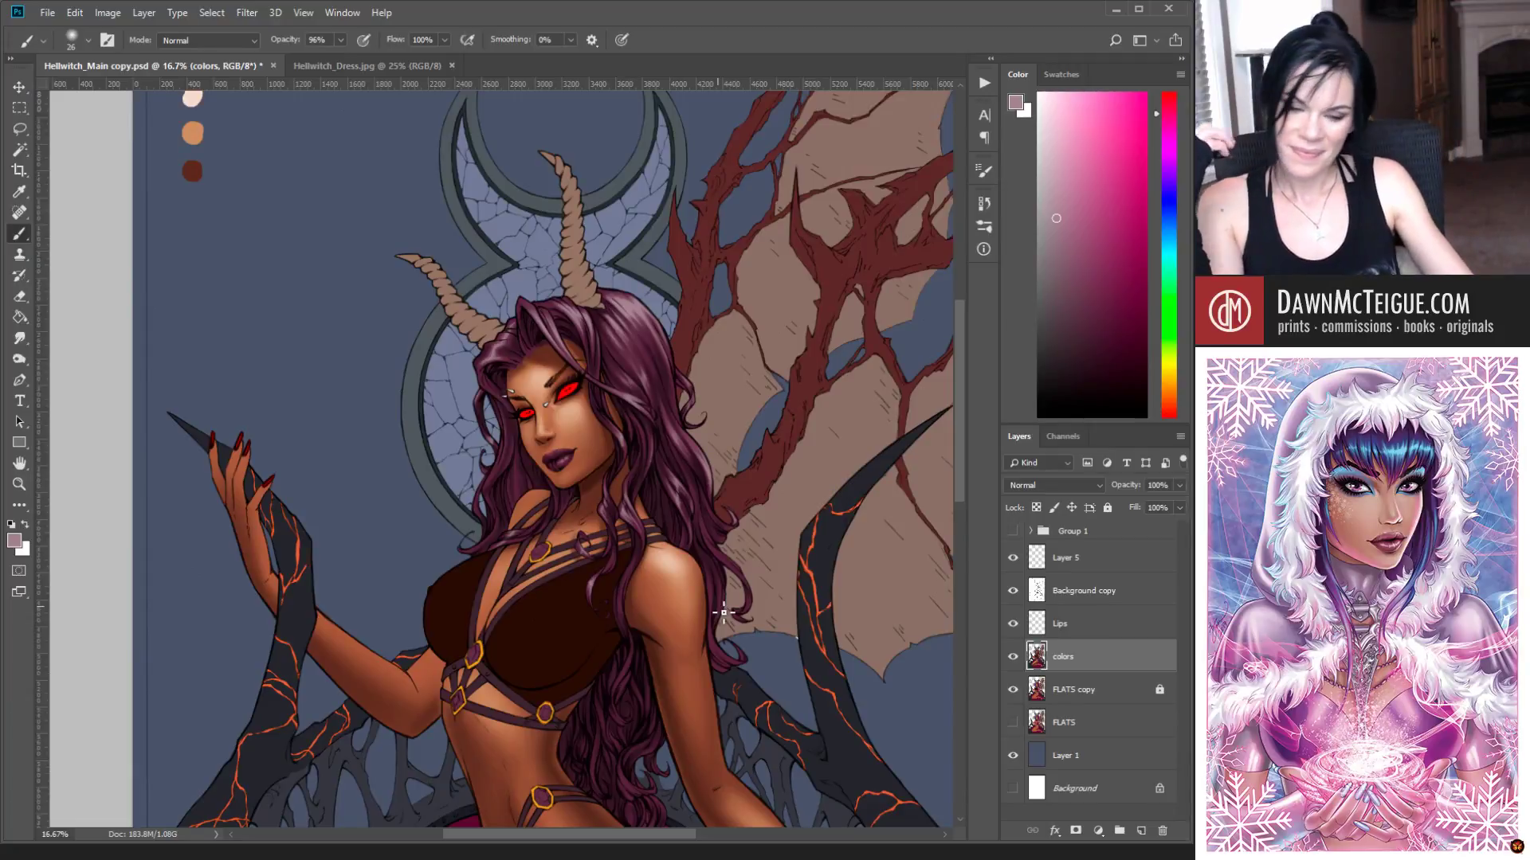
{"action": "left_click", "coordinate": [693, 436], "text": "alt"}
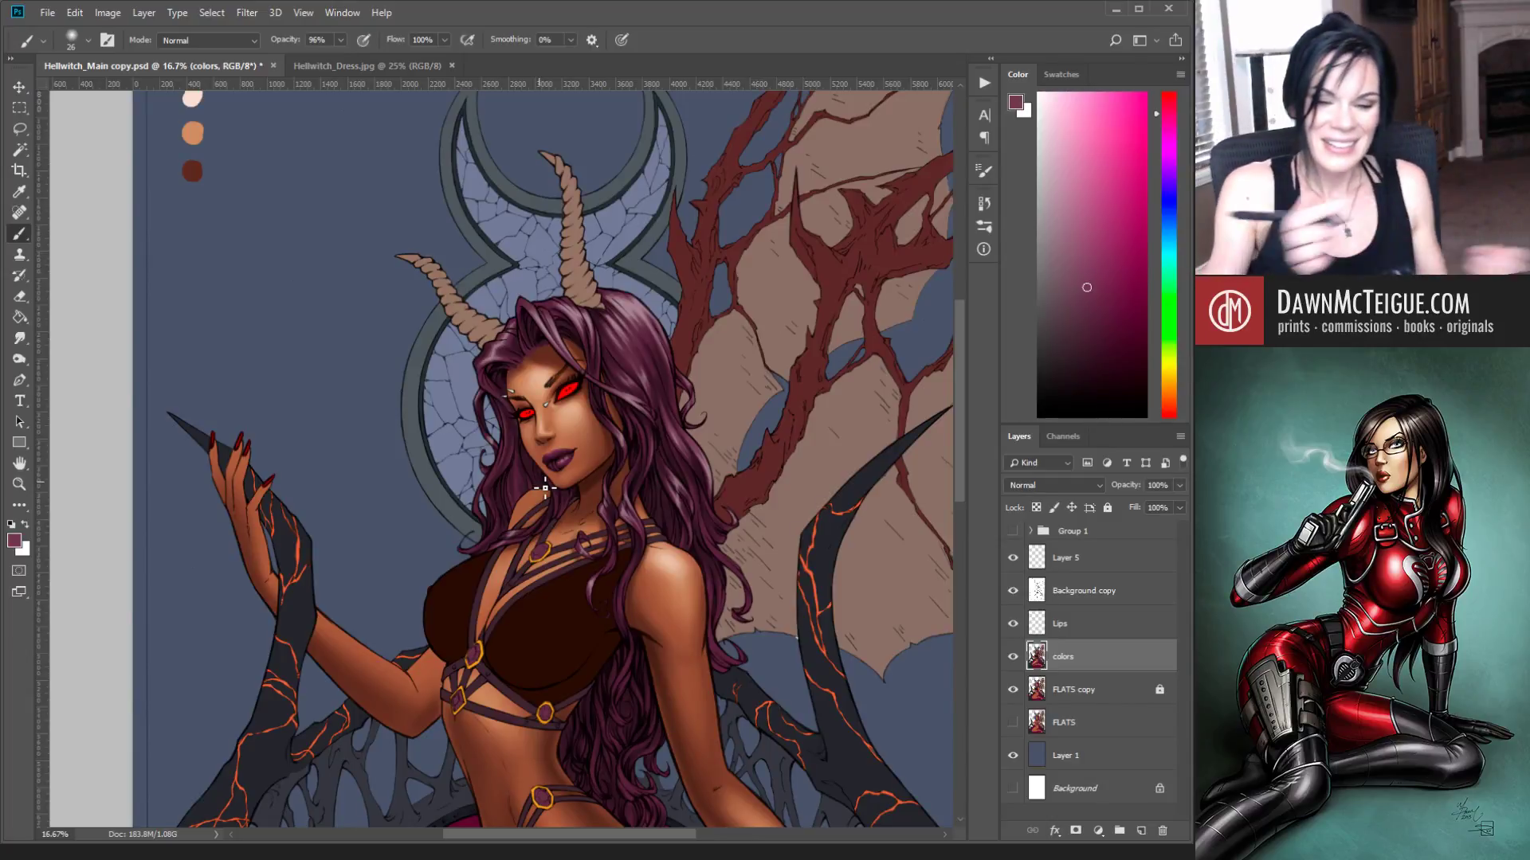
{"action": "left_click", "coordinate": [643, 354], "text": "alt"}
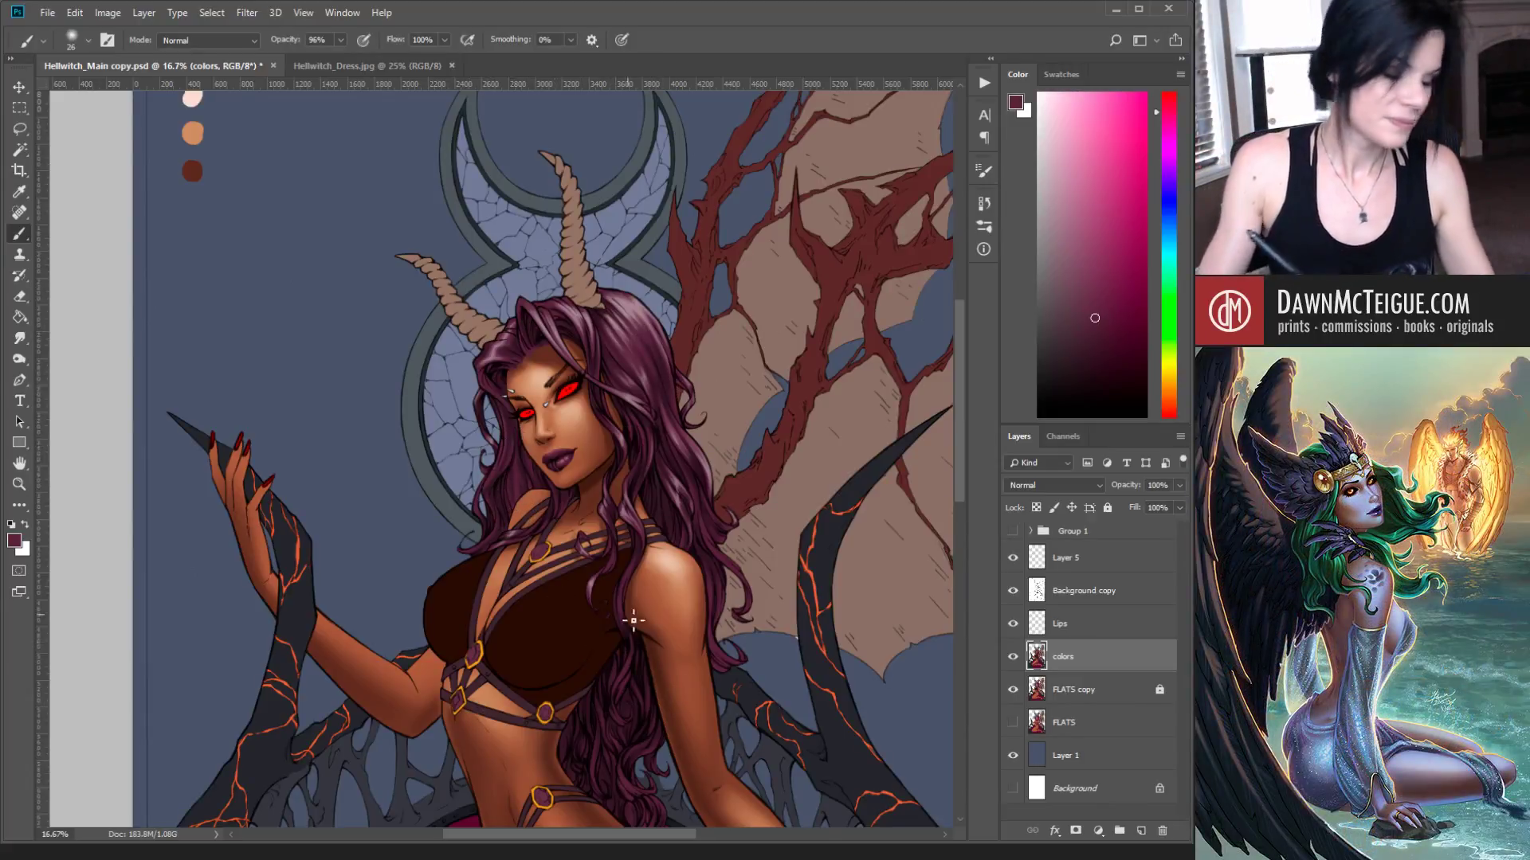
{"action": "left_click", "coordinate": [510, 335], "text": "alt"}
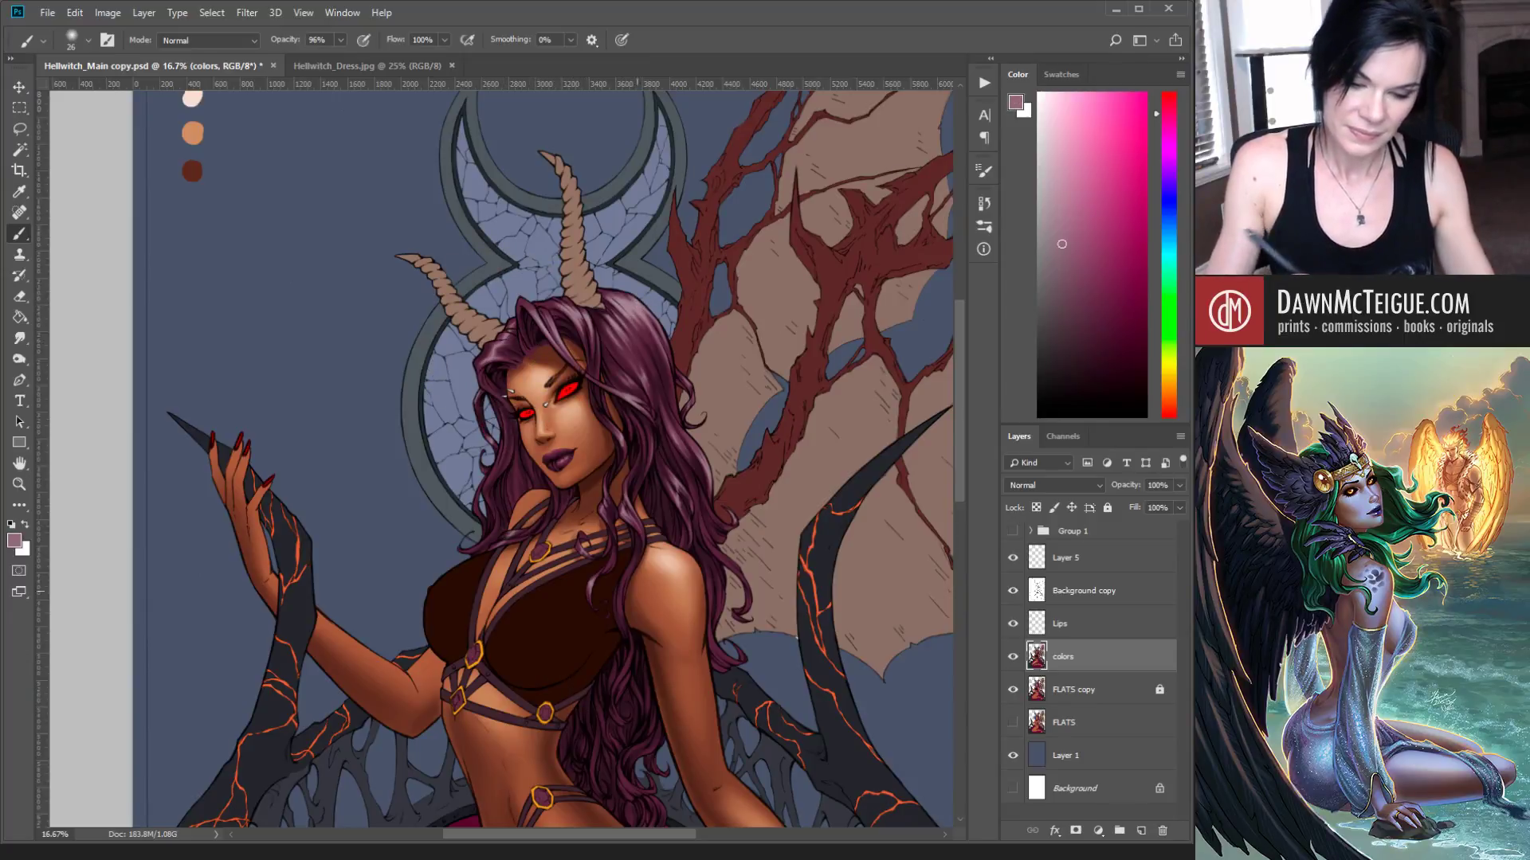
Step: Examine the hair rendering against the whole figure, then close up around the face, straps and shoulder
{"action": "left_click", "coordinate": [777, 475], "text": "alt"}
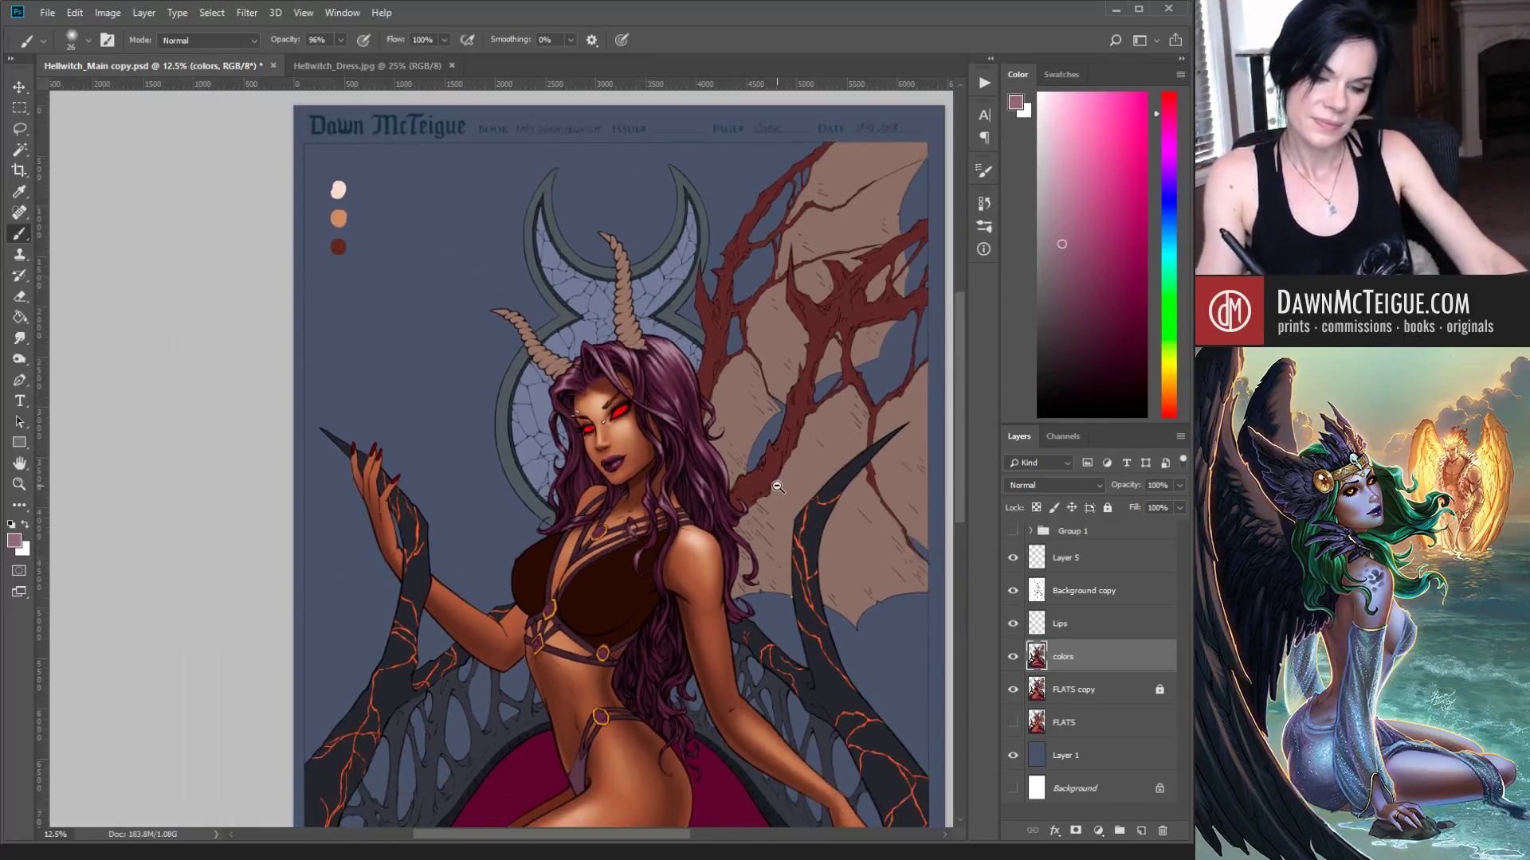
{"action": "left_click", "coordinate": [775, 486], "text": "alt"}
{"action": "left_click_drag", "start_coordinate": [550, 530], "coordinate": [793, 490]}
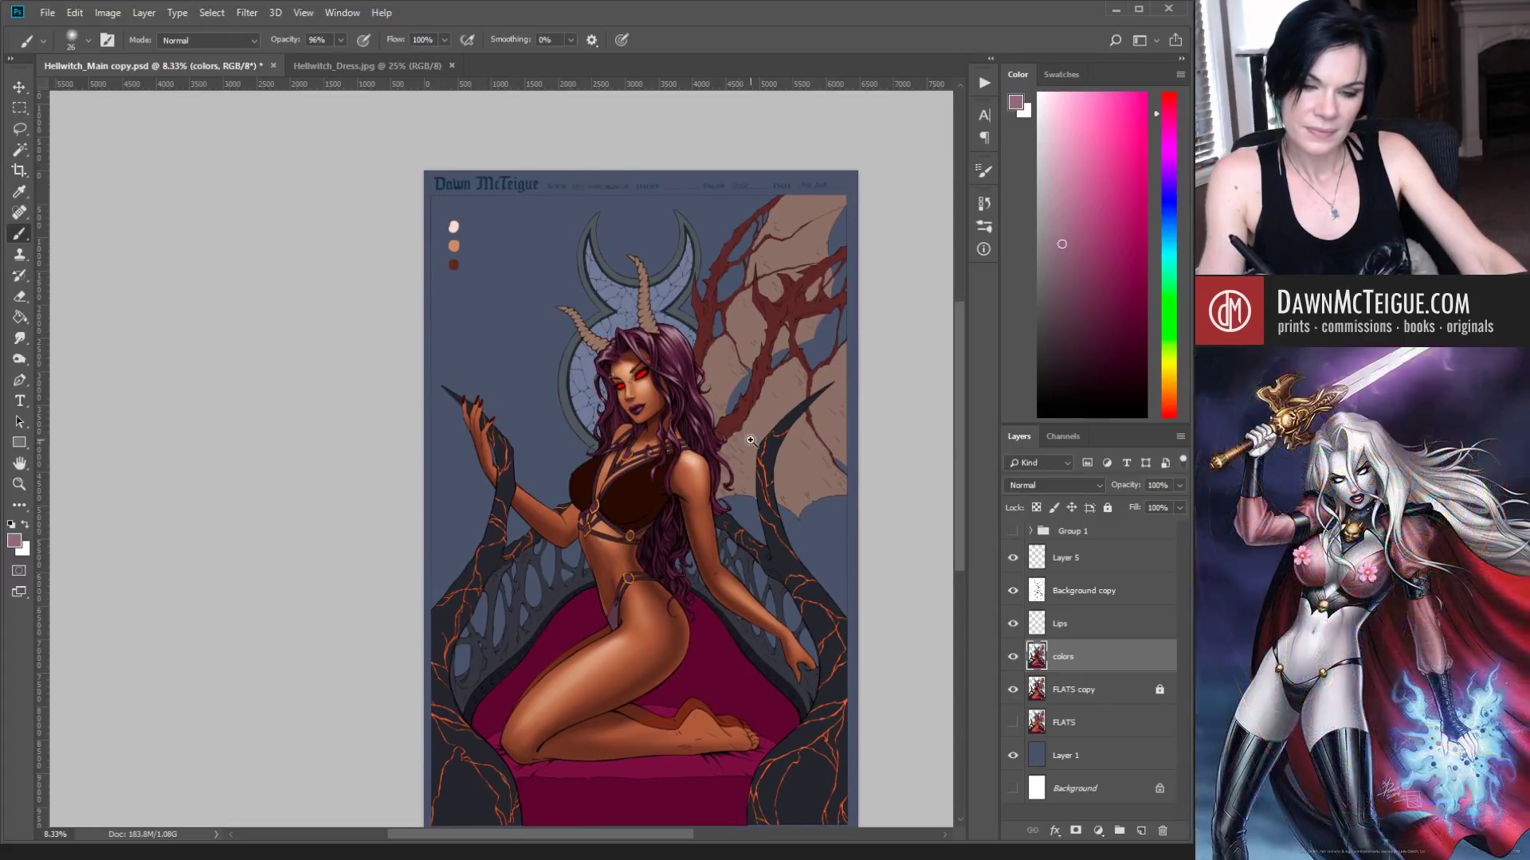
{"action": "left_click", "coordinate": [756, 444], "text": "ctrl"}
{"action": "left_click", "coordinate": [756, 444], "text": "ctrl"}
{"action": "left_click", "coordinate": [753, 444], "text": "ctrl"}
{"action": "left_click_drag", "start_coordinate": [677, 455], "coordinate": [784, 526]}
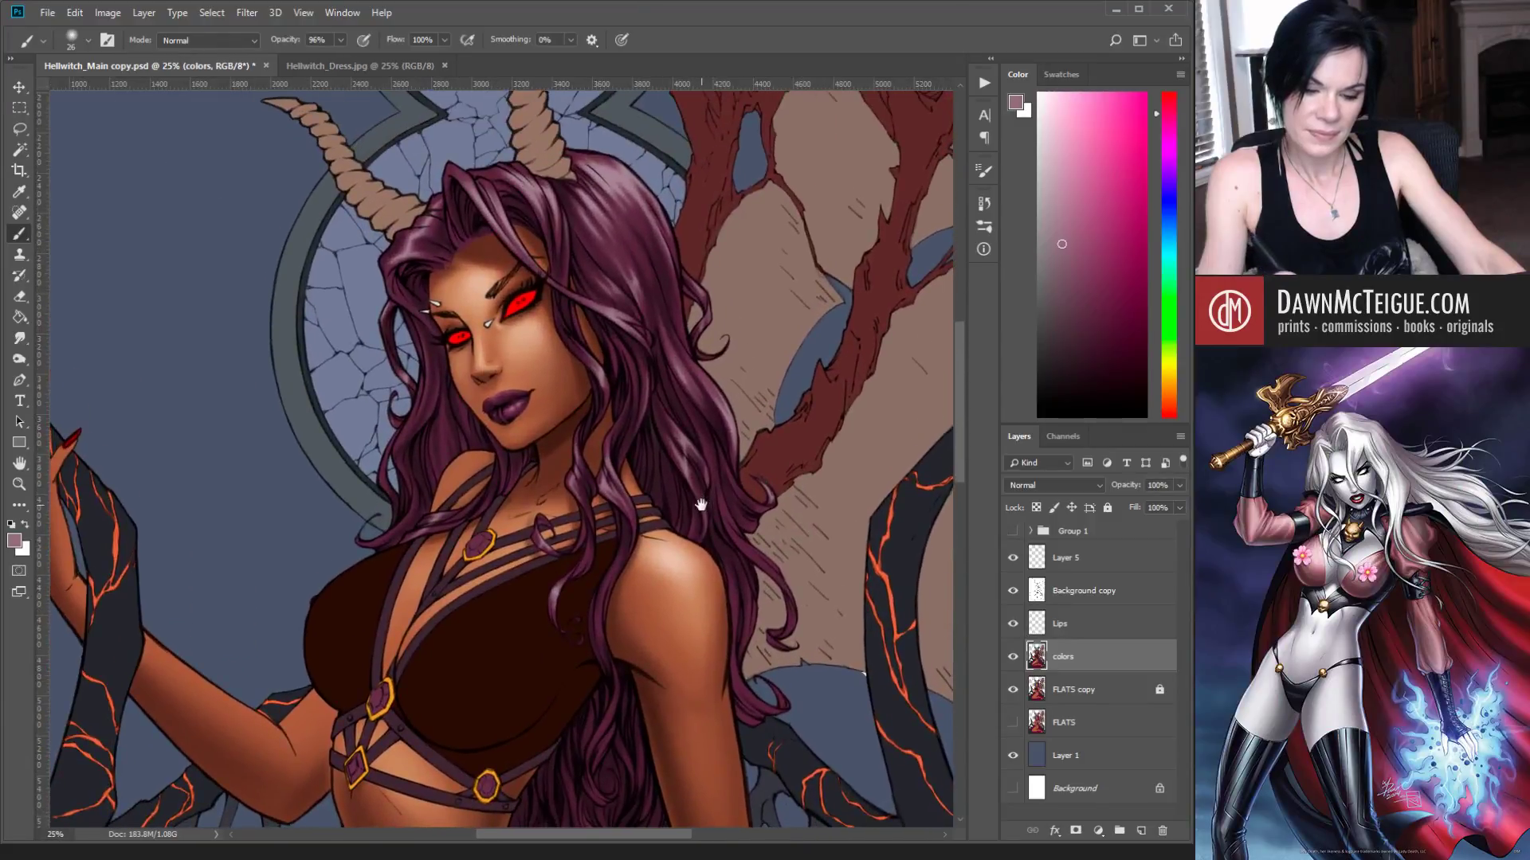
{"action": "left_click_drag", "start_coordinate": [701, 505], "coordinate": [790, 393]}
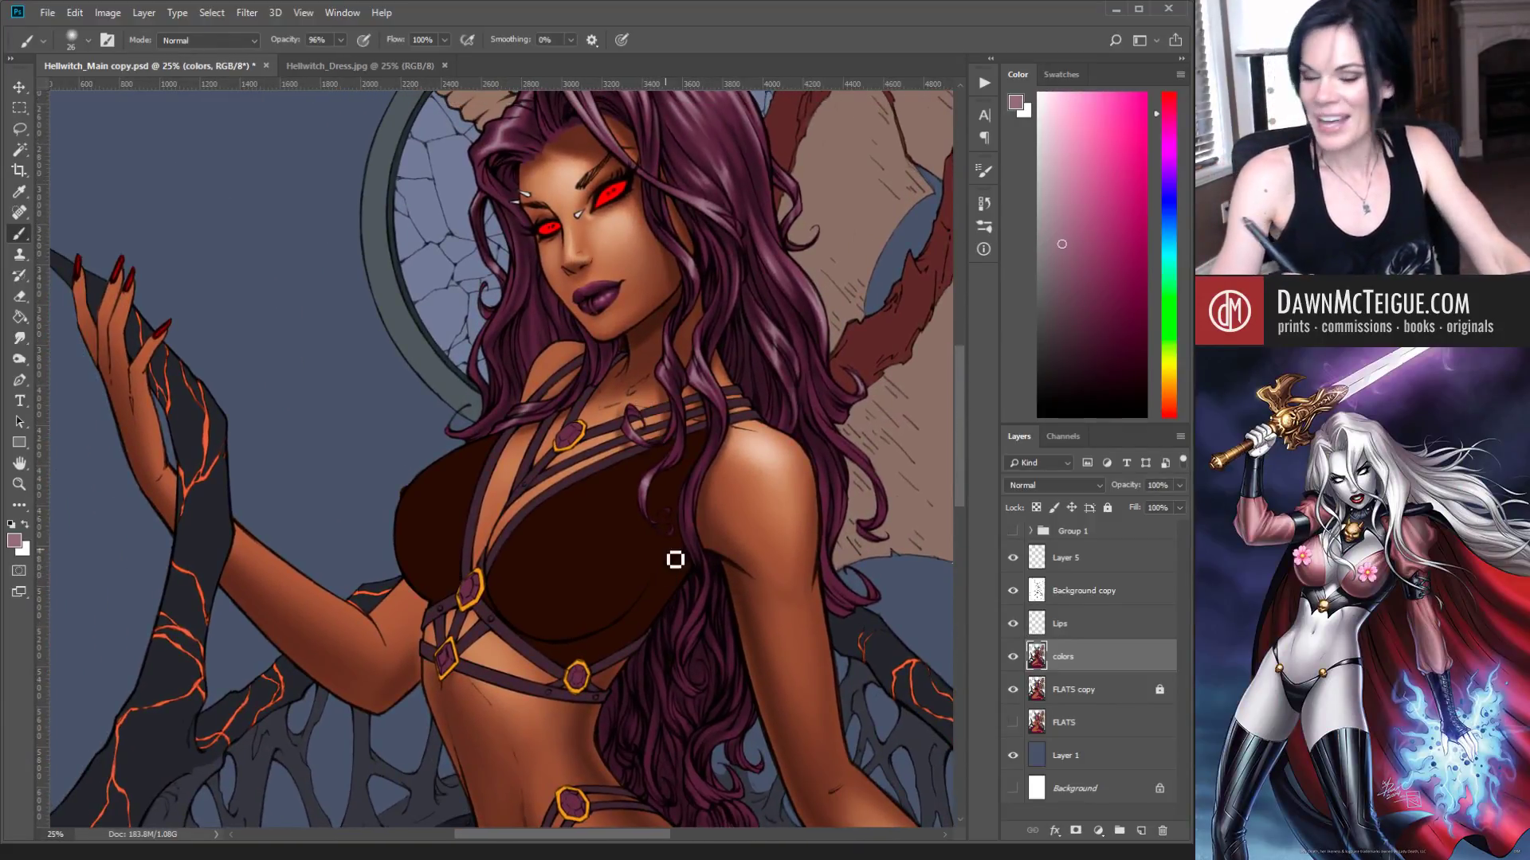
Step: Sample plum and crown mauve, reduce the brush to 12 px and highlight the thin curls and locks beside the shoulder and wing
{"action": "left_click", "coordinate": [698, 518], "text": "alt"}
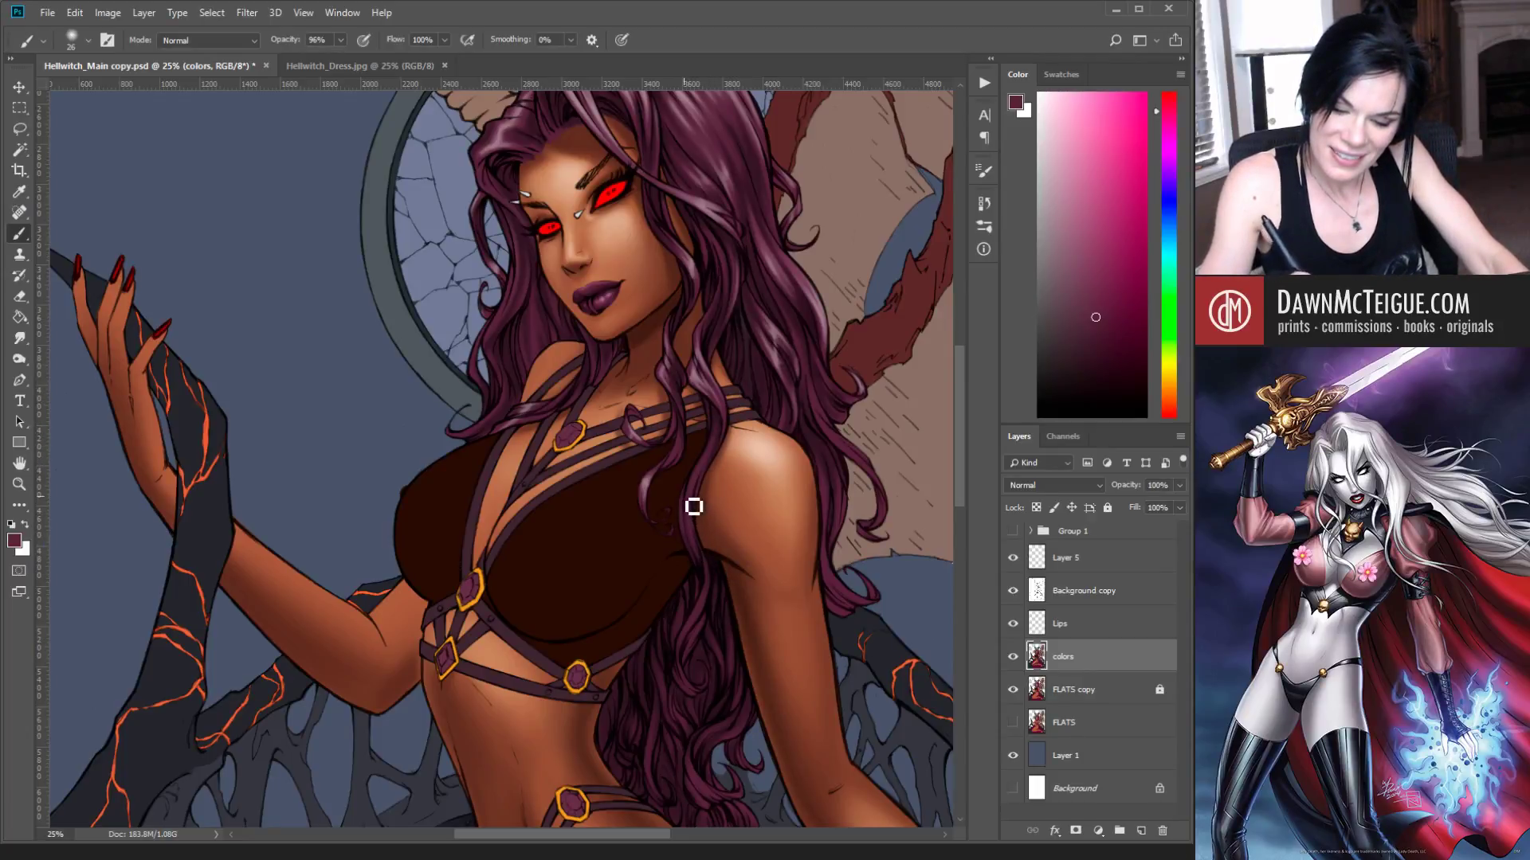
{"action": "left_click", "coordinate": [772, 300], "text": "alt"}
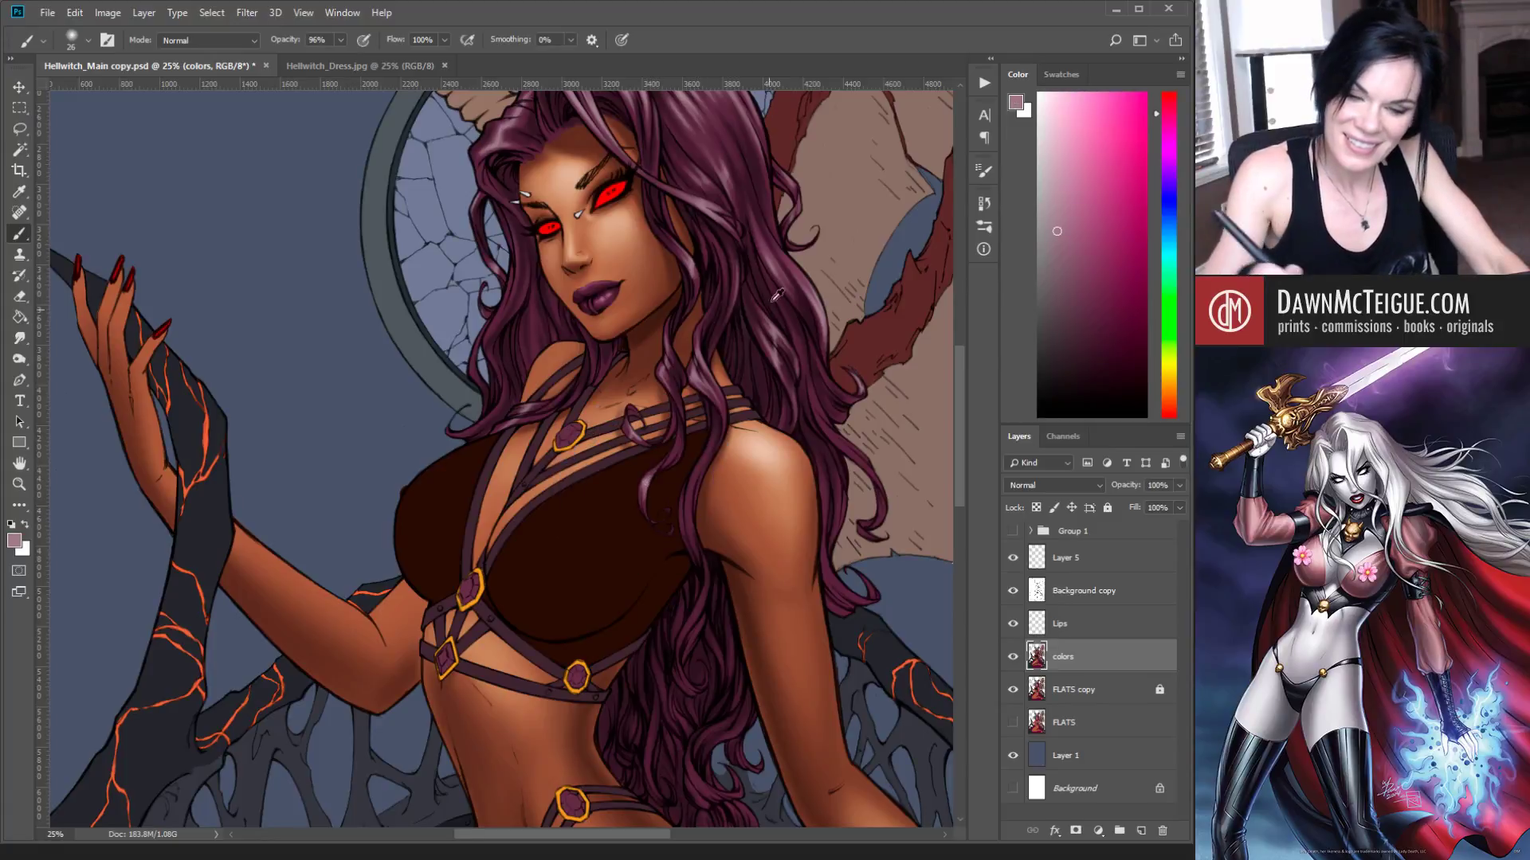
{"action": "left_click_drag", "start_coordinate": [744, 249], "coordinate": [694, 374]}
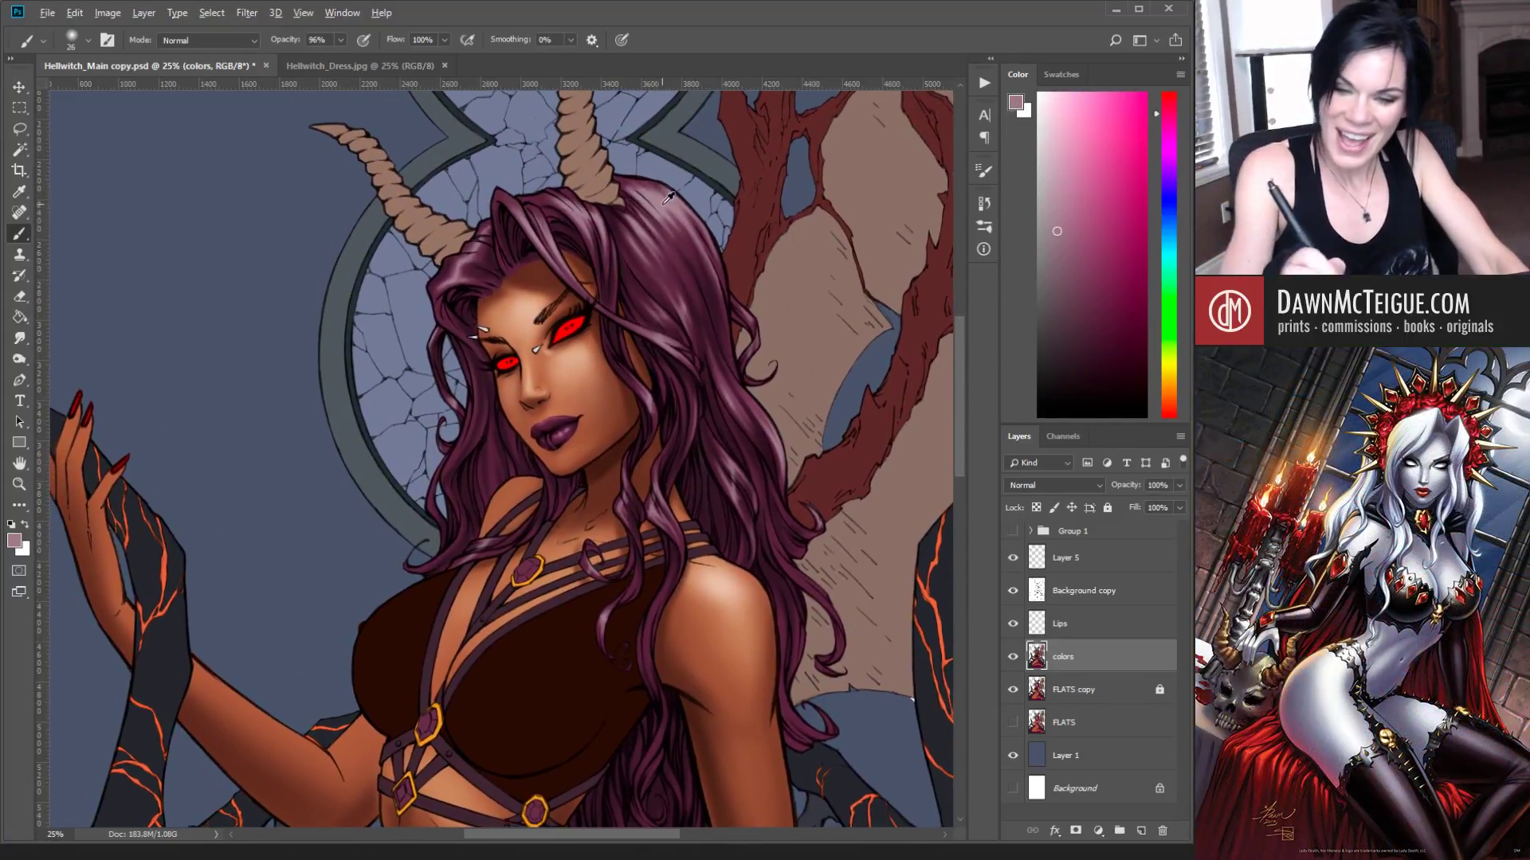
{"action": "left_click_drag", "start_coordinate": [693, 597], "coordinate": [686, 442]}
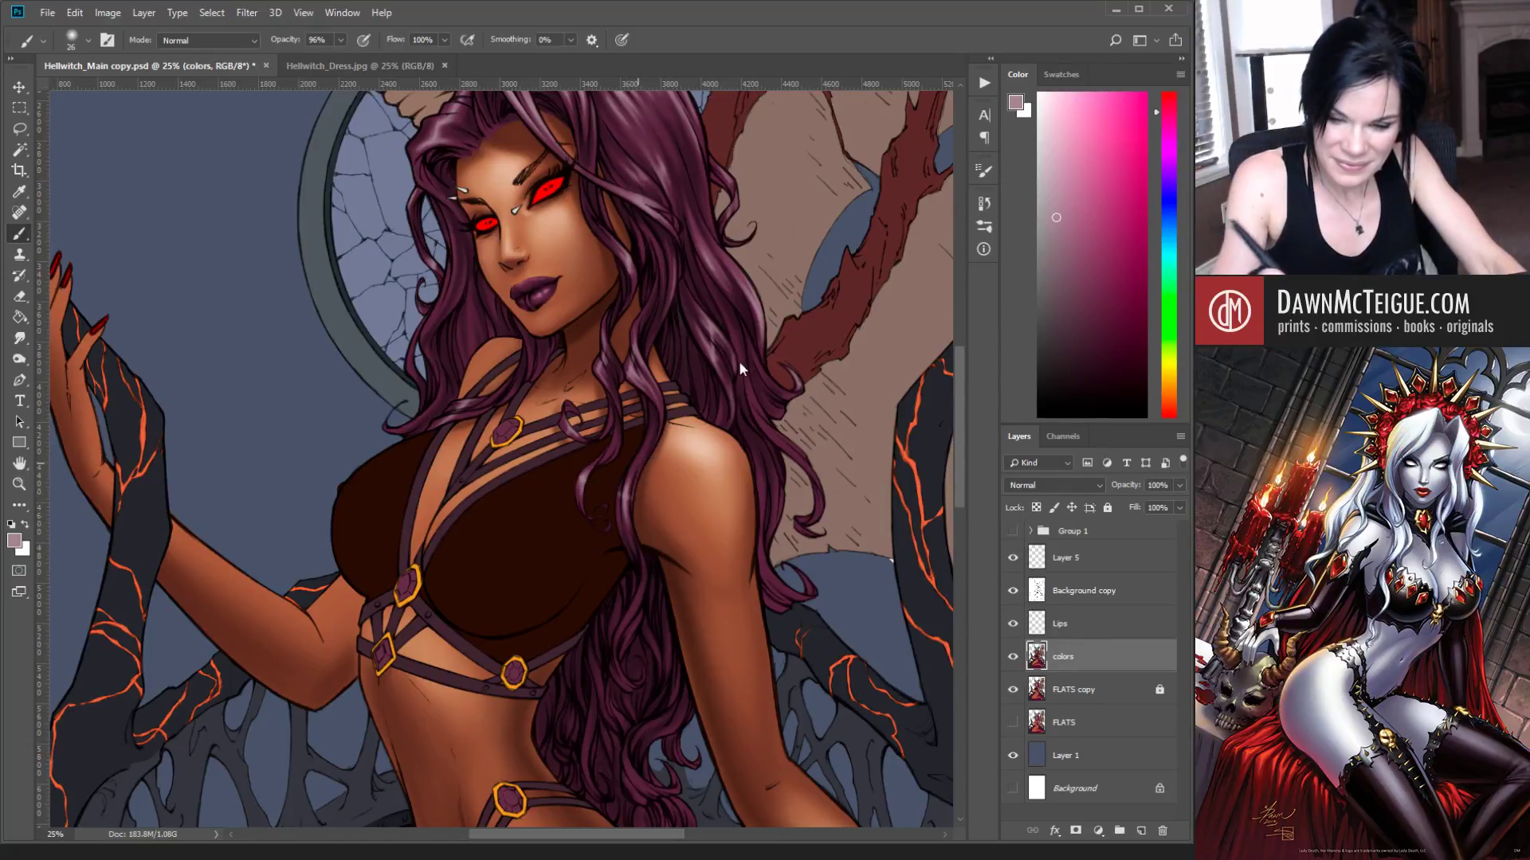
{"action": "key", "text": "bracketleft"}
{"action": "key", "text": "bracketleft"}
{"action": "key", "text": "bracketleft"}
{"action": "key", "text": "bracketleft"}
{"action": "key", "text": "bracketleft"}
{"action": "key", "text": "bracketleft"}
{"action": "key", "text": "bracketleft"}
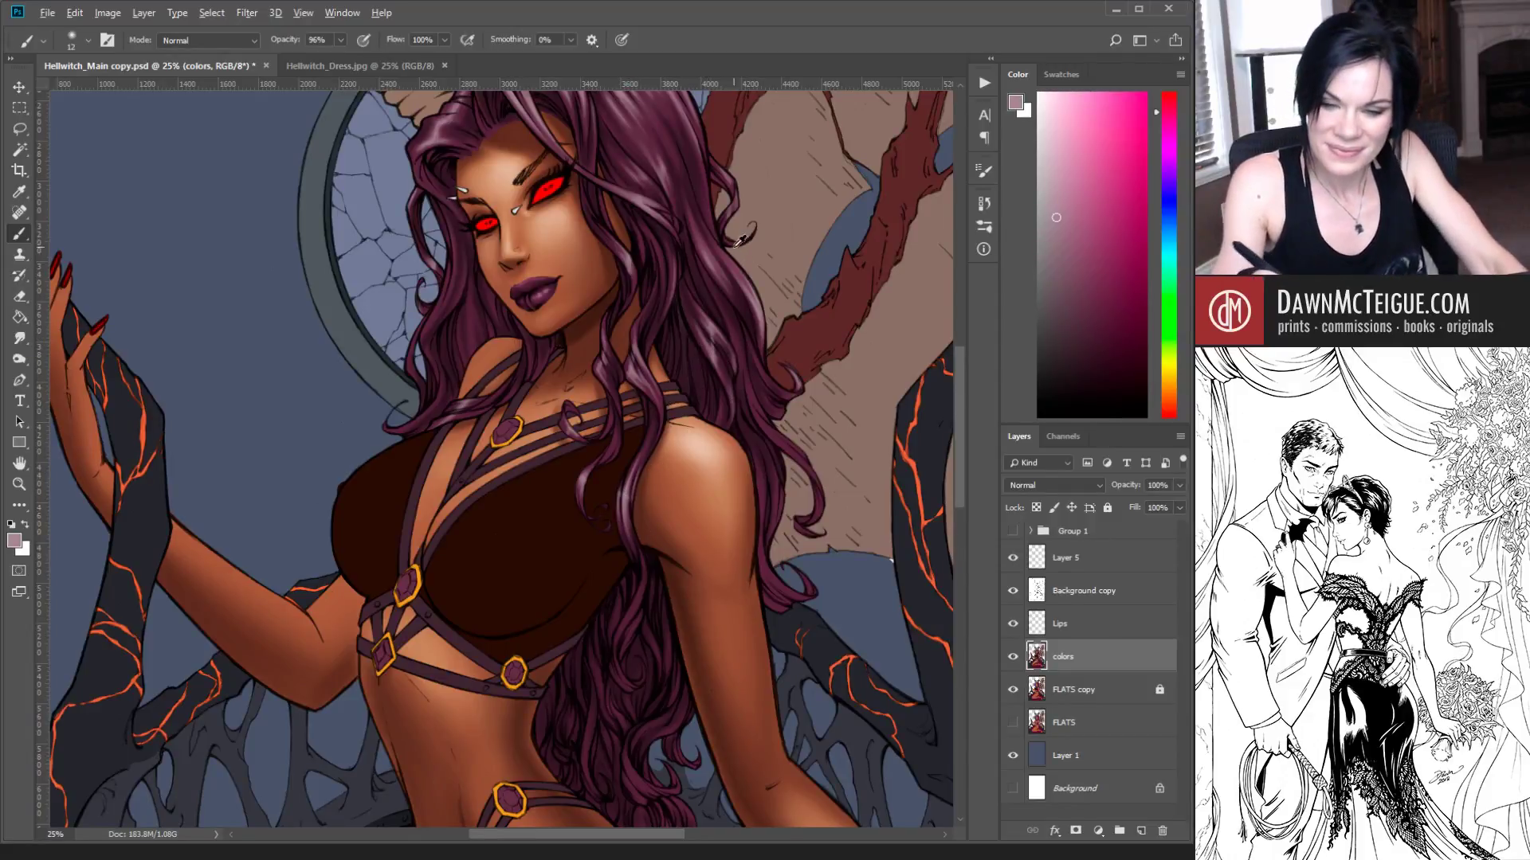
Step: Refine the thin locks over the bodice and shoulder with sampled plums at 26 px and dusty mauve at 15 px
{"action": "left_click", "coordinate": [734, 241], "text": "alt"}
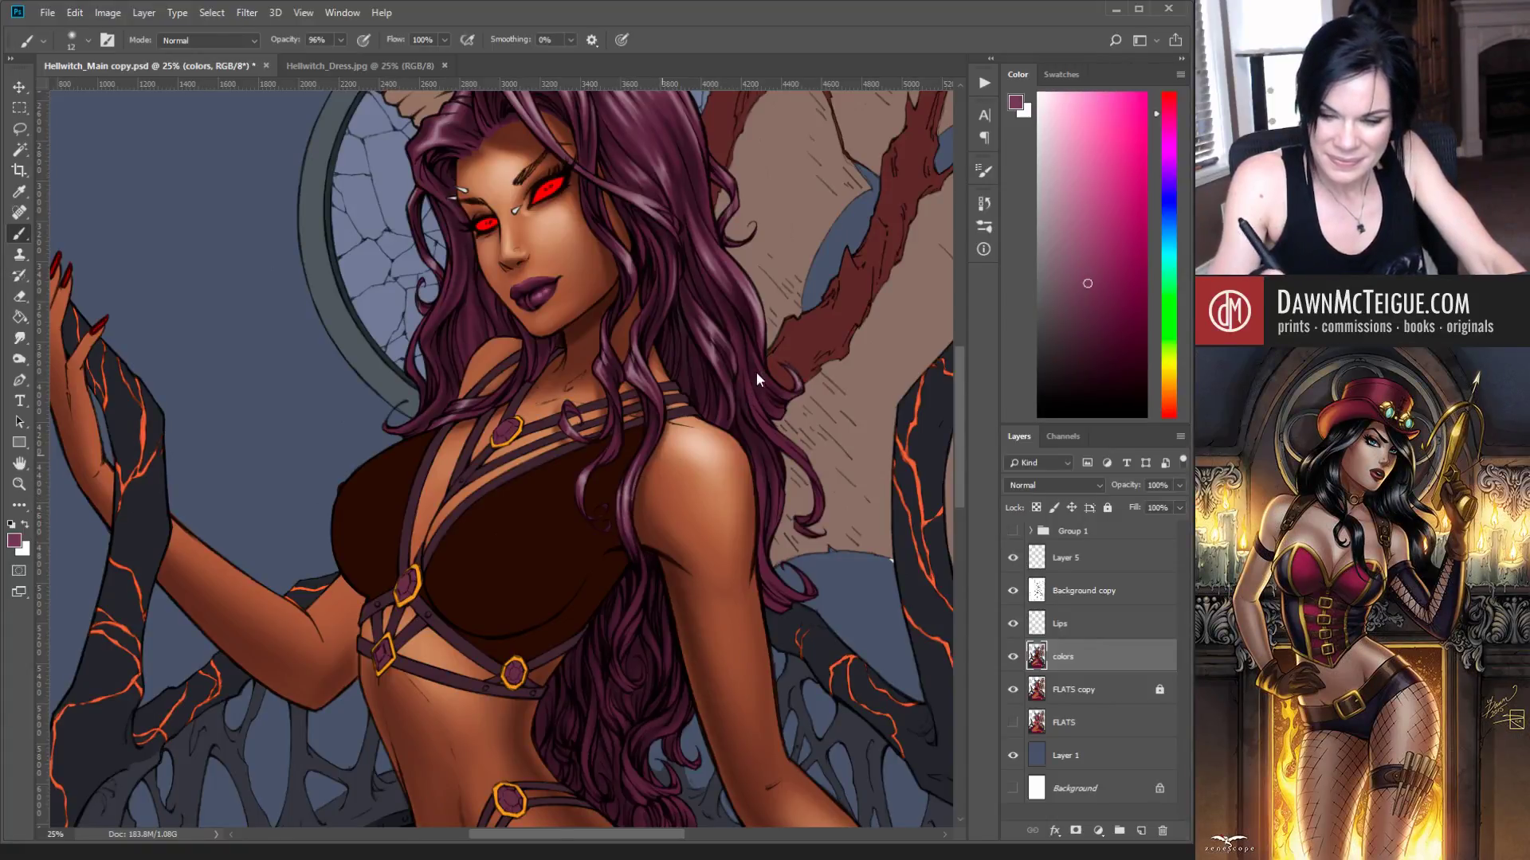
{"action": "key", "text": "bracketright"}
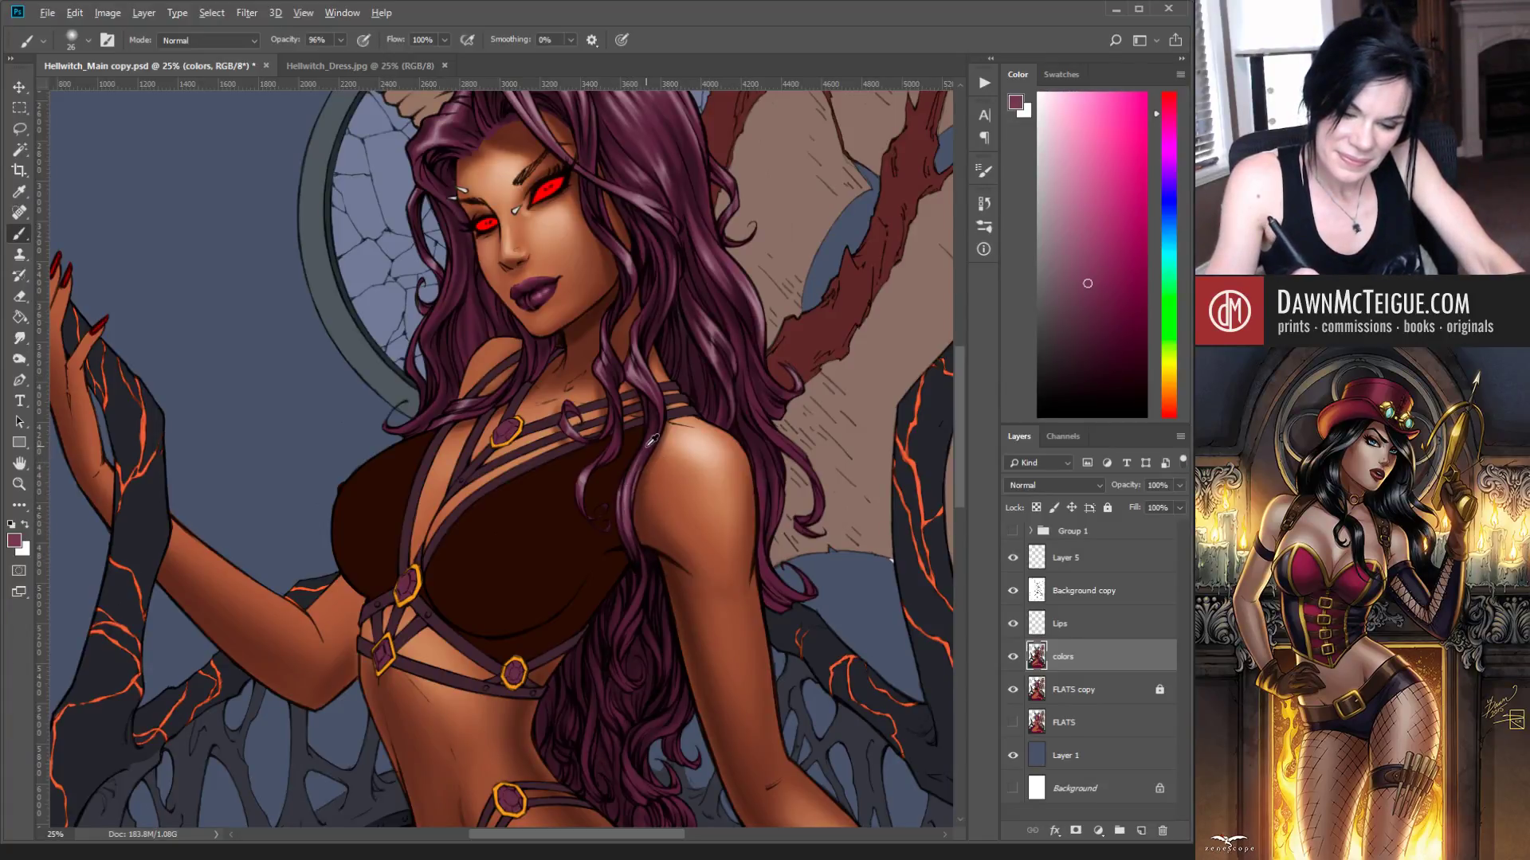
{"action": "left_click", "coordinate": [627, 534], "text": "alt"}
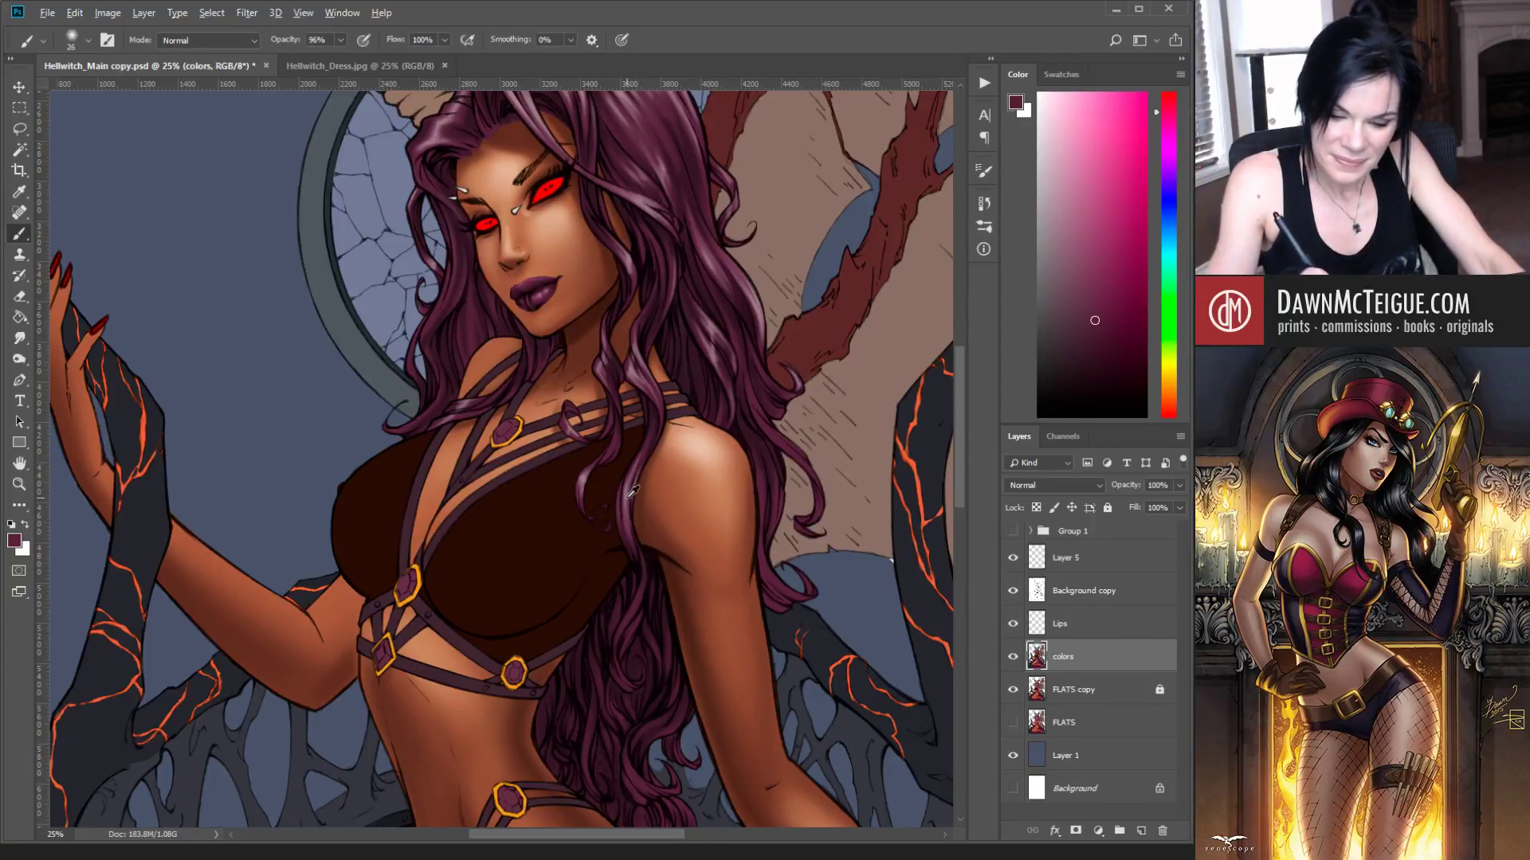
{"action": "left_click", "coordinate": [631, 485], "text": "alt"}
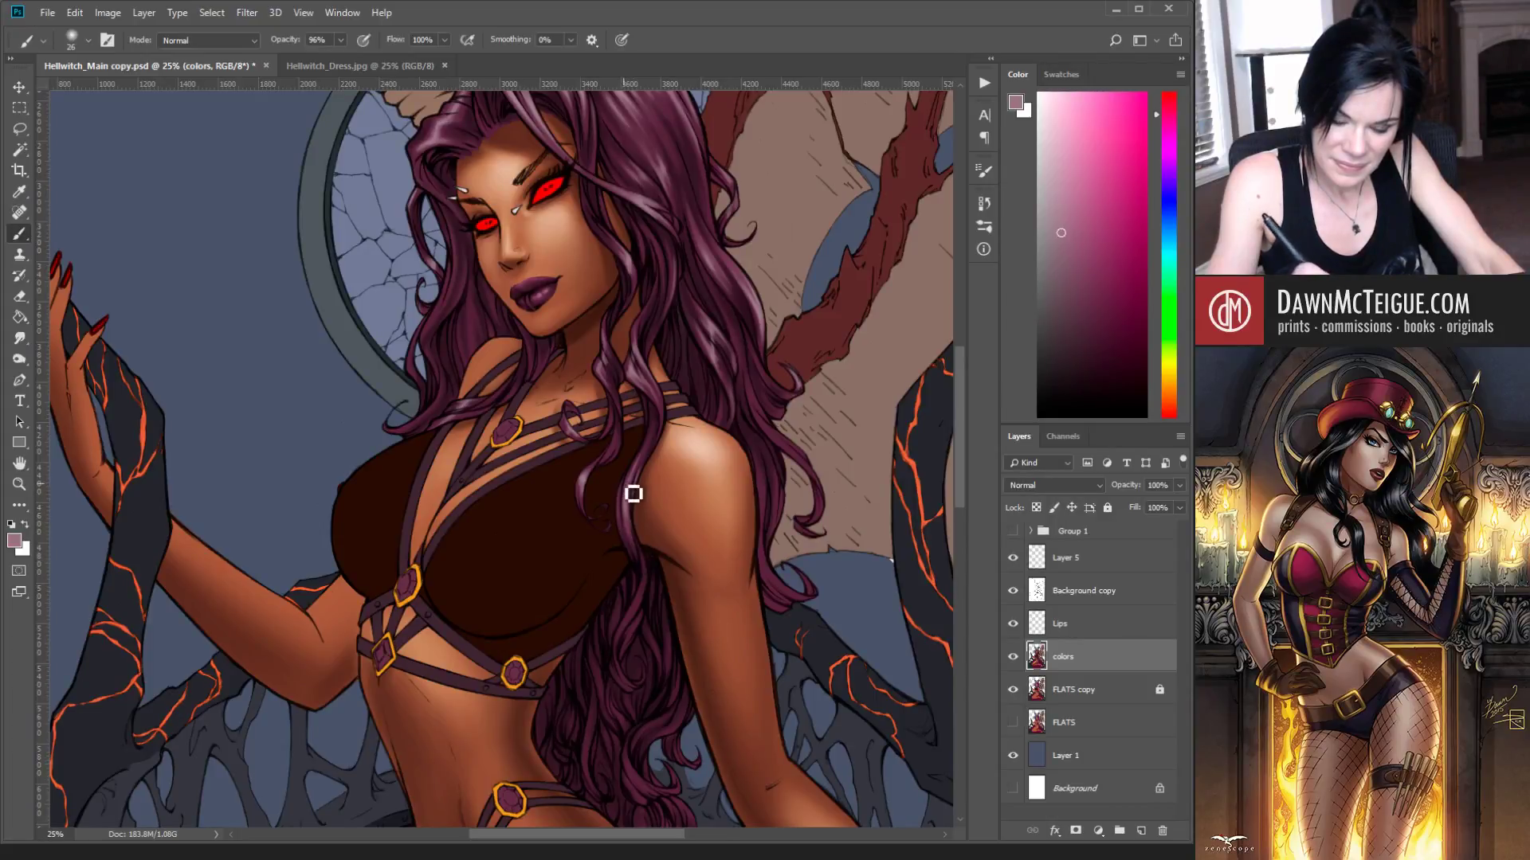
{"action": "key", "text": "bracketleft"}
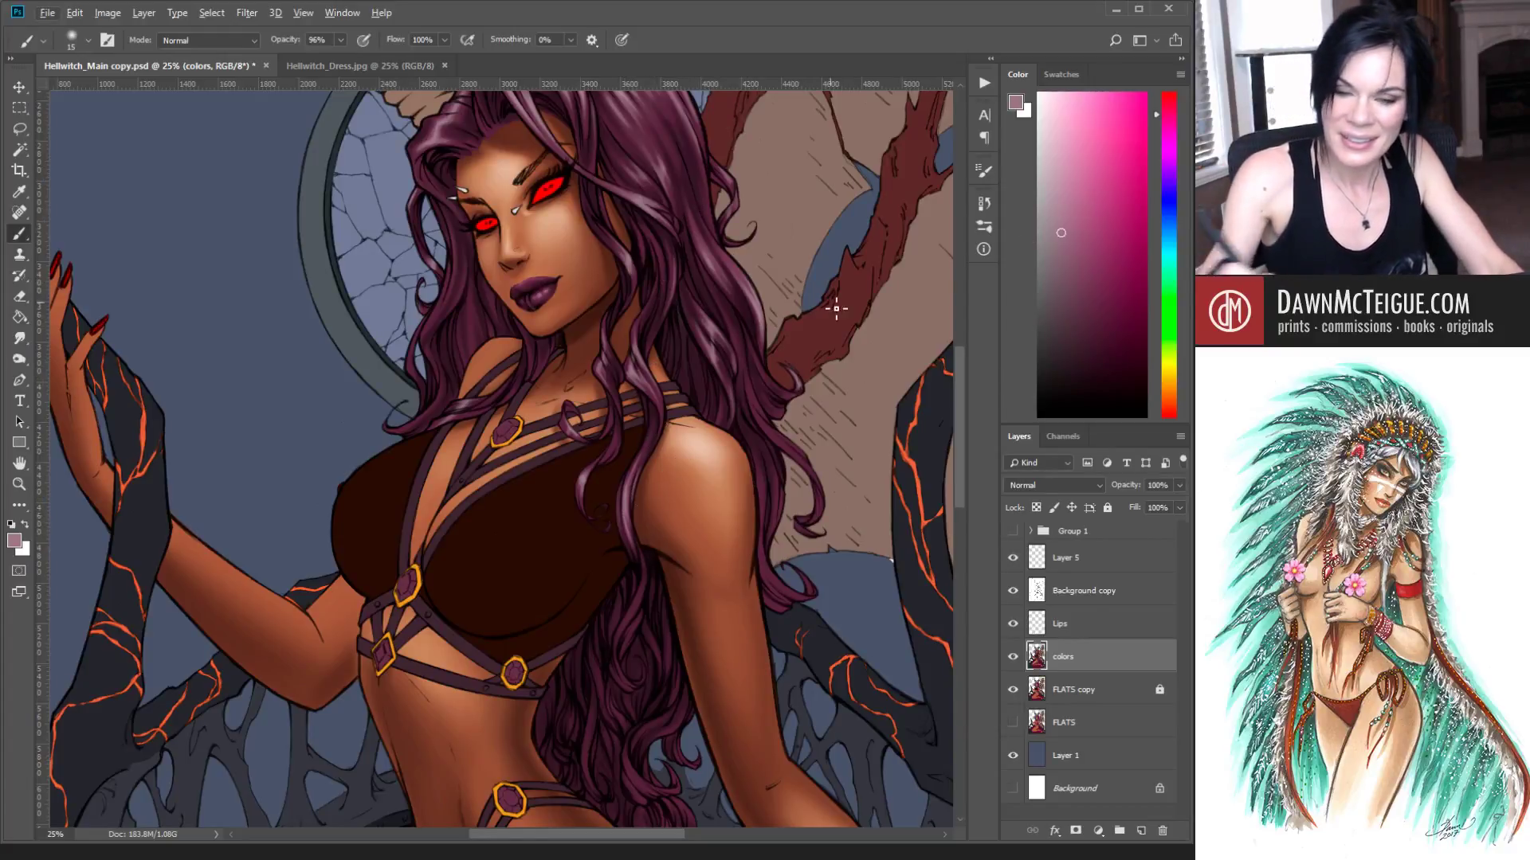
Step: Sample crown mauve, muted mauve and dark plum to refine the locks beside the neck with the 15 px brush
{"action": "left_click_drag", "start_coordinate": [730, 336], "coordinate": [754, 470]}
{"action": "left_click", "coordinate": [674, 185], "text": "alt"}
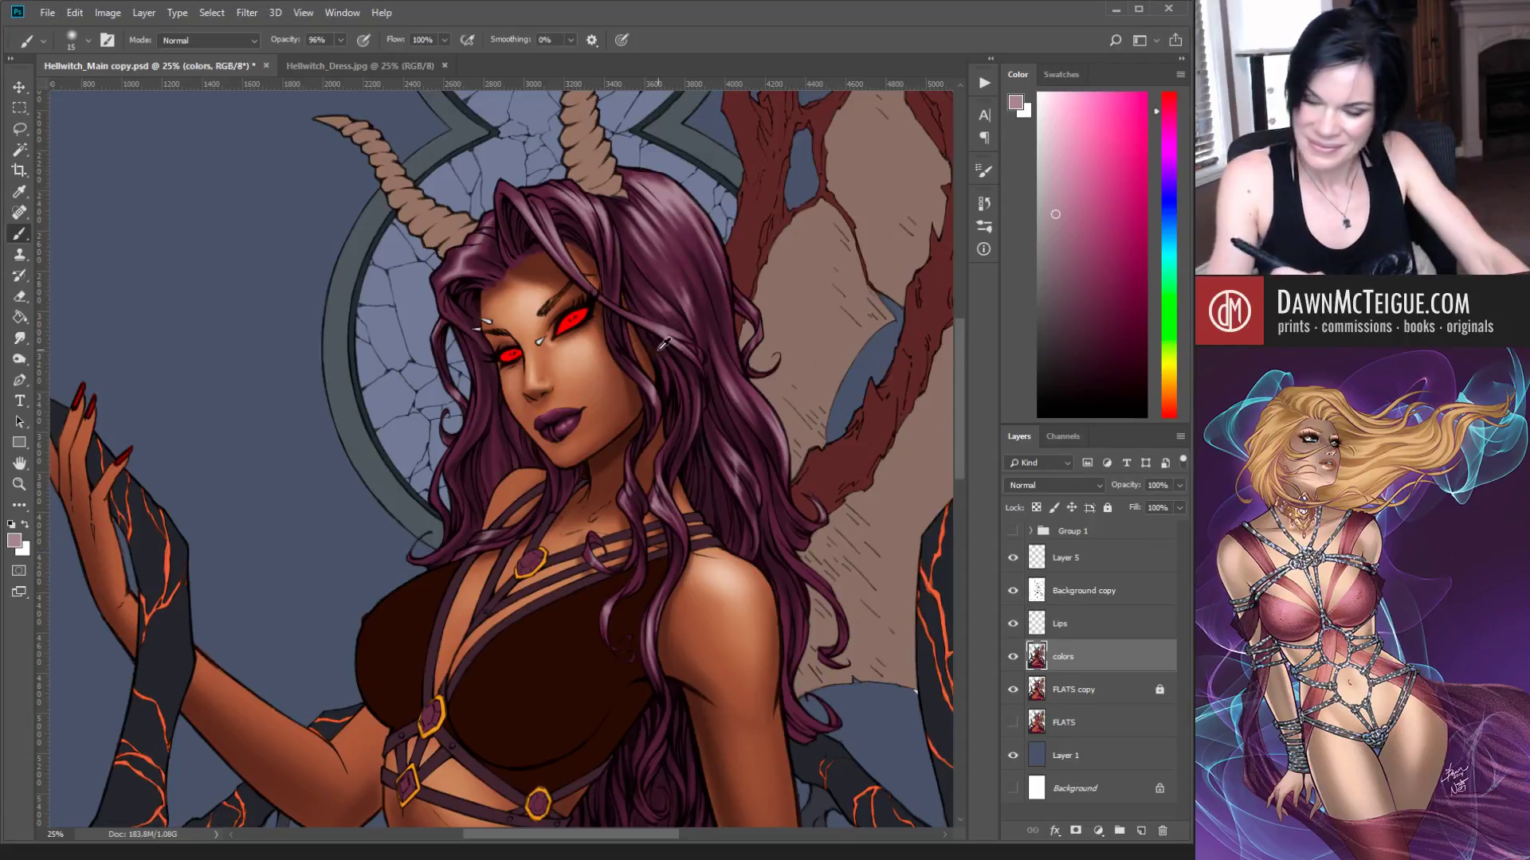
{"action": "left_click", "coordinate": [666, 474], "text": "alt"}
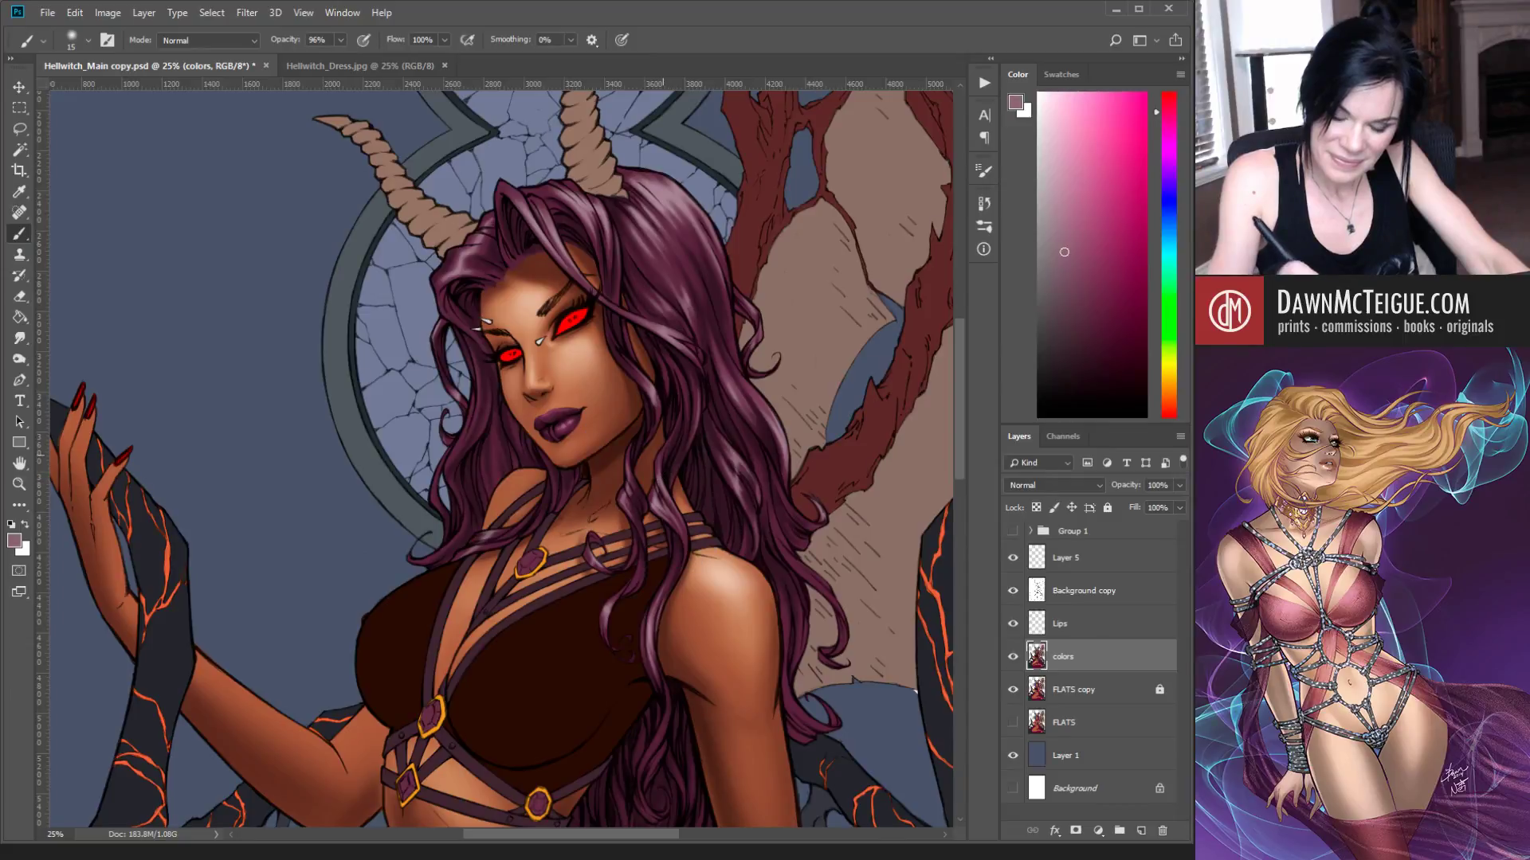
{"action": "left_click", "coordinate": [669, 455], "text": "alt"}
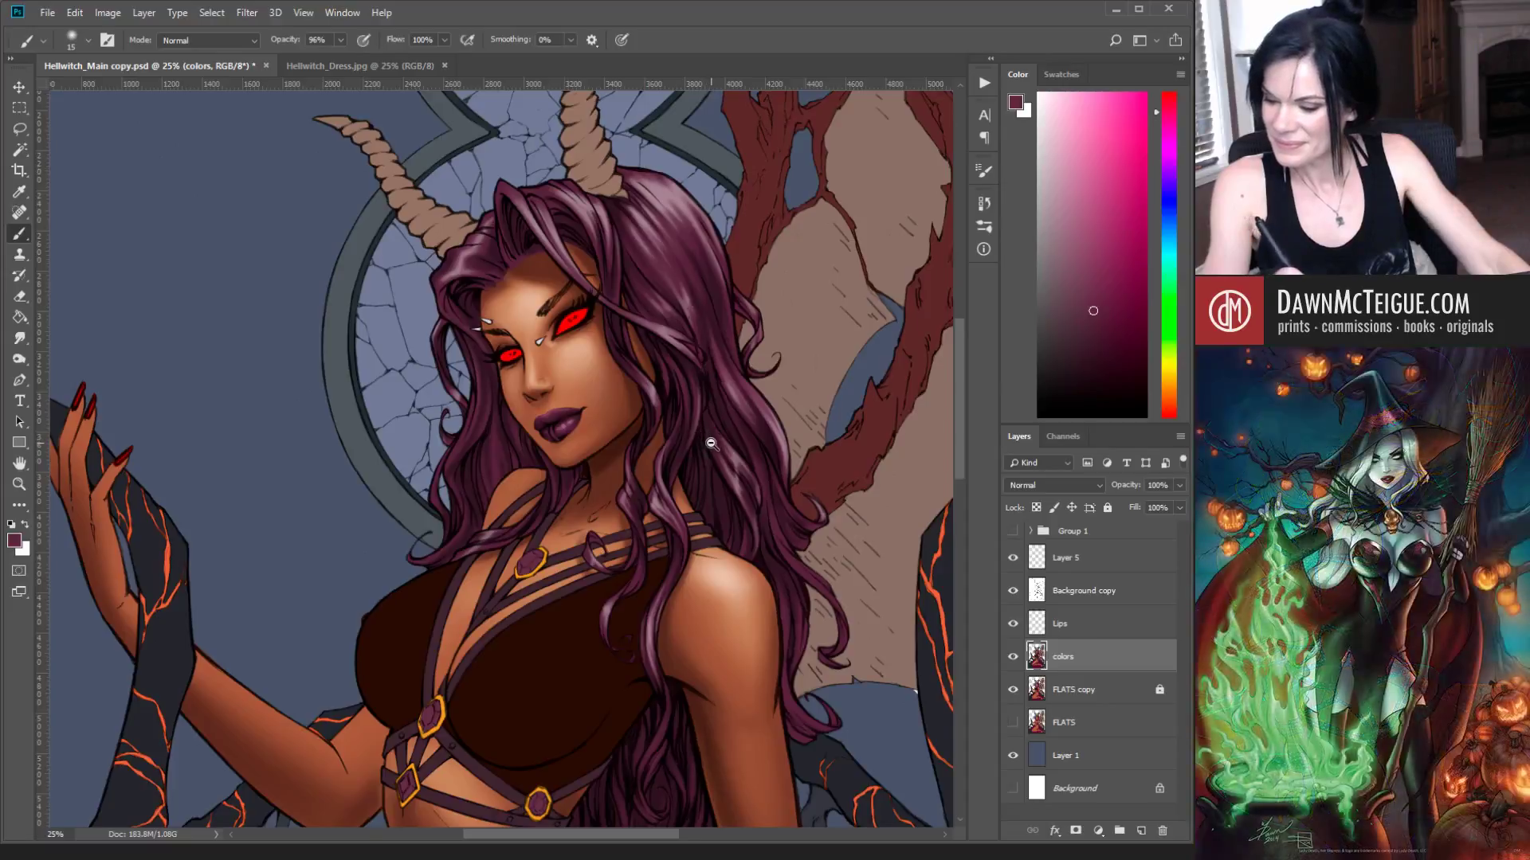
Step: Save the Hellwitch illustration file
{"action": "left_click", "coordinate": [688, 471], "text": "alt"}
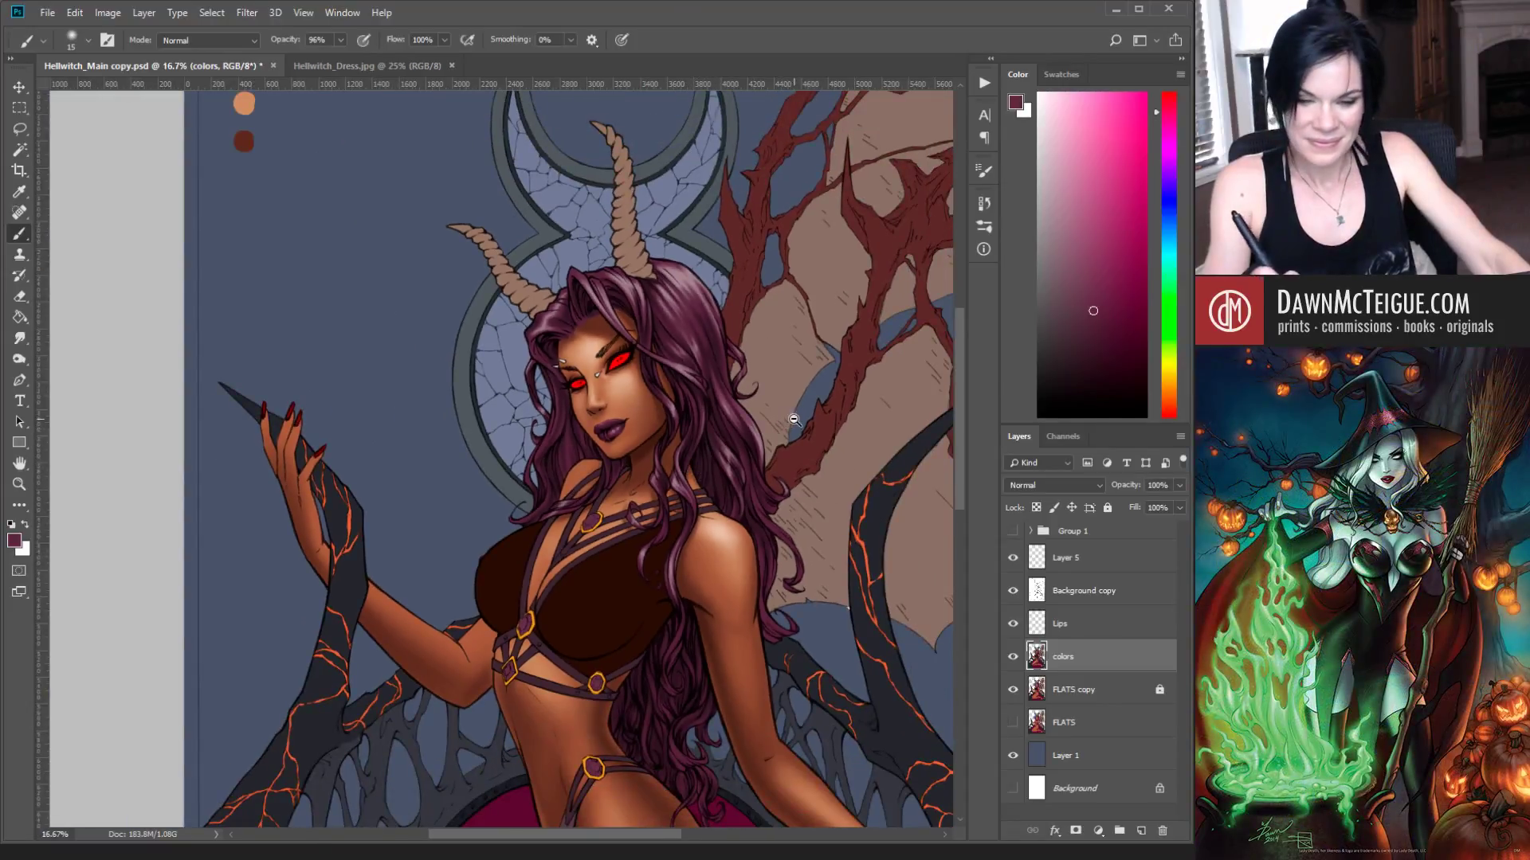
{"action": "left_click", "coordinate": [760, 435]}
{"action": "key", "text": "ctrl+s"}
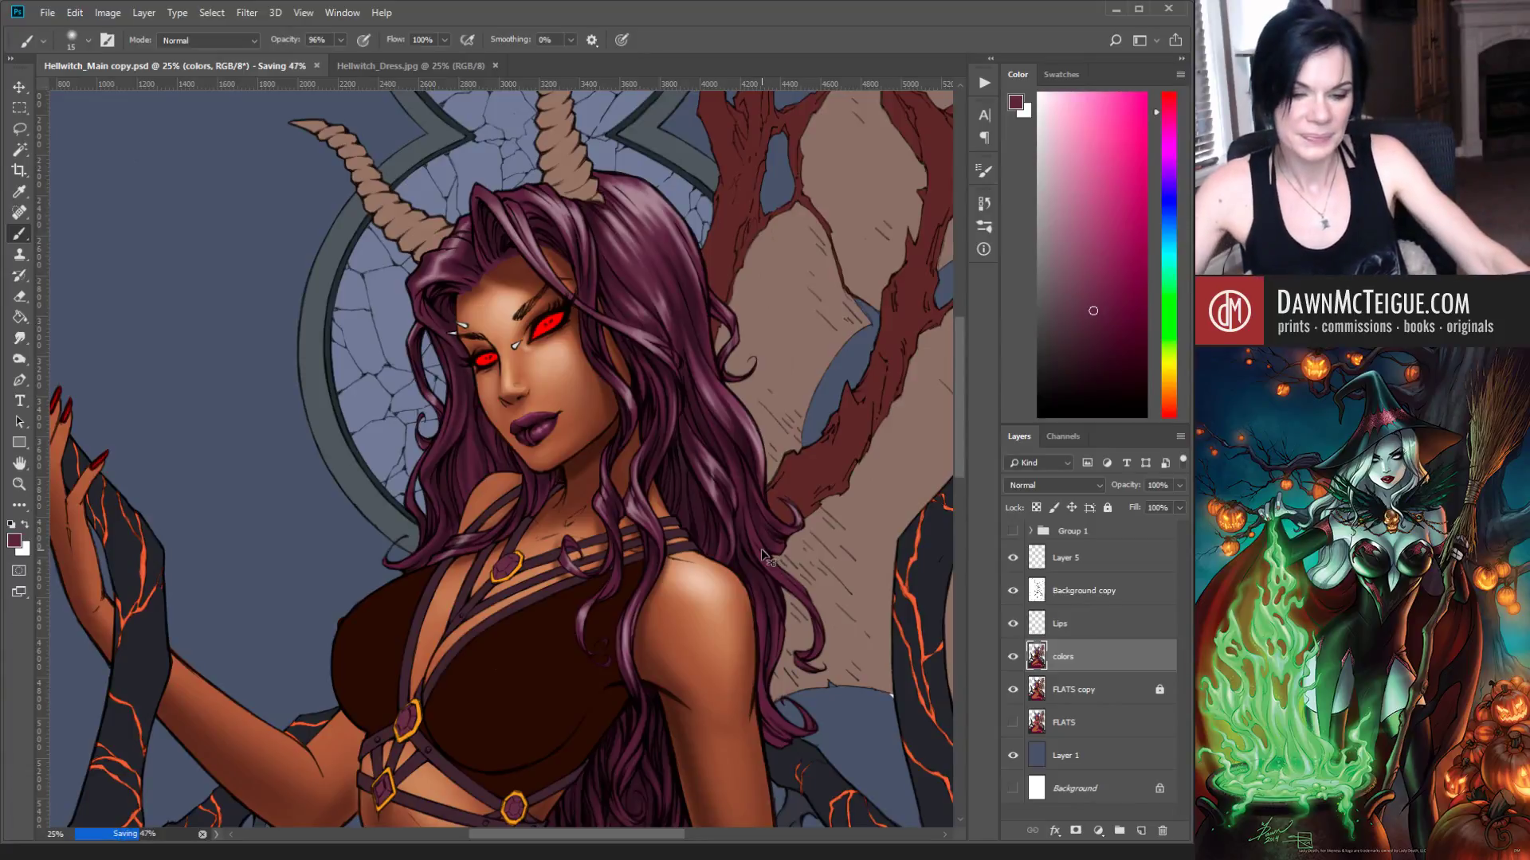
Step: Turn on the CMYK proof preview and examine the hair and whole figure in its colors
{"action": "left_click", "coordinate": [785, 502], "text": "alt"}
{"action": "left_click", "coordinate": [786, 501], "text": "alt"}
{"action": "left_click", "coordinate": [787, 498], "text": "alt"}
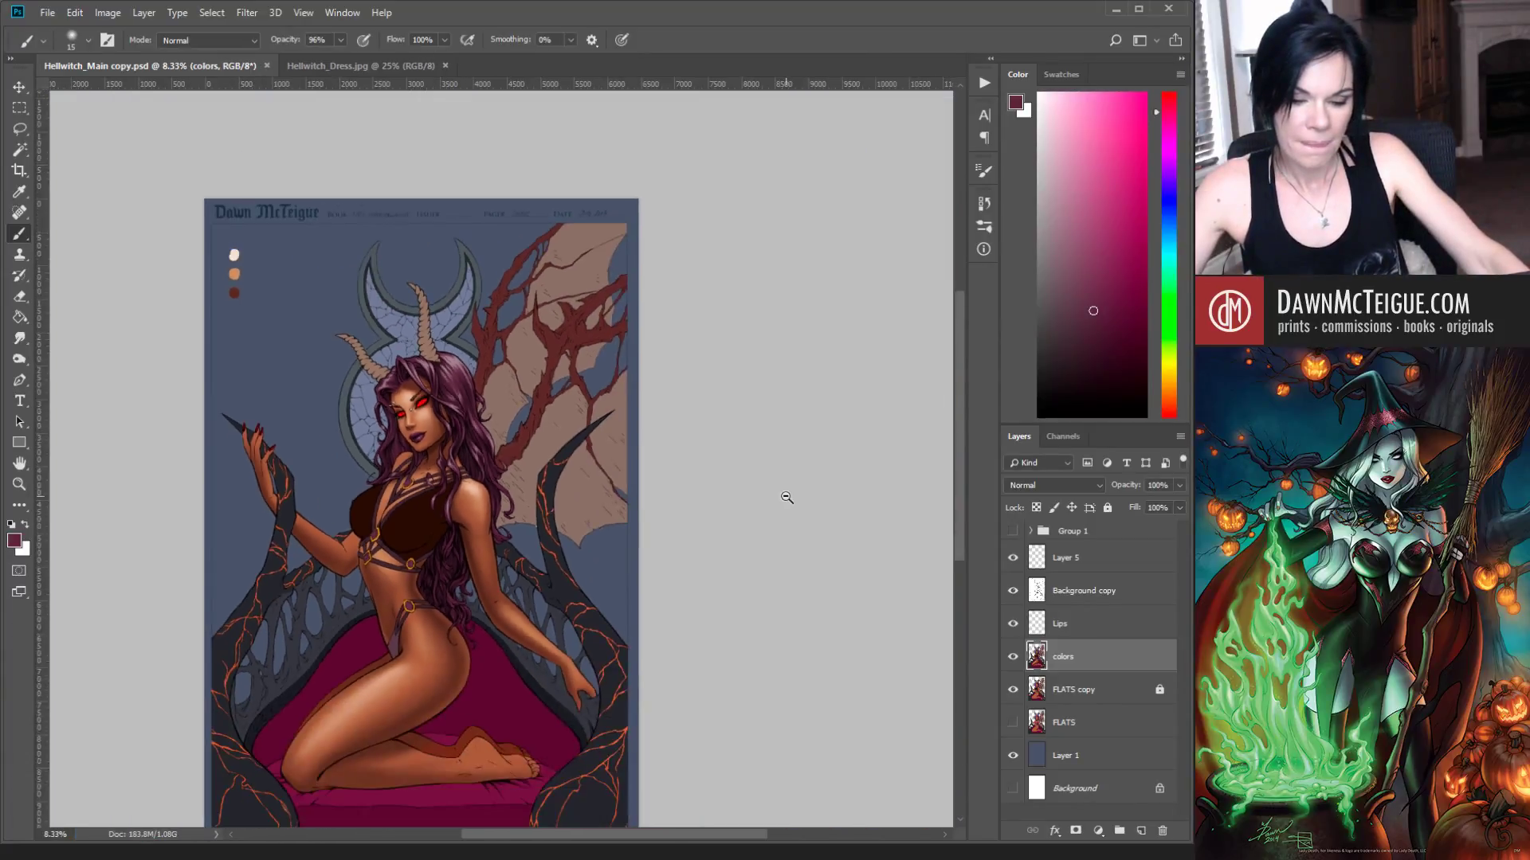
{"action": "left_click_drag", "start_coordinate": [475, 507], "coordinate": [602, 435]}
{"action": "left_click", "coordinate": [597, 430], "text": "ctrl"}
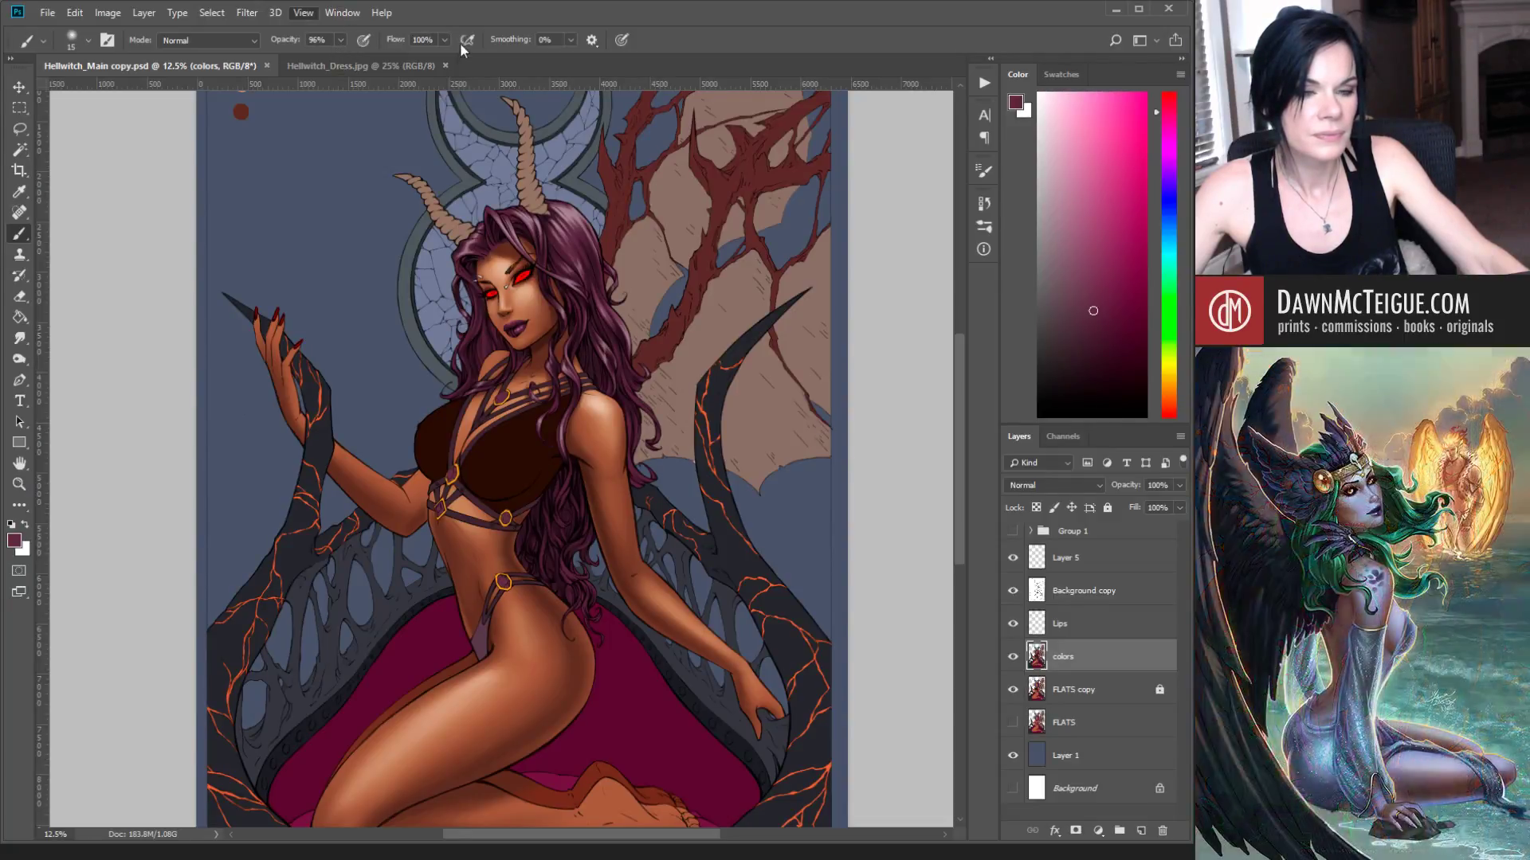
{"action": "key", "text": "ctrl+y"}
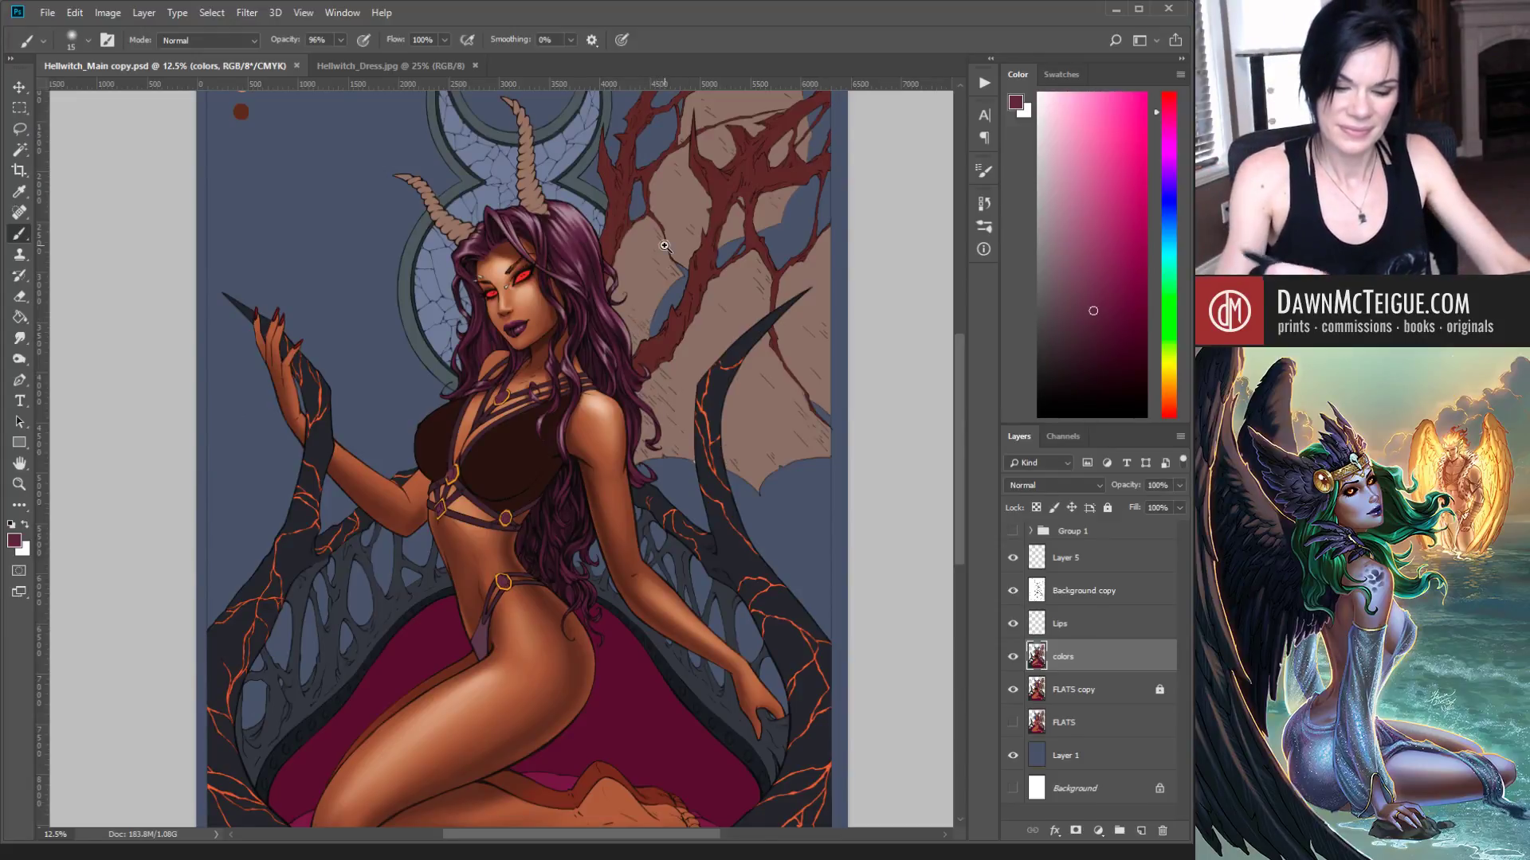
{"action": "left_click", "coordinate": [635, 406], "text": "ctrl+alt"}
{"action": "left_click_drag", "start_coordinate": [506, 494], "coordinate": [636, 483]}
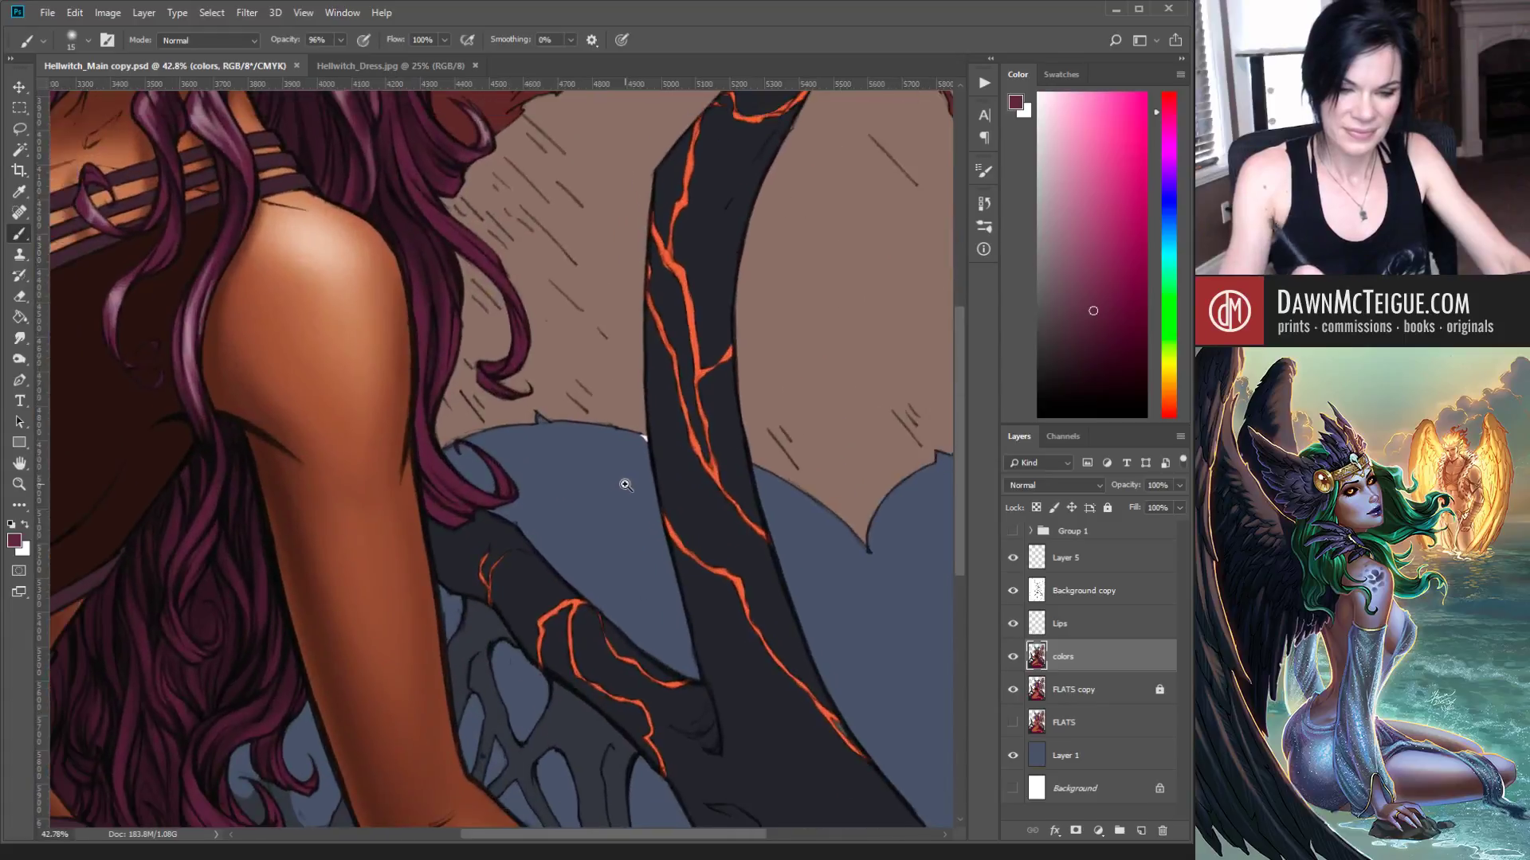
{"action": "left_click_drag", "start_coordinate": [524, 423], "coordinate": [640, 535]}
{"action": "left_click", "coordinate": [649, 458], "text": "alt"}
{"action": "left_click", "coordinate": [666, 488], "text": "alt"}
{"action": "left_click", "coordinate": [669, 494], "text": "alt"}
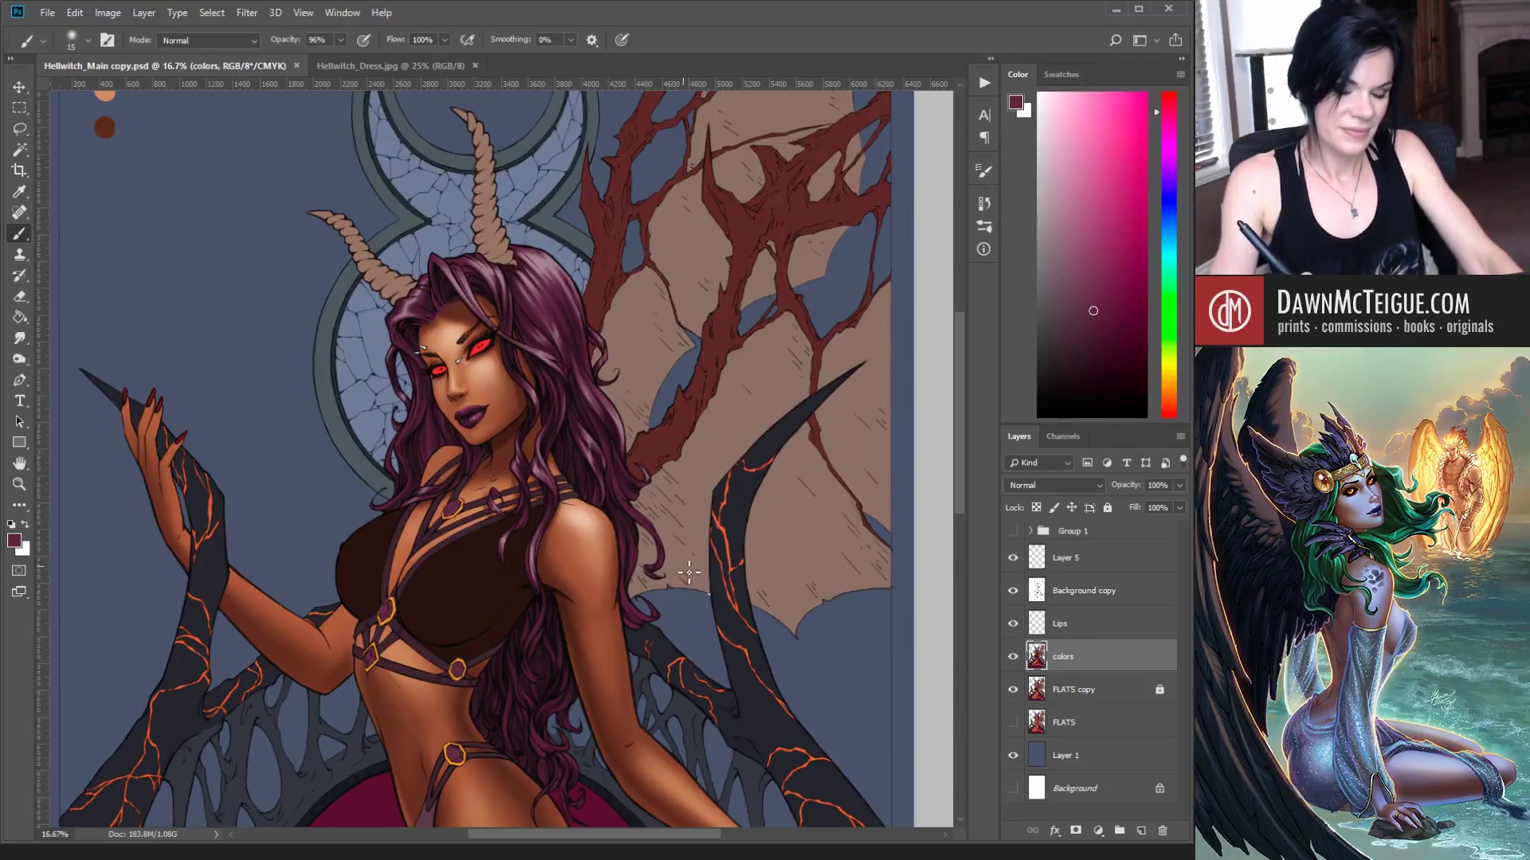
Step: Highlight the lock draped across the front shoulder strap with sampled crown mauve and soften it with sampled plum at 15 px
{"action": "left_click", "coordinate": [543, 261], "text": "alt"}
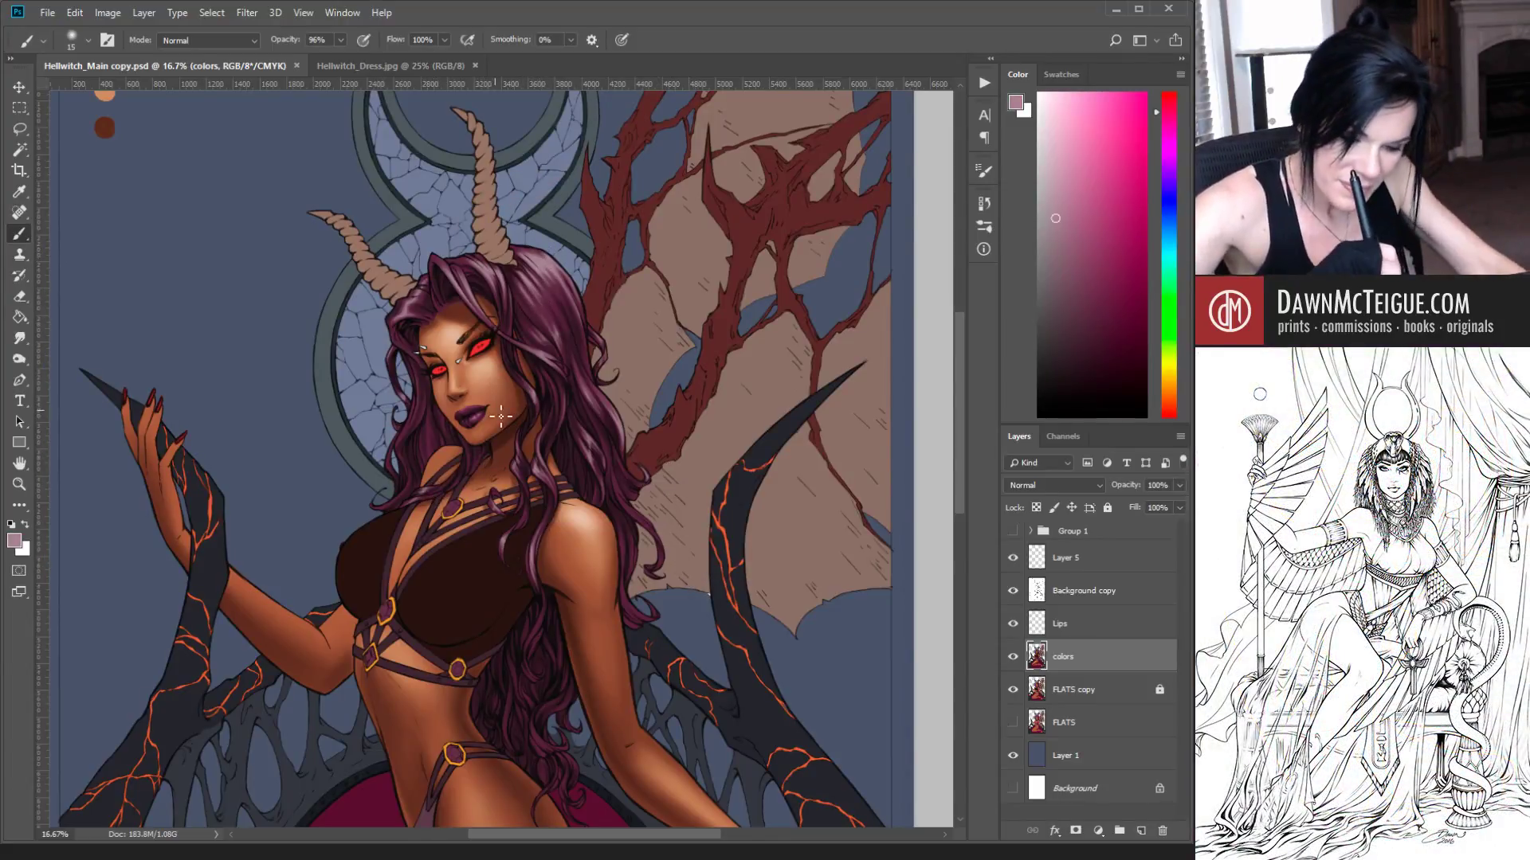
{"action": "left_click", "coordinate": [538, 391], "text": "ctrl"}
{"action": "left_click", "coordinate": [539, 390], "text": "ctrl"}
{"action": "left_click", "coordinate": [539, 390], "text": "ctrl"}
{"action": "left_click_drag", "start_coordinate": [451, 612], "coordinate": [805, 396]}
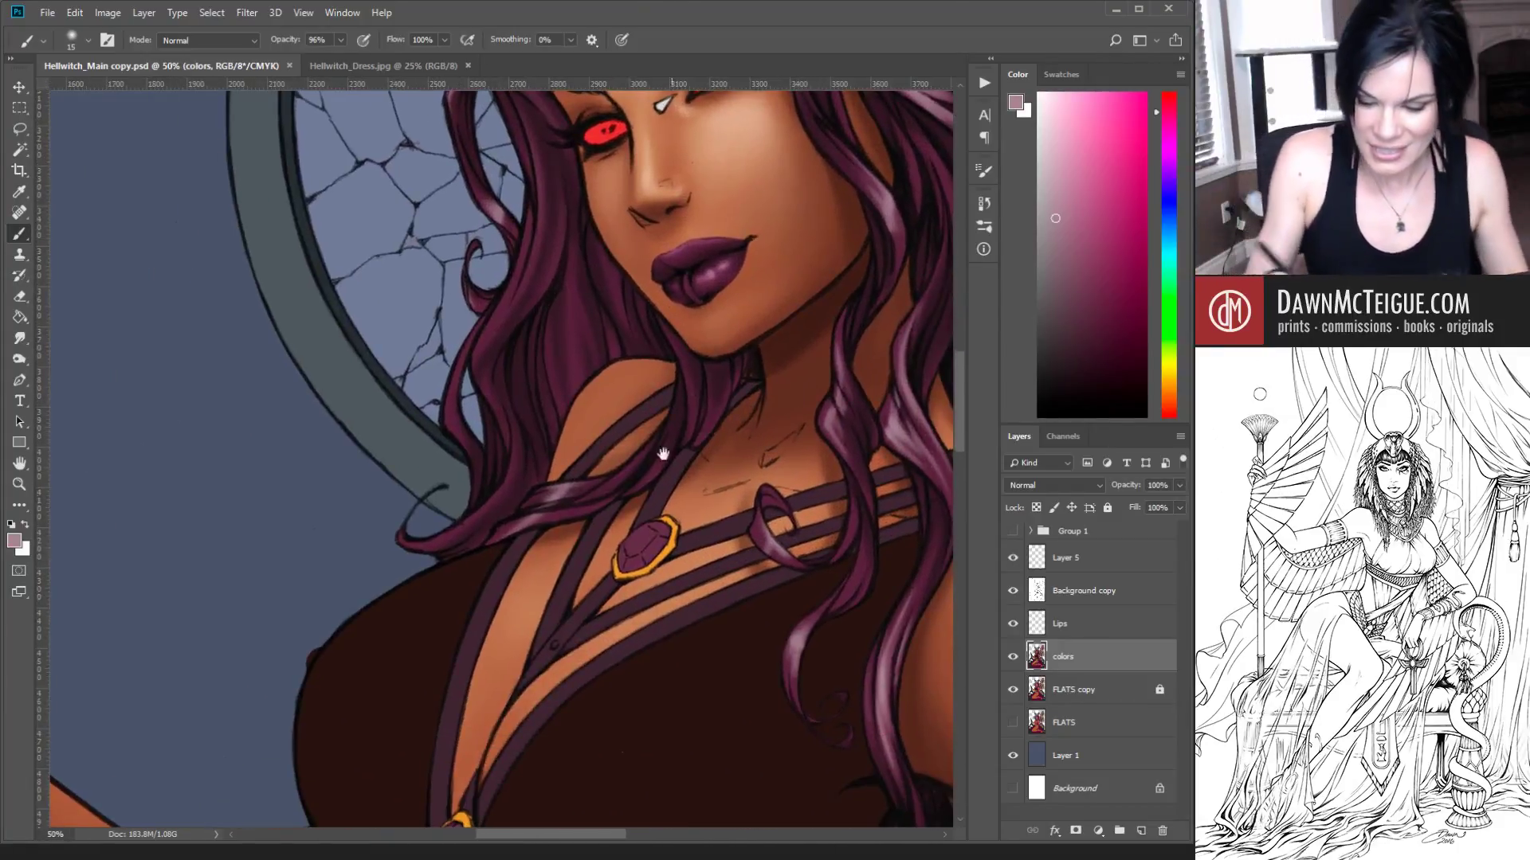
{"action": "left_click_drag", "start_coordinate": [532, 530], "coordinate": [550, 525]}
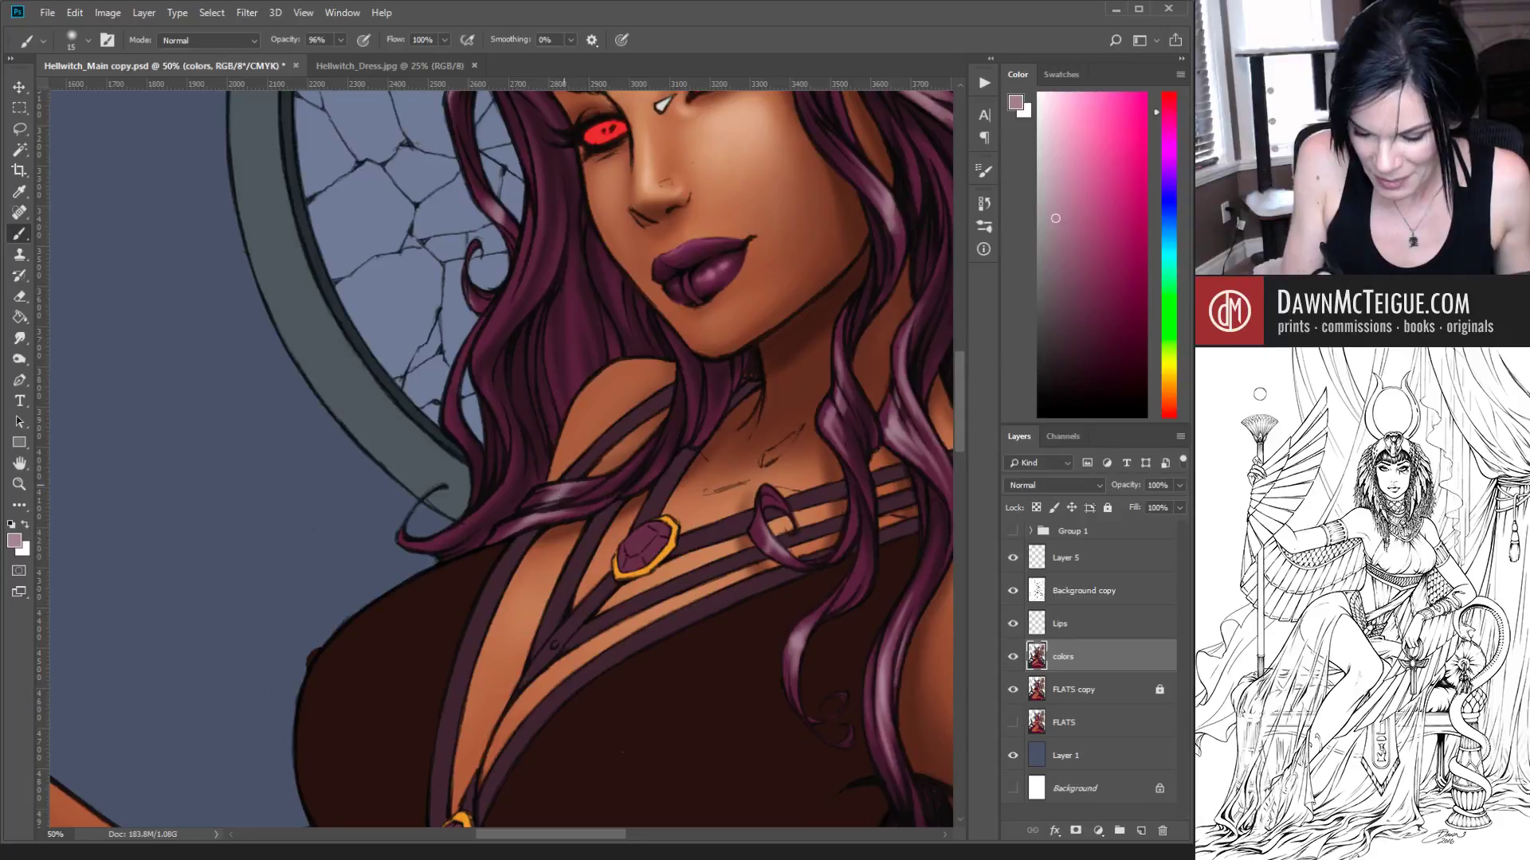
{"action": "left_click", "coordinate": [710, 427], "text": "alt"}
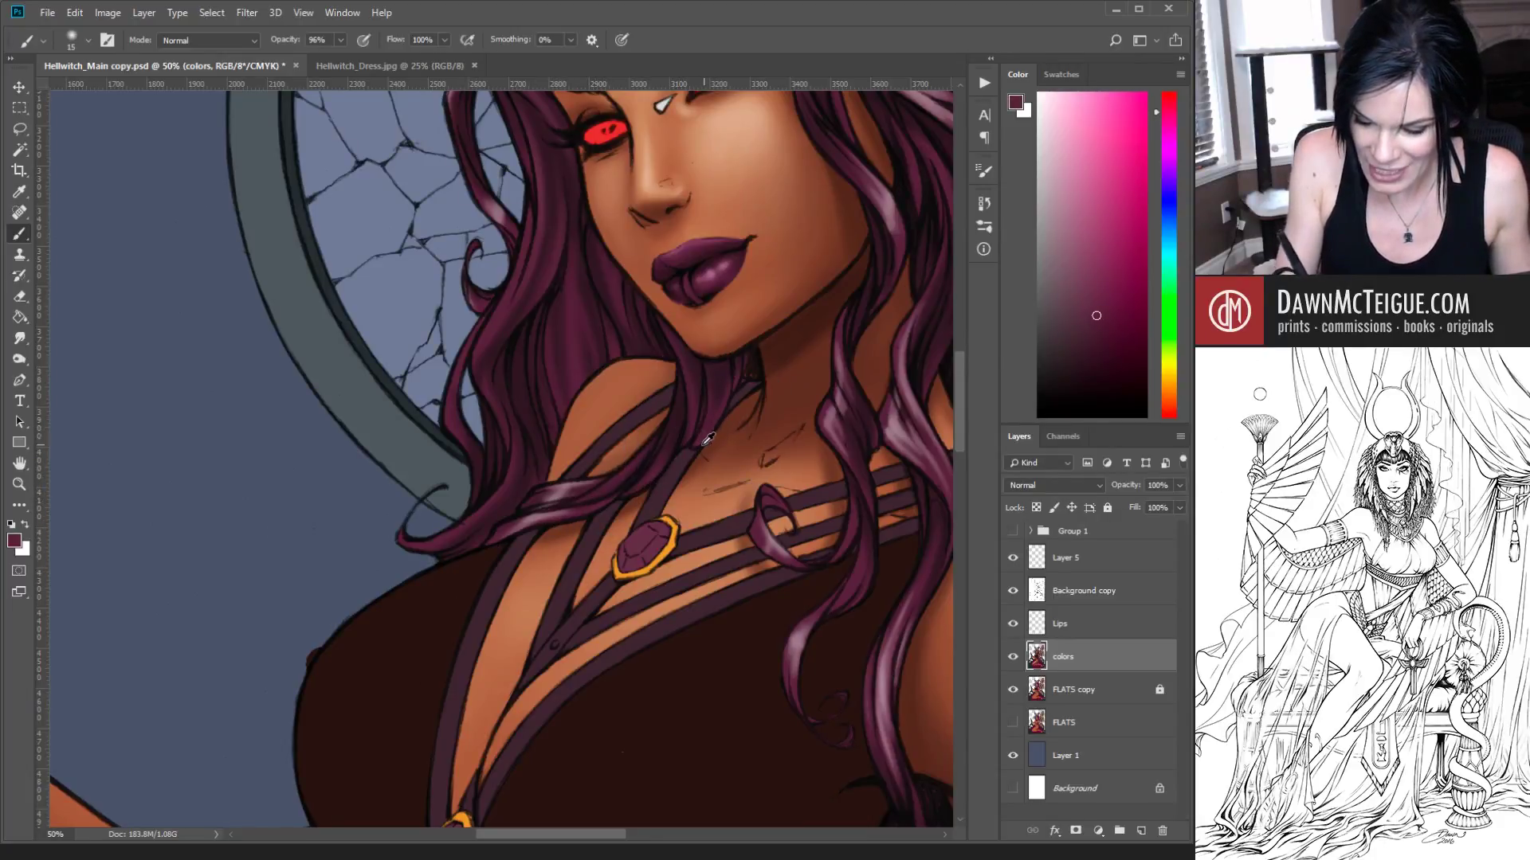
{"action": "mouse_move", "coordinate": [563, 493]}
{"action": "left_mouse_down"}
{"action": "mouse_move", "coordinate": [608, 497]}
{"action": "mouse_move", "coordinate": [543, 510]}
{"action": "mouse_move", "coordinate": [612, 492]}
{"action": "mouse_move", "coordinate": [549, 505]}
{"action": "mouse_move", "coordinate": [579, 500]}
{"action": "left_mouse_up"}
{"action": "left_click", "coordinate": [572, 482], "text": "alt"}
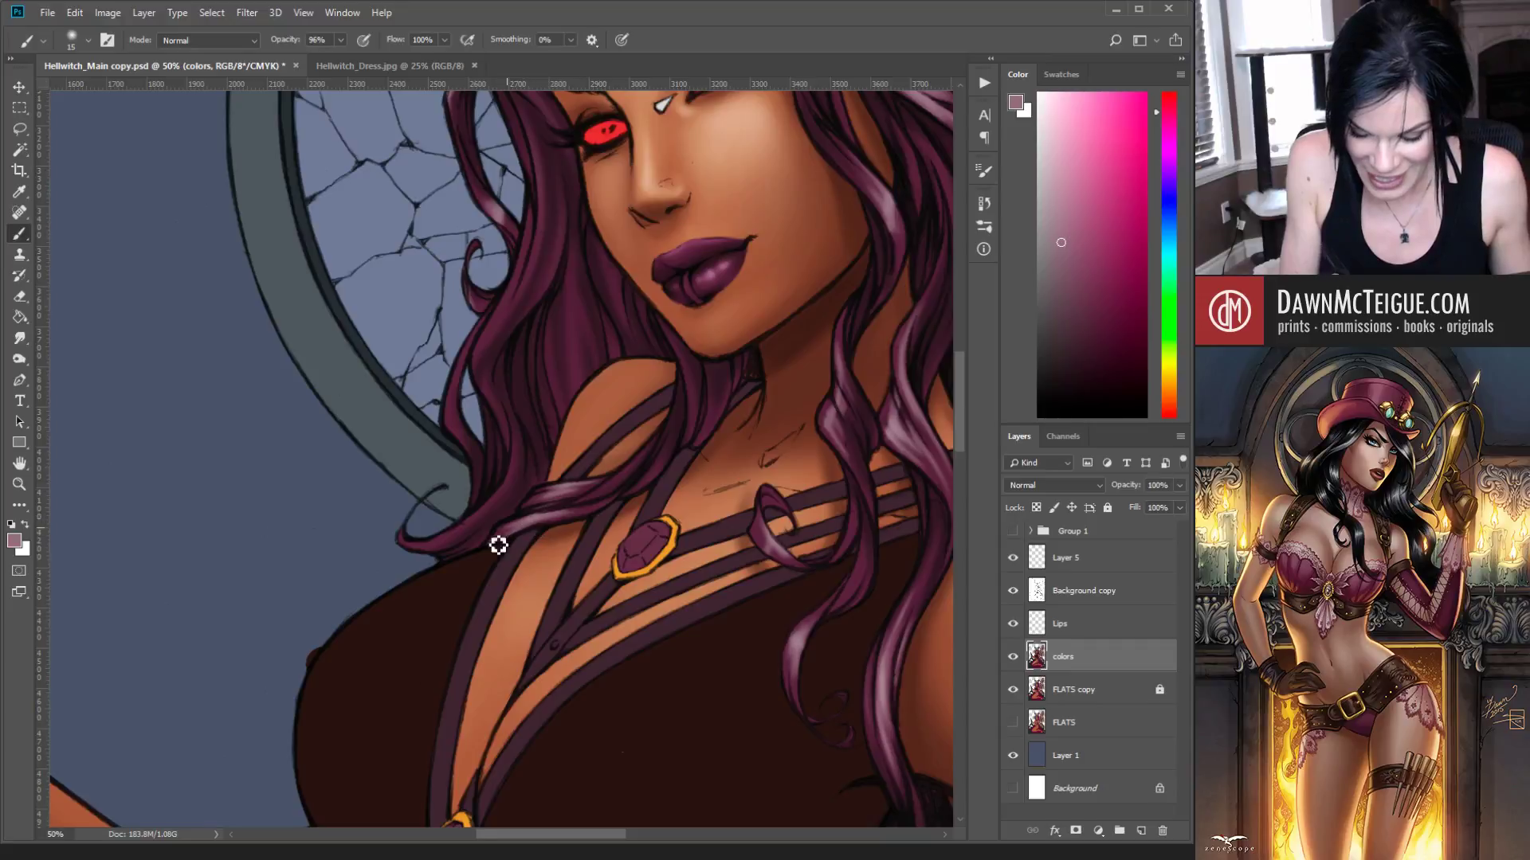
Step: Shade the hair beneath the chin and beside the cheek with sampled mid and dark plums, then sample dusty mauve for highlights
{"action": "left_click_drag", "start_coordinate": [720, 494], "coordinate": [643, 584]}
{"action": "left_click", "coordinate": [435, 378], "text": "alt"}
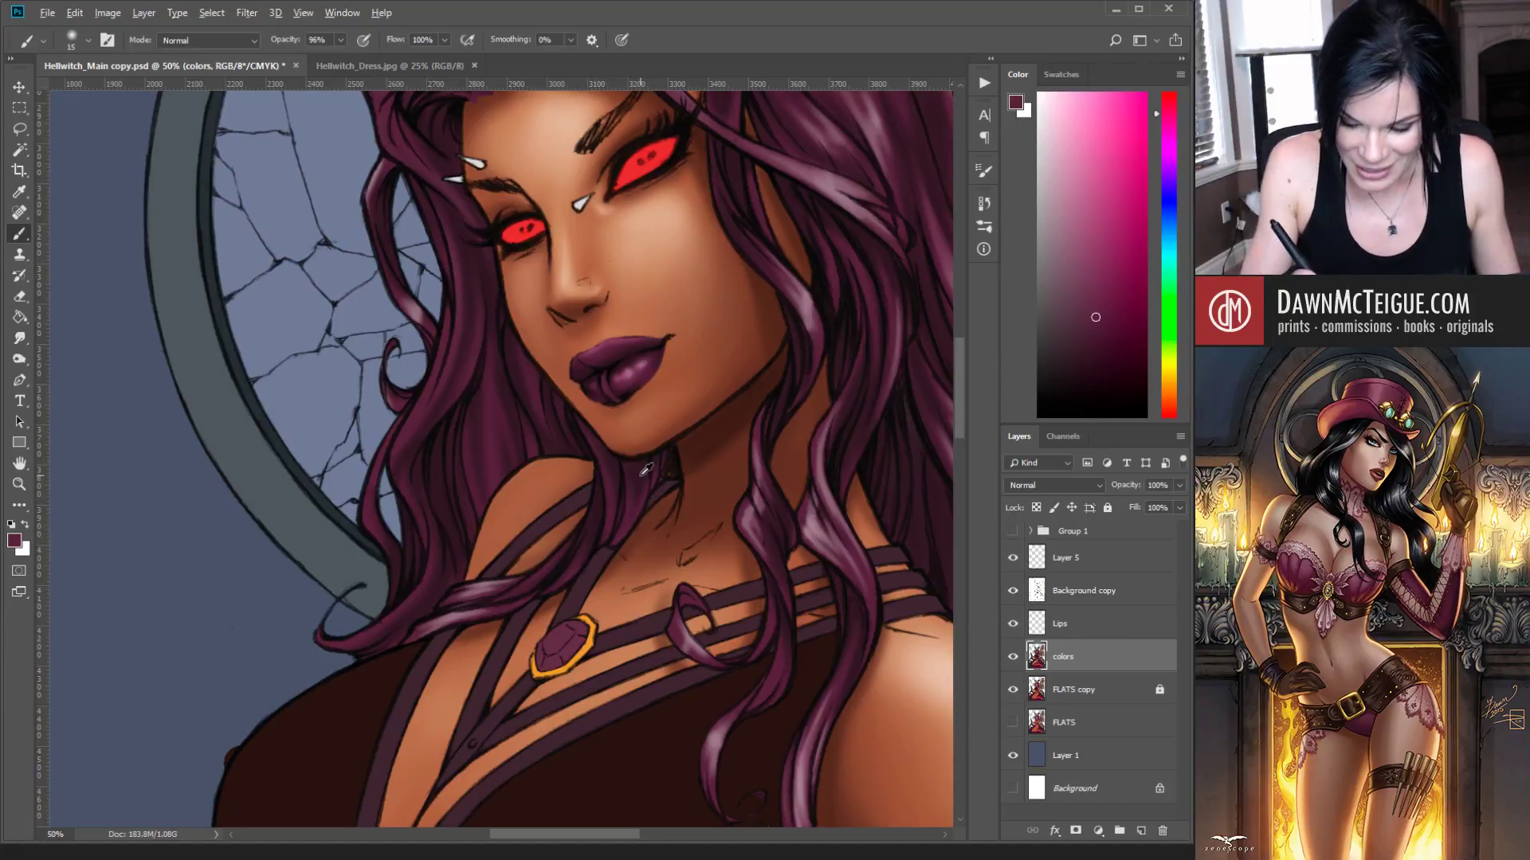
{"action": "left_click", "coordinate": [642, 537], "text": "alt"}
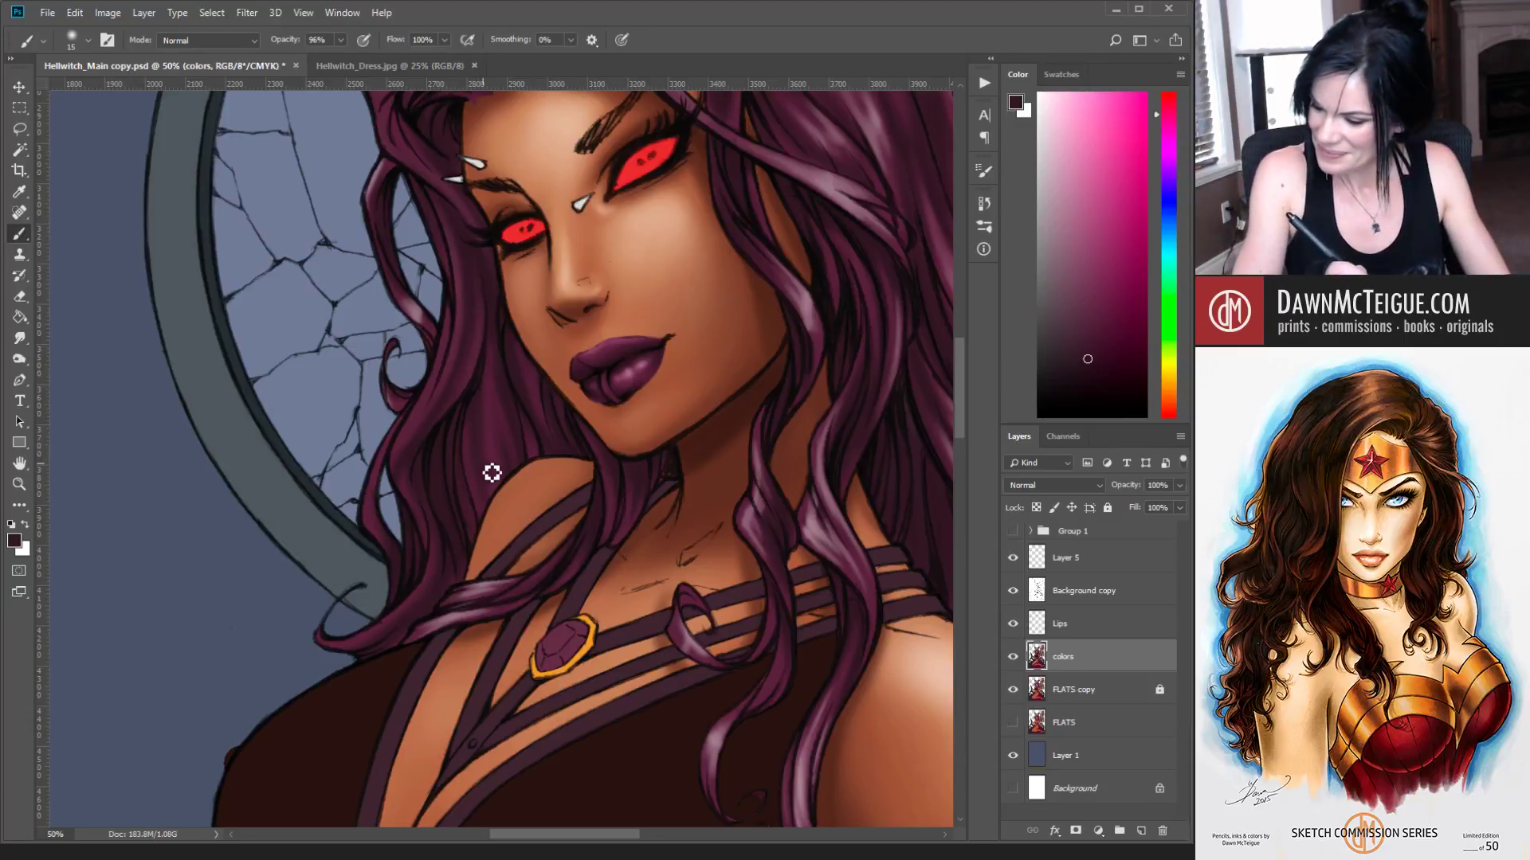
{"action": "left_click", "coordinate": [486, 581], "text": "alt"}
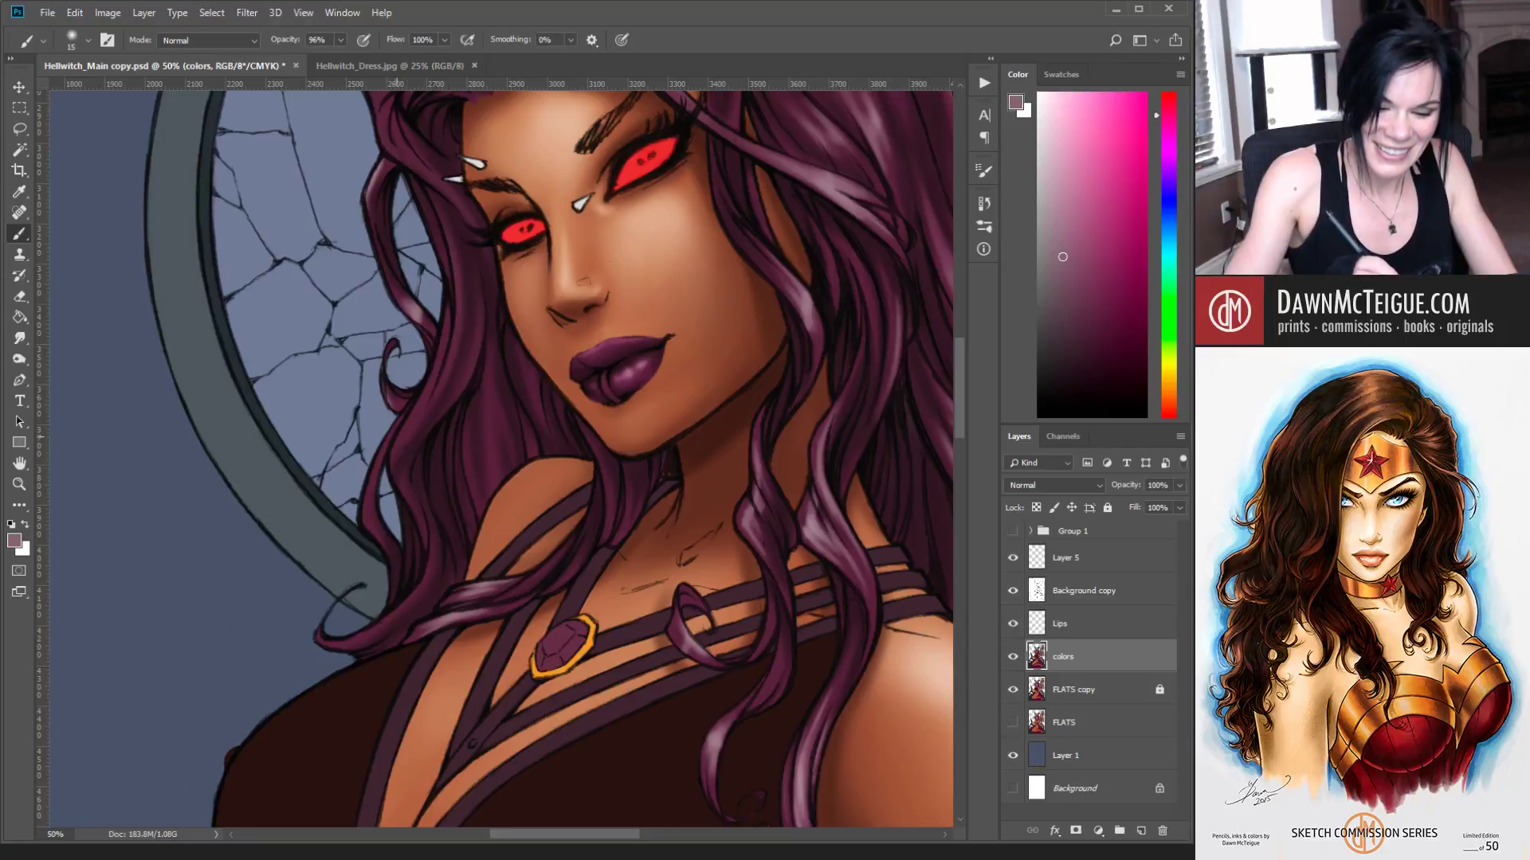
Step: Sample a crown plum and darker hair tones to define the long strands between the cheek and the round window
{"action": "left_click_drag", "start_coordinate": [757, 303], "coordinate": [599, 448]}
{"action": "left_click", "coordinate": [580, 209], "text": "alt"}
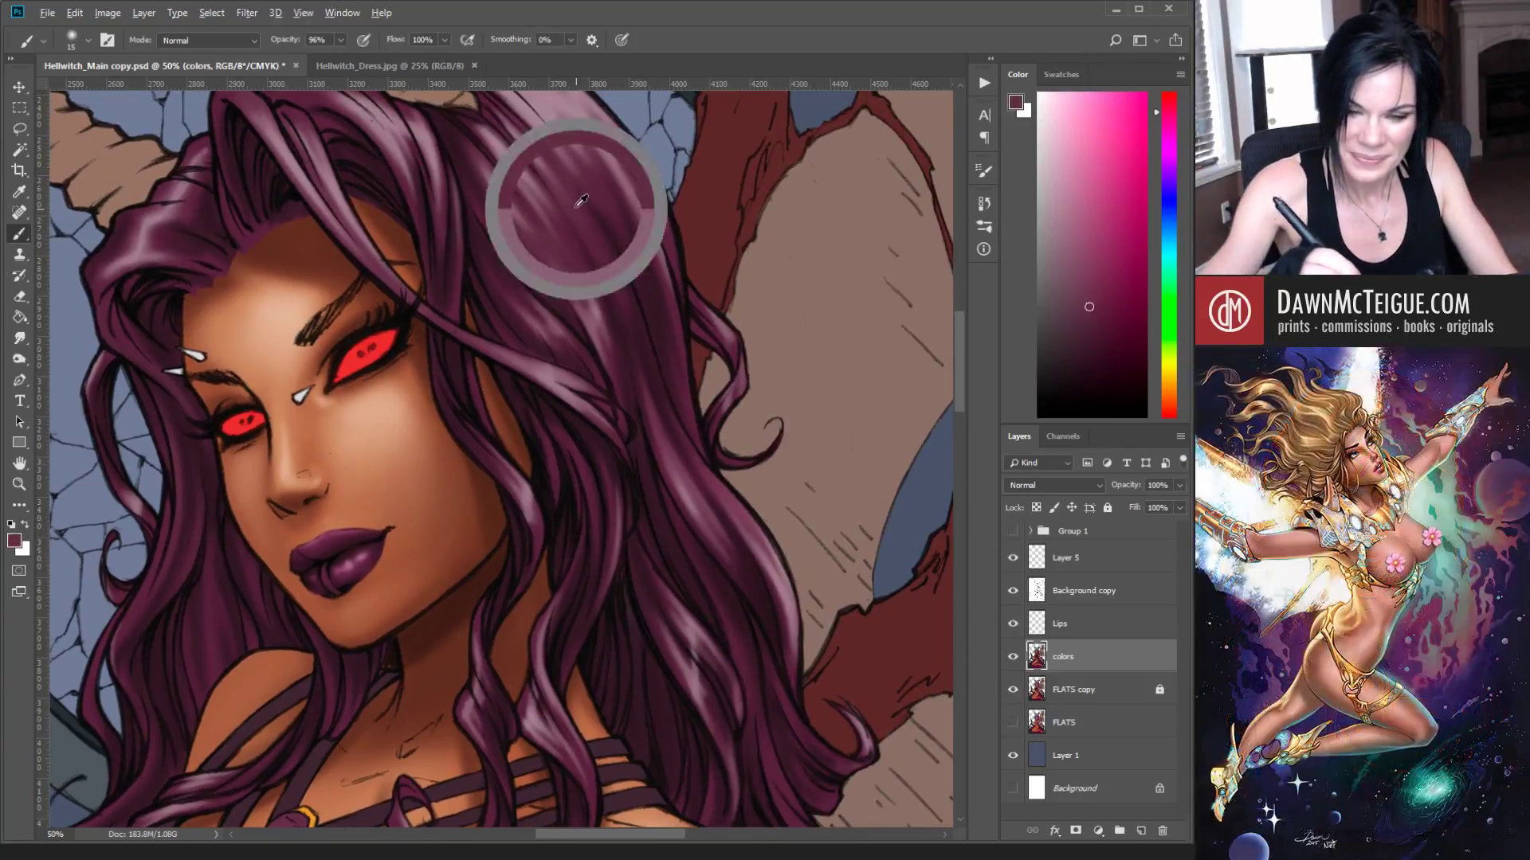
{"action": "mouse_move", "coordinate": [297, 562]}
{"action": "left_mouse_down"}
{"action": "mouse_move", "coordinate": [740, 515]}
{"action": "mouse_move", "coordinate": [725, 494]}
{"action": "left_mouse_up"}
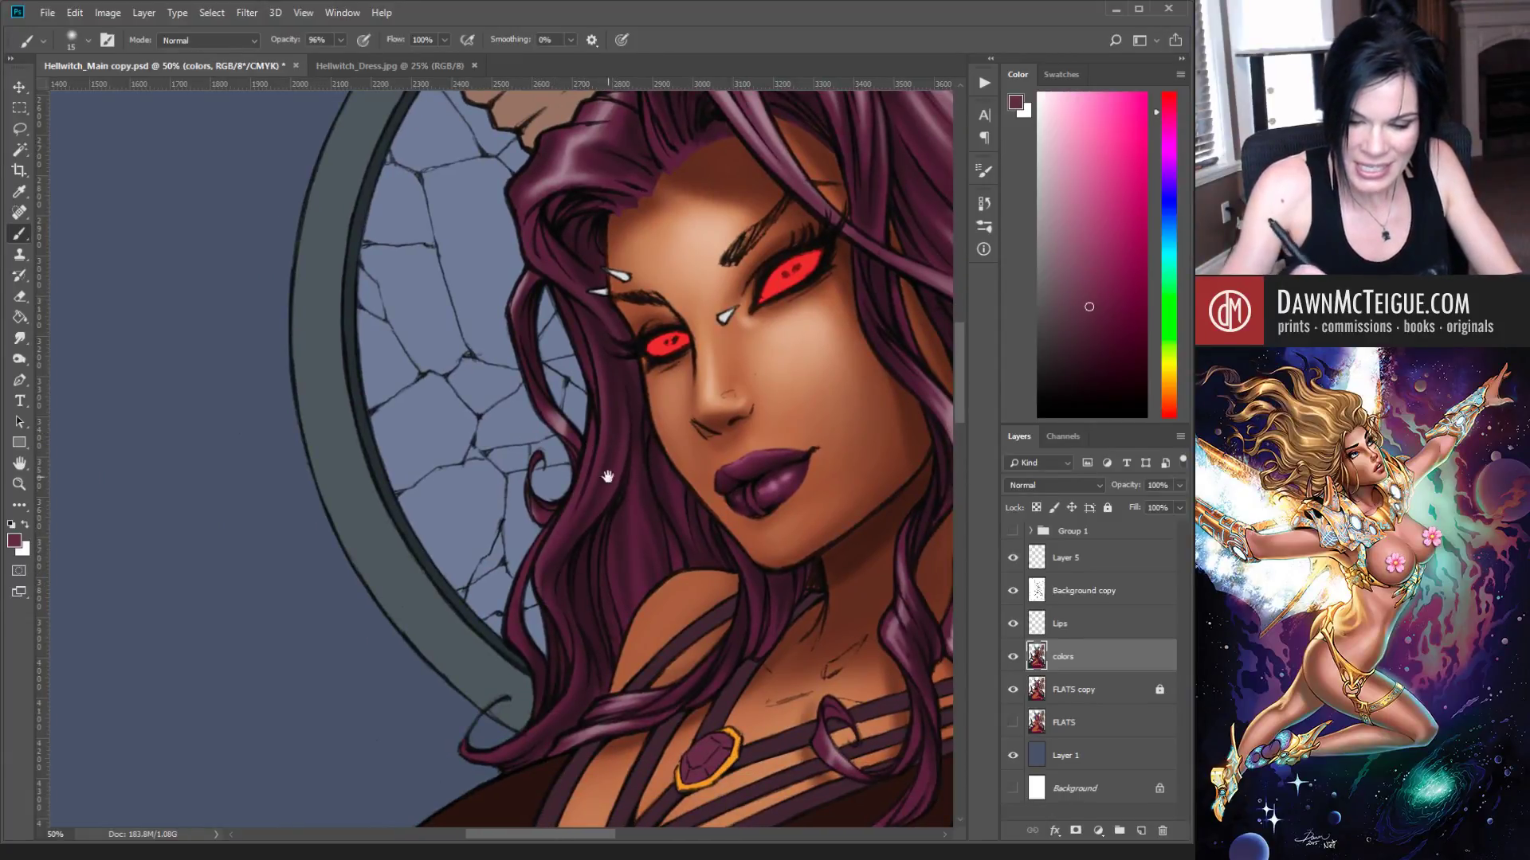
{"action": "left_click", "coordinate": [619, 432], "text": "alt"}
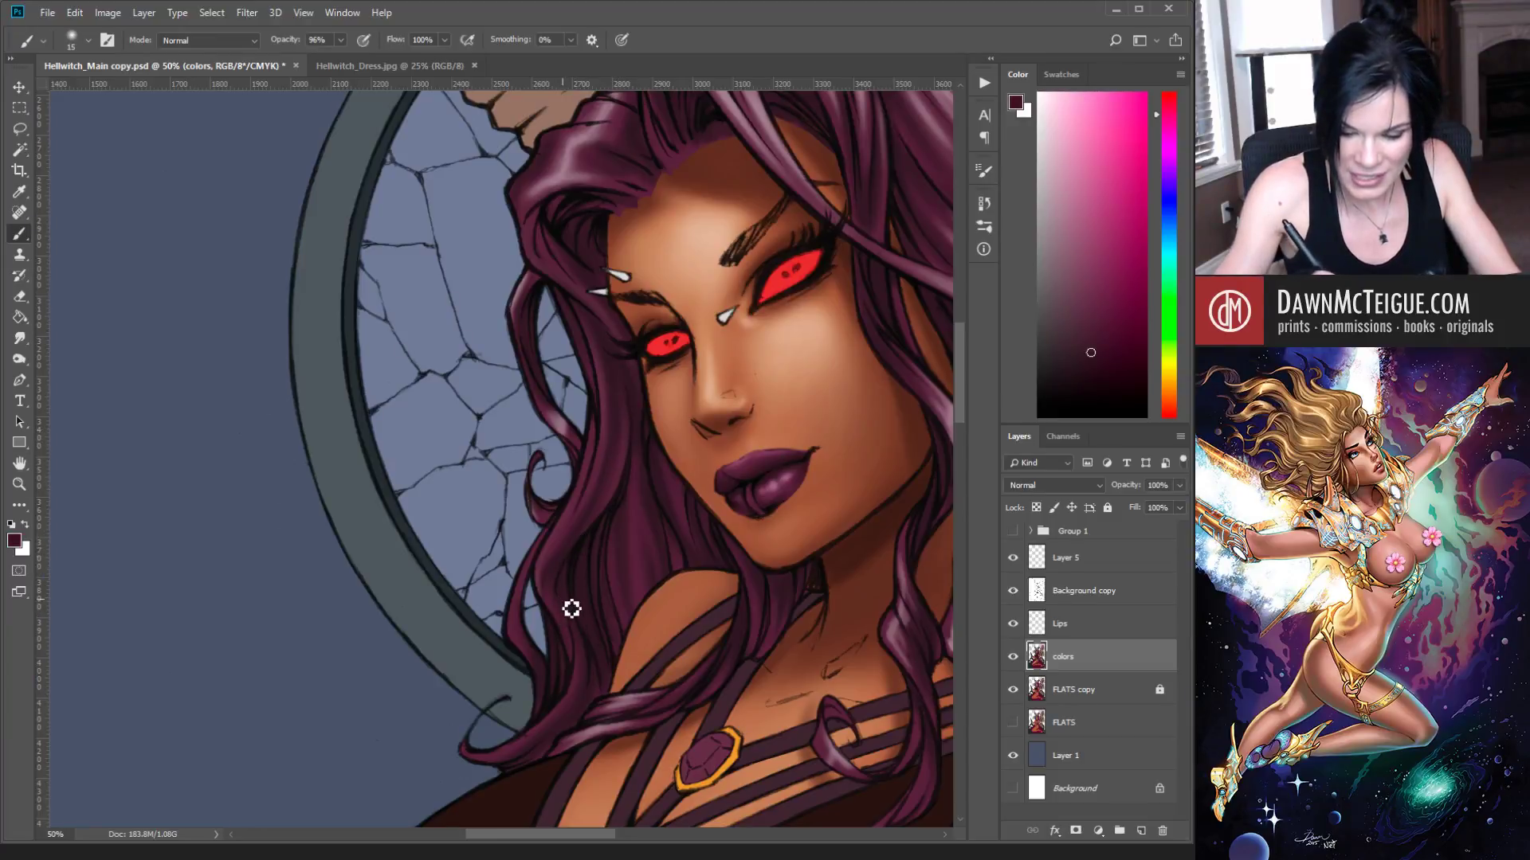
{"action": "left_click", "coordinate": [558, 539], "text": "alt"}
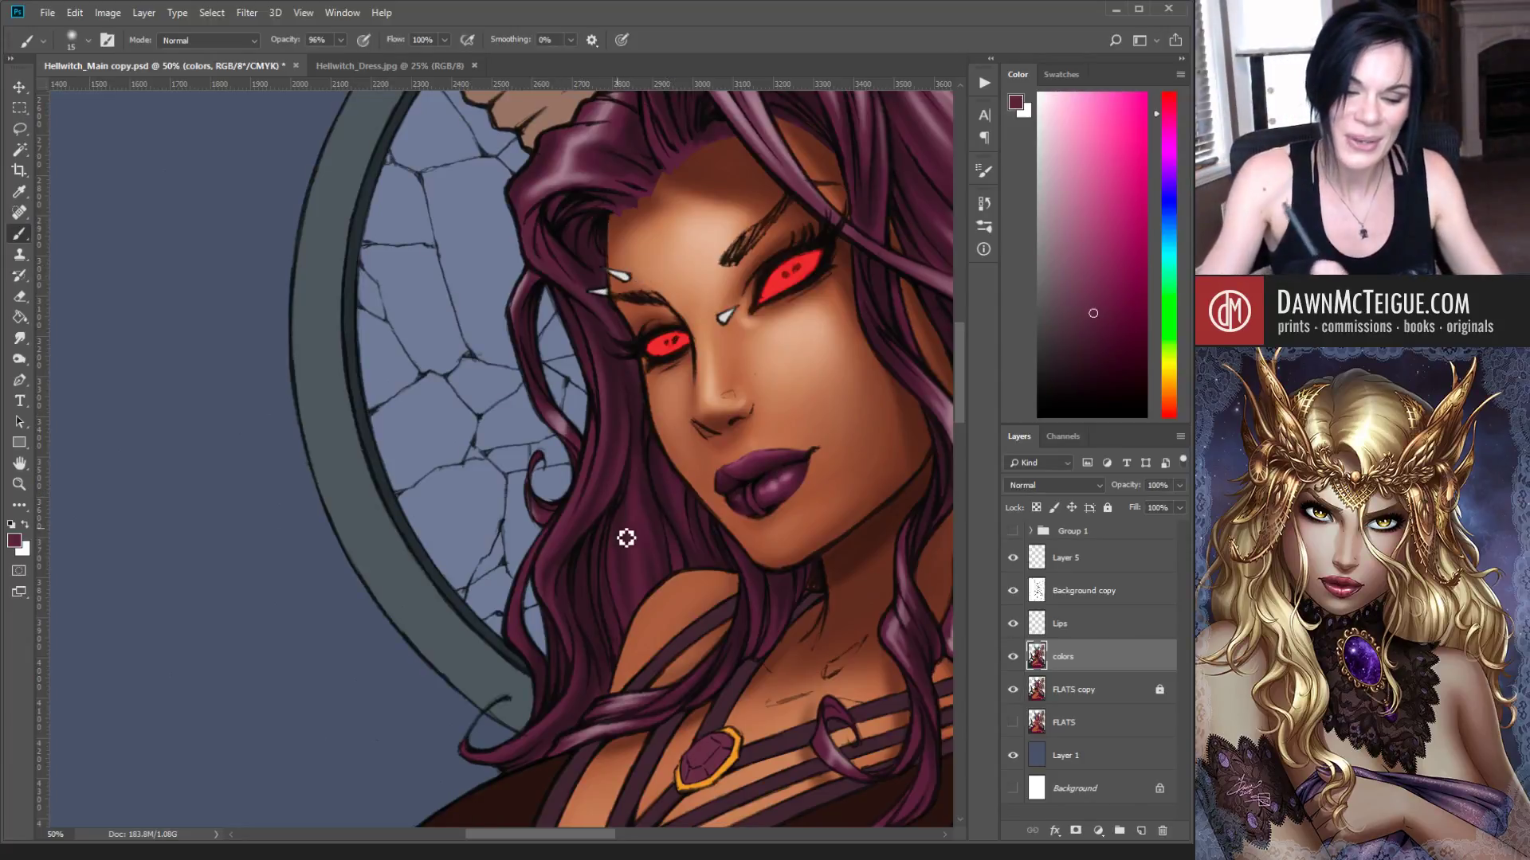
Step: Sample dusty mauve and mid plum to refine the waves framing the face at 15 px, checking them against the crown
{"action": "scroll", "coordinate": [775, 397], "scroll_direction": "down", "scroll_amount": 3}
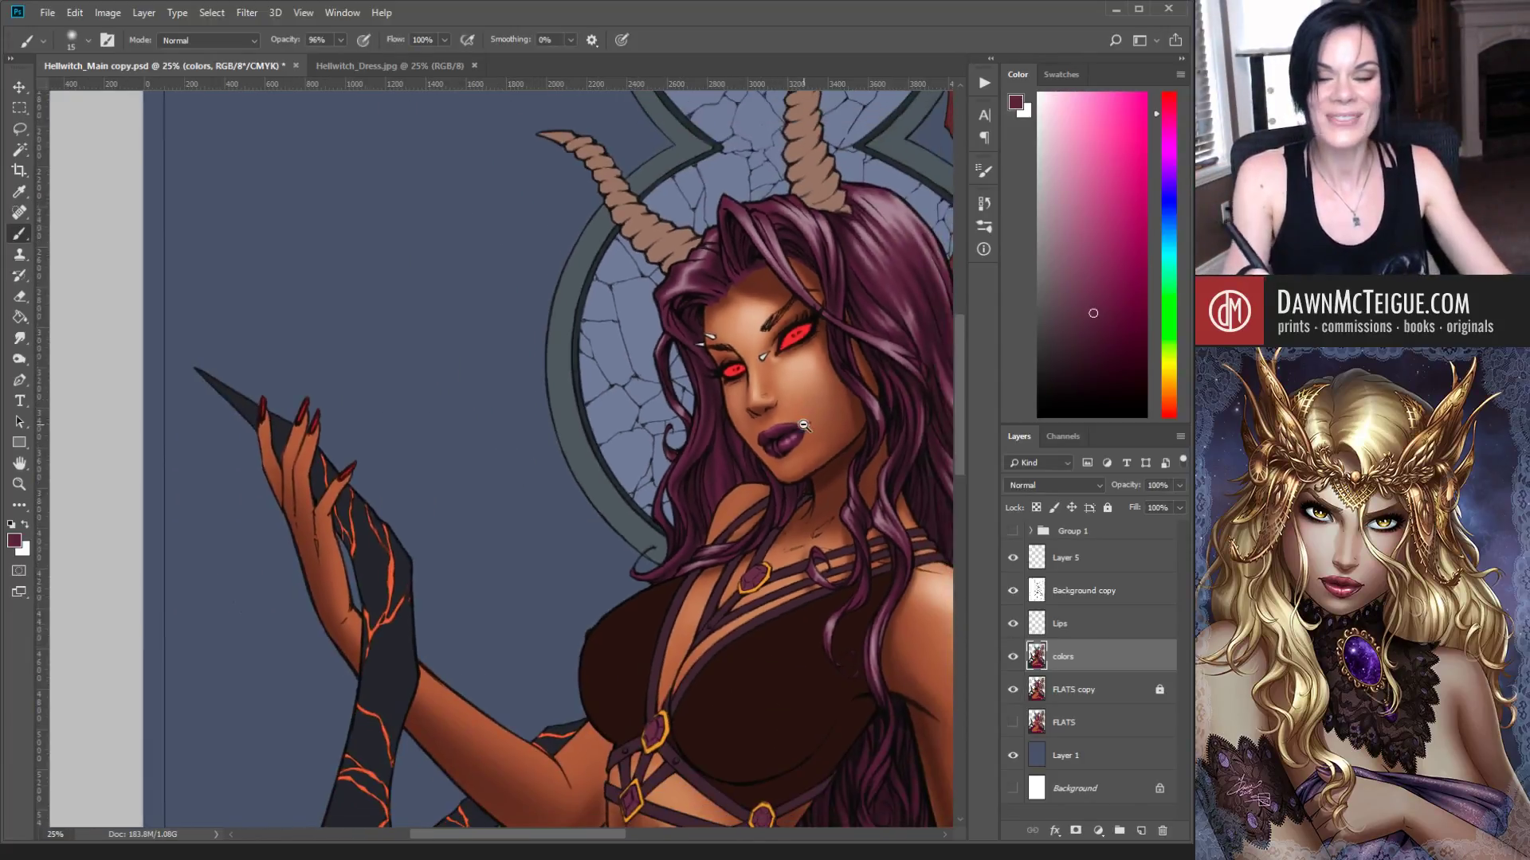
{"action": "scroll", "coordinate": [849, 431], "scroll_direction": "up", "scroll_amount": 2}
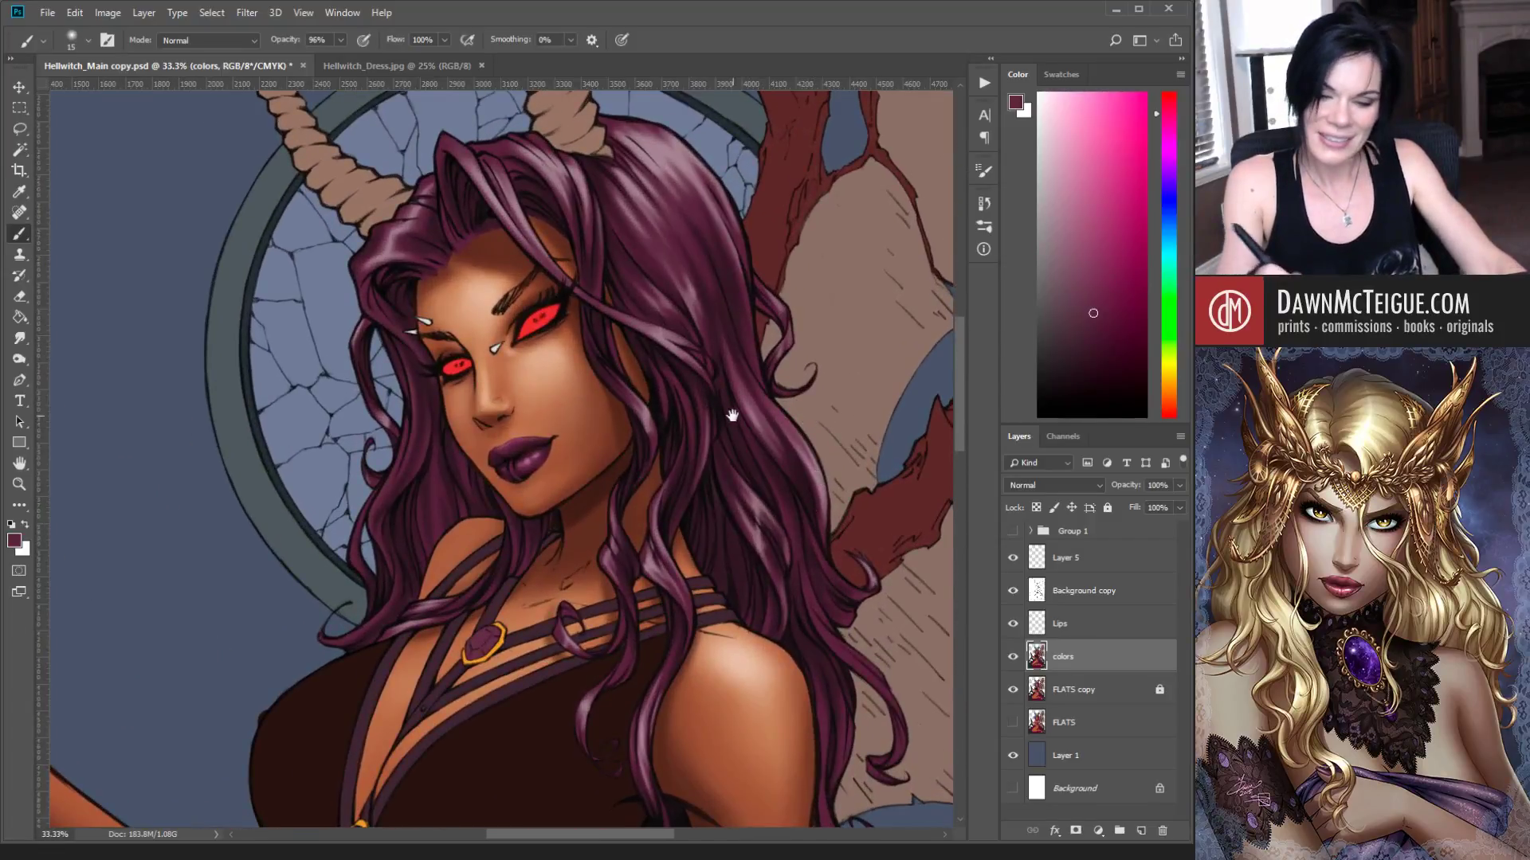
{"action": "left_click_drag", "start_coordinate": [731, 415], "coordinate": [758, 355]}
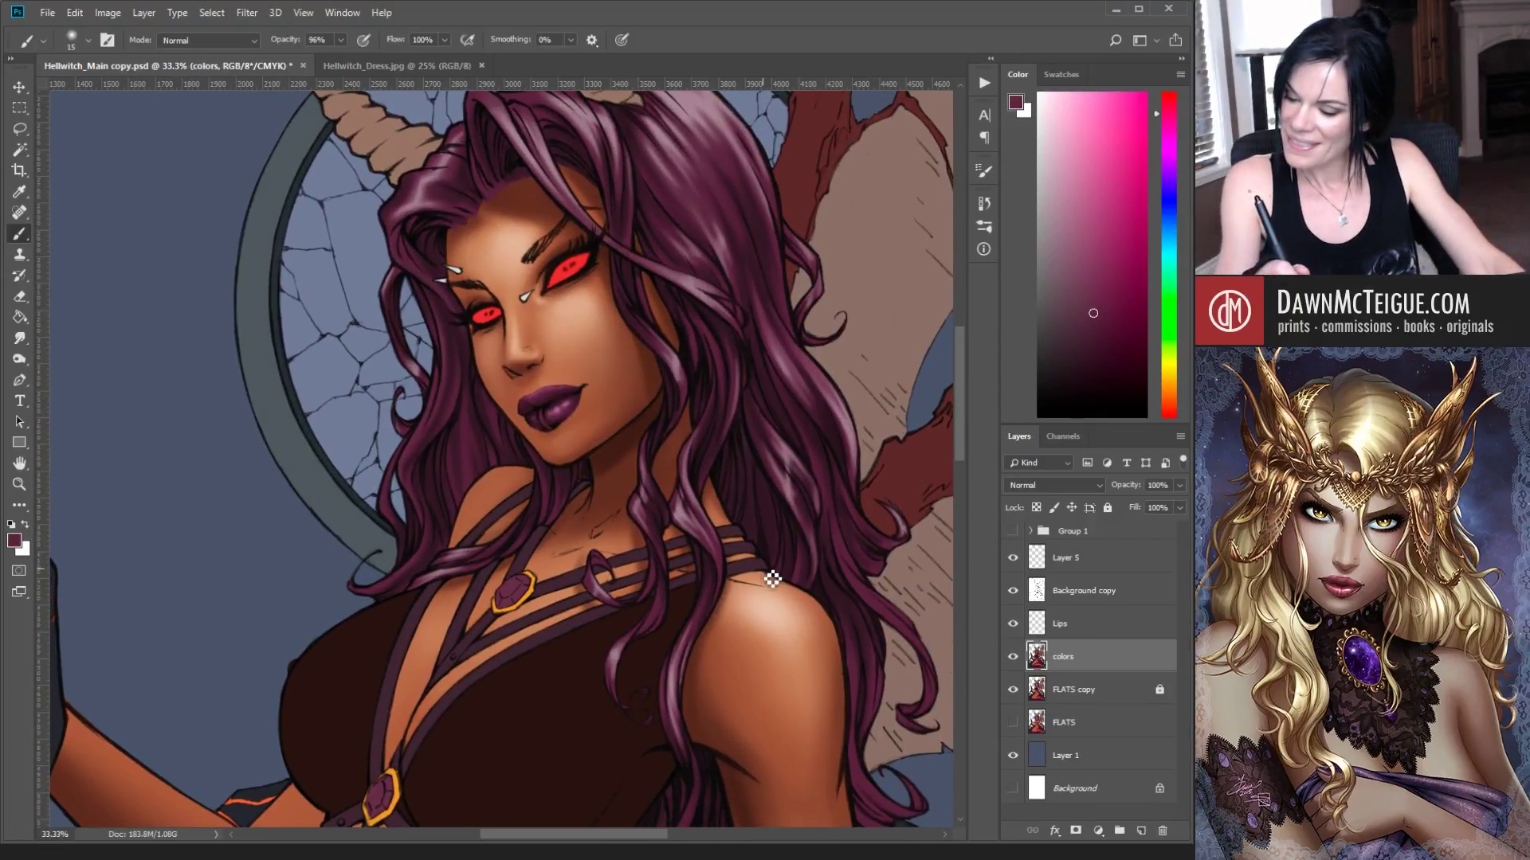
{"action": "left_click_drag", "start_coordinate": [684, 423], "coordinate": [733, 487]}
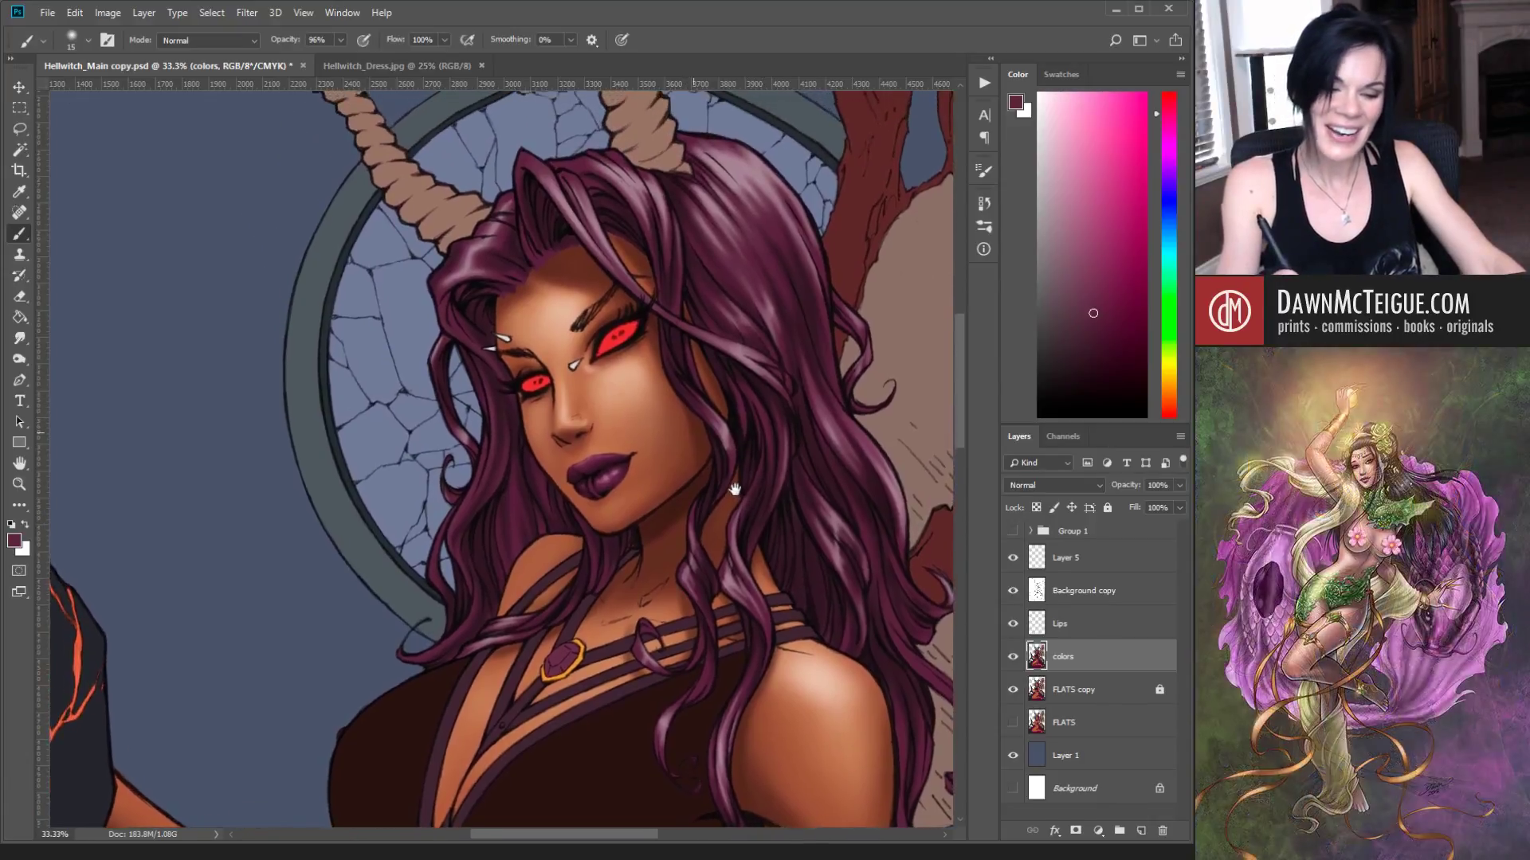
{"action": "left_click", "coordinate": [493, 230], "text": "alt"}
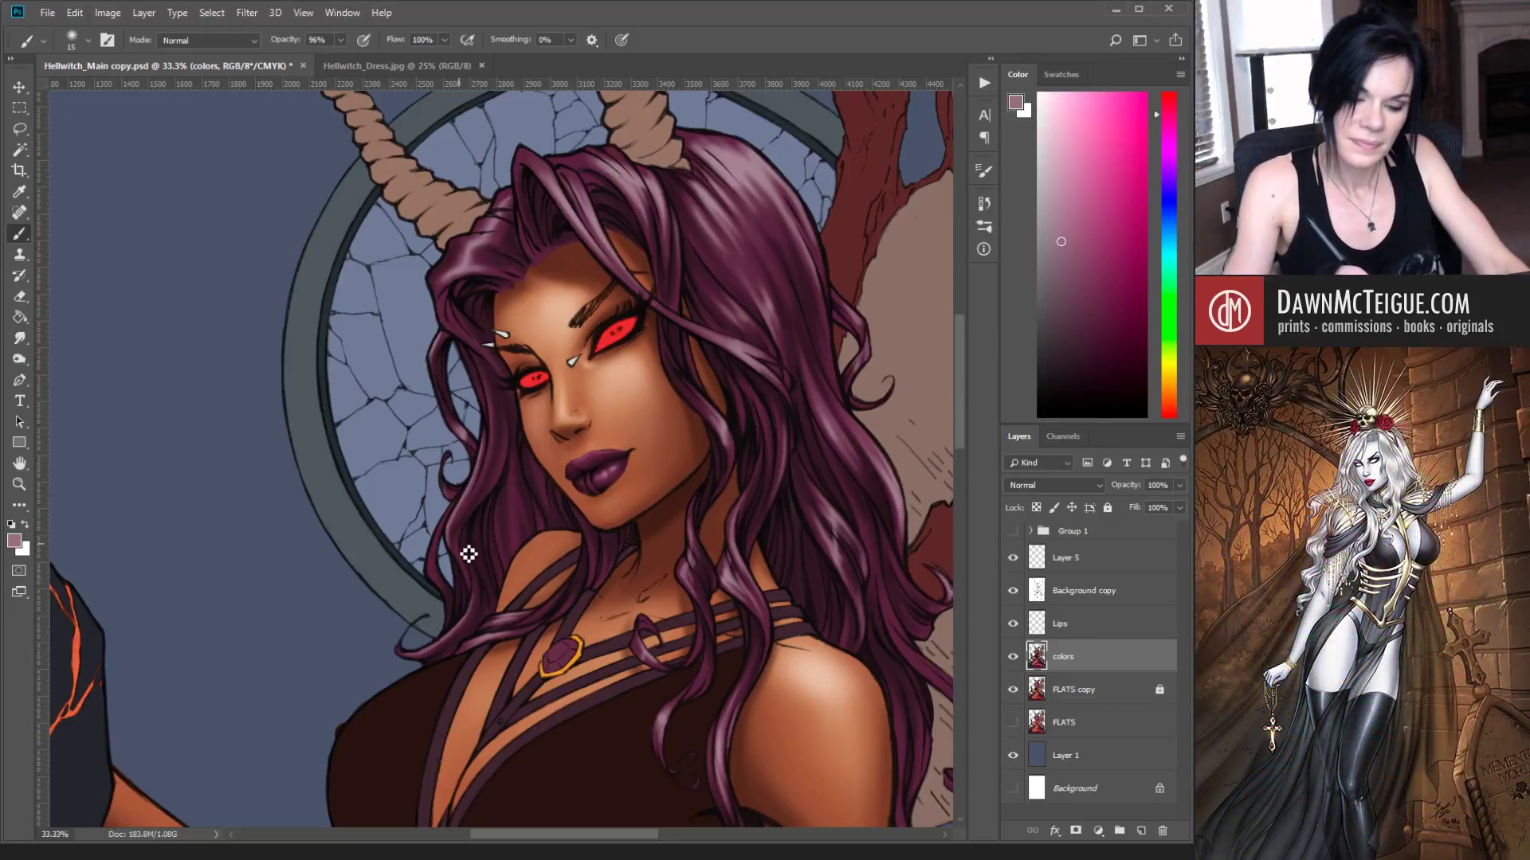
{"action": "left_click", "coordinate": [519, 500], "text": "alt"}
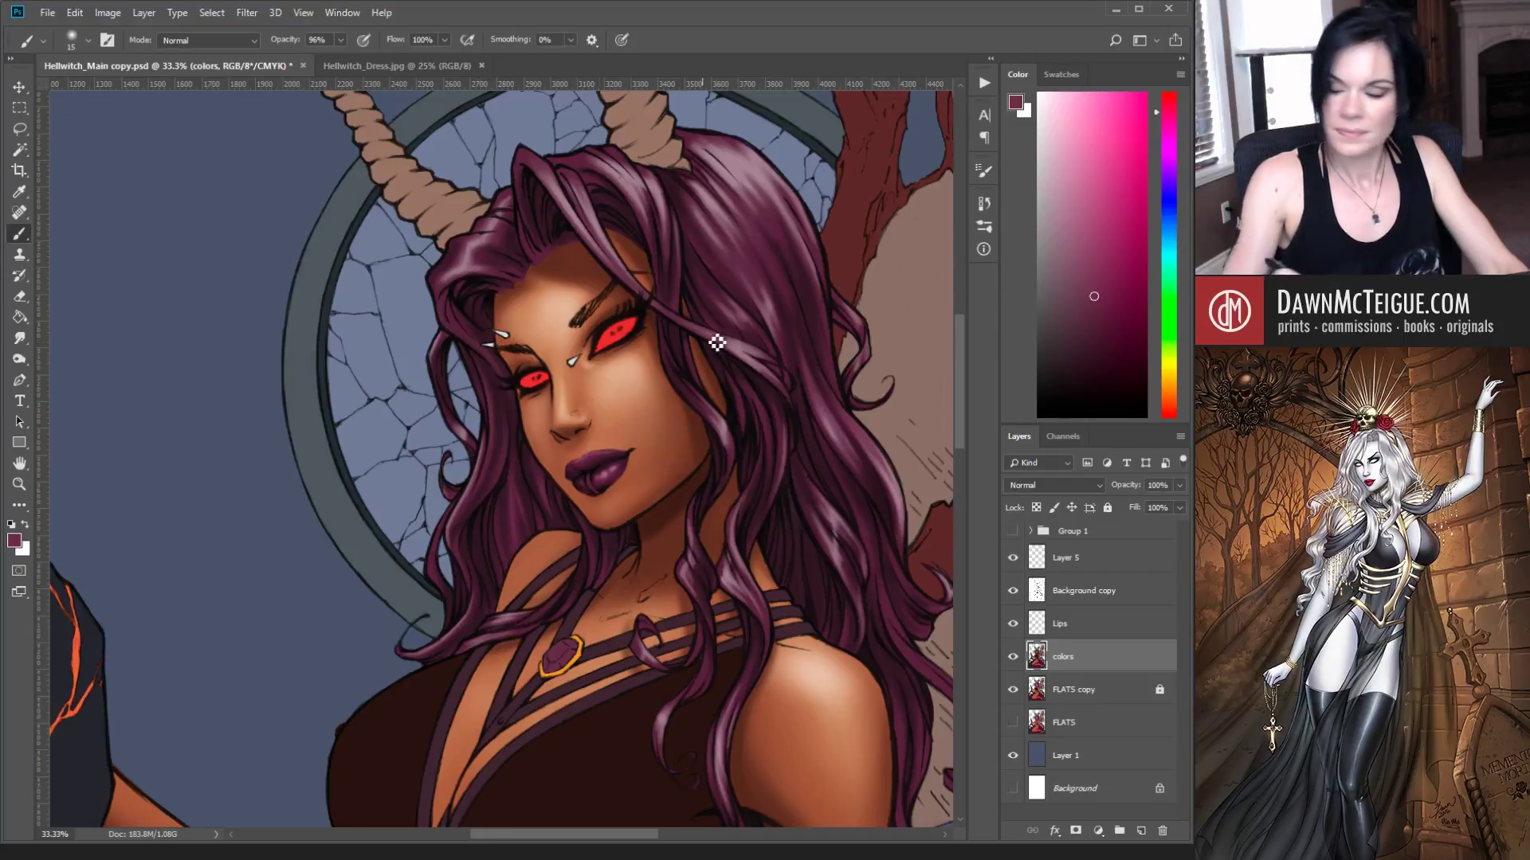
{"action": "left_click_drag", "start_coordinate": [762, 354], "coordinate": [544, 458]}
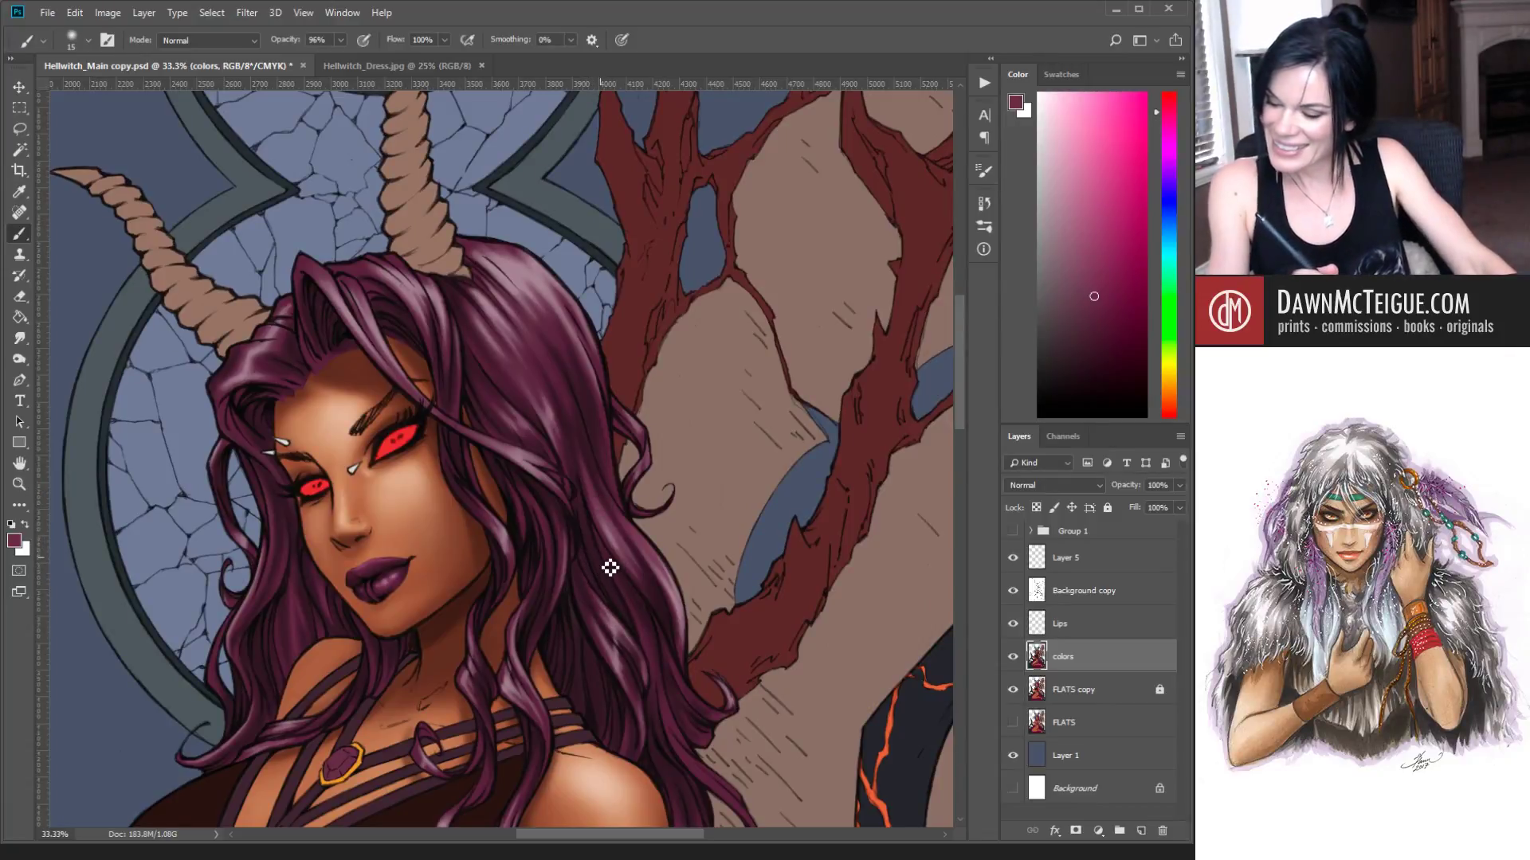
{"action": "left_click_drag", "start_coordinate": [641, 382], "coordinate": [571, 430]}
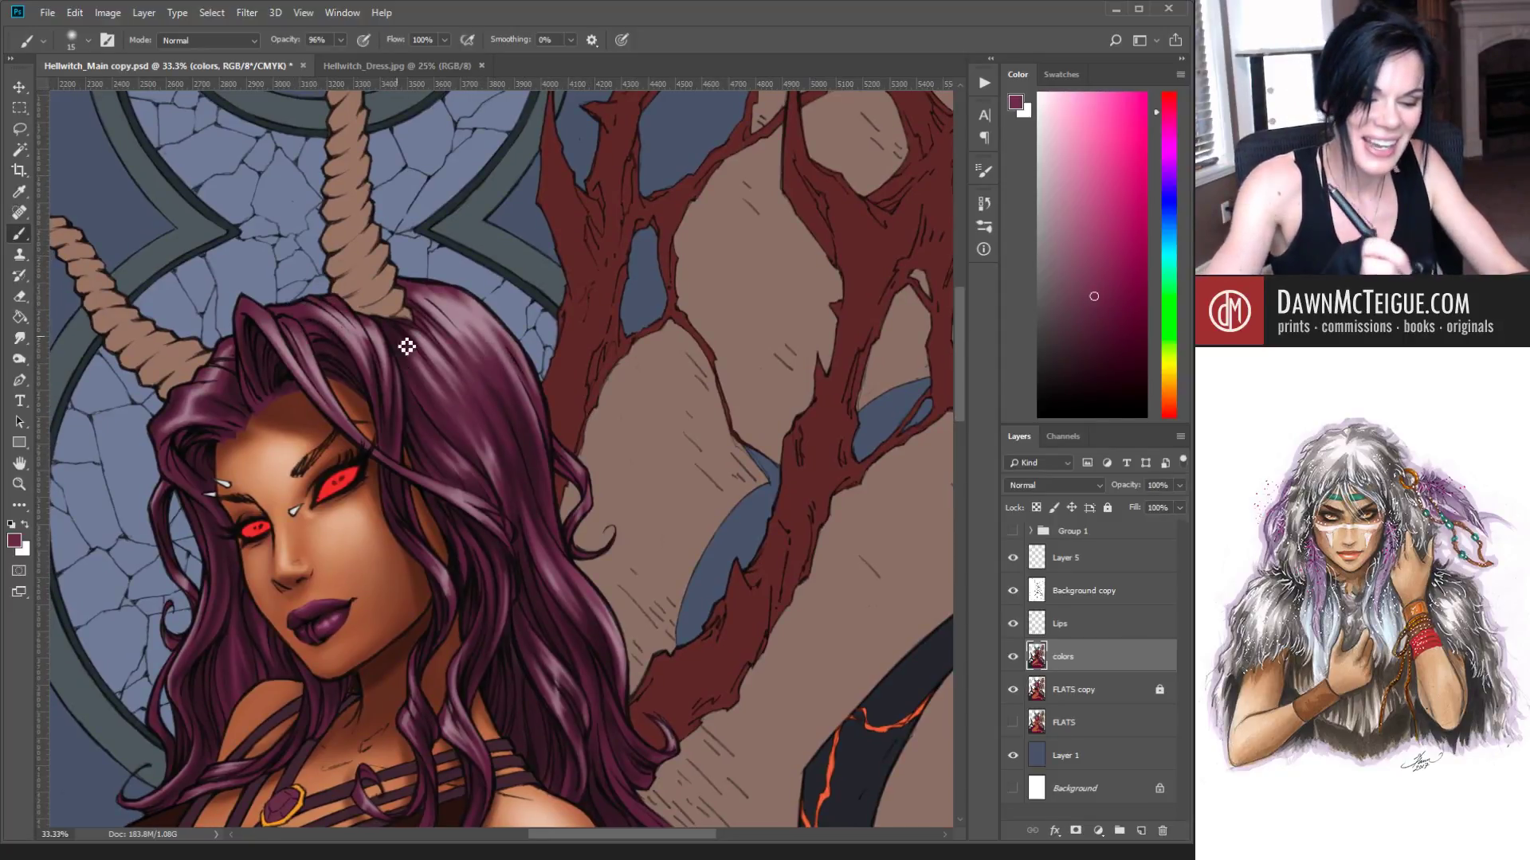
Step: Sample dark, near-black and mid plums from the hair to shade the crown and the locks beside the face with a 42 px brush
{"action": "left_click", "coordinate": [665, 611], "text": "ctrl+alt"}
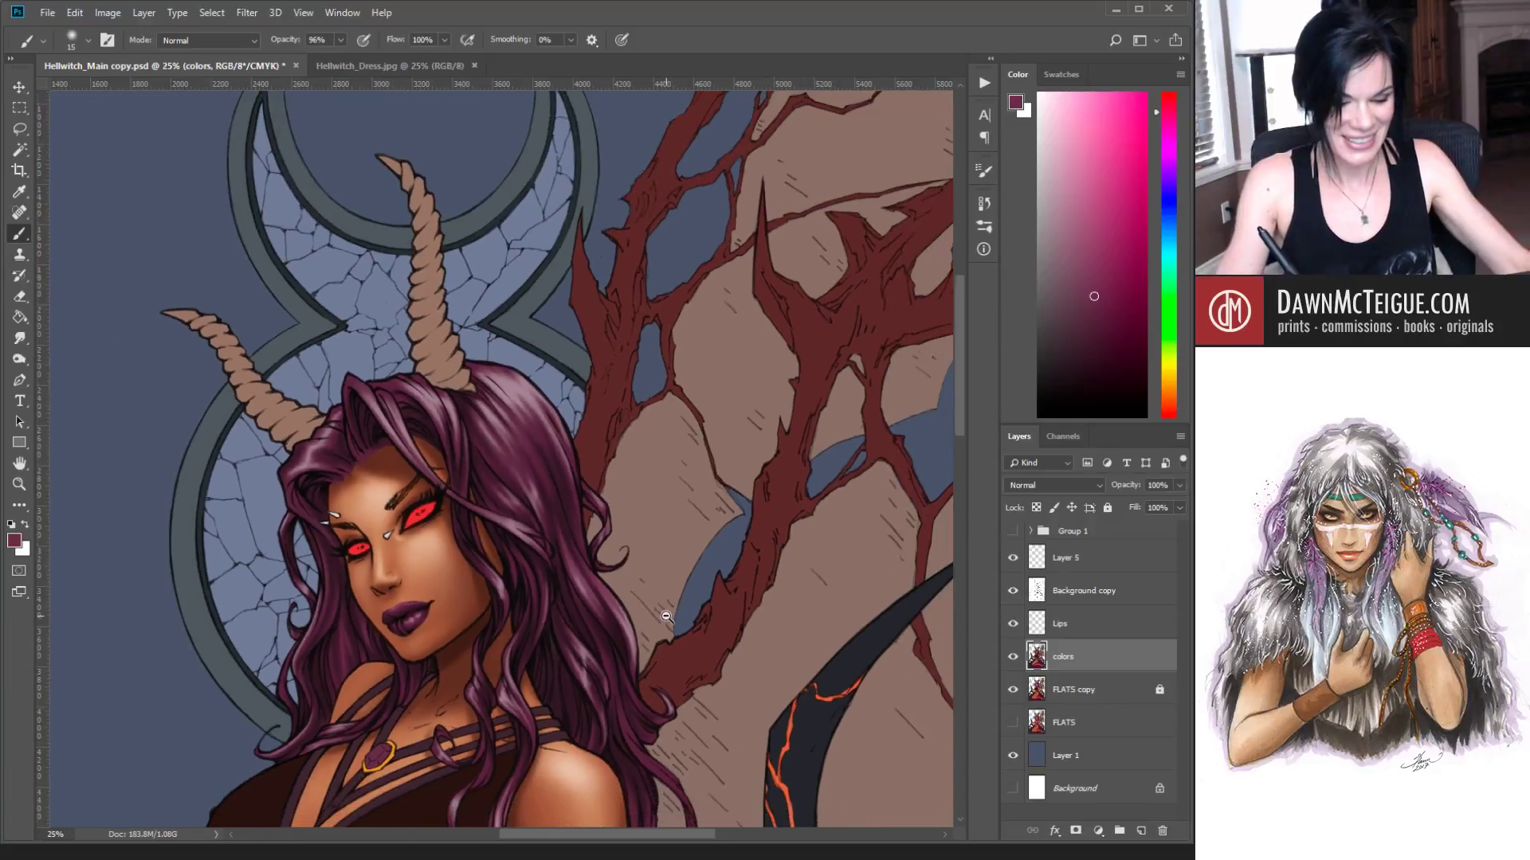
{"action": "left_click", "coordinate": [664, 612], "text": "ctrl+alt"}
{"action": "left_click_drag", "start_coordinate": [637, 632], "coordinate": [689, 529]}
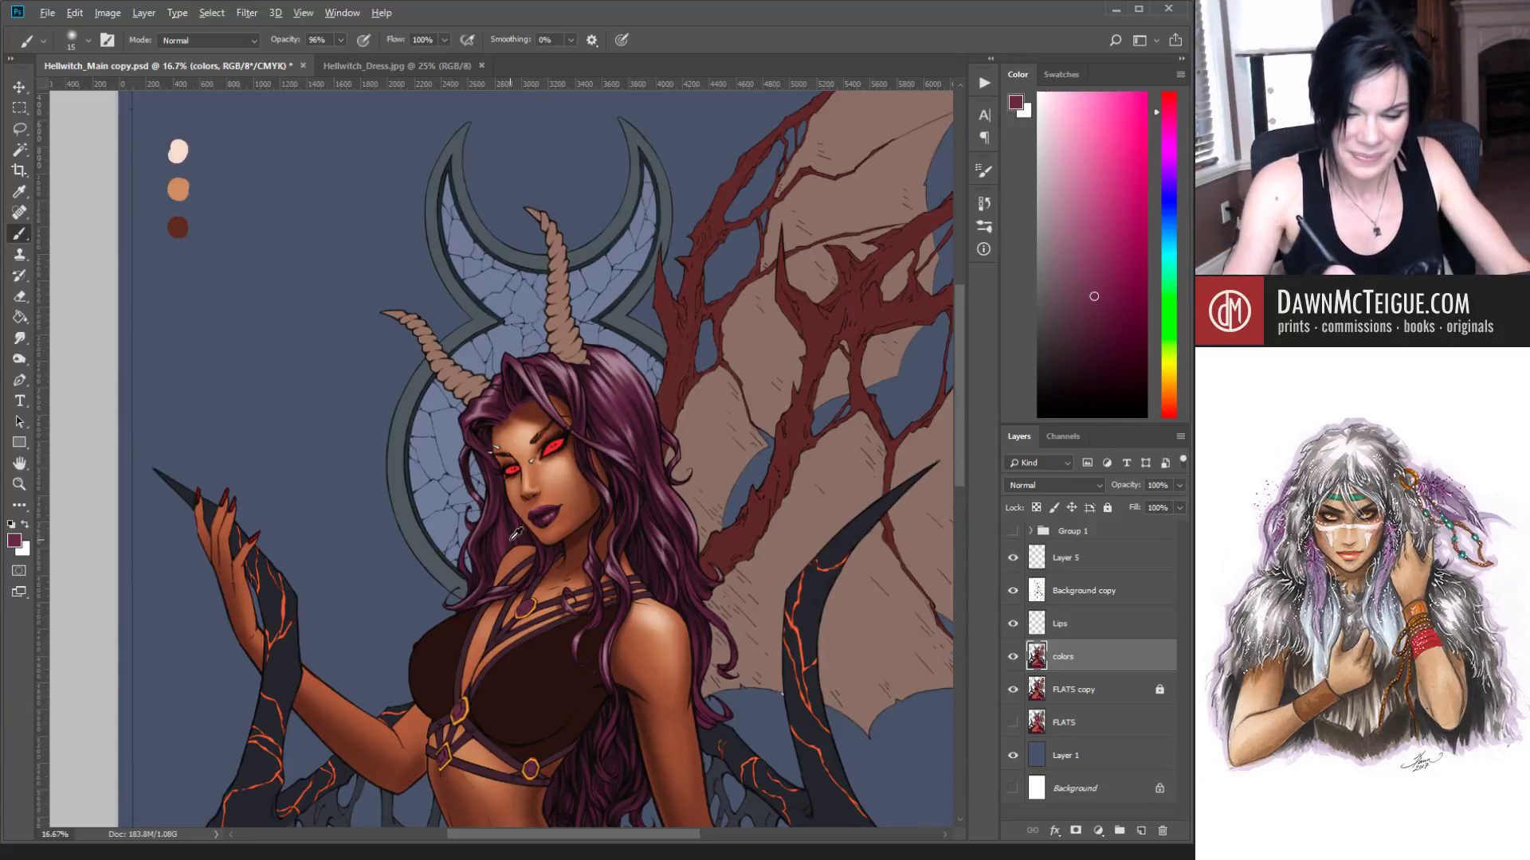
{"action": "left_click", "coordinate": [517, 535], "text": "alt"}
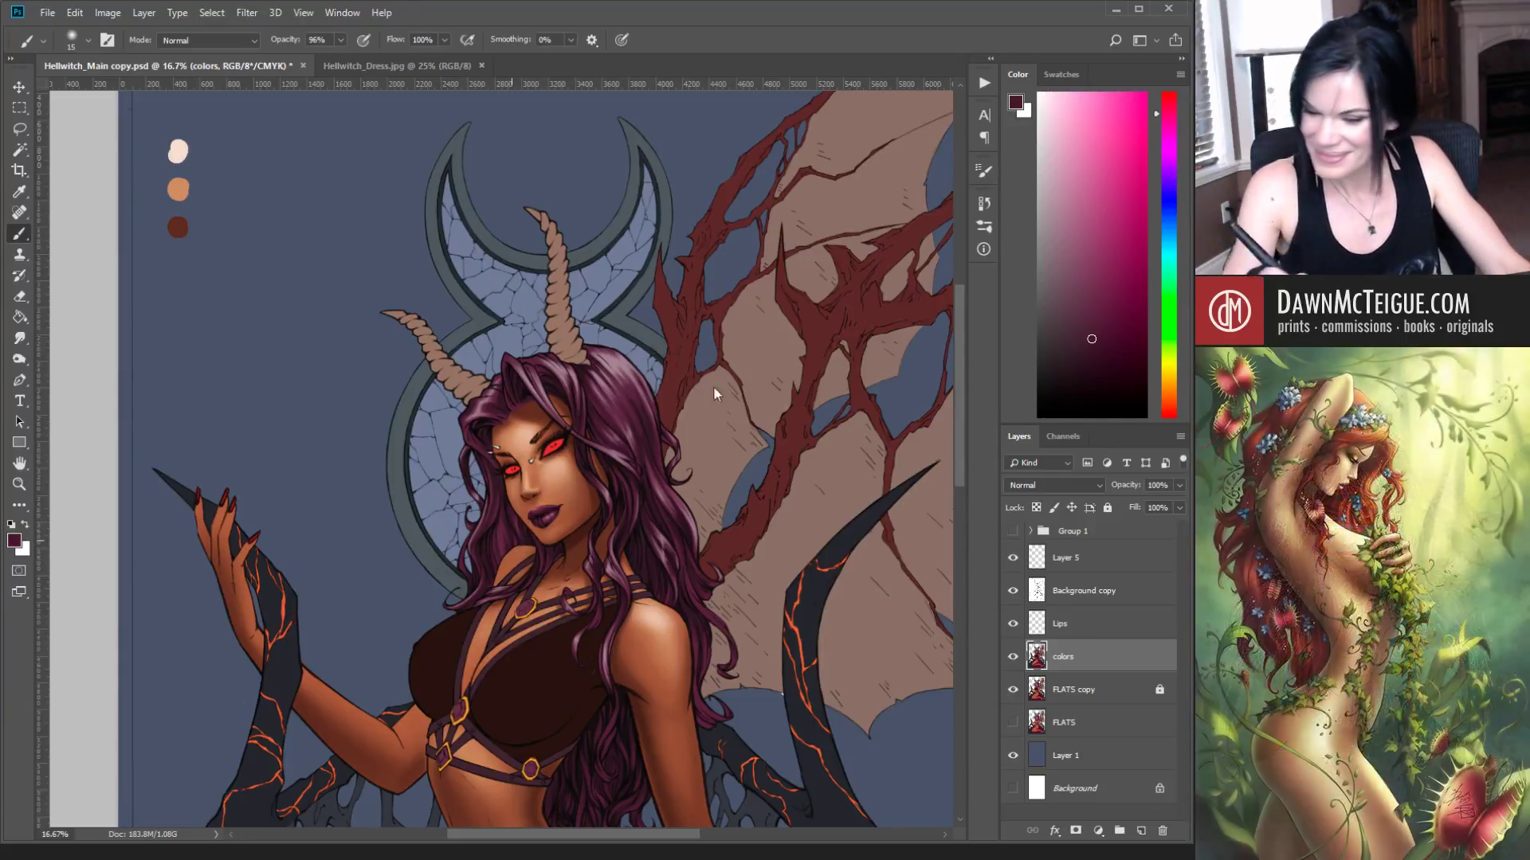
{"action": "left_click_drag", "start_coordinate": [616, 371], "coordinate": [625, 368]}
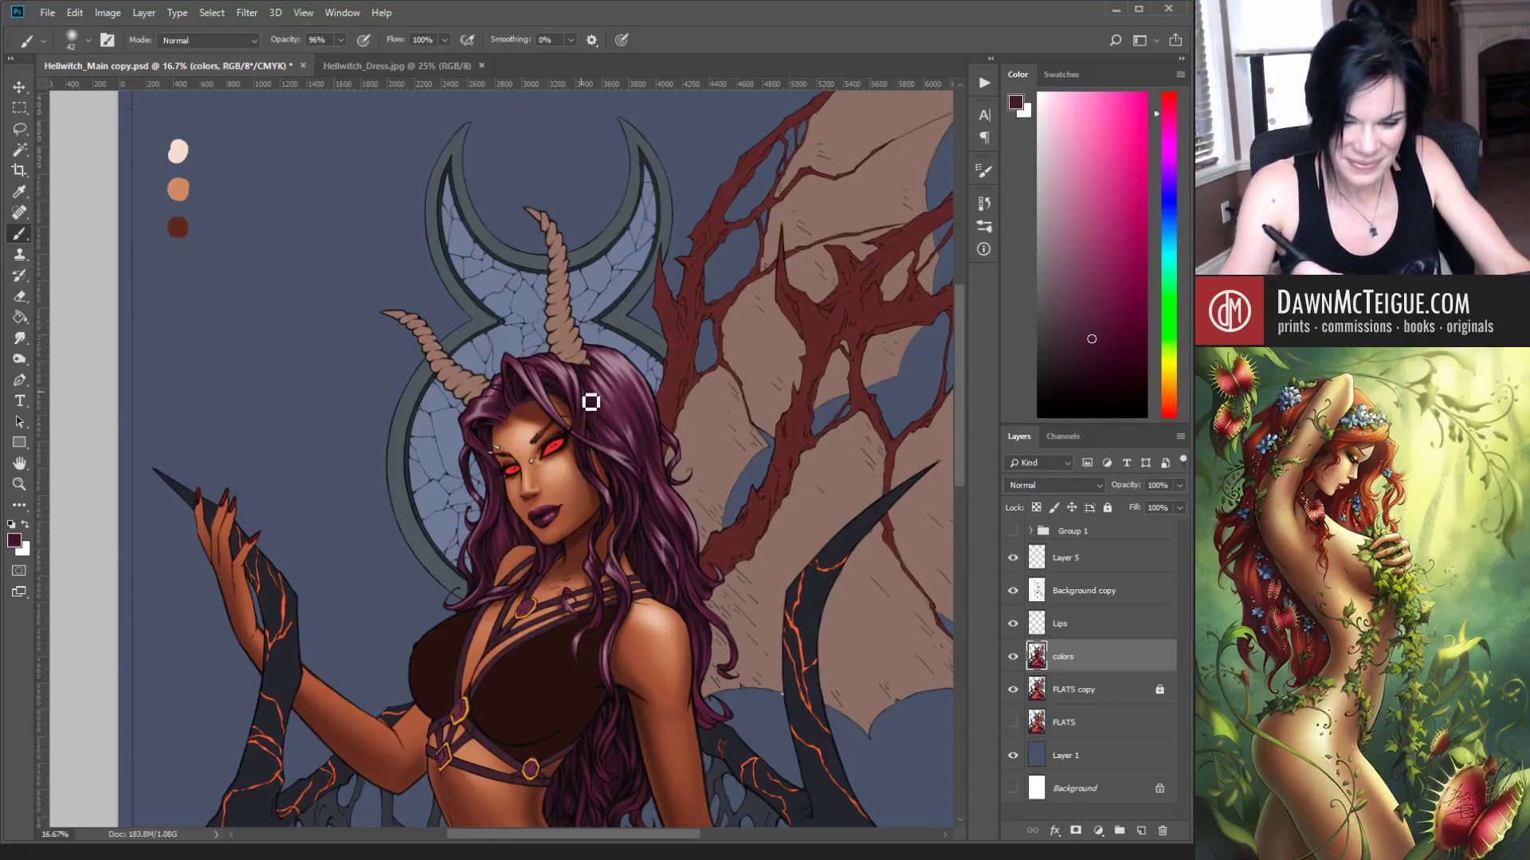
{"action": "left_click", "coordinate": [526, 538], "text": "alt"}
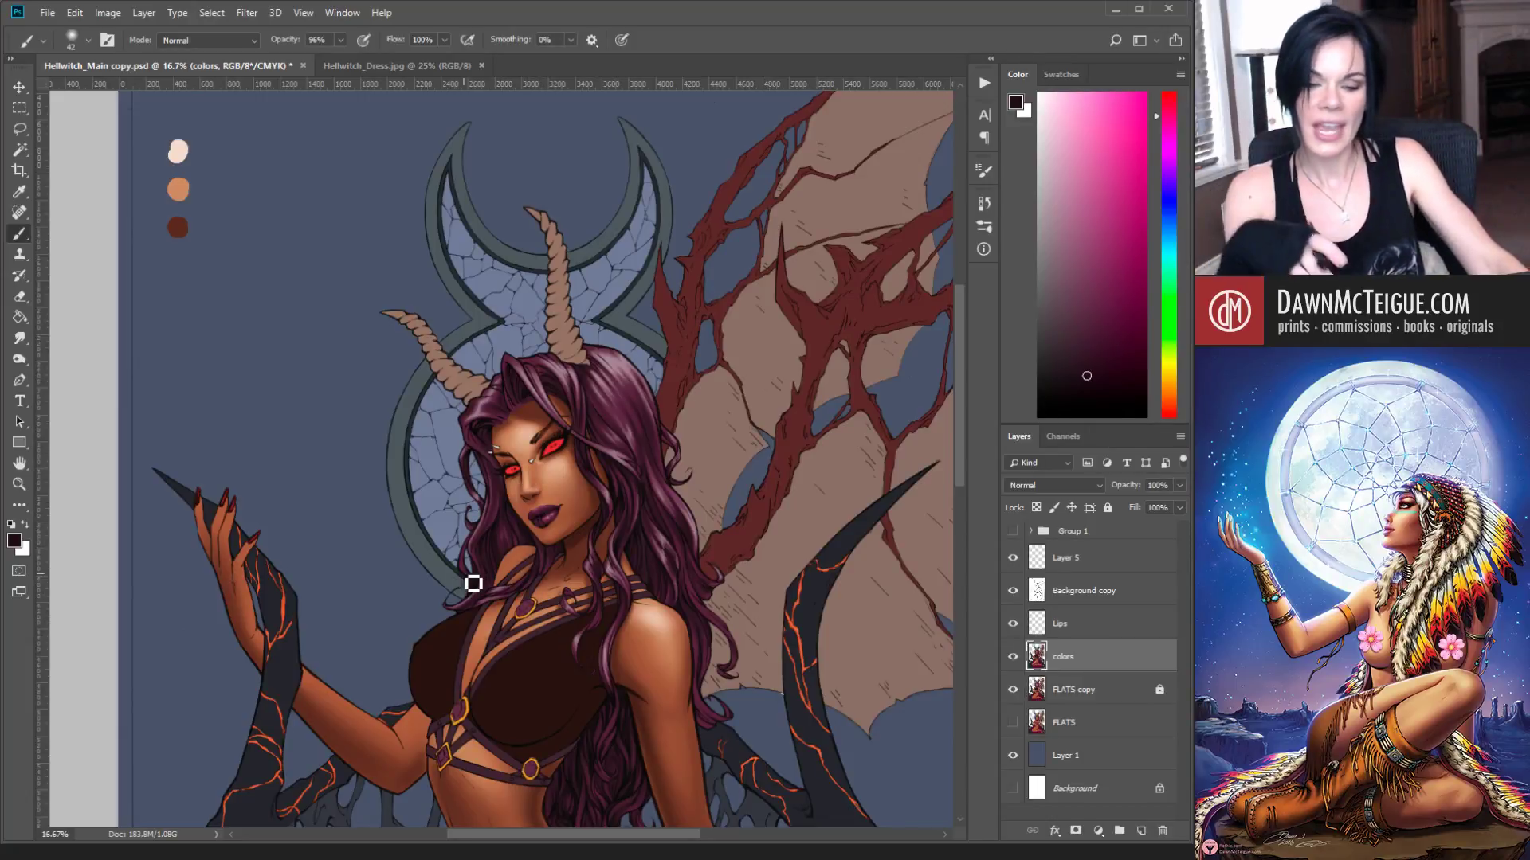
{"action": "left_click", "coordinate": [497, 514], "text": "alt"}
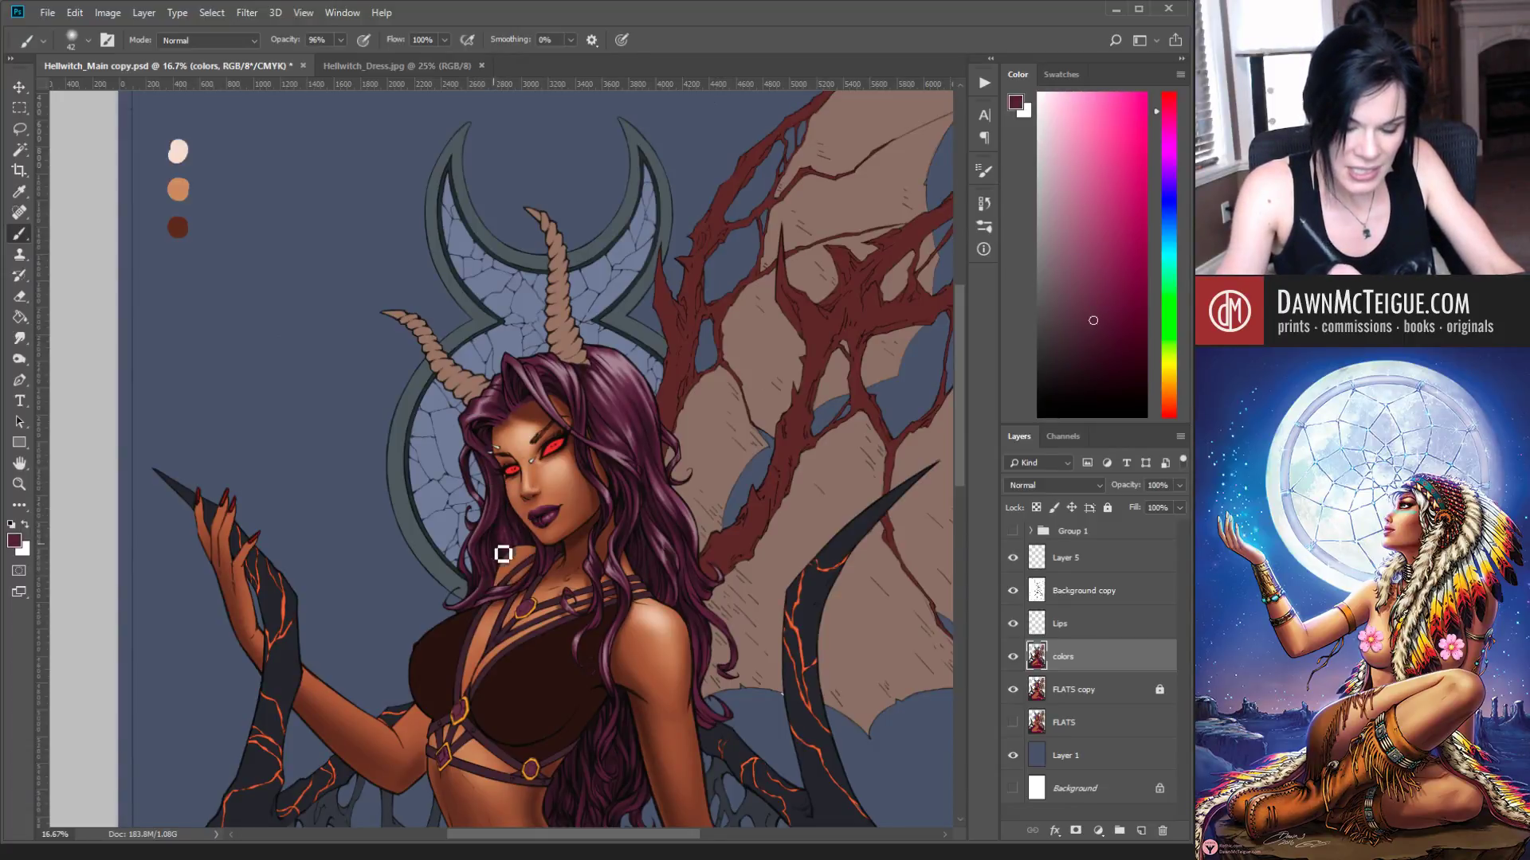
{"action": "left_click_drag", "start_coordinate": [499, 582], "coordinate": [488, 617]}
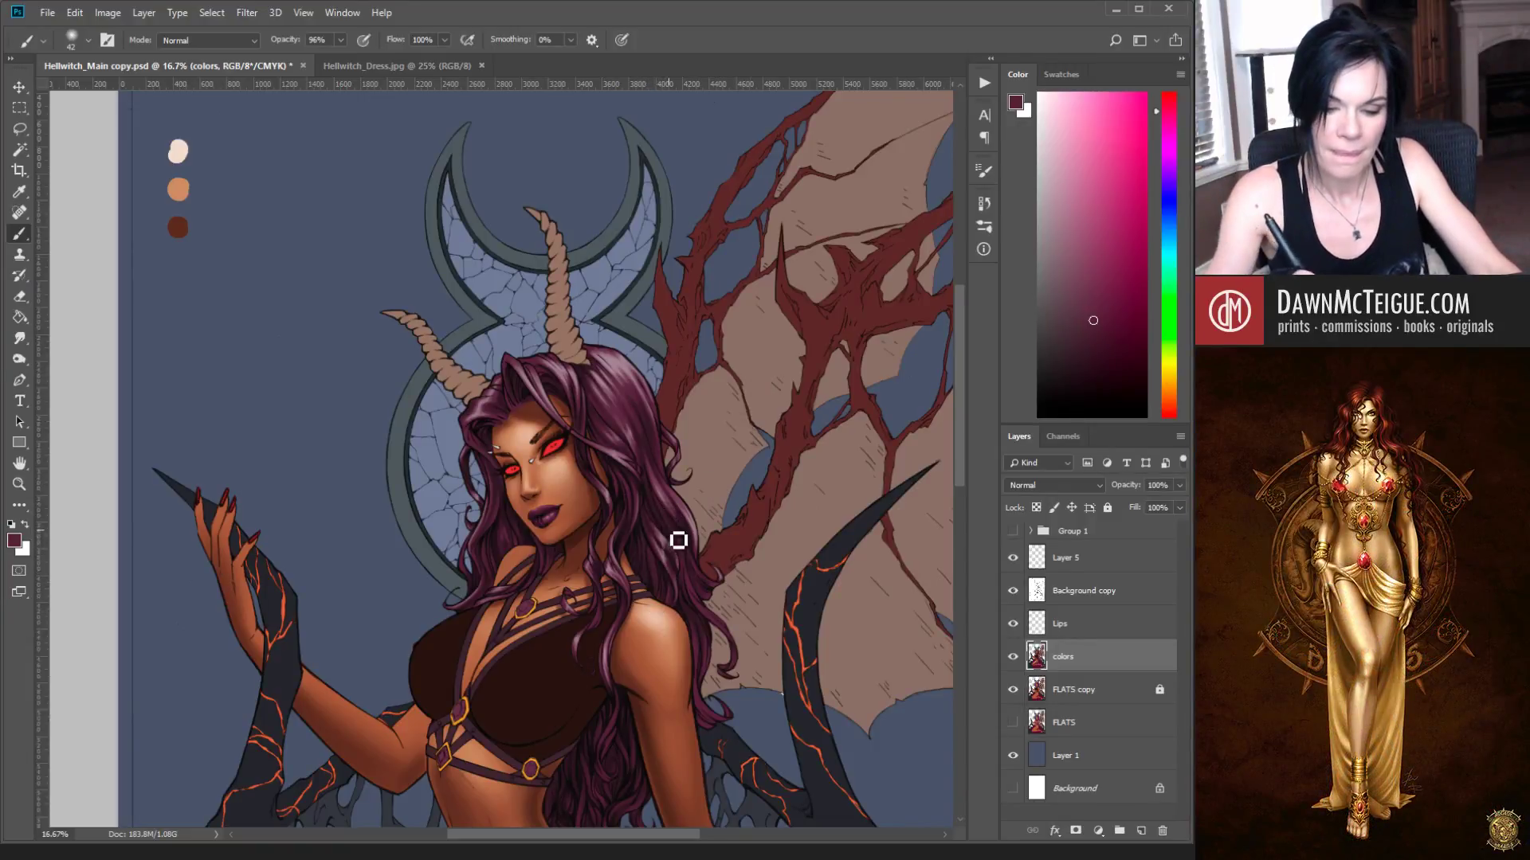
{"action": "mouse_move", "coordinate": [693, 564]}
{"action": "left_mouse_down"}
{"action": "mouse_move", "coordinate": [690, 442]}
{"action": "mouse_move", "coordinate": [717, 502]}
{"action": "left_mouse_up"}
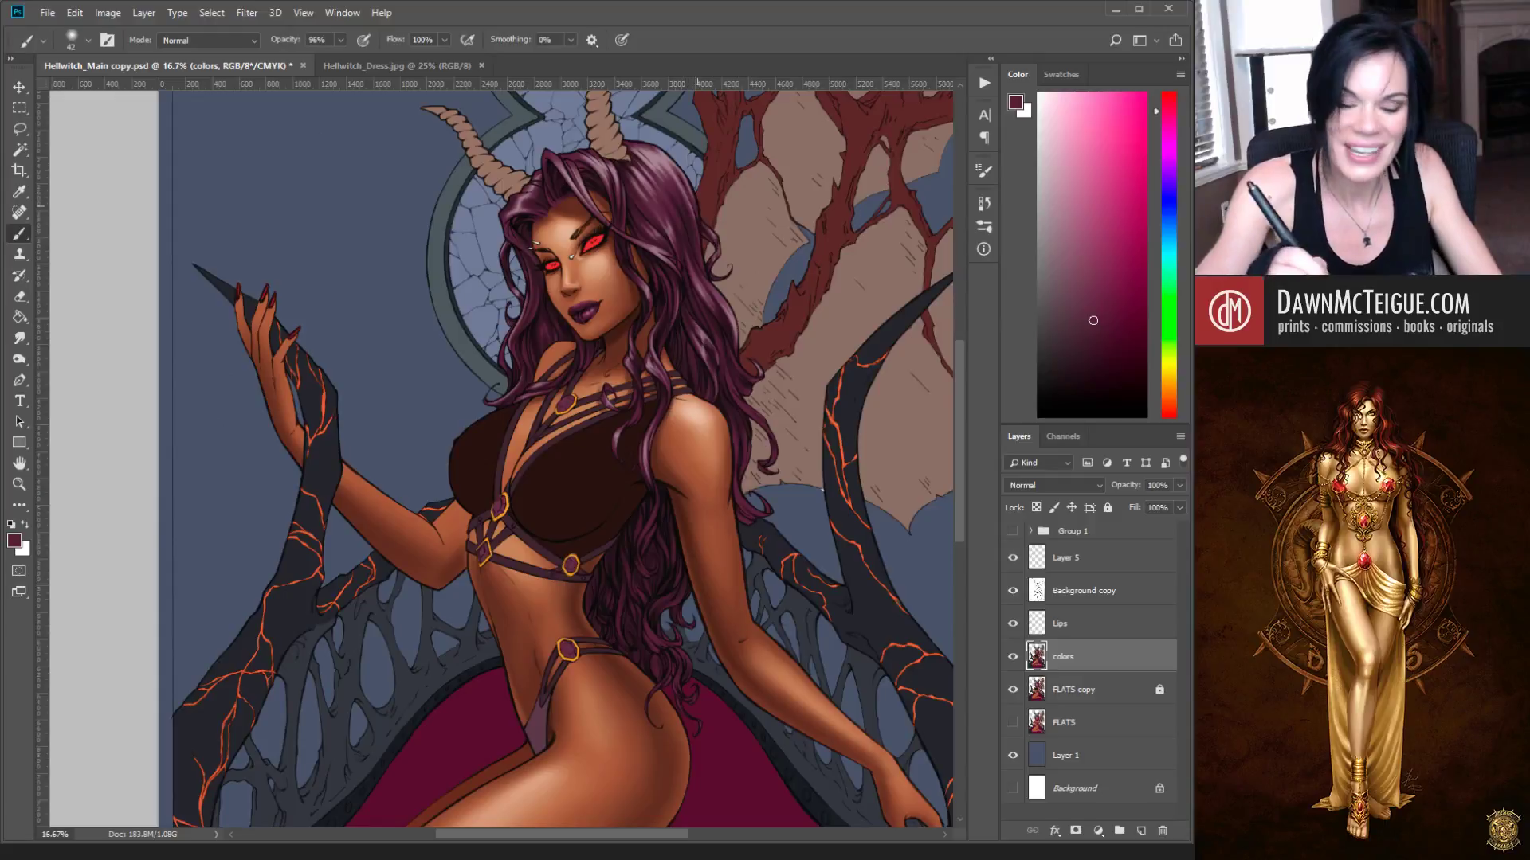
Step: Shade the crown's outer edge at 62 px, then sample dusty mauve and mid plum at 15 px for the long strands behind the waist
{"action": "key", "text": "alt"}
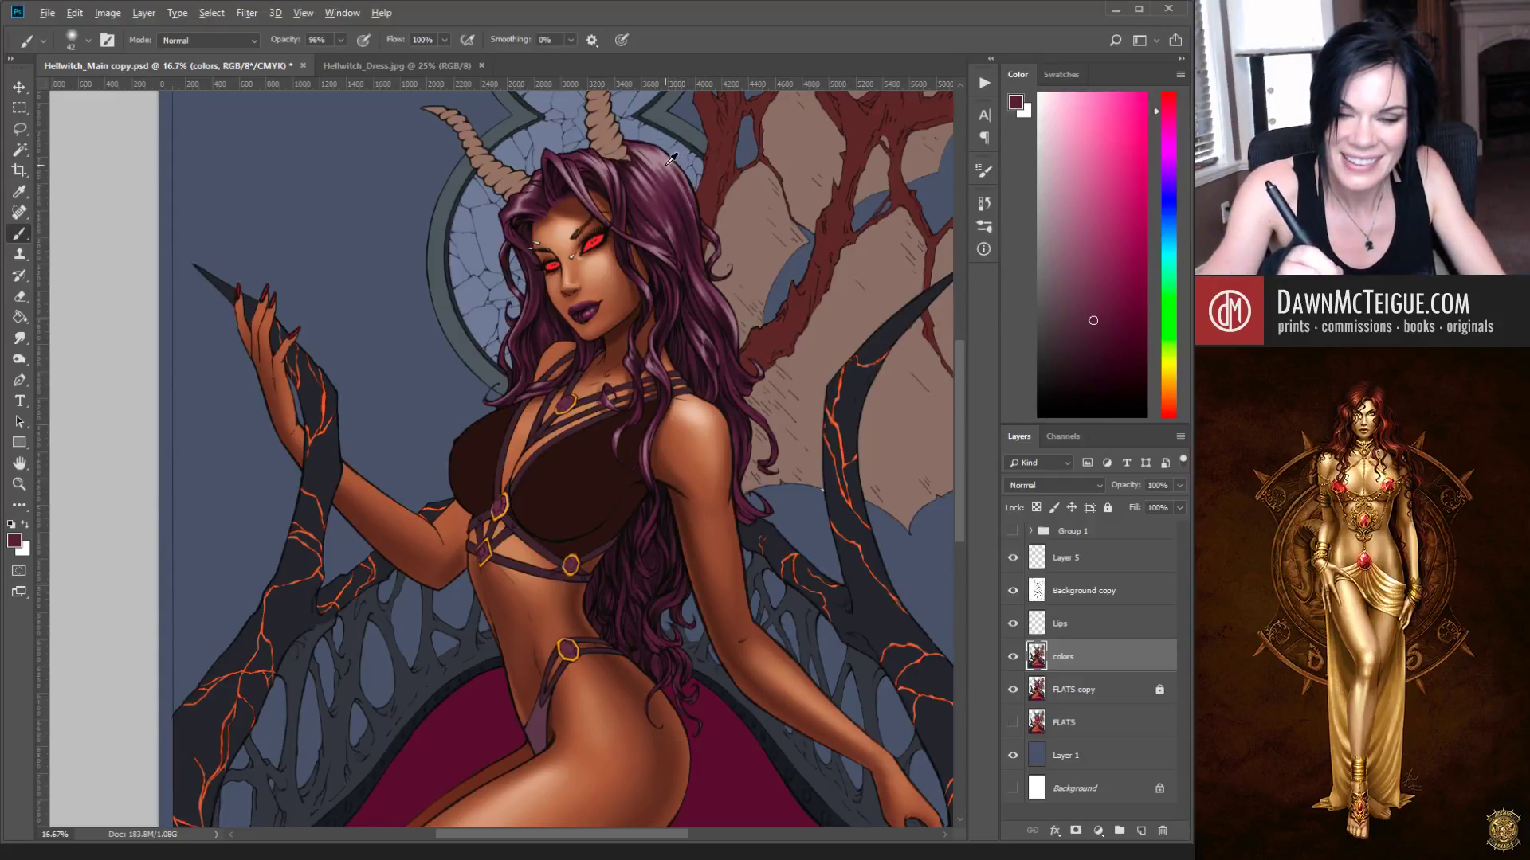
{"action": "left_click_drag", "start_coordinate": [666, 166], "coordinate": [687, 170]}
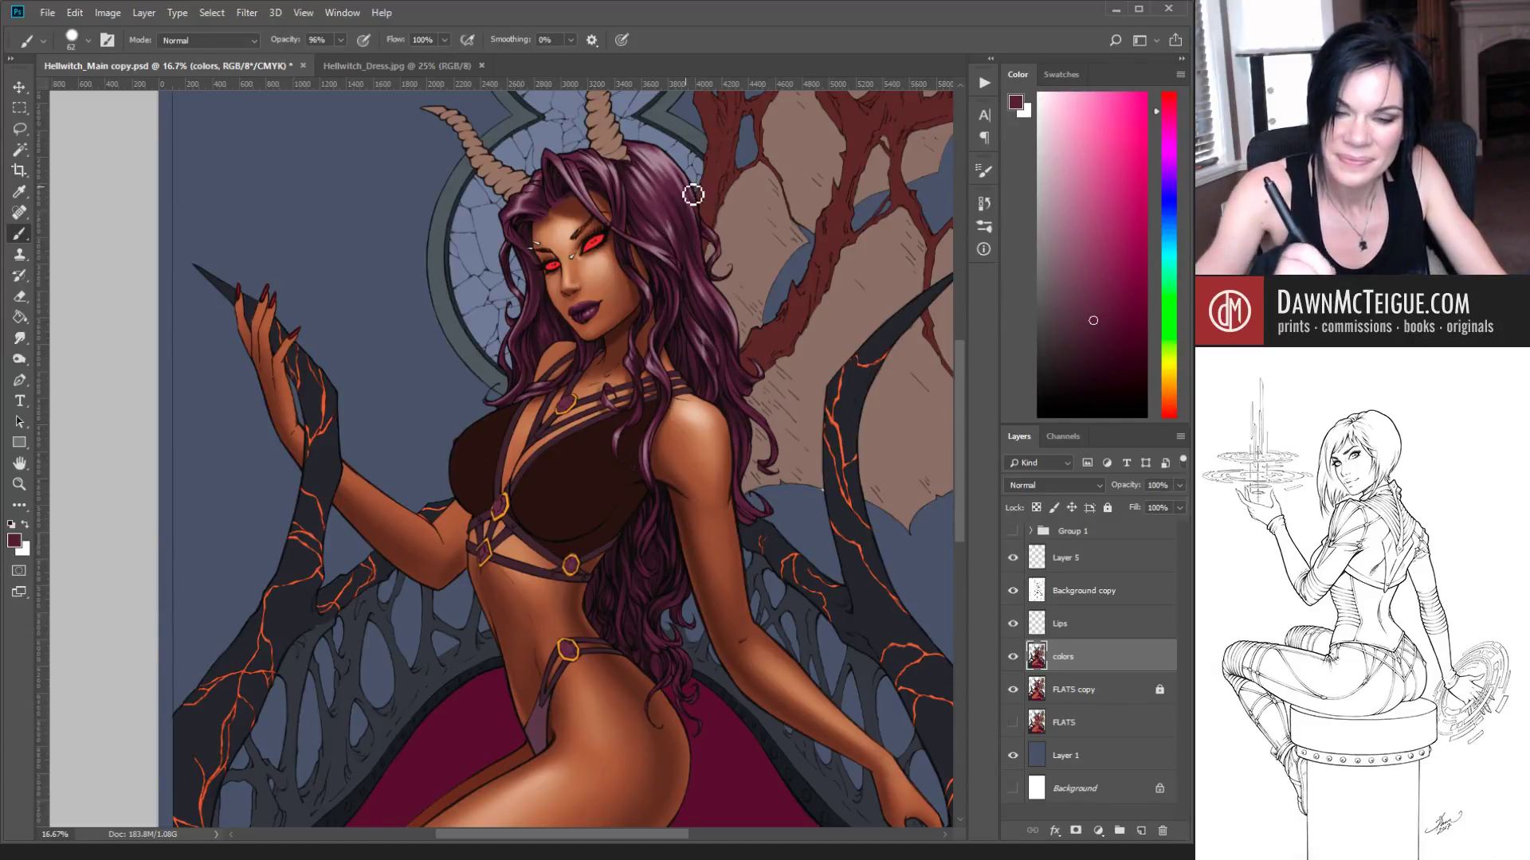
{"action": "key", "text": "alt"}
{"action": "left_click", "coordinate": [671, 163], "text": "alt"}
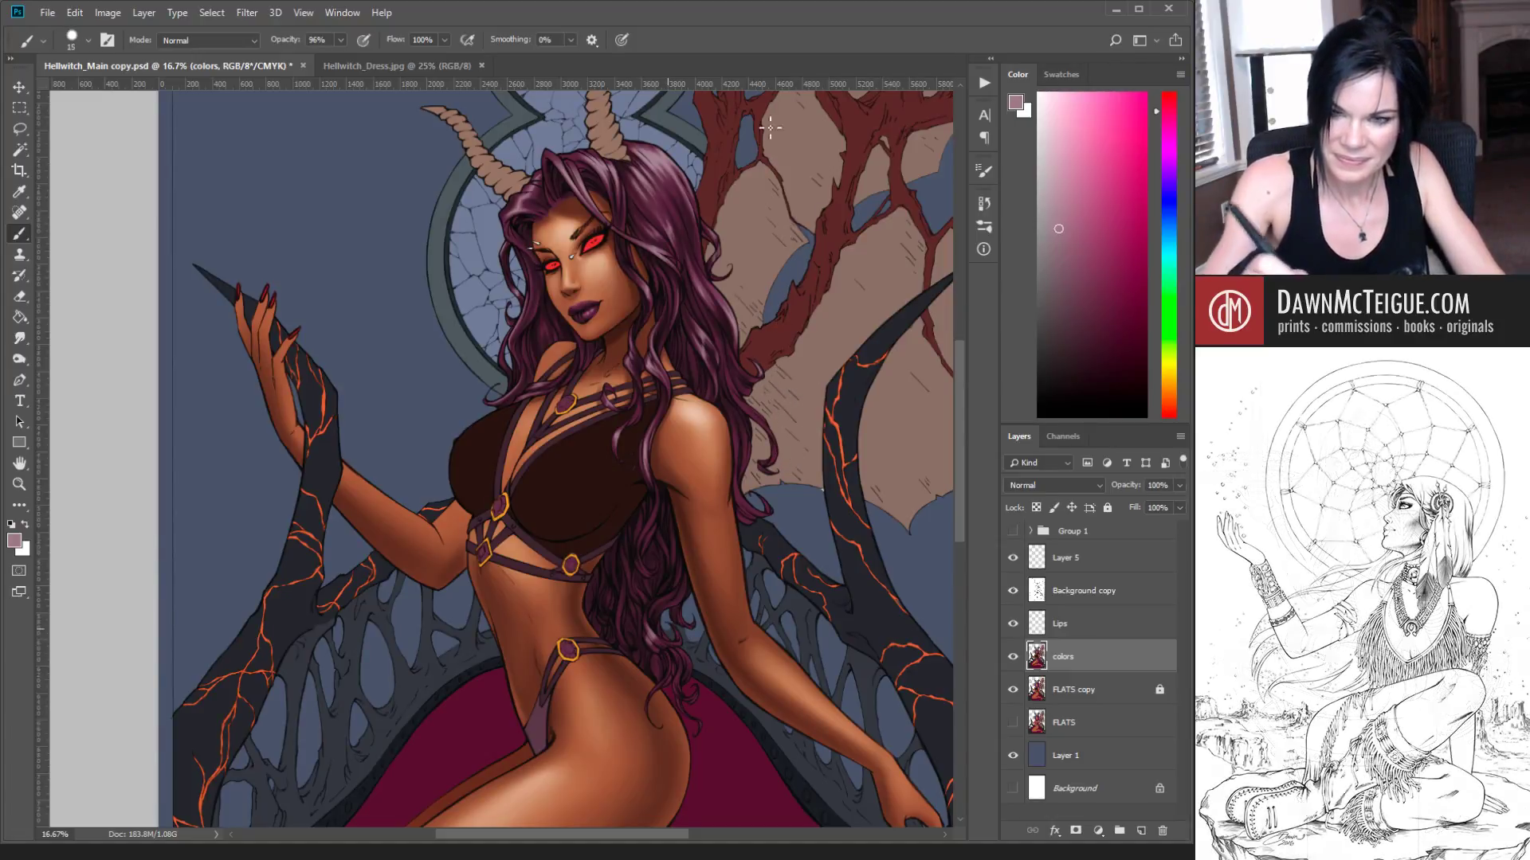
{"action": "key", "text": "bracketleft"}
{"action": "key", "text": "bracketleft"}
{"action": "key", "text": "bracketleft"}
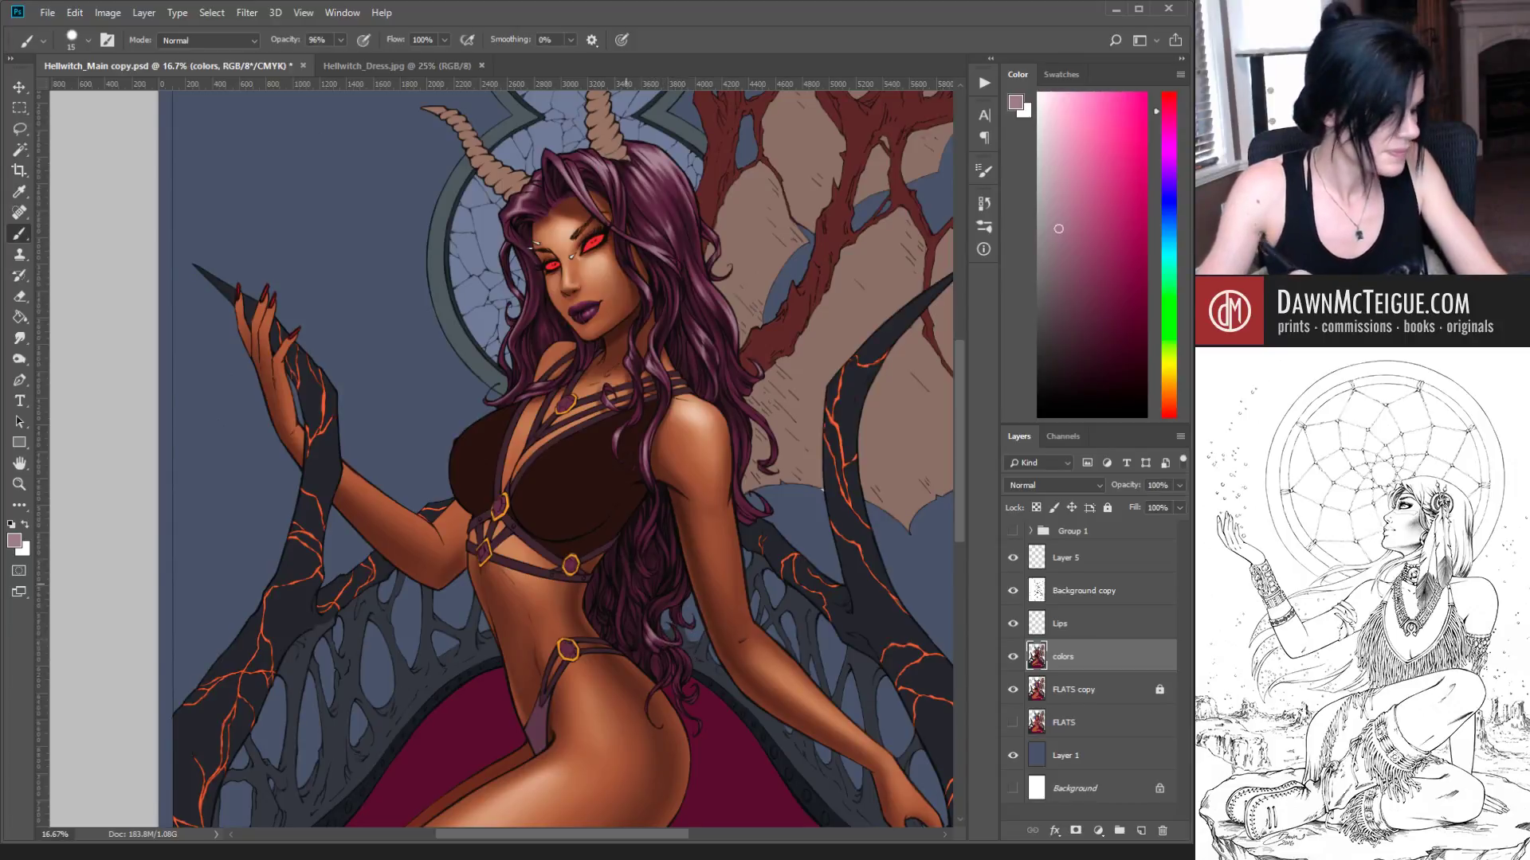
{"action": "left_click", "coordinate": [666, 638], "text": "alt"}
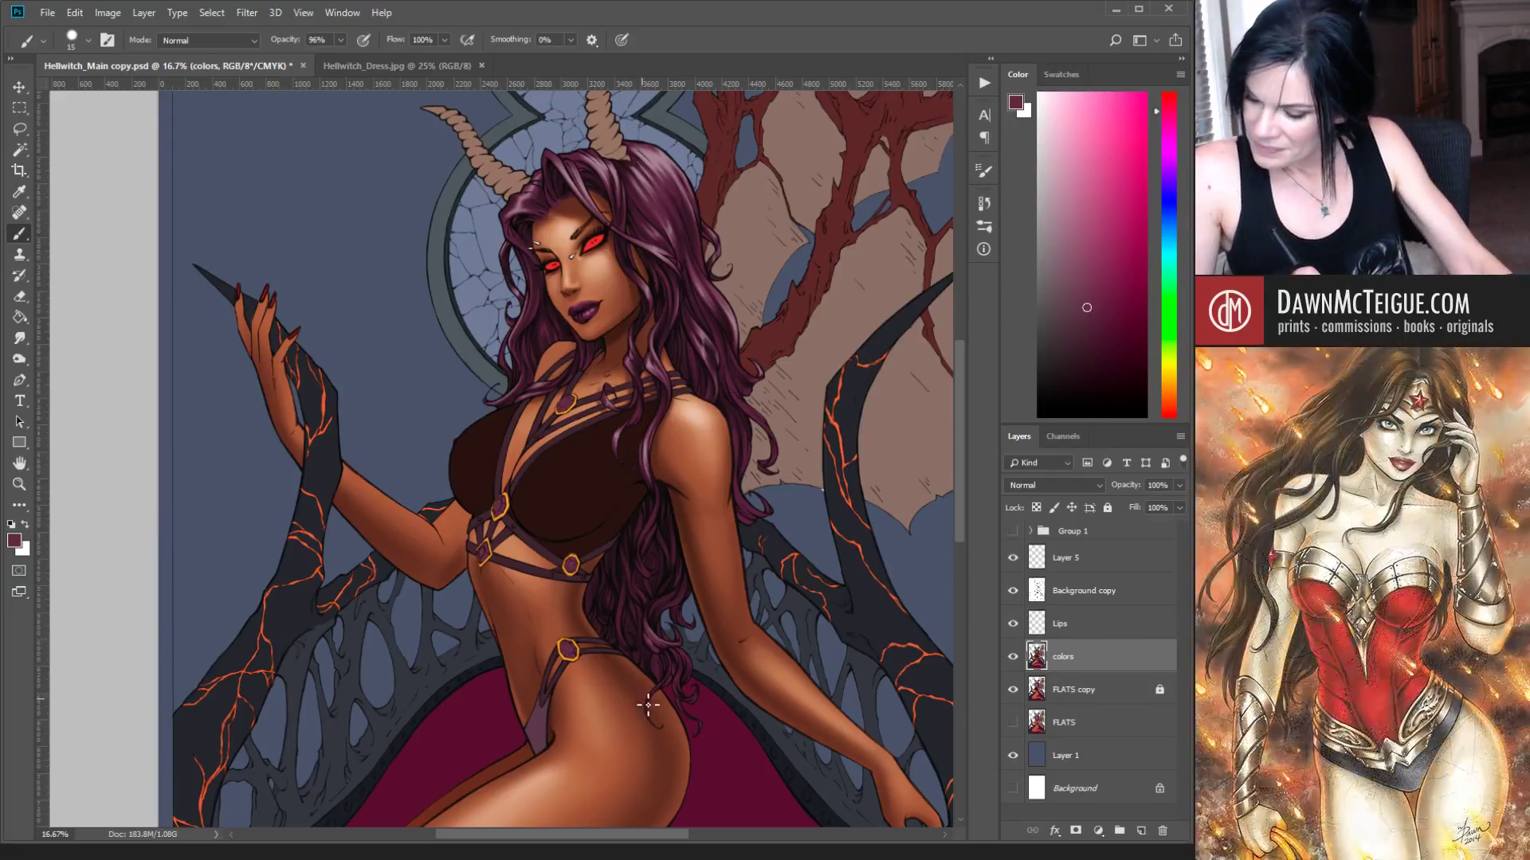
Step: Select both red eyes from the FLATS copy layer with the Magic Wand, return to the colors layer, and save the document
{"action": "left_click", "coordinate": [806, 562], "text": "ctrl+alt"}
{"action": "left_click", "coordinate": [808, 568], "text": "ctrl+alt"}
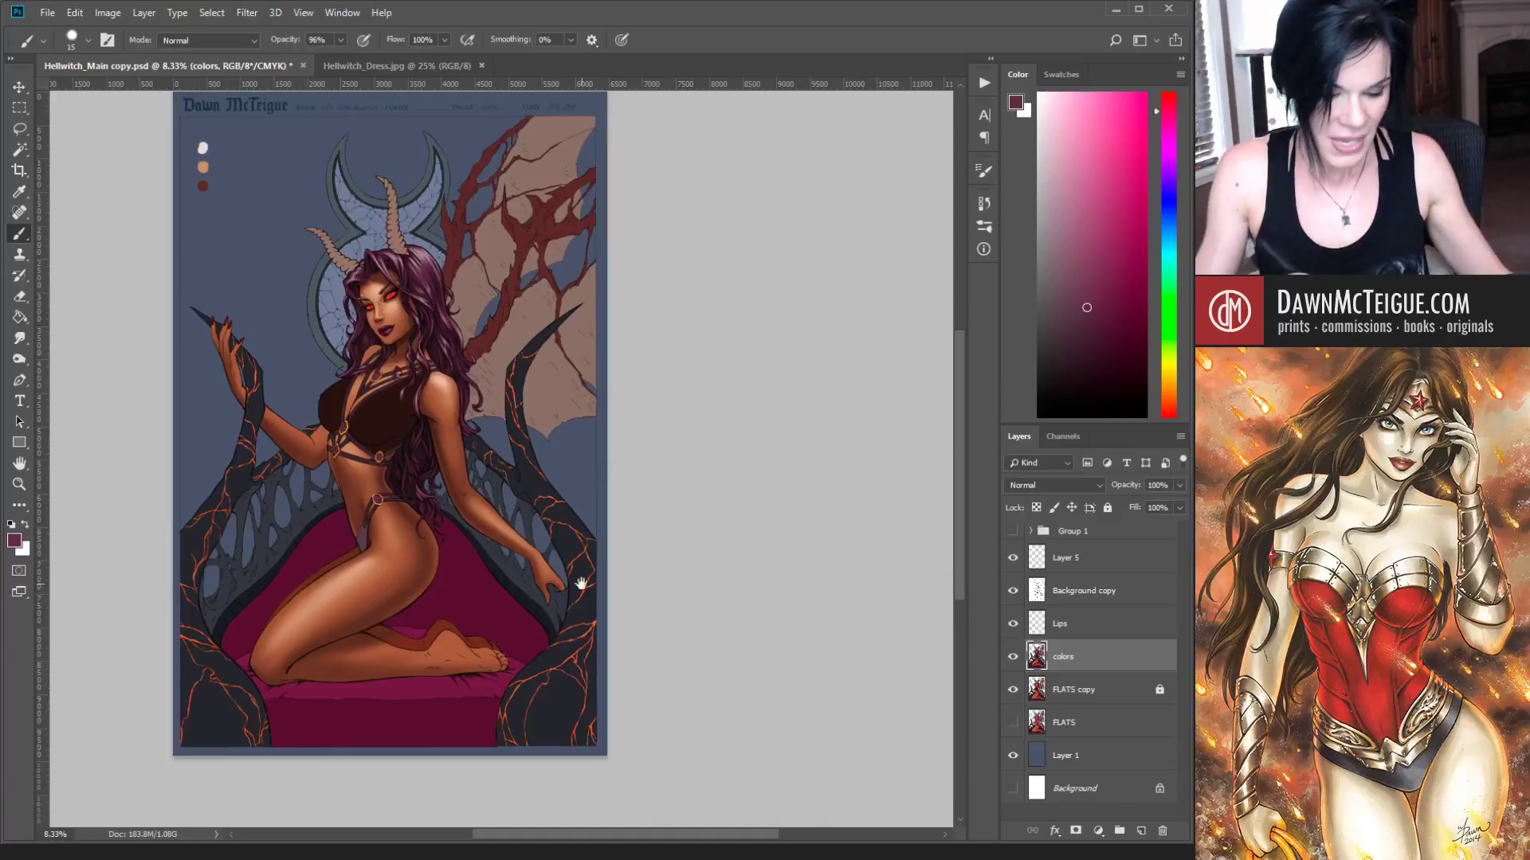
{"action": "left_click_drag", "start_coordinate": [582, 584], "coordinate": [759, 563]}
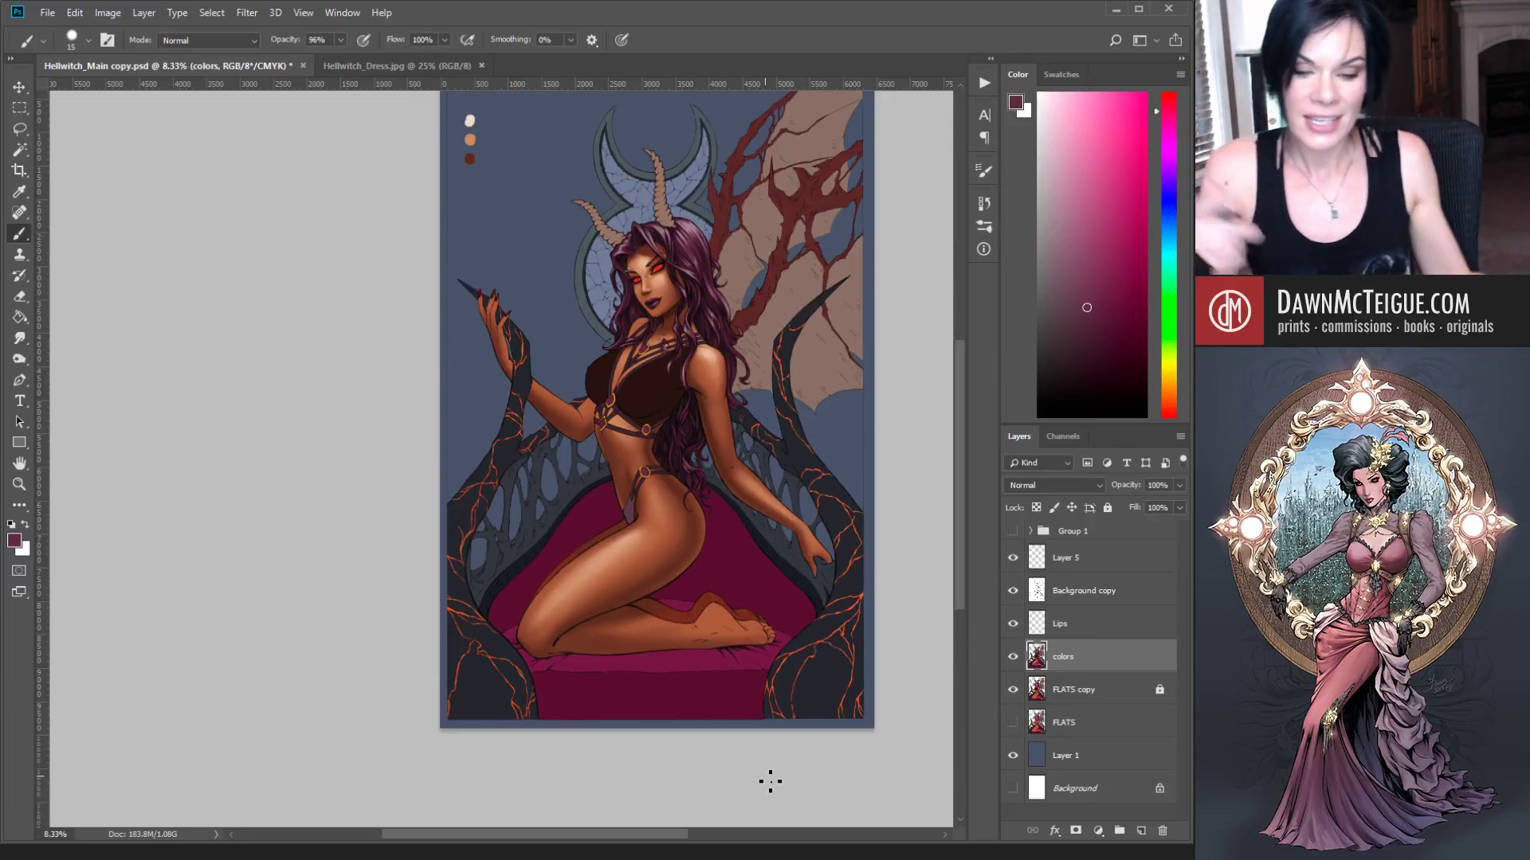
{"action": "left_click_drag", "start_coordinate": [661, 266], "coordinate": [831, 650]}
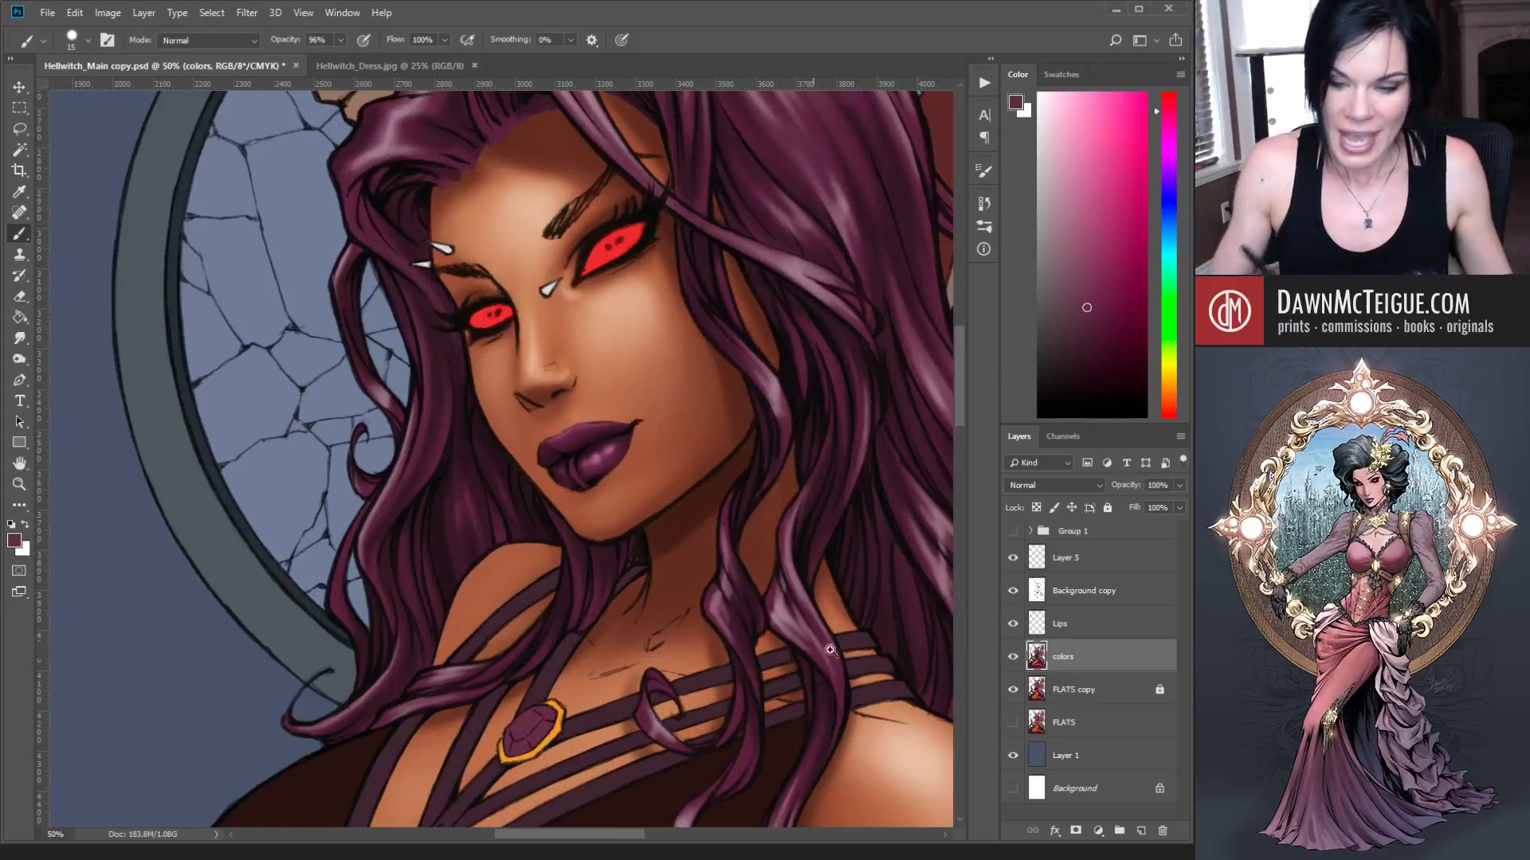
{"action": "left_click", "coordinate": [1079, 690]}
{"action": "key", "text": "w"}
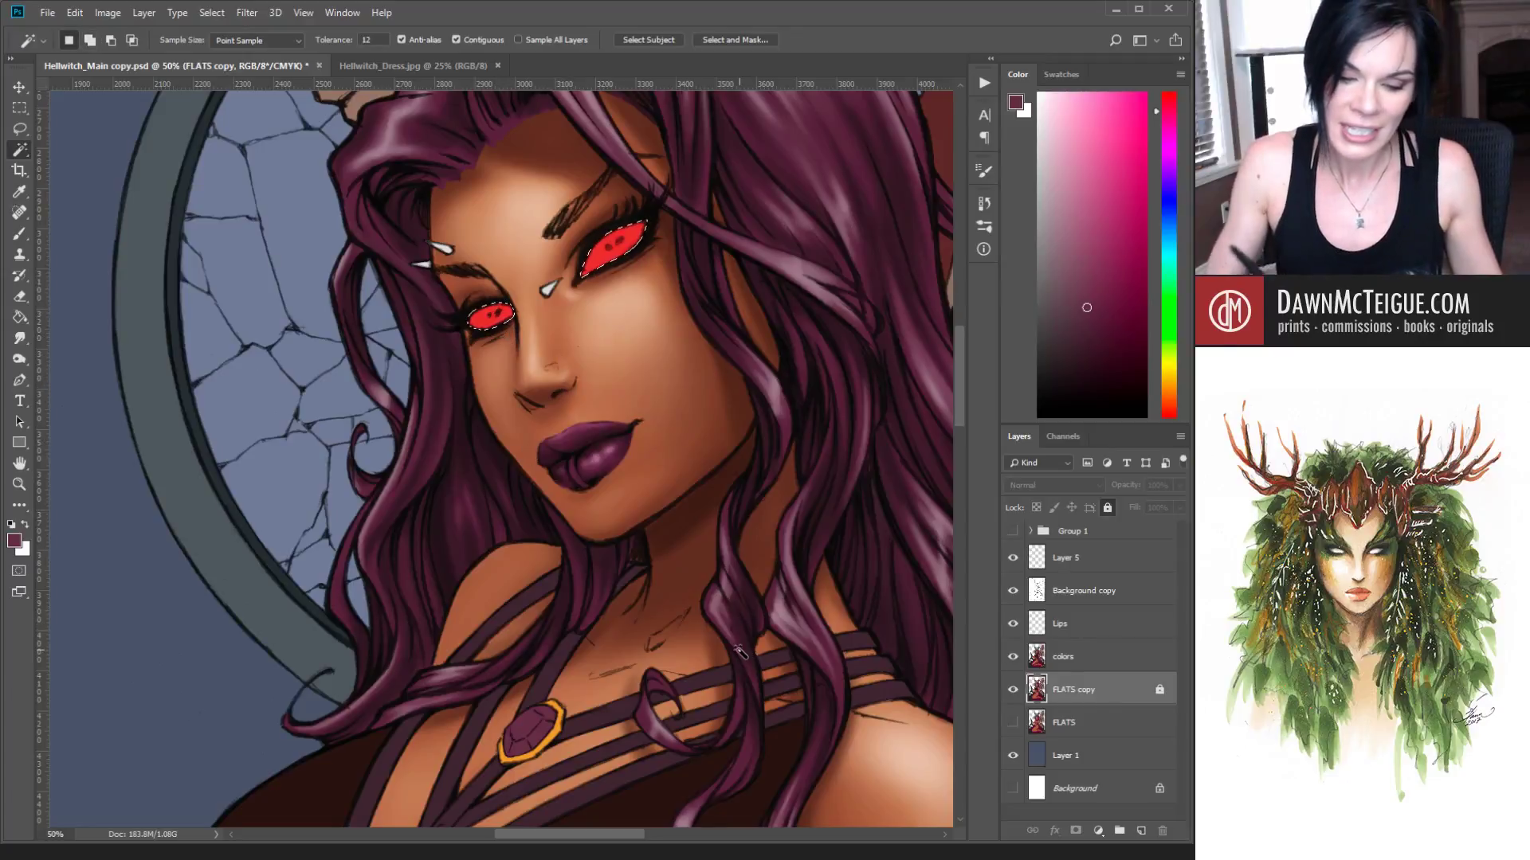
{"action": "left_click", "coordinate": [1090, 664]}
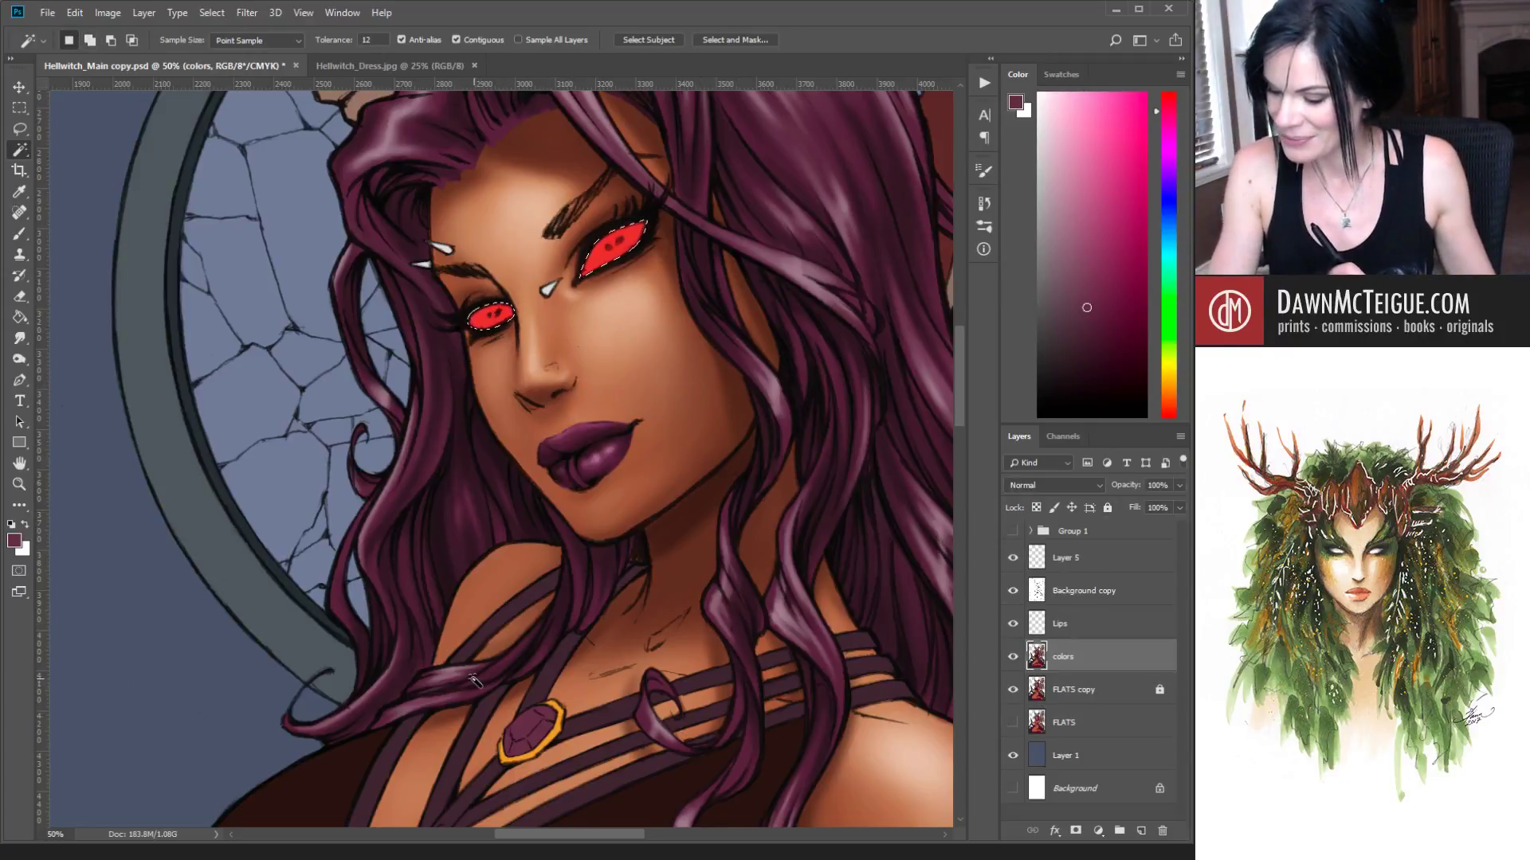
{"action": "key", "text": "ctrl+s"}
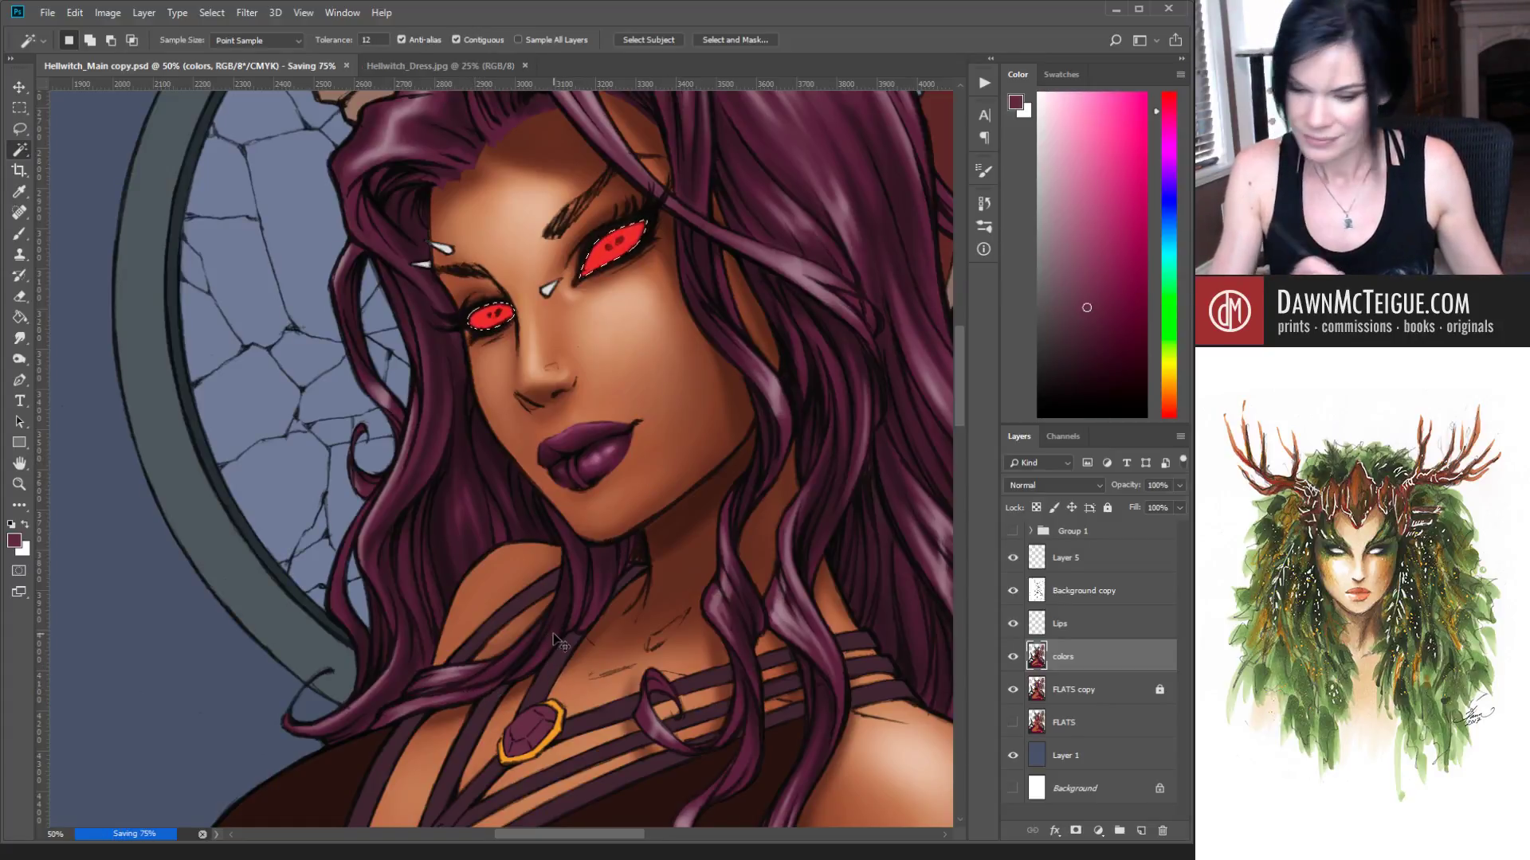
Step: Sample the bright eye red, switch it to its printable in-gamut match, and fill the selected eyes with the Paint Bucket
{"action": "left_click", "coordinate": [641, 293], "text": "ctrl"}
{"action": "left_click", "coordinate": [640, 293], "text": "ctrl"}
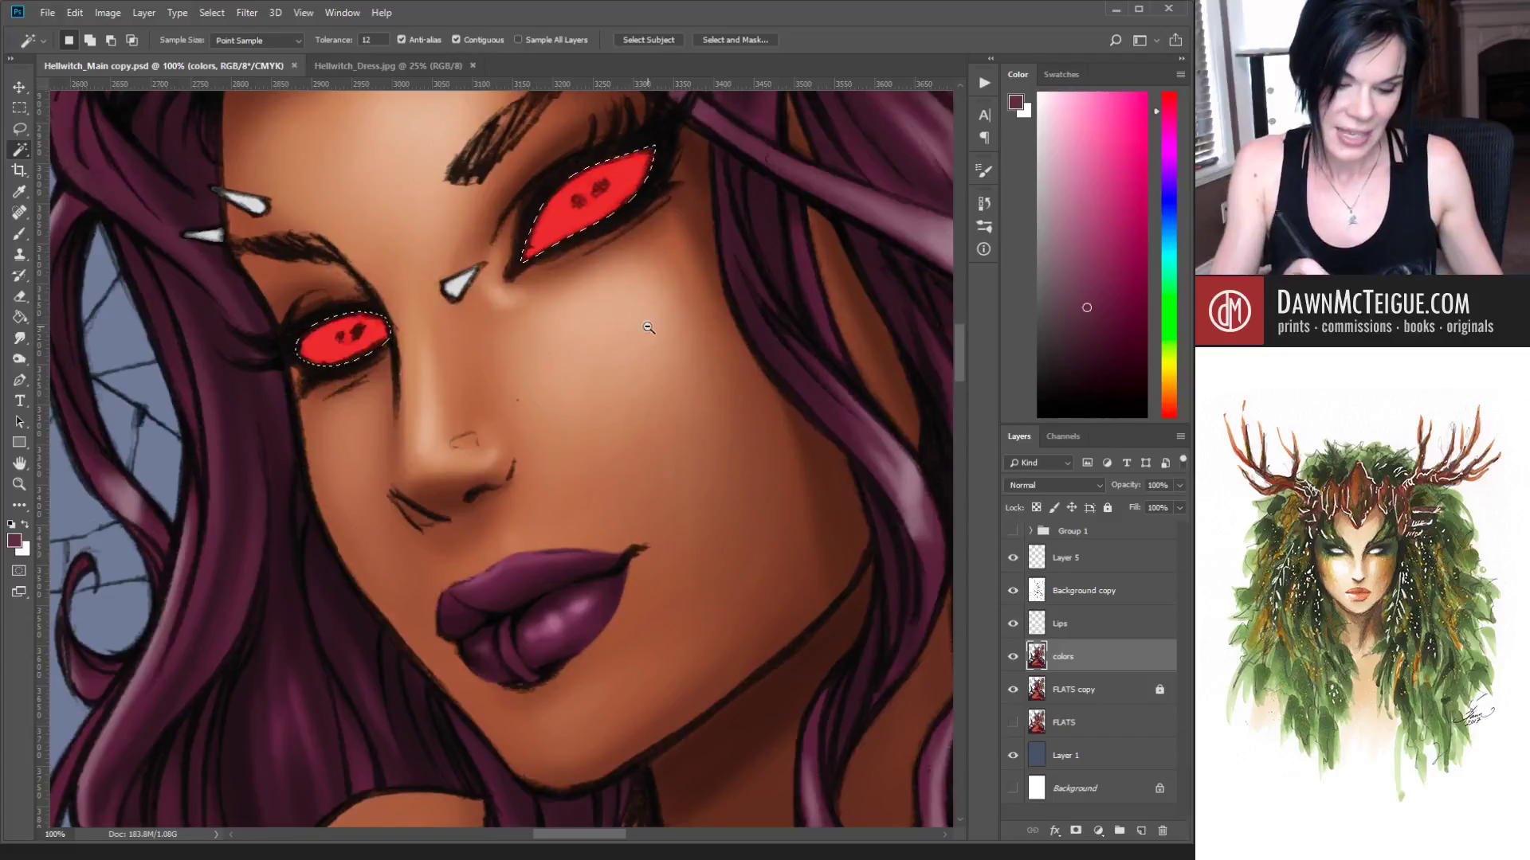
{"action": "left_click", "coordinate": [648, 327], "text": "alt"}
{"action": "left_click", "coordinate": [649, 328], "text": "alt"}
{"action": "left_click", "coordinate": [658, 335], "text": "alt"}
{"action": "left_click_drag", "start_coordinate": [679, 387], "coordinate": [572, 556]}
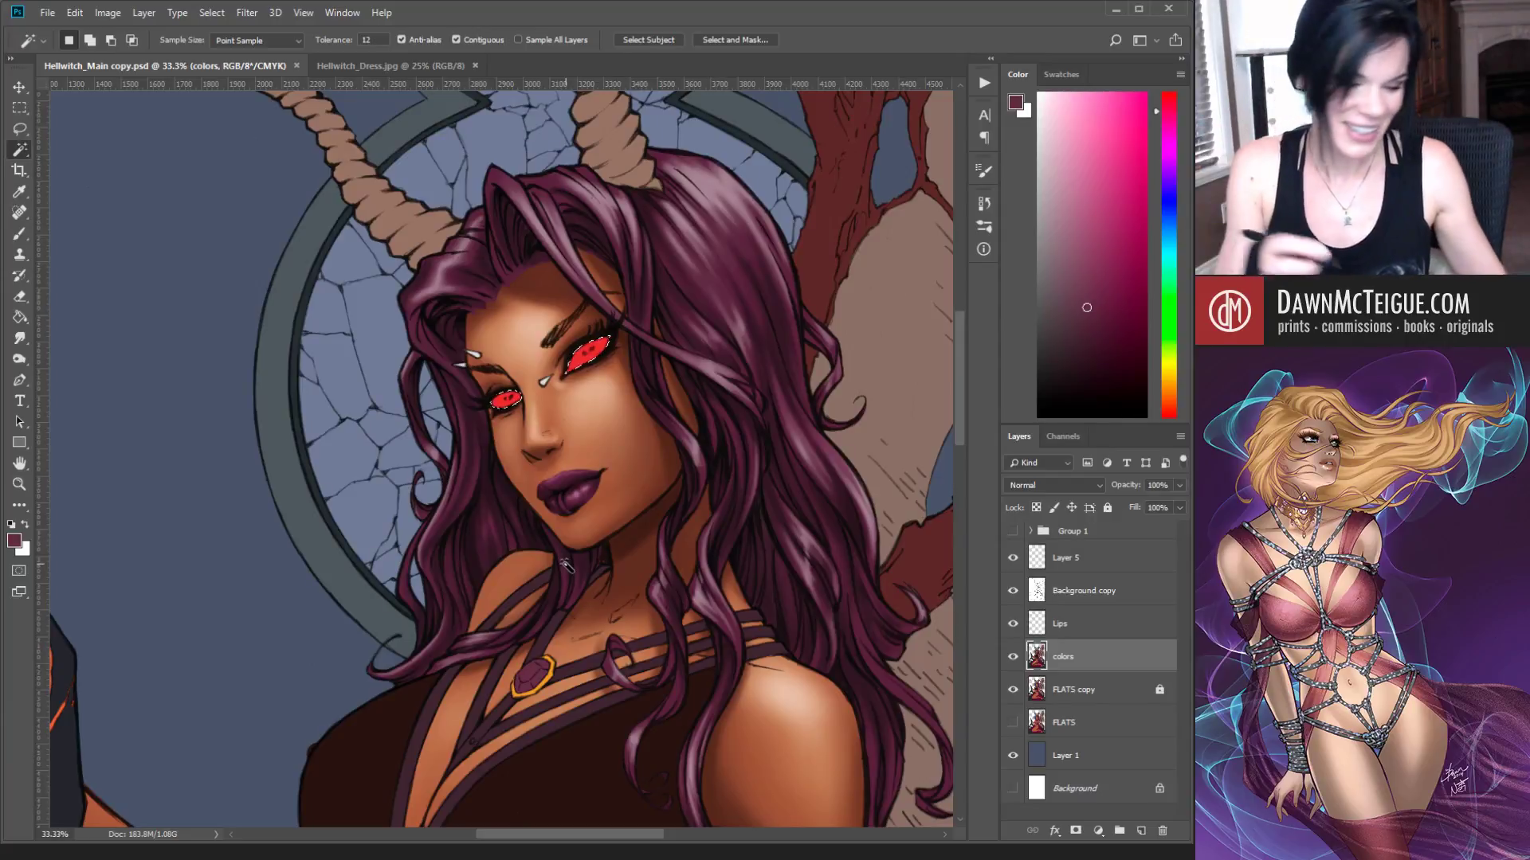
{"action": "key", "text": "b"}
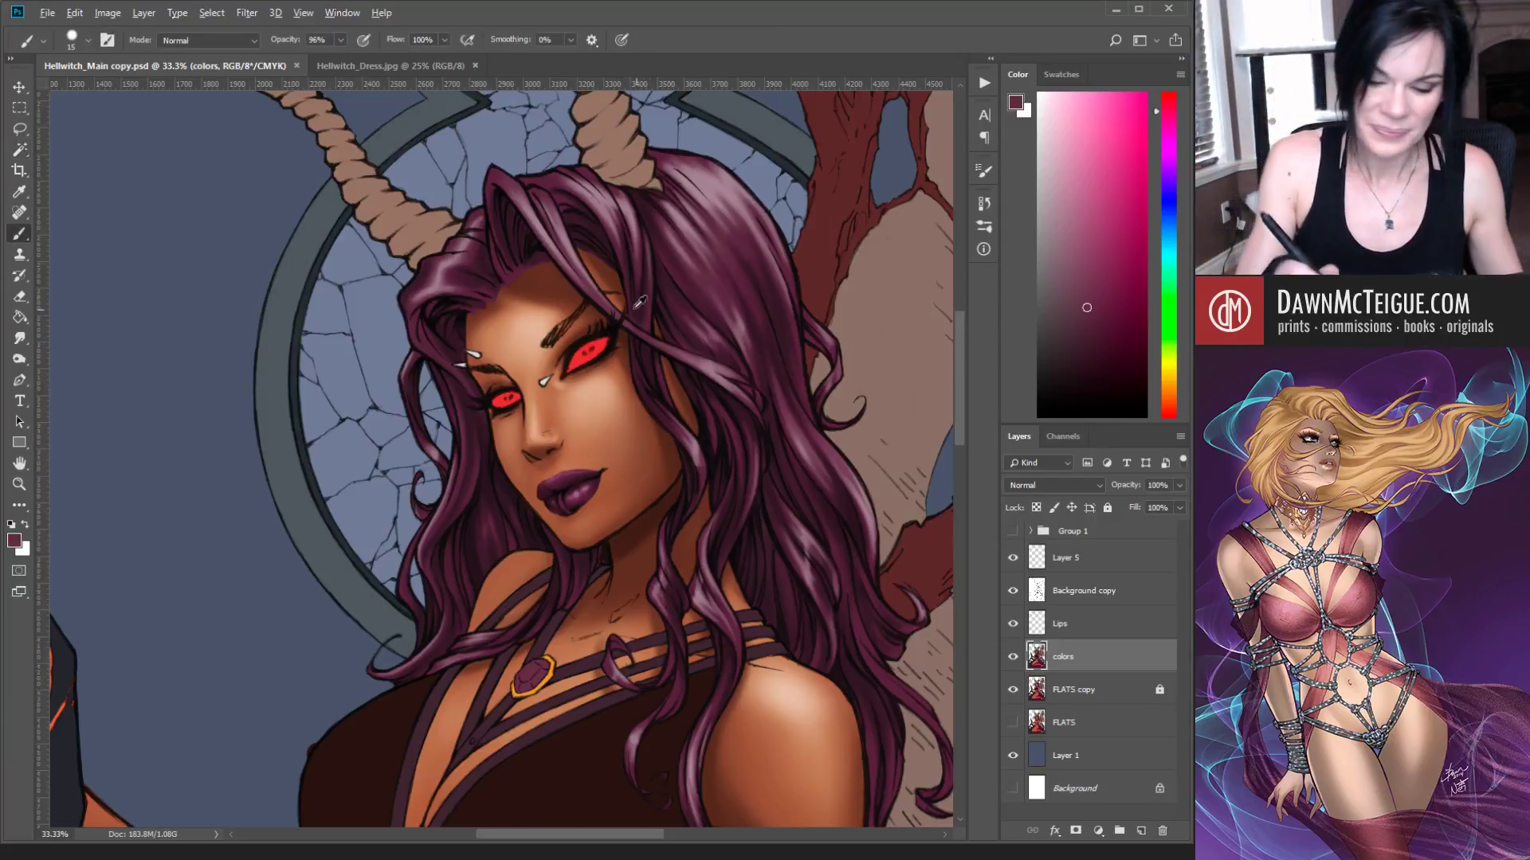
{"action": "left_click", "coordinate": [612, 341], "text": "alt"}
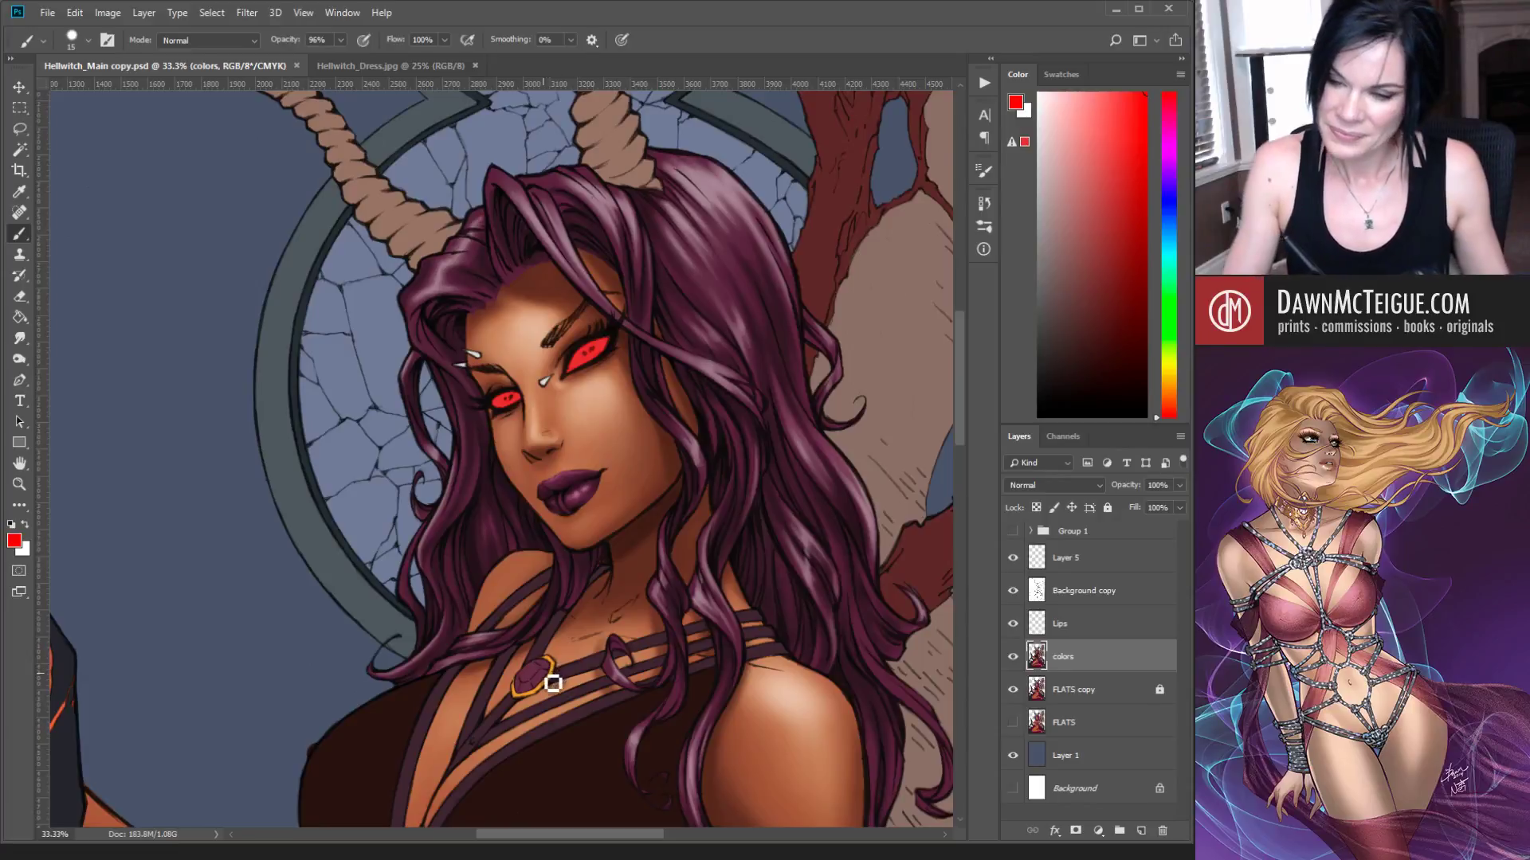
{"action": "left_click", "coordinate": [1024, 141]}
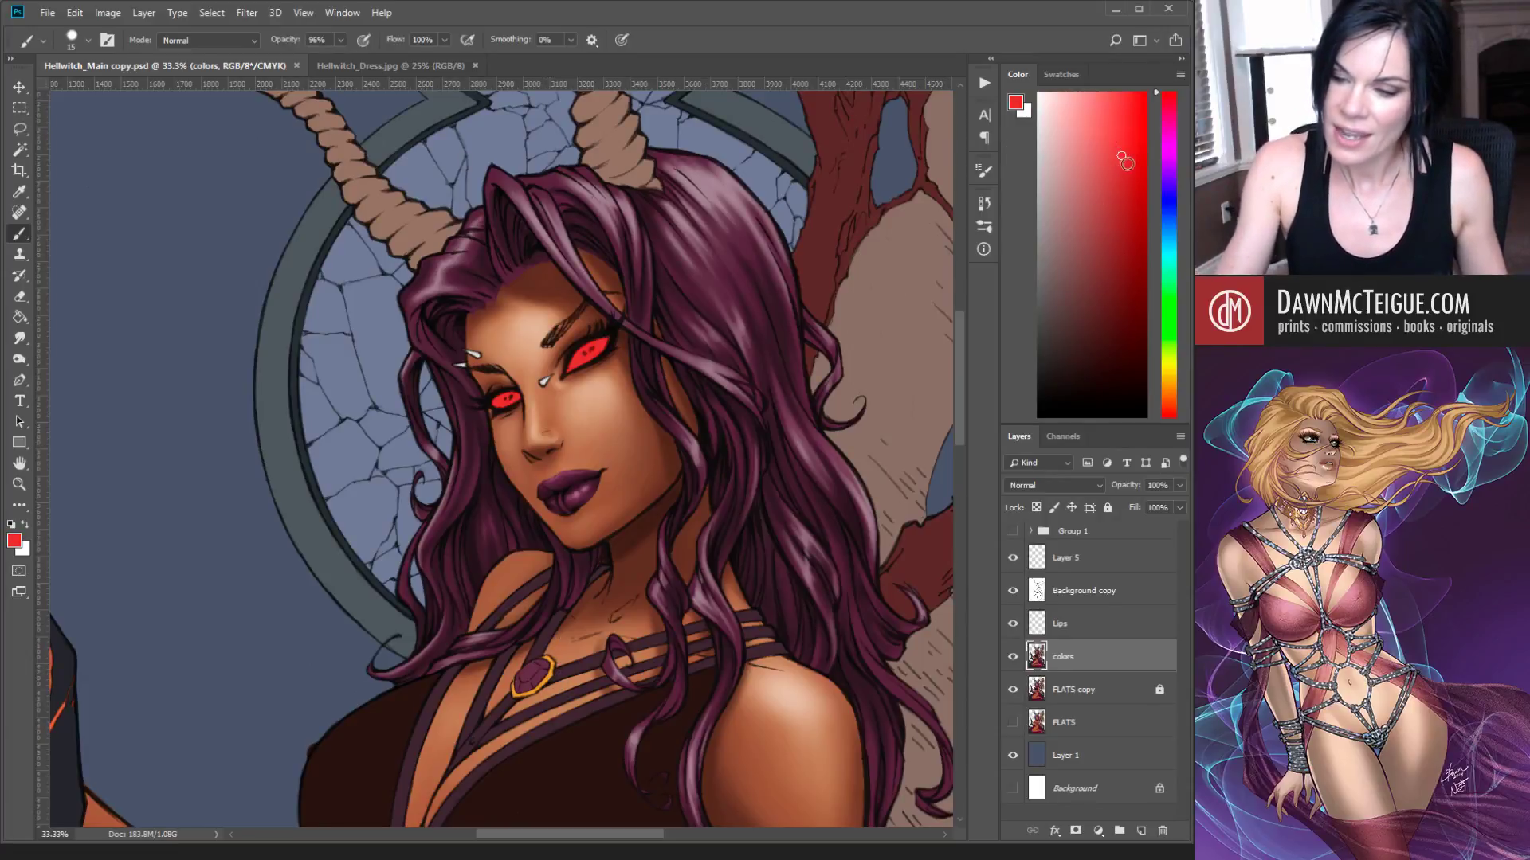
{"action": "key", "text": "g"}
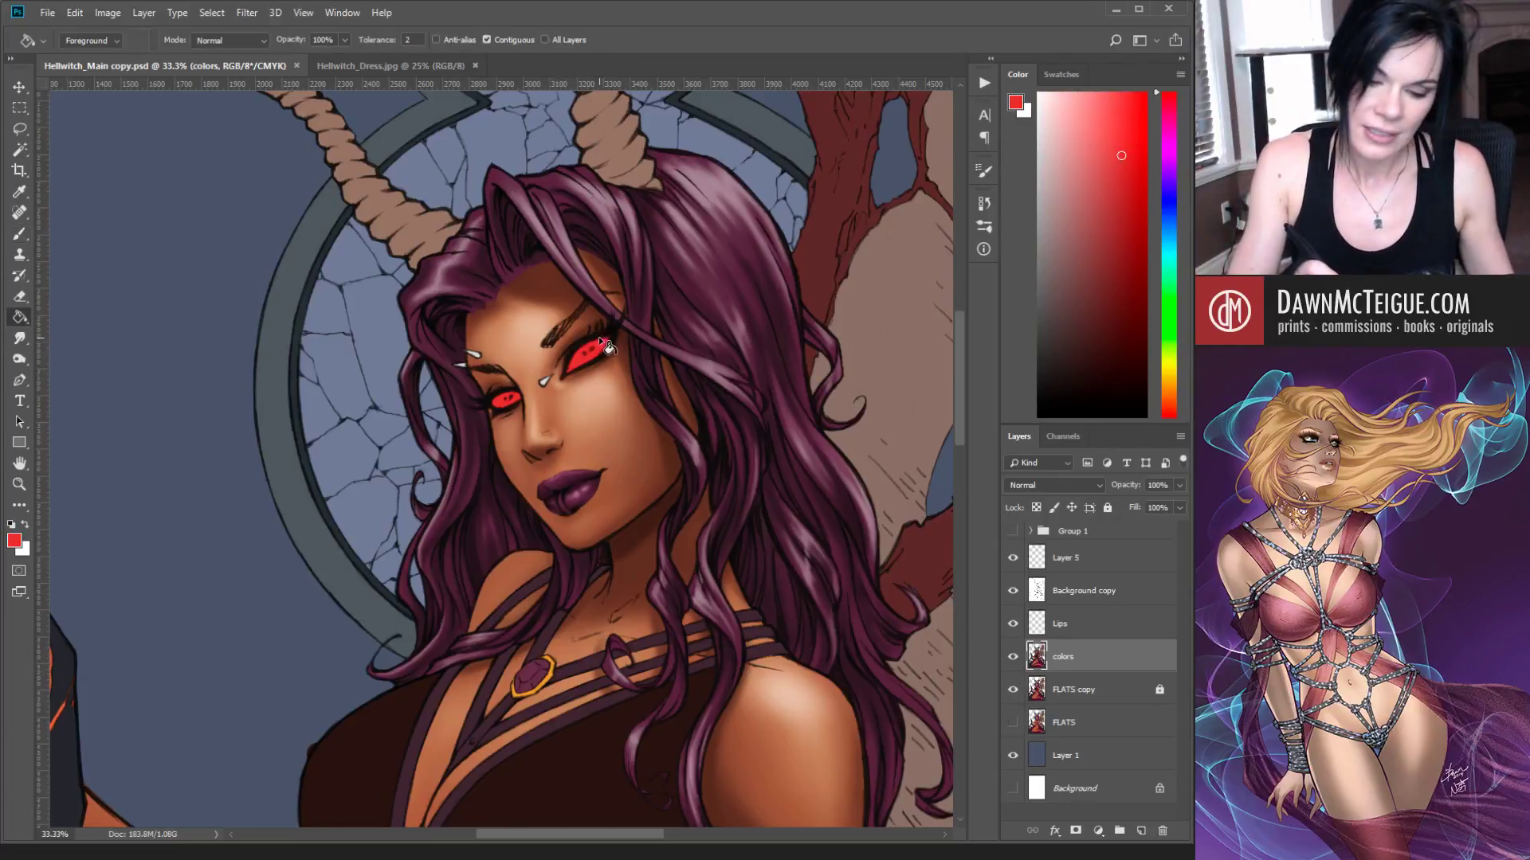
{"action": "left_click", "coordinate": [590, 387]}
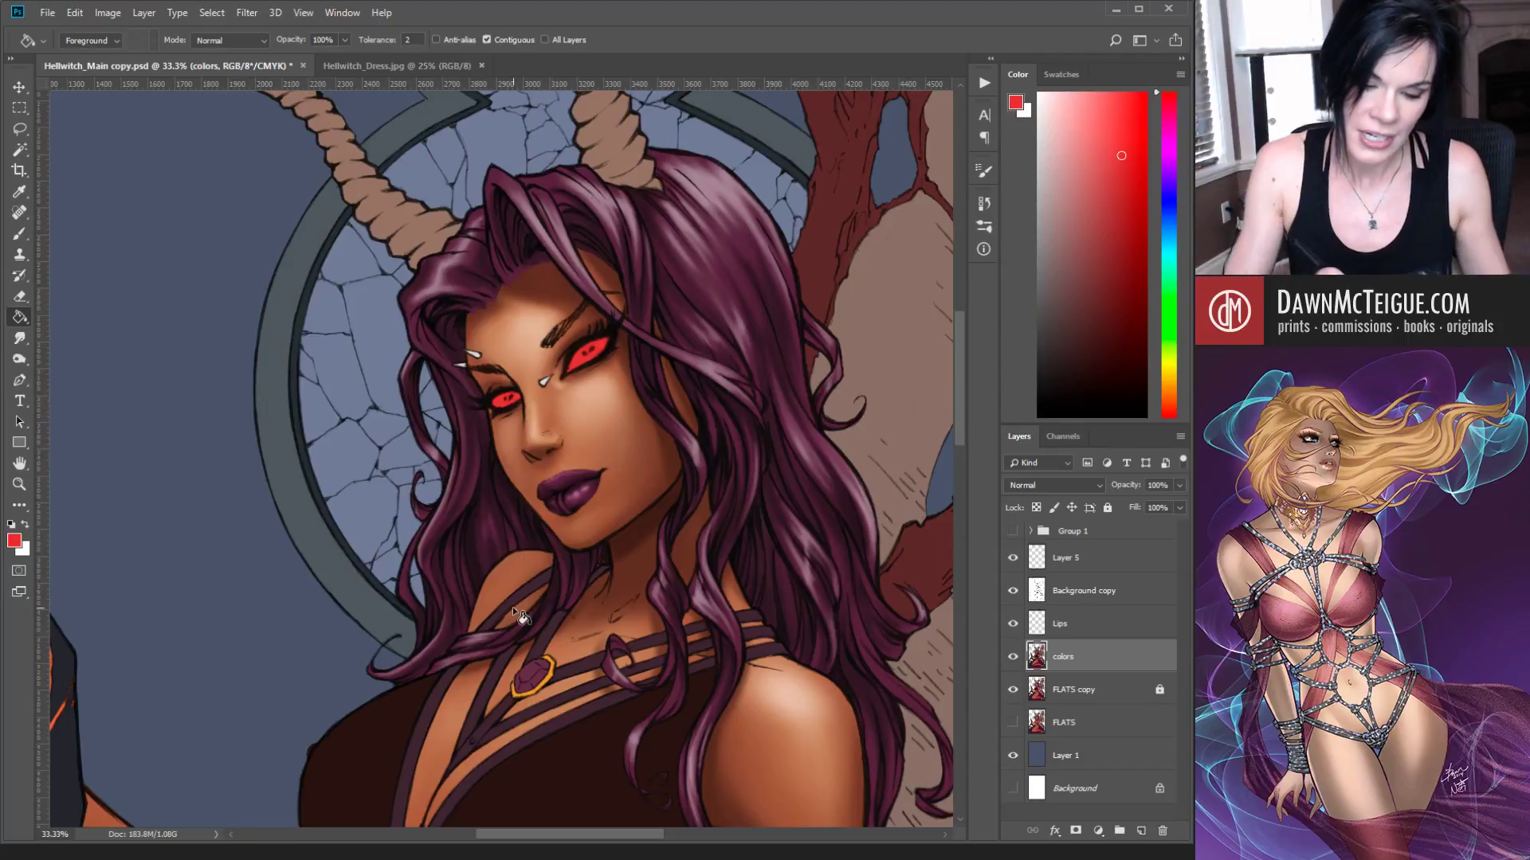
Step: Sample the eye red, darken it to a deep maroon, and shade the edges of both eyes at 50 px with 64% flow
{"action": "key", "text": "b"}
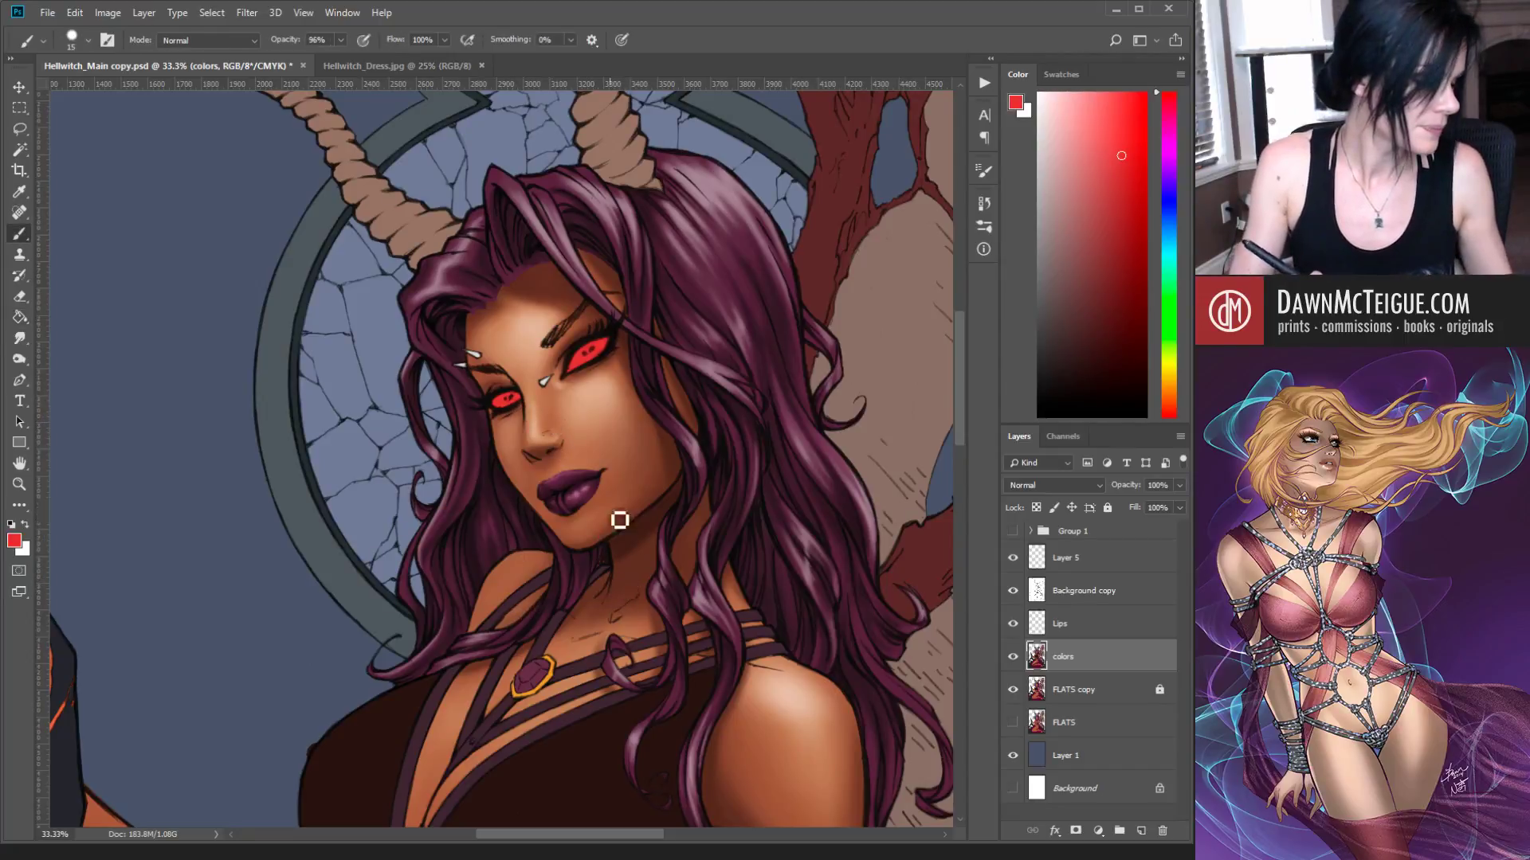
{"action": "key", "text": "i"}
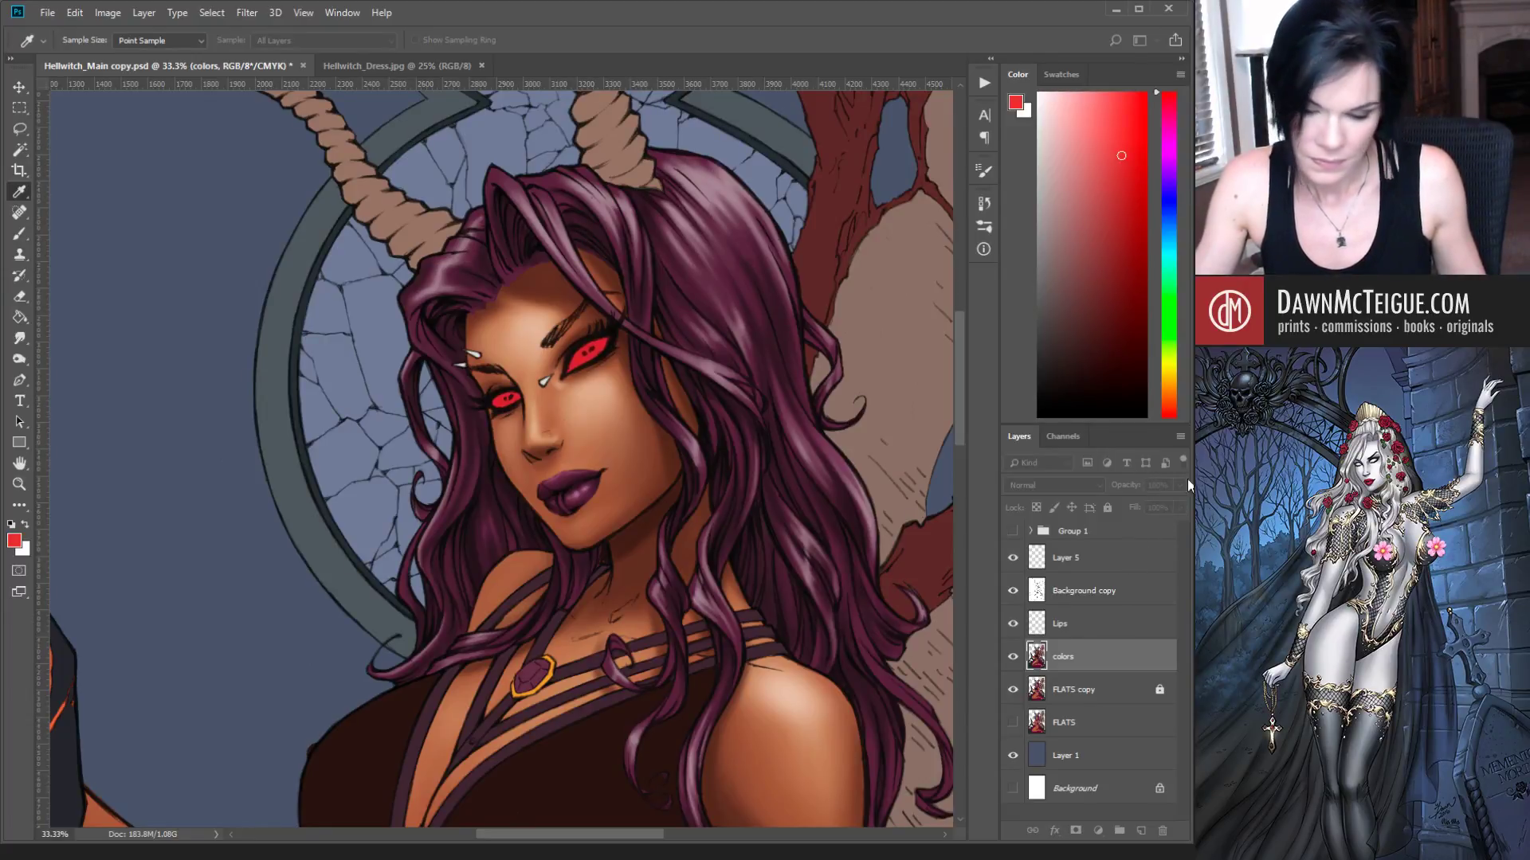
{"action": "key", "text": "b"}
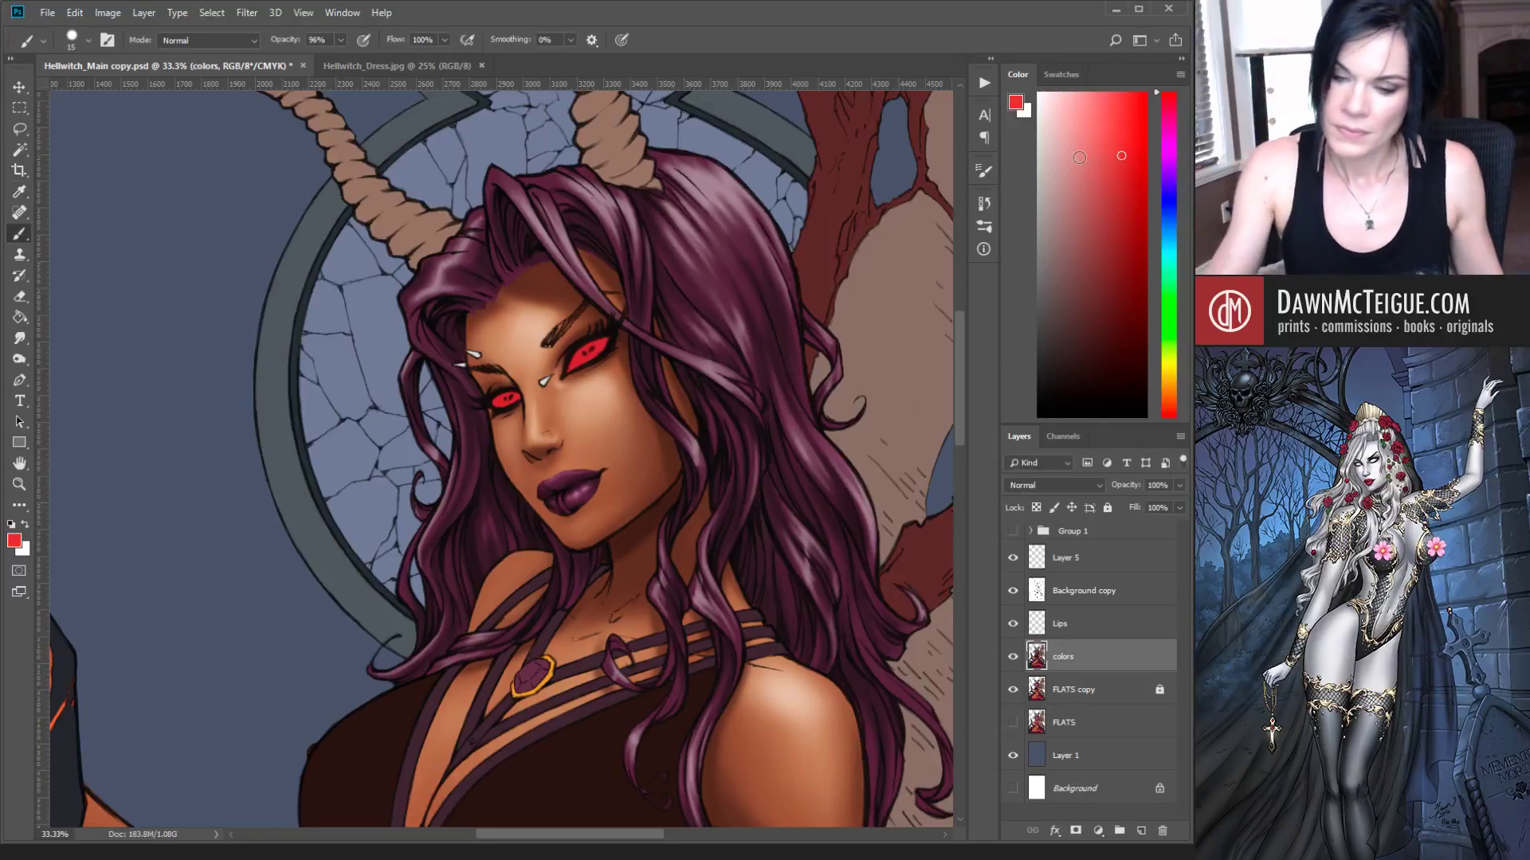
{"action": "left_click", "coordinate": [603, 342], "text": "alt"}
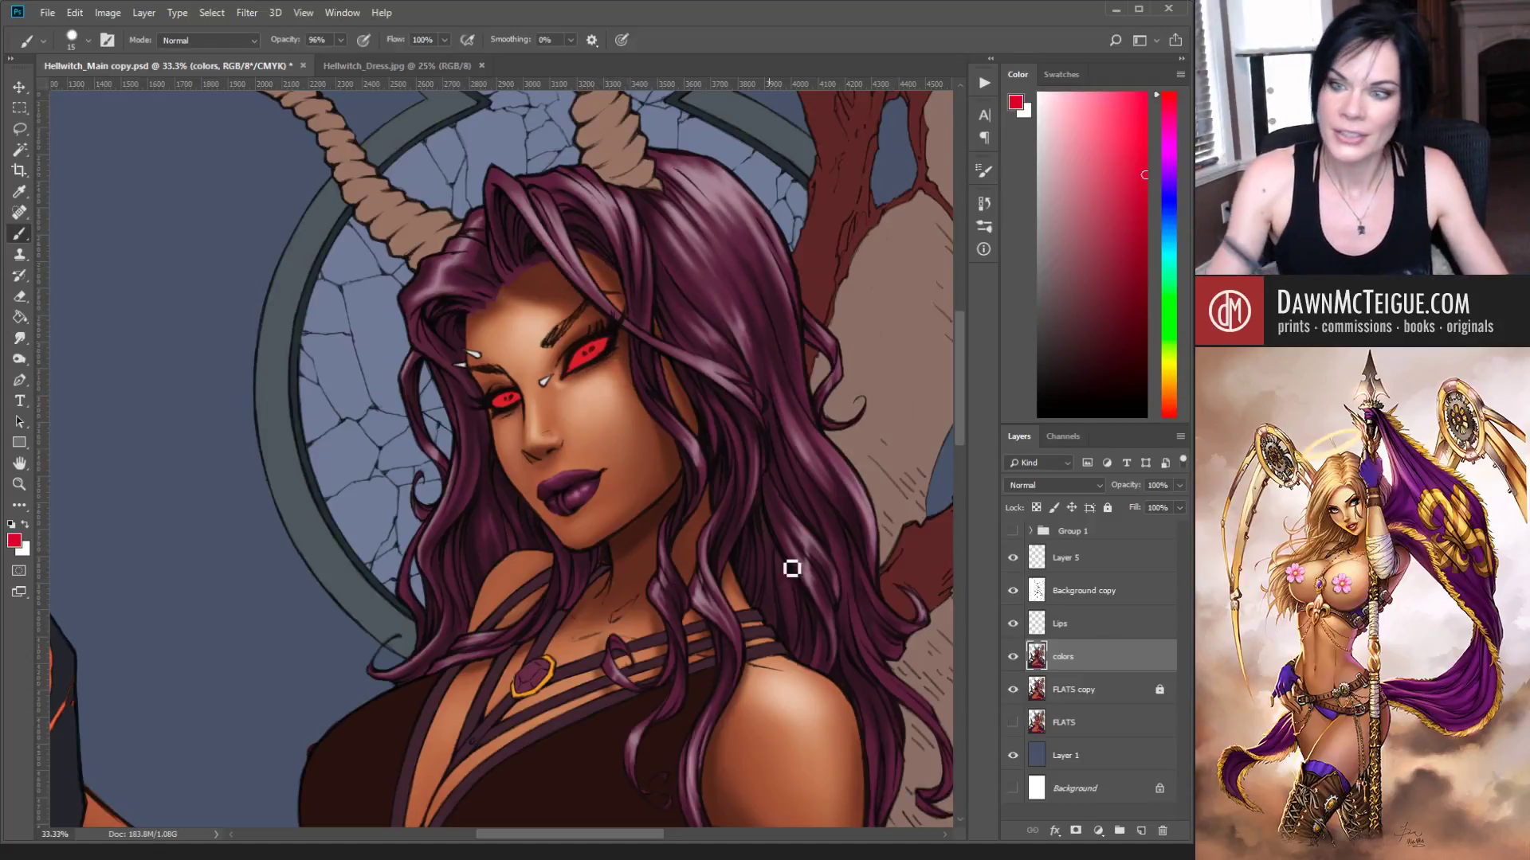
{"action": "left_click_drag", "start_coordinate": [1132, 237], "coordinate": [1132, 305]}
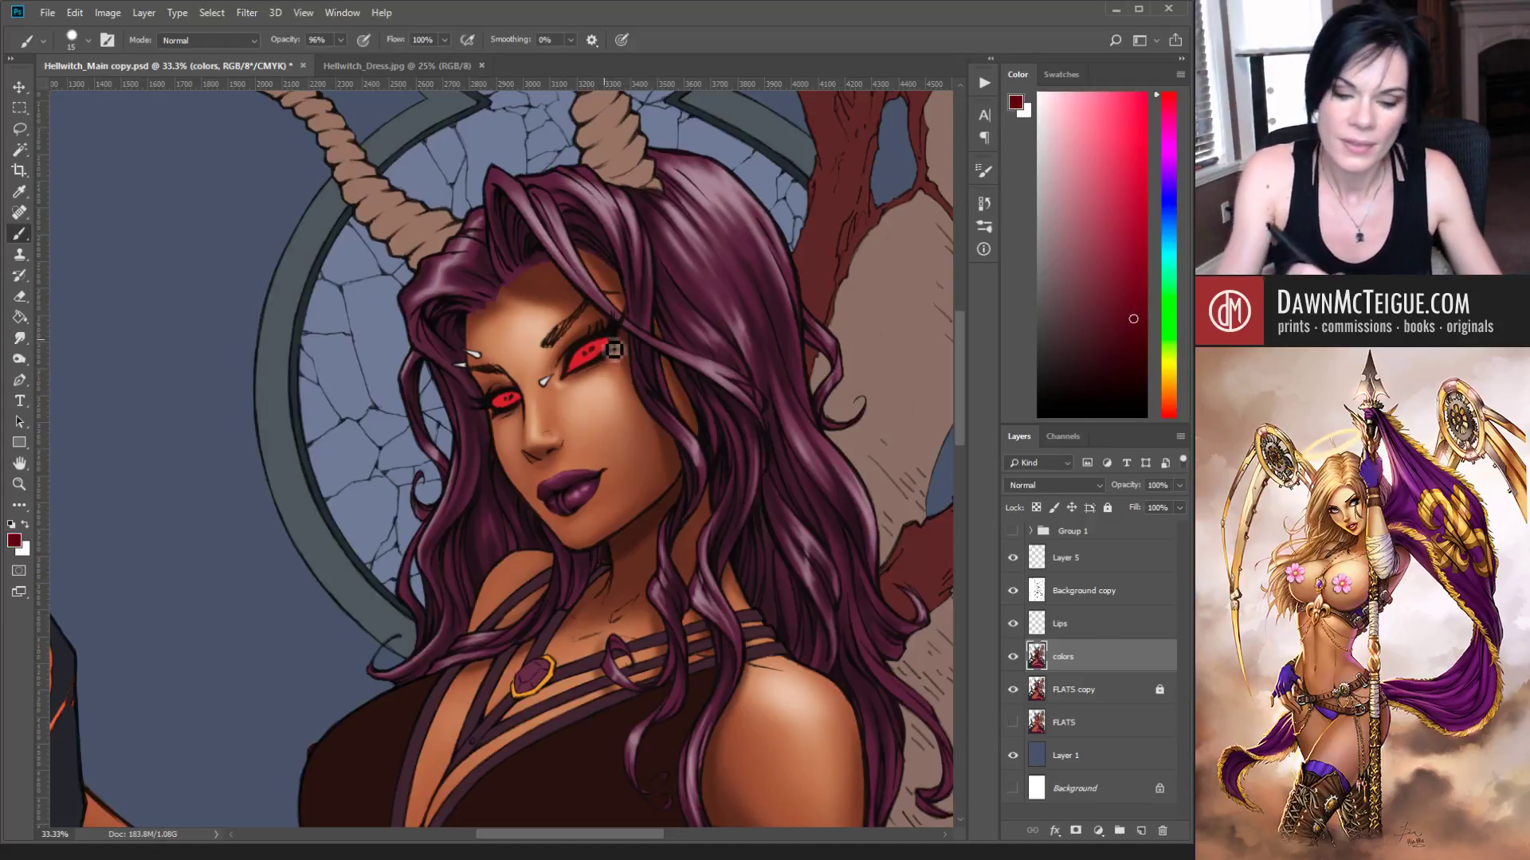
{"action": "left_click", "coordinate": [659, 385], "text": "ctrl"}
{"action": "left_click", "coordinate": [659, 385], "text": "ctrl"}
{"action": "left_click_drag", "start_coordinate": [629, 422], "coordinate": [650, 507]}
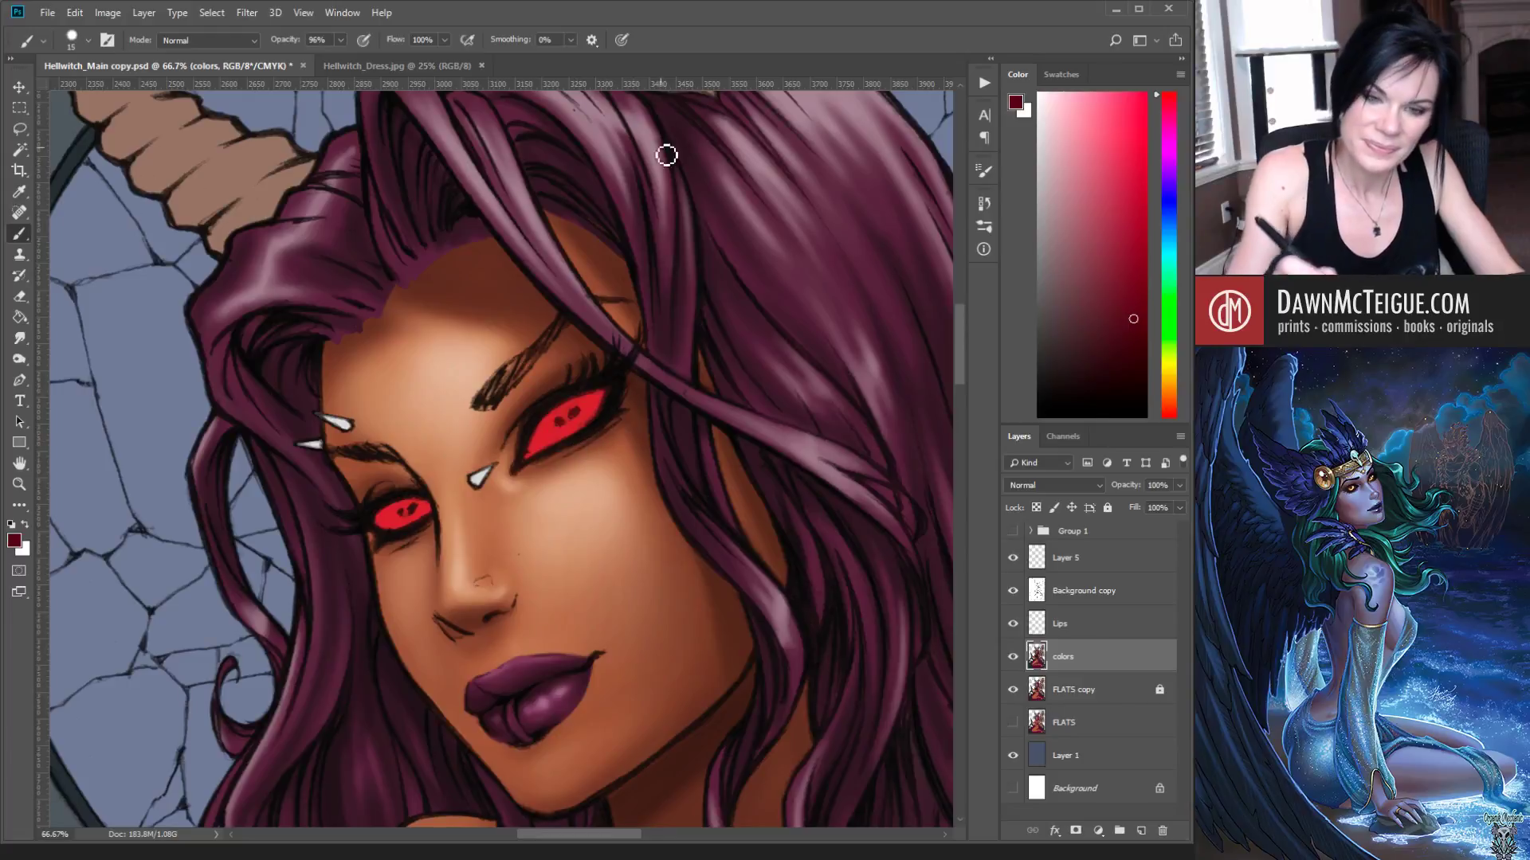
{"action": "left_click_drag", "start_coordinate": [444, 39], "coordinate": [416, 43]}
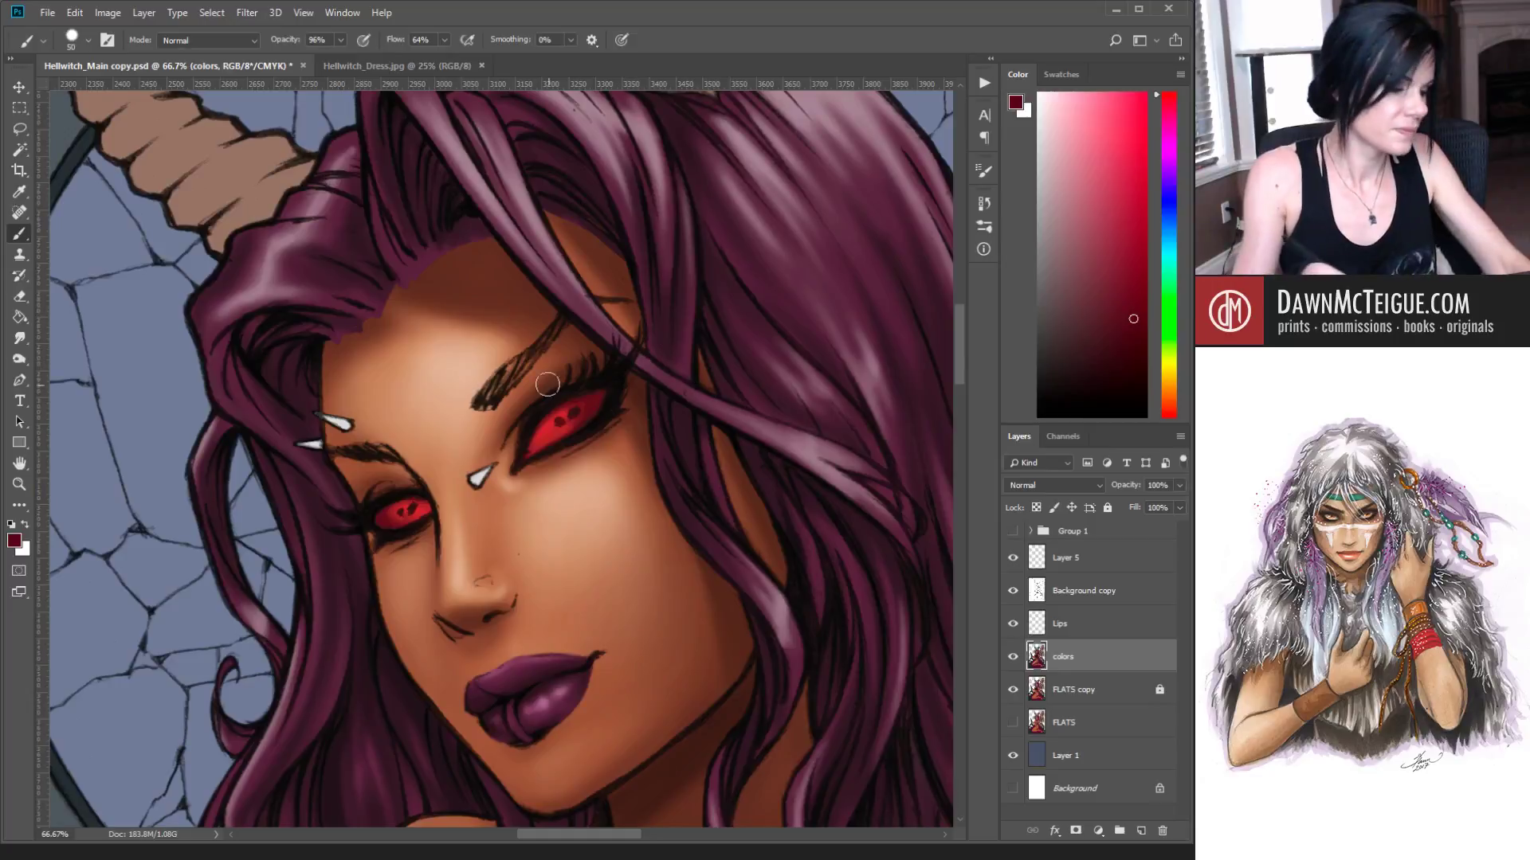
Step: Sample the bright eye red and blend it over the dark edge shading in both eyes, with the brush reduced to 37 px
{"action": "left_click", "coordinate": [568, 408], "text": "alt"}
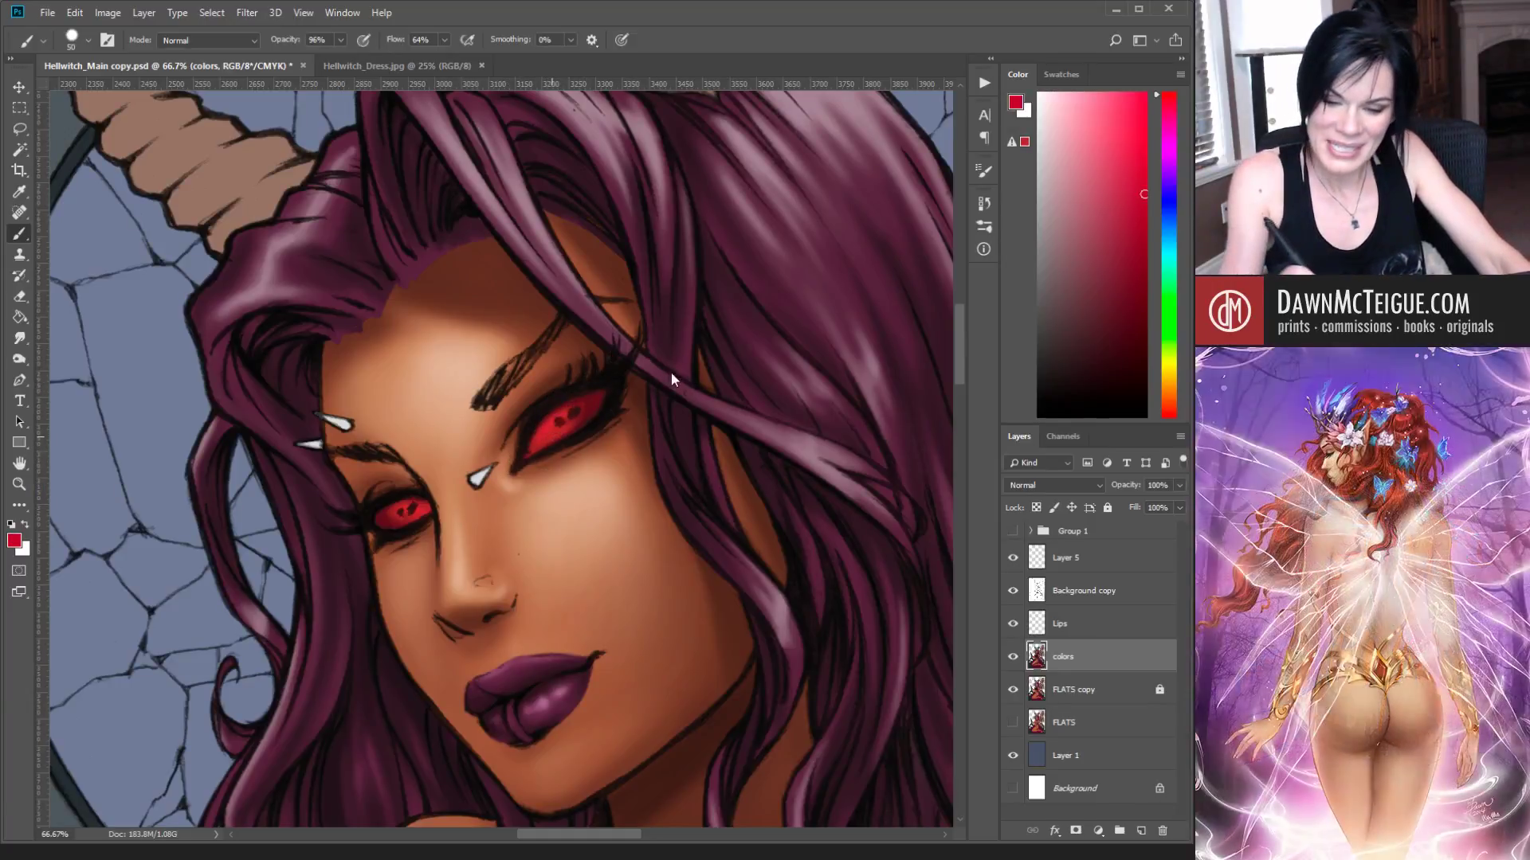
{"action": "left_click_drag", "start_coordinate": [593, 404], "coordinate": [543, 440]}
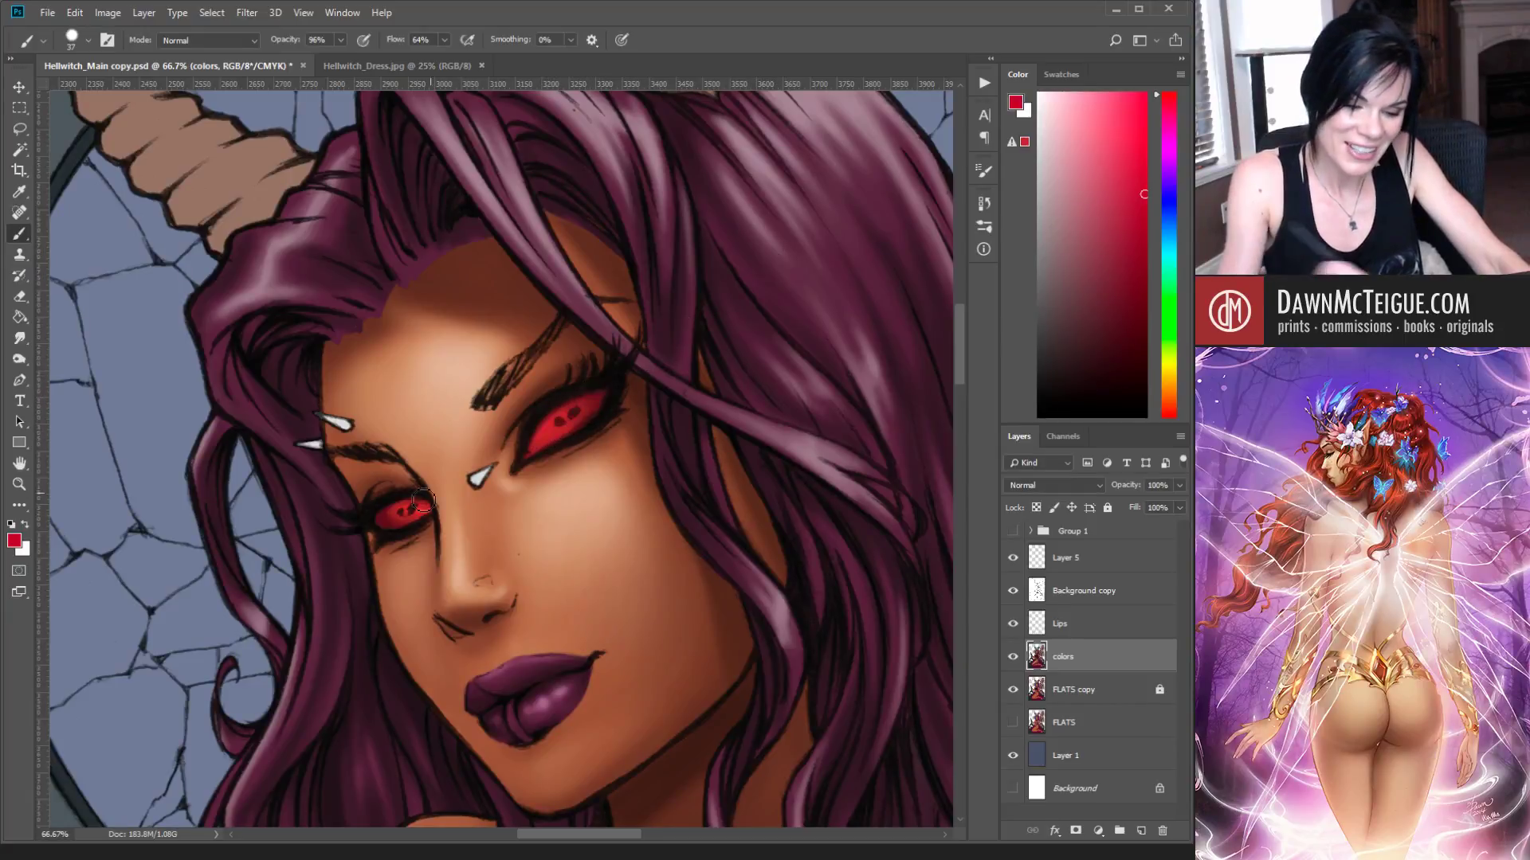
{"action": "left_click_drag", "start_coordinate": [423, 500], "coordinate": [396, 517]}
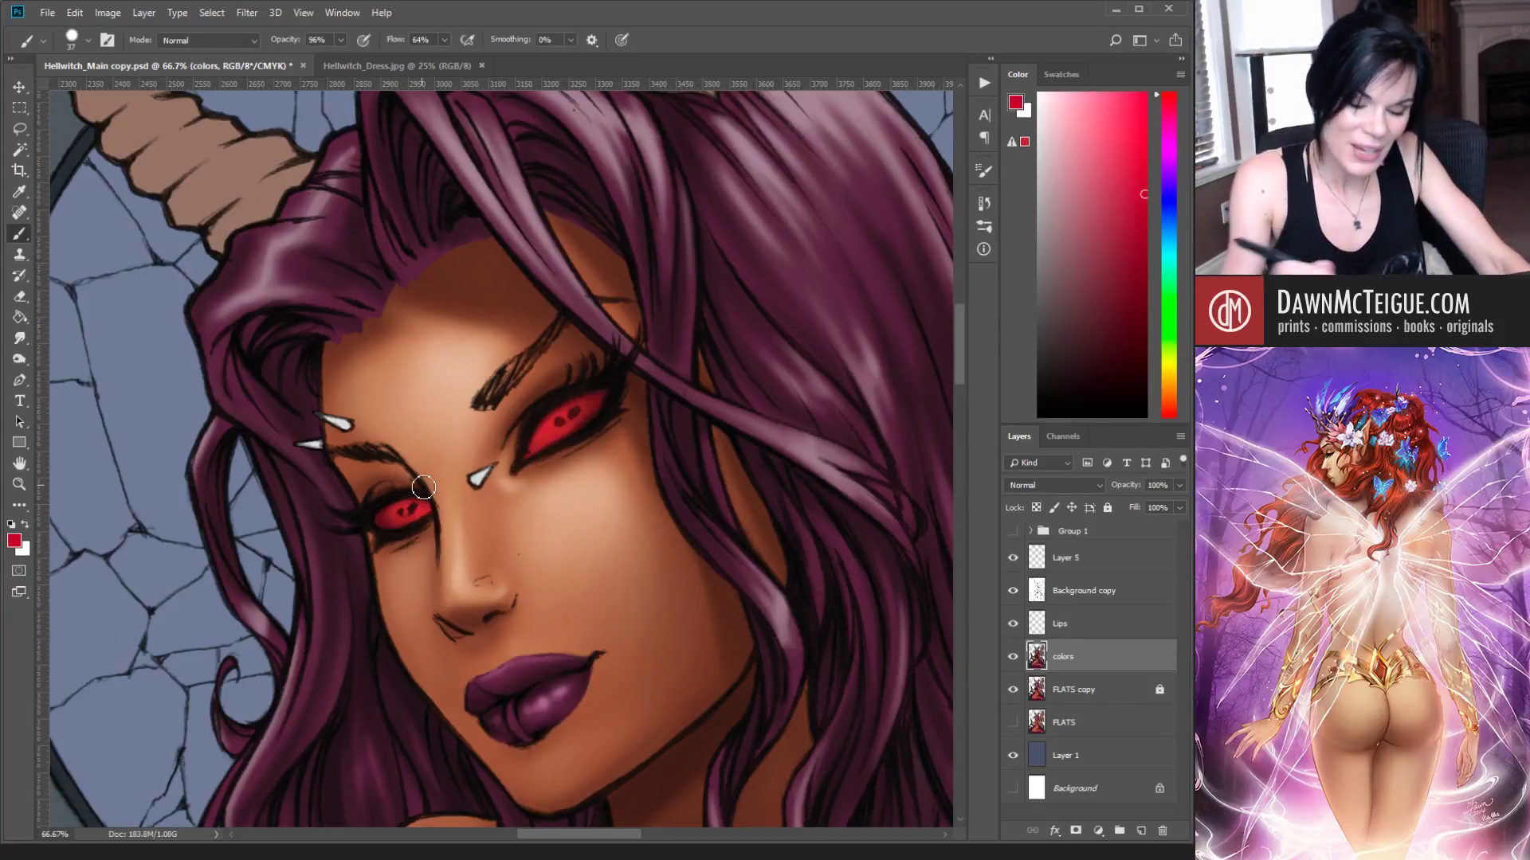
Step: Examine the shaded eyes against the whole face and upper figure at 25%, and return to a 66.67% close-up
{"action": "left_click", "coordinate": [801, 426], "text": "alt"}
{"action": "left_click", "coordinate": [801, 427], "text": "alt"}
{"action": "left_click", "coordinate": [800, 429], "text": "alt"}
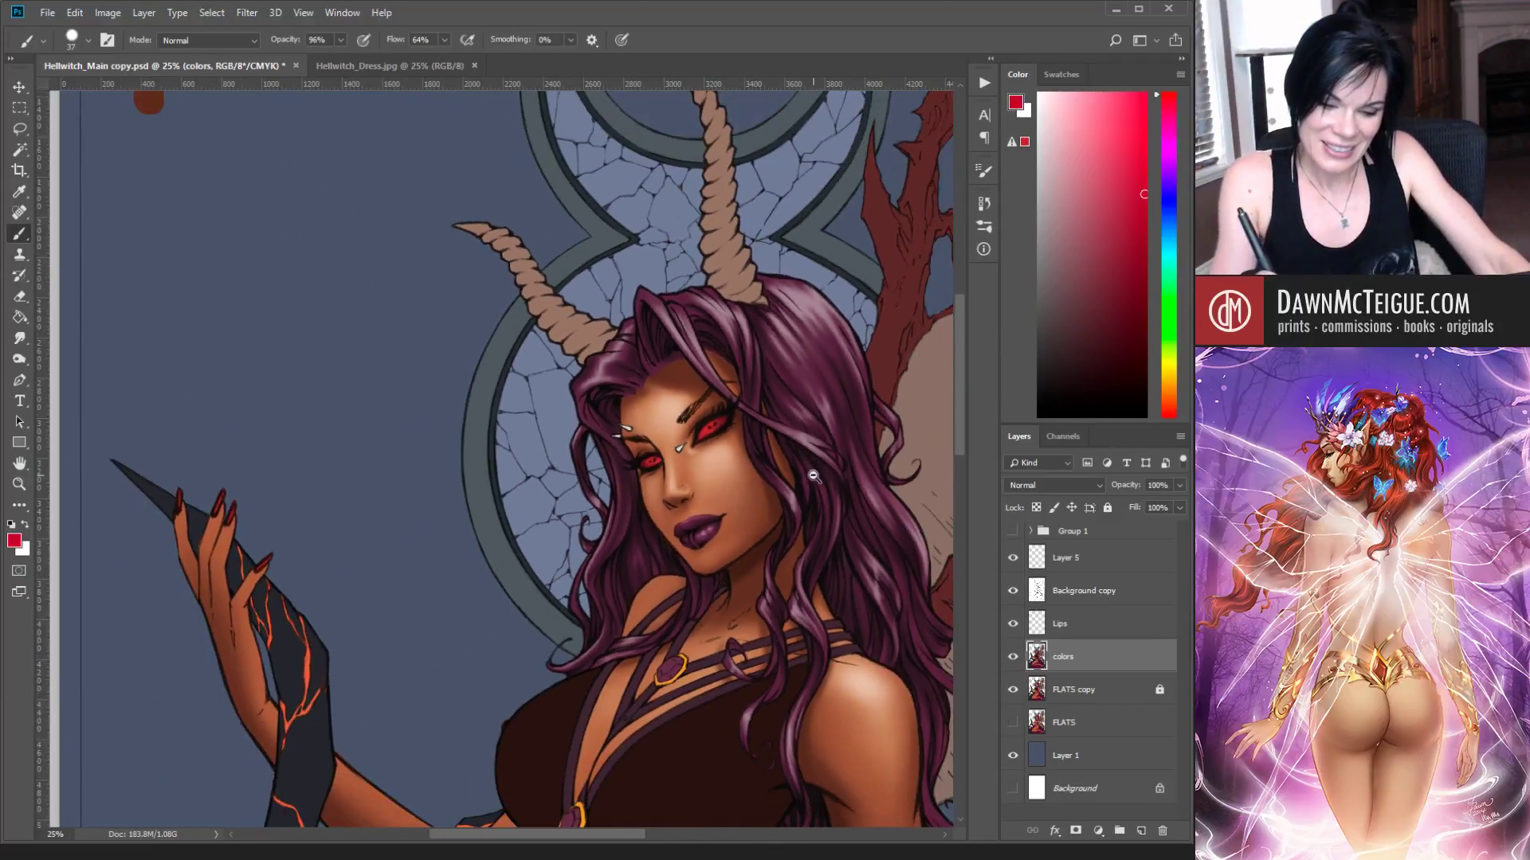
{"action": "left_click", "coordinate": [814, 476], "text": "alt"}
{"action": "left_click", "coordinate": [810, 453], "text": "ctrl"}
{"action": "left_click", "coordinate": [810, 453], "text": "ctrl"}
{"action": "left_click", "coordinate": [811, 454], "text": "ctrl"}
{"action": "left_click", "coordinate": [810, 455], "text": "ctrl"}
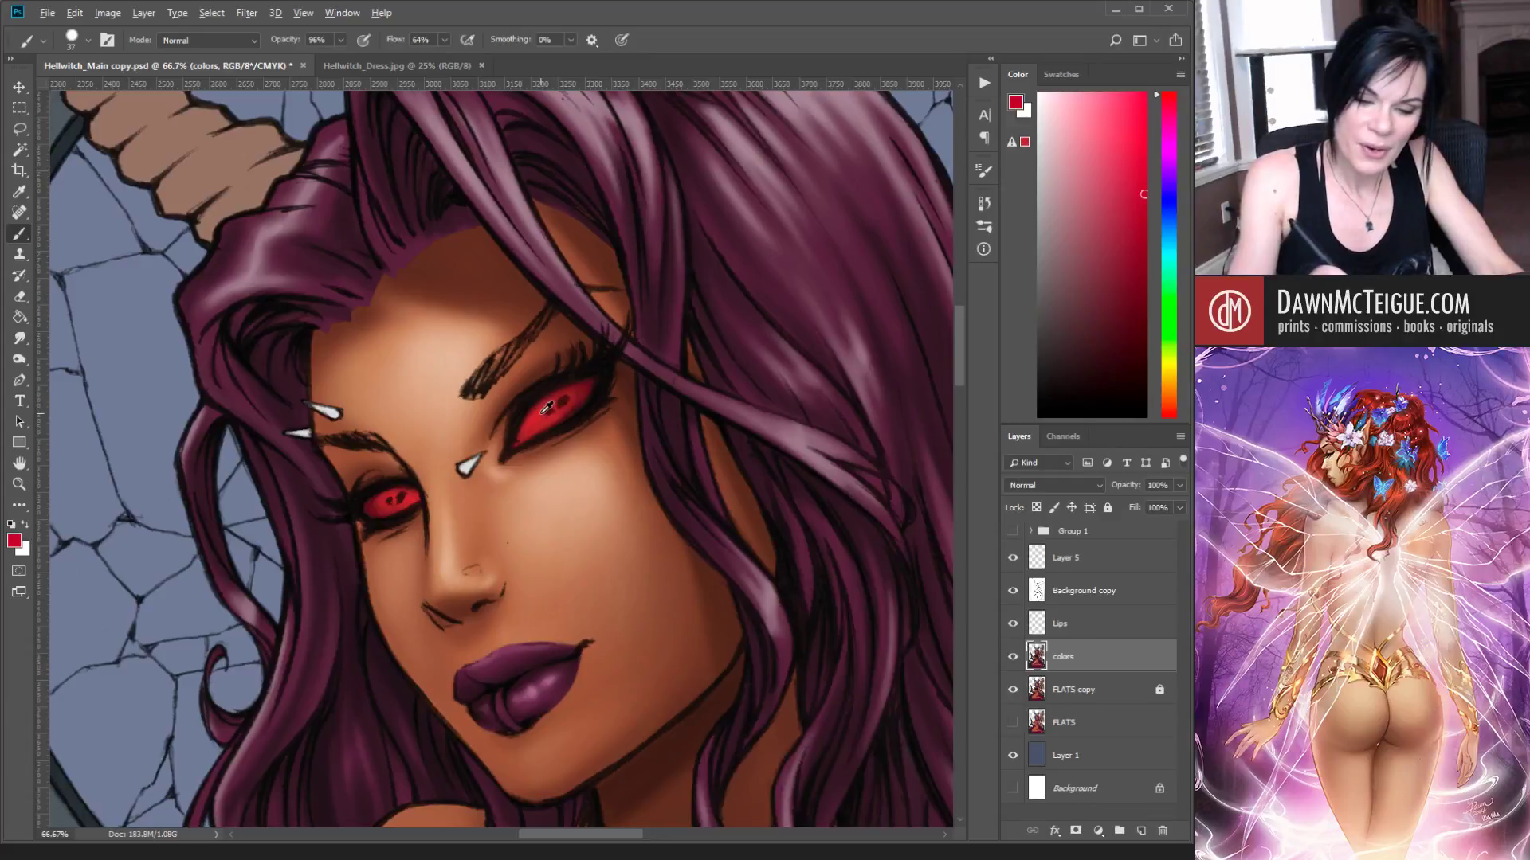
Step: Choose a brighter pure red, switch it to its printable in-gamut match, and lighten the middle of the eyes with a 21 to 30 px brush
{"action": "left_click", "coordinate": [1134, 125]}
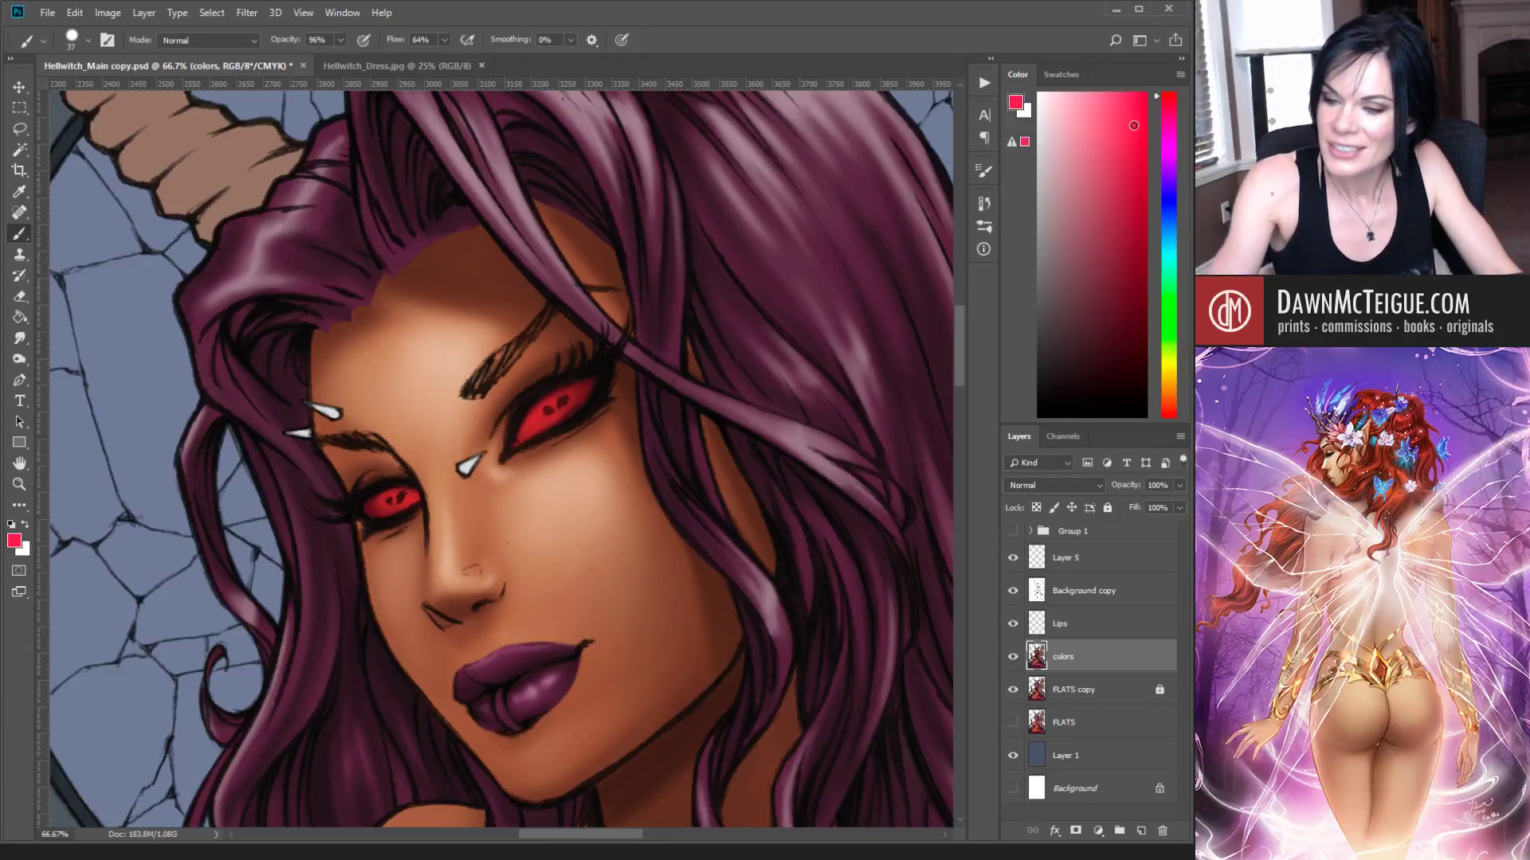
{"action": "left_click_drag", "start_coordinate": [1161, 93], "coordinate": [1169, 416]}
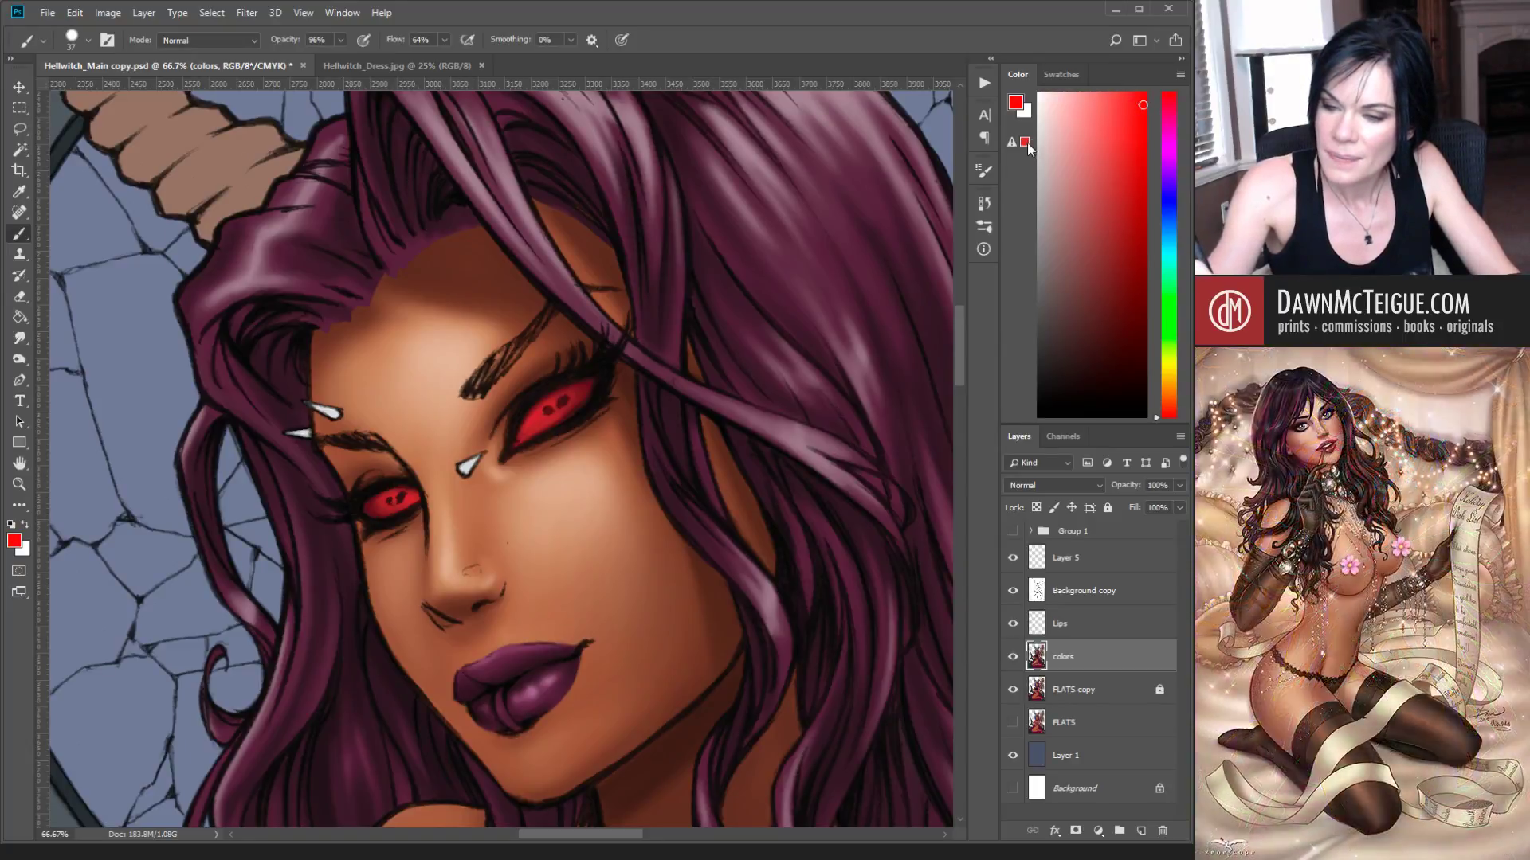
{"action": "left_click", "coordinate": [1121, 156]}
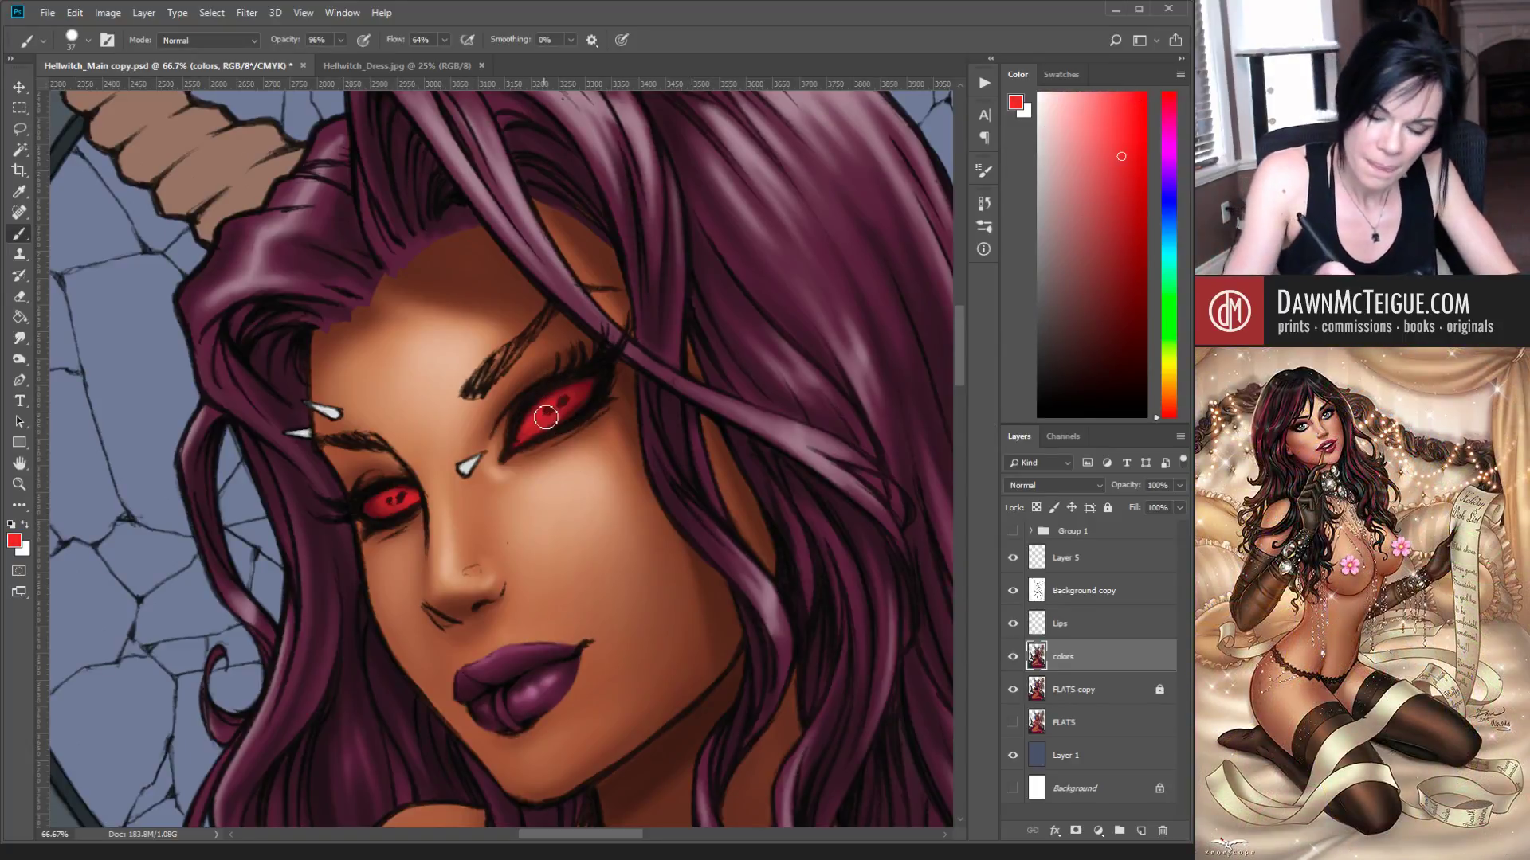
{"action": "key", "text": "["}
{"action": "key", "text": "["}
{"action": "key", "text": "["}
{"action": "key", "text": "["}
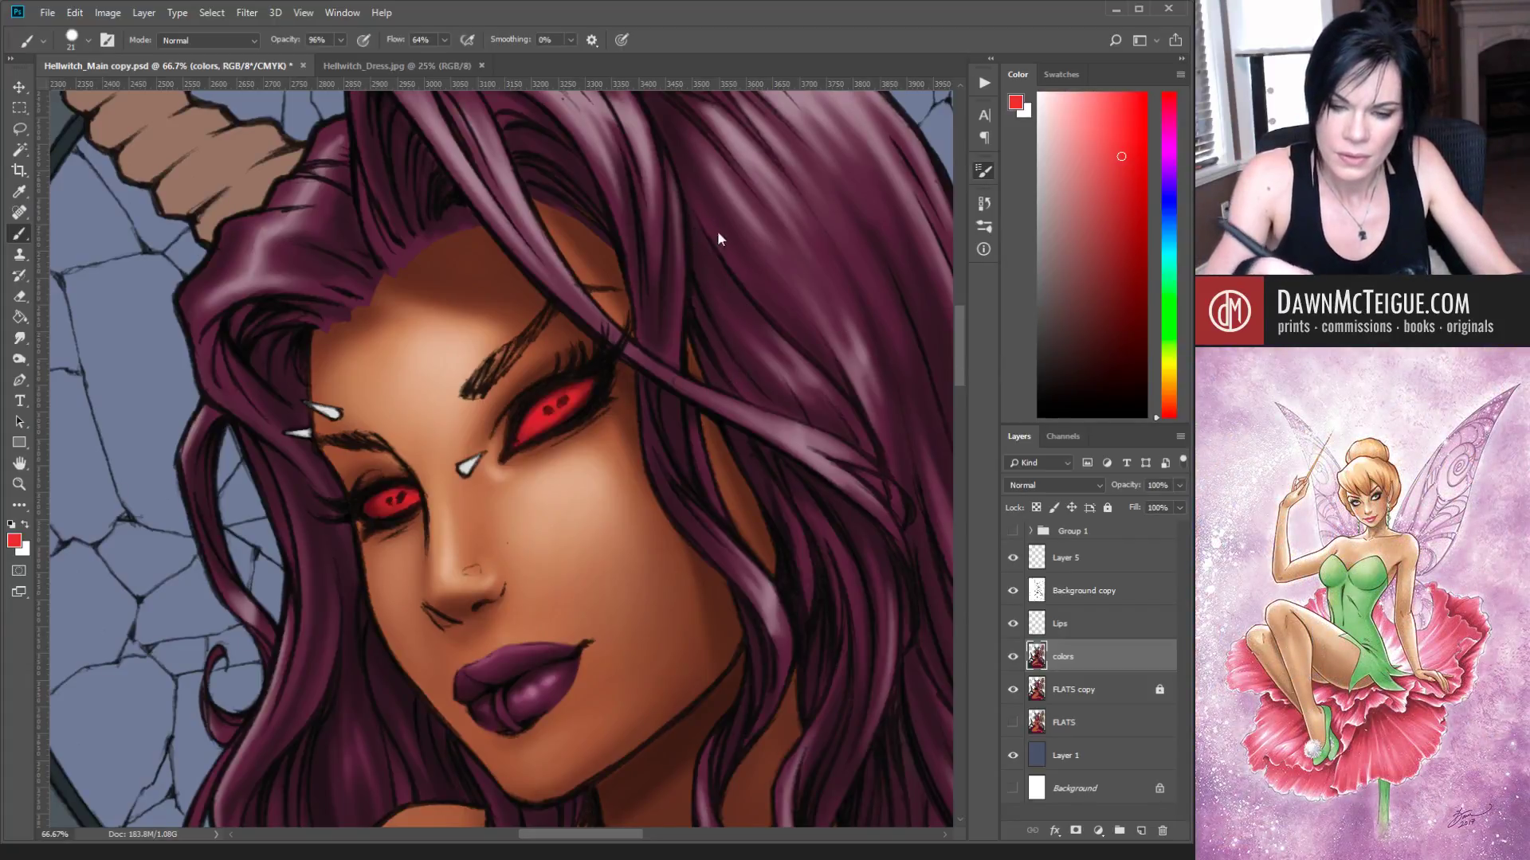
{"action": "key", "text": "bracketright"}
{"action": "key", "text": "bracketright"}
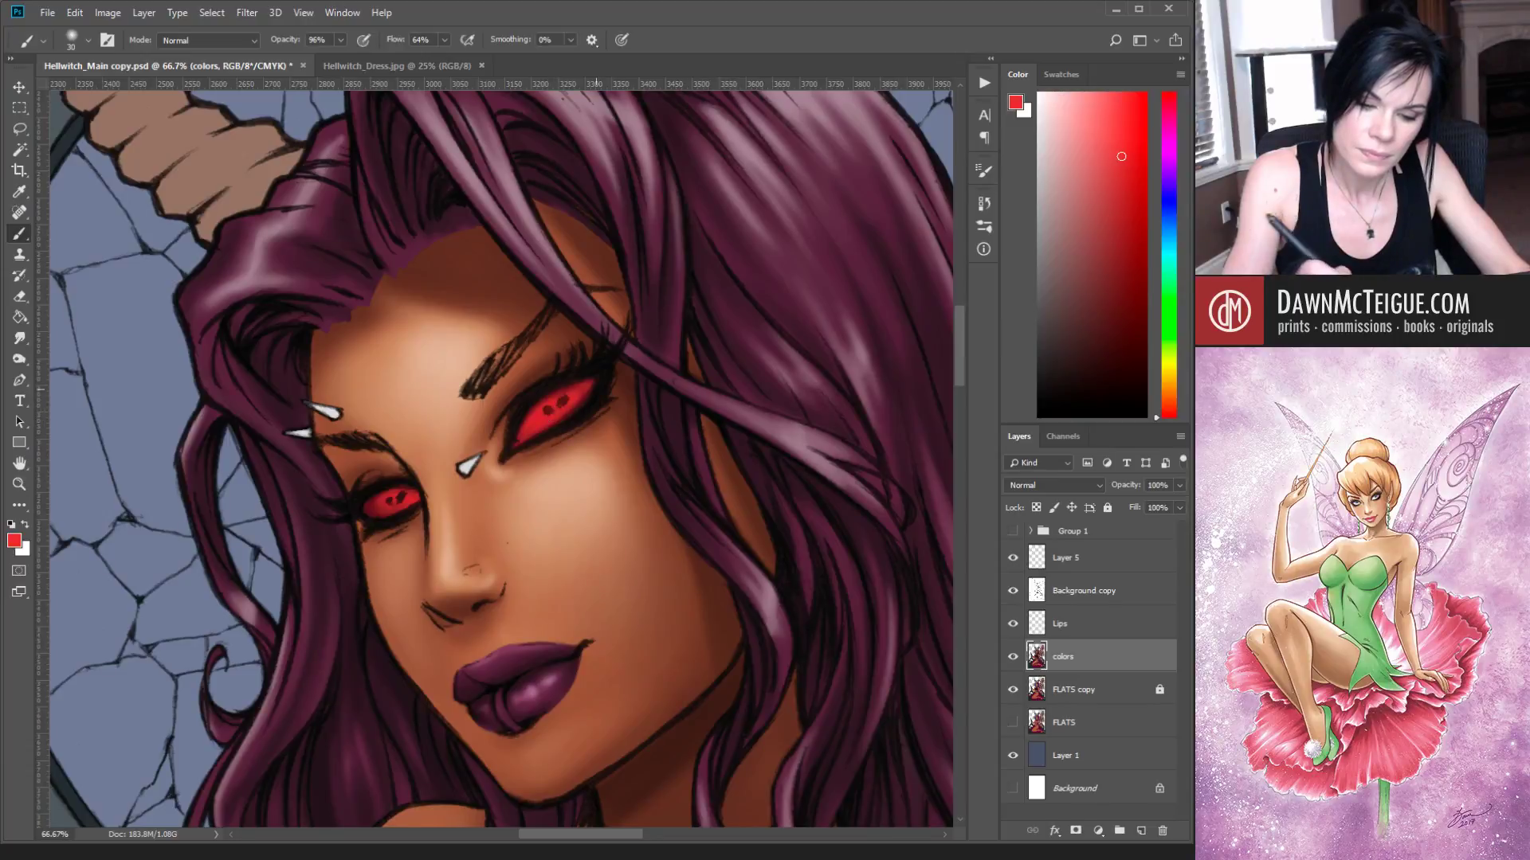
Step: Sample the deep maroon to touch up the eye edges at 30 px, and resample the bright red inside the larger eye
{"action": "left_click", "coordinate": [588, 392], "text": "alt"}
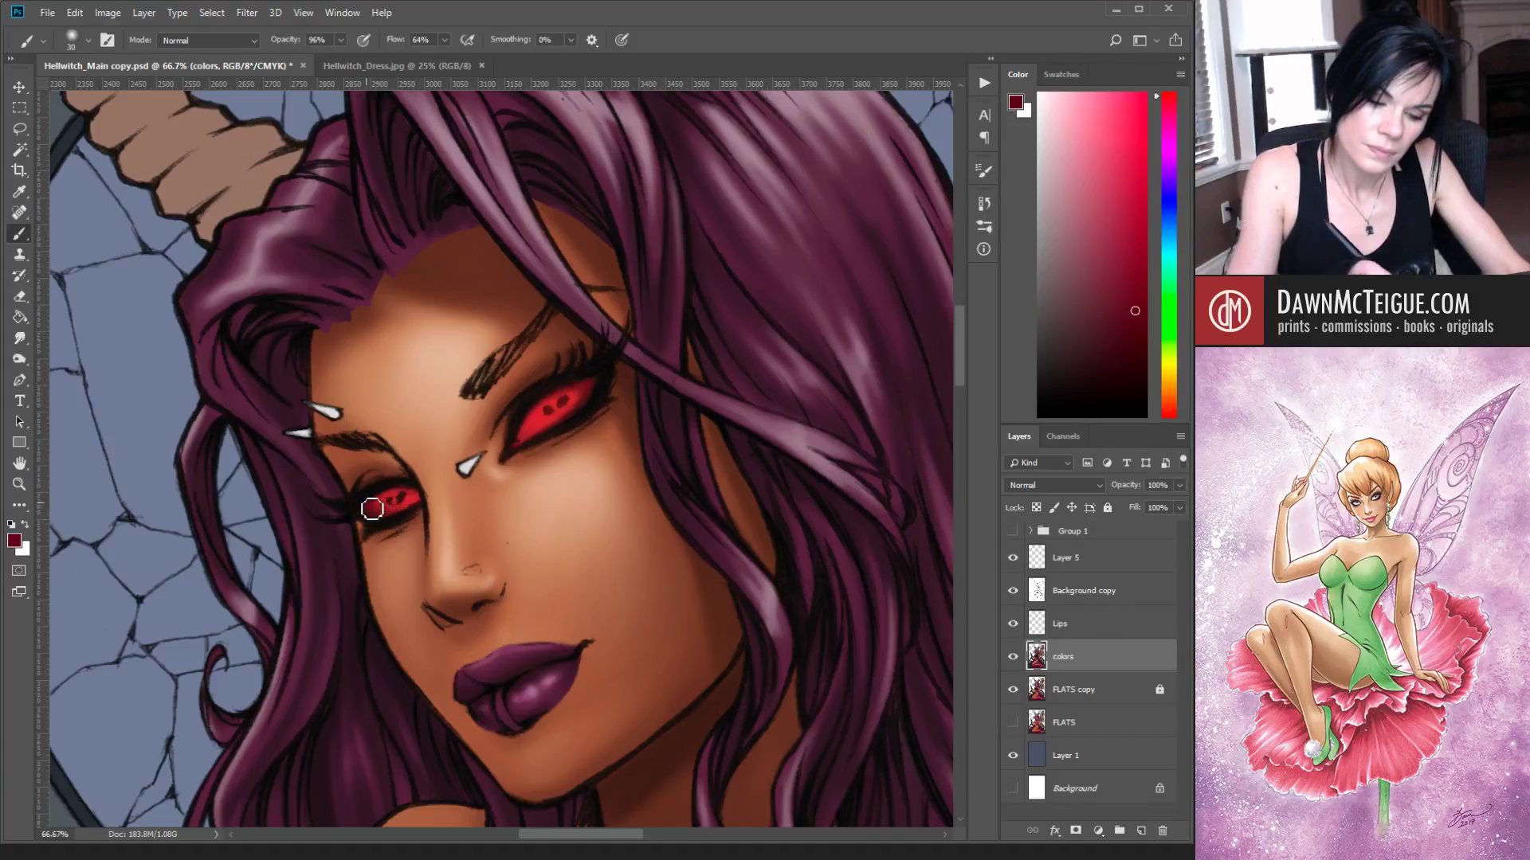
{"action": "left_click", "coordinate": [562, 401]}
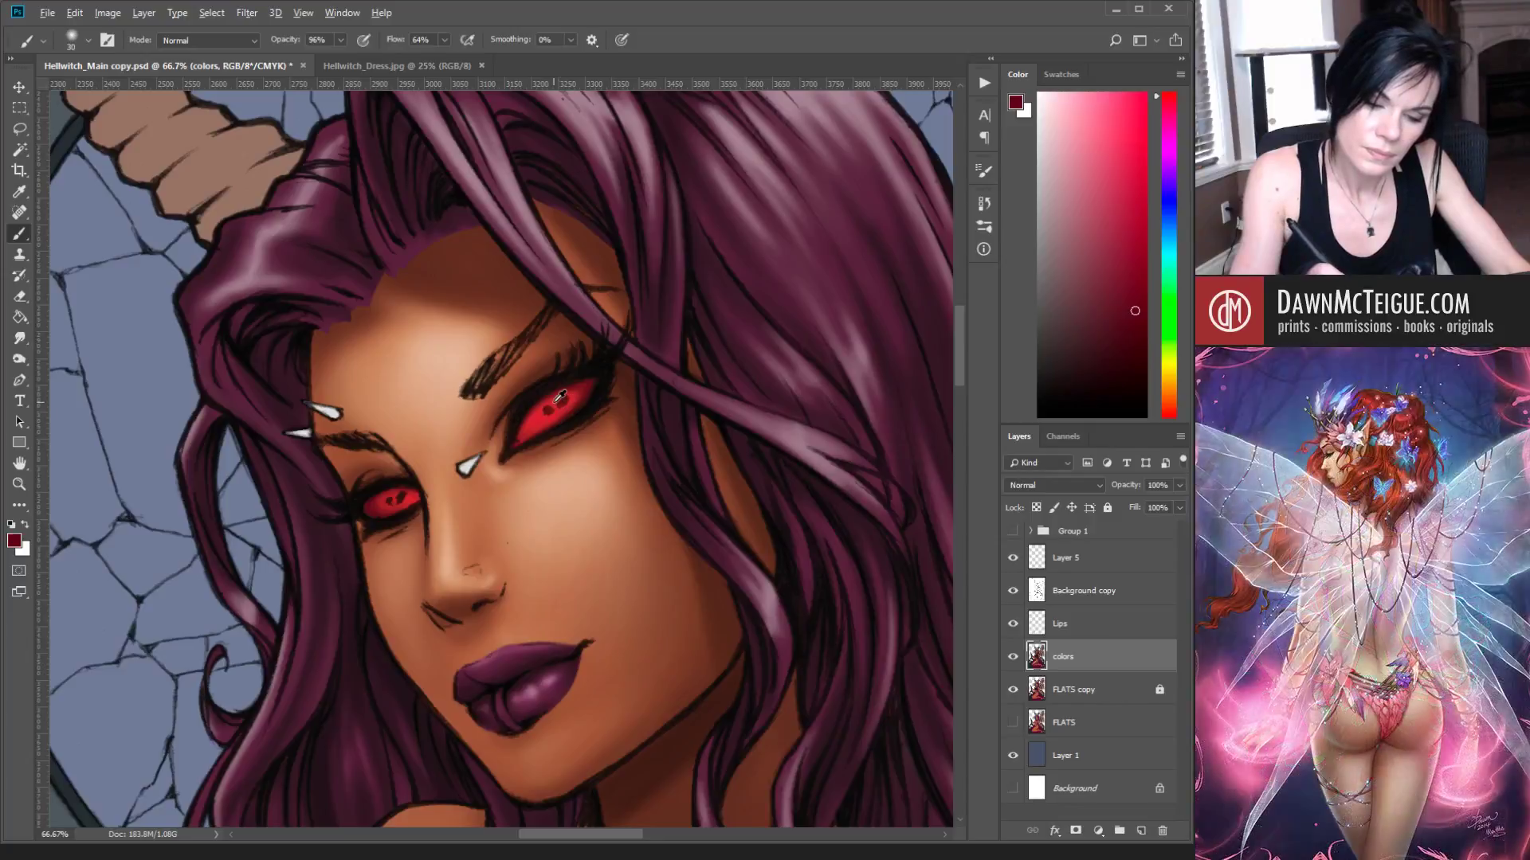
{"action": "left_click", "coordinate": [567, 410], "text": "alt"}
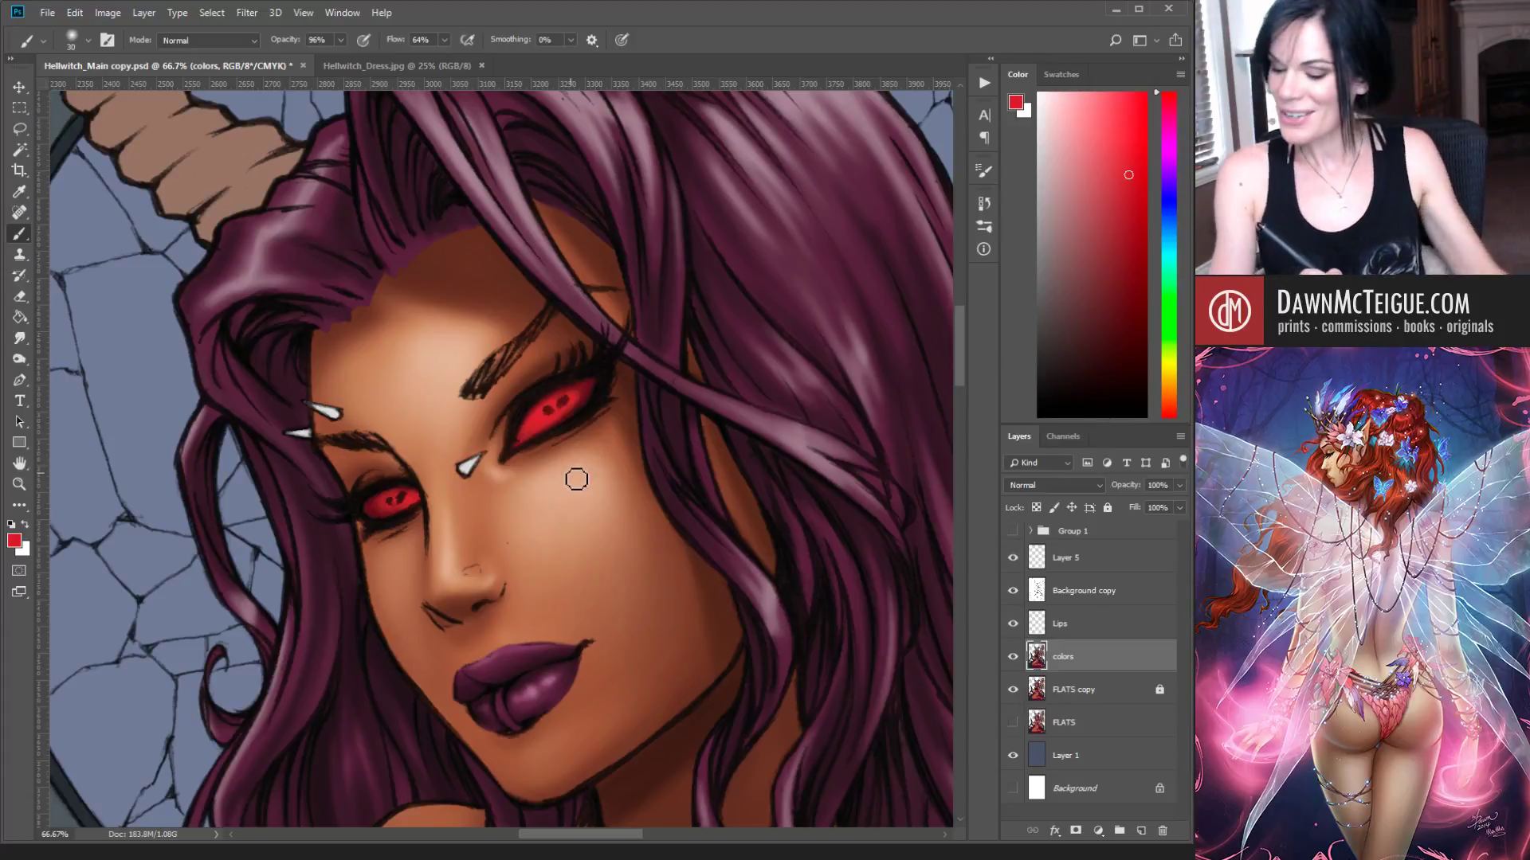
Step: Try brighter reds and their printable in-gamut matches for the eye highlights
{"action": "left_click_drag", "start_coordinate": [1128, 164], "coordinate": [1137, 111]}
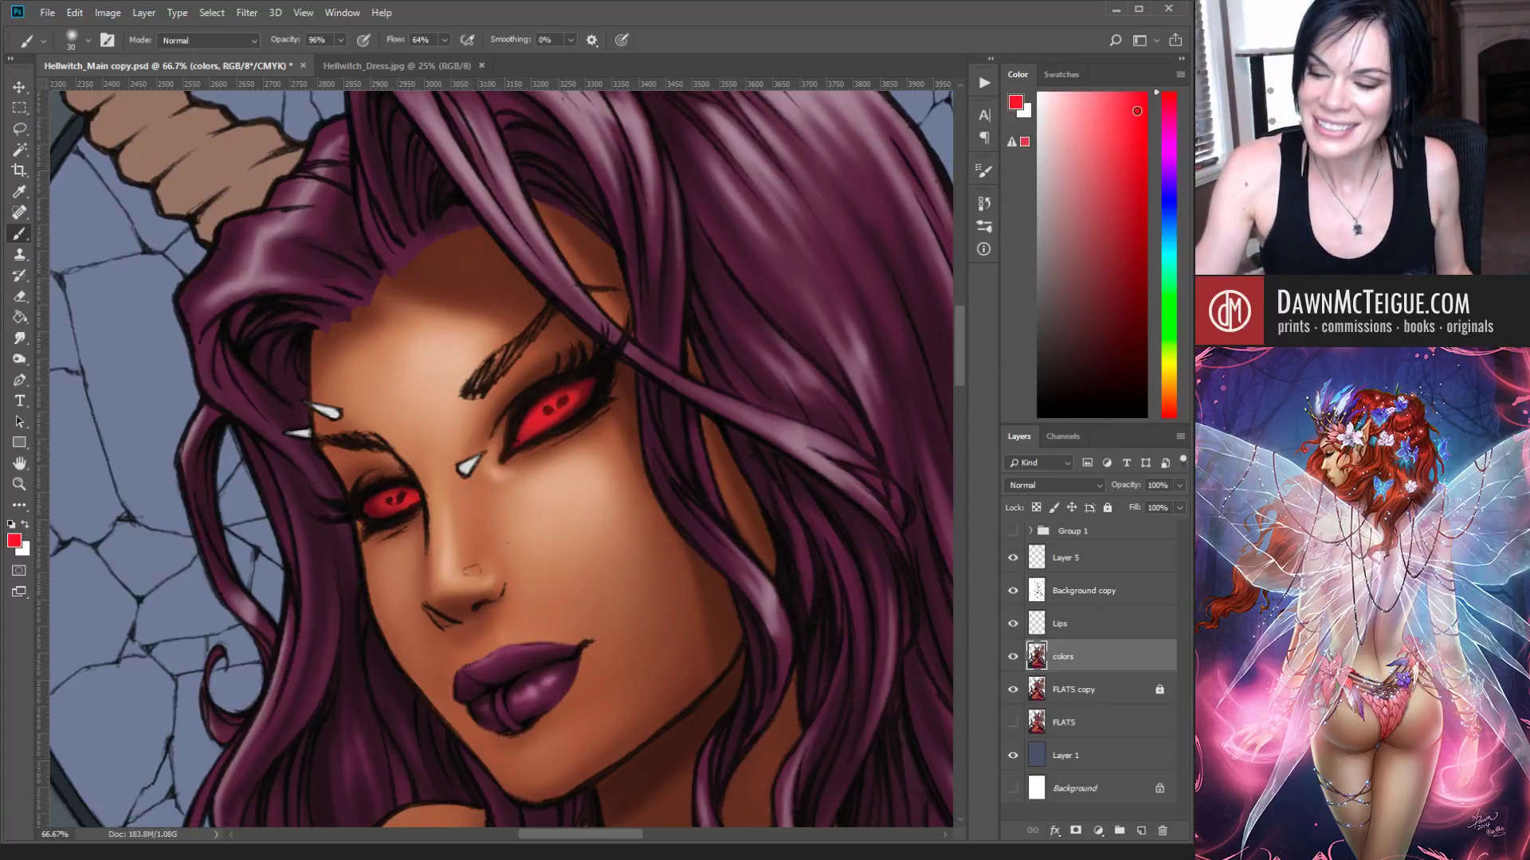
{"action": "left_click", "coordinate": [1024, 142]}
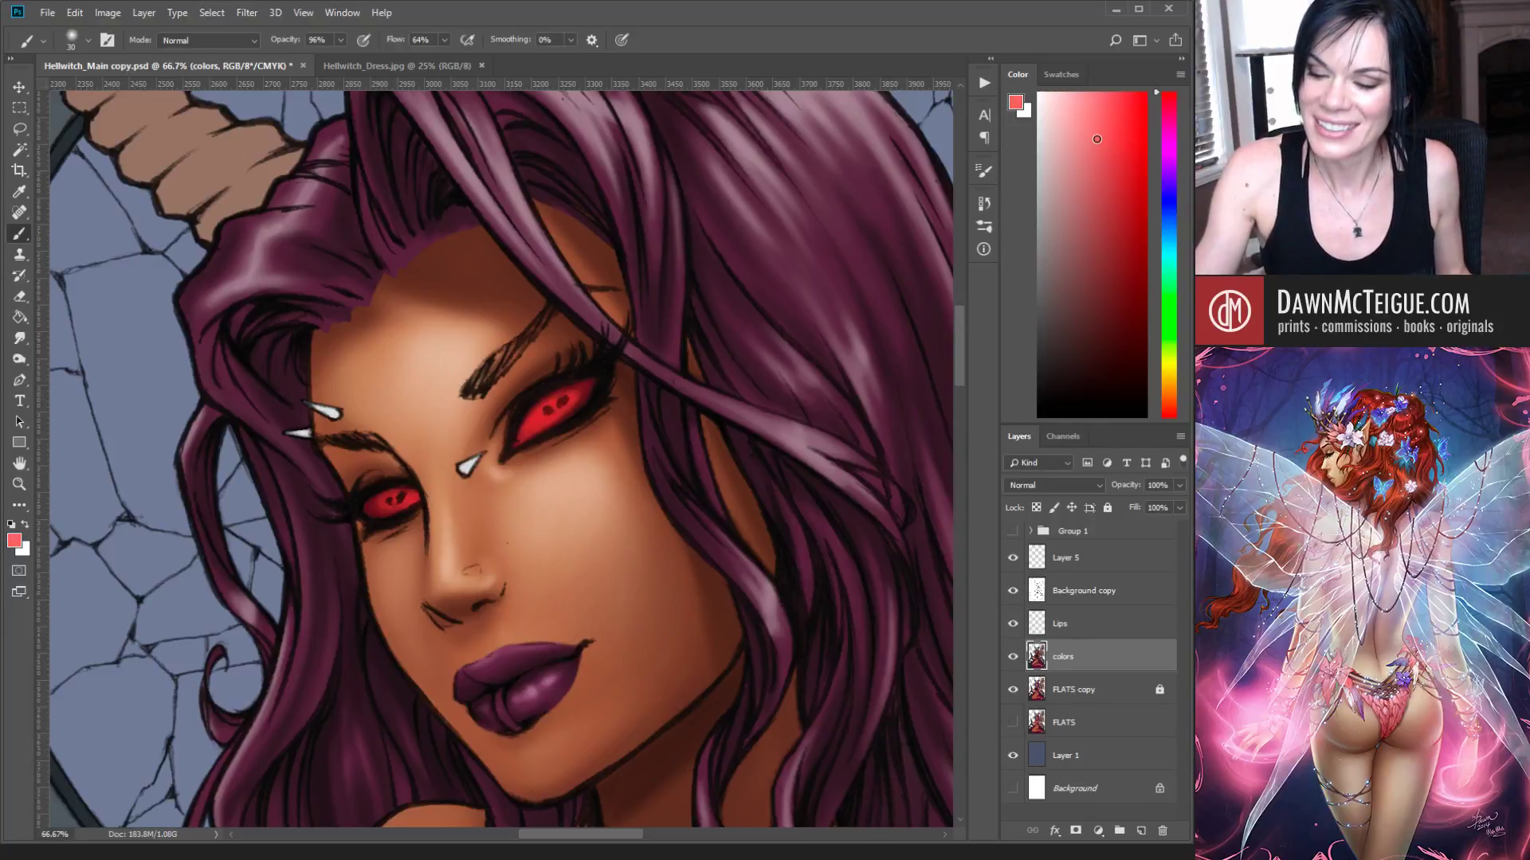
{"action": "left_click", "coordinate": [1117, 167]}
{"action": "left_click_drag", "start_coordinate": [1165, 164], "coordinate": [1172, 444]}
{"action": "mouse_move", "coordinate": [1124, 165]}
{"action": "left_mouse_down"}
{"action": "mouse_move", "coordinate": [1131, 125]}
{"action": "mouse_move", "coordinate": [1145, 131]}
{"action": "left_mouse_up"}
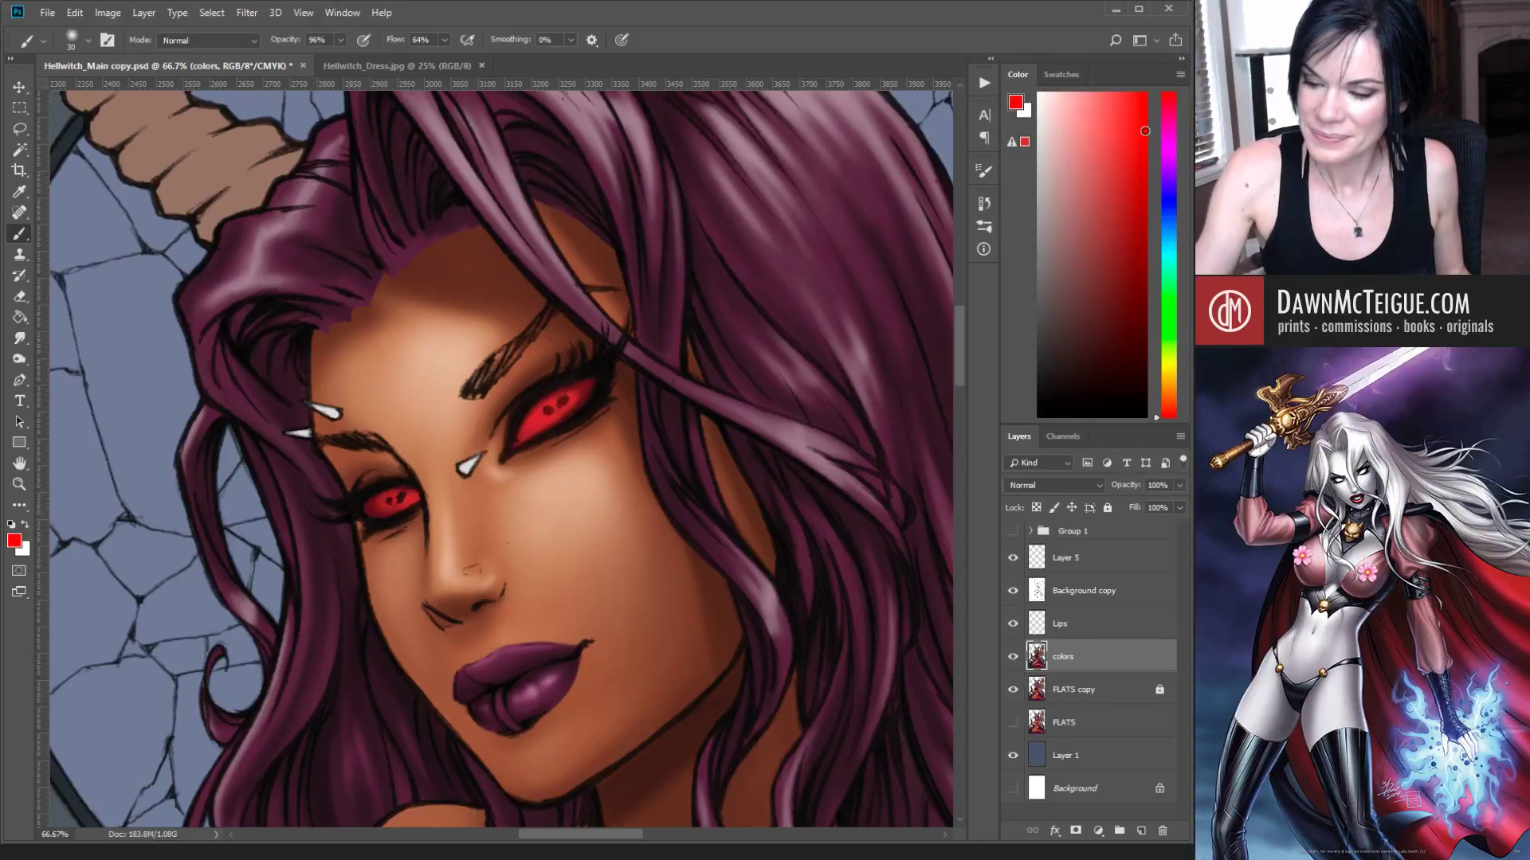
{"action": "left_click", "coordinate": [1026, 143]}
{"action": "left_click_drag", "start_coordinate": [1128, 153], "coordinate": [1143, 171]}
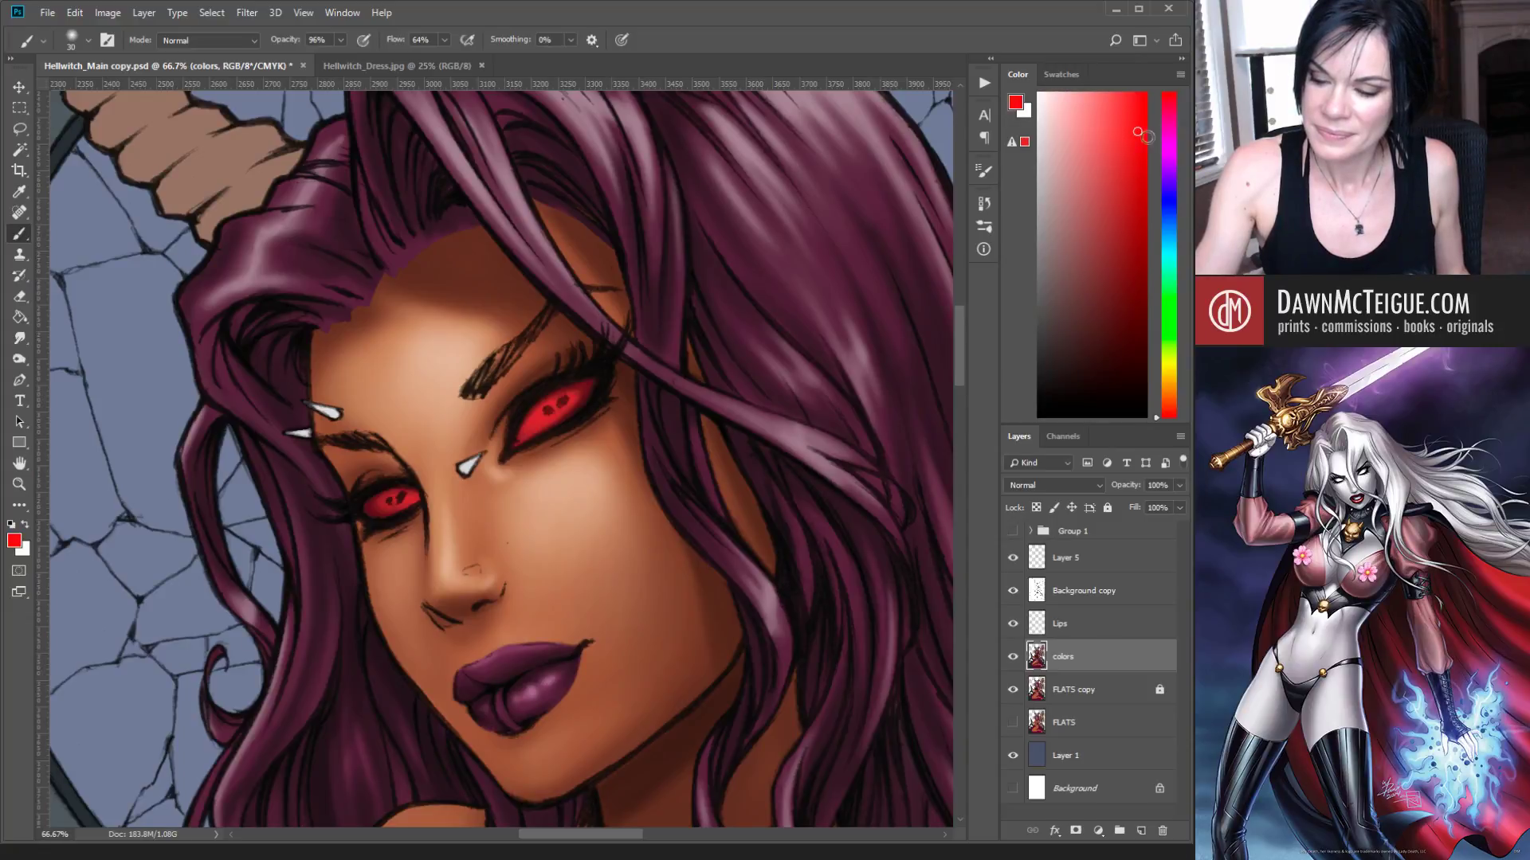
Step: Choose a vivid pure red, switch it to its printable in-gamut match, and brighten the larger eye at 30 px
{"action": "left_click", "coordinate": [1161, 412]}
{"action": "left_click_drag", "start_coordinate": [1161, 412], "coordinate": [1161, 419]}
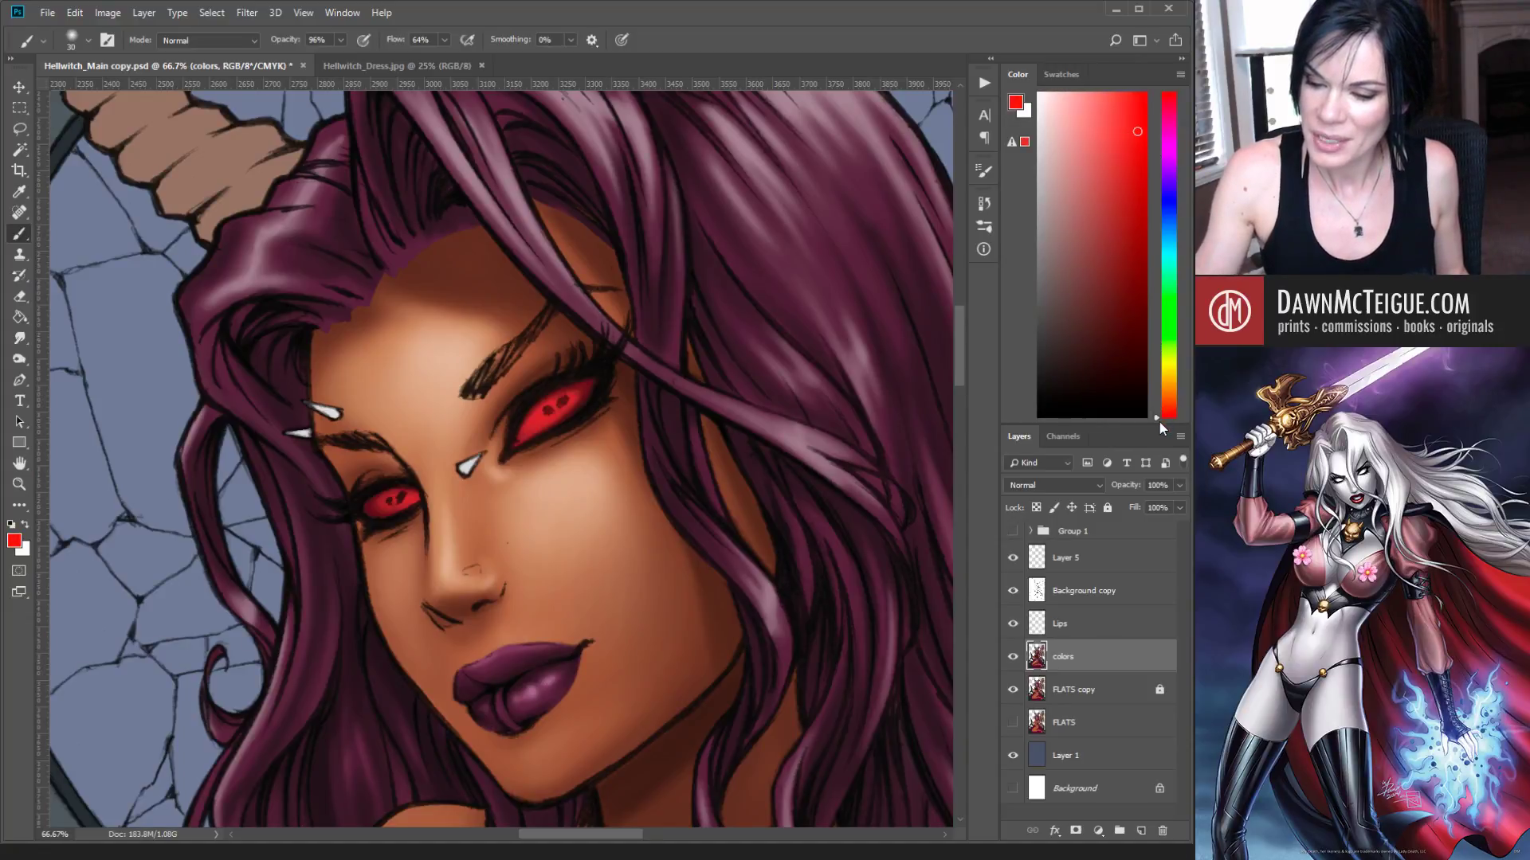
{"action": "left_click", "coordinate": [1144, 113]}
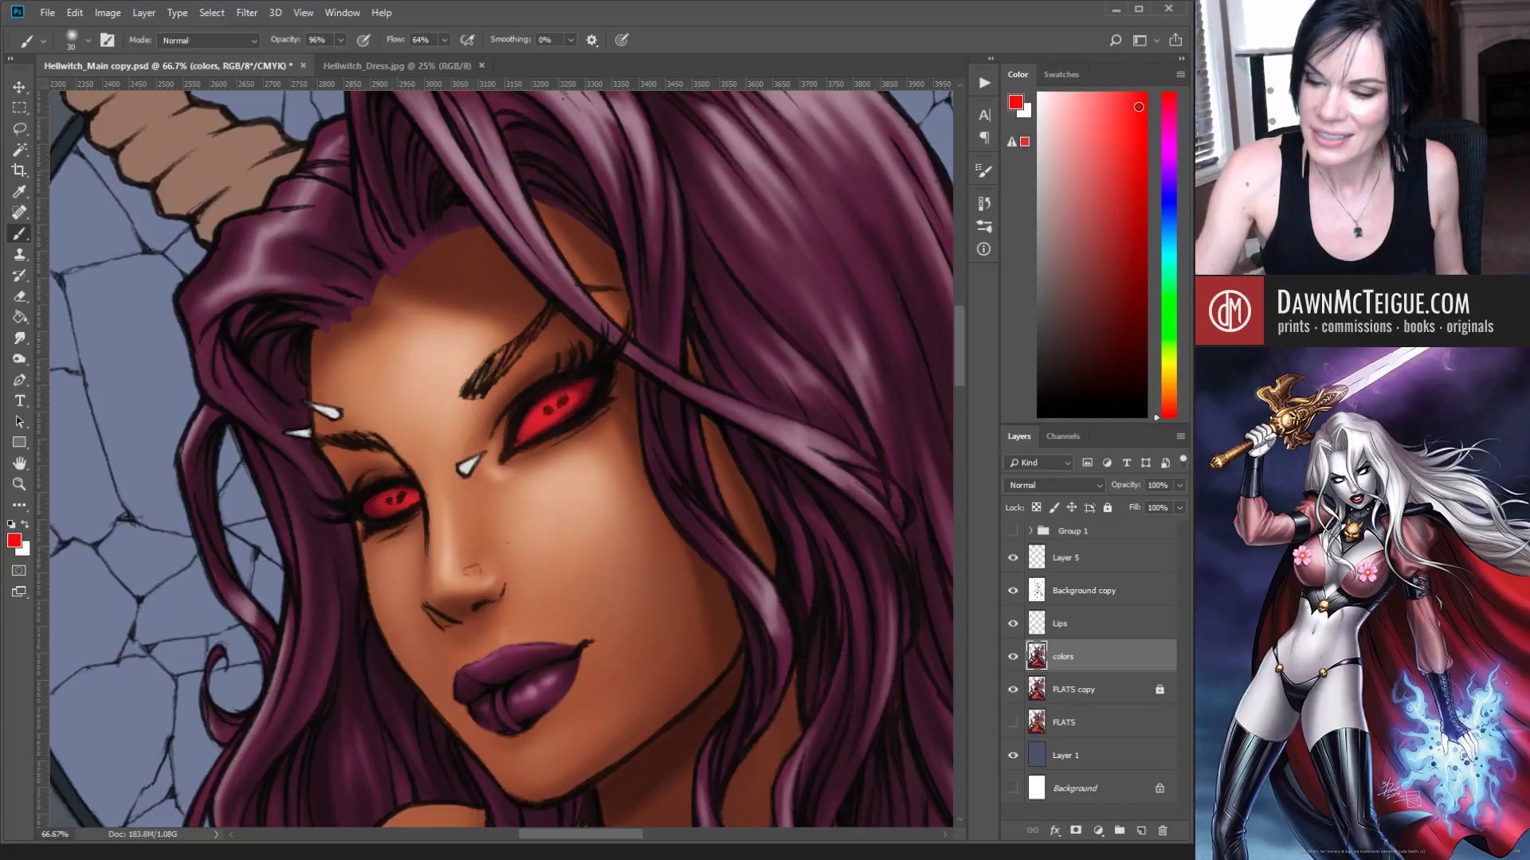
{"action": "left_click", "coordinate": [1026, 143]}
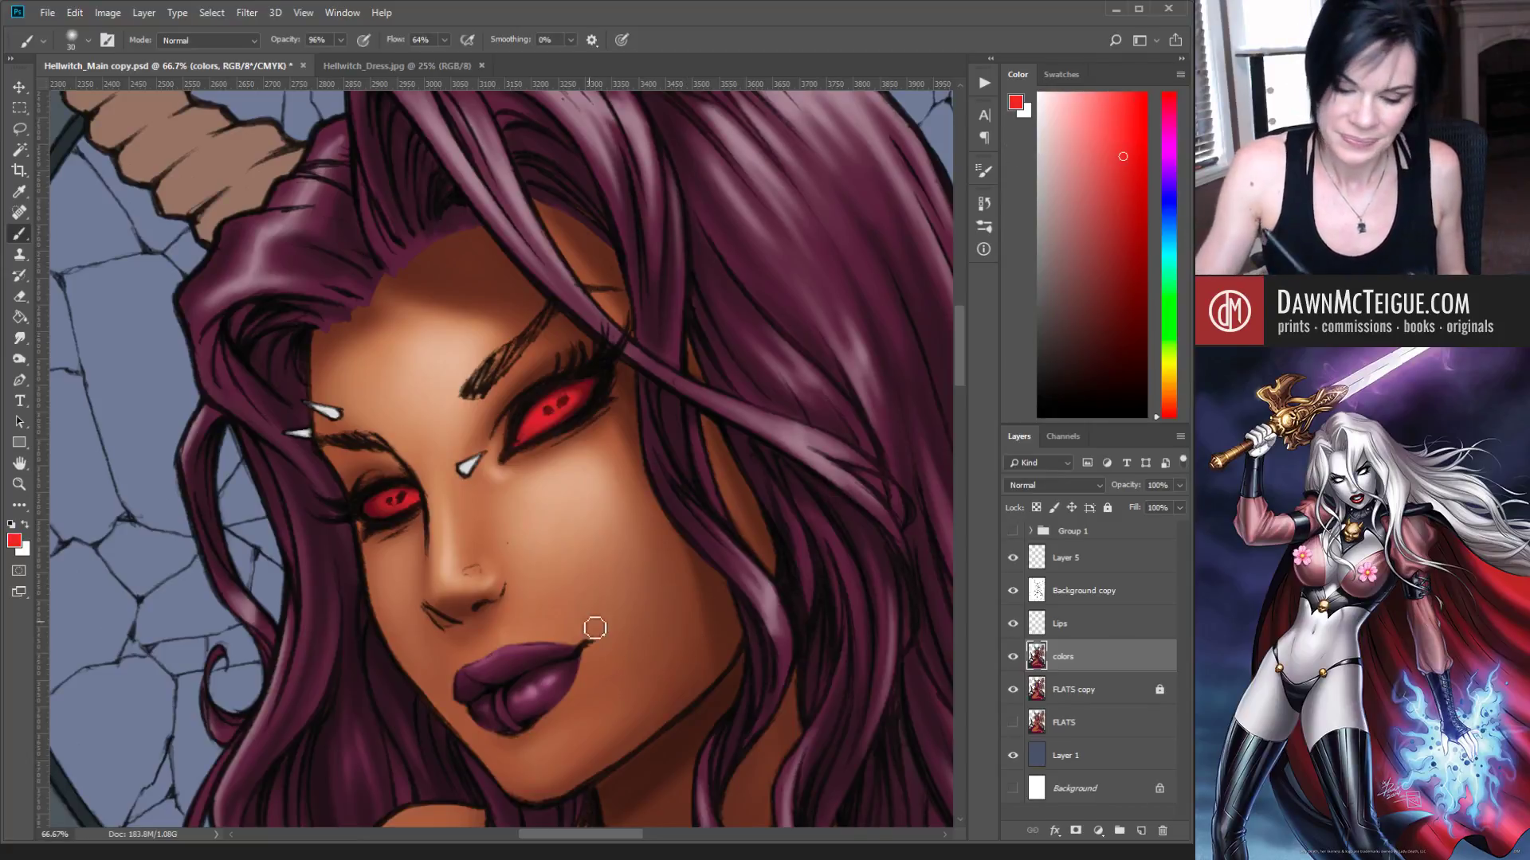
{"action": "mouse_move", "coordinate": [558, 418]}
{"action": "left_mouse_down"}
{"action": "mouse_move", "coordinate": [547, 425]}
{"action": "mouse_move", "coordinate": [568, 409]}
{"action": "mouse_move", "coordinate": [553, 422]}
{"action": "left_mouse_up"}
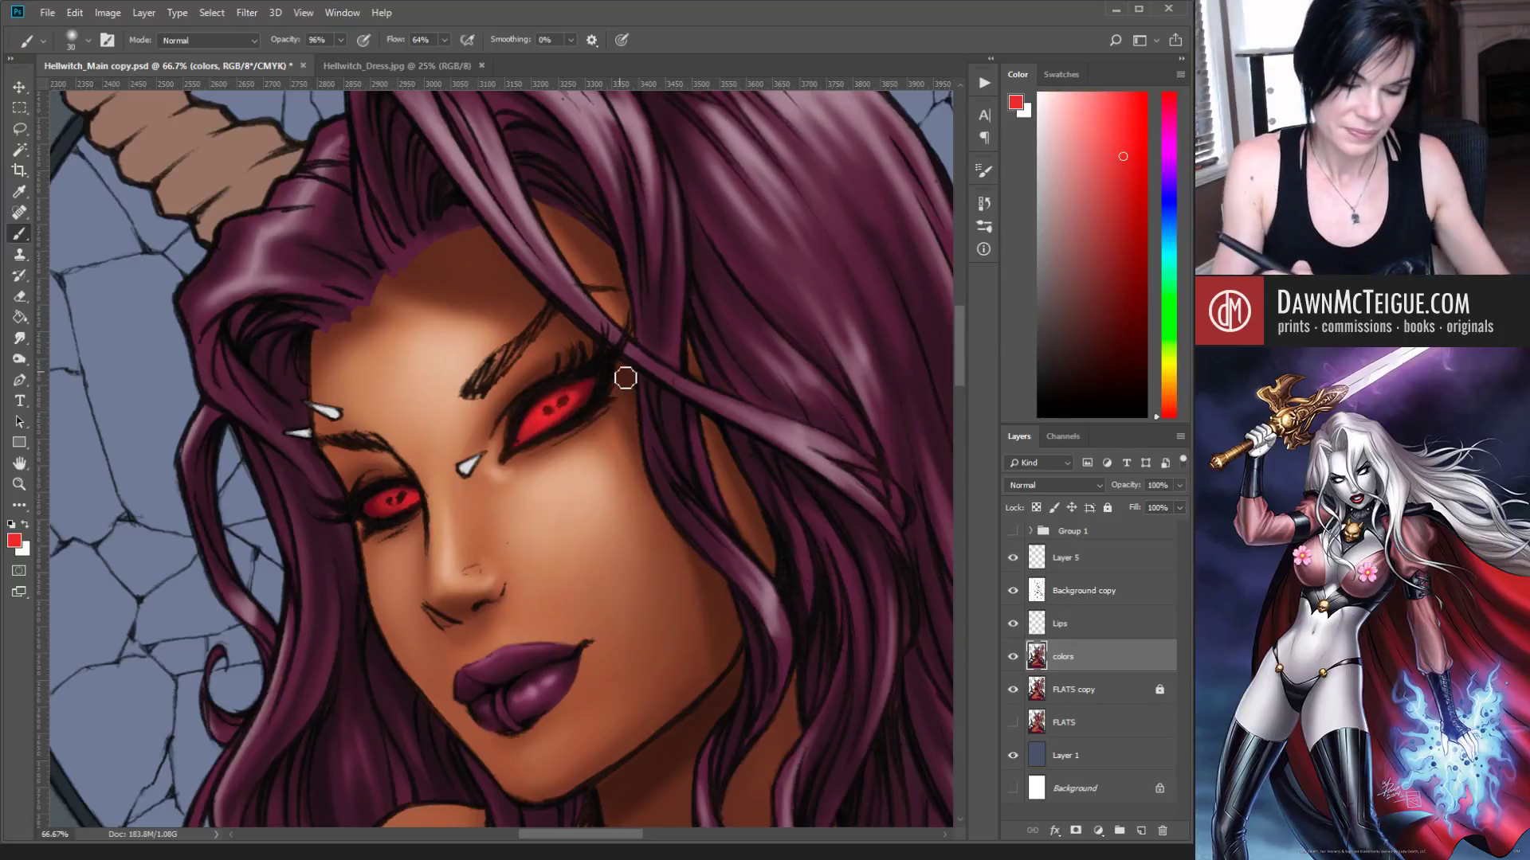
Step: Darken the color to a deep pure-hue red and shade the inner and lower edges of both eyes at 30 px
{"action": "left_click", "coordinate": [1127, 267]}
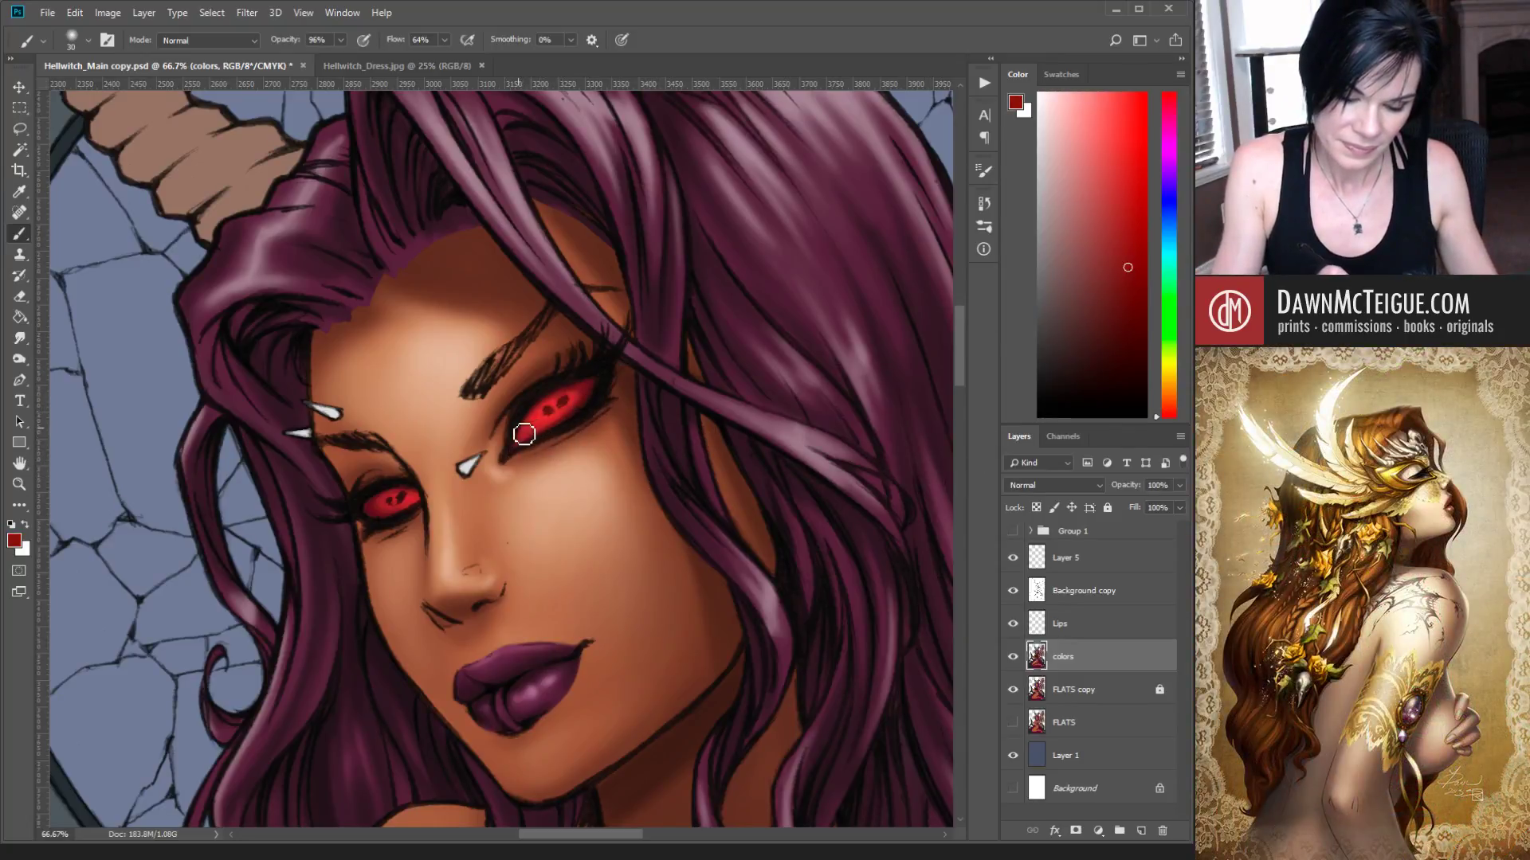
{"action": "mouse_move", "coordinate": [387, 501]}
{"action": "left_mouse_down"}
{"action": "mouse_move", "coordinate": [365, 518]}
{"action": "mouse_move", "coordinate": [382, 524]}
{"action": "left_mouse_up"}
{"action": "left_click", "coordinate": [650, 440], "text": "alt"}
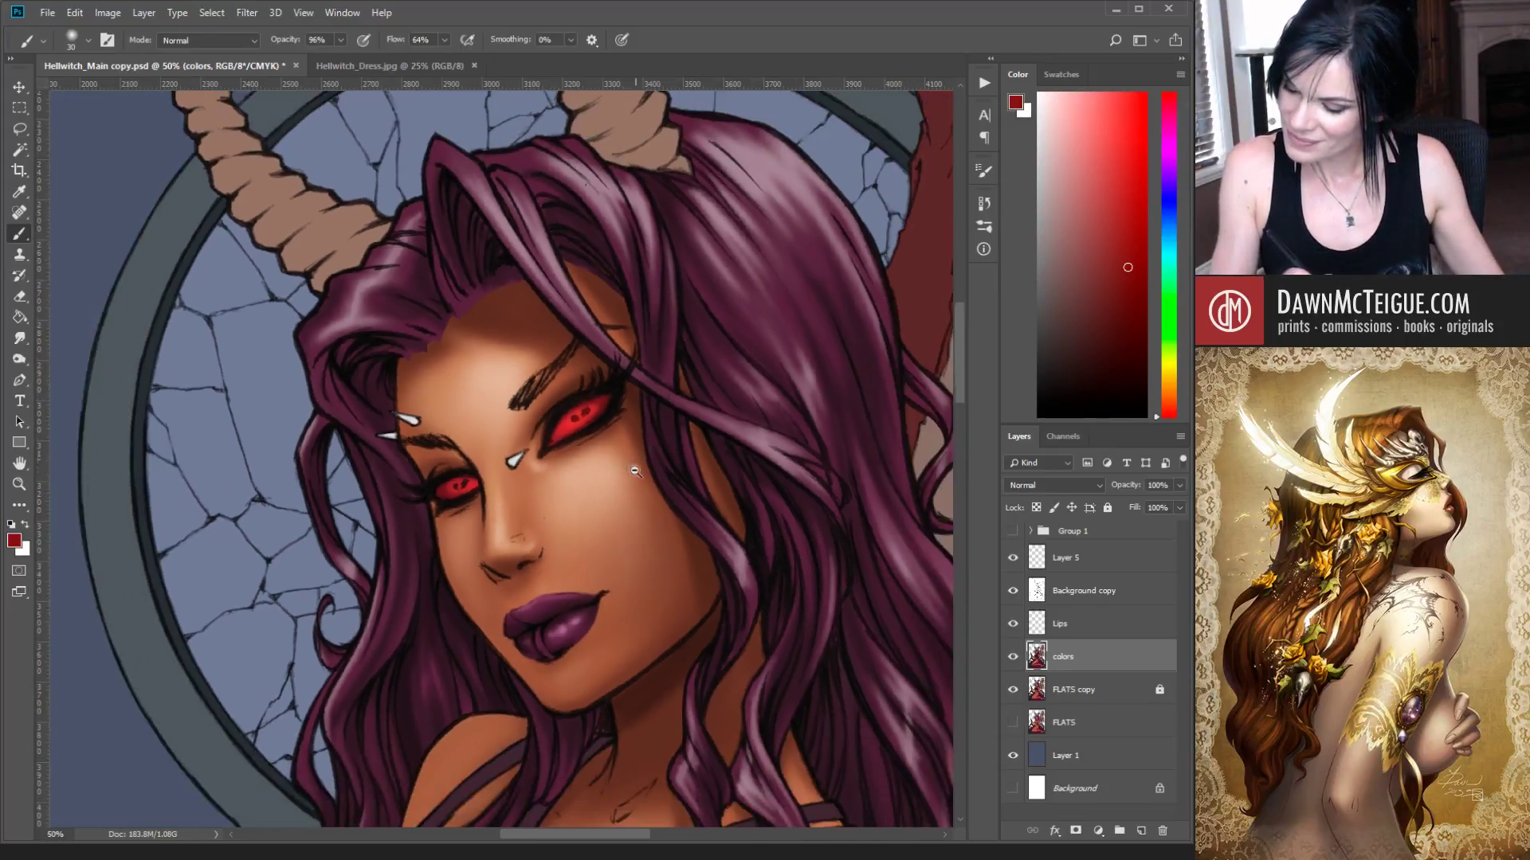
{"action": "left_click", "coordinate": [606, 478], "text": "alt"}
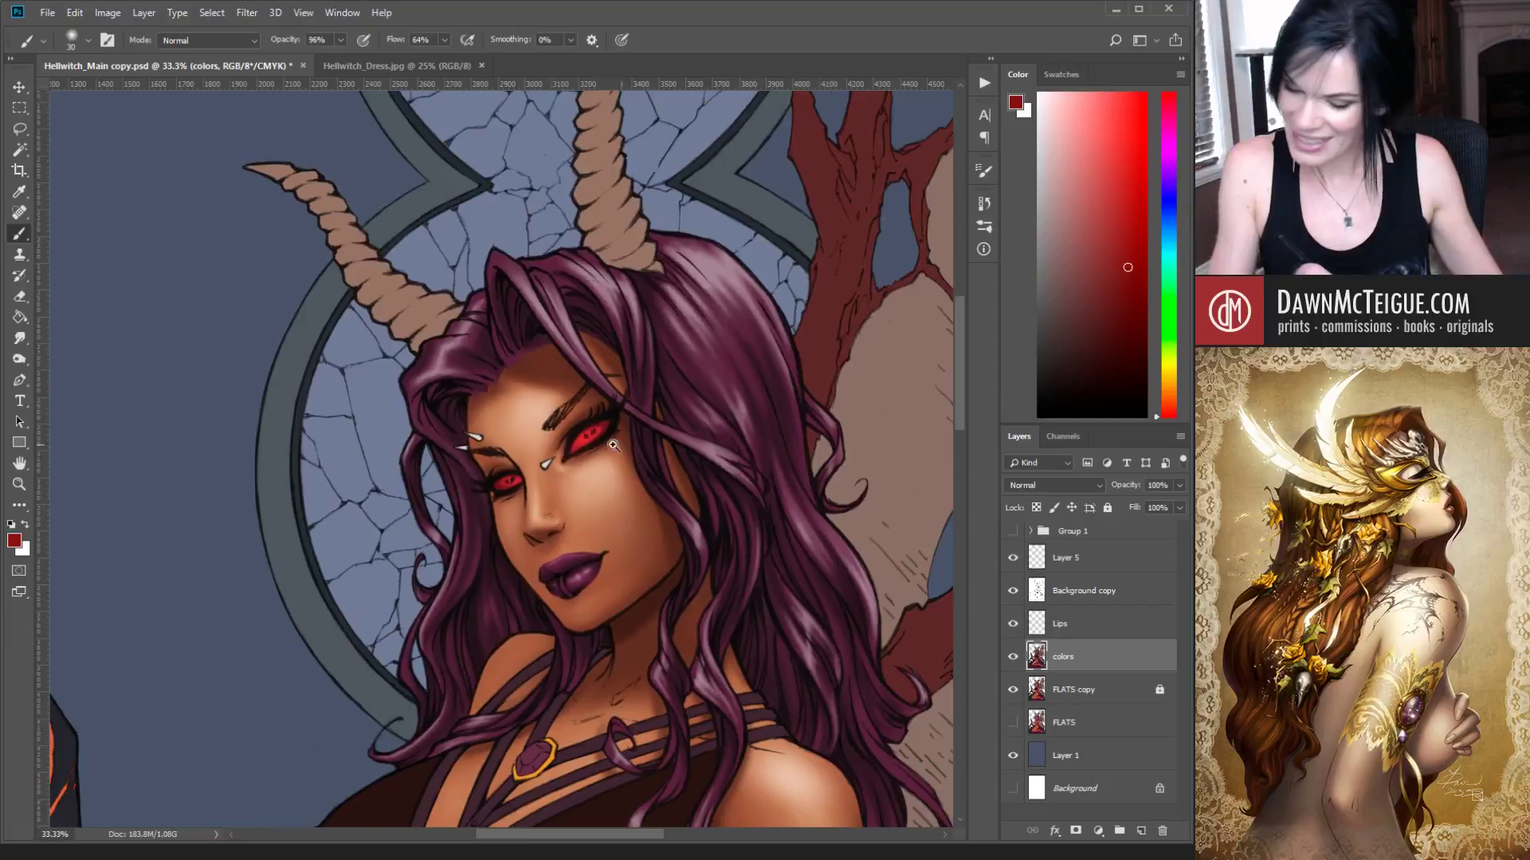
{"action": "left_click", "coordinate": [608, 518], "text": "ctrl"}
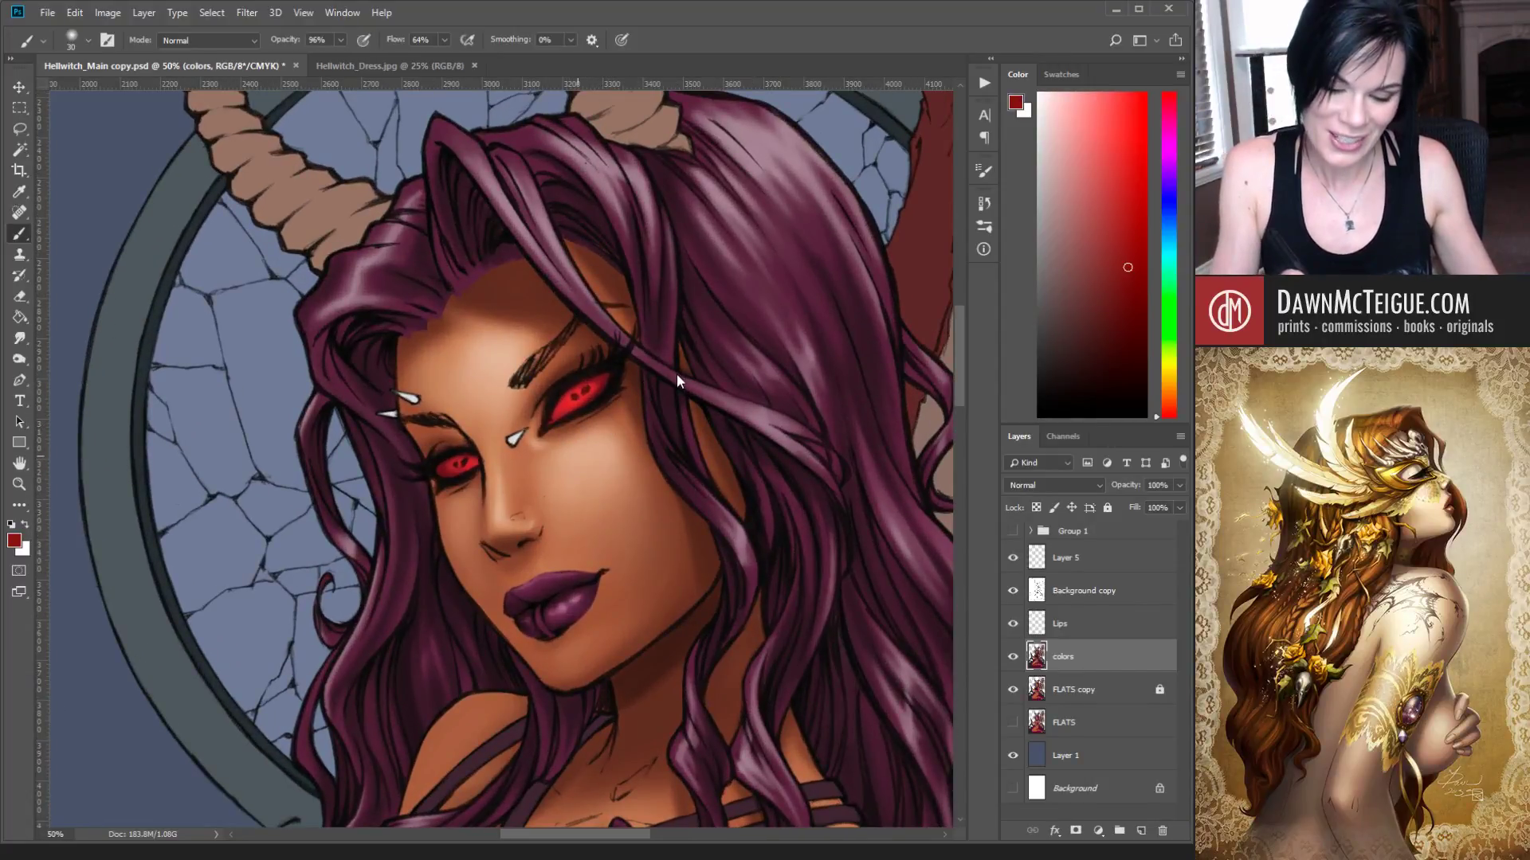
Step: Set a 15 px brush with a near-black maroon, and add a new layer directly above the Background copy layer
{"action": "key", "text": "bracketleft"}
{"action": "key", "text": "bracketleft"}
{"action": "key", "text": "bracketleft"}
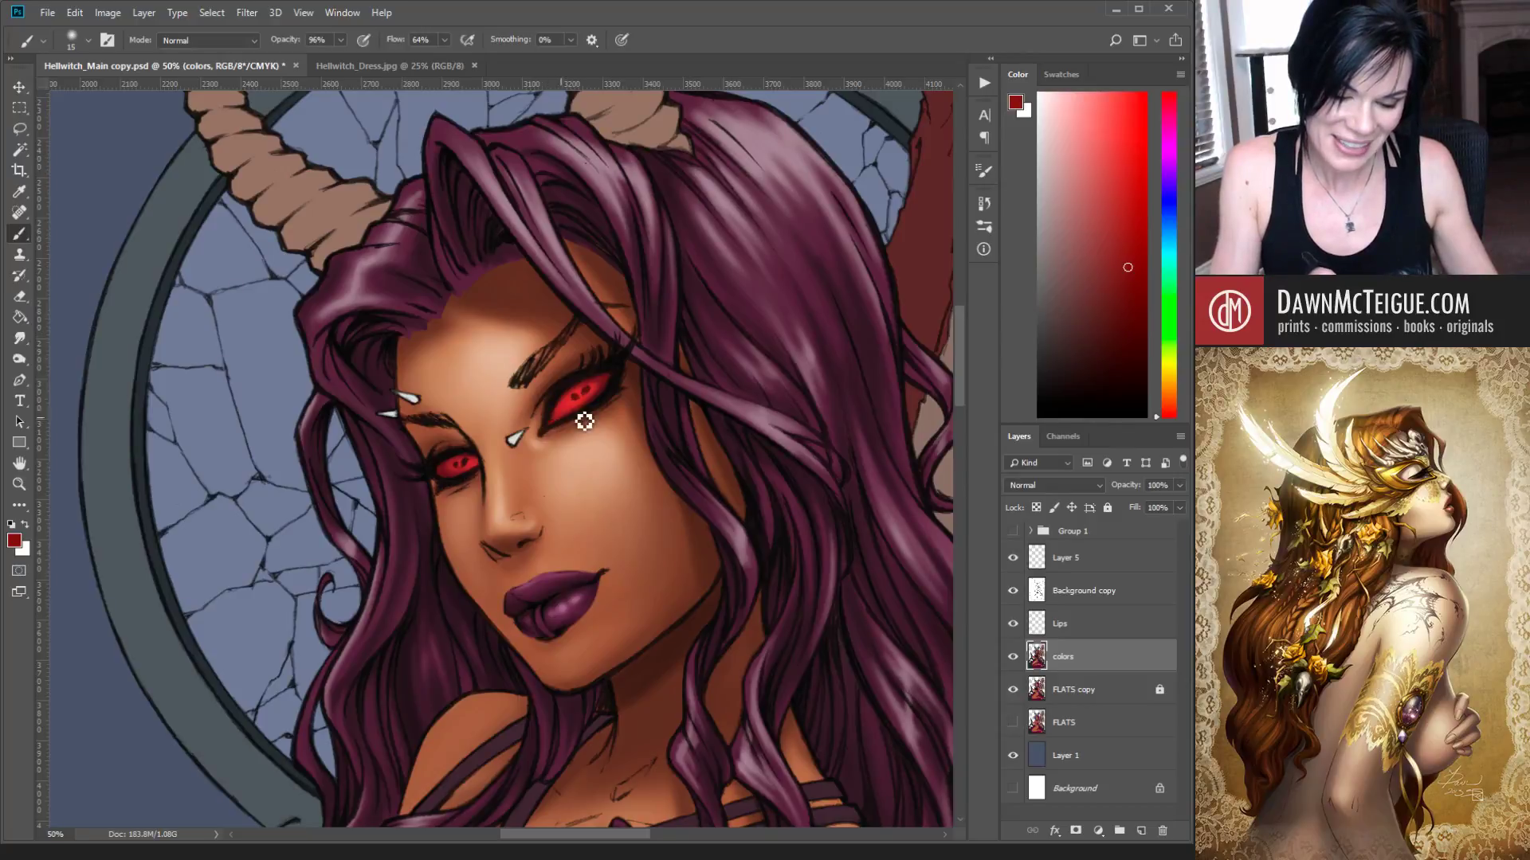
{"action": "left_click", "coordinate": [1109, 357]}
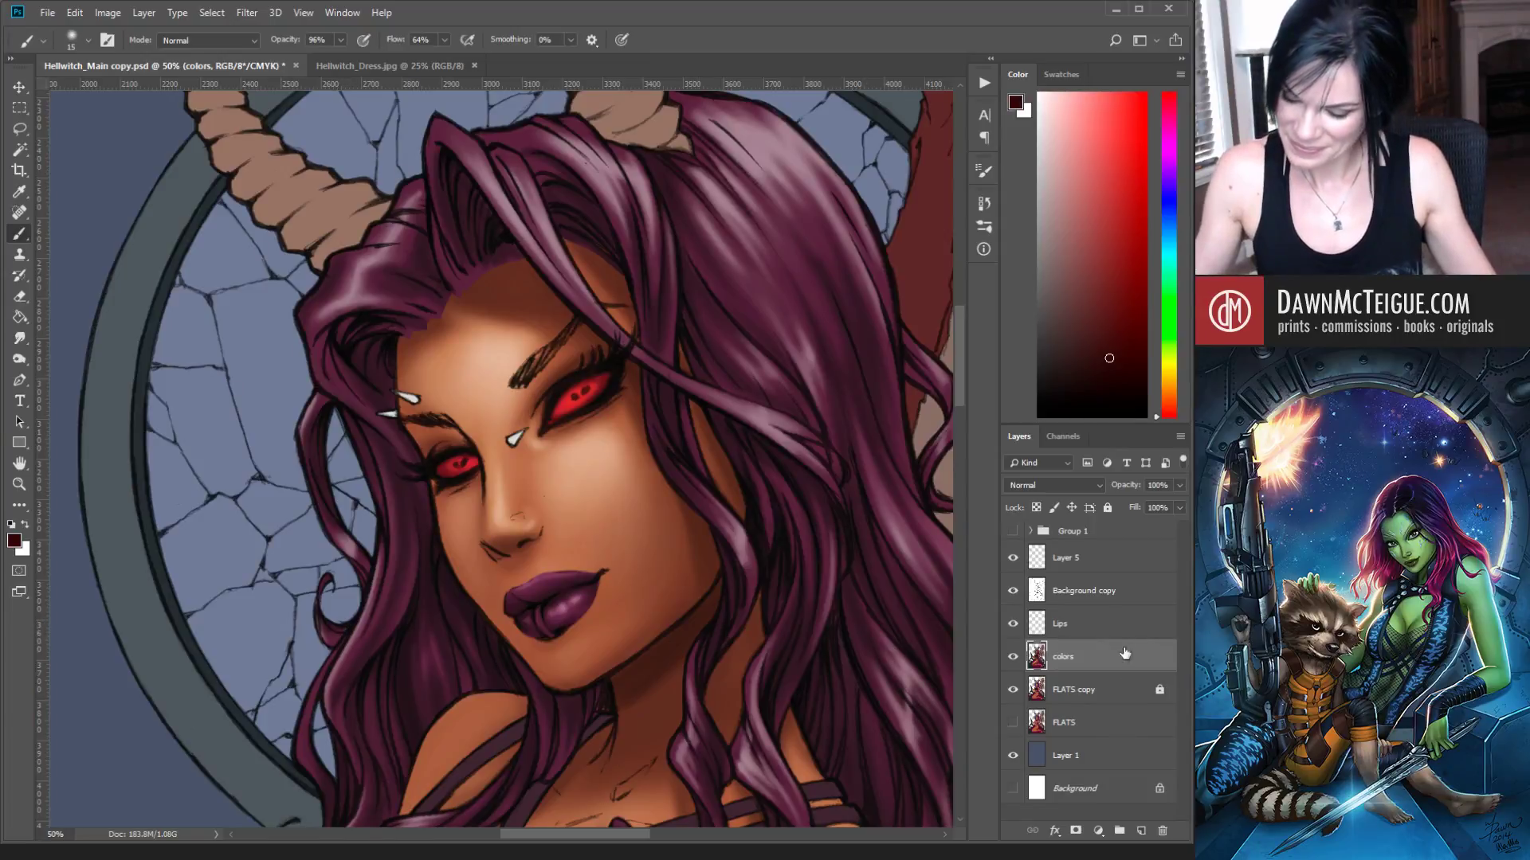
{"action": "left_click", "coordinate": [1128, 590]}
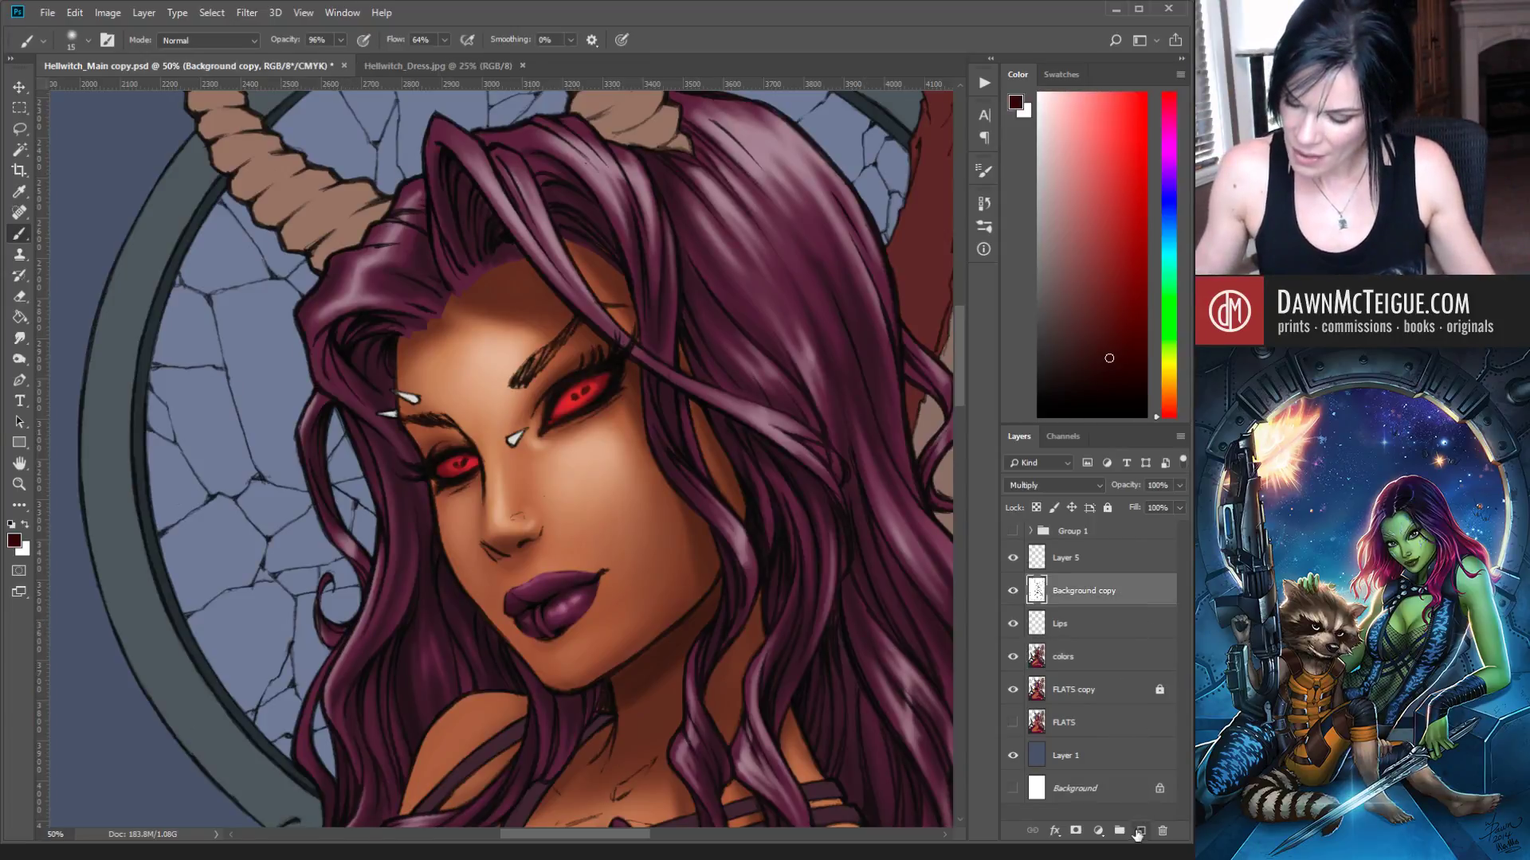
{"action": "left_click", "coordinate": [1141, 831]}
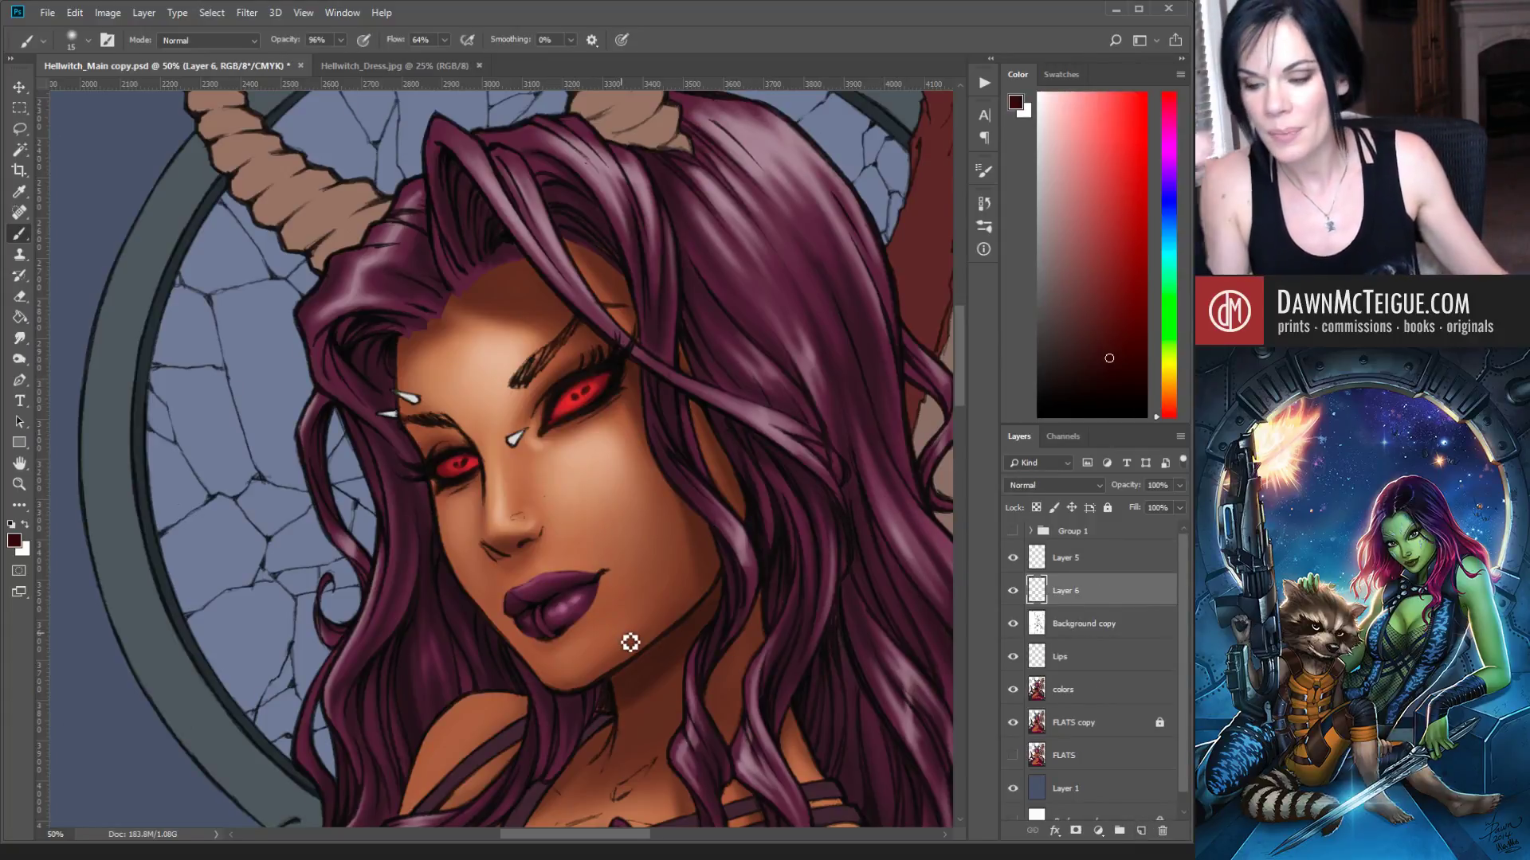
Step: Choose a very pale pink and paint small highlights in the larger eye on the new layer with a 10 px brush
{"action": "left_click", "coordinate": [1049, 102]}
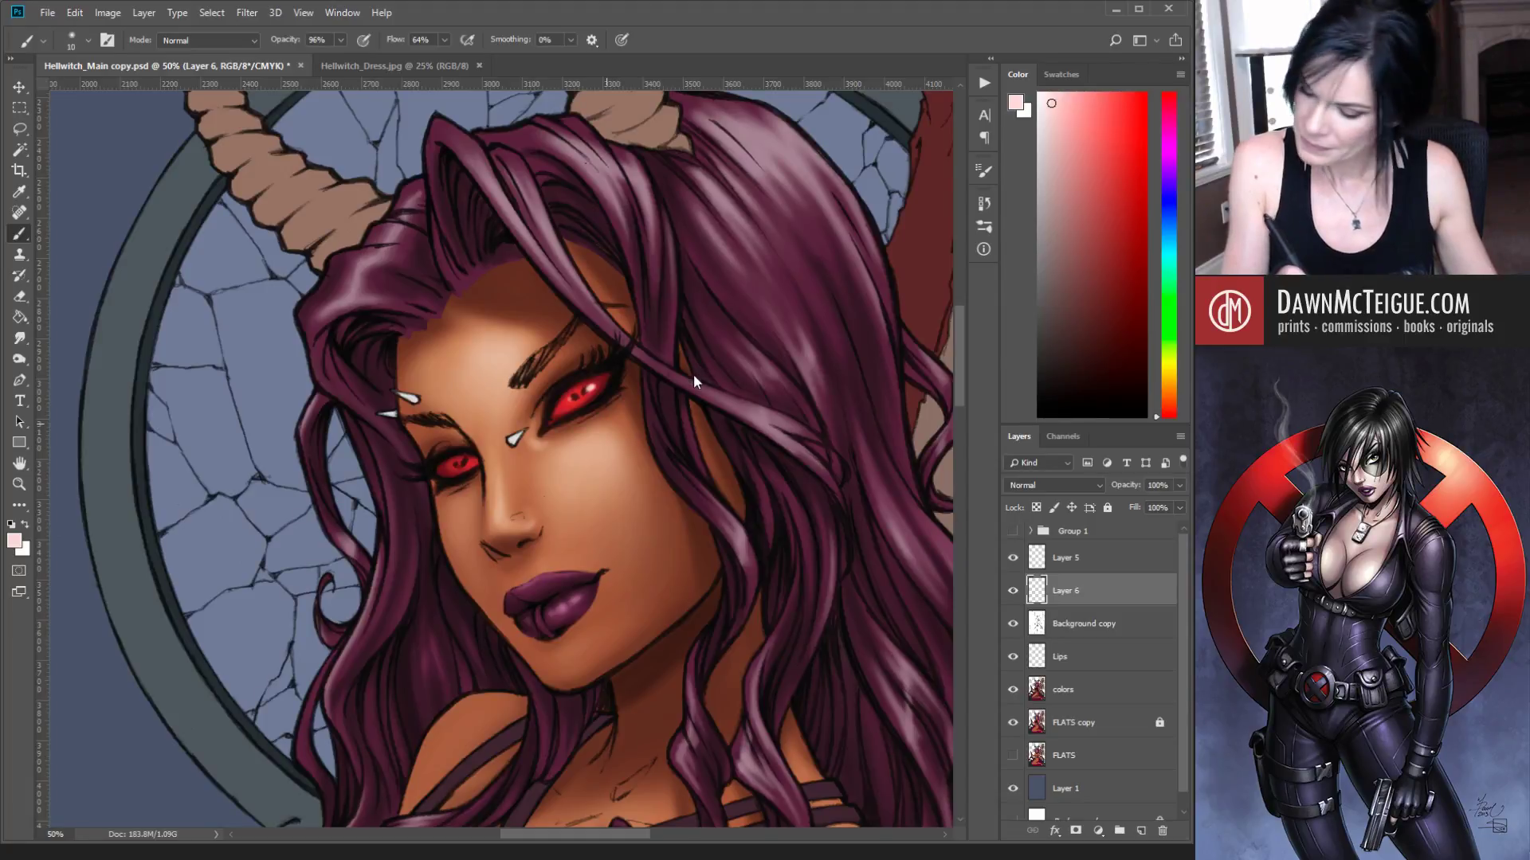
{"action": "key", "text": "bracketright"}
{"action": "key", "text": "bracketright"}
{"action": "key", "text": "bracketright"}
{"action": "key", "text": "bracketright"}
{"action": "key", "text": "bracketright"}
{"action": "key", "text": "bracketright"}
{"action": "key", "text": "bracketright"}
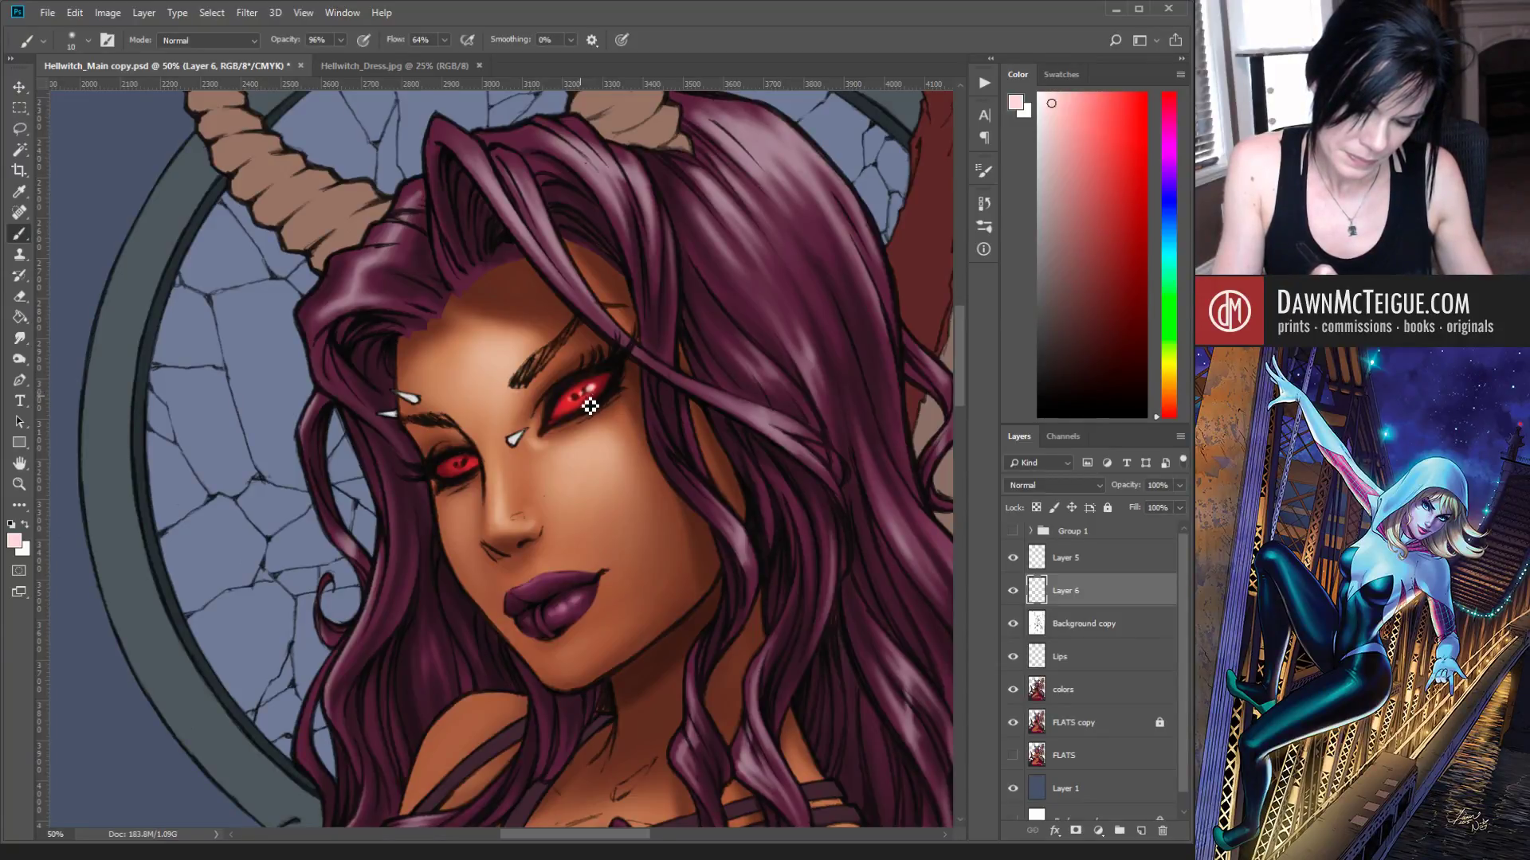
Step: Check the eye highlights at 16.67%, and erase the pale pink highlight from the larger eye with a 12 px Eraser
{"action": "left_click", "coordinate": [714, 538], "text": "ctrl+alt"}
{"action": "left_click", "coordinate": [723, 562], "text": "ctrl+alt"}
{"action": "left_click", "coordinate": [723, 580], "text": "ctrl+alt"}
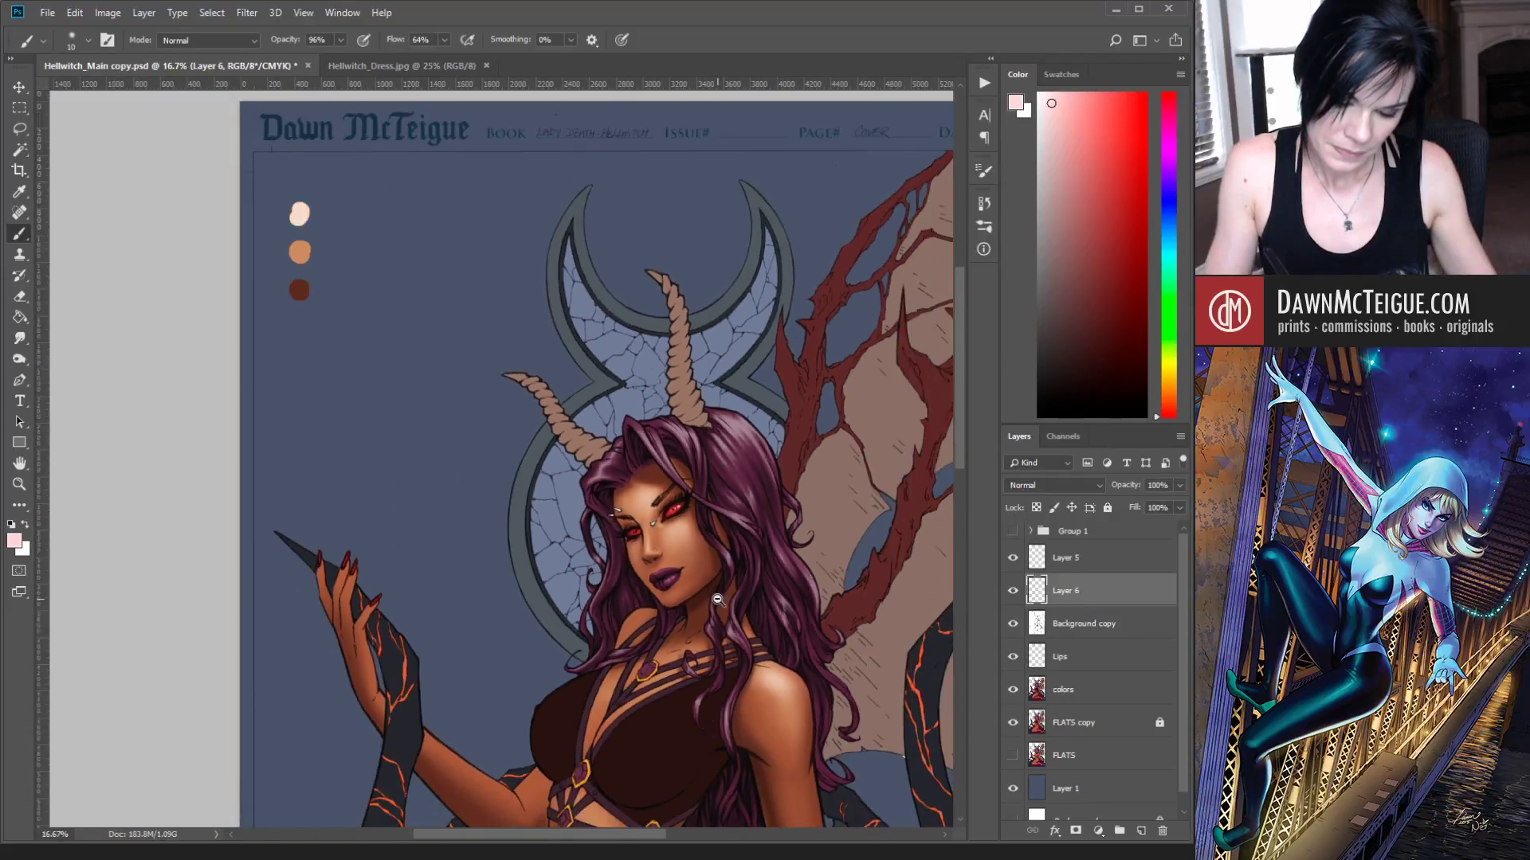
{"action": "left_click", "coordinate": [710, 599], "text": "ctrl+alt"}
{"action": "left_click", "coordinate": [720, 631], "text": "ctrl"}
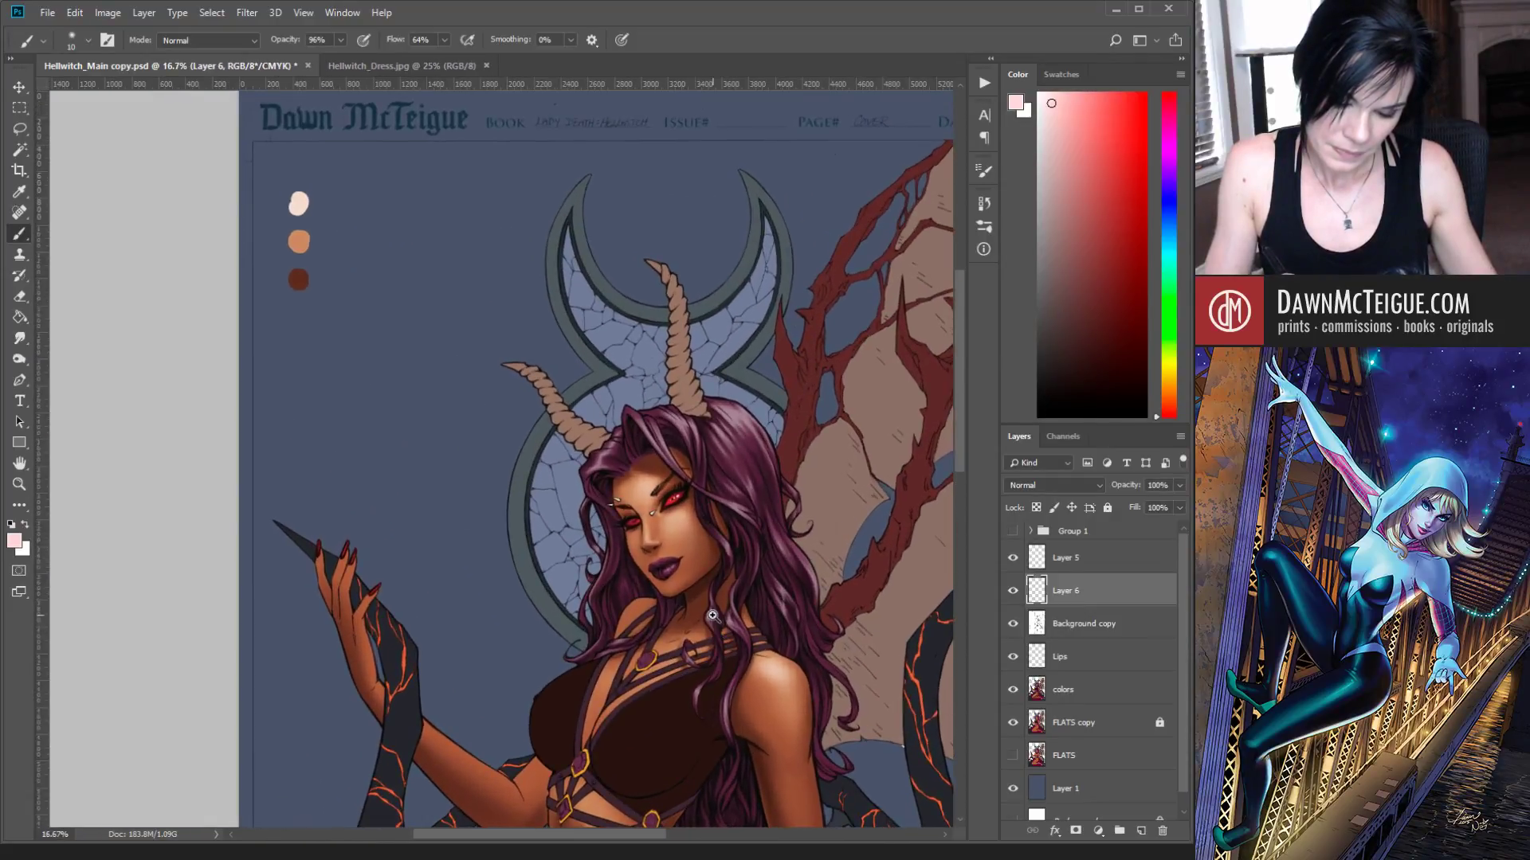
{"action": "left_click", "coordinate": [715, 626], "text": "ctrl"}
{"action": "left_click", "coordinate": [711, 619], "text": "ctrl"}
{"action": "left_click", "coordinate": [707, 614], "text": "ctrl"}
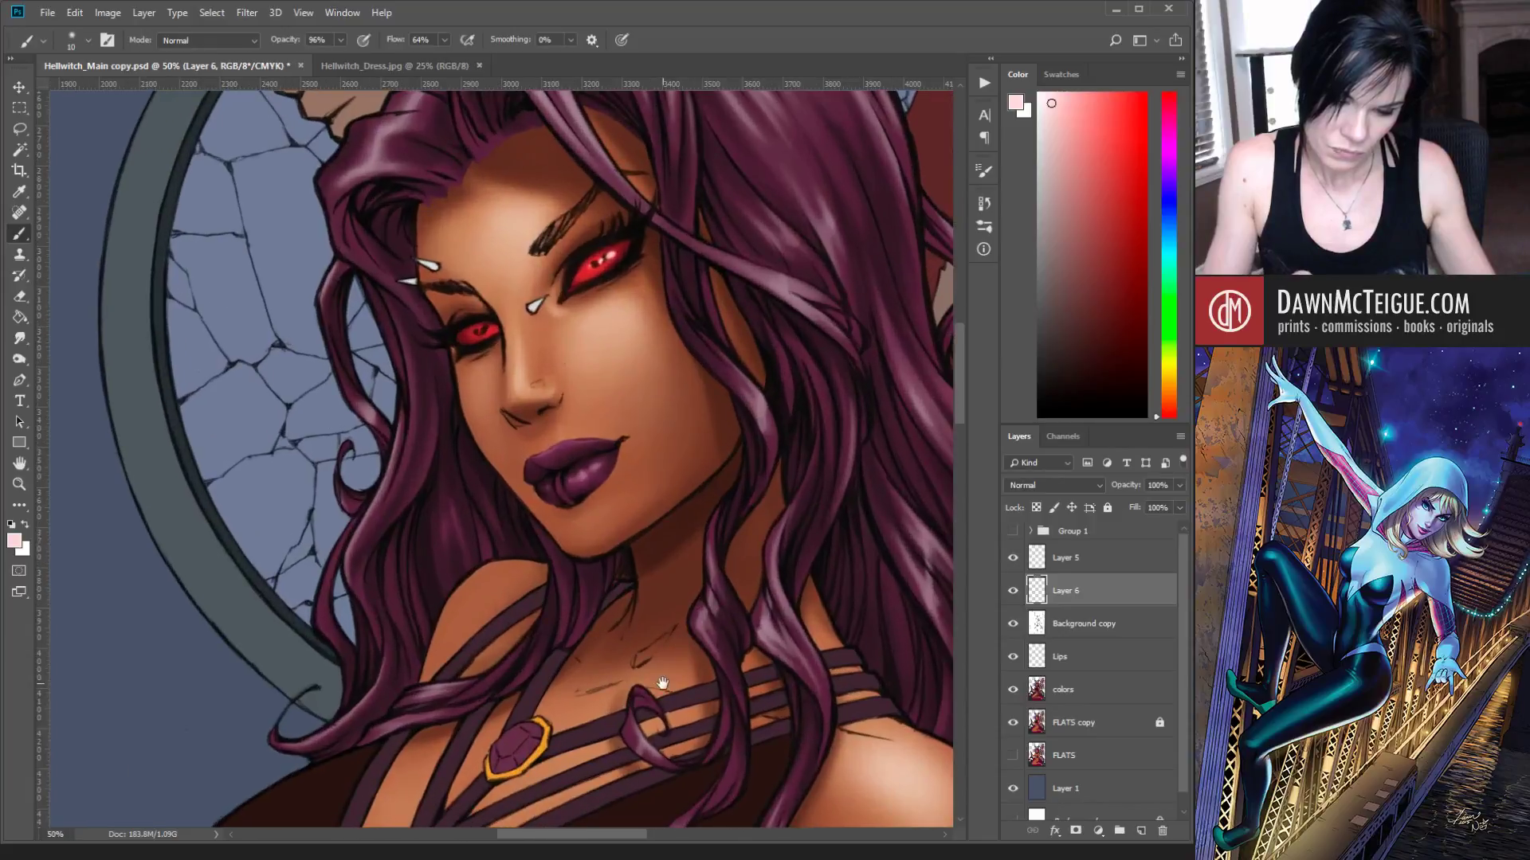
{"action": "key", "text": "e"}
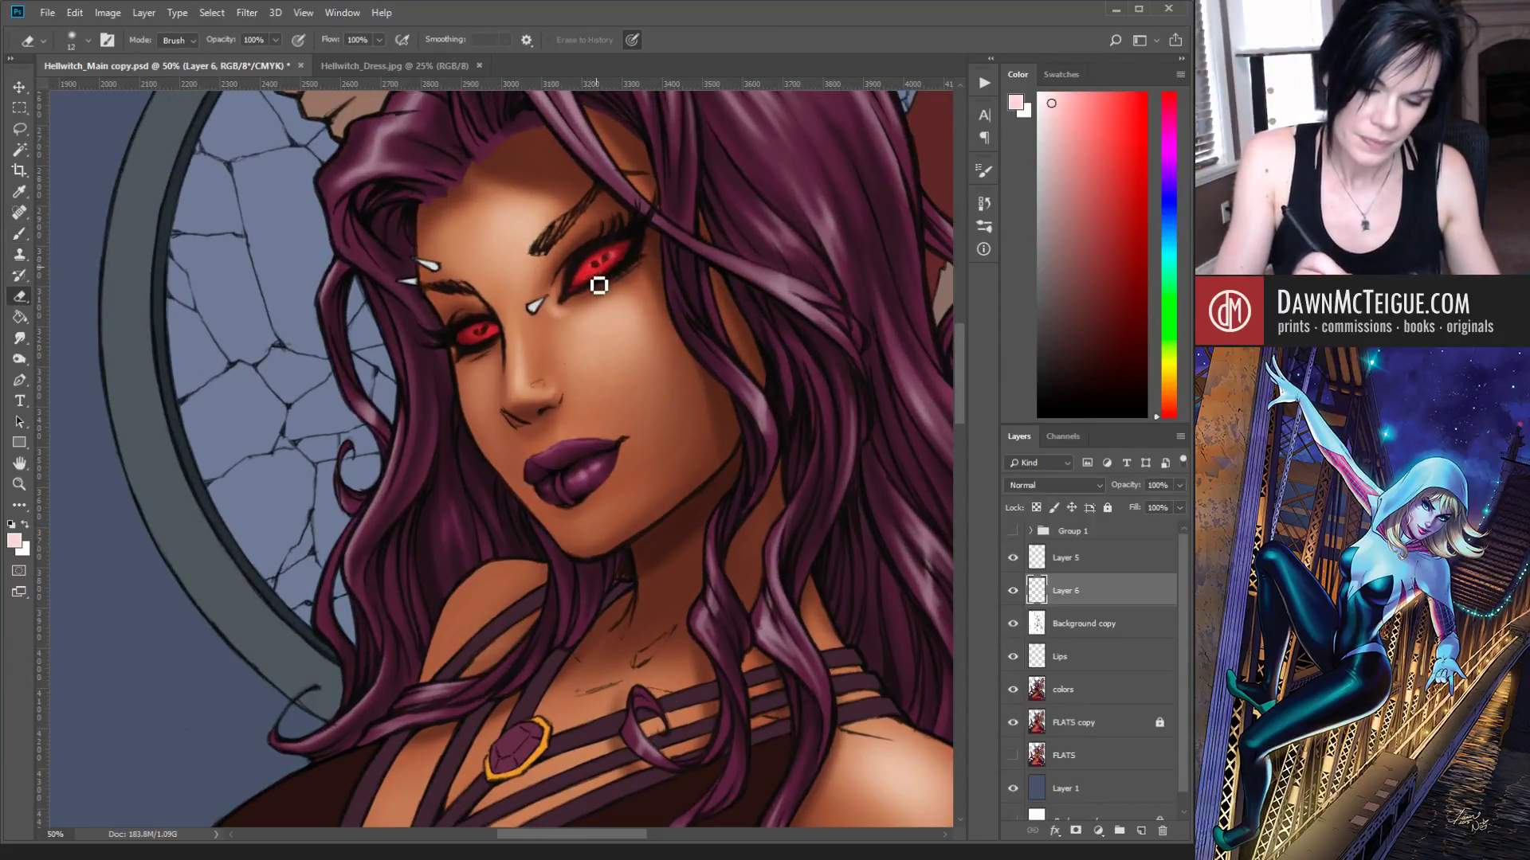
Step: Clear the larger eye's highlight with a 31 px Eraser and repaint it in very pale pink on Layer 6 with a 10 px brush
{"action": "left_click", "coordinate": [711, 318]}
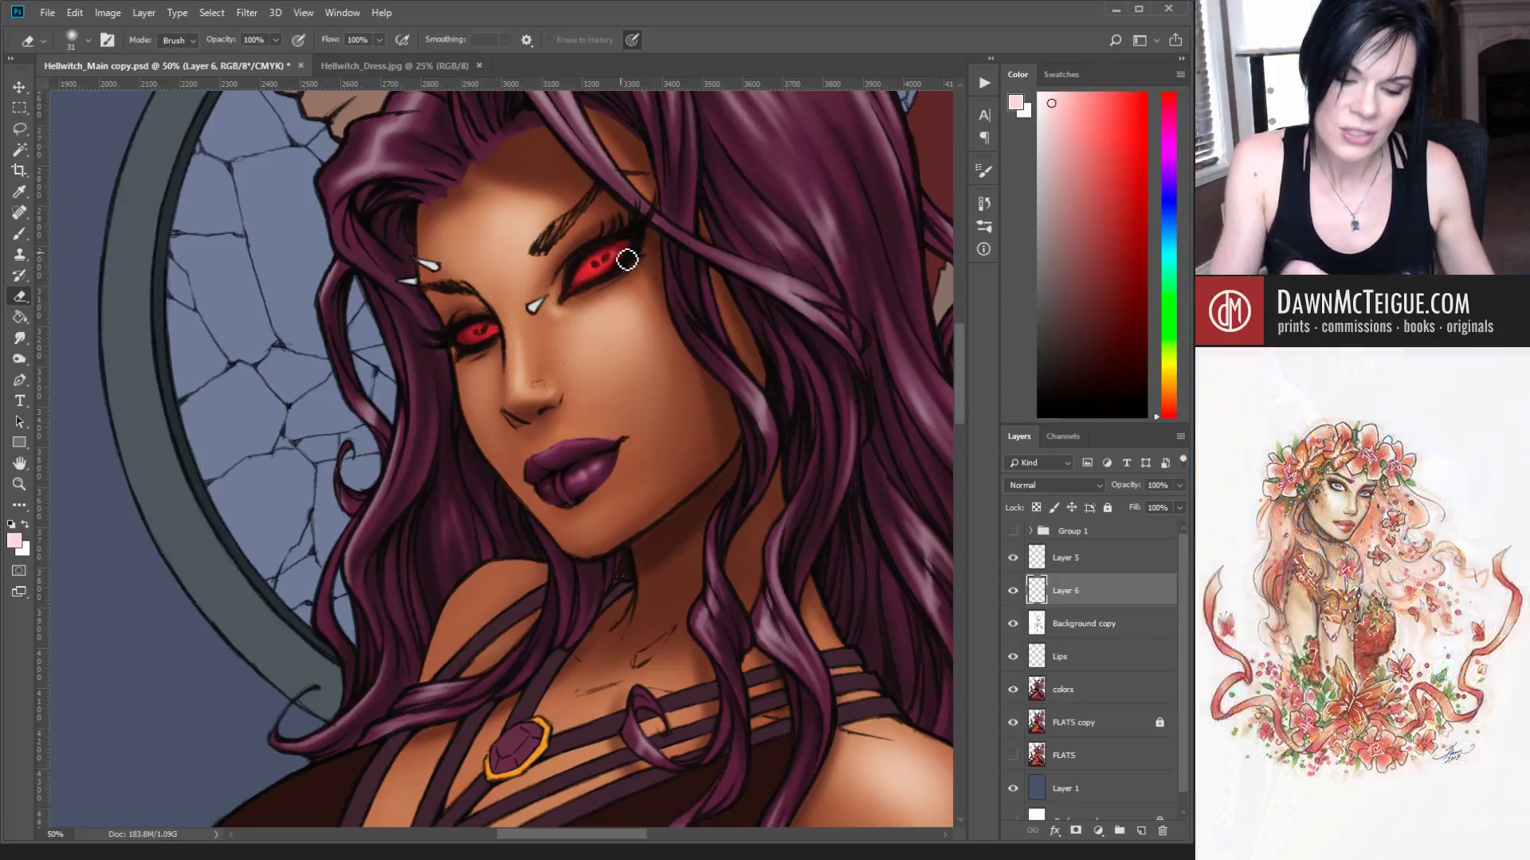
{"action": "scroll", "coordinate": [767, 475], "scroll_direction": "down", "scroll_amount": 1}
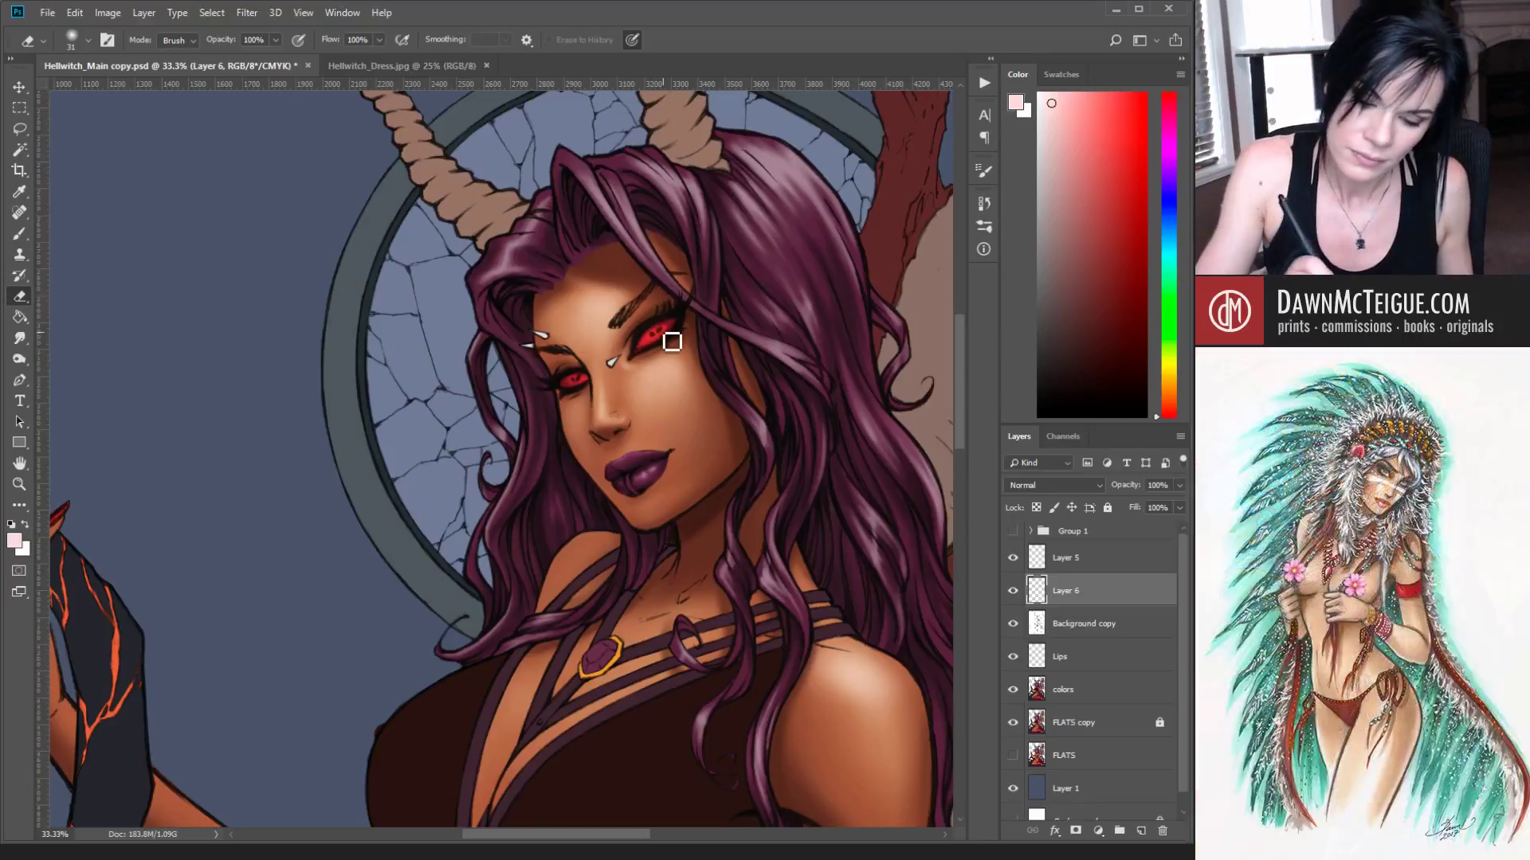
{"action": "key", "text": "b"}
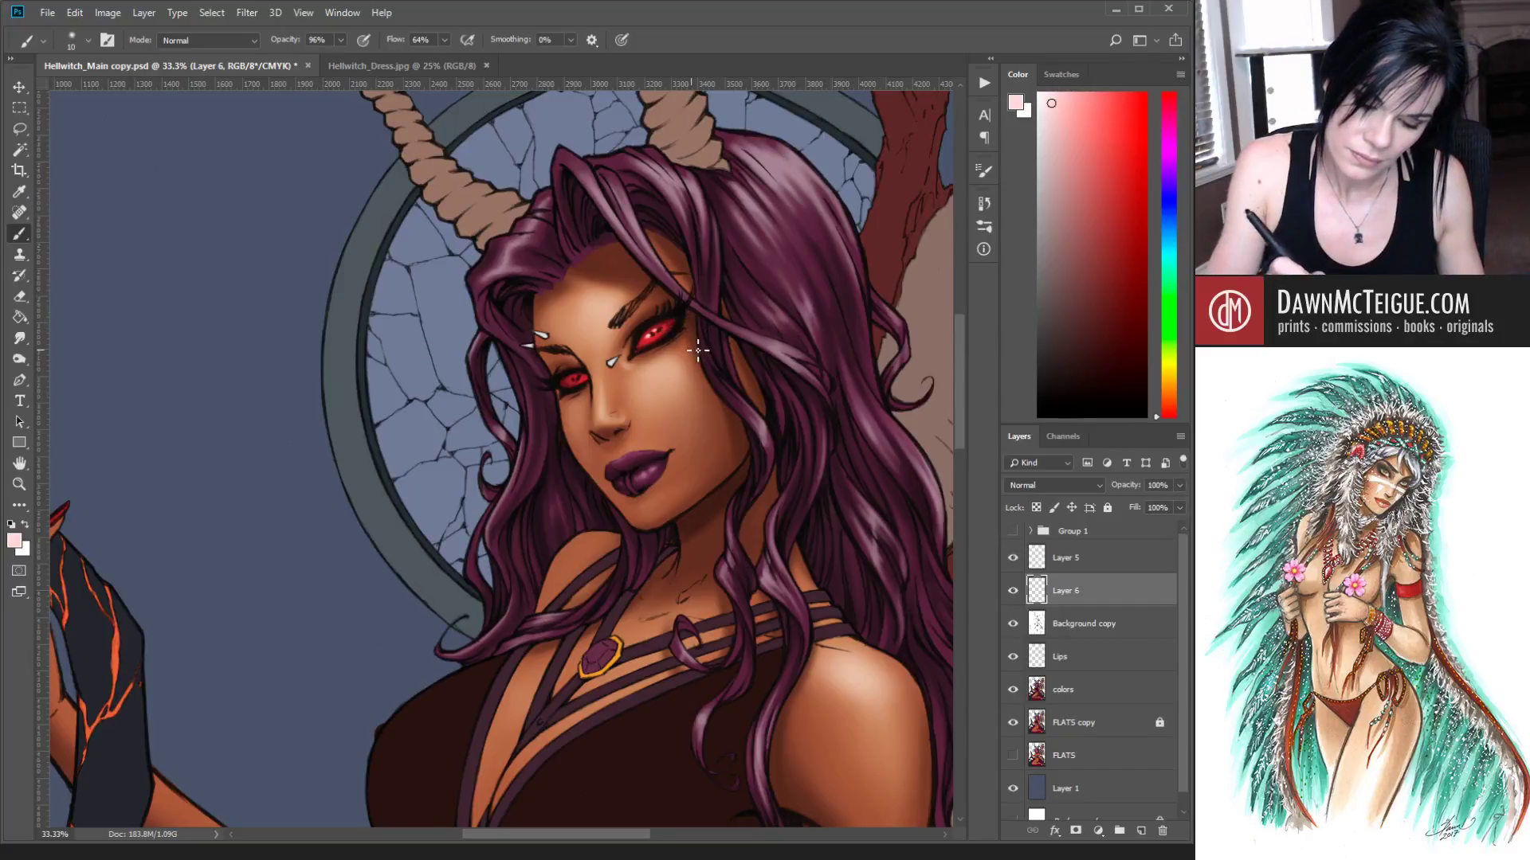
{"action": "key", "text": "]"}
{"action": "key", "text": "]"}
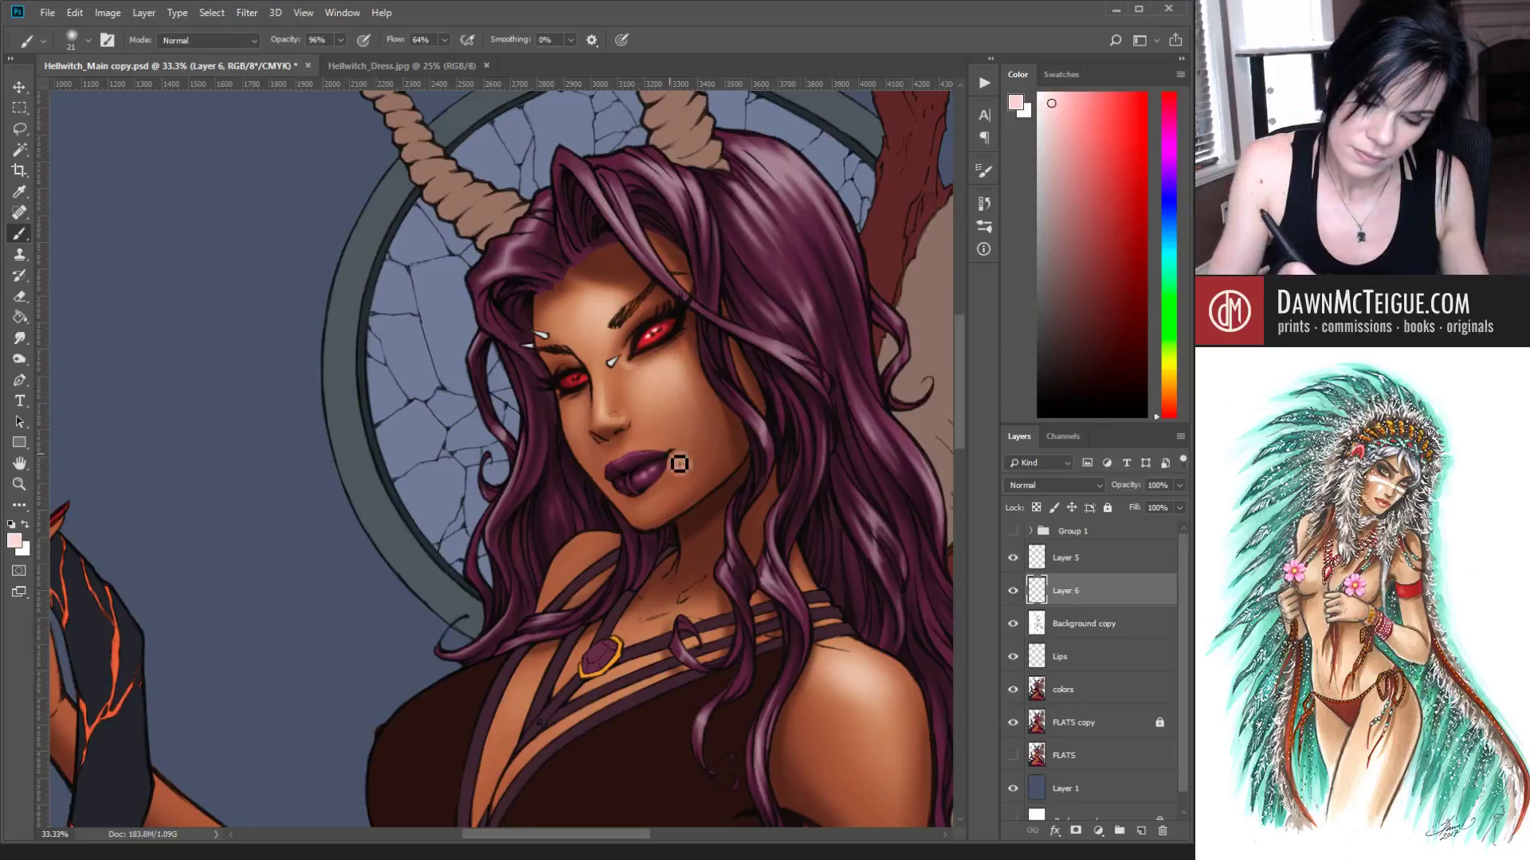
Step: Check the eye highlights at 12.5% zoom and soften the larger eye's highlight with a 73 px Eraser
{"action": "left_click", "coordinate": [813, 430], "text": "ctrl+alt"}
{"action": "left_click", "coordinate": [800, 462], "text": "ctrl+alt"}
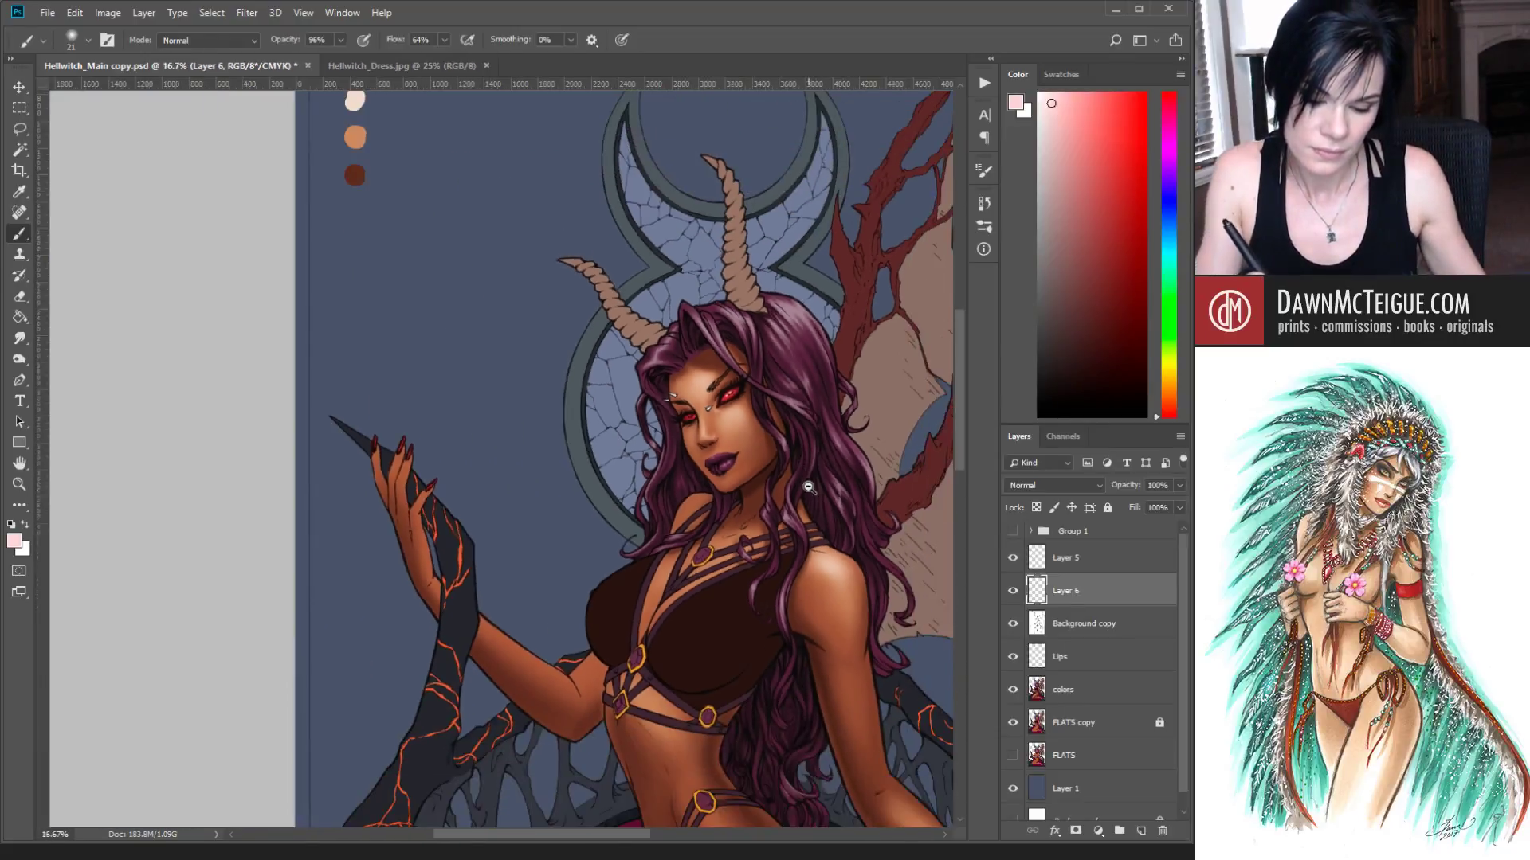
{"action": "left_click_drag", "start_coordinate": [713, 420], "coordinate": [827, 510]}
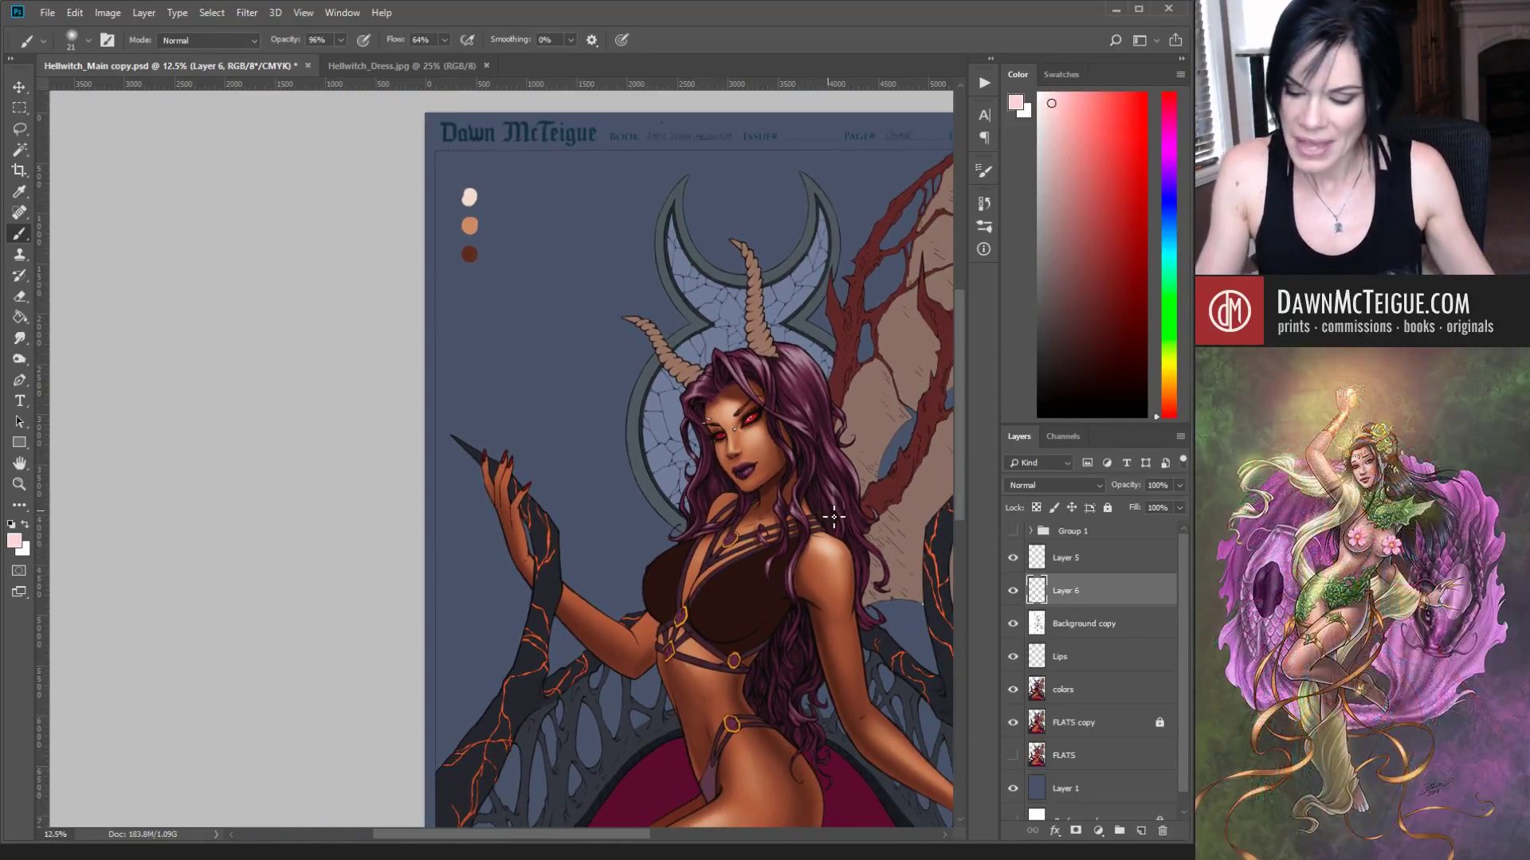
{"action": "key", "text": "e"}
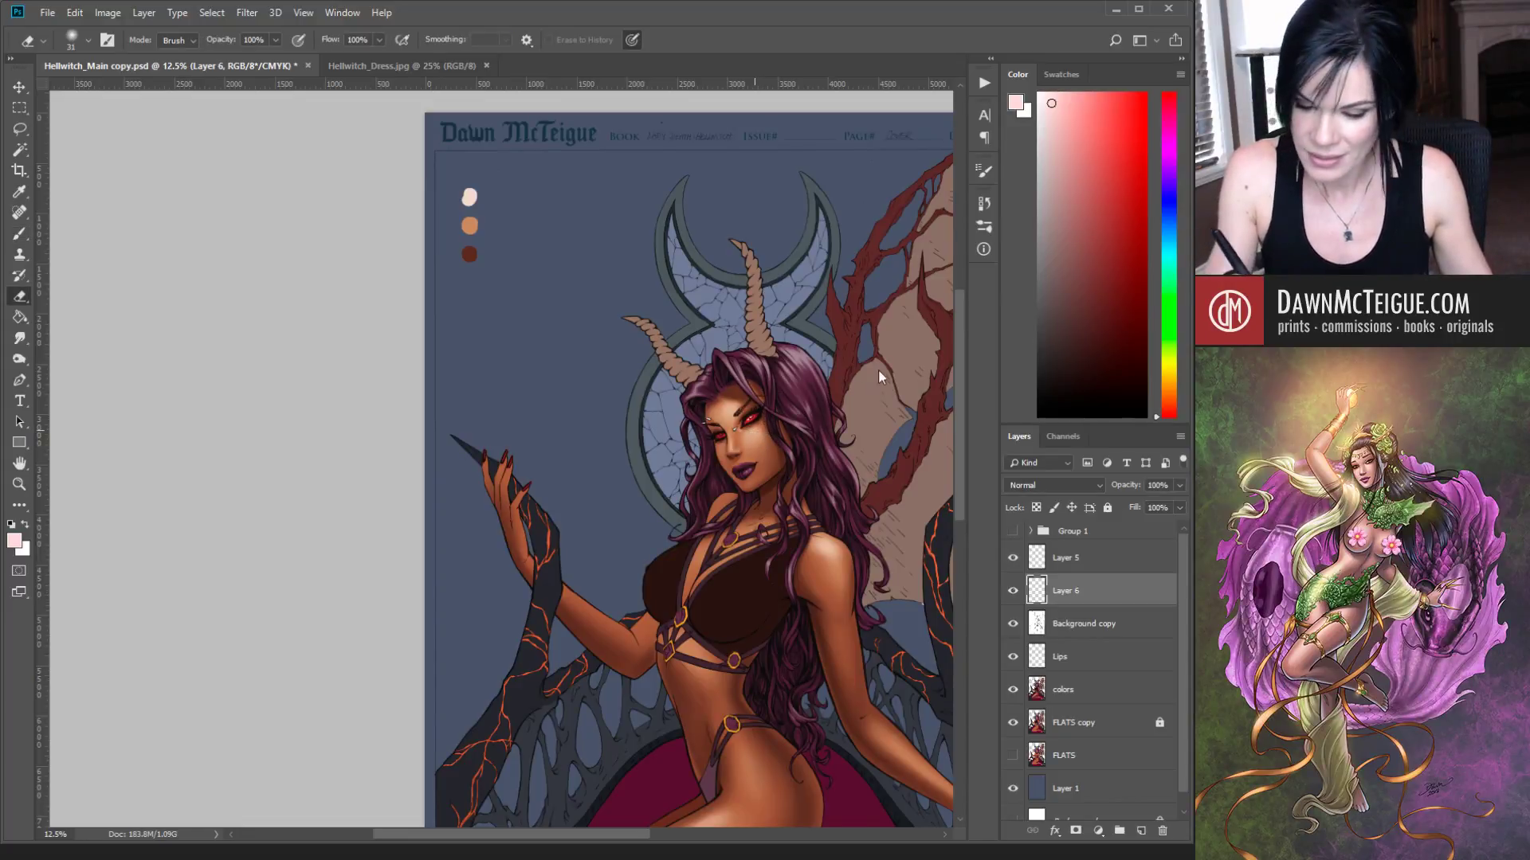
{"action": "left_click_drag", "start_coordinate": [878, 369], "coordinate": [900, 337]}
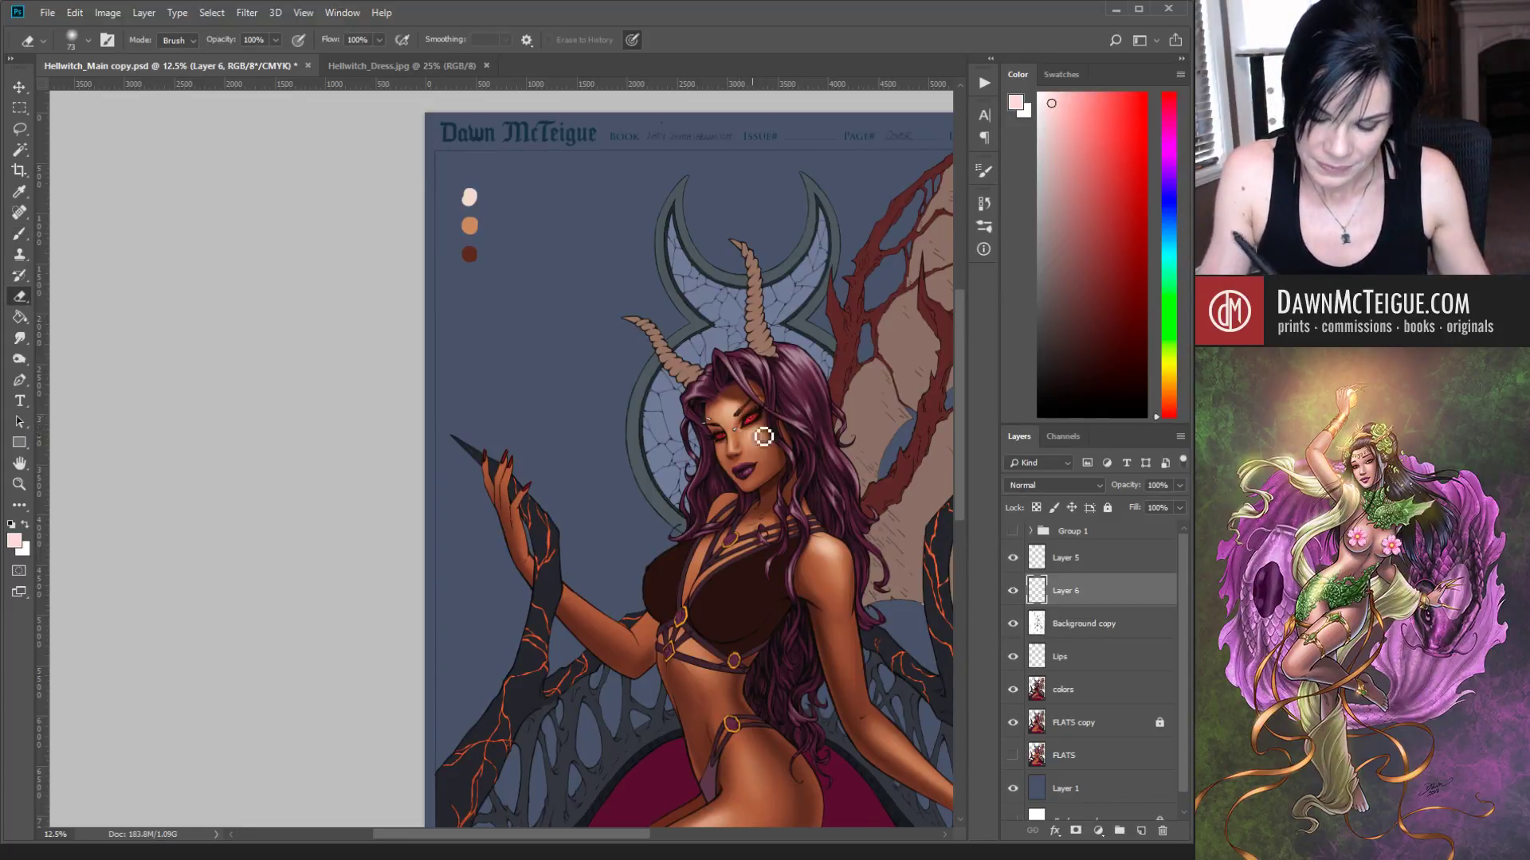
{"action": "left_click", "coordinate": [797, 477], "text": "ctrl"}
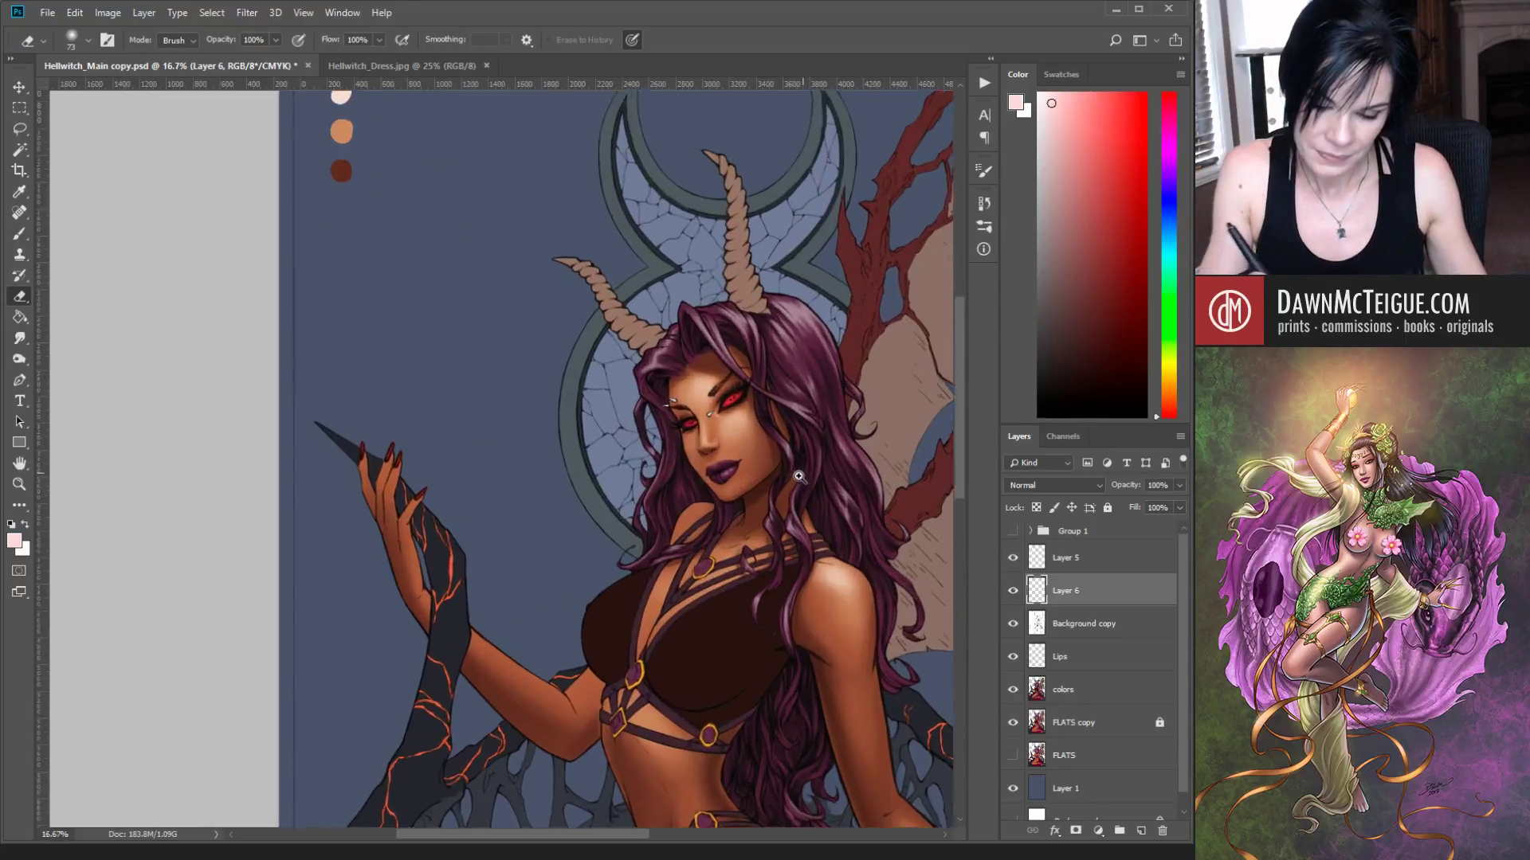
{"action": "left_click", "coordinate": [799, 477], "text": "ctrl"}
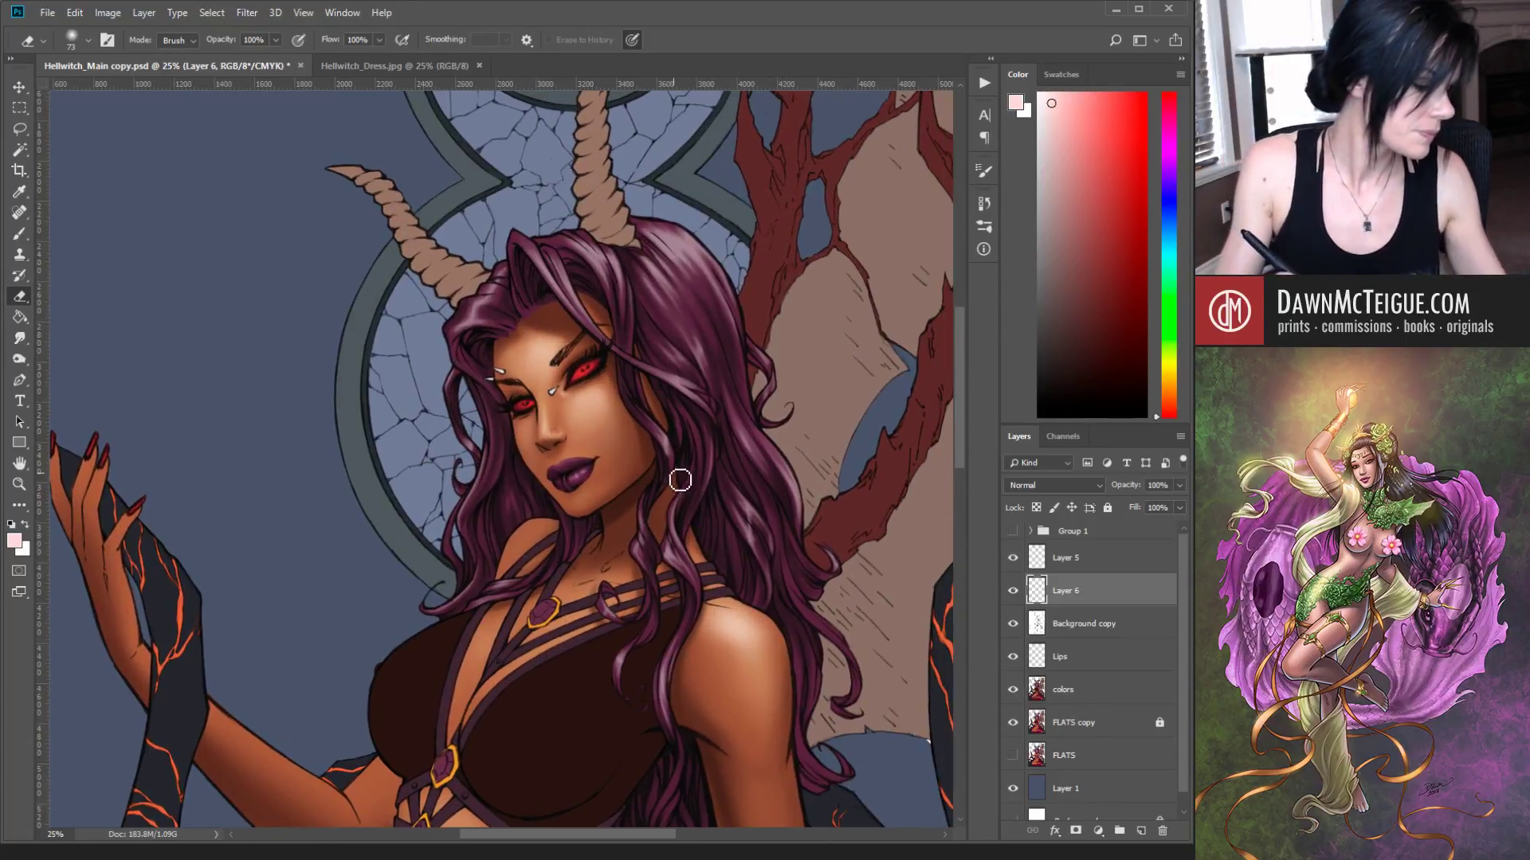
Step: Rework the pale pink highlight in the larger eye, alternating a 12 px brush with a 44 px Eraser
{"action": "key", "text": "b"}
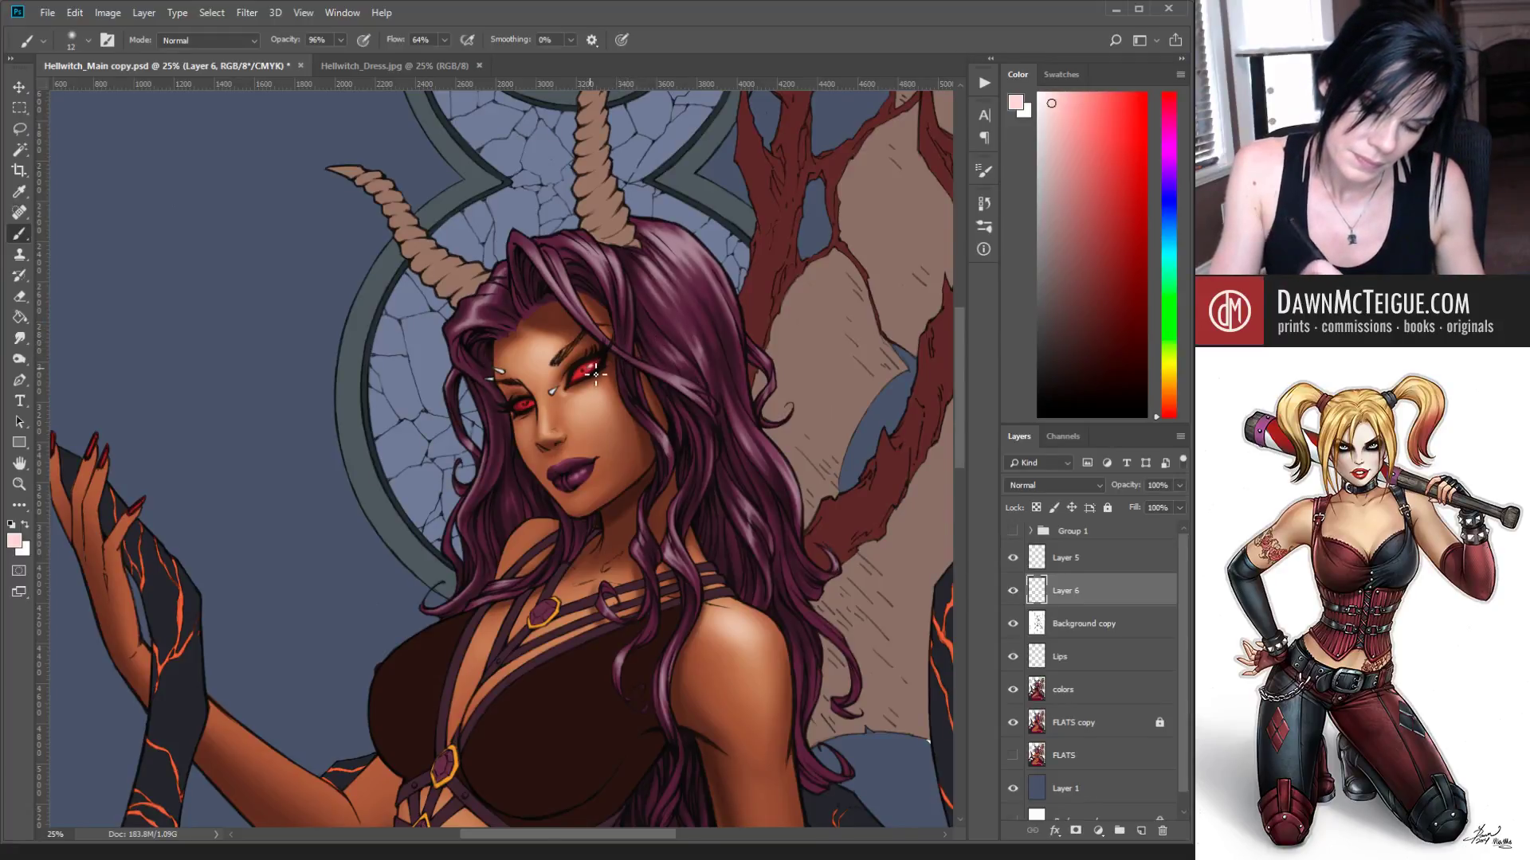
{"action": "key", "text": "e"}
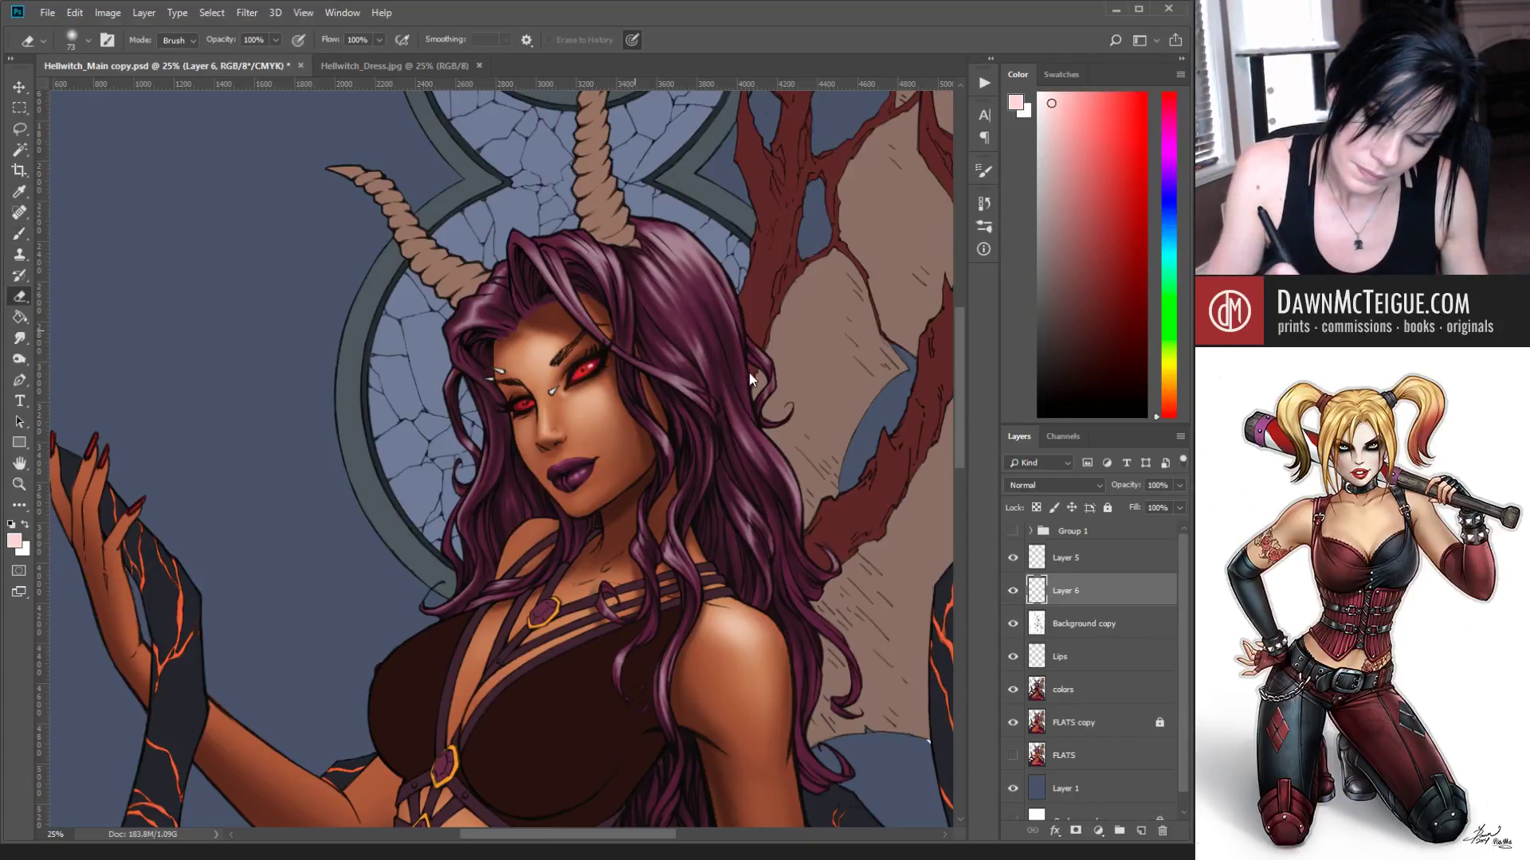
{"action": "left_click_drag", "start_coordinate": [745, 373], "coordinate": [723, 374]}
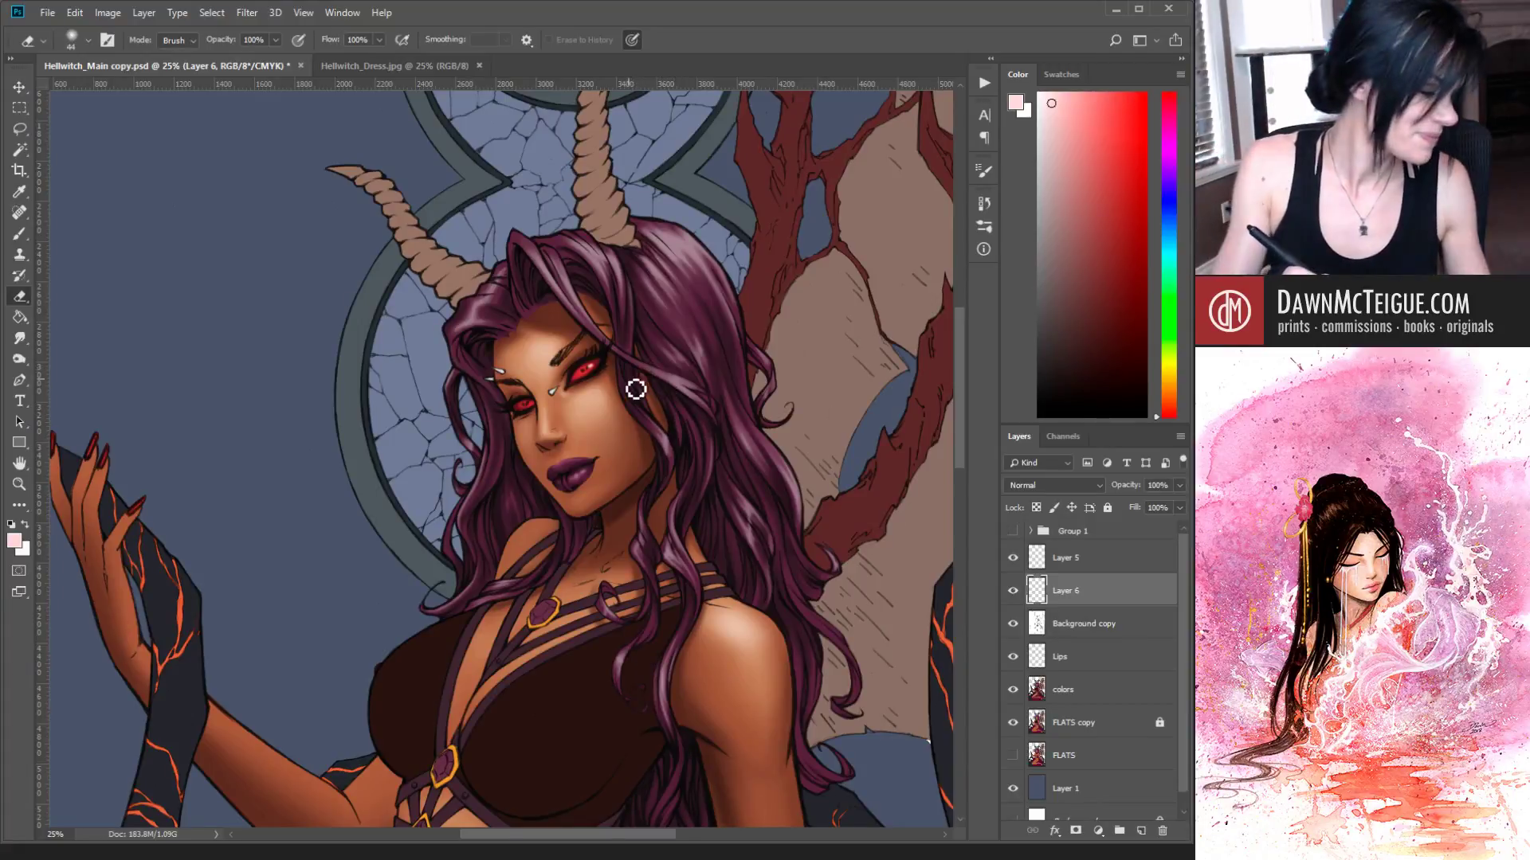
{"action": "key", "text": "b"}
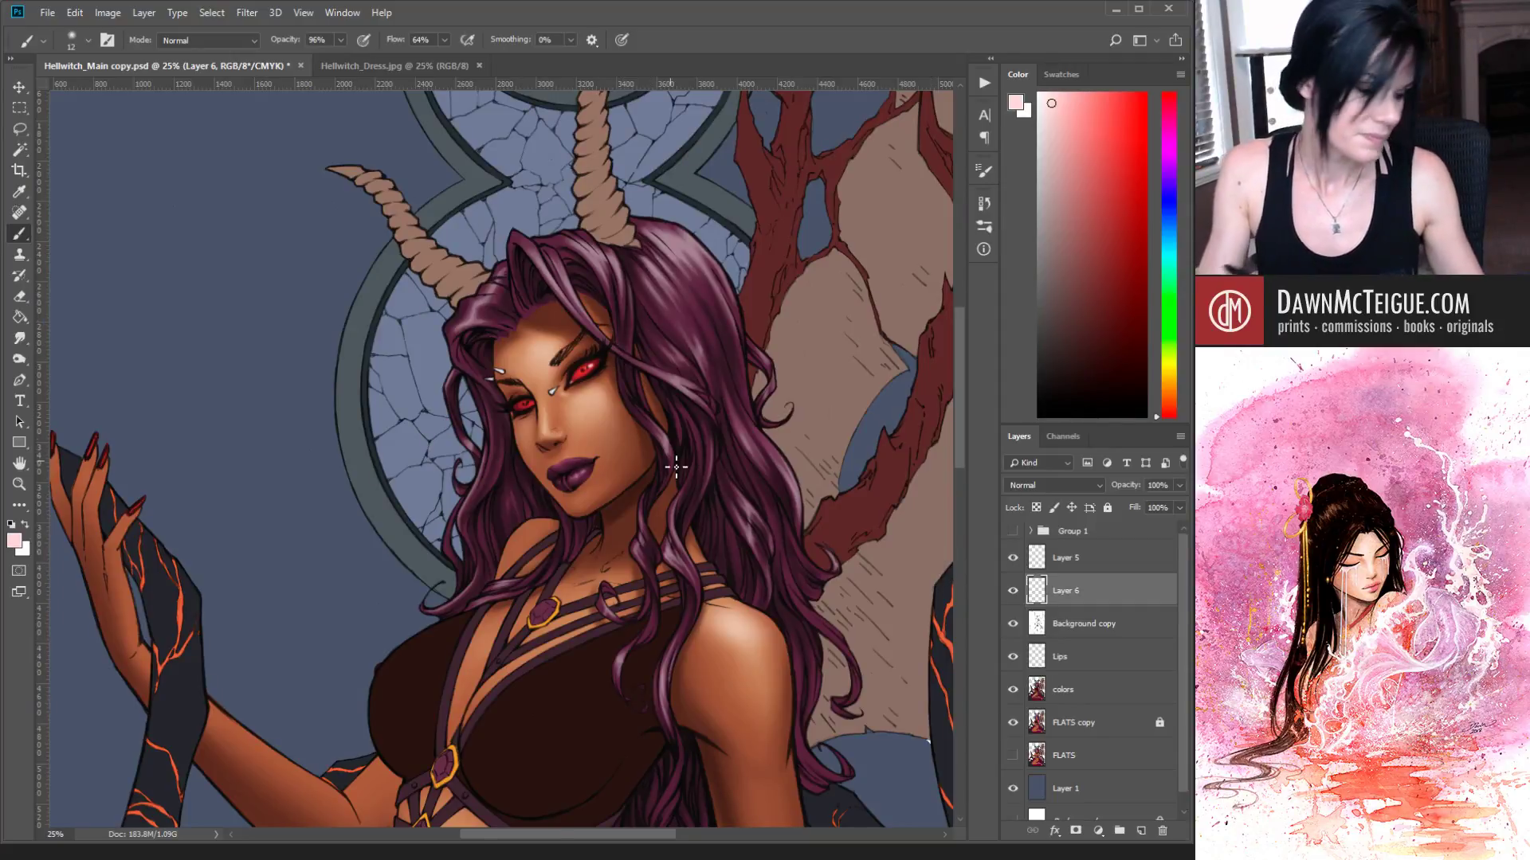
{"action": "key", "text": "e"}
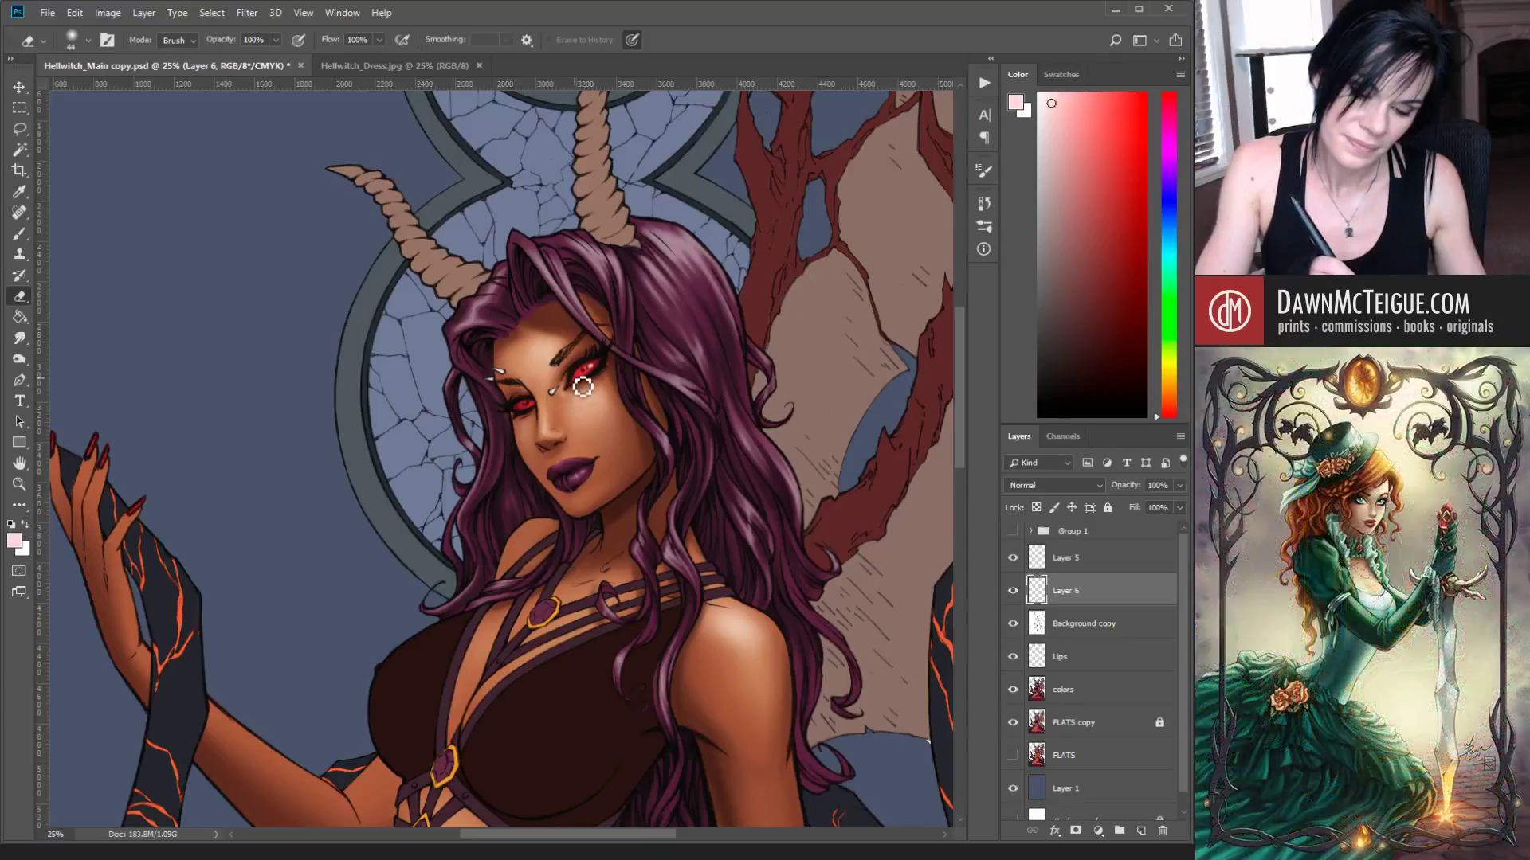
{"action": "key", "text": "b"}
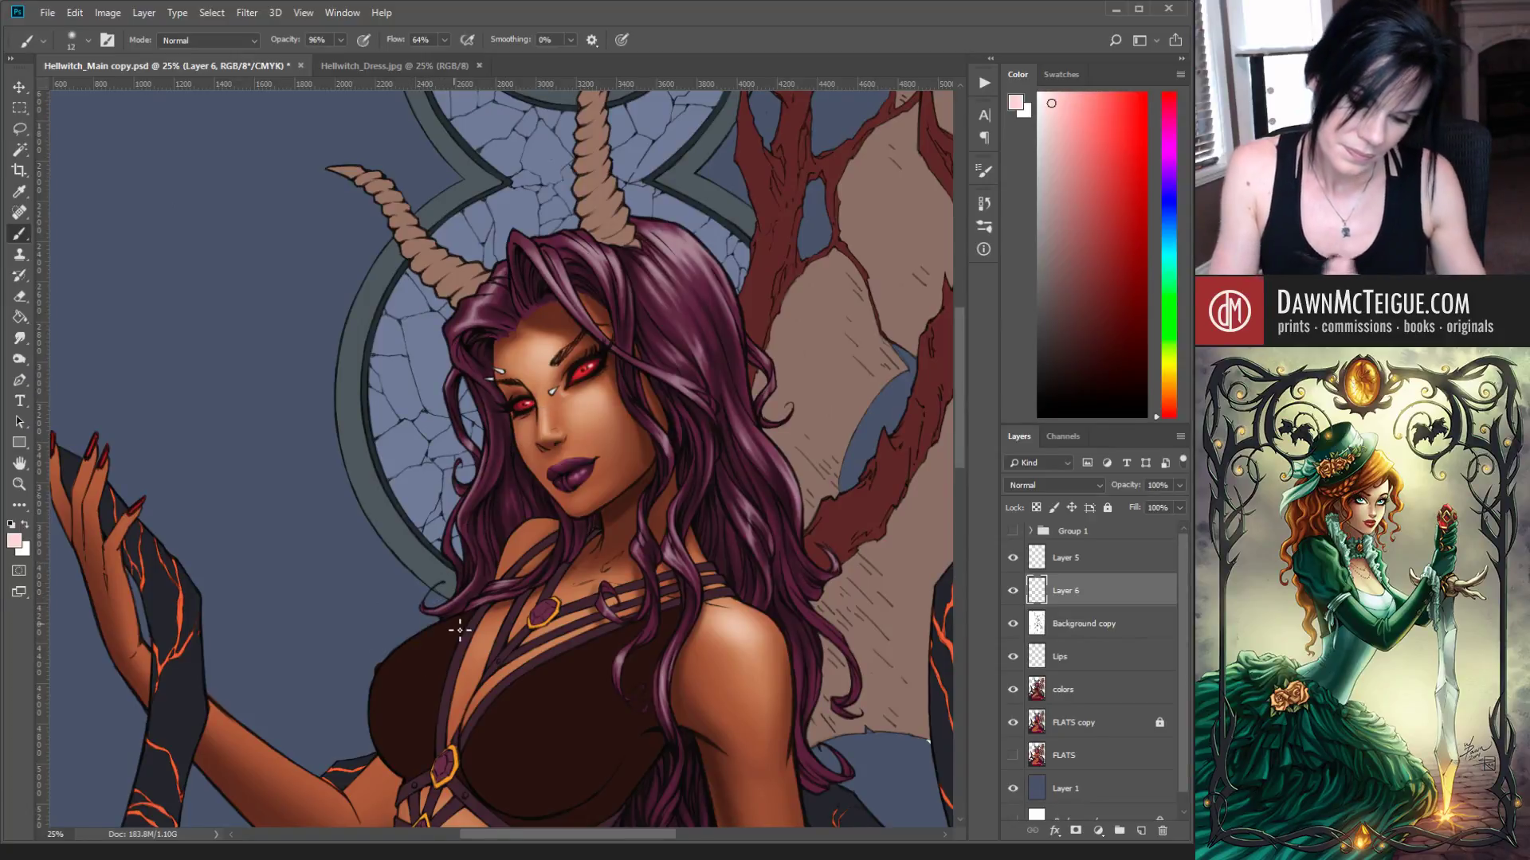
Step: Check the whole figure at 8.33% zoom, and build up pale pink highlights in both eyes with a 20 px brush
{"action": "left_click", "coordinate": [825, 467], "text": "alt"}
{"action": "left_click", "coordinate": [826, 472], "text": "alt"}
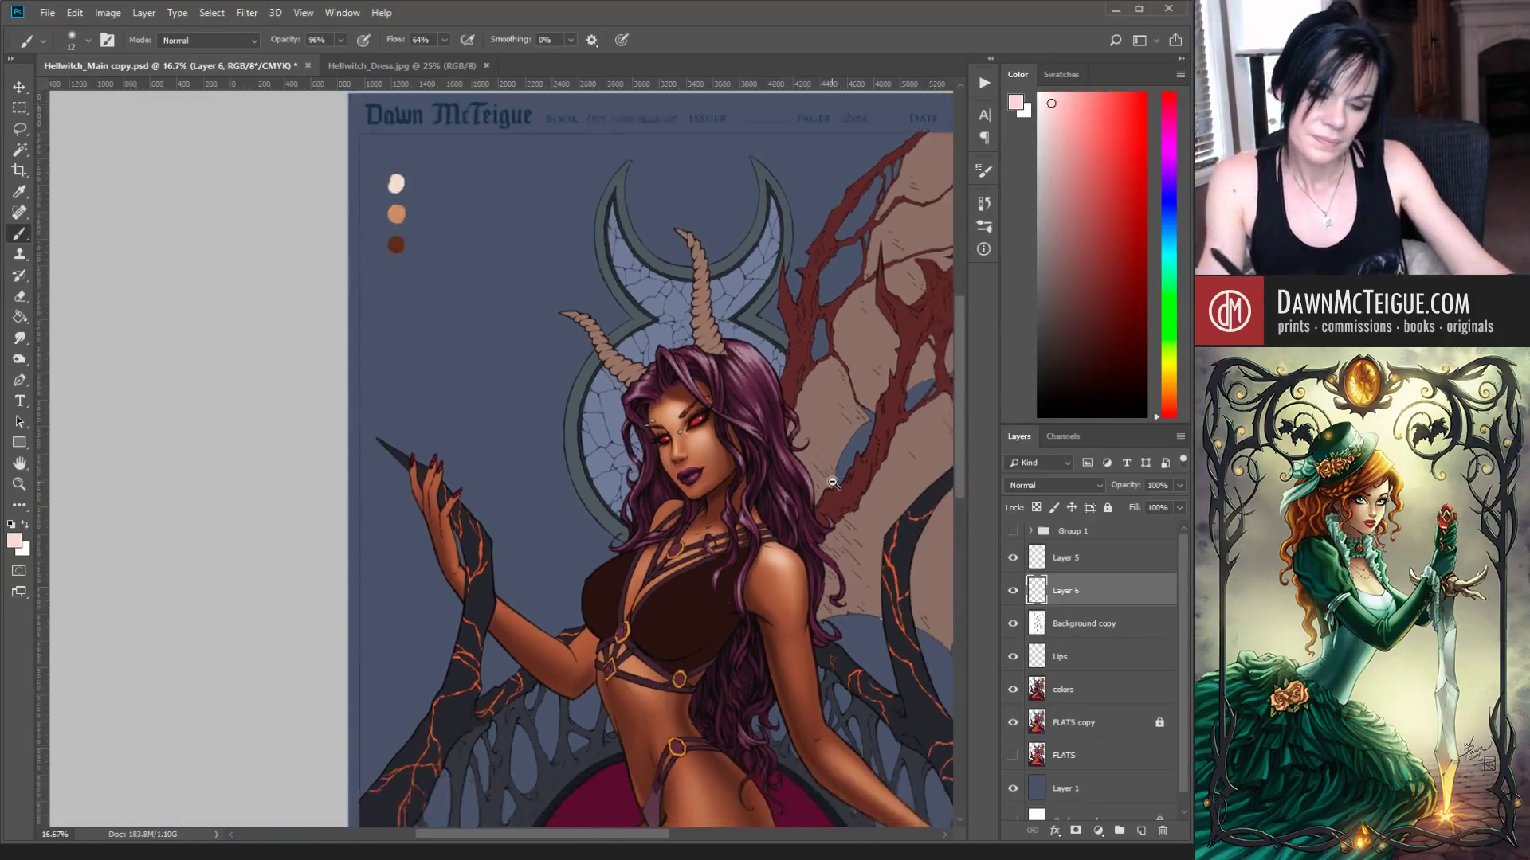
{"action": "left_click", "coordinate": [832, 501], "text": "alt"}
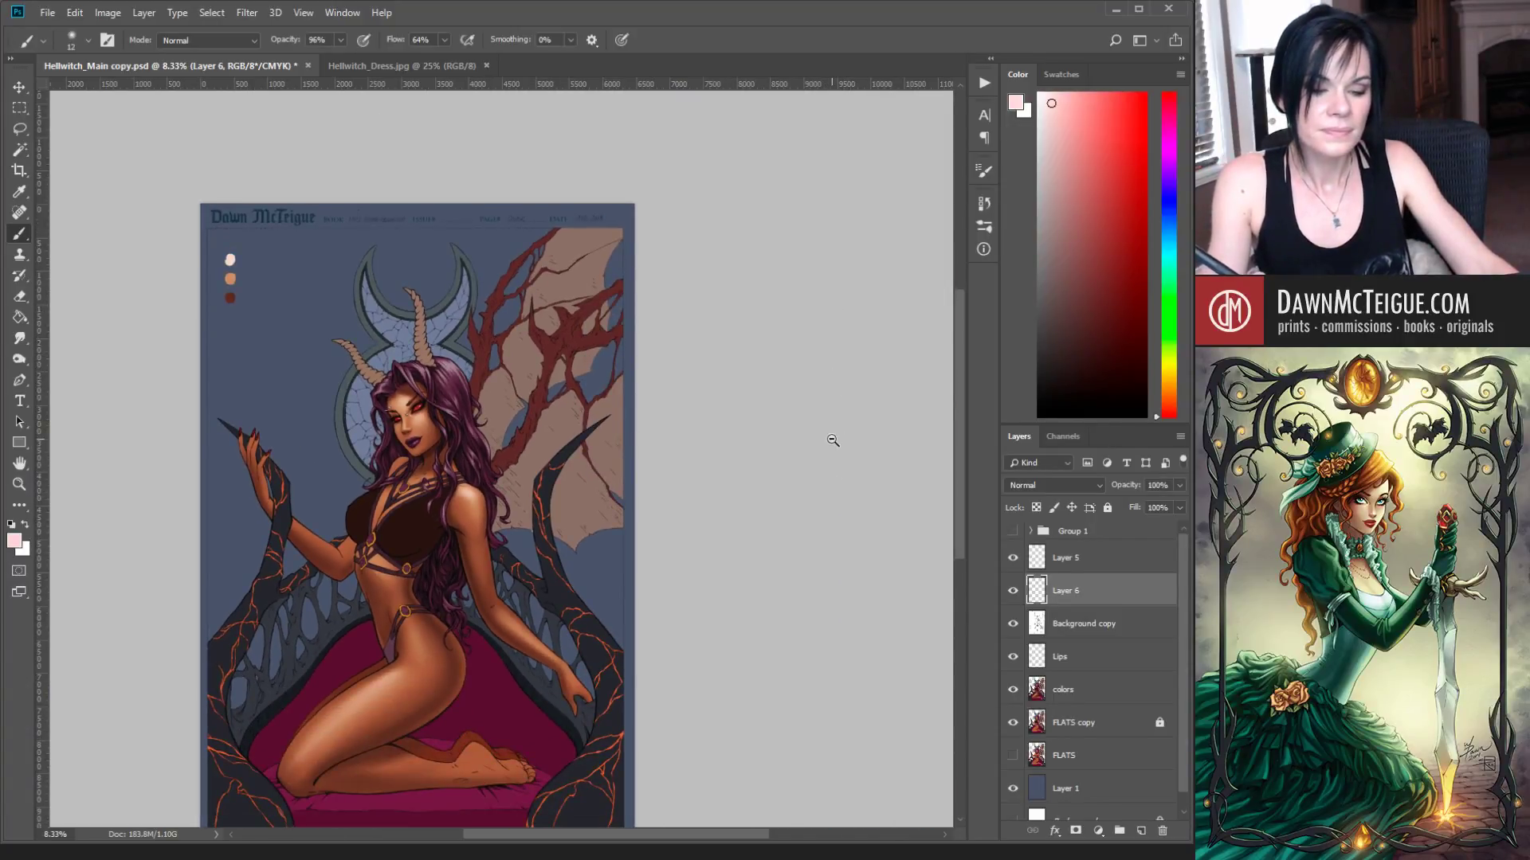
{"action": "left_click", "coordinate": [470, 444], "text": "ctrl"}
{"action": "left_click", "coordinate": [470, 446], "text": "ctrl"}
{"action": "left_click", "coordinate": [470, 446], "text": "ctrl"}
{"action": "left_click", "coordinate": [469, 447], "text": "ctrl"}
{"action": "left_click_drag", "start_coordinate": [445, 453], "coordinate": [769, 547]}
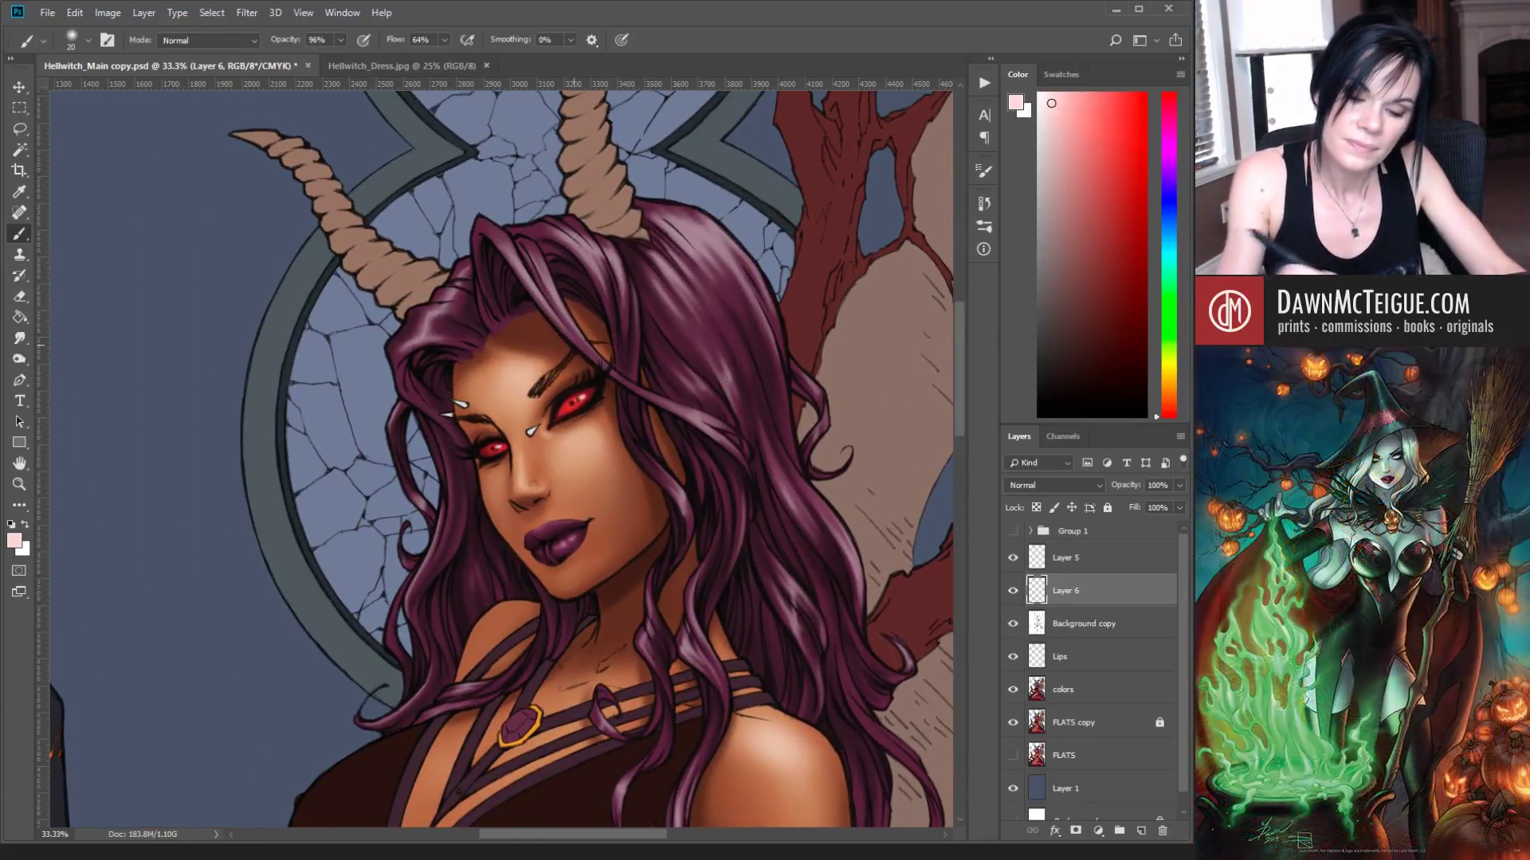
{"action": "key", "text": "bracketright"}
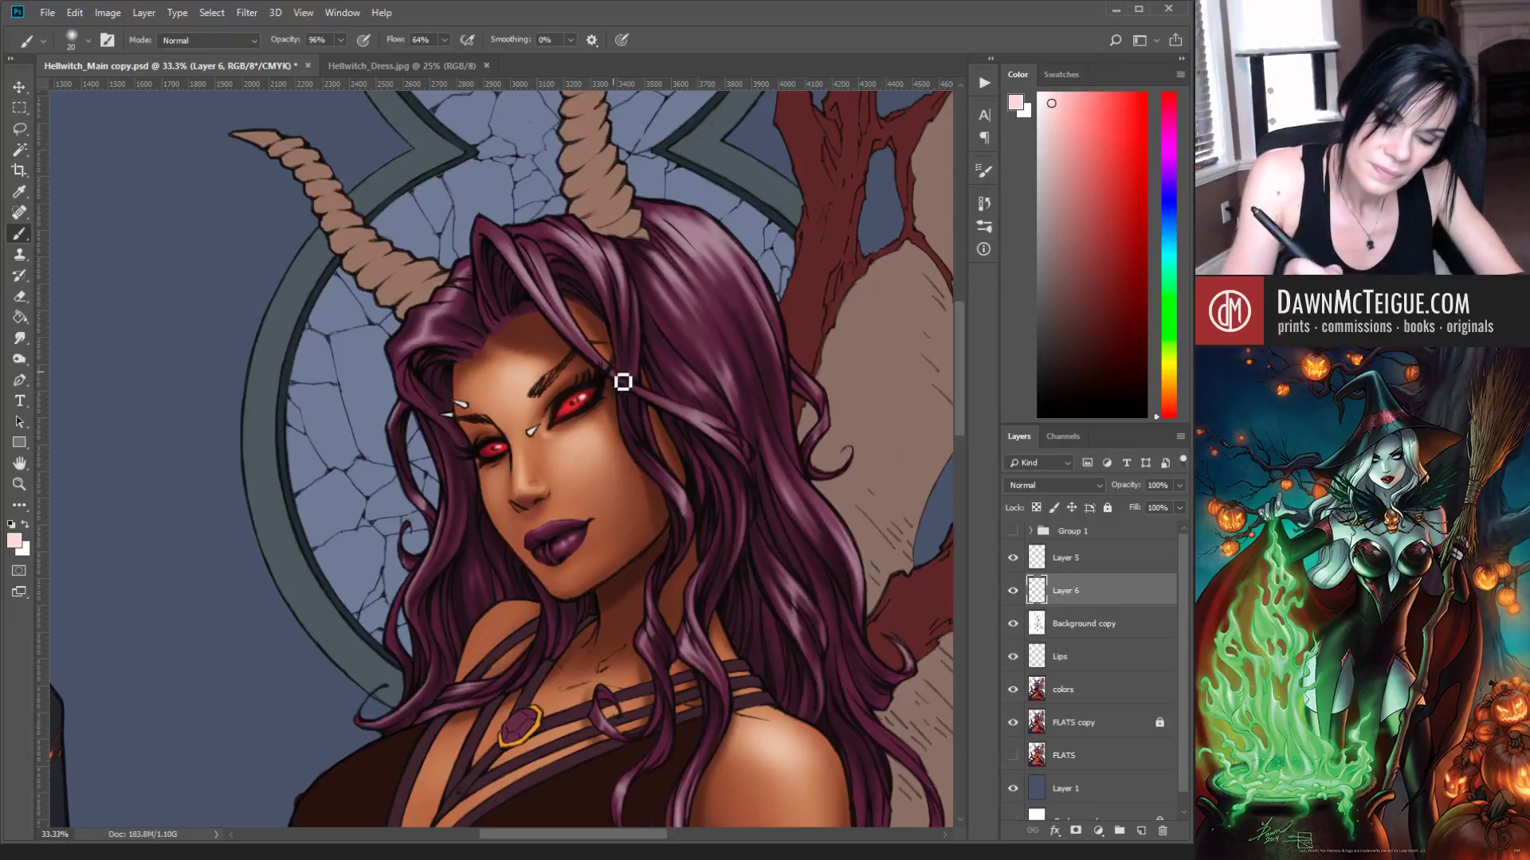
Step: Choose a near-white pink and add small bright highlights to both eyes on Layer 6 with a finer brush
{"action": "left_click", "coordinate": [1041, 92]}
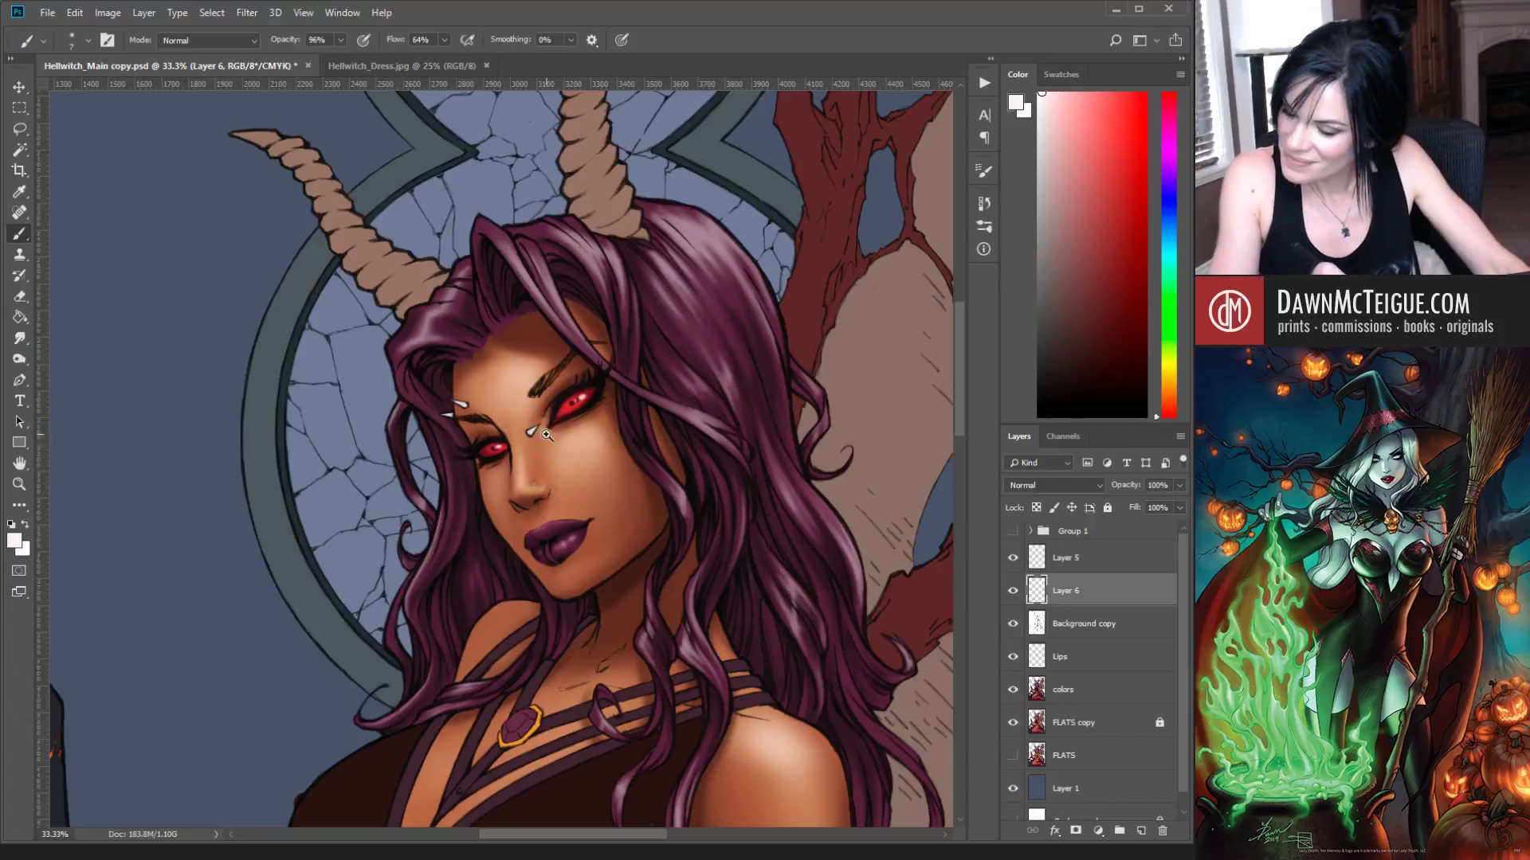
{"action": "left_click", "coordinate": [578, 425]}
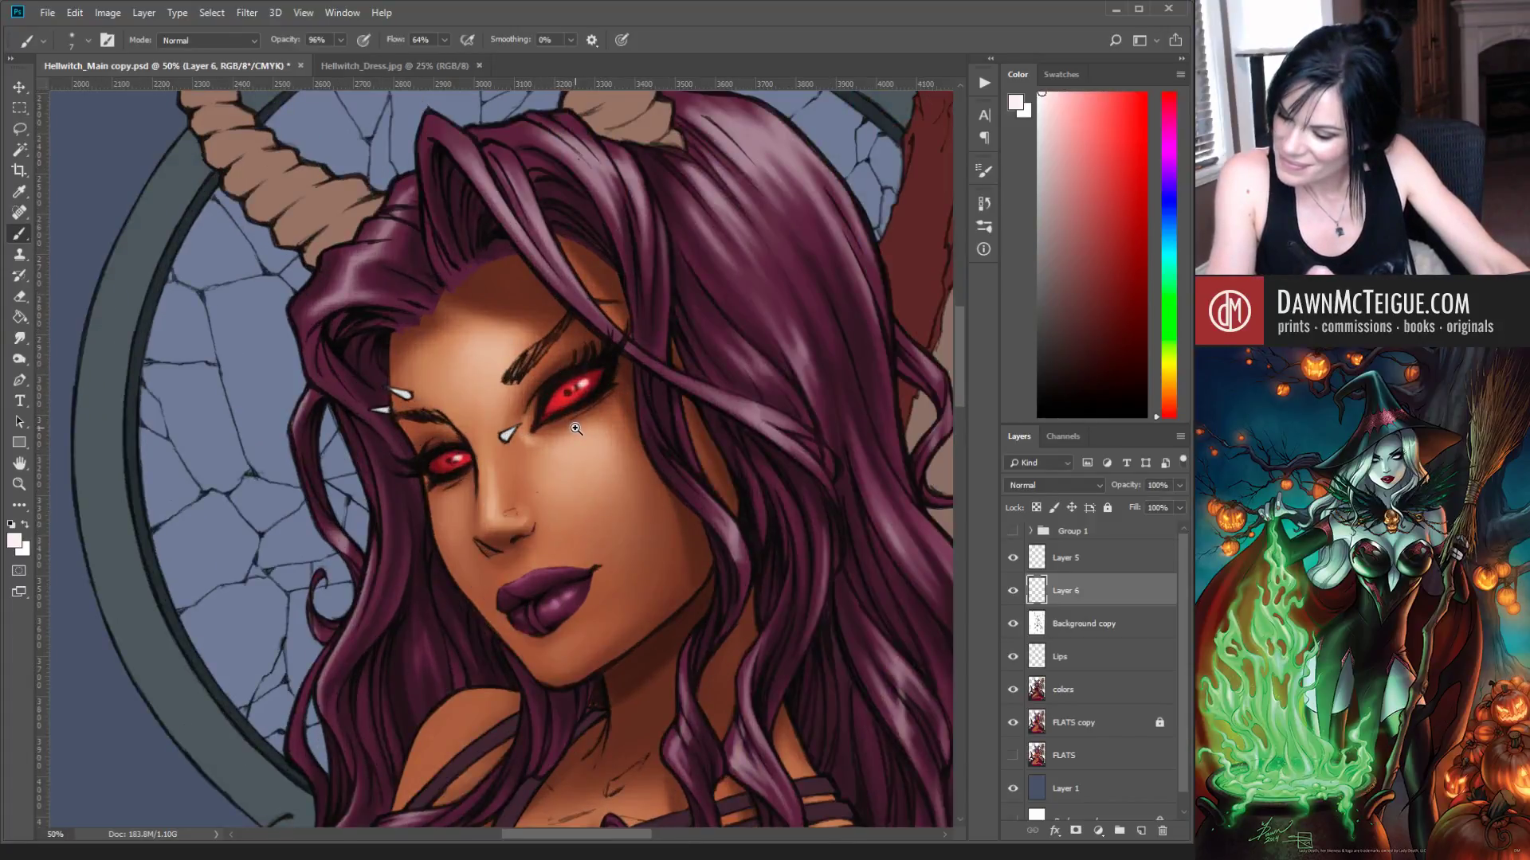
{"action": "left_click", "coordinate": [578, 429]}
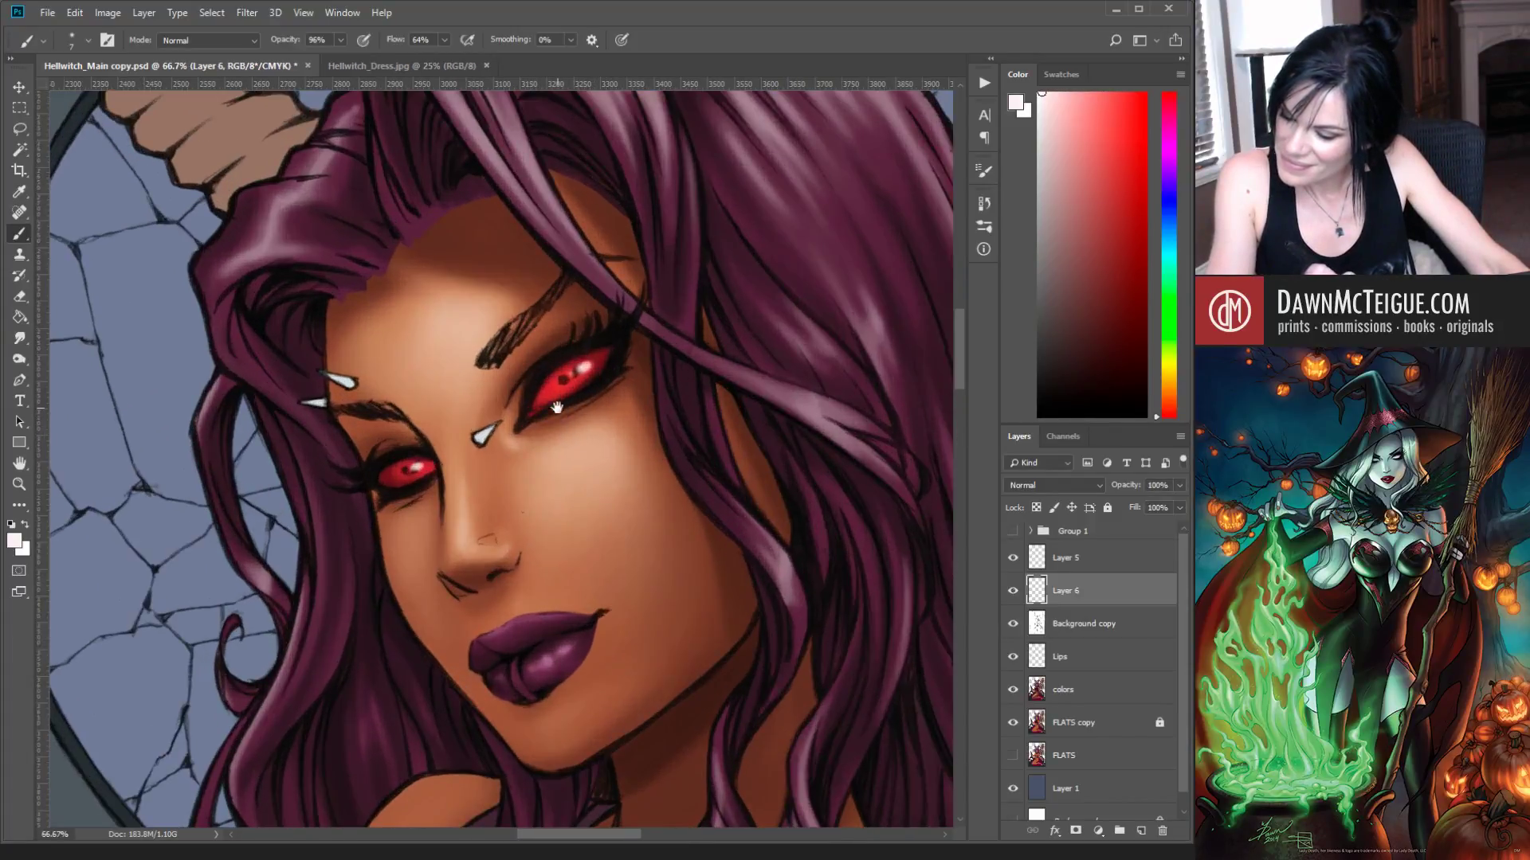
{"action": "left_click_drag", "start_coordinate": [557, 404], "coordinate": [541, 543]}
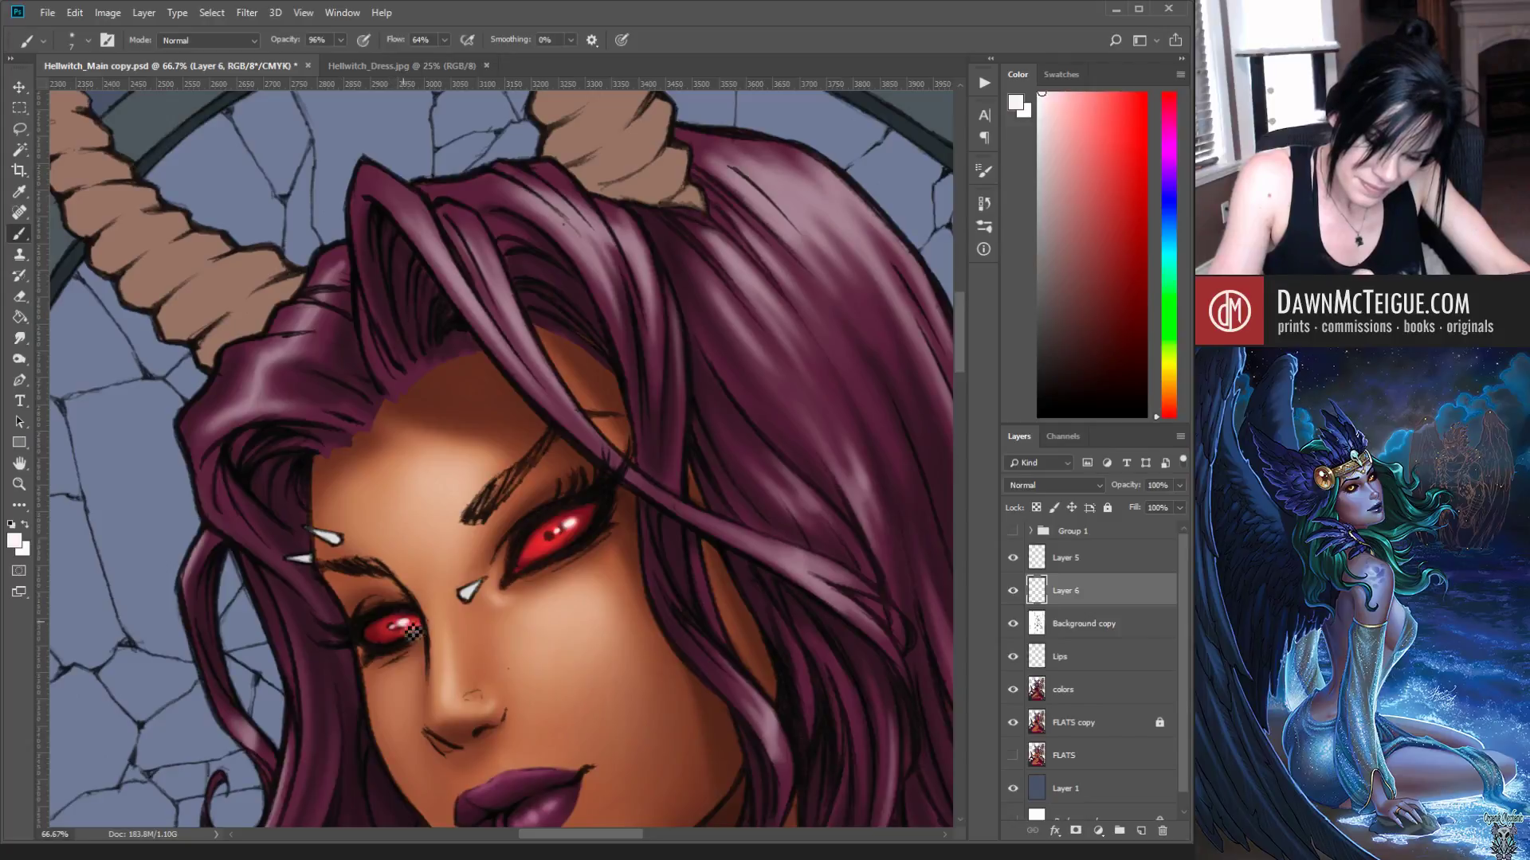
Step: On the colors layer, sample the larger eye's dark red, darken it to near-black maroon and deepen the pupil with a 21 px brush
{"action": "left_click", "coordinate": [1099, 688]}
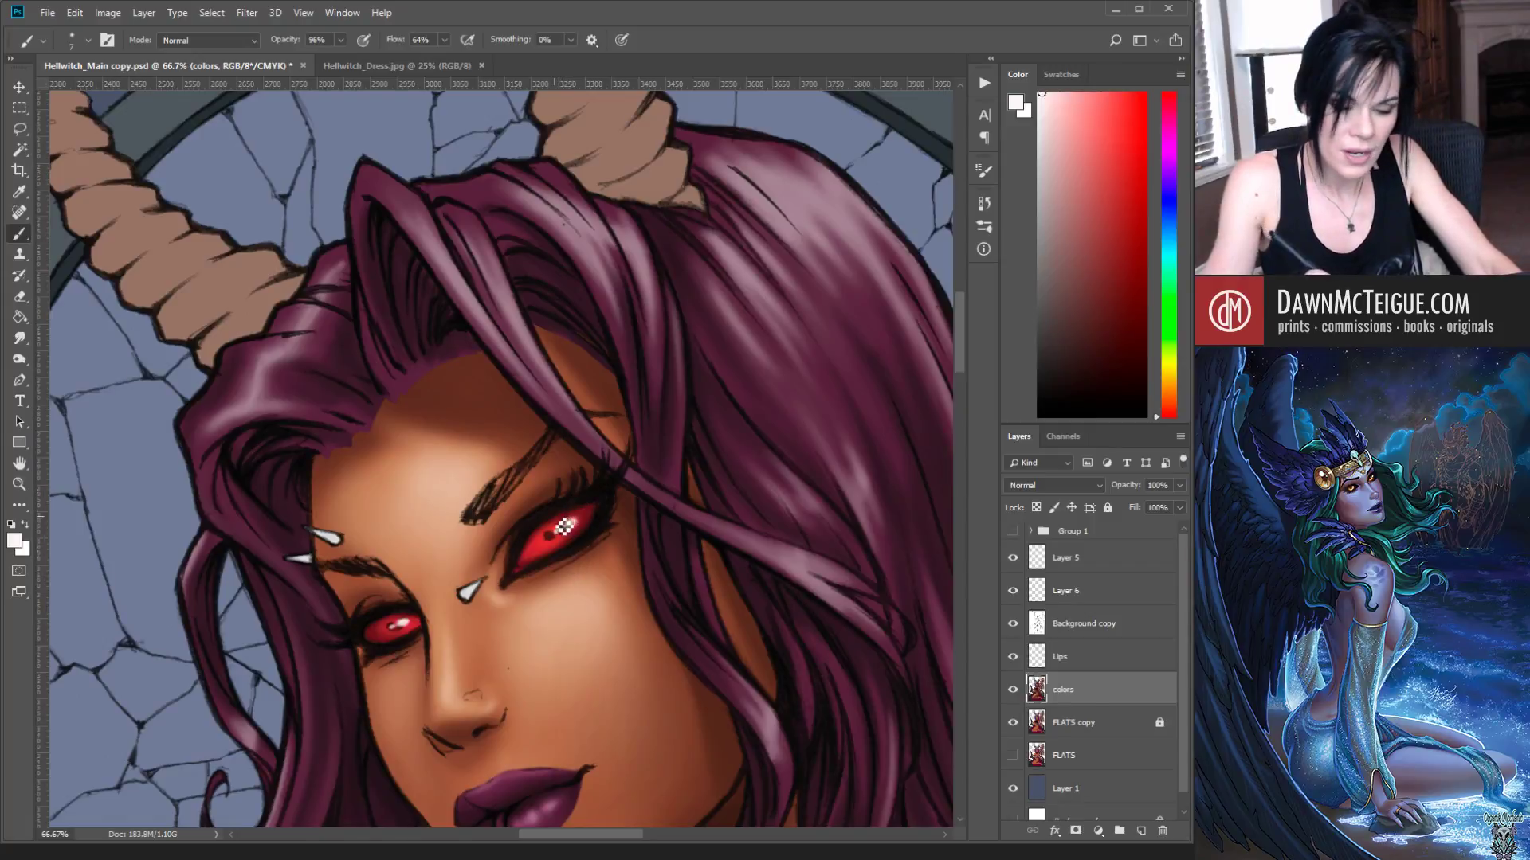
{"action": "left_click", "coordinate": [558, 529], "text": "alt"}
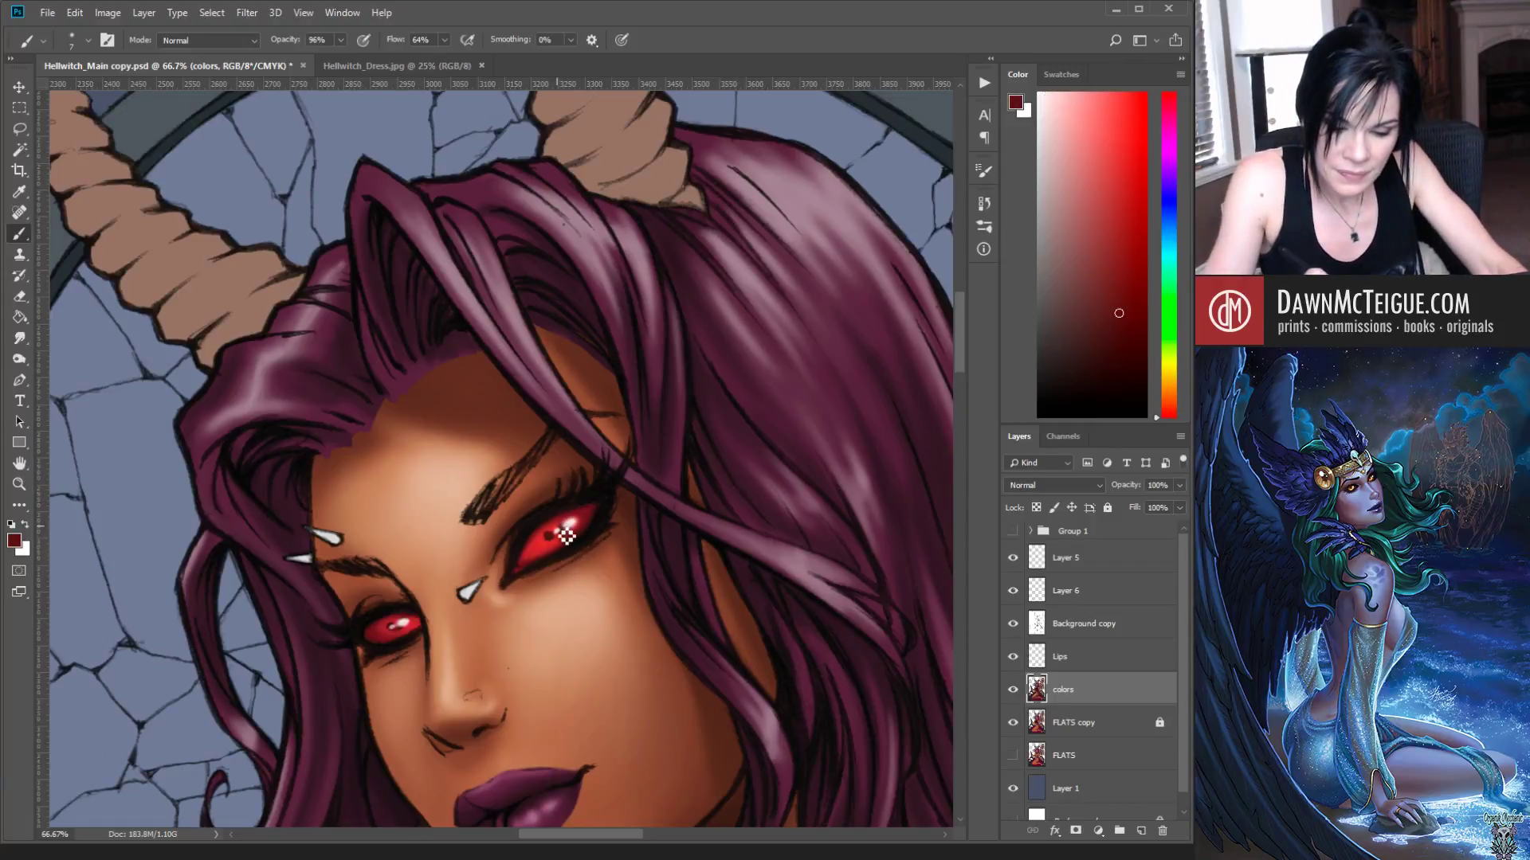
{"action": "key", "text": "bracketright"}
{"action": "left_click_drag", "start_coordinate": [556, 532], "coordinate": [560, 541]}
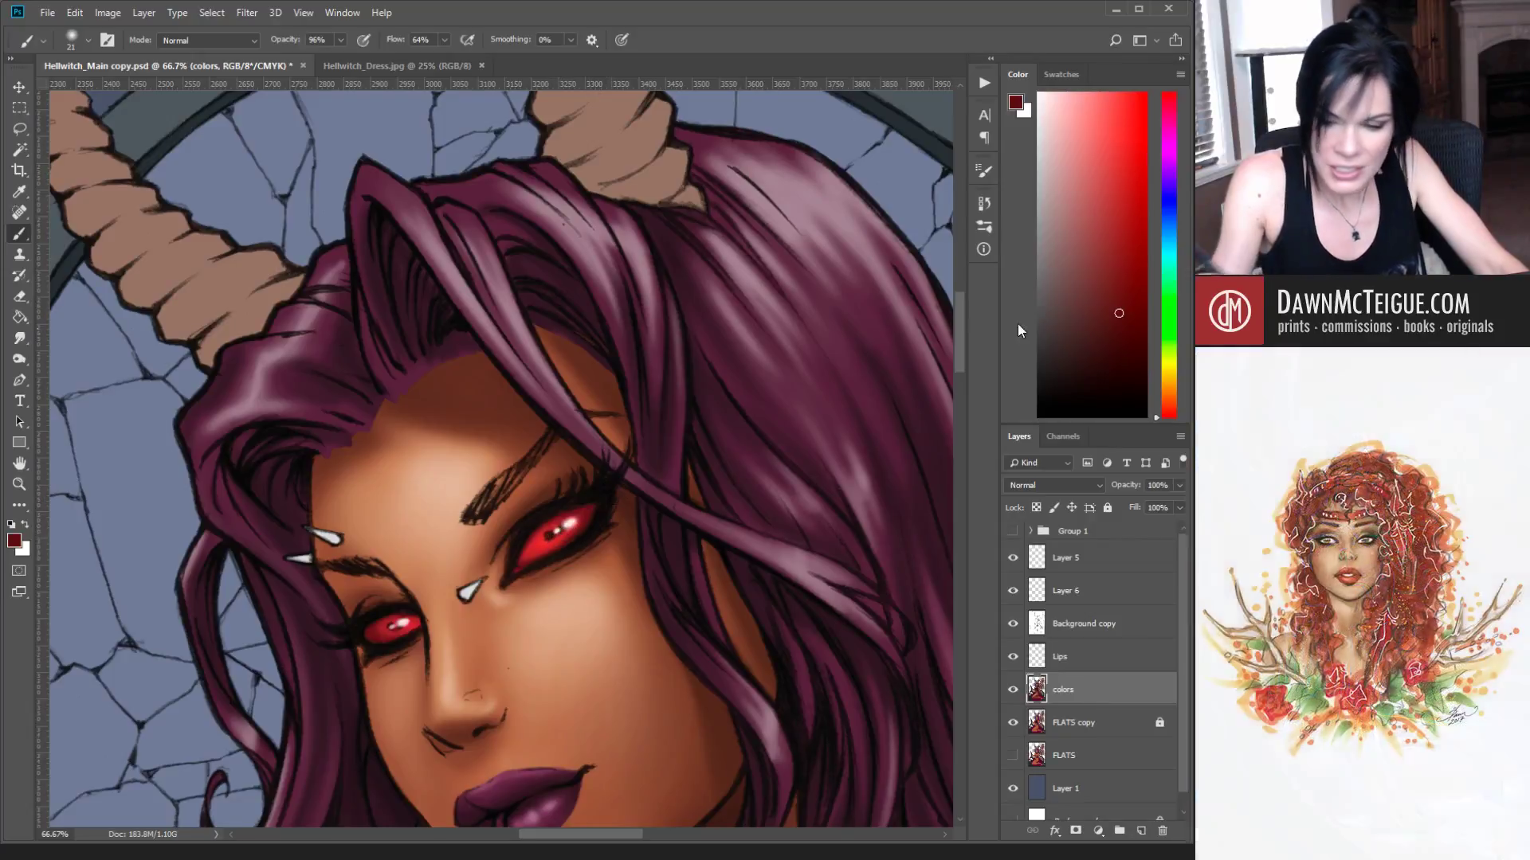
{"action": "left_click_drag", "start_coordinate": [1125, 341], "coordinate": [1125, 354]}
{"action": "left_click_drag", "start_coordinate": [556, 540], "coordinate": [582, 523]}
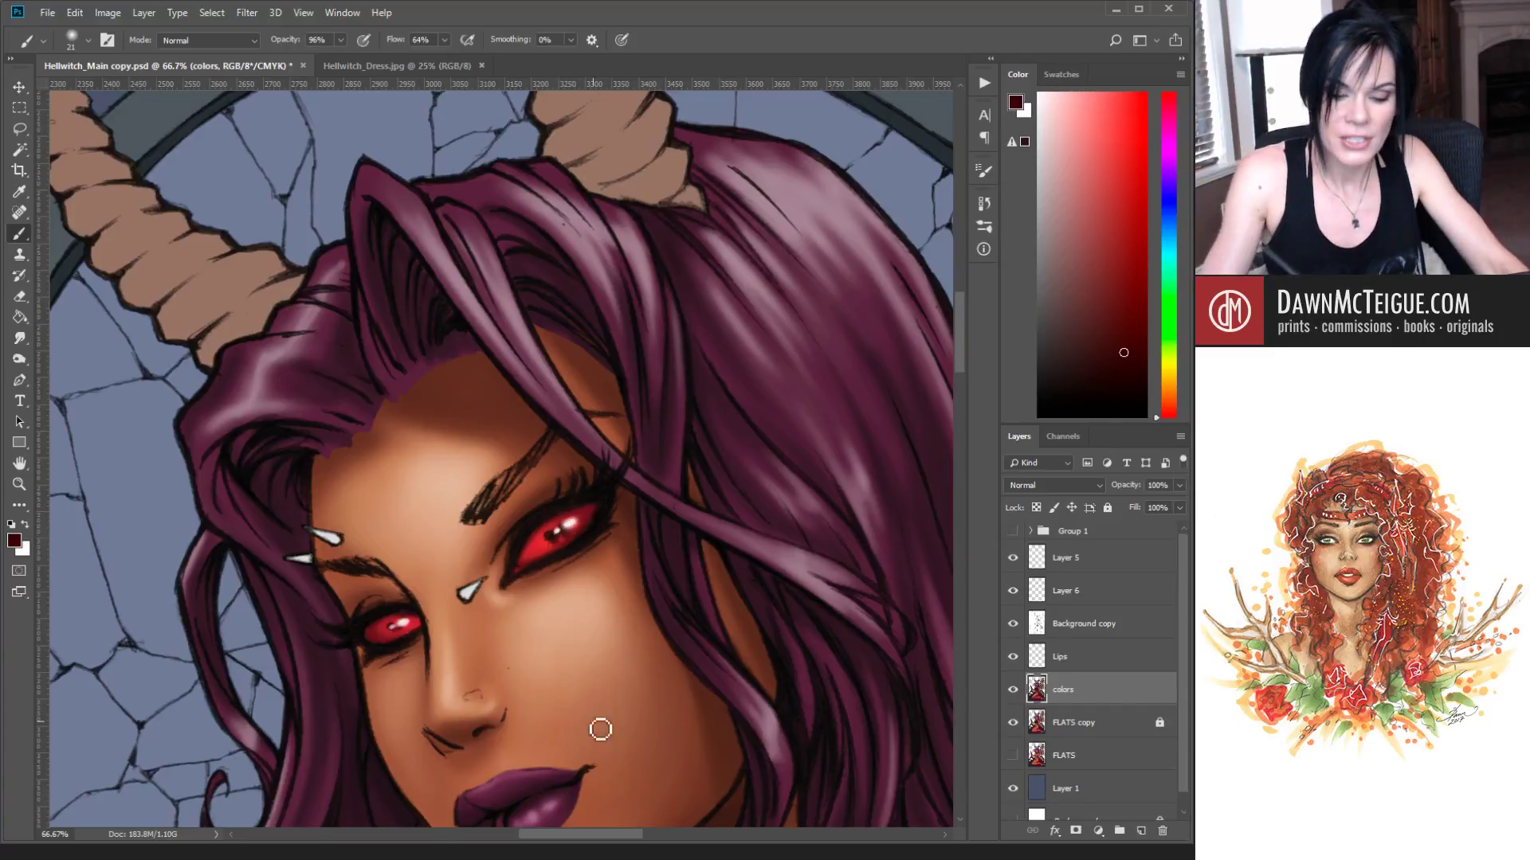
Step: Deepen the smaller eye's pupil with the same maroon, touch up the larger pupil and check both eyes at 25% zoom
{"action": "left_click_drag", "start_coordinate": [581, 662], "coordinate": [796, 557]}
{"action": "mouse_move", "coordinate": [648, 562]}
{"action": "left_mouse_down"}
{"action": "mouse_move", "coordinate": [644, 547]}
{"action": "mouse_move", "coordinate": [660, 547]}
{"action": "mouse_move", "coordinate": [641, 547]}
{"action": "left_mouse_up"}
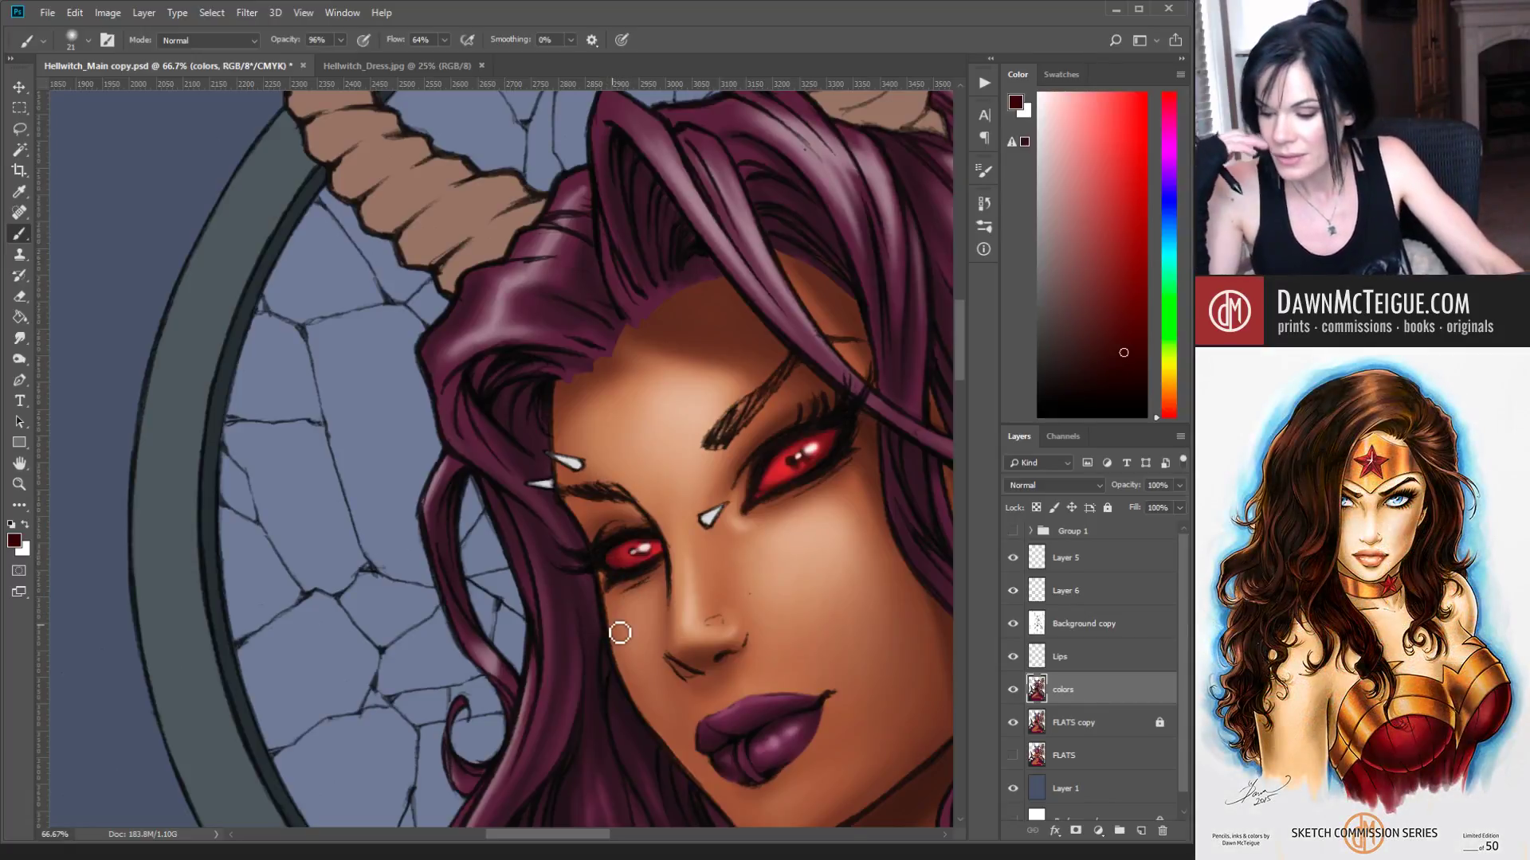
{"action": "mouse_move", "coordinate": [799, 458]}
{"action": "left_mouse_down"}
{"action": "mouse_move", "coordinate": [814, 455]}
{"action": "mouse_move", "coordinate": [802, 462]}
{"action": "left_mouse_up"}
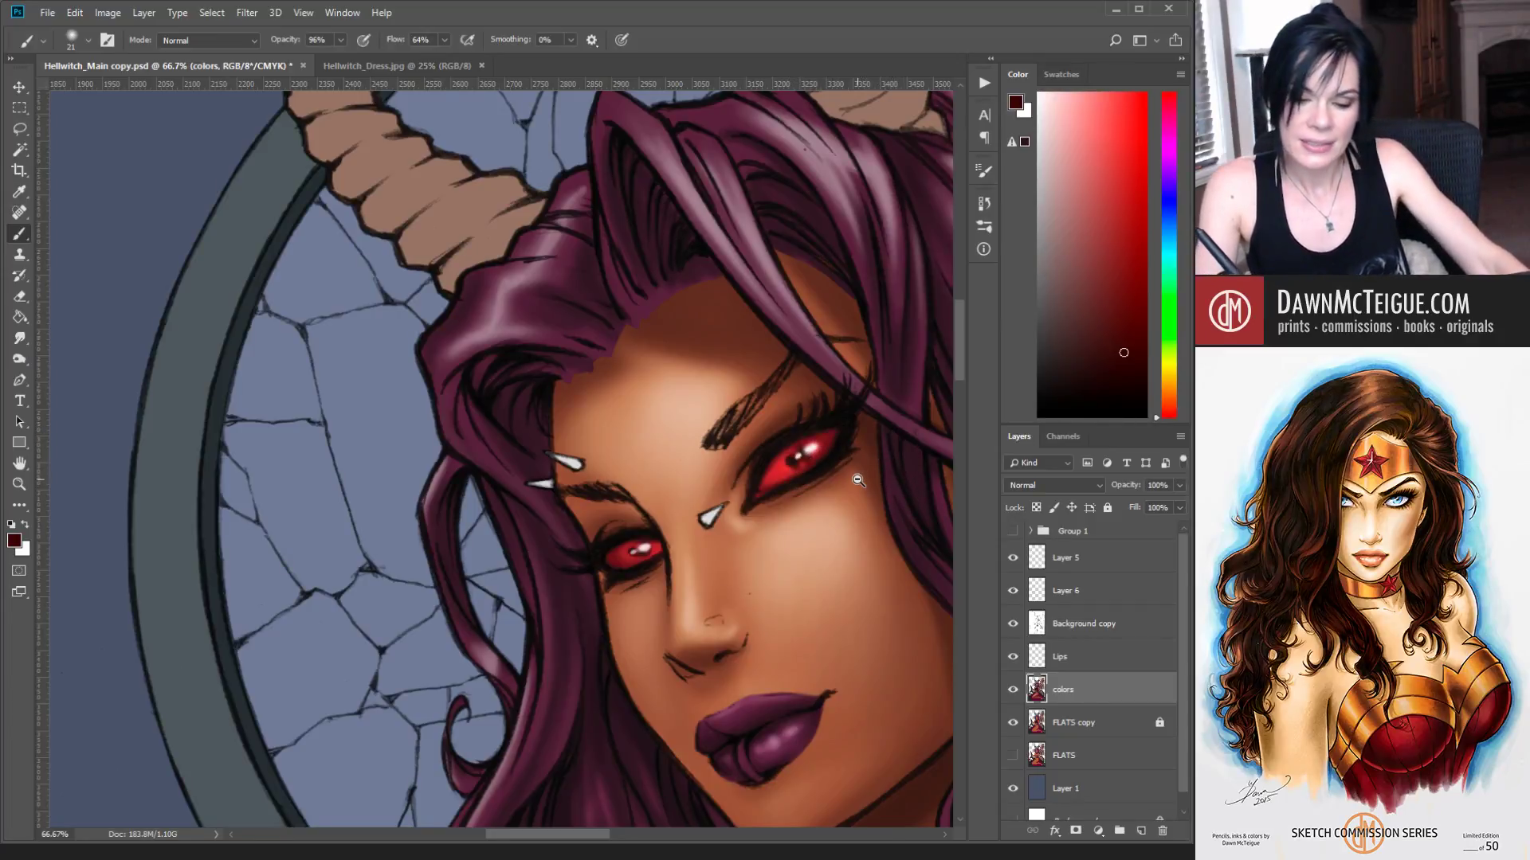
{"action": "scroll", "coordinate": [858, 480], "scroll_direction": "down", "scroll_amount": 3}
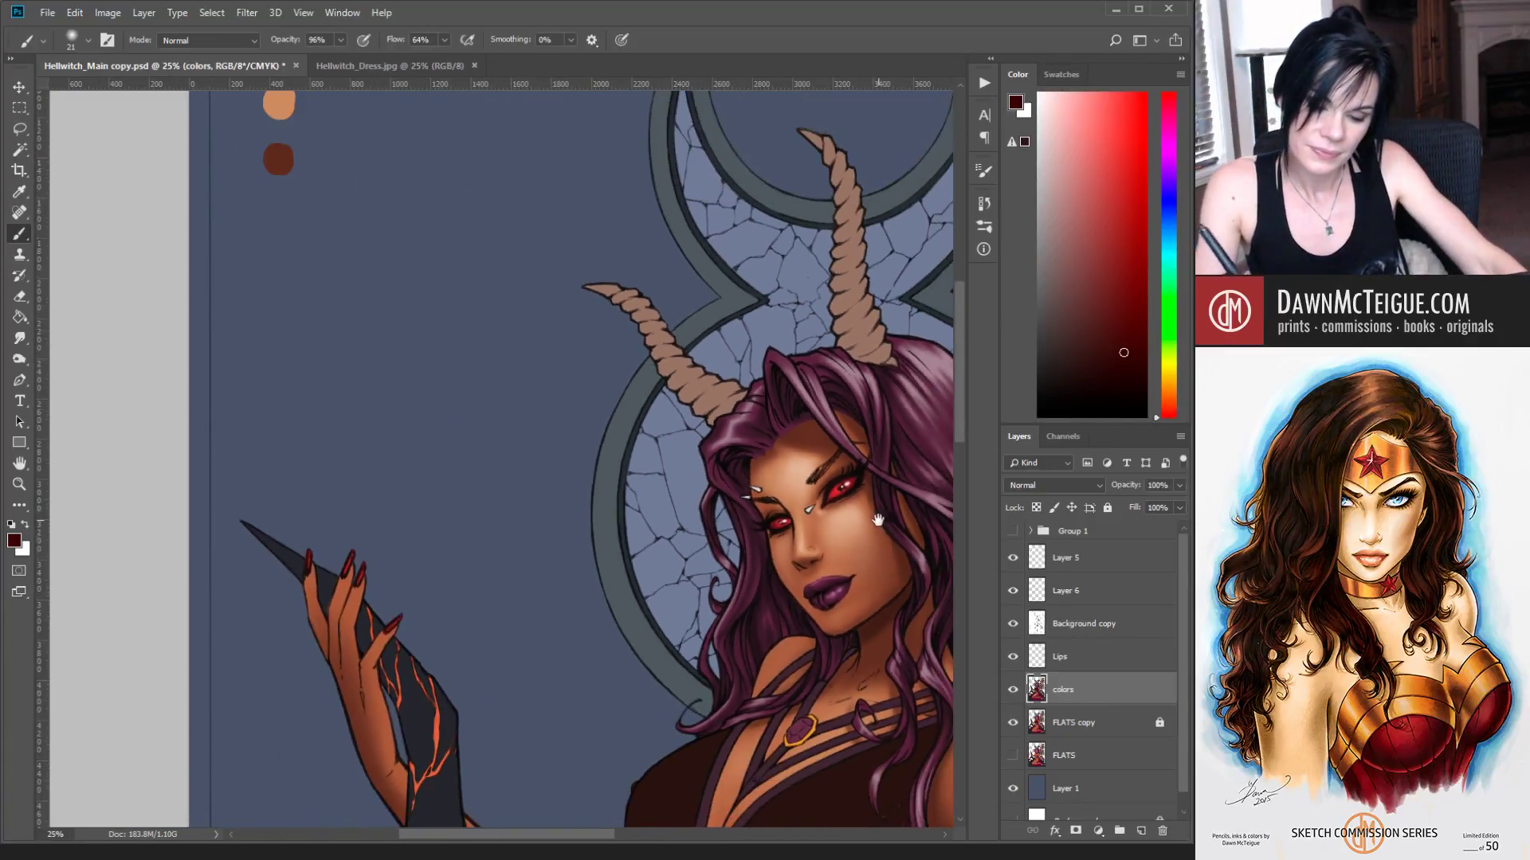
{"action": "left_click_drag", "start_coordinate": [877, 520], "coordinate": [683, 510]}
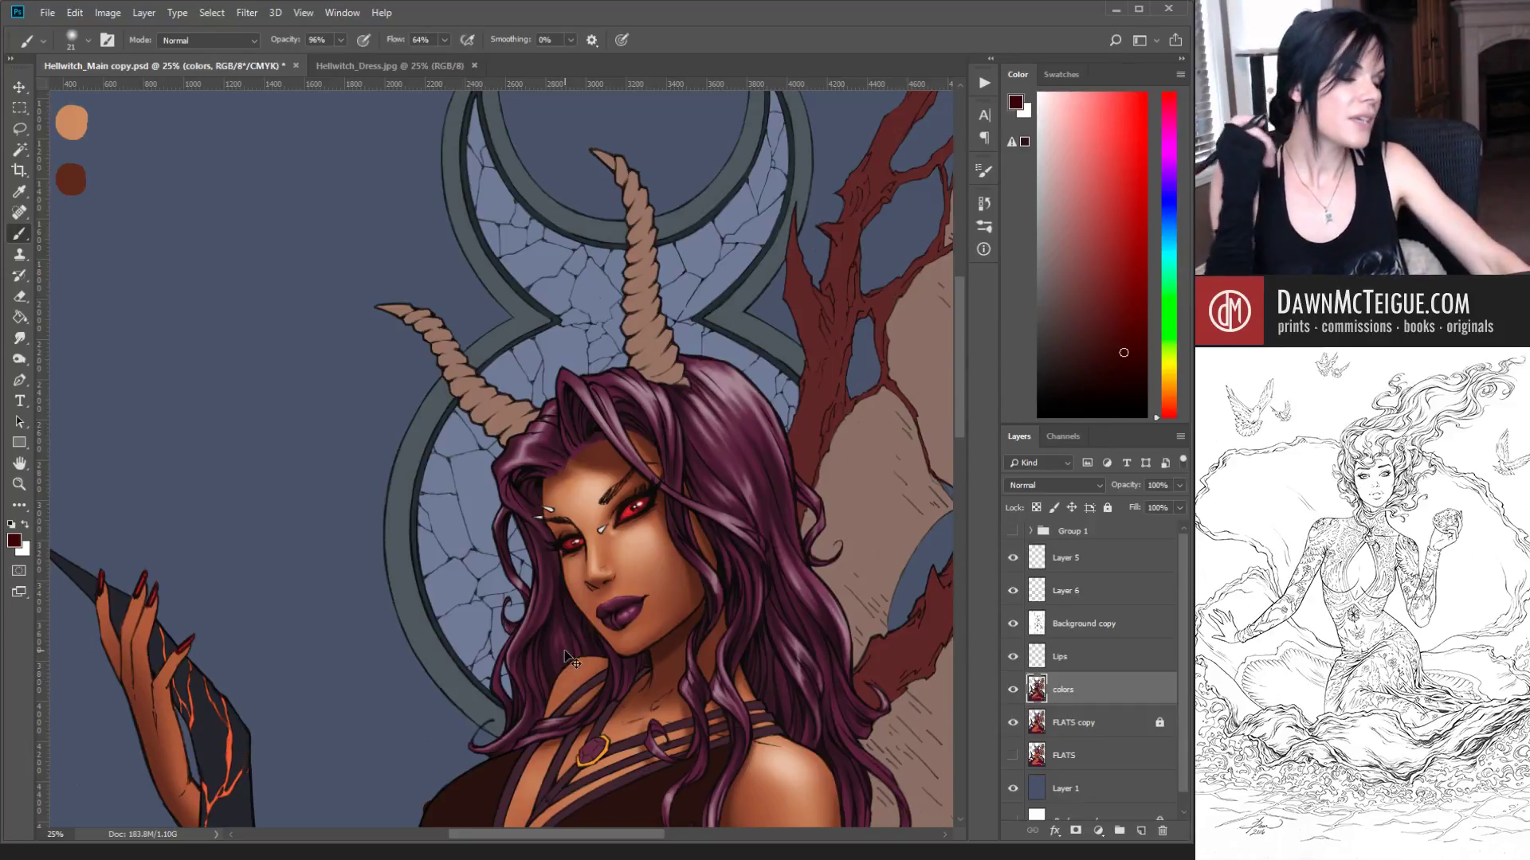
Step: Save the document and set up a 34 px brush with dark red sampled from the larger eye
{"action": "key", "text": "ctrl+s"}
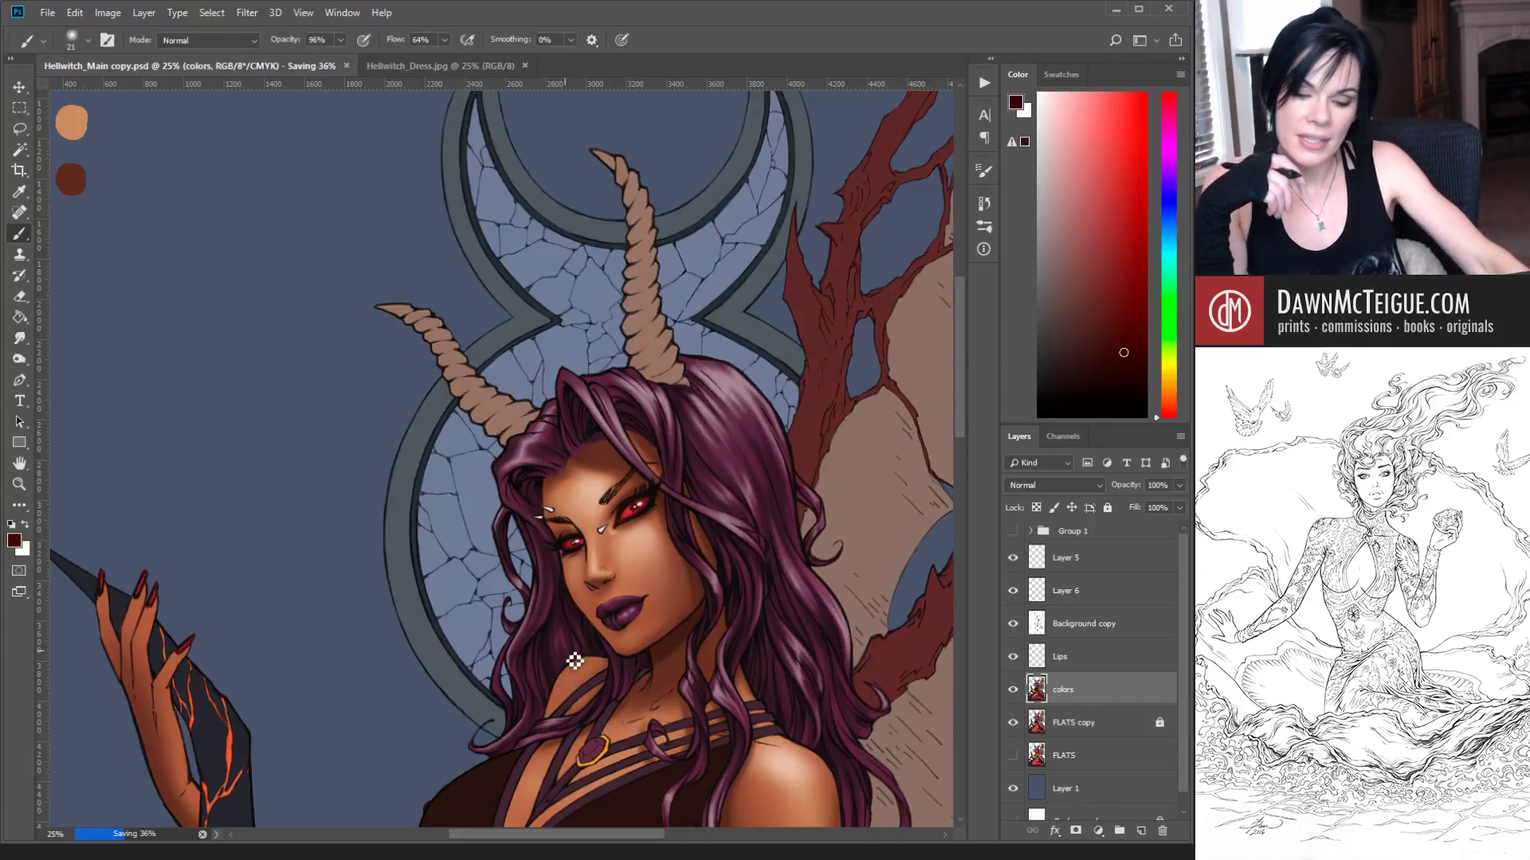
{"action": "left_click", "coordinate": [649, 498], "text": "alt"}
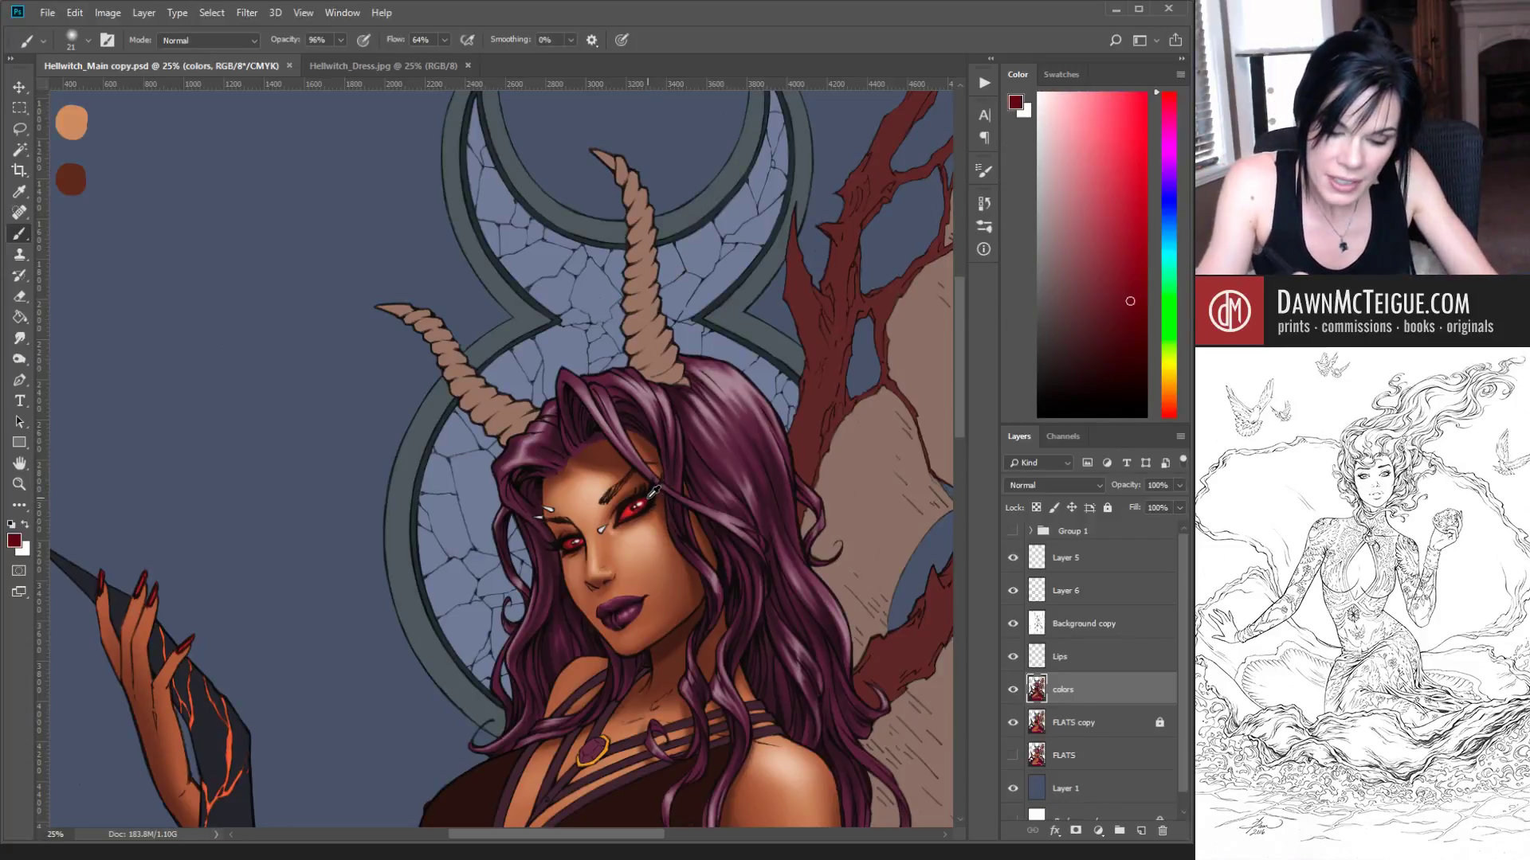
{"action": "left_click", "coordinate": [648, 498], "text": "alt"}
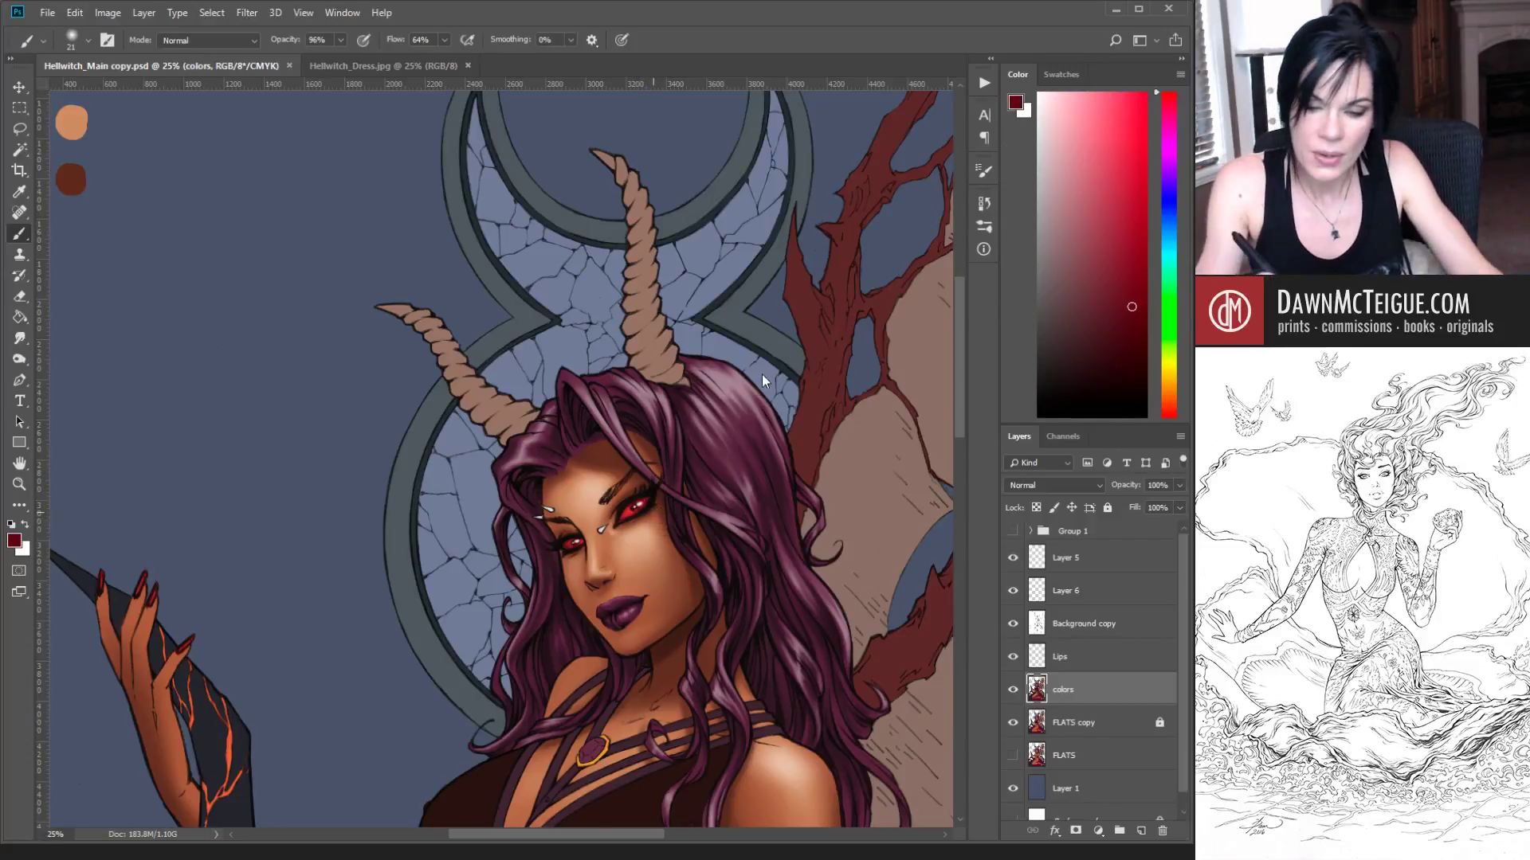
{"action": "key", "text": "bracketright"}
{"action": "key", "text": "bracketright"}
{"action": "key", "text": "bracketright"}
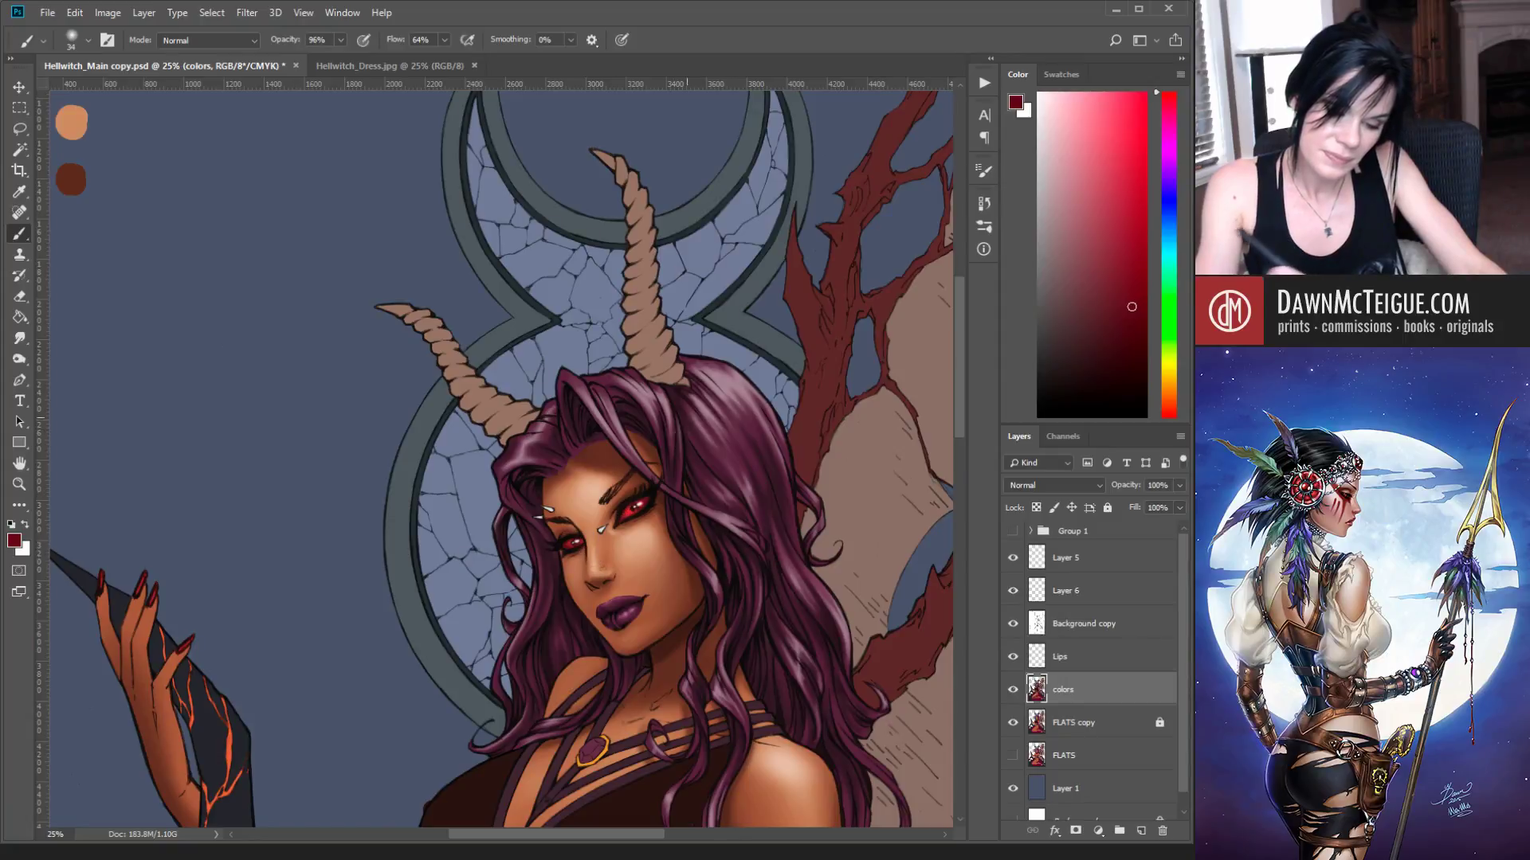
Step: Check the whole figure at 8.33% zoom, return to the head and torso at 25%, and save the document
{"action": "left_click", "coordinate": [835, 514], "text": "alt"}
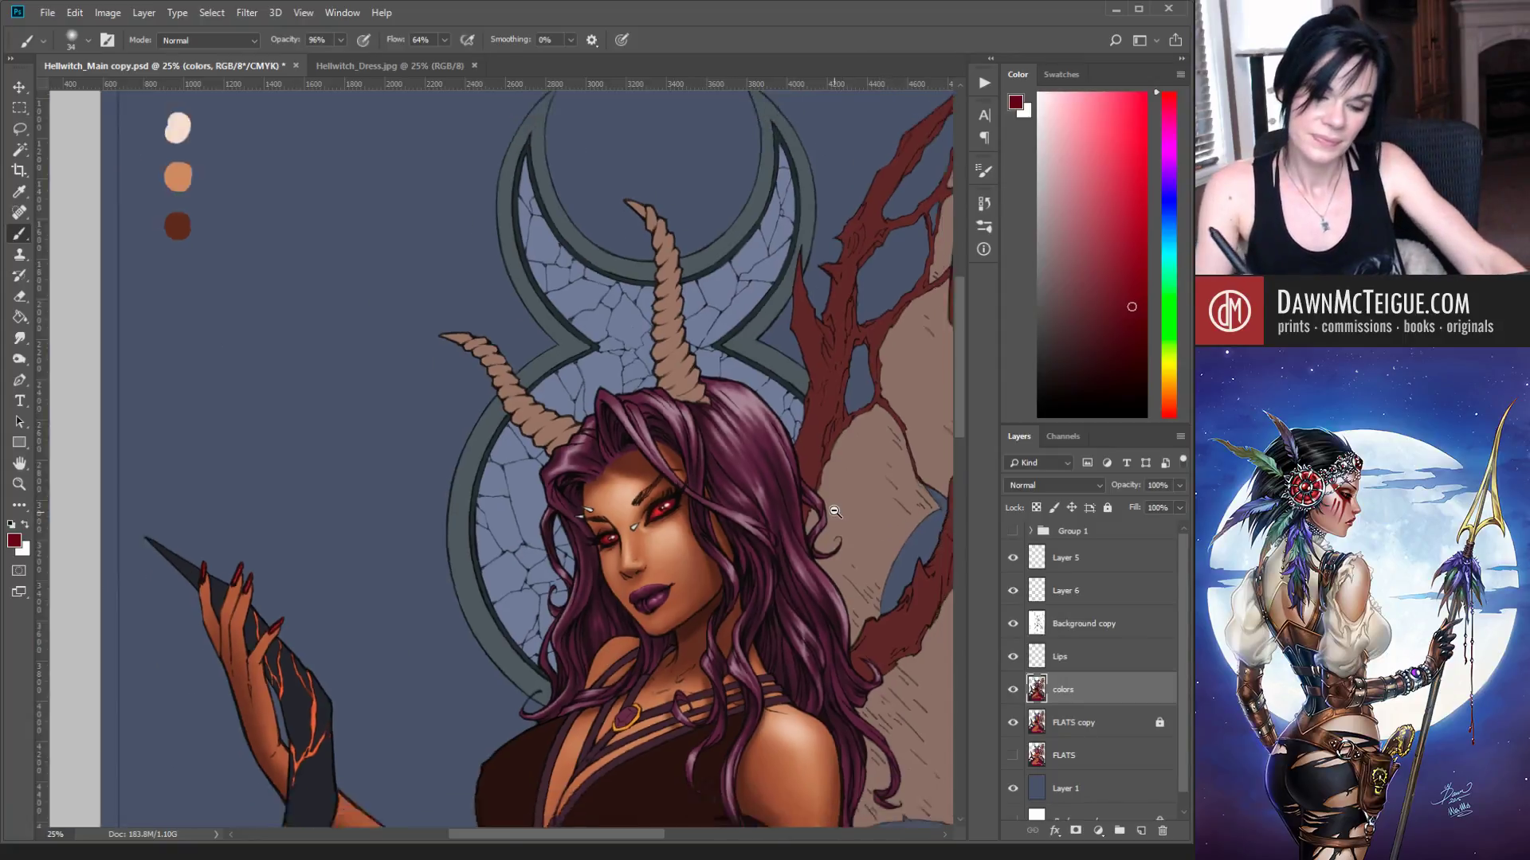
{"action": "left_click", "coordinate": [836, 522], "text": "alt"}
{"action": "left_click", "coordinate": [839, 539], "text": "alt"}
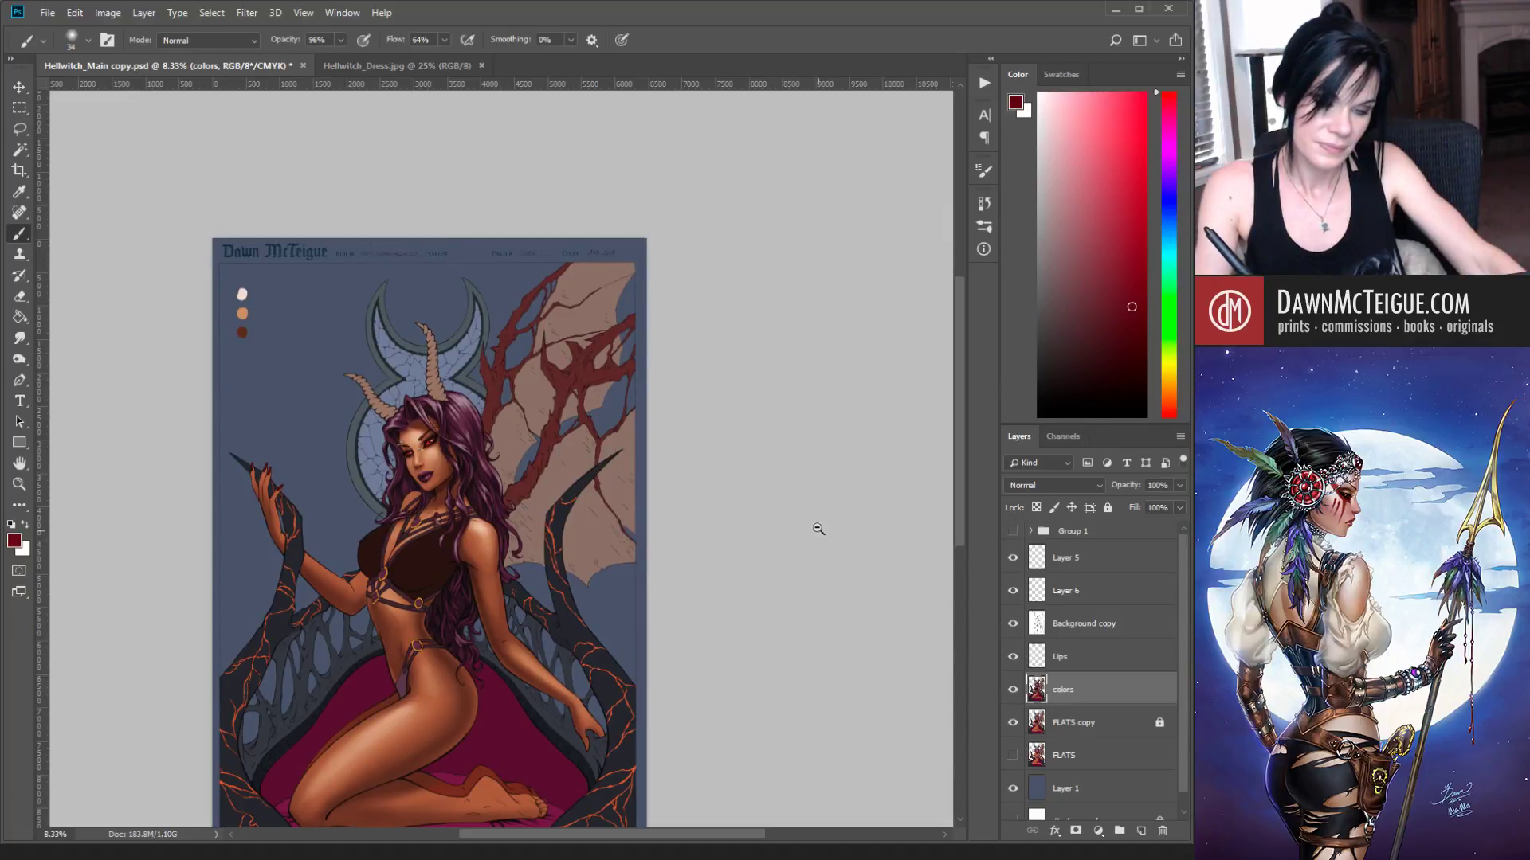
{"action": "left_click", "coordinate": [502, 488], "text": "ctrl"}
{"action": "left_click", "coordinate": [503, 491], "text": "ctrl"}
{"action": "left_click", "coordinate": [502, 505], "text": "ctrl"}
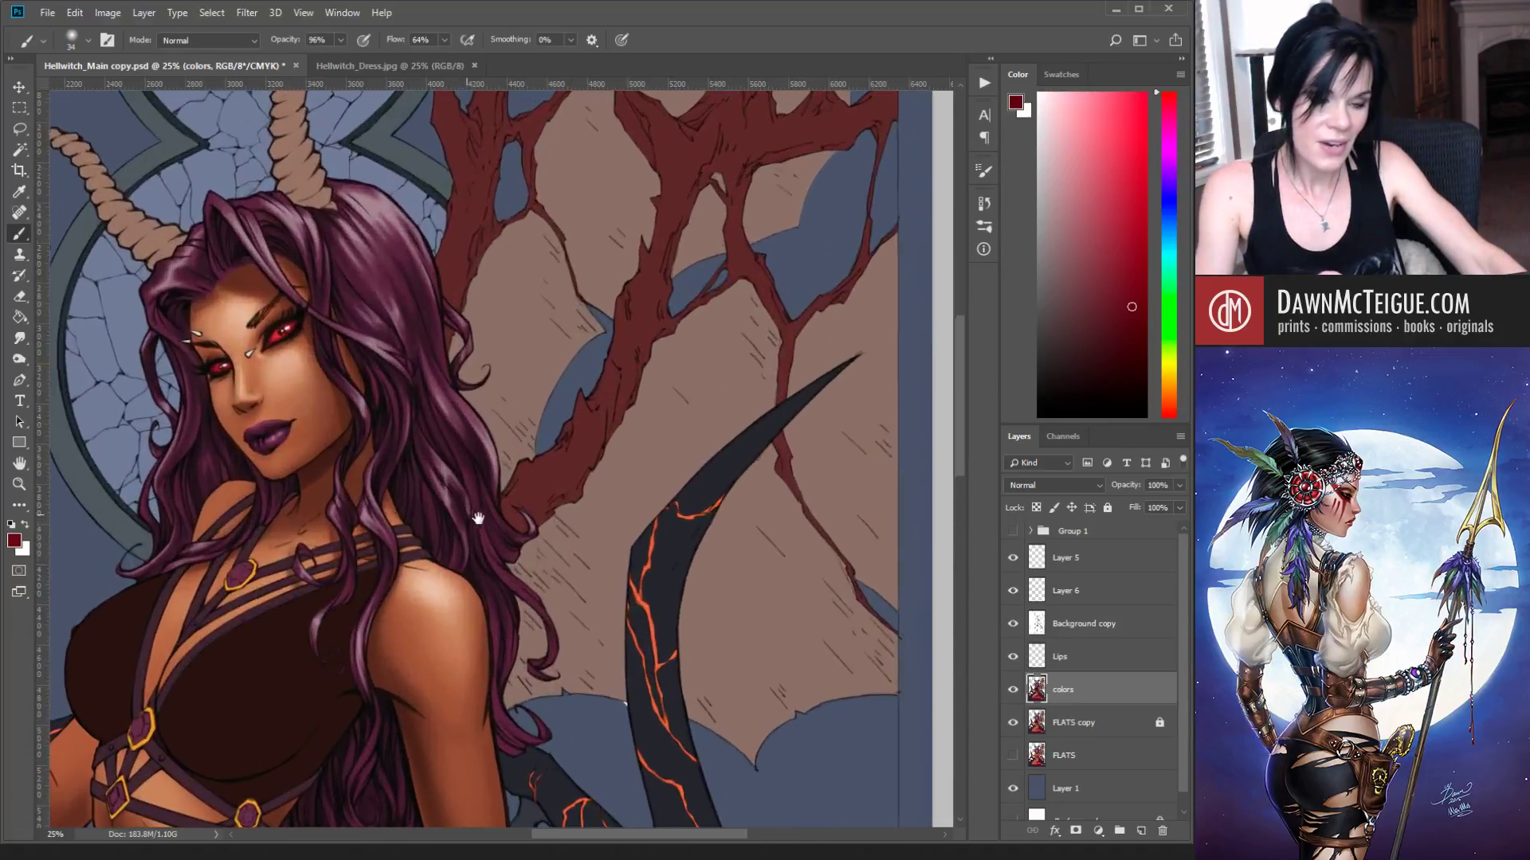
{"action": "left_click_drag", "start_coordinate": [478, 518], "coordinate": [786, 519]}
{"action": "left_click_drag", "start_coordinate": [497, 487], "coordinate": [465, 552]}
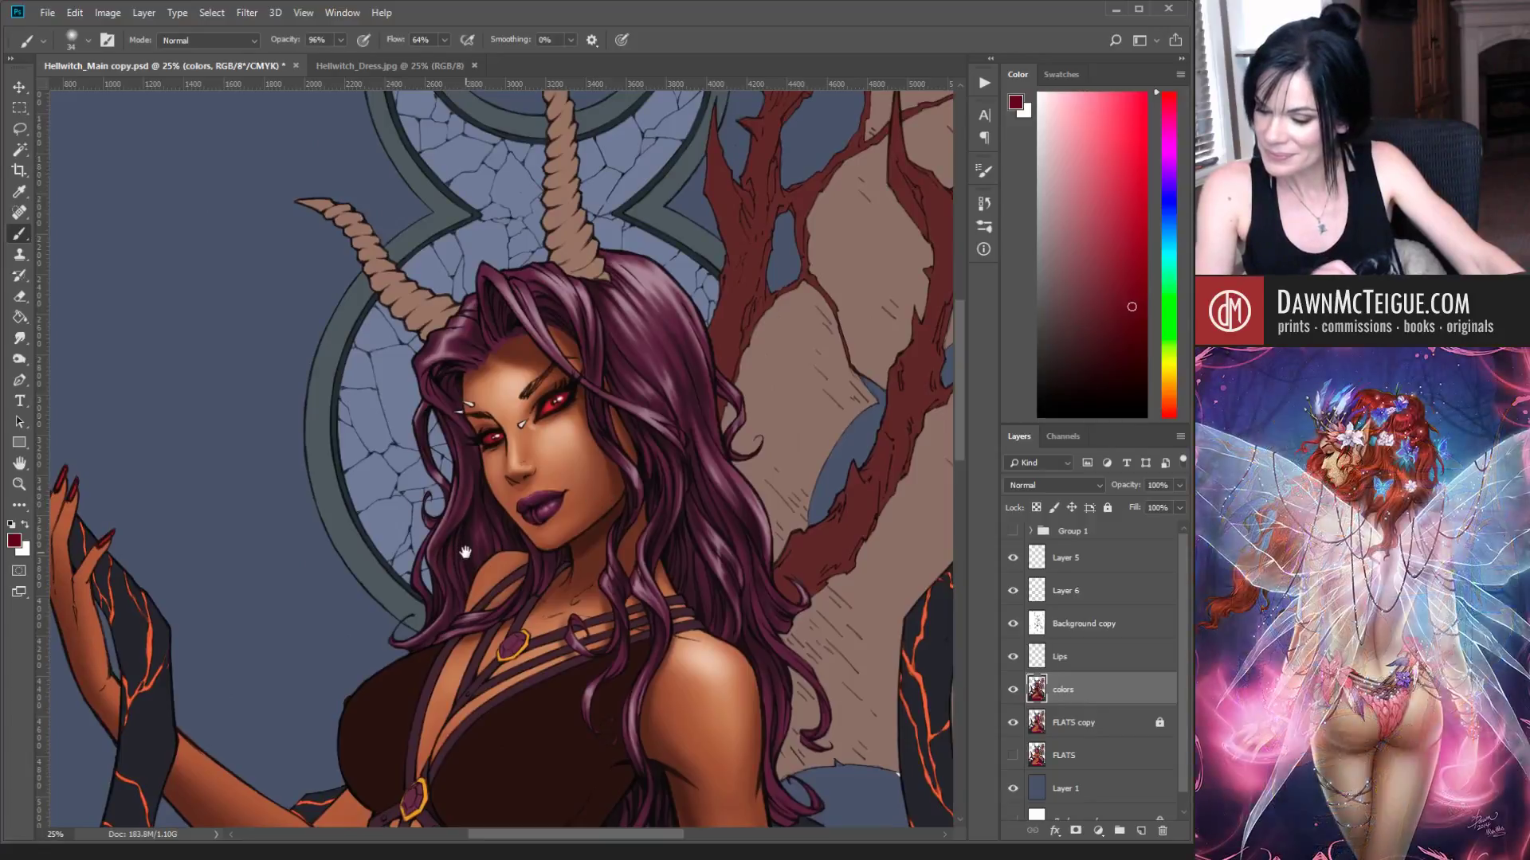
{"action": "key", "text": "ctrl+s"}
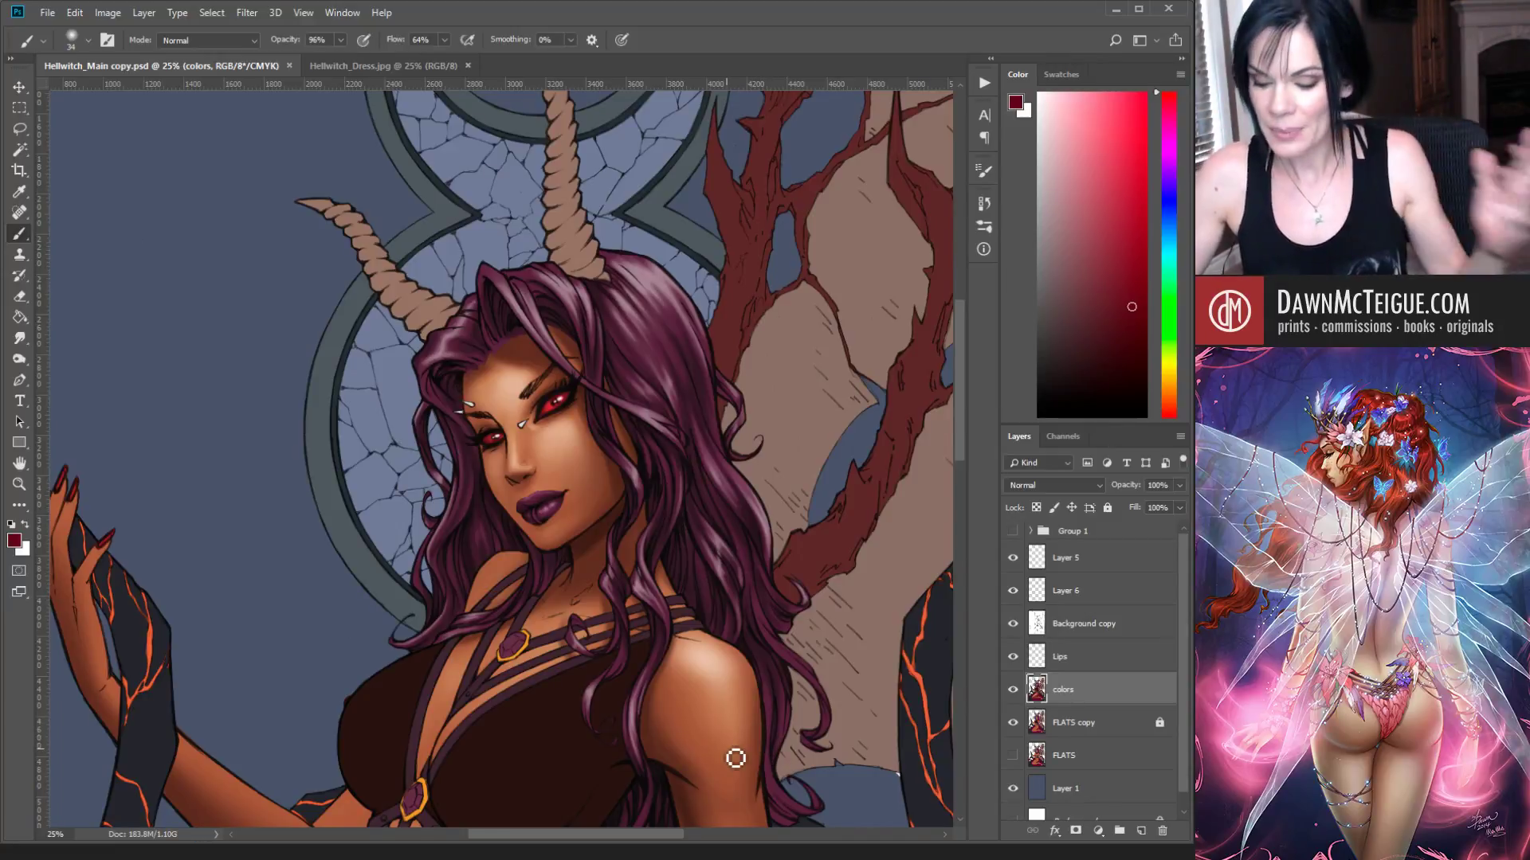
Step: Sample light grey from the piercing between the eyes and add a new layer directly above the Lips layer
{"action": "left_click", "coordinate": [1089, 597]}
{"action": "left_click", "coordinate": [1088, 564]}
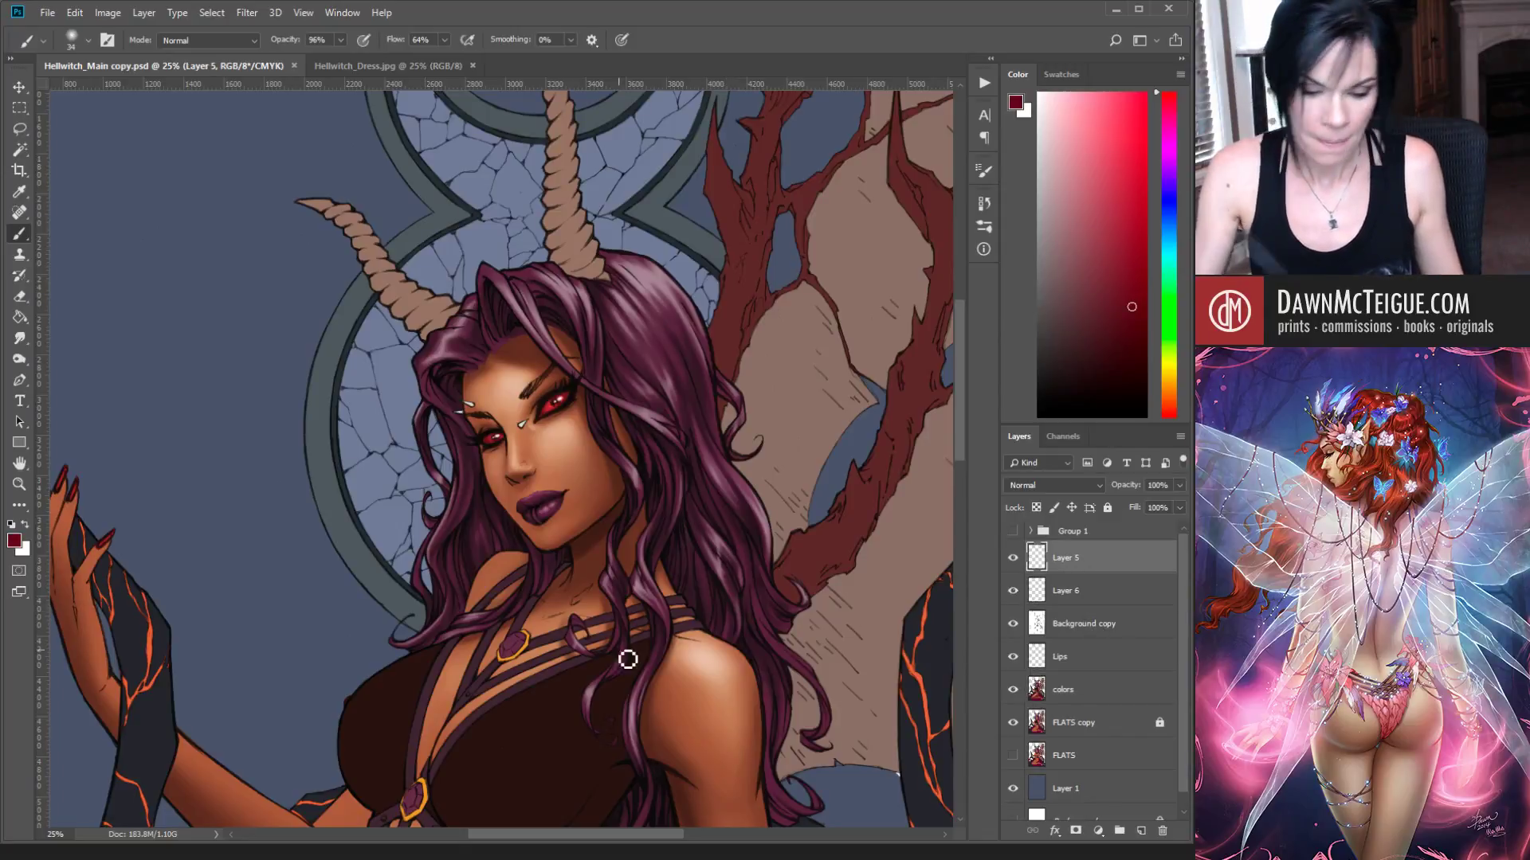
{"action": "scroll", "coordinate": [595, 532], "scroll_direction": "up", "scroll_amount": 3}
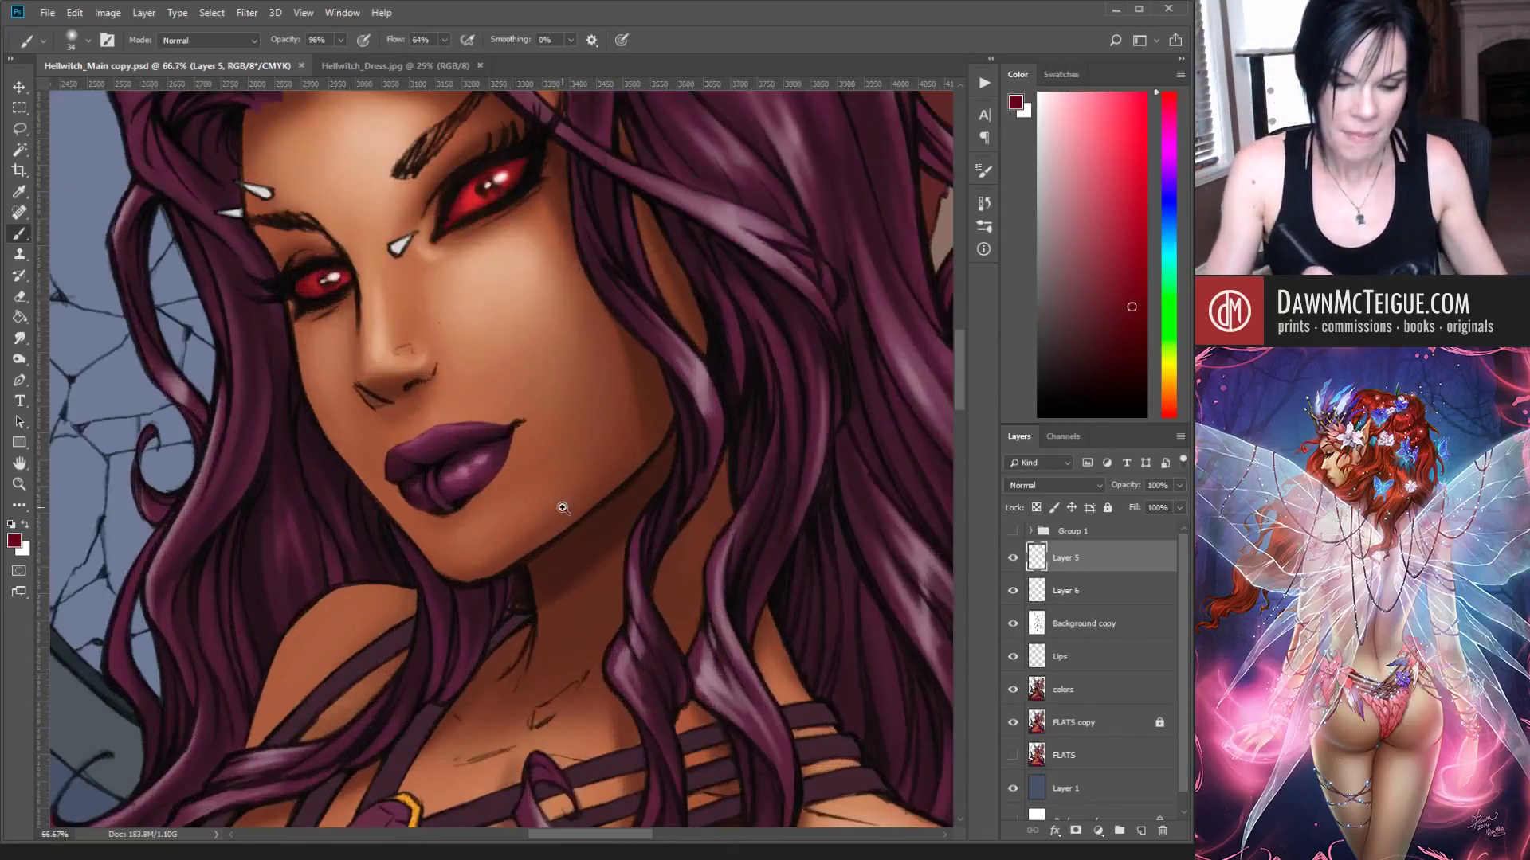
{"action": "left_click_drag", "start_coordinate": [511, 467], "coordinate": [658, 466]}
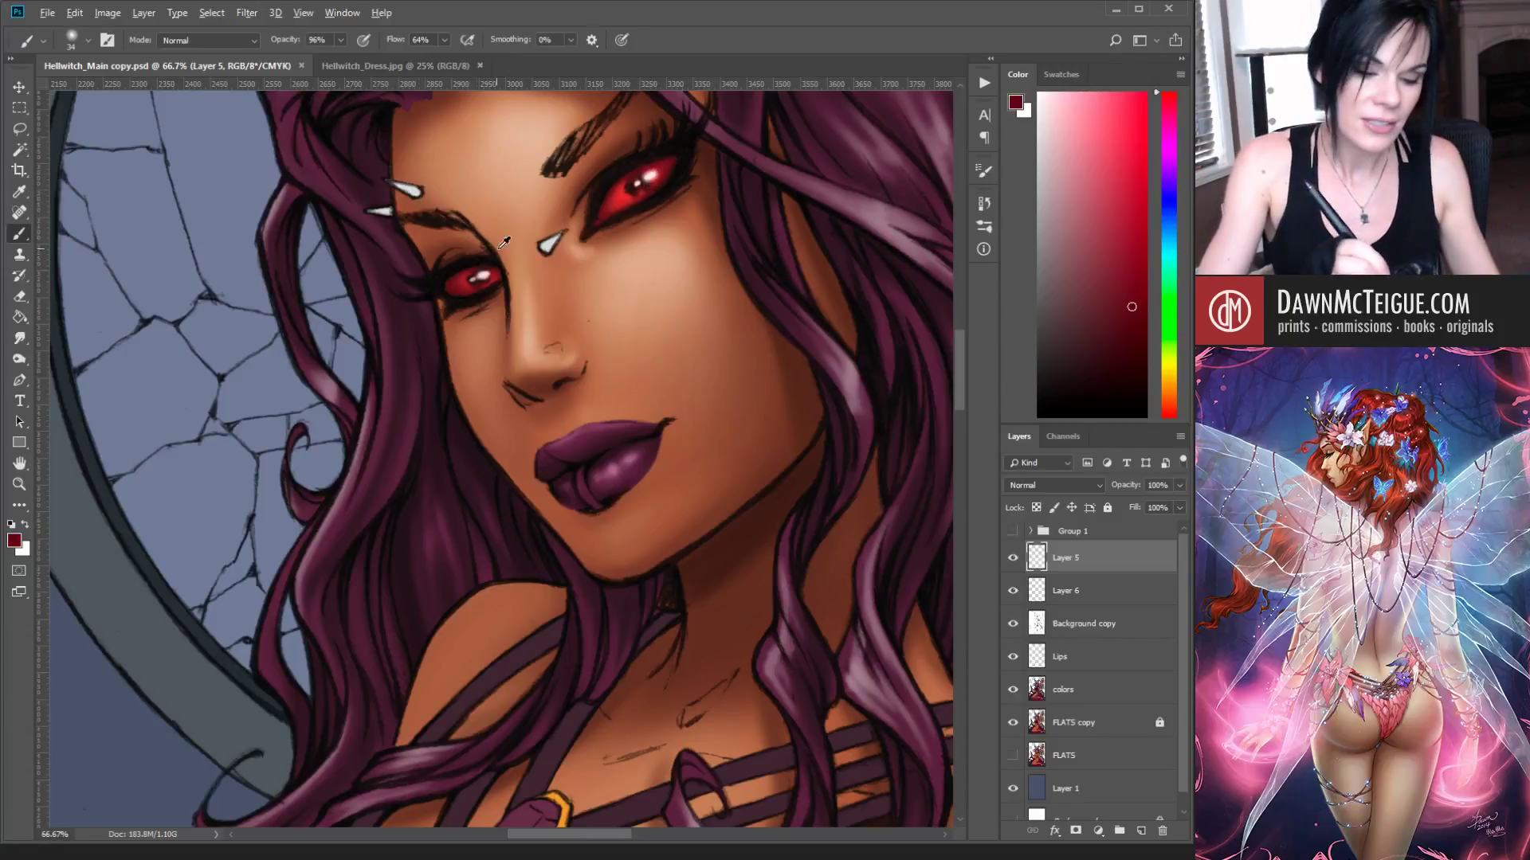
{"action": "left_click", "coordinate": [548, 245], "text": "alt"}
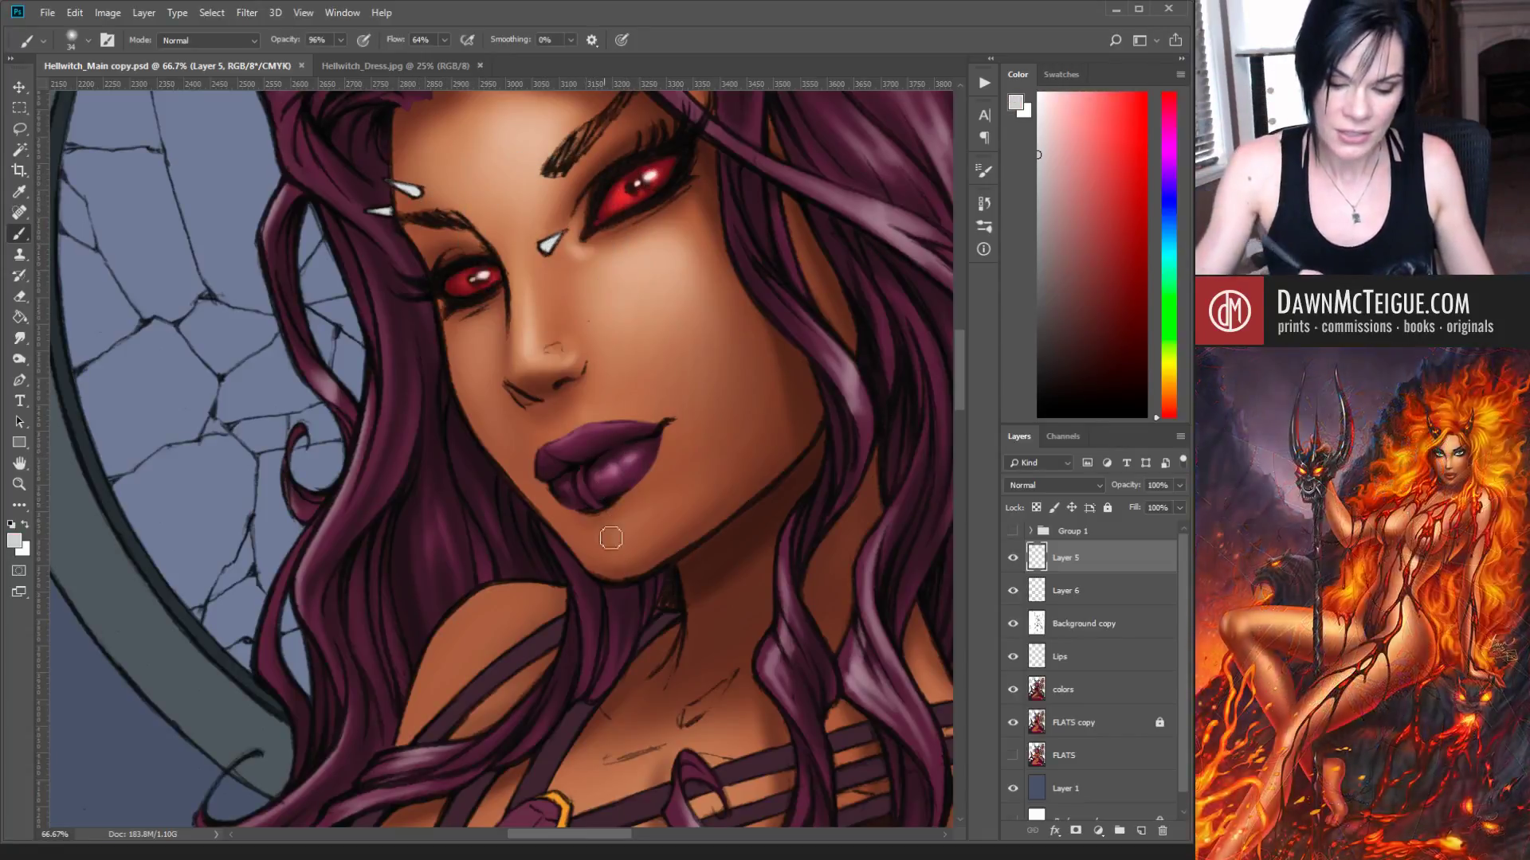
{"action": "left_click", "coordinate": [1124, 659]}
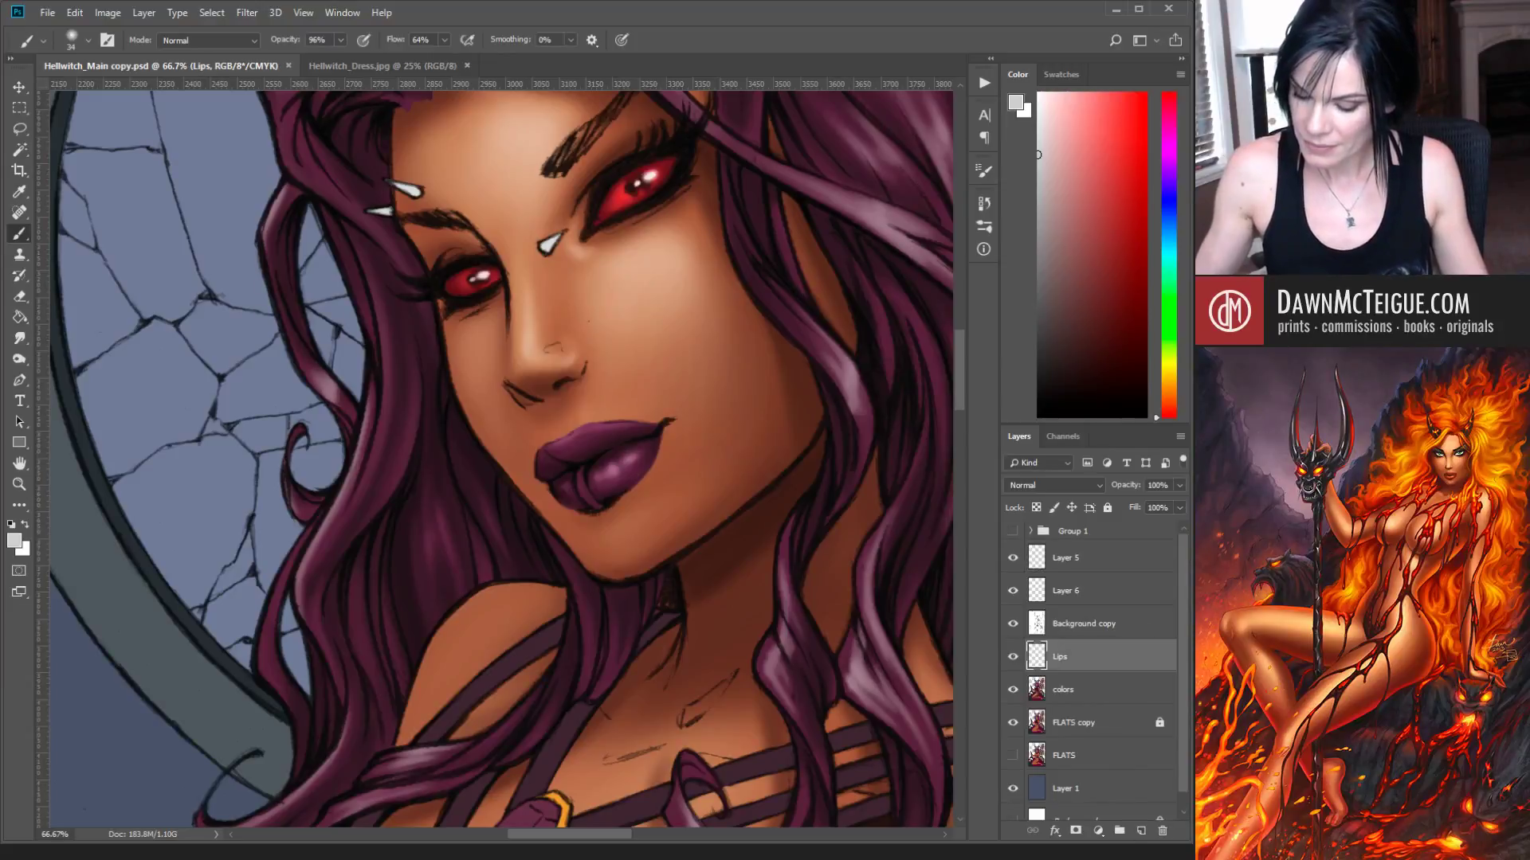
{"action": "left_click", "coordinate": [1141, 831]}
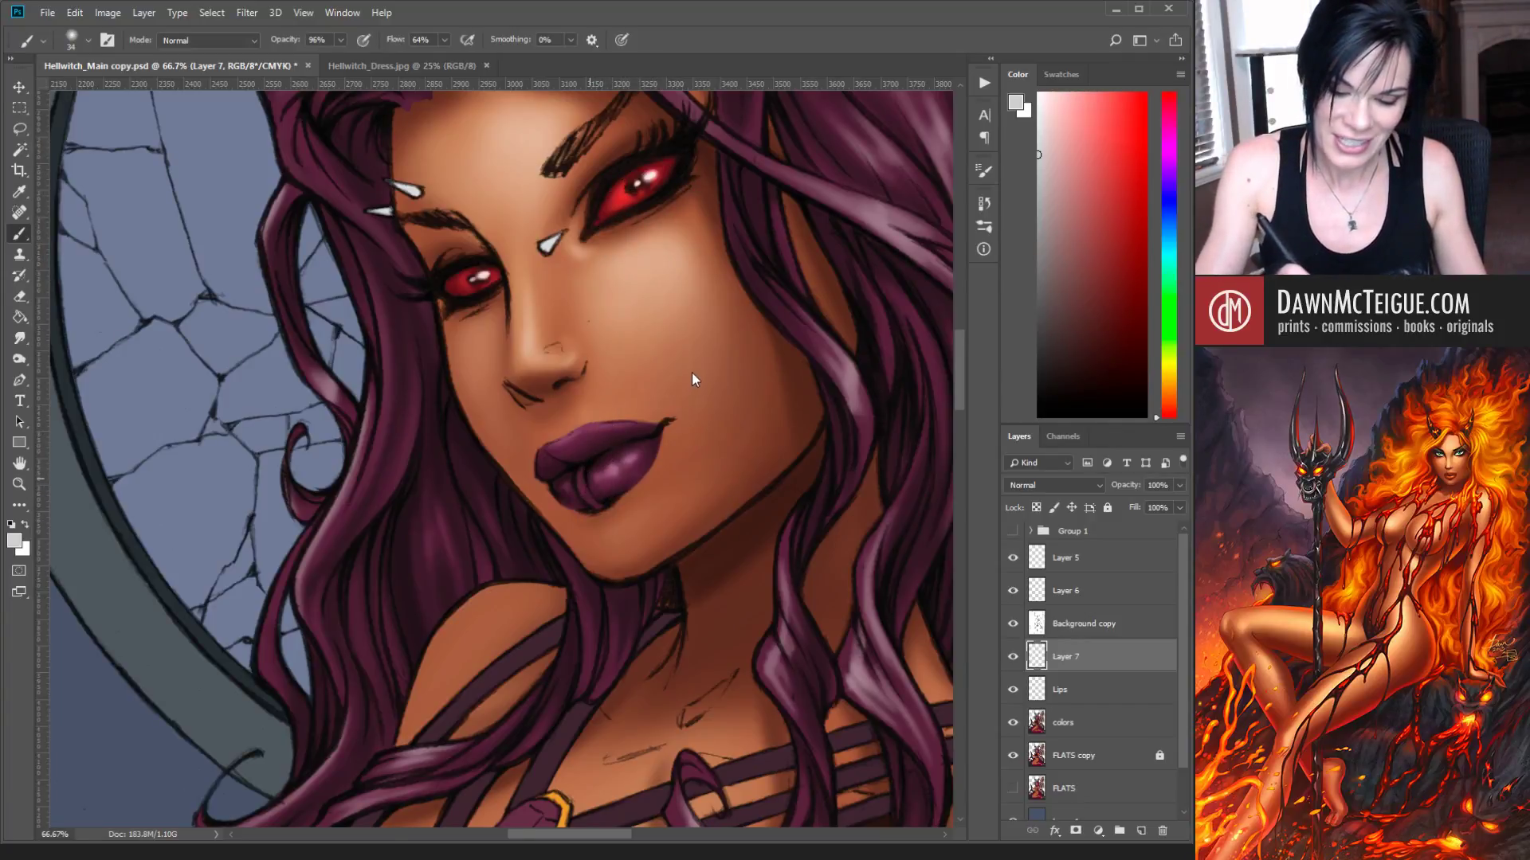
Step: Paint a curved light grey ring around the lower lip on Layer 7 with an 18 px brush
{"action": "key", "text": "bracketleft"}
{"action": "key", "text": "bracketleft"}
{"action": "key", "text": "bracketleft"}
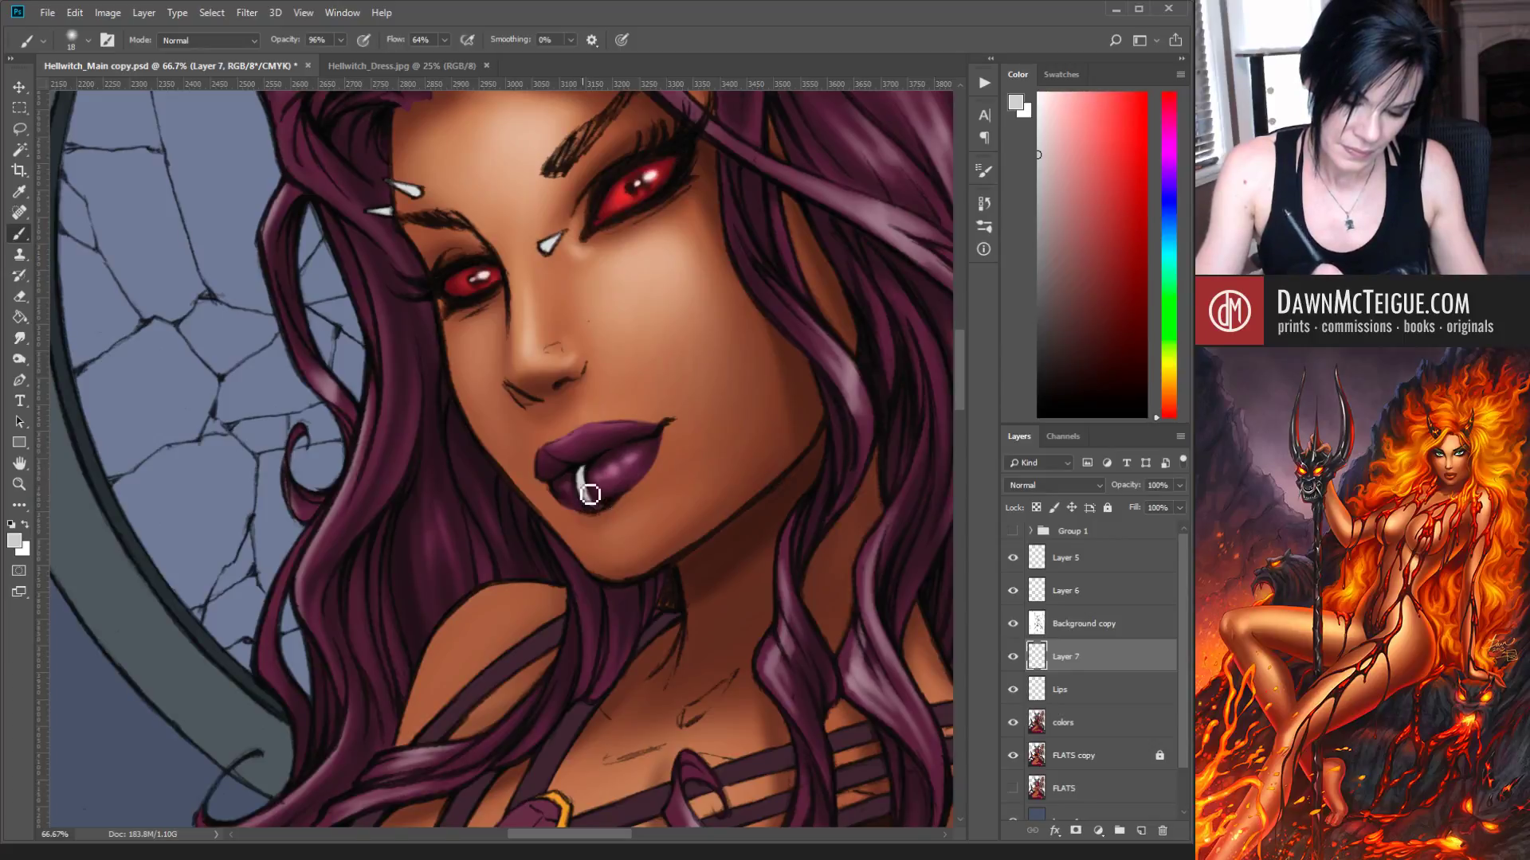
{"action": "left_click_drag", "start_coordinate": [598, 500], "coordinate": [599, 506]}
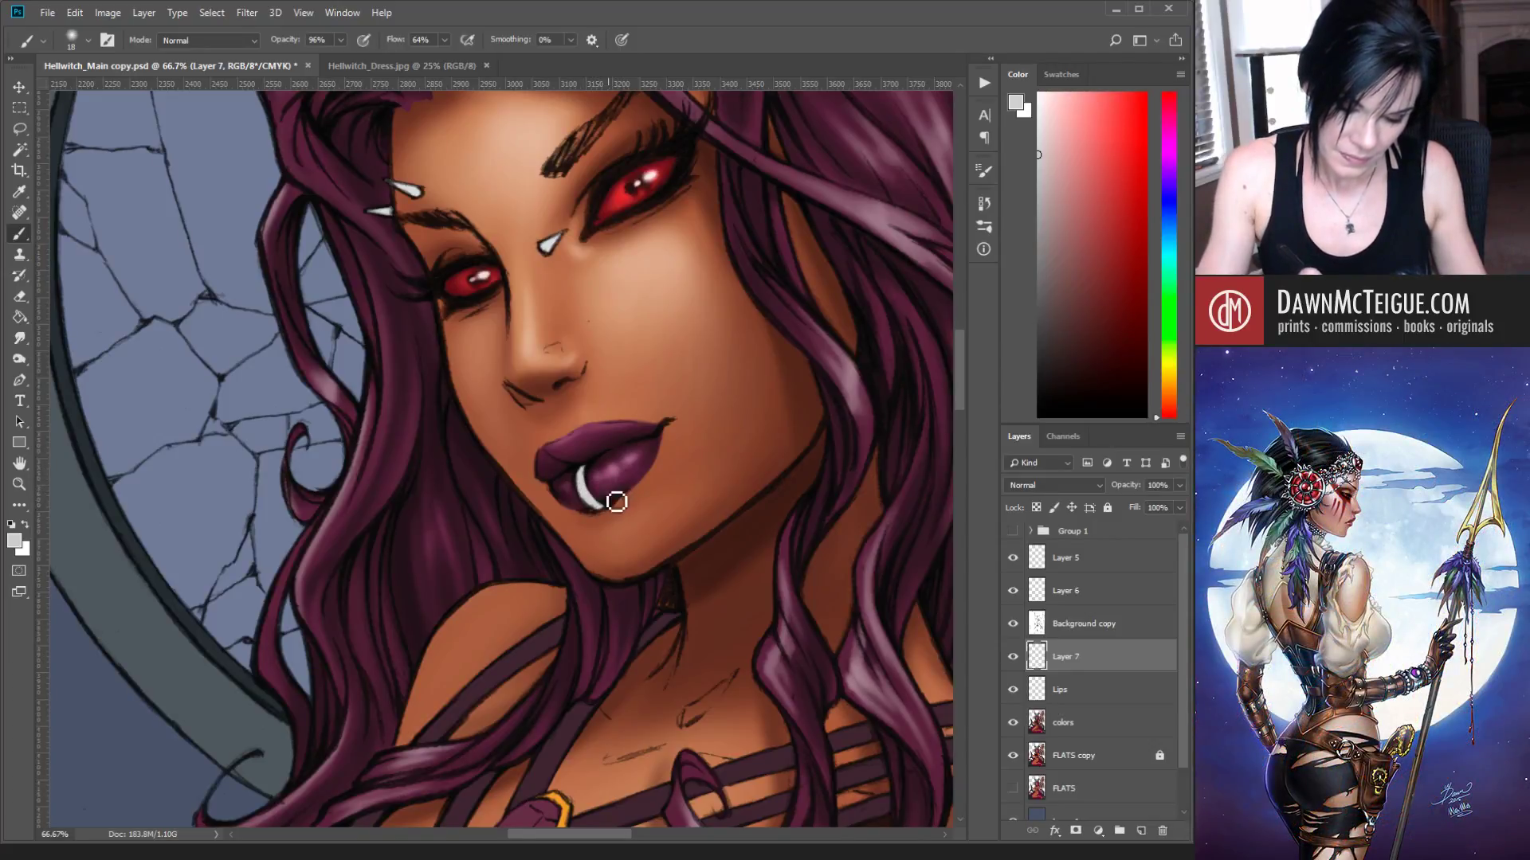
Step: Select the painted lip ring and shade it with medium and dark greys, leaving a lighter band along its middle
{"action": "key", "text": "w"}
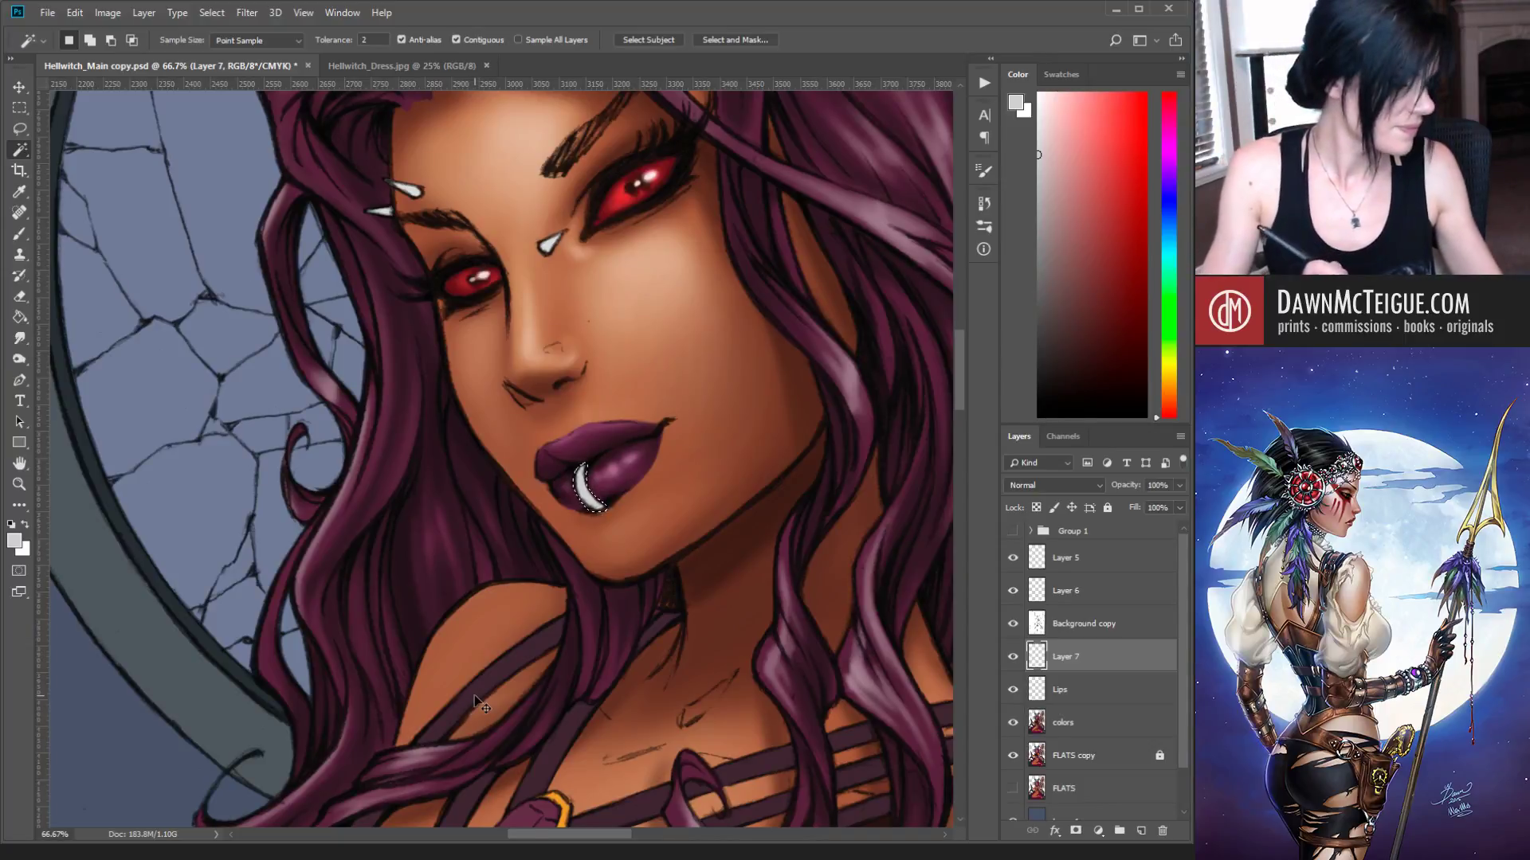
{"action": "key", "text": "b"}
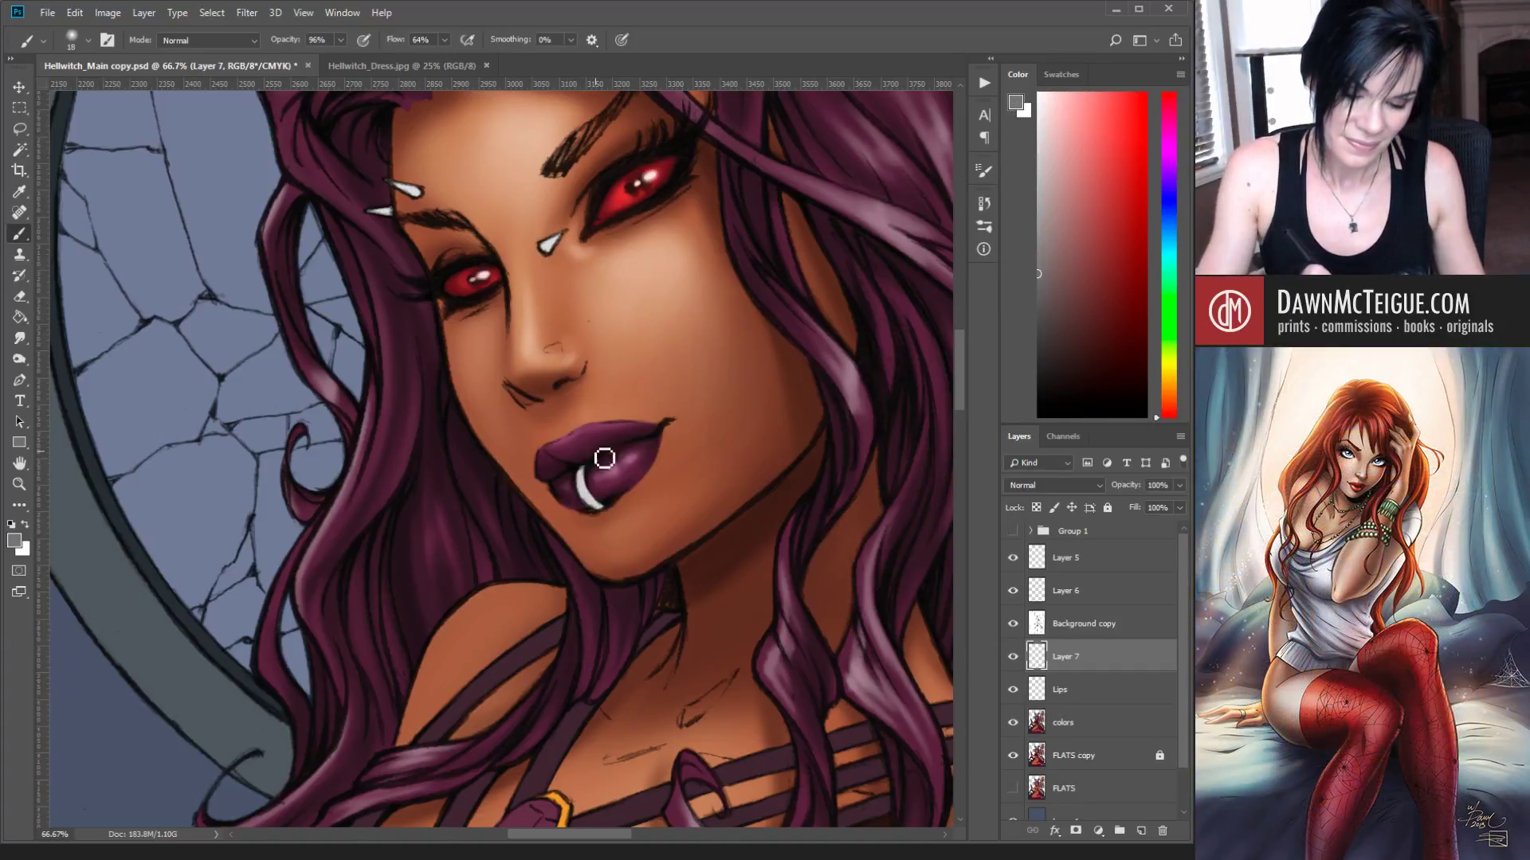
{"action": "mouse_move", "coordinate": [604, 458]}
{"action": "left_mouse_down"}
{"action": "mouse_move", "coordinate": [590, 474]}
{"action": "mouse_move", "coordinate": [591, 513]}
{"action": "mouse_move", "coordinate": [591, 478]}
{"action": "left_mouse_up"}
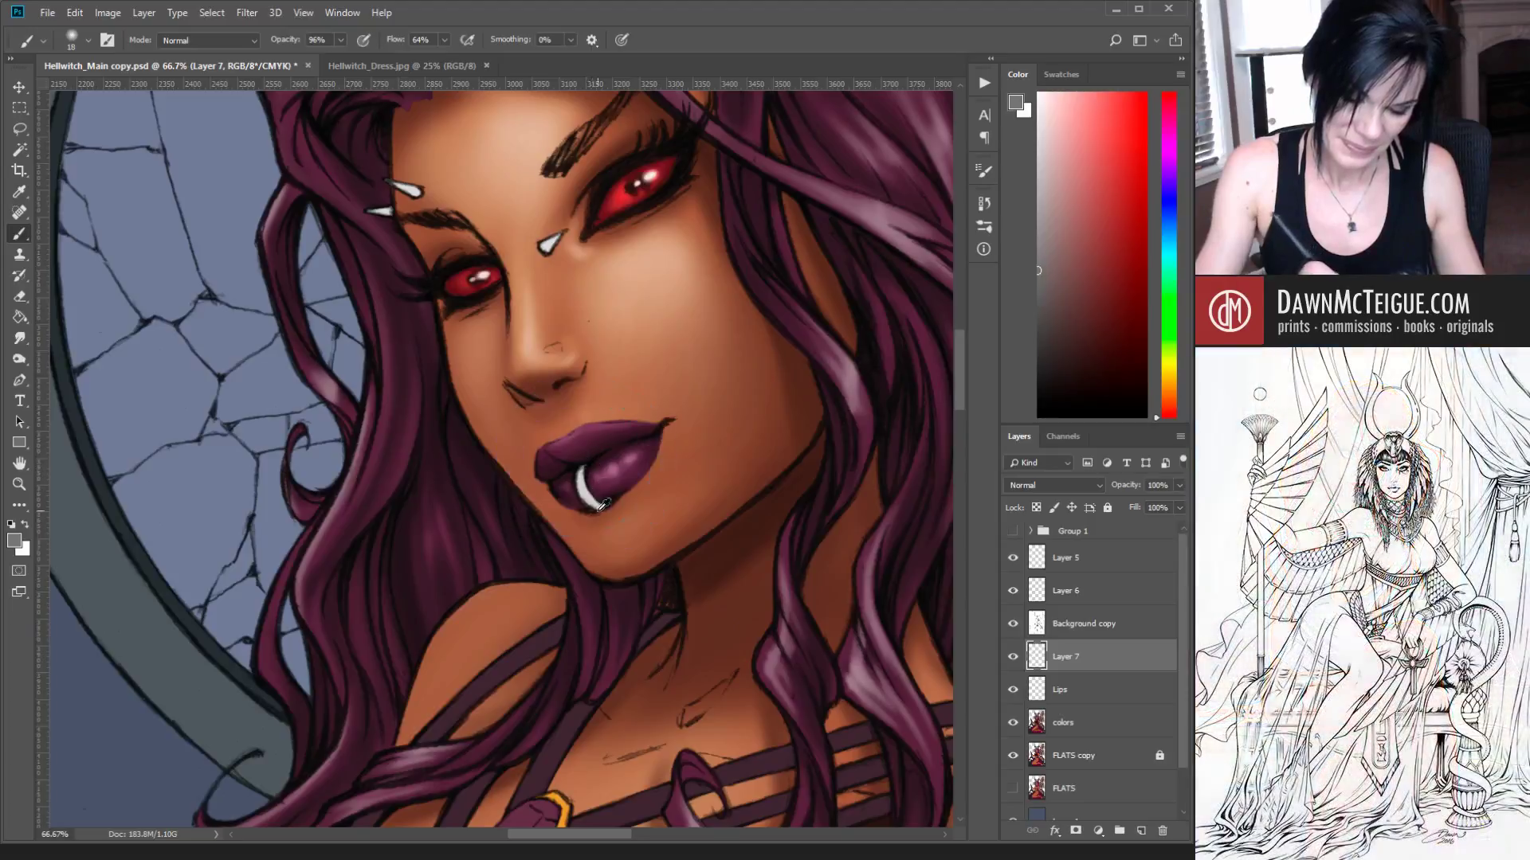
{"action": "left_click", "coordinate": [1042, 324]}
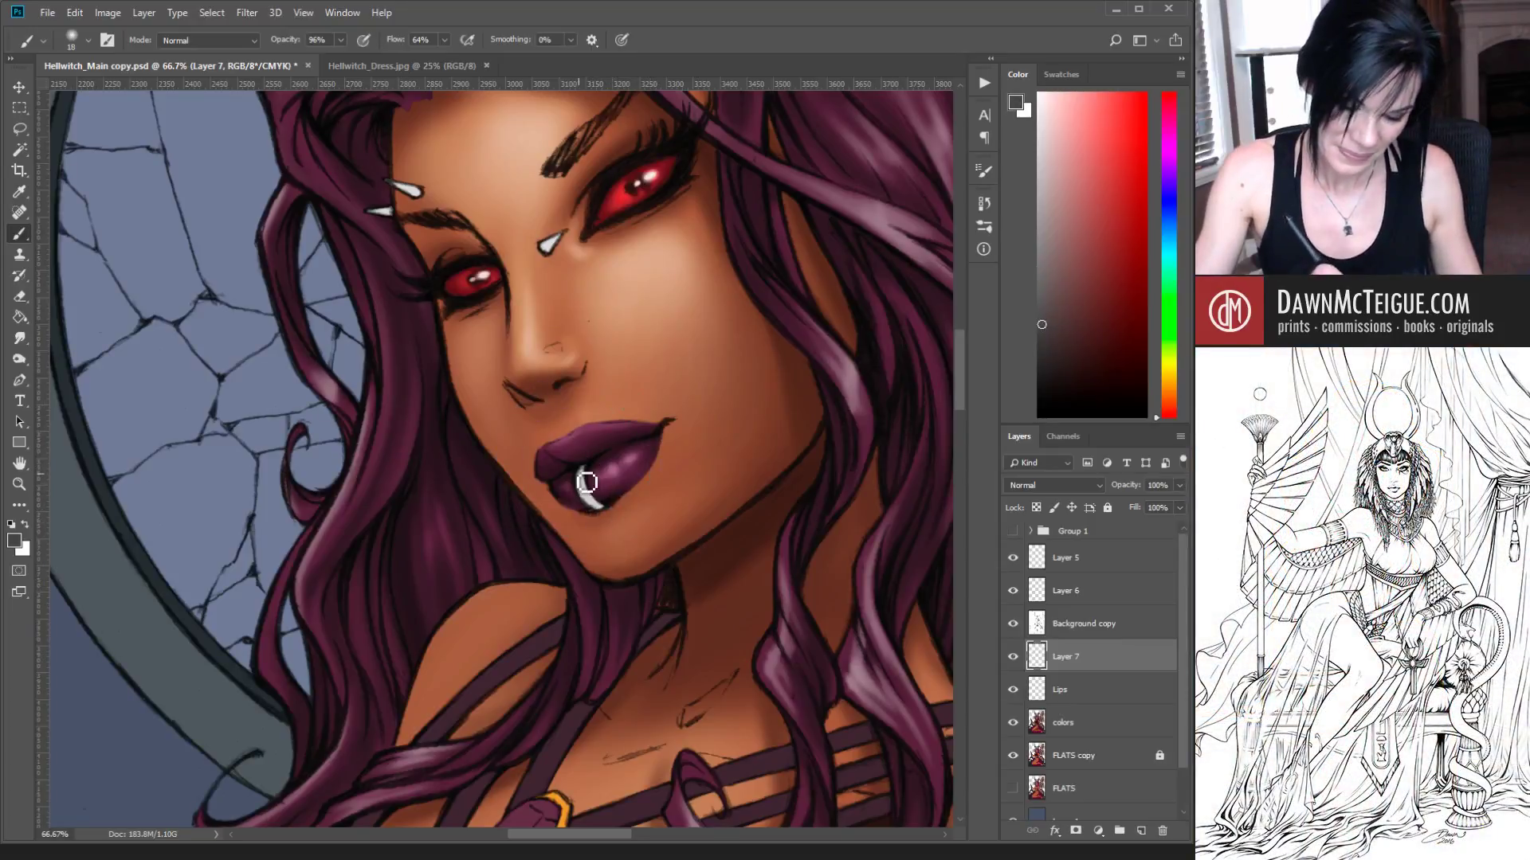
{"action": "mouse_move", "coordinate": [587, 482]}
{"action": "left_mouse_down"}
{"action": "mouse_move", "coordinate": [605, 518]}
{"action": "mouse_move", "coordinate": [627, 487]}
{"action": "mouse_move", "coordinate": [602, 500]}
{"action": "mouse_move", "coordinate": [607, 522]}
{"action": "mouse_move", "coordinate": [586, 482]}
{"action": "mouse_move", "coordinate": [627, 536]}
{"action": "left_mouse_up"}
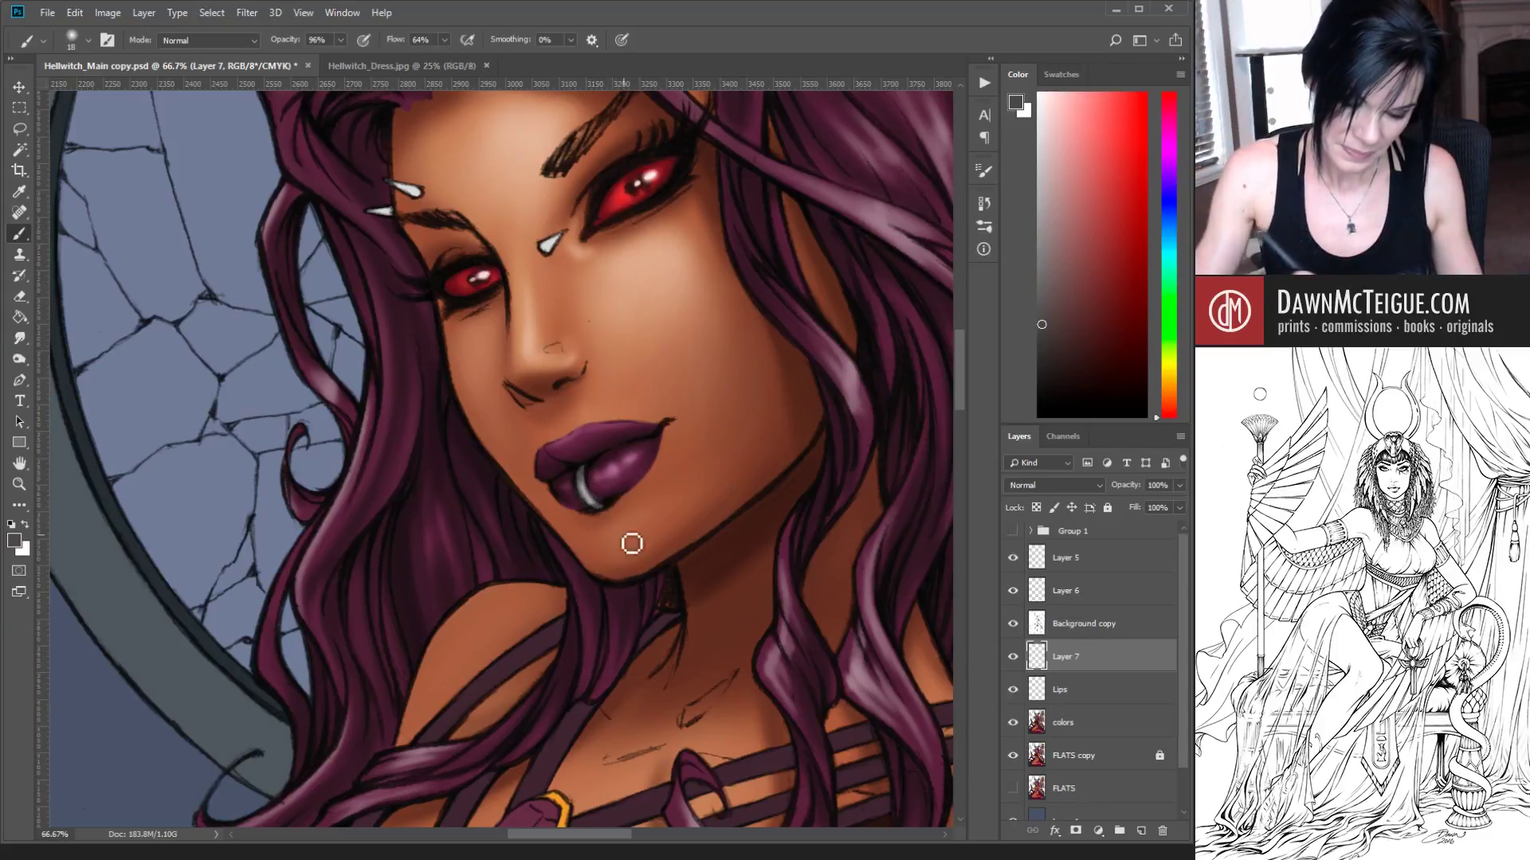
{"action": "left_click", "coordinate": [582, 474], "text": "alt"}
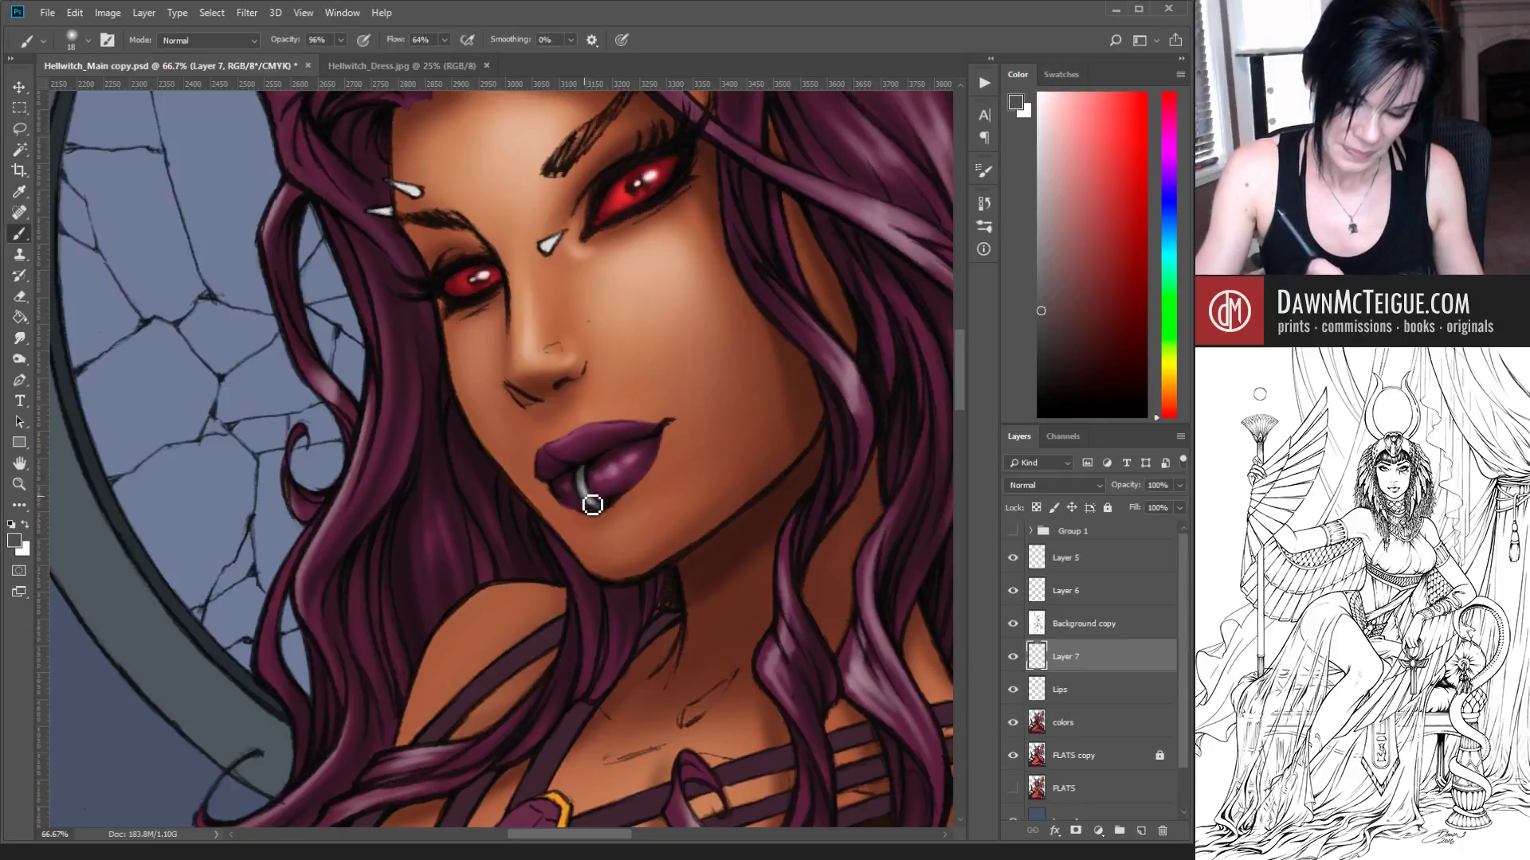
{"action": "left_click_drag", "start_coordinate": [592, 504], "coordinate": [611, 488]}
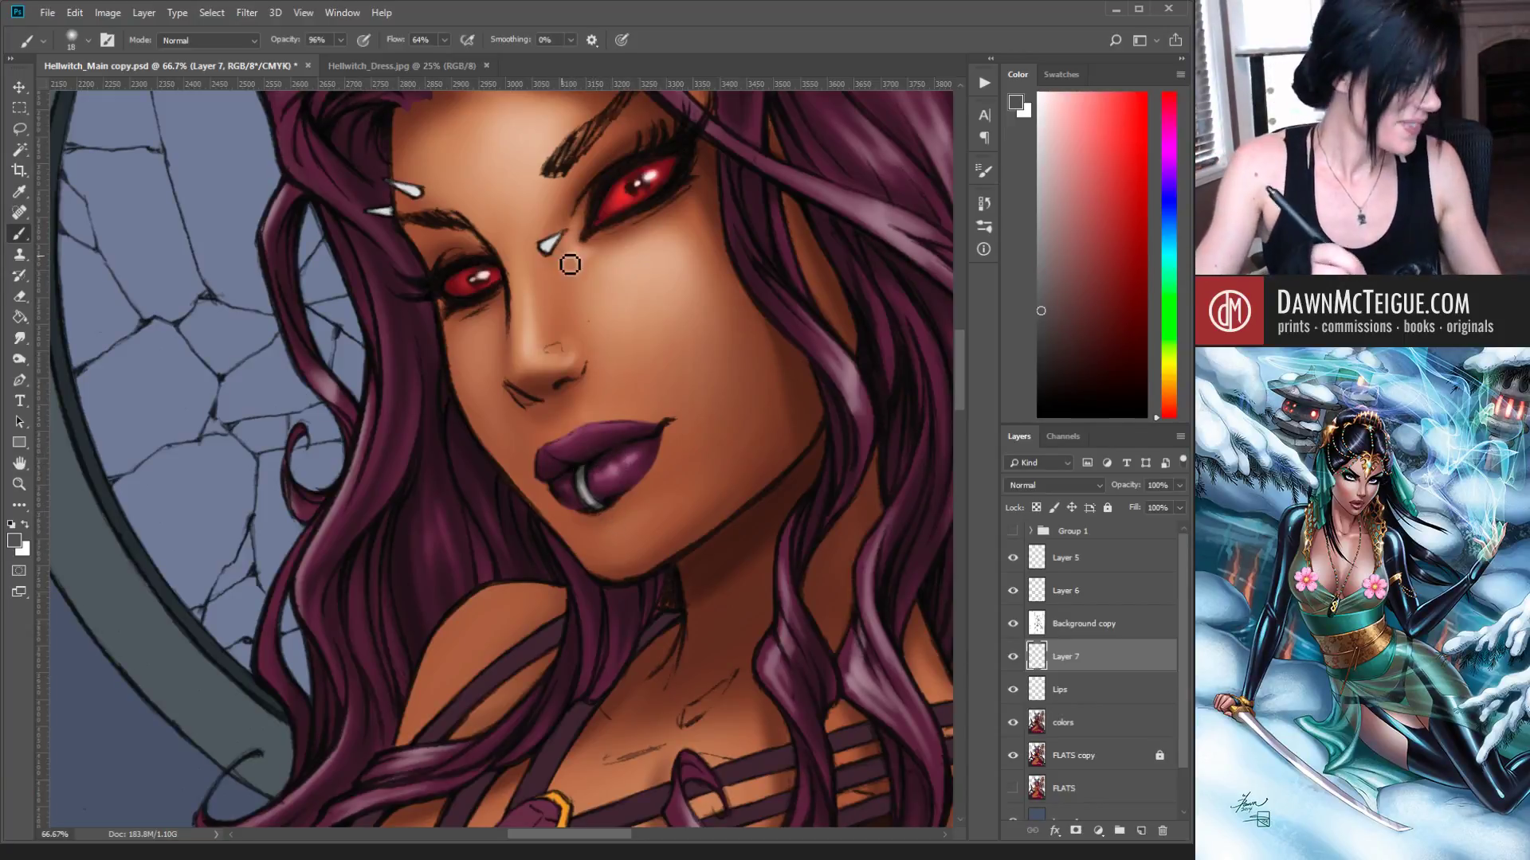
Step: Sample a light grey from the piercing between the eyes and add a fine highlight to the lip ring with a 4 px brush
{"action": "left_click", "coordinate": [557, 235], "text": "alt"}
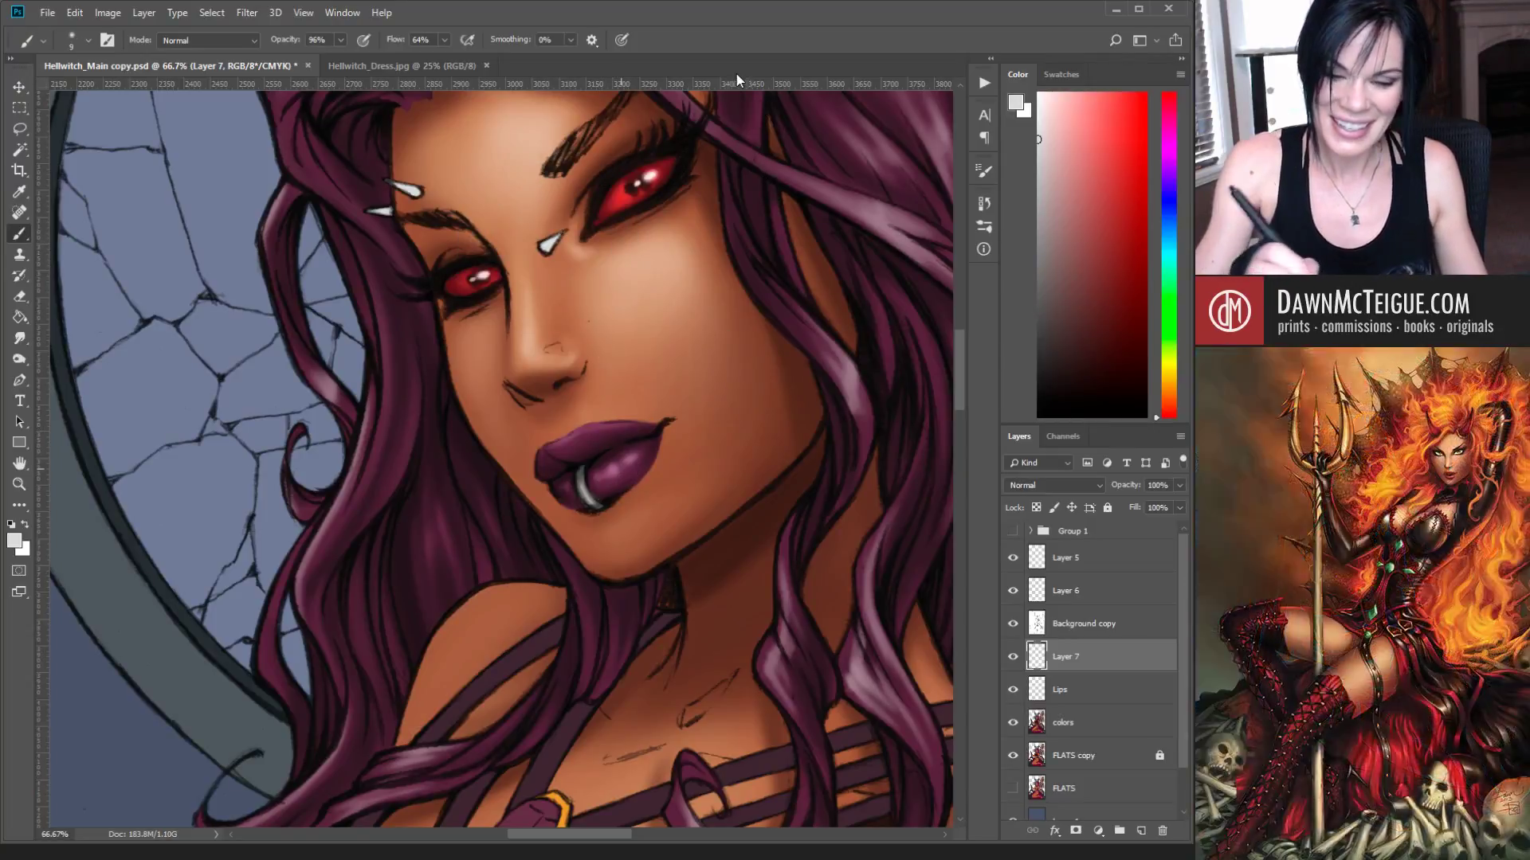
{"action": "key", "text": "bracketleft"}
{"action": "key", "text": "bracketleft"}
{"action": "left_click_drag", "start_coordinate": [598, 507], "coordinate": [595, 471]}
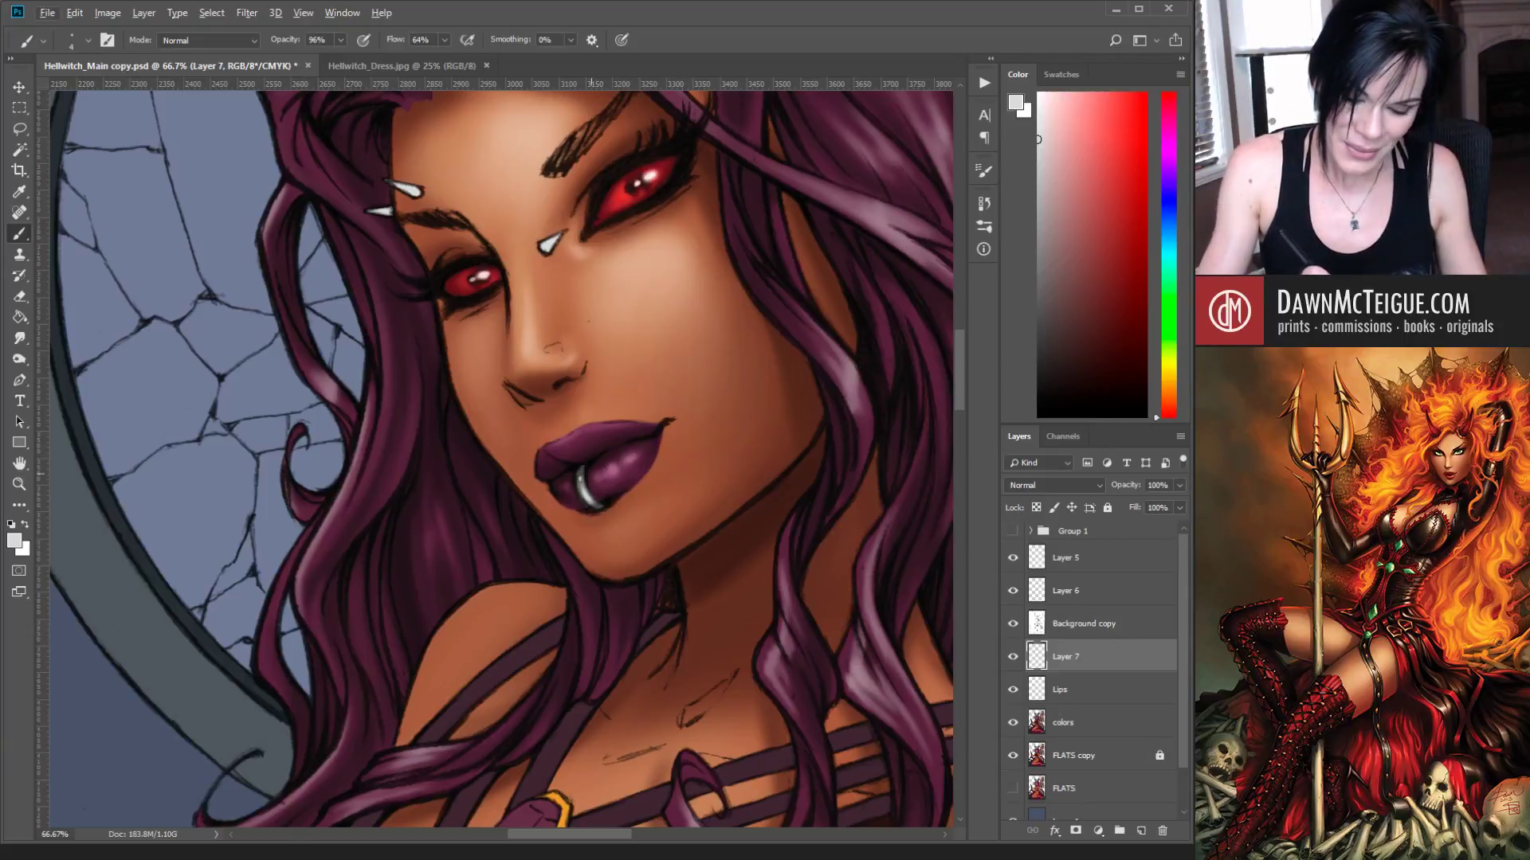
Step: Soften the lip ring's shading with a mid grey sampled from it and a 15 px brush, and save the document
{"action": "left_click", "coordinate": [588, 480], "text": "alt"}
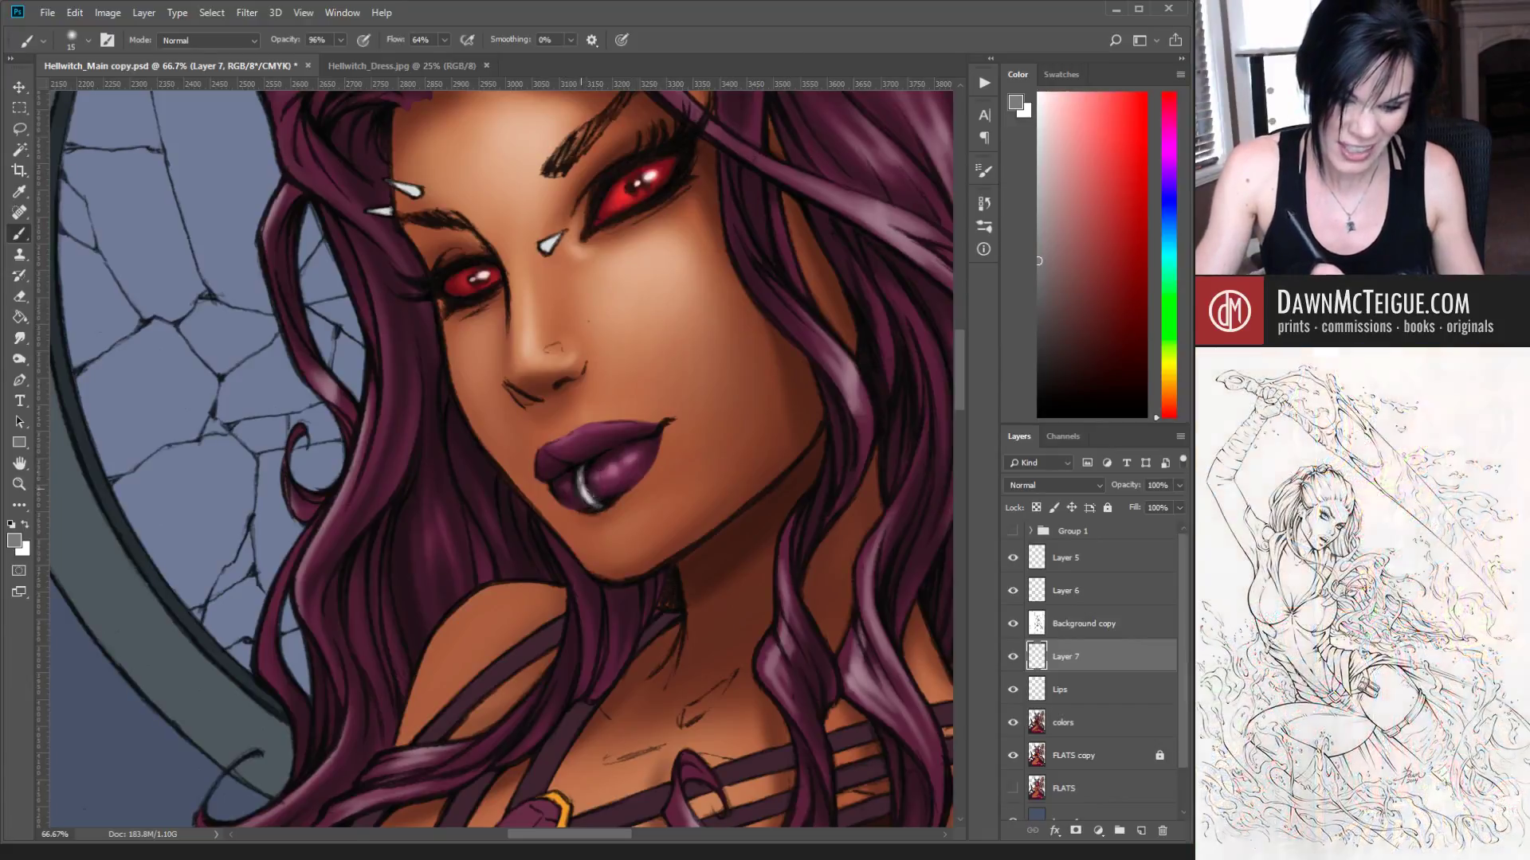
{"action": "left_click_drag", "start_coordinate": [588, 480], "coordinate": [594, 502]}
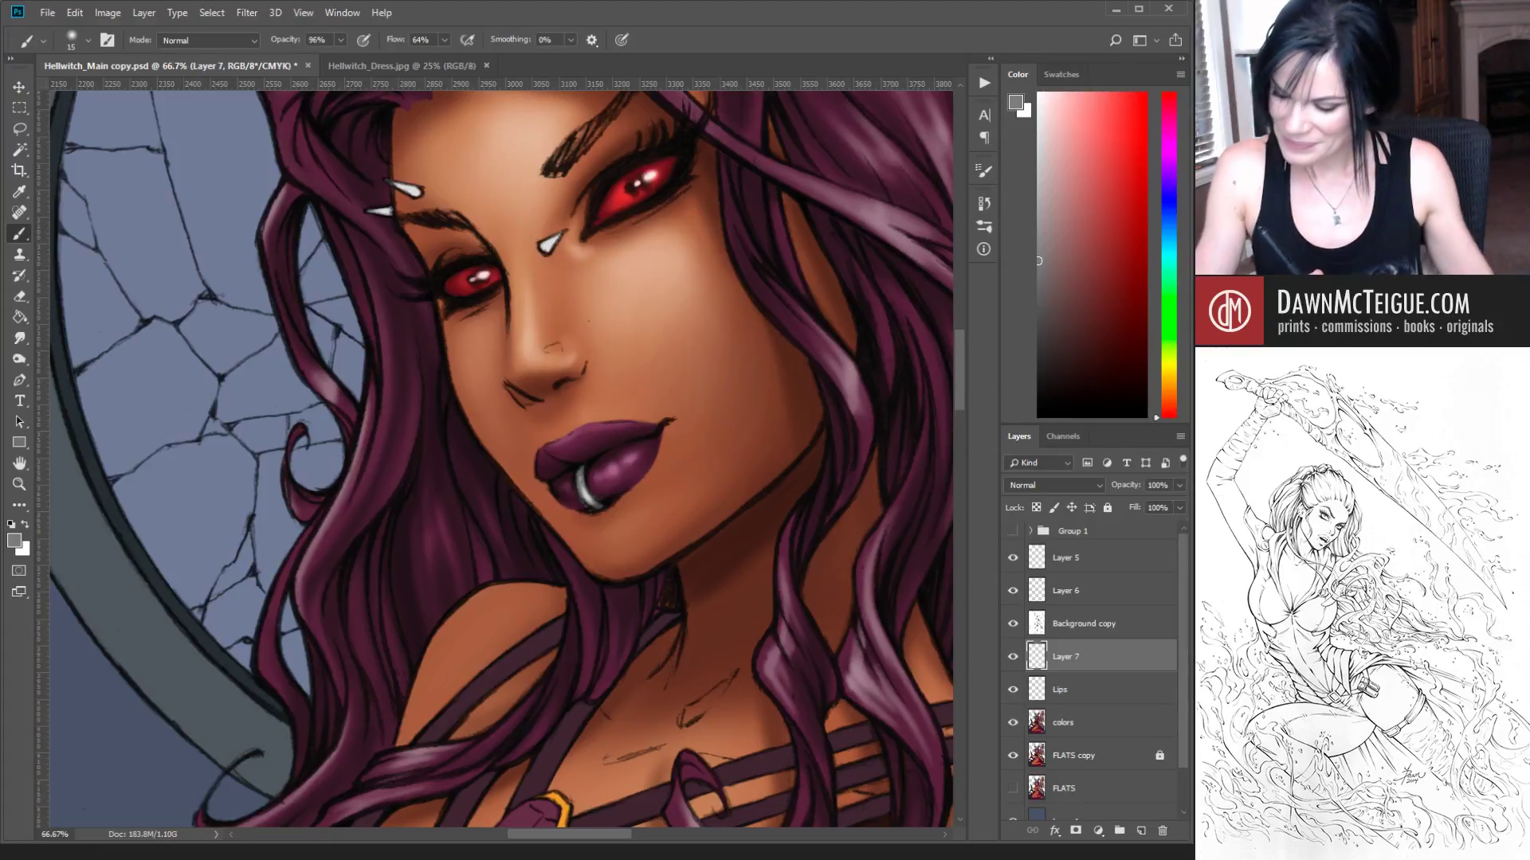
{"action": "key", "text": "ctrl+s"}
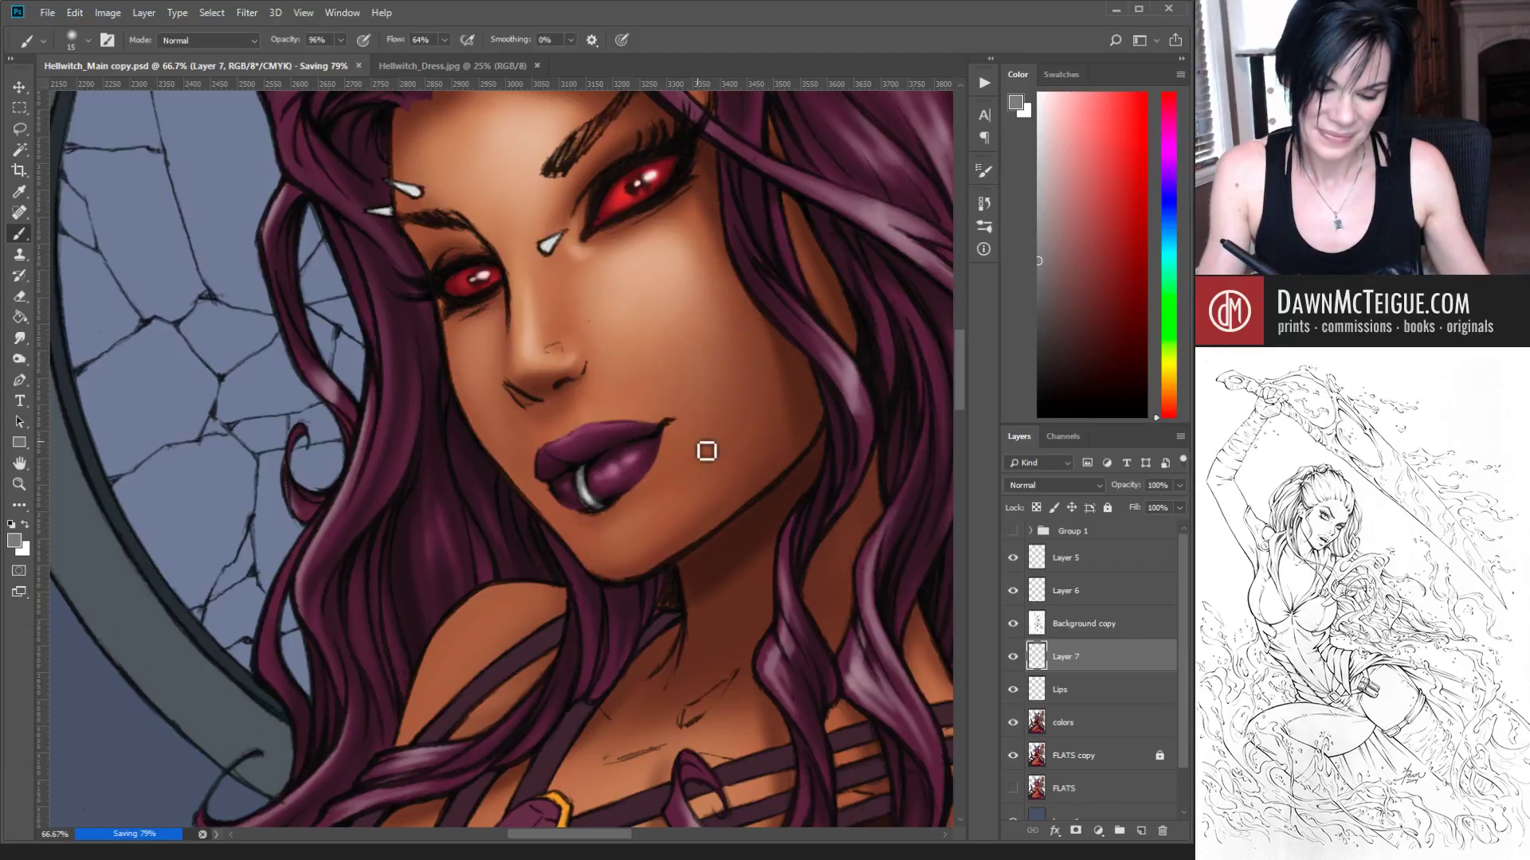
Step: Check the lip ring from 12.5% zoom, and deepen its lower shading at 100% with dark grey sampled from the ring
{"action": "left_click", "coordinate": [736, 466], "text": "ctrl+alt"}
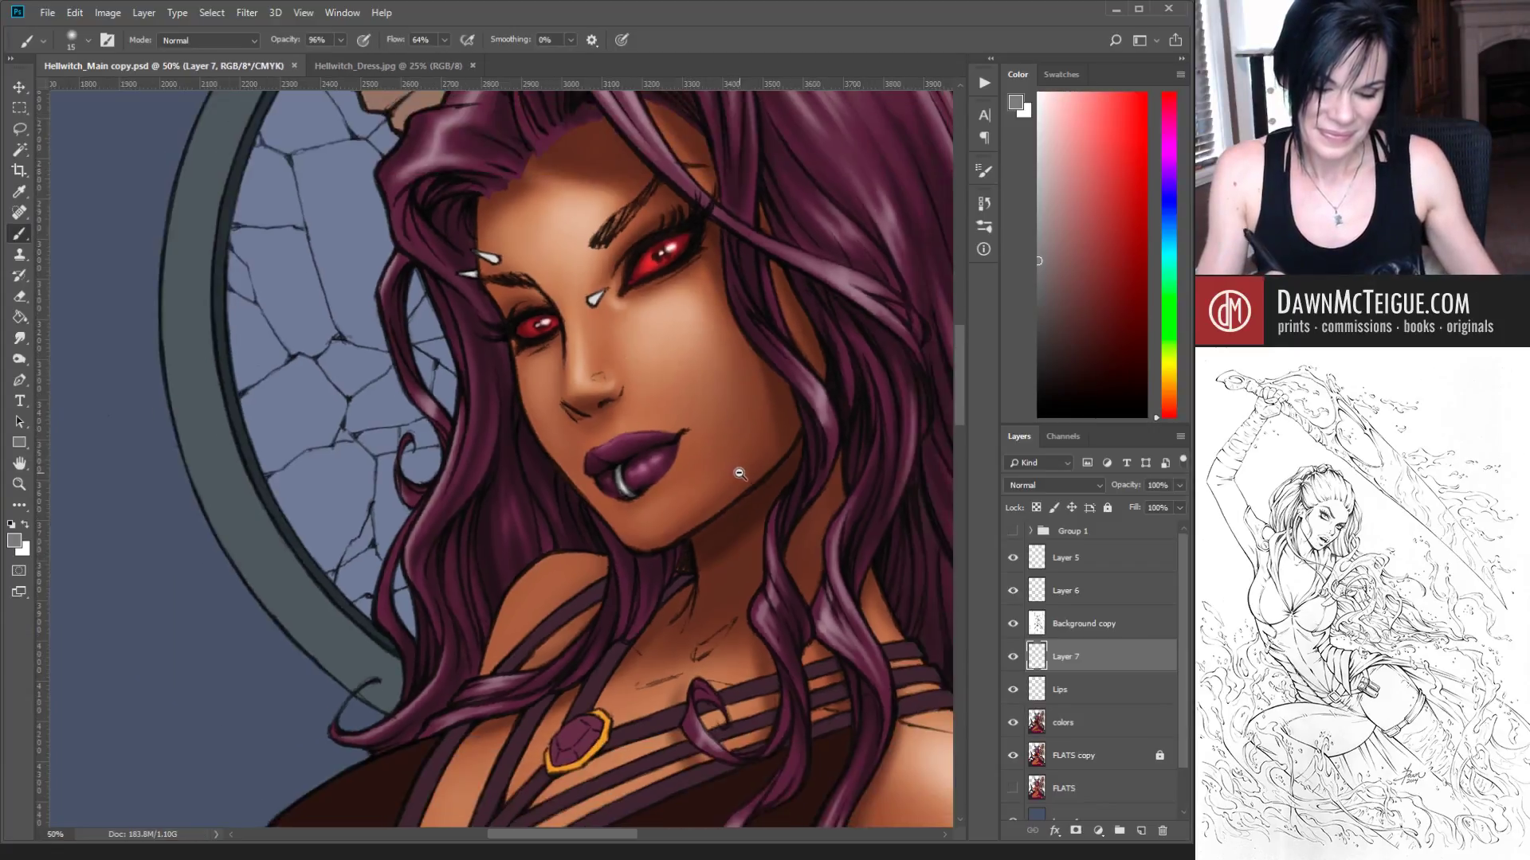
{"action": "left_click", "coordinate": [744, 482], "text": "ctrl+alt"}
{"action": "left_click", "coordinate": [748, 502], "text": "ctrl+alt"}
{"action": "left_click", "coordinate": [749, 517], "text": "ctrl+alt"}
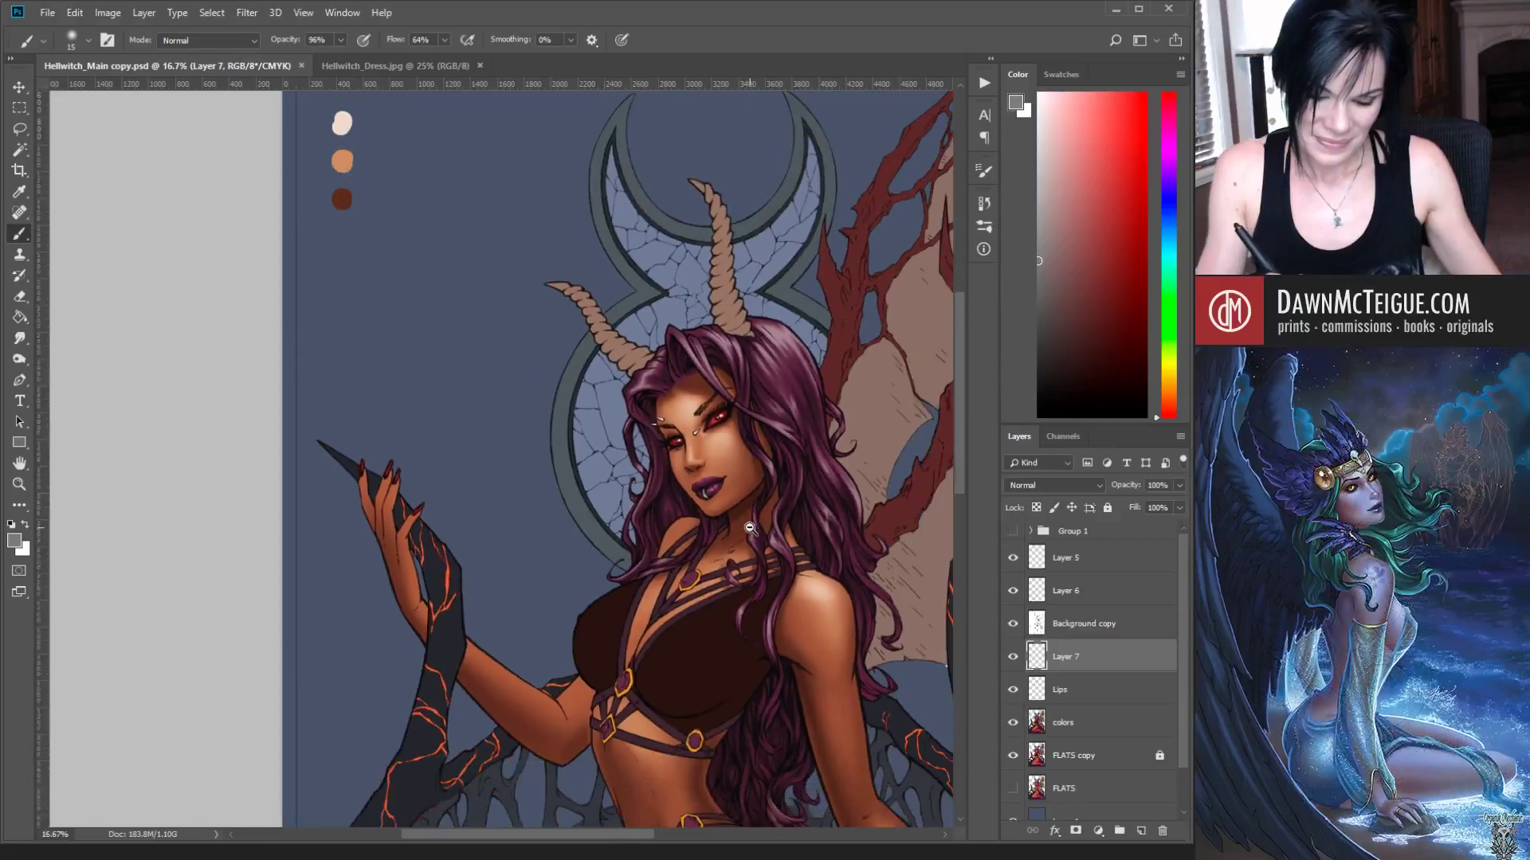
{"action": "left_click", "coordinate": [750, 521], "text": "ctrl+alt"}
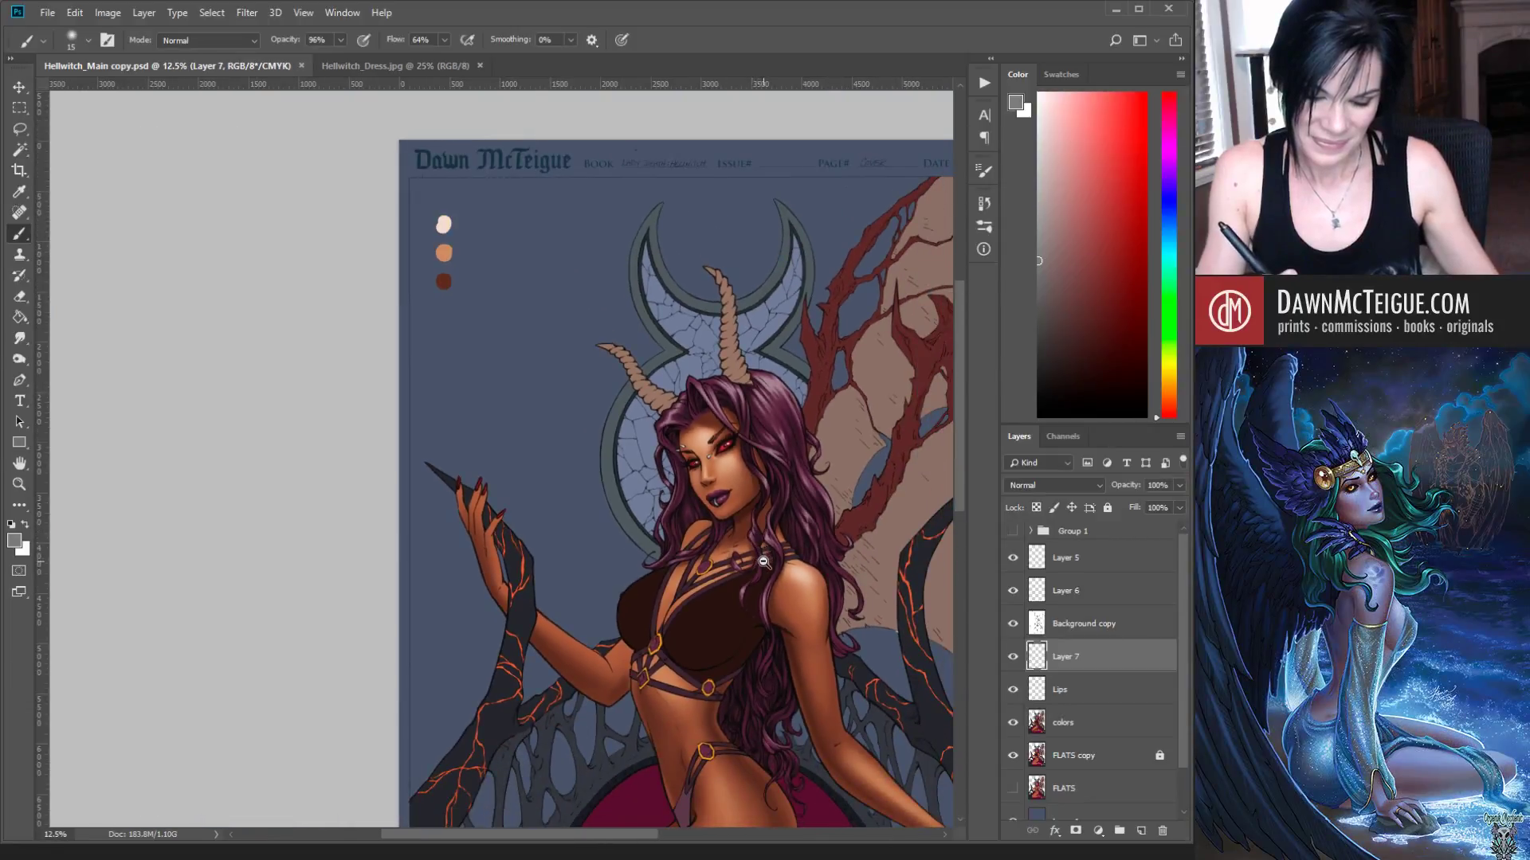
{"action": "left_click", "coordinate": [744, 506], "text": "ctrl"}
{"action": "left_click", "coordinate": [744, 505], "text": "ctrl"}
{"action": "left_click", "coordinate": [744, 505], "text": "ctrl"}
{"action": "left_click", "coordinate": [744, 505], "text": "ctrl"}
{"action": "left_click", "coordinate": [744, 507], "text": "ctrl"}
{"action": "left_click", "coordinate": [744, 507], "text": "ctrl"}
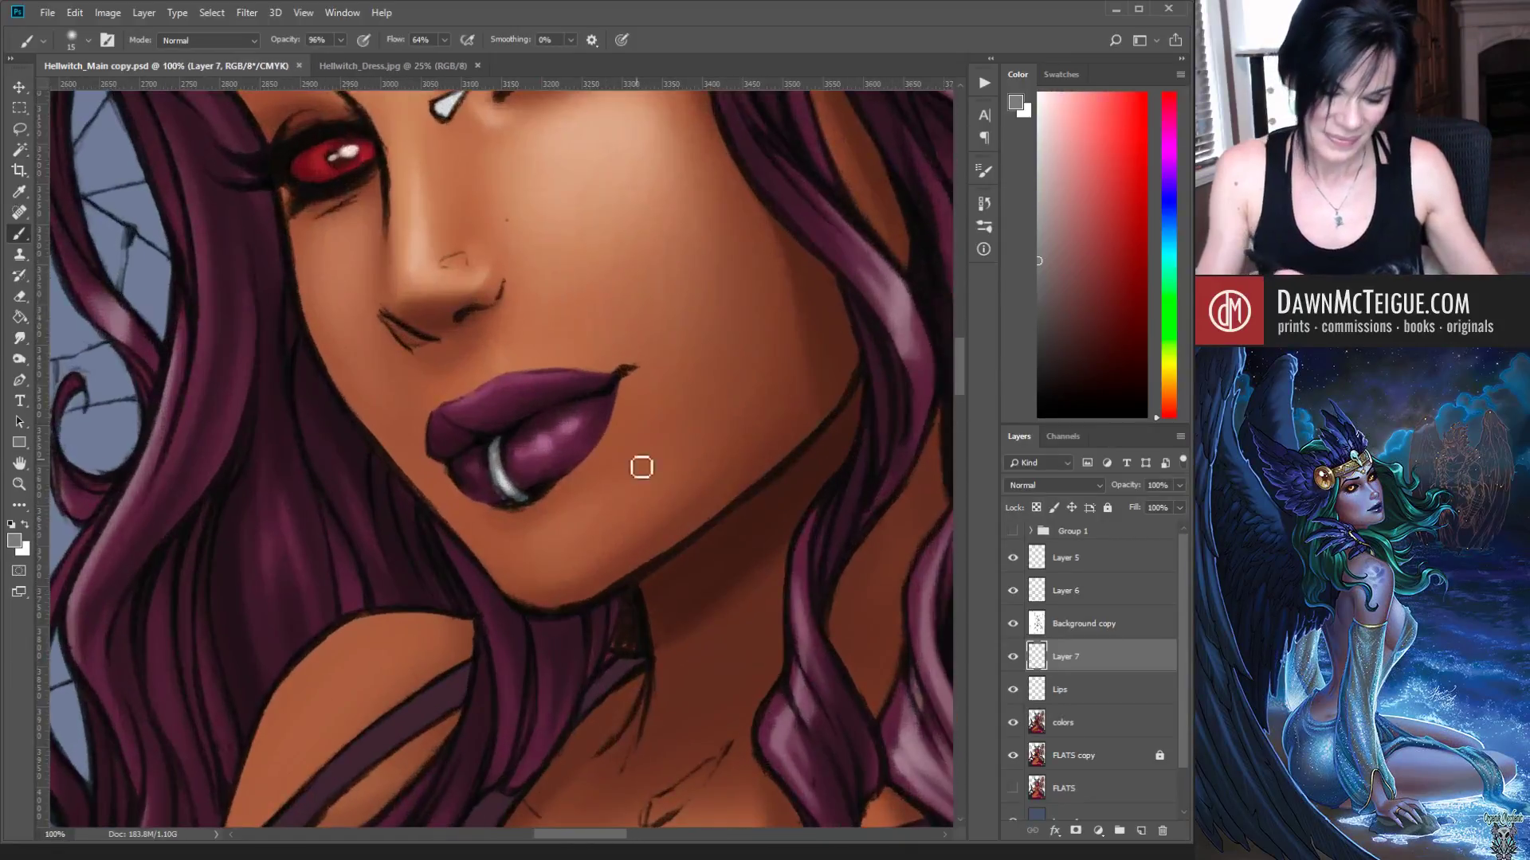
{"action": "left_click", "coordinate": [522, 494], "text": "alt"}
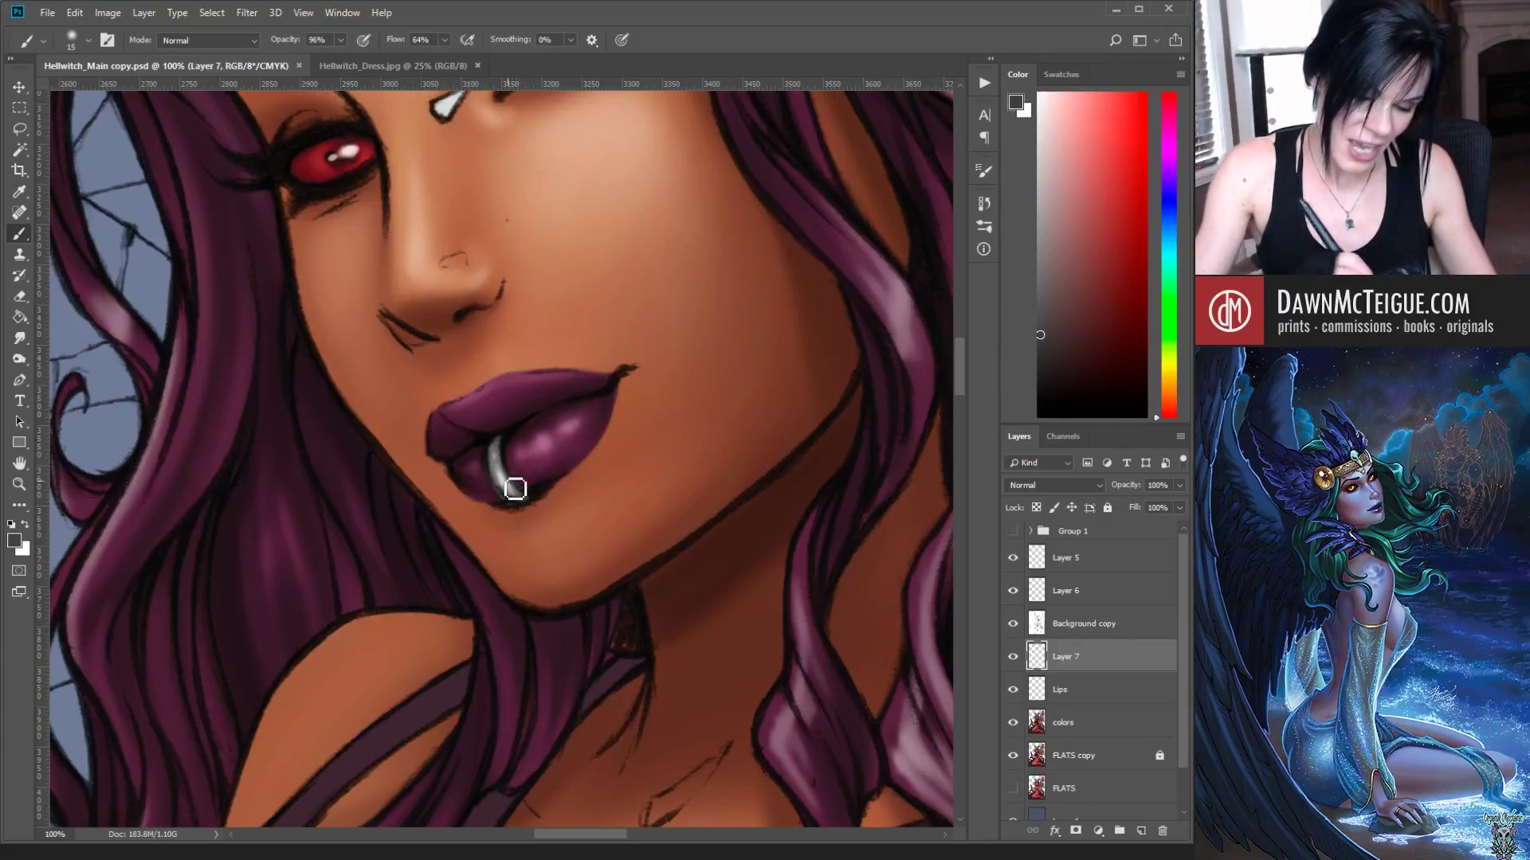
{"action": "left_click_drag", "start_coordinate": [515, 491], "coordinate": [504, 479]}
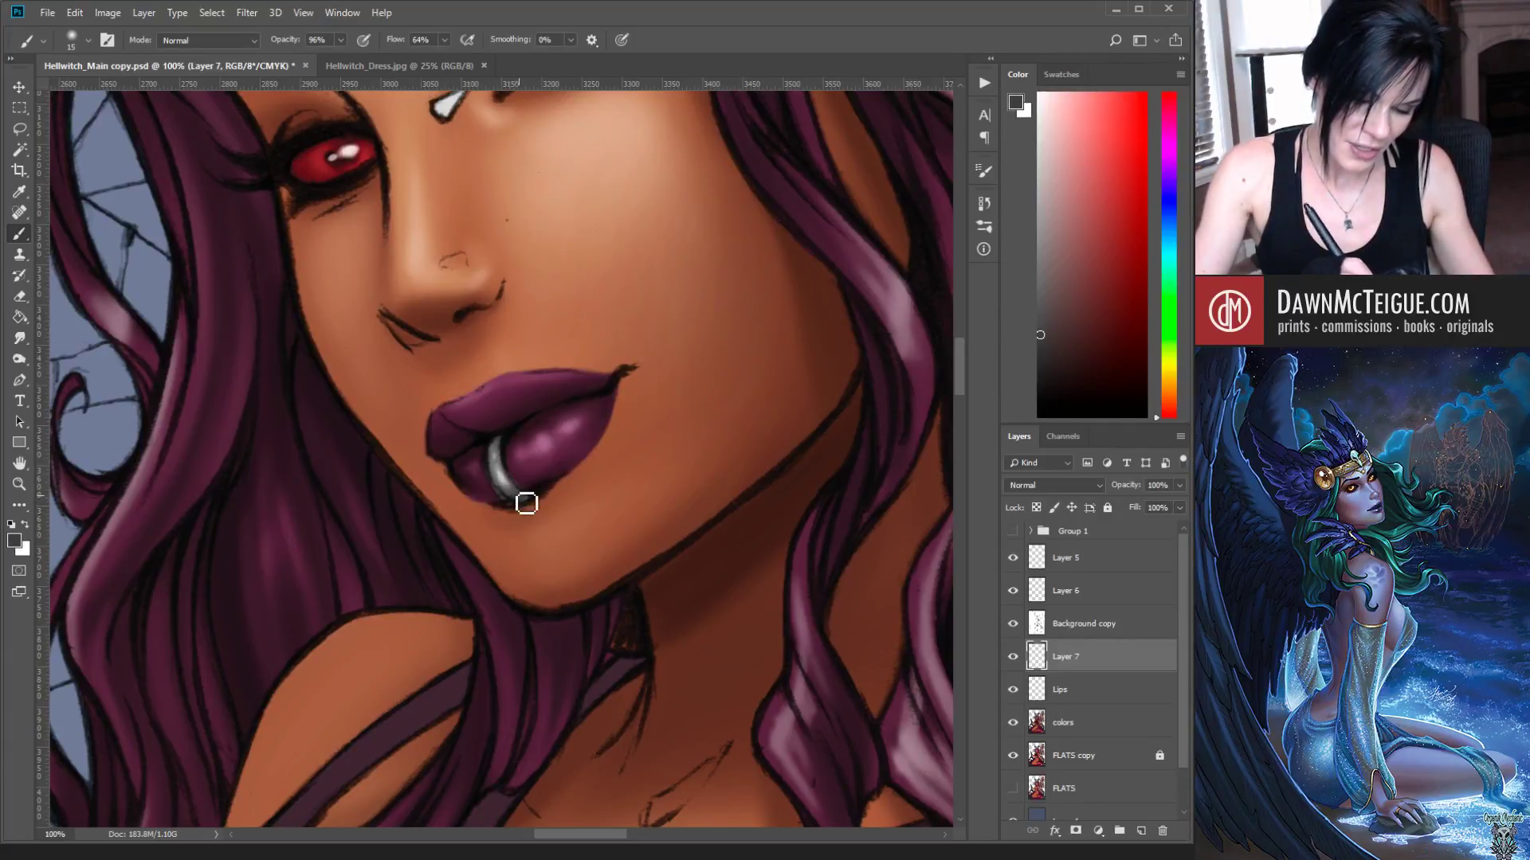
Step: Sample a dark grey from the lip ring and brush it over the ring's lower and middle part
{"action": "left_click", "coordinate": [483, 470], "text": "alt"}
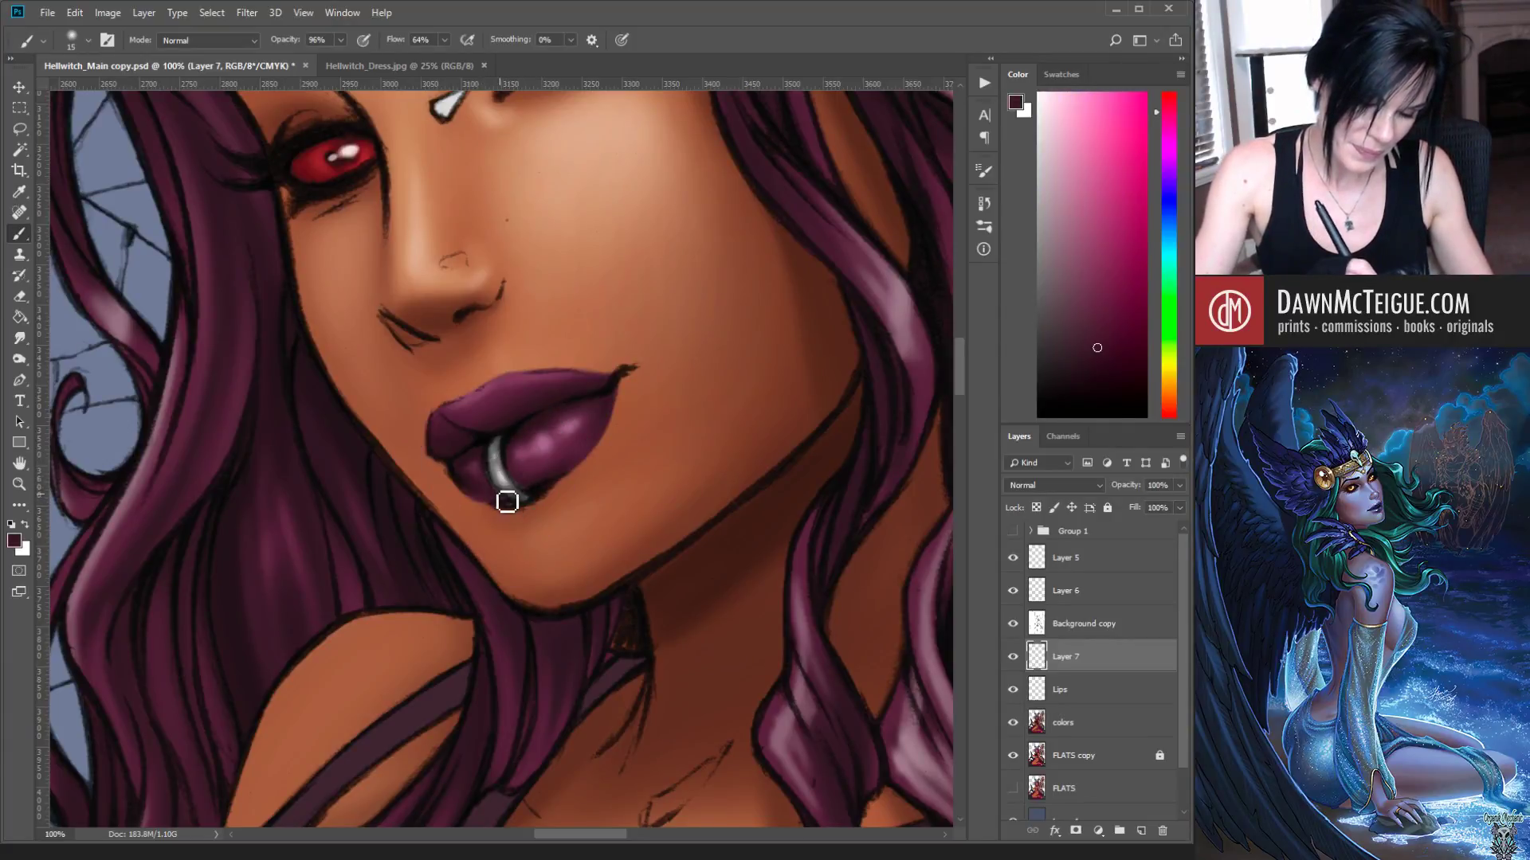
{"action": "left_click", "coordinate": [522, 486], "text": "alt"}
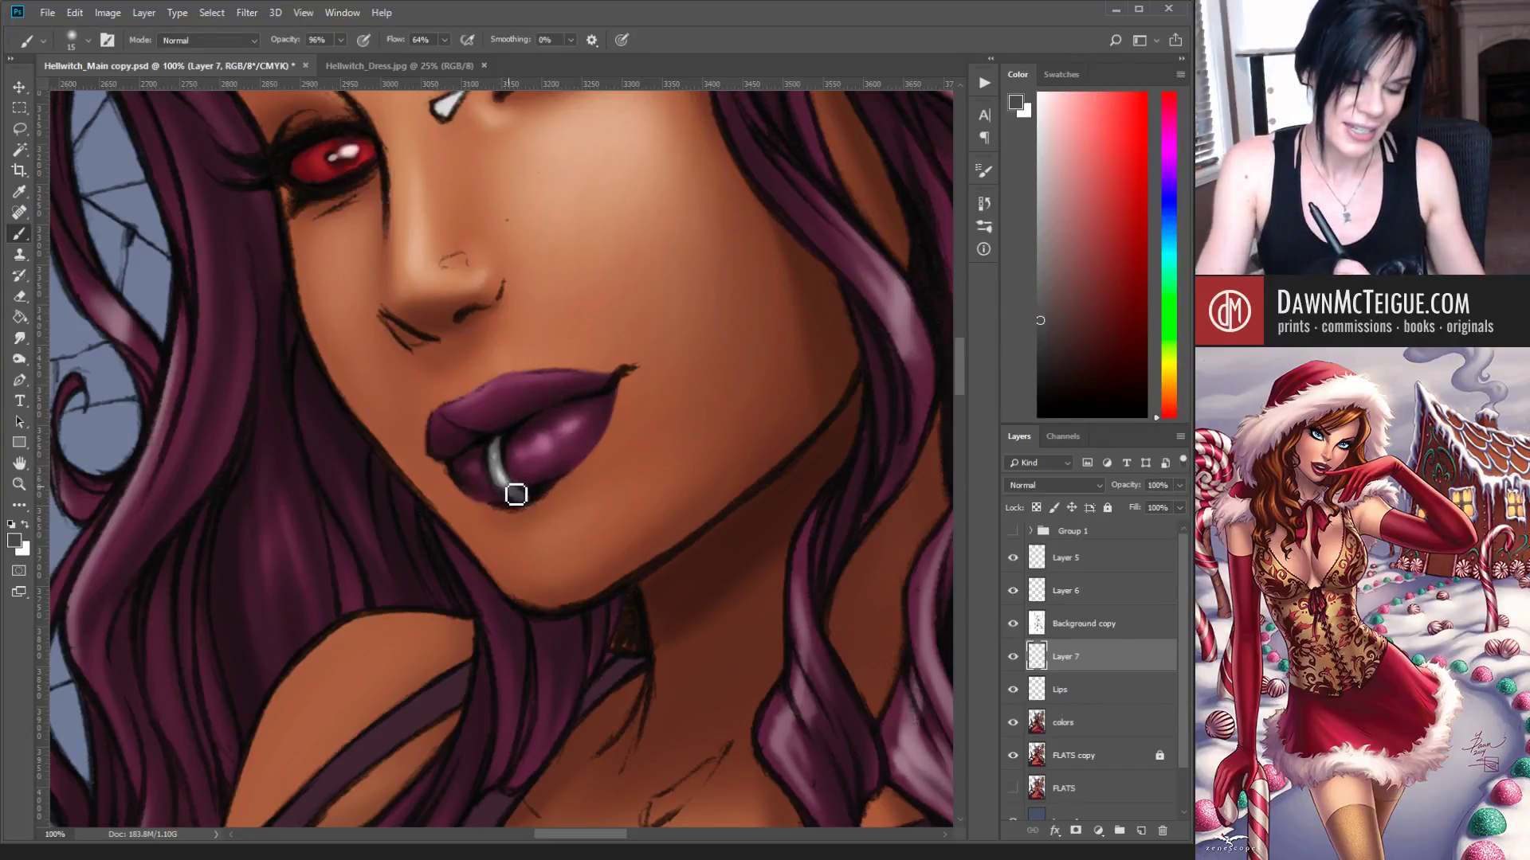
{"action": "left_click_drag", "start_coordinate": [518, 502], "coordinate": [502, 459]}
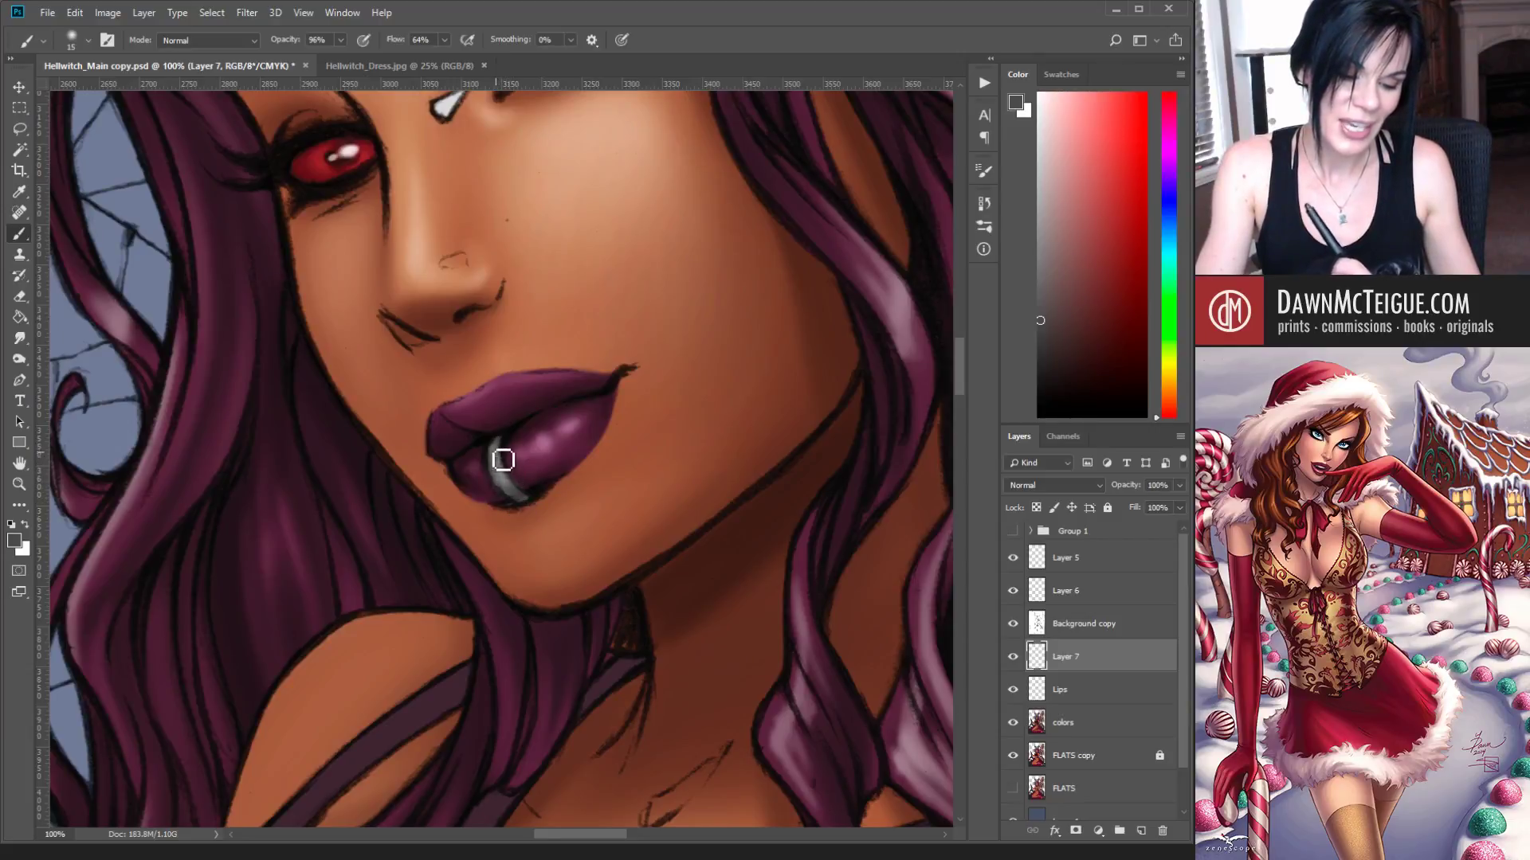
Step: Sample a light grey from the piercing between the eyes and paint the lip ring's highlight, refining it with a smaller brush
{"action": "left_click", "coordinate": [447, 101], "text": "alt"}
{"action": "left_click_drag", "start_coordinate": [499, 475], "coordinate": [505, 478]}
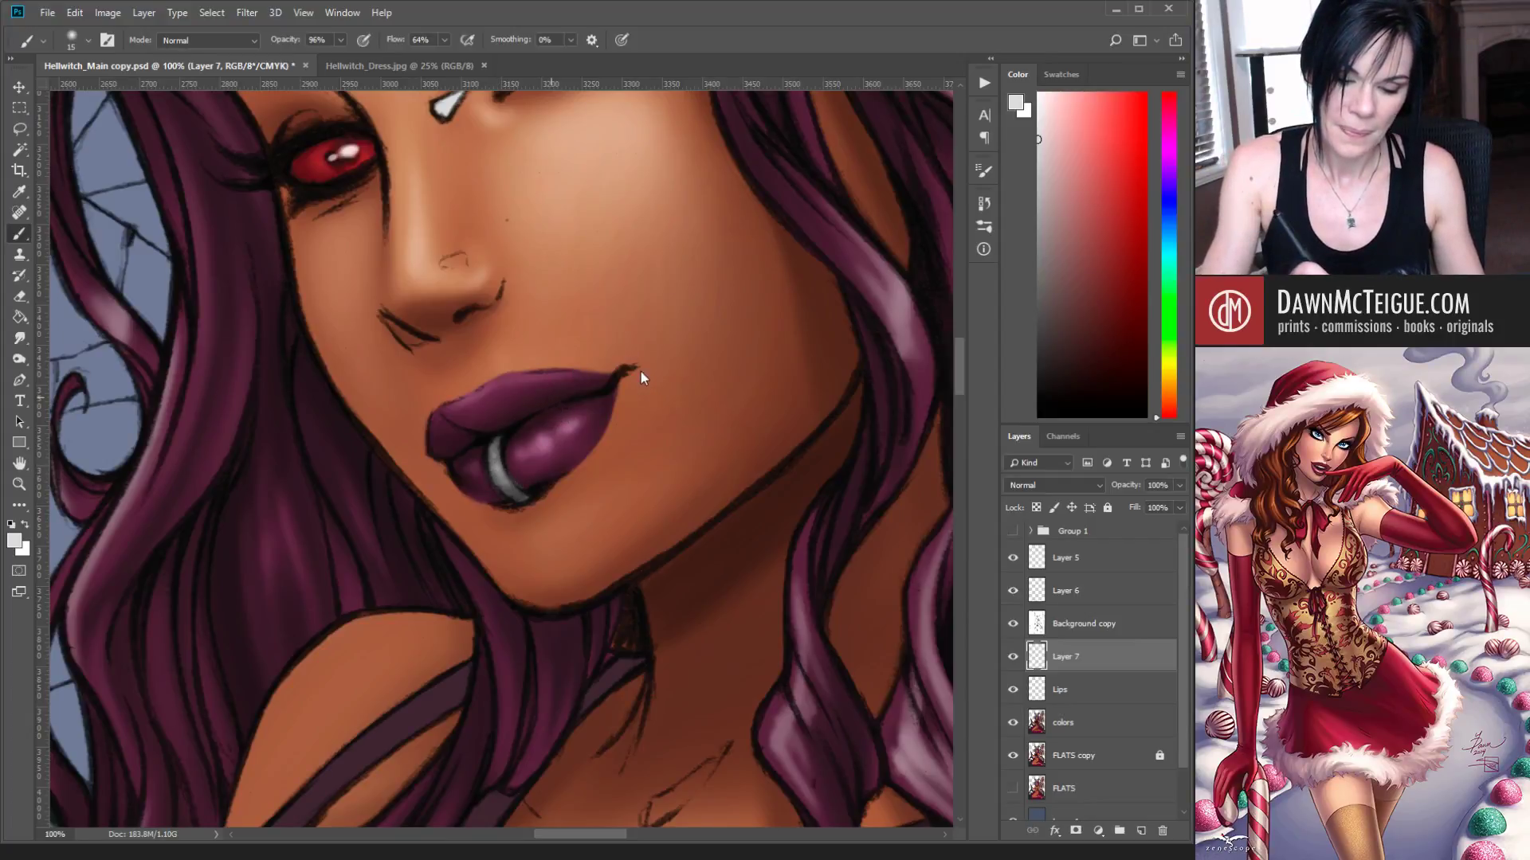
{"action": "key", "text": "bracketleft"}
{"action": "key", "text": "bracketleft"}
{"action": "key", "text": "bracketleft"}
{"action": "key", "text": "bracketleft"}
{"action": "key", "text": "bracketleft"}
{"action": "left_click_drag", "start_coordinate": [495, 457], "coordinate": [499, 480]}
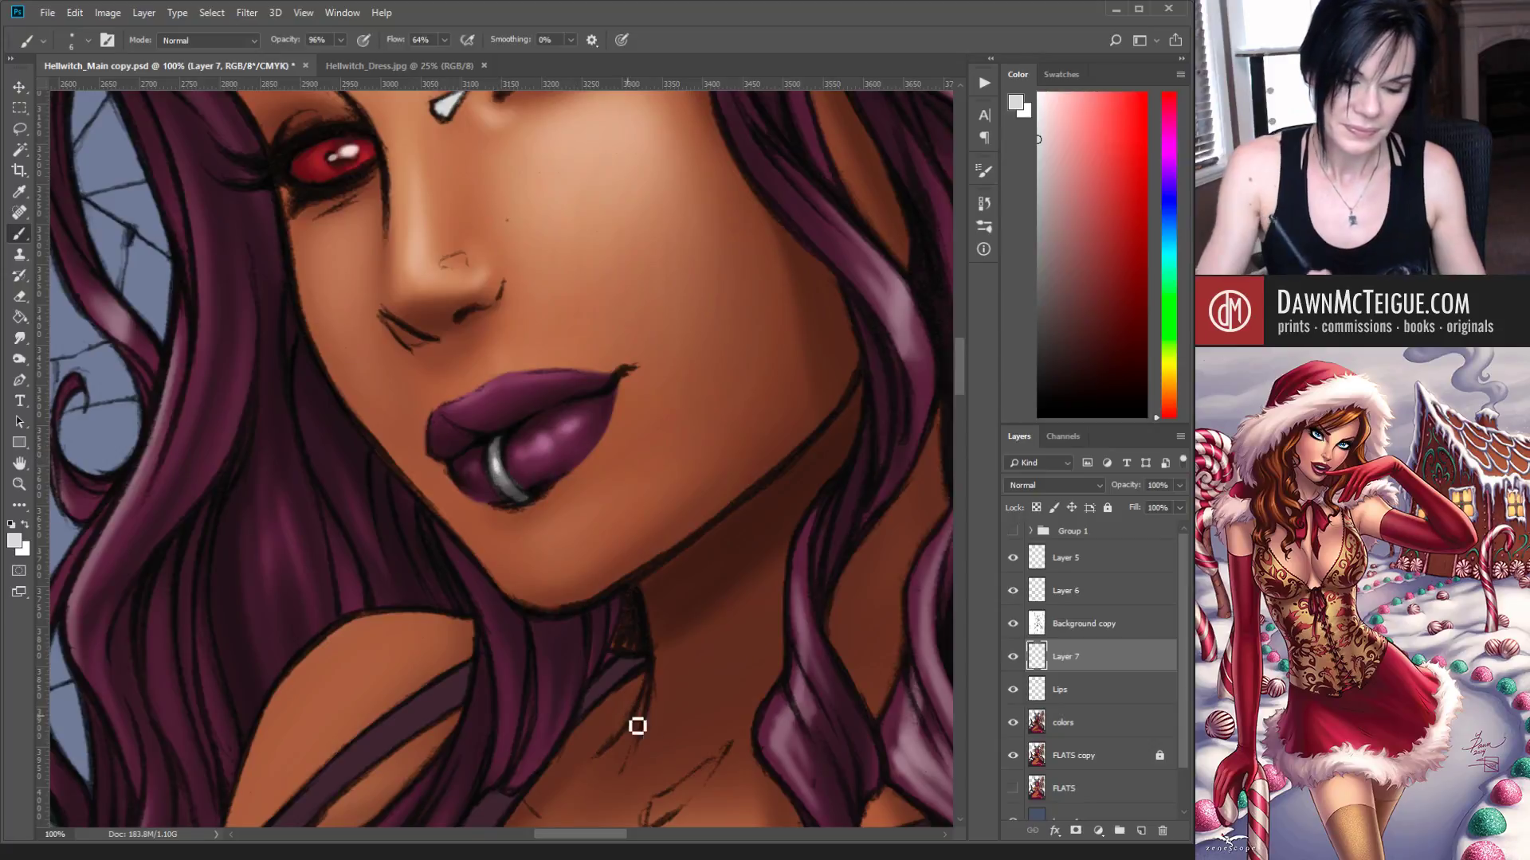
Step: Shade the lower end of the lip ring with a very dark grey and a slightly lighter dark grey
{"action": "left_click", "coordinate": [524, 489], "text": "alt"}
{"action": "left_click", "coordinate": [1039, 353]}
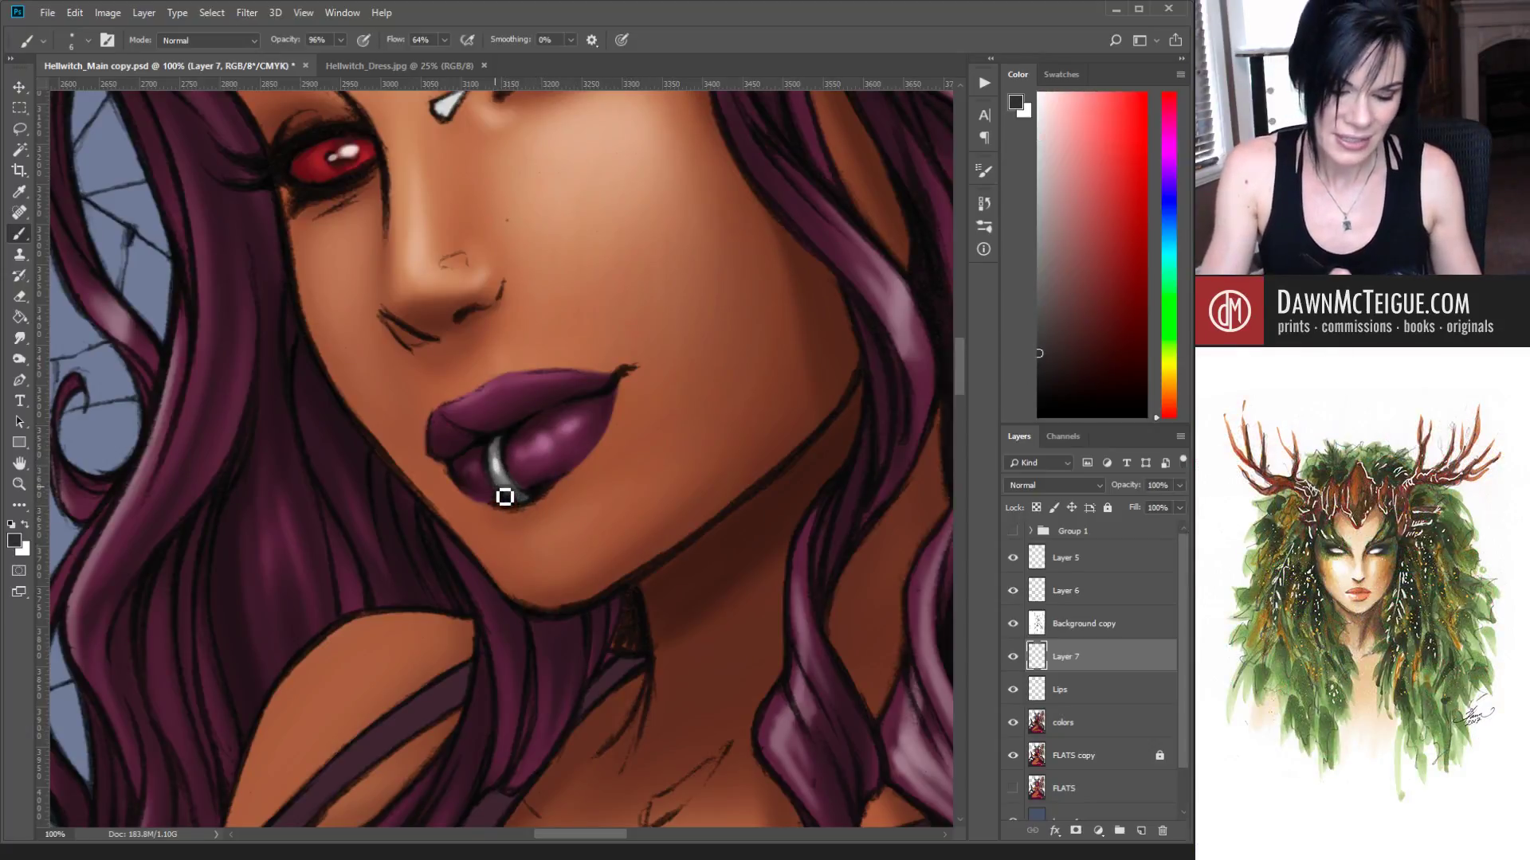
{"action": "left_click_drag", "start_coordinate": [506, 495], "coordinate": [533, 510]}
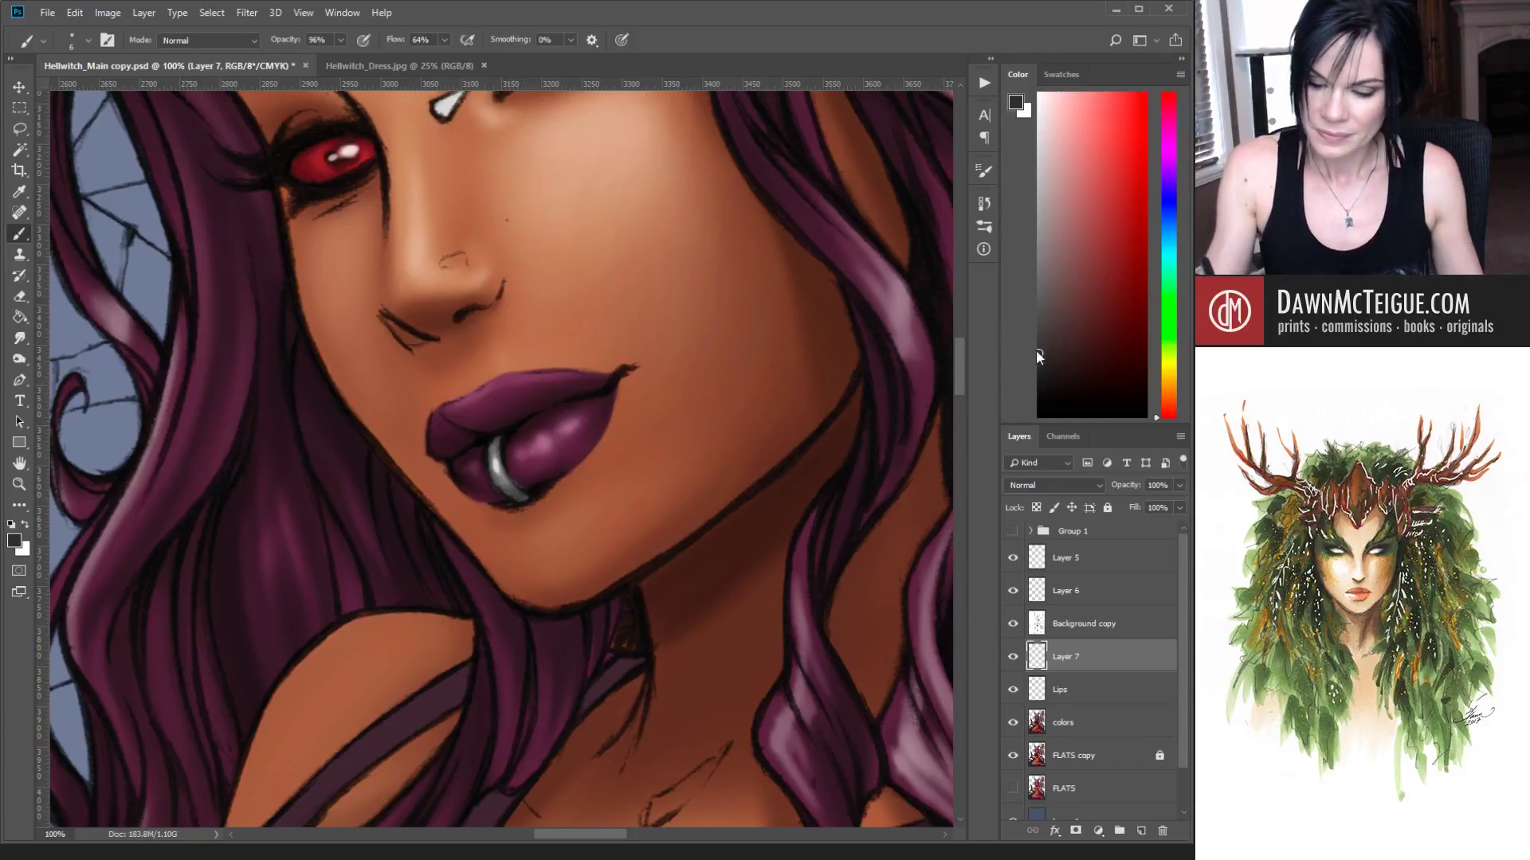
{"action": "left_click", "coordinate": [1039, 328]}
{"action": "mouse_move", "coordinate": [494, 480]}
{"action": "left_mouse_down"}
{"action": "mouse_move", "coordinate": [523, 509]}
{"action": "mouse_move", "coordinate": [532, 491]}
{"action": "mouse_move", "coordinate": [540, 503]}
{"action": "left_mouse_up"}
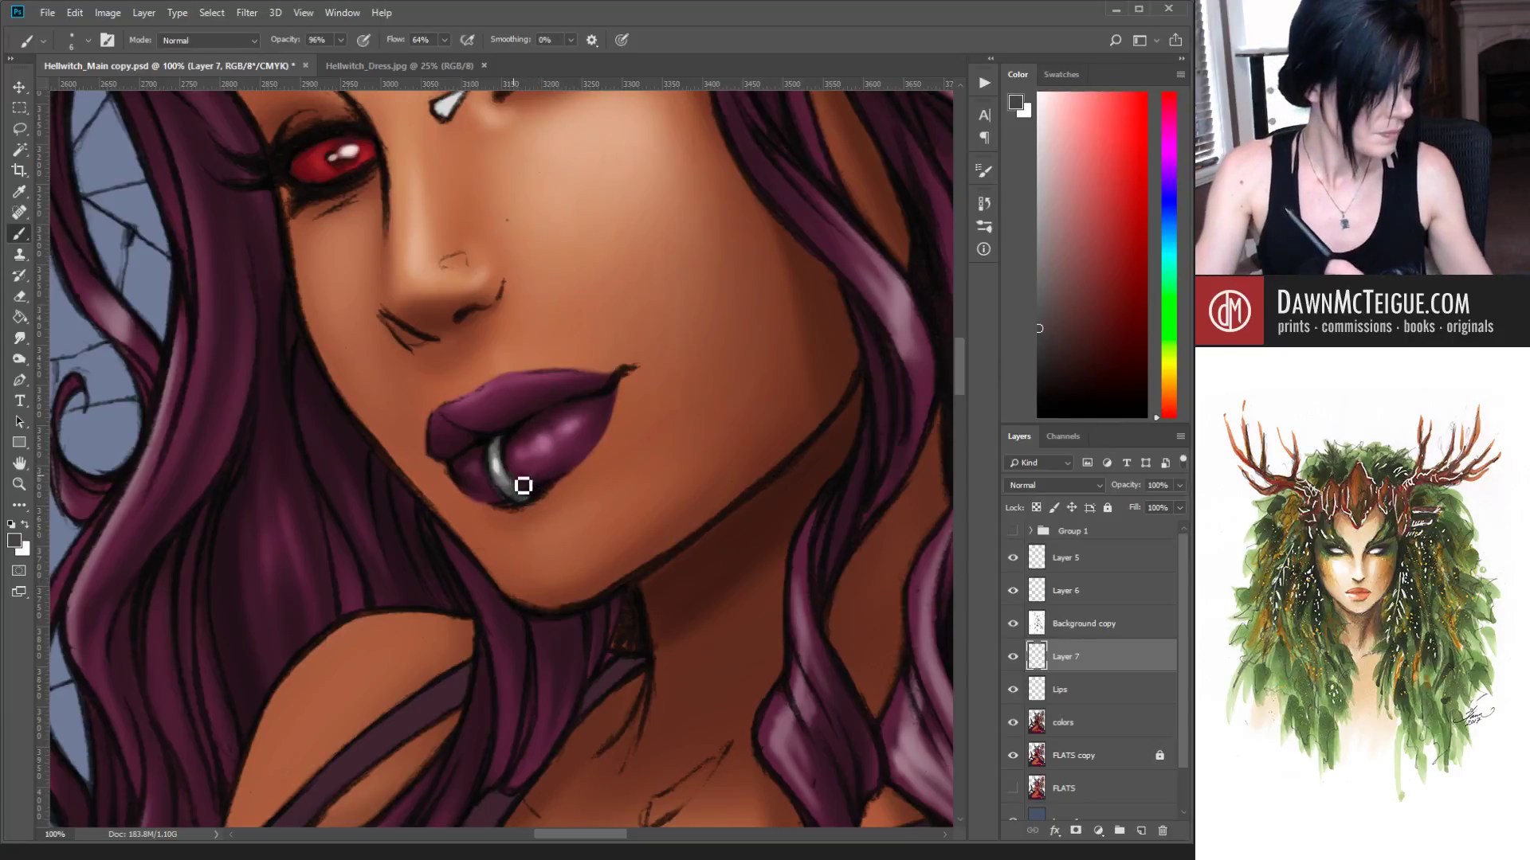
Step: Clean up the lower right edge of the lip ring with a small eraser
{"action": "key", "text": "e"}
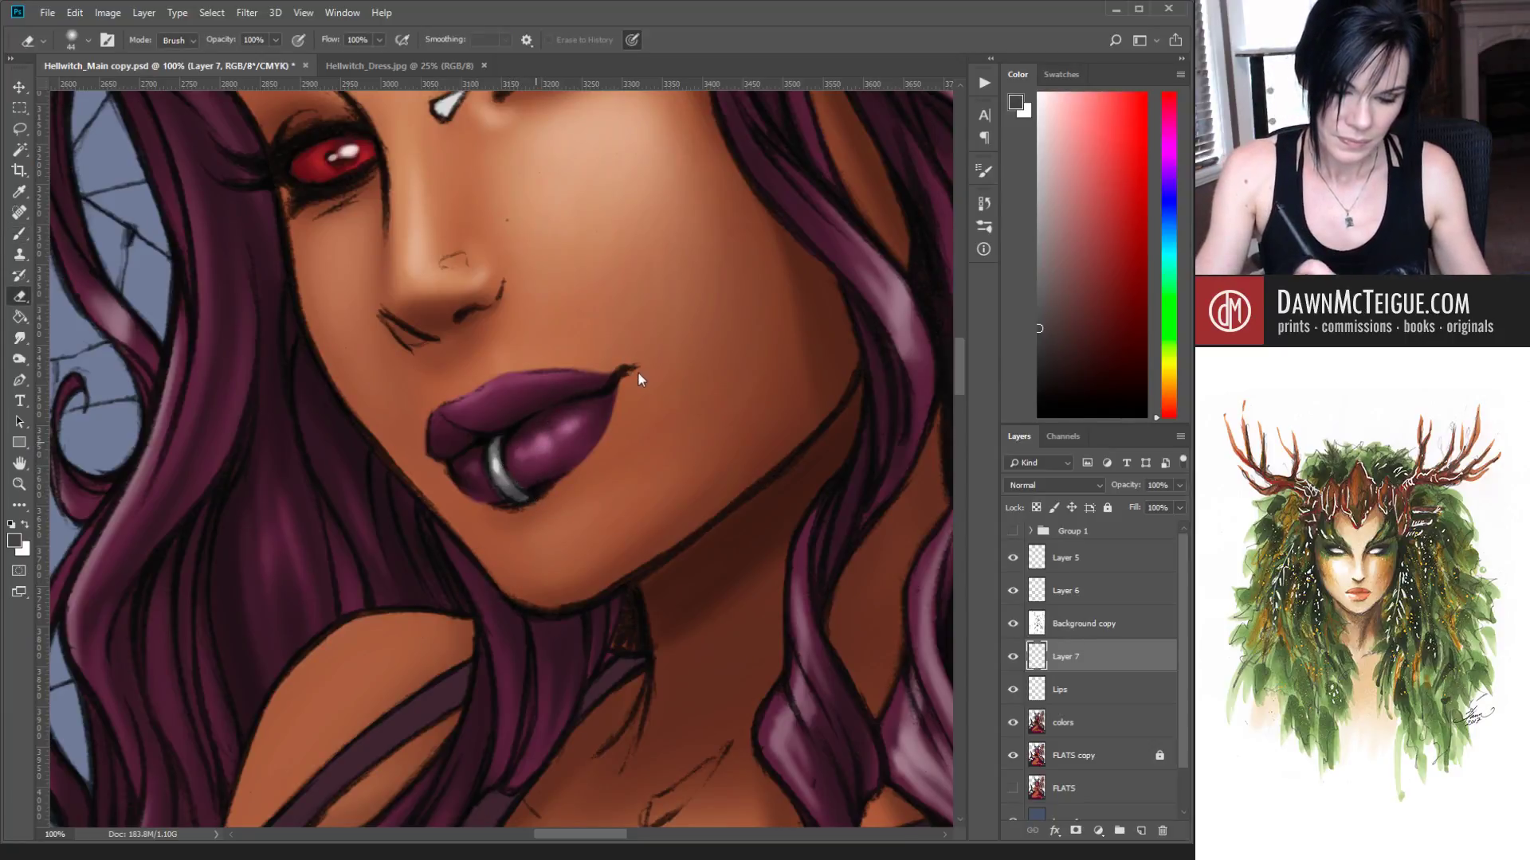
{"action": "key", "text": "bracketleft"}
{"action": "key", "text": "bracketleft"}
{"action": "key", "text": "bracketleft"}
{"action": "key", "text": "bracketleft"}
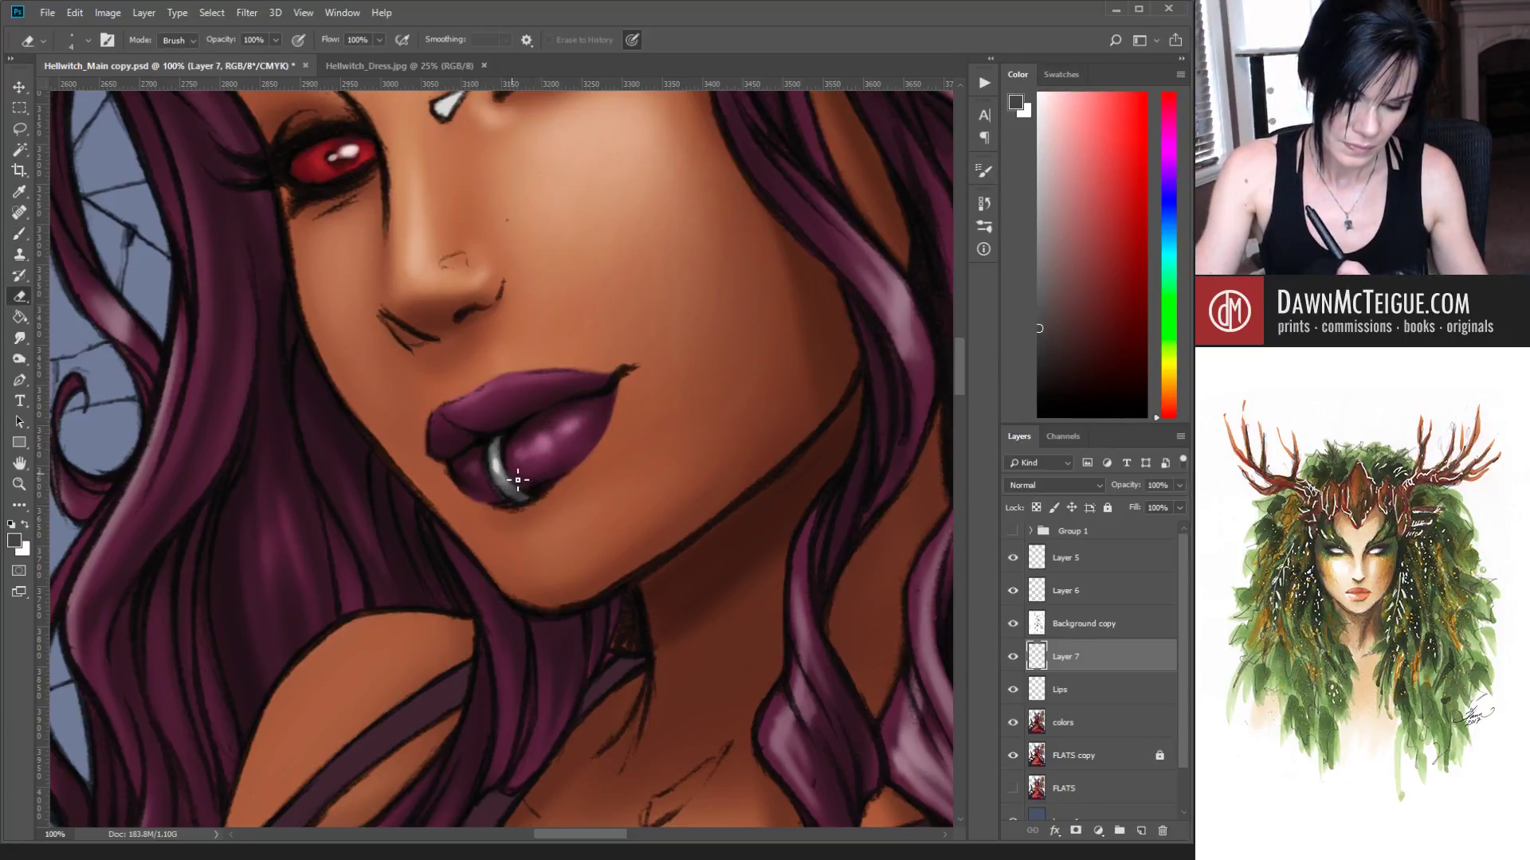
{"action": "left_click_drag", "start_coordinate": [517, 478], "coordinate": [525, 512]}
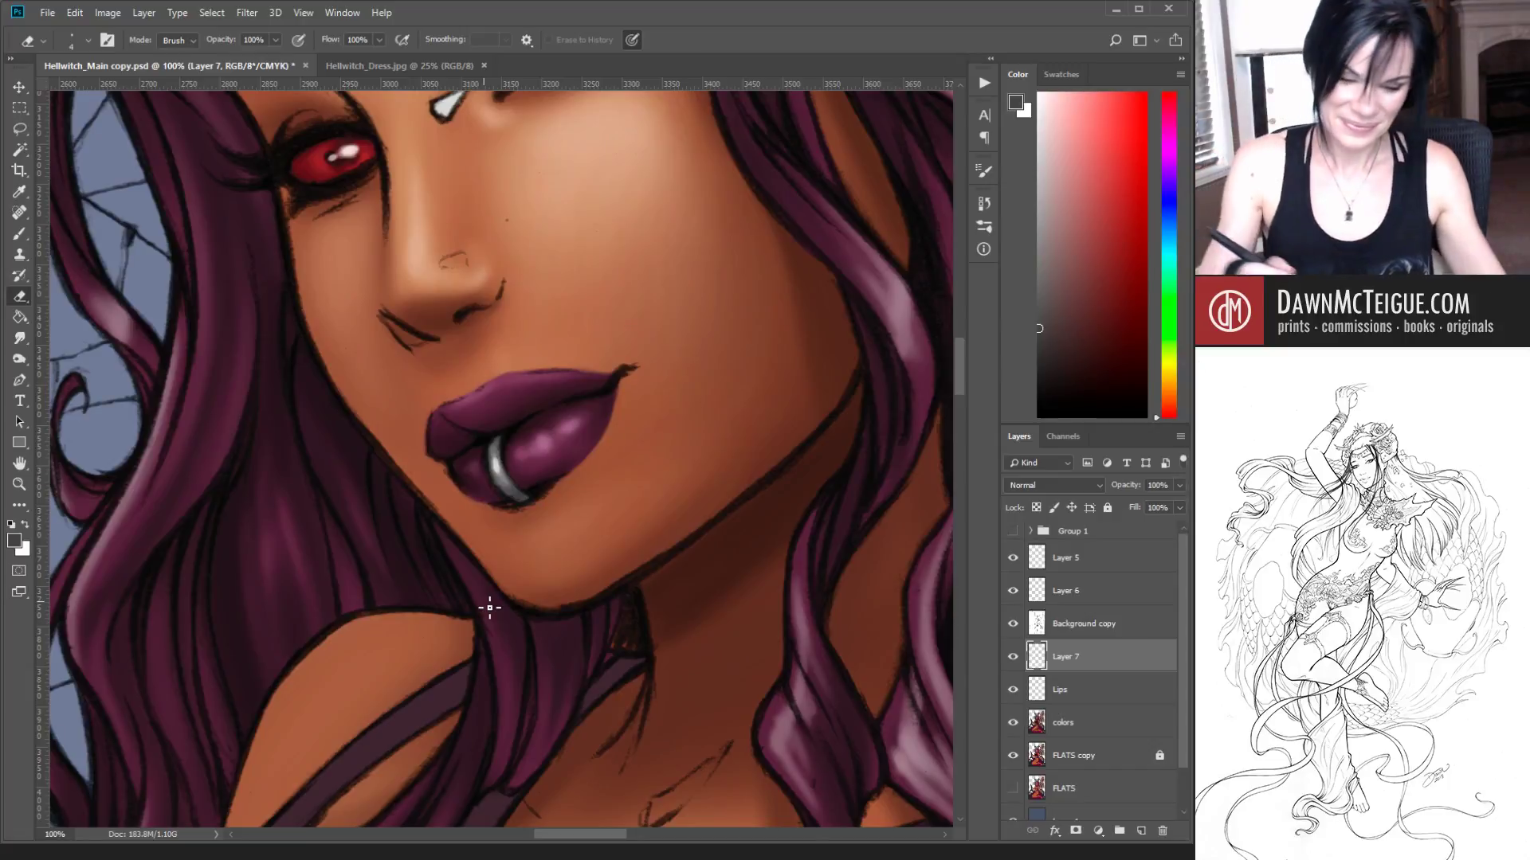
Step: Save the document and review the whole figure at 12.5% zoom
{"action": "left_click", "coordinate": [690, 406], "text": "alt"}
{"action": "left_click", "coordinate": [696, 418], "text": "alt"}
{"action": "left_click", "coordinate": [702, 452], "text": "alt"}
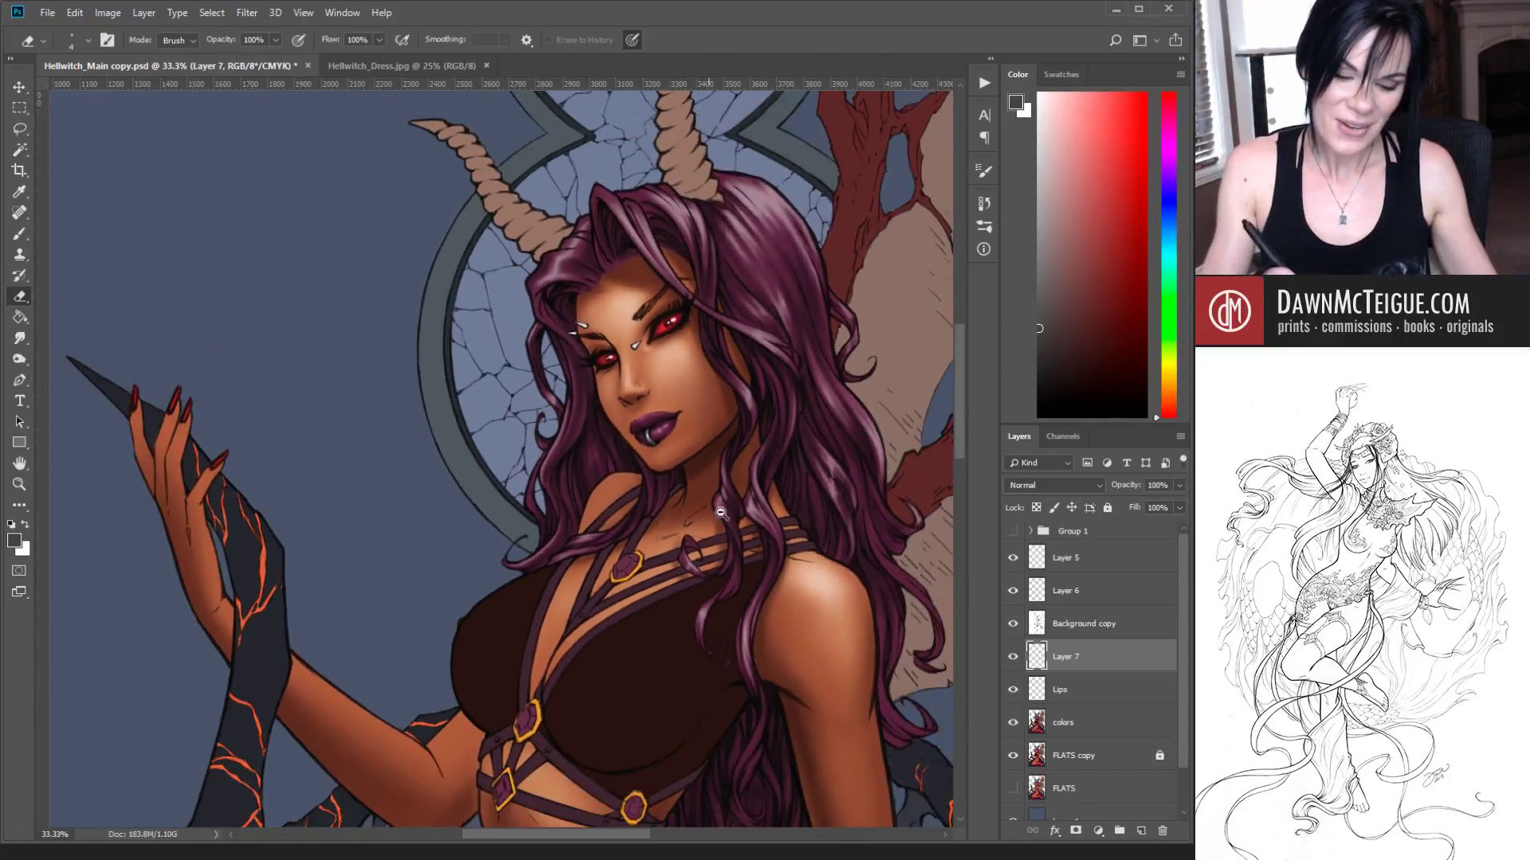
{"action": "key", "text": "ctrl+s"}
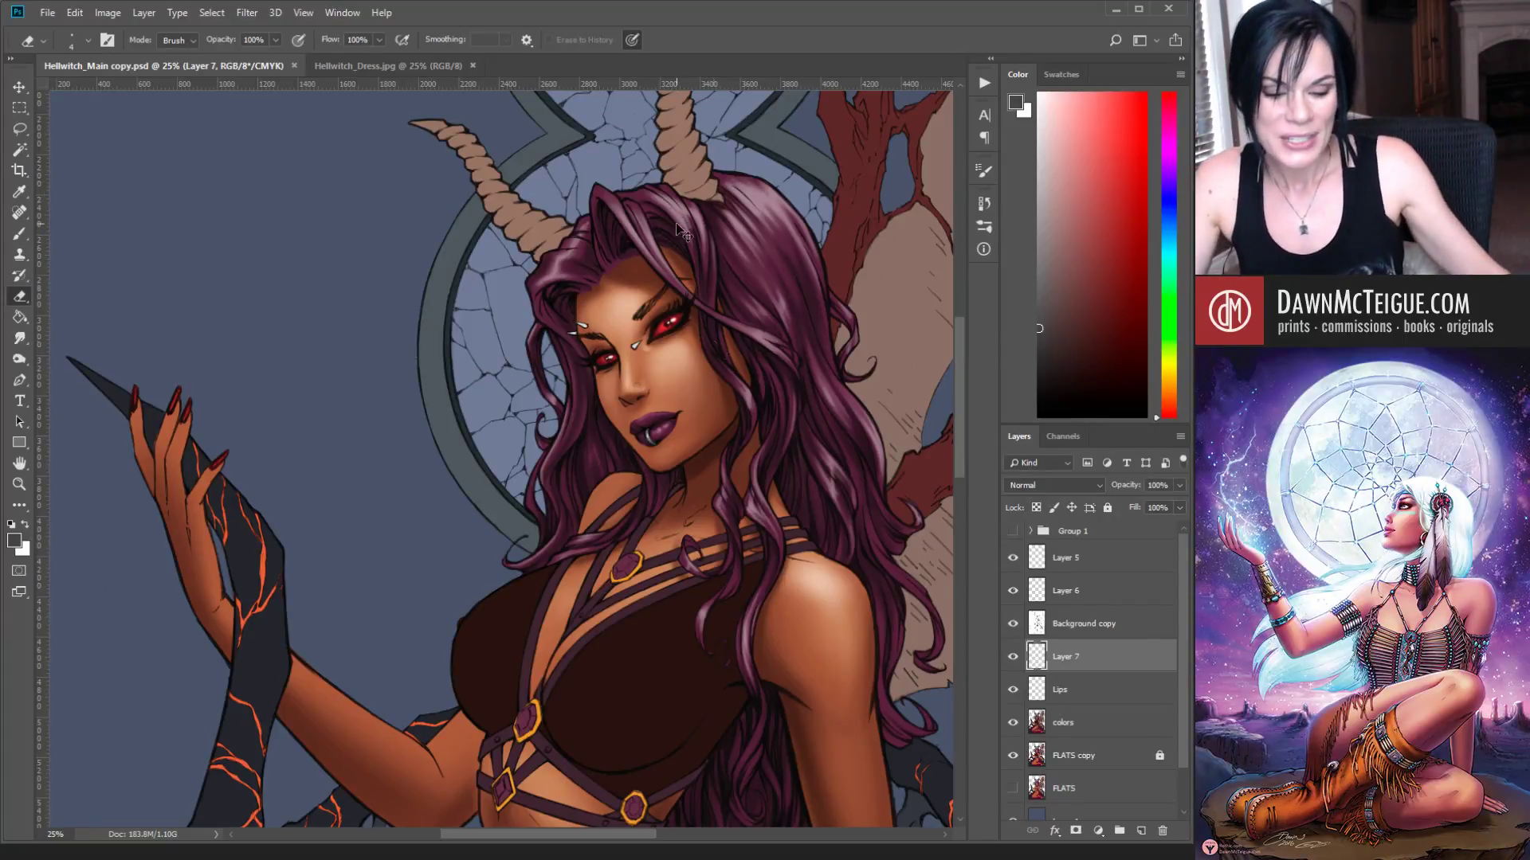
{"action": "left_click", "coordinate": [737, 381], "text": "ctrl+alt"}
{"action": "left_click", "coordinate": [737, 381], "text": "ctrl+alt"}
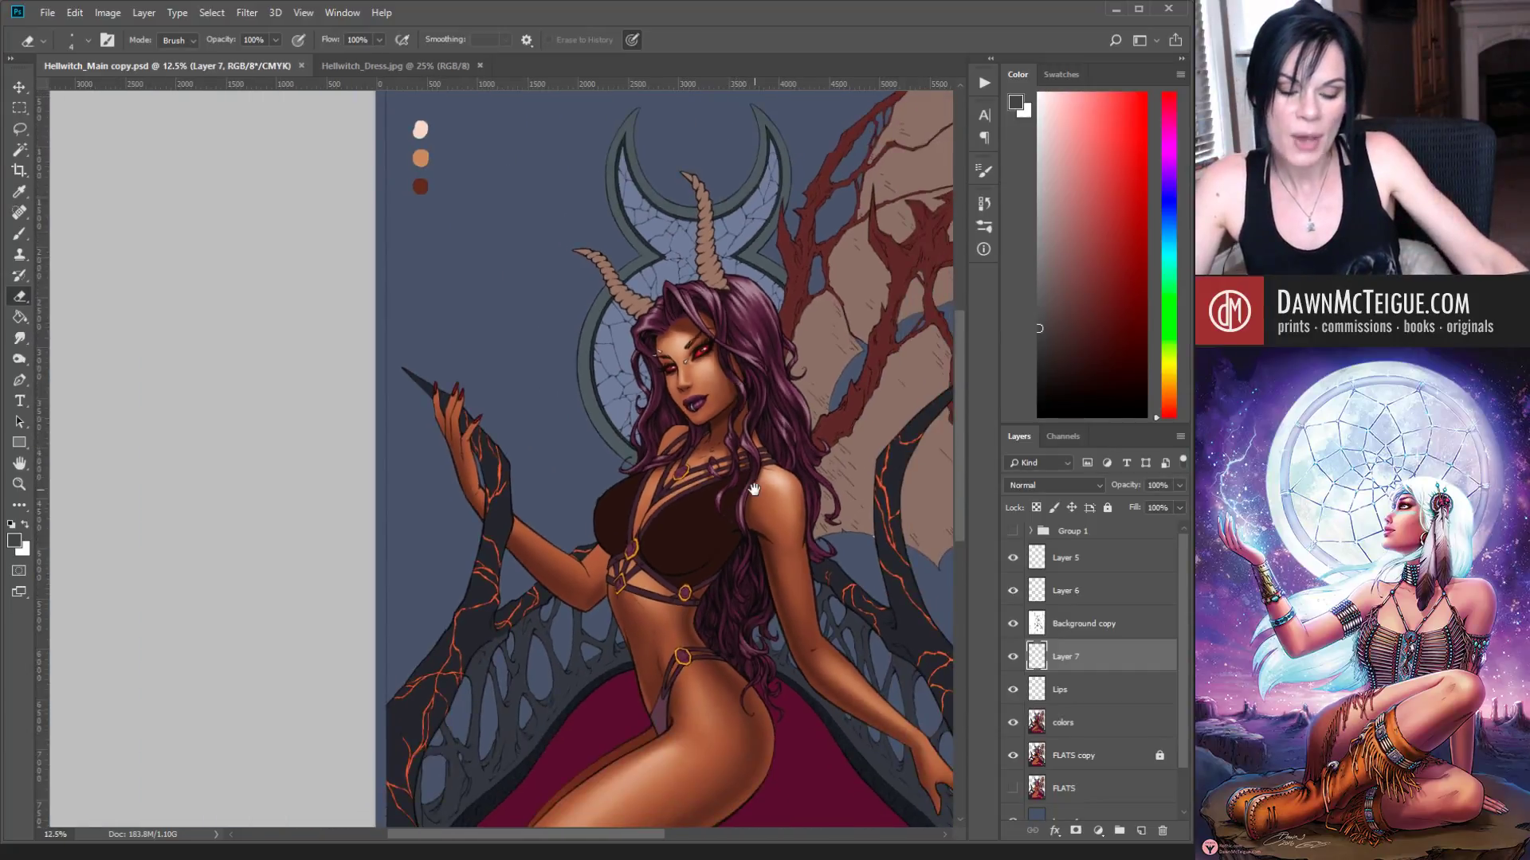
{"action": "mouse_move", "coordinate": [775, 481]}
{"action": "left_mouse_down"}
{"action": "mouse_move", "coordinate": [647, 411]}
{"action": "mouse_move", "coordinate": [591, 408]}
{"action": "left_mouse_up"}
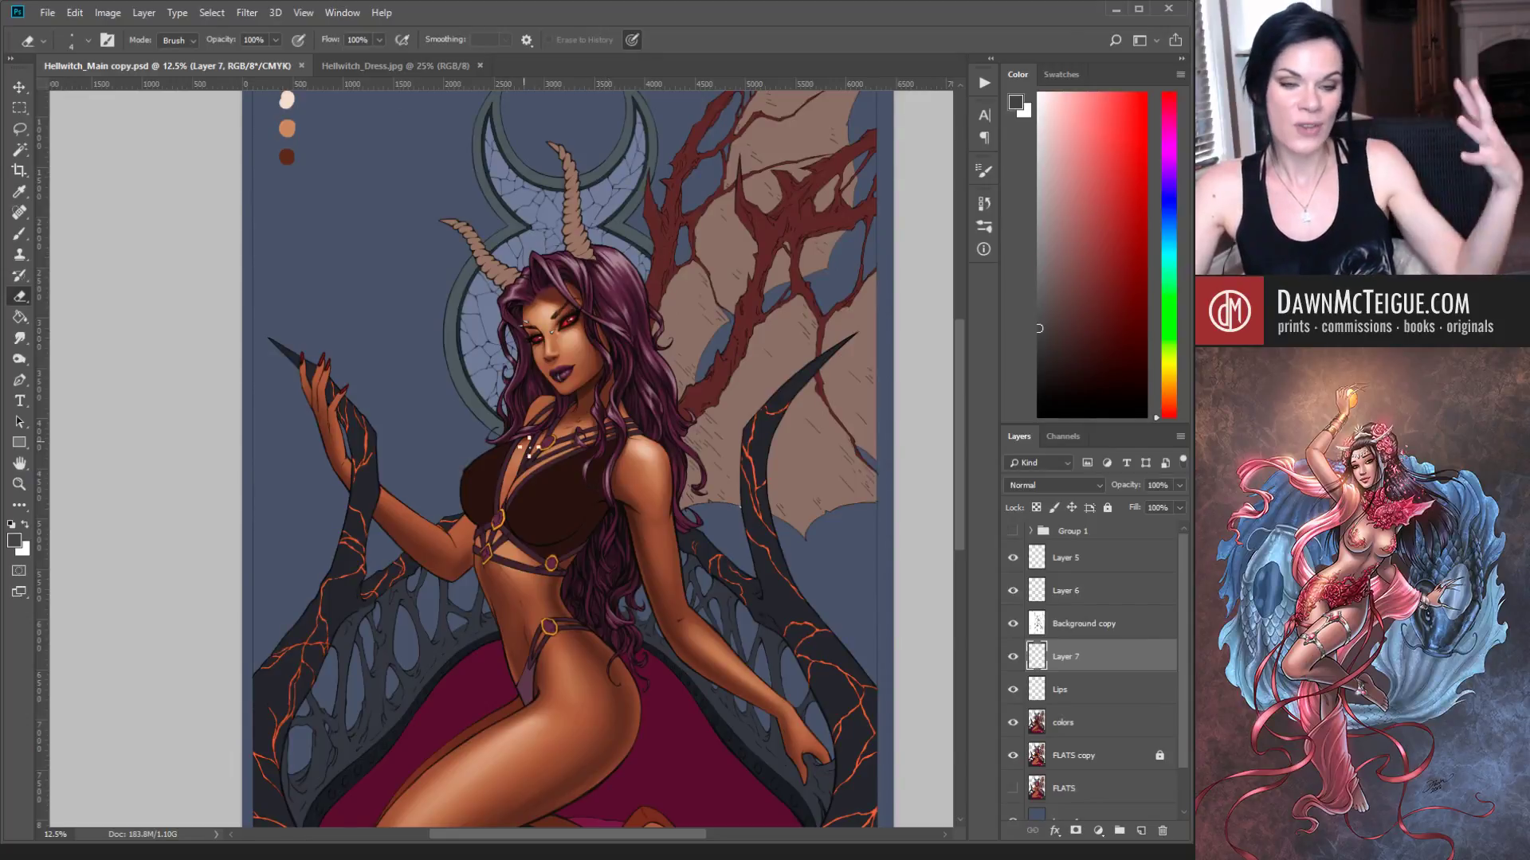
Step: Examine the clothed line art in Hellwitch_Dress.jpg, and return to the woman's face in Hellwitch_Main copy.psd at 33.3% zoom
{"action": "left_click", "coordinate": [341, 67]}
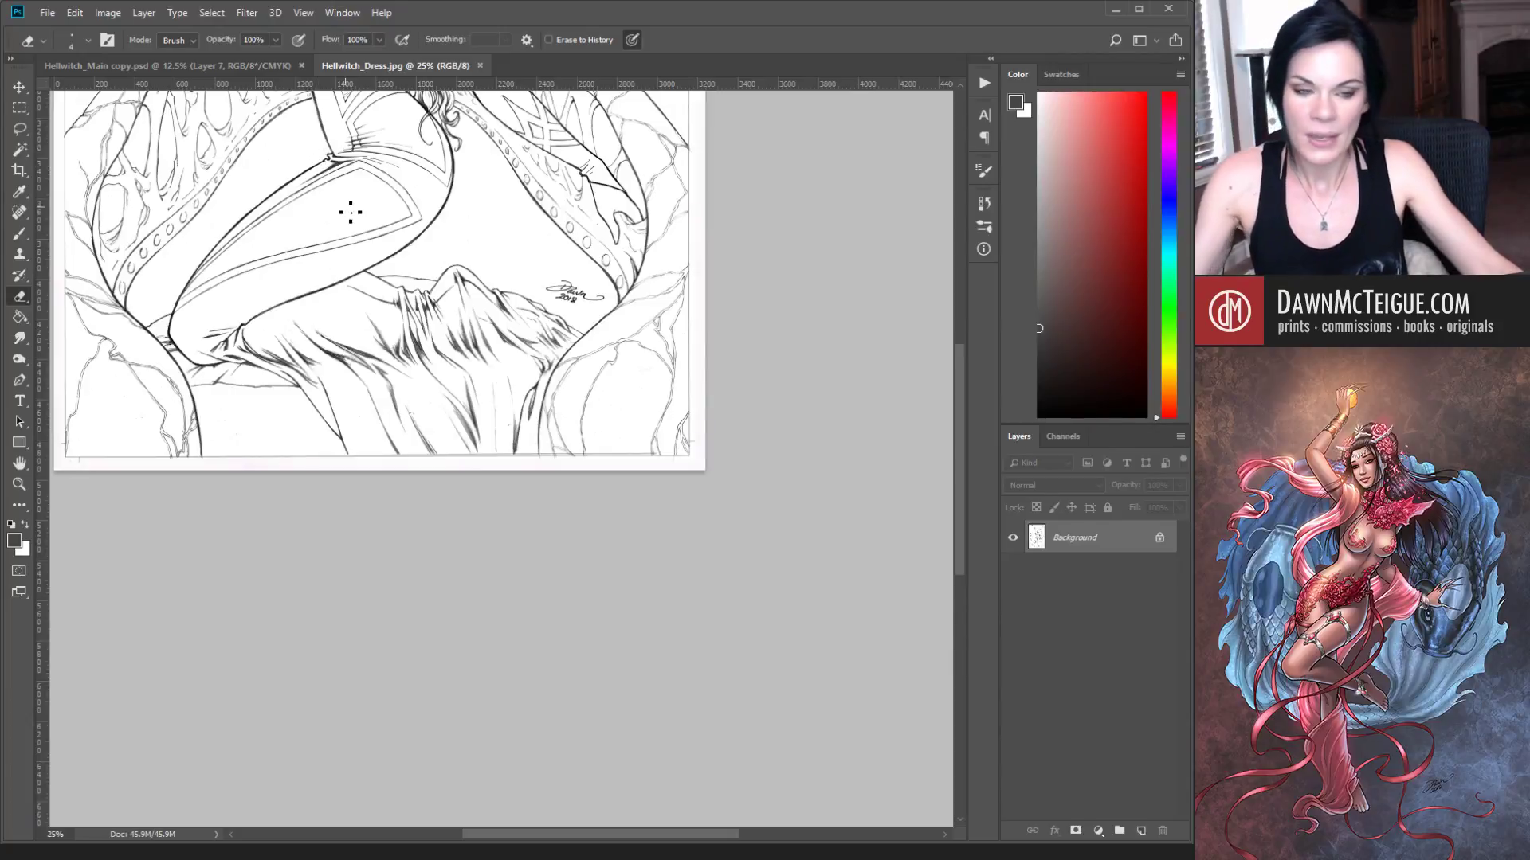
{"action": "scroll", "coordinate": [331, 383], "scroll_direction": "up", "scroll_amount": 1}
{"action": "scroll", "coordinate": [331, 382], "scroll_direction": "down", "scroll_amount": 1}
{"action": "mouse_move", "coordinate": [387, 299]}
{"action": "left_mouse_down"}
{"action": "mouse_move", "coordinate": [486, 465]}
{"action": "mouse_move", "coordinate": [561, 662]}
{"action": "left_mouse_up"}
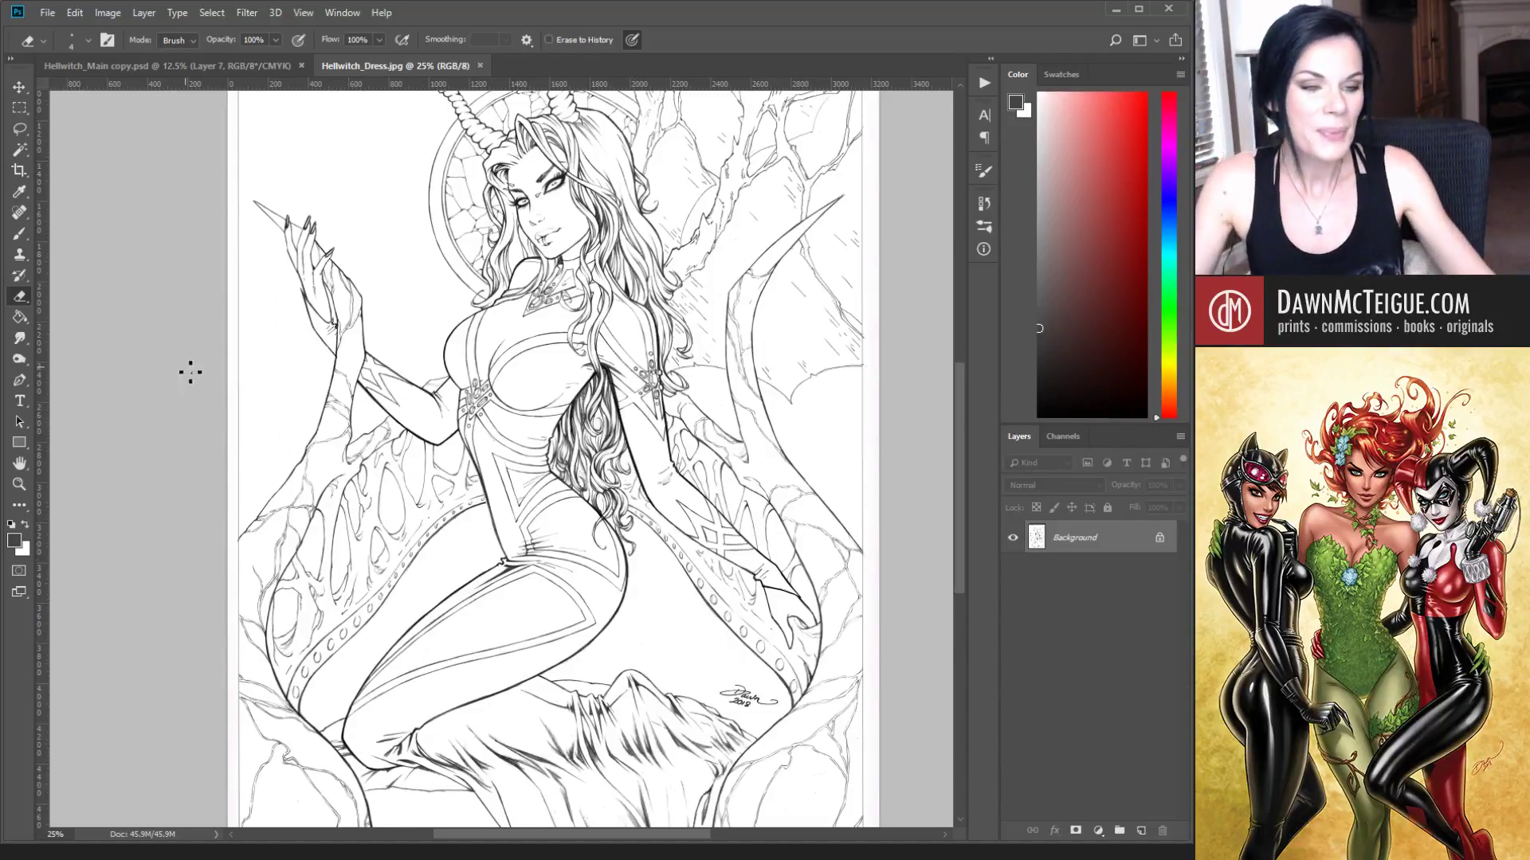
{"action": "left_click", "coordinate": [276, 66]}
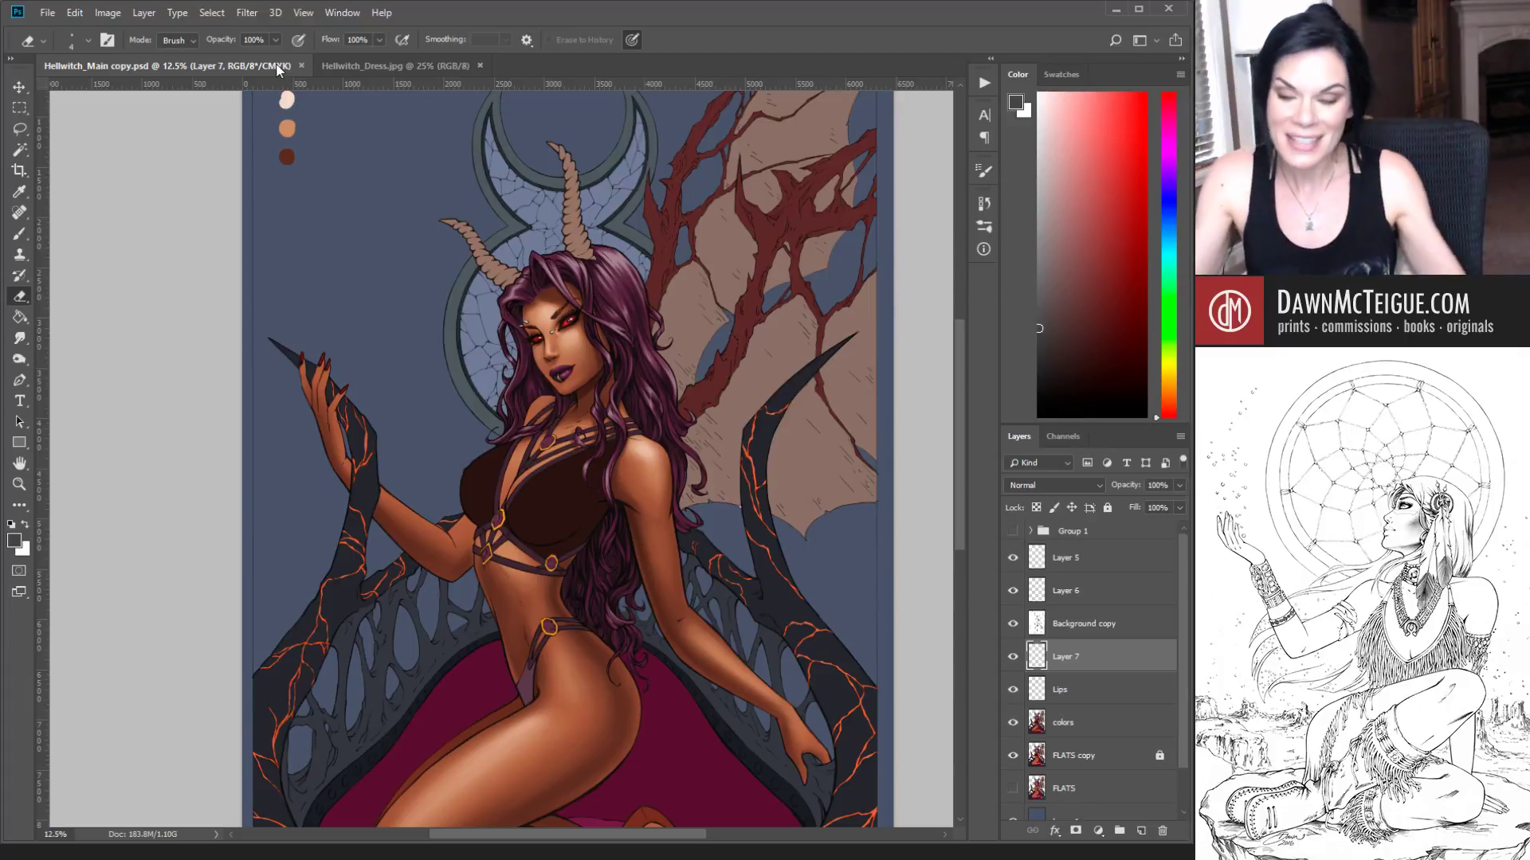
{"action": "left_click", "coordinate": [600, 296], "text": "ctrl"}
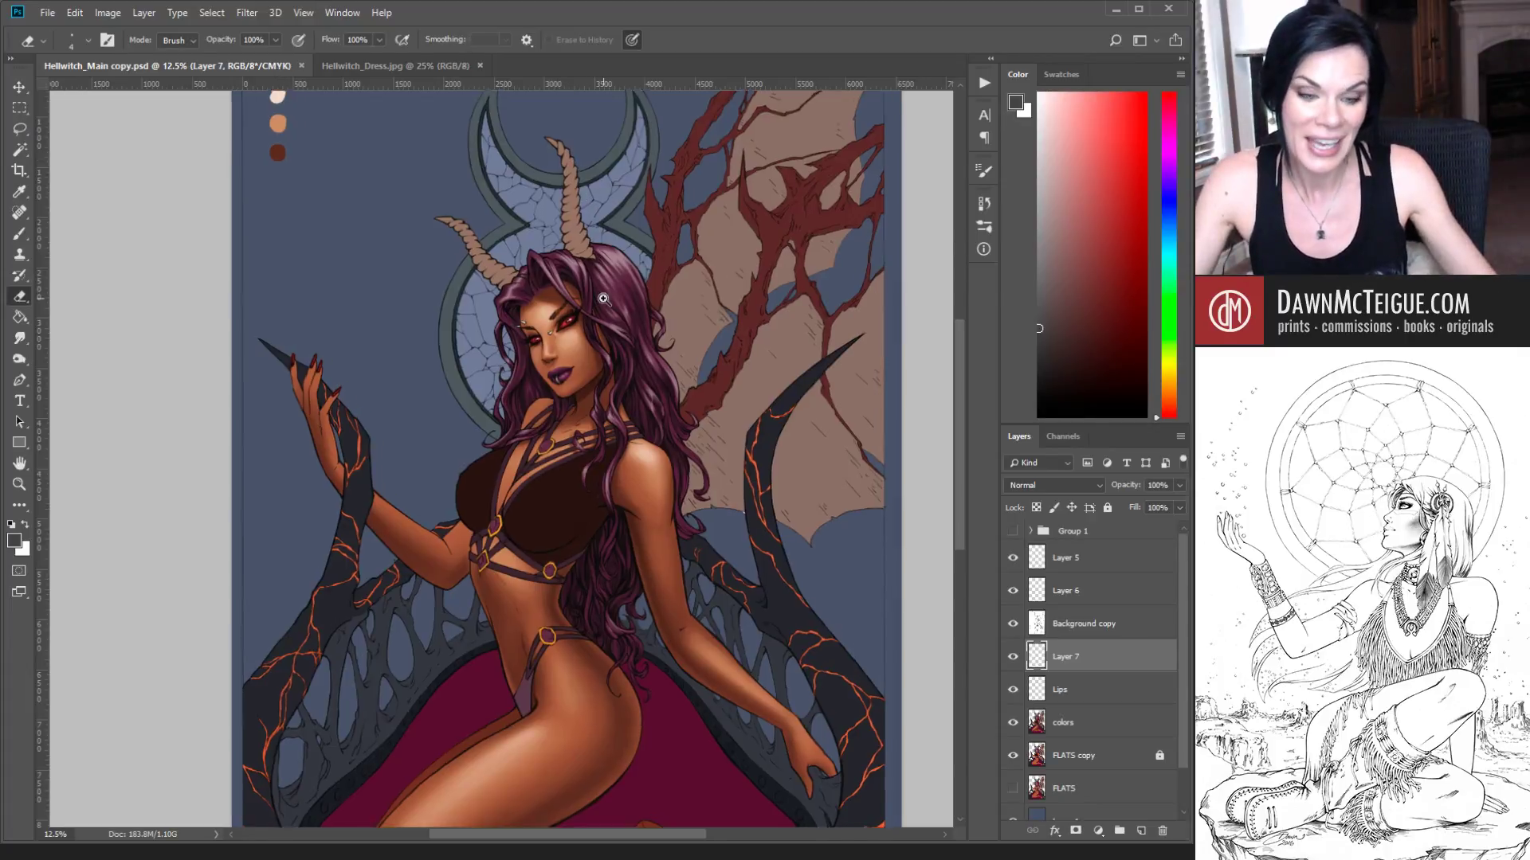
{"action": "left_click", "coordinate": [603, 299], "text": "ctrl"}
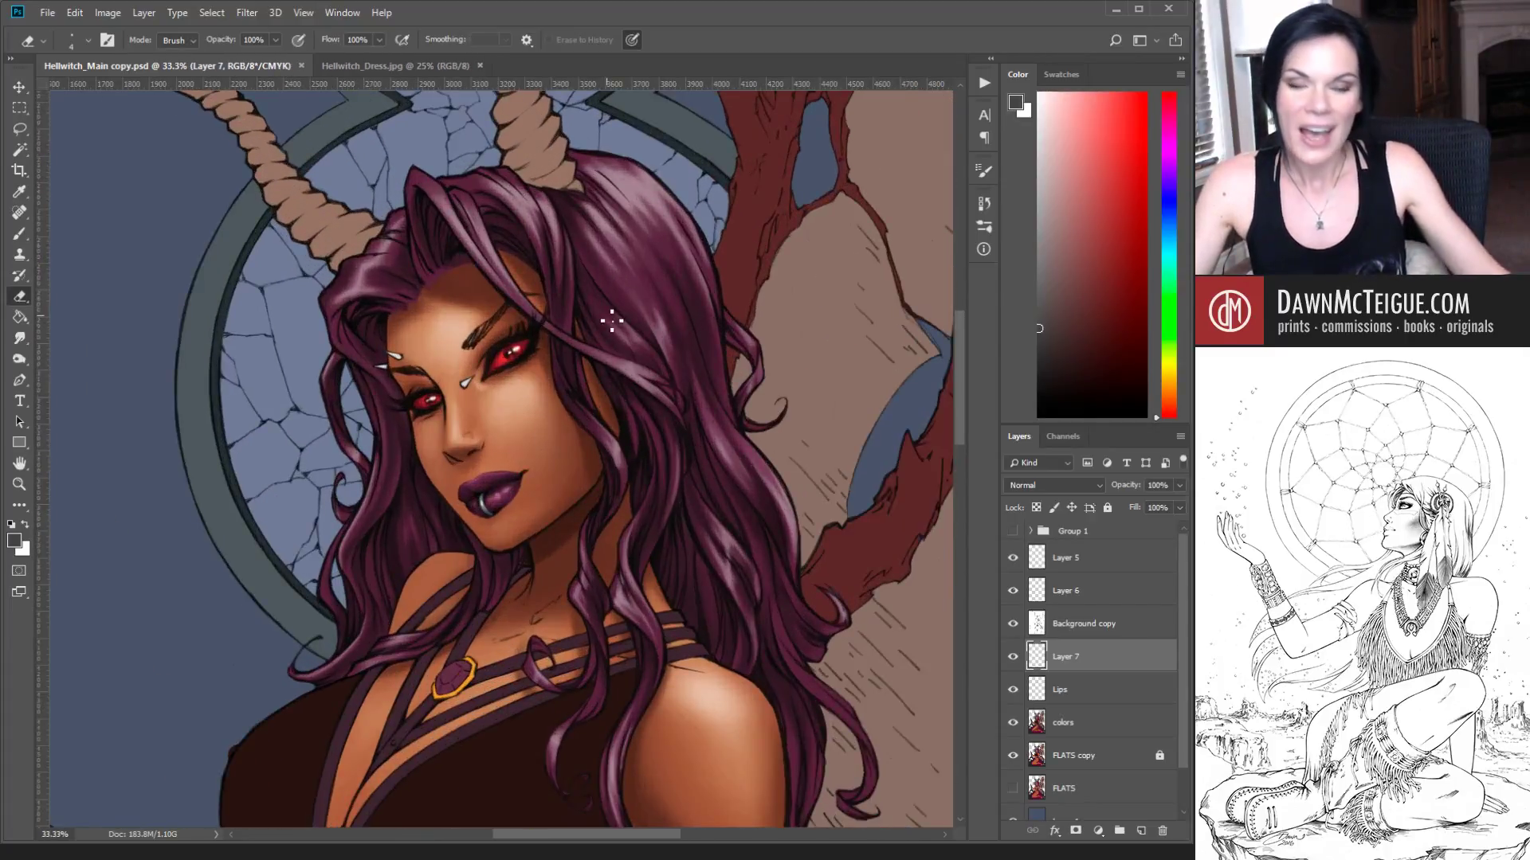